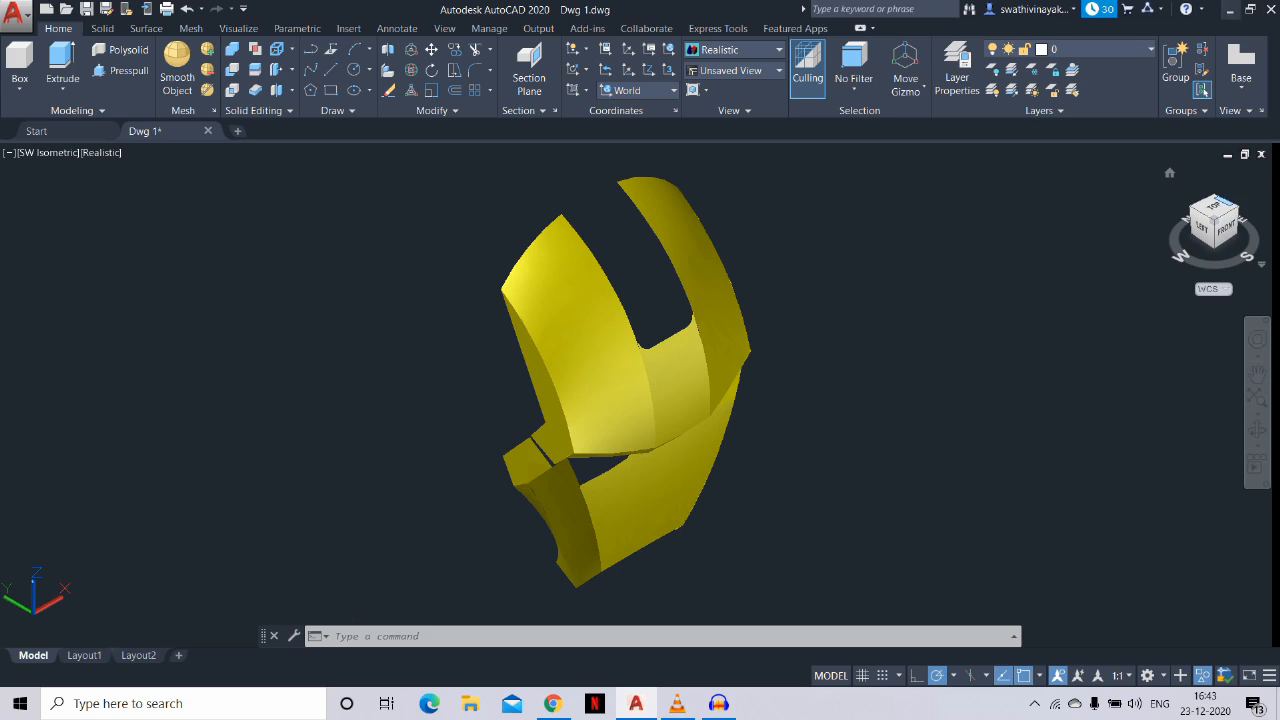
Switch to Google Chrome and search Google for "iron man front and side view"
left_click(1226, 9)
left_click(552, 703)
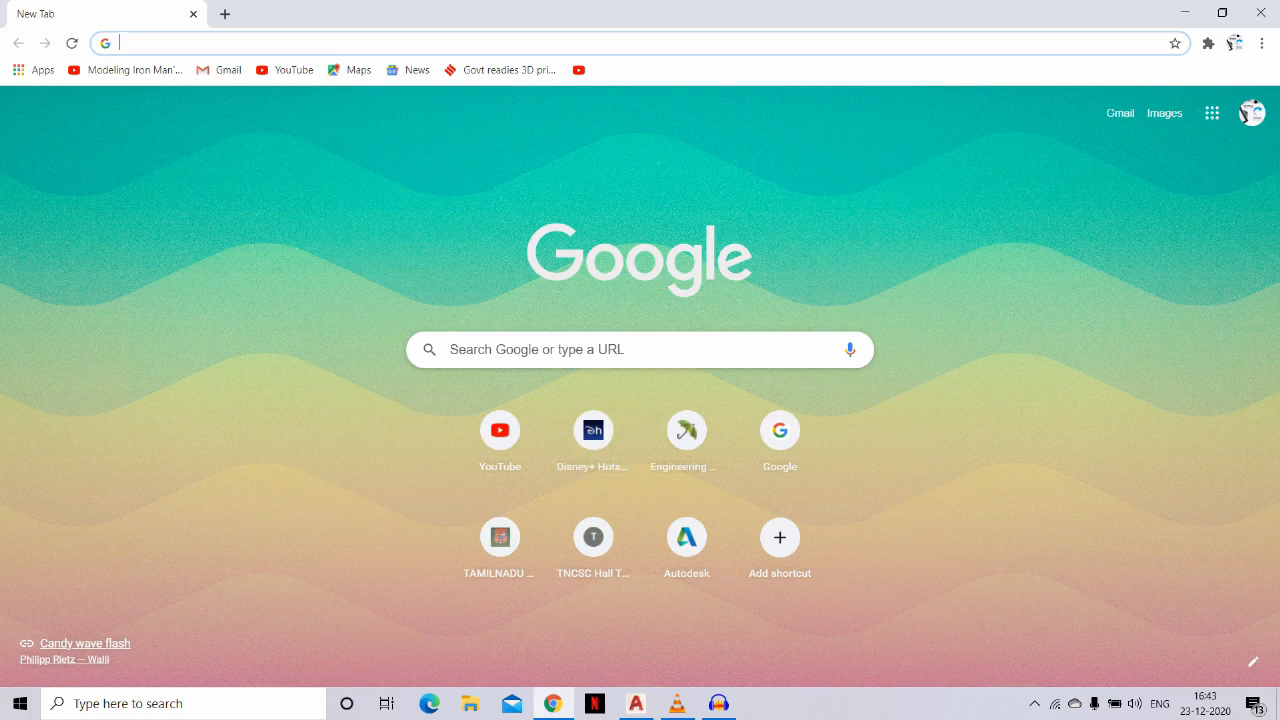
left_click(590, 349)
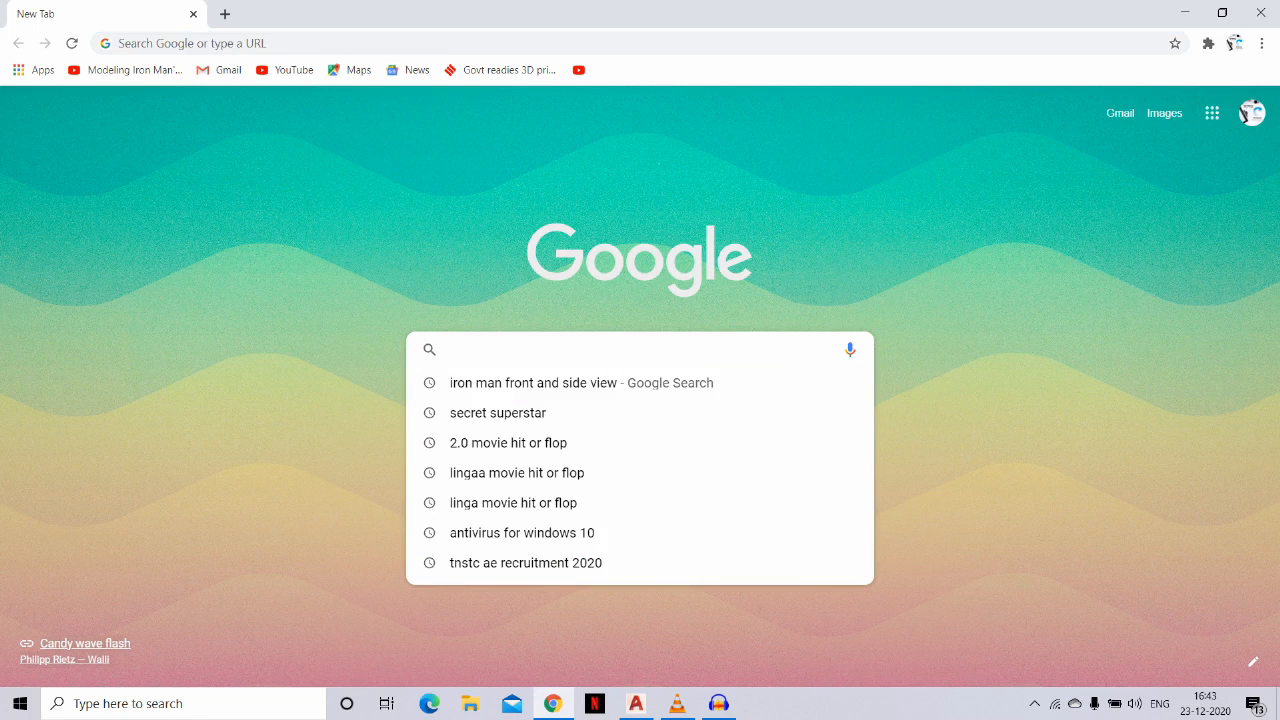
key("Down")
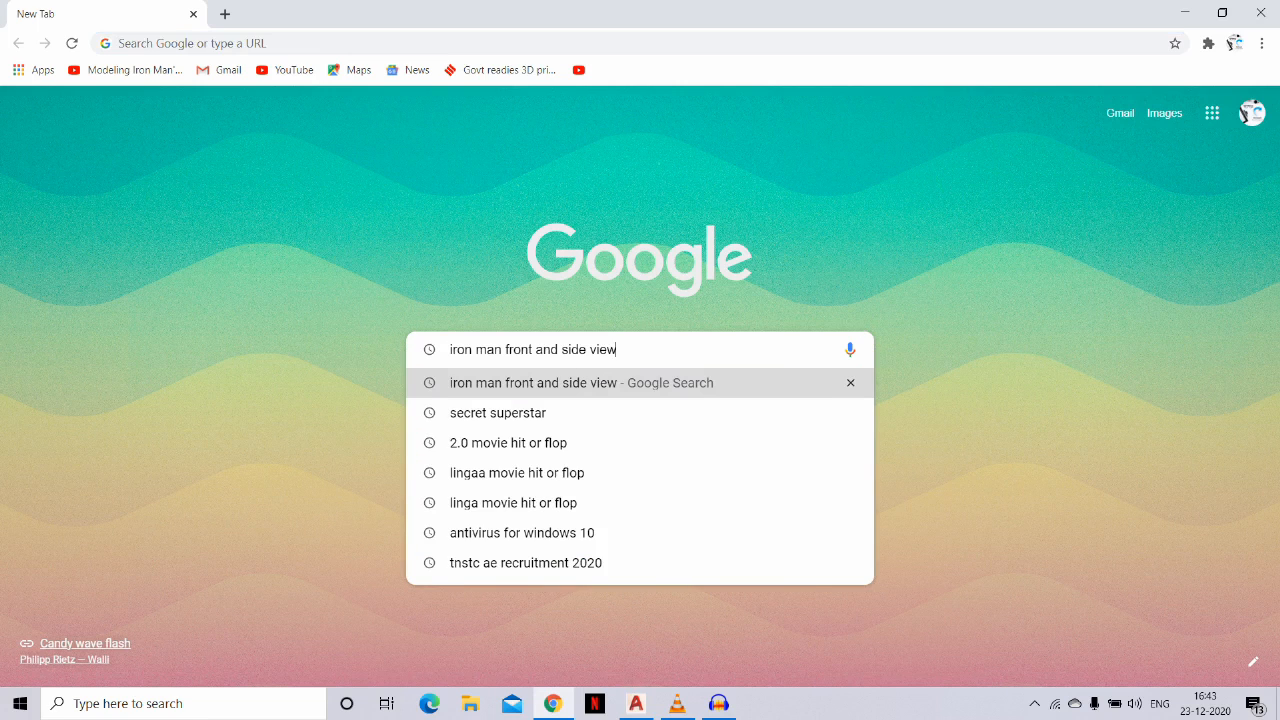
key("Return")
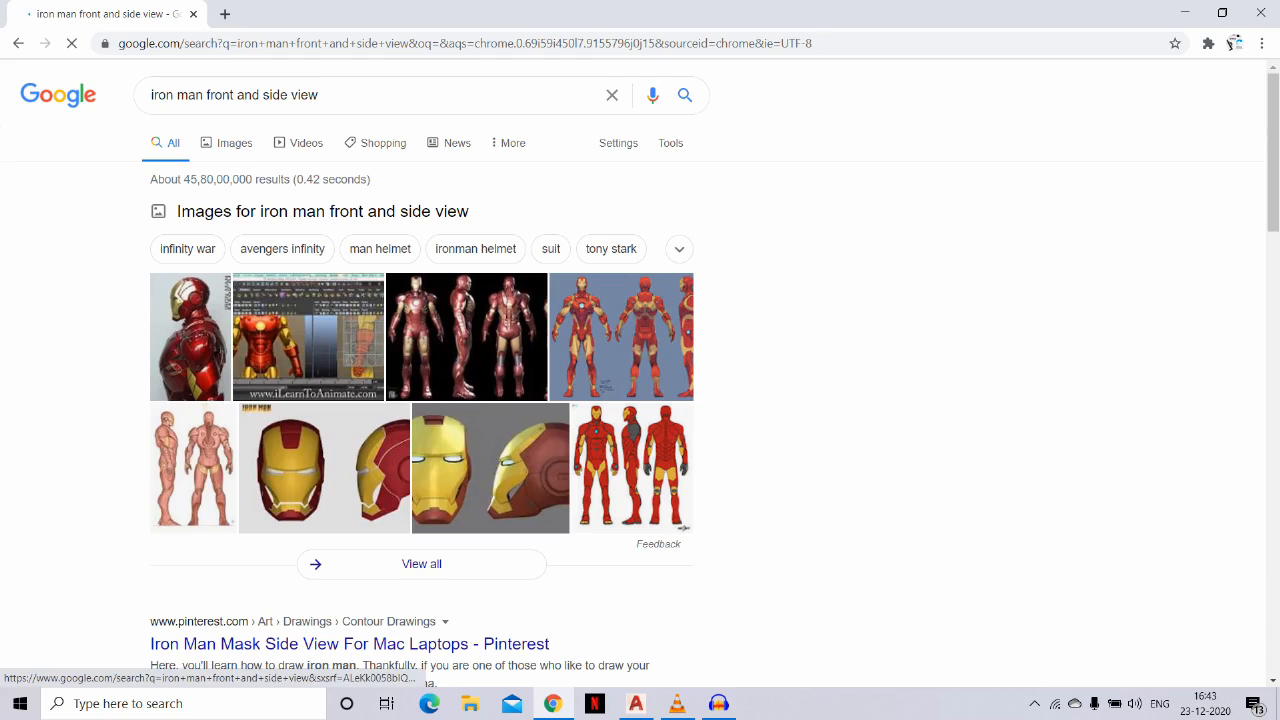
Browse the image results and open the "helmet: Iron Man Helmet Front View" picture
left_click(234, 143)
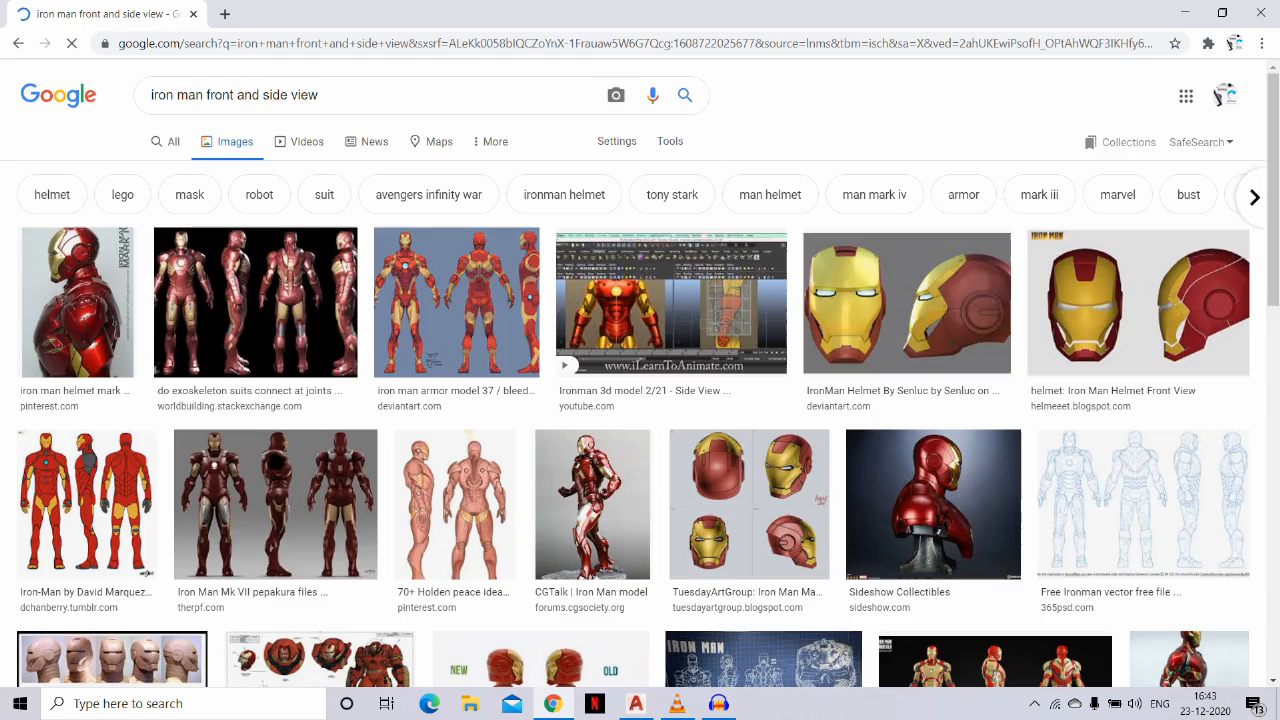
scroll(640, 400, "down", 2)
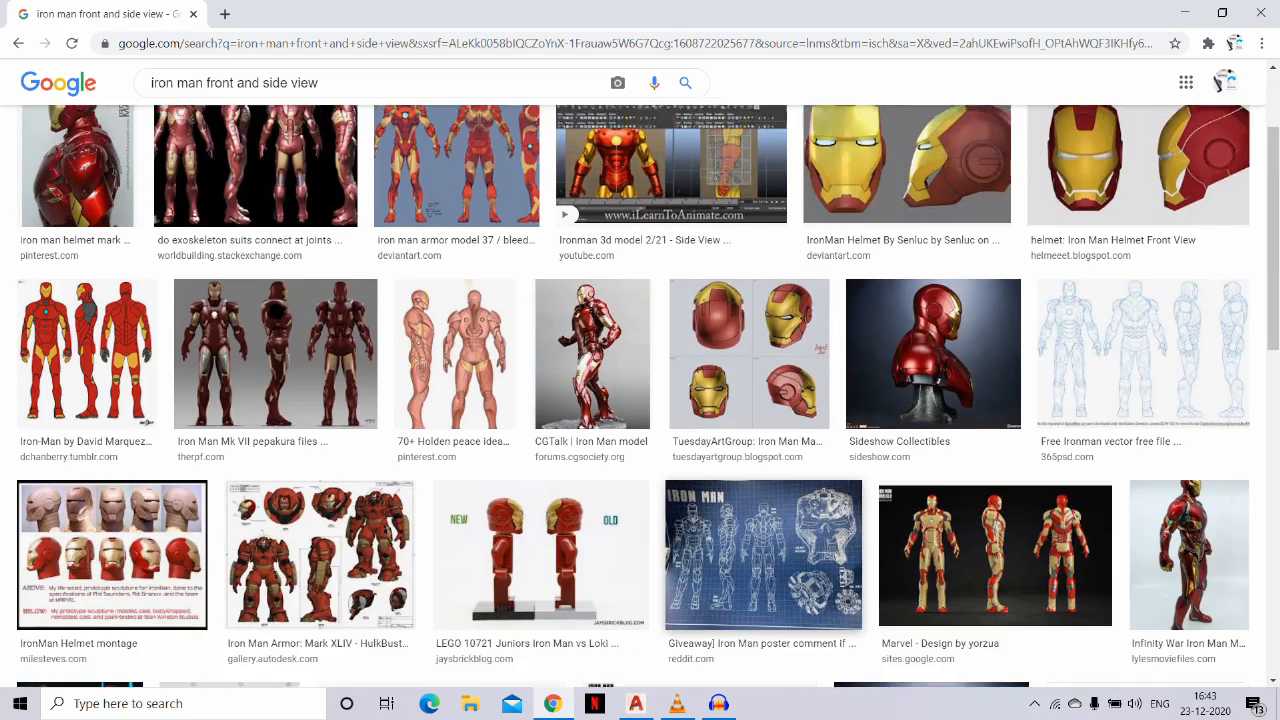
scroll(1140, 300, "up", 2)
left_click(1140, 300)
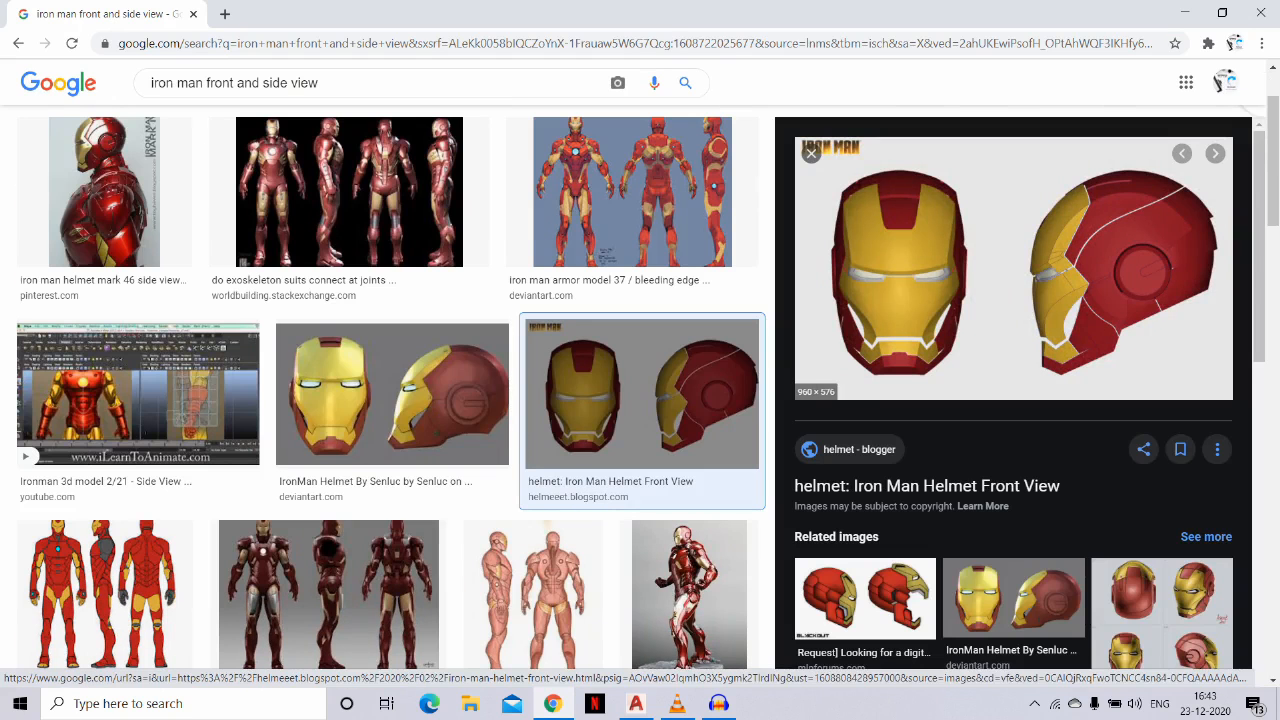
Close the browser and disconnect the computer from the Wi-Fi network
left_click(1261, 12)
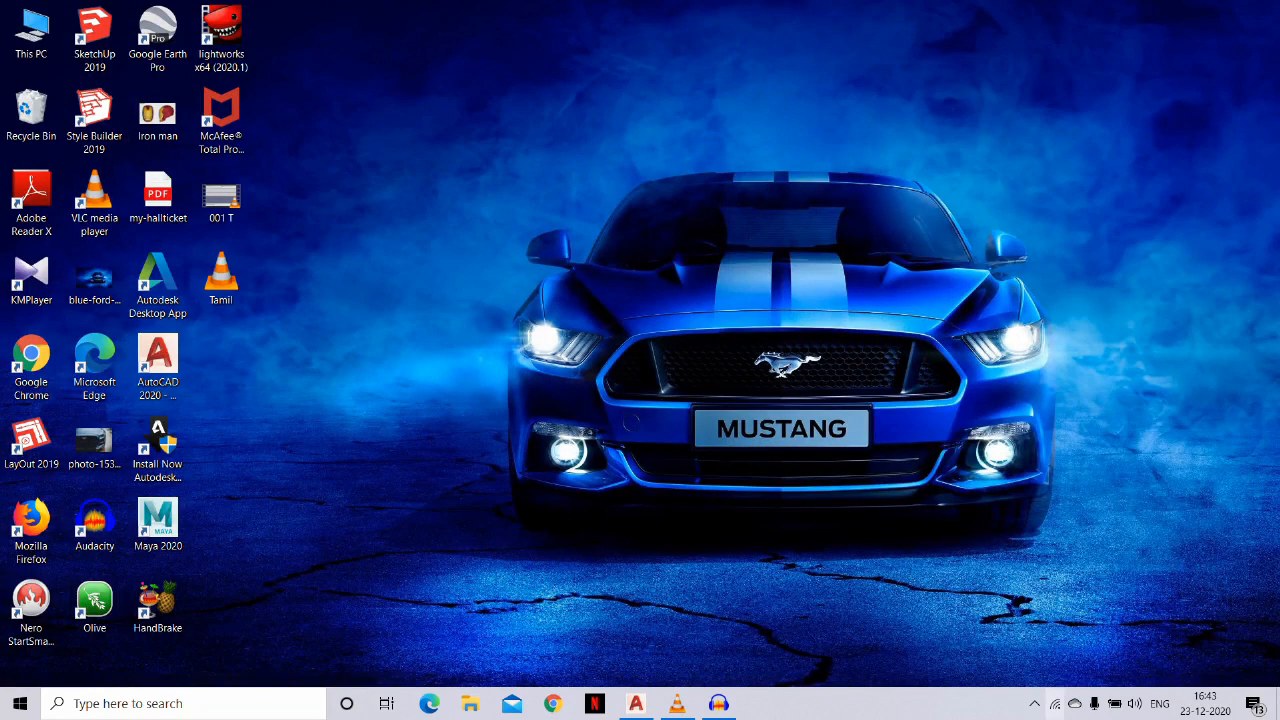
left_click(1055, 703)
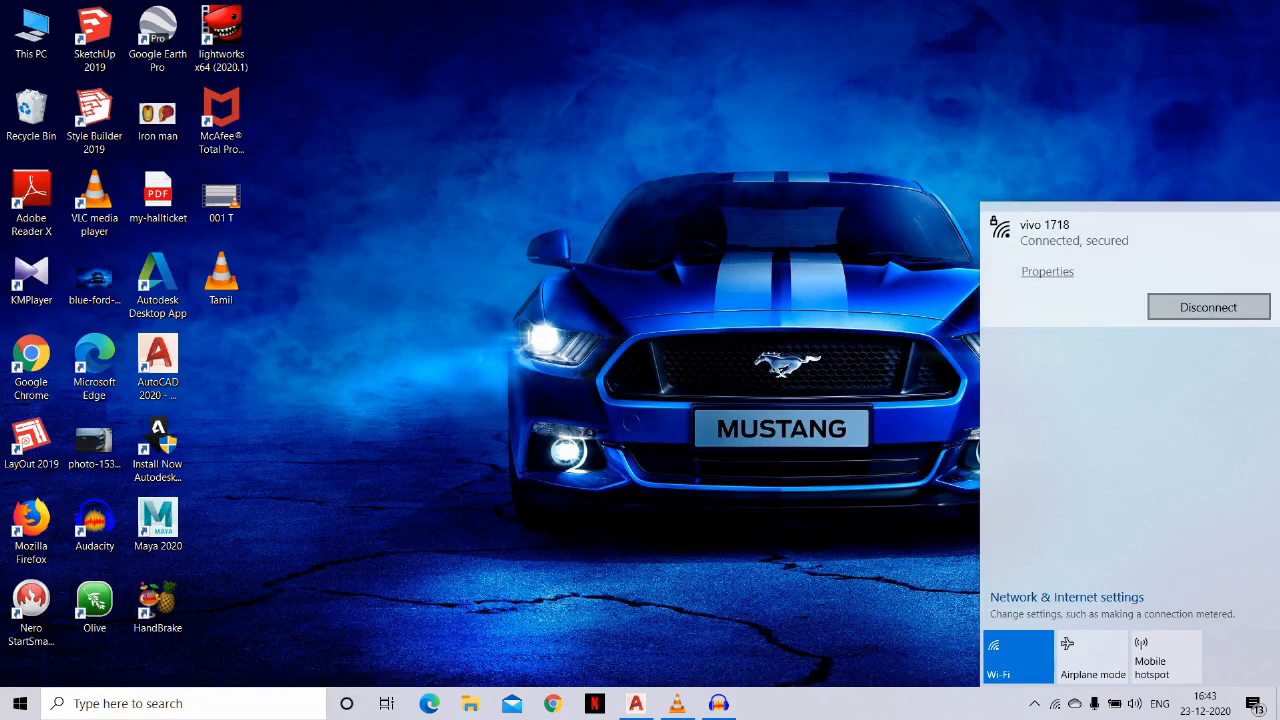
left_click(1209, 307)
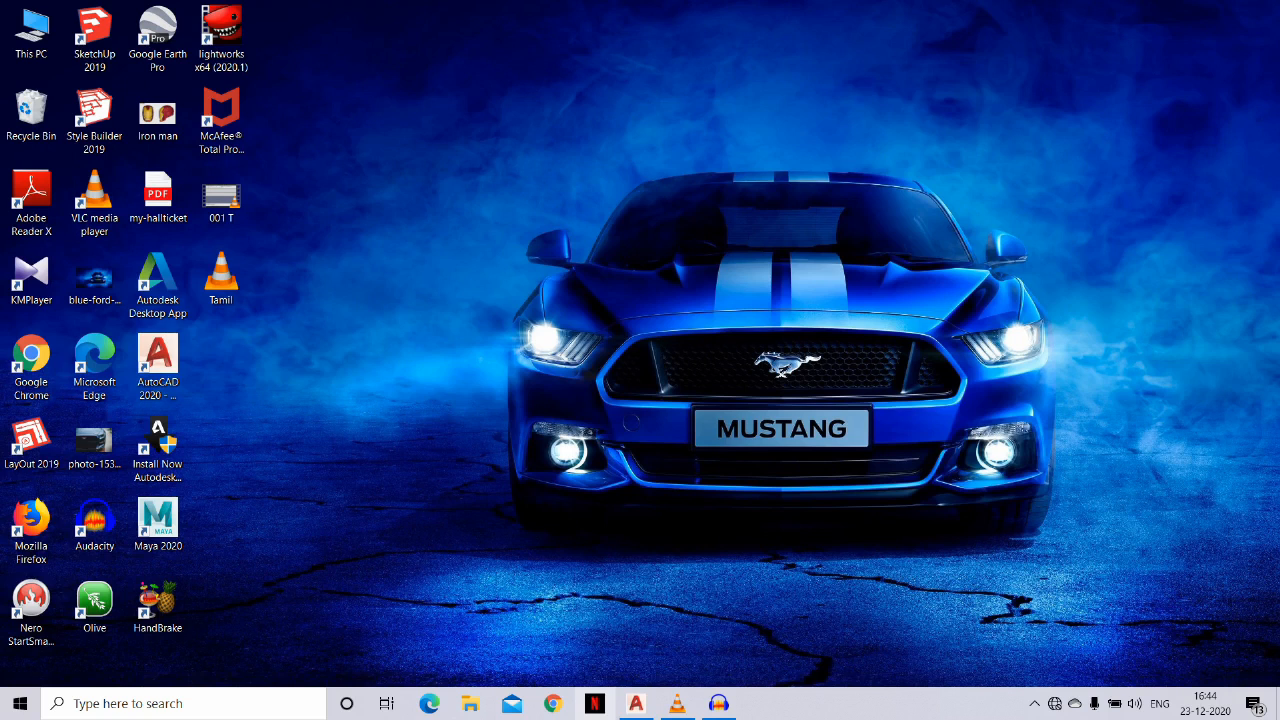
Switch to AutoCAD, create a new blank drawing and turn its grid off
left_click(636, 703)
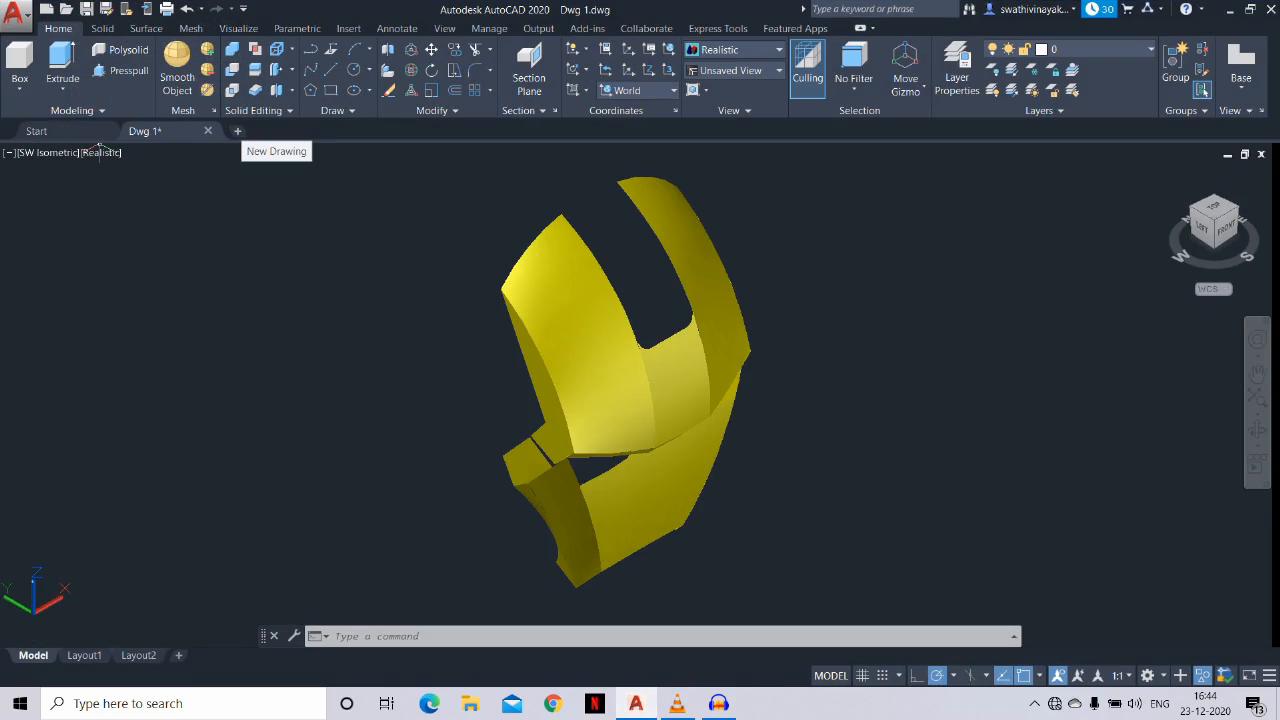
left_click(237, 131)
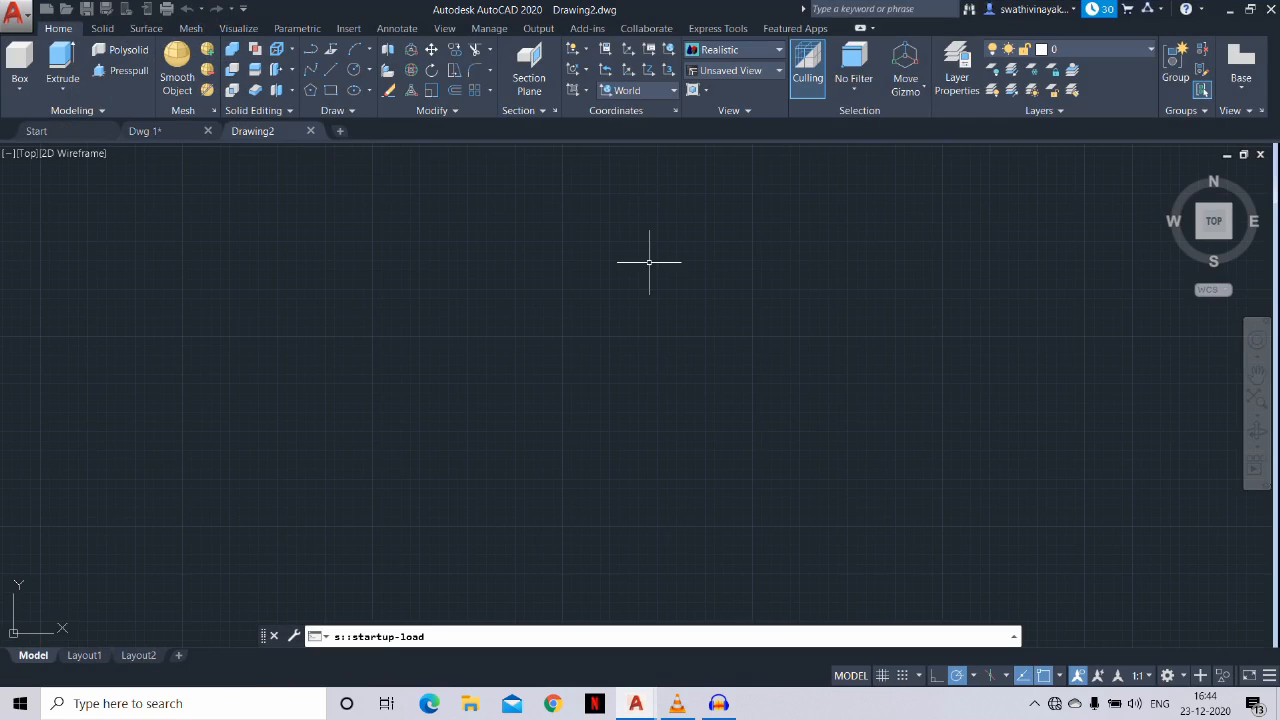
key("F7")
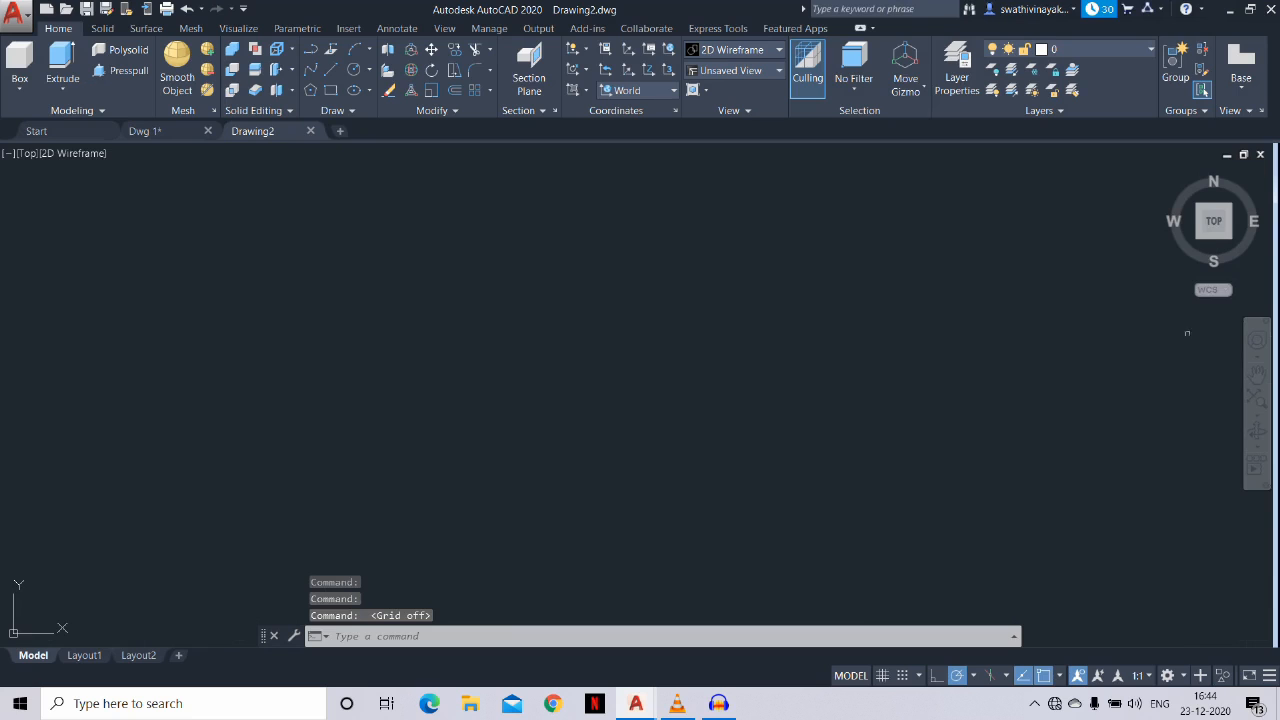
Set the Front view and align the UCS's XY plane with the screen using the View option
left_click(1214, 246)
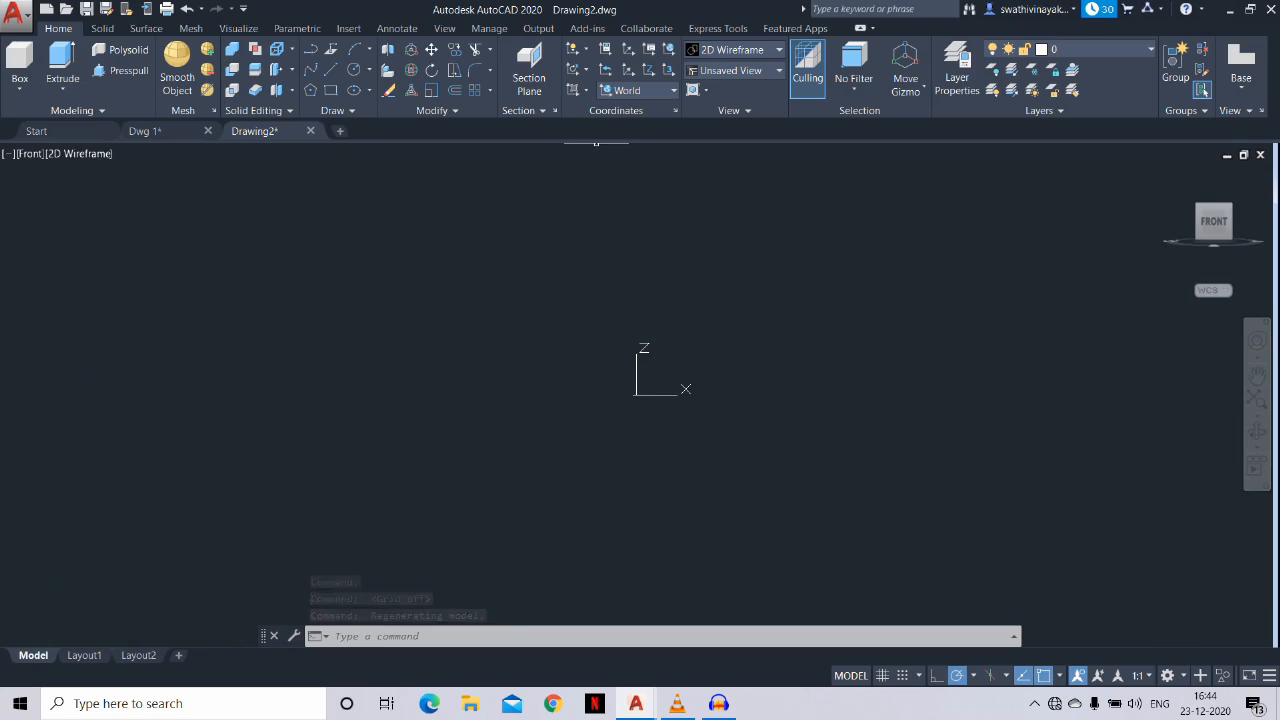
left_click(584, 90)
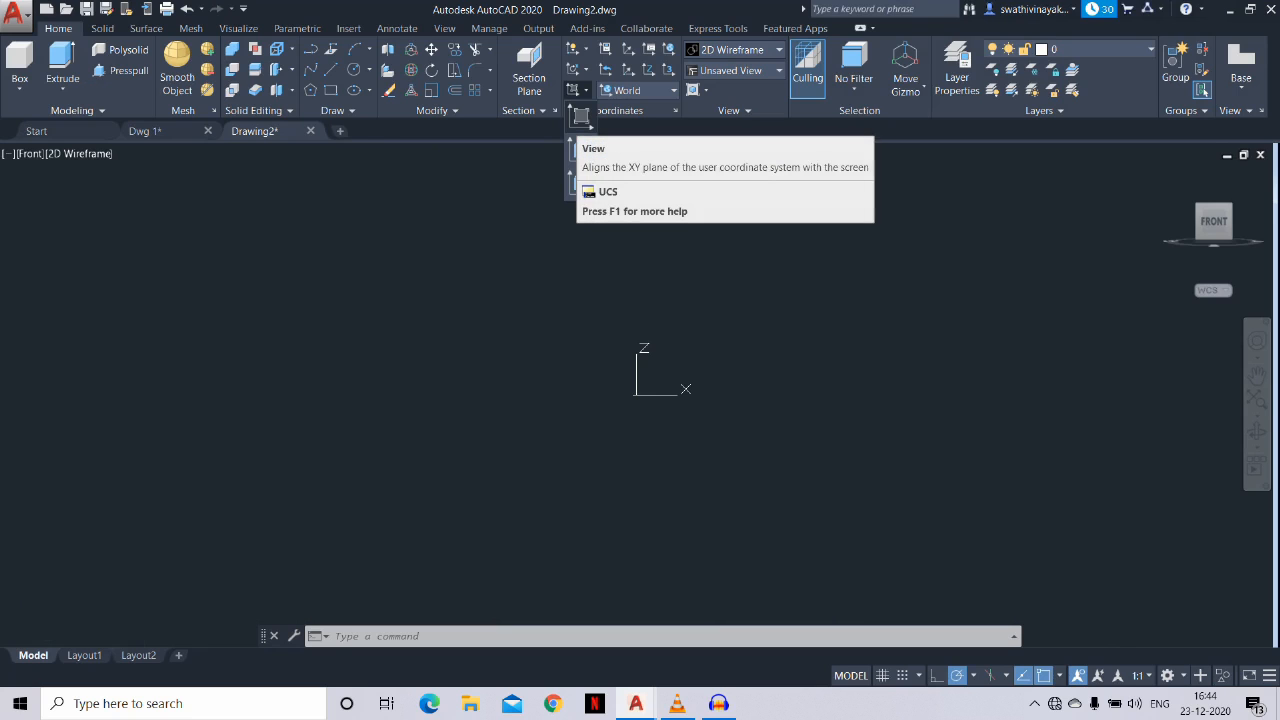
left_click(580, 116)
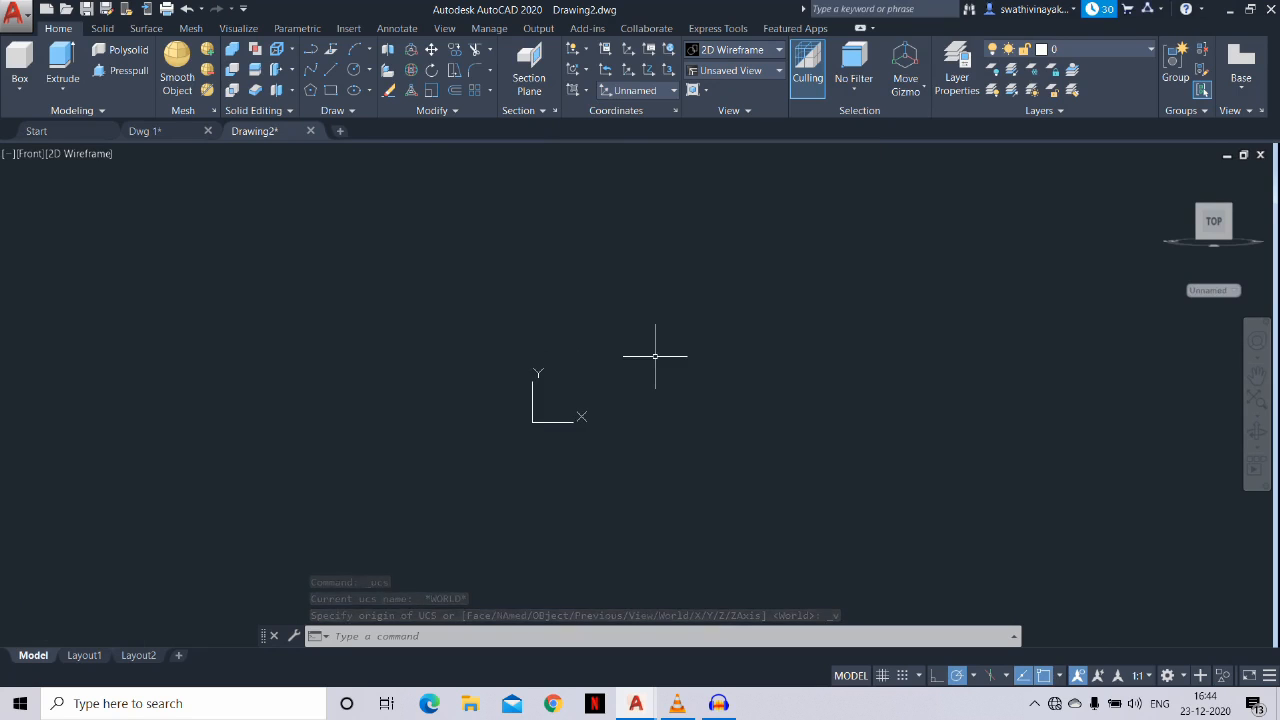
Attach the "Iron man" image from the Desktop as an external reference, accepting the attachment settings
type("x")
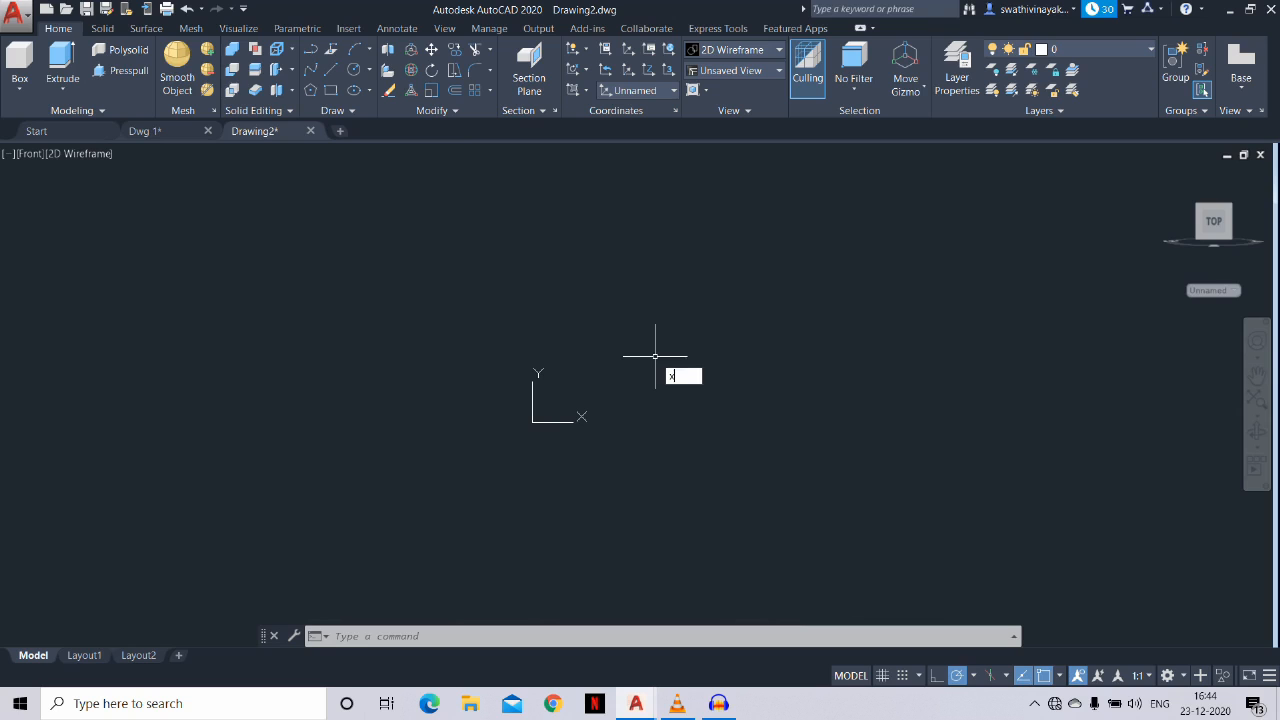
type("r")
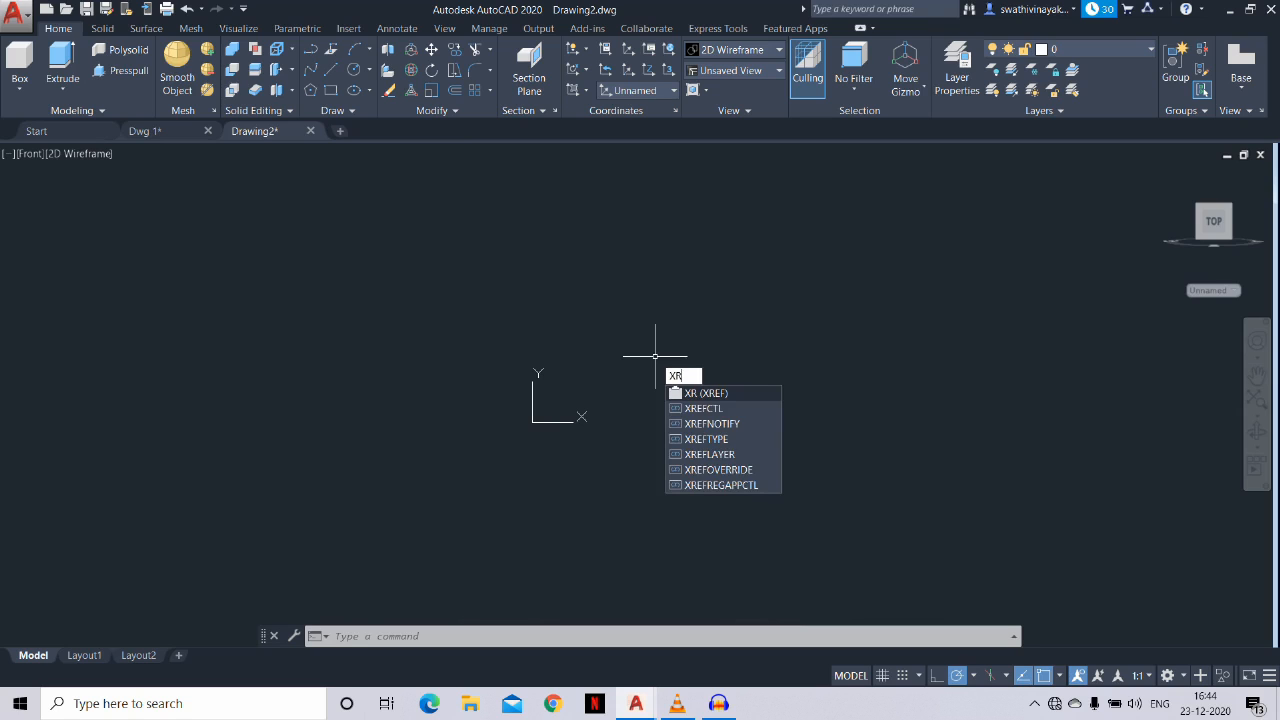
key("Return")
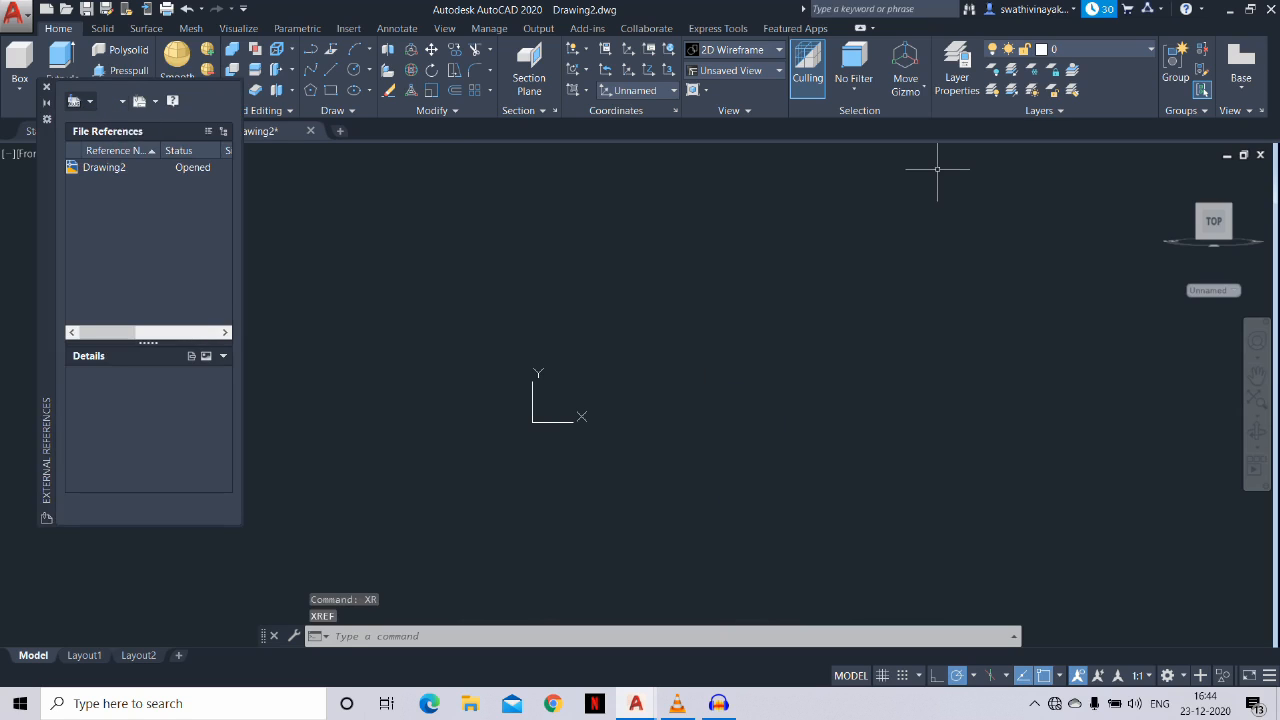
left_click(89, 101)
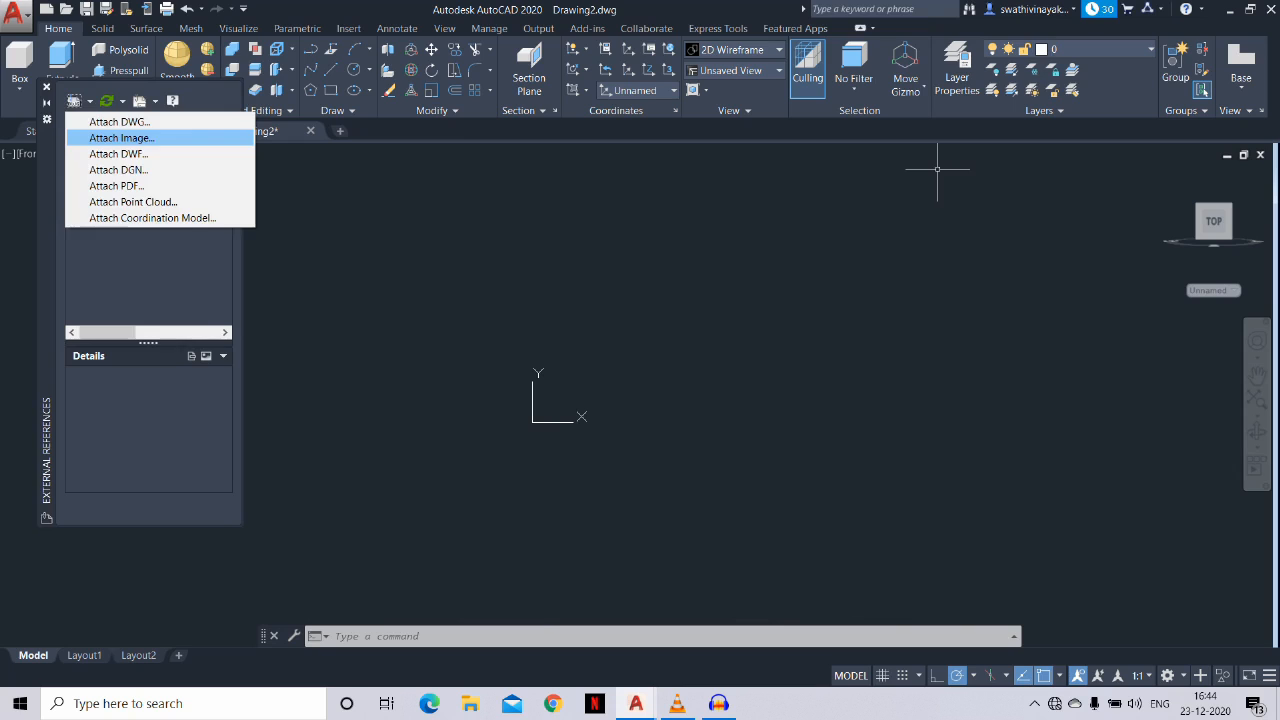
left_click(121, 137)
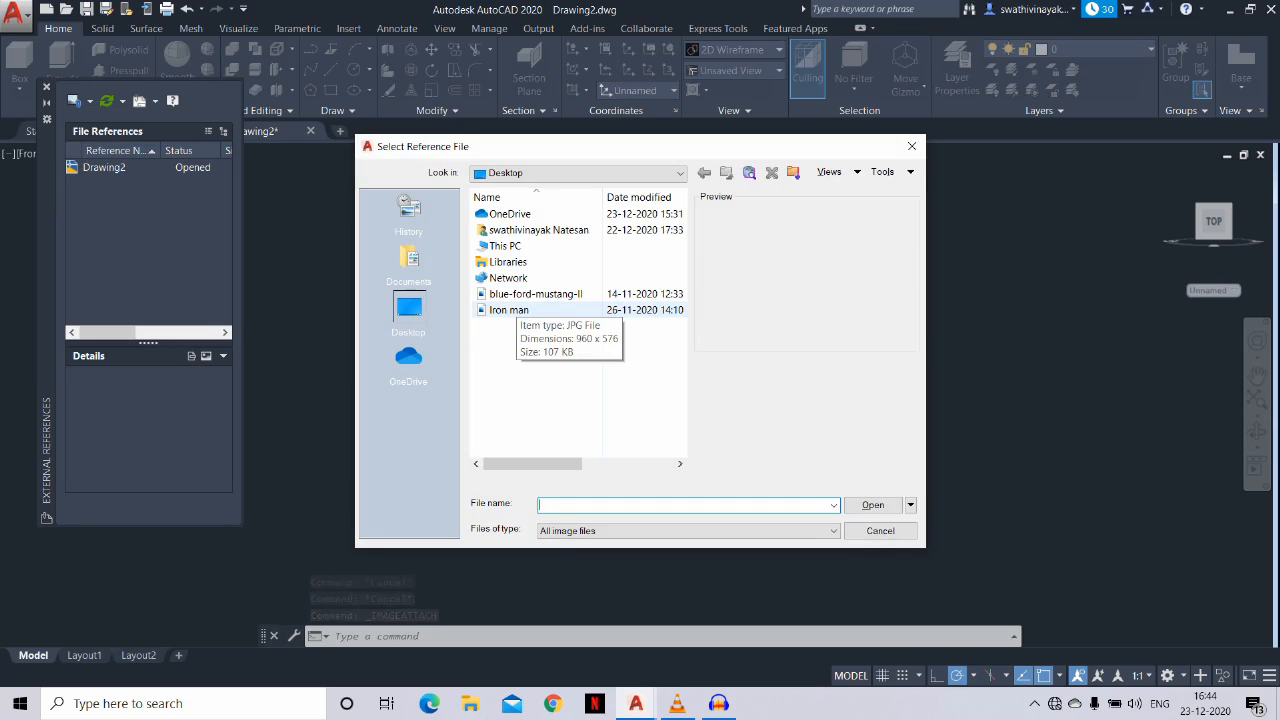
left_click(516, 310)
left_click(873, 505)
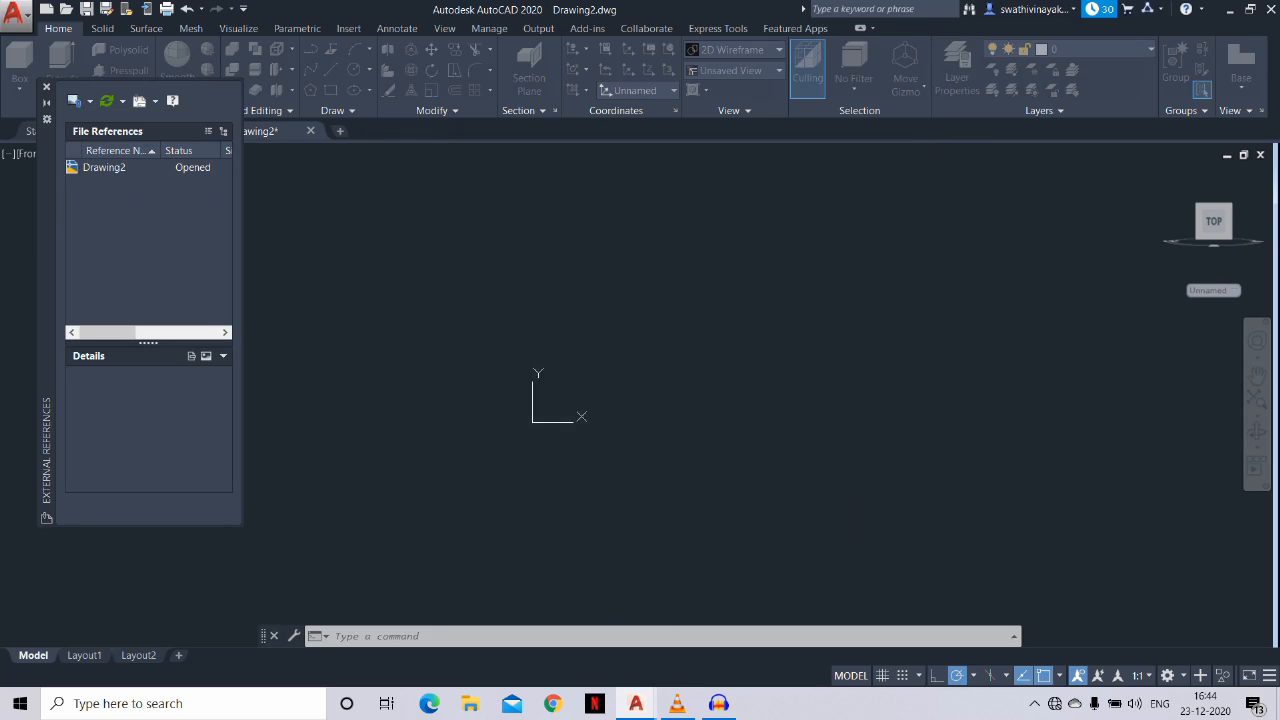
left_click(656, 471)
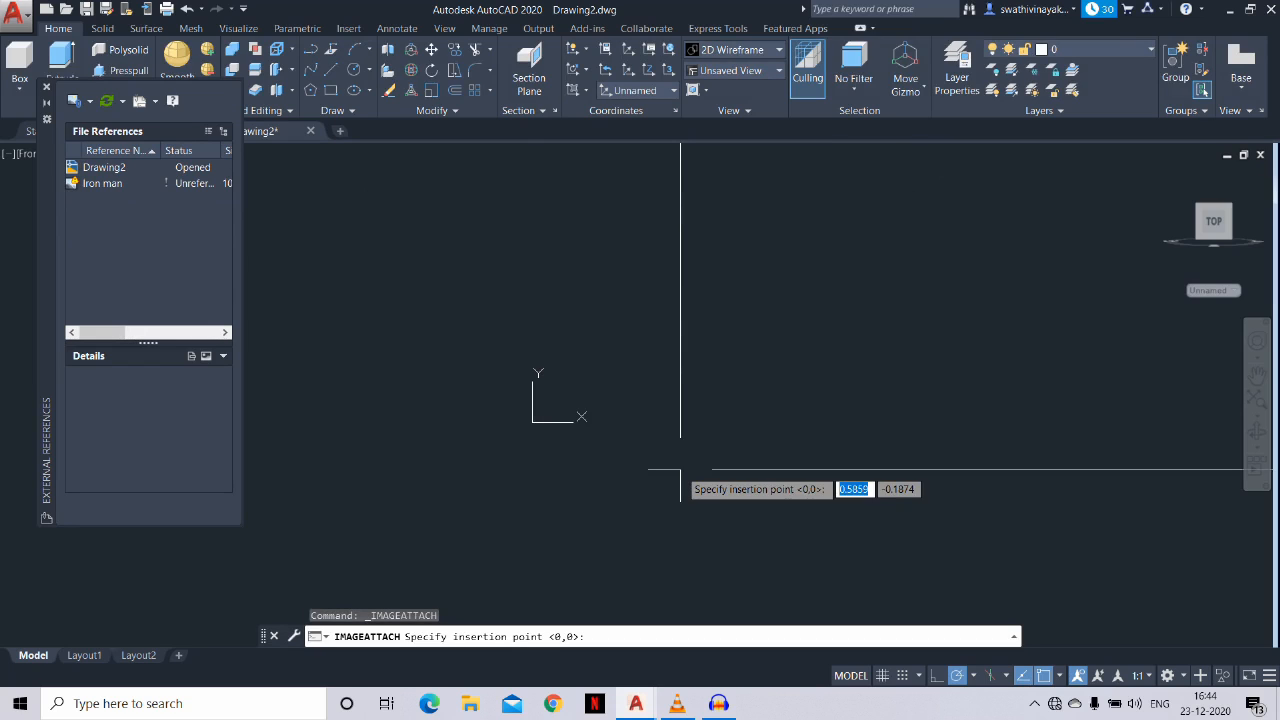
Place the Iron man image at insertion point 0,0 with a scale factor of .5
type("0")
key("Tab")
type("0")
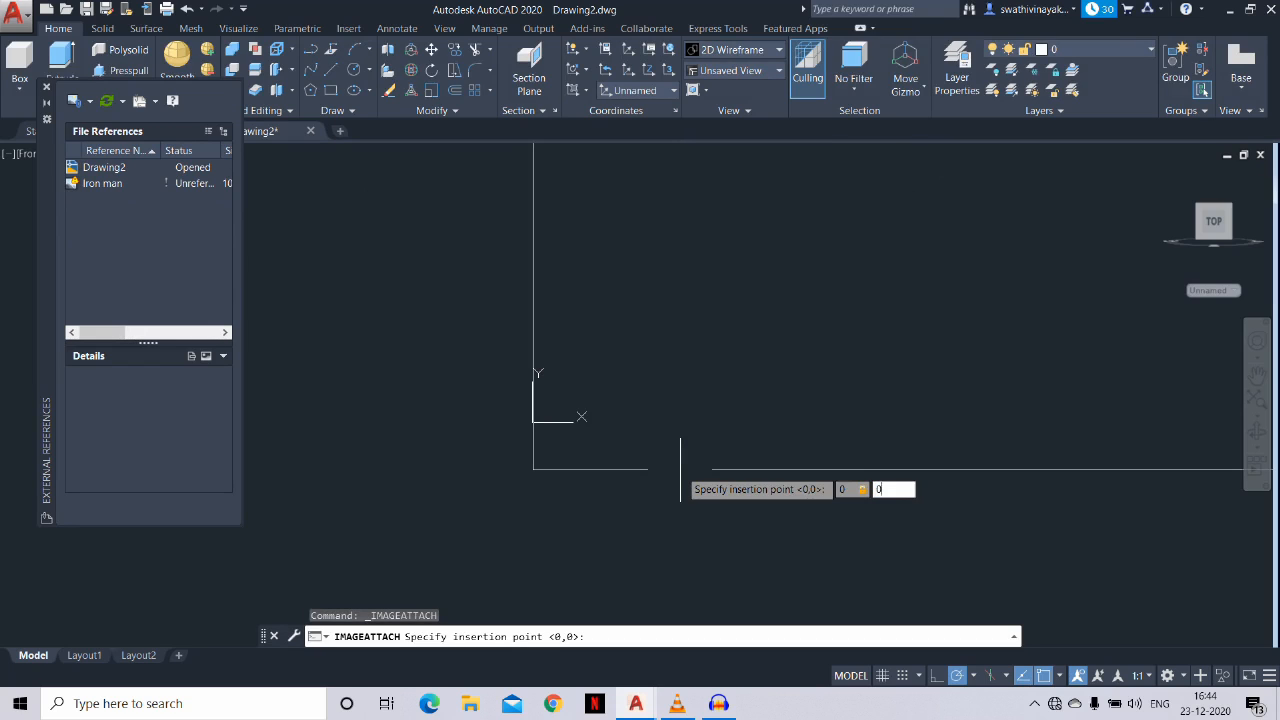
key("Return")
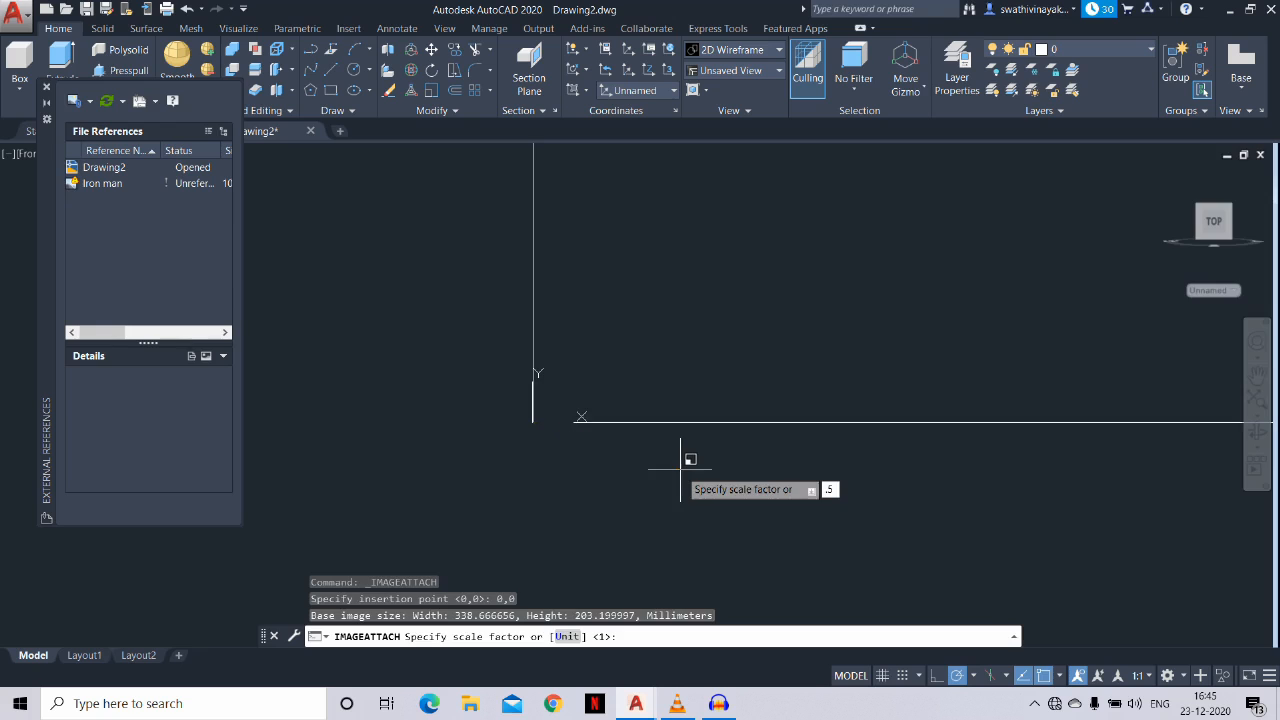
key("Return")
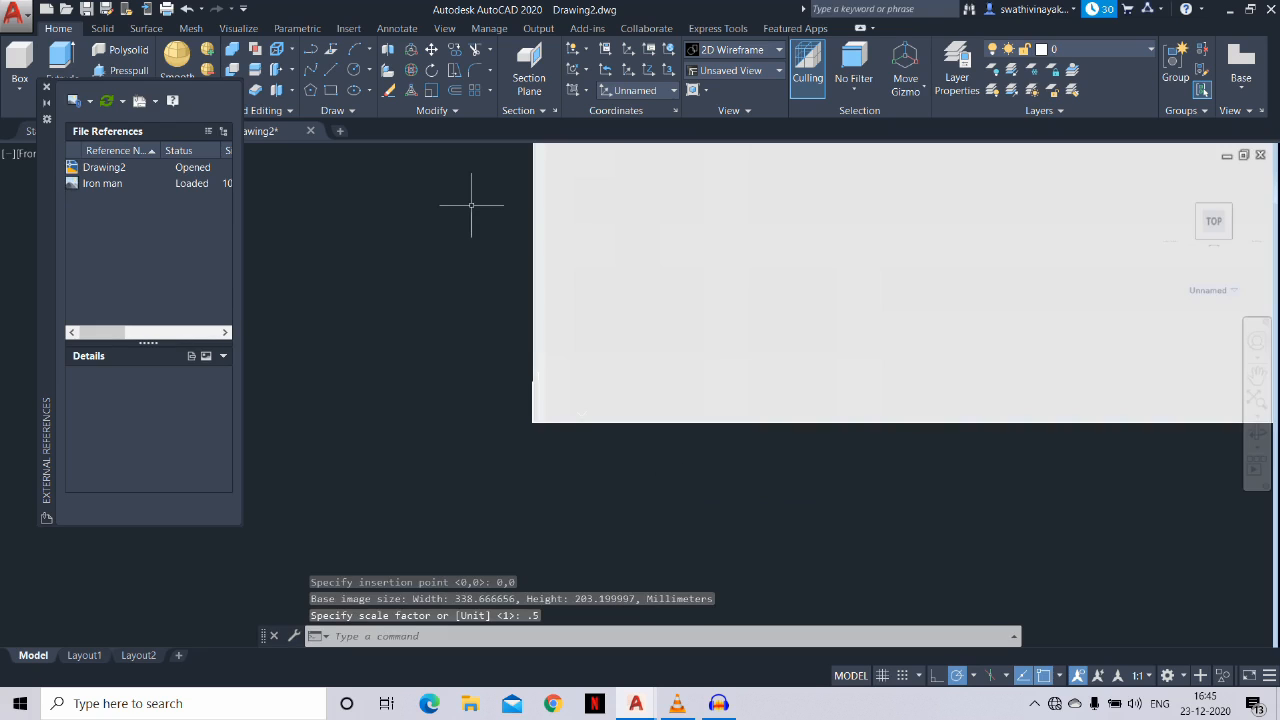
scroll(331, 278, "down", 3)
middle_click_drag(585, 273, 396, 480)
scroll(432, 360, "down", 12)
middle_click_drag(512, 351, 407, 443)
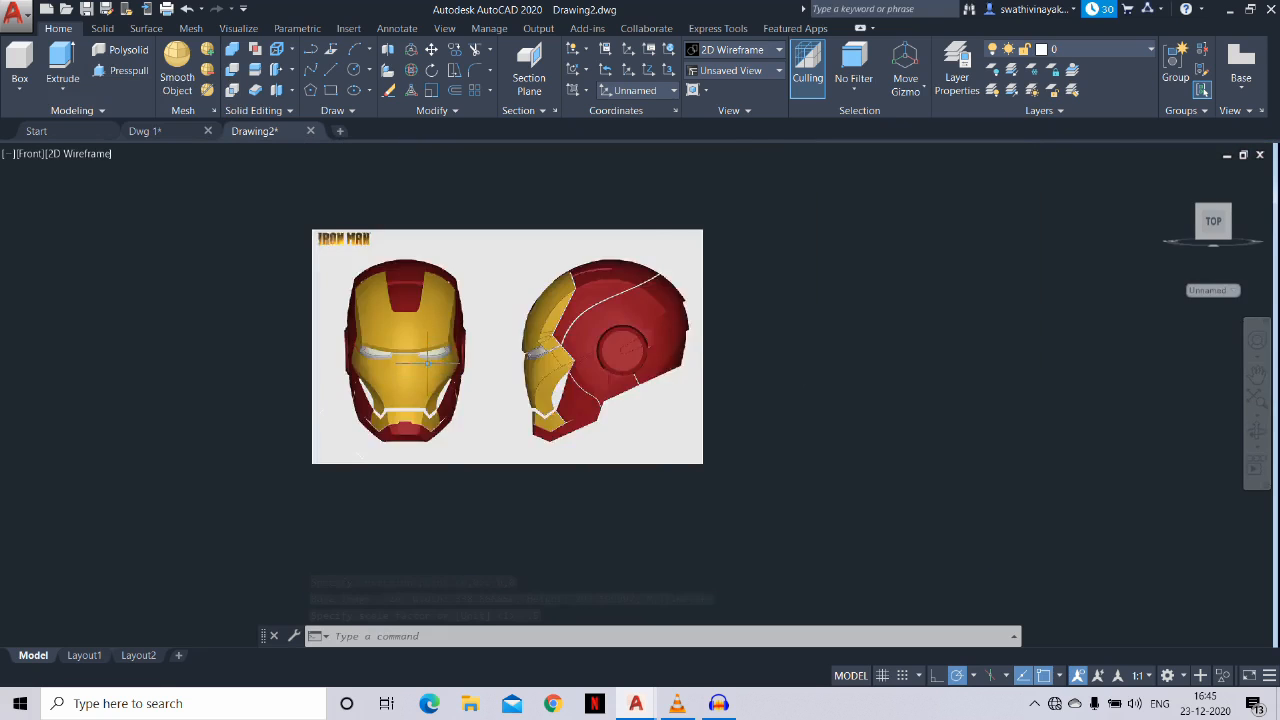
scroll(436, 300, "up", 4)
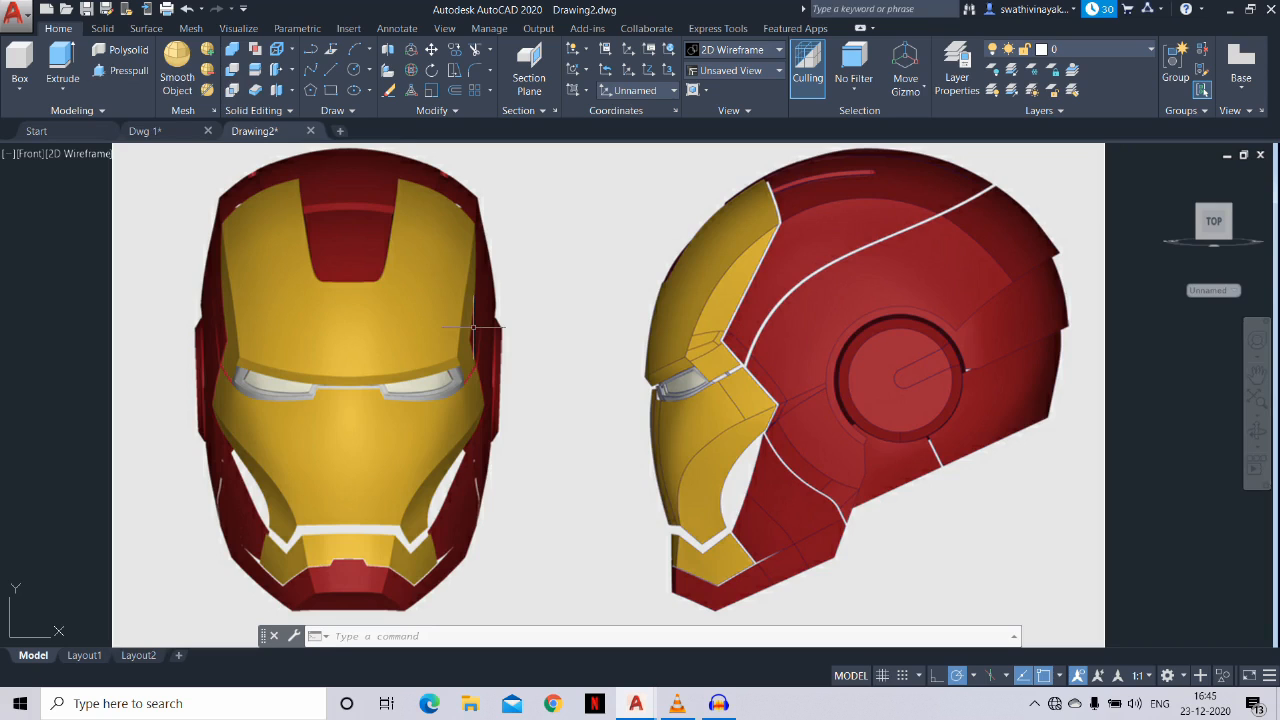
middle_click_drag(549, 343, 491, 356)
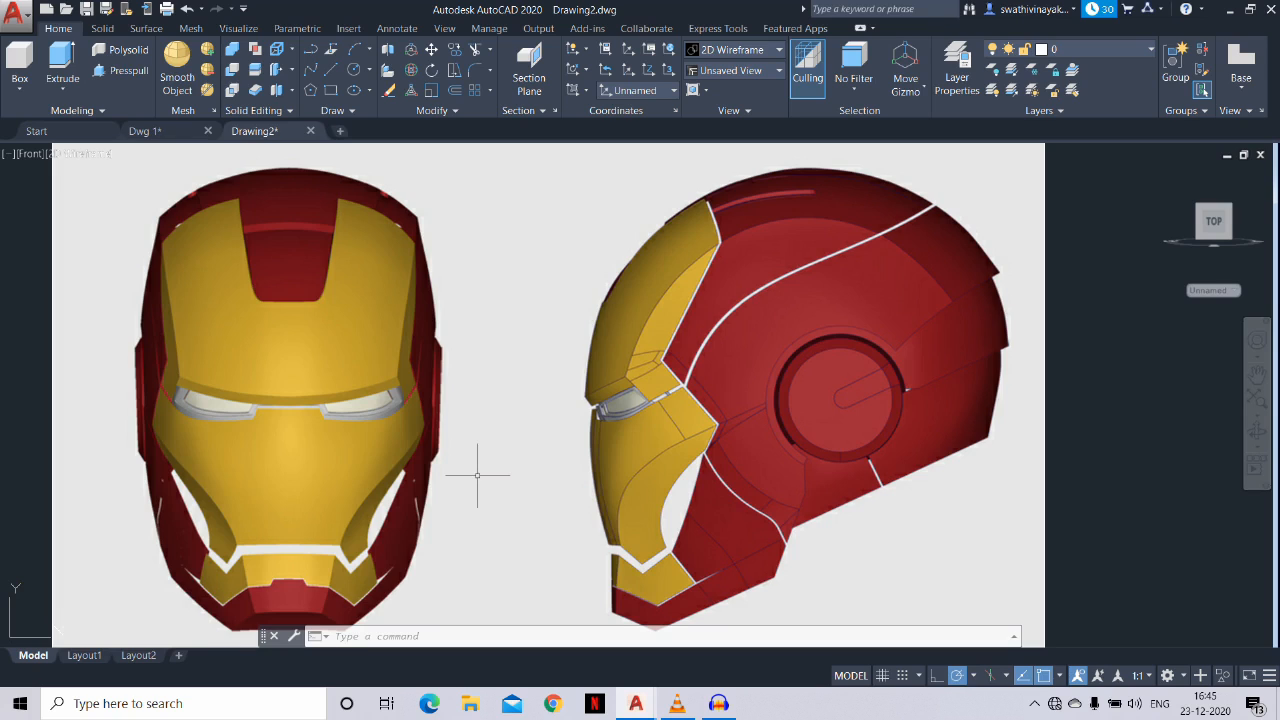
Set the drawing units' length precision to 0.0
type("un")
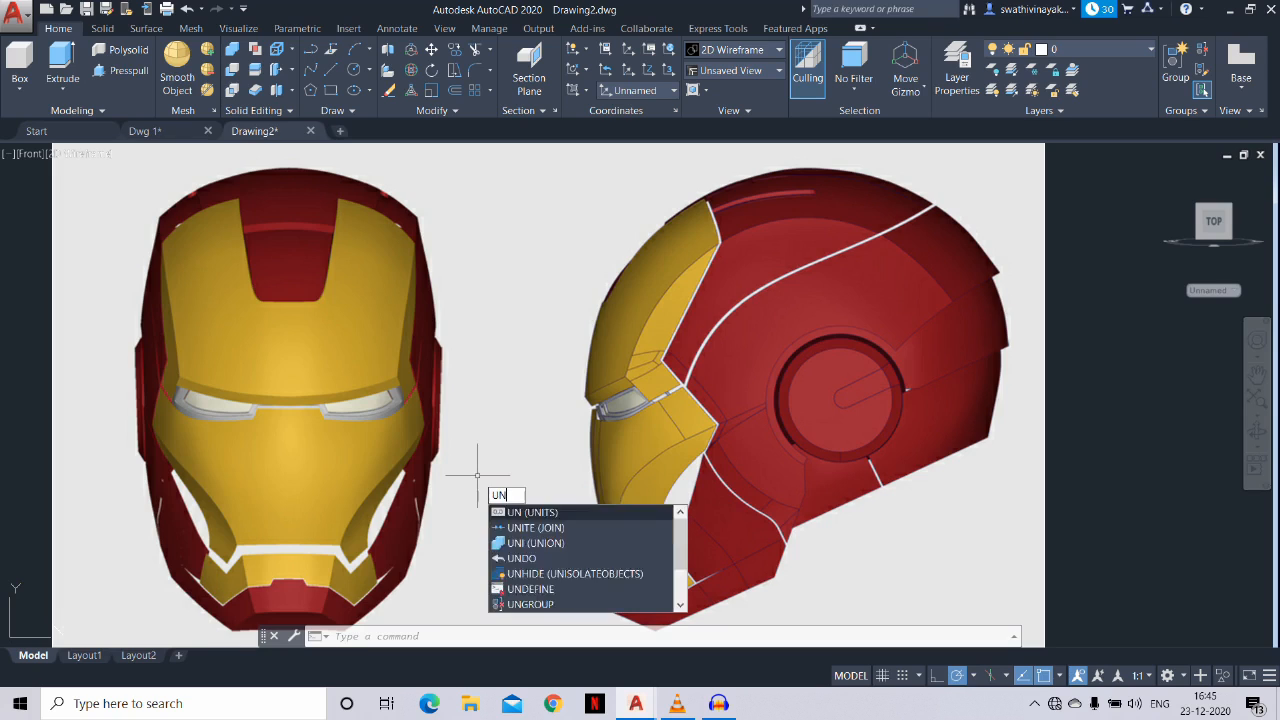
key("Return")
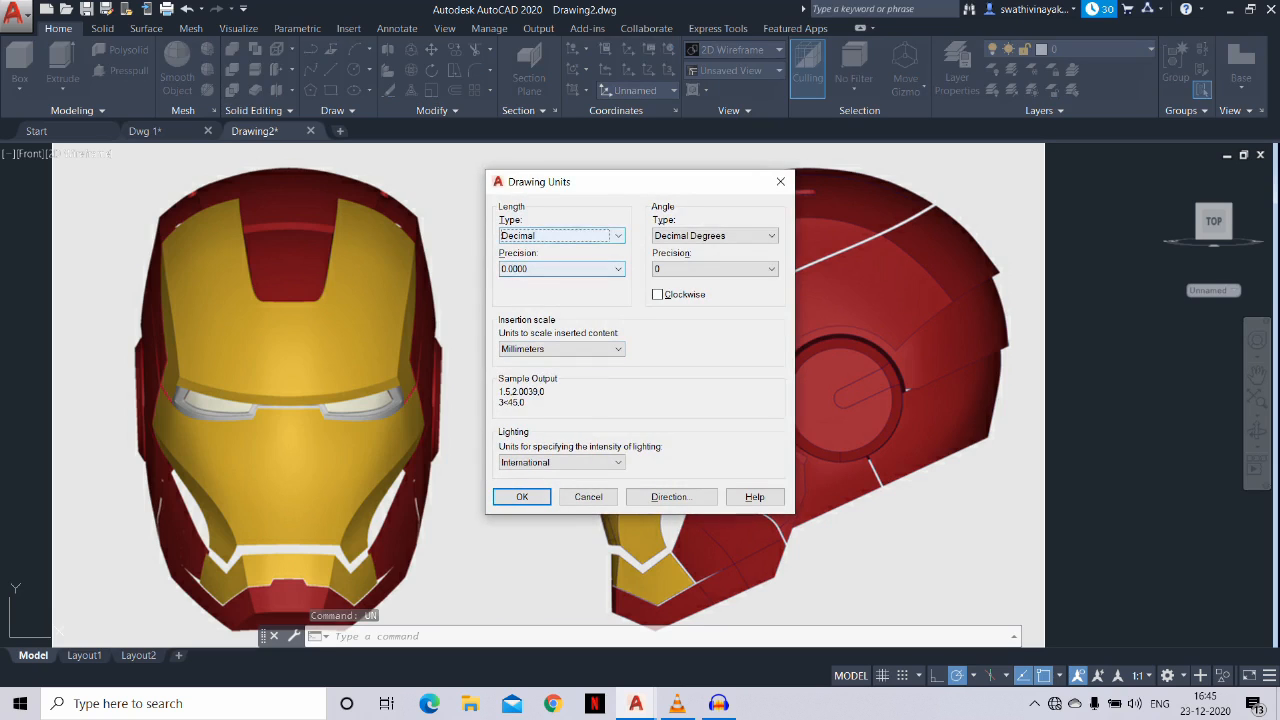
left_click(560, 268)
left_click(560, 294)
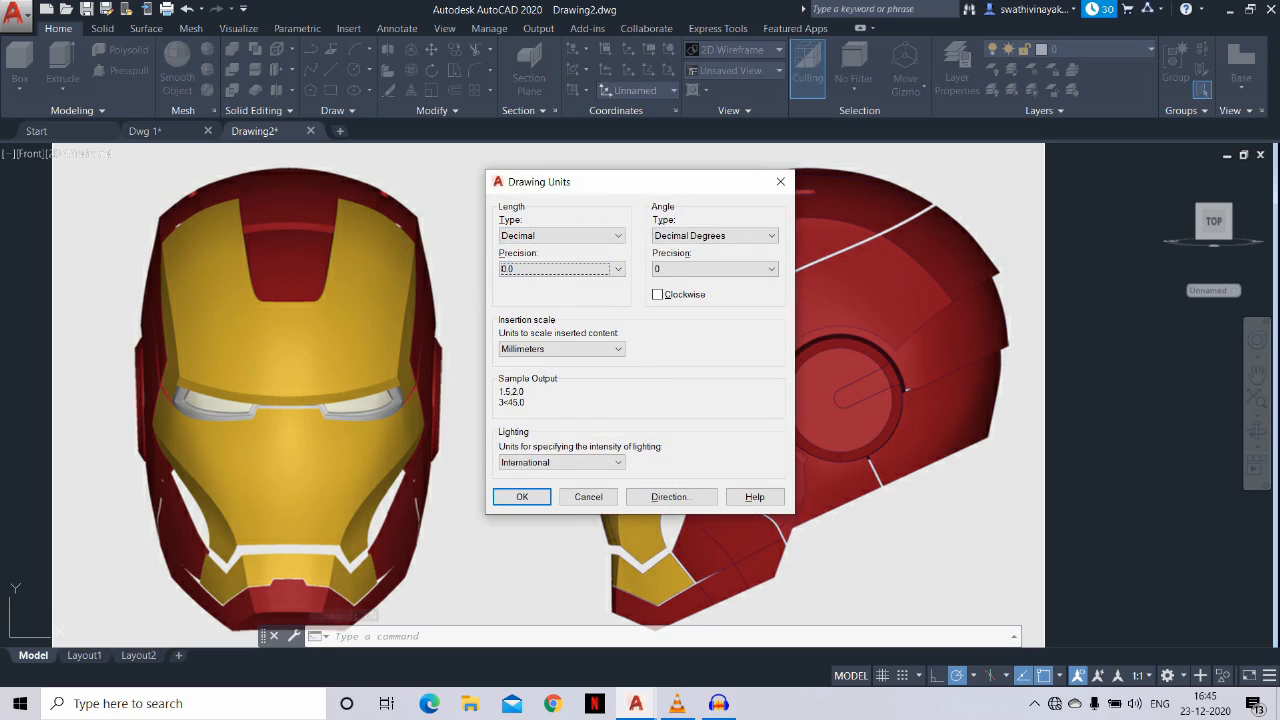
left_click(522, 497)
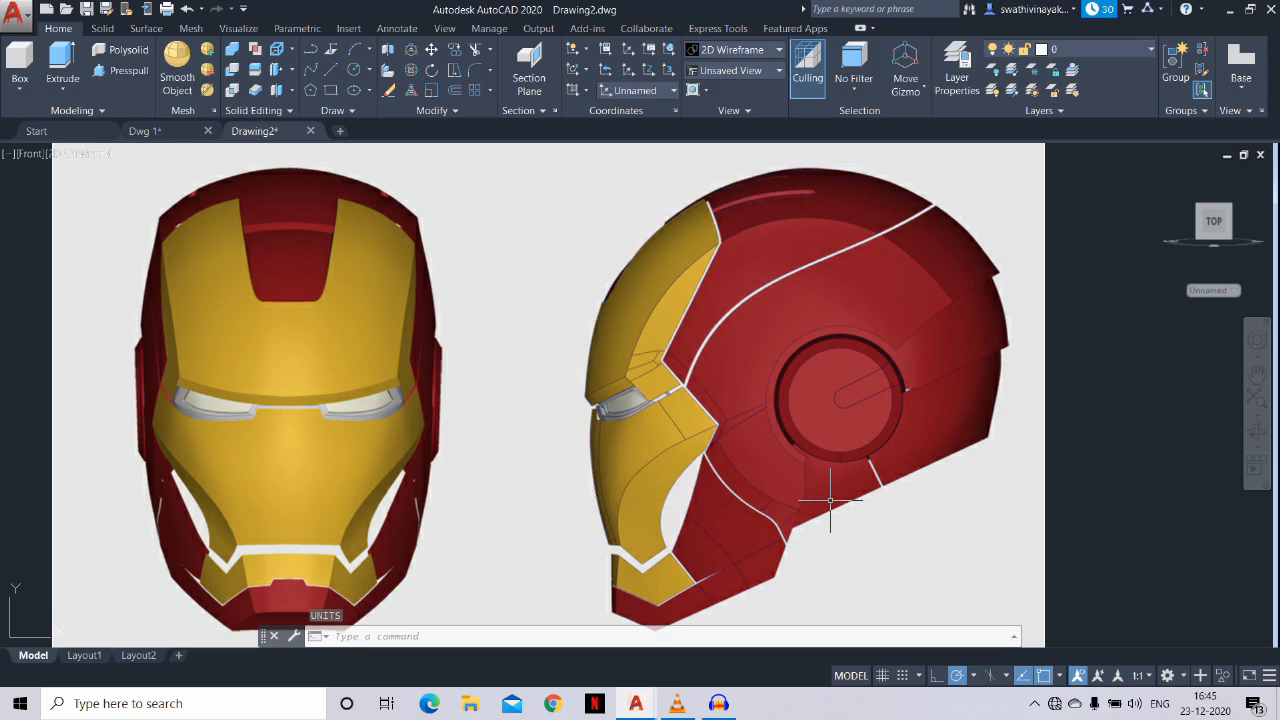
Create a new layer named Iron man 001 and make it the current layer
type("la")
key("Return")
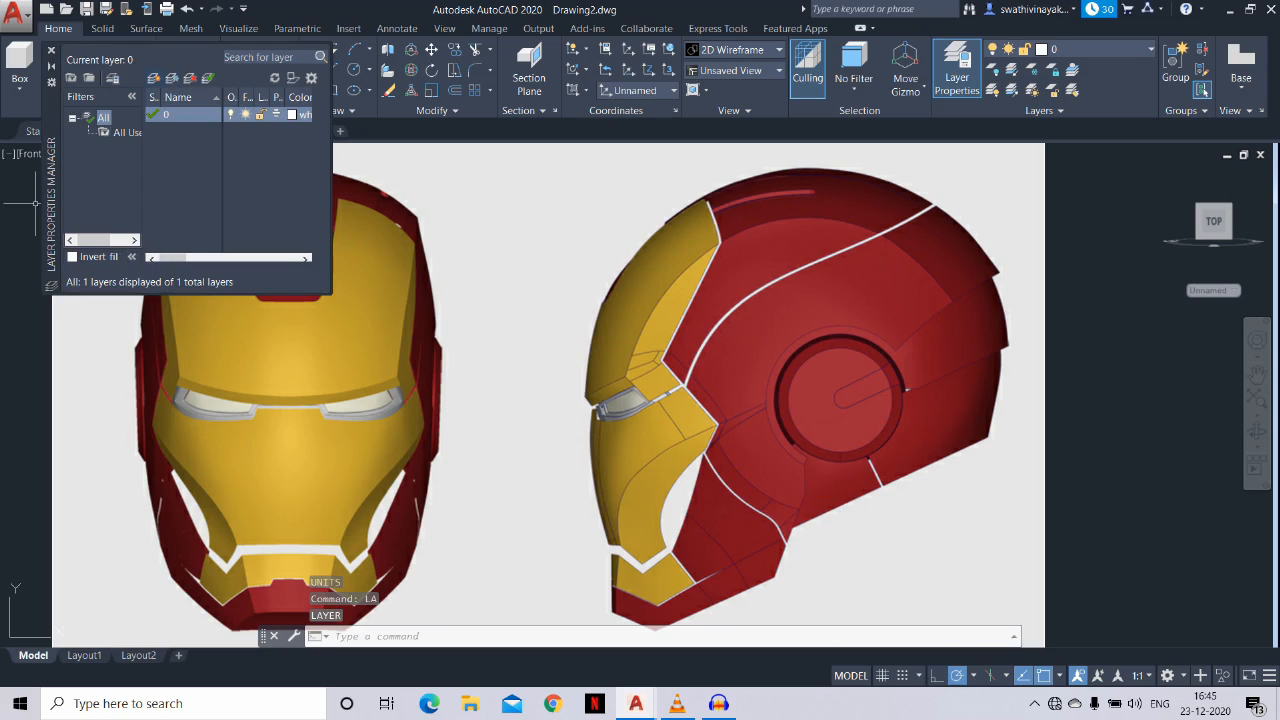
left_click(153, 78)
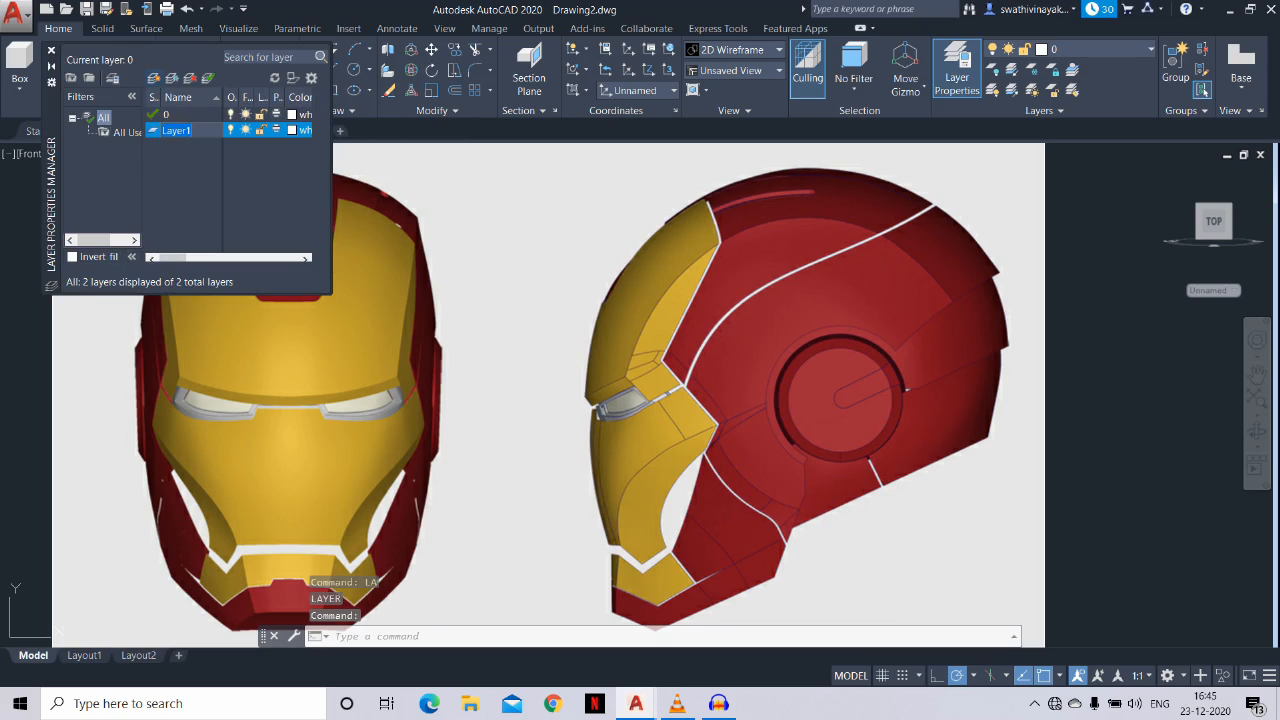
key("BackSpace")
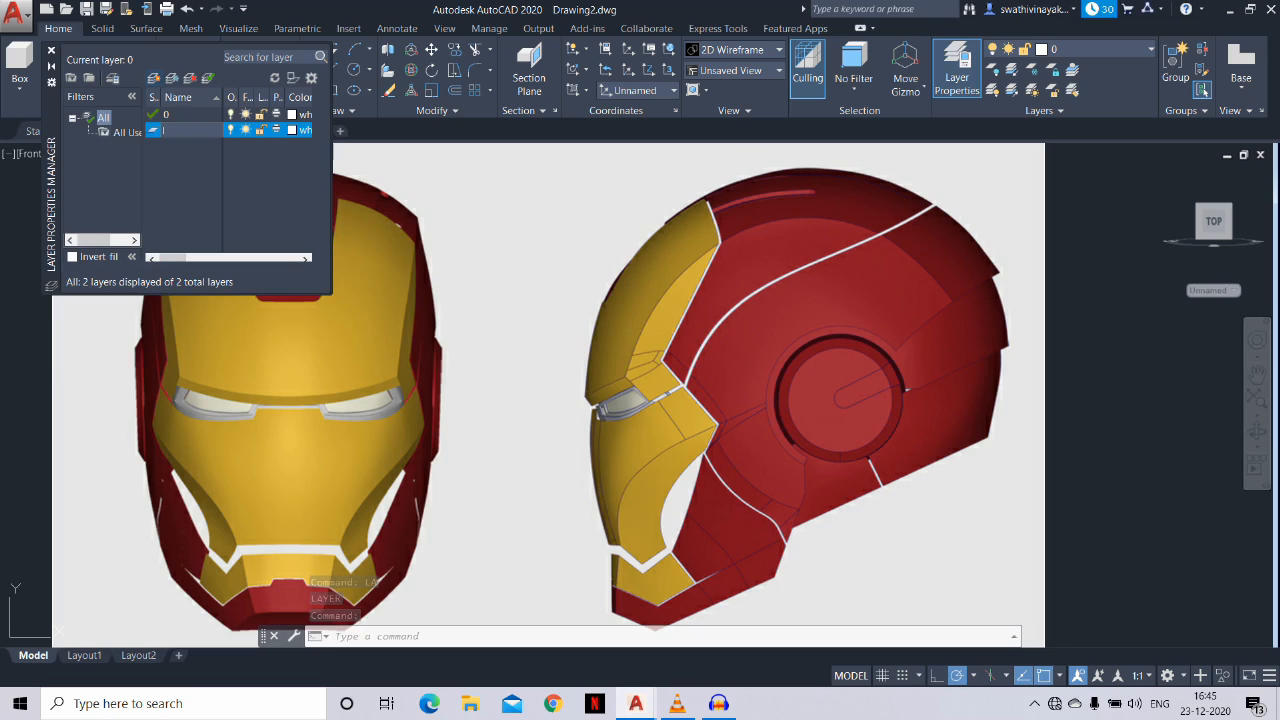
type("IR")
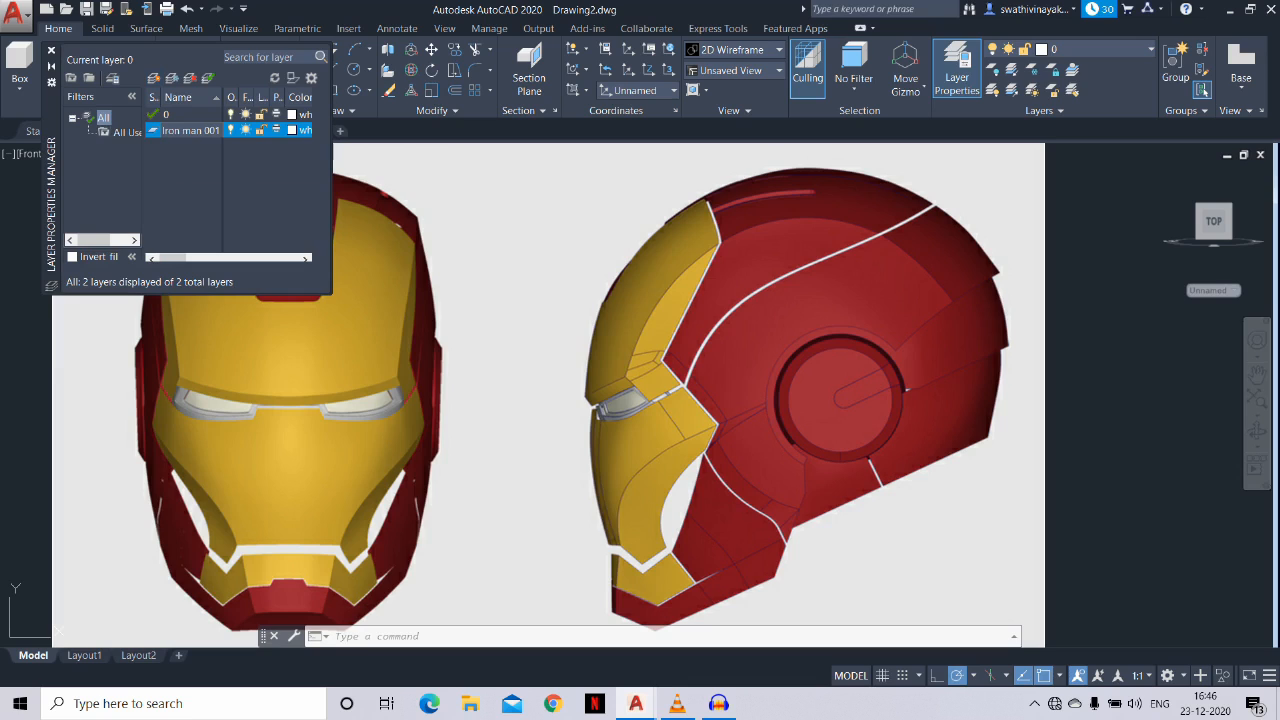
double_click(153, 130)
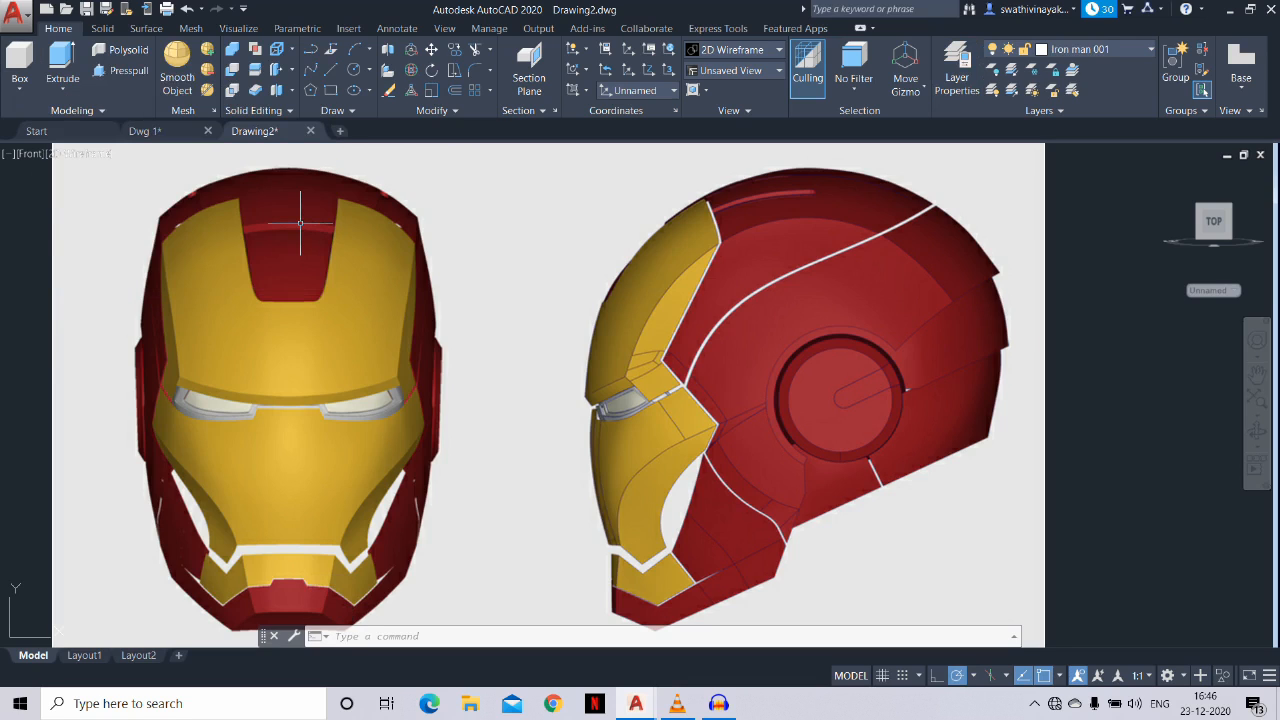
type("l")
key("Return")
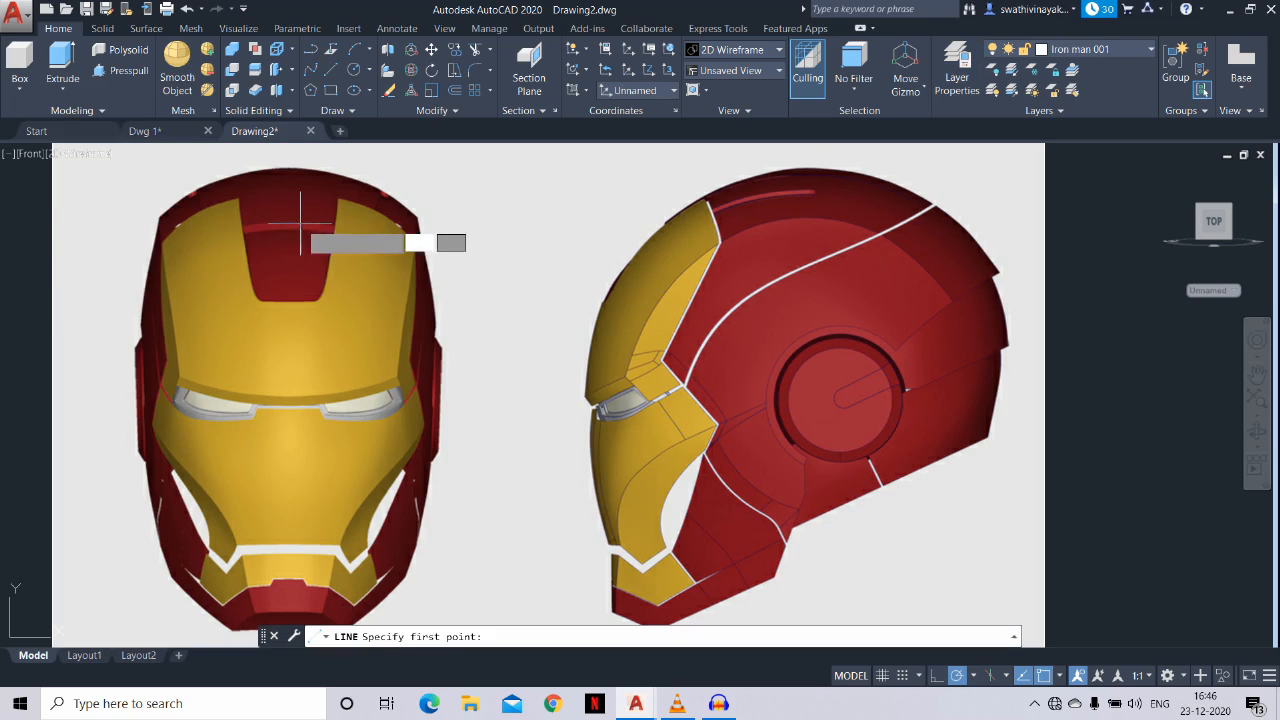
scroll(300, 301, "up", 1)
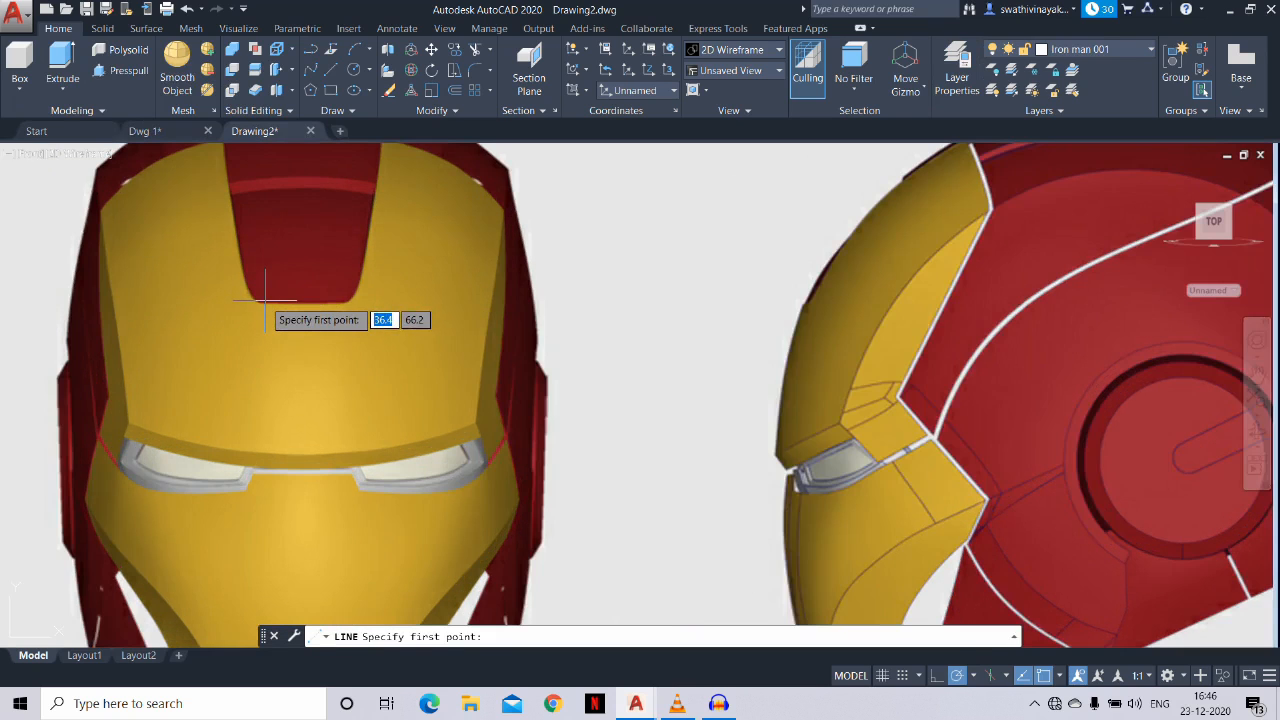
scroll(300, 301, "down", 1)
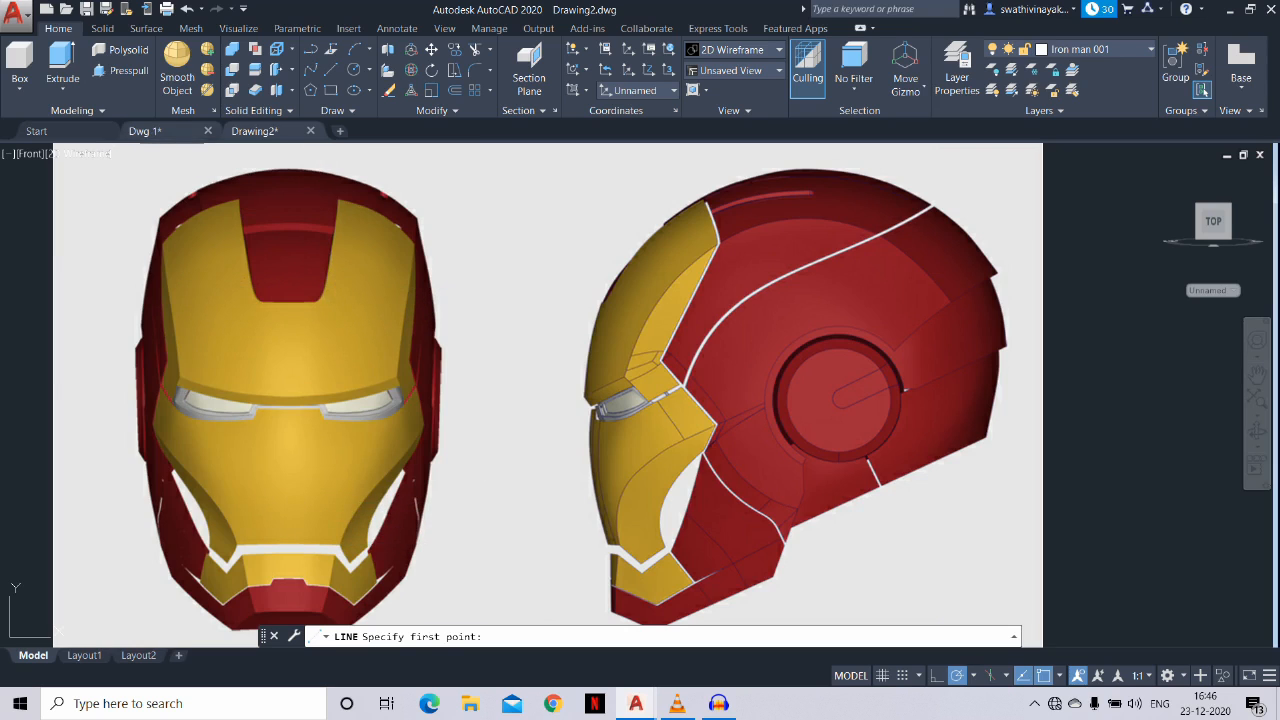
Orbit the finished mask model in the Dwg 1 drawing to examine its shape, and return to Drawing2
left_click(145, 131)
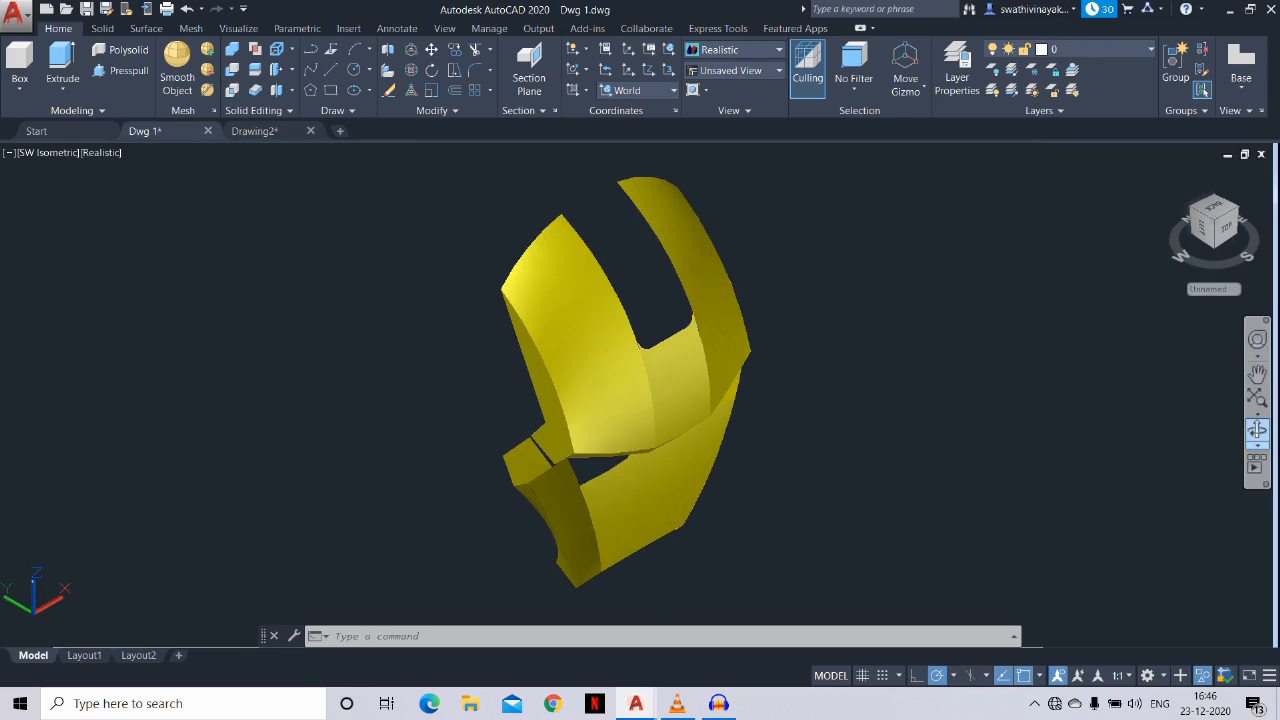
middle_click_drag(666, 370, 642, 382, "shift")
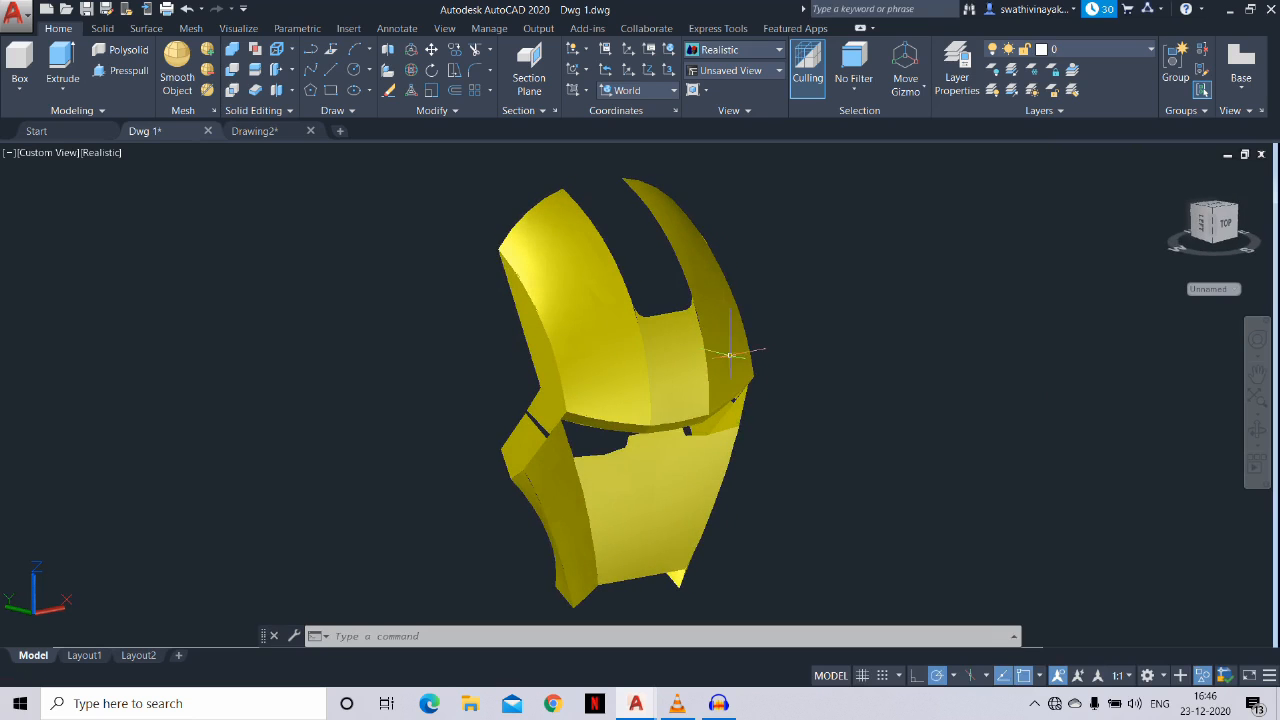
left_click(255, 131)
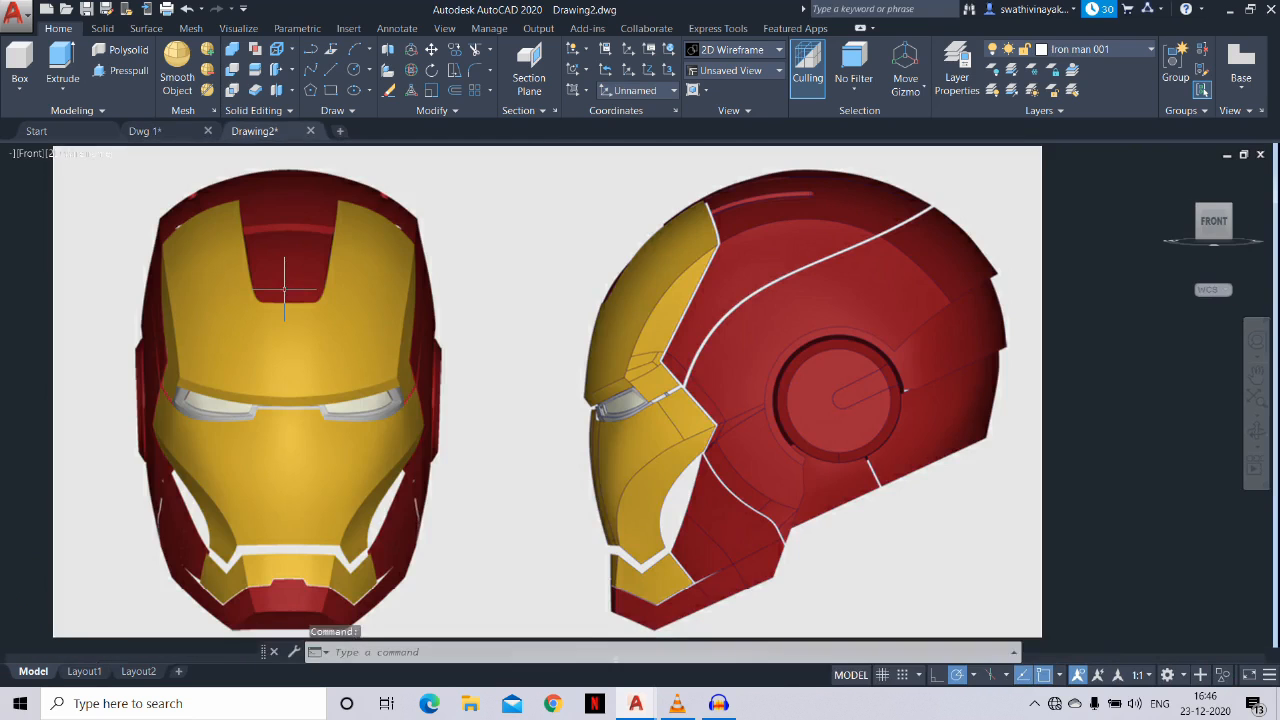
Draw a line along the bottom edge of the red forehead panel in the front view, starting at about 35.7, 65.9
key("l")
key("Return")
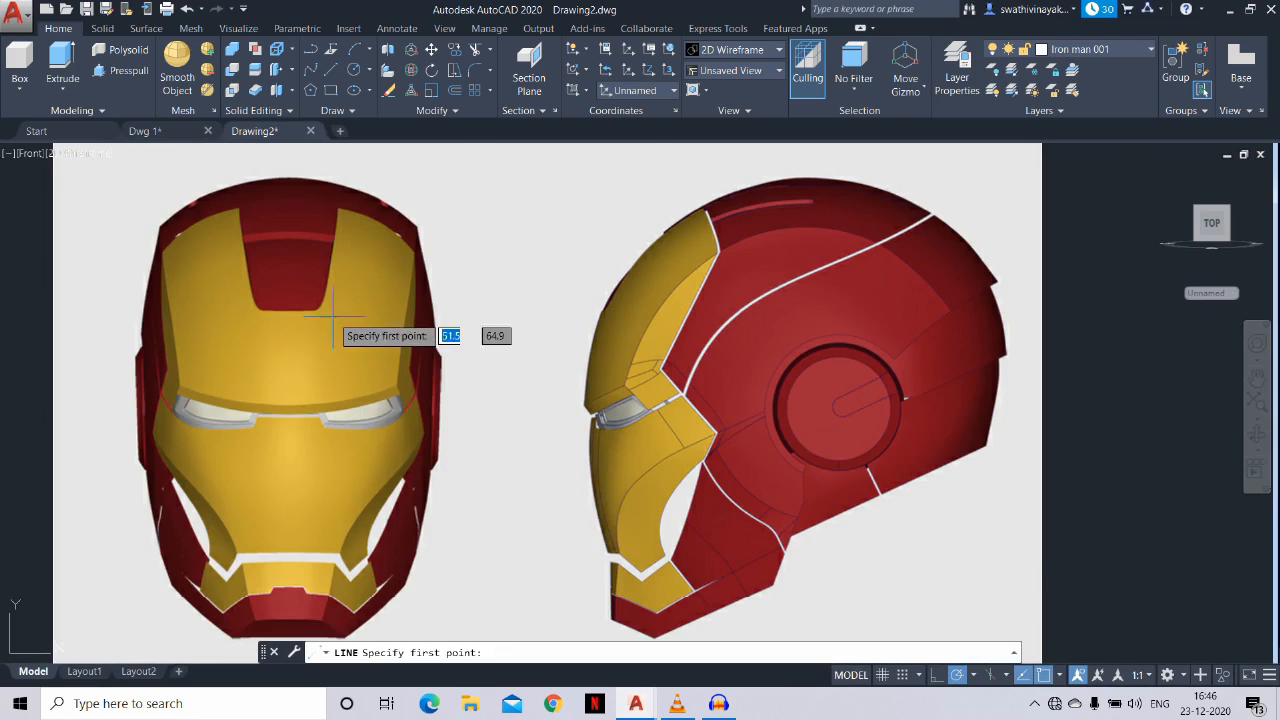
scroll(330, 315, "up", 4)
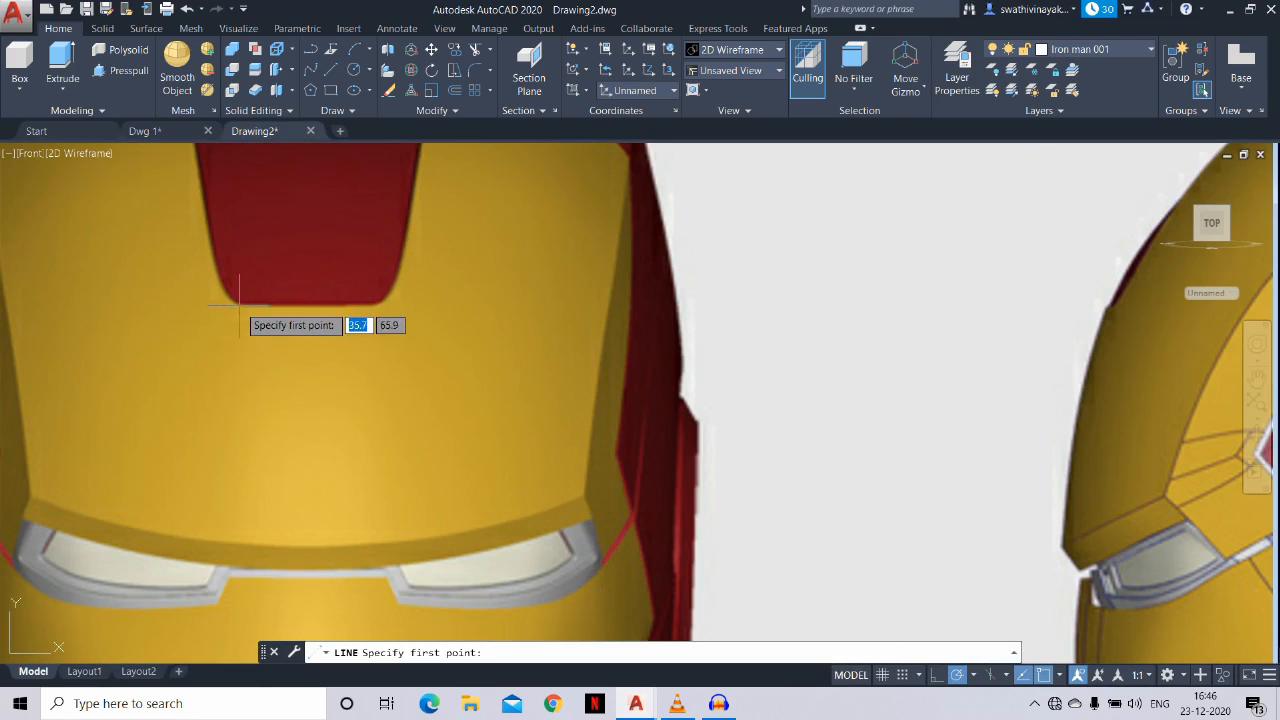
left_click(238, 305)
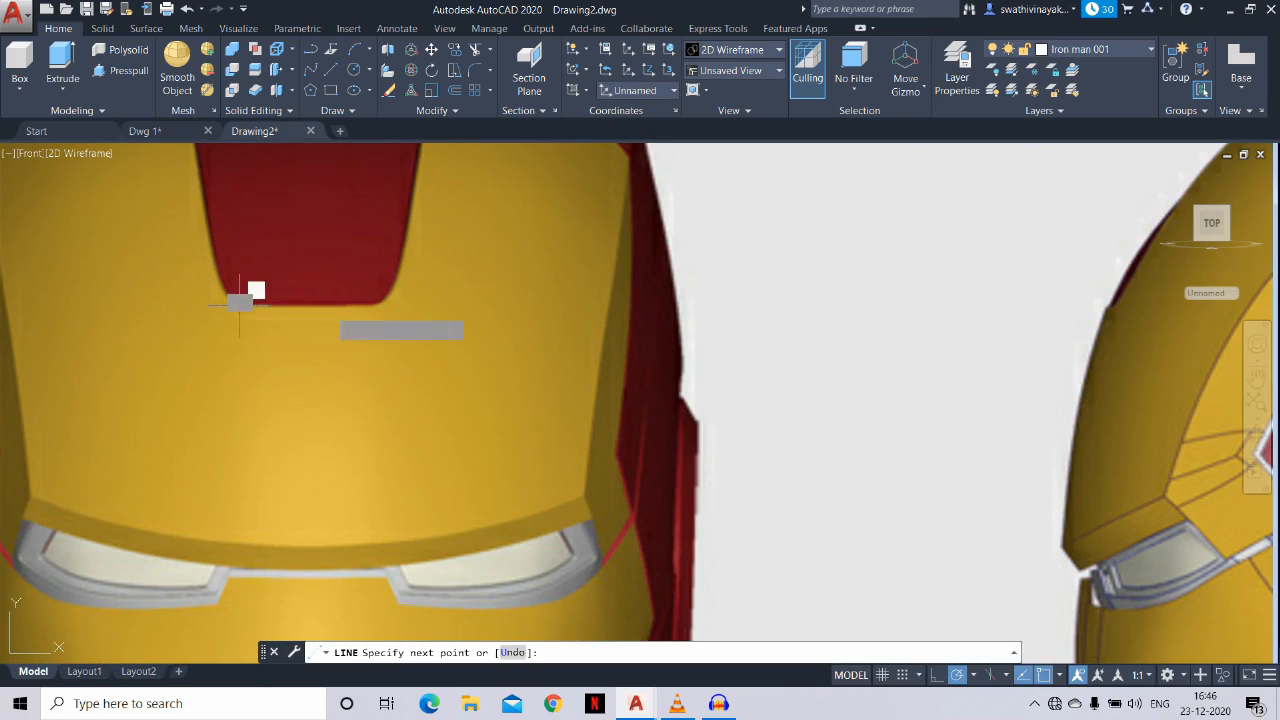
left_click(373, 305)
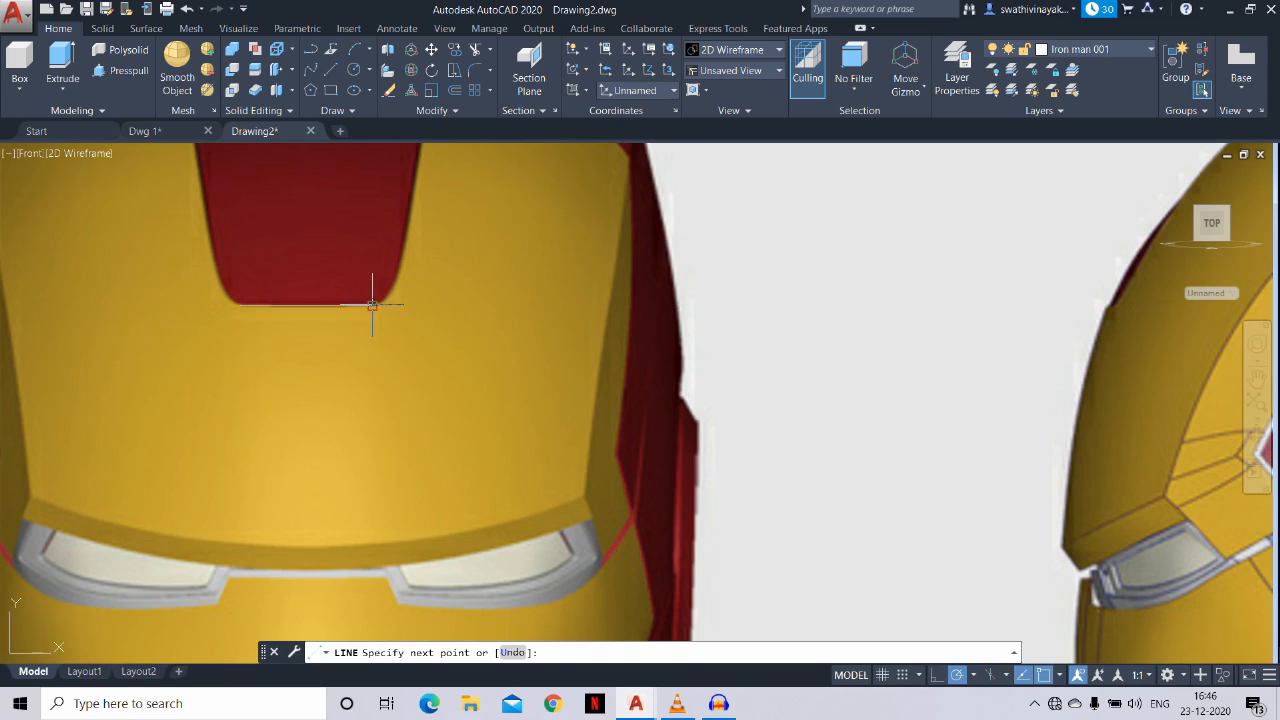
key("Return")
scroll(440, 350, "down", 2)
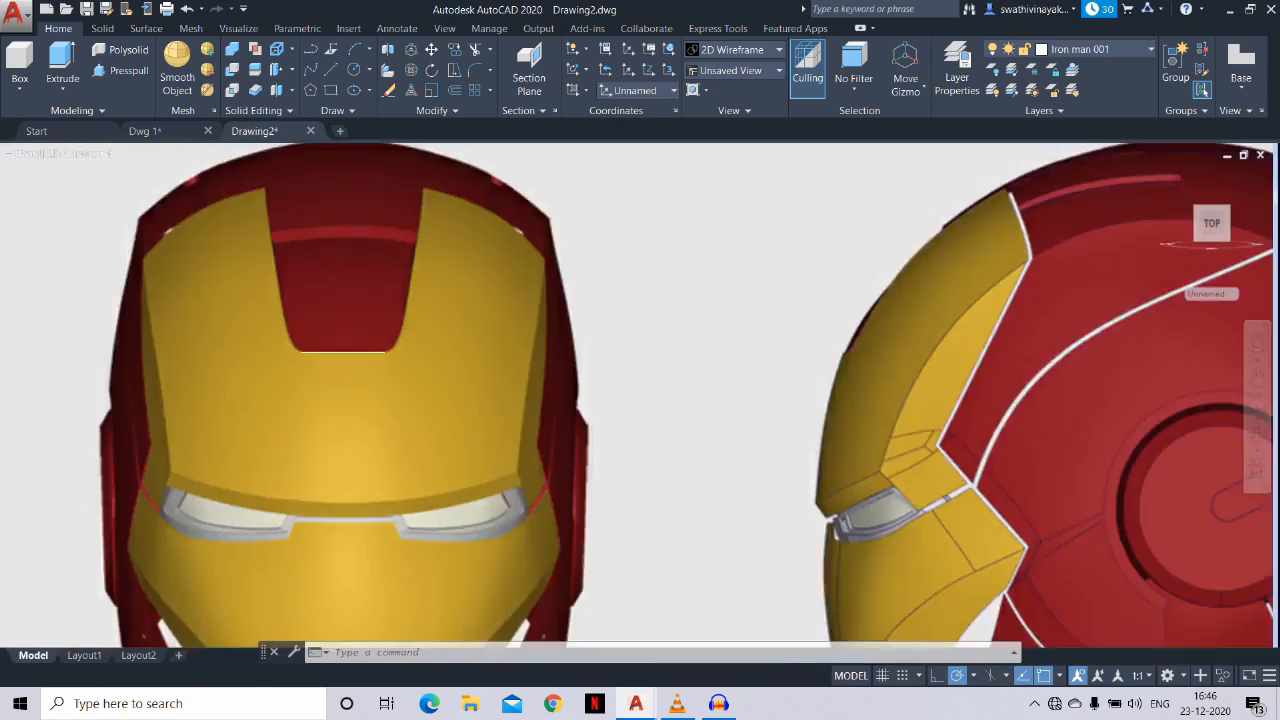
Draw a three-point arc down the right edge of the red forehead panel, extending past the bottom line into the gold forehead
type("a")
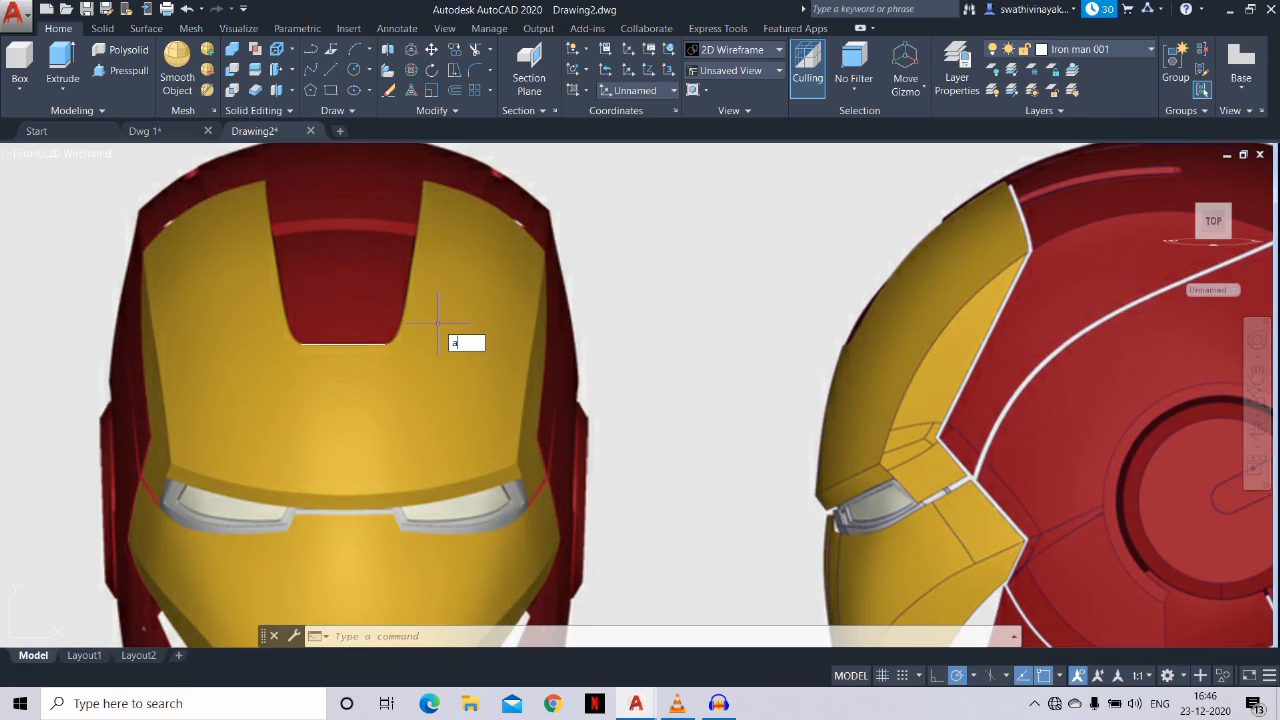
key("Return")
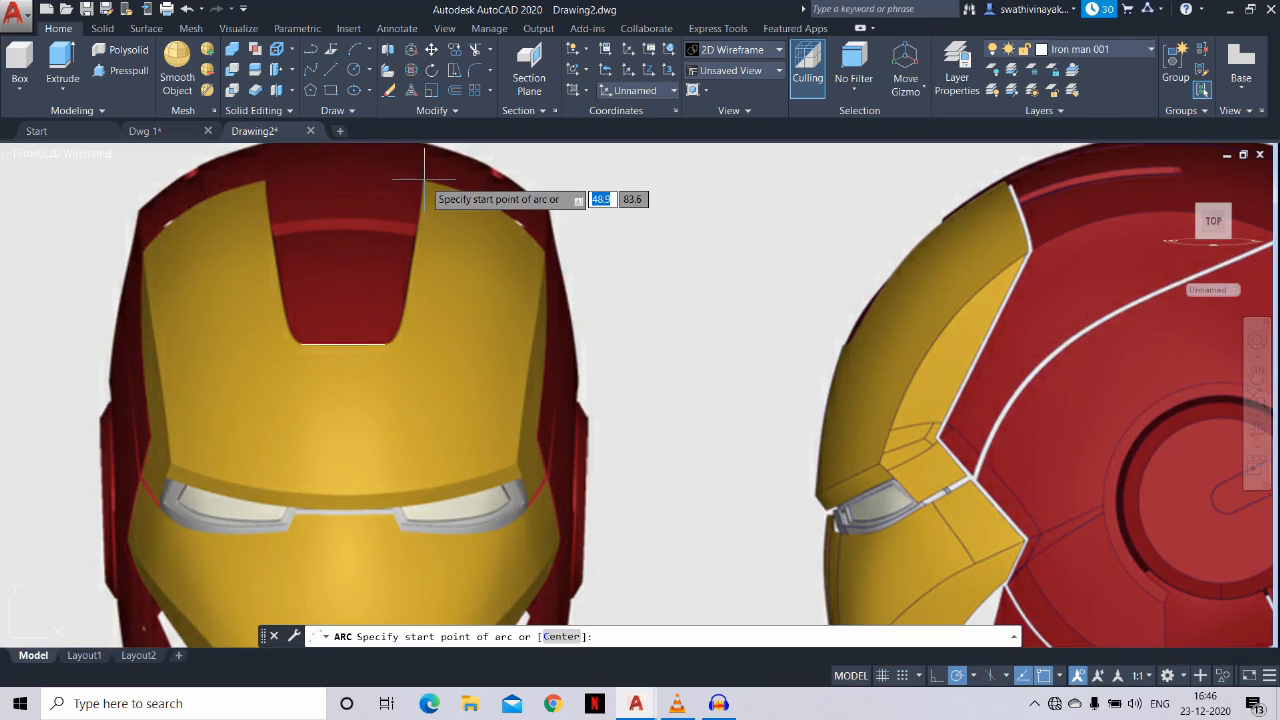
left_click(381, 172)
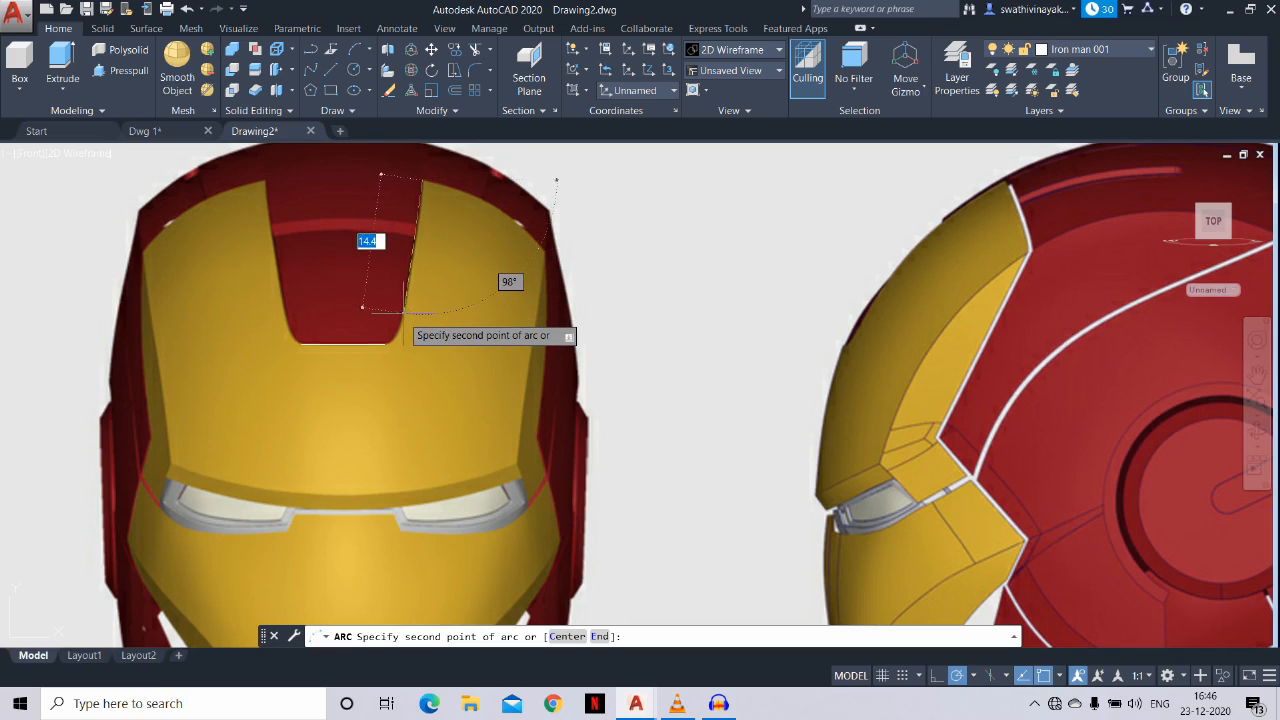
left_click(402, 317)
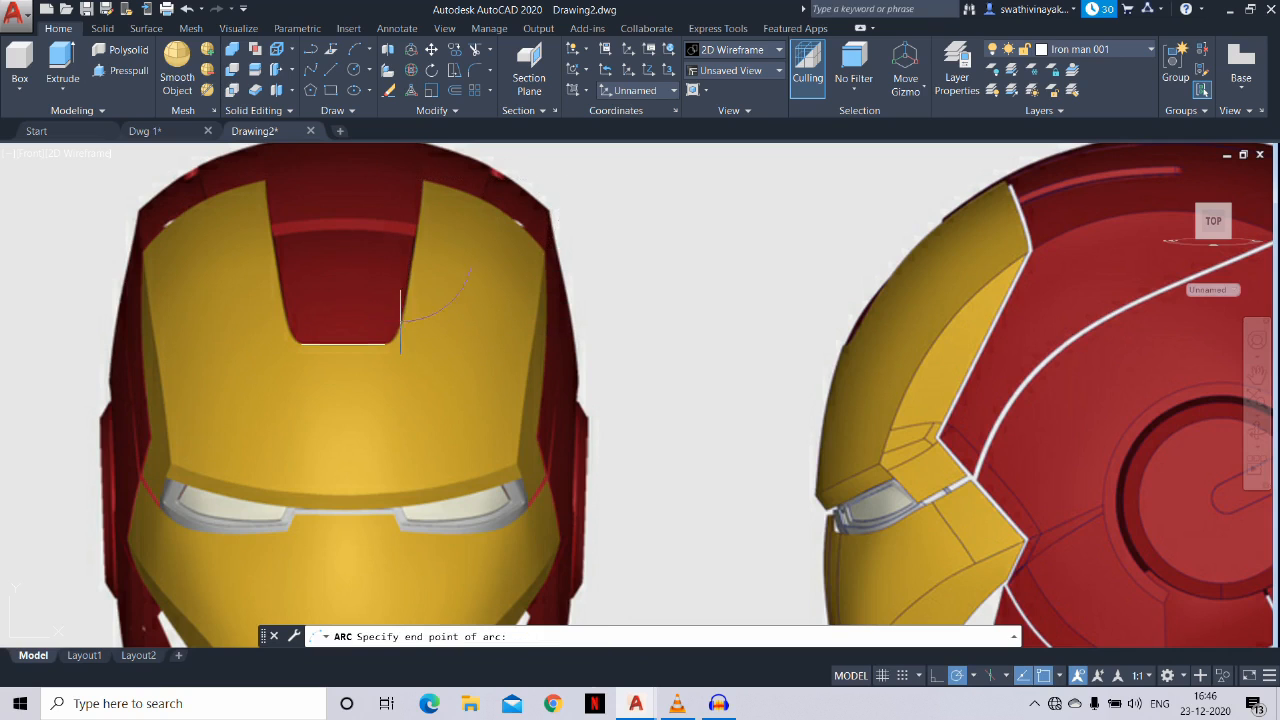
left_click(376, 421)
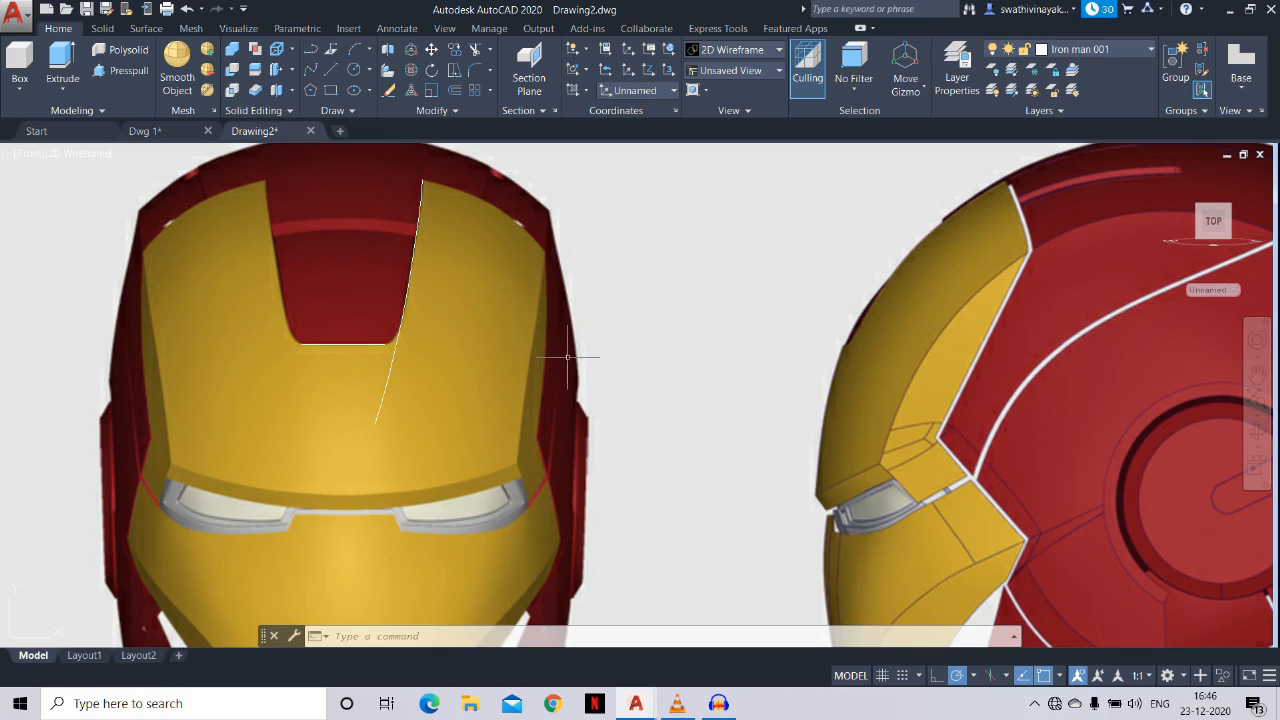
key("Return")
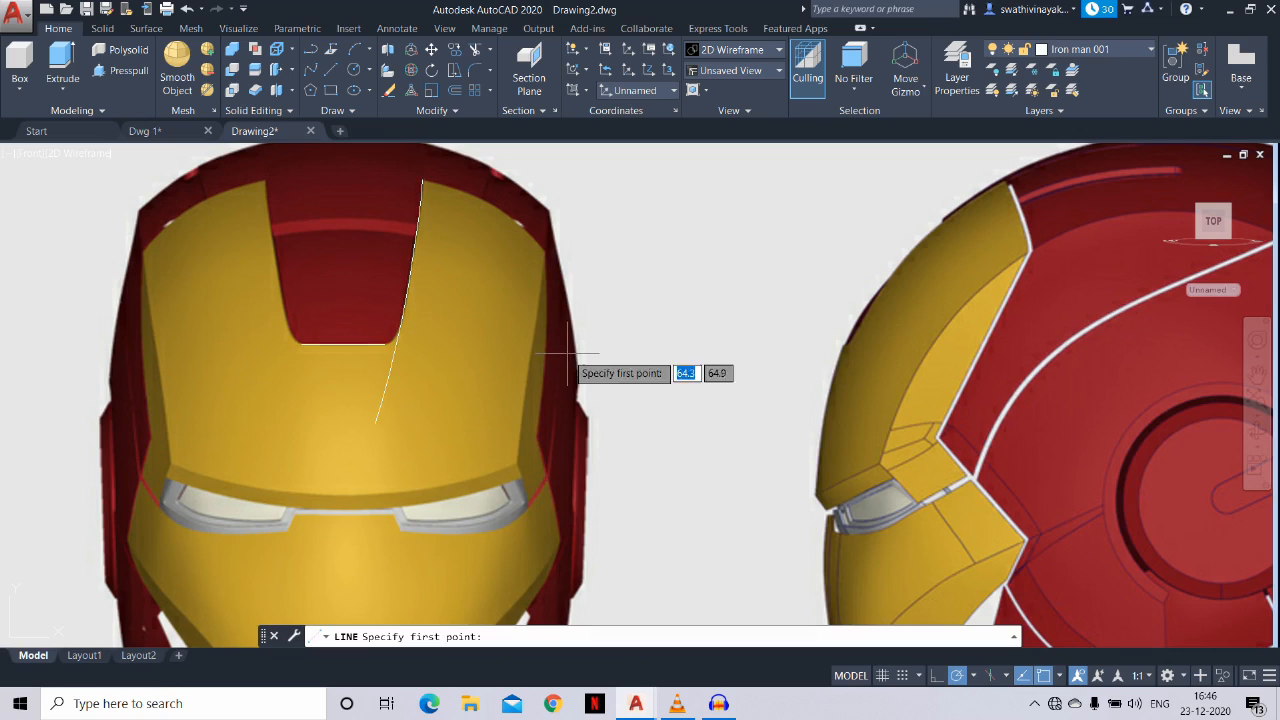
left_click(479, 378)
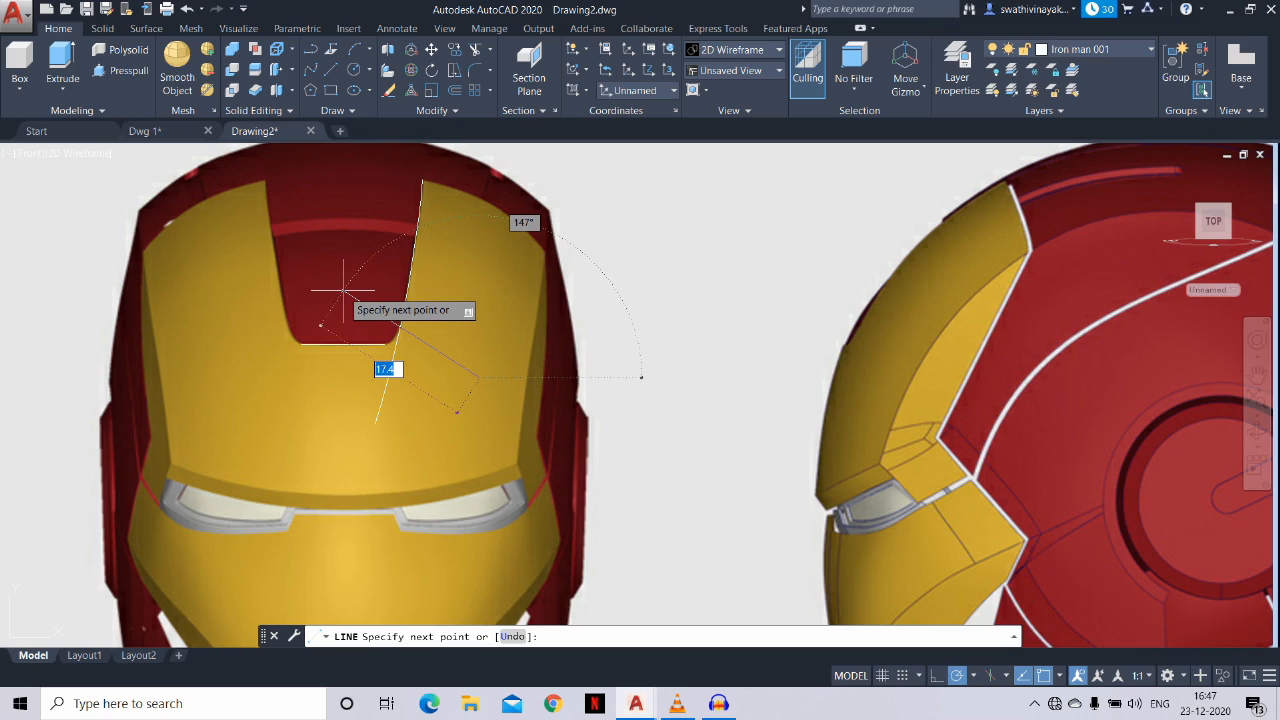
key("Escape")
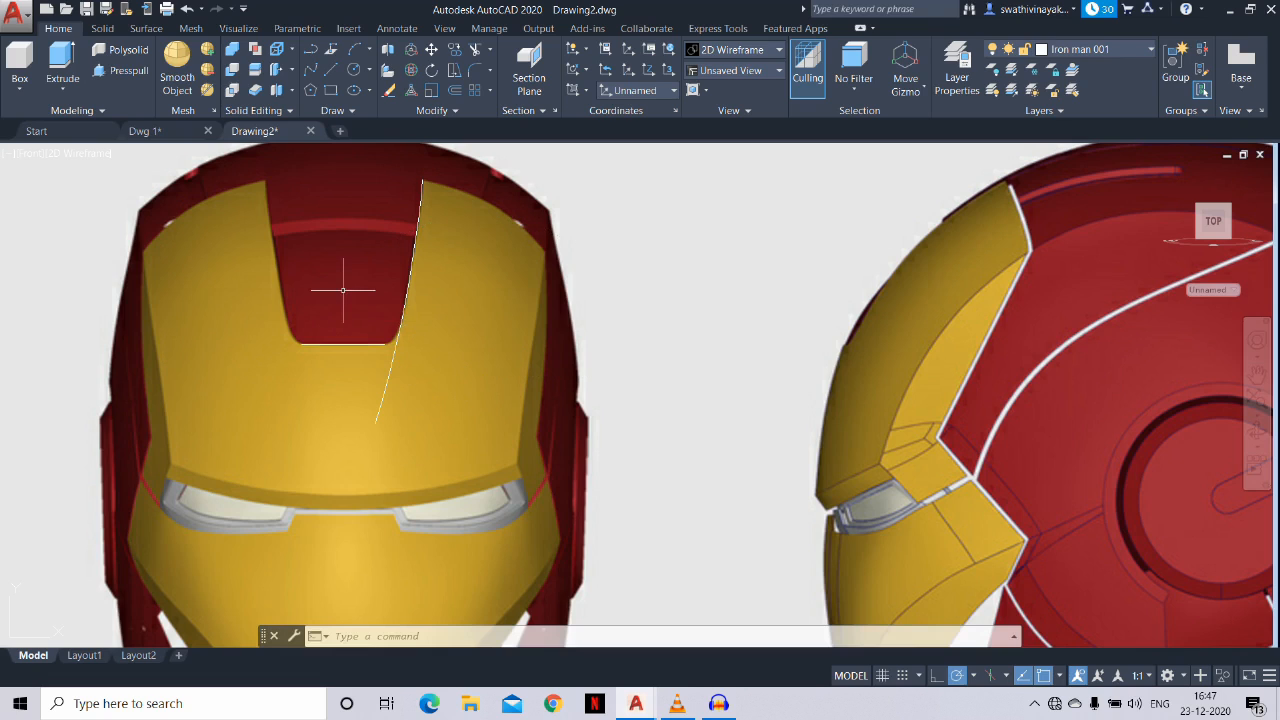
Draw a diagonal cutting line about 15.7 long across the arc at the red panel's lower right corner
key("Return")
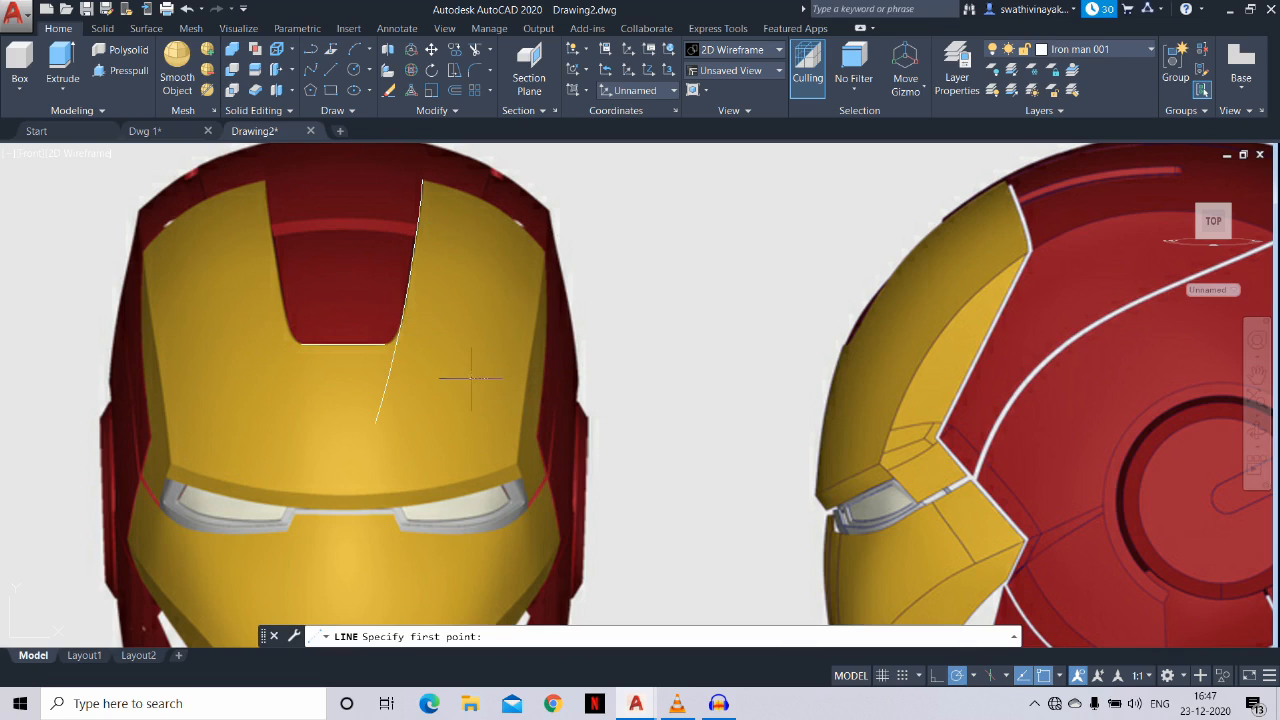
left_click(470, 378)
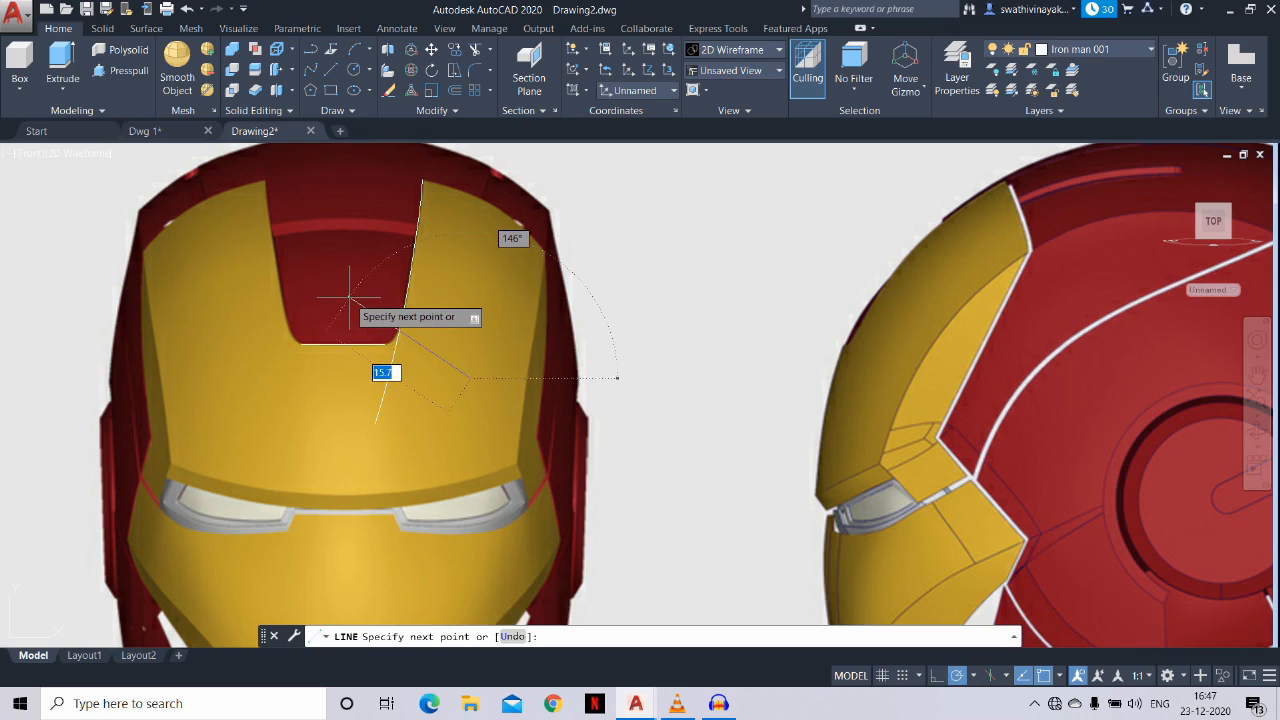
left_click(349, 297)
key("Escape")
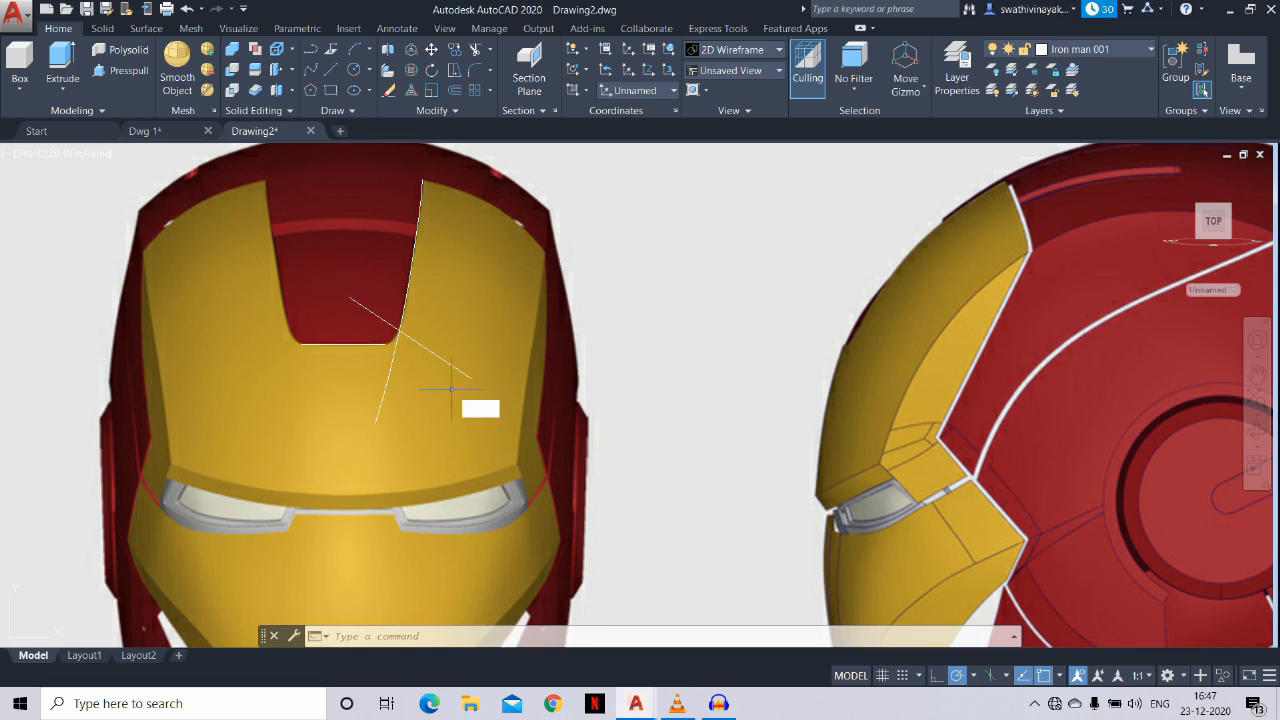
Trim the arc's tail below the diagonal cutting line and delete that line
key("Return")
key("Return")
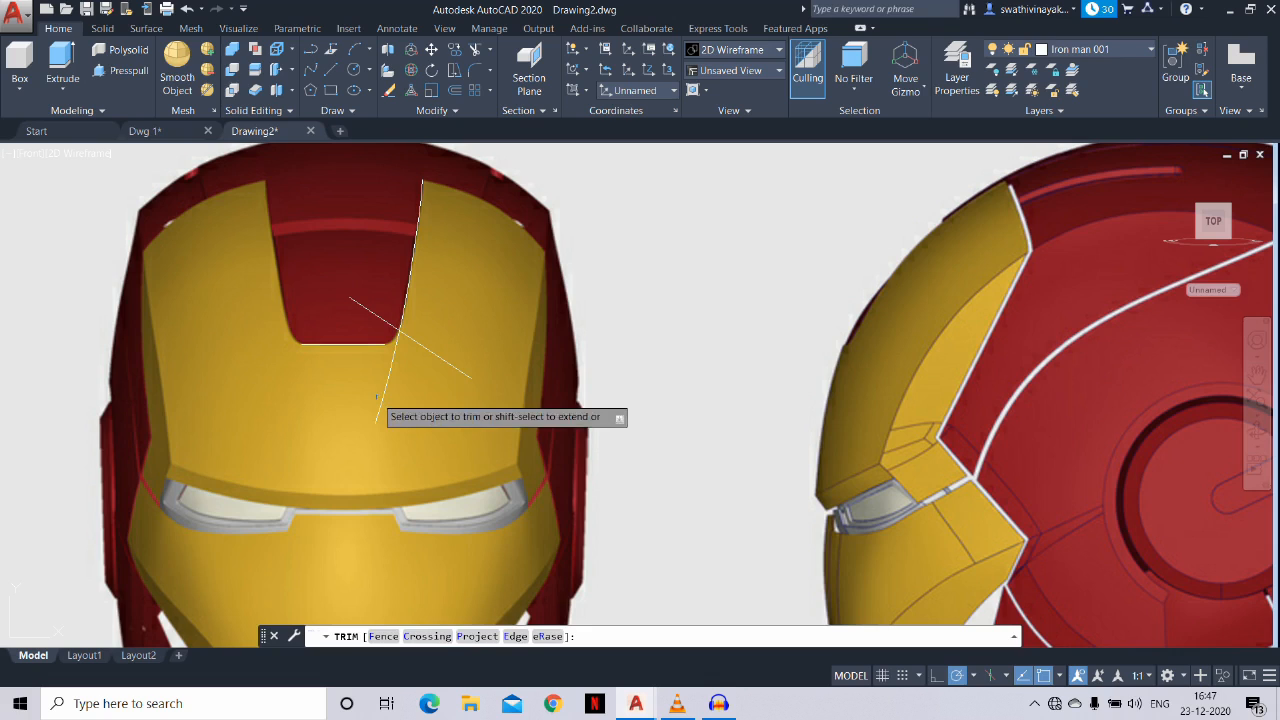
left_click(388, 395)
key("Return")
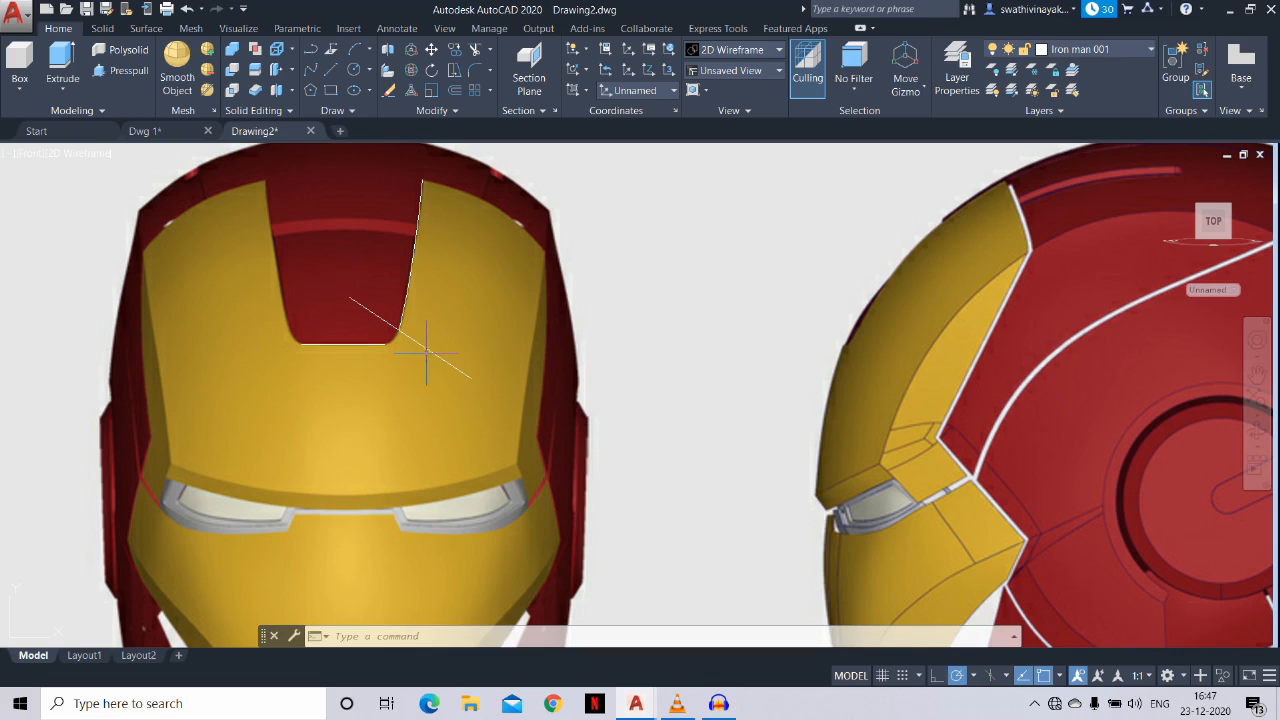
key("Delete")
Draw a three-point arc from the bottom line's right end through the side arc's lower end, finishing at the panel's upper left edge
type("a")
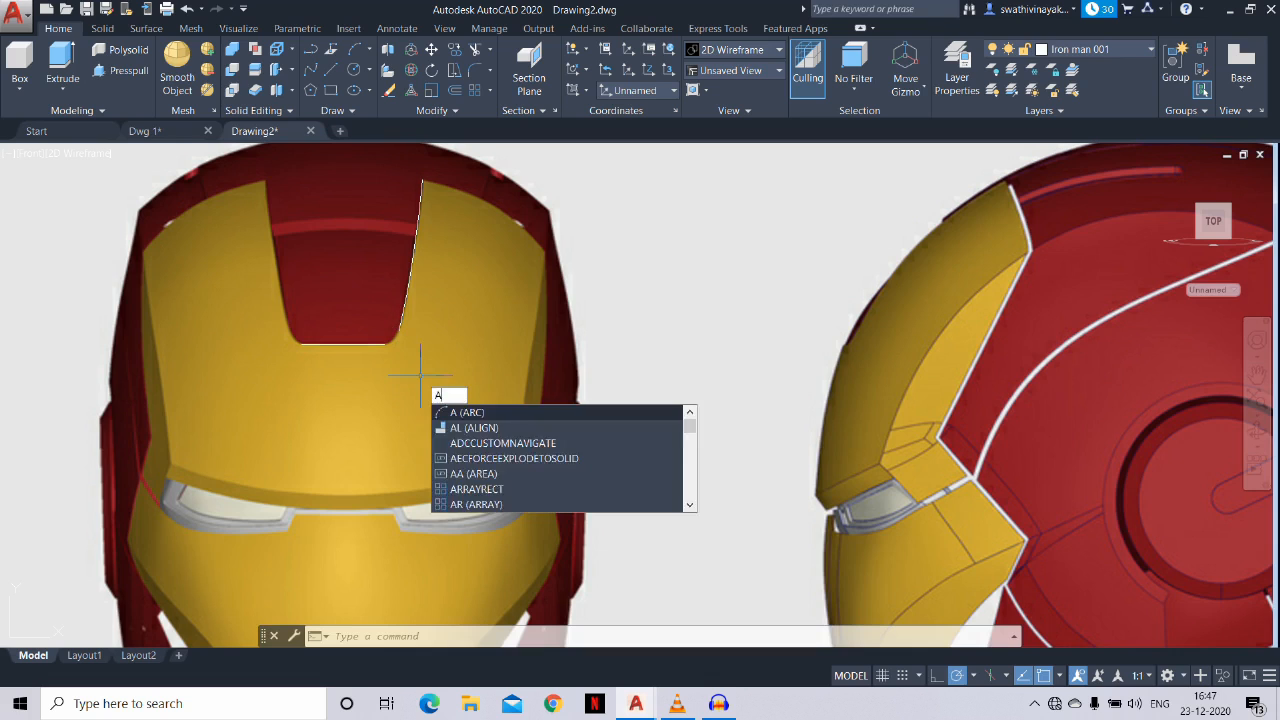
key("Return")
left_click(384, 344)
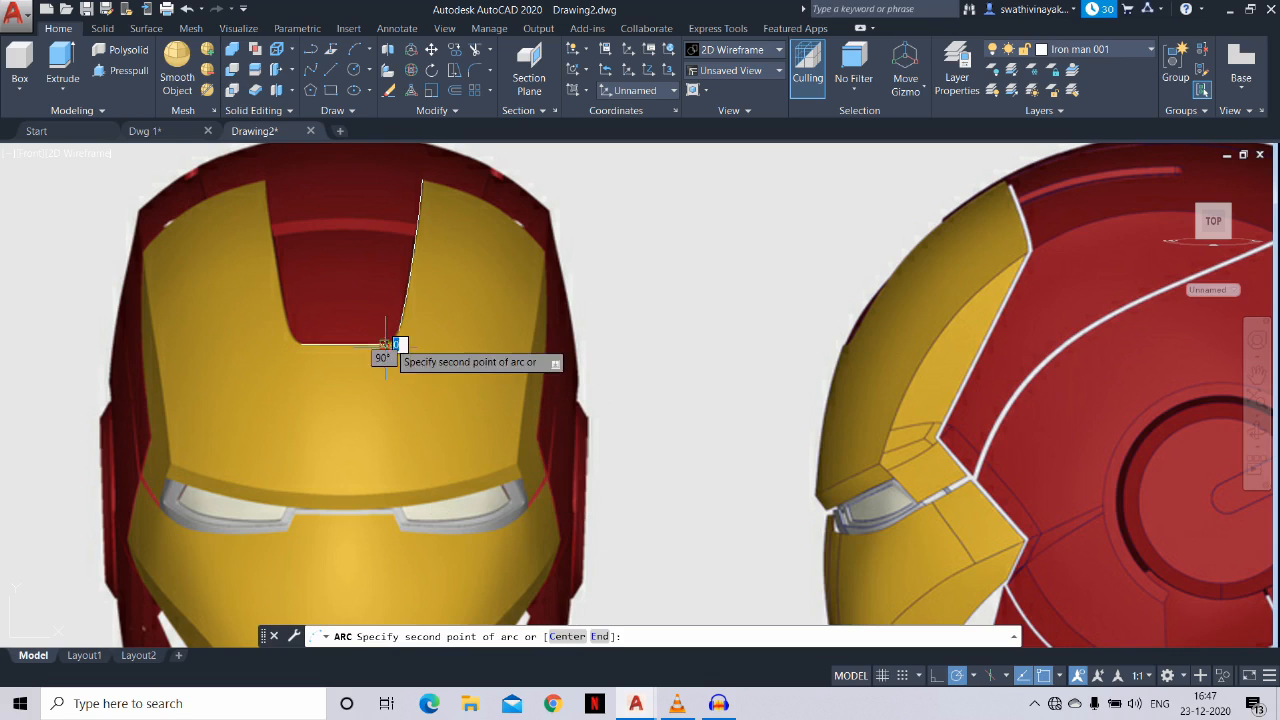
left_click(399, 330)
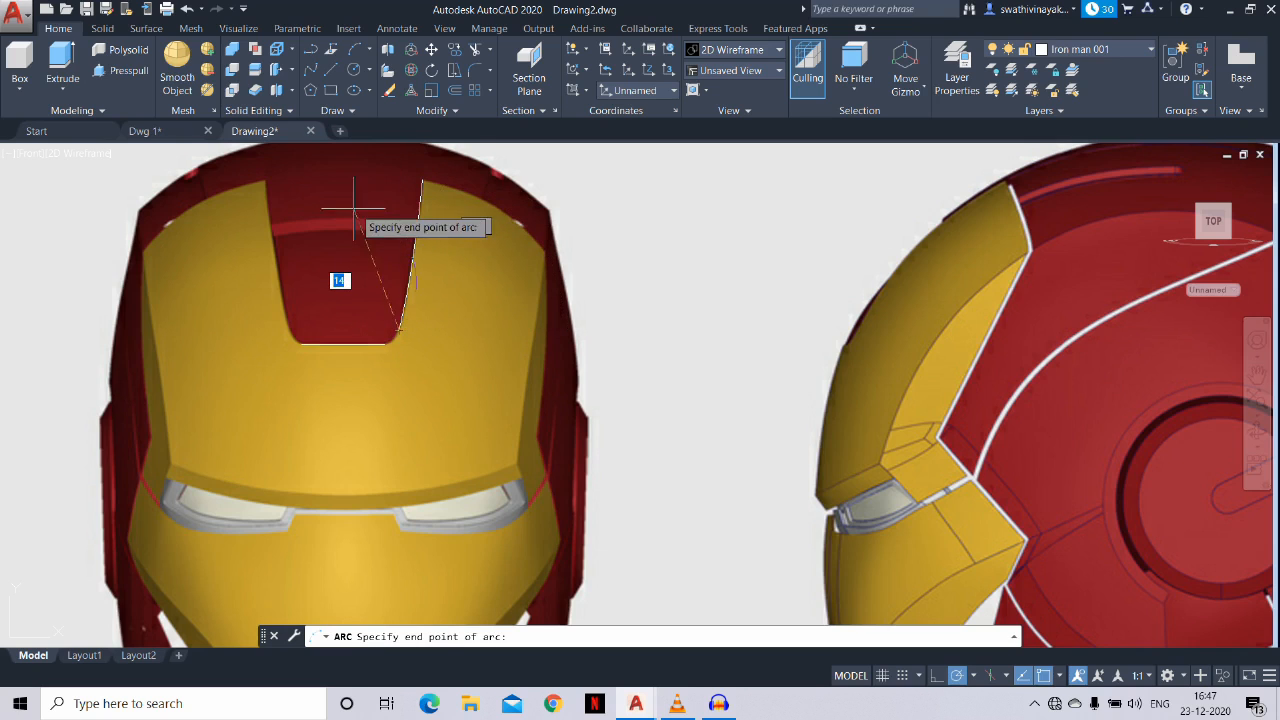
left_click(281, 231)
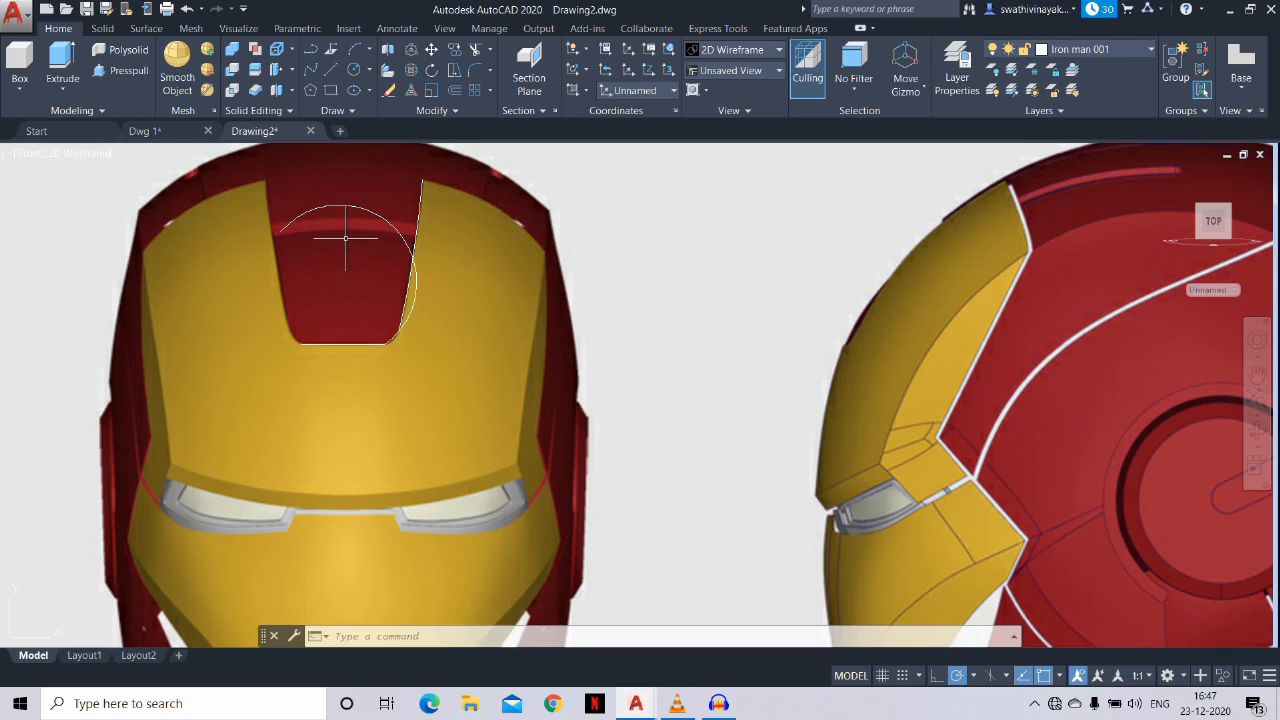
Trim the corner arc's bulge outside the red panel's right edge and delete its leftover portion across the upper panel
type("tr")
key("Return")
key("Return")
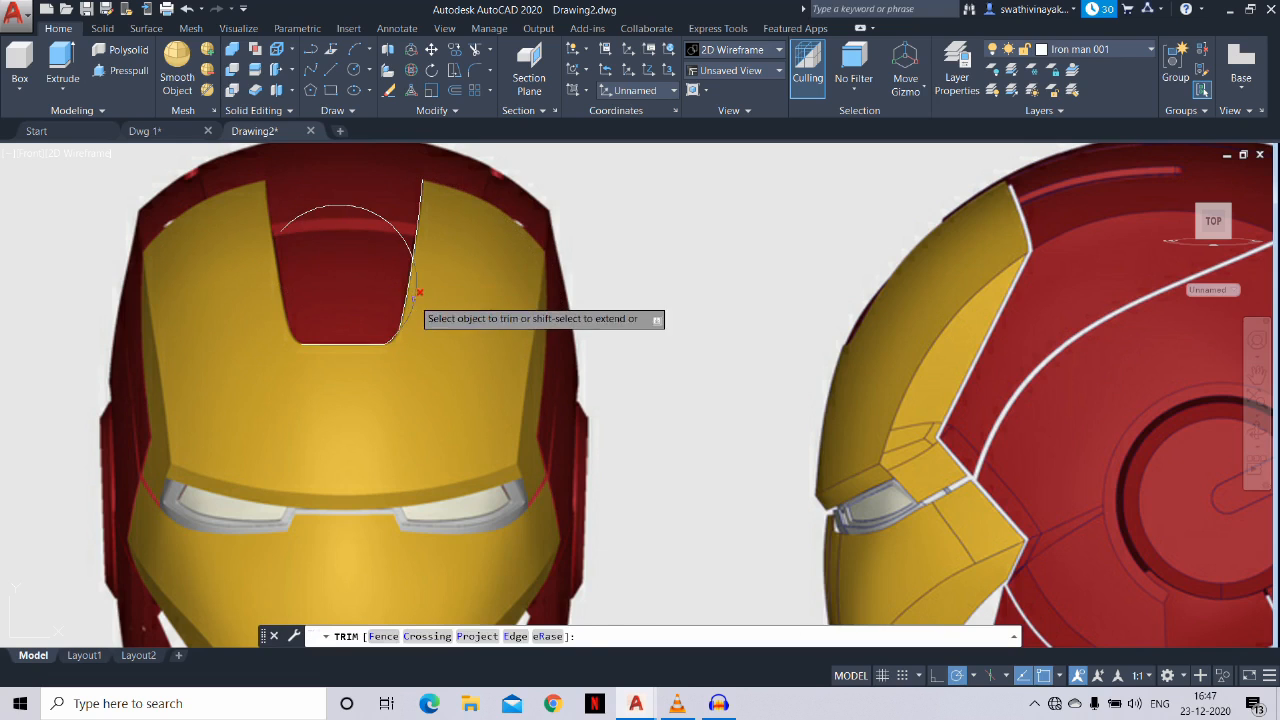
key("Escape")
left_click(384, 221)
left_click(368, 207)
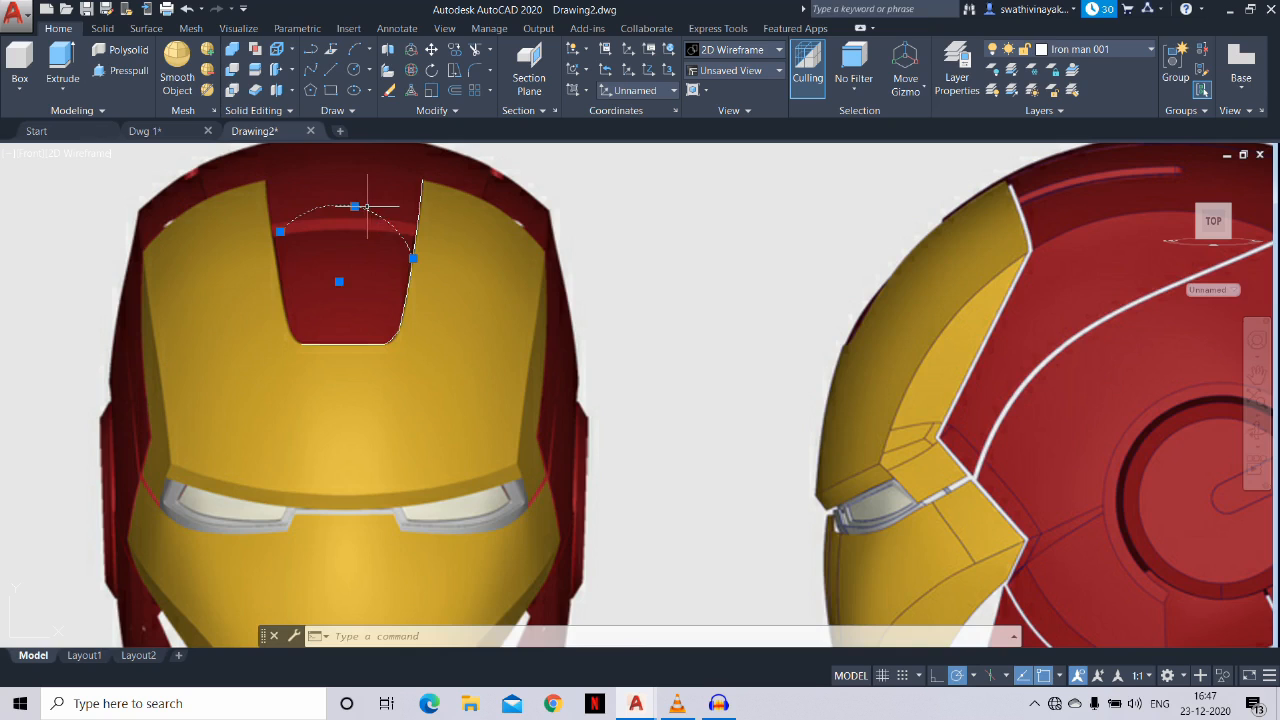
Fillet both ends of the red panel's lower right corner arc with radius 0.5, against the side arc and the bottom line
scroll(391, 344, "up", 5)
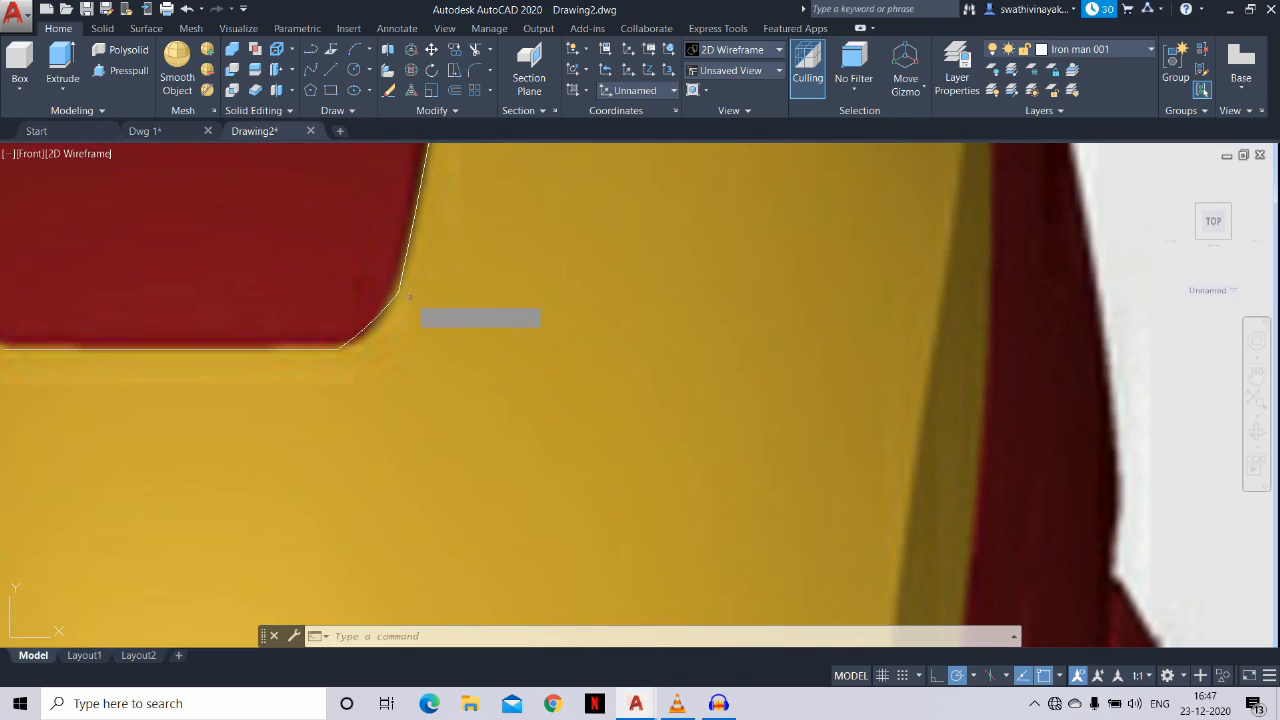
type("f")
key("Return")
type("r")
key("Return")
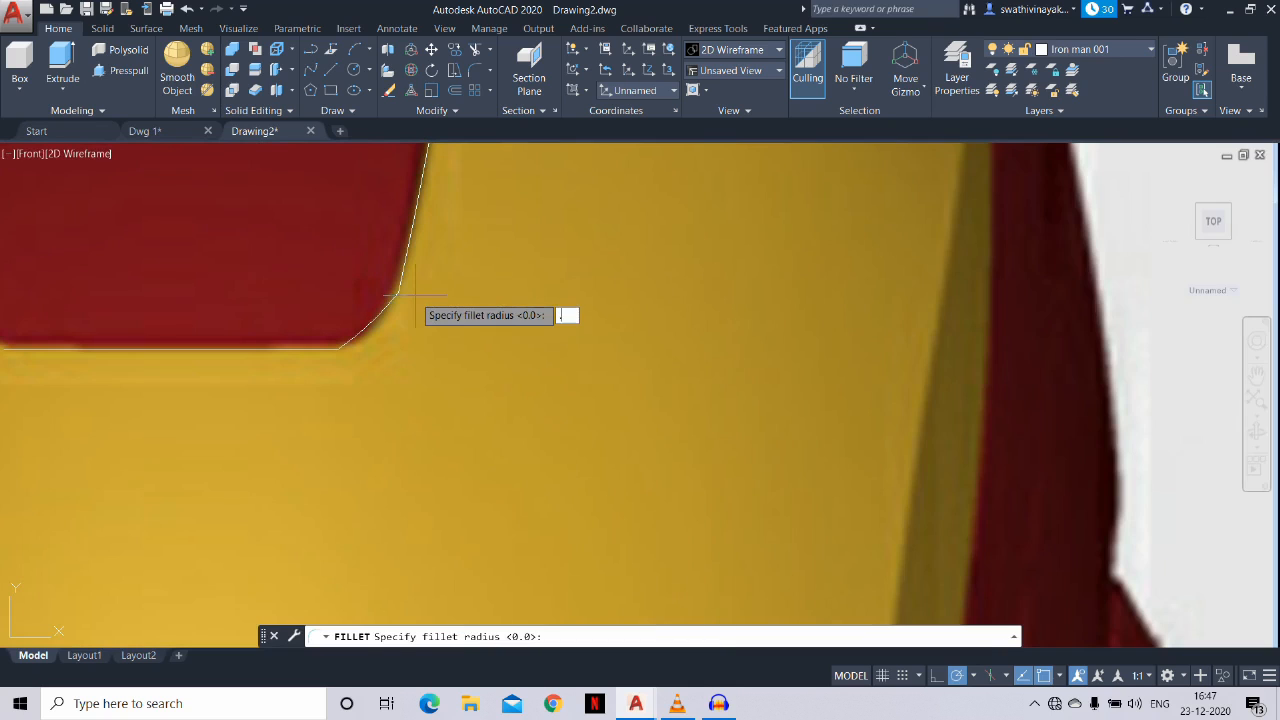
type(".5")
key("Return")
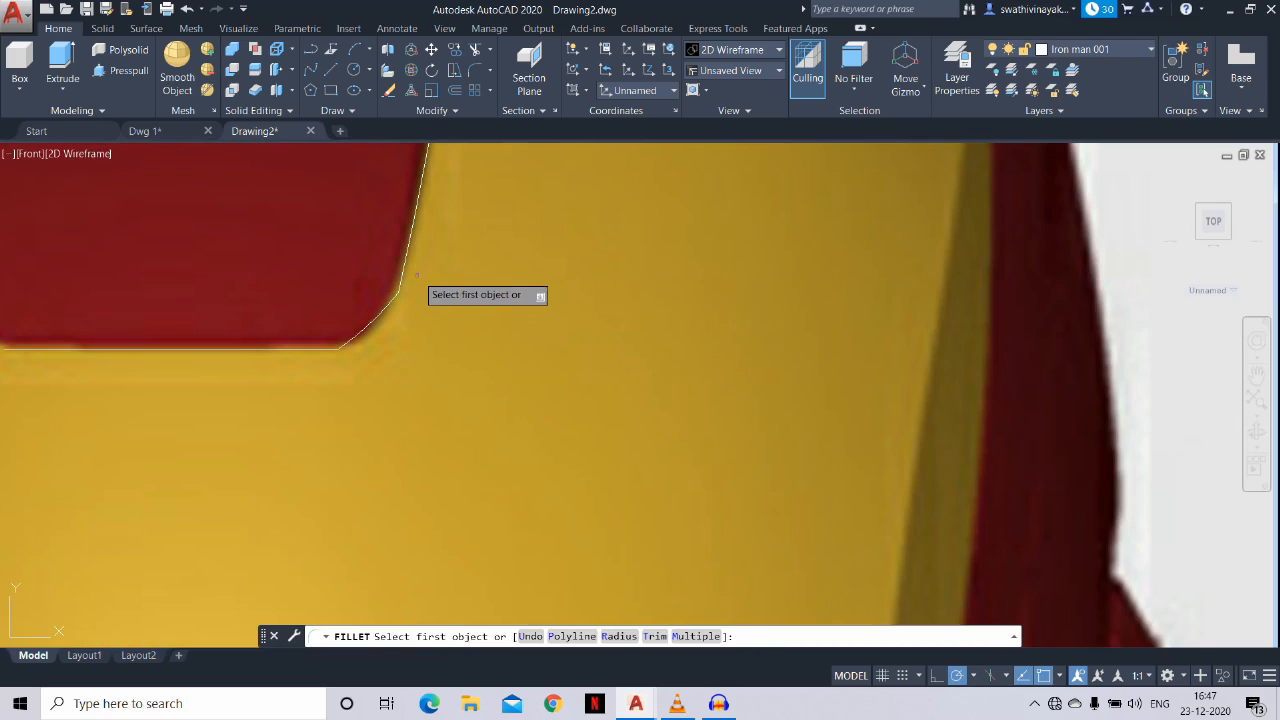
left_click(403, 285)
left_click(375, 318)
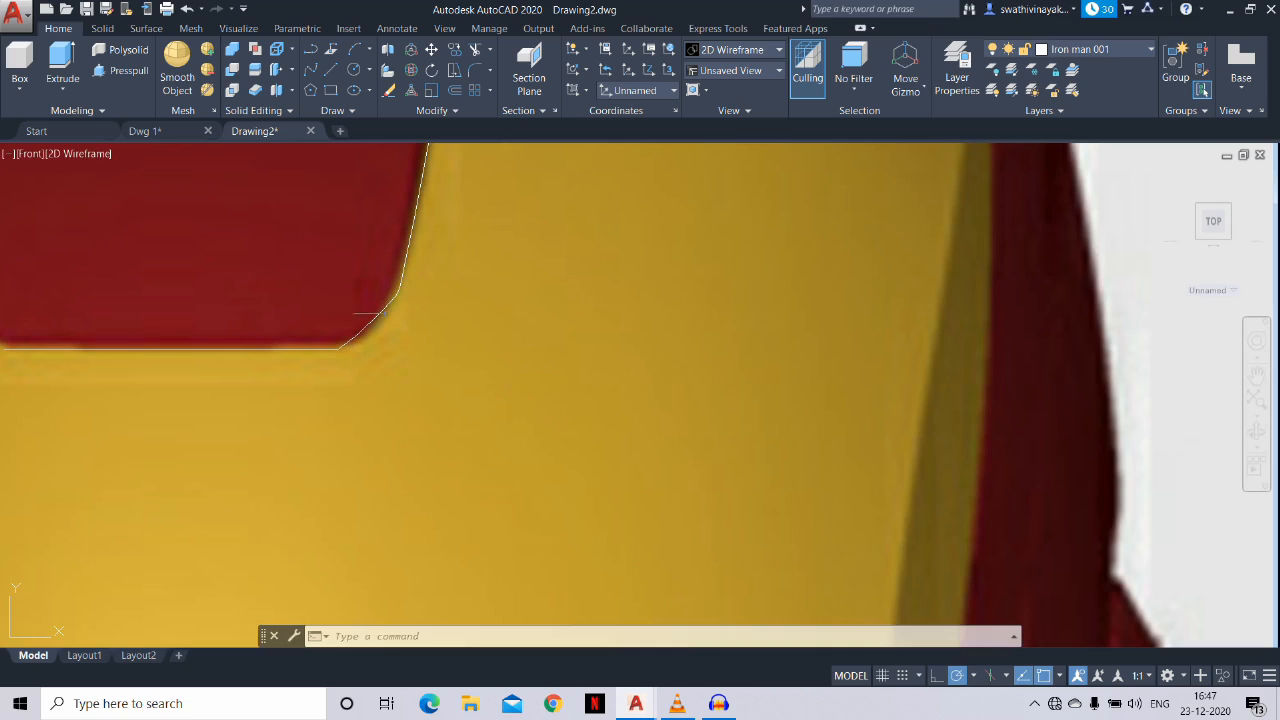
key("Return")
left_click(368, 324)
left_click(330, 347)
Draw a three-point arc from the side arc's upper end through the gold forehead's outer right corner, extending down past the helmet's side
scroll(378, 341, "down", 5)
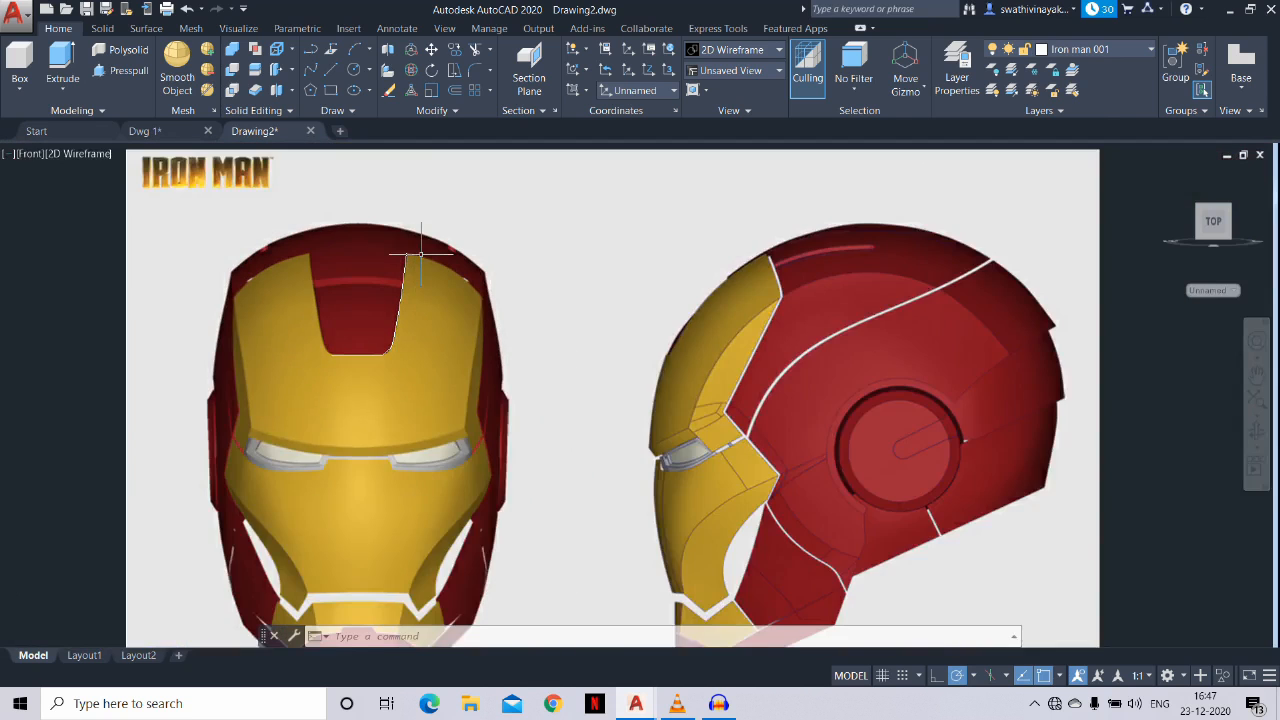
scroll(420, 255, "up", 2)
key("Return")
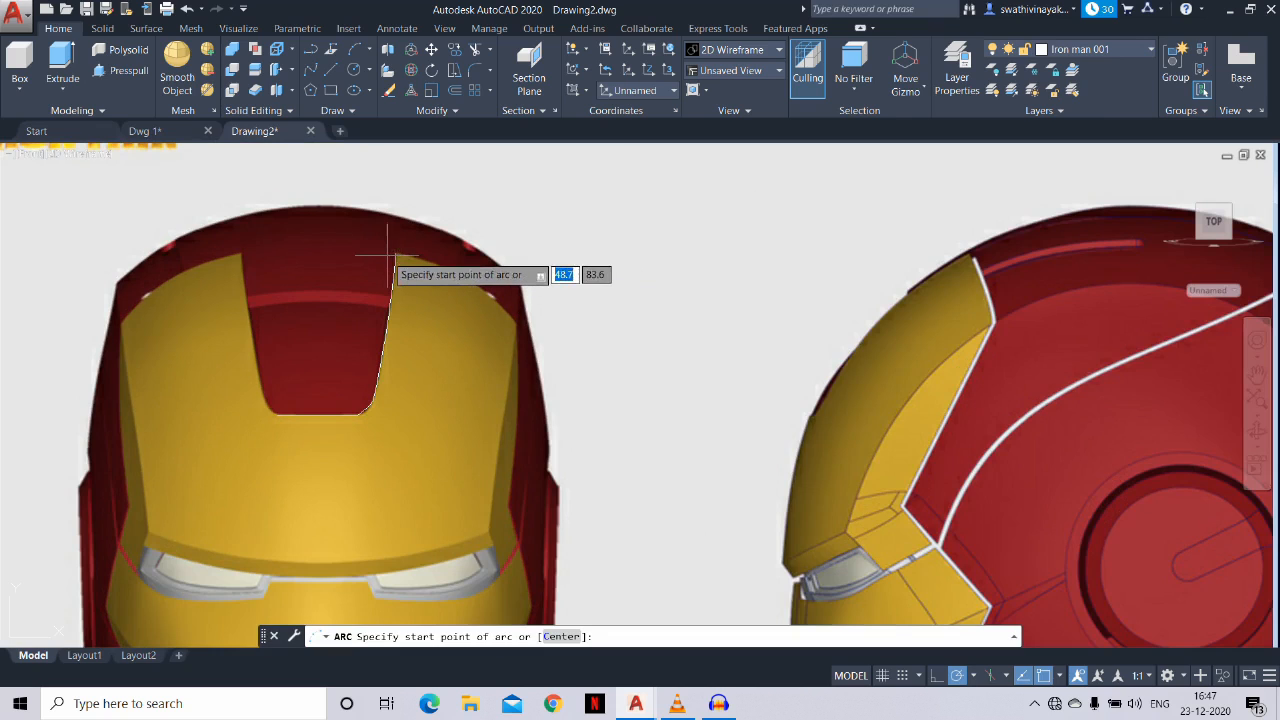
left_click(396, 254)
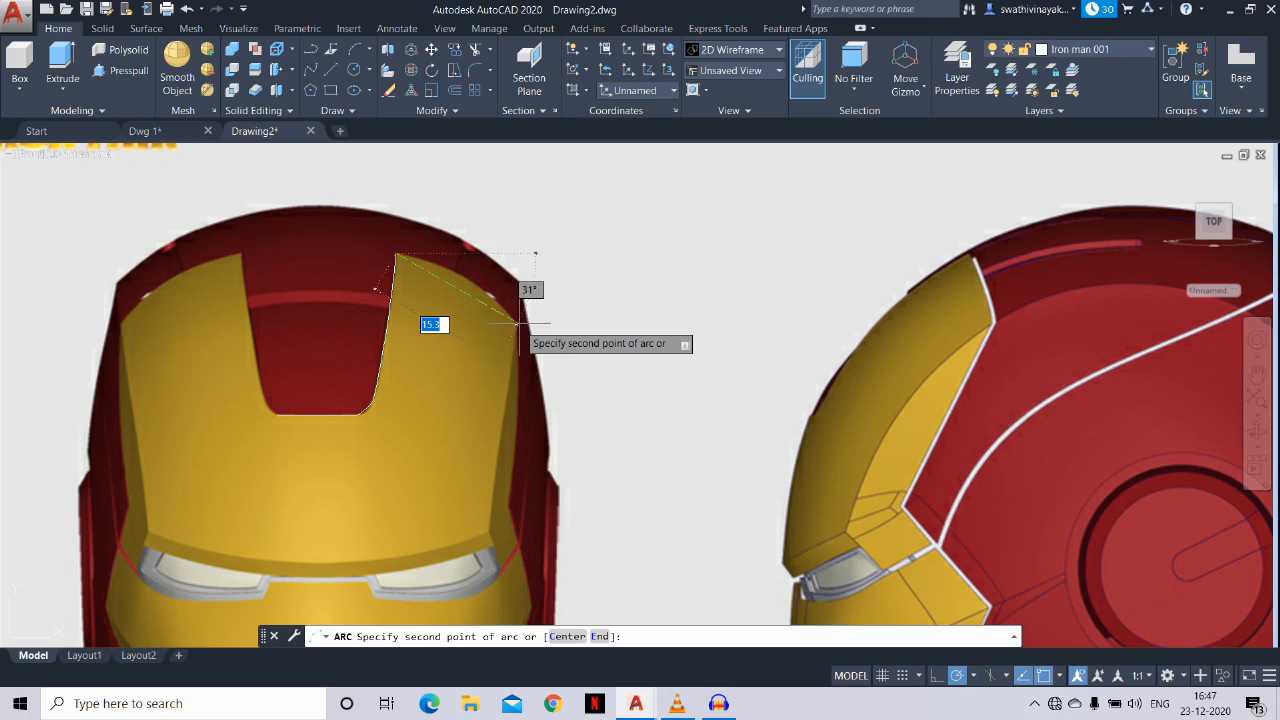
left_click(519, 323)
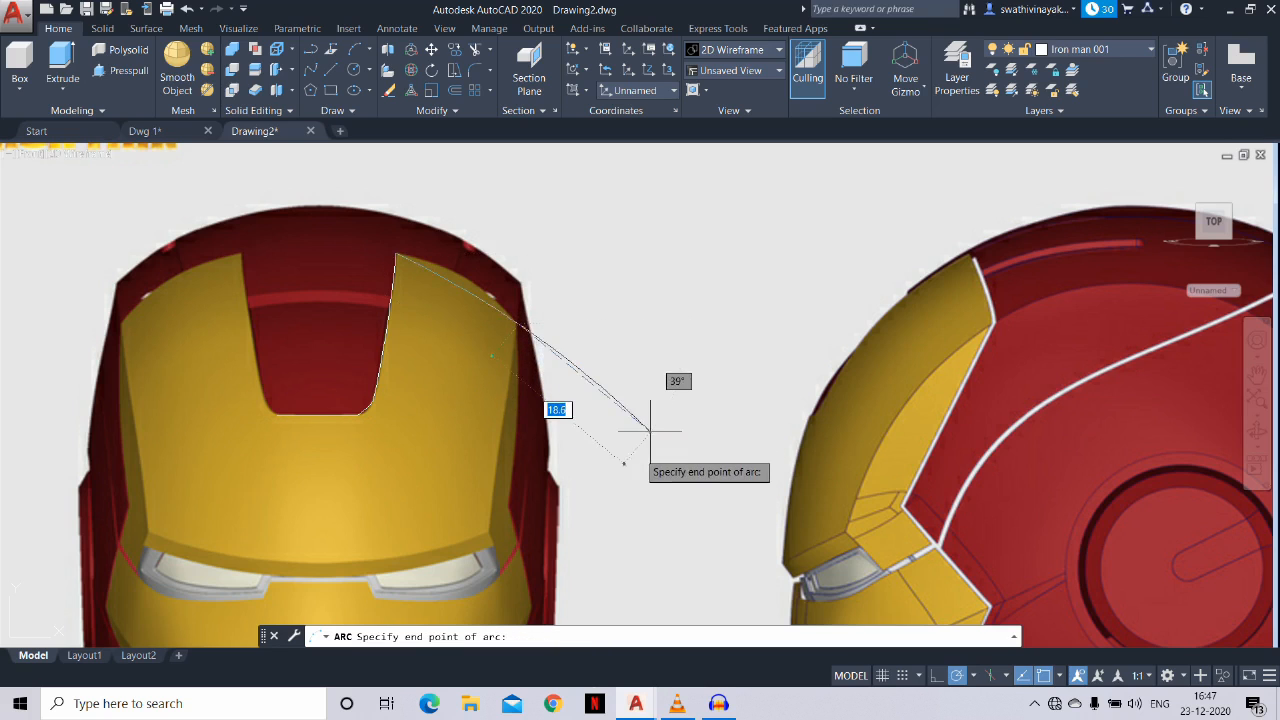
left_click(566, 522)
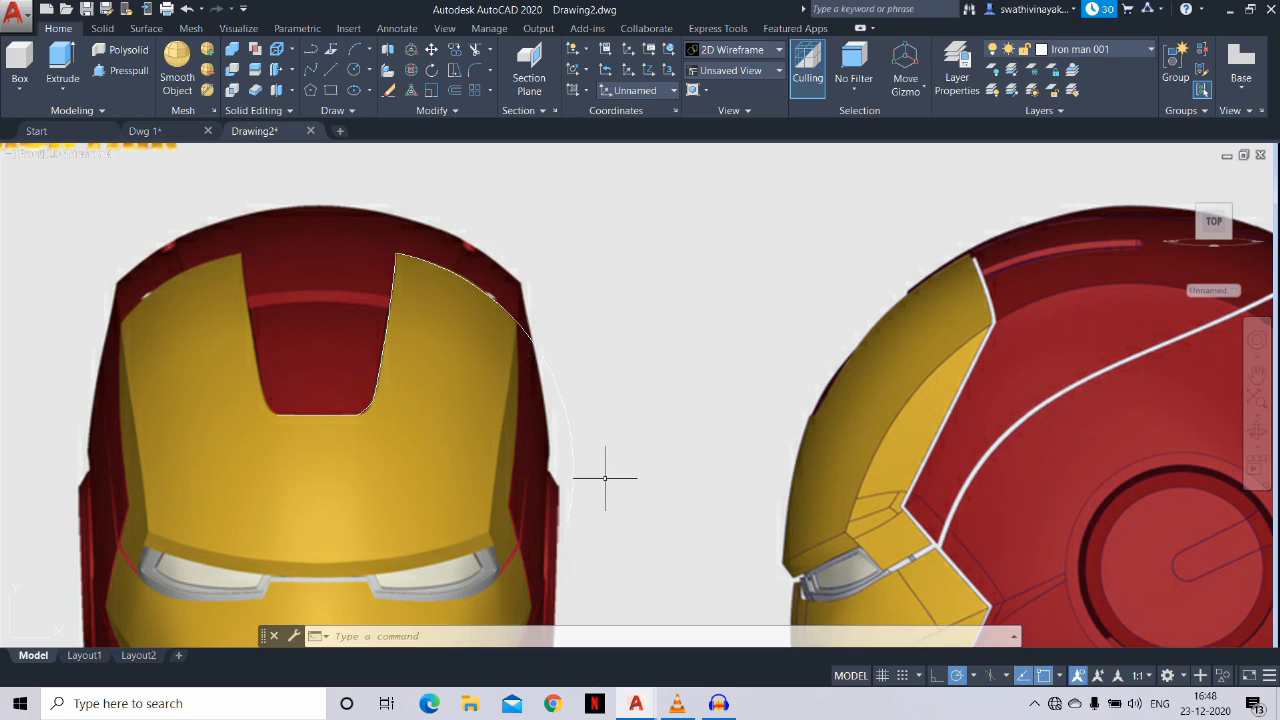
Draw a line up the gold forehead's right side, from the brow's right corner through the outer corner to above the helmet
key("l")
key("Return")
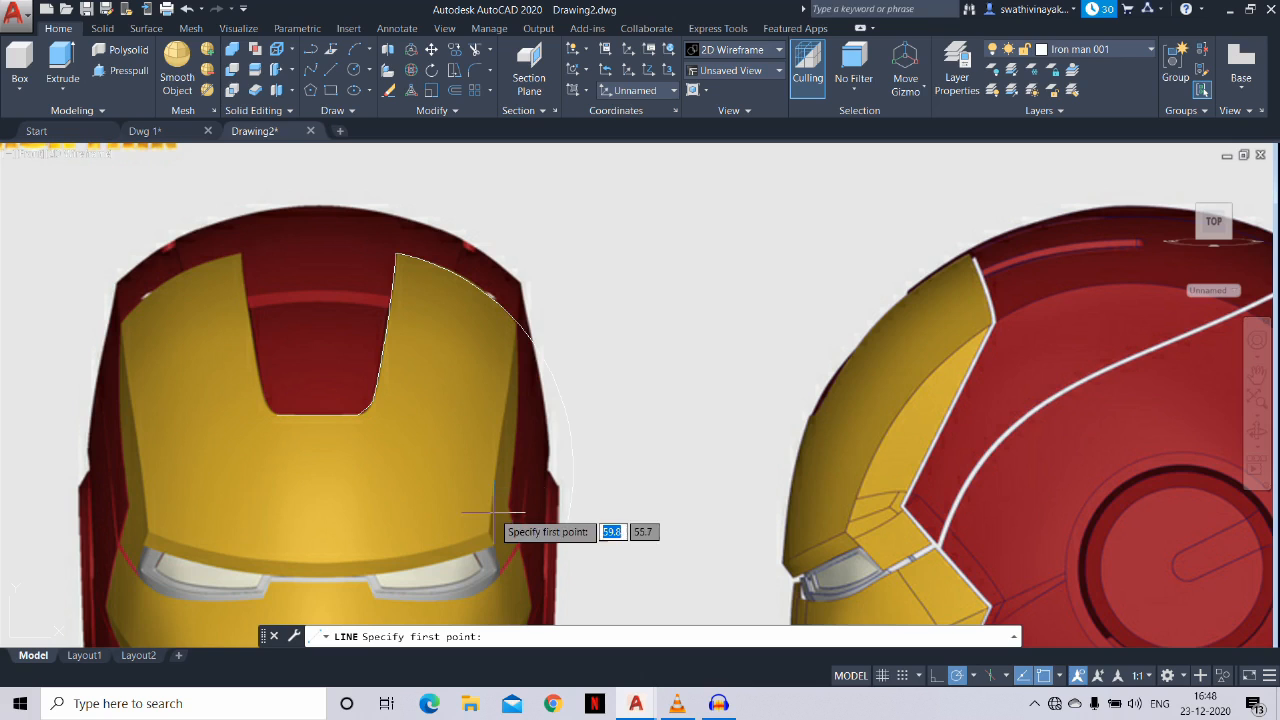
left_click(498, 516)
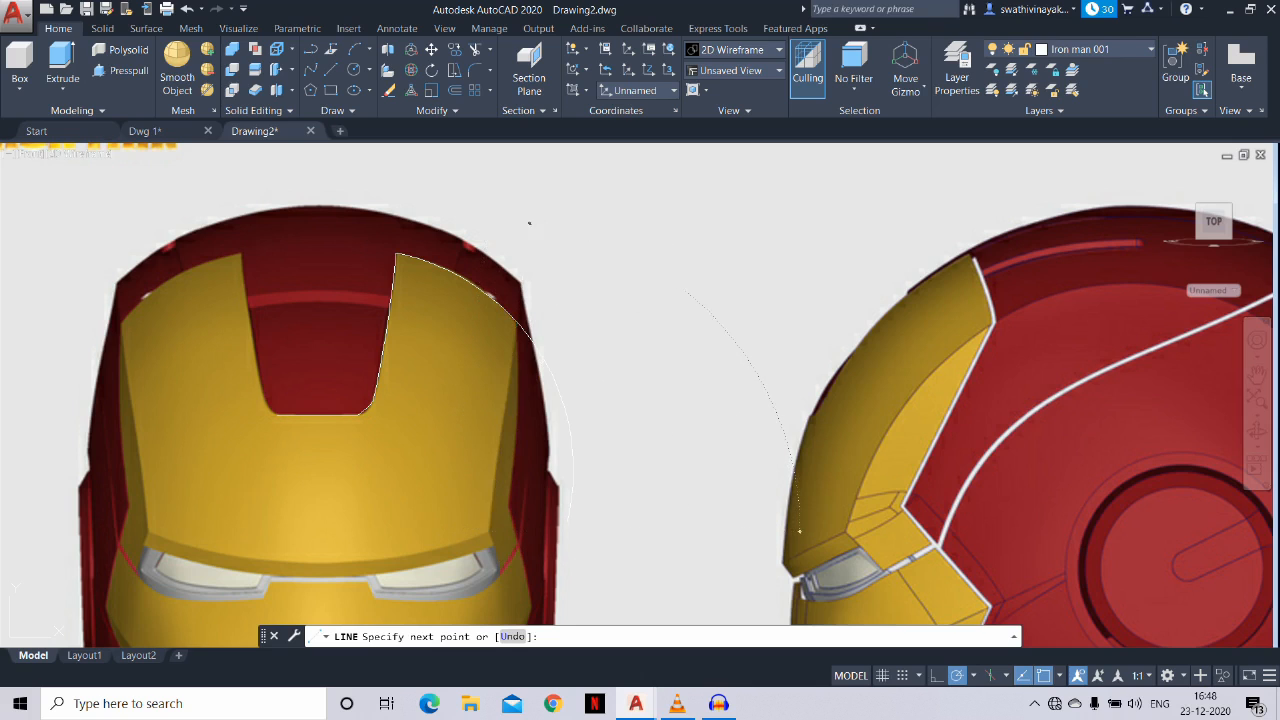
left_click(529, 223)
key("Return")
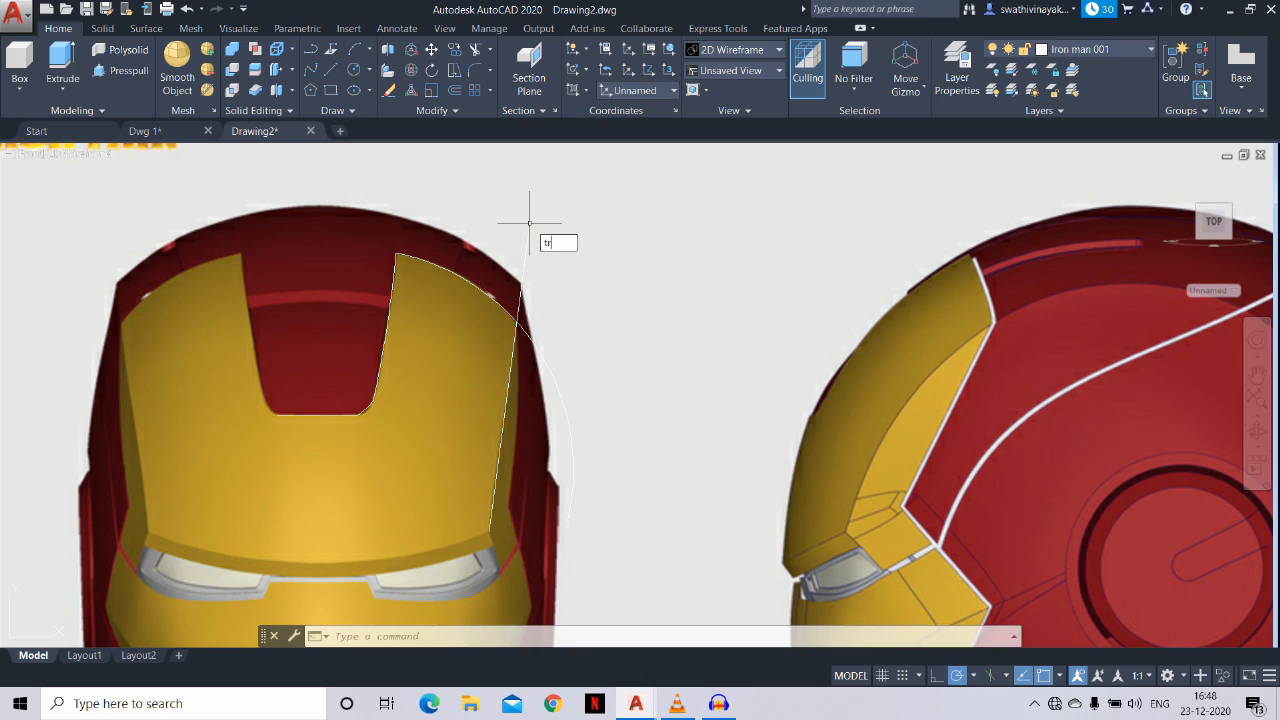
Trim the side line above the forehead arc and the arc's tail beyond that line
type("tr")
key("Return")
key("Return")
left_click(514, 217)
left_click(576, 357)
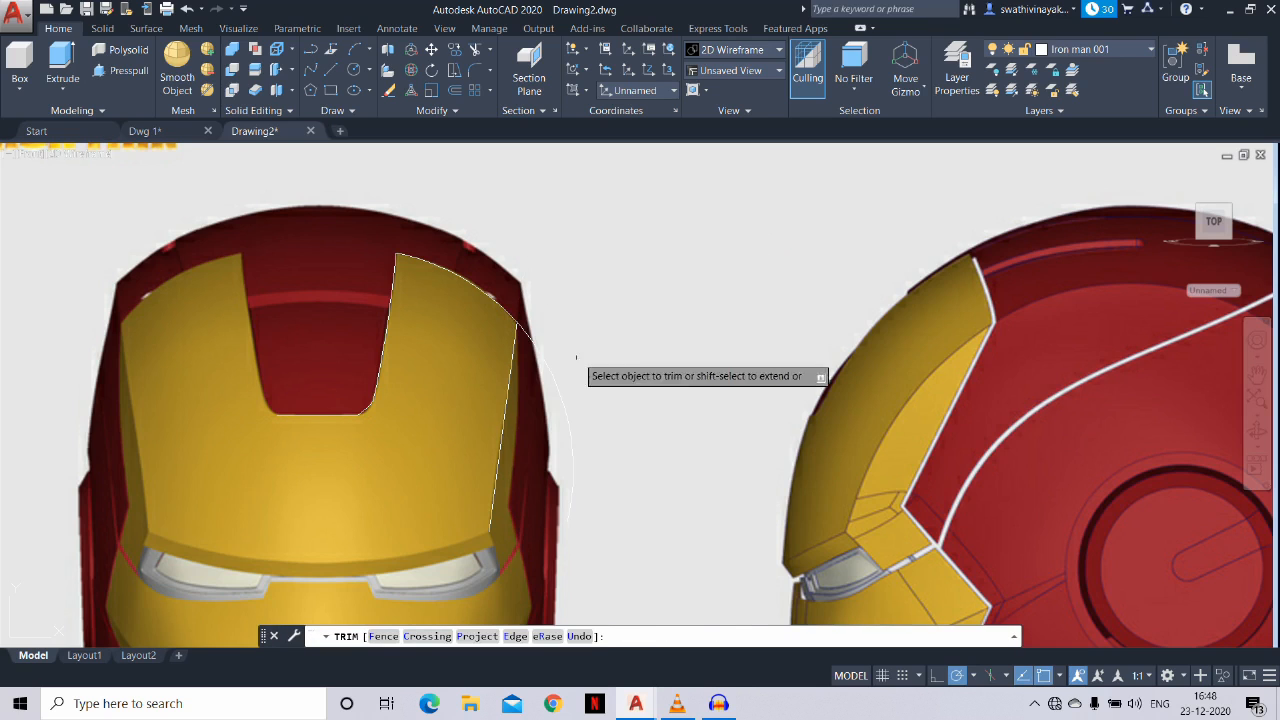
left_click(576, 357)
left_click(528, 413)
key("Return")
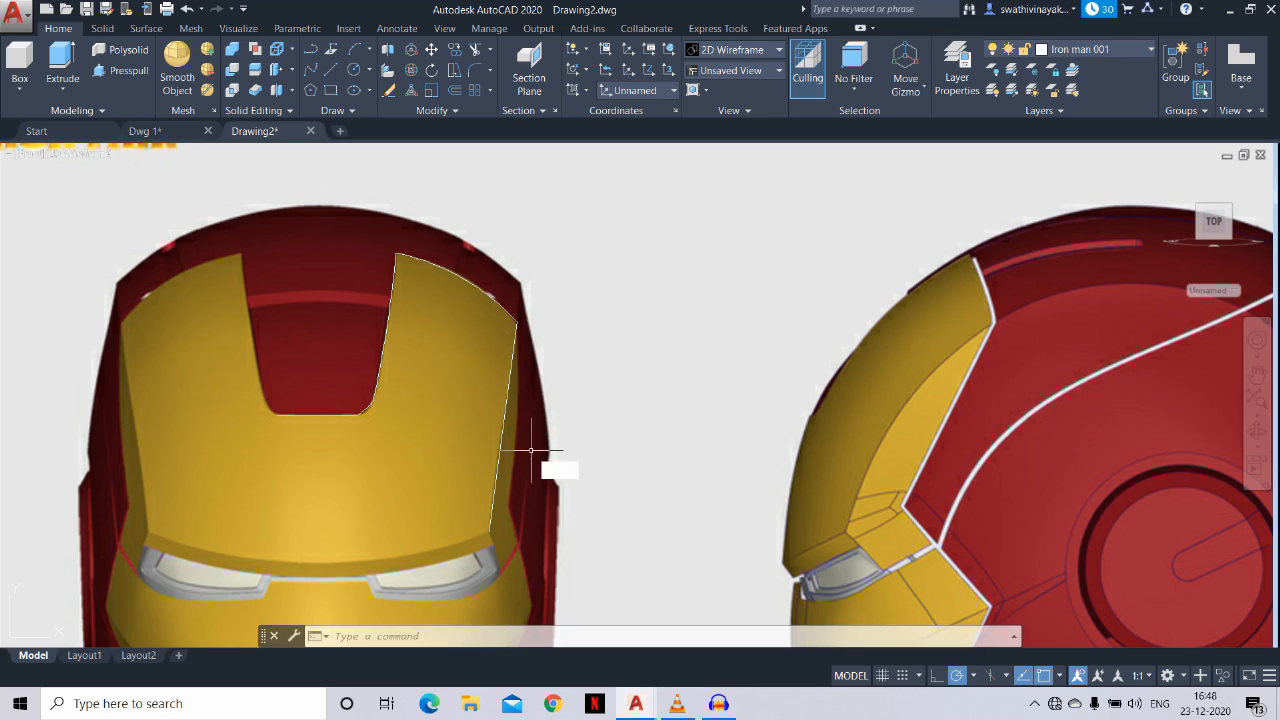
Draw a three-point arc along the brow edge from the right side line's lower end through the left brow corner, extending past the helmet
type("a")
key("Return")
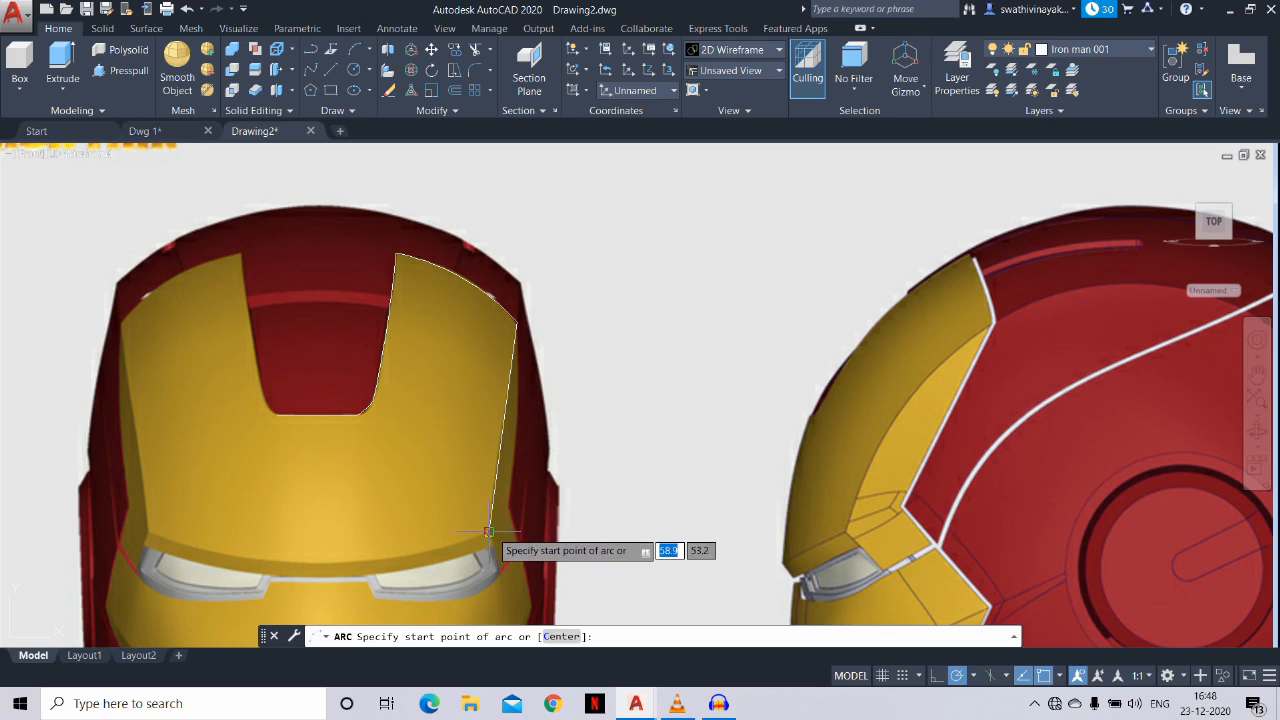
left_click(488, 531)
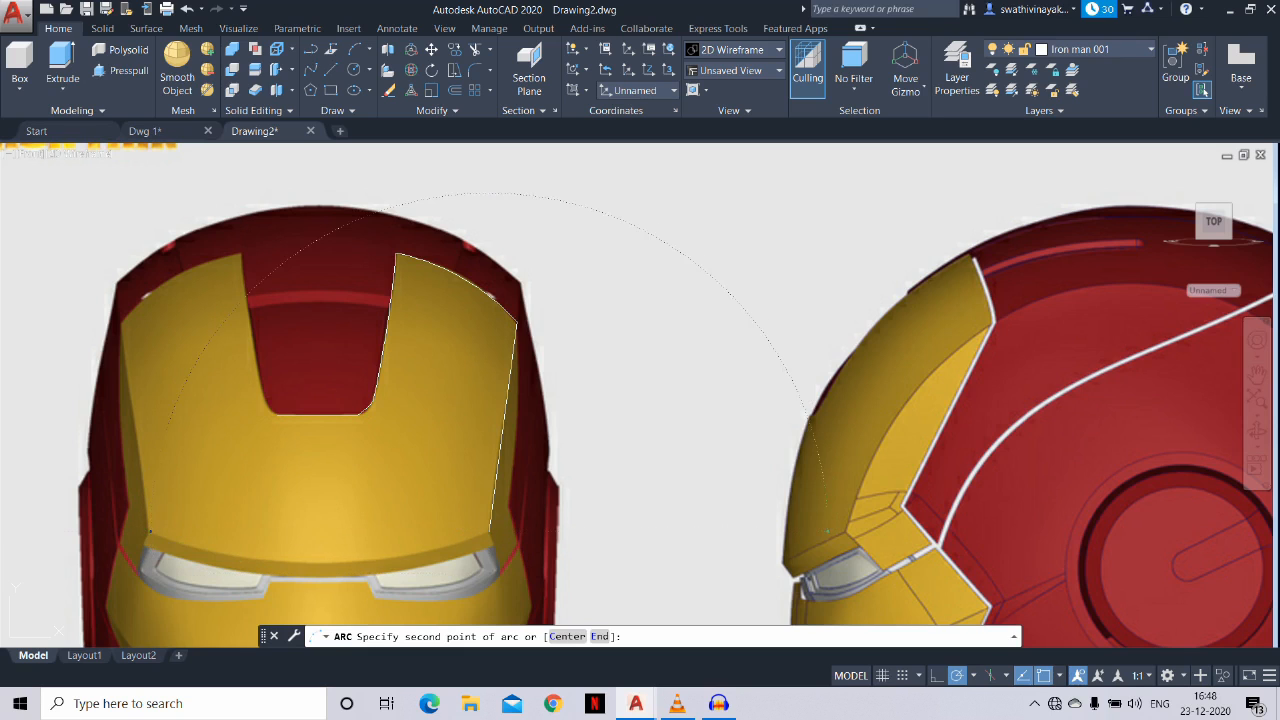
left_click(148, 532)
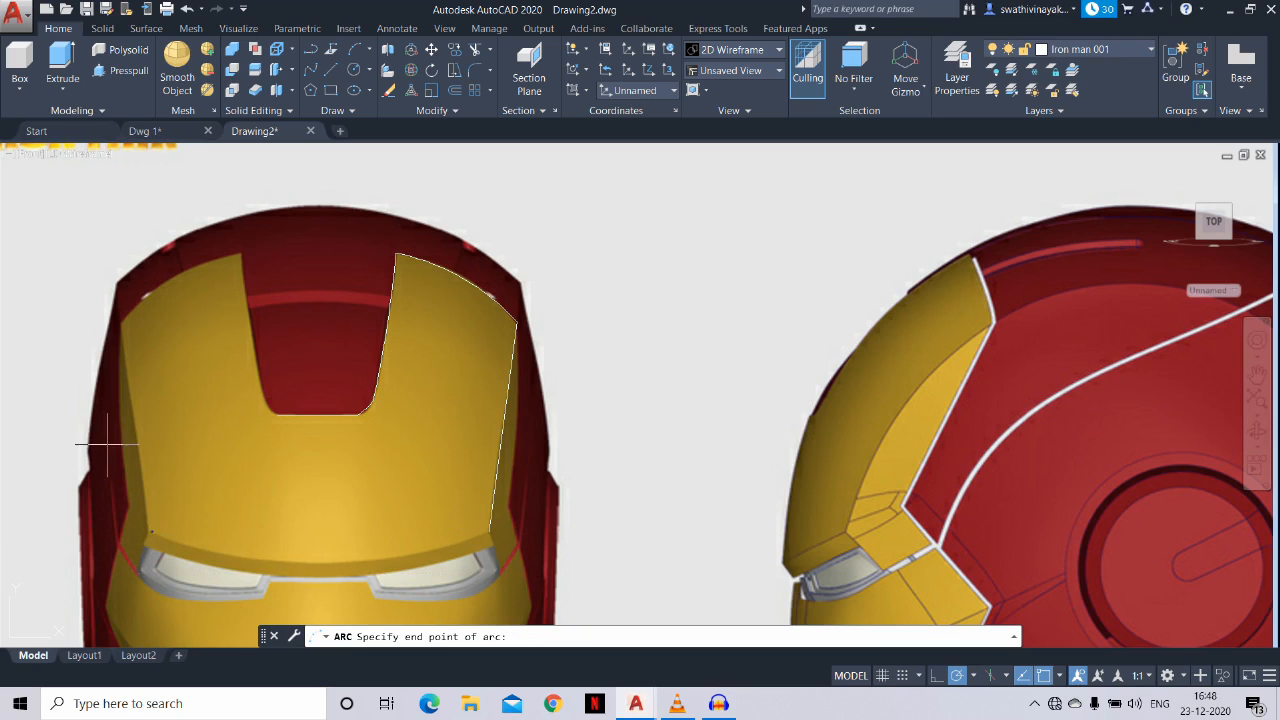
left_click(25, 455)
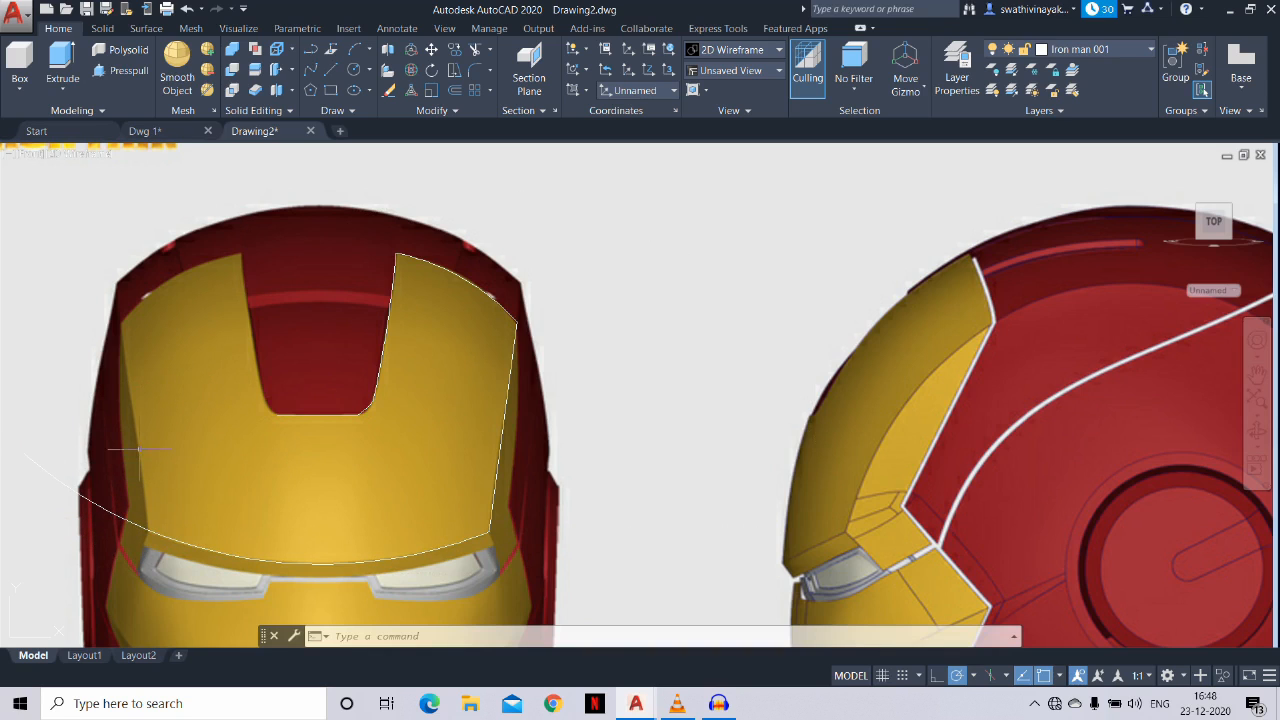
Try to mirror the forehead's right side lines and arcs about a vertical axis through the midpoint of the red panel's bottom line
type("mi")
key("Return")
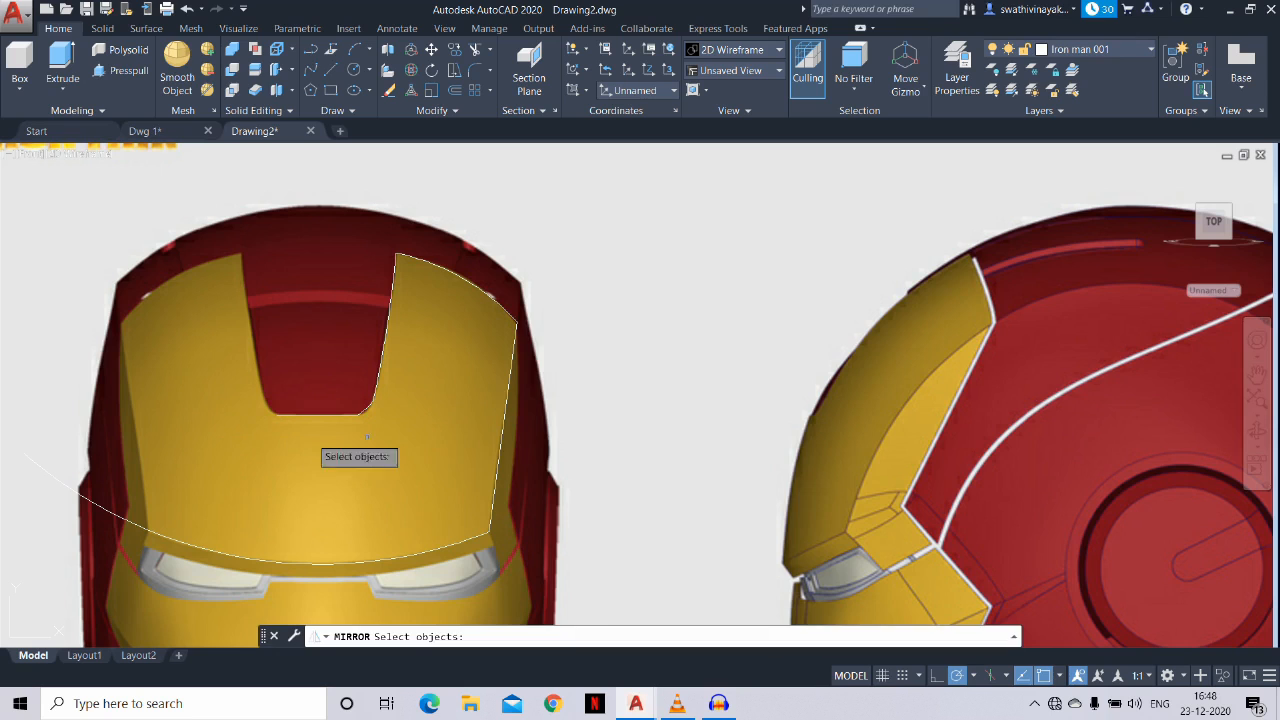
left_click(535, 443)
left_click(370, 265)
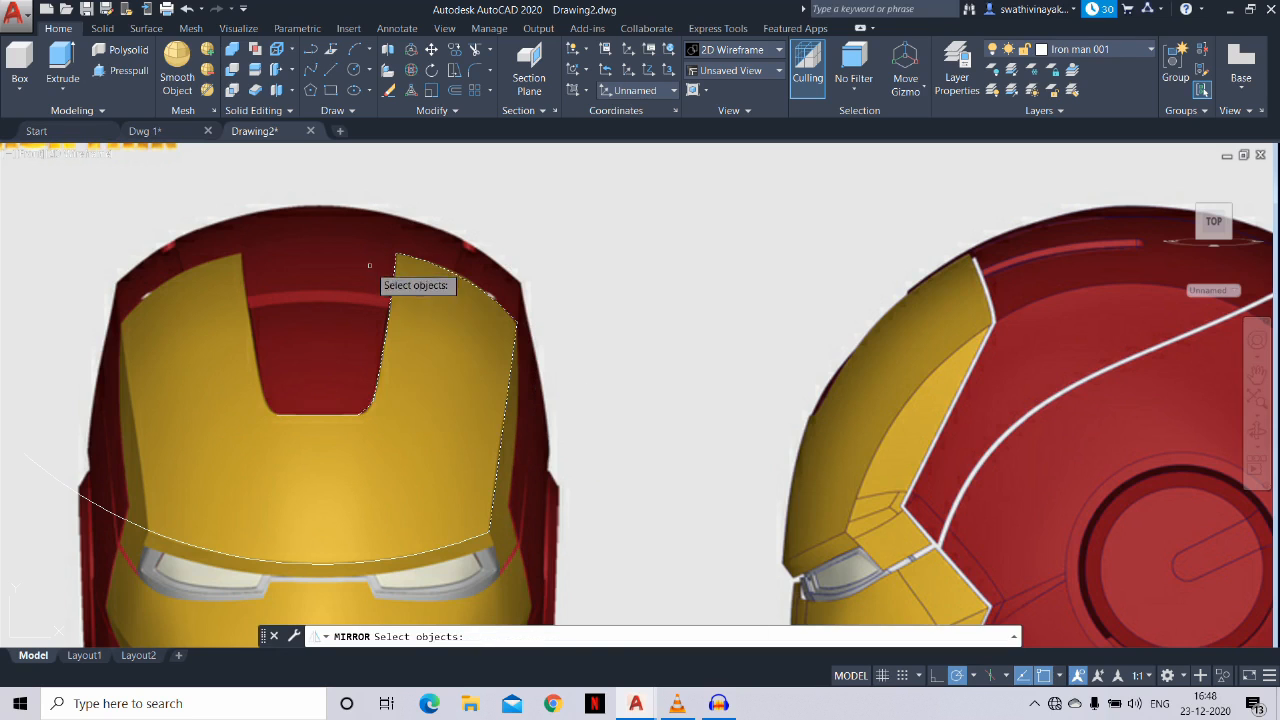
key("Return")
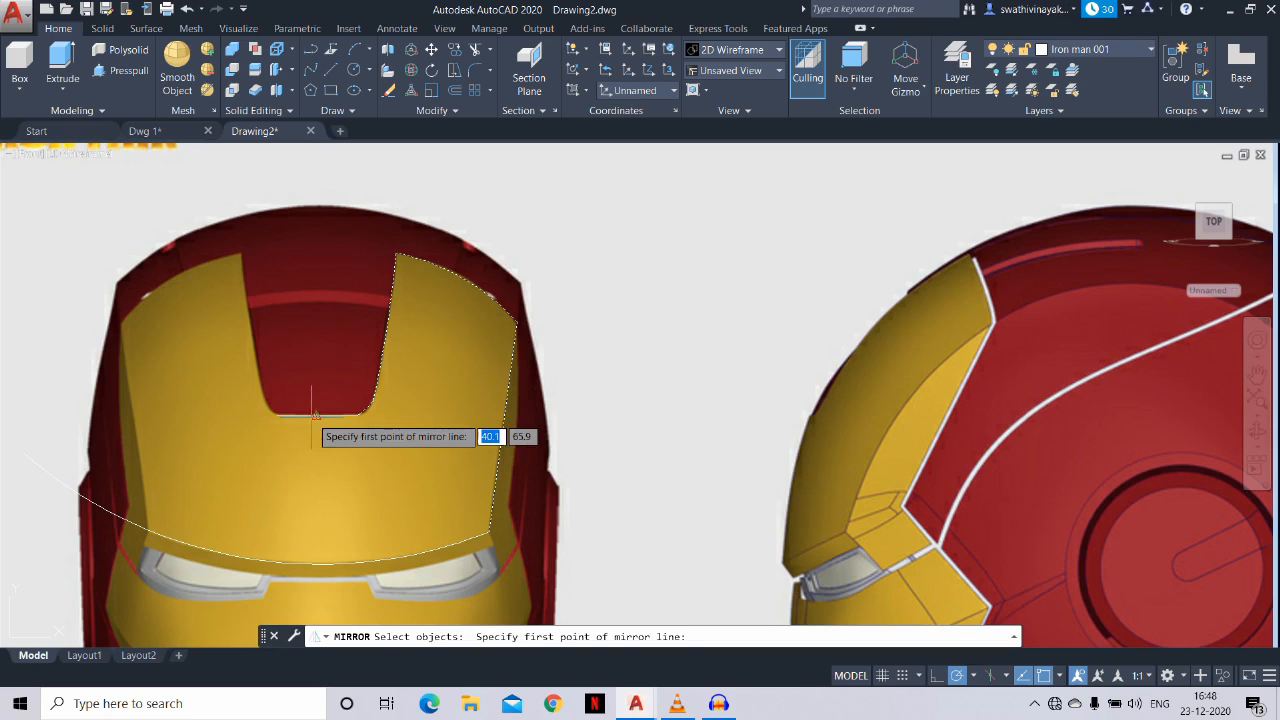
left_click(318, 414)
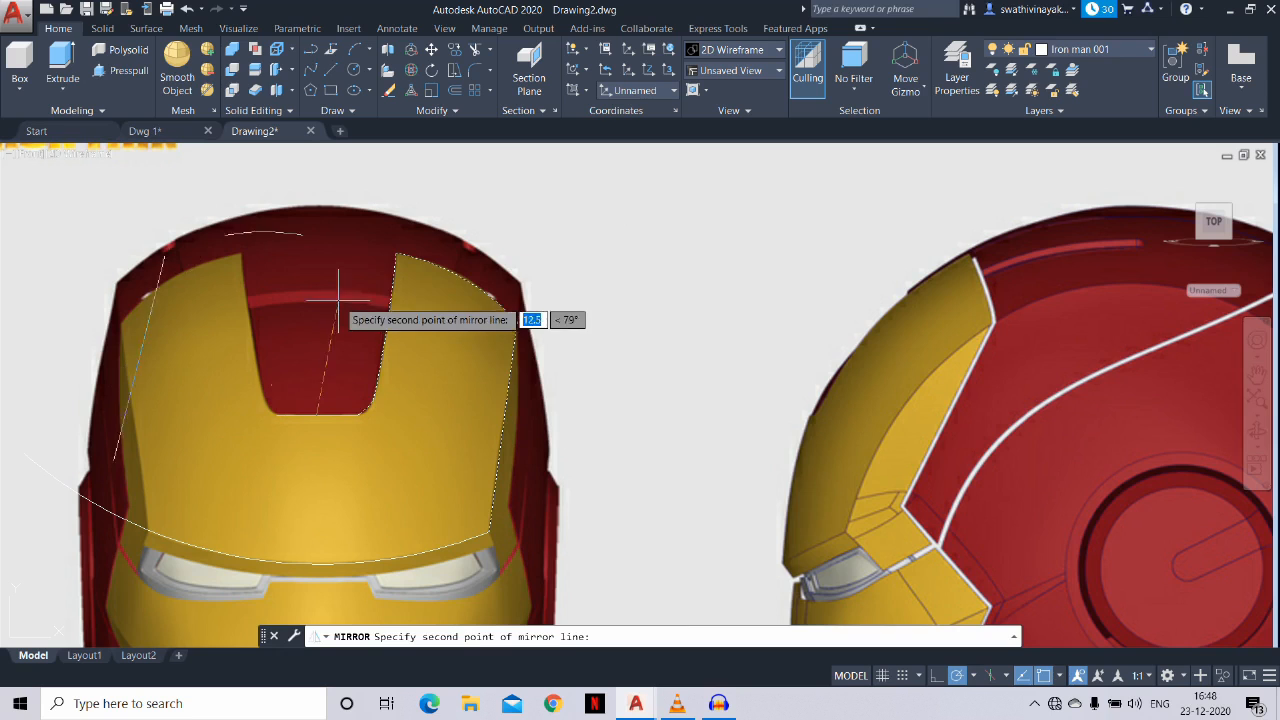
left_click(316, 208)
key("Return")
Draw a line down the gold forehead's left side, from its outer upper corner past the brow arc into the left eye
type("l")
key("Return")
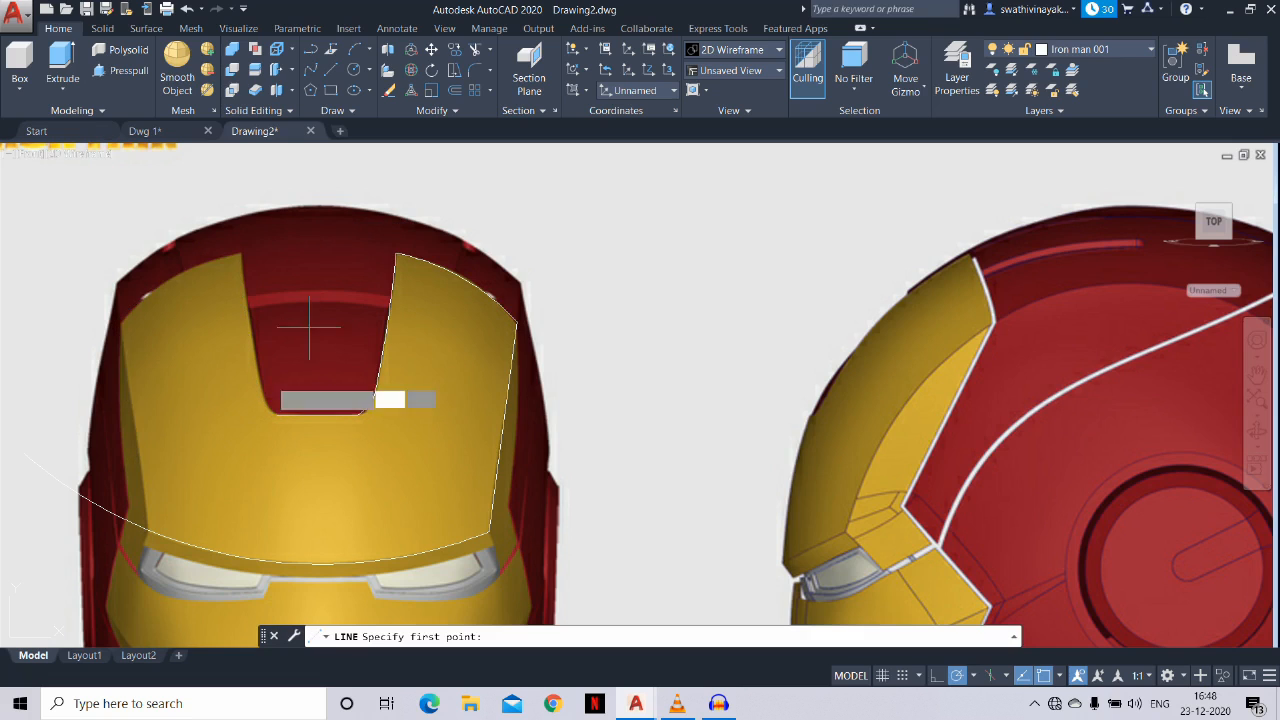
left_click(120, 323)
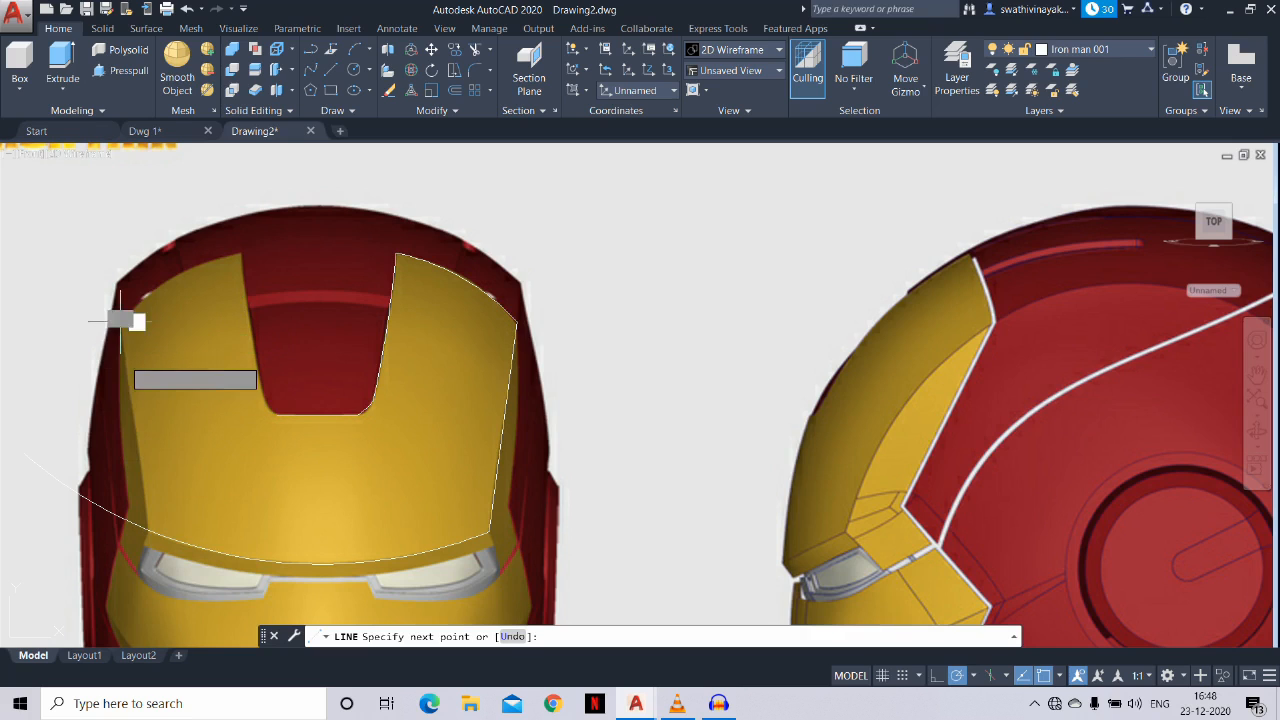
left_click(155, 583)
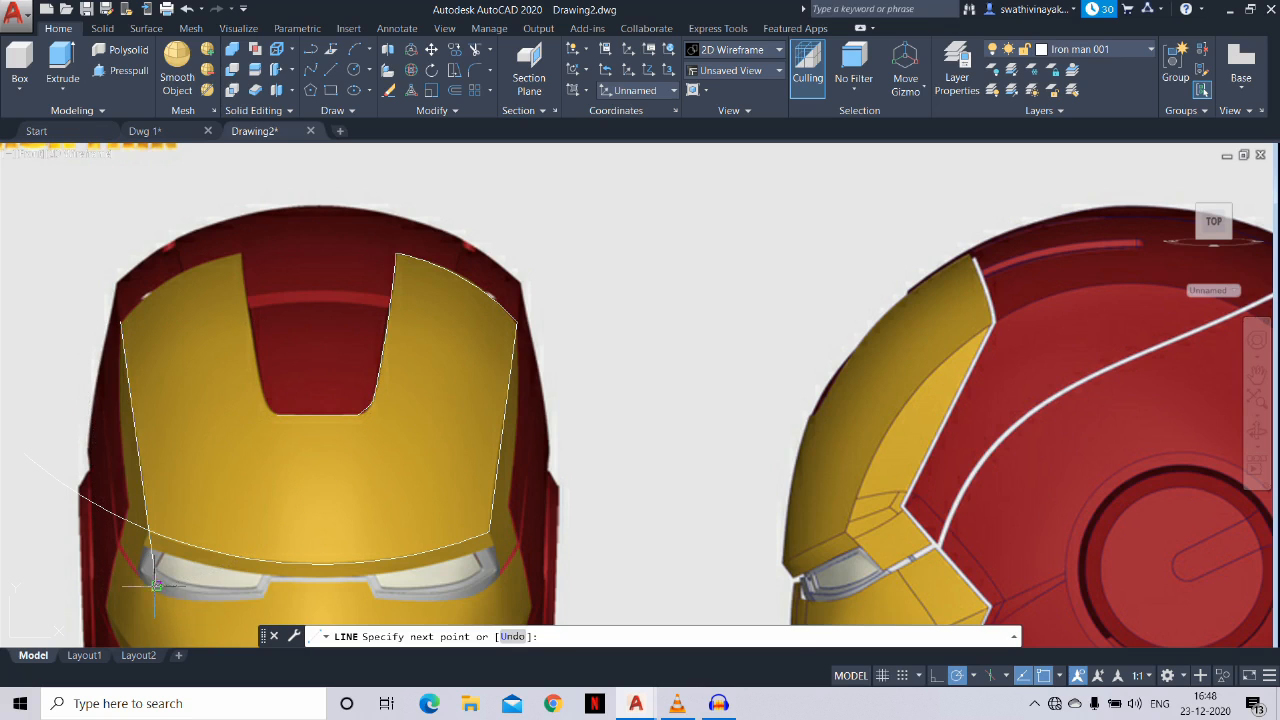
key("Return")
Trim the left side line below the brow arc and the brow arc's tail beyond that line
key("Return")
key("Return")
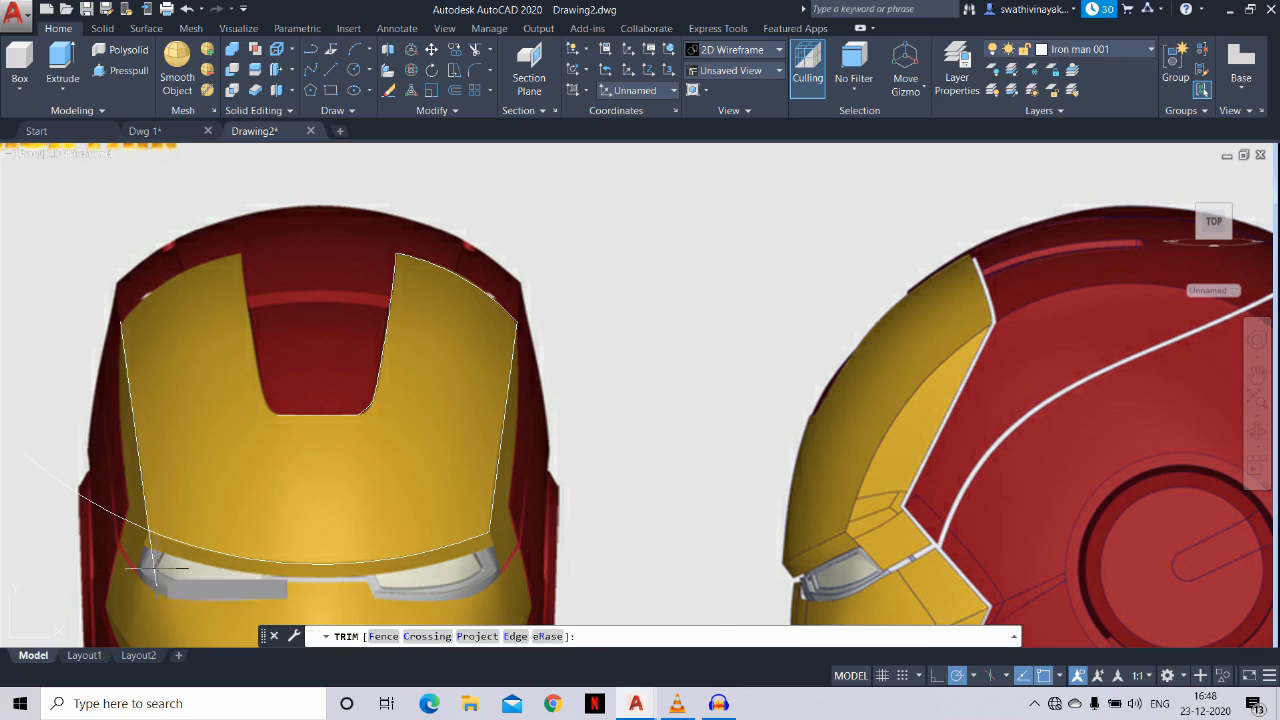
key("Escape")
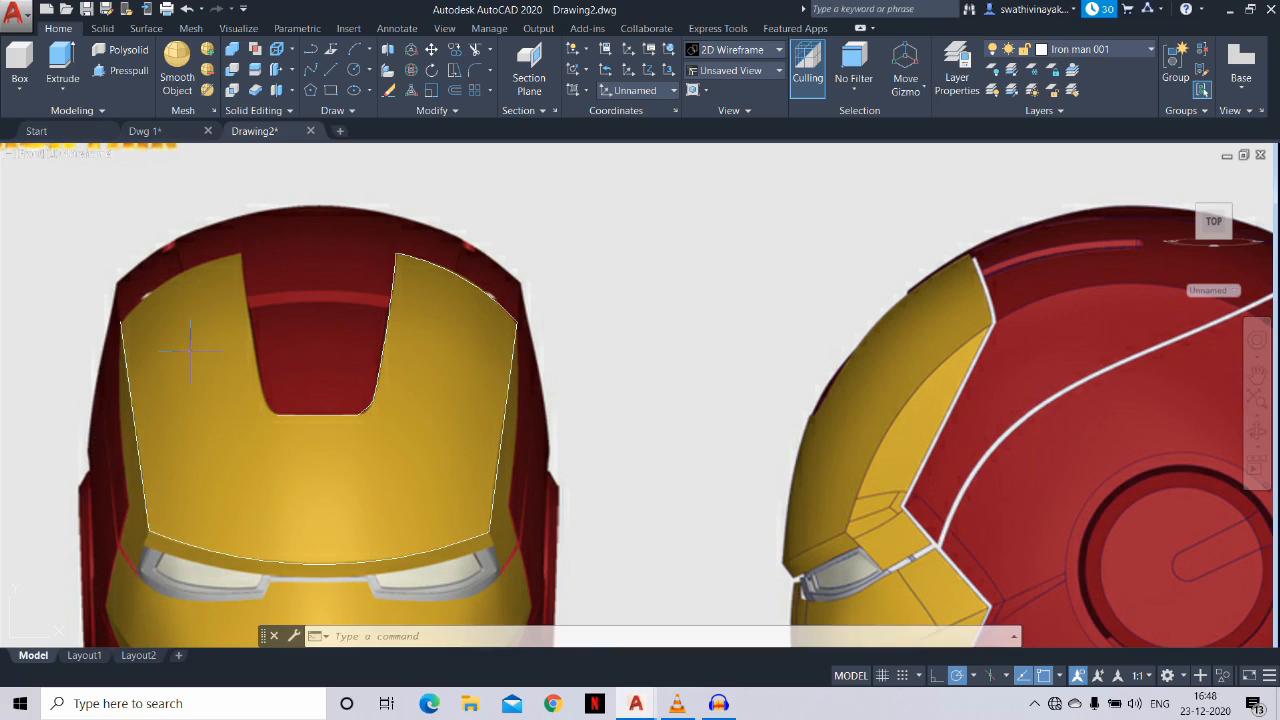
Try to draw a three-point arc from the left side line's upper end through the red panel's upper left corner, ending inside the panel
type("a")
key("Return")
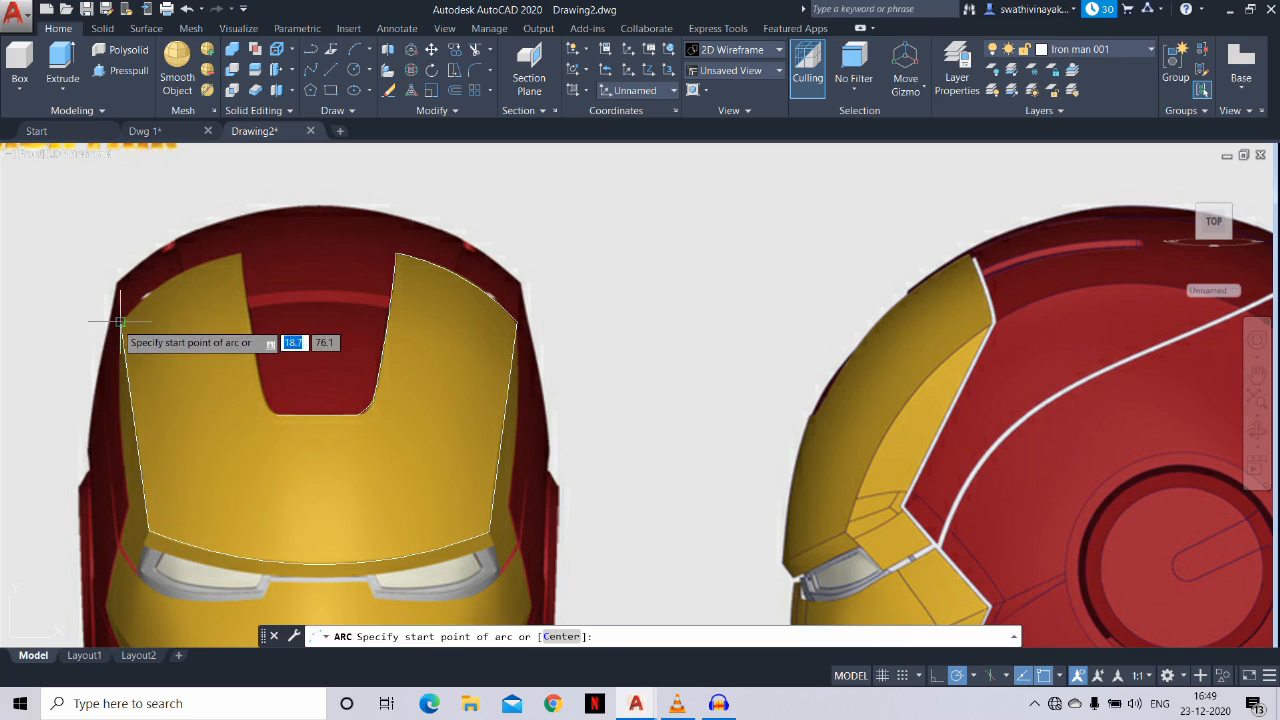
left_click(121, 322)
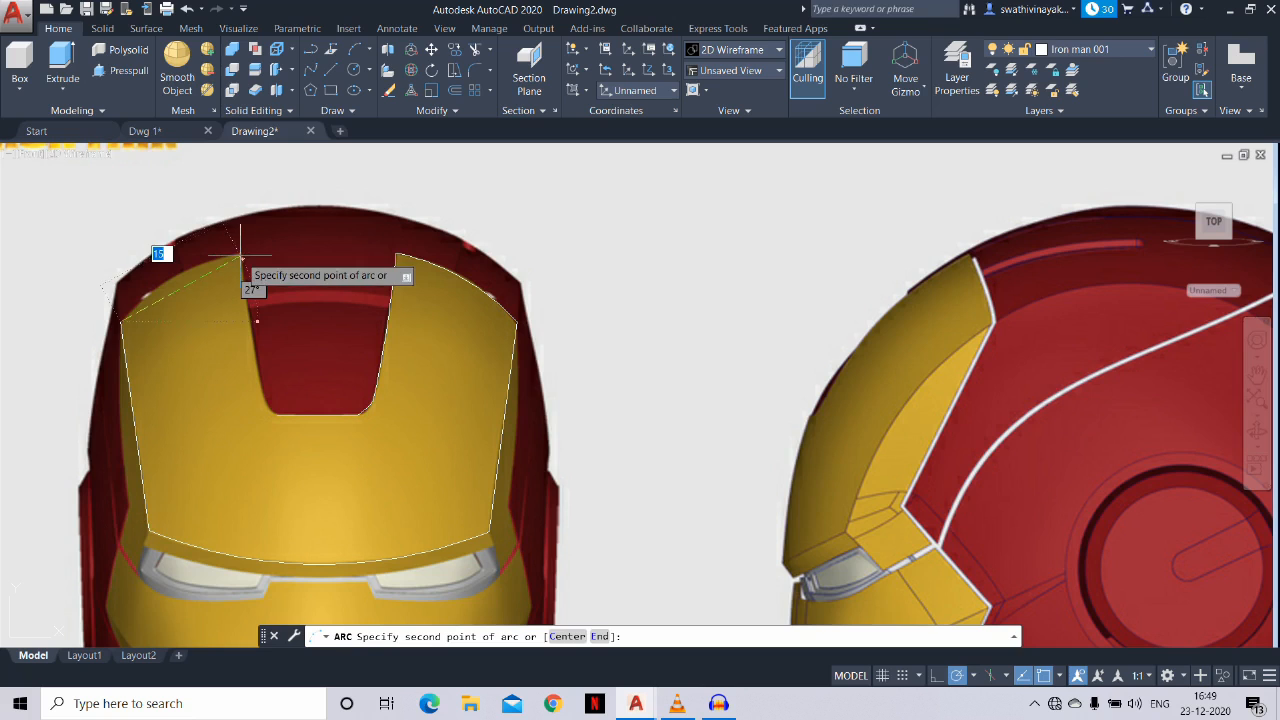
left_click(240, 258)
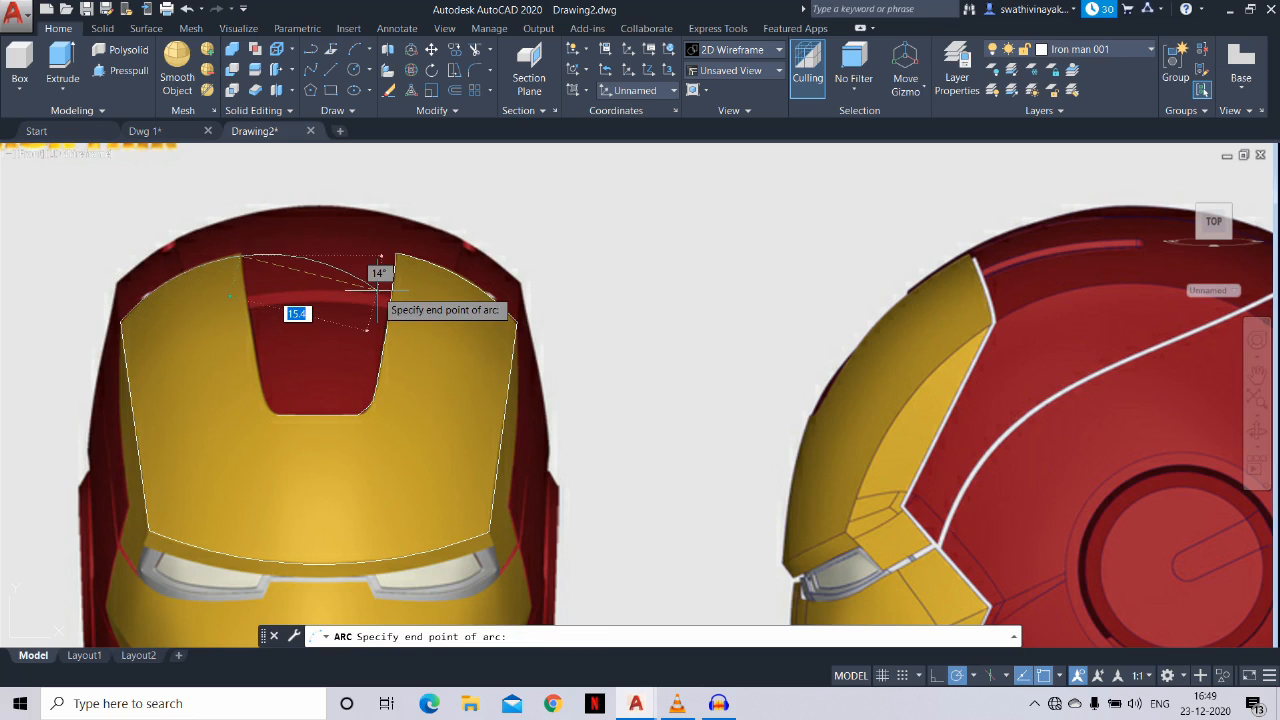
left_click(377, 289)
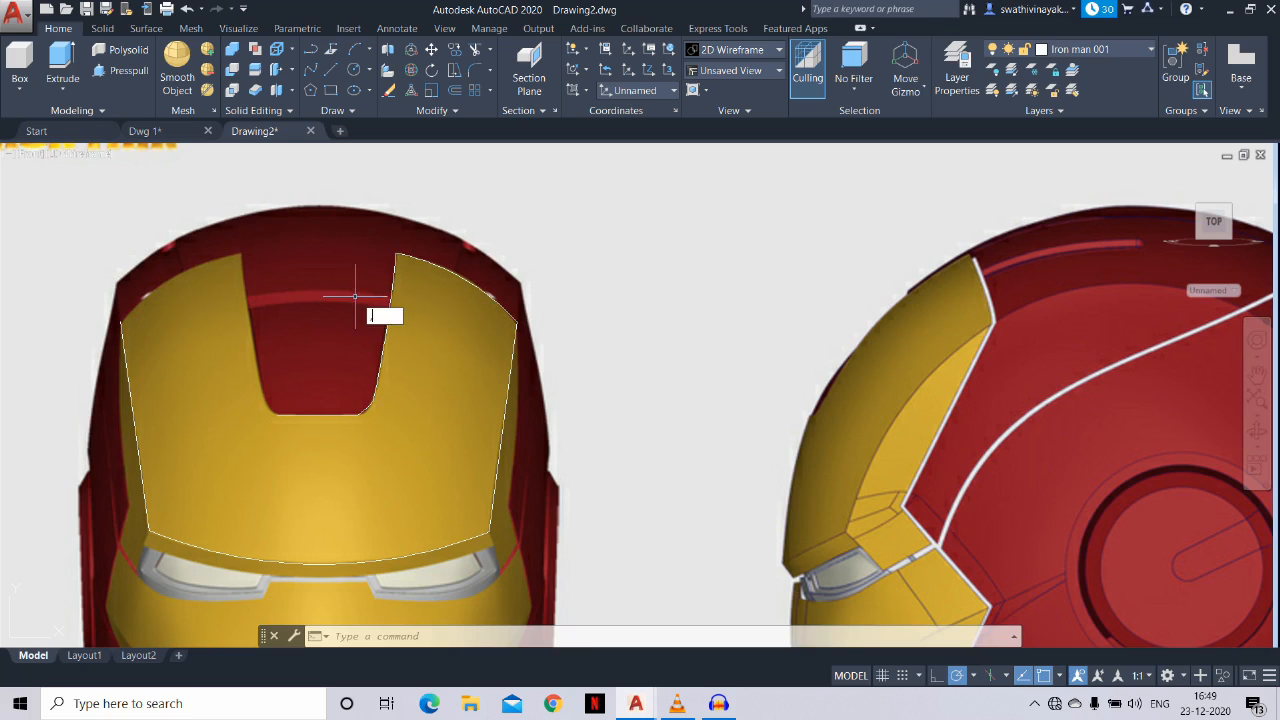
key("Escape")
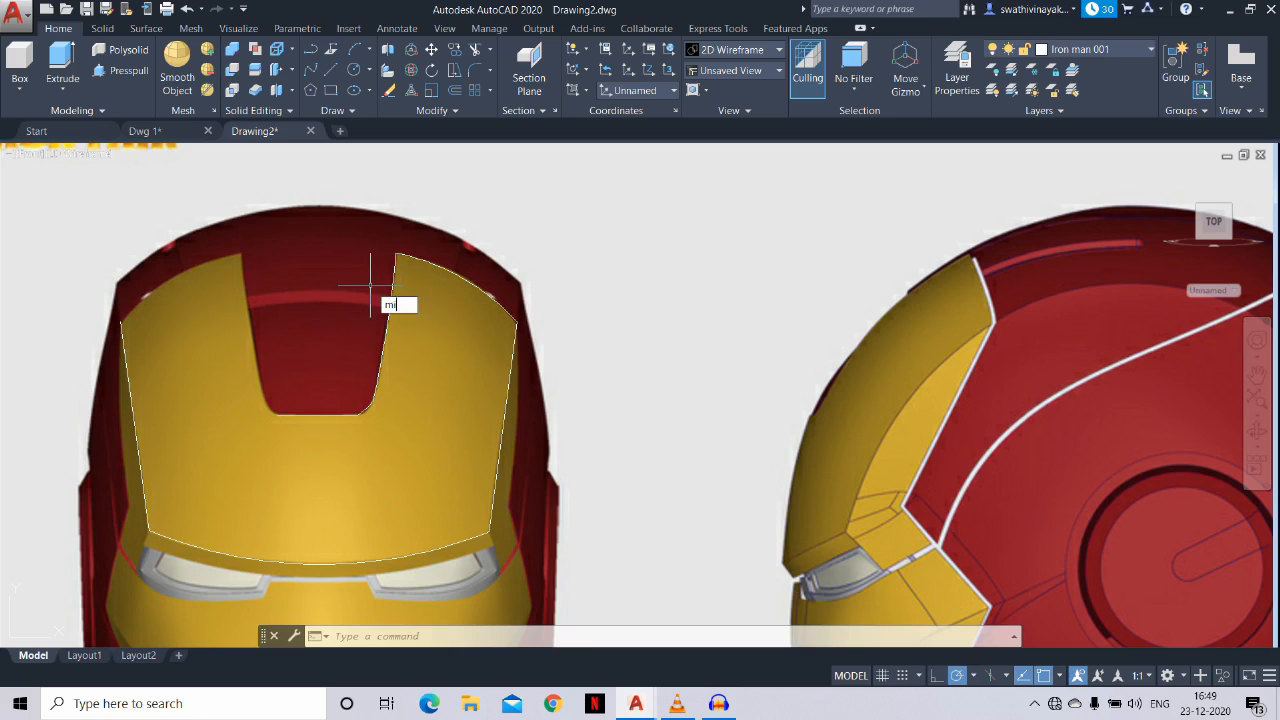
Try to mirror the small arc at the red panel's lower right corner about a vertical axis through the bottom line's midpoint
type("mi")
key("Return")
left_click(362, 410)
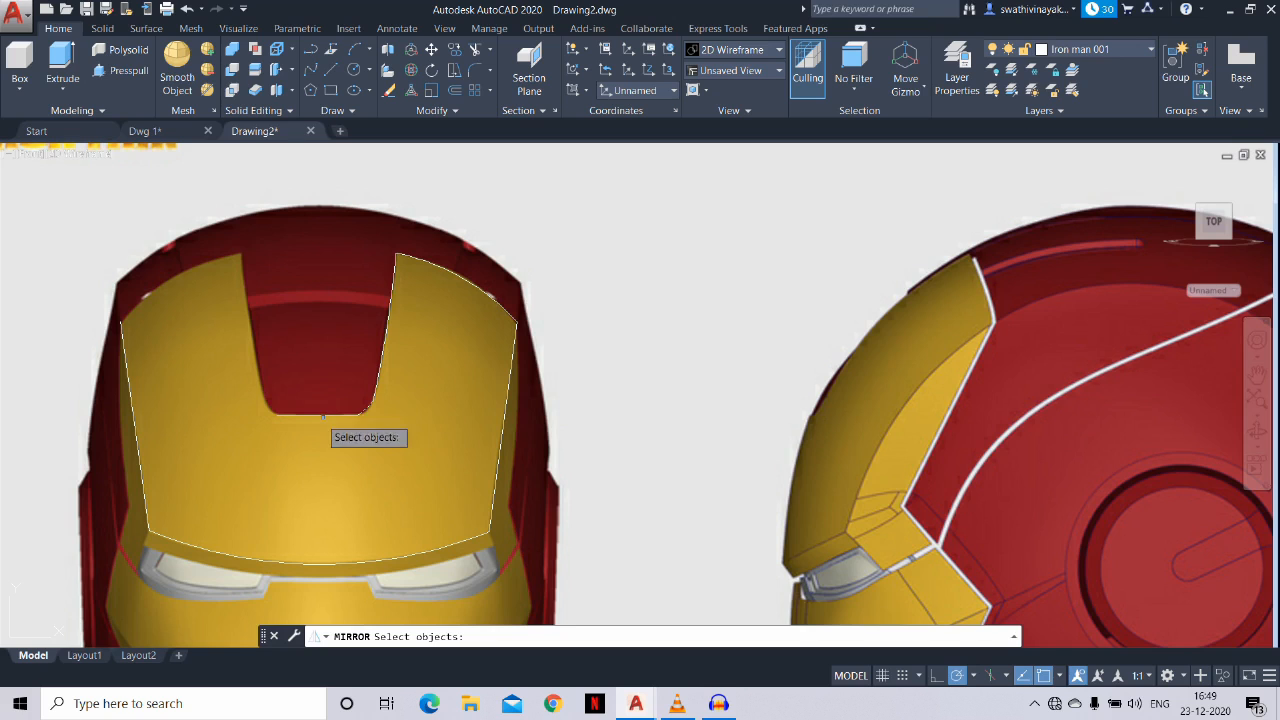
key("Return")
left_click(316, 413)
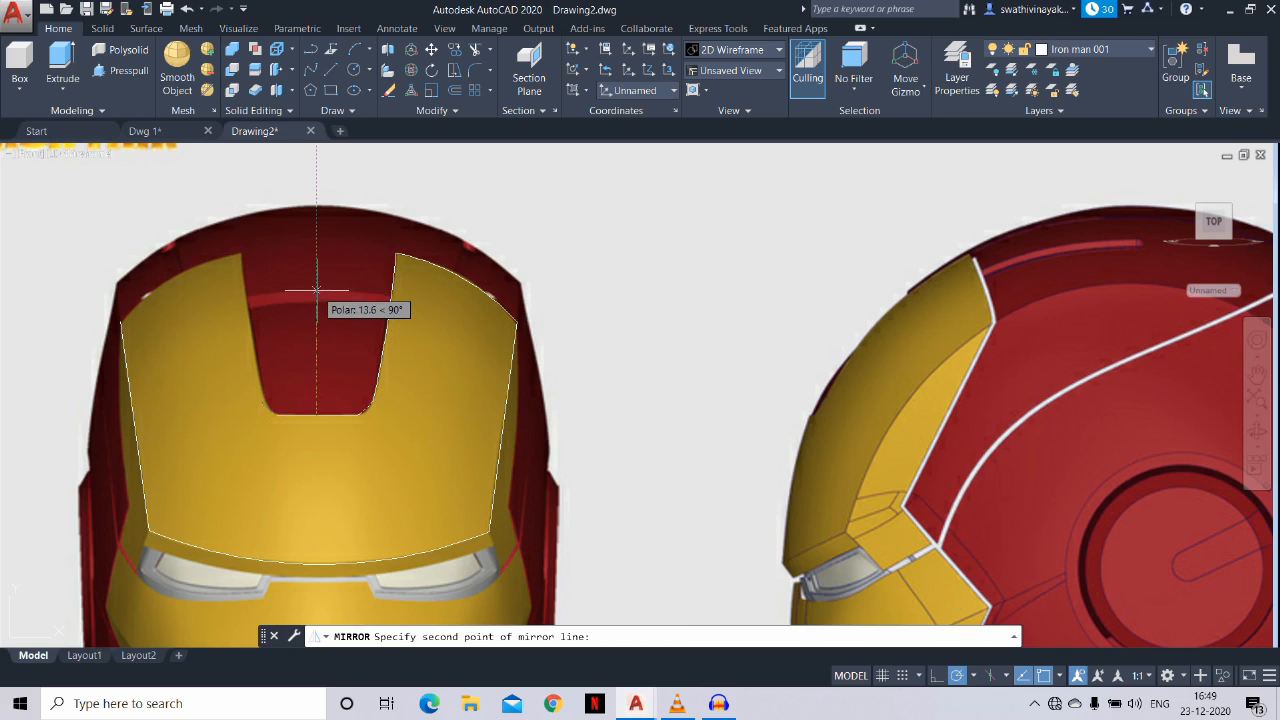
left_click(316, 290)
key("Return")
Delete the mirrored corner arc at the red panel's lower left
scroll(268, 406, "up", 6)
left_click(242, 415)
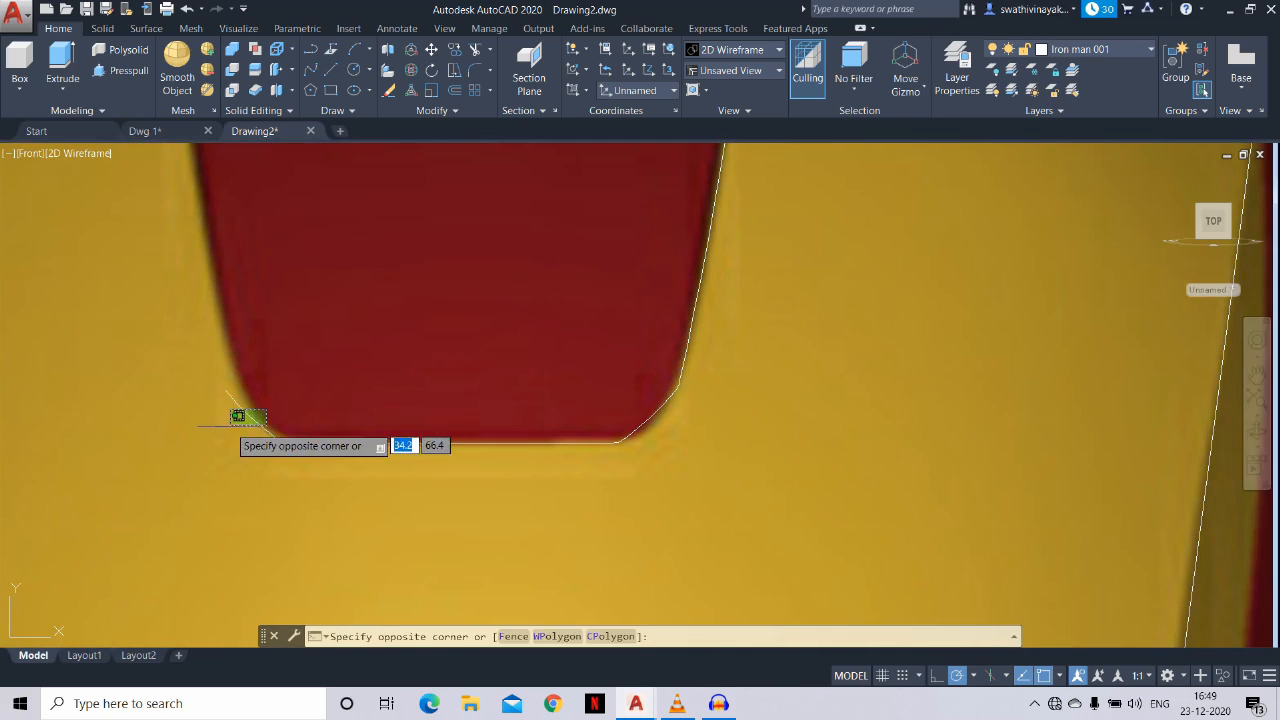
left_click(228, 427)
left_click(301, 452)
left_click(193, 436)
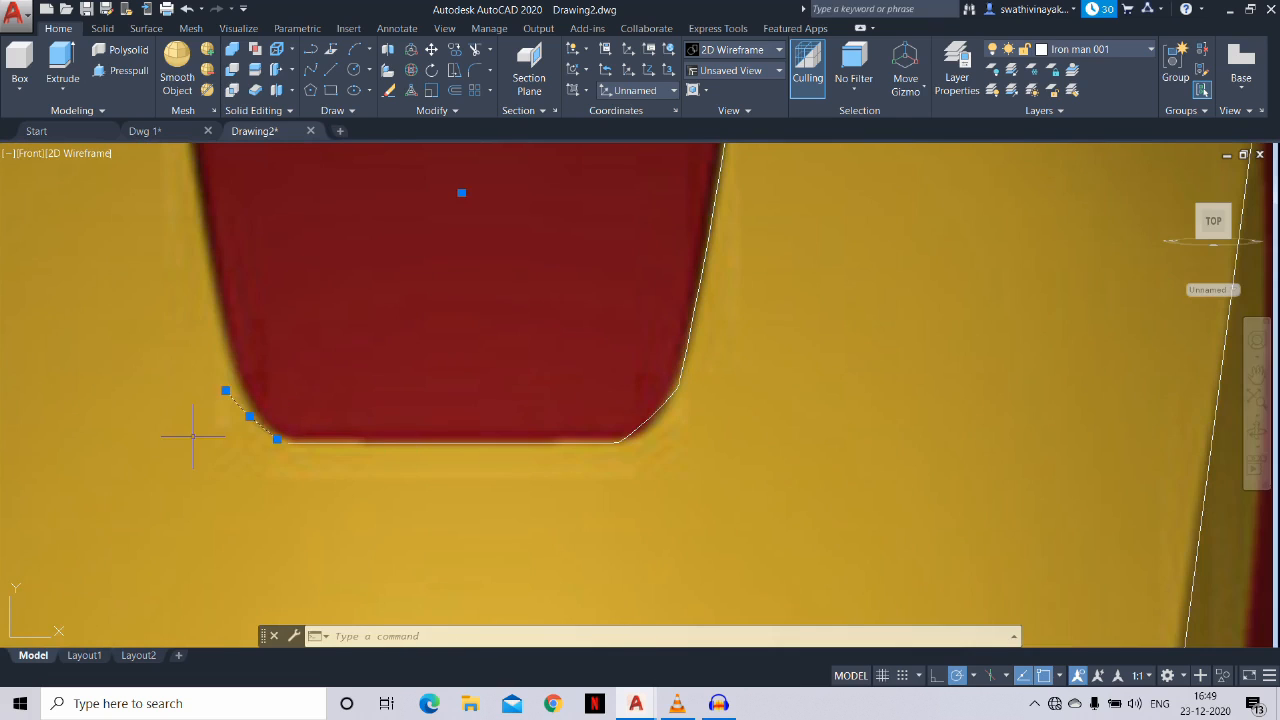
Fillet the red panel's lower right corner arc into the bottom line with a radius of 1
type("f")
key("Return")
type("r")
key("Return")
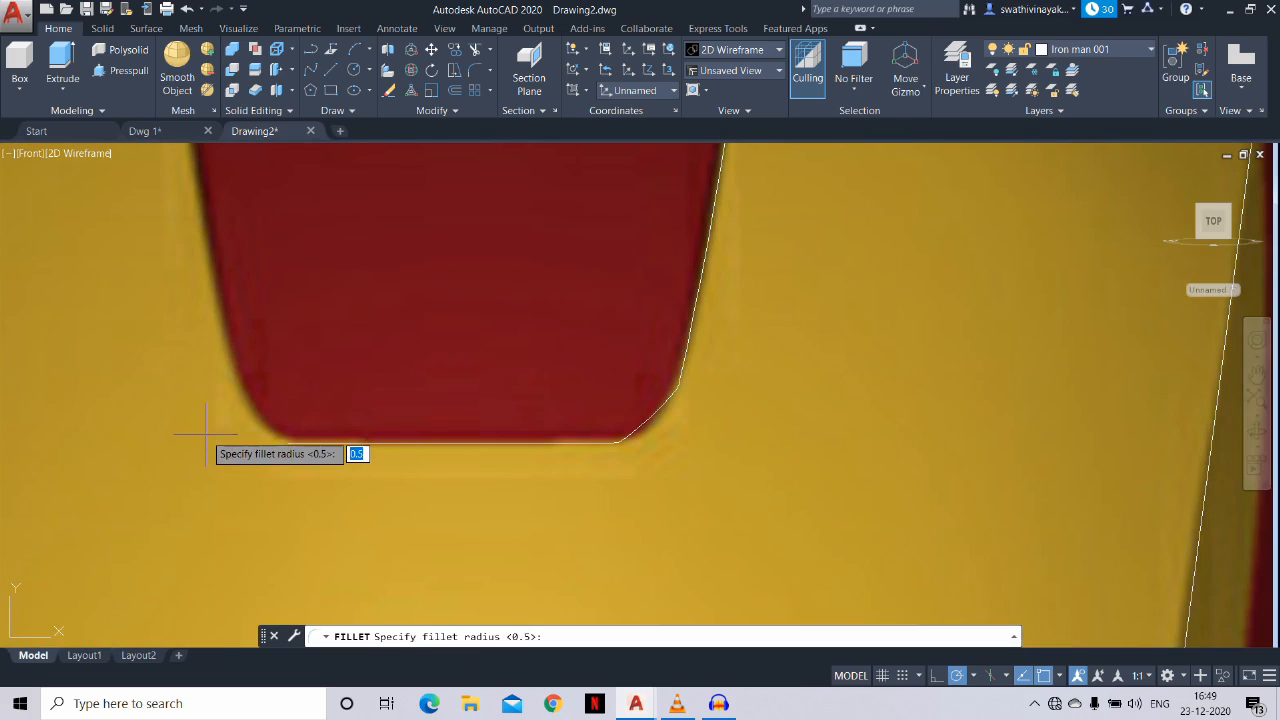
type("1")
key("Return")
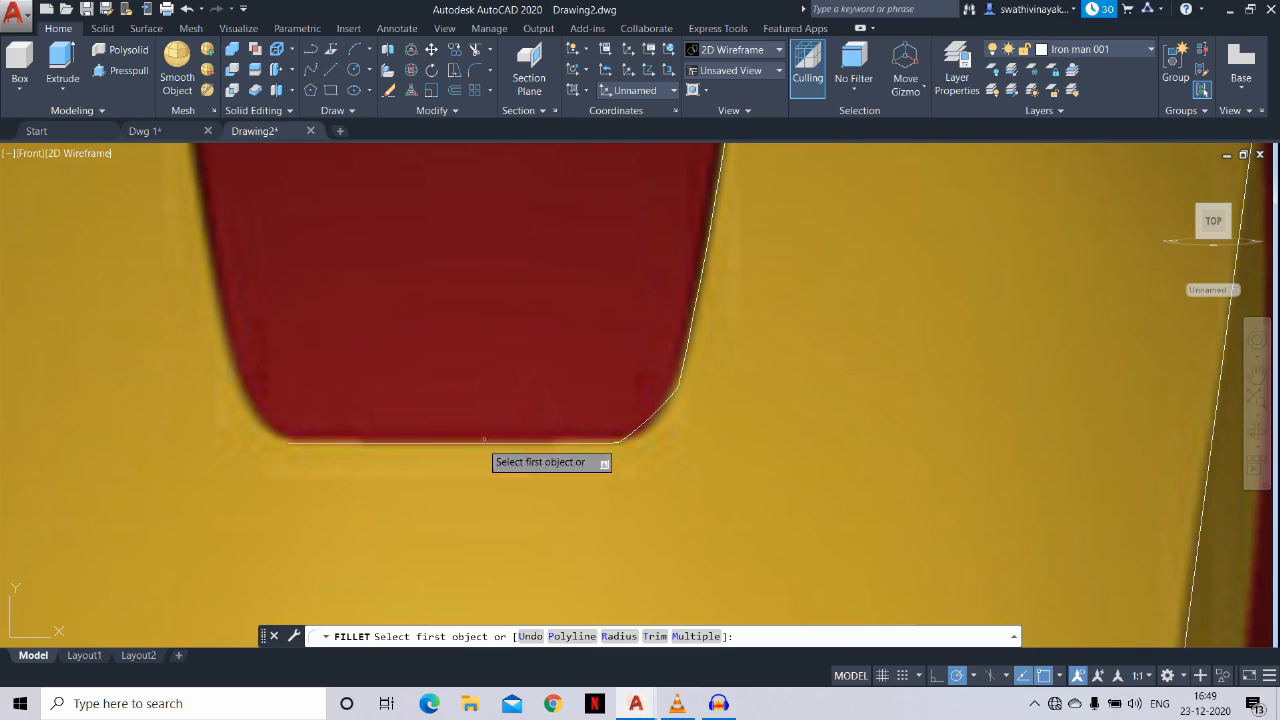
left_click(650, 412)
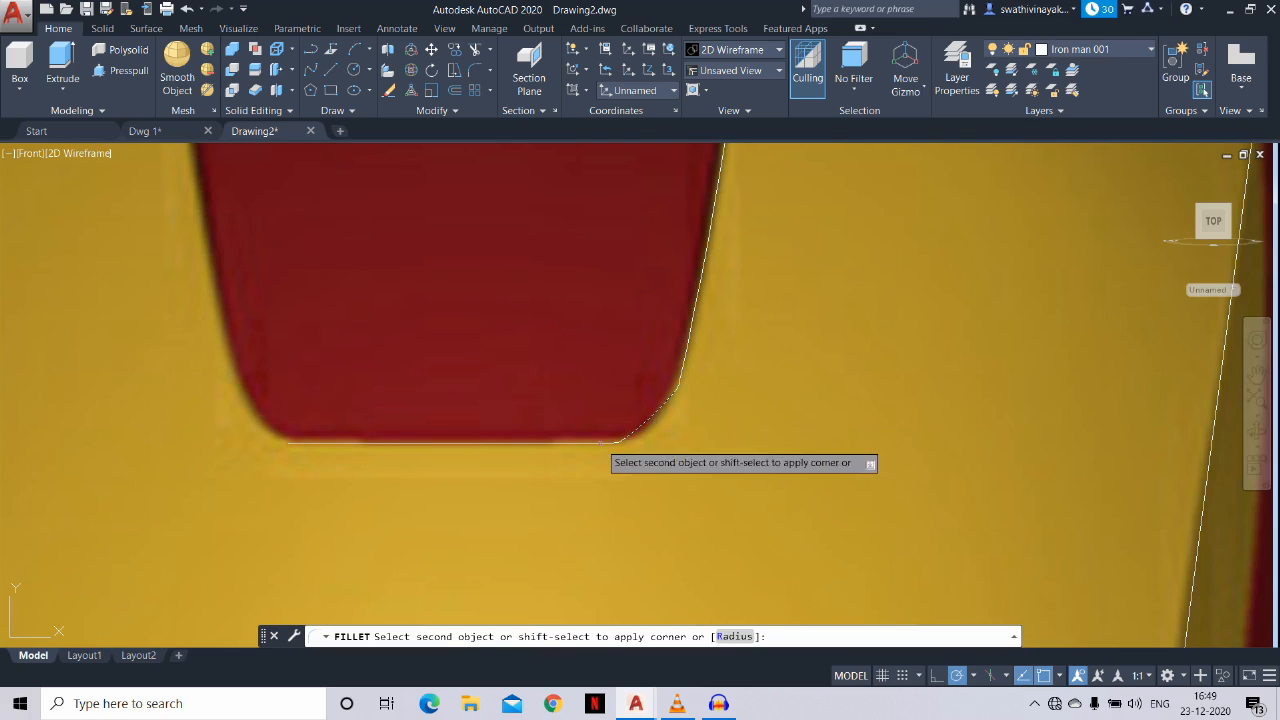
left_click(600, 442)
Fillet the red panel's right side curve into the lower right corner arc and remove the leftover arc slivers
key("Return")
left_click(682, 366)
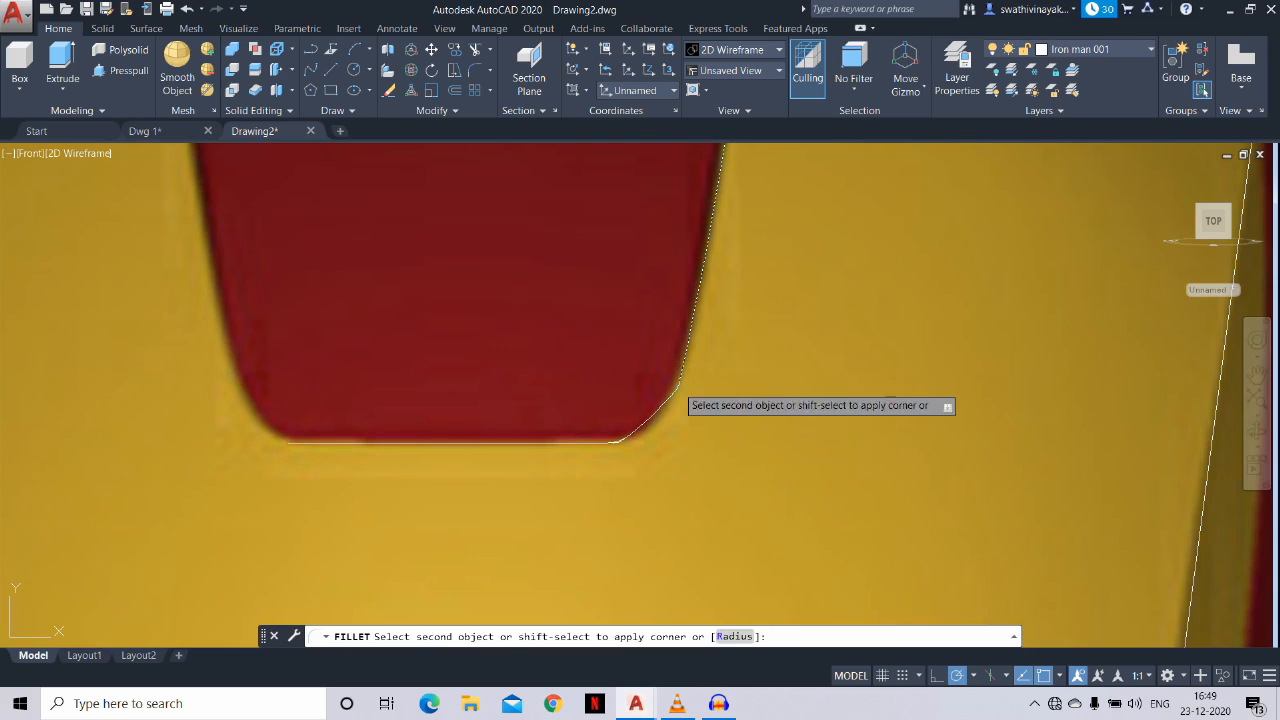
left_click(680, 390)
scroll(683, 388, "up", 3)
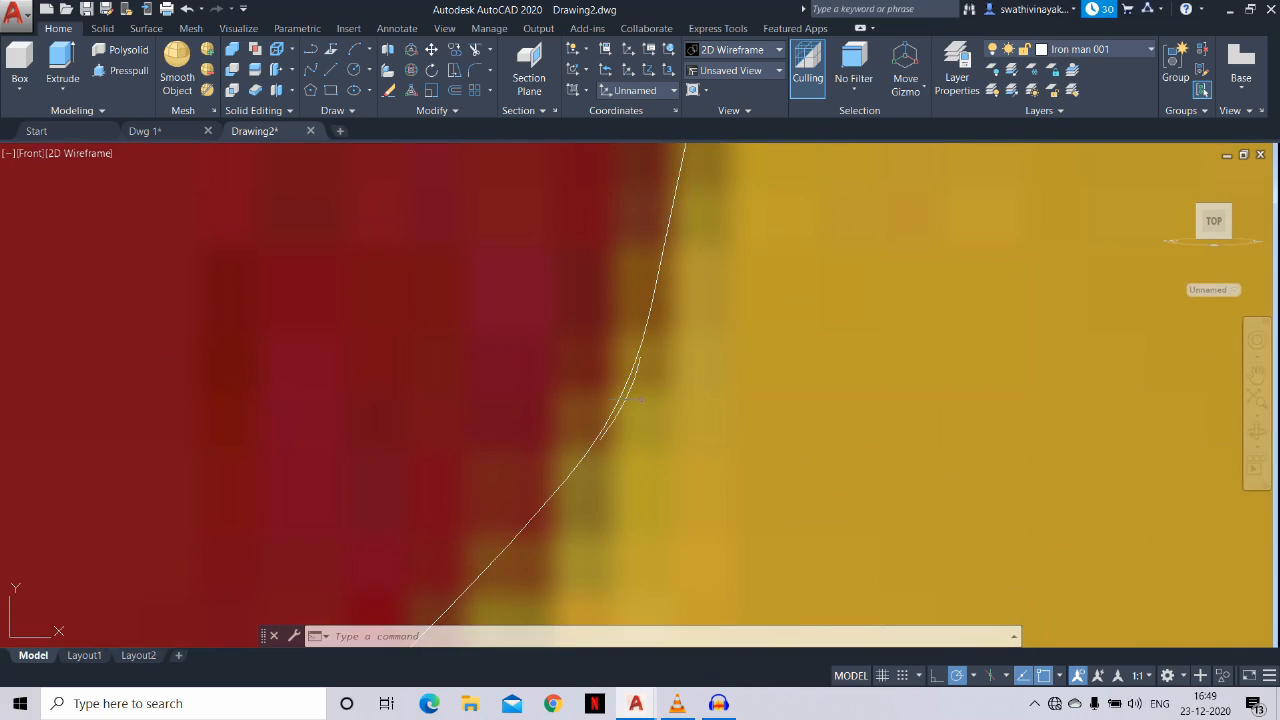
scroll(634, 400, "down", 5)
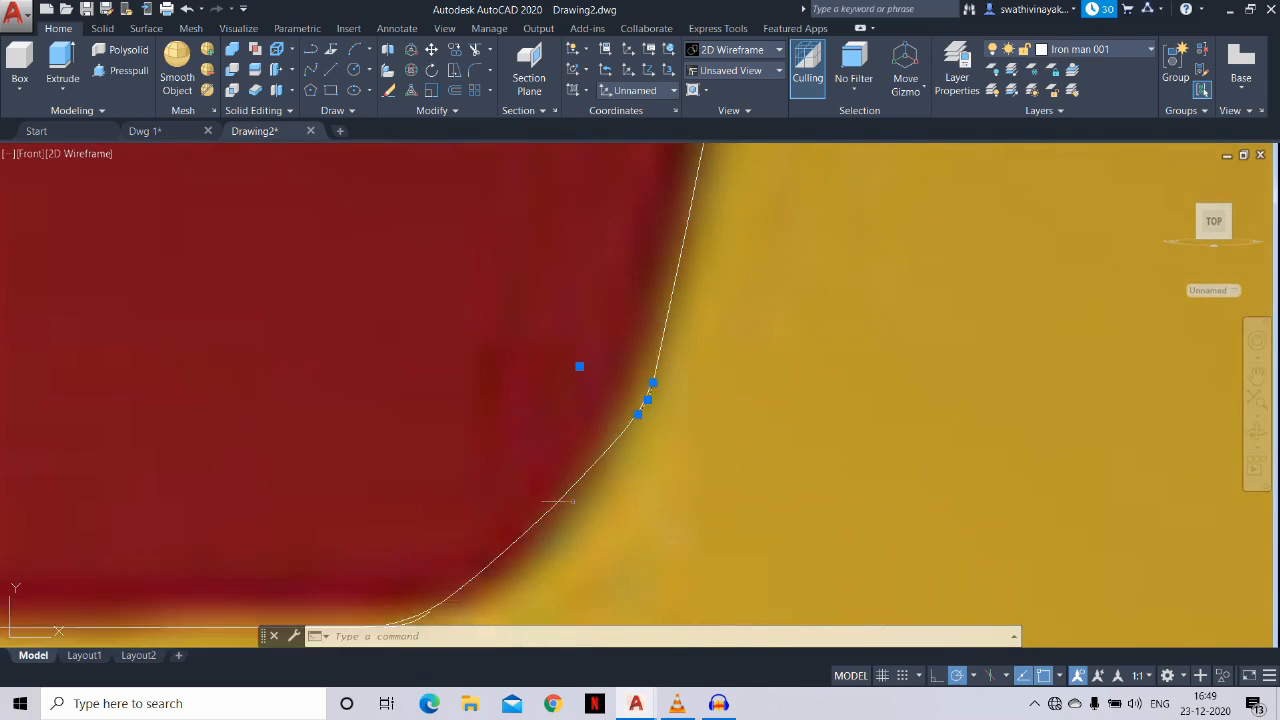
scroll(569, 377, "up", 5)
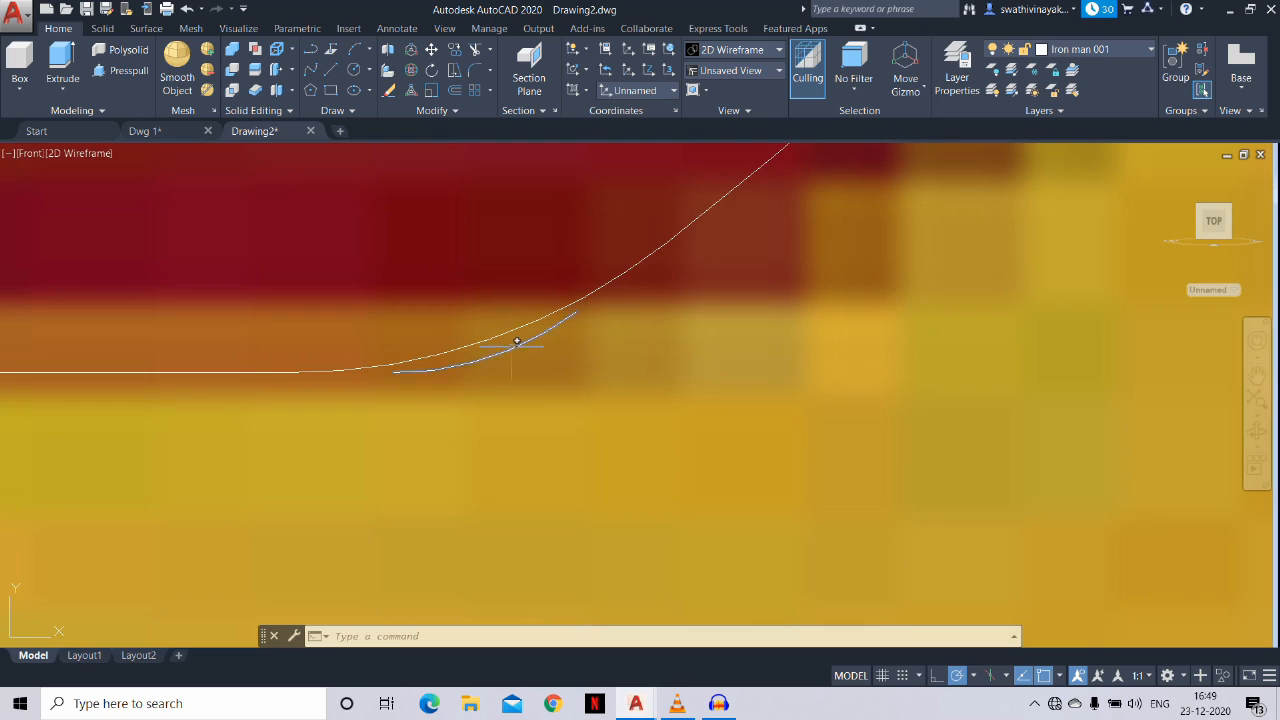
scroll(528, 453, "down", 6)
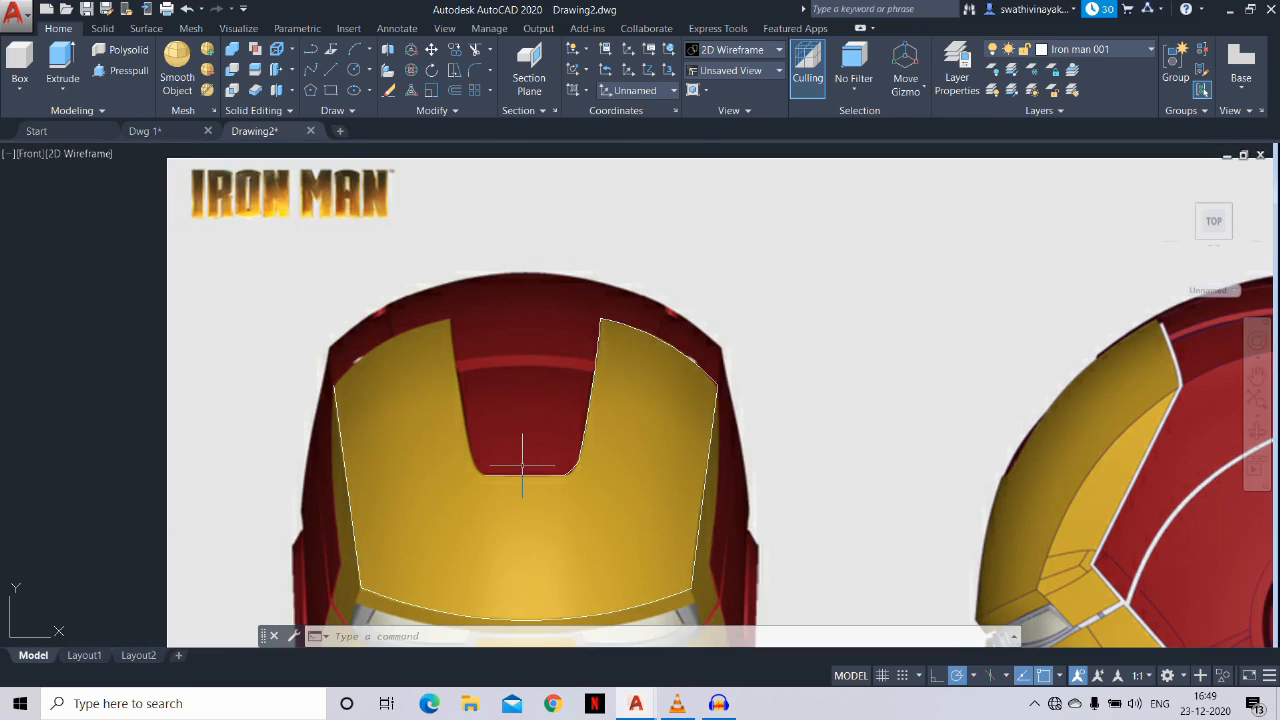
Draw a three-point arc from the red panel's upper left corner down its left edge, ending in the gold area below the panel
key("Return")
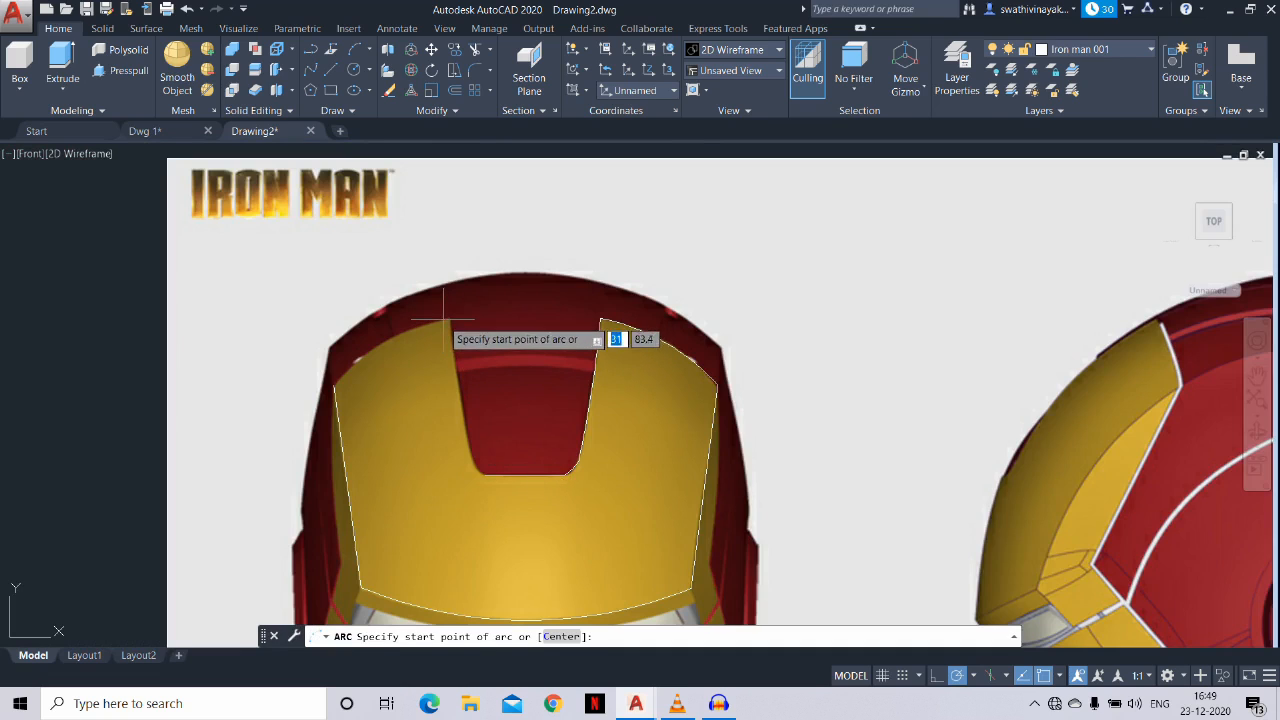
left_click(448, 322)
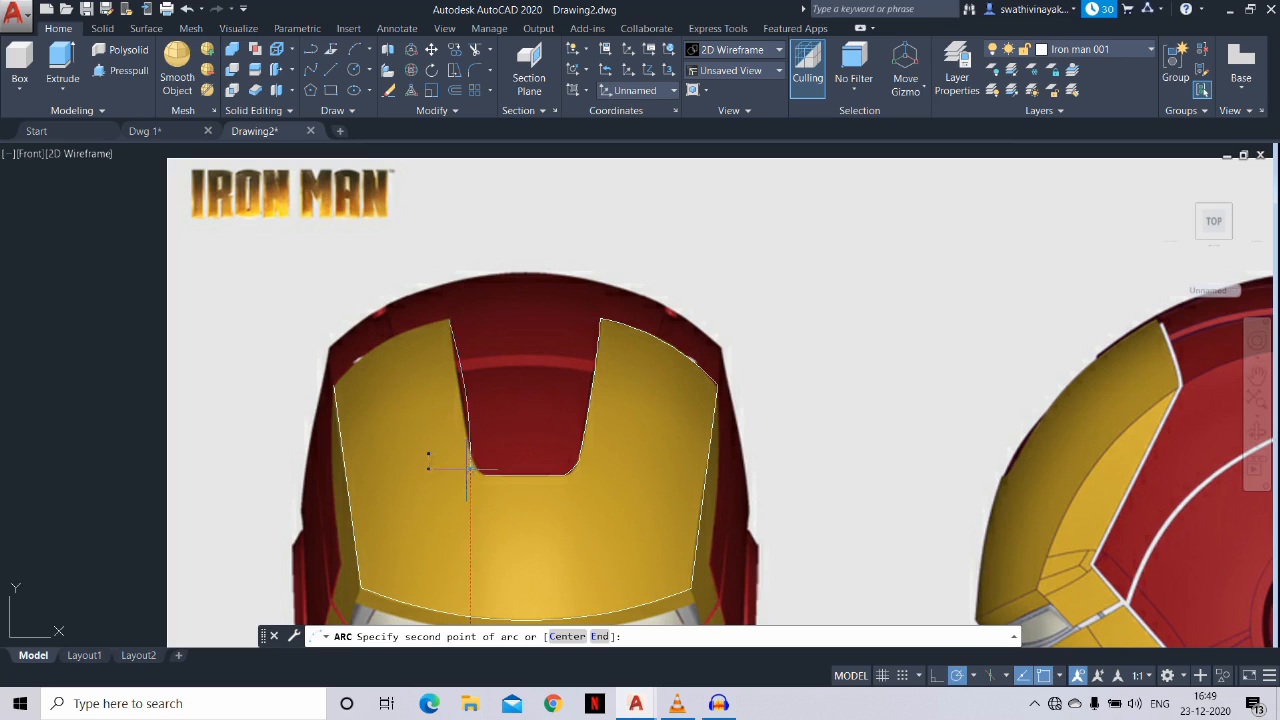
left_click(470, 455)
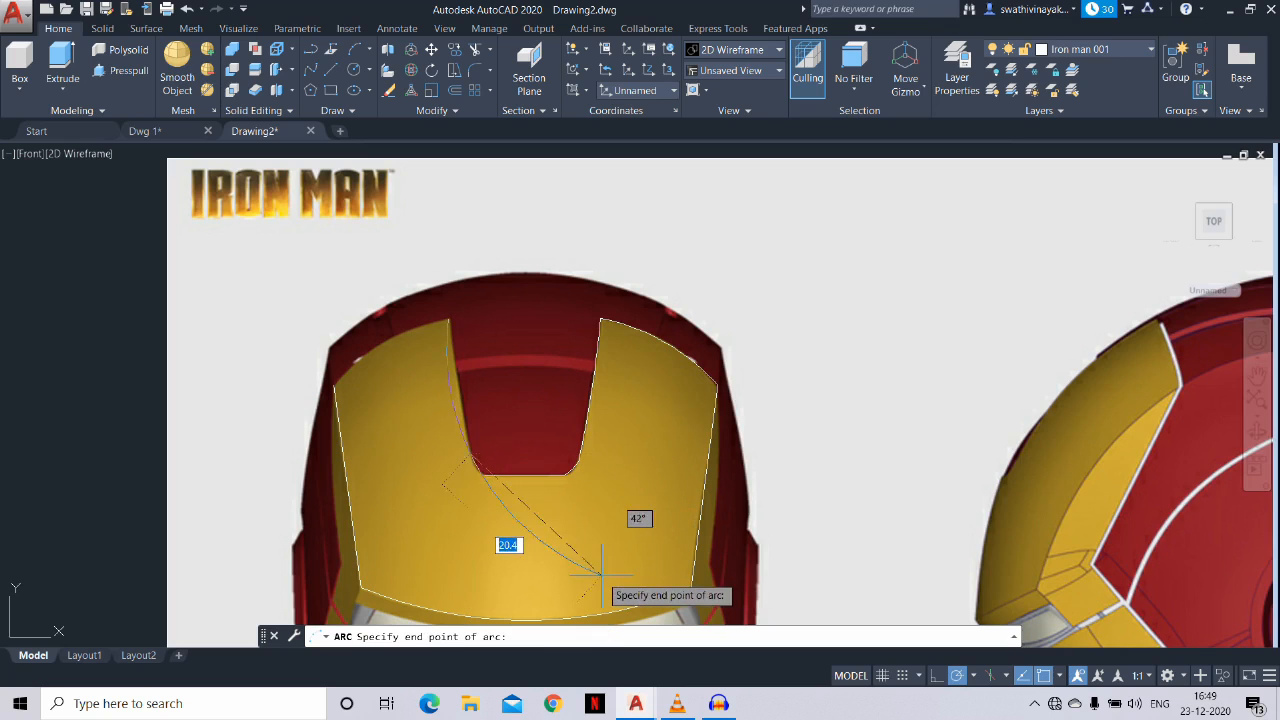
left_click(496, 558)
Draw a slanted helper line from the gold area into the red panel, crossing the new arc near the panel's lower left corner
type("l")
key("Return")
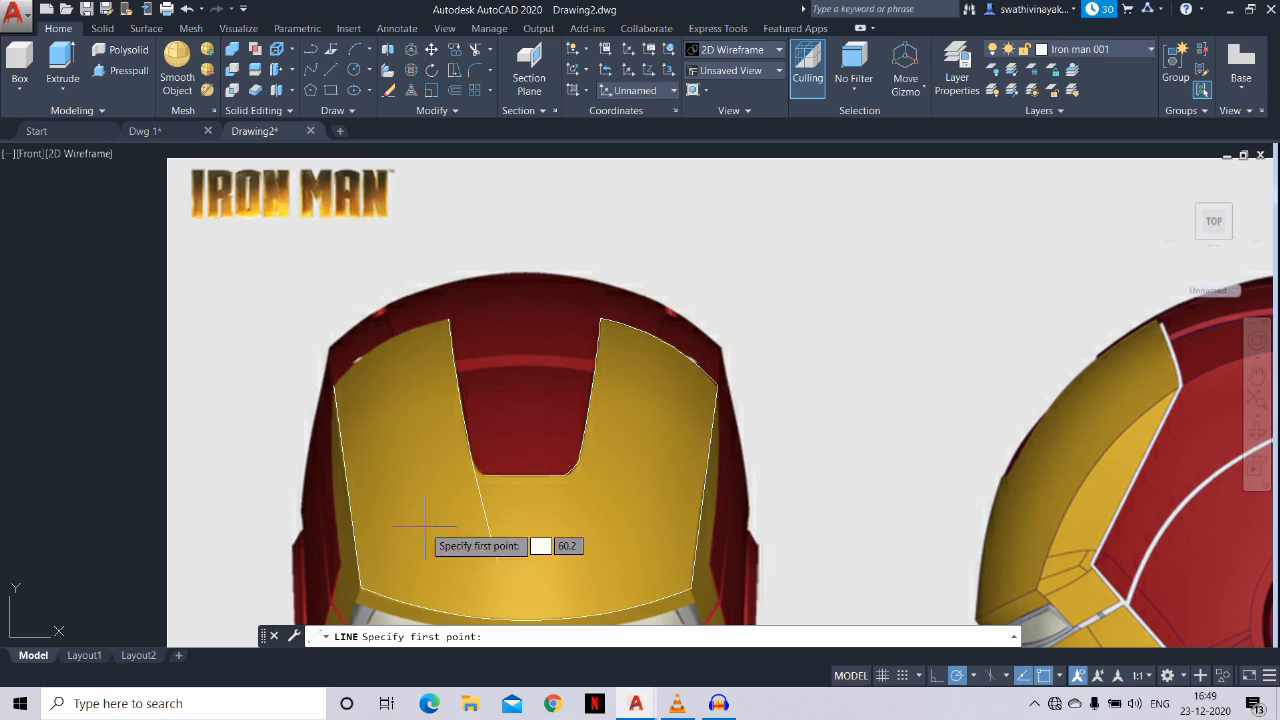
left_click(418, 540)
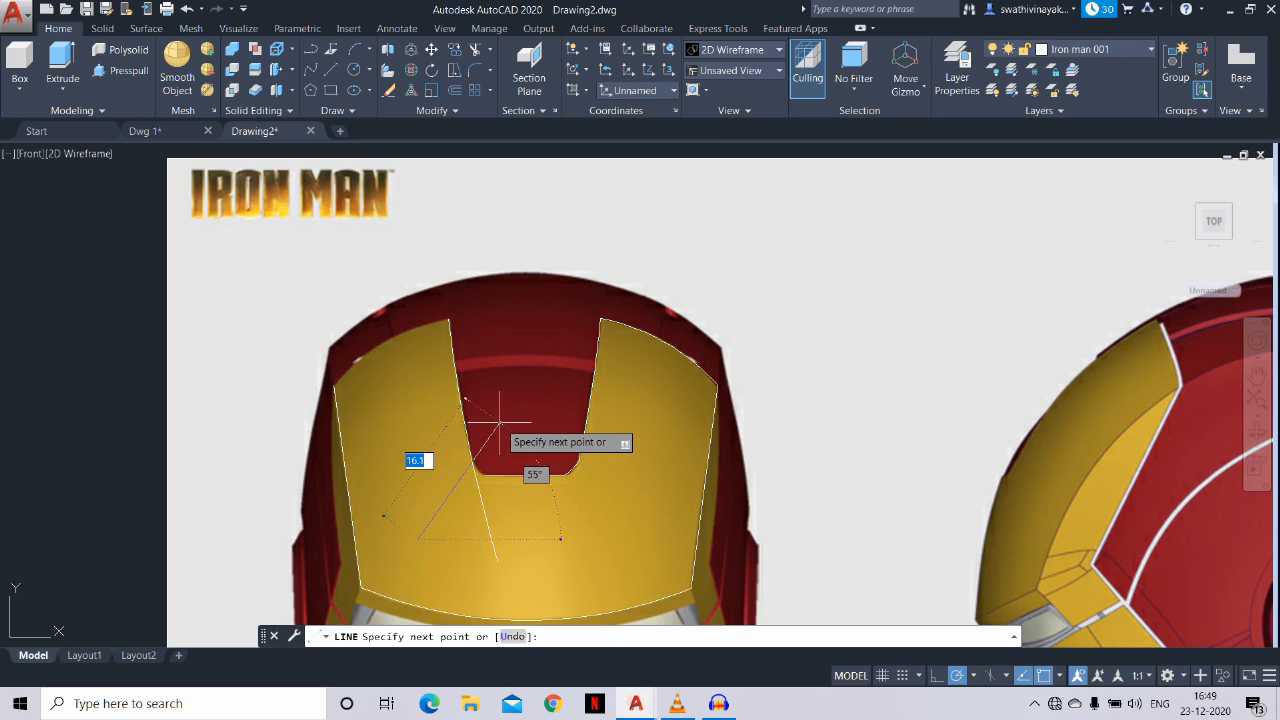
left_click(498, 416)
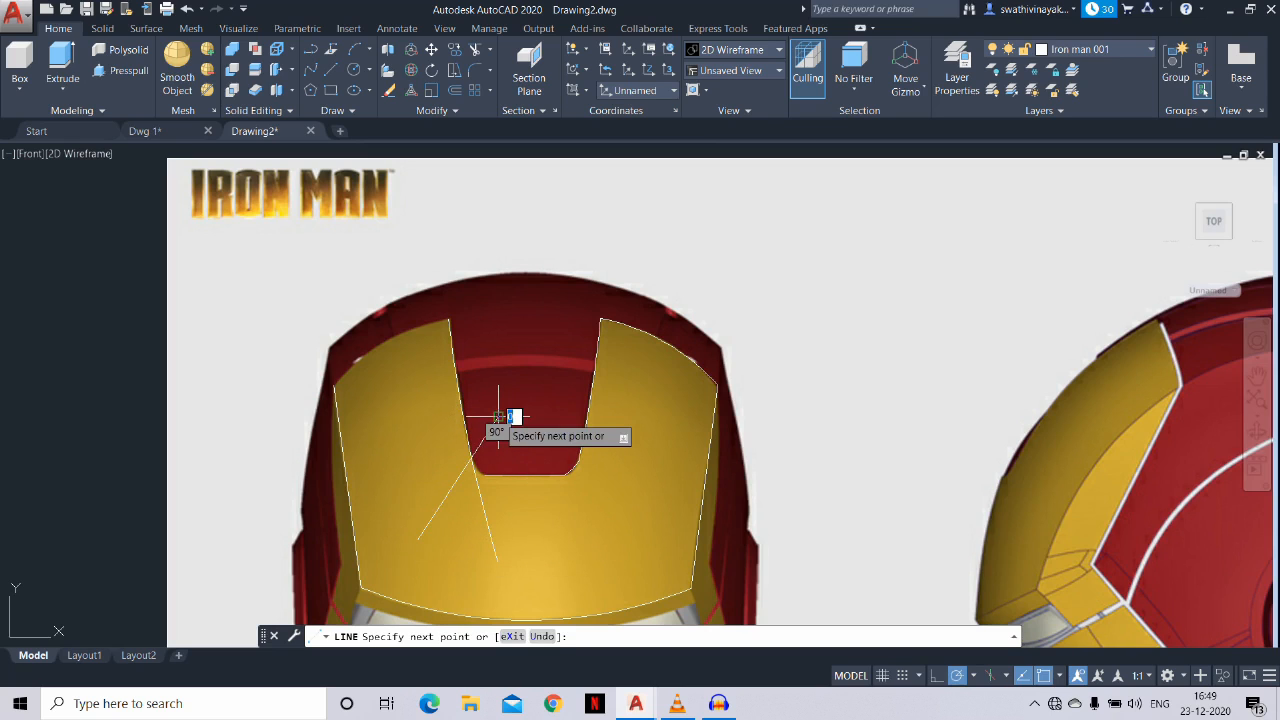
key("Escape")
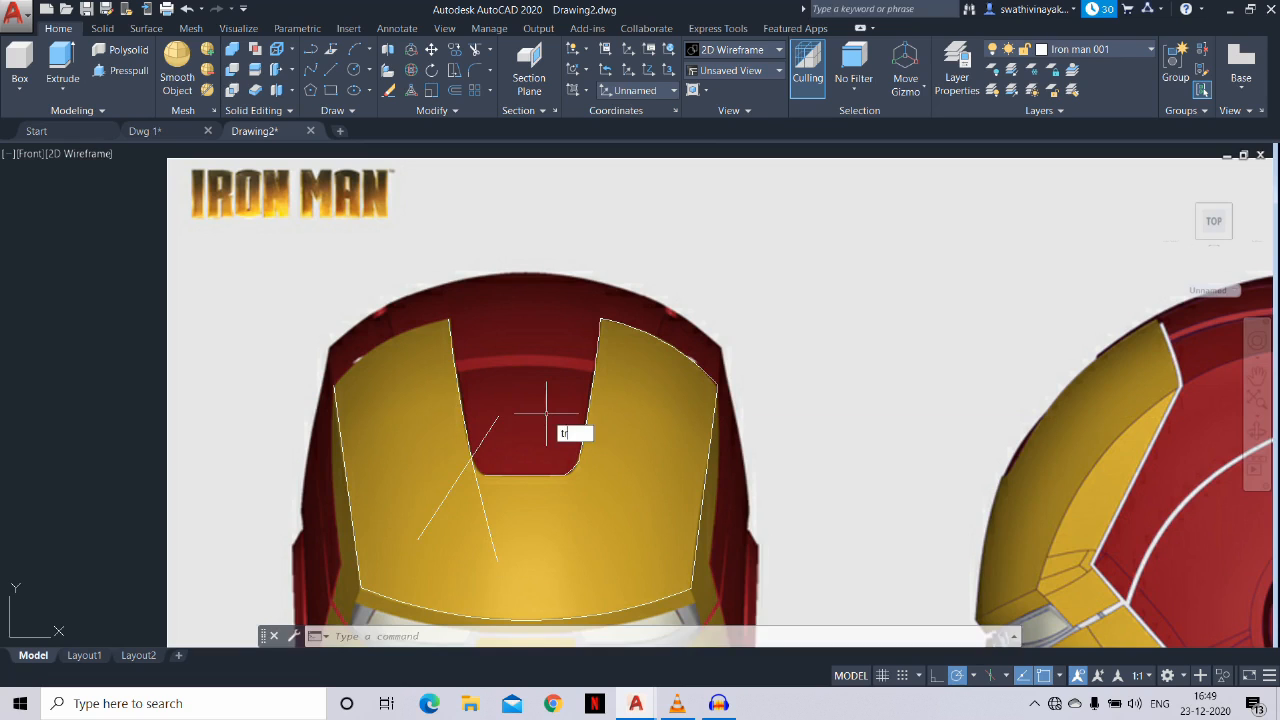
Trim the left edge arc below the helper line and delete the helper line
key("Return")
key("Return")
left_click(526, 519)
left_click(478, 520)
key("Escape")
left_click(451, 536)
left_click(407, 497)
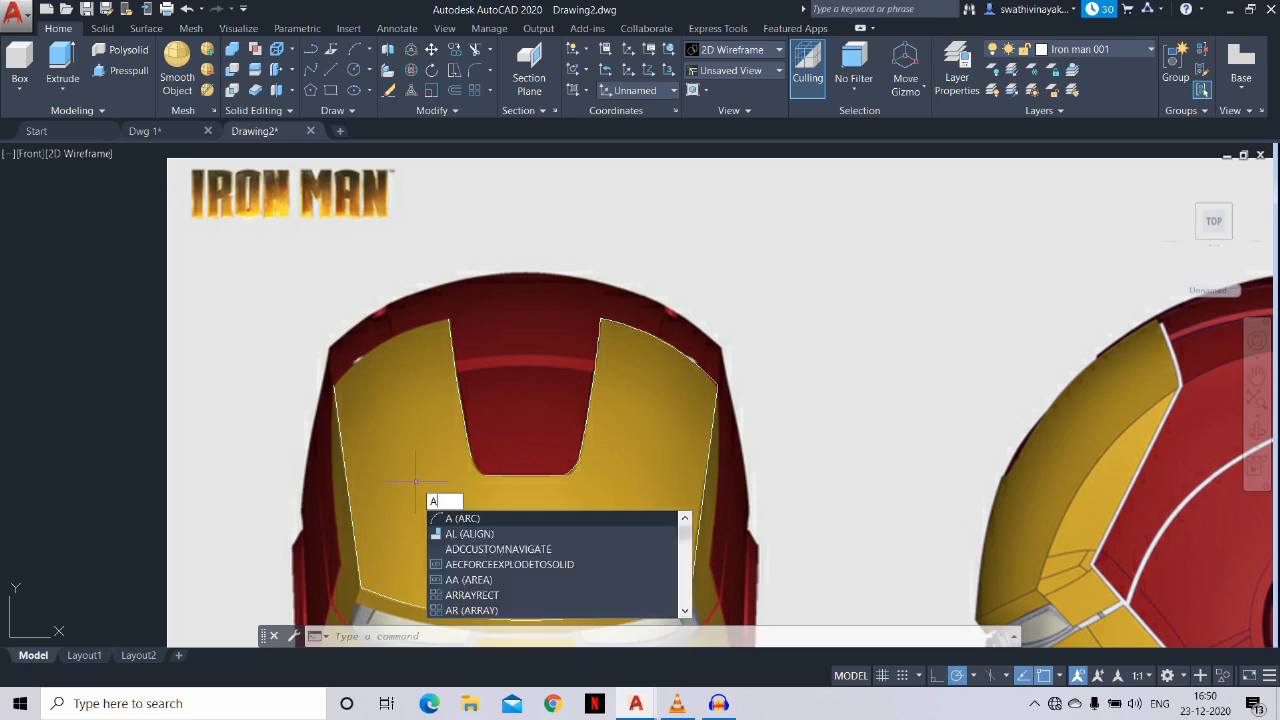
Draw a three-point arc from the left side line's upper end through the red panel's upper left corner to the right half of the forehead
key("Return")
left_click(333, 384)
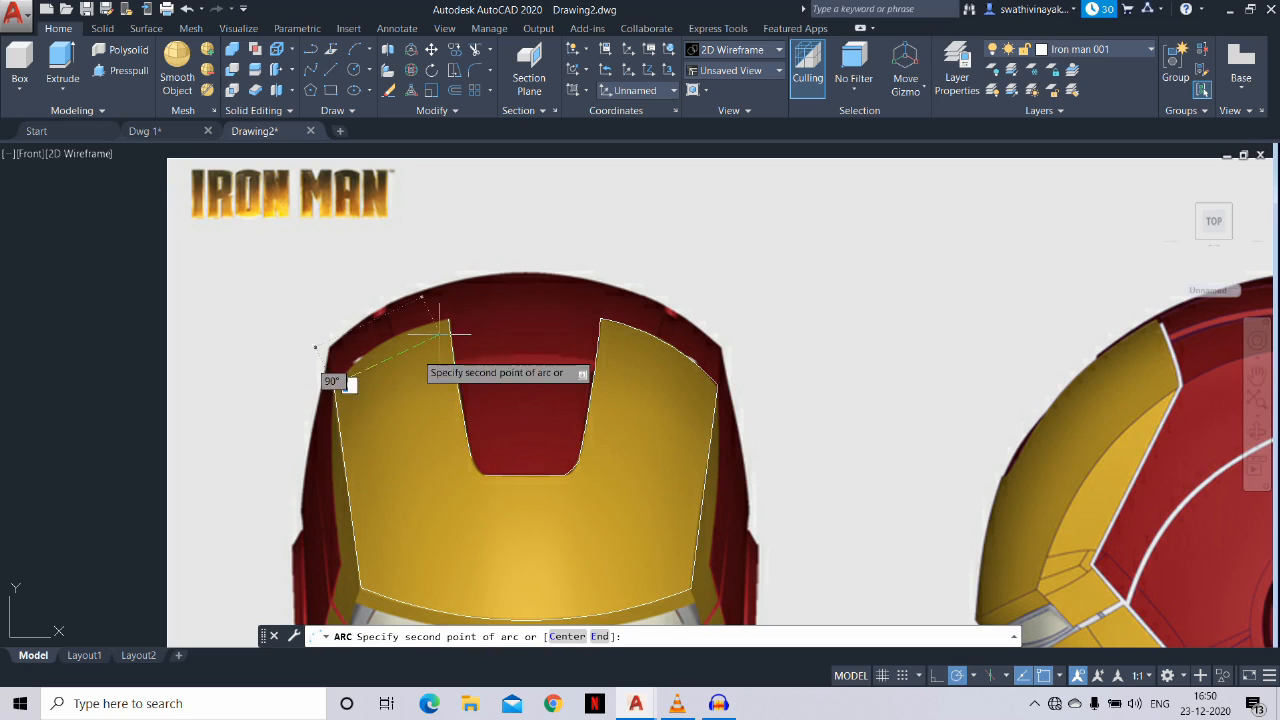
left_click(448, 320)
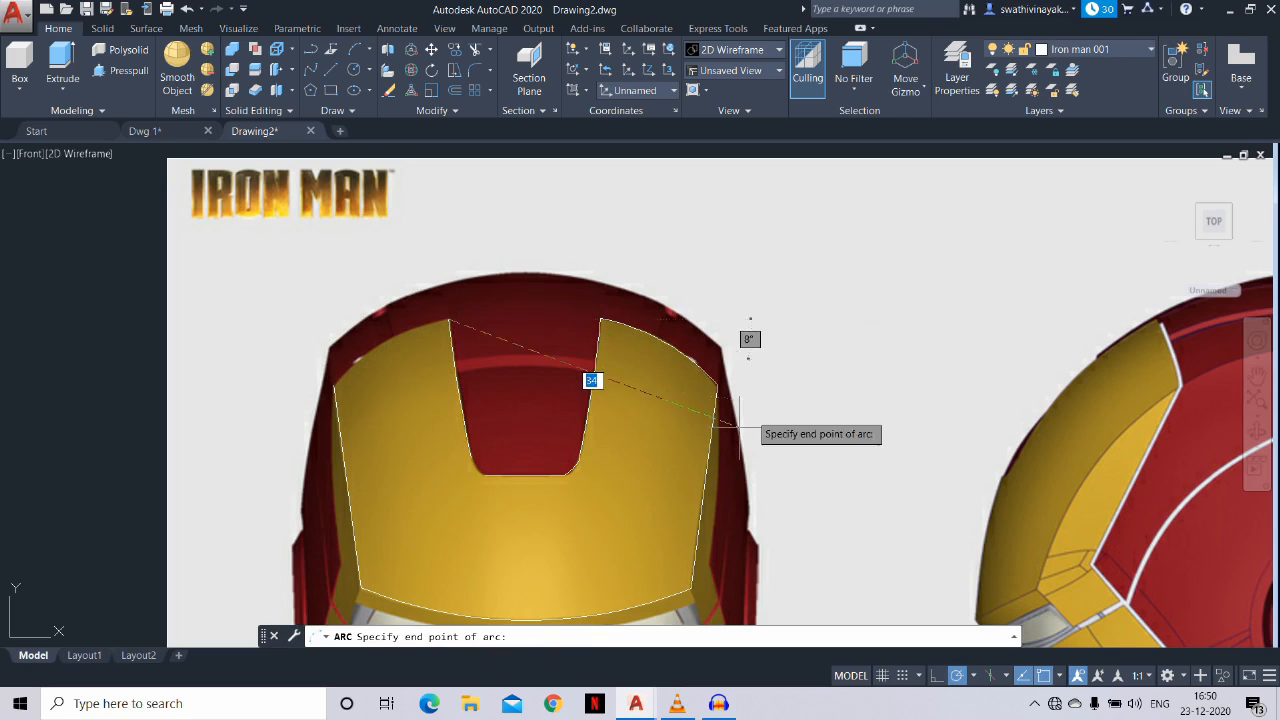
left_click(694, 458)
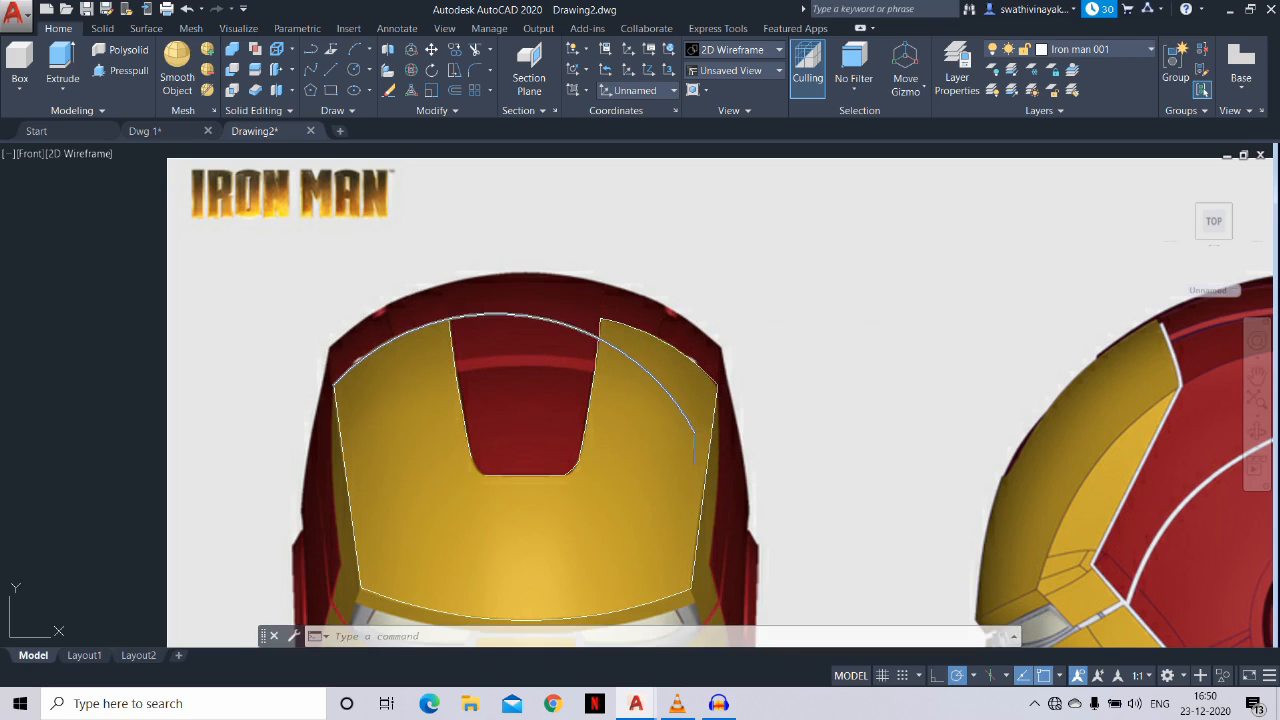
Trim the new top arc across the red panel and remove its remainder over the right half of the forehead
key("Return")
key("Return")
left_click(498, 348)
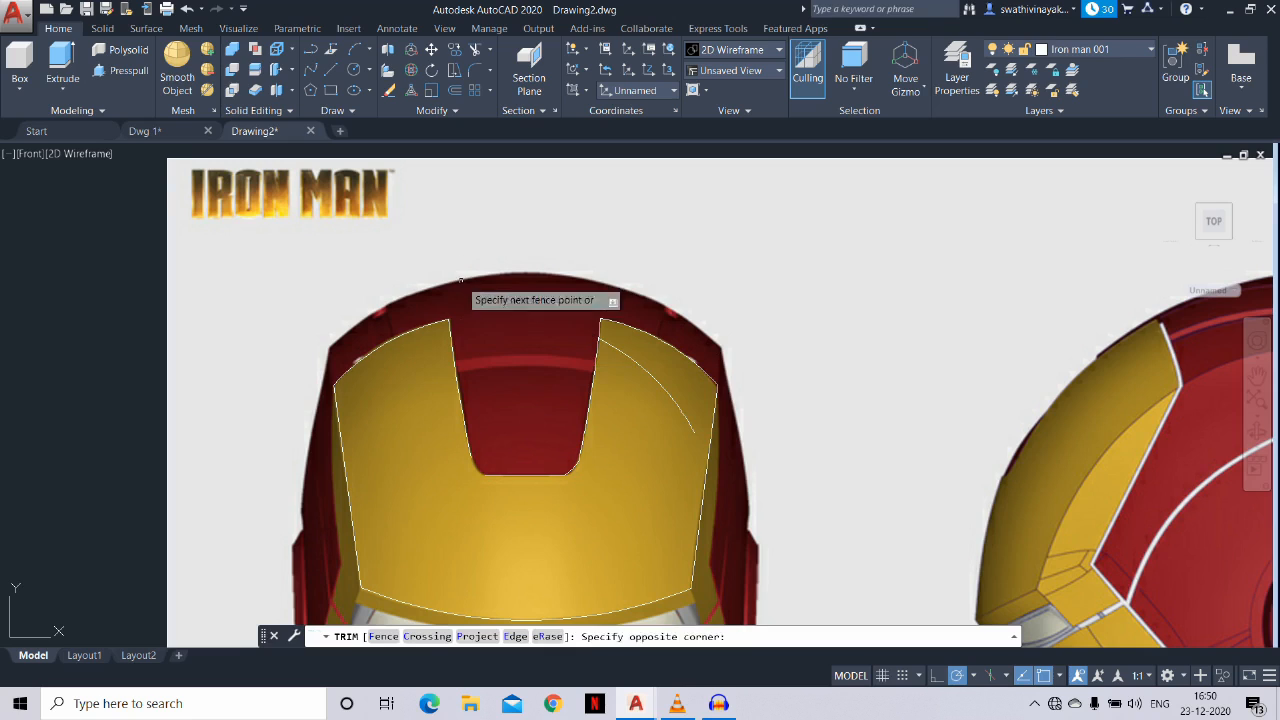
left_click(454, 272)
key("Escape")
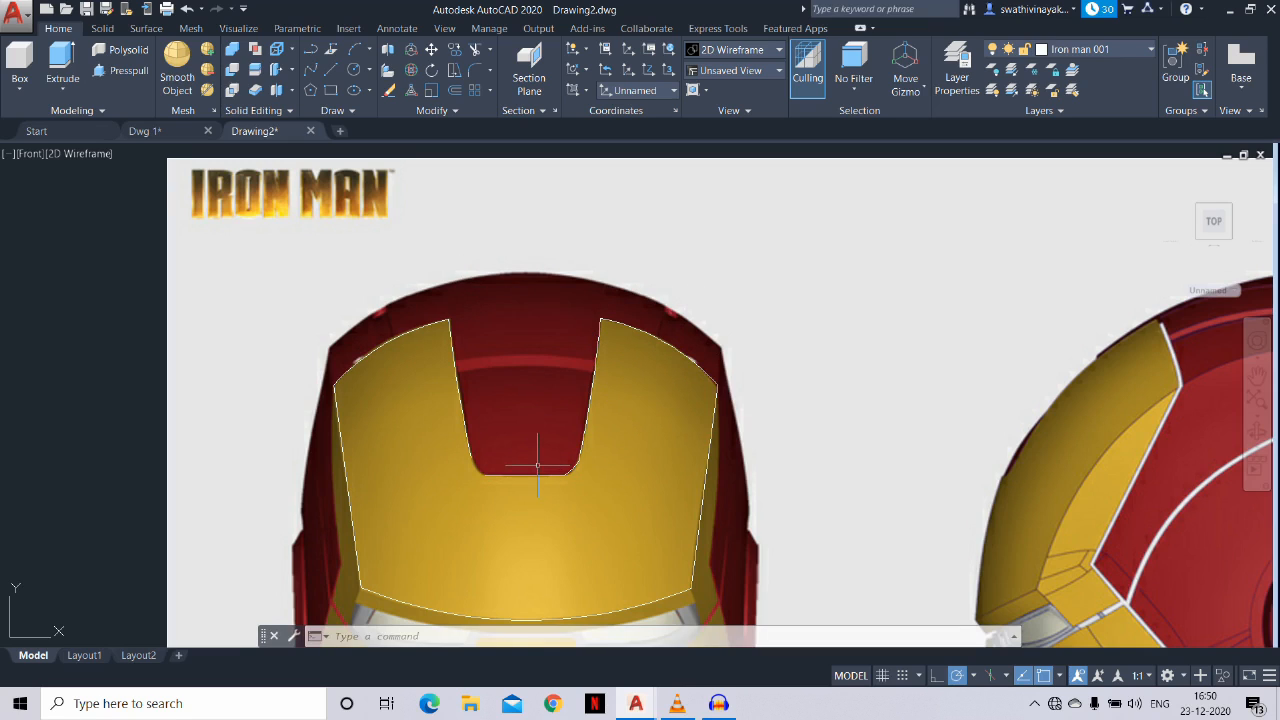
Fillet the red panel's bottom line and left edge arc with a radius of 1
type("f")
key("Return")
type("r")
key("Return")
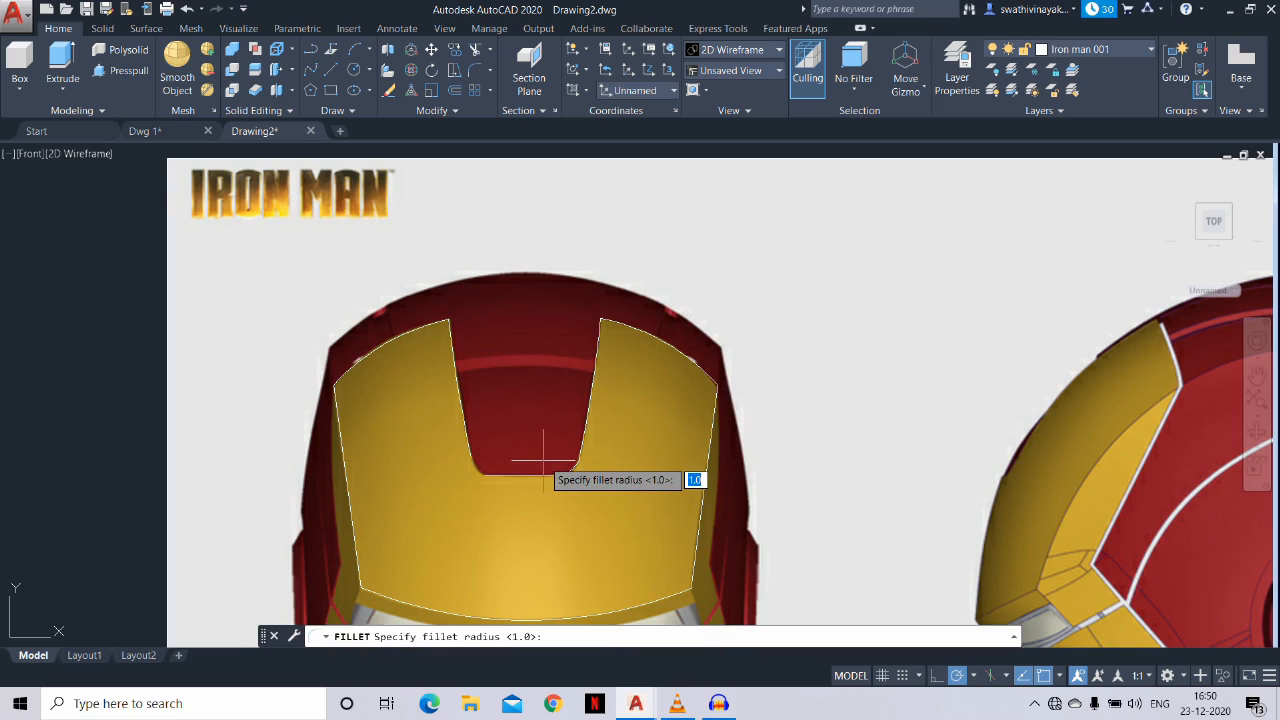
key("Return")
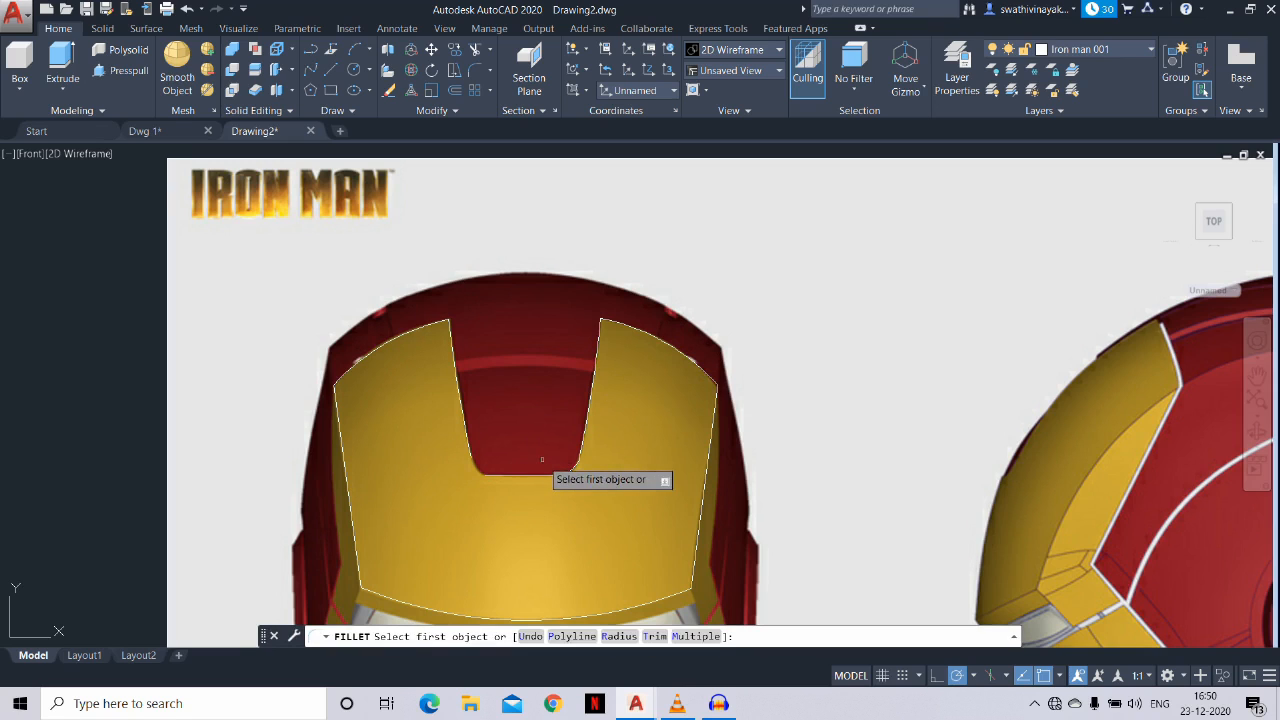
left_click(517, 474)
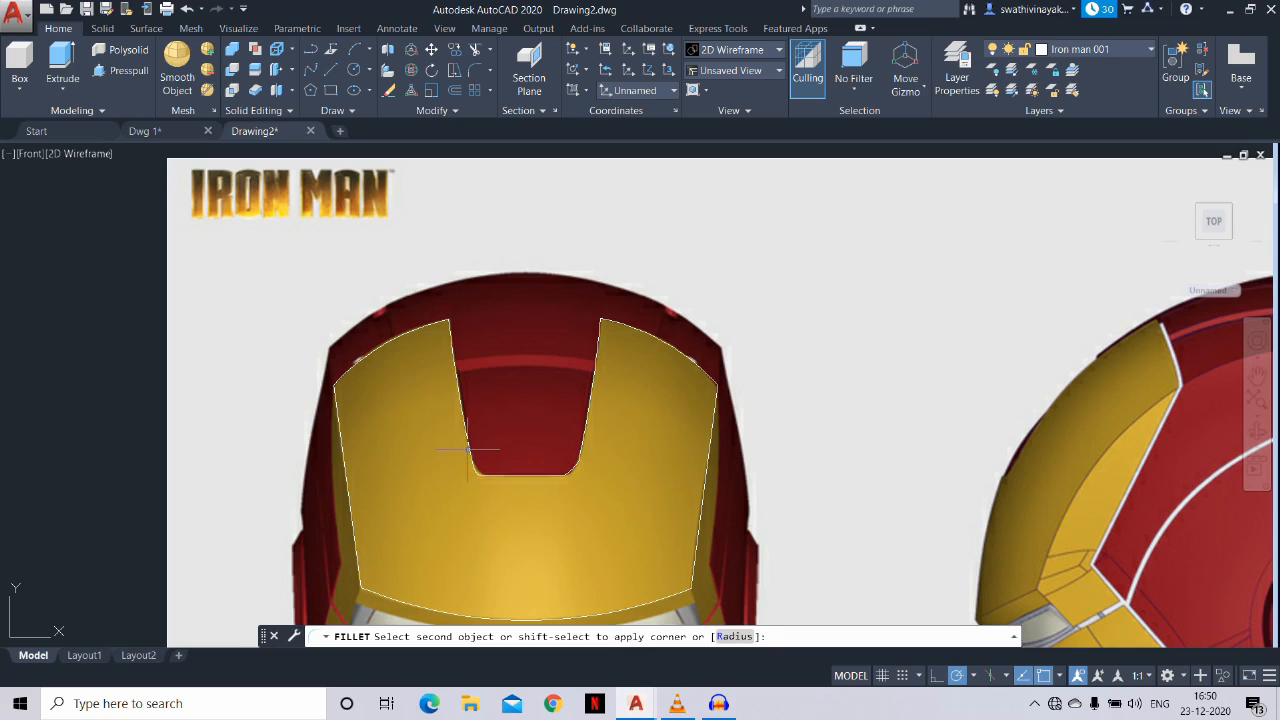
left_click(474, 472)
Delete the arcs forming the red panel's lower right corner
scroll(545, 478, "up", 4)
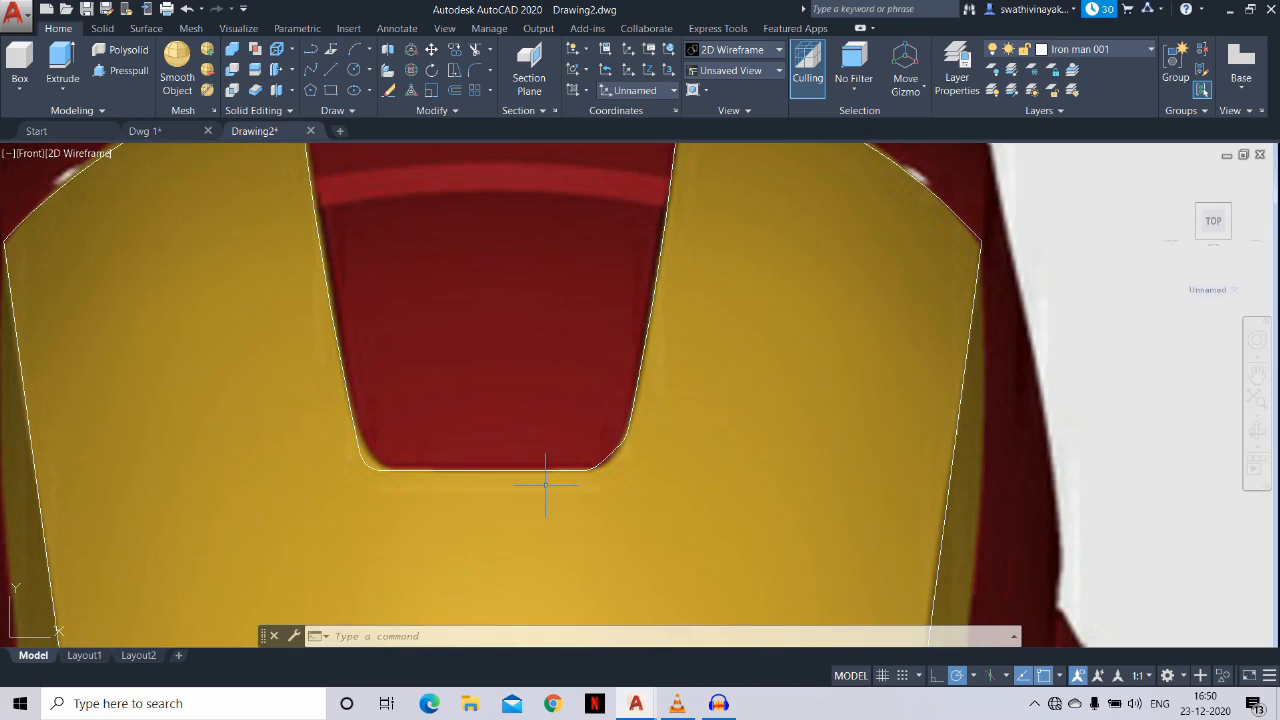
scroll(611, 472, "up", 2)
left_click(584, 466)
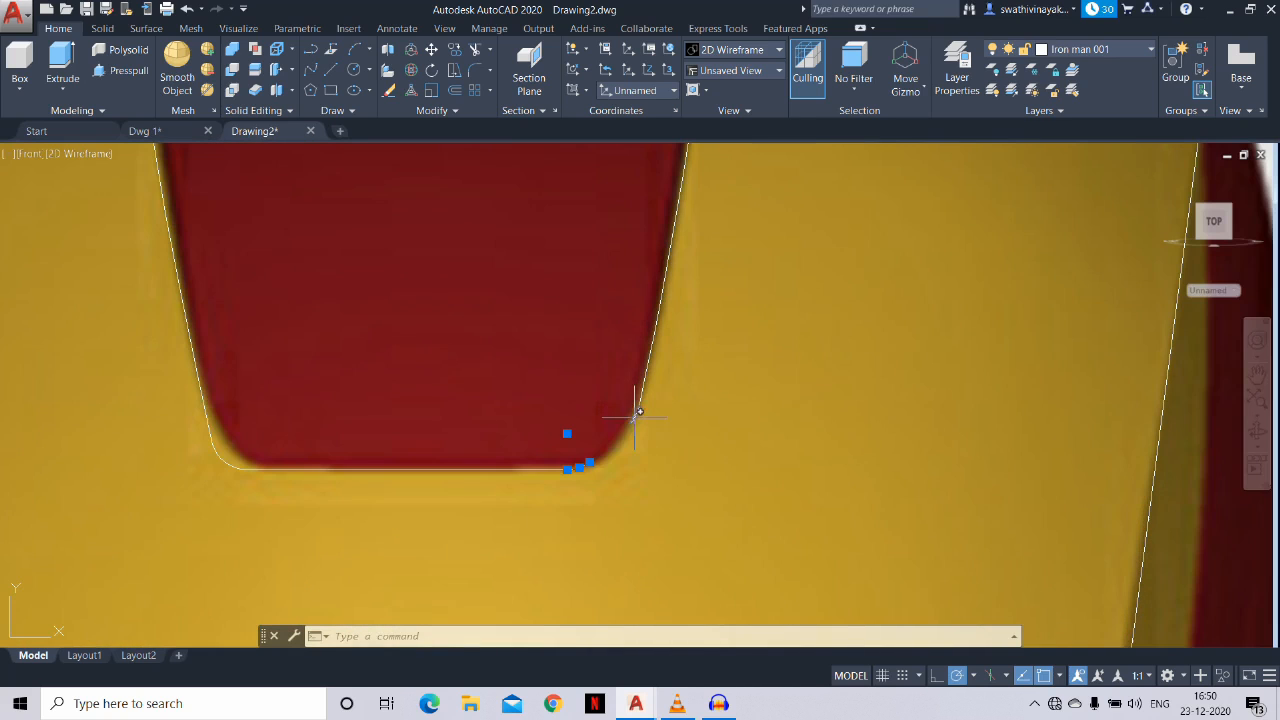
key("Delete")
Fillet the red panel's right side curve and bottom line with a radius of 1
key("Return")
type("r")
key("Return")
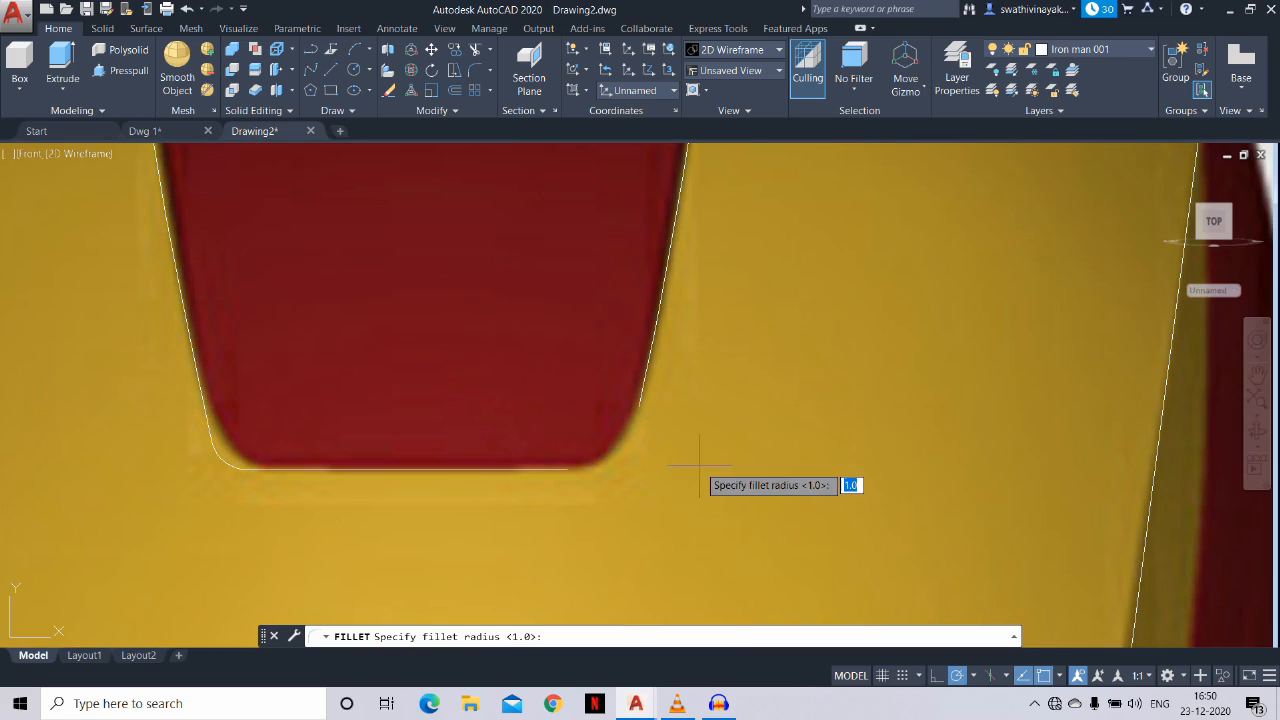
key("Return")
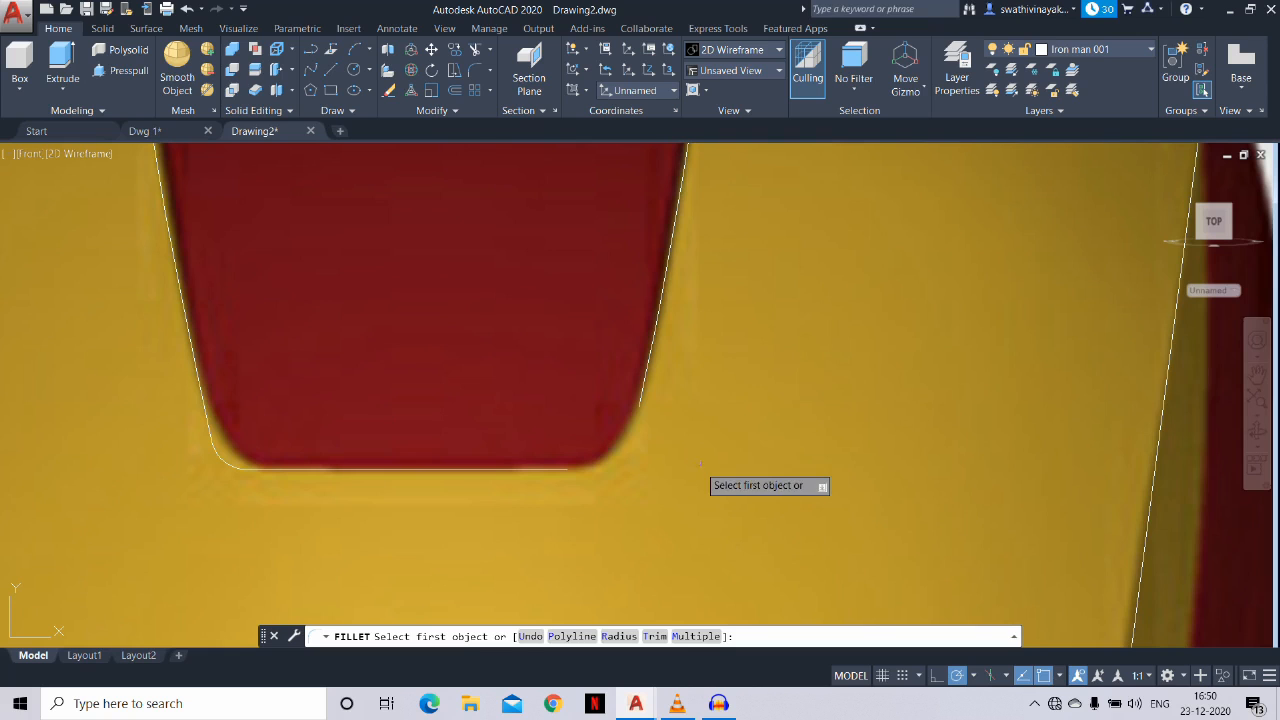
left_click(648, 392)
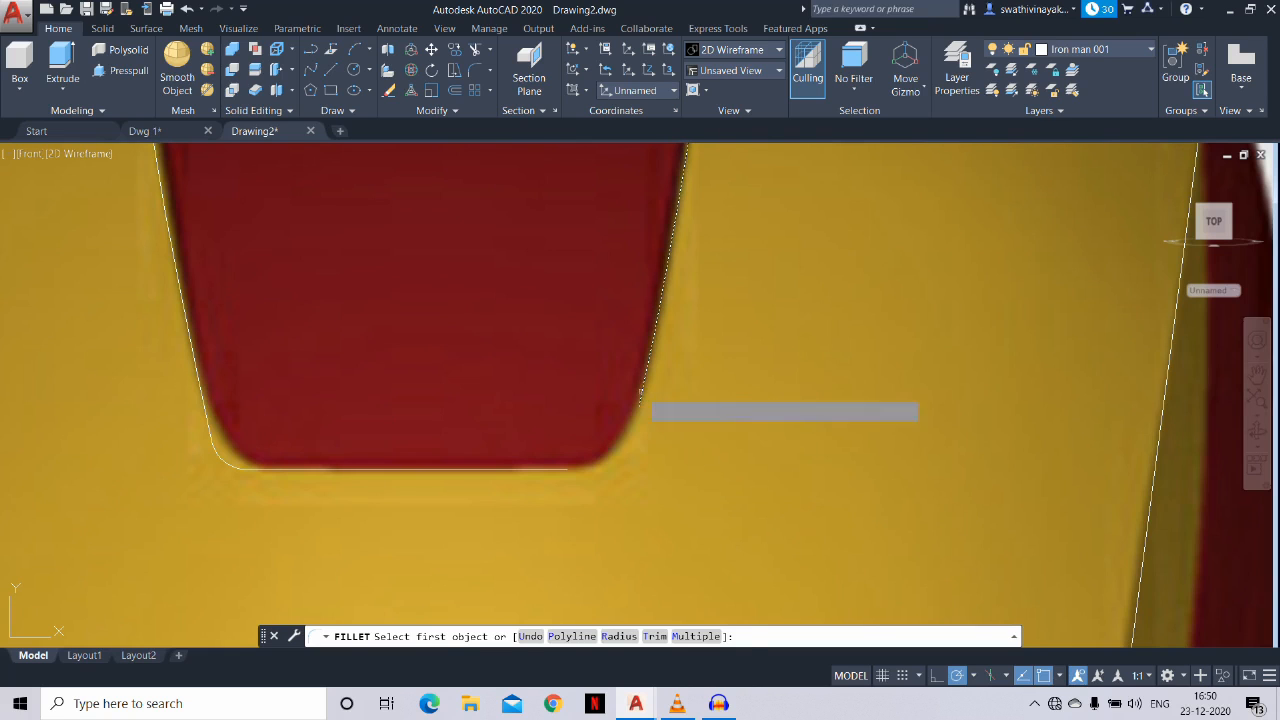
left_click(540, 468)
scroll(580, 450, "down", 6)
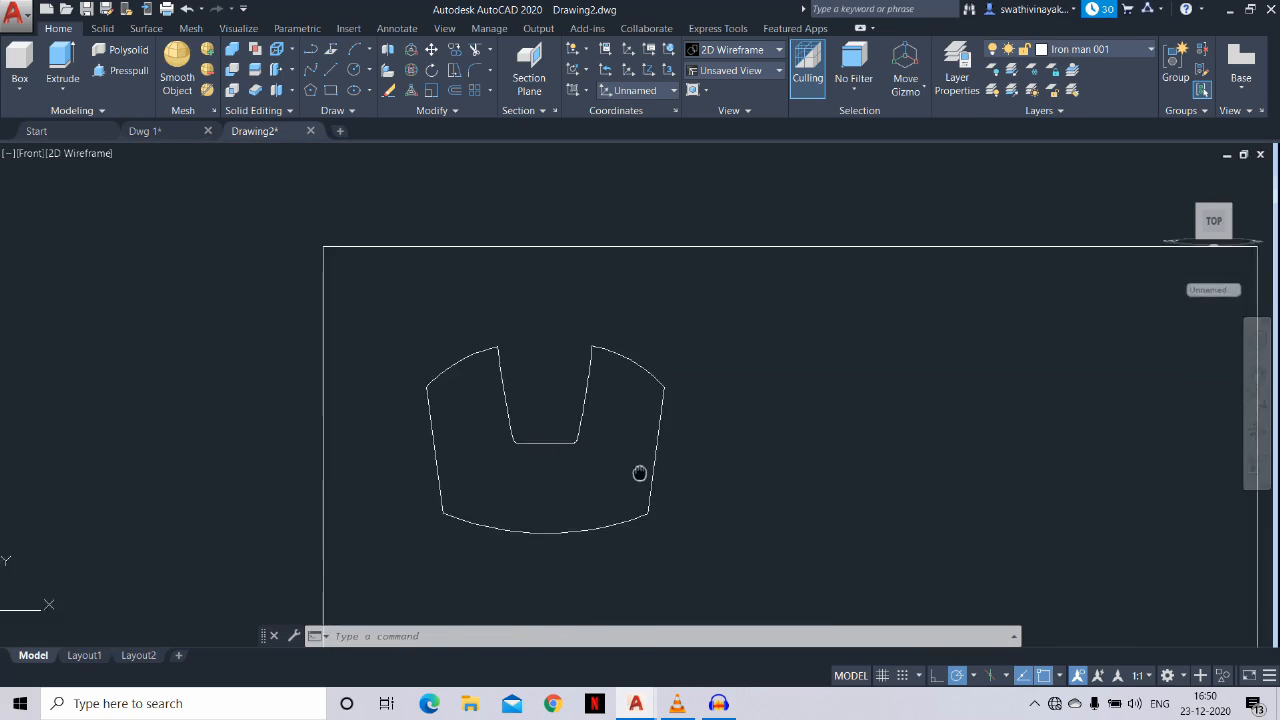
middle_click_drag(640, 473, 640, 472)
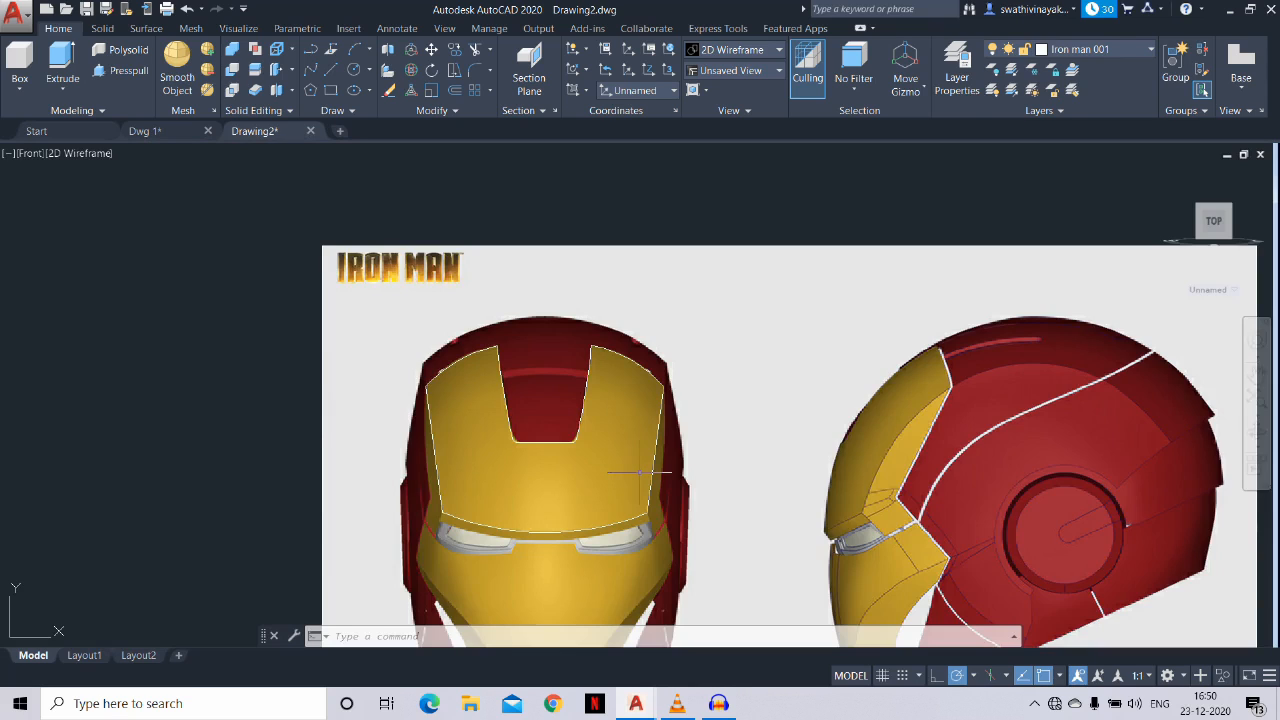
Draw a horizontal line from the endpoint at the red panel's lower right corner across to the side view of the helmet
key("Return")
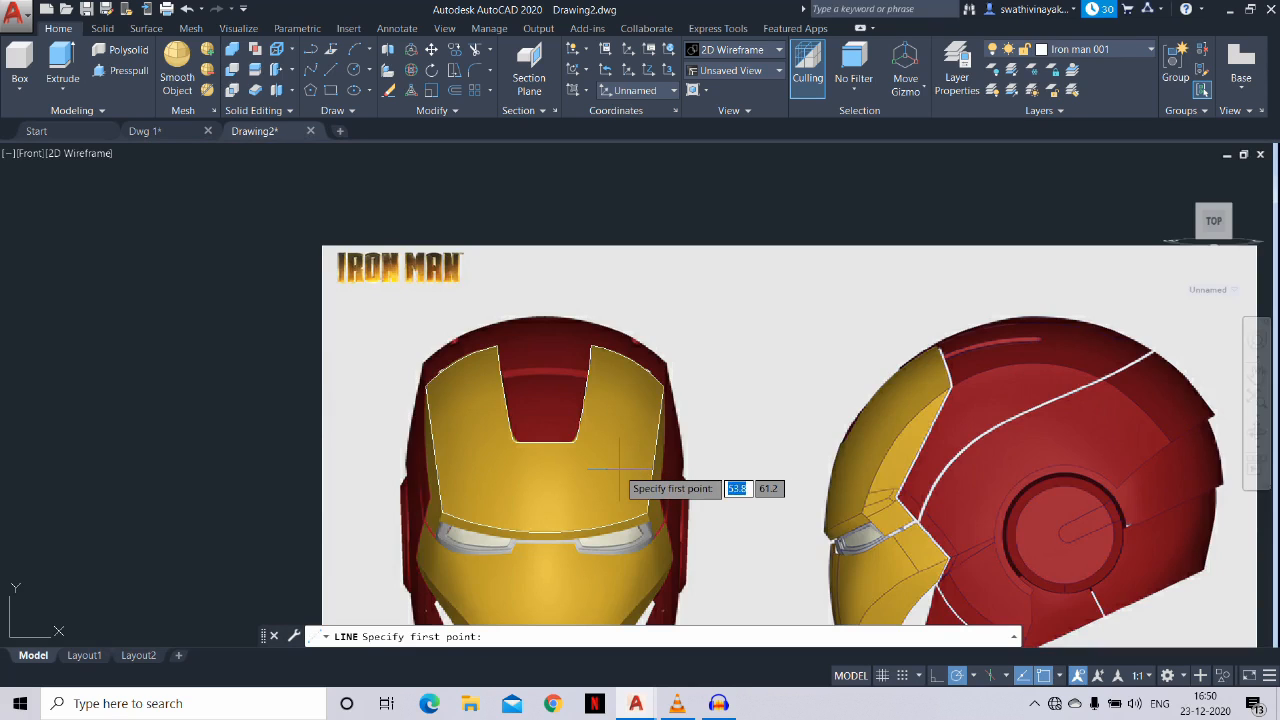
type("end")
key("Return")
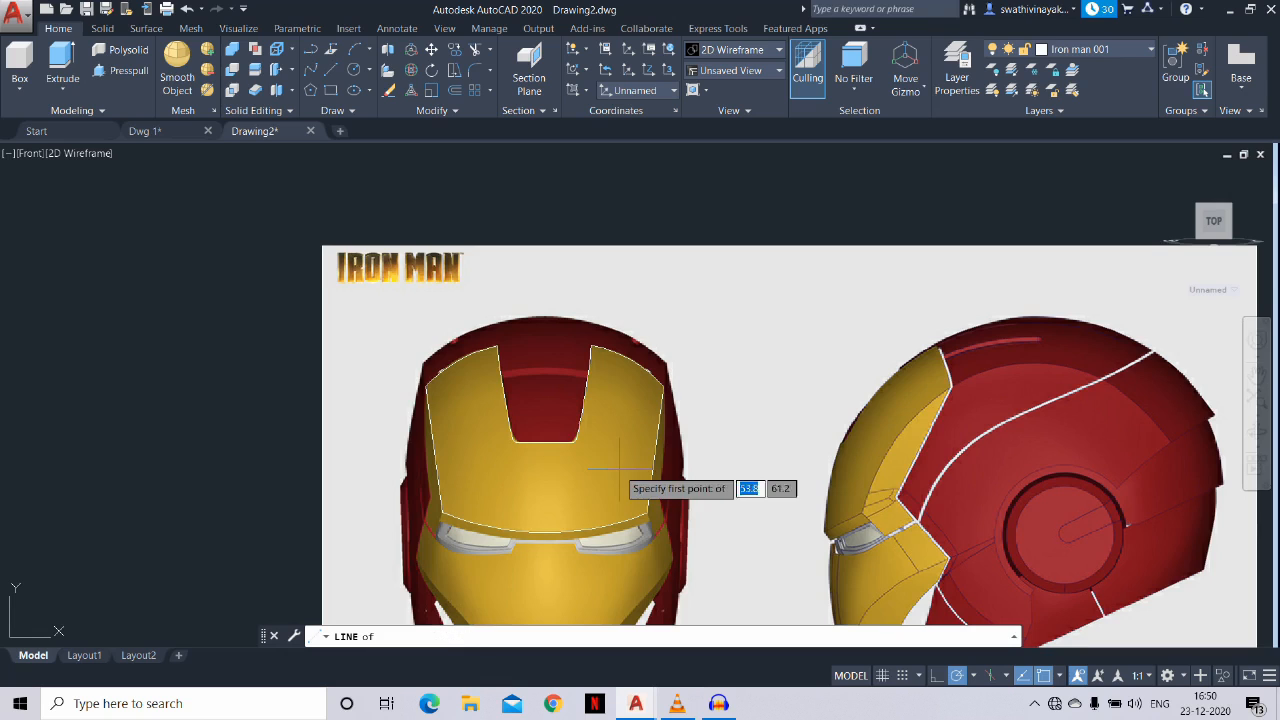
left_click(576, 437)
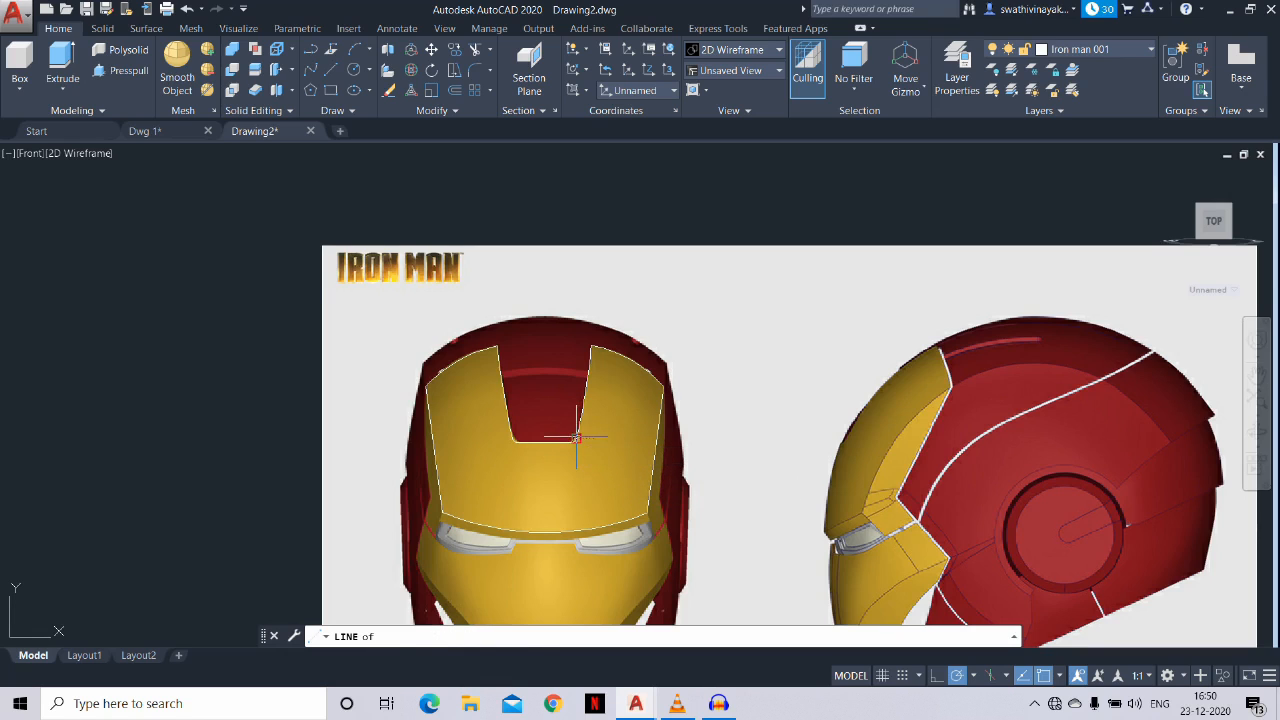
left_click(1043, 432)
key("Return")
Draw vertical lines from the red panel's lower right and lower left corners down past the forehead's bottom arc
key("Return")
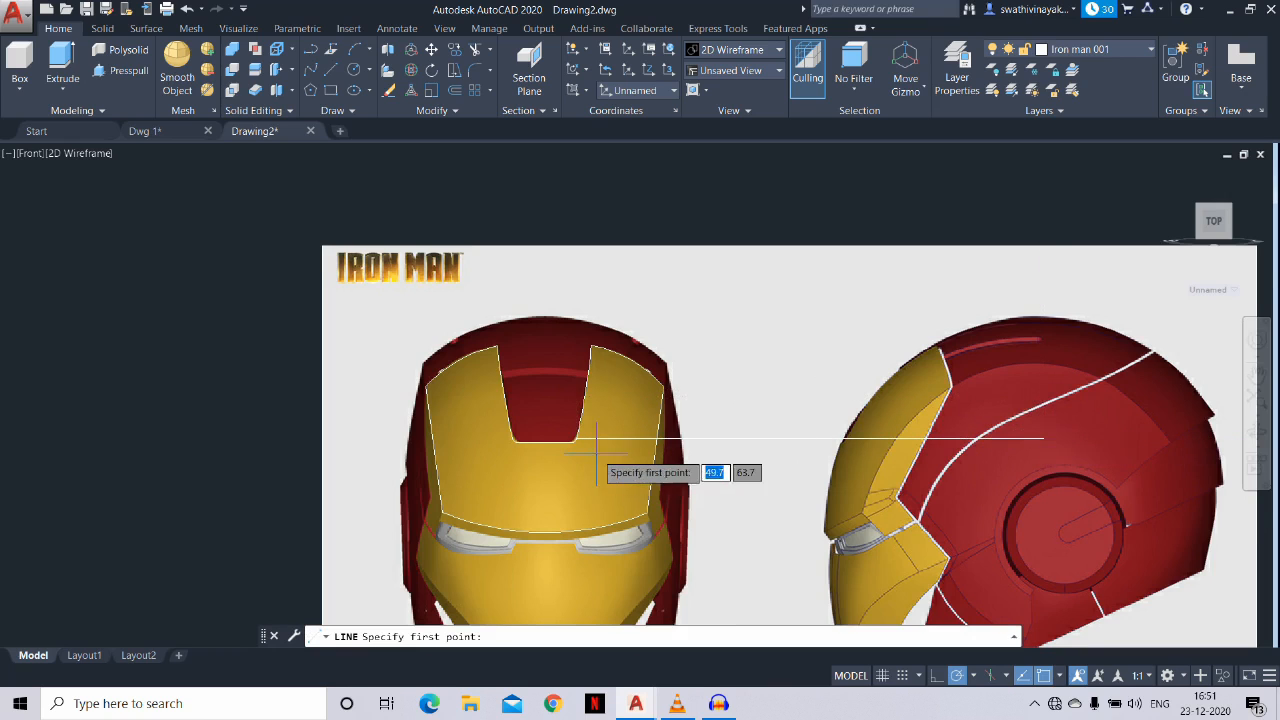
scroll(580, 440, "up", 4)
left_click(541, 416)
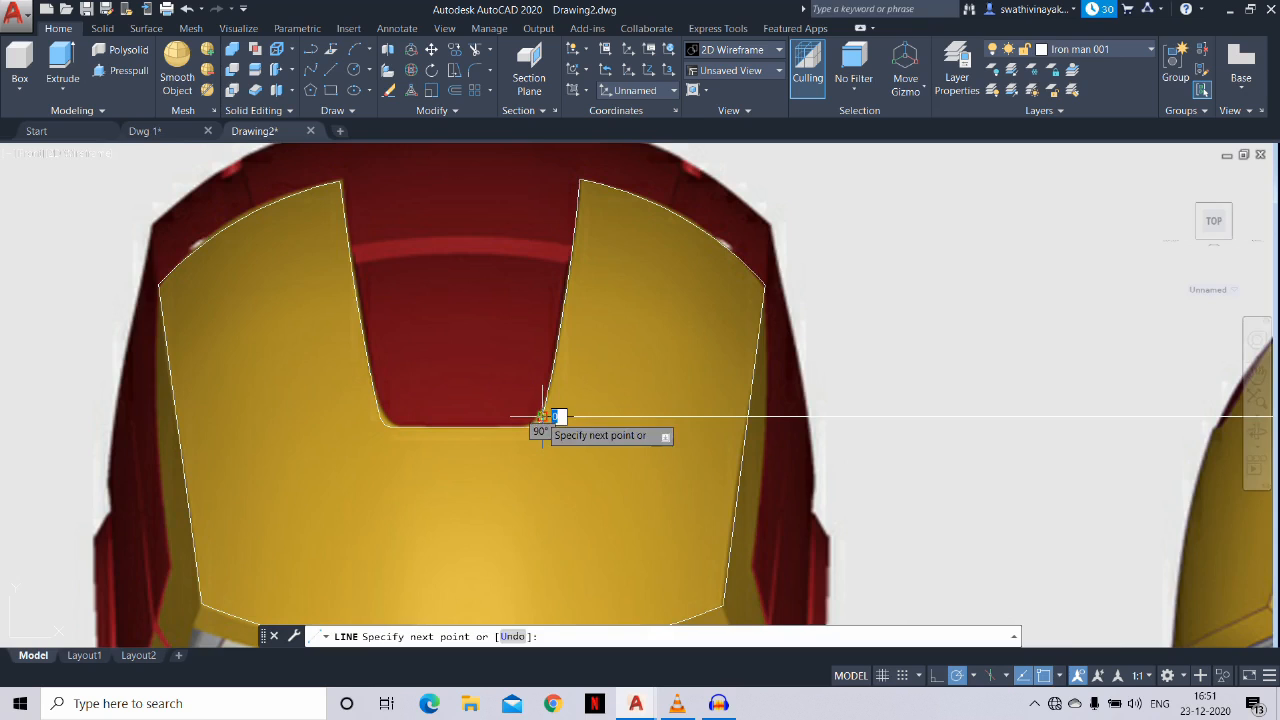
scroll(541, 416, "down", 2)
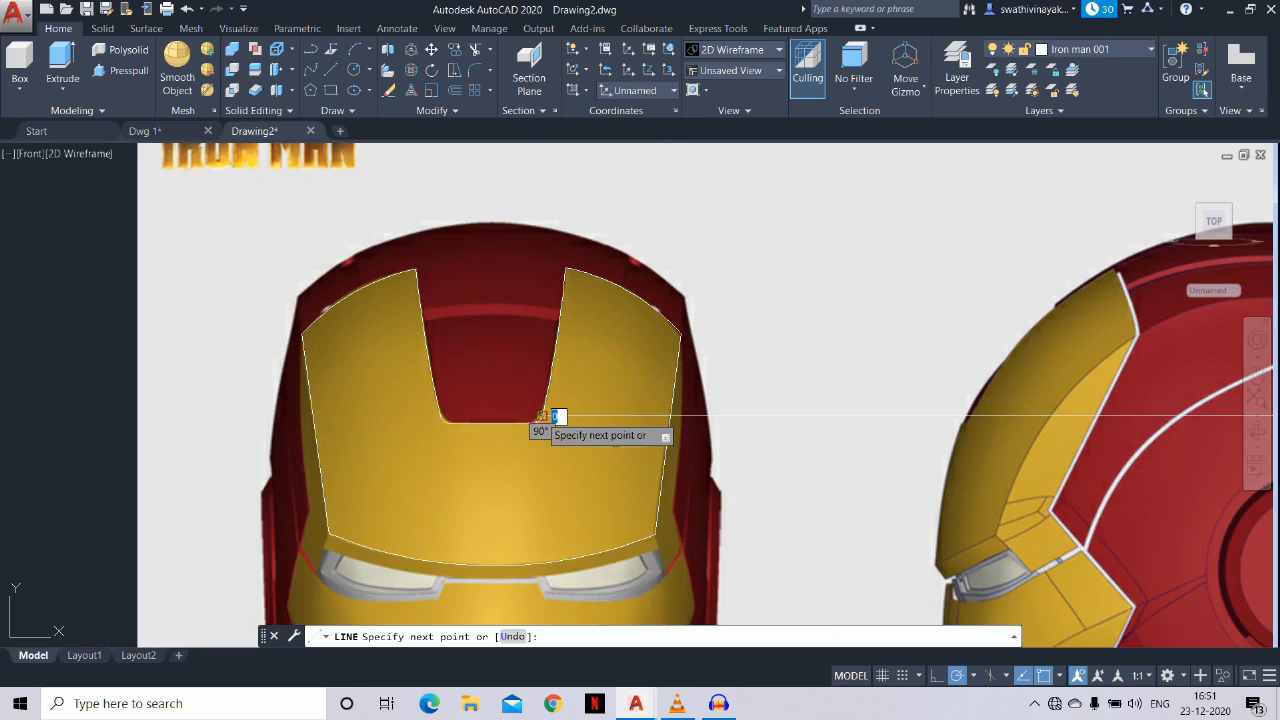
left_click(541, 596)
key("Return")
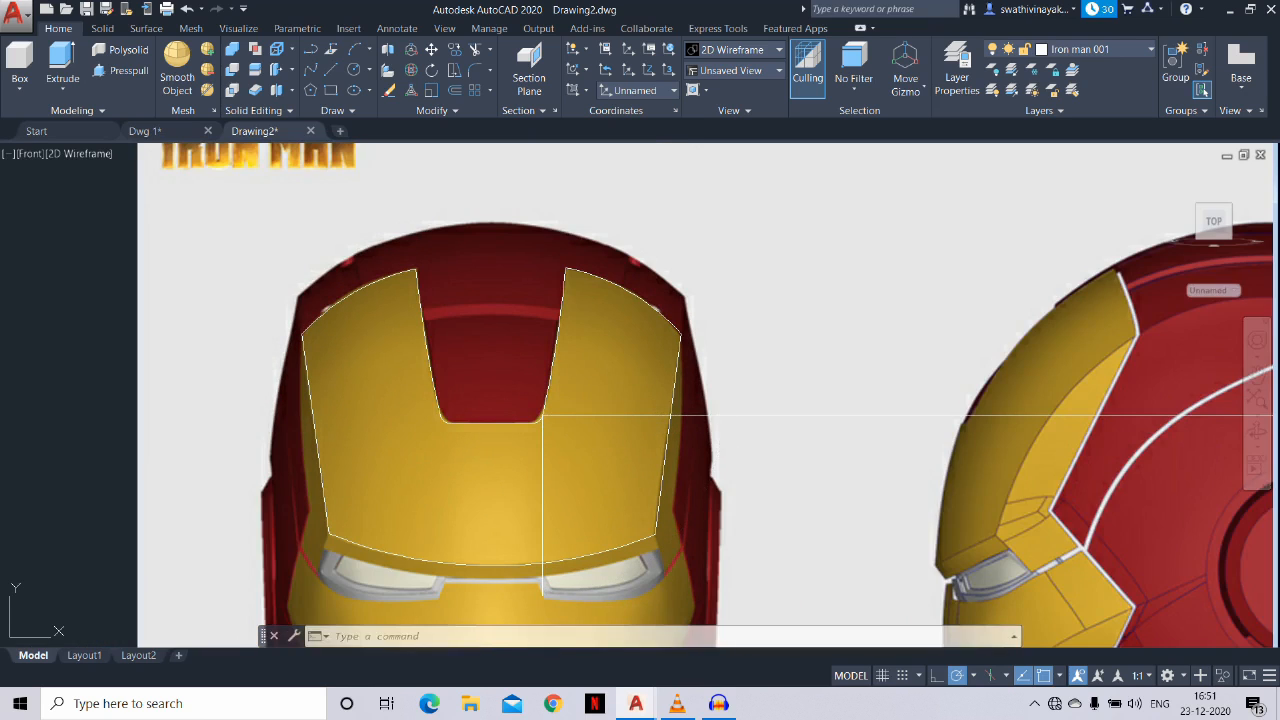
key("Return")
left_click(444, 416)
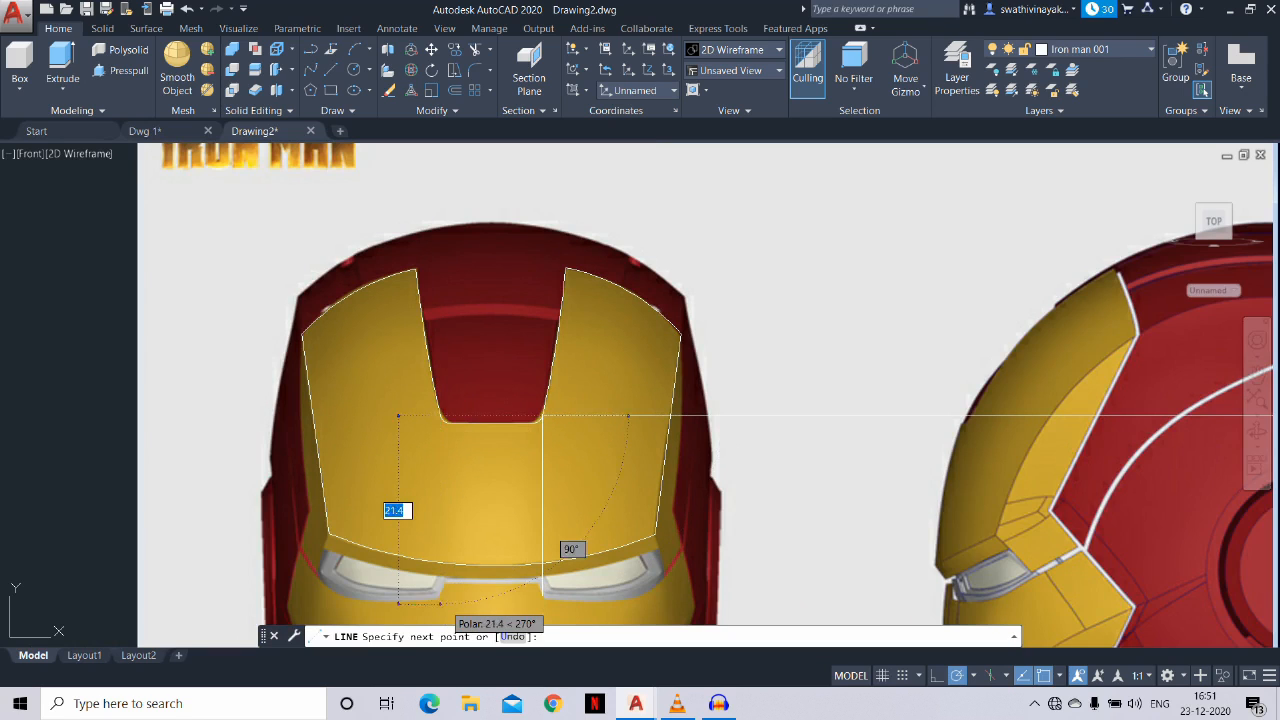
left_click(441, 595)
key("Return")
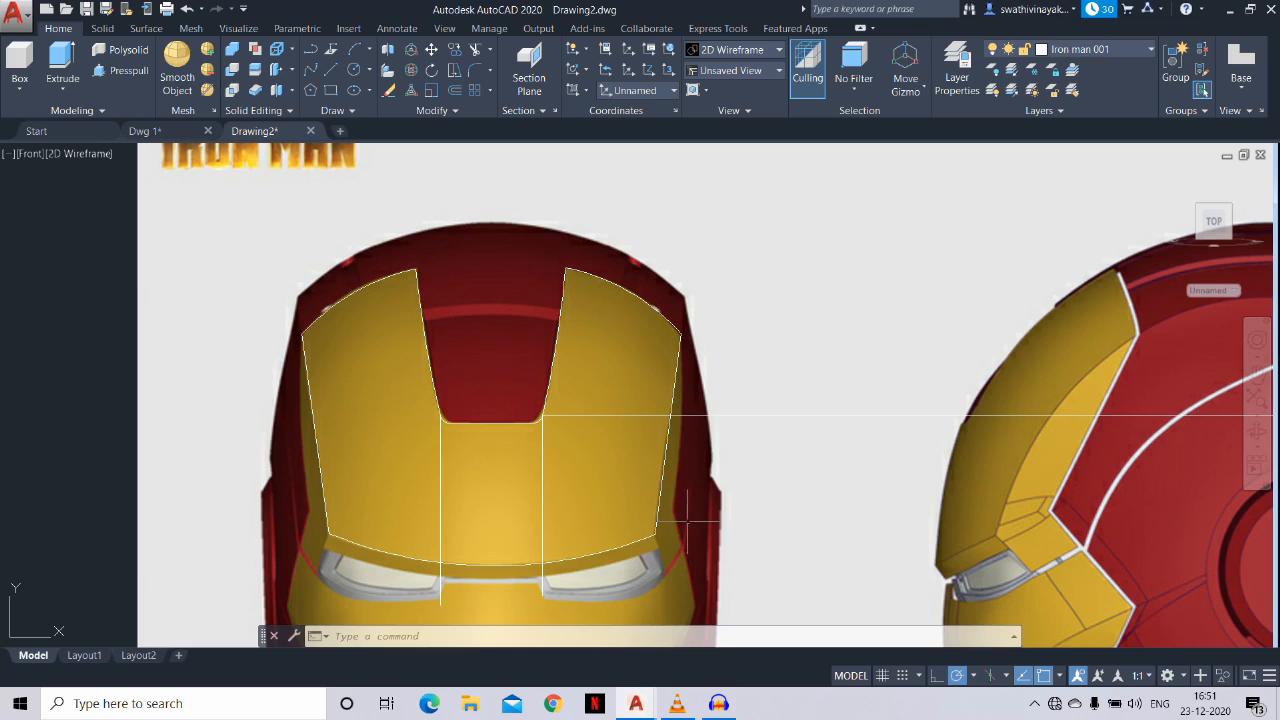
Trim the ends of both vertical lines that extend below the forehead's bottom arc
type("te cor")
key("Return")
key("Return")
left_click(591, 601)
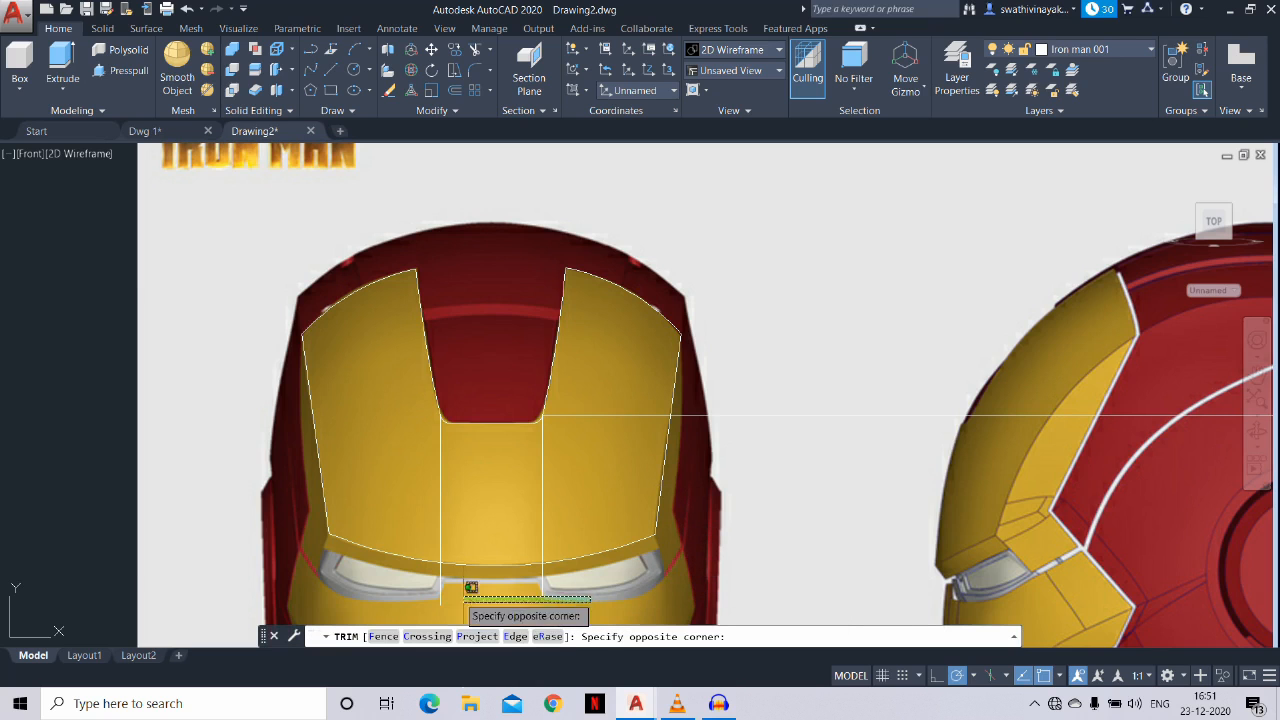
left_click(403, 595)
middle_click_drag(972, 460, 803, 468)
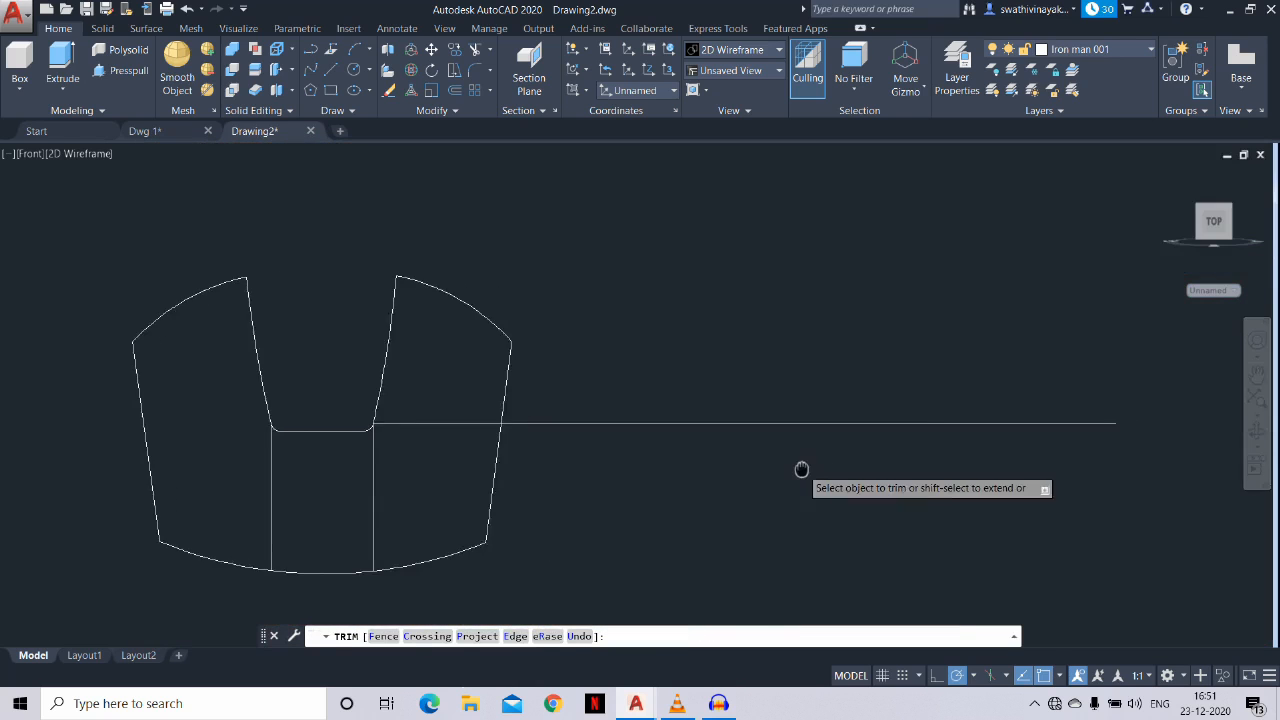
key("Escape")
Draw a three-point arc along the gold forehead's outer front profile in the side view, extending past its top edge
type("a")
key("Return")
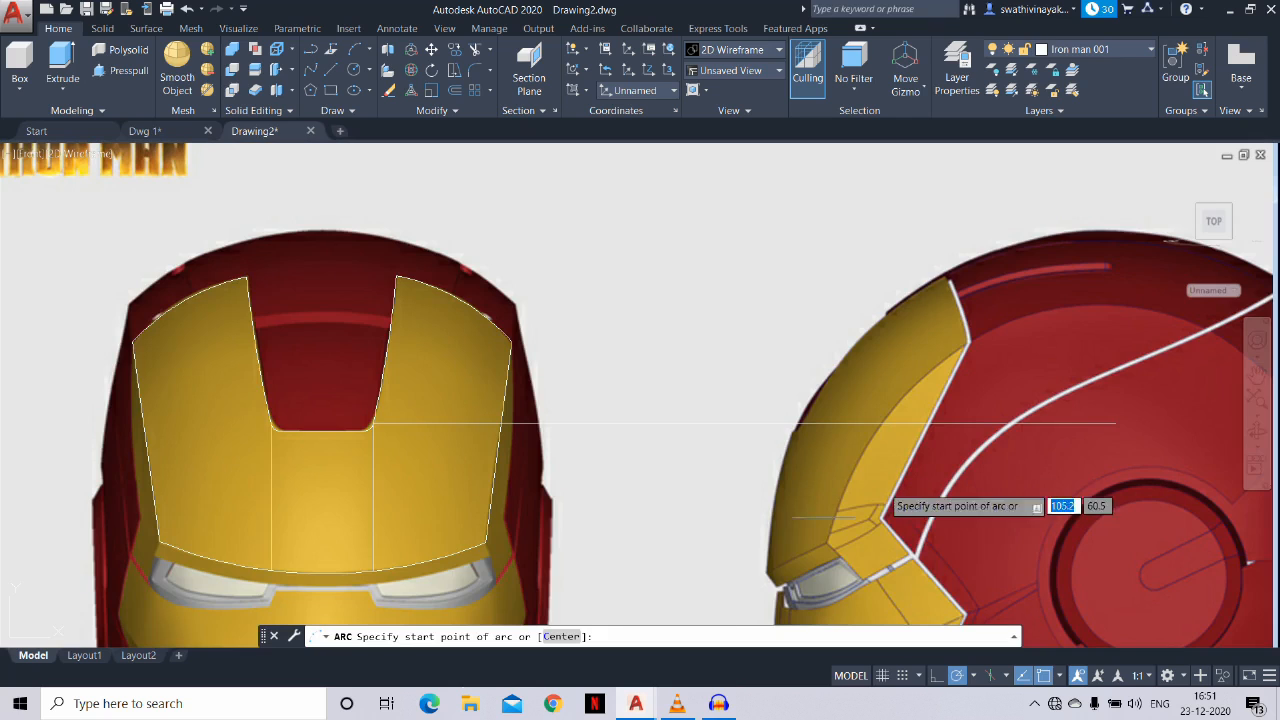
left_click(767, 572)
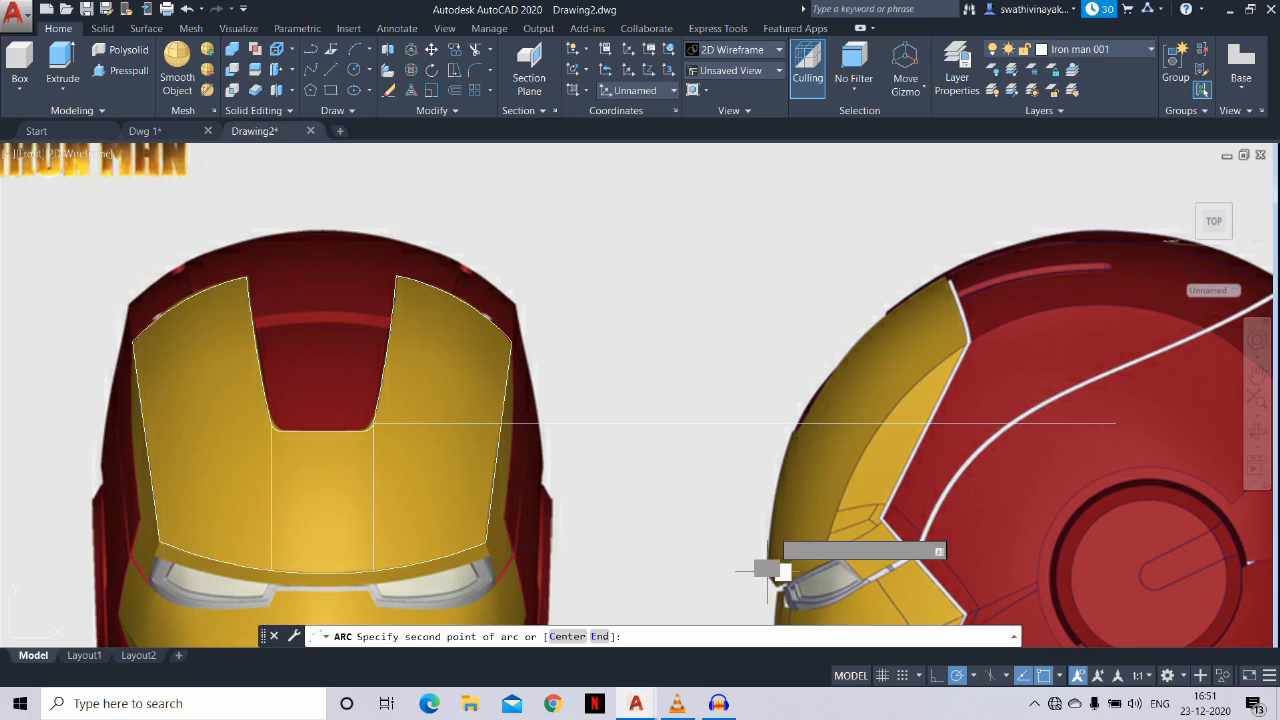
left_click(944, 272)
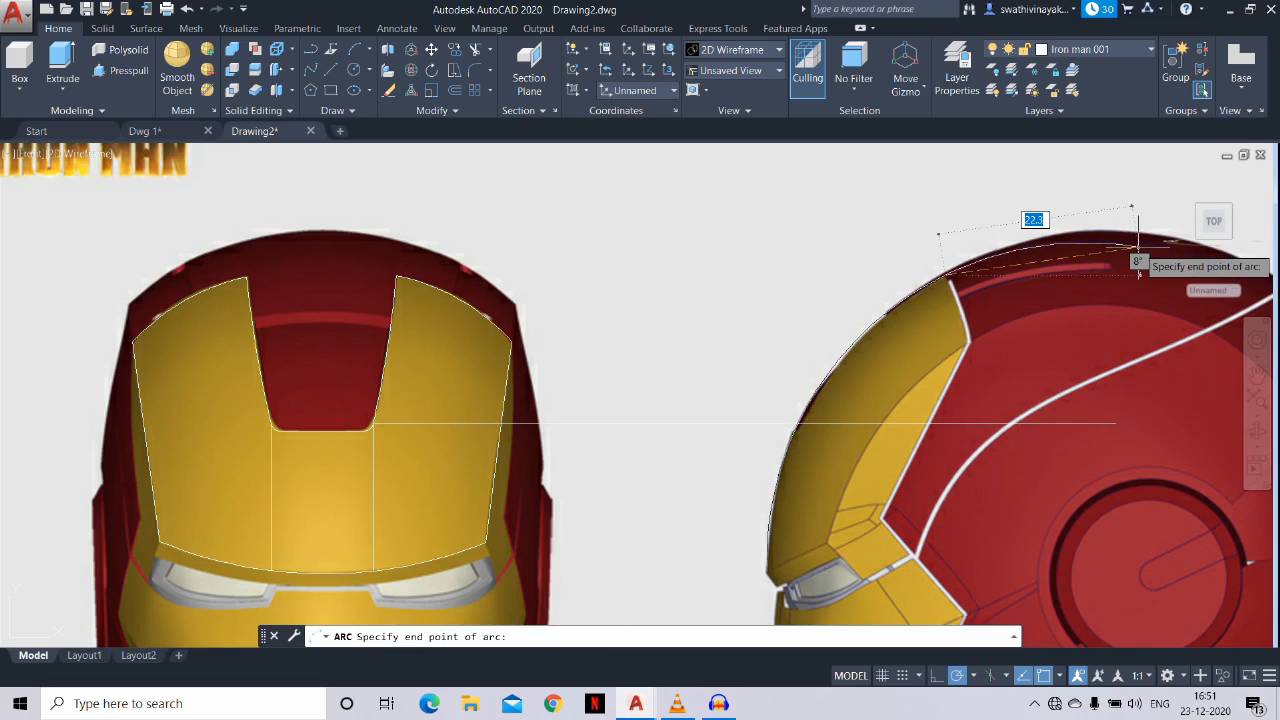
left_click(1138, 246)
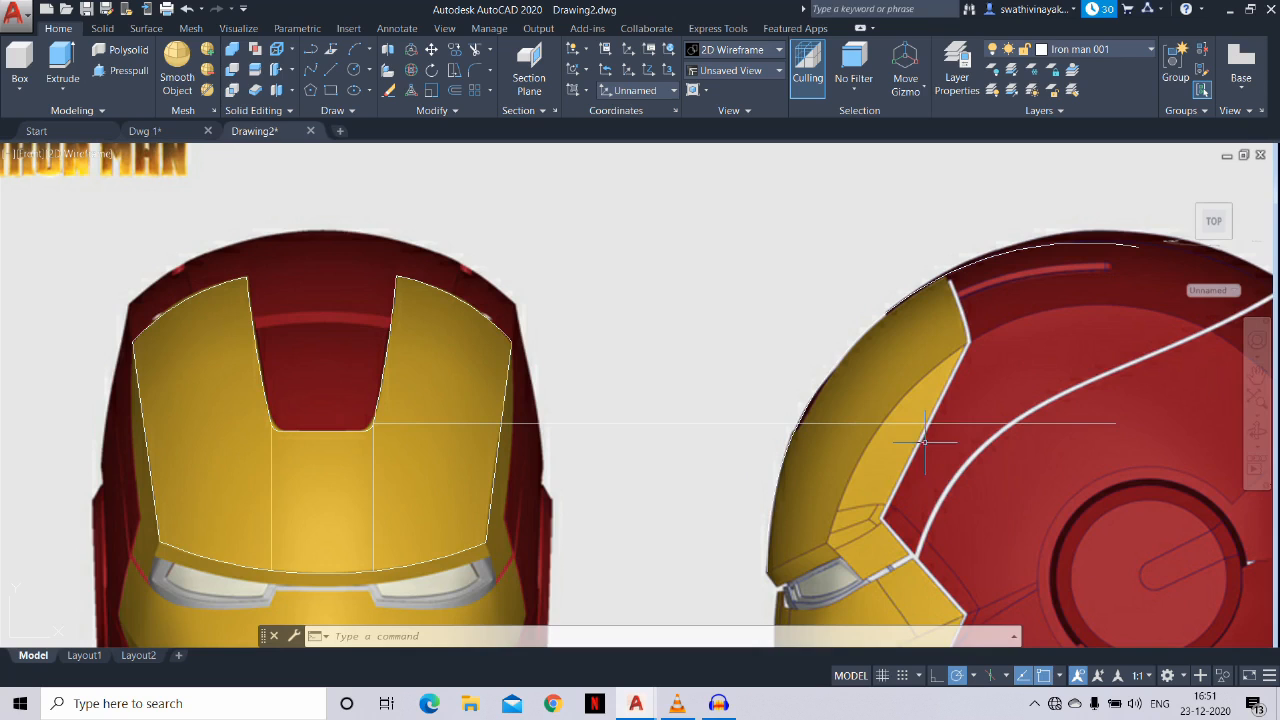
Draw a three-point arc along the gold forehead's inner crease in the side view, from above the eye past the panel's rear corner
key("Return")
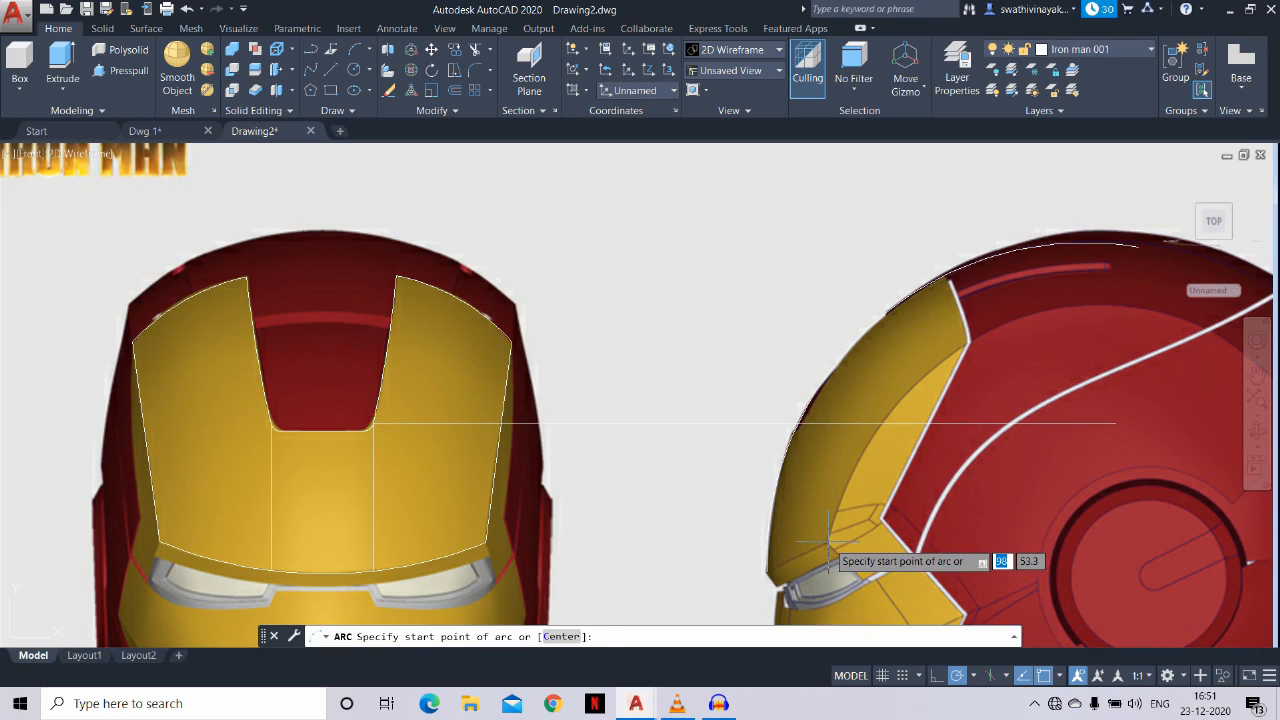
left_click(829, 541)
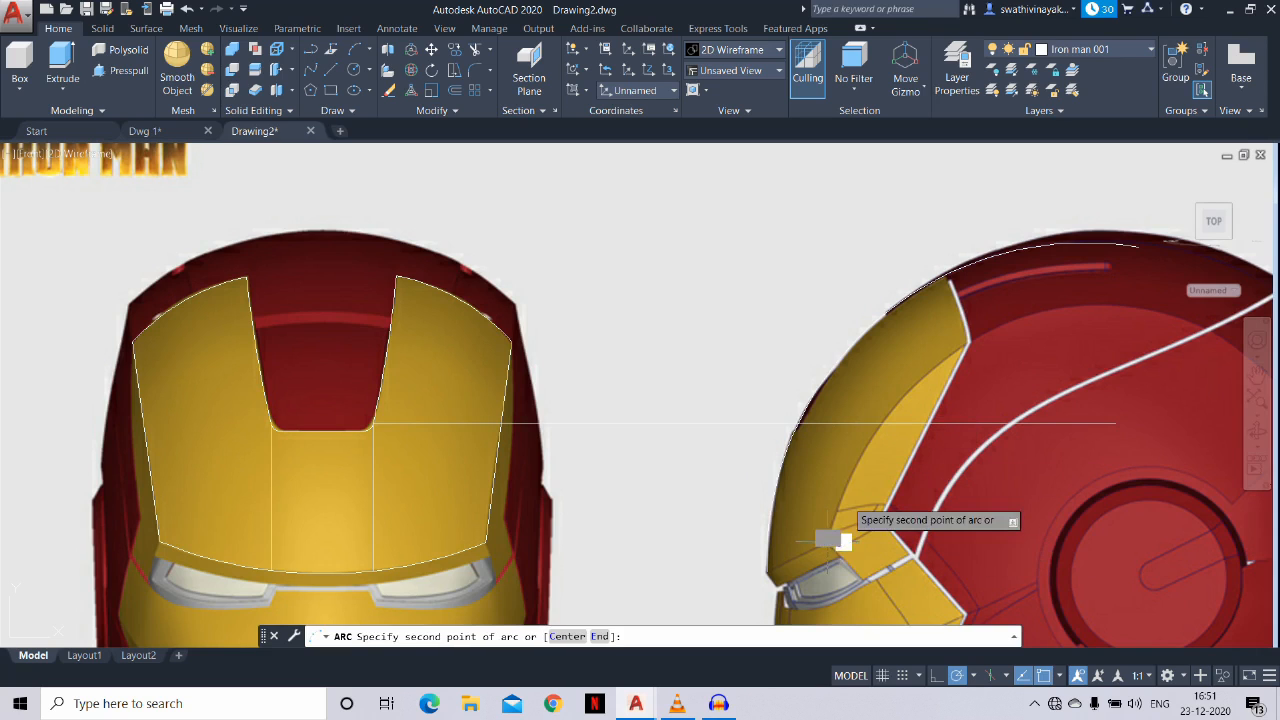
left_click(968, 341)
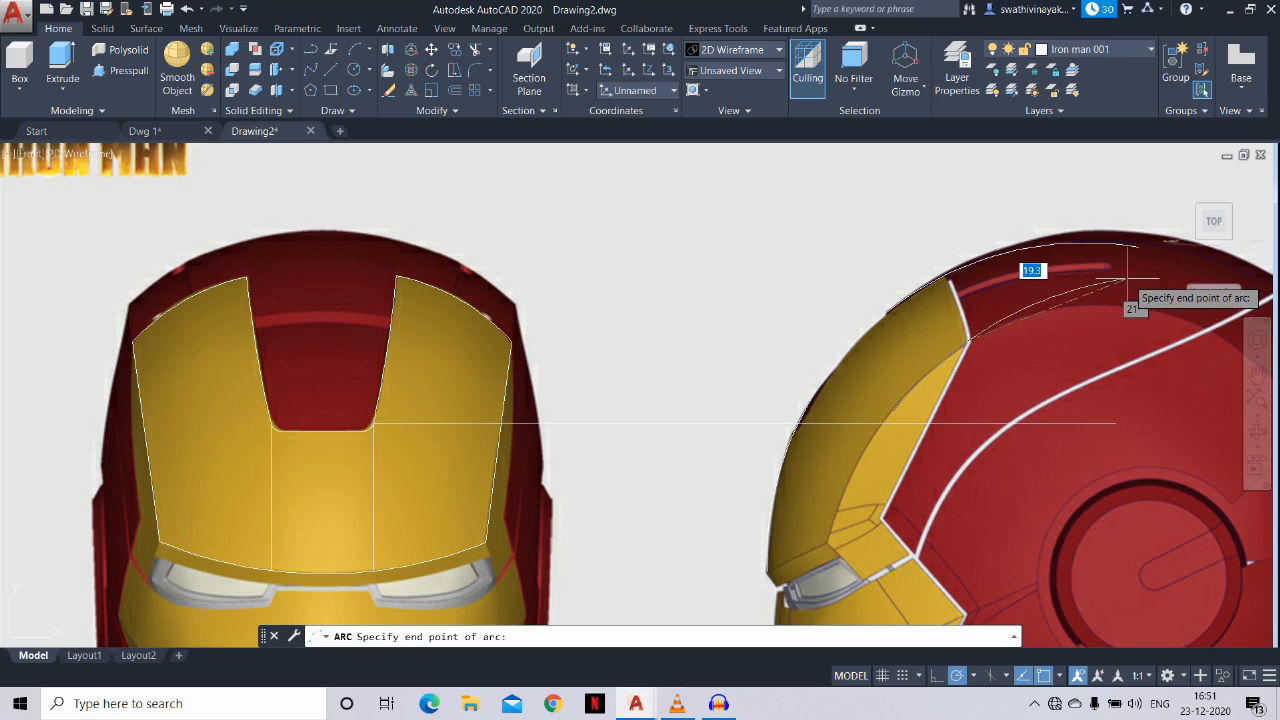
left_click(1128, 280)
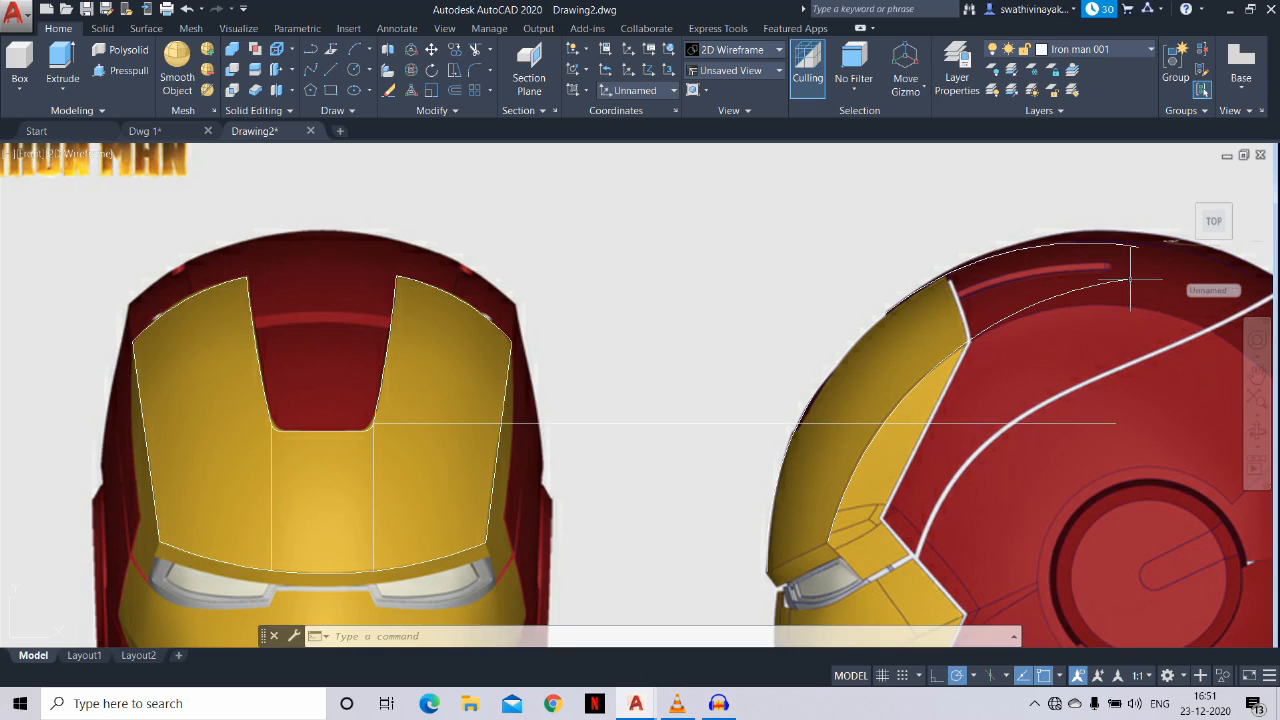
Draw a line about 18.2 long along the gold forehead's top edge in the side view, crossing both profile arcs
type("l")
key("Return")
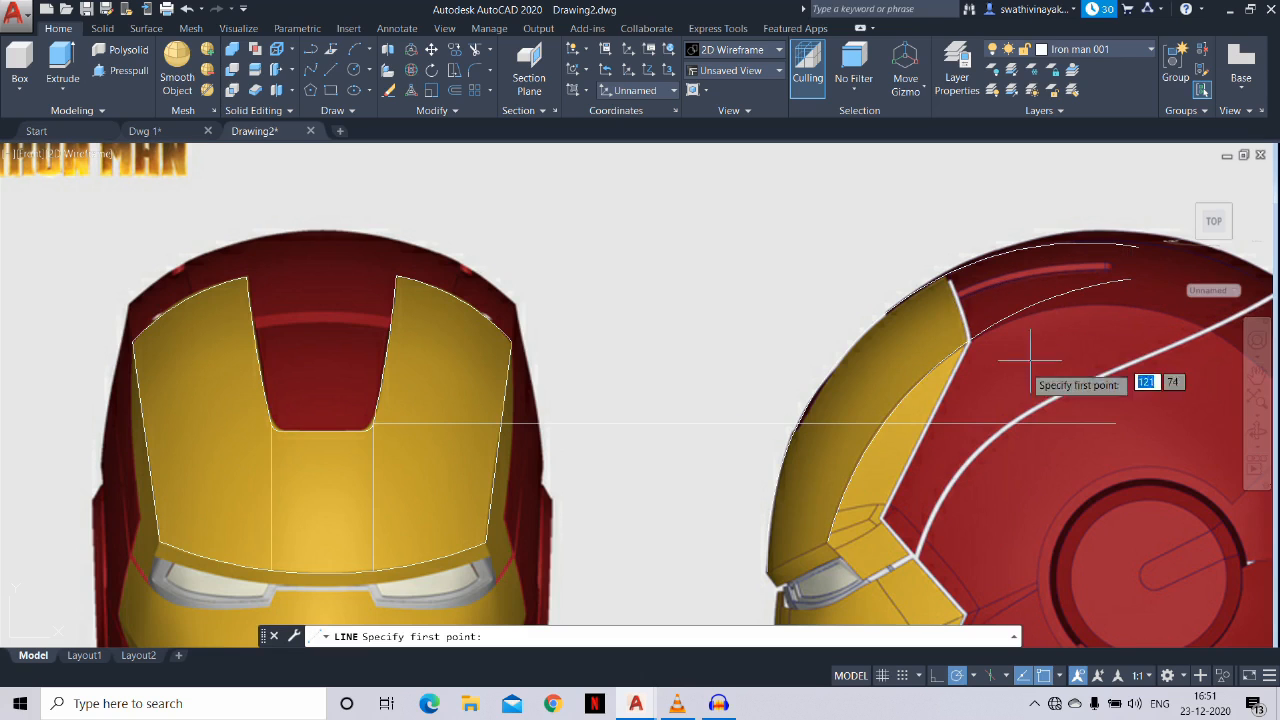
left_click(985, 390)
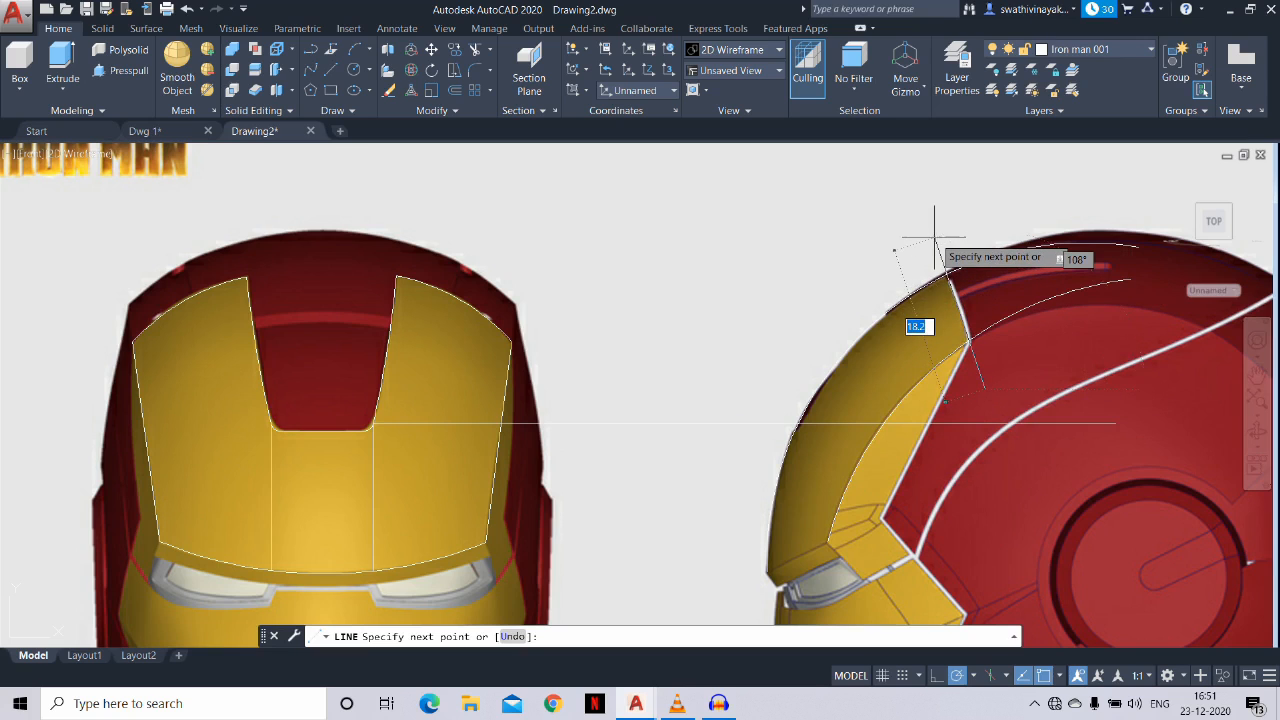
left_click(932, 238)
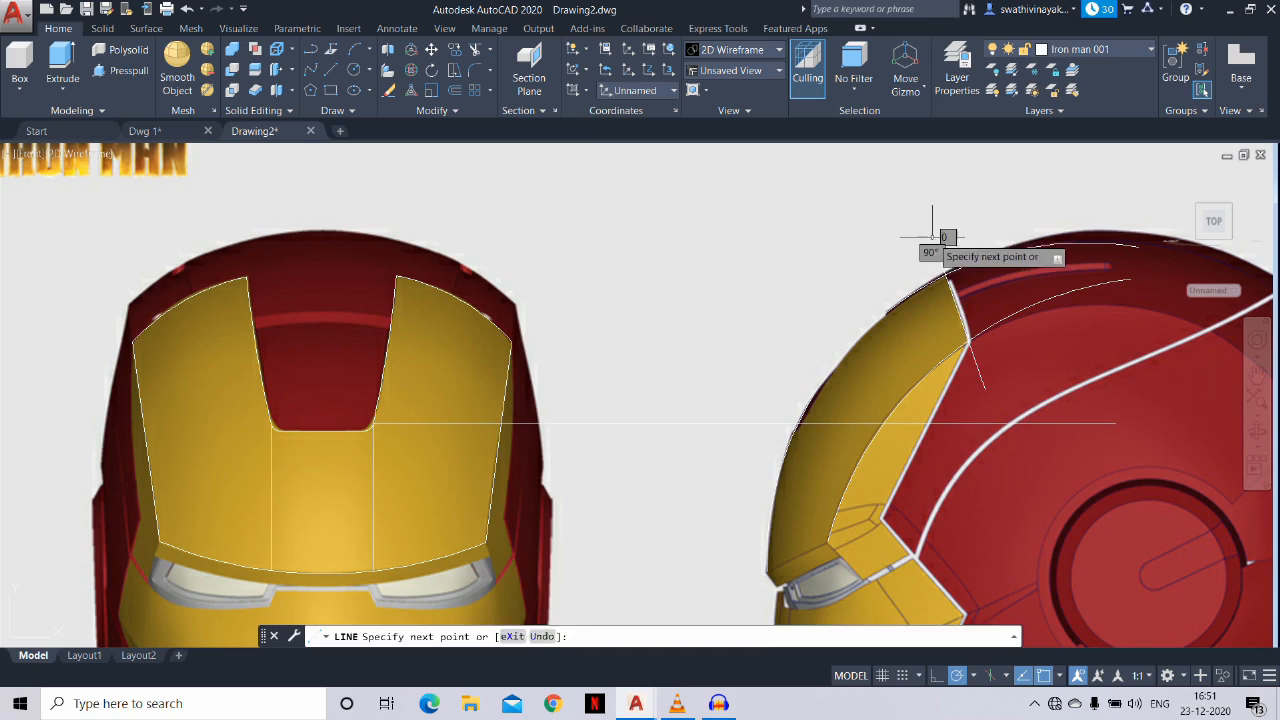
key("Return")
Trim both side-view arcs beyond the top edge line, and trim the line's ends outside the arcs
type("tr")
key("Return")
key("Return")
left_click(989, 269)
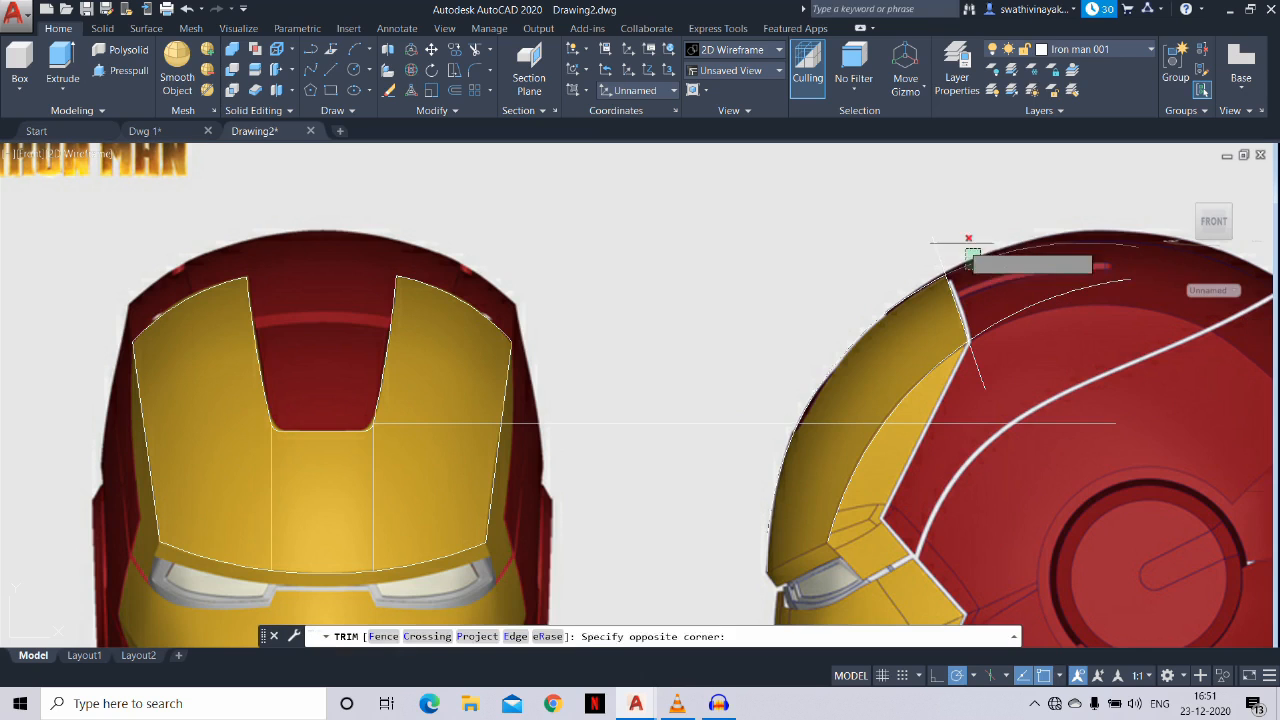
left_click(972, 244)
left_click(960, 244)
left_click(923, 245)
left_click(1038, 312)
left_click(1009, 271)
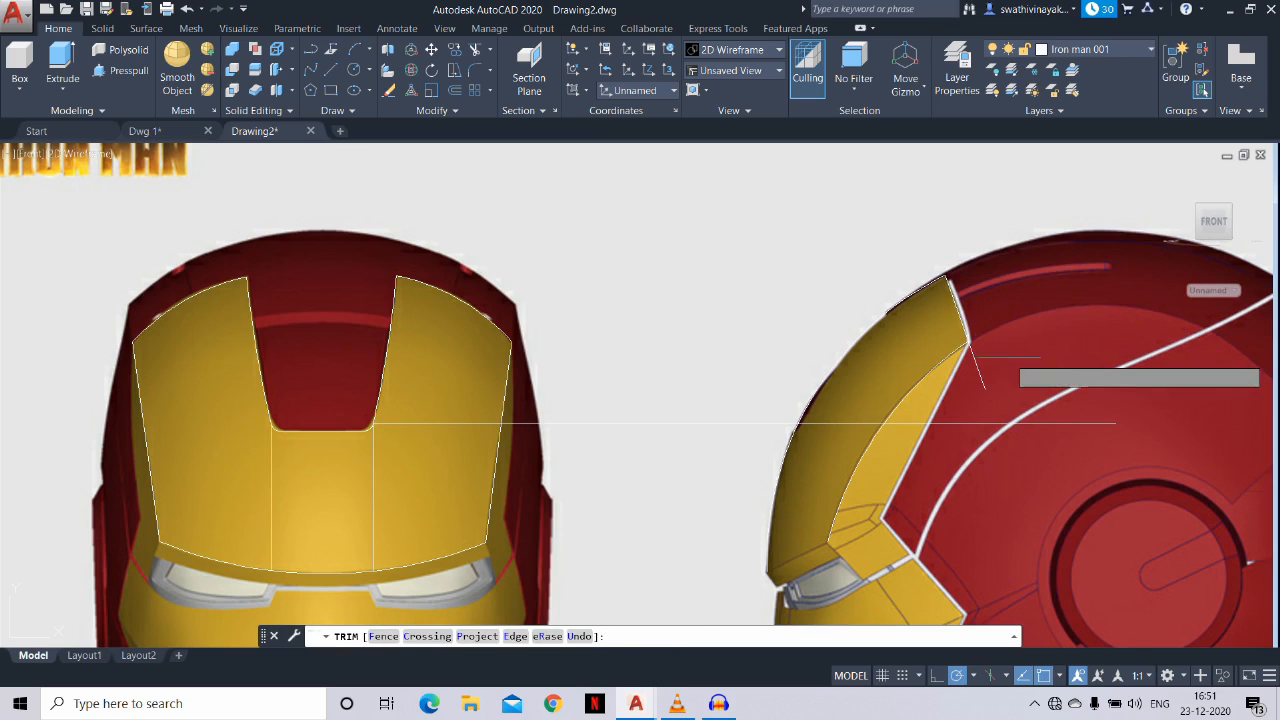
left_click(1006, 356)
left_click(974, 381)
key("Return")
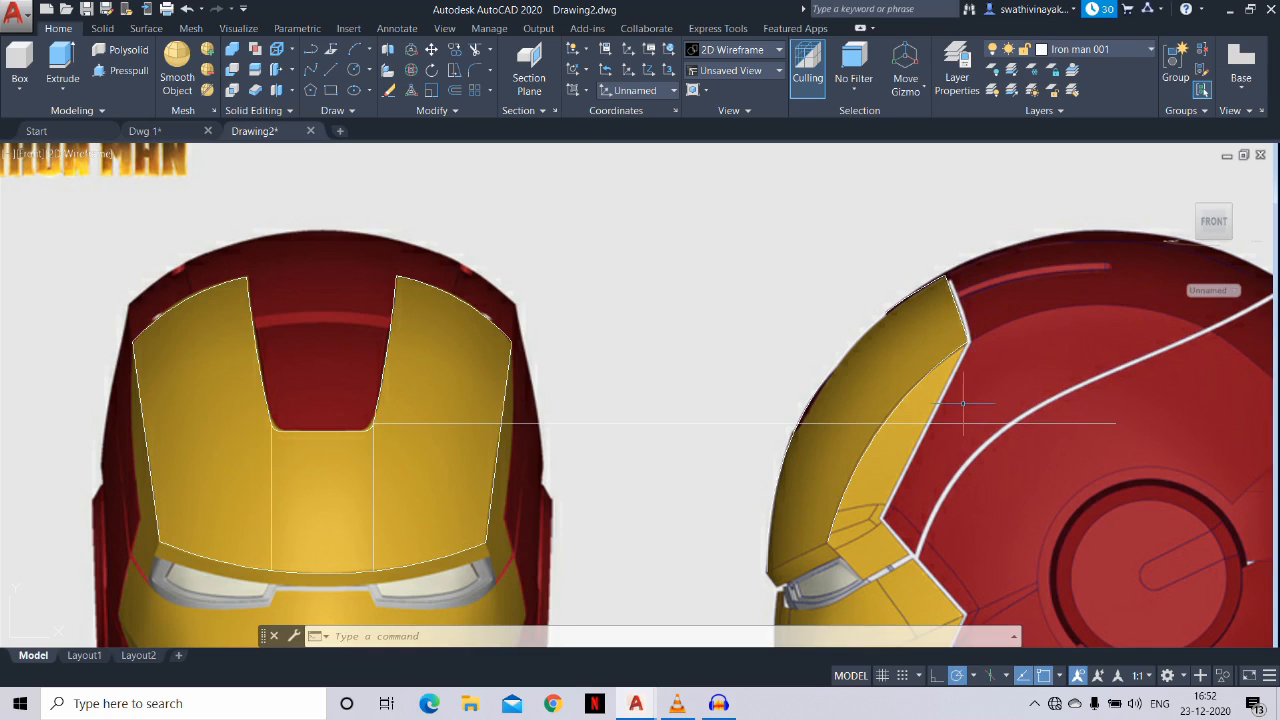
scroll(680, 485, "down", 4)
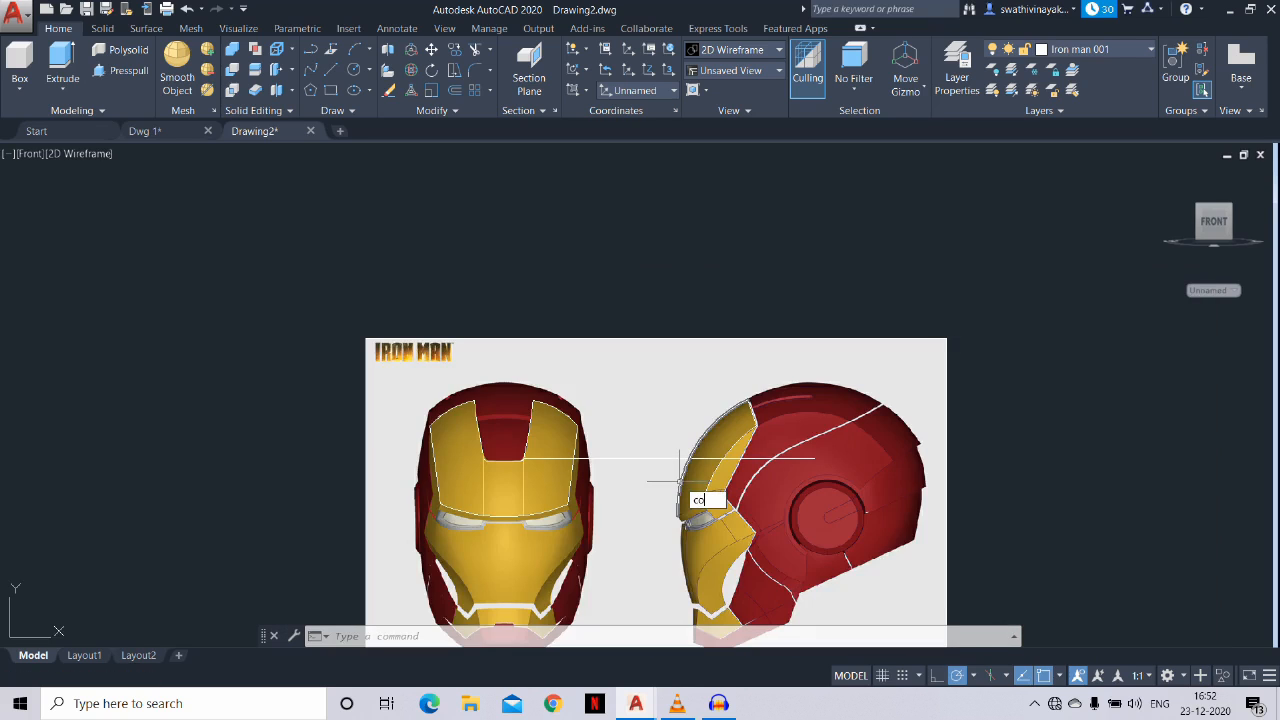
type("co")
key("Return")
left_click(679, 483)
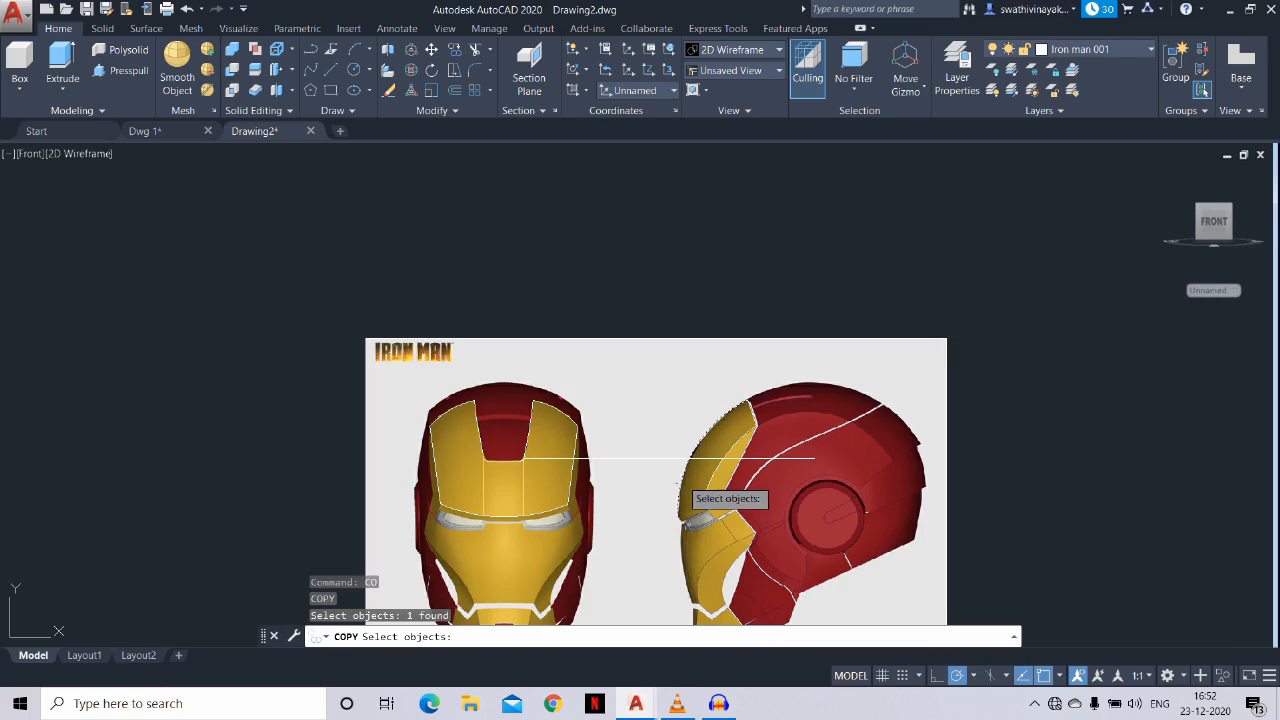
left_click(578, 506)
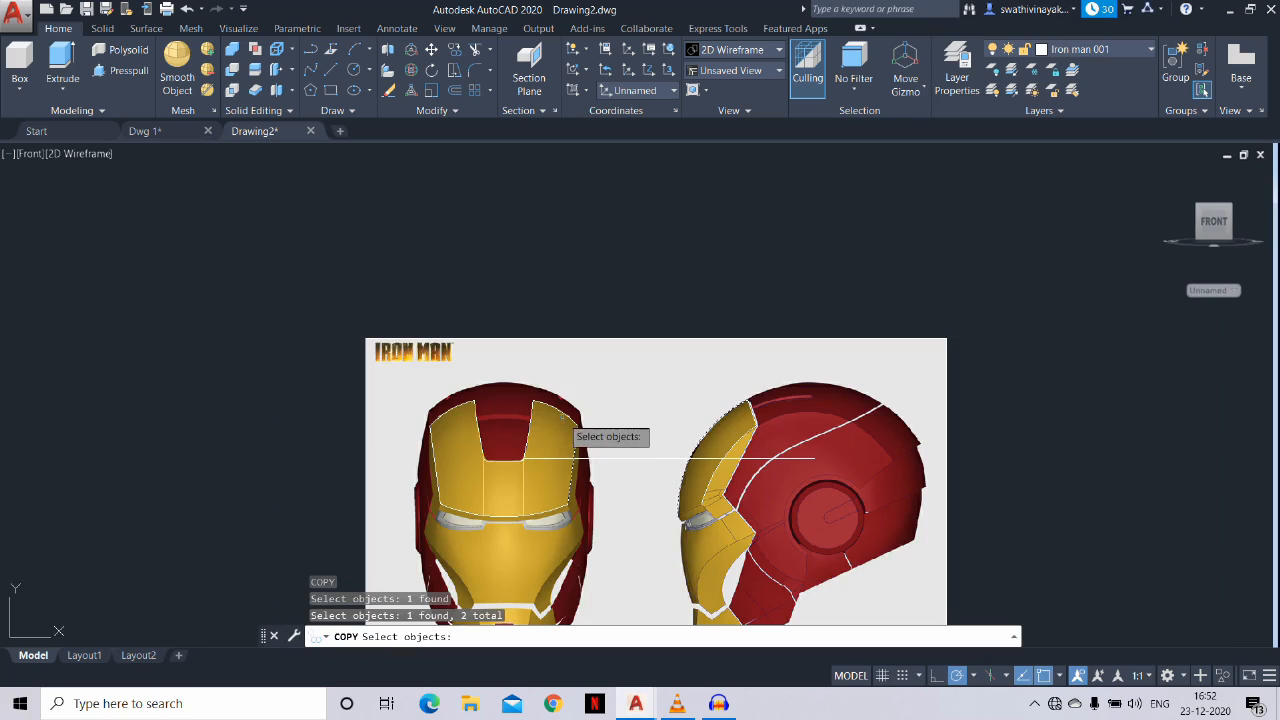
left_click(568, 423)
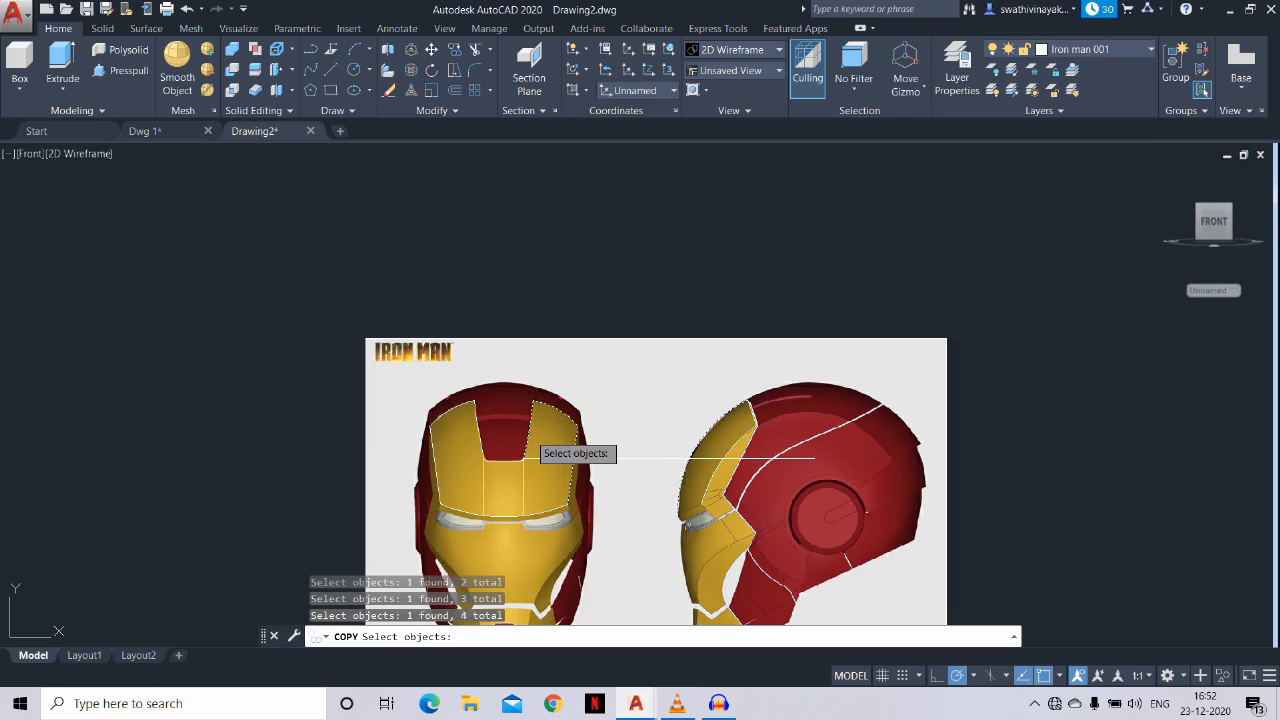
scroll(524, 478, "up", 5)
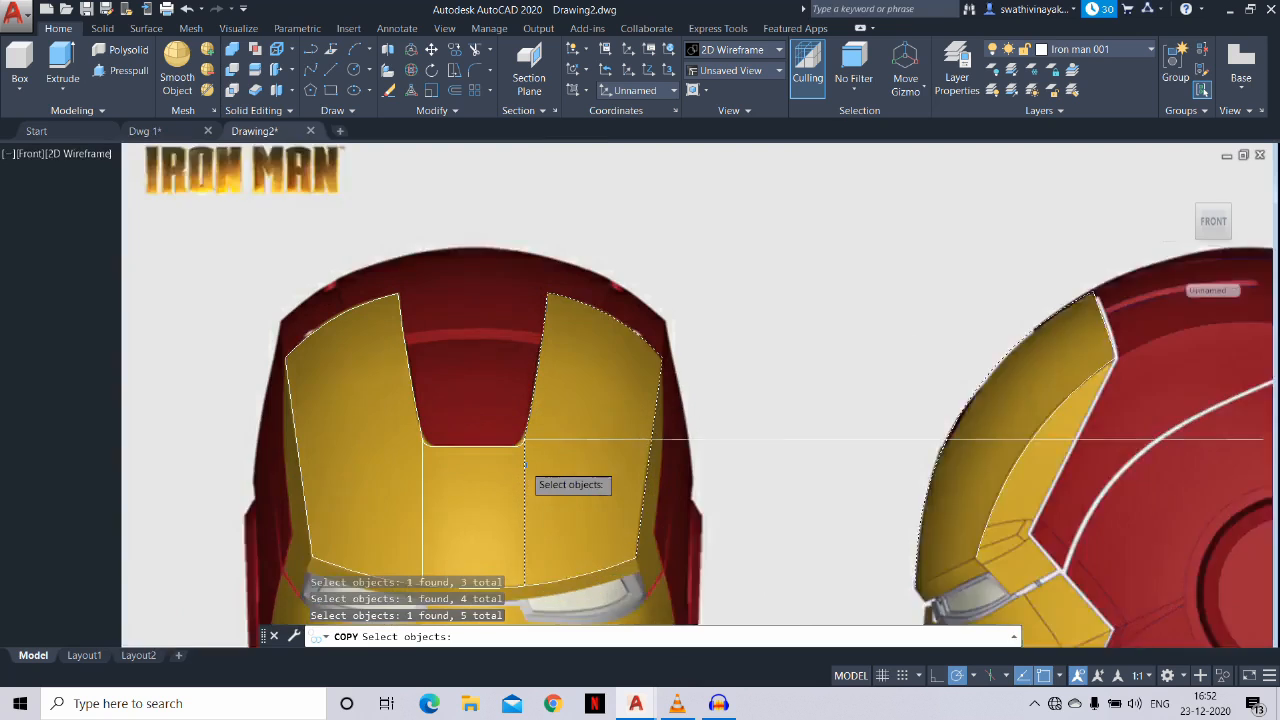
key("Return")
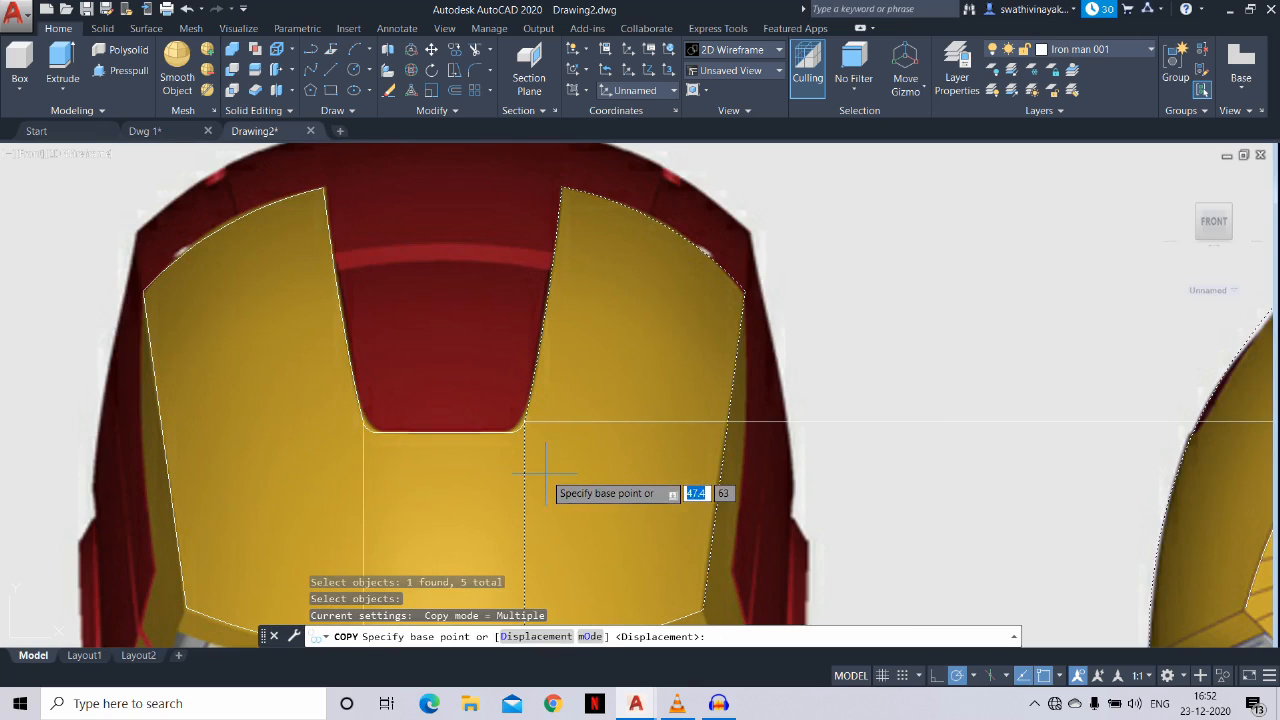
left_click(545, 466)
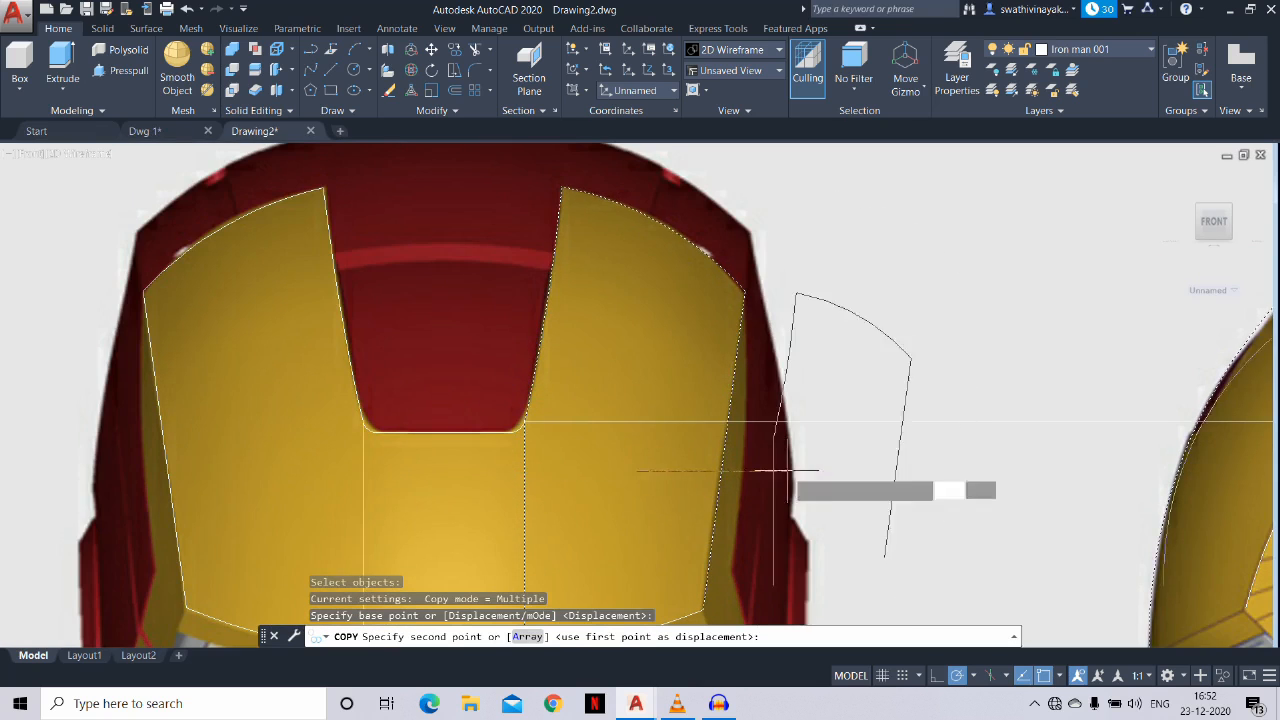
scroll(634, 468, "down", 4)
key("Escape")
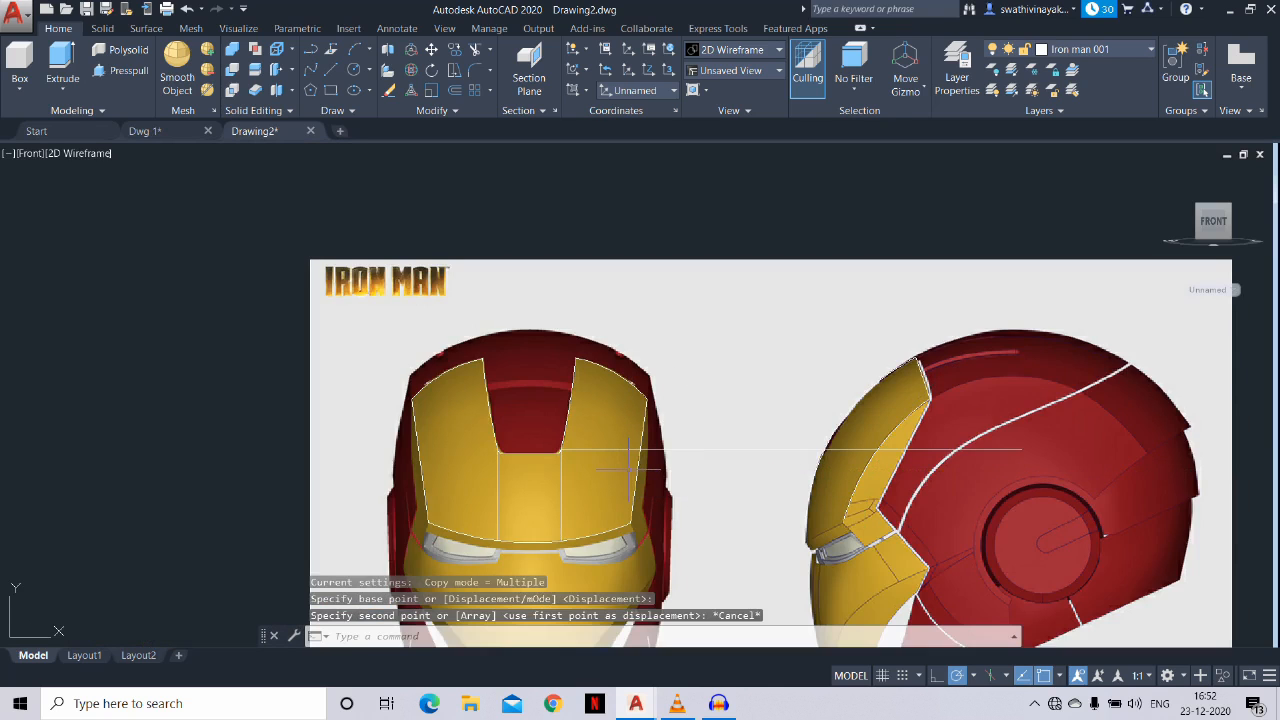
Copy the right half of the front forehead outline and both side-view profile arcs to empty space beside the reference image
type("co")
key("Return")
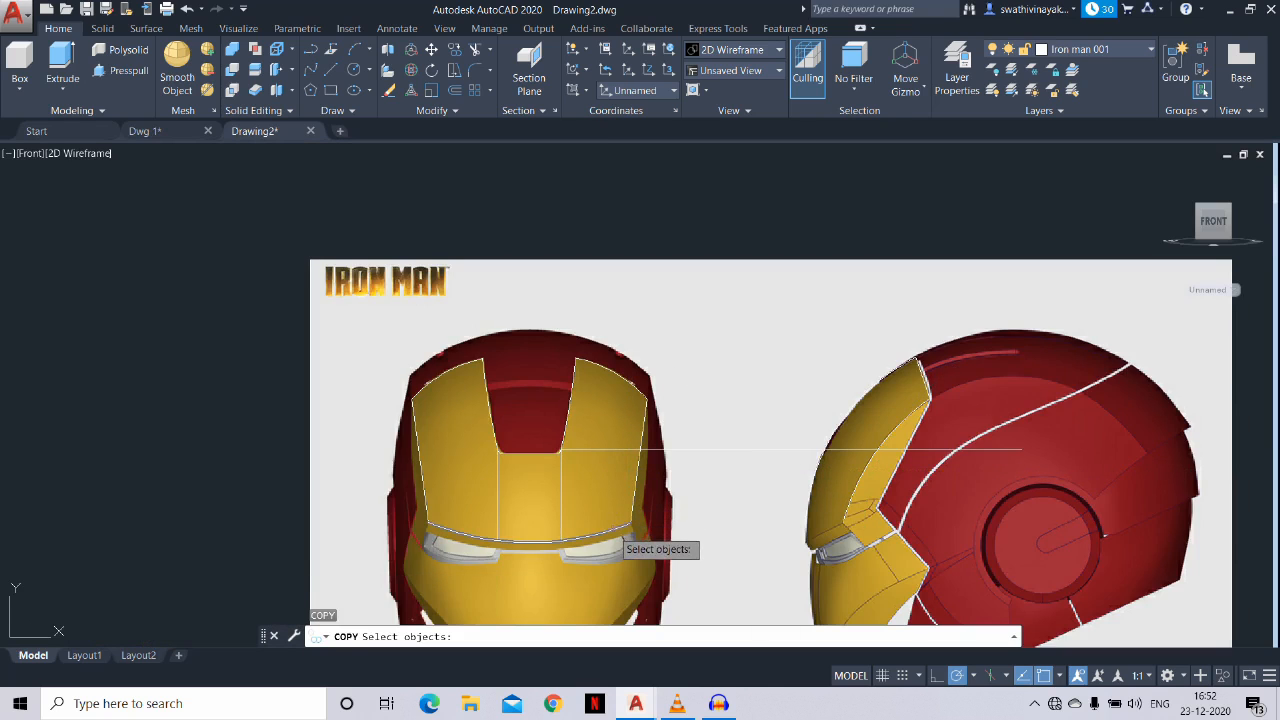
left_click(620, 525)
left_click(634, 483)
left_click(635, 470)
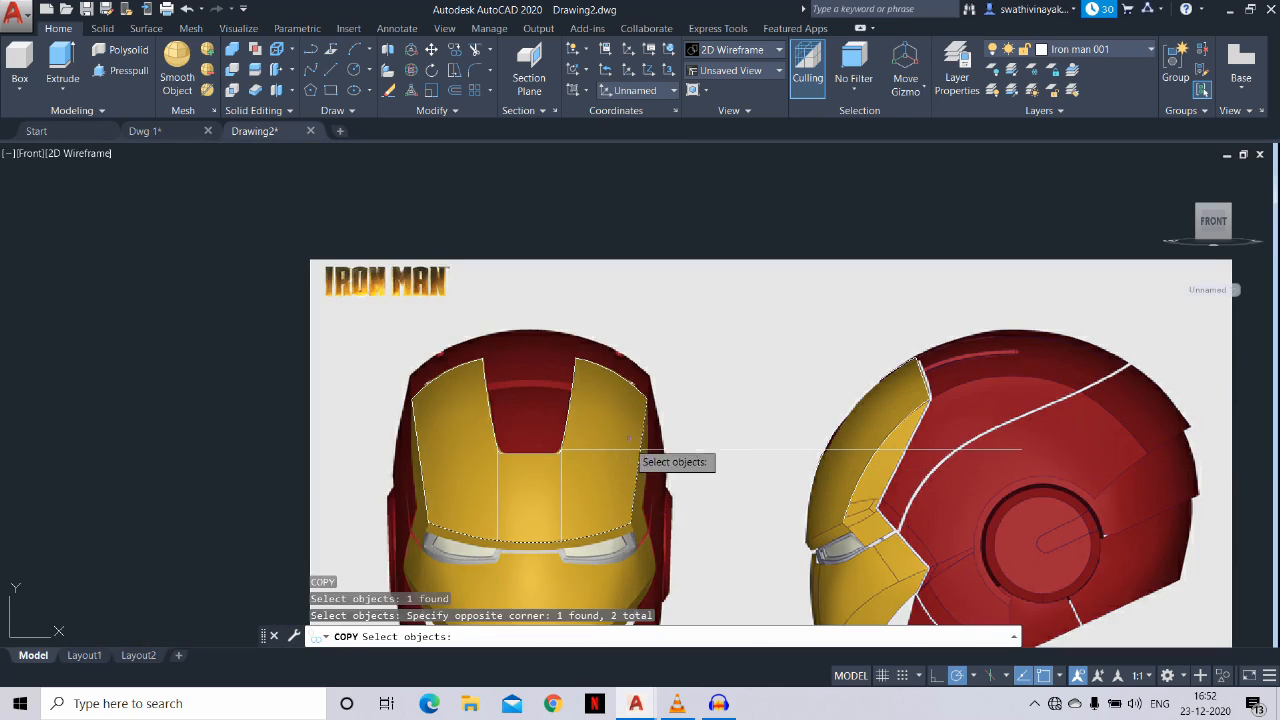
left_click(625, 382)
left_click(571, 410)
left_click(578, 466)
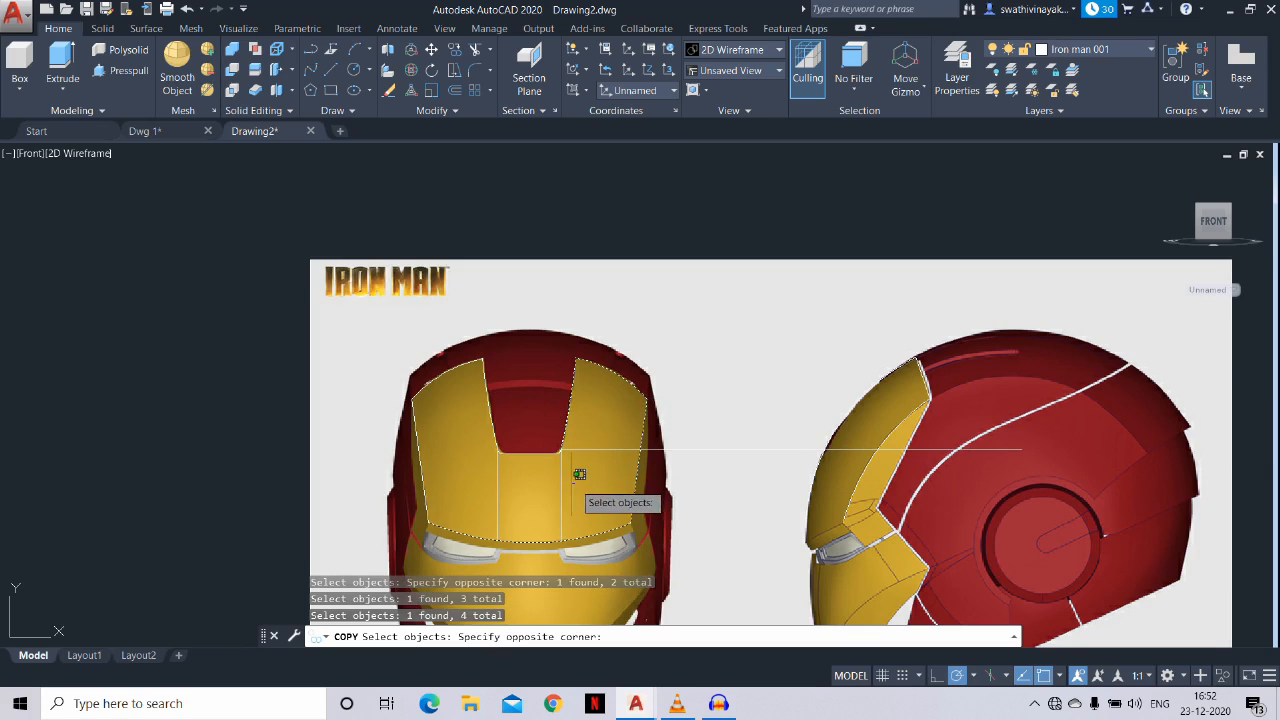
left_click(560, 494)
left_click(812, 507)
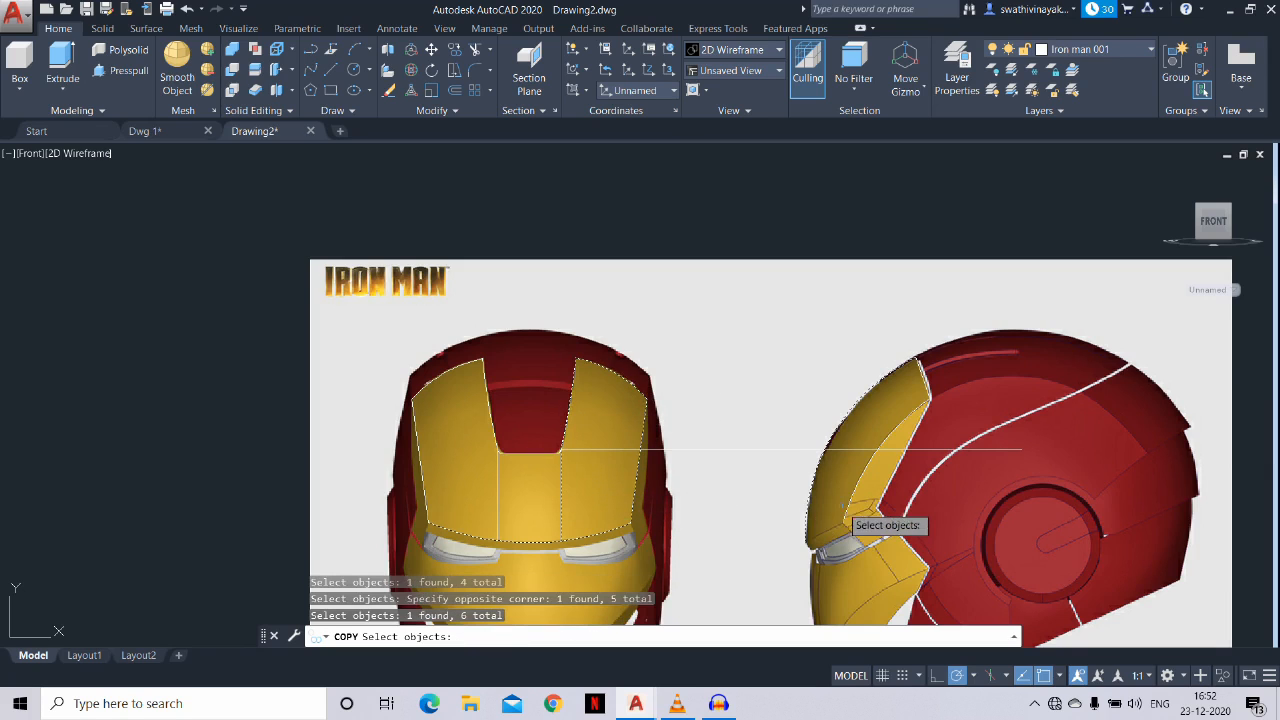
key("Return")
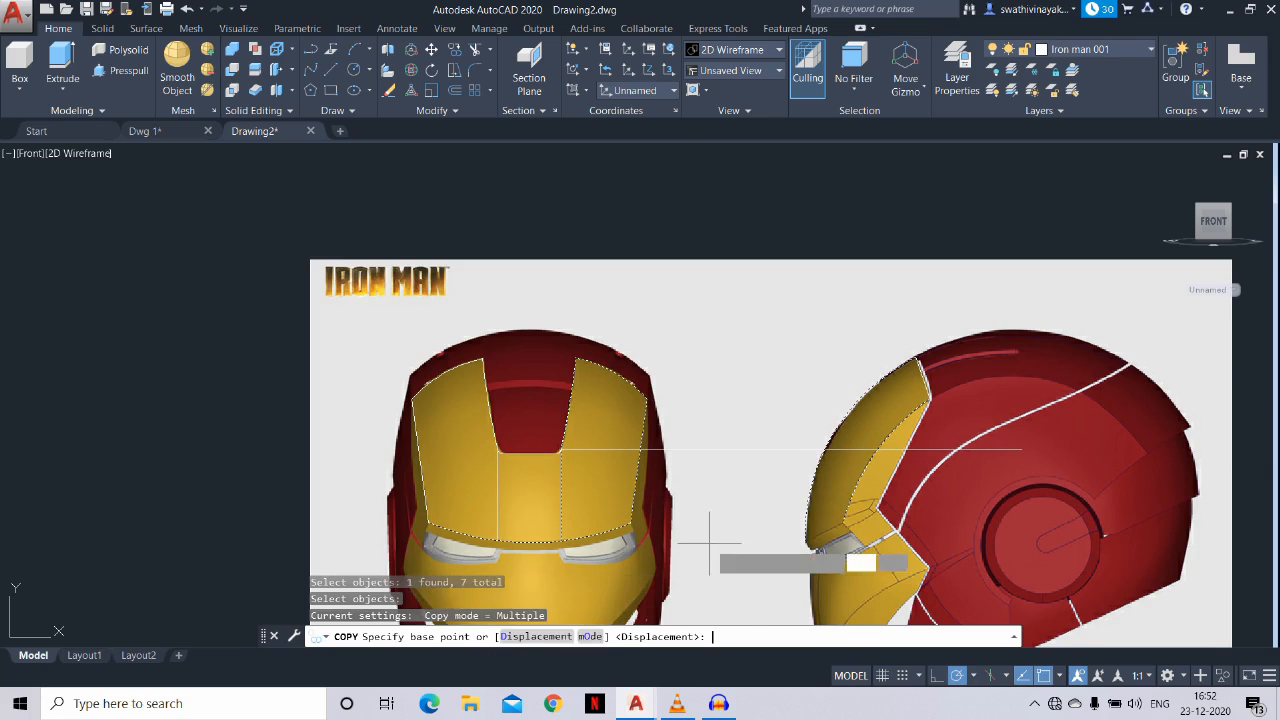
left_click(714, 529)
scroll(883, 527, "down", 2)
mouse_move(861, 530)
middle_mouse_down()
mouse_move(537, 557)
mouse_move(308, 557)
middle_mouse_up()
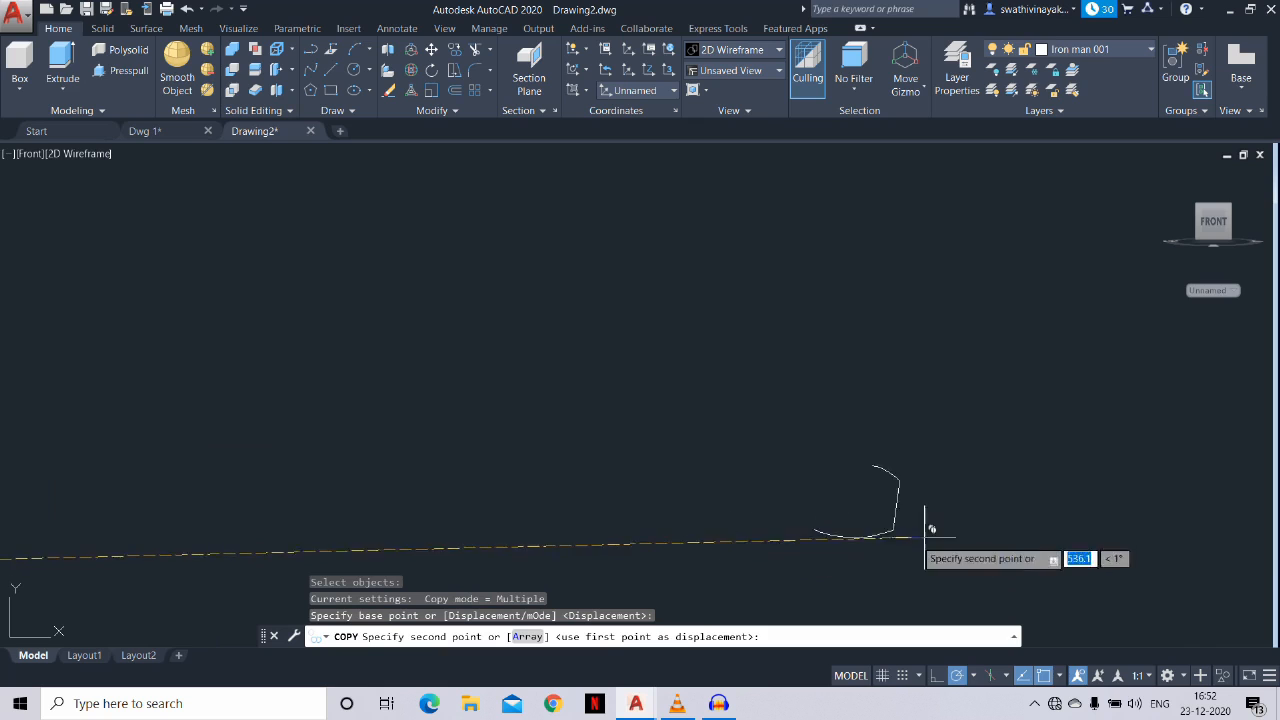
left_click(978, 557)
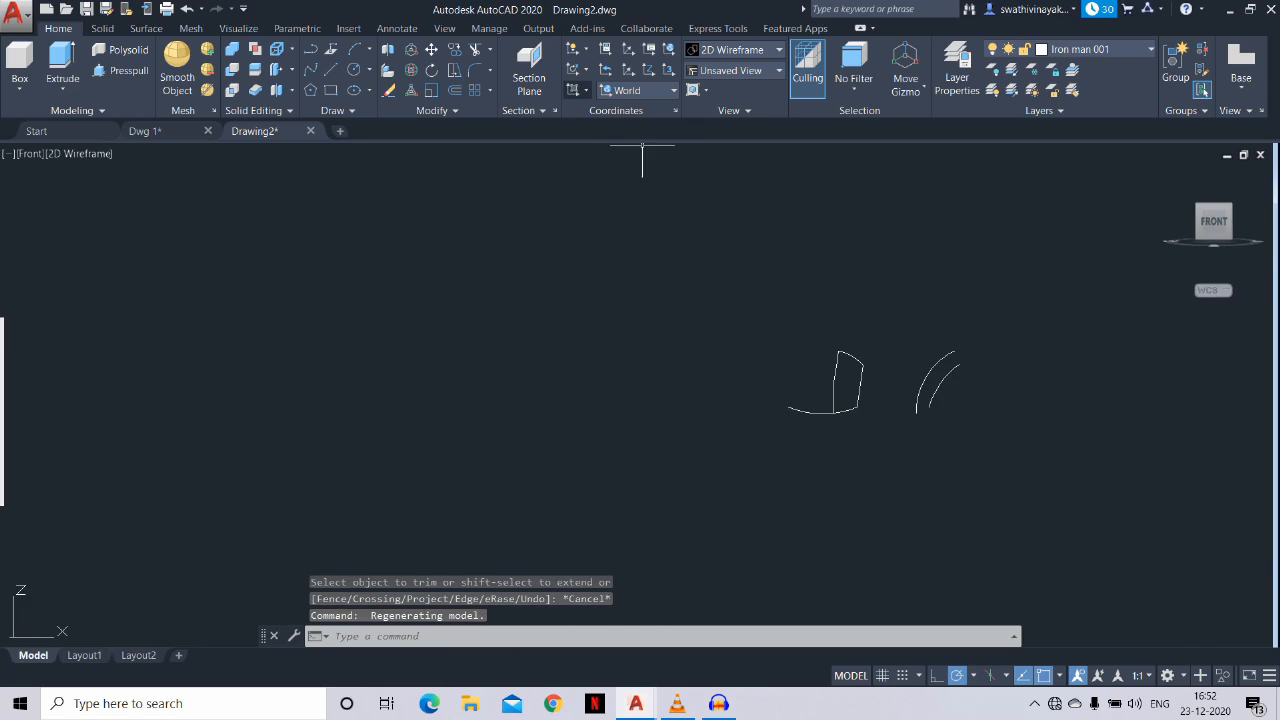
Set the UCS to the current view and trim the copied bottom arc where it extends past the inner vertical line
left_click(585, 90)
left_click(581, 117)
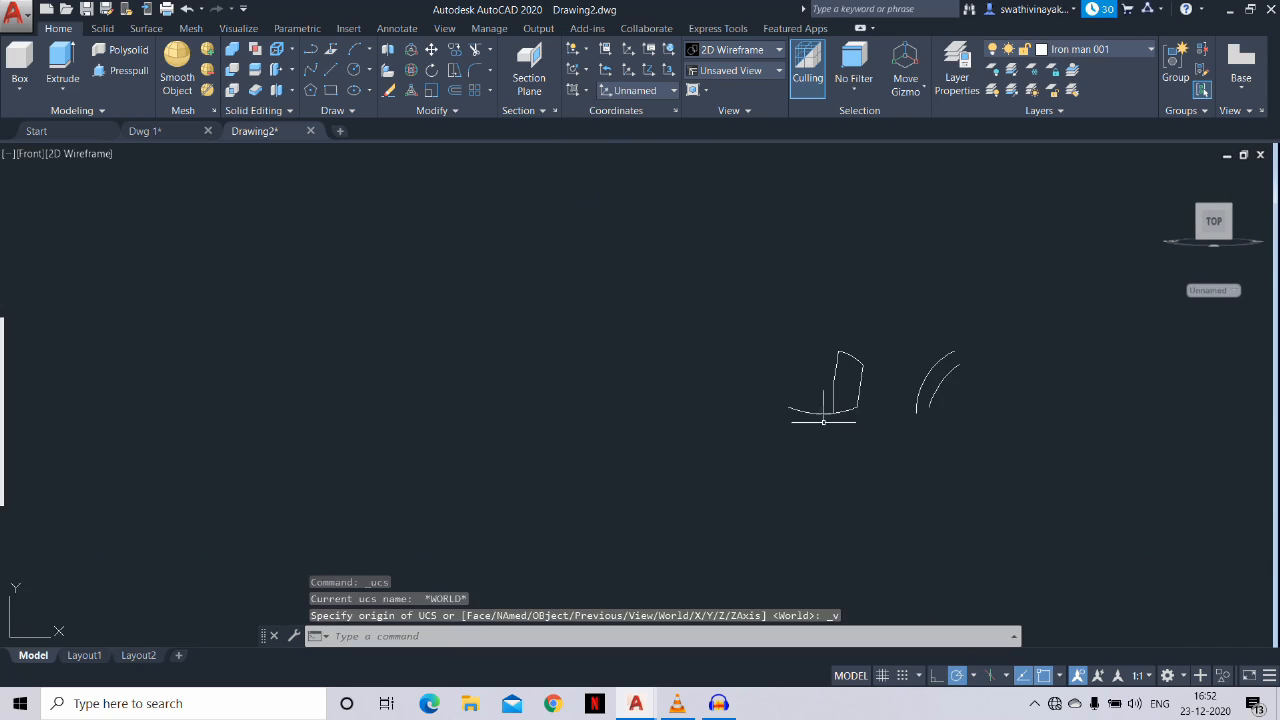
scroll(823, 424, "up", 4)
middle_click_drag(814, 427, 715, 491)
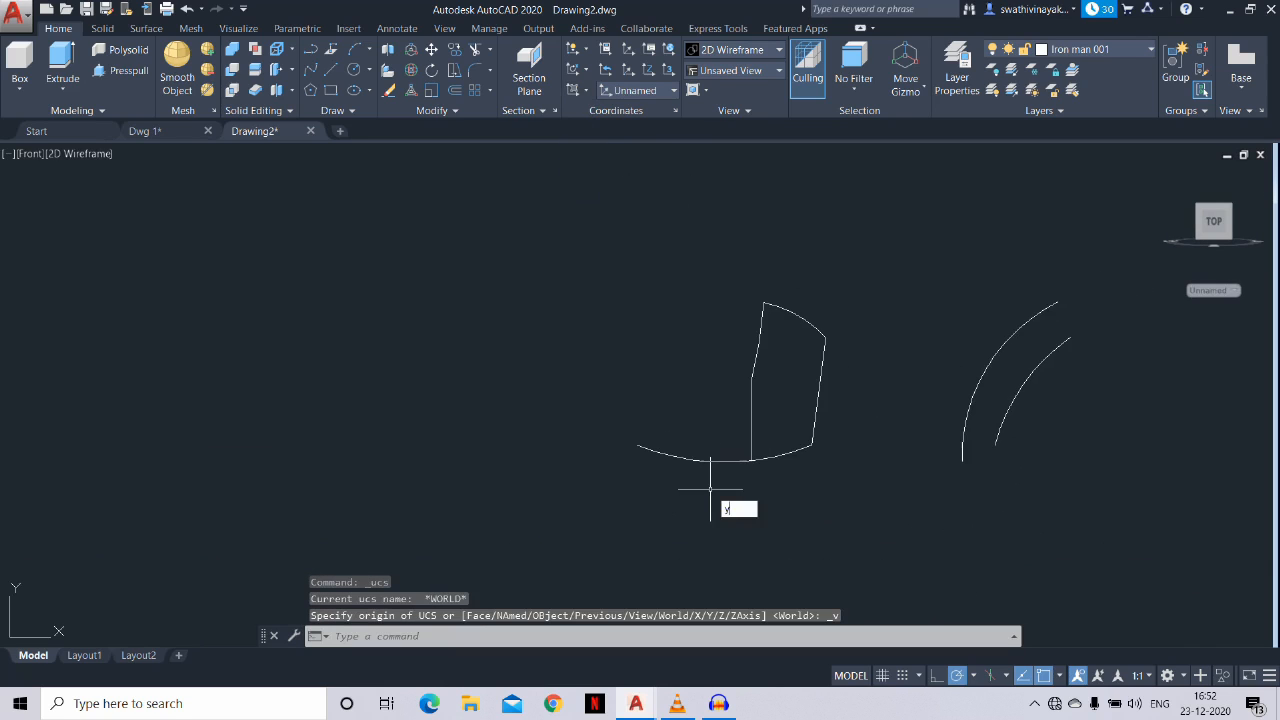
key("Escape")
key("Escape")
type("tr")
key("Return")
left_click(710, 485)
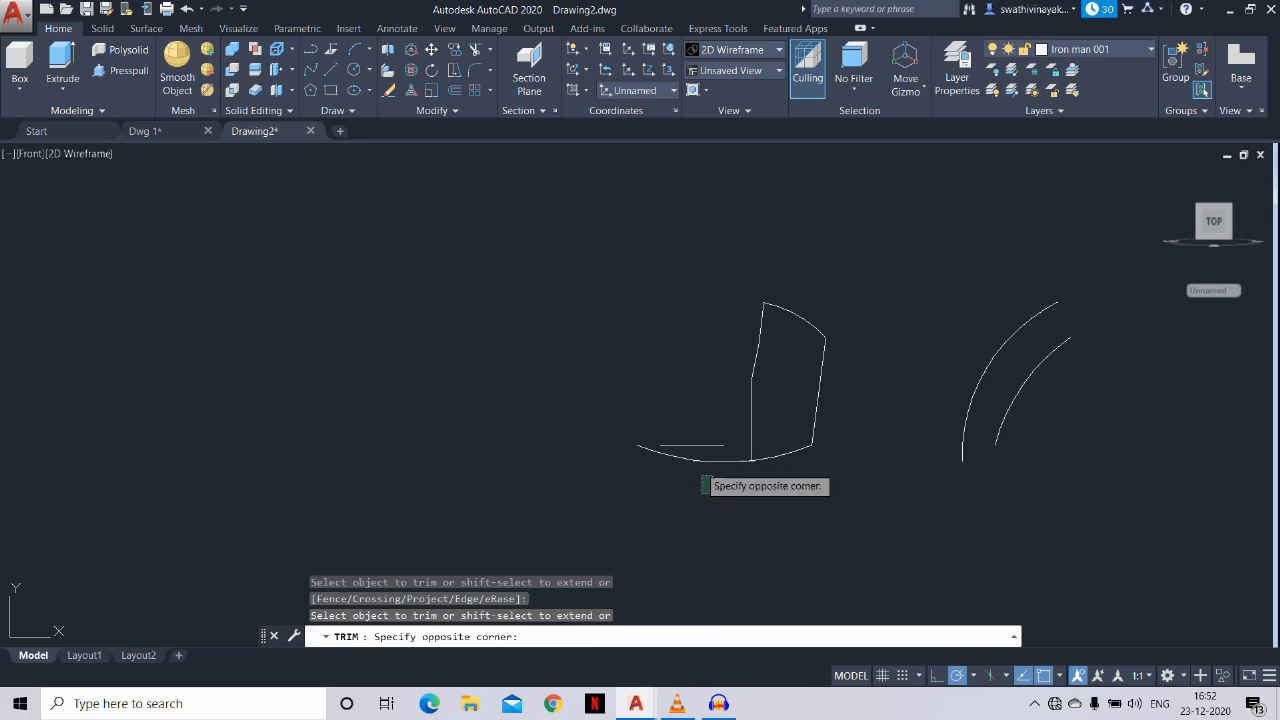
left_click(690, 441)
key("Escape")
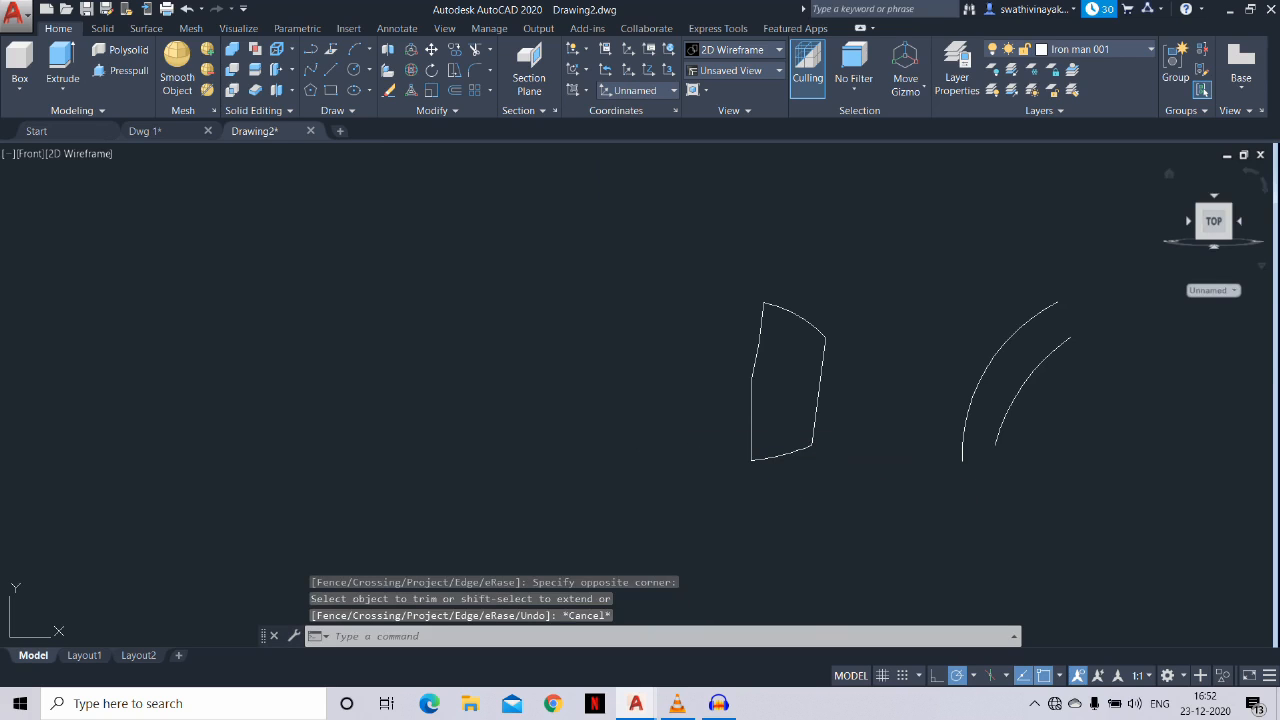
Restore the World UCS and switch to the SE Isometric view of the copied curves
left_click(1213, 290)
left_click(1208, 303)
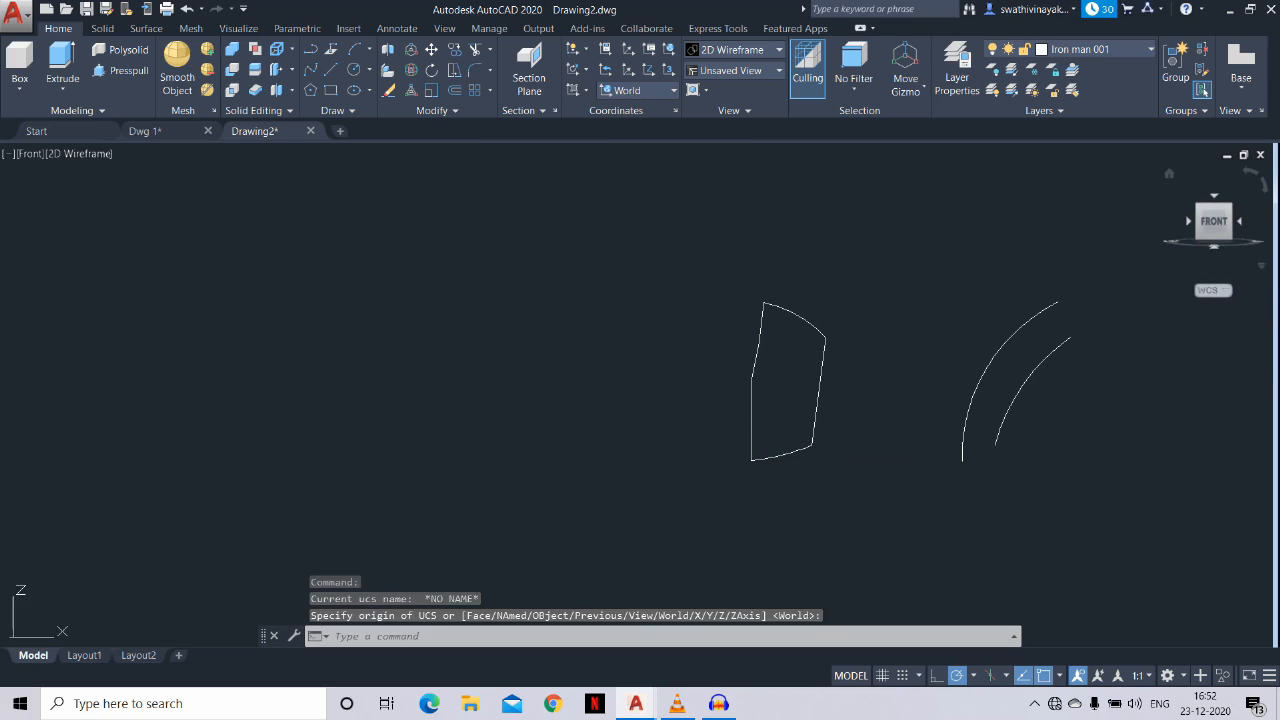
left_click(1228, 206)
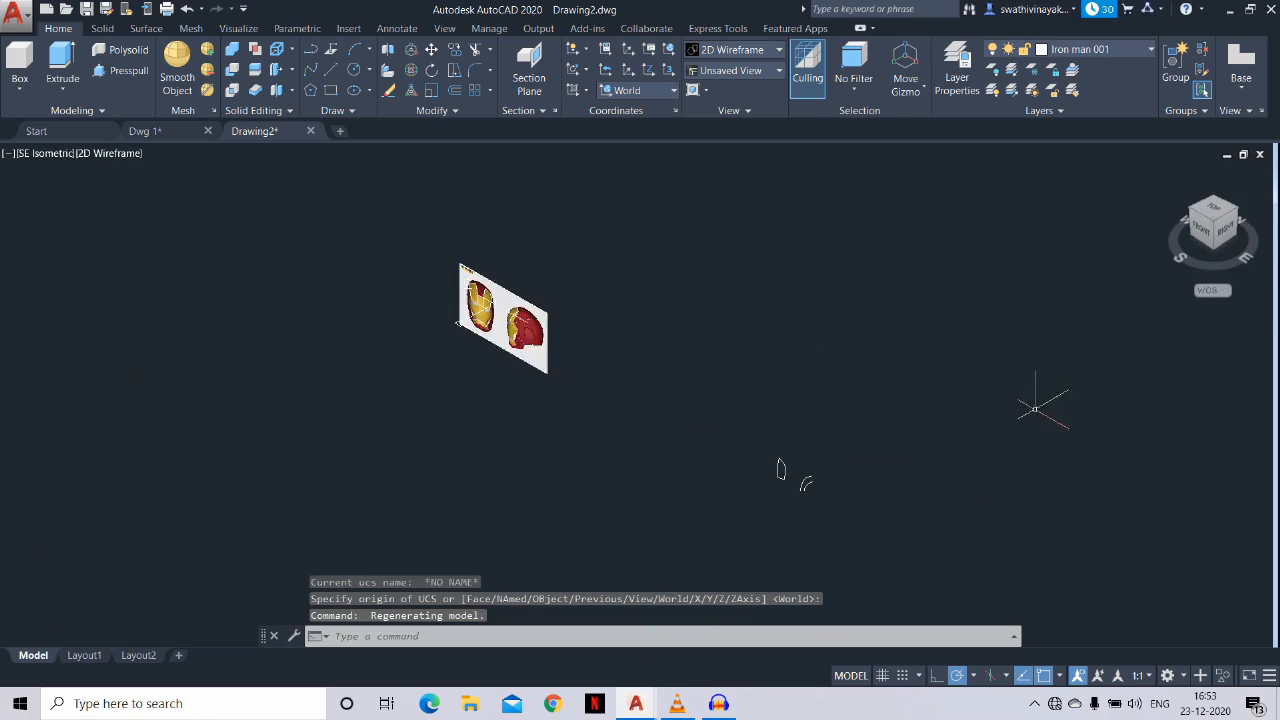
scroll(850, 496, "up", 7)
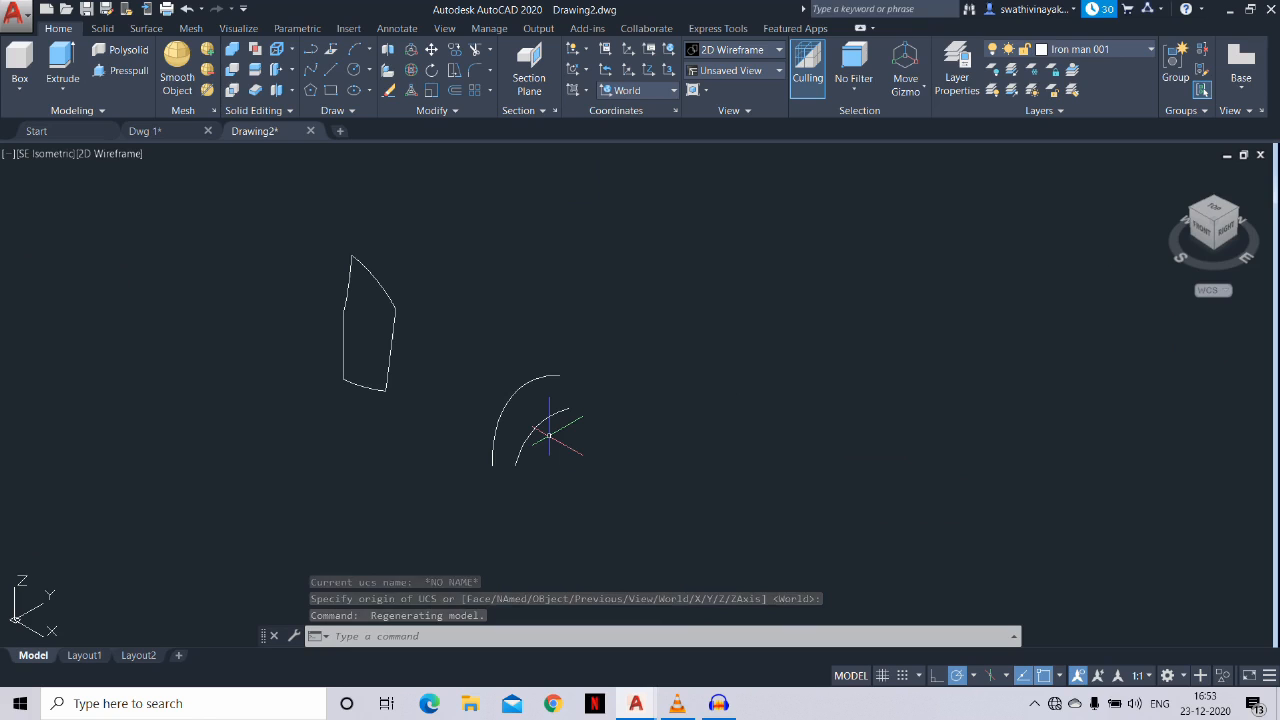
Rotate the two copied side profile arcs 90 degrees about the outer arc's upper endpoint
type("ro")
key("Return")
left_click(557, 457)
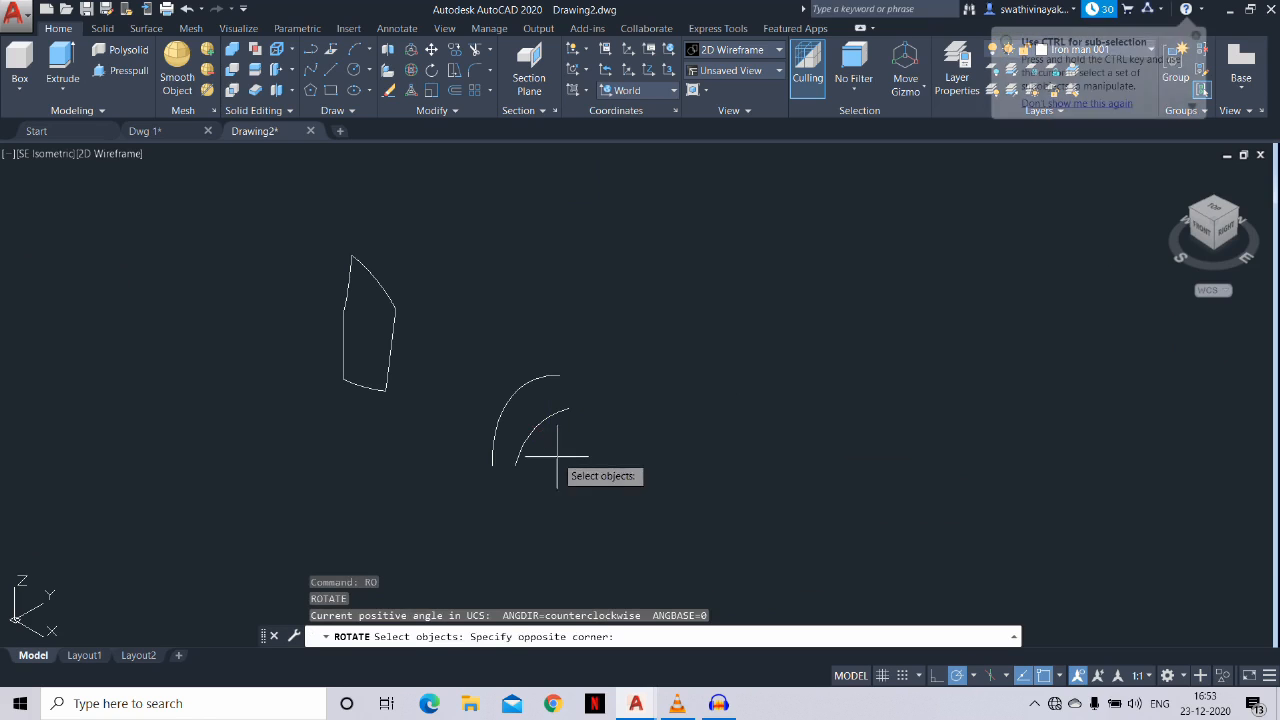
left_click(520, 366)
key("Return")
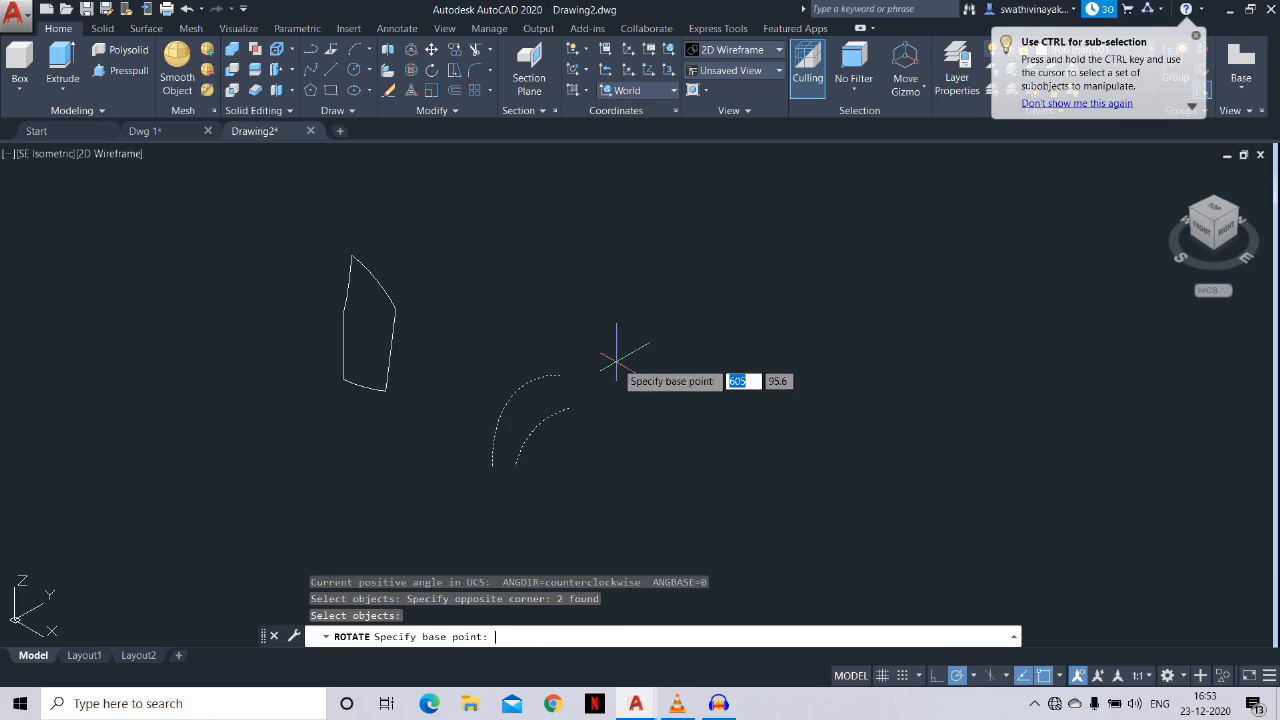
left_click(559, 375)
type("90")
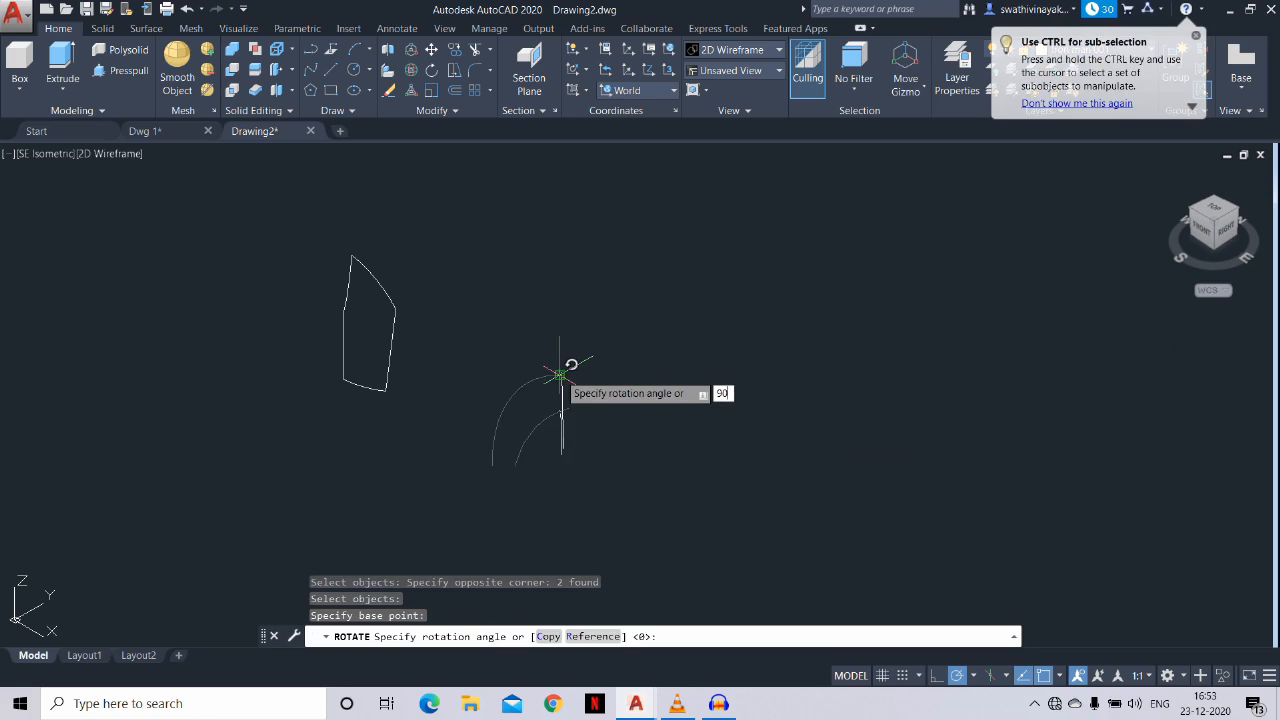
key("Return")
key("Escape")
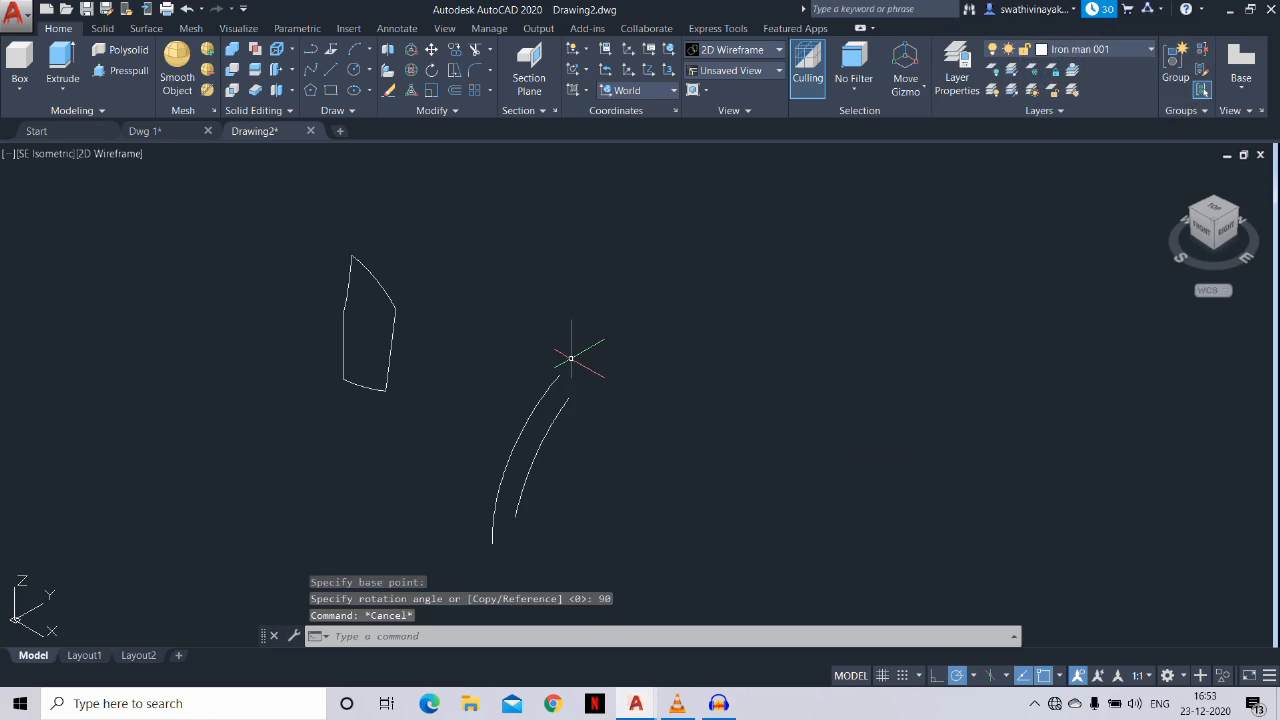
Move the outer profile arc by its upper endpoint onto the top inner corner of the front outline
type("m")
key("Return")
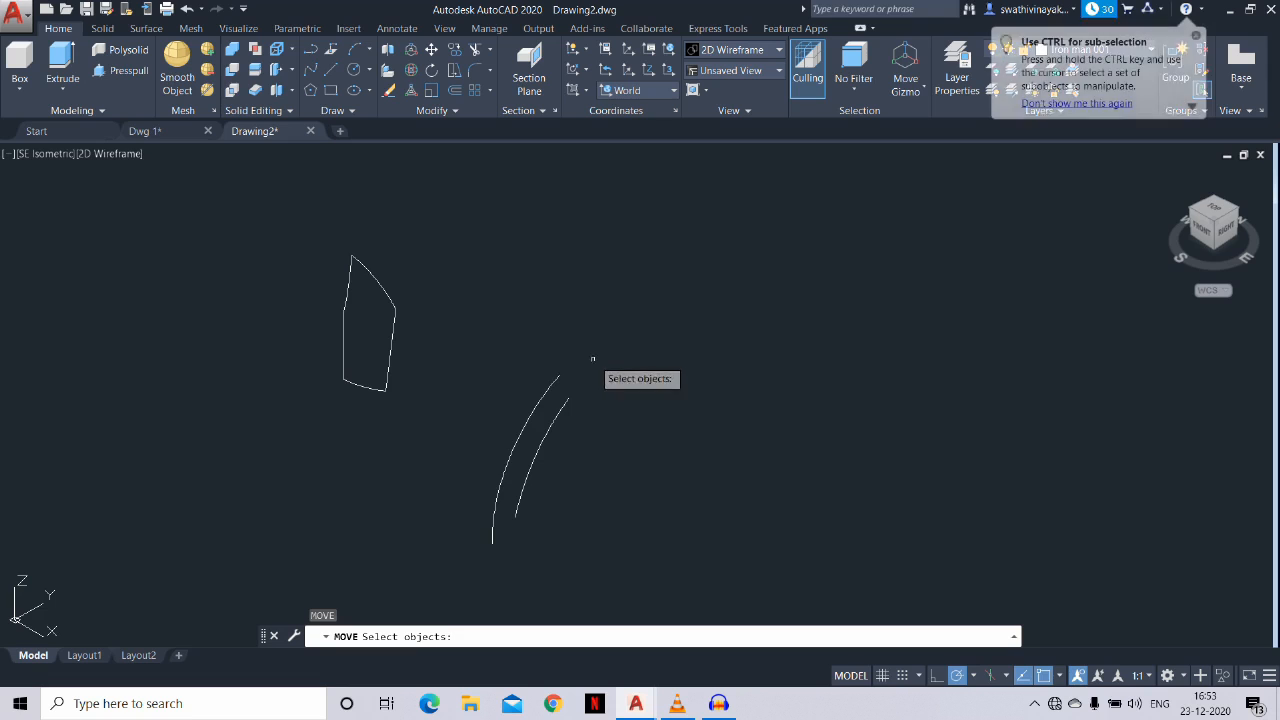
left_click(556, 378)
key("Return")
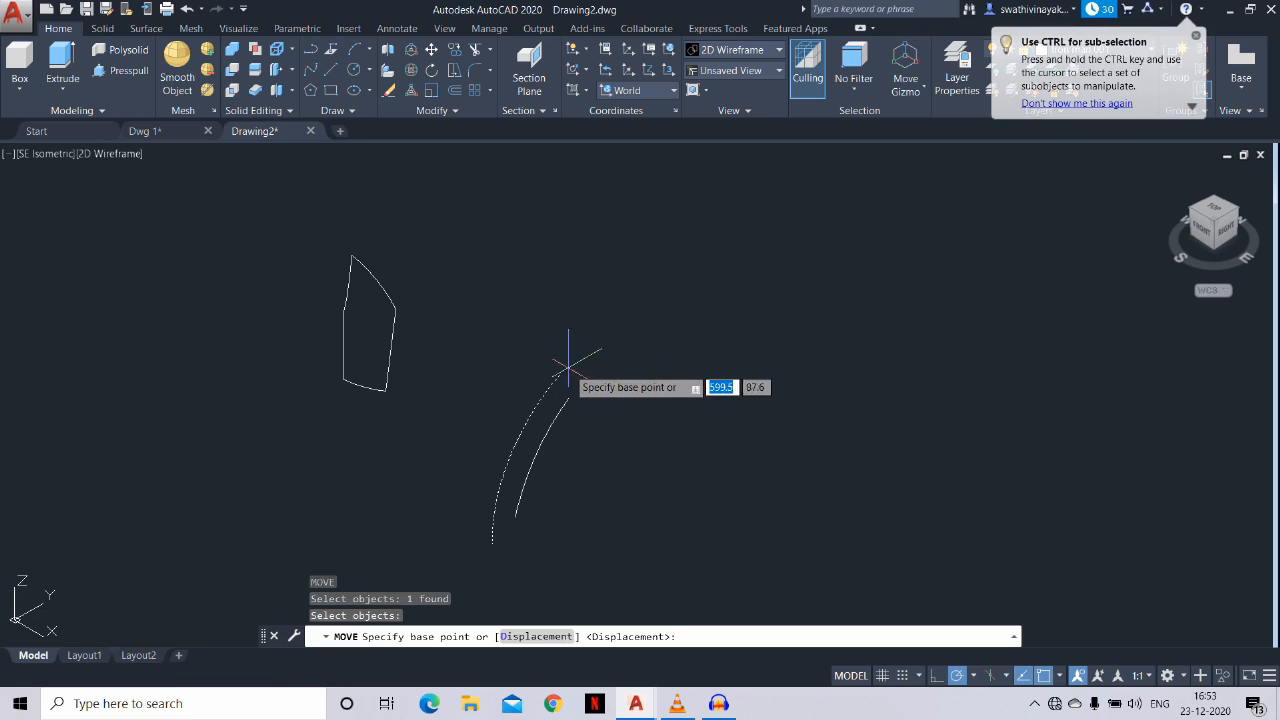
left_click(560, 375)
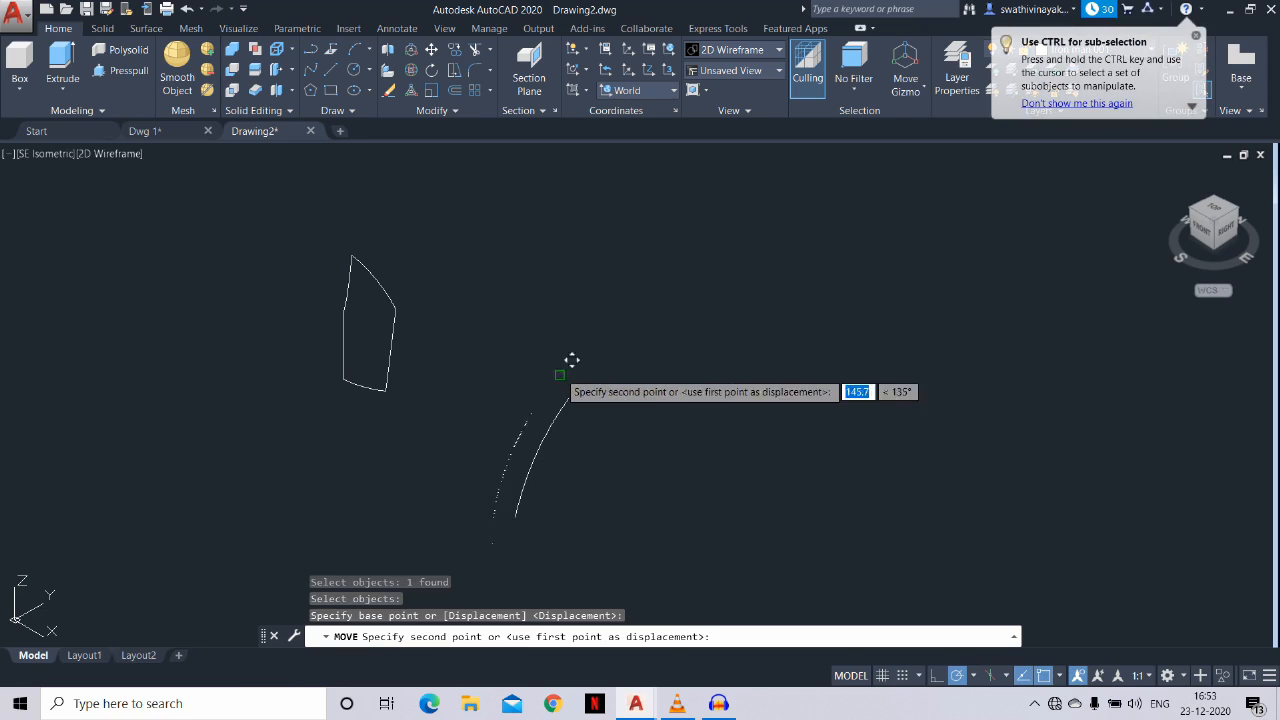
left_click(352, 256)
key("Escape")
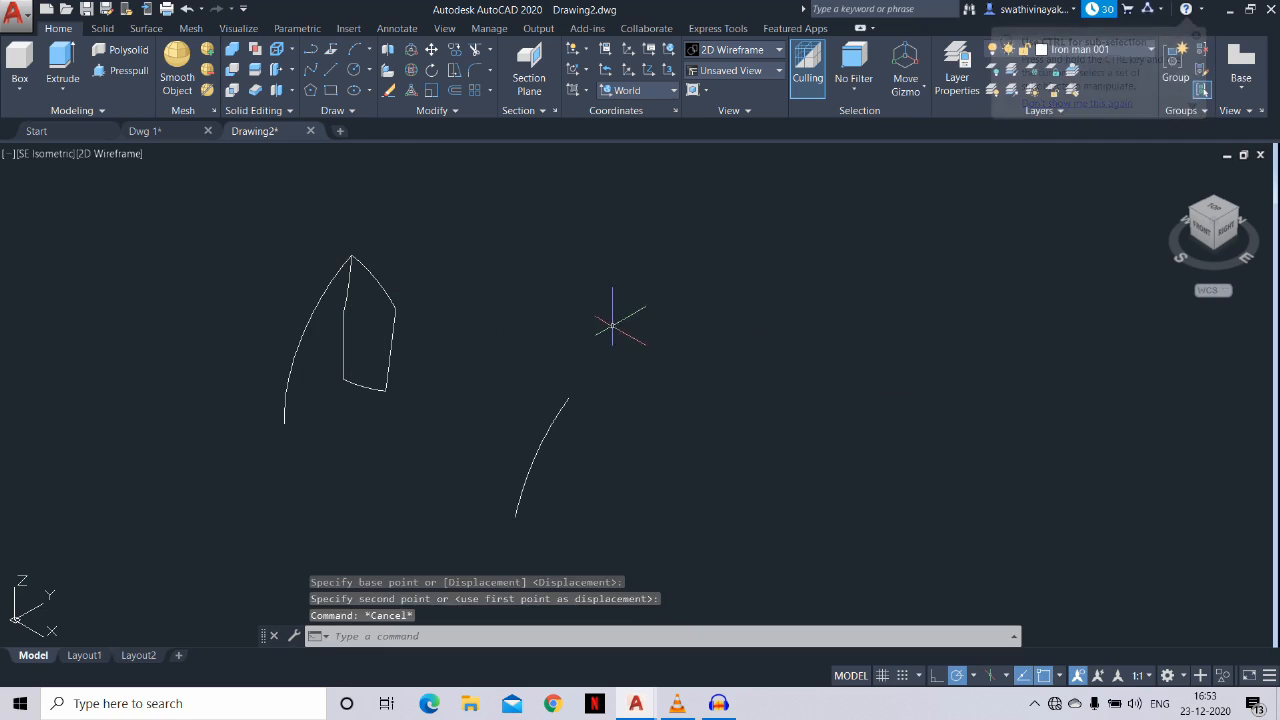
Move the inner crease arc by its upper endpoint onto the outer upper corner of the front outline
key("Return")
left_click(599, 402)
left_click(538, 412)
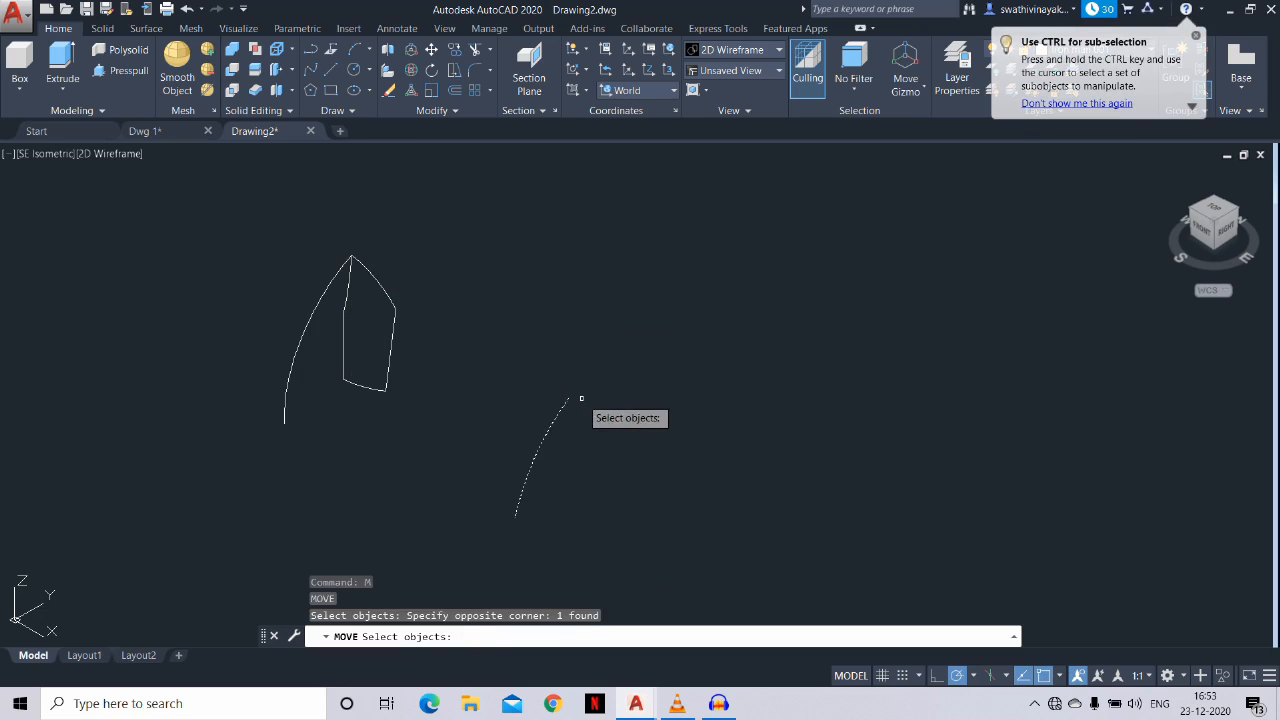
key("Return")
left_click(568, 399)
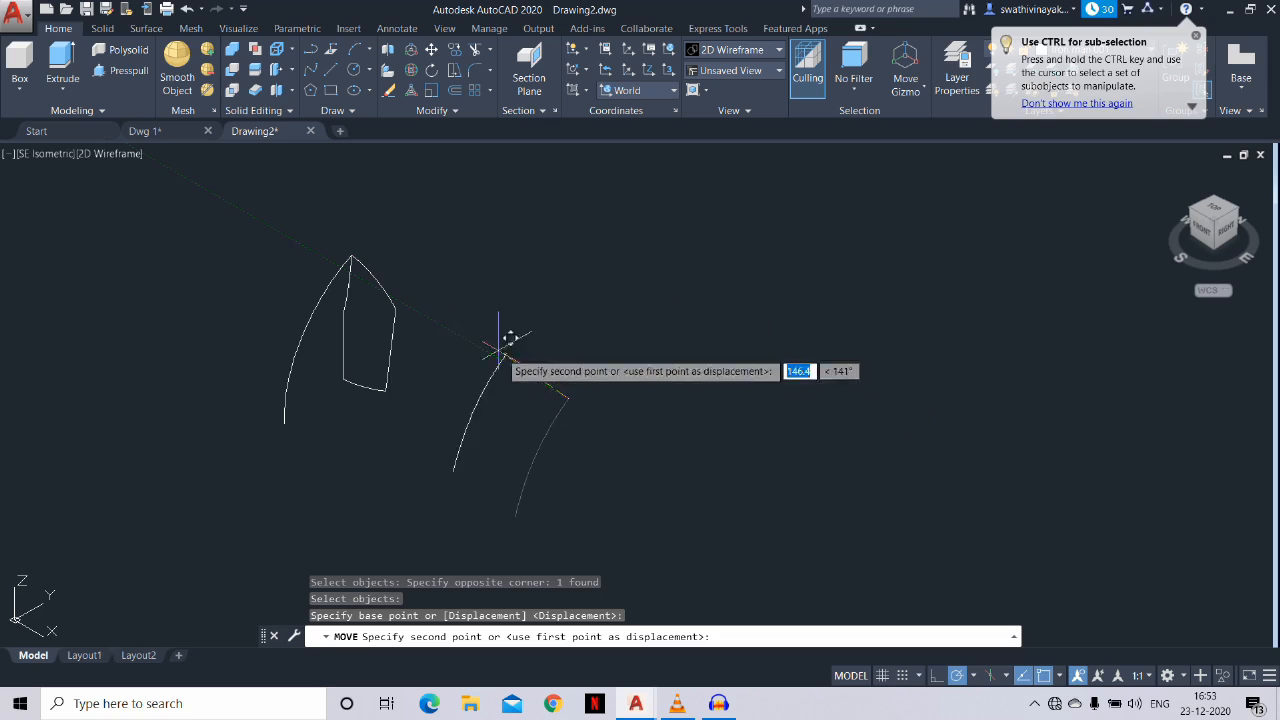
left_click(397, 310)
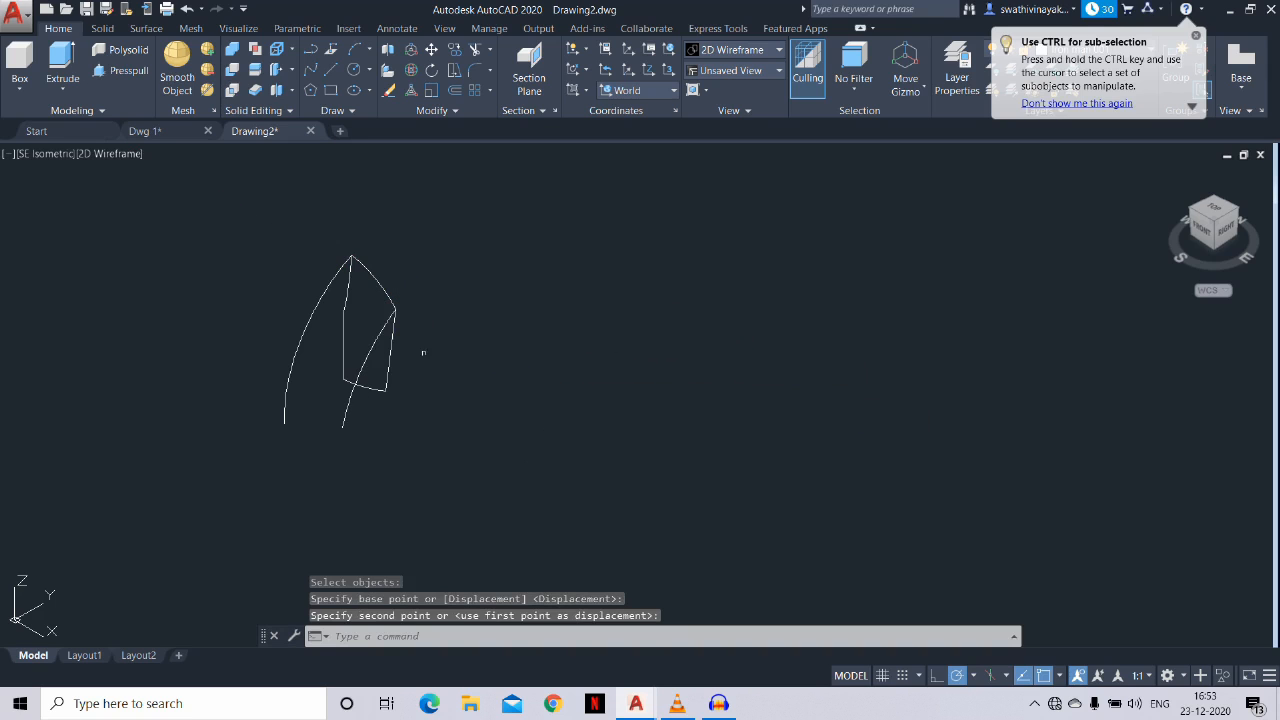
key("Escape")
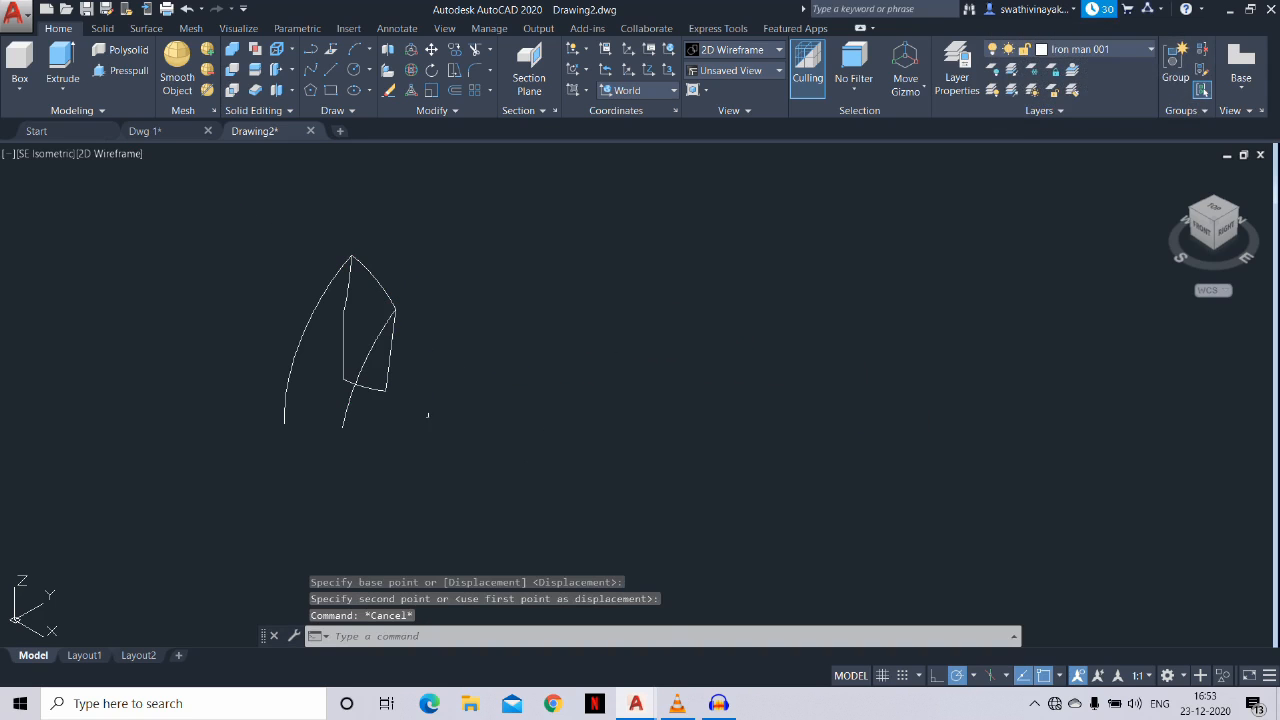
Align the front outline's bottom arc to the lower endpoints of the crease arc and outer profile arc, without scaling it
type("a")
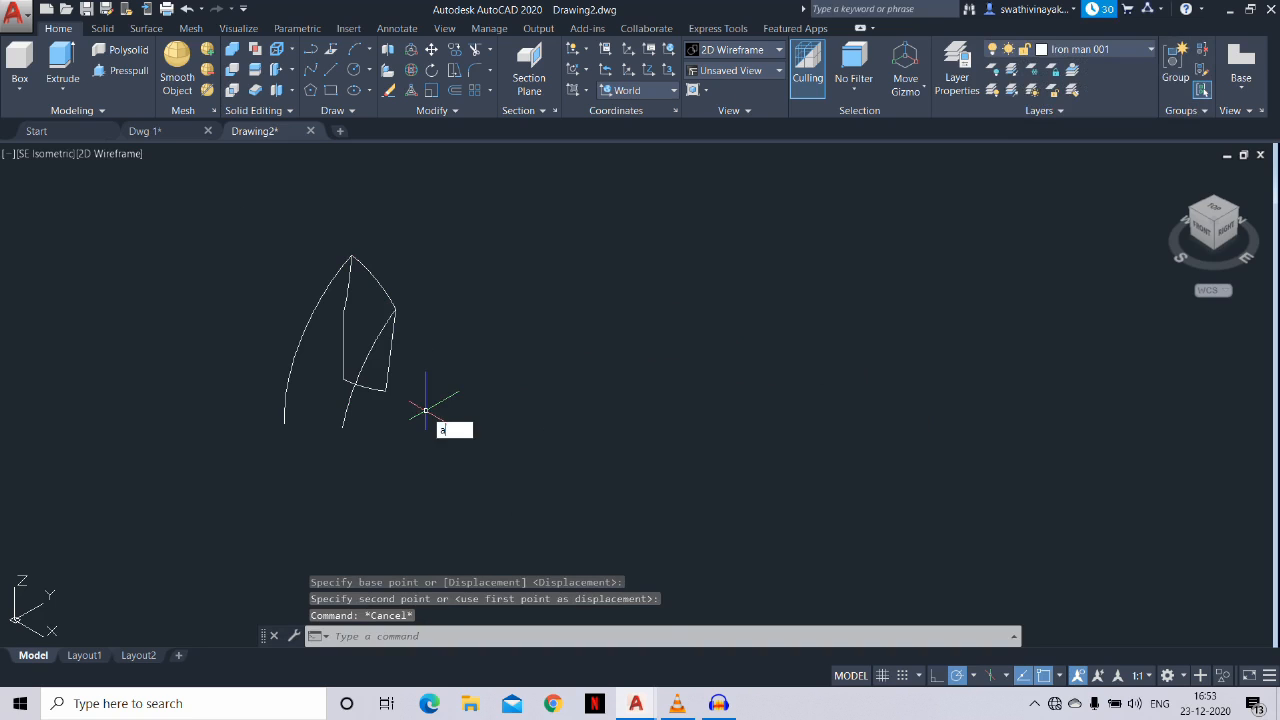
type("l")
key("Return")
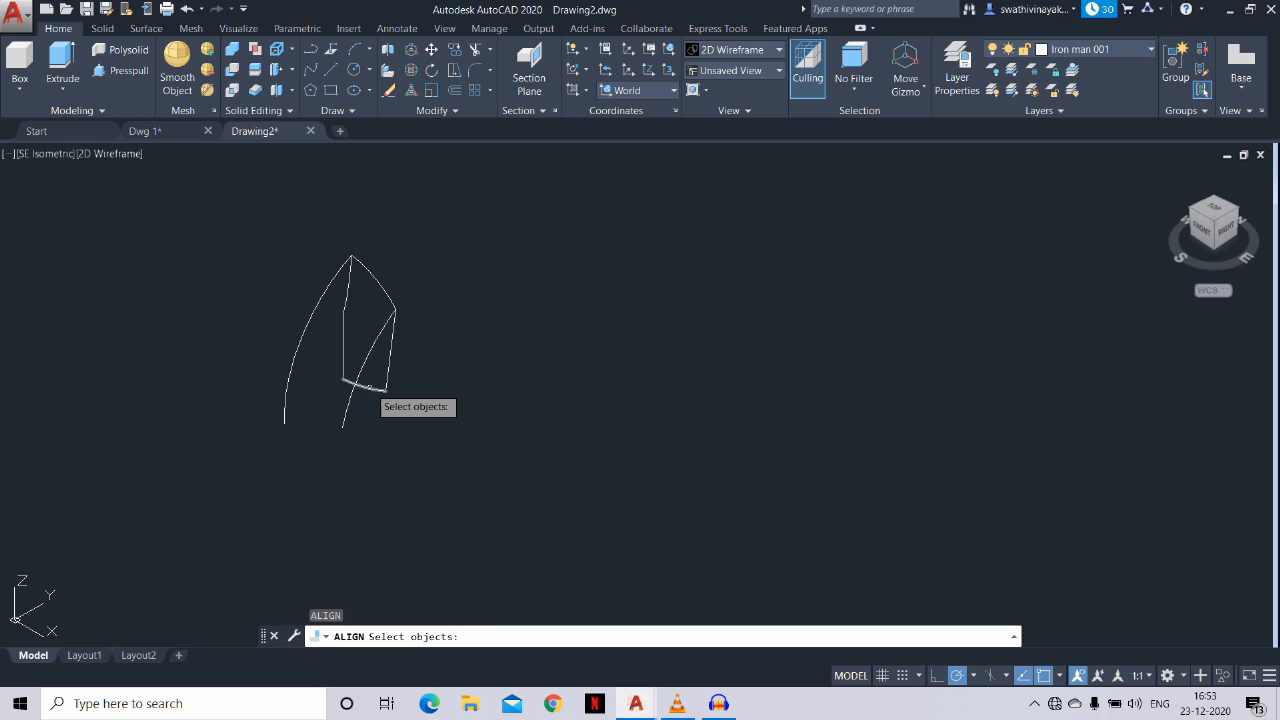
left_click(370, 386)
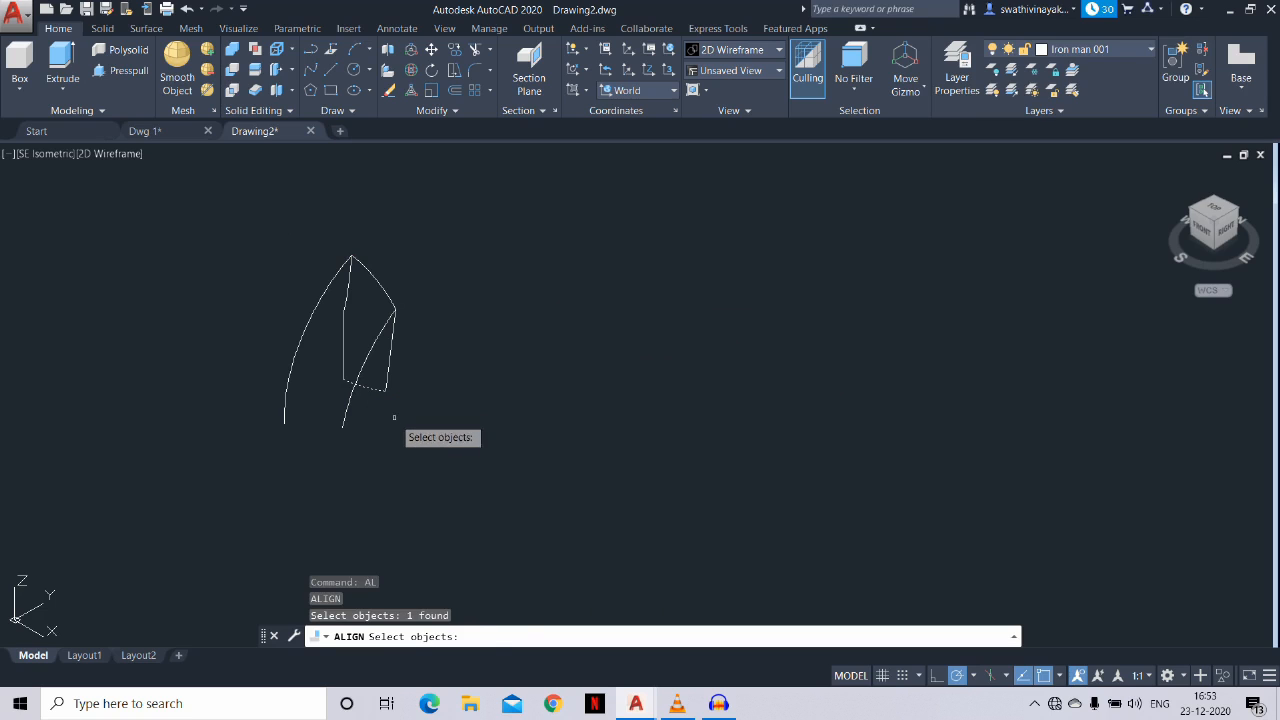
key("Return")
left_click(384, 388)
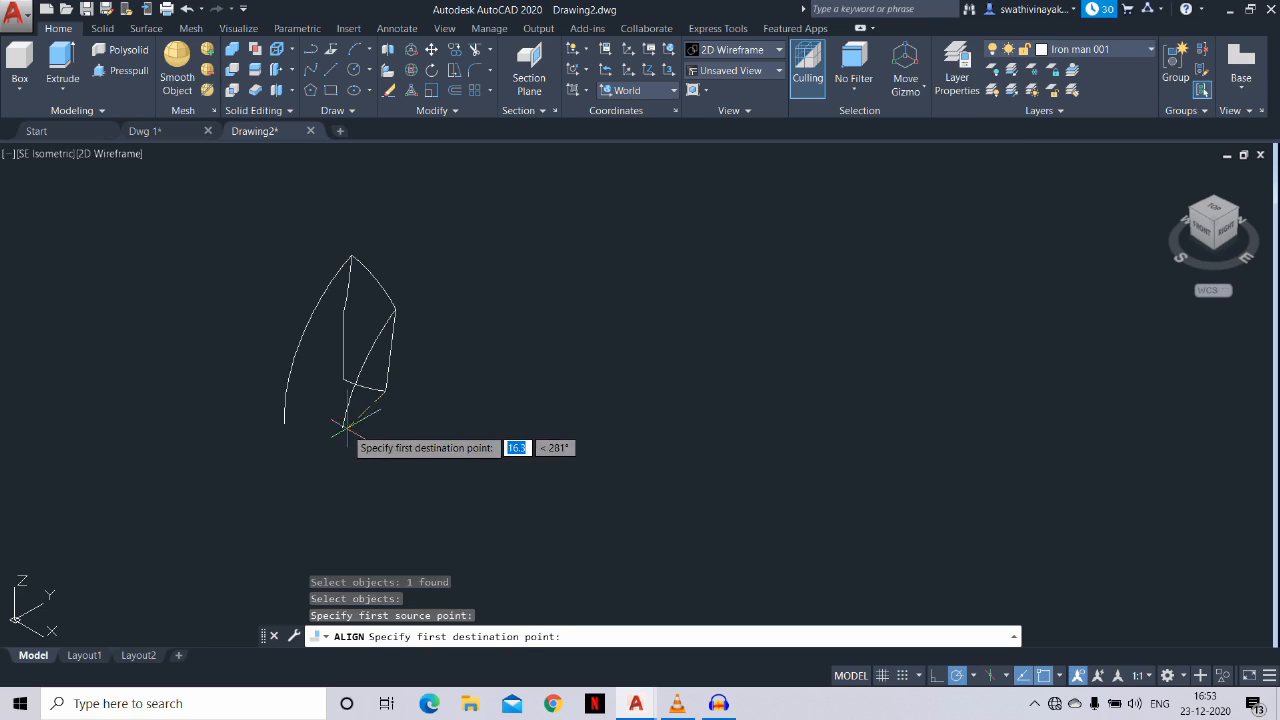
left_click(344, 426)
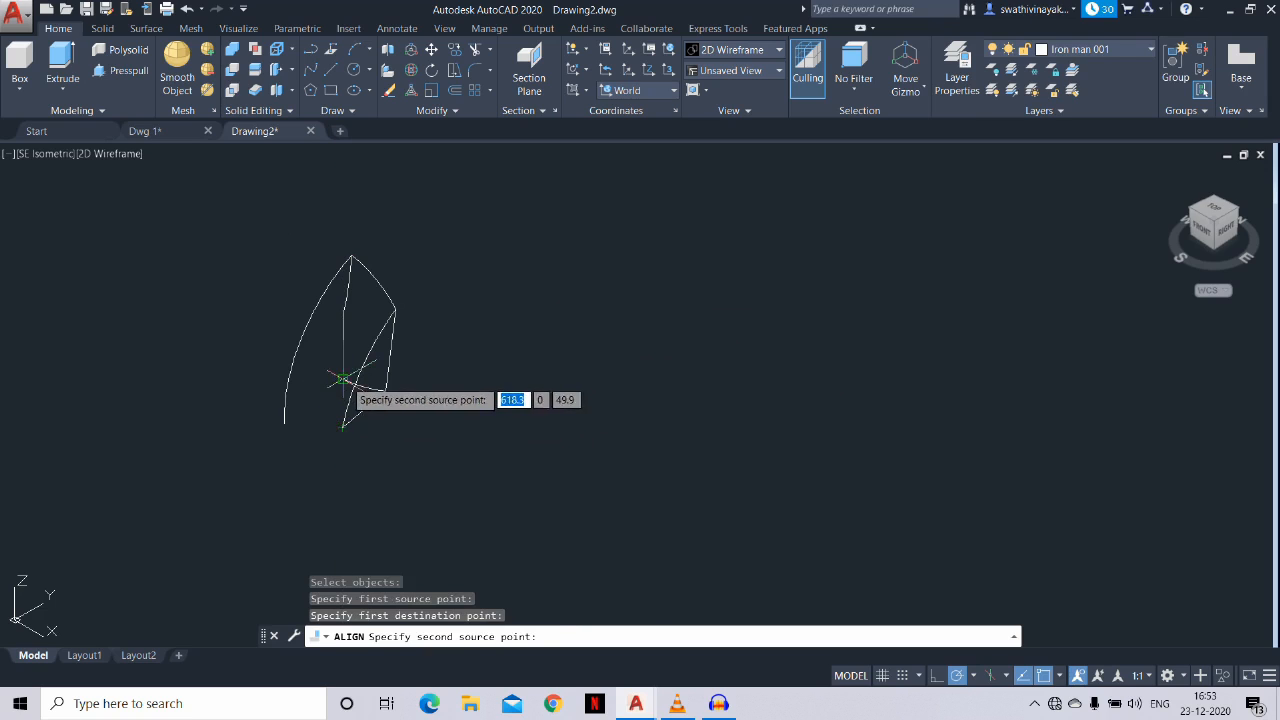
left_click(343, 378)
left_click(284, 423)
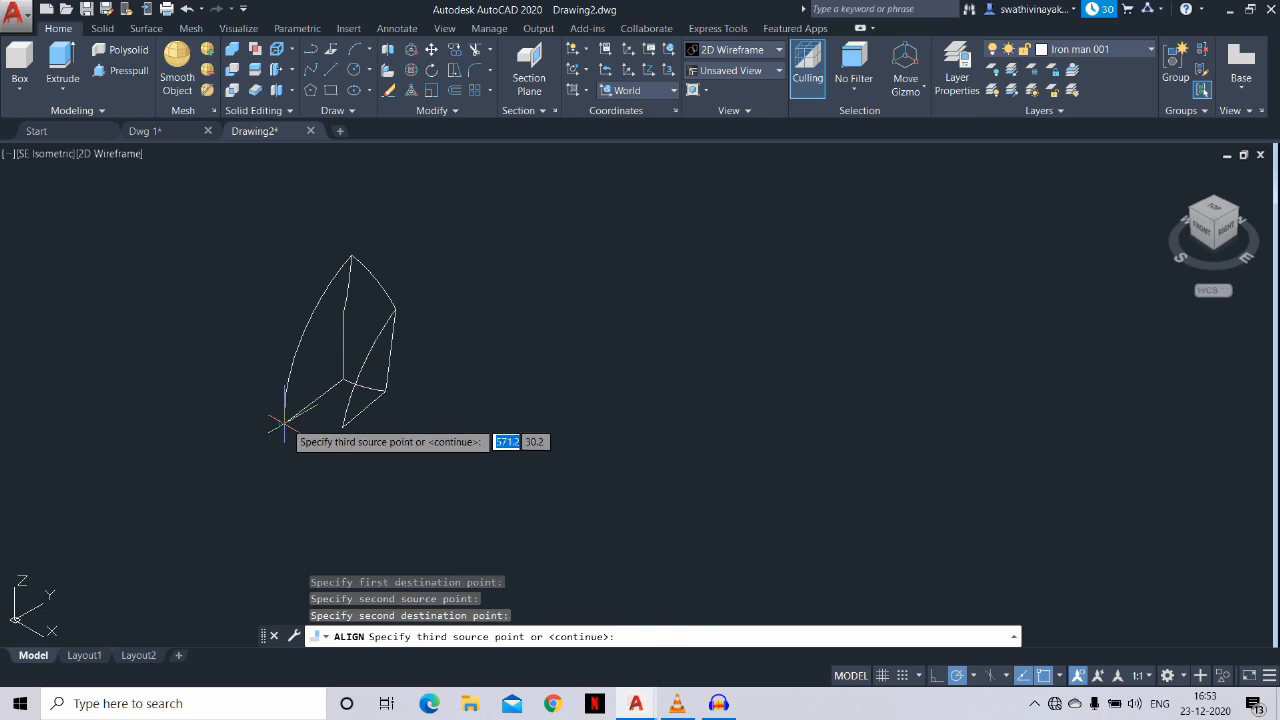
key("Return")
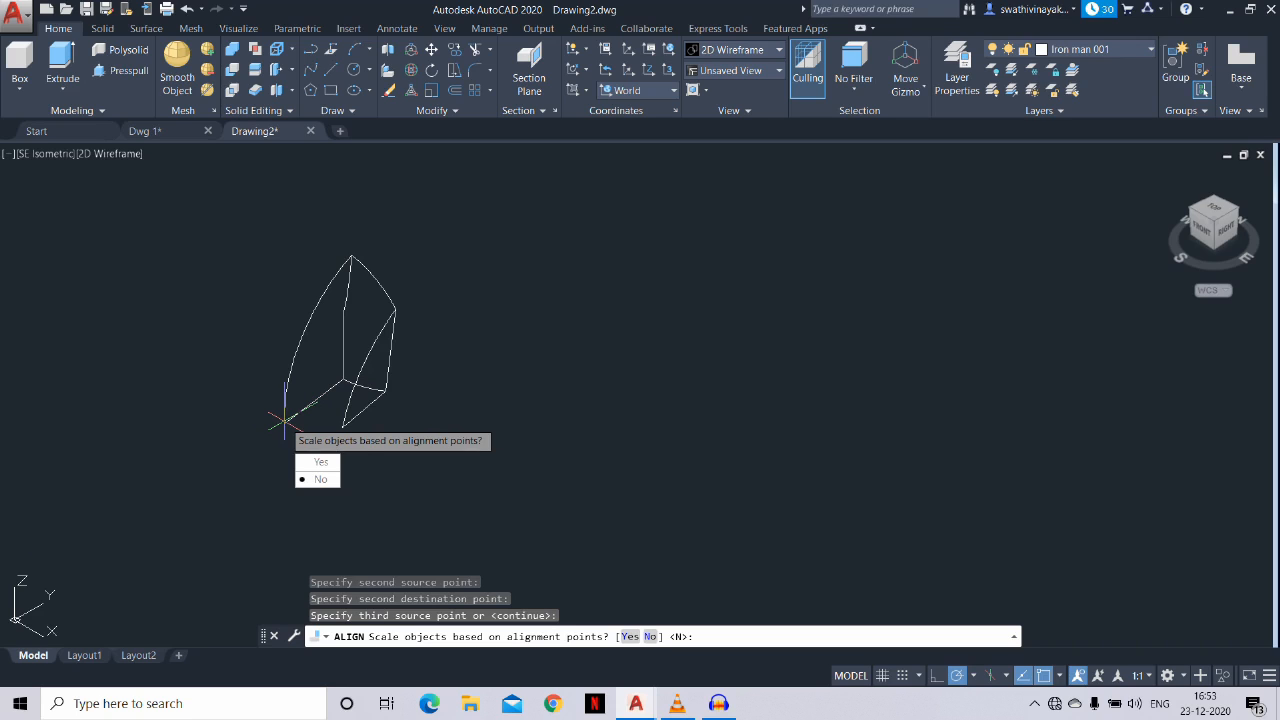
left_click(320, 479)
Stretch the bottom arc's loose endpoint onto the lower endpoint of the outer profile arc to close the wireframe corner
scroll(300, 478, "up", 3)
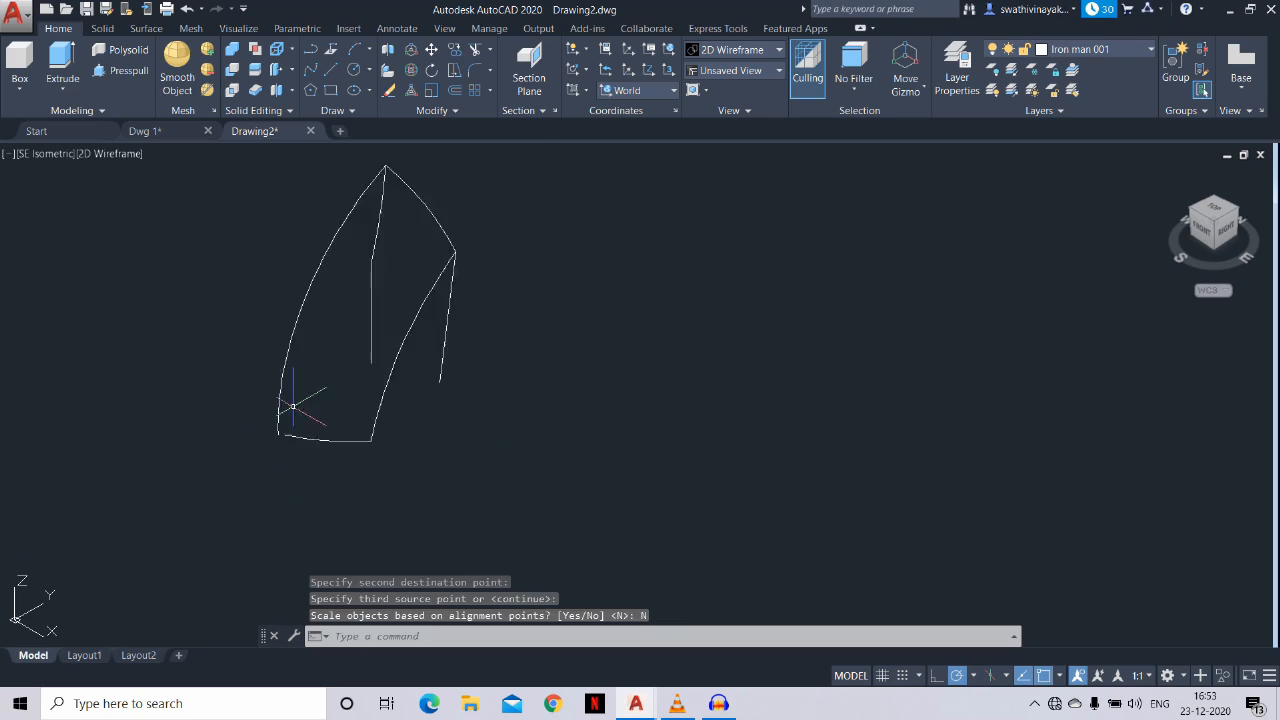
left_click(300, 478)
left_click(320, 436)
left_click(272, 392)
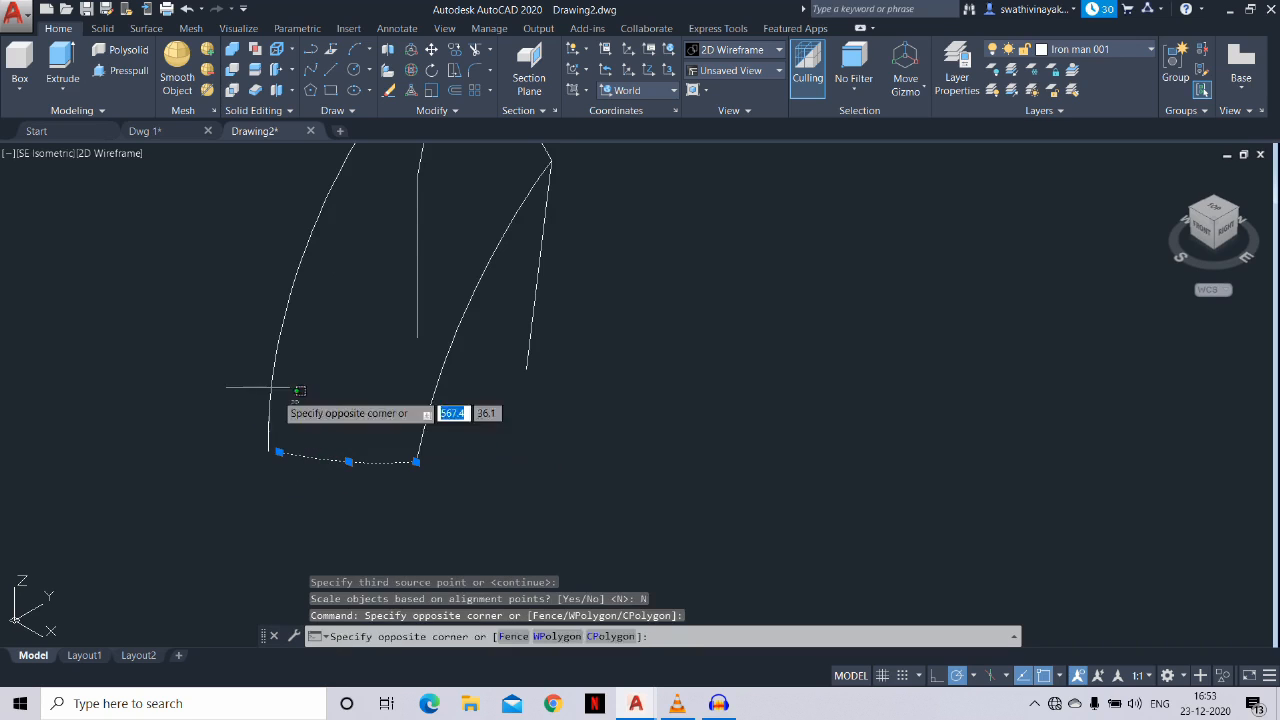
left_click(258, 414)
left_click(279, 452)
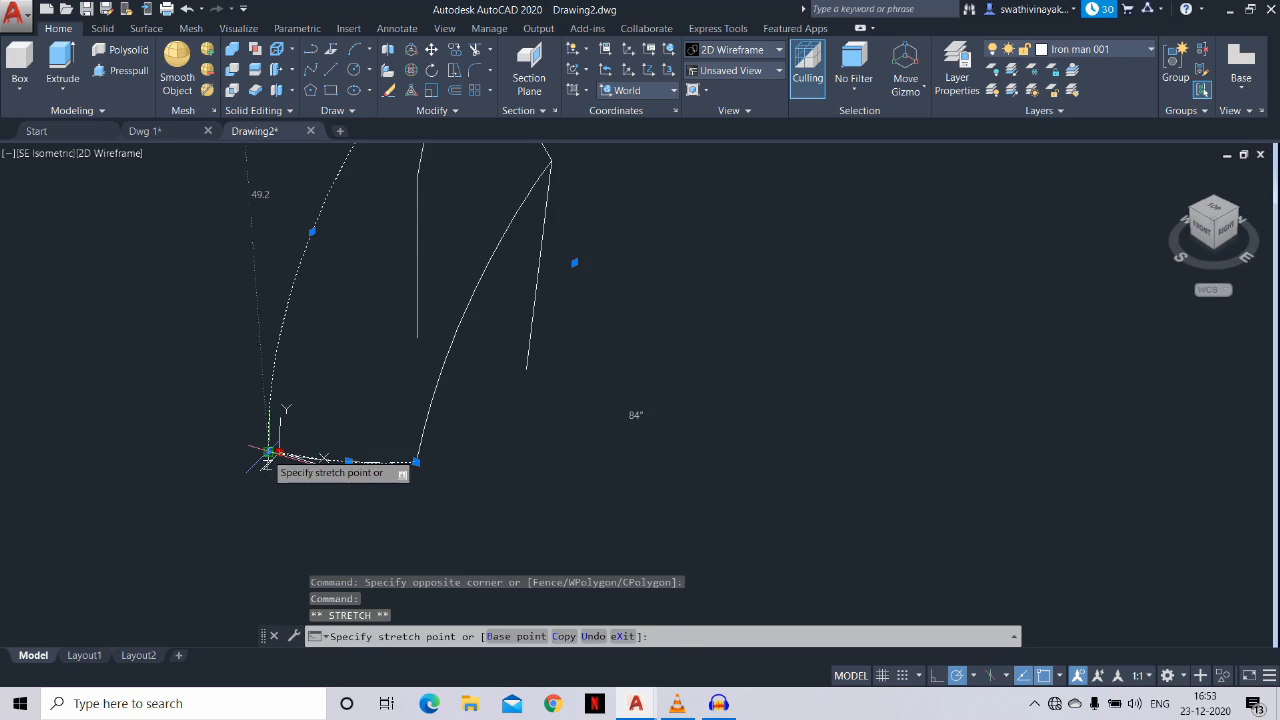
key("Escape")
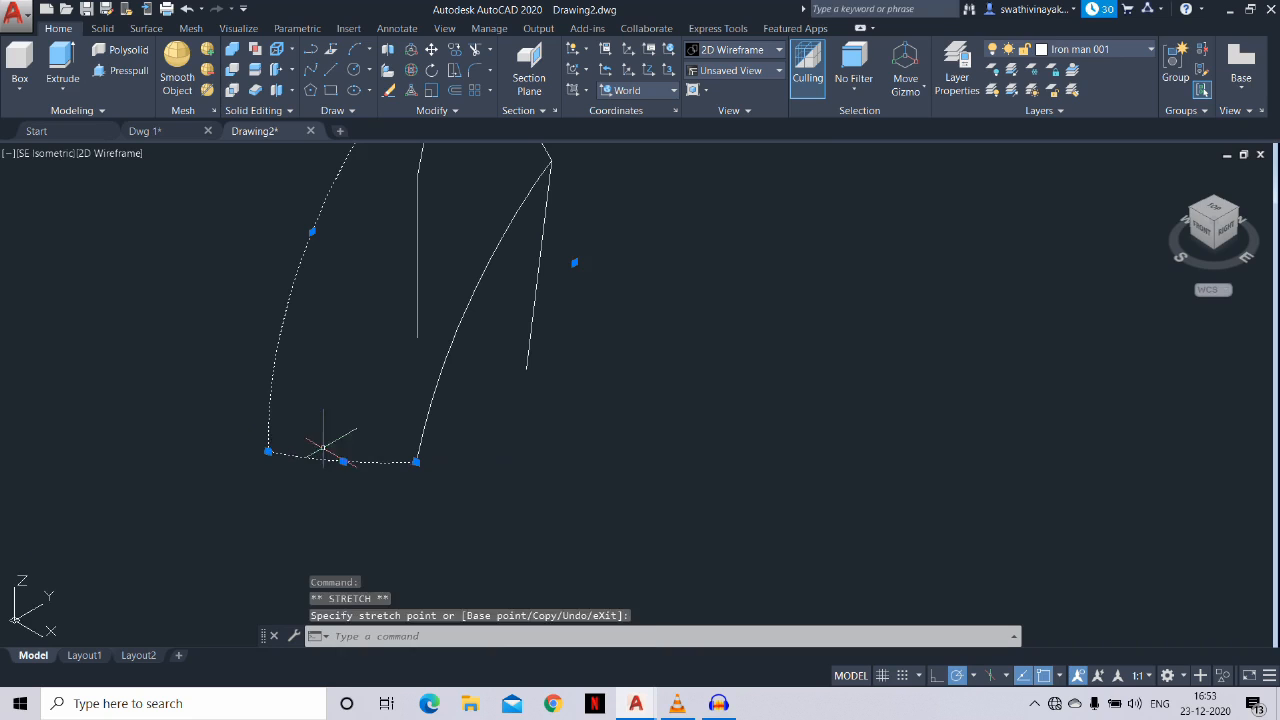
key("Escape")
Erase the leftover flat side edges of the front outline, keeping only the four curves bounding the forehead panel
scroll(396, 440, "down", 2)
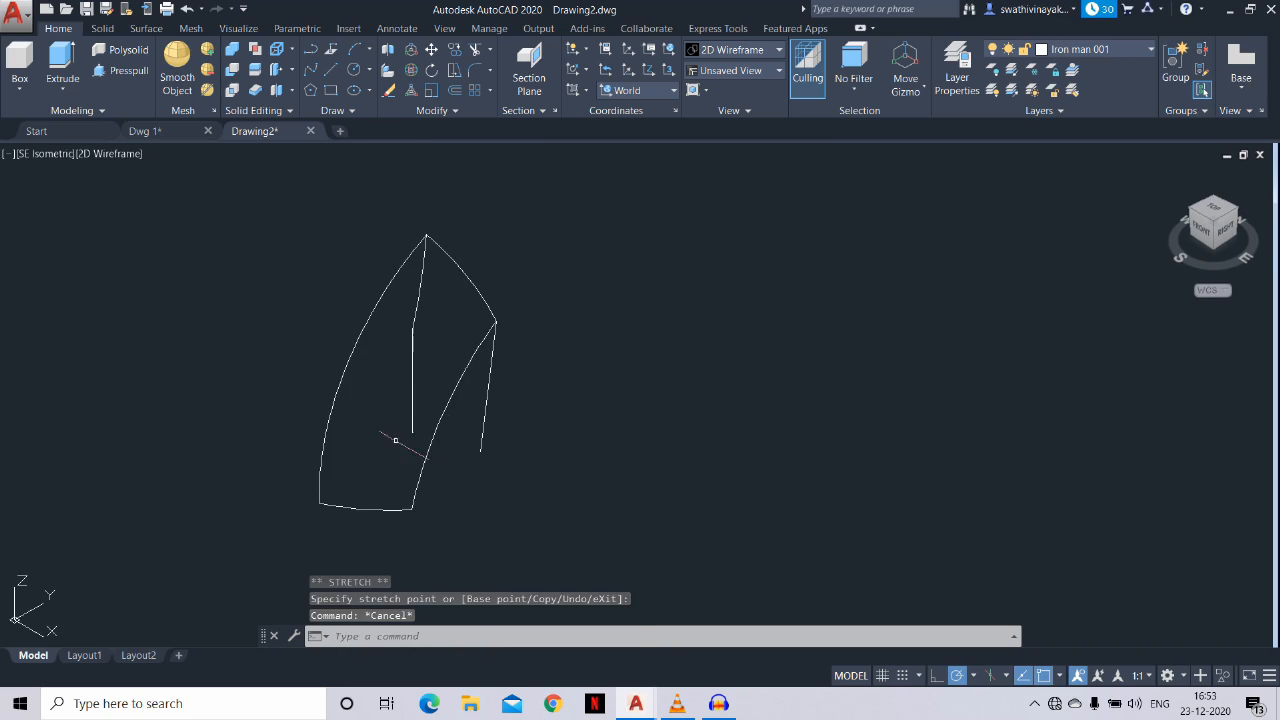
left_click(465, 355)
left_click(407, 300)
left_click(516, 410)
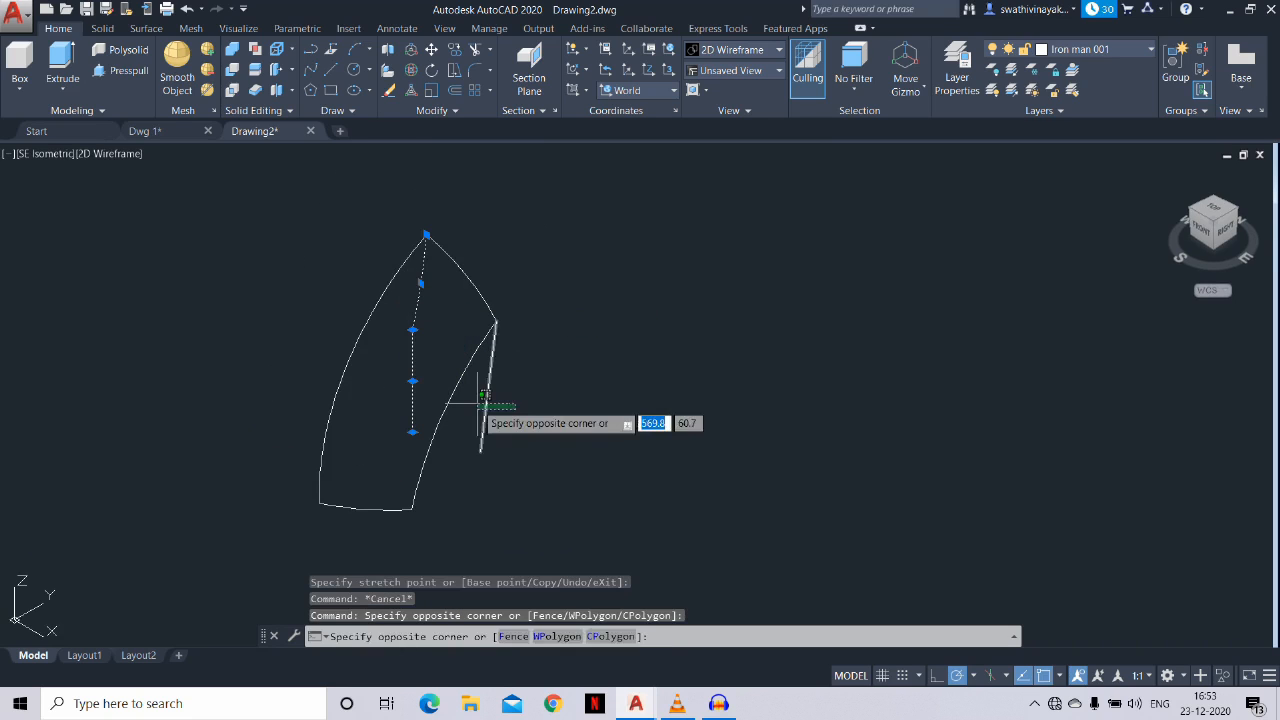
left_click(446, 320)
key("Return")
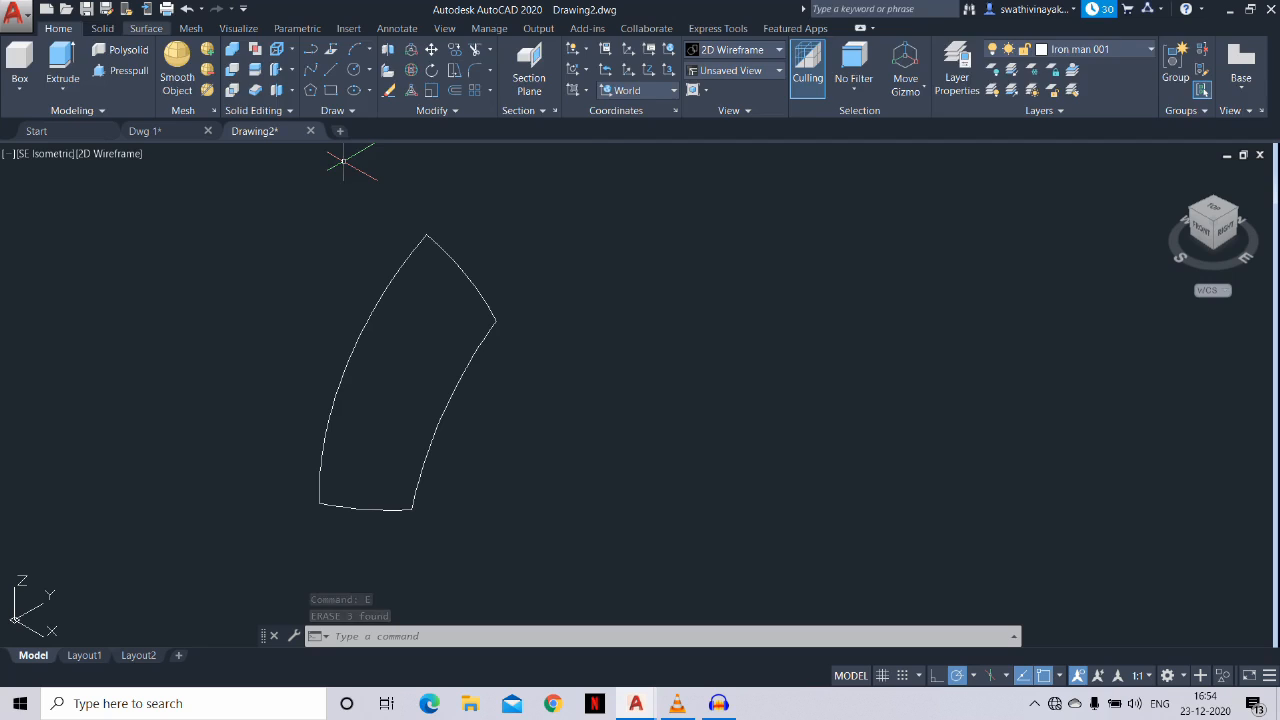
Create a network surface using the bottom and top arcs as first direction and the two side profile arcs as second direction
left_click(146, 28)
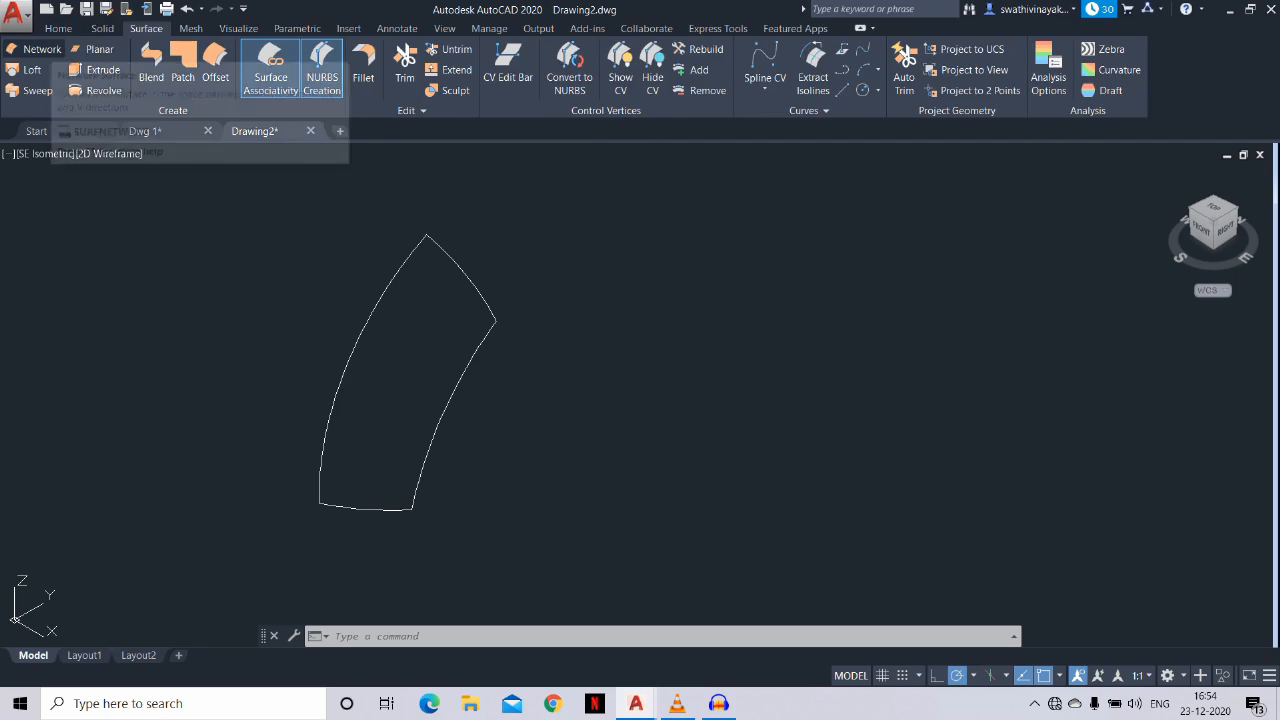
key("Escape")
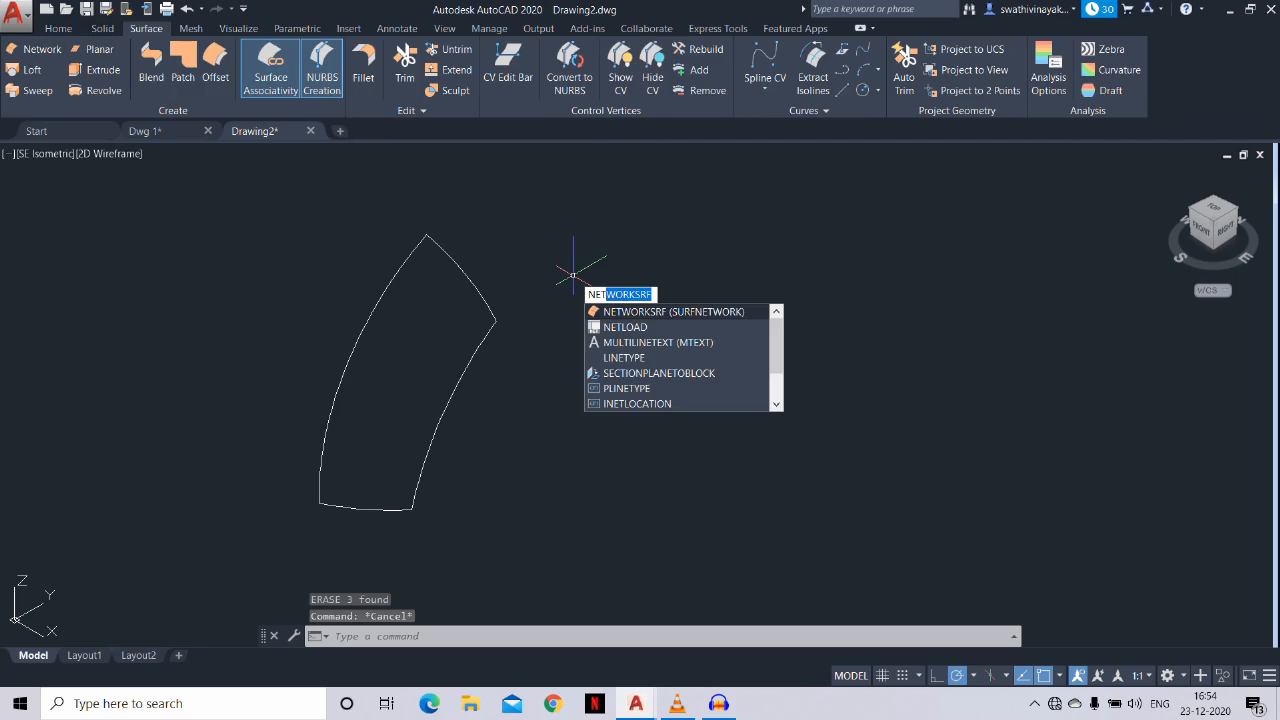
key("Return")
left_click(370, 507)
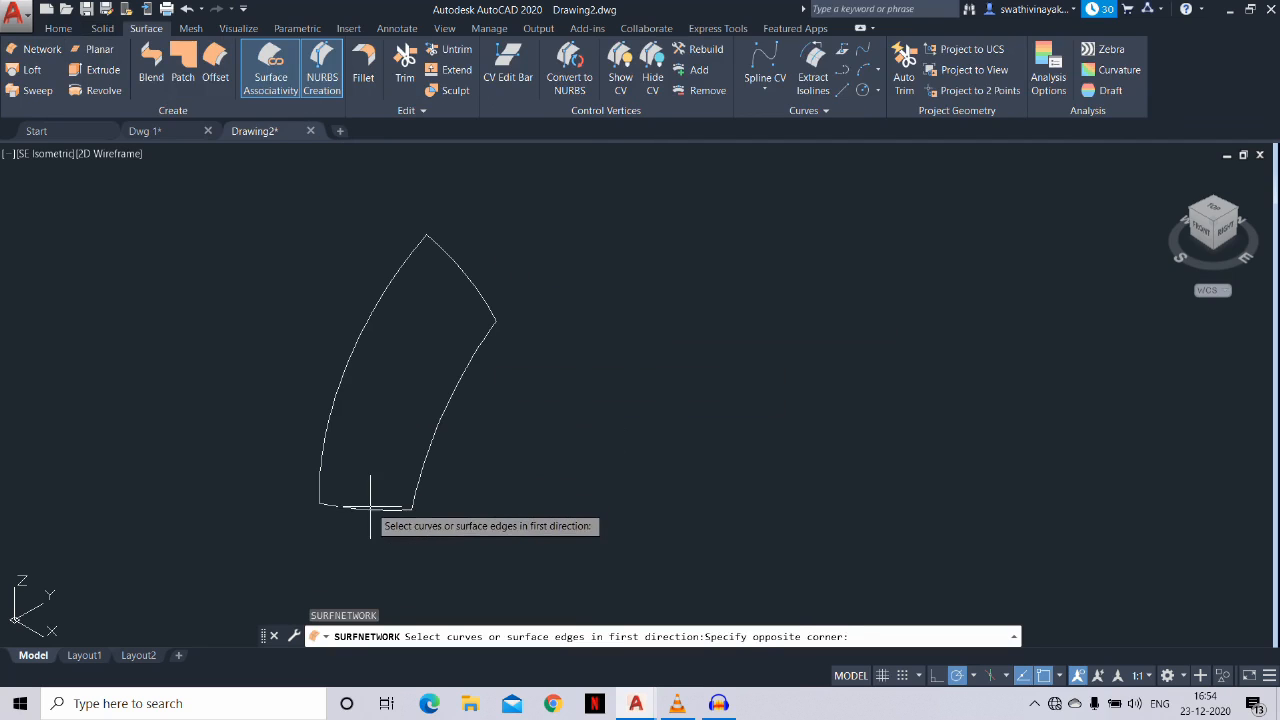
left_click(357, 507)
left_click(482, 297)
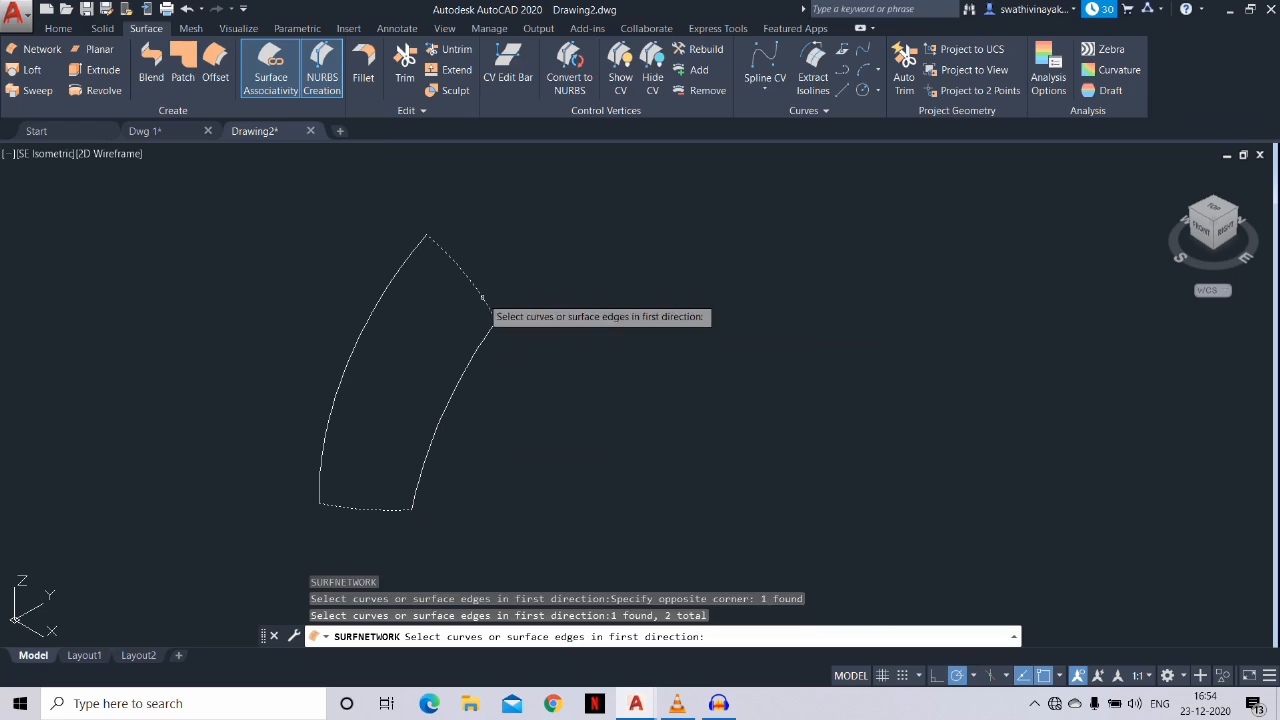
key("Return")
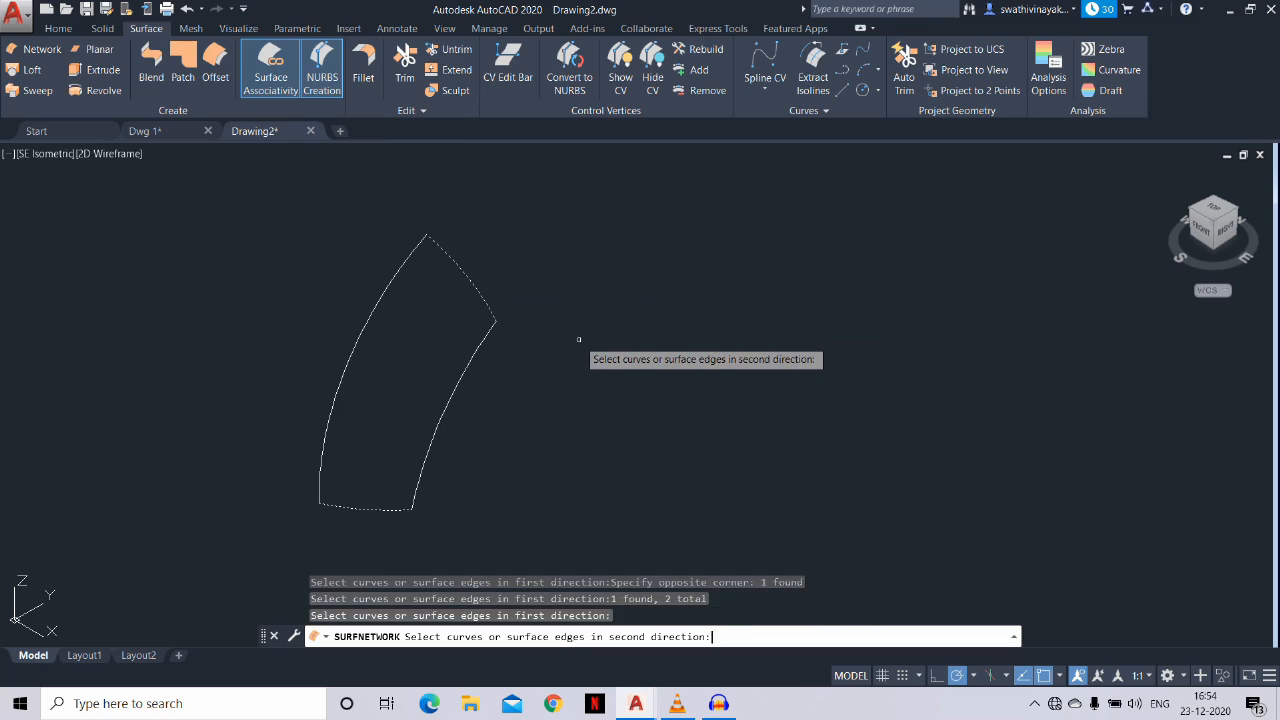
left_click(463, 386)
left_click(345, 338)
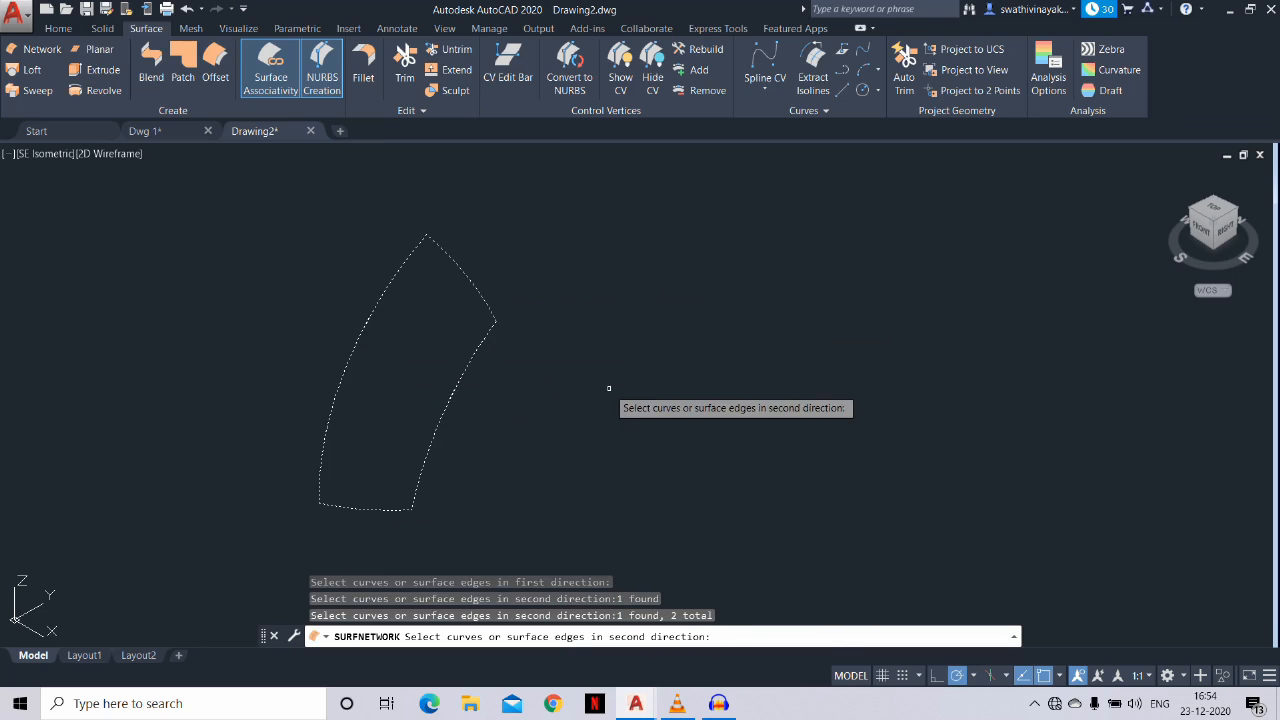
key("Return")
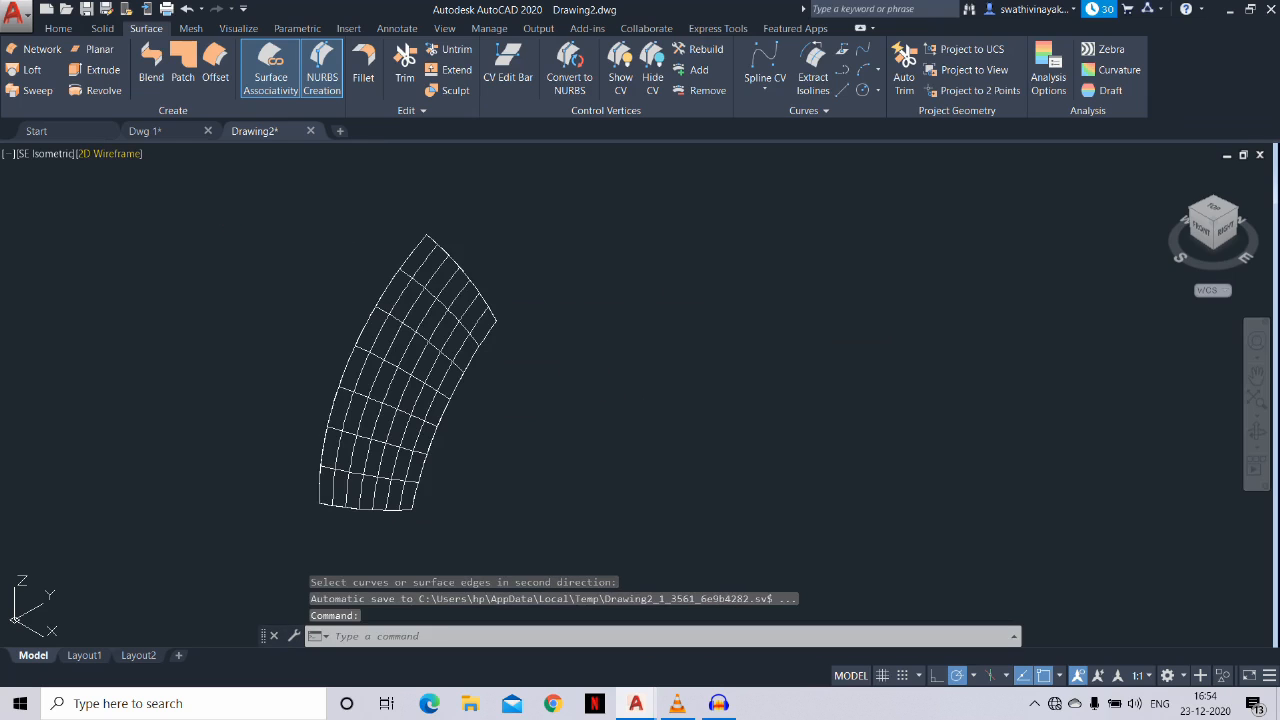
Display the model in the Realistic visual style and set the forehead surface's color to Yellow
left_click(110, 153)
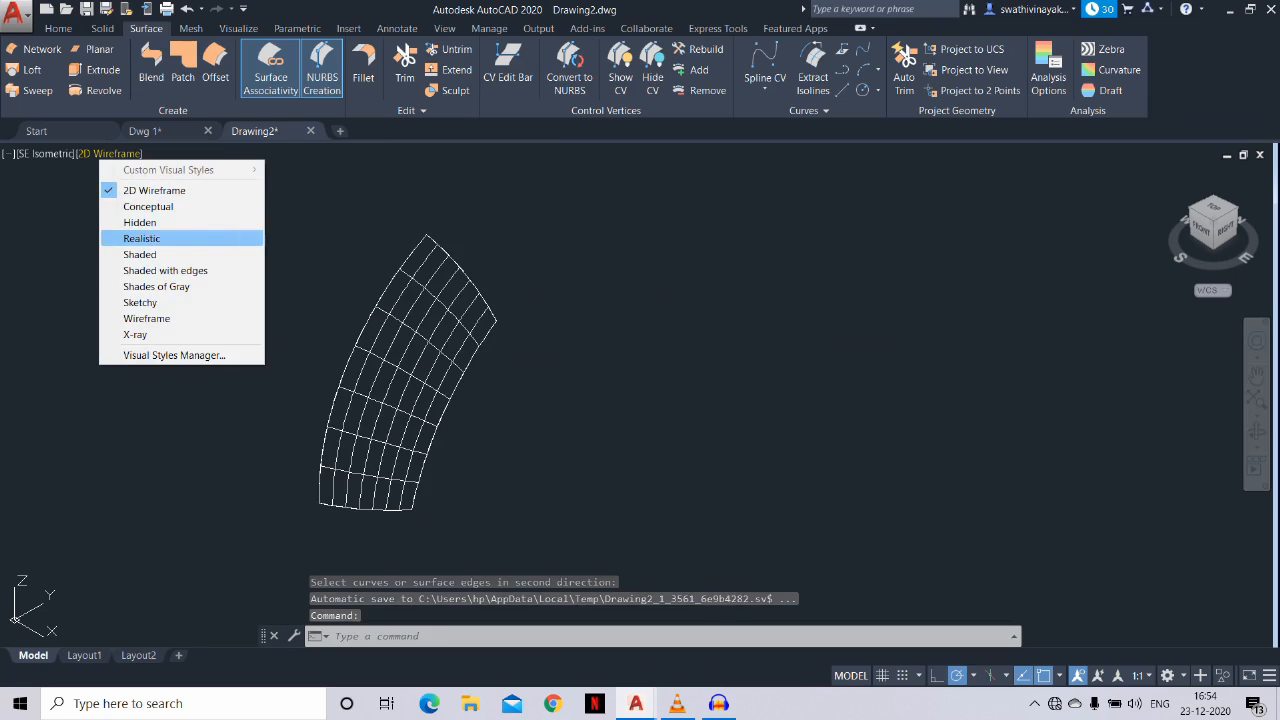
left_click(153, 236)
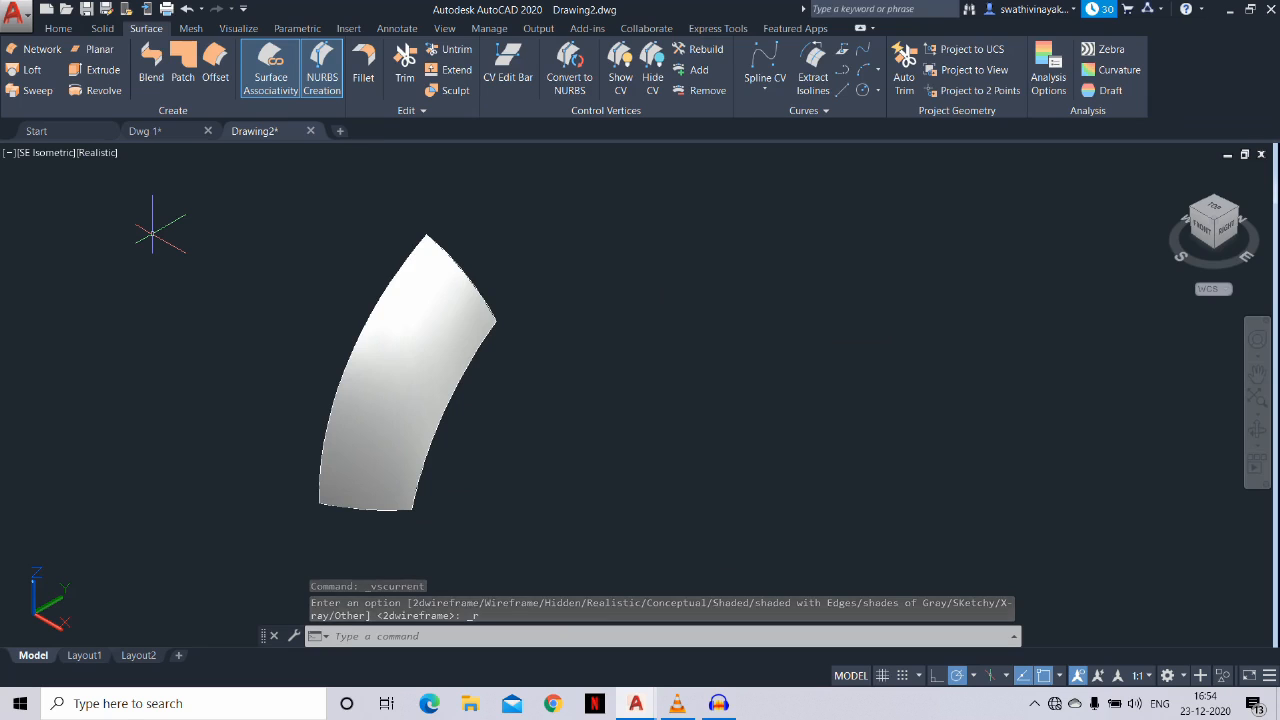
left_click(348, 367)
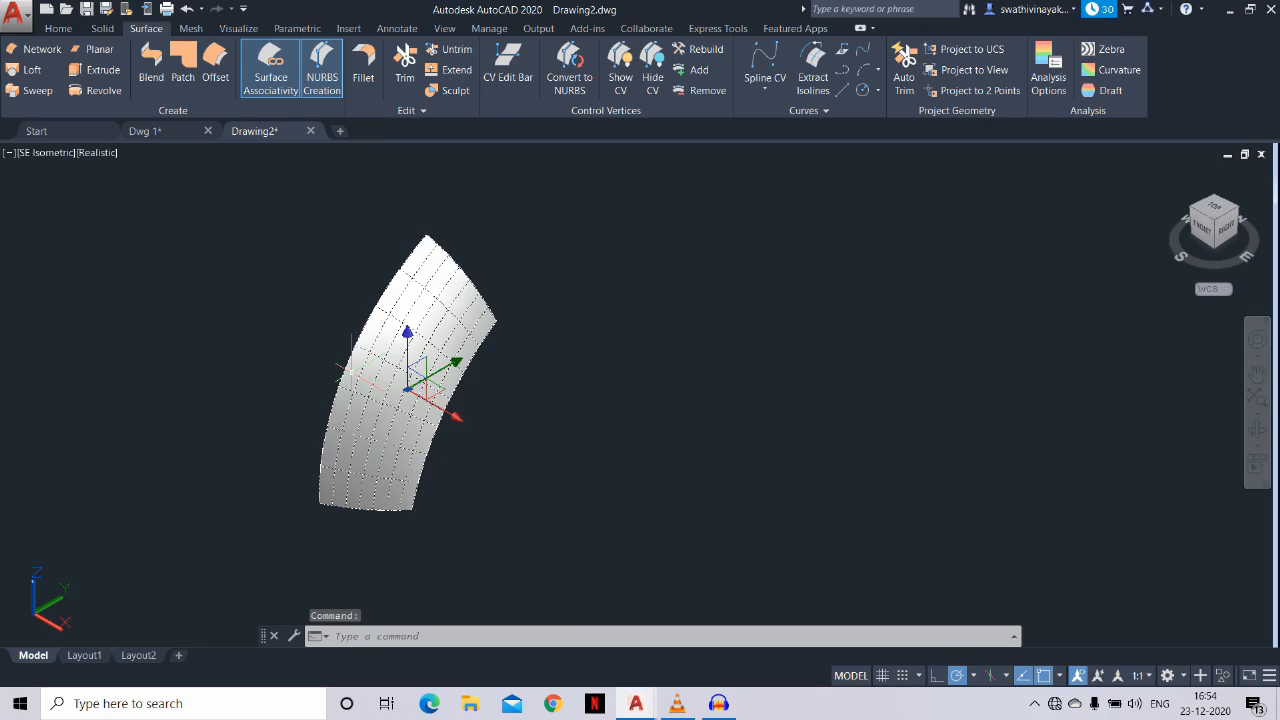
type("pr")
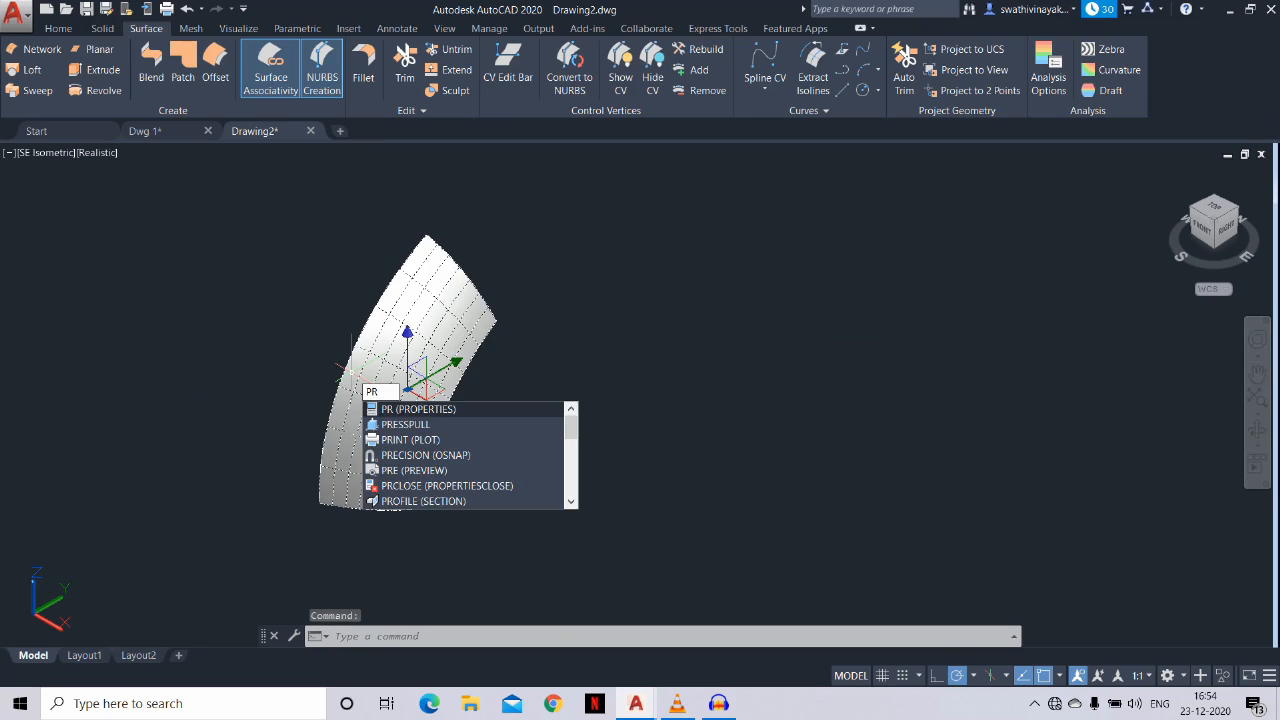
key("Return")
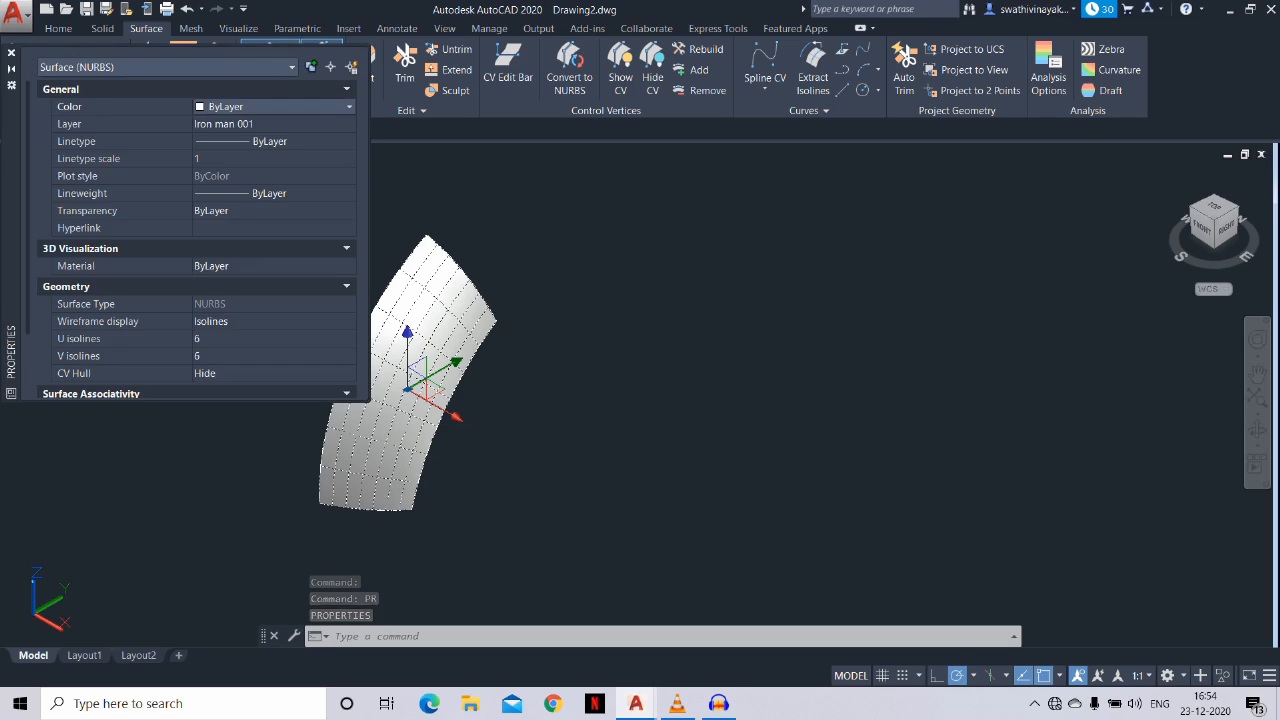
left_click(349, 107)
left_click(226, 165)
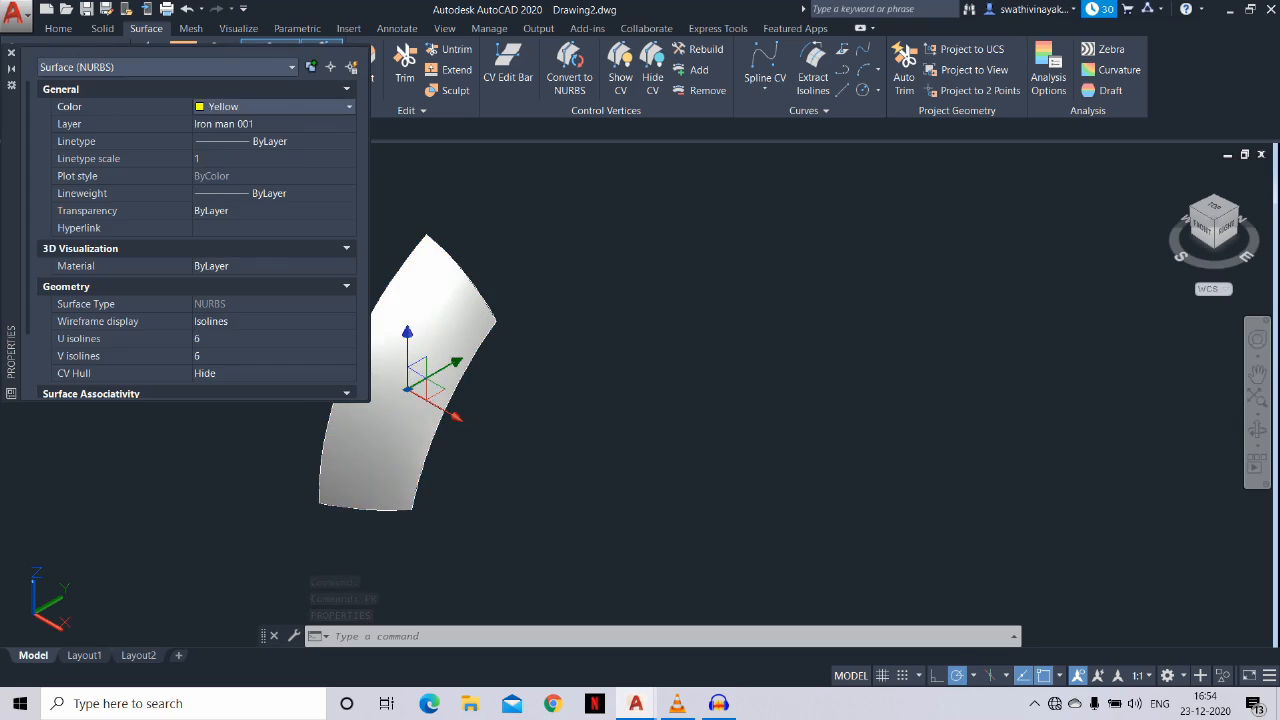
key("ctrl+1")
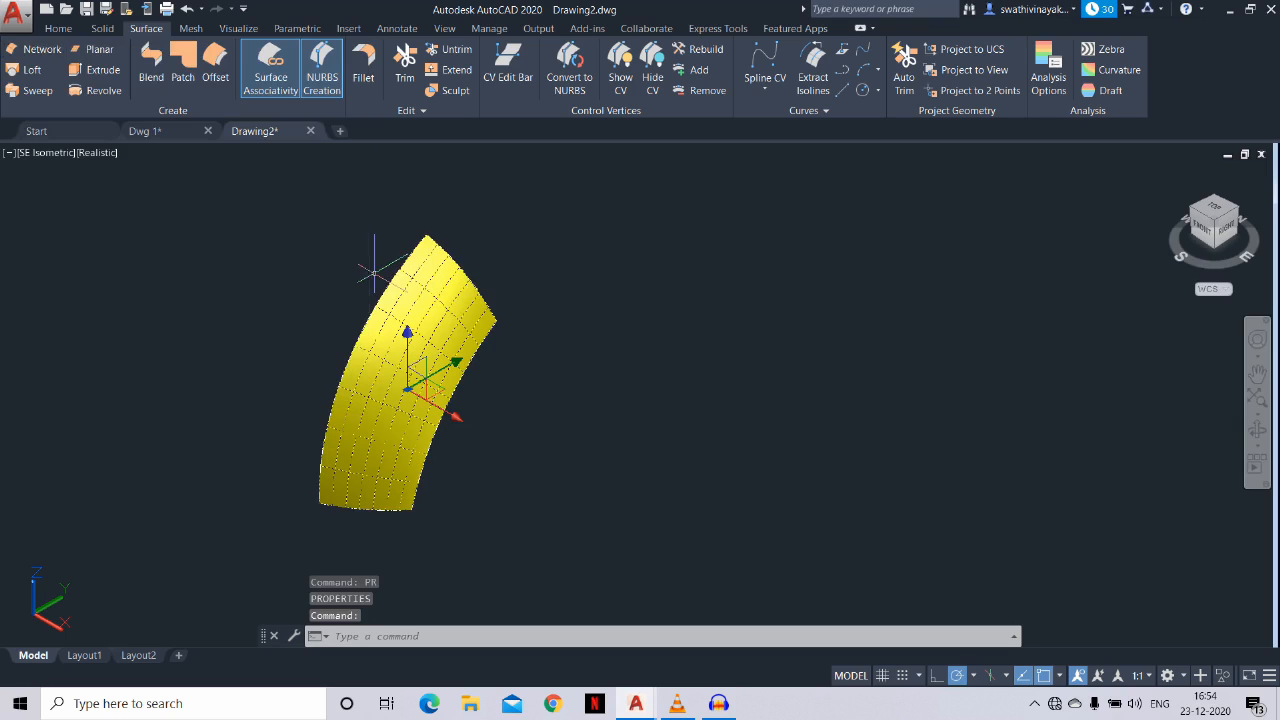
scroll(483, 356, "down", 4)
key("Escape")
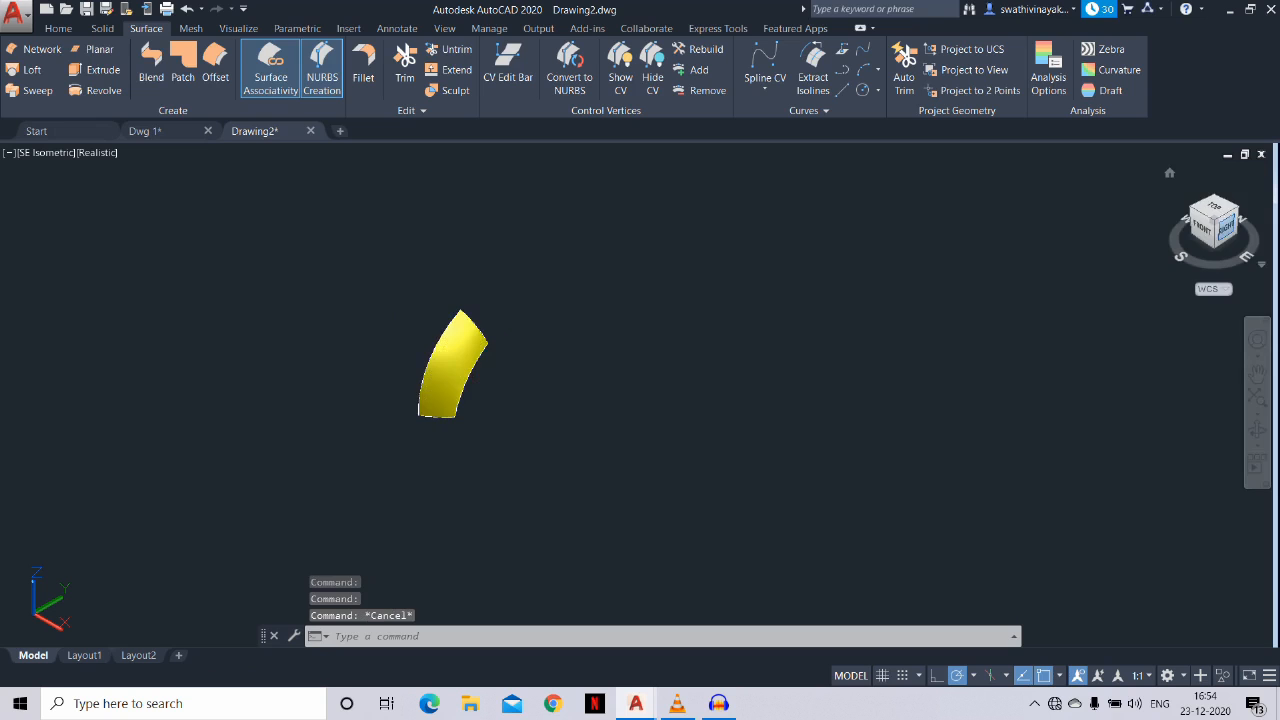
Switch to the Front view over the reference images and align the UCS to the current view
left_click(1203, 228)
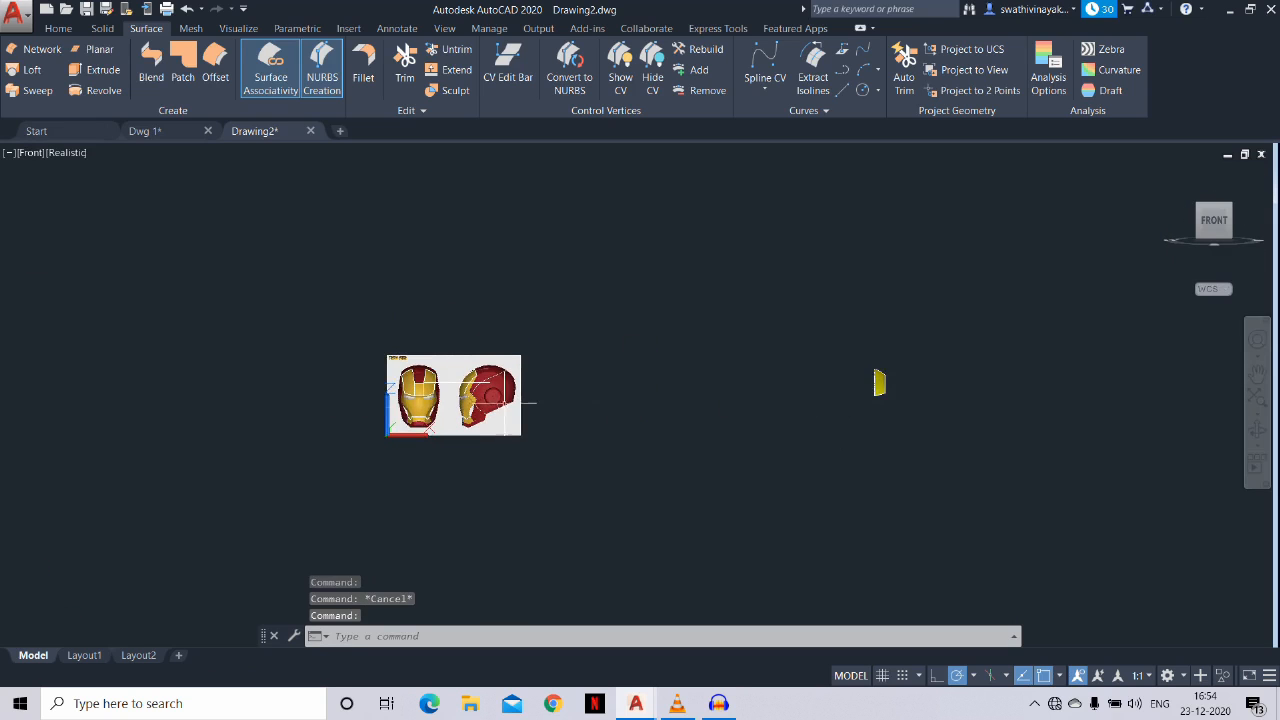
scroll(450, 388, "up", 5)
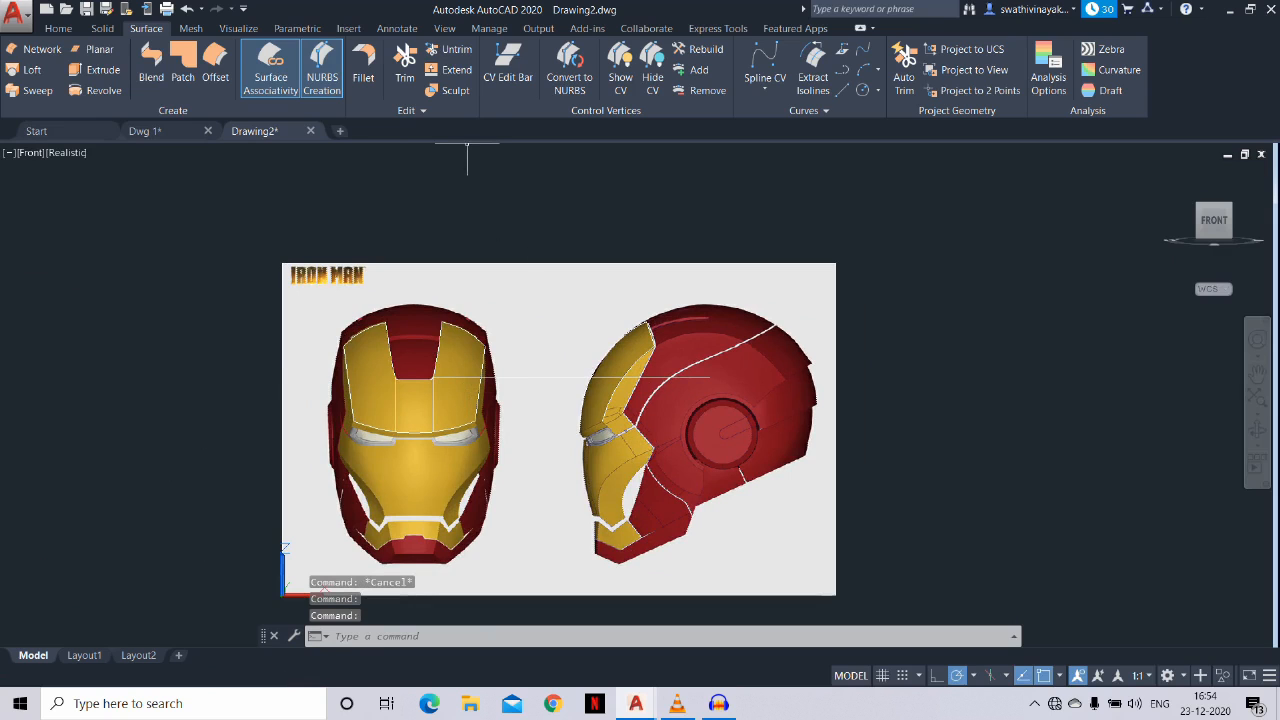
left_click(58, 28)
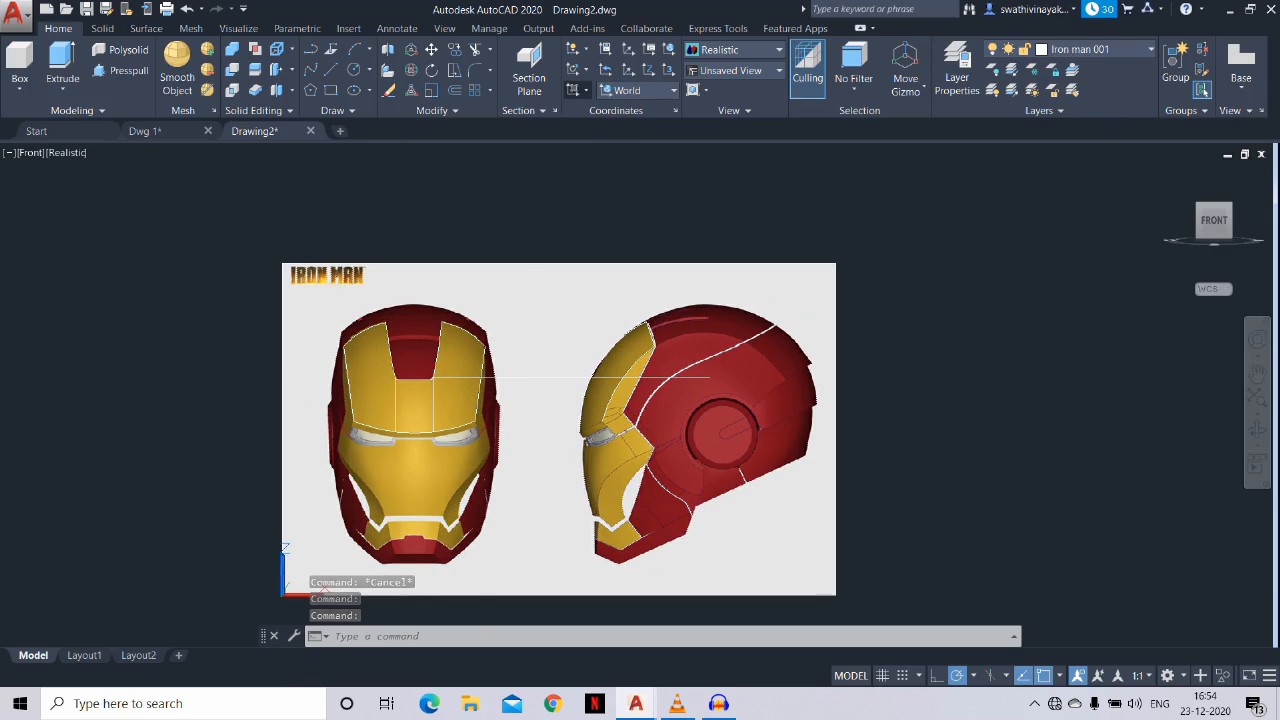
left_click(586, 91)
left_click(581, 118)
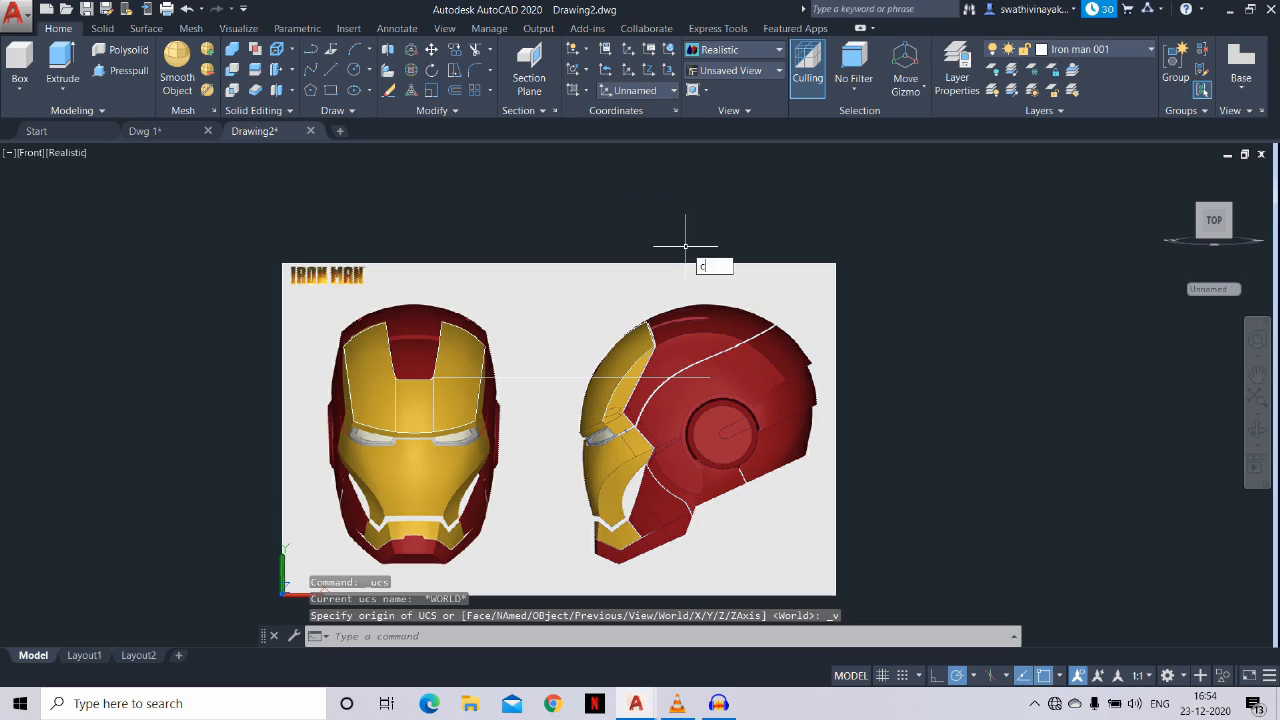
Copy the central forehead panel's outline, bottom arc, horizontal guide line and side profile arc about 255 units horizontally into the empty space
key("Return")
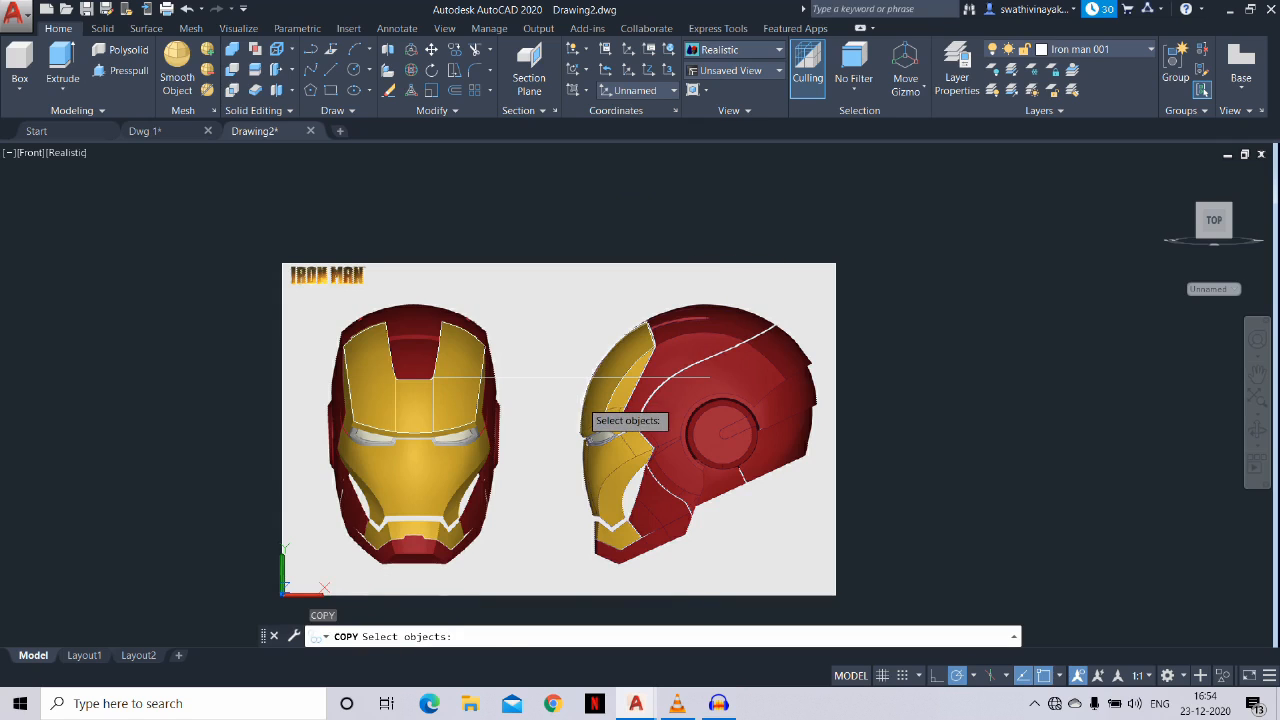
left_click(576, 399)
left_click(562, 388)
left_click(543, 358)
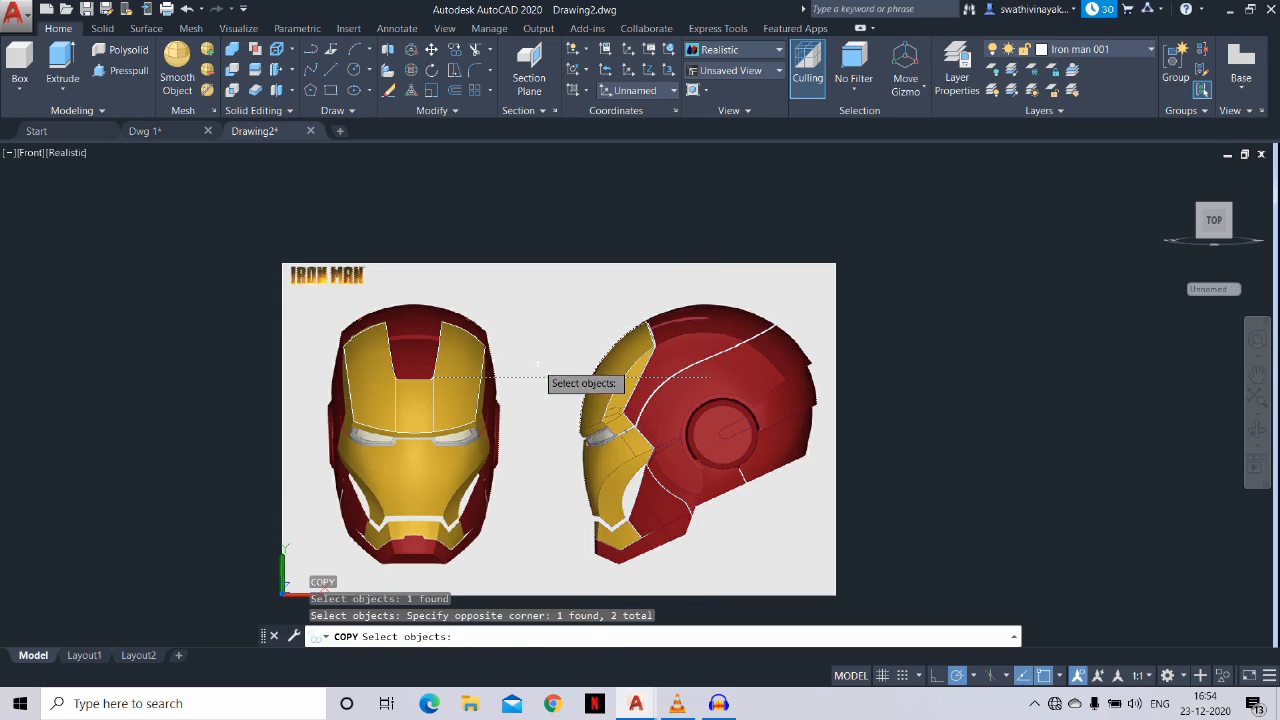
left_click(441, 416)
left_click(399, 404)
scroll(445, 381, "up", 3)
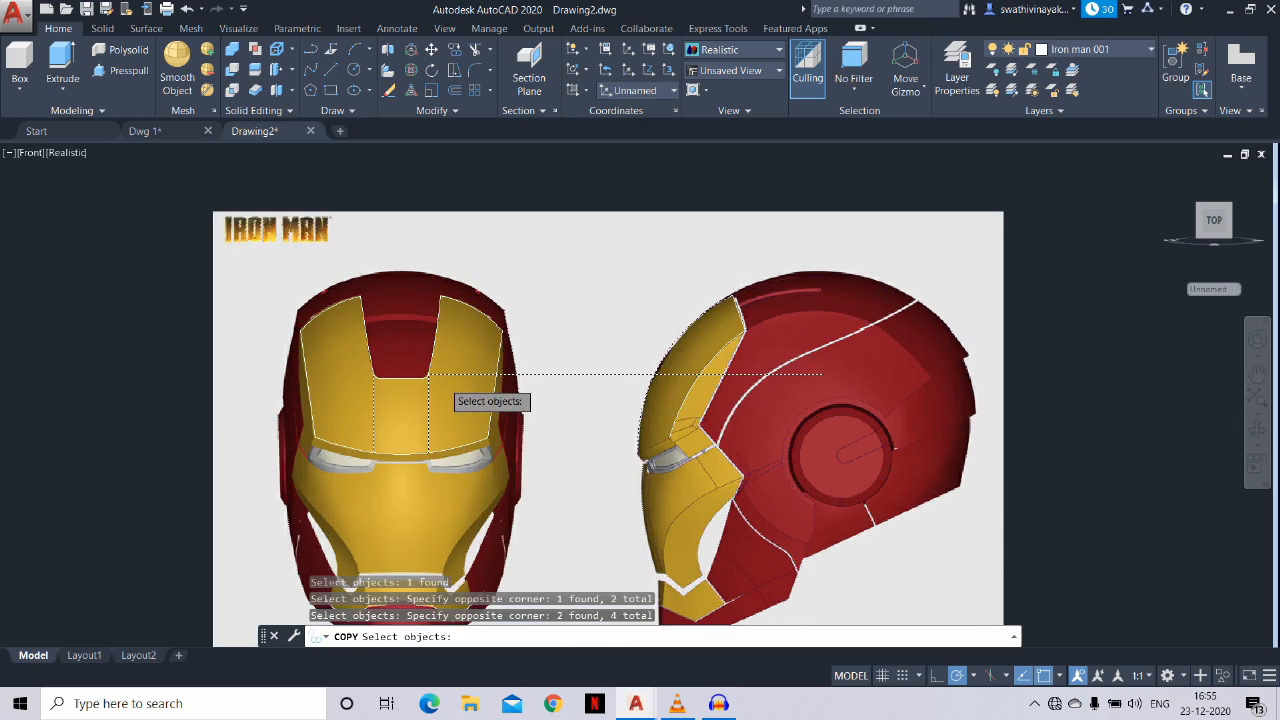
left_click(415, 385)
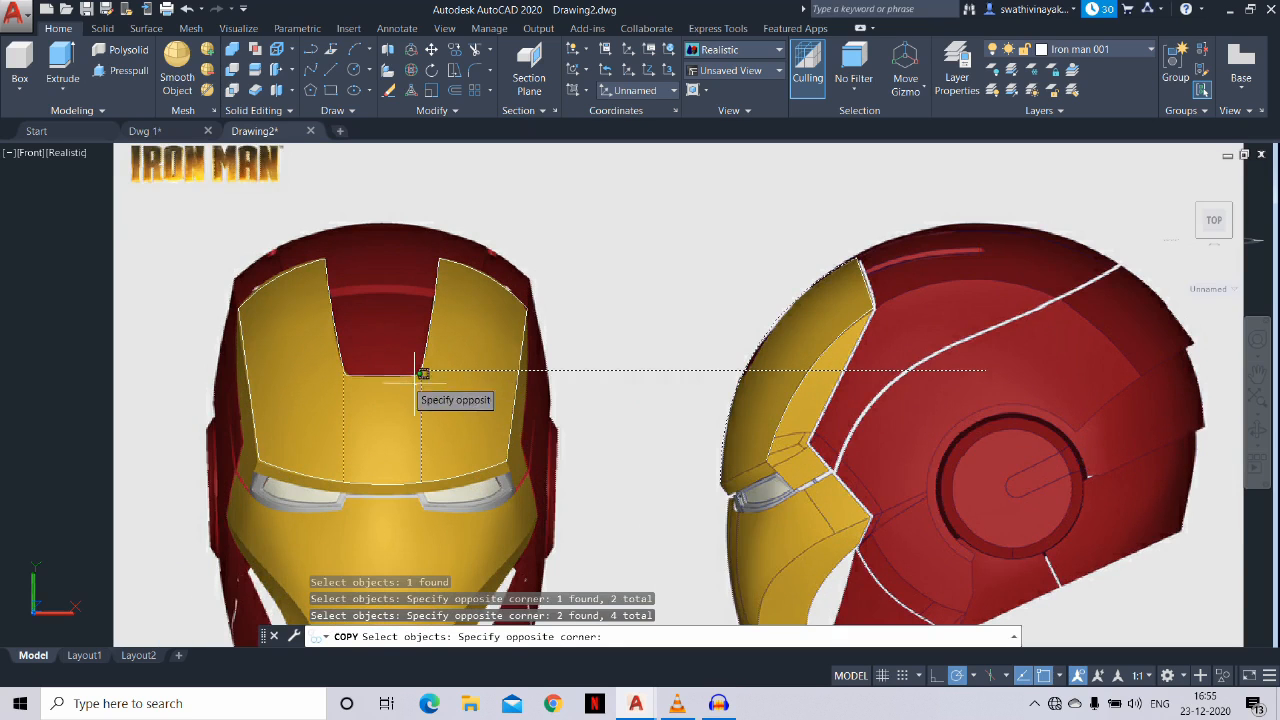
left_click(362, 363)
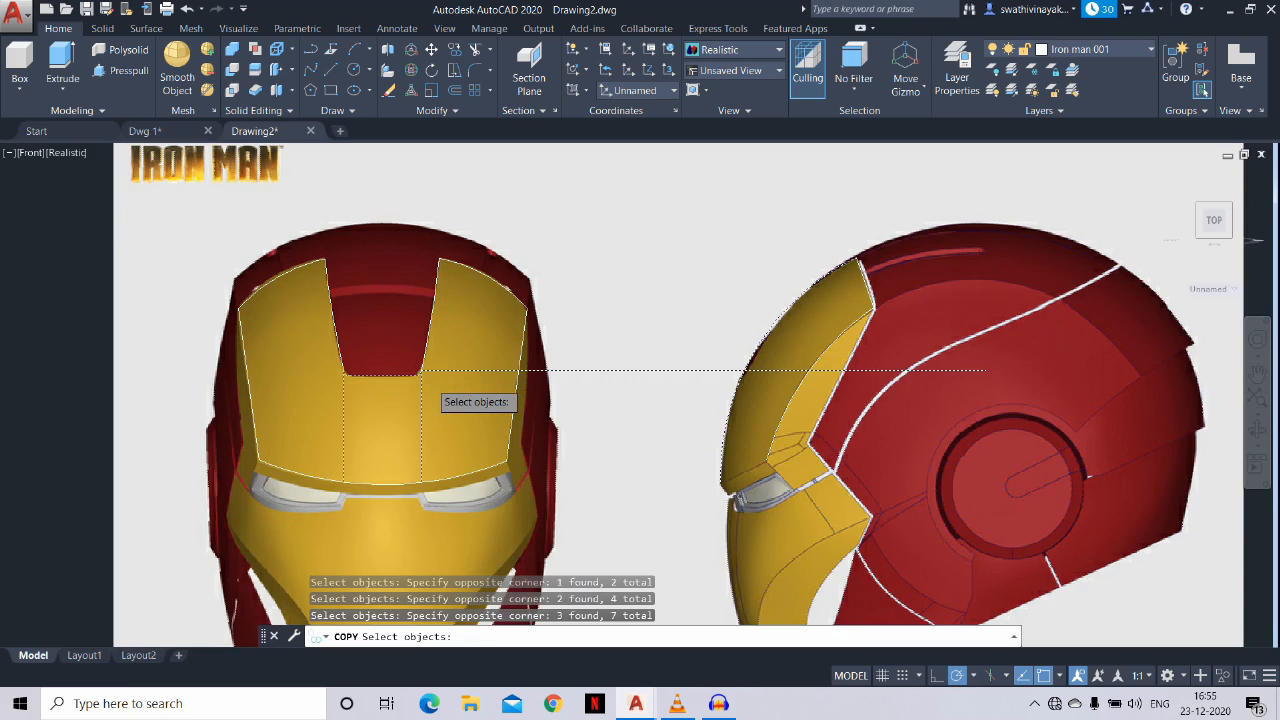
scroll(421, 371, "up", 3)
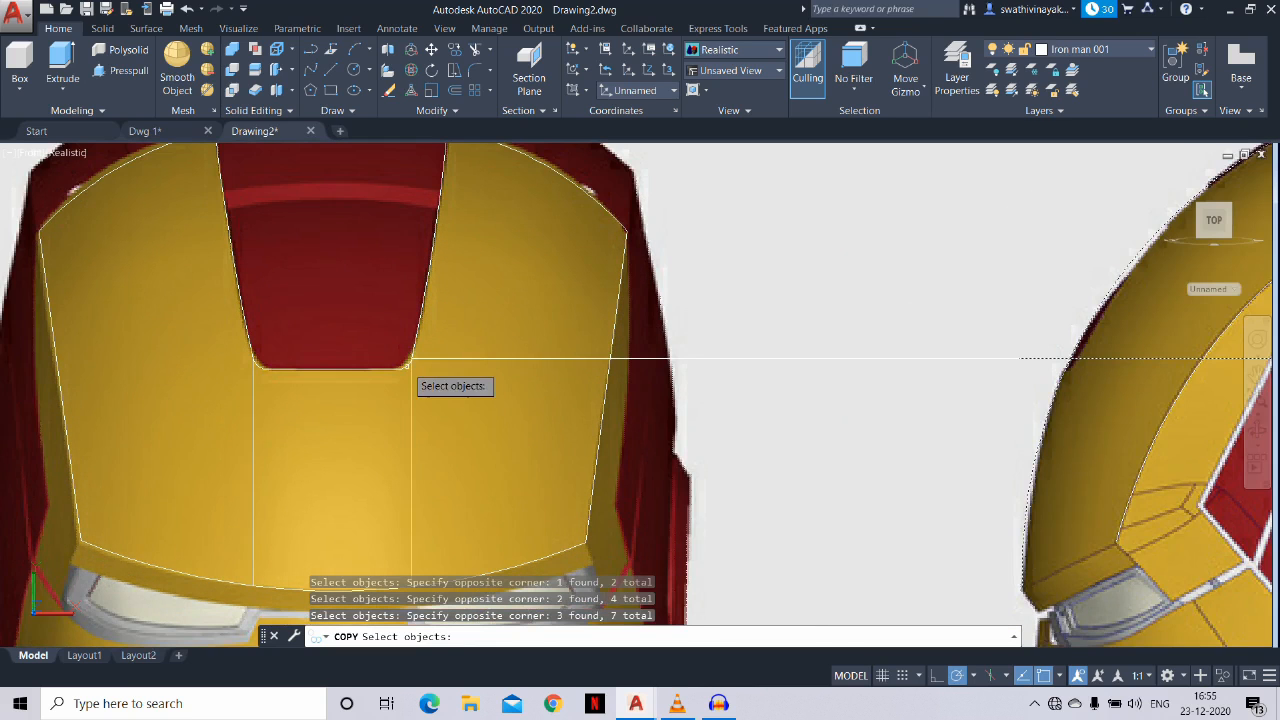
left_click(405, 370)
scroll(400, 378, "down", 5)
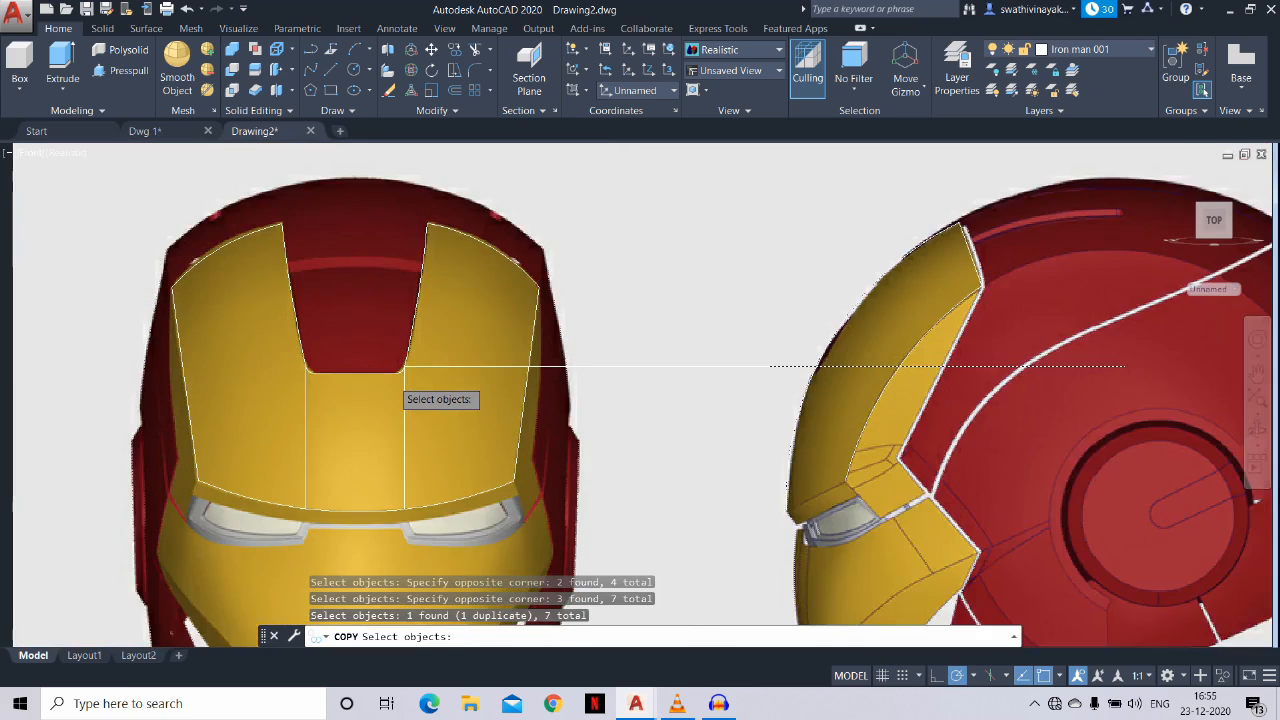
left_click(429, 440)
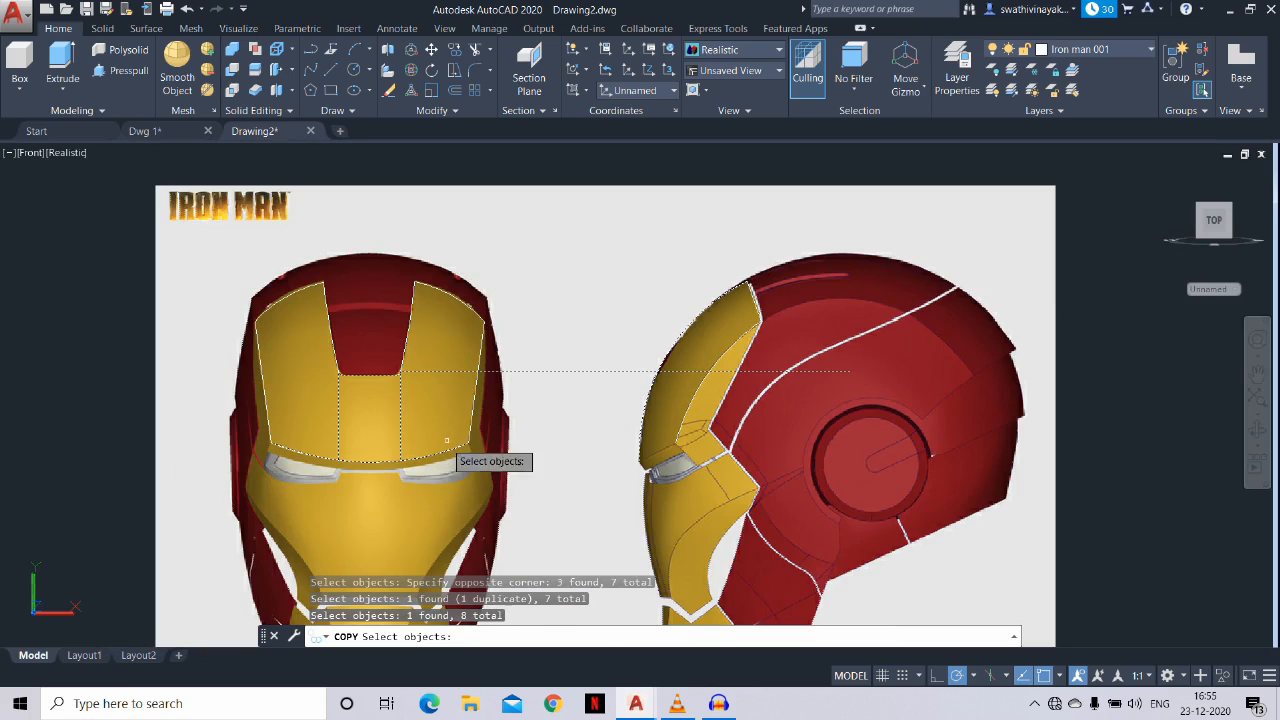
key("Return")
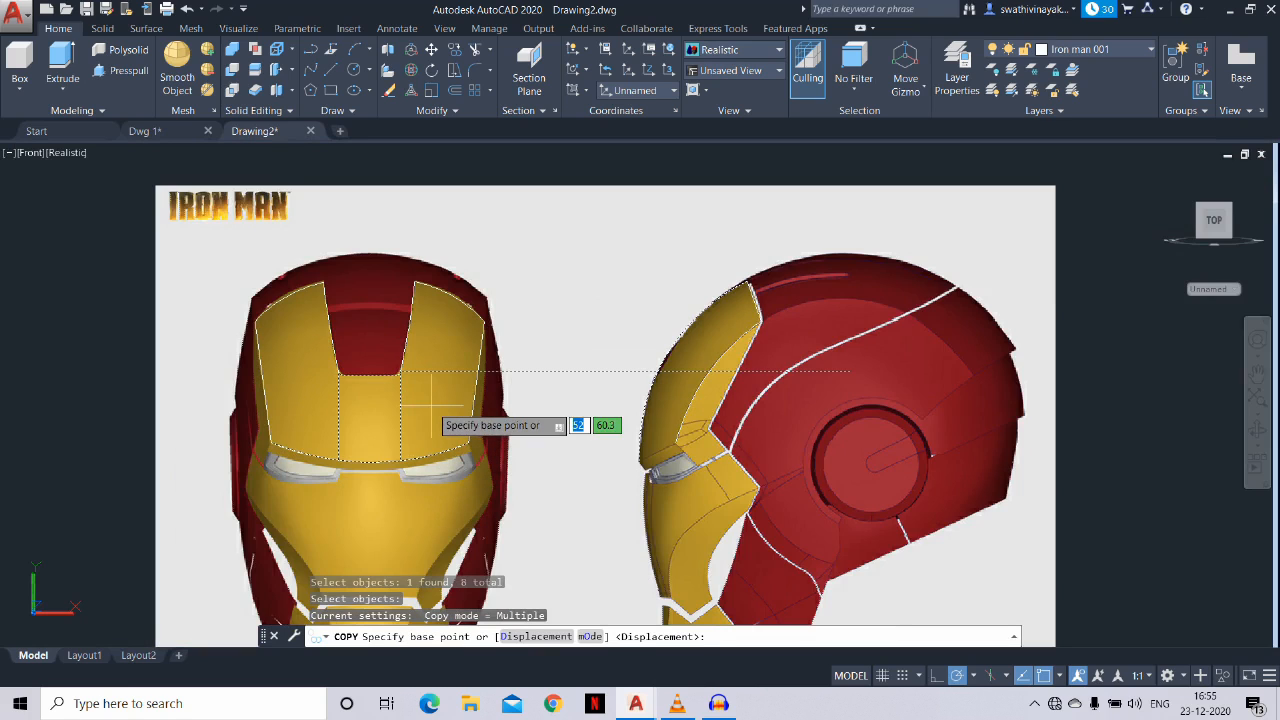
left_click(571, 412)
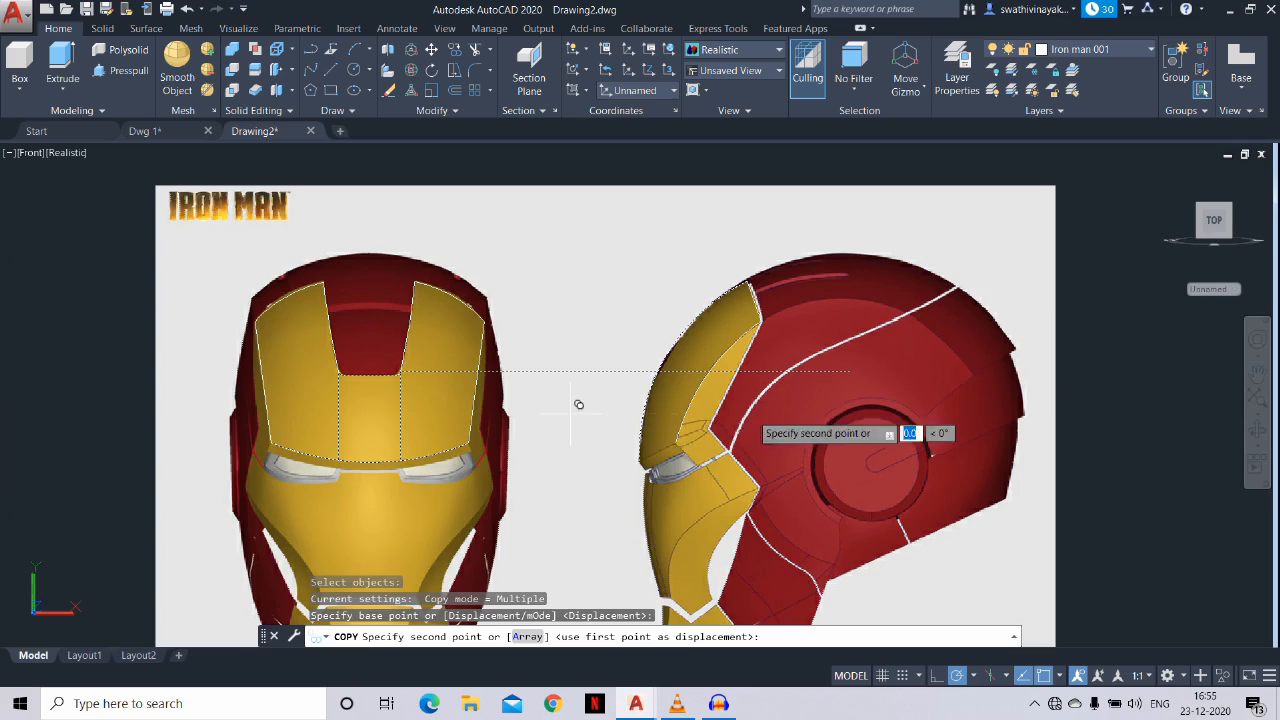
scroll(860, 420, "down", 4)
middle_click_drag(860, 420, 205, 436)
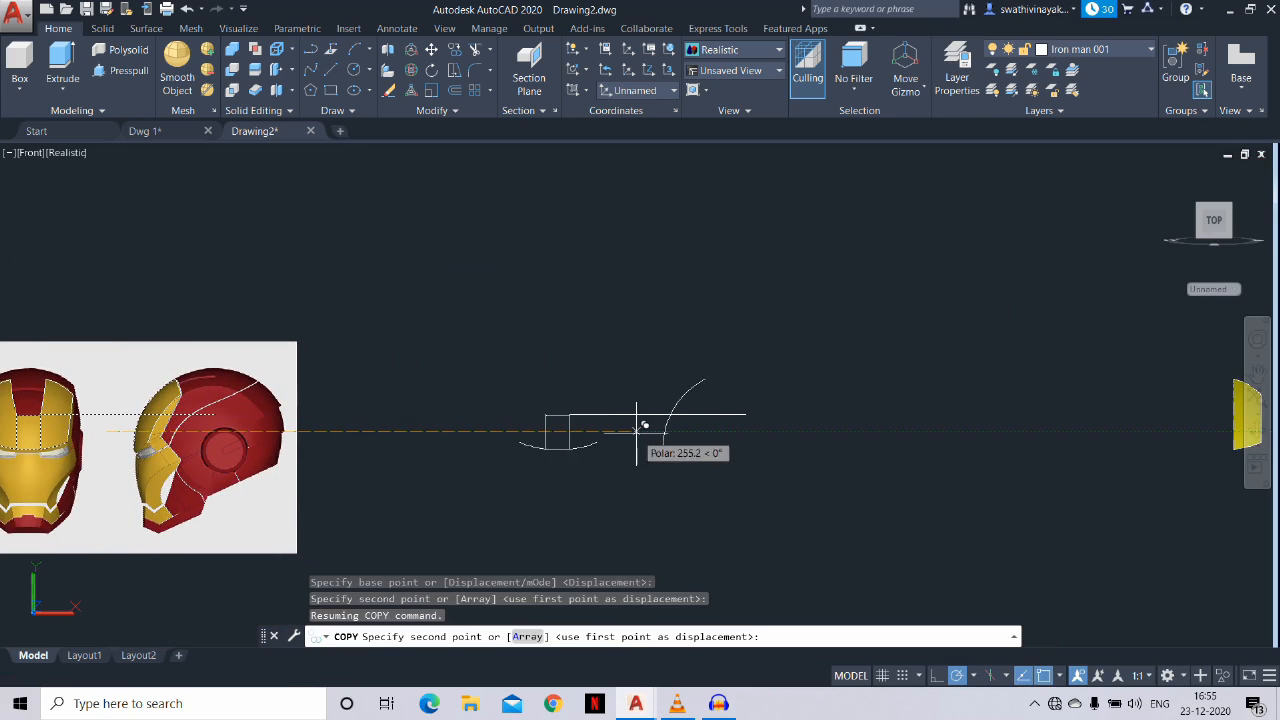
left_click(636, 430)
key("Escape")
Trim the copied side arc above the guide line and the bottom arc's ends outside the two vertical lines
scroll(713, 414, "up", 2)
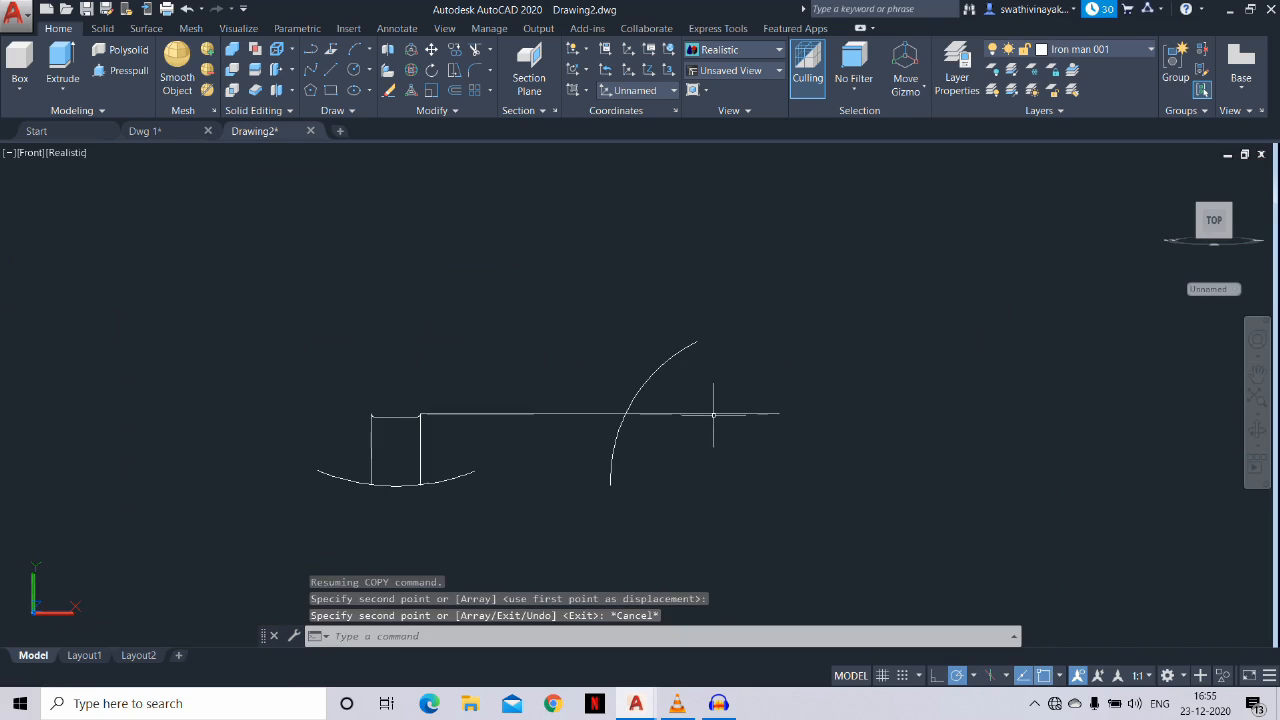
type("tr")
key("Return")
key("Return")
left_click(658, 374)
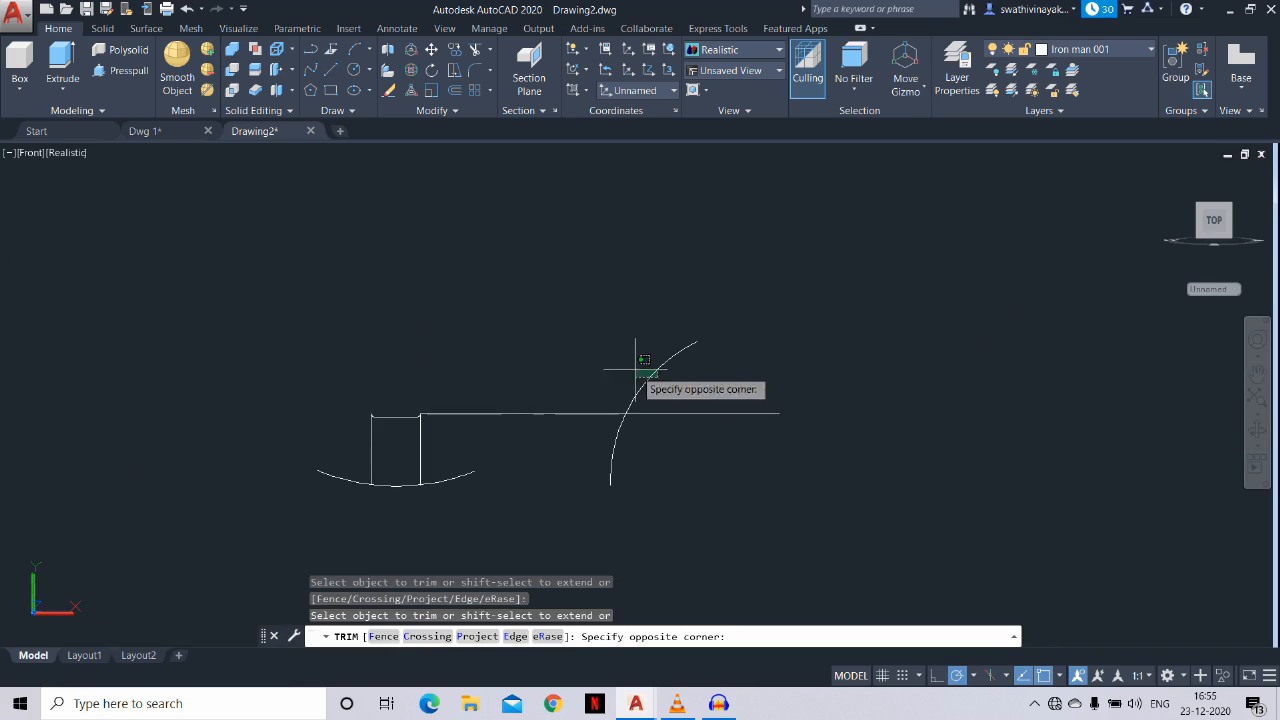
left_click(638, 369)
left_click(456, 477)
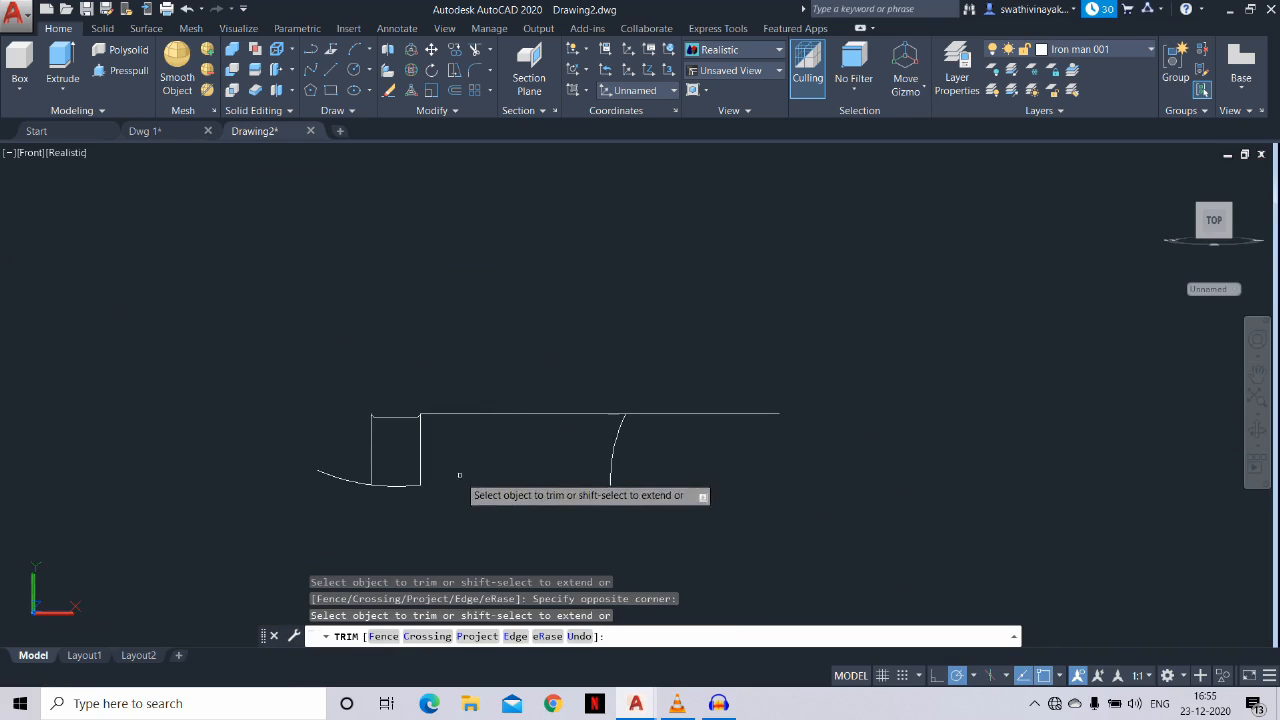
left_click(362, 484)
key("Escape")
Erase the copied horizontal guide line between the central panel outline and the side arc
left_click(502, 423)
left_click(494, 402)
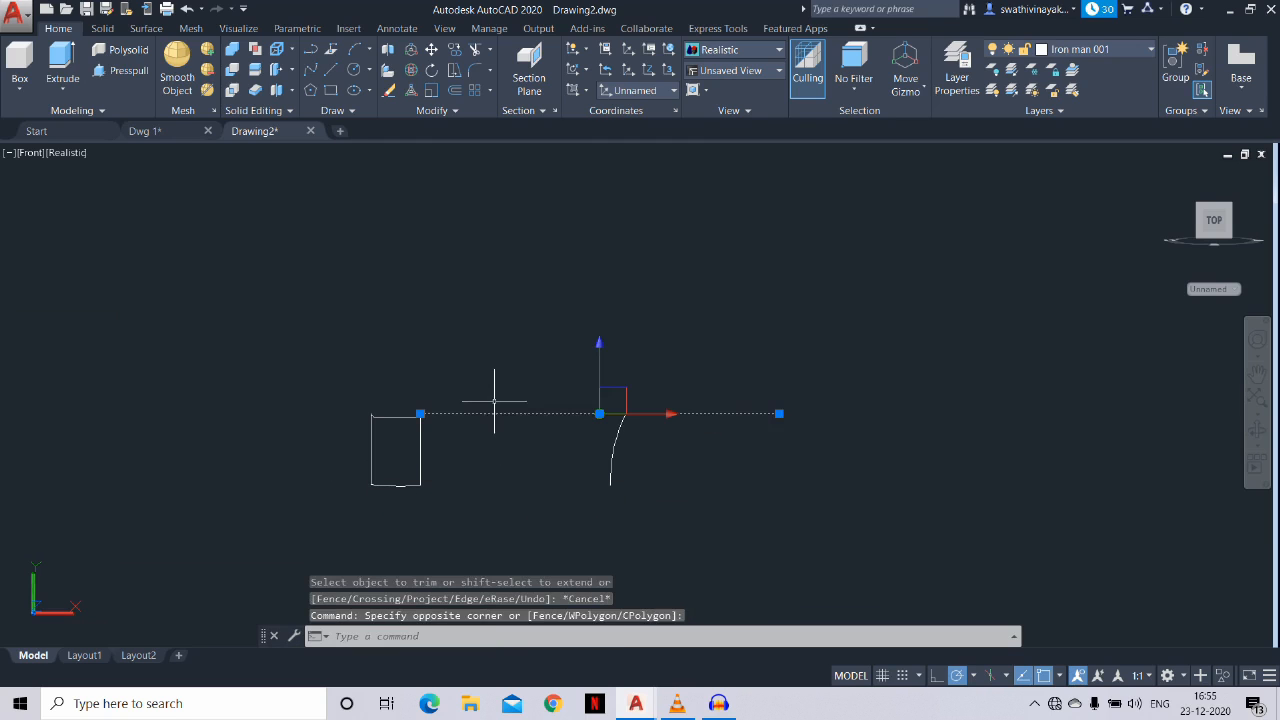
type("e")
key("Return")
scroll(480, 411, "up", 5)
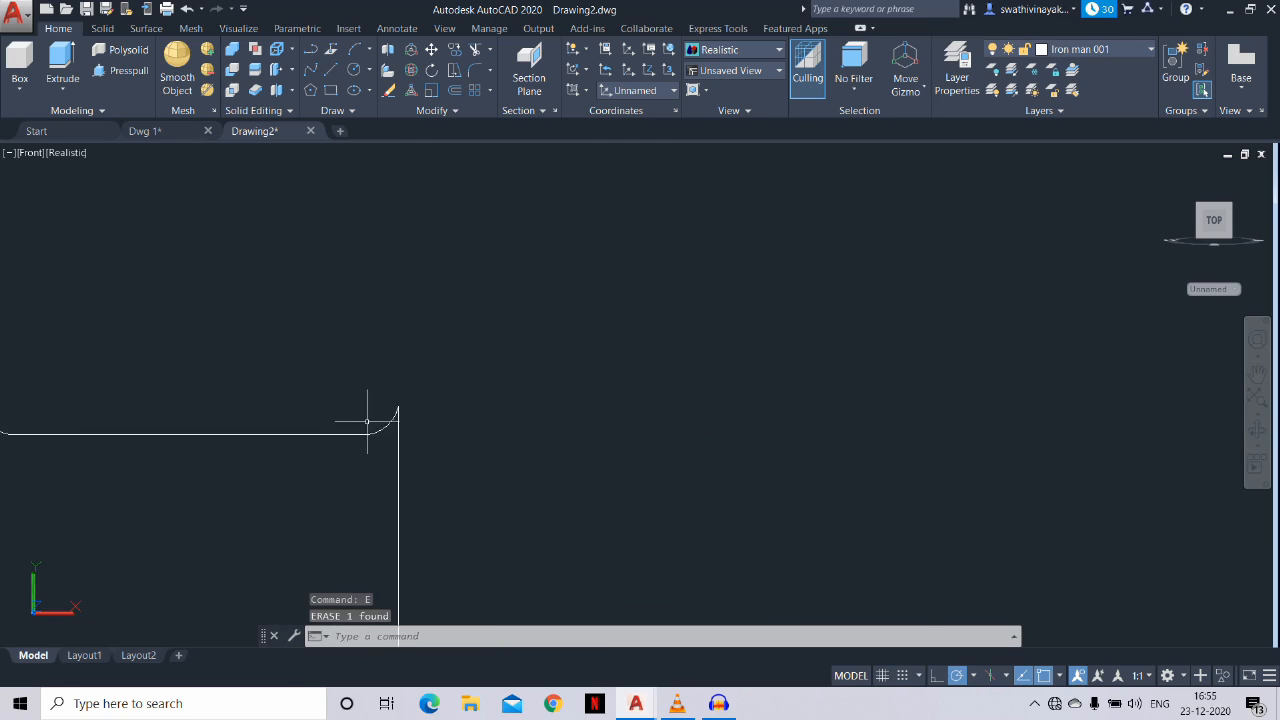
mouse_move(491, 446)
middle_mouse_down()
mouse_move(509, 425)
mouse_move(674, 423)
middle_mouse_up()
key("Escape")
scroll(674, 423, "down", 3)
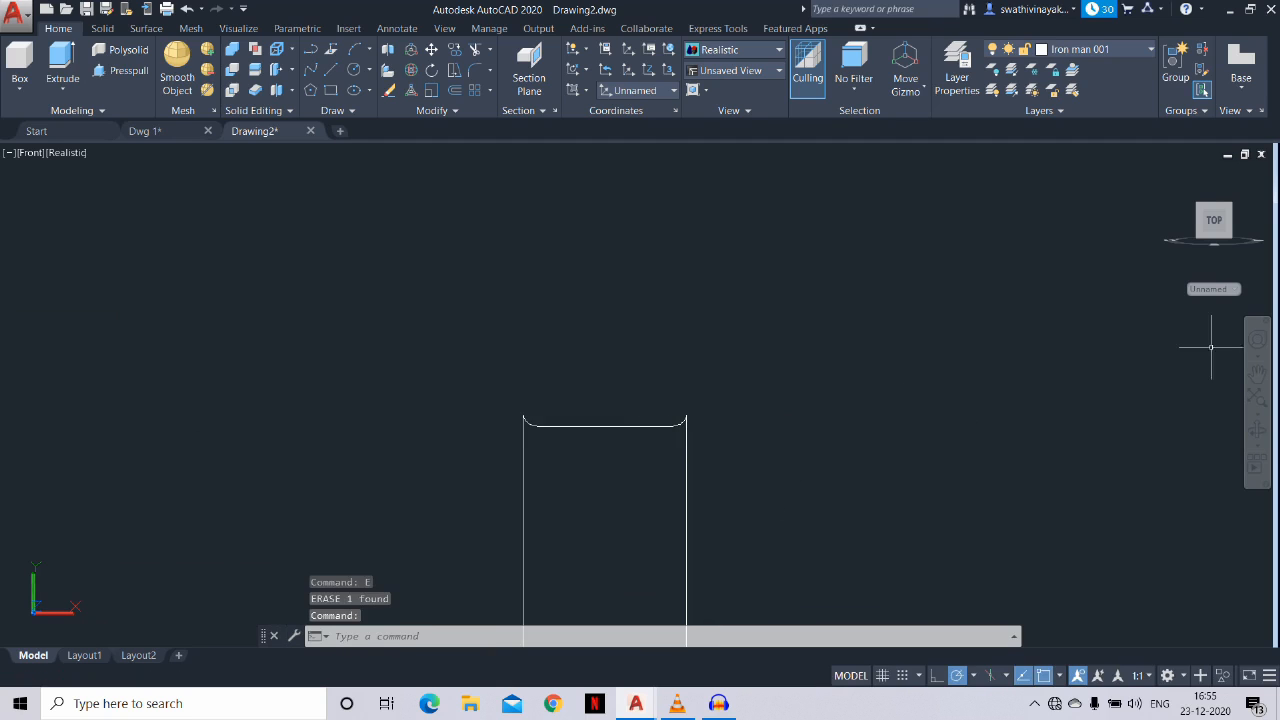
Restore the World coordinate system and switch to the SE Isometric view of the copied curves
left_click(1213, 289)
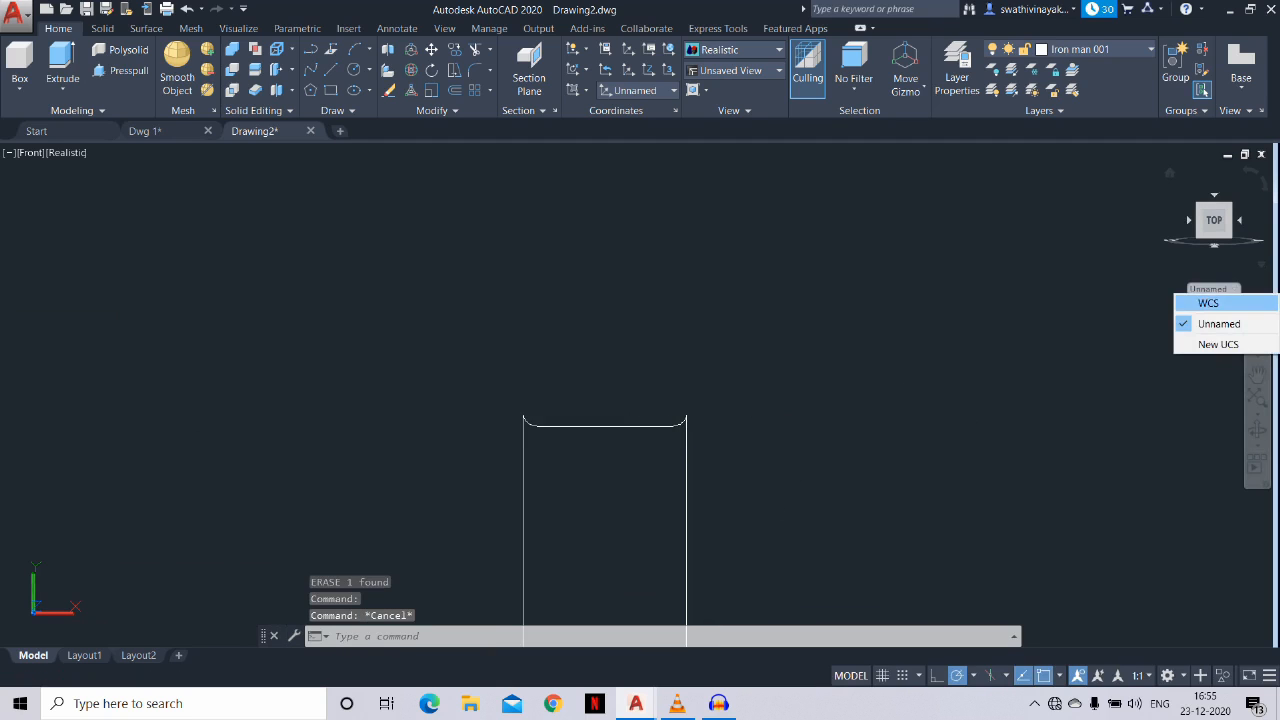
left_click(1205, 297)
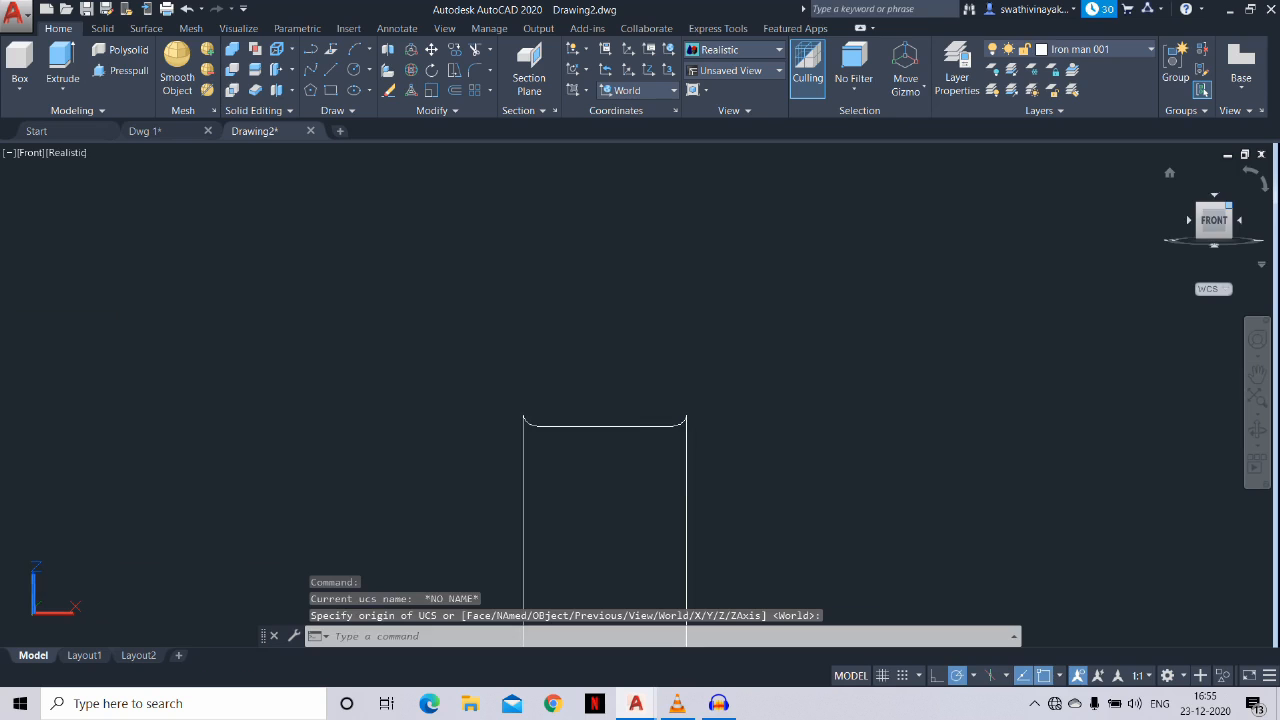
left_click(1229, 206)
scroll(627, 405, "up", 5)
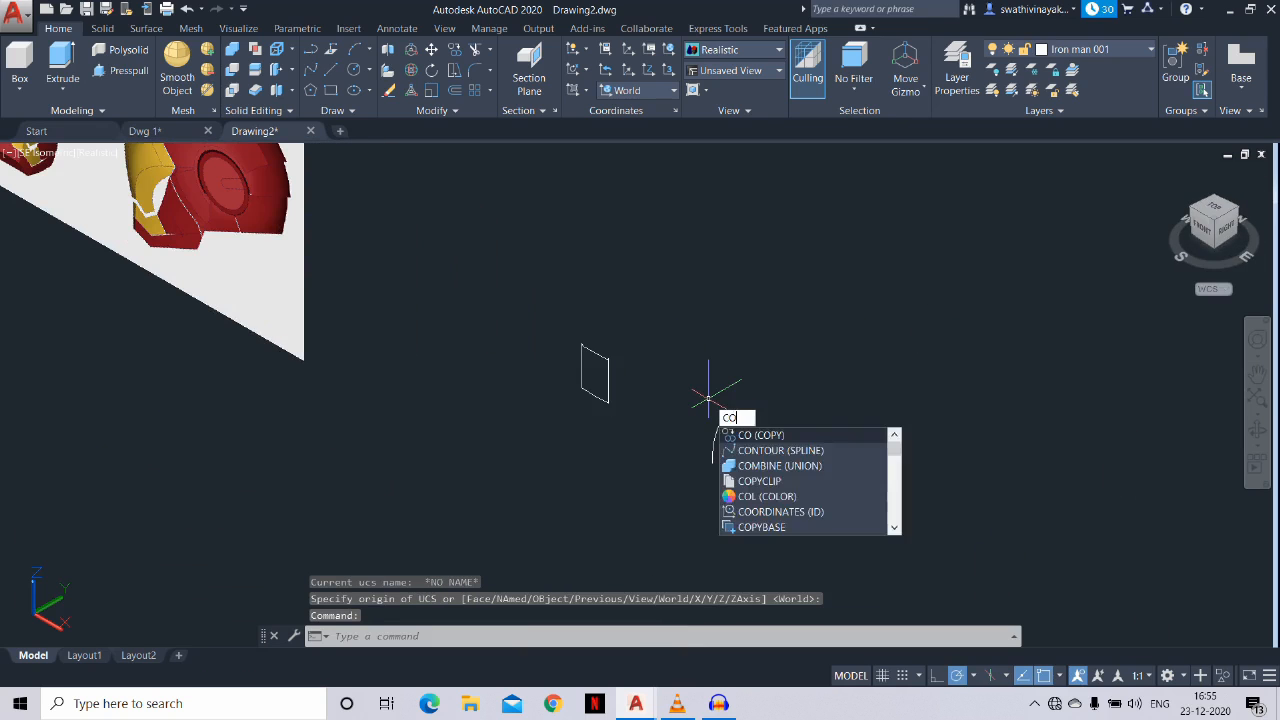
Rotate the trimmed side profile arc 90° about its upper endpoint
key("Return")
left_click(716, 435)
key("Escape")
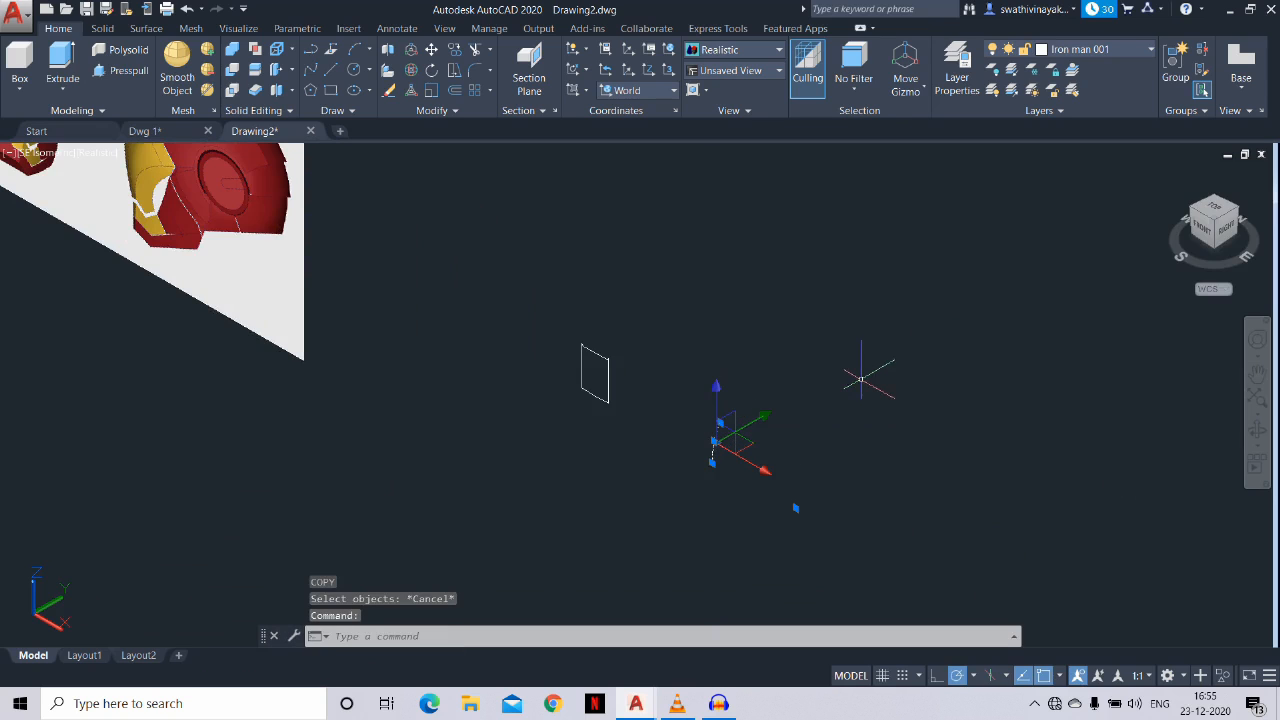
key("Return")
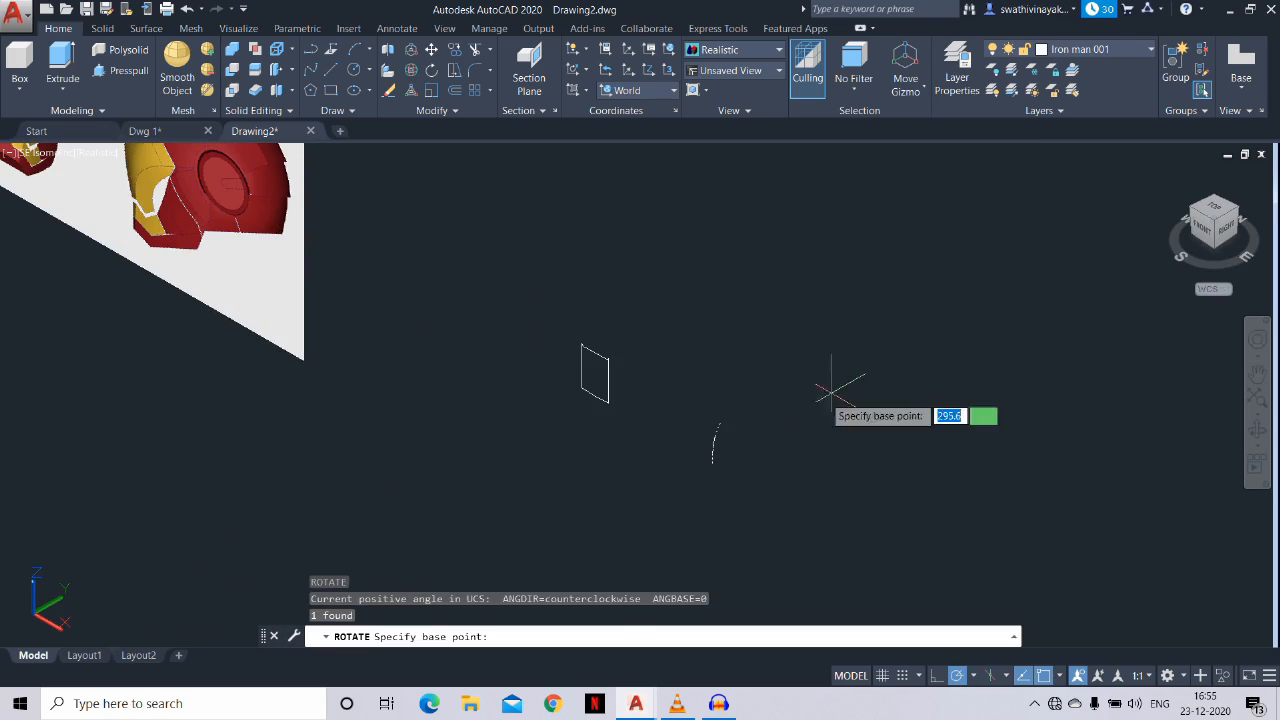
left_click(719, 423)
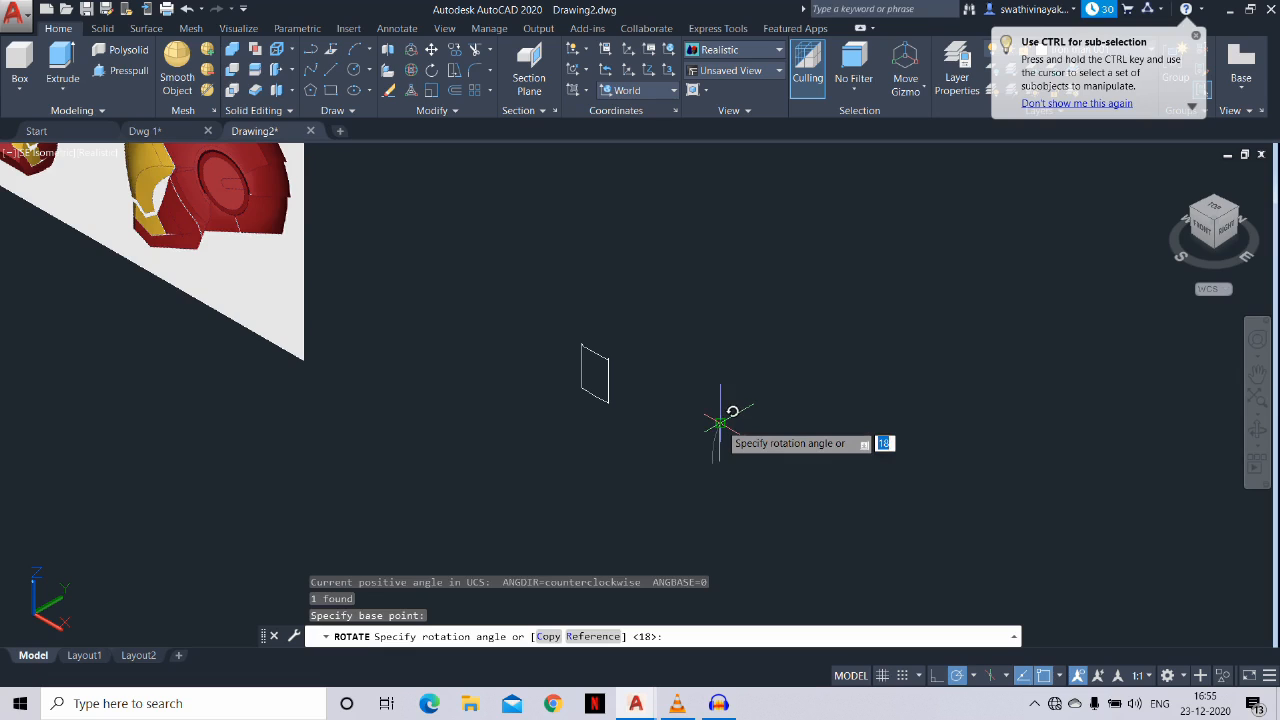
type("90")
key("Return")
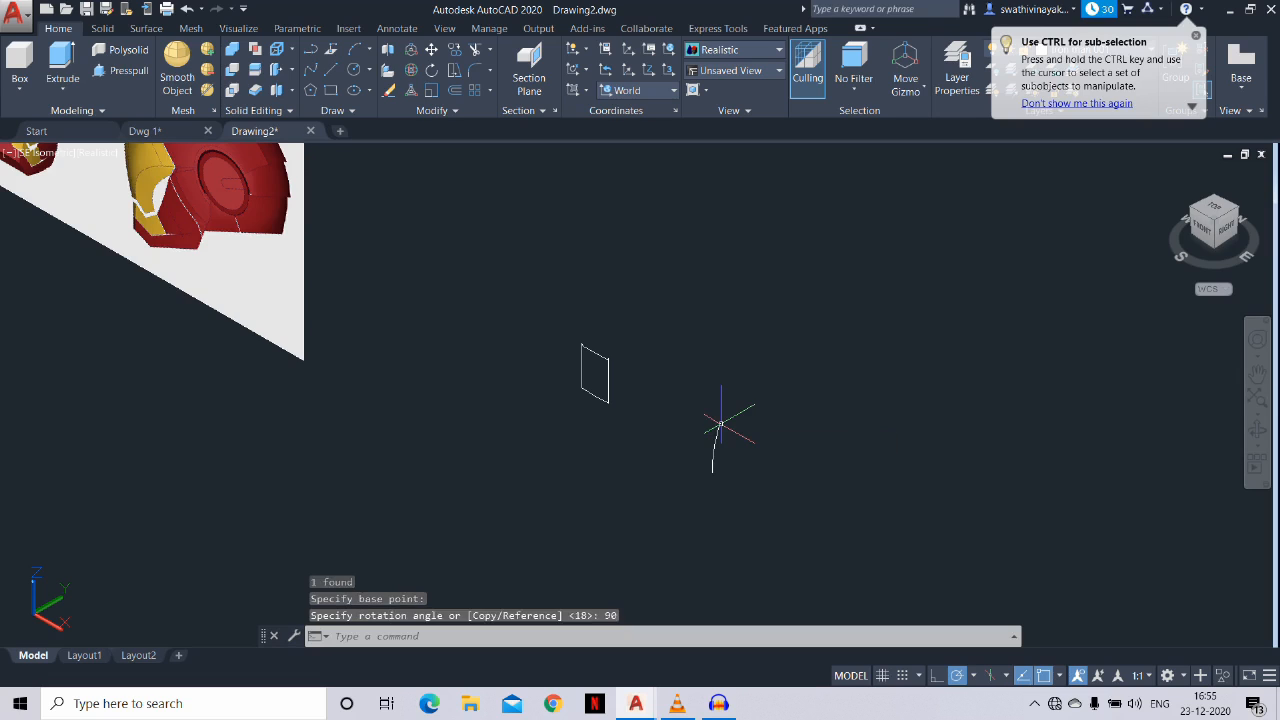
key("Escape")
Copy the rotated profile arc from its upper endpoint to both upper corners of the central panel outline
type("co")
key("Return")
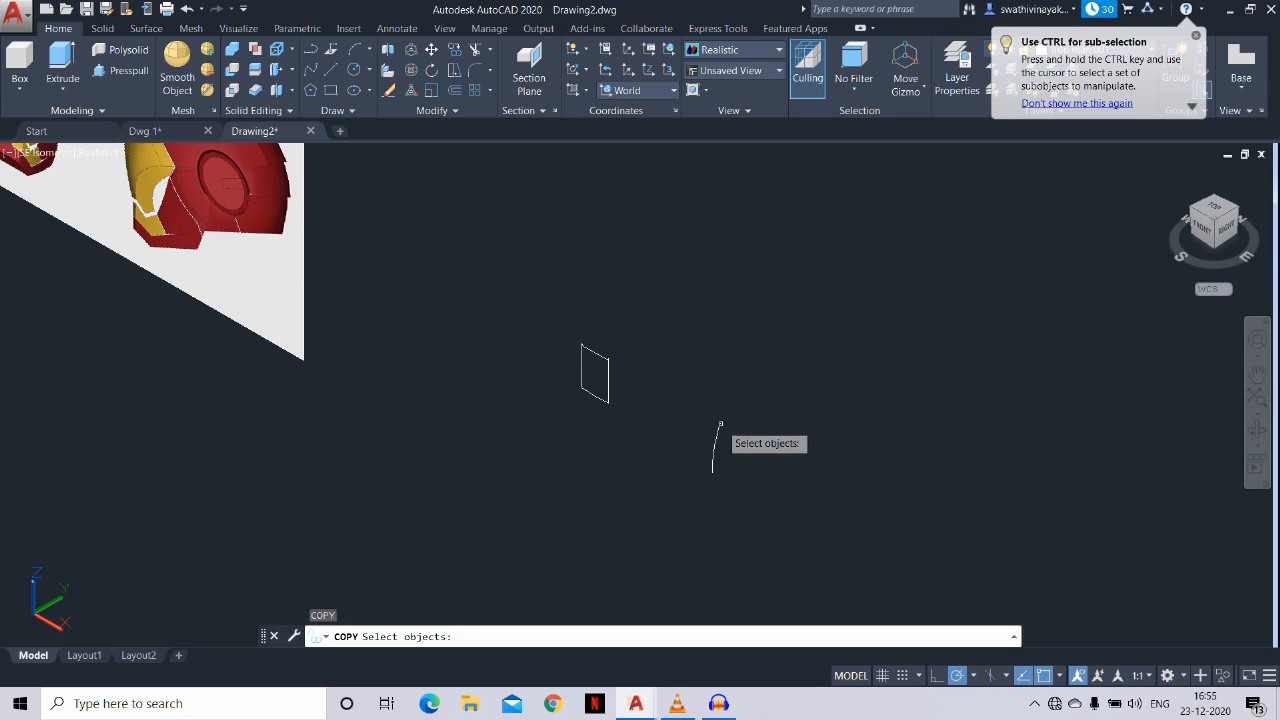
left_click(716, 432)
key("Return")
left_click(720, 424)
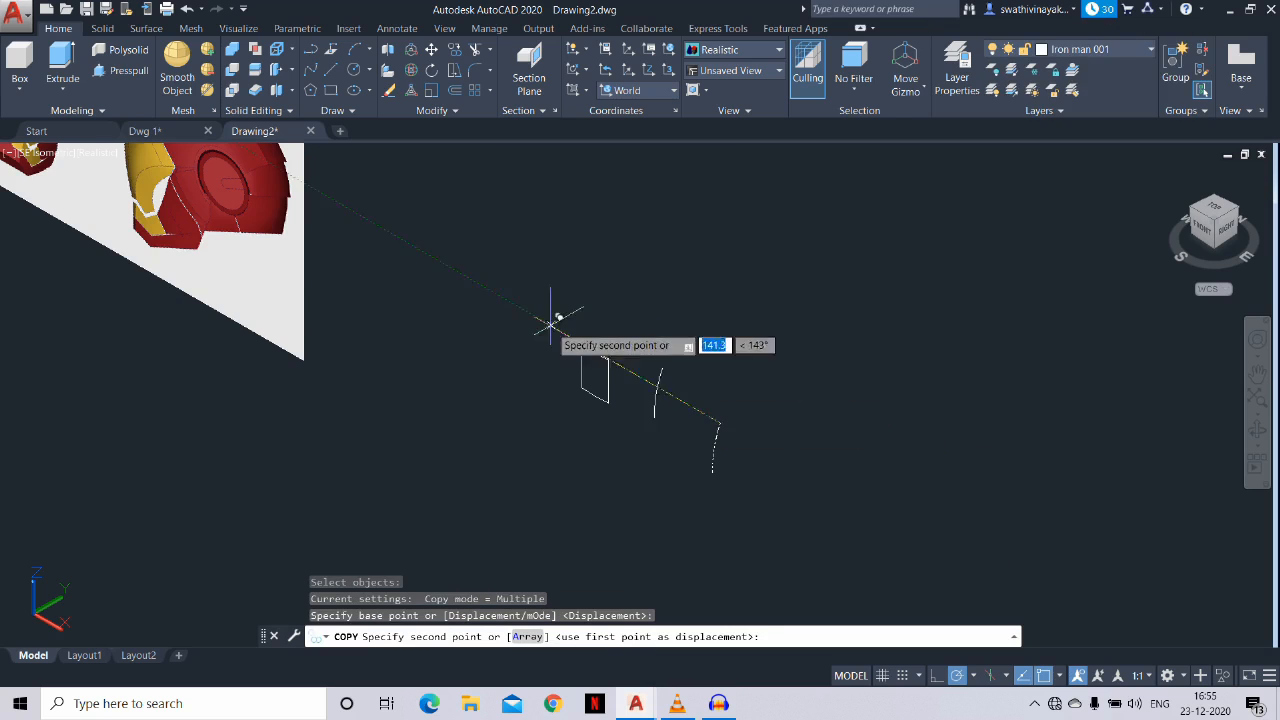
scroll(551, 320, "up", 4)
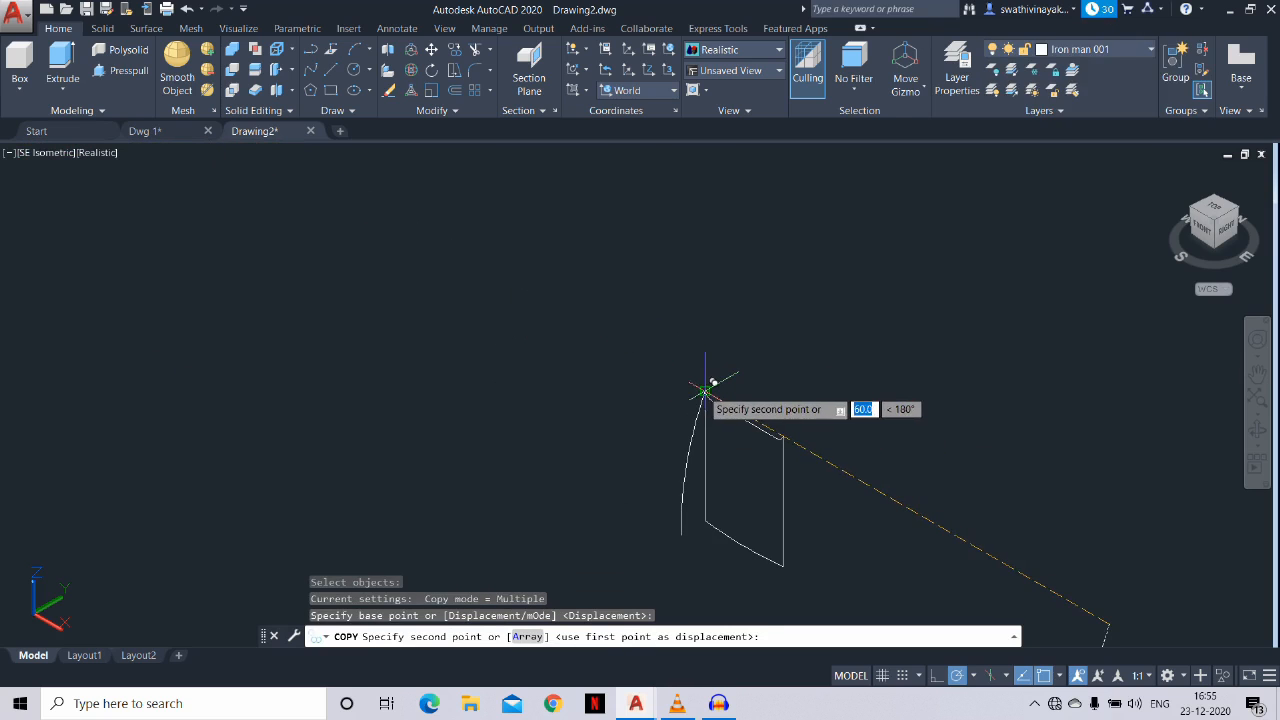
left_click(783, 435)
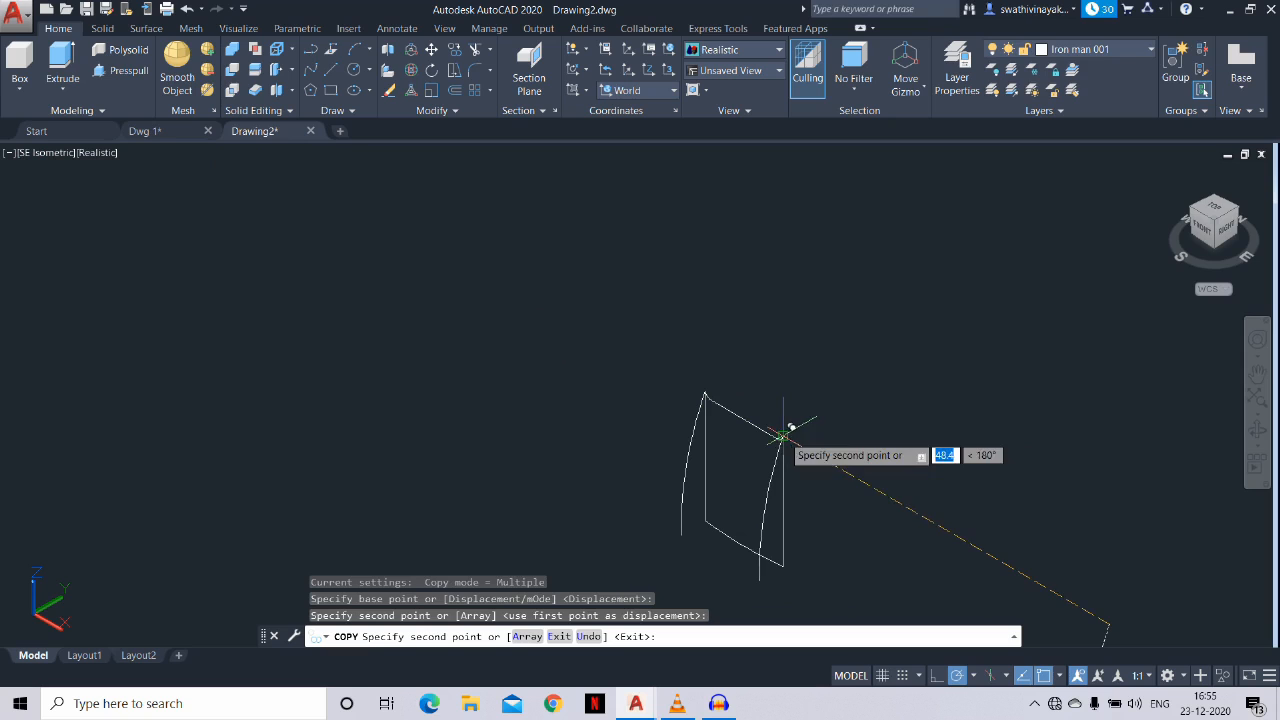
left_click(785, 432)
key("Escape")
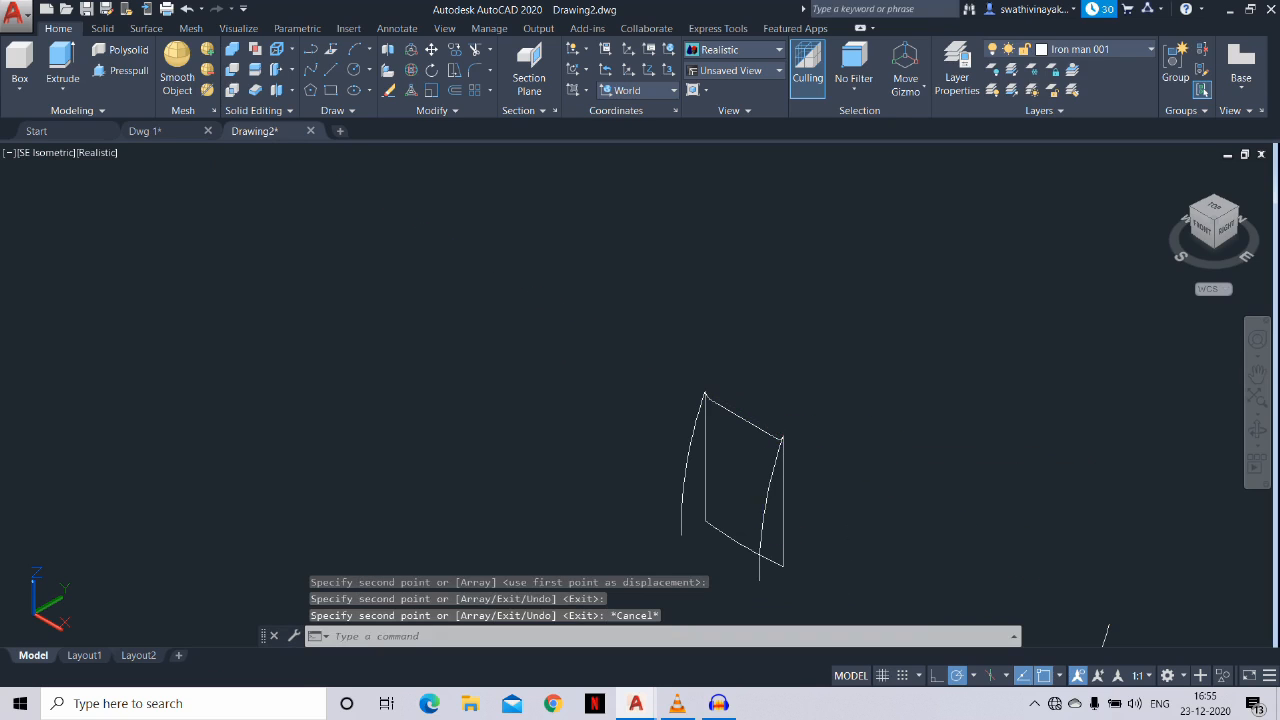
Align the central panel's bottom curve to the lower endpoints of the two side profile arcs, without scaling
middle_click_drag(760, 531, 746, 486)
type("align")
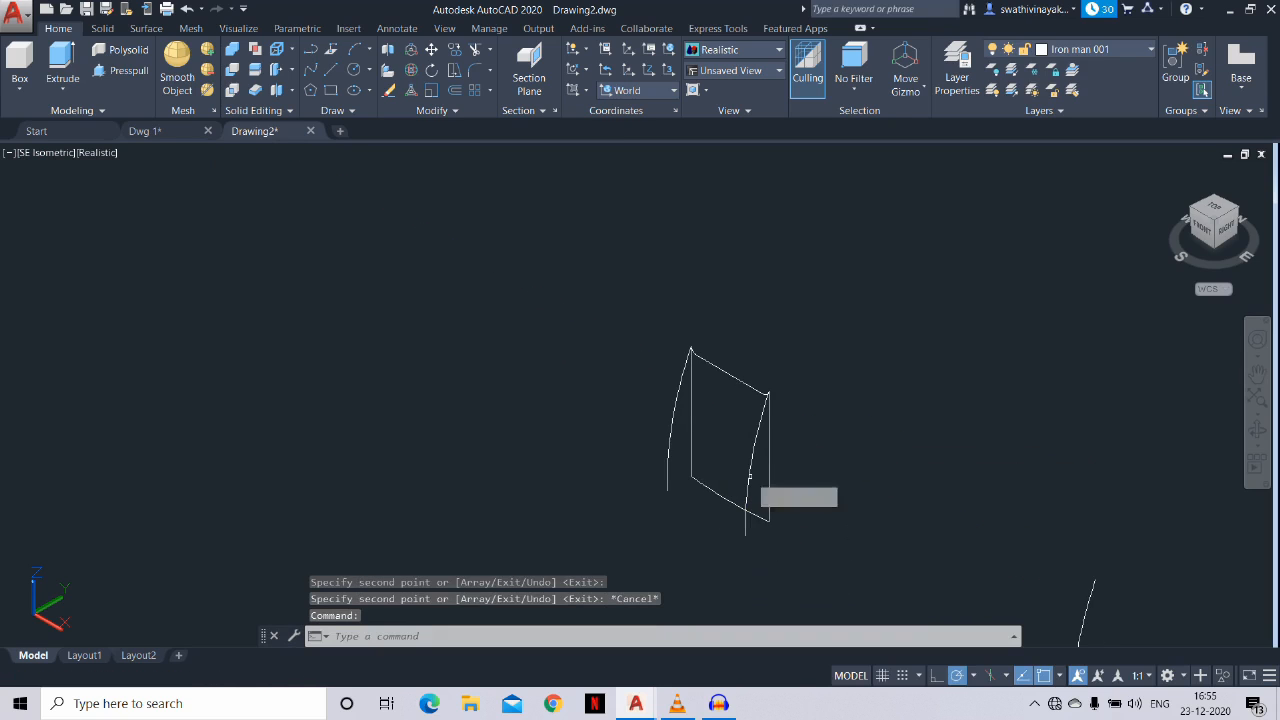
key("Return")
left_click(730, 498)
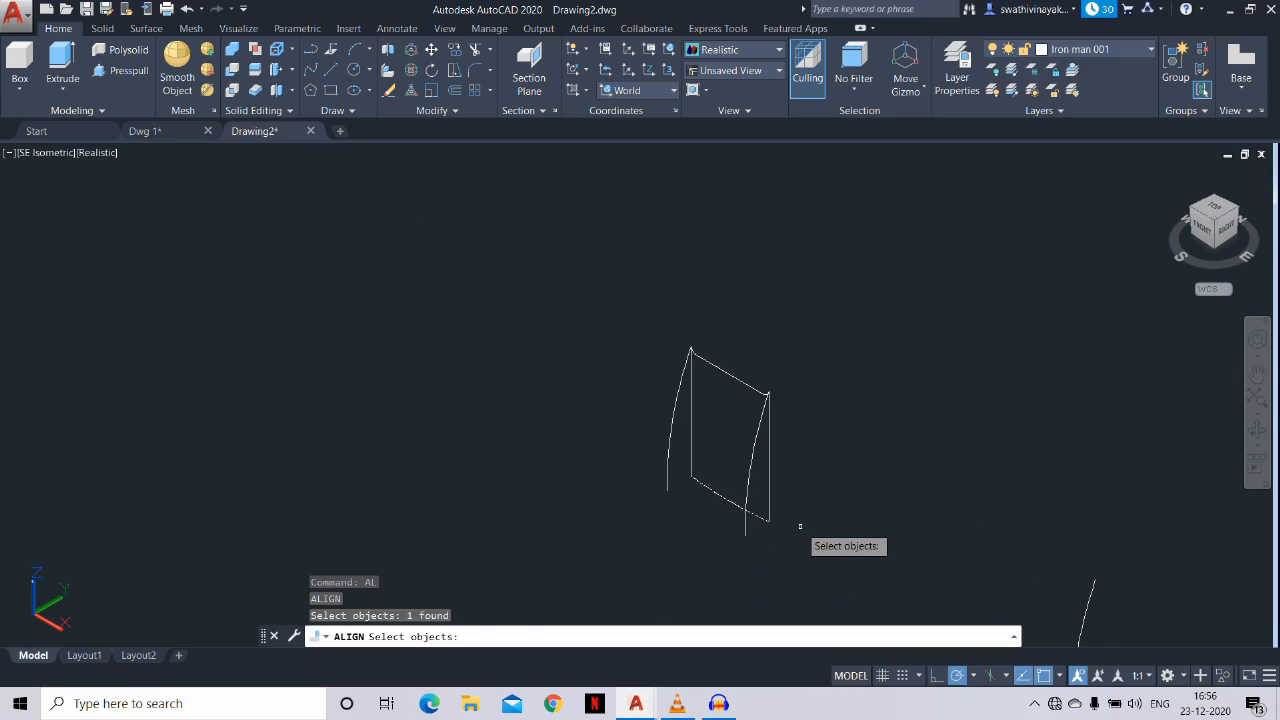
key("Return")
left_click(768, 521)
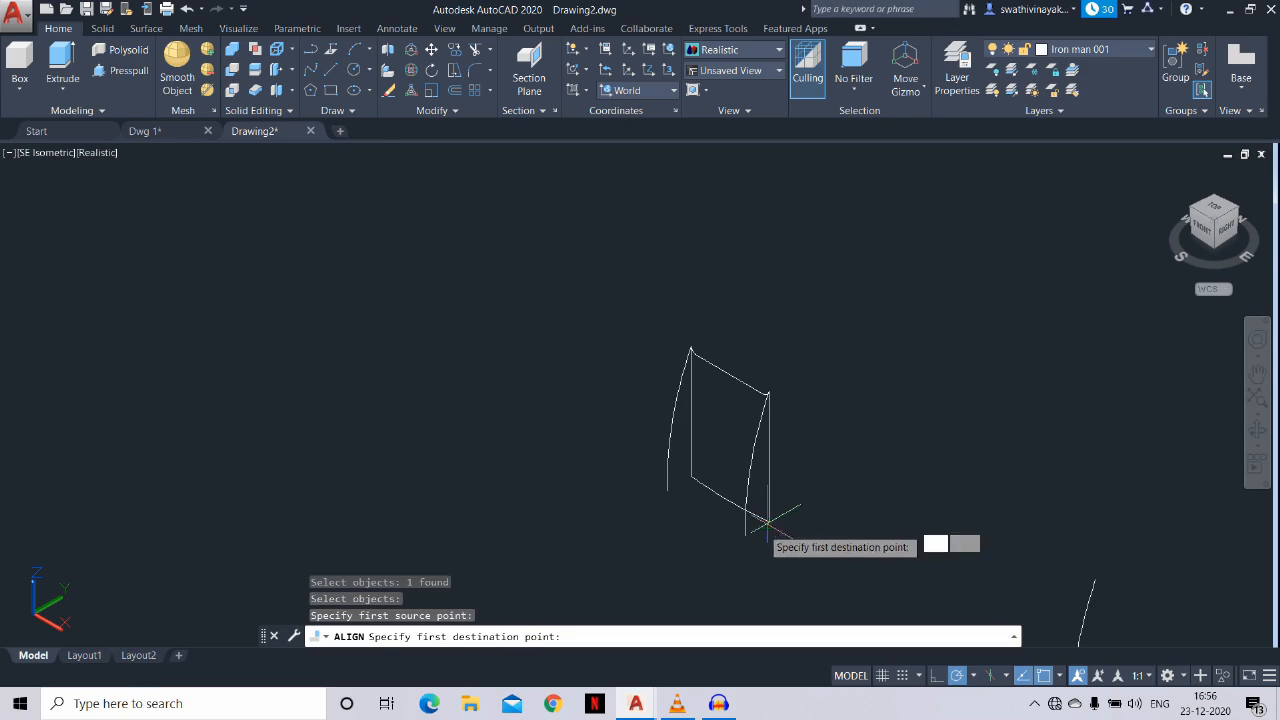
left_click(746, 538)
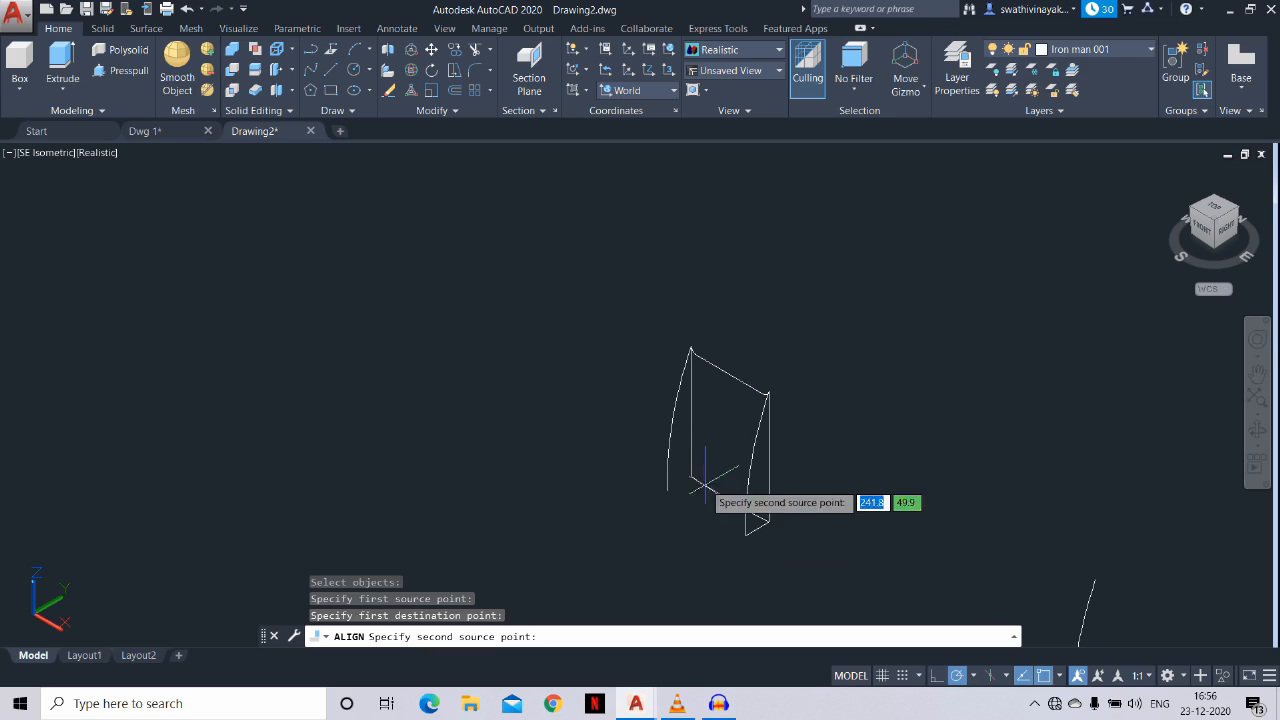
left_click(668, 489)
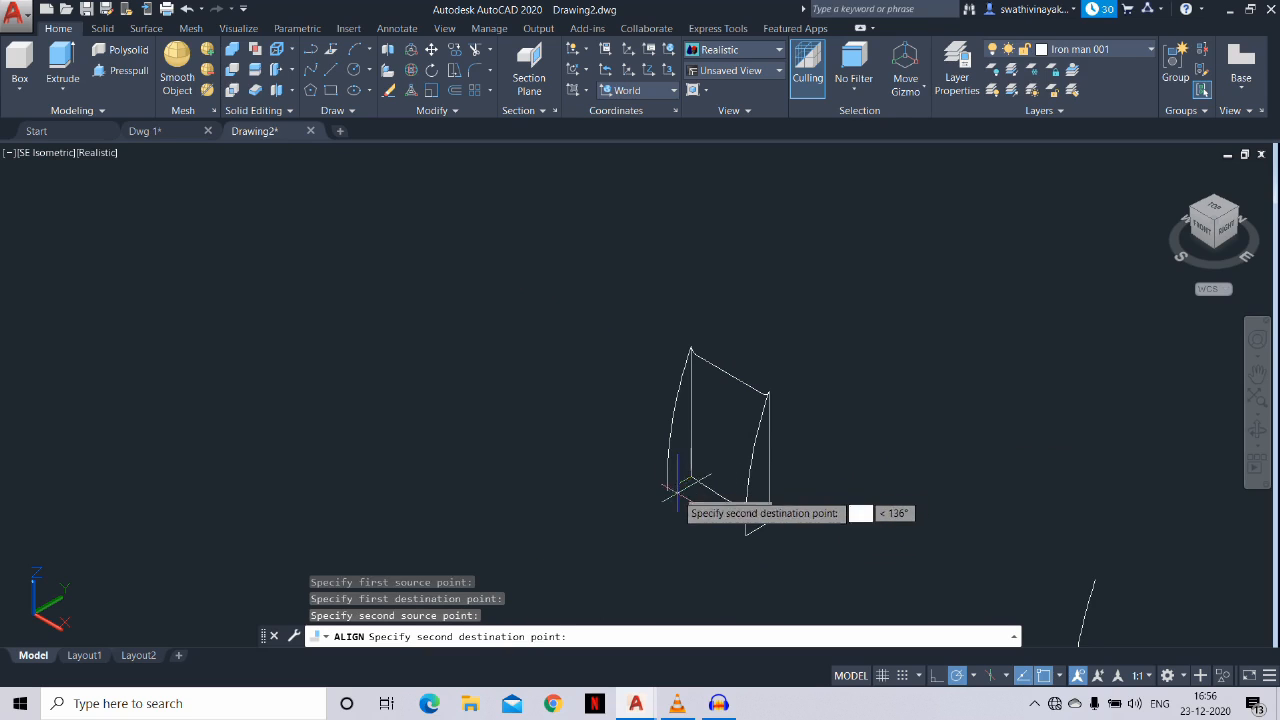
left_click(668, 489)
key("Return")
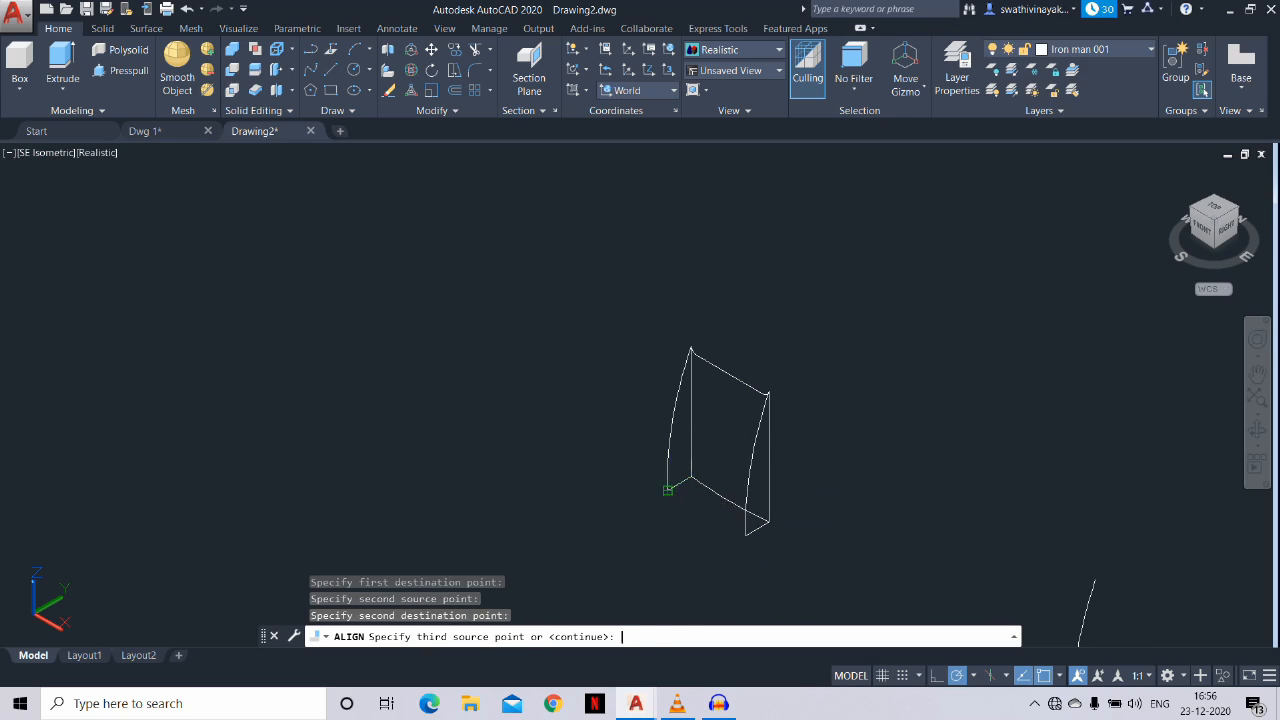
key("Return")
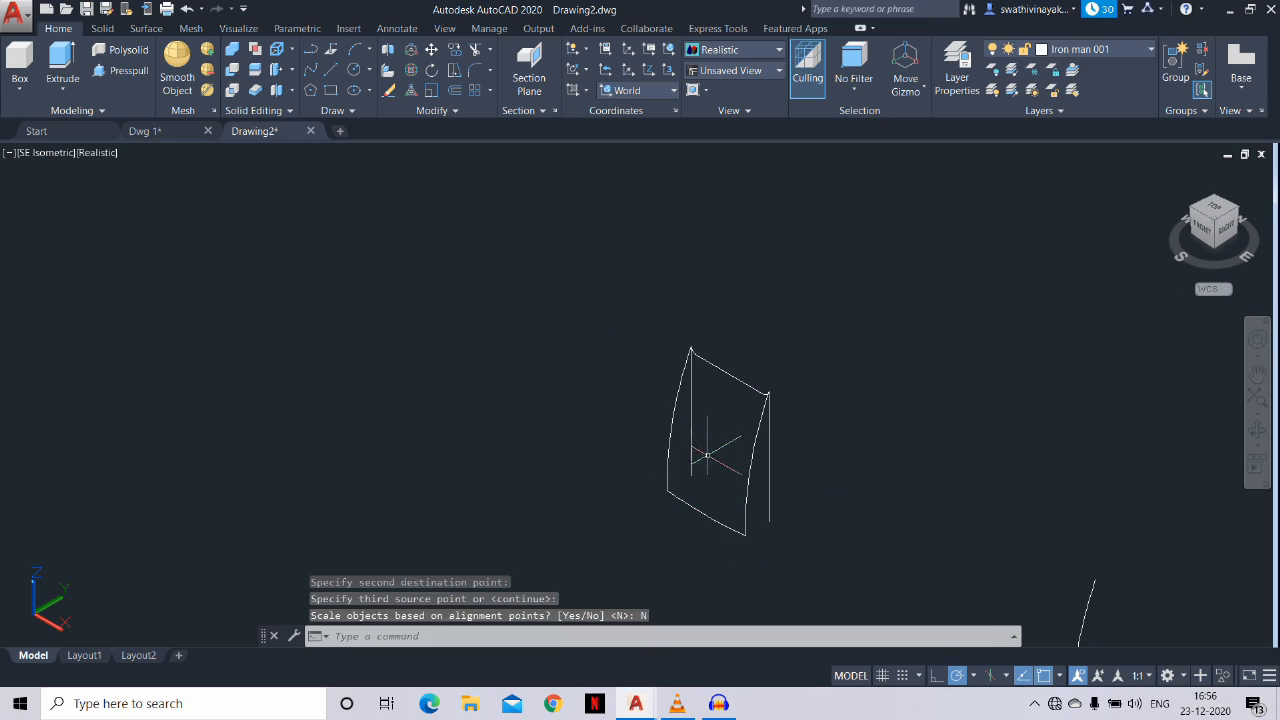
Erase the two straight vertical lines behind the side profile arcs
left_click(691, 453)
left_click(766, 463)
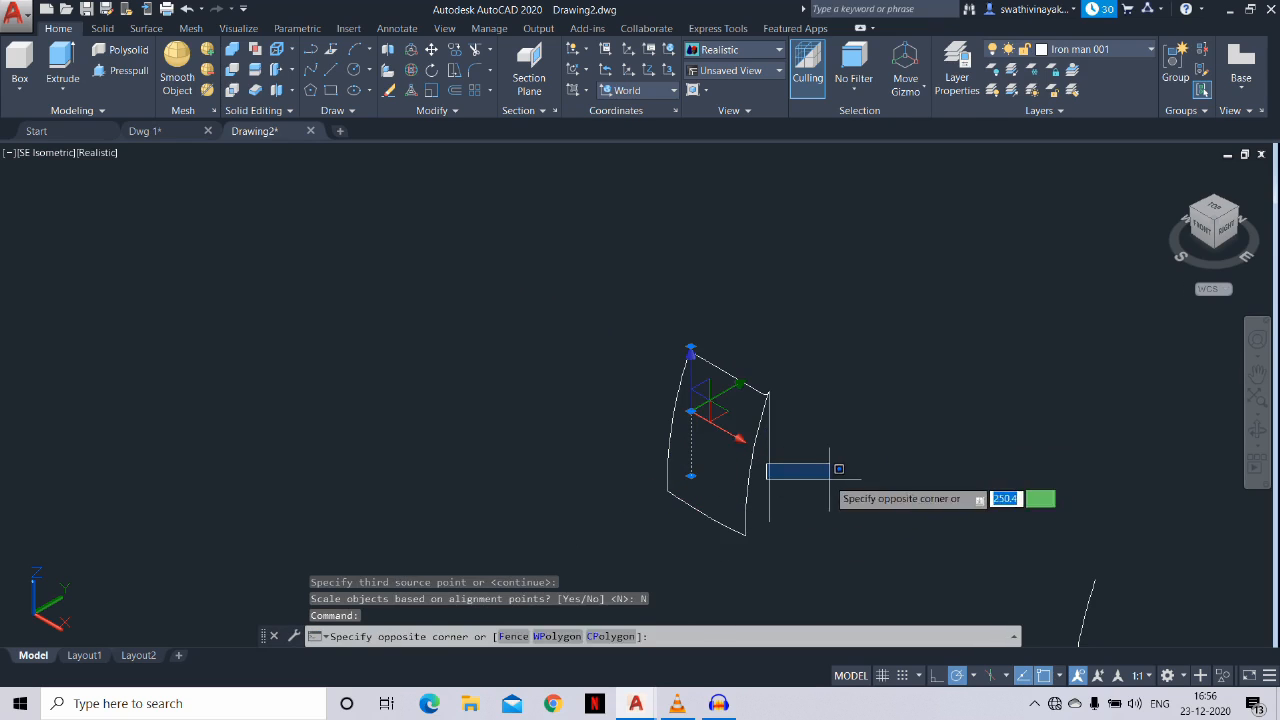
left_click(775, 472)
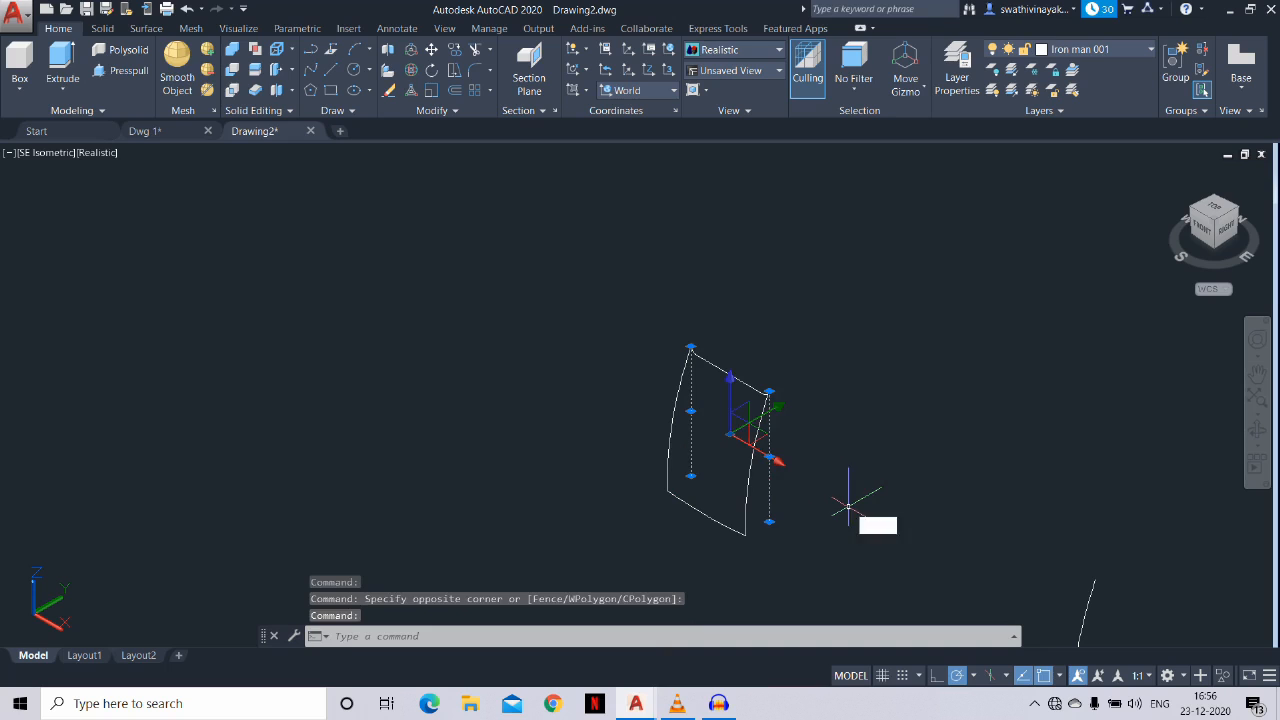
type("e")
key("Return")
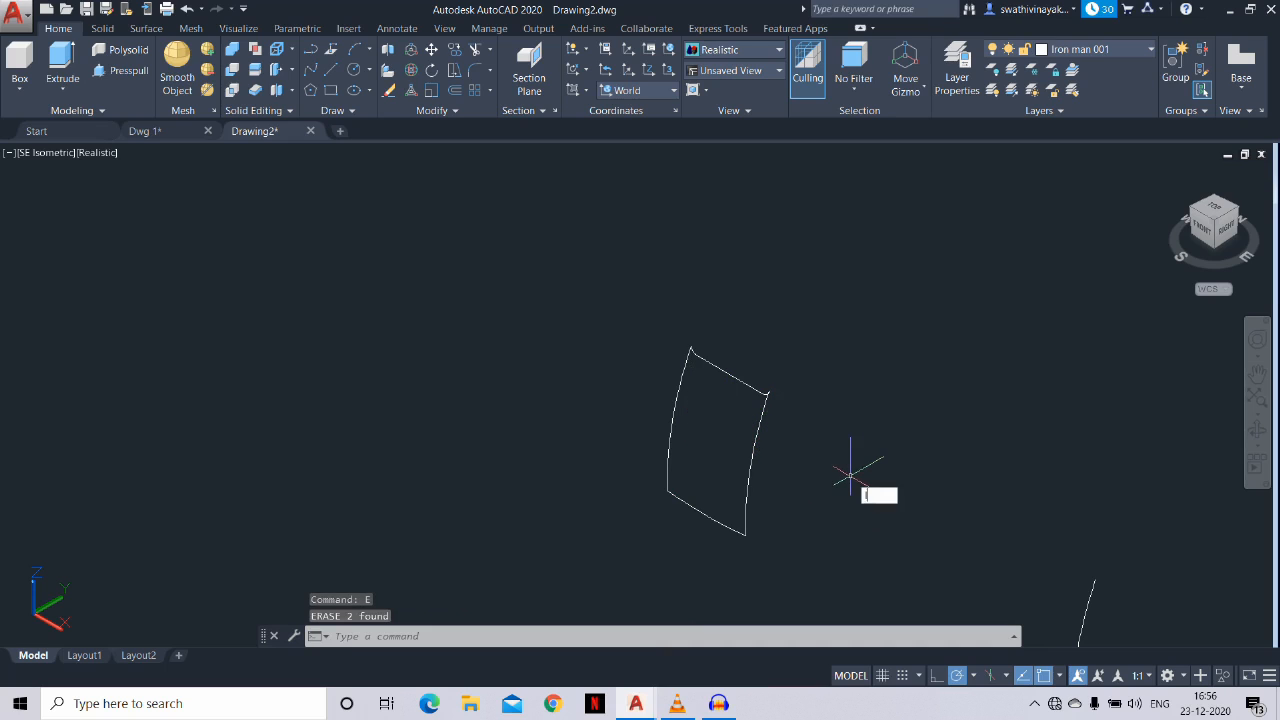
Draw a straight line between the upper endpoints of the two profile arcs
type("l")
key("Return")
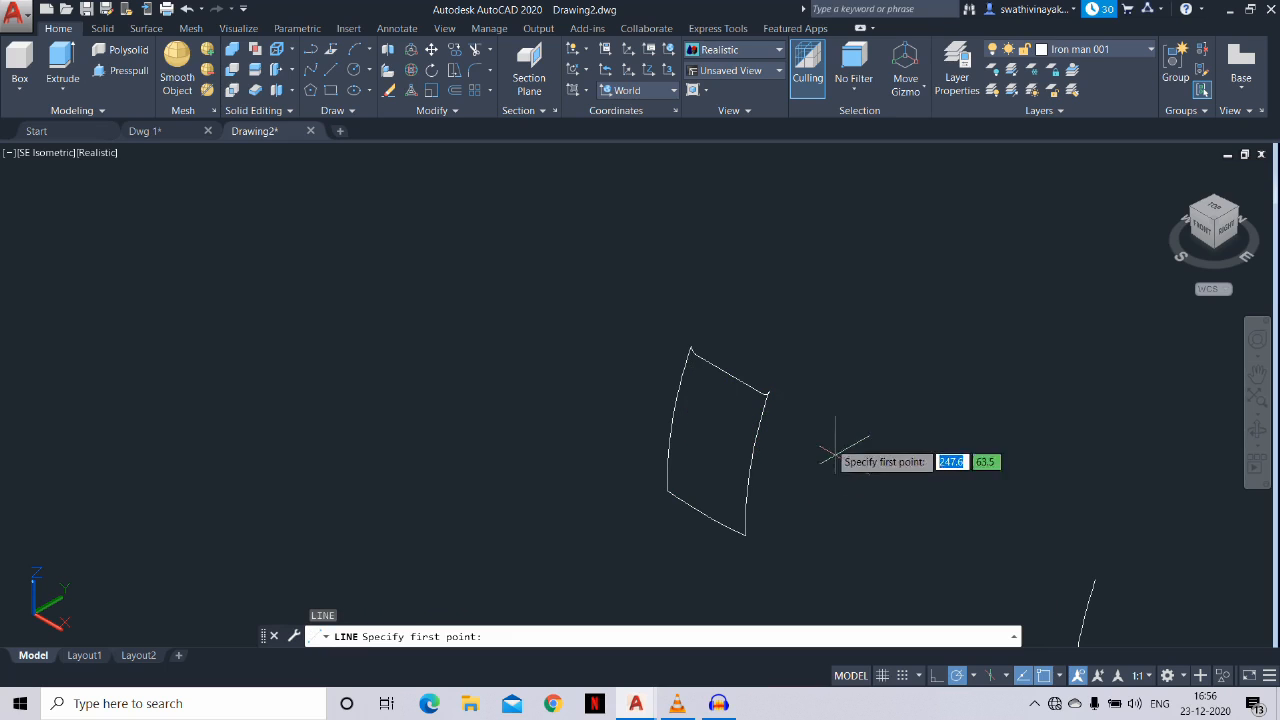
left_click(768, 390)
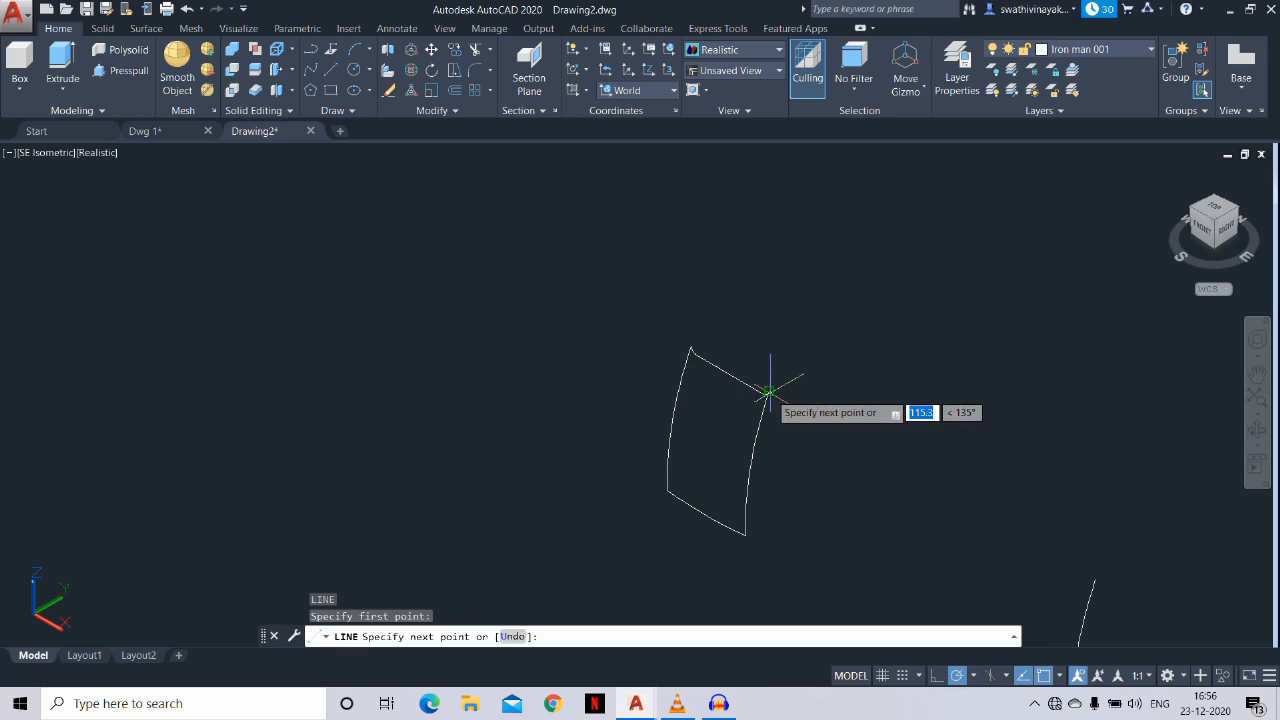
left_click(690, 348)
key("Escape")
Create a region from the straight top line and the three curved and straight segments just below it
scroll(724, 368, "up", 3)
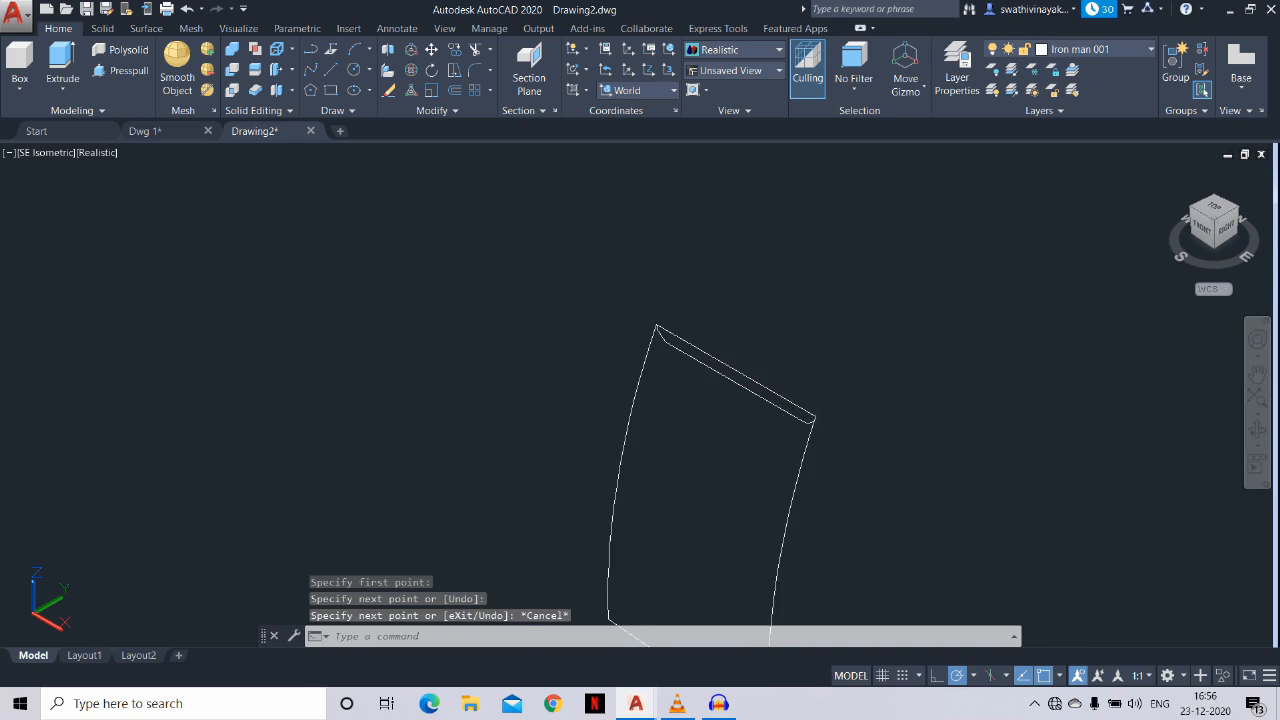
scroll(800, 411, "up", 2)
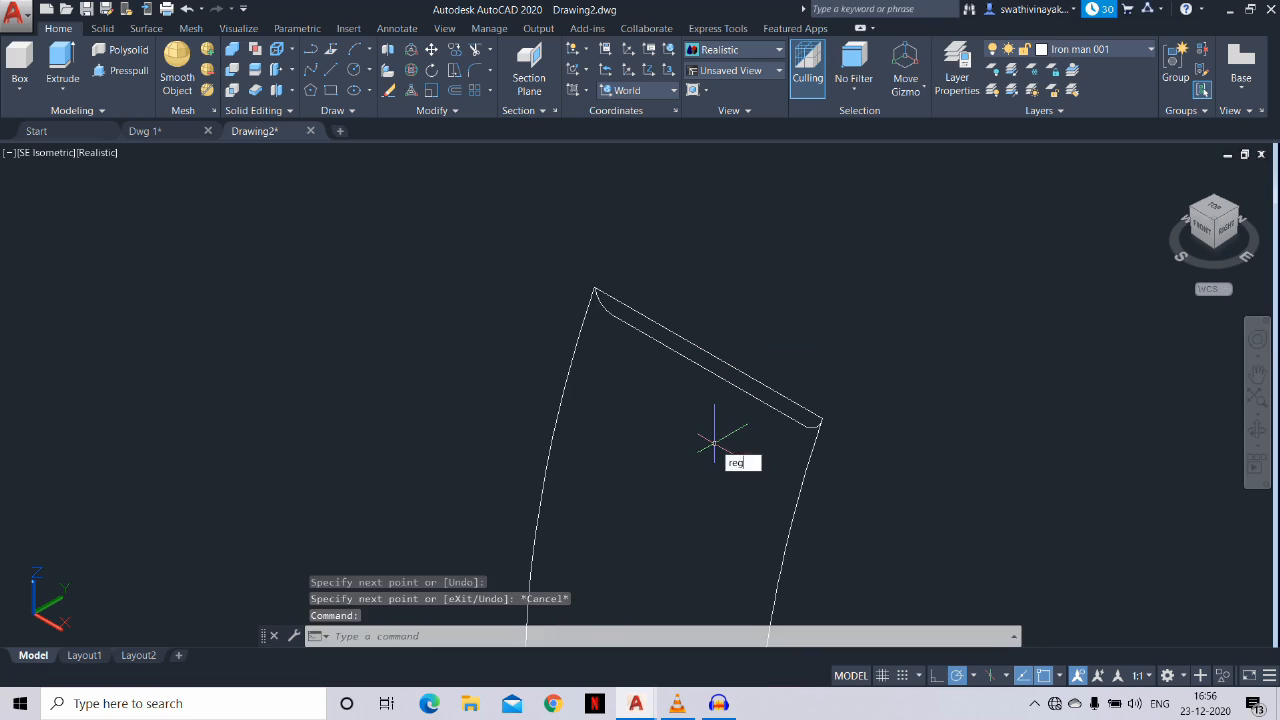
key("Return")
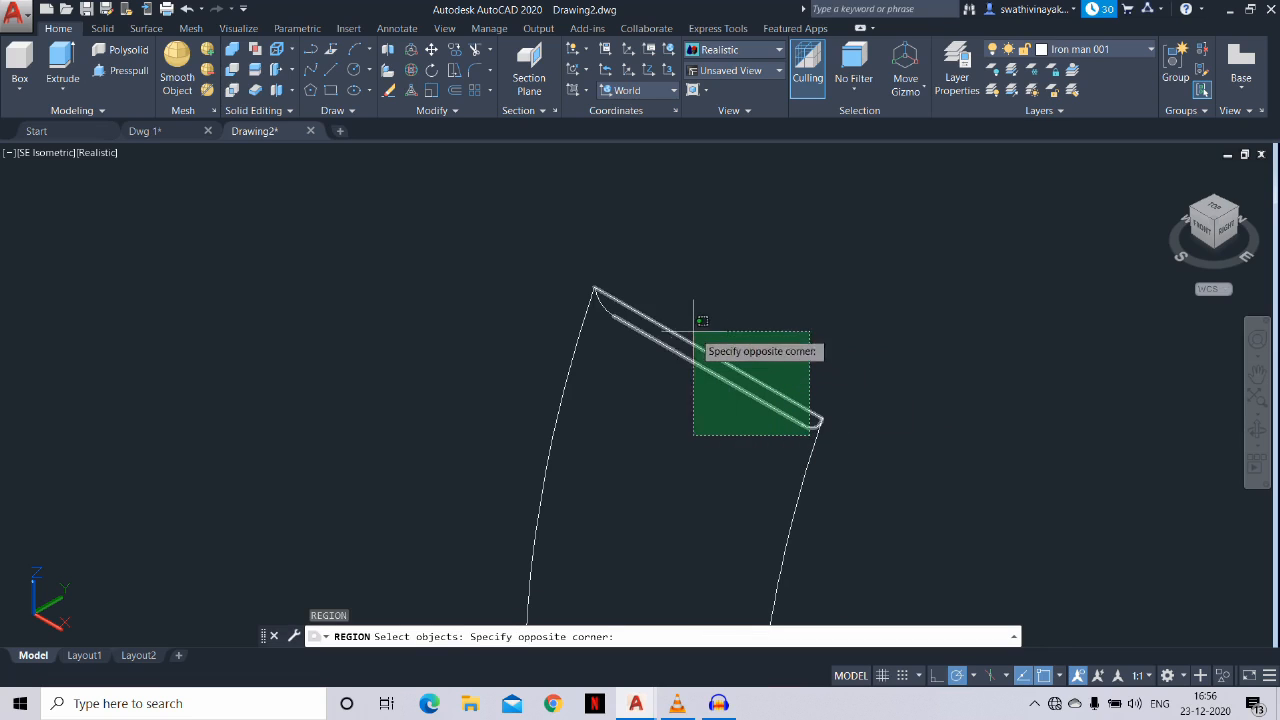
left_click(603, 288)
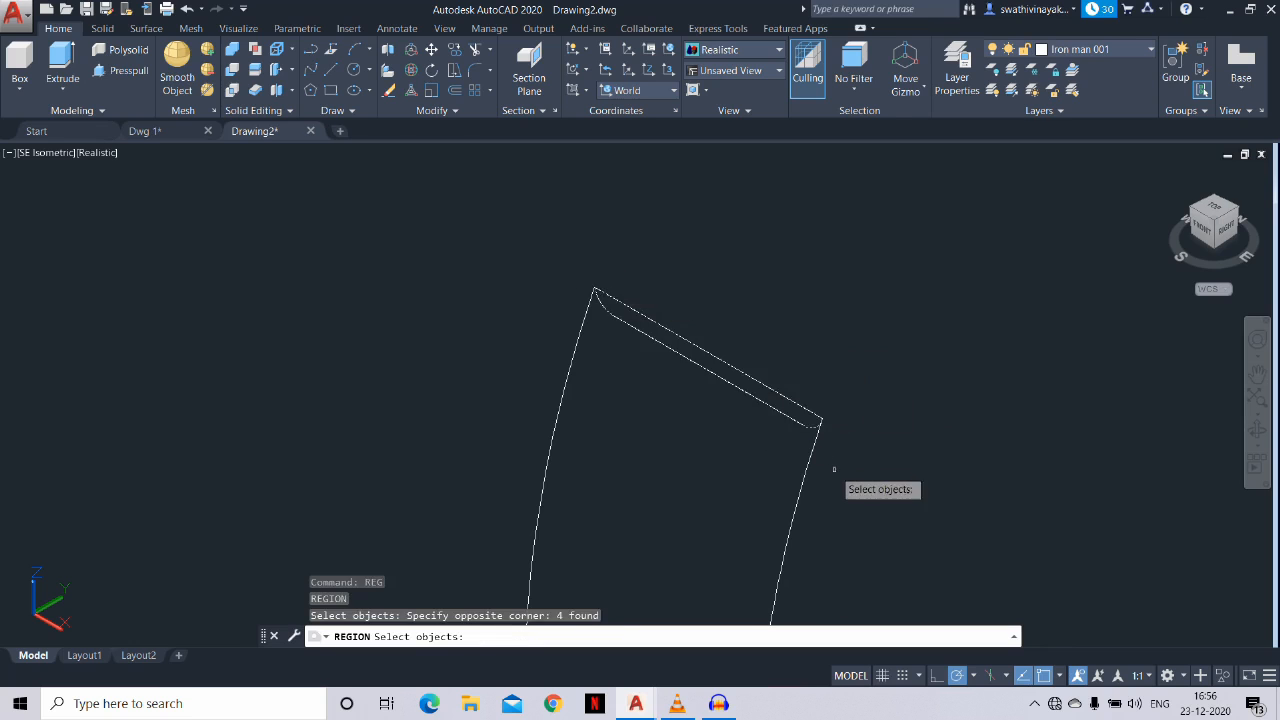
scroll(829, 471, "up", 2)
key("Return")
scroll(808, 463, "down", 2)
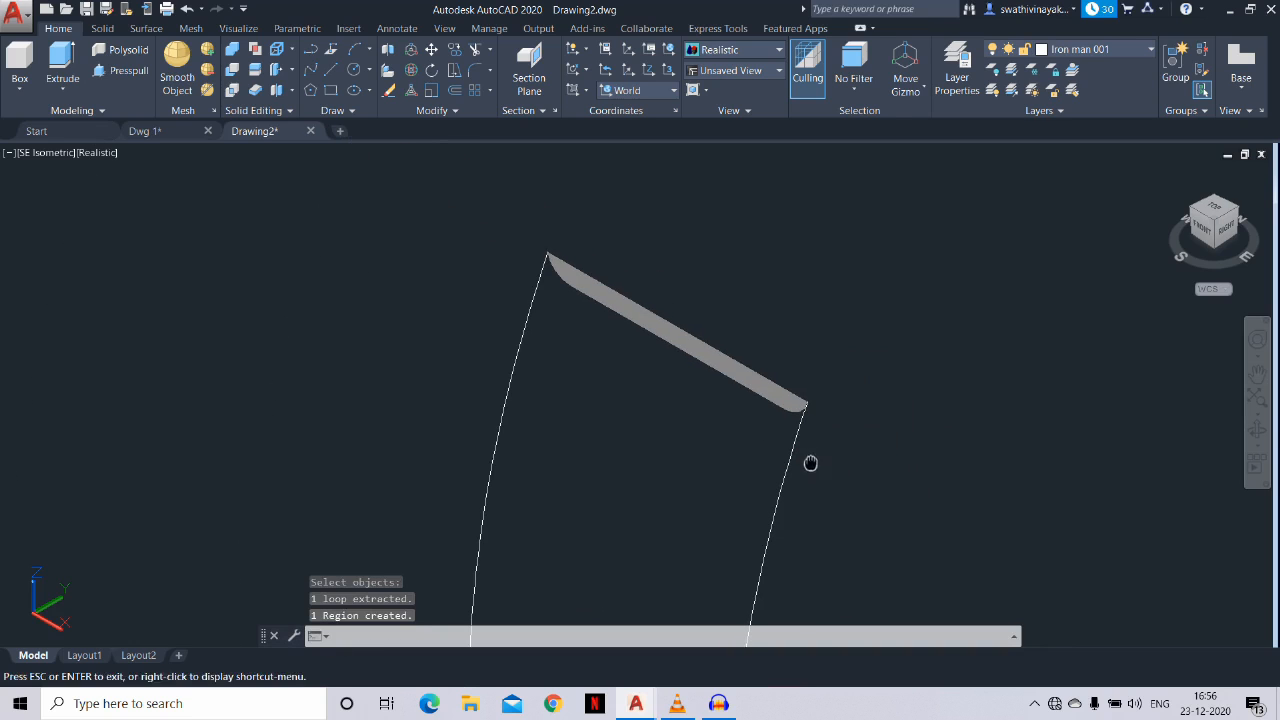
key("Escape")
Extrude the thin top region backward into a solid extending well behind the profile arcs
type("ext")
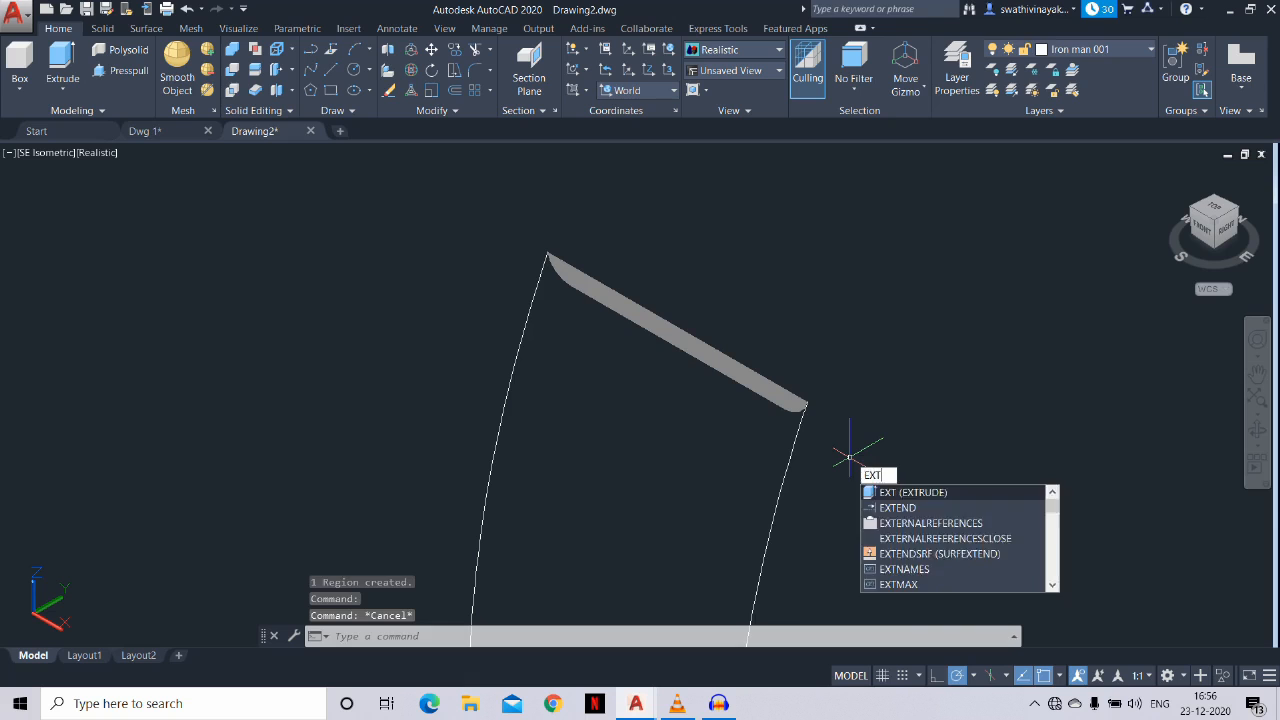
key("Return")
left_click(769, 391)
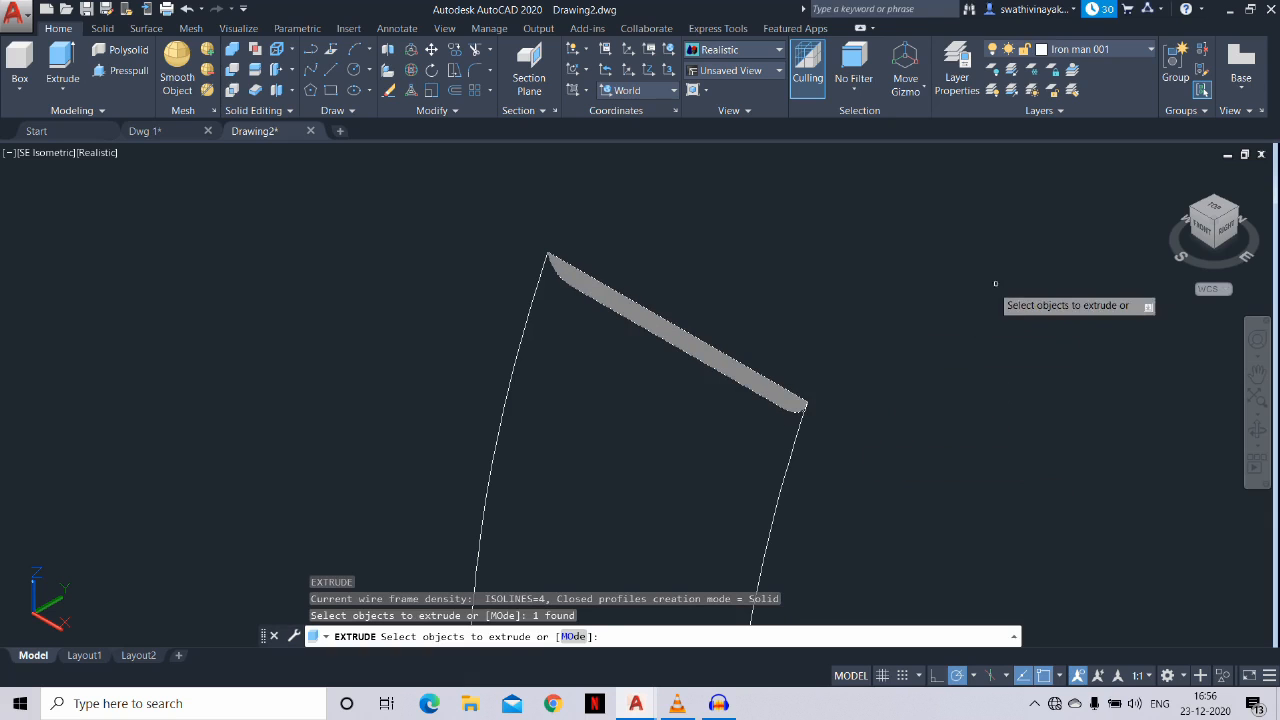
key("Return")
key("Escape")
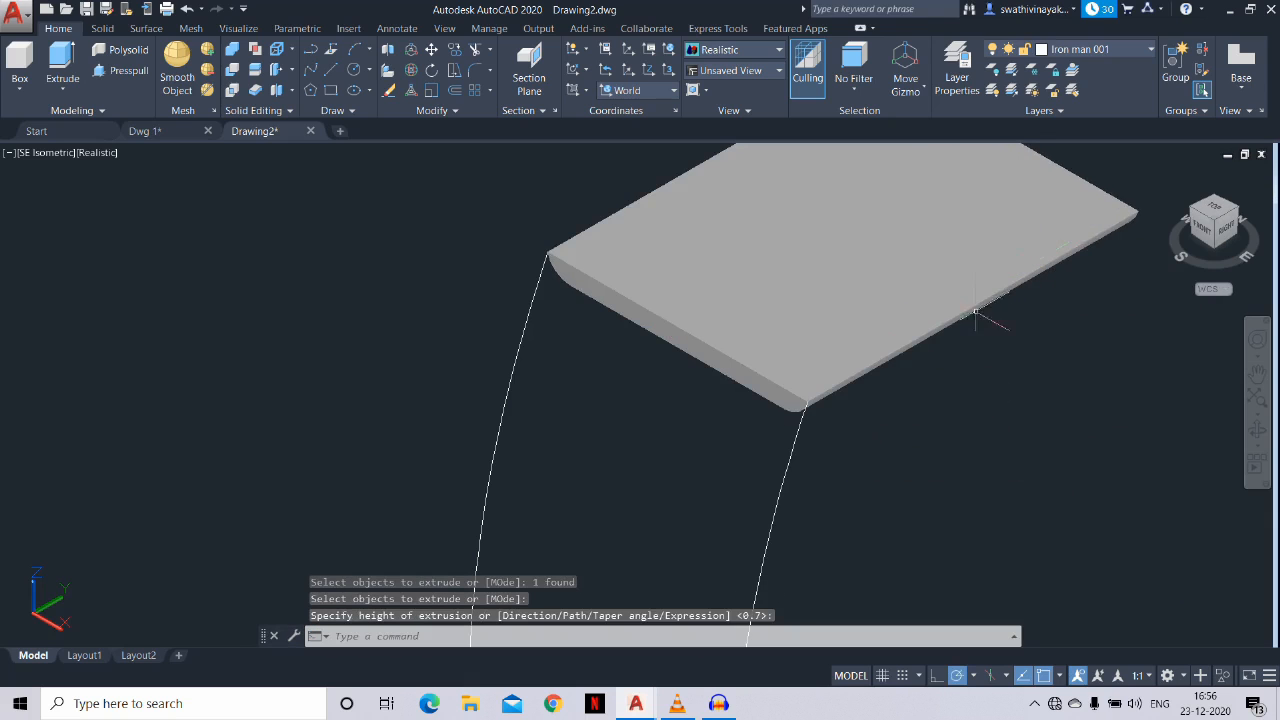
Presspull the solid's front face forward past the two profile arcs
type("press")
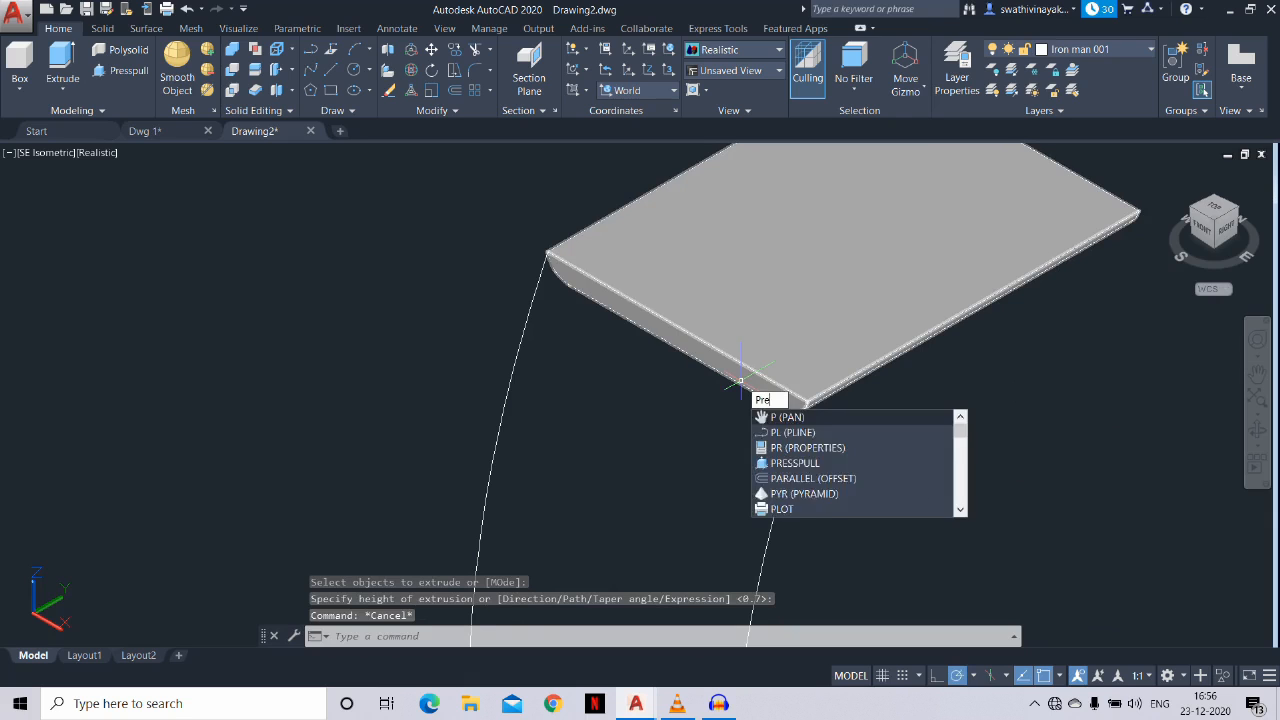
key("Return")
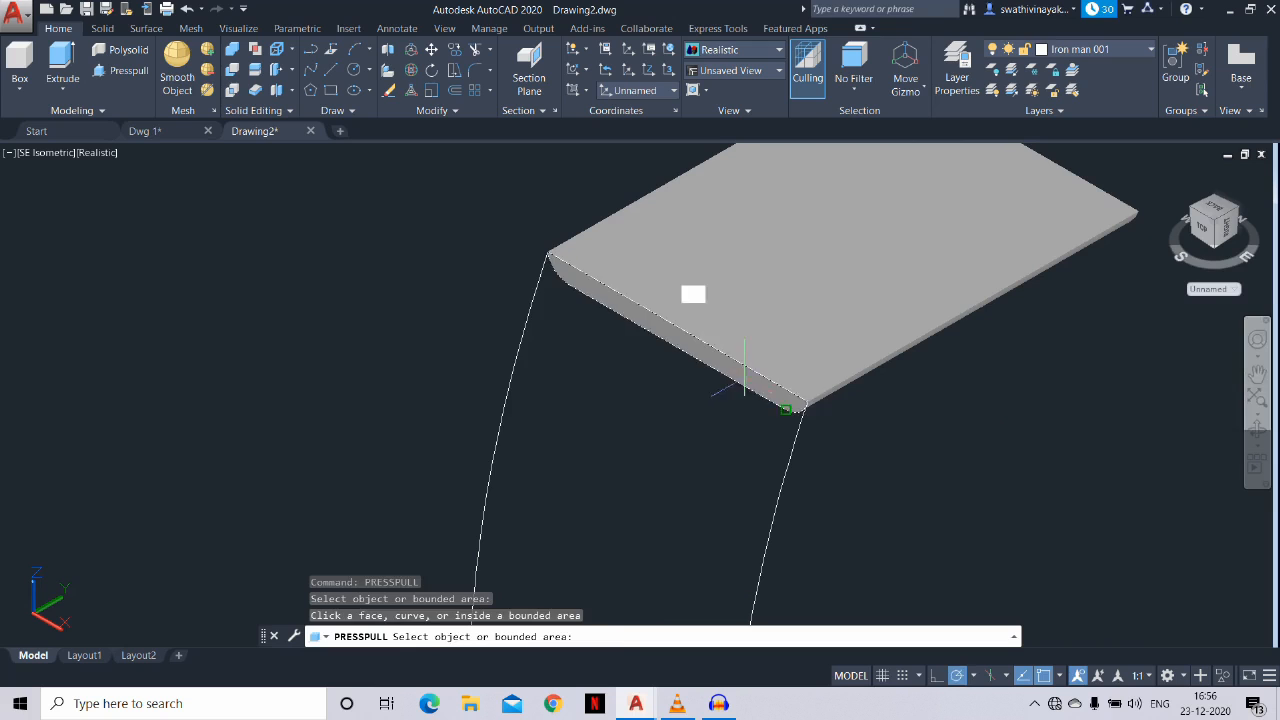
left_click(688, 293)
left_click(451, 479)
key("Return")
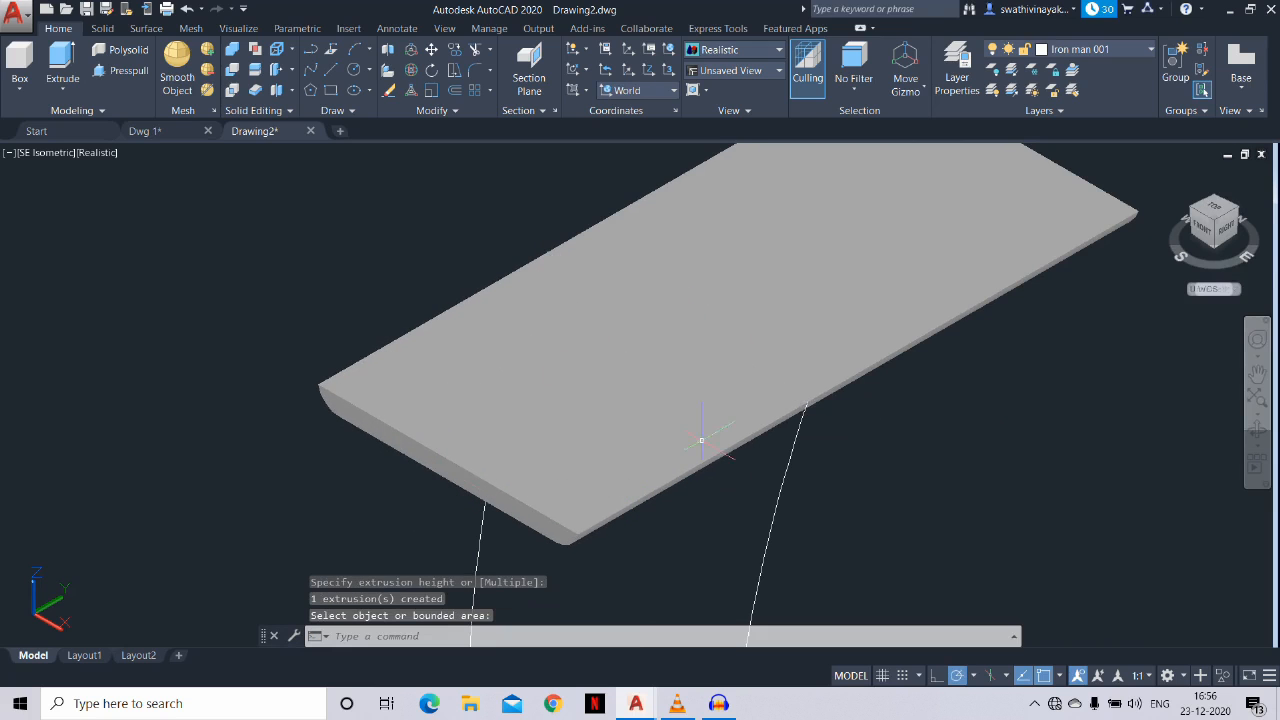
Hide the extruded solid so that only the panel's wireframe curves are displayed
left_click(945, 353)
left_click(941, 298)
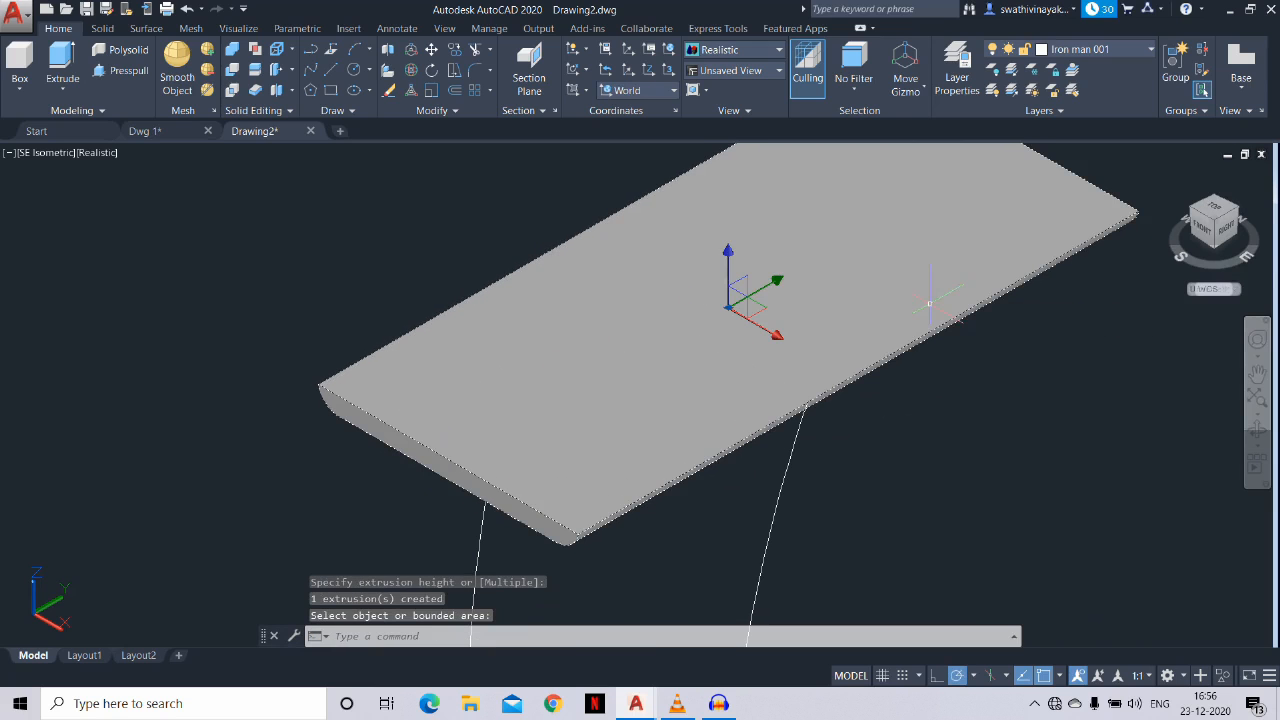
right_click(970, 357)
mouse_move(1040, 386)
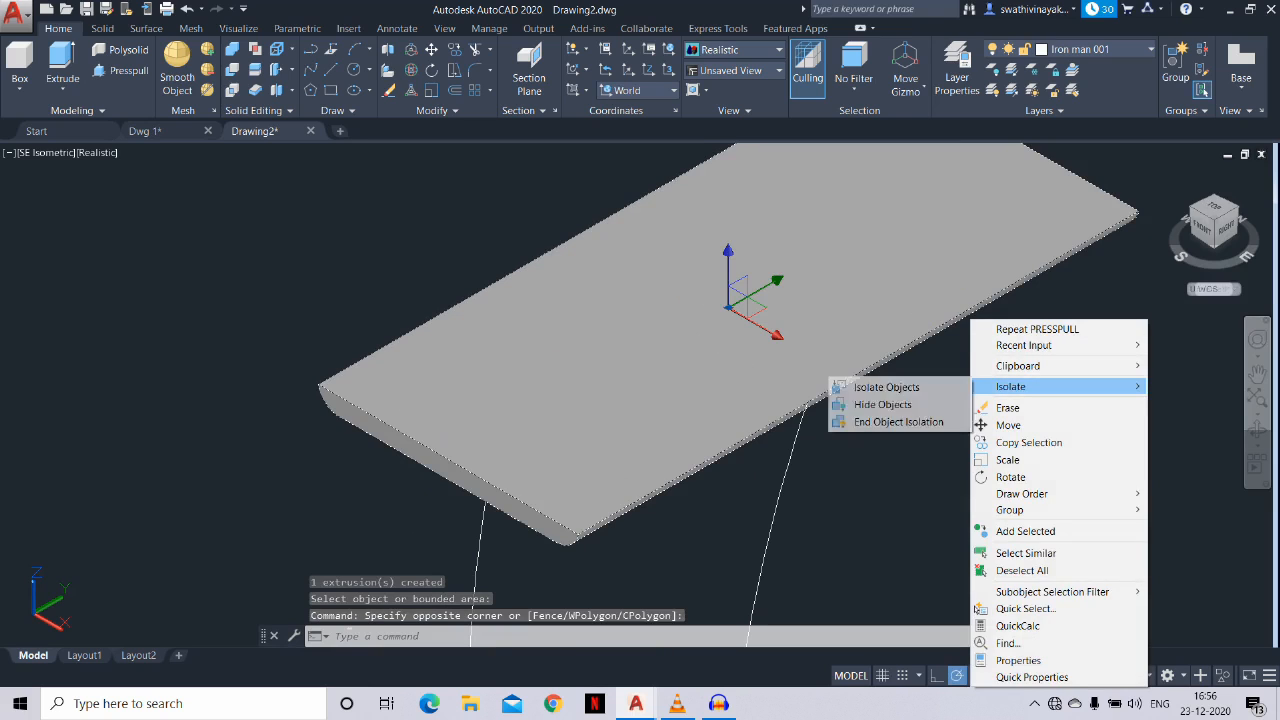
left_click(900, 404)
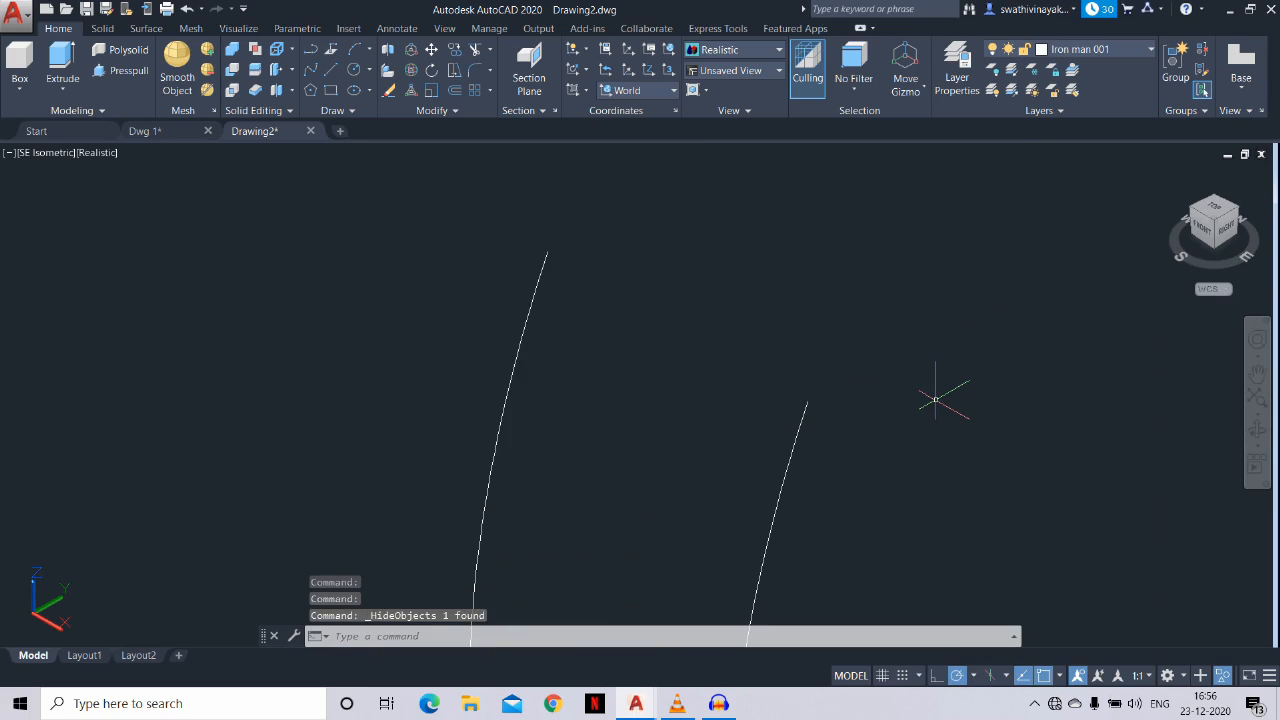
Draw a new straight line joining the profile arcs' upper endpoints to close the panel wireframe
key("Return")
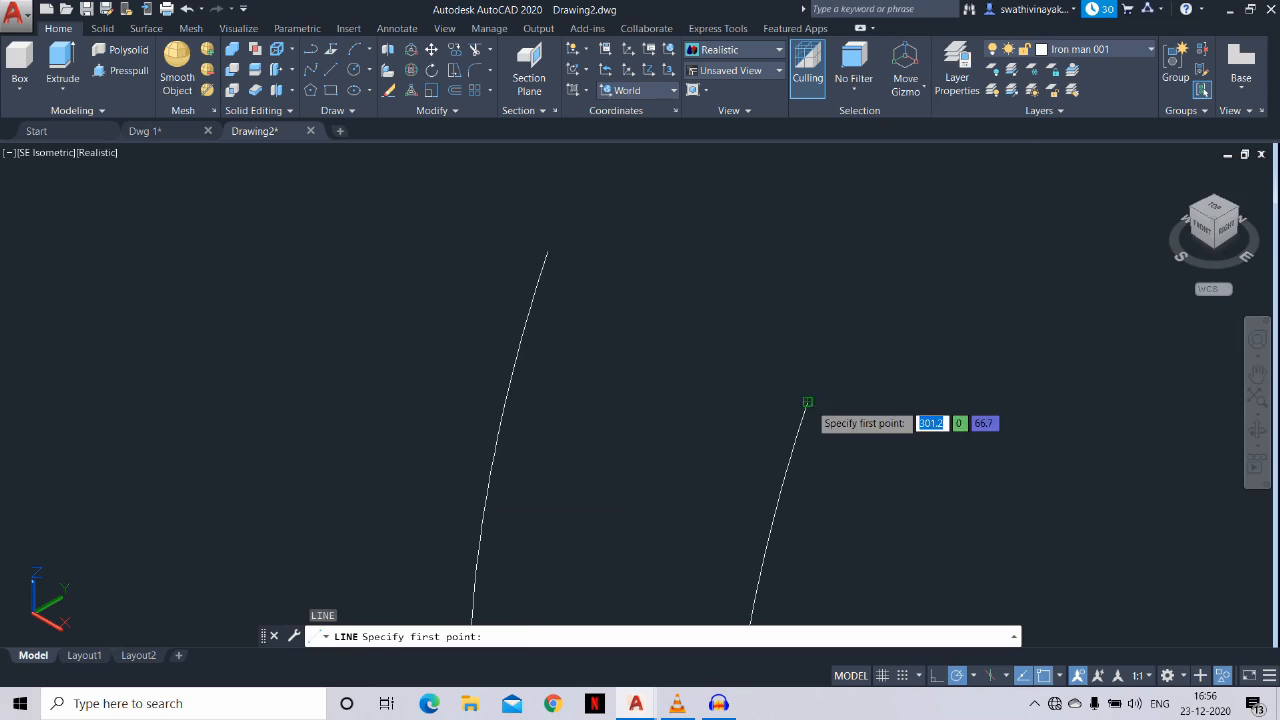
left_click(808, 402)
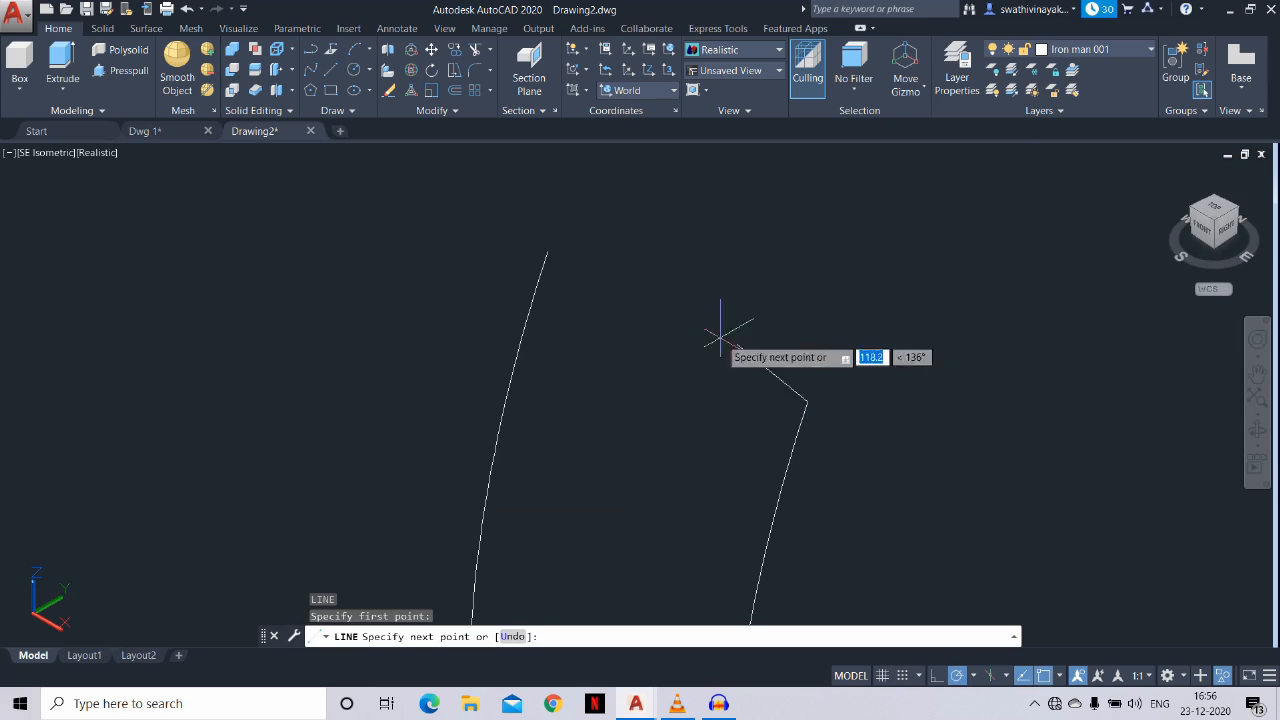
left_click(547, 251)
key("Escape")
middle_click_drag(737, 300, 741, 347, "shift")
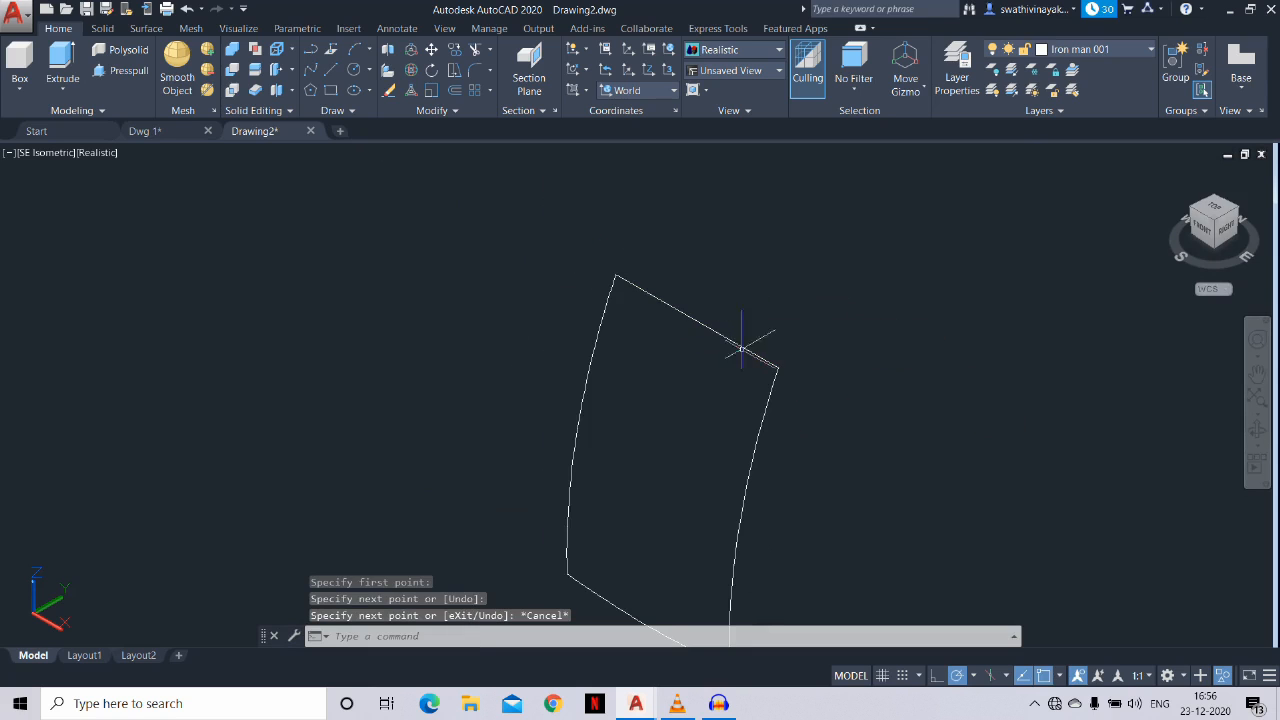
Create a network surface with the upper line and lower curve as first direction and the two profile arcs as second
middle_click_drag(777, 434, 775, 387)
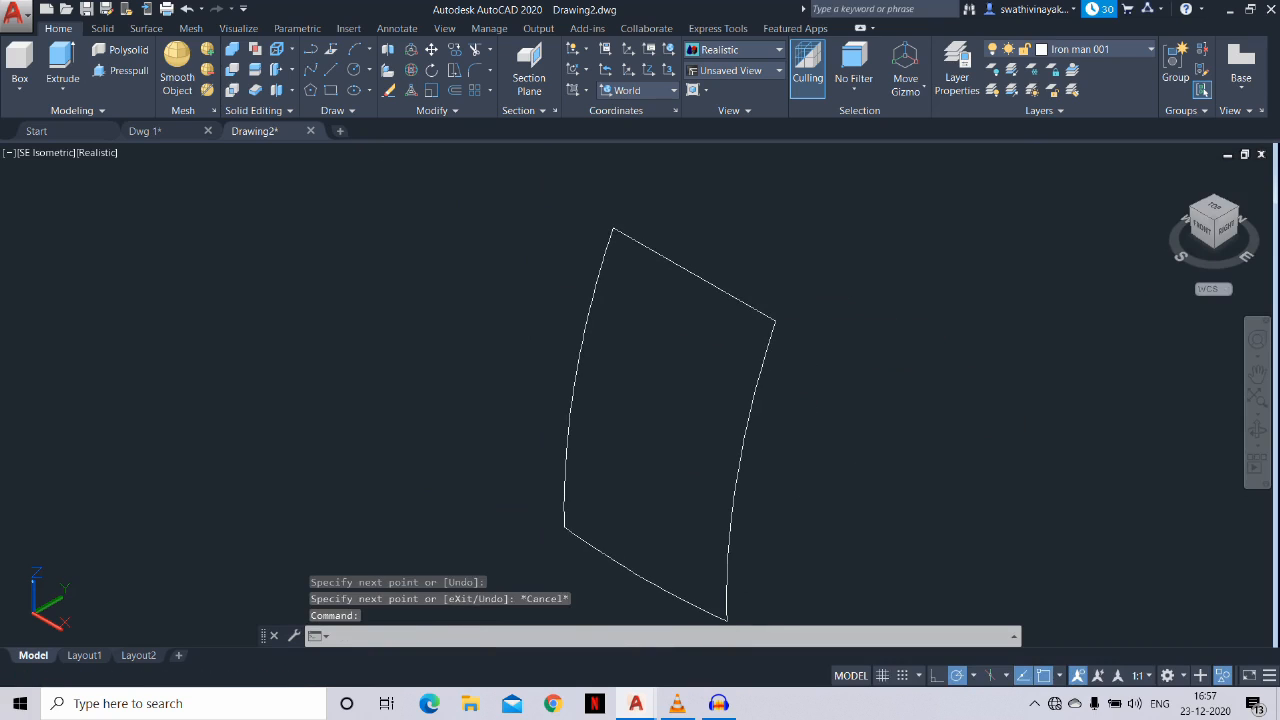
type("netw")
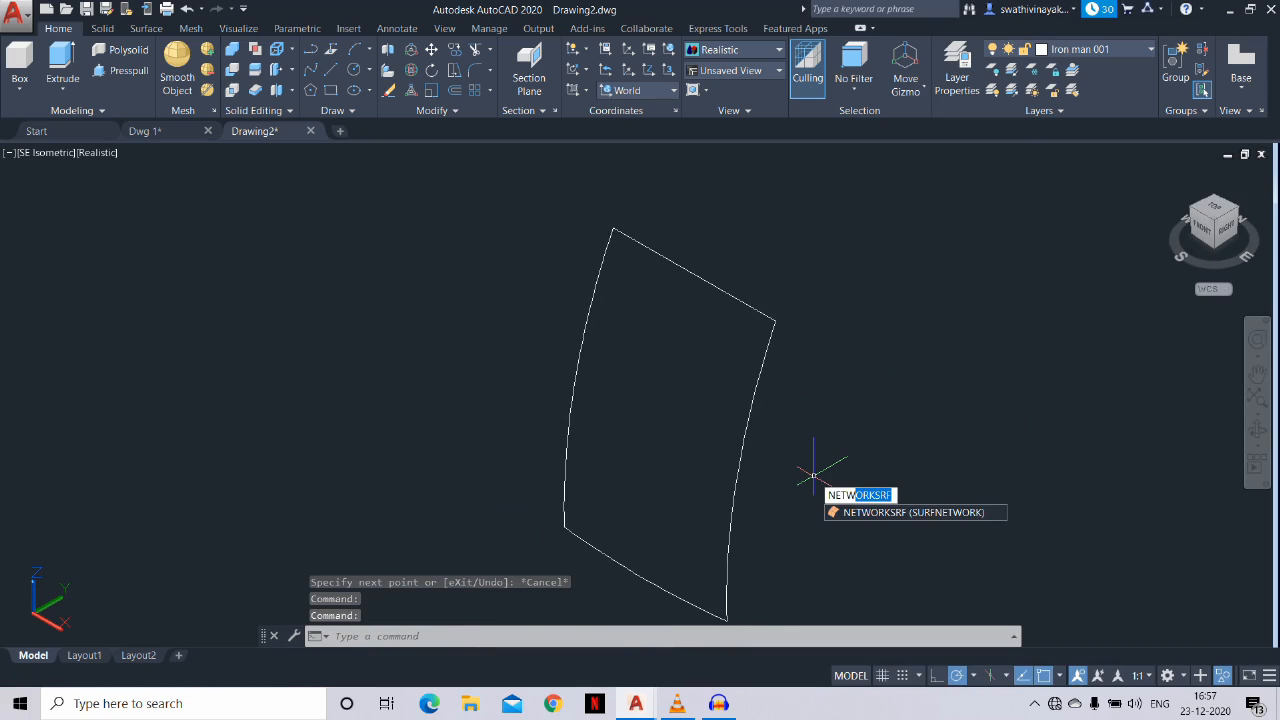
key("Return")
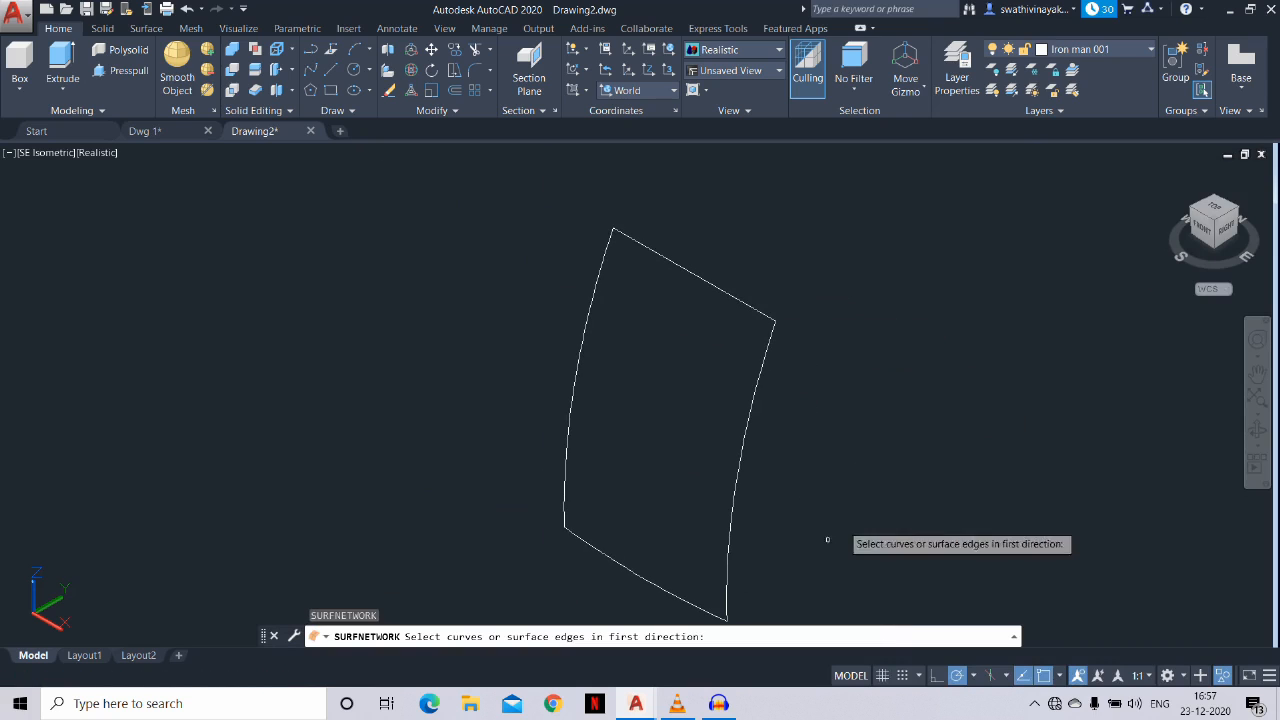
left_click(667, 585)
left_click(737, 300)
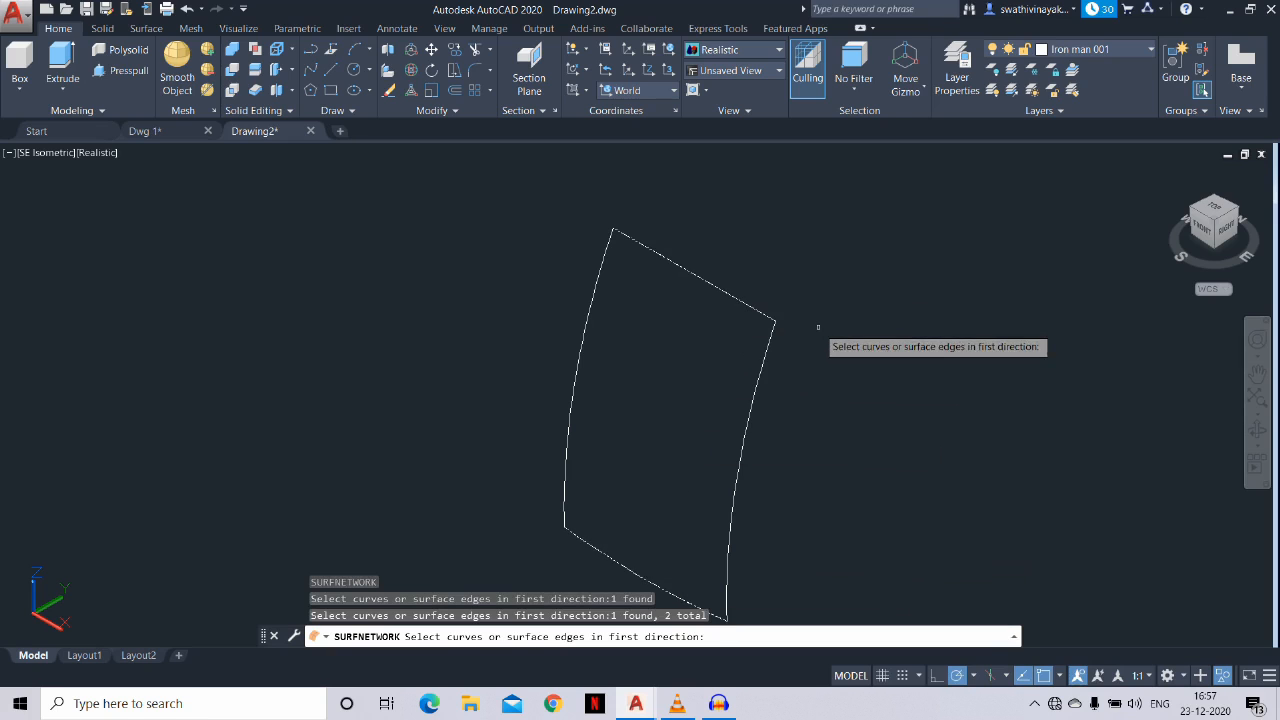
key("Return")
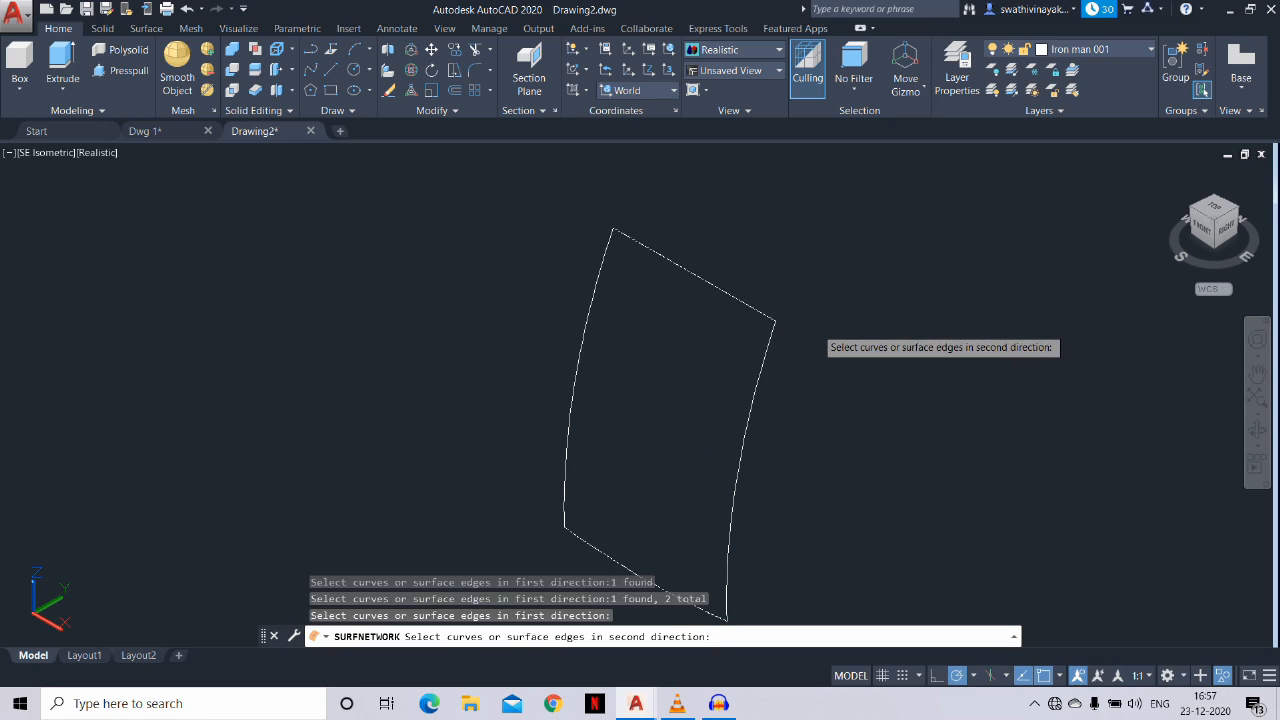
left_click(762, 385)
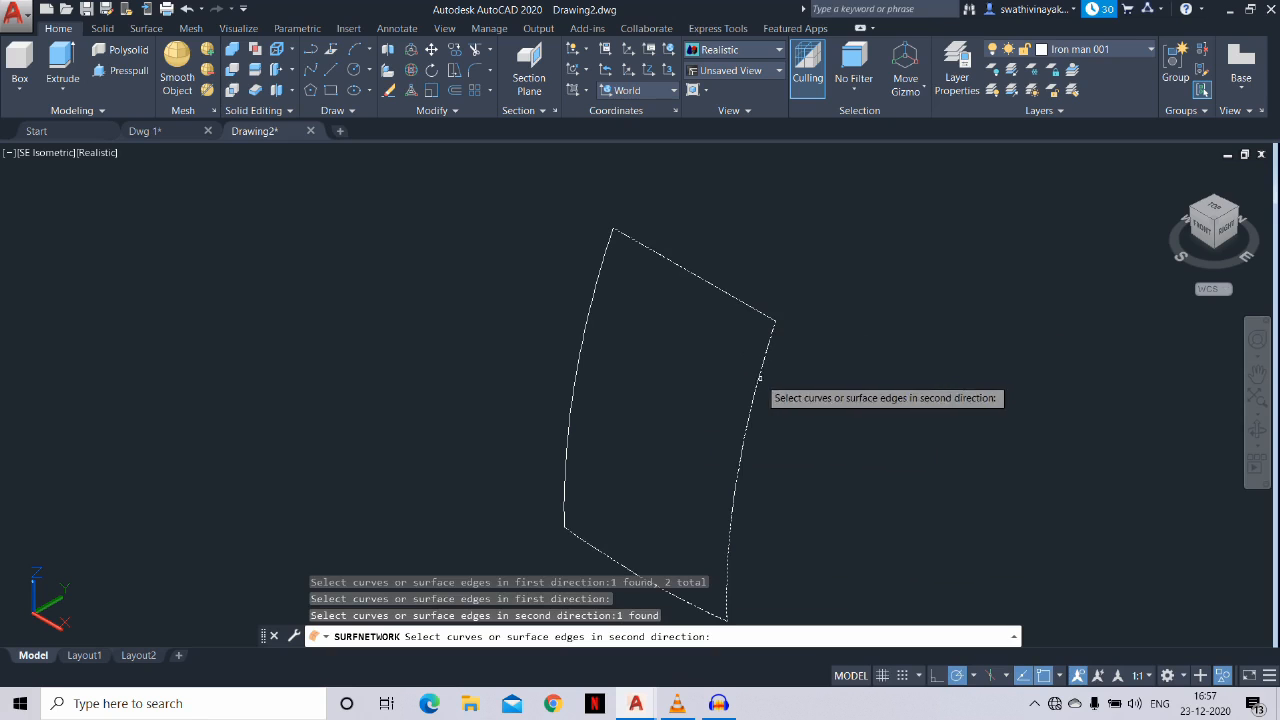
left_click(577, 361)
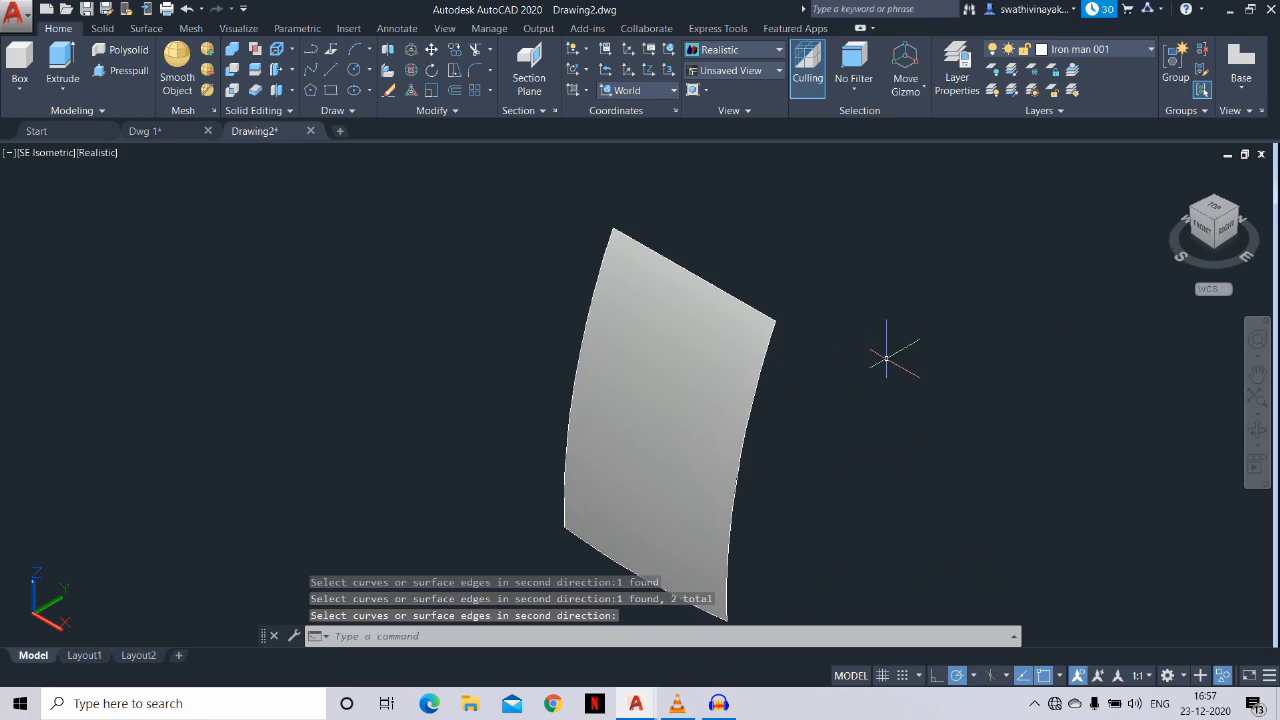
End the object isolation to bring back the hidden extruded solid across the panel's upper edge
right_click(888, 356)
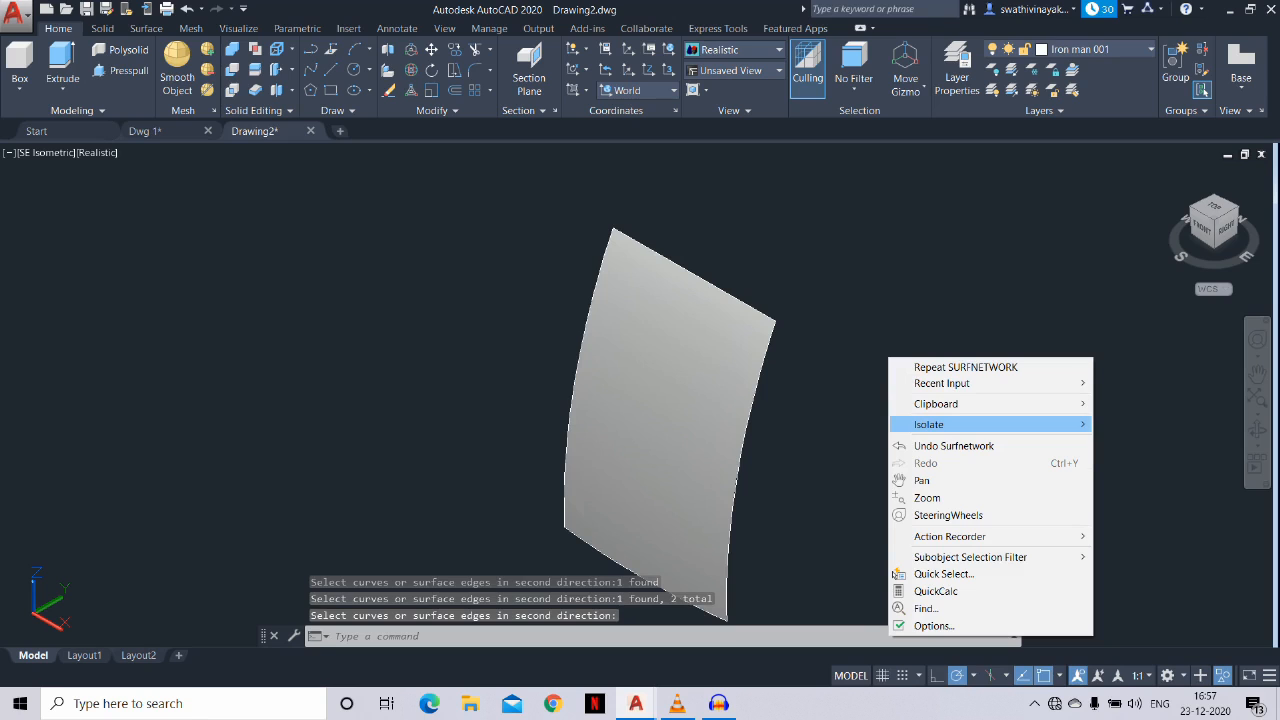
mouse_move(930, 424)
left_click(1132, 459)
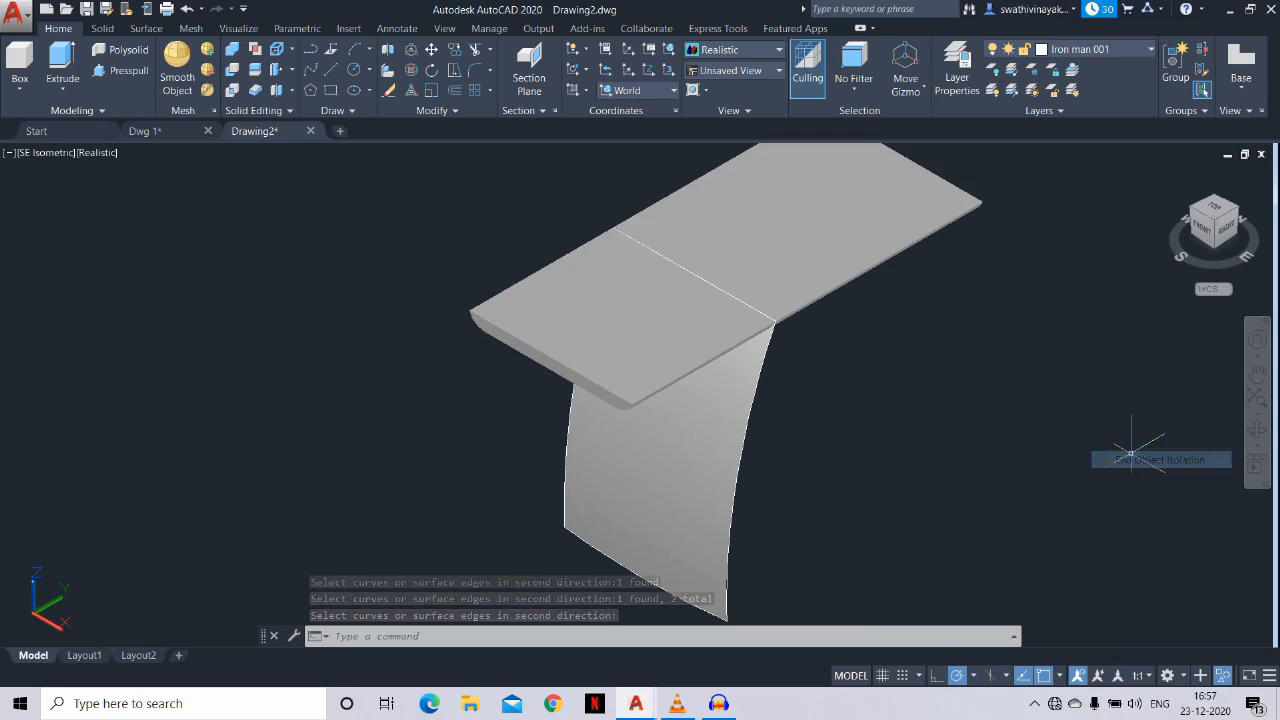
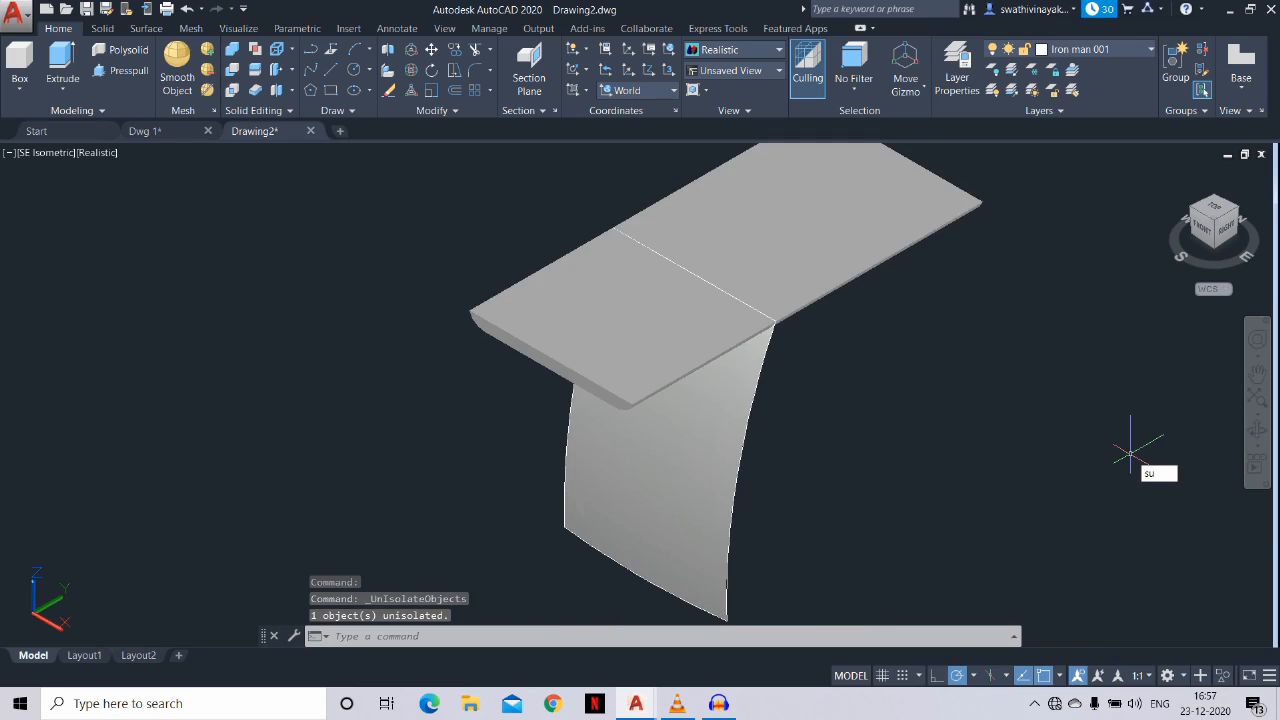
Subtract the extruded solid from the network surface to cut the panel's rounded upper edge
key("Return")
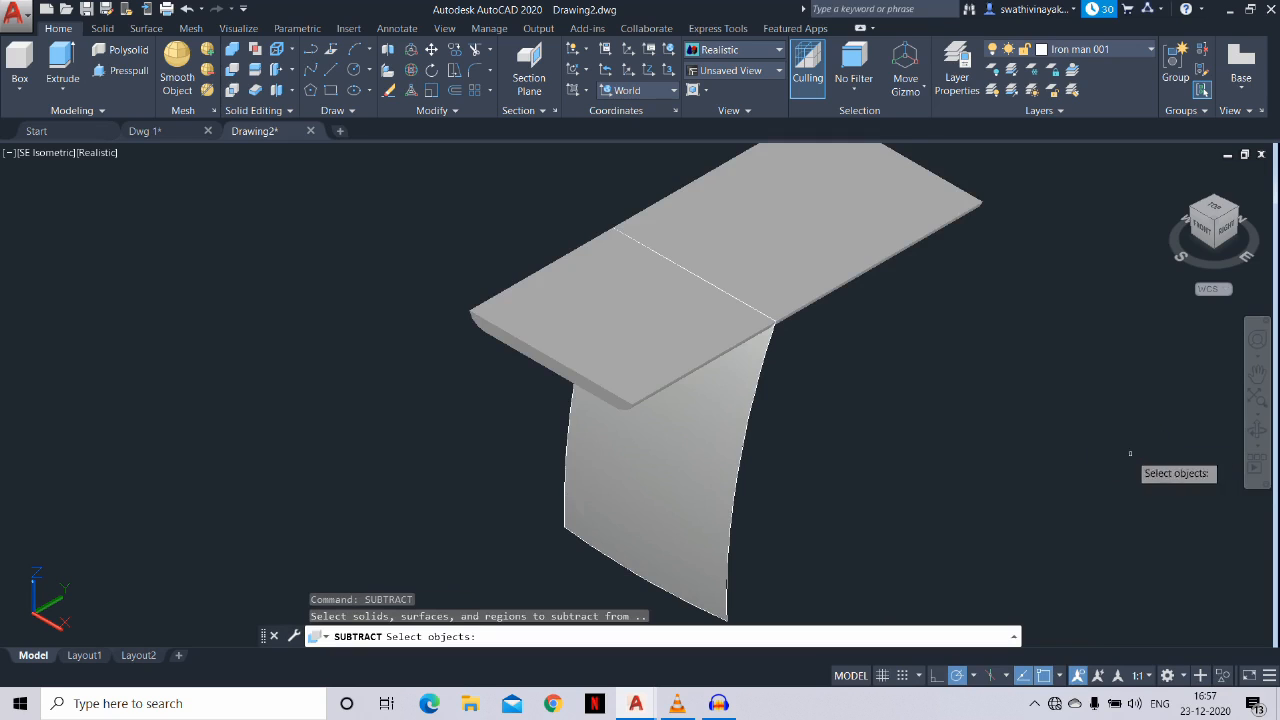
left_click(725, 473)
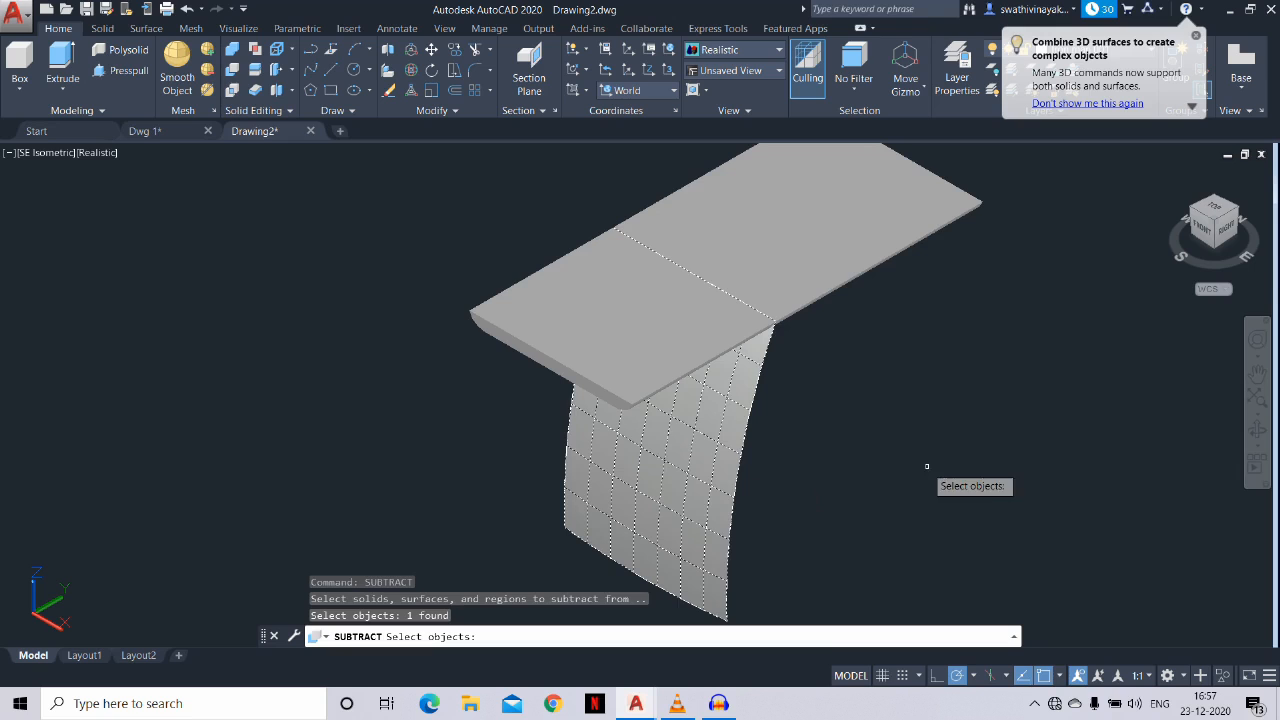
key("Return")
left_click(839, 249)
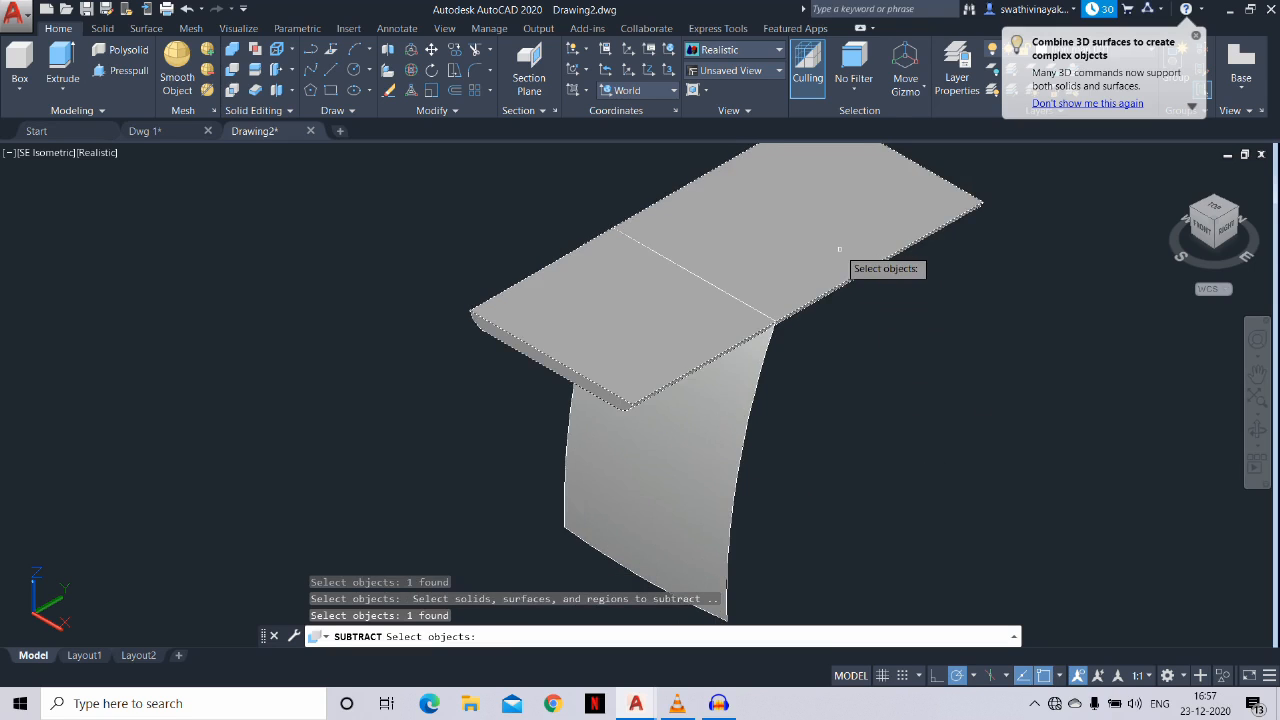
key("Return")
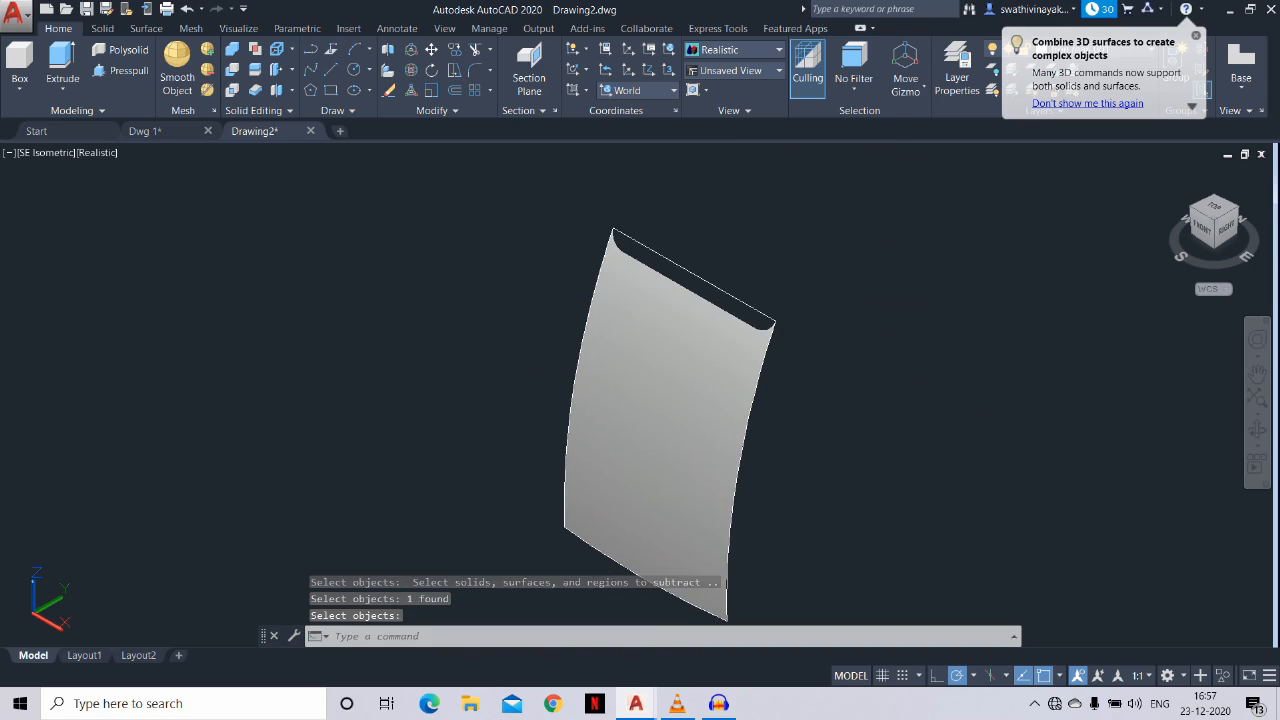
Erase the straight line above the panel's trimmed edge and the stray arc standing apart from the panel
key("Return")
left_click(731, 295)
key("Return")
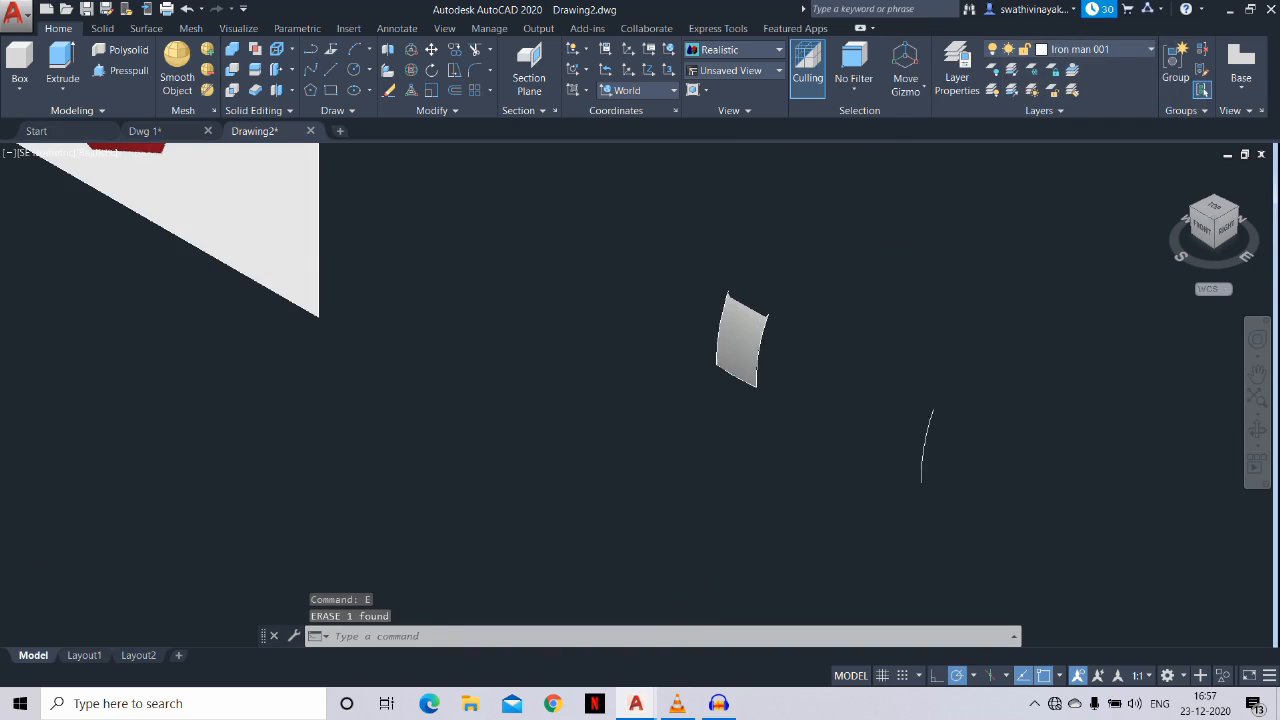
middle_click_drag(894, 449, 800, 434)
left_click(866, 491)
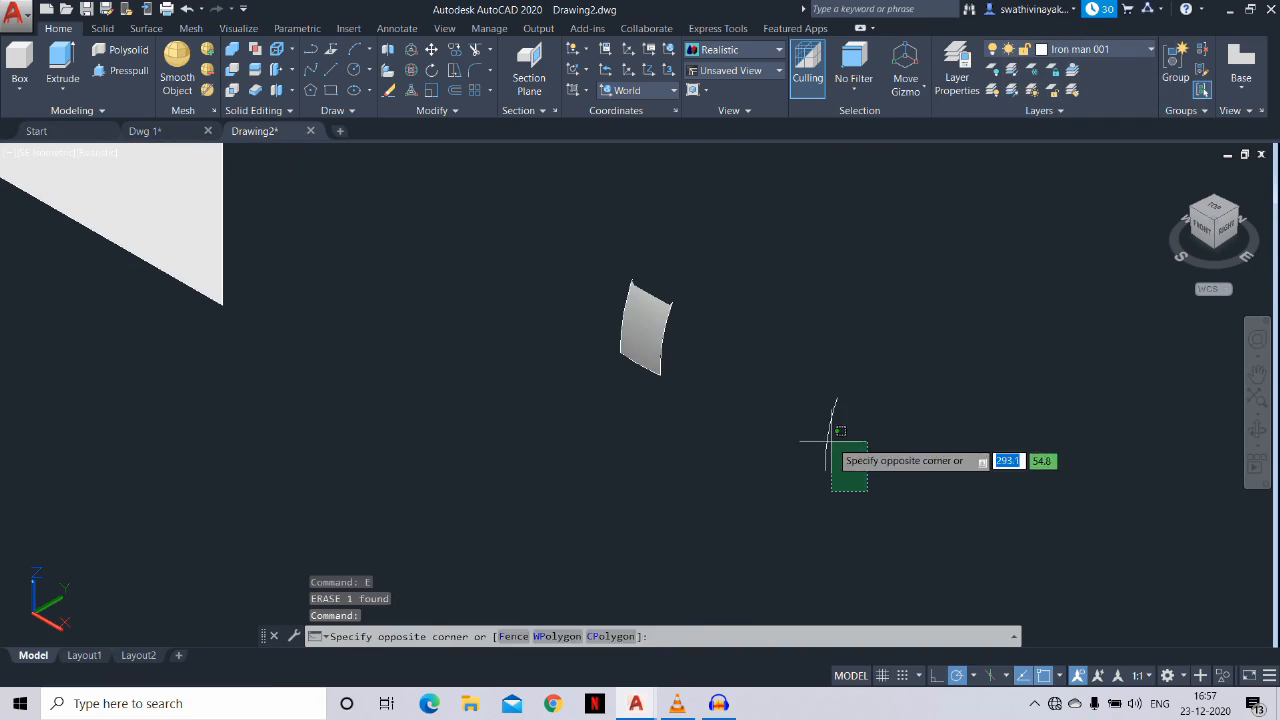
left_click(816, 437)
left_click(825, 443)
left_click(808, 428)
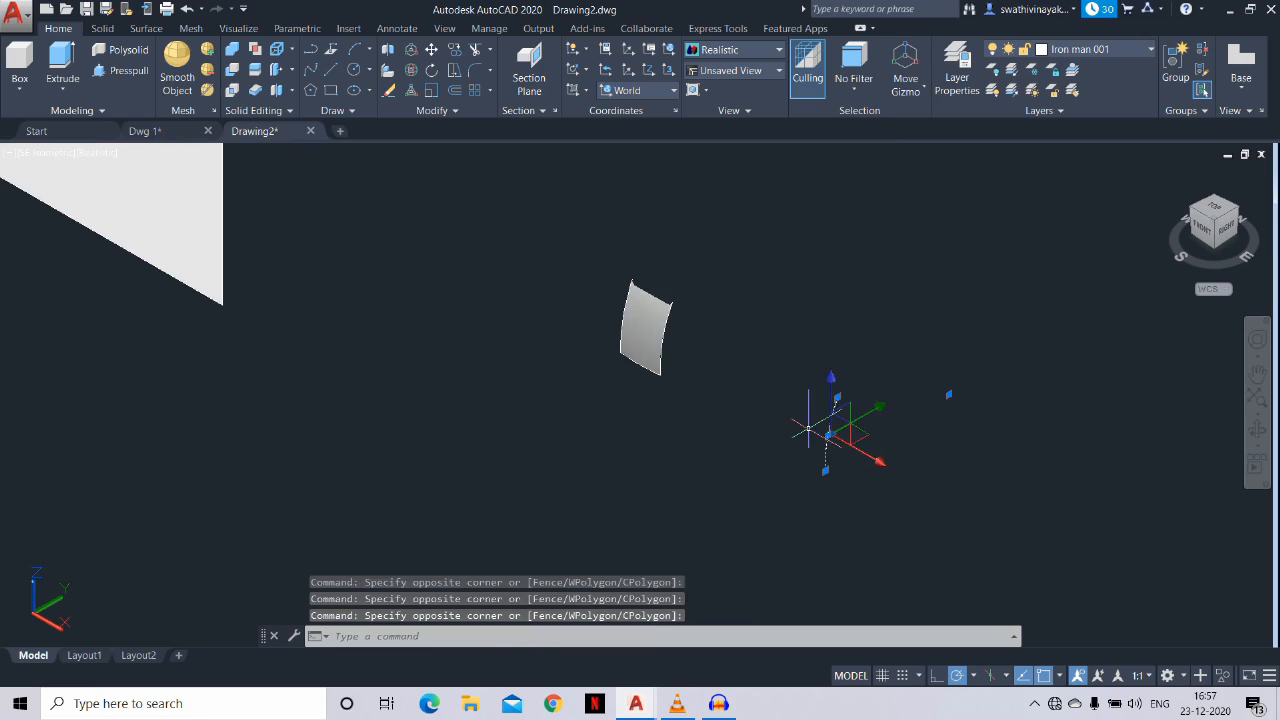
Match the grey central panel's properties to those of the finished yellow side panel
scroll(810, 429, "down", 4)
middle_click_drag(824, 470, 787, 426)
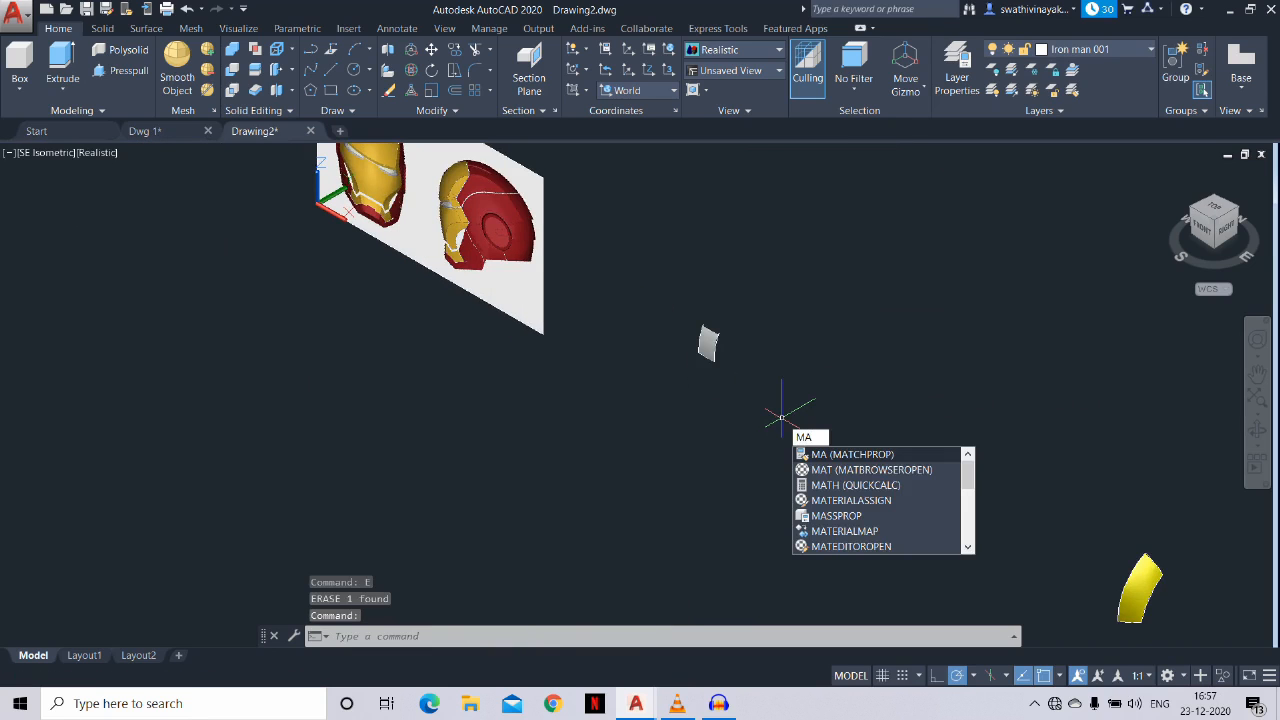
key("Return")
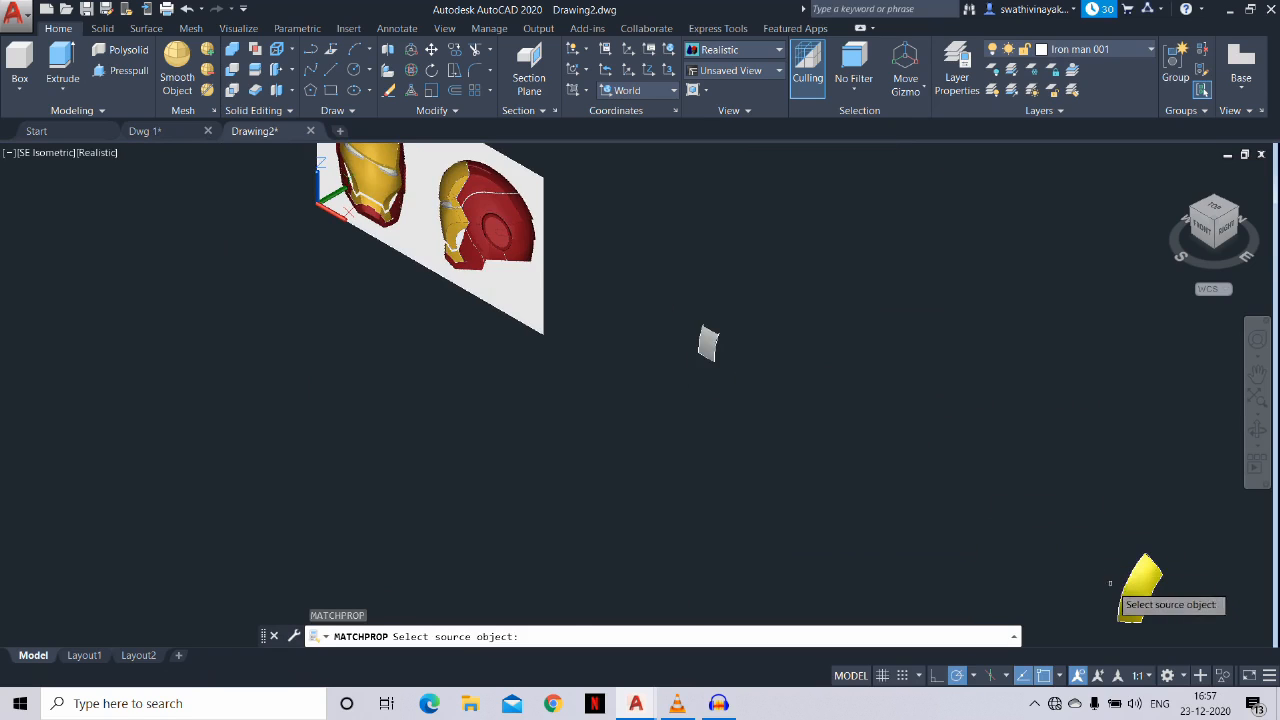
left_click(1132, 588)
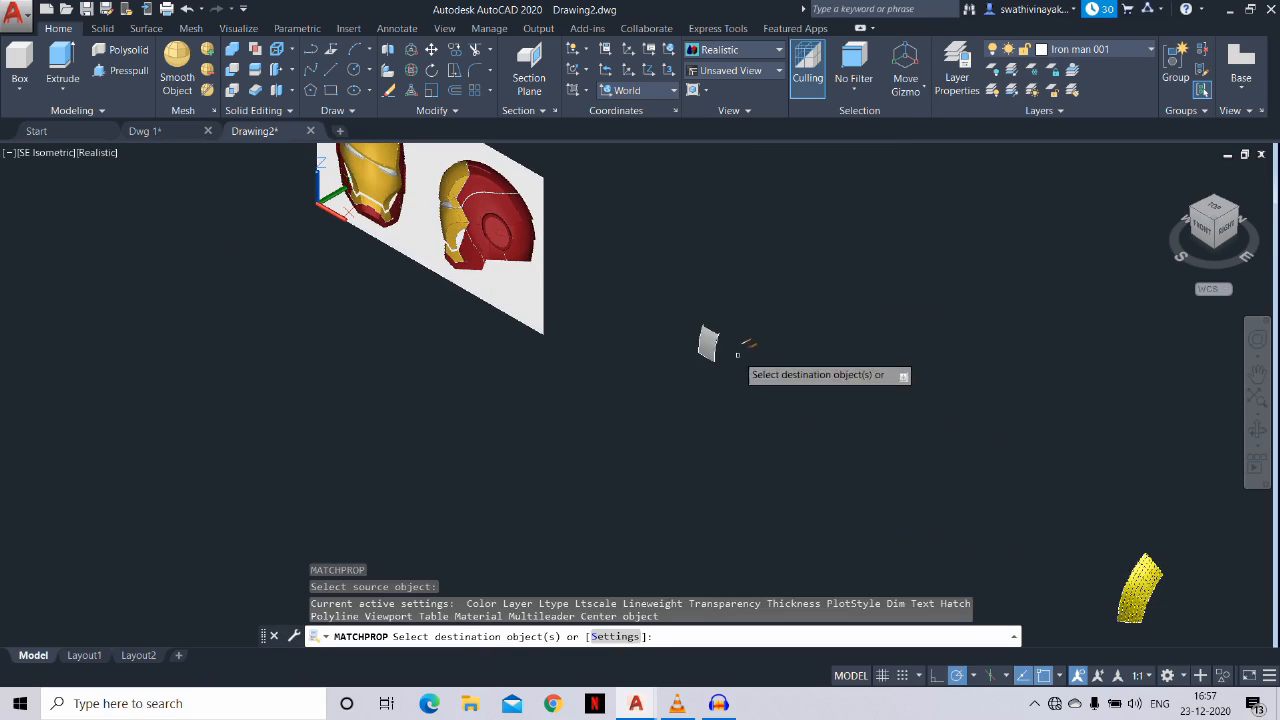
scroll(712, 352, "up", 3)
key("Escape")
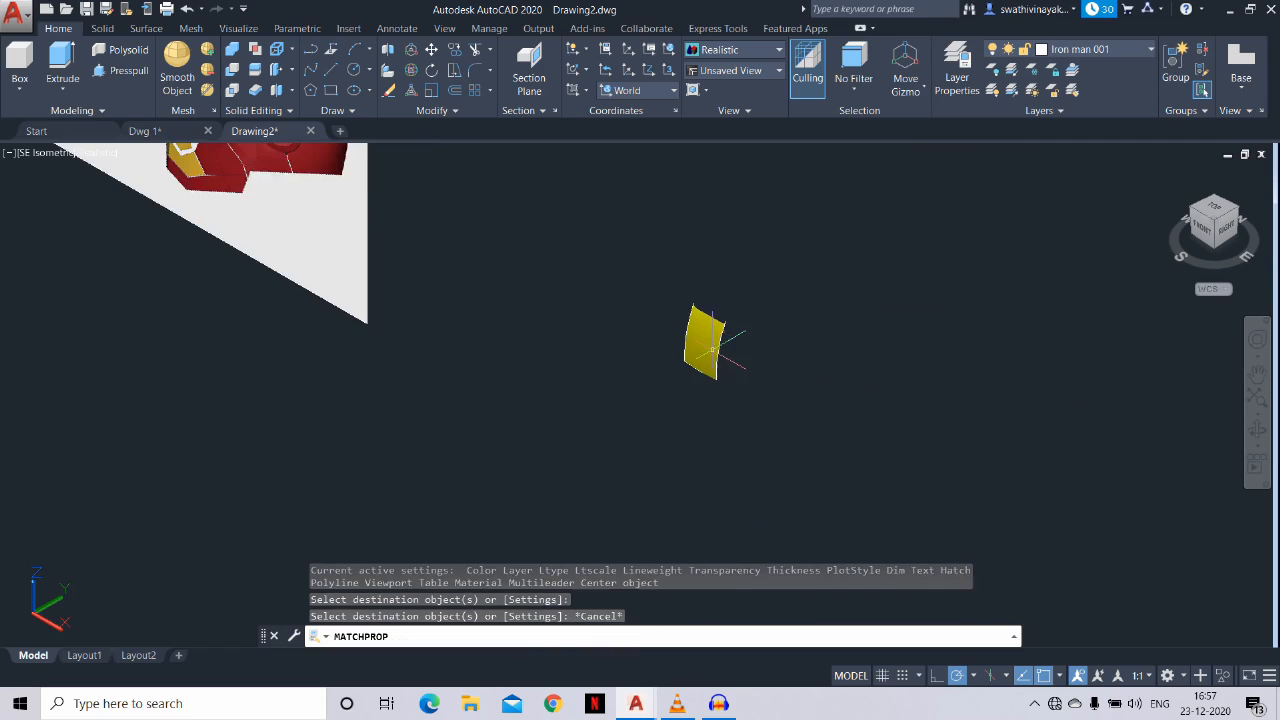
Switch to the Front view and align the UCS with the current view
scroll(712, 352, "down", 2)
left_click(1203, 229)
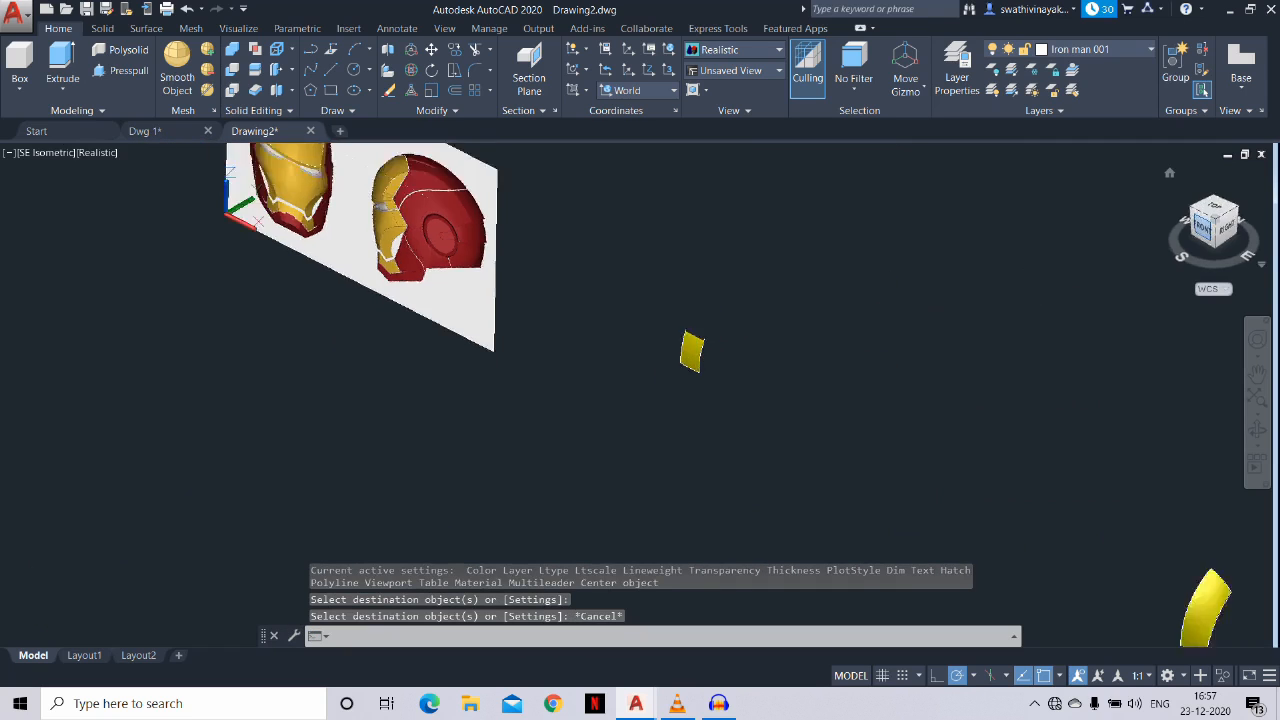
left_click(587, 91)
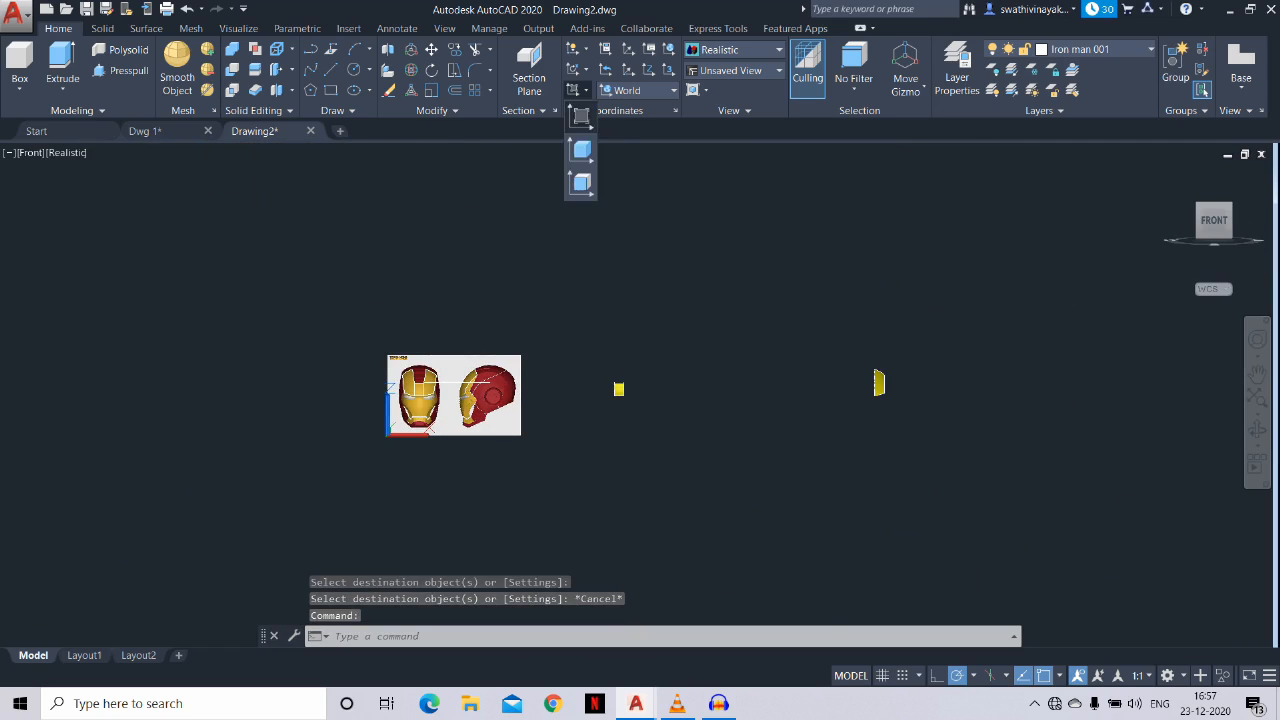
left_click(581, 115)
Select the yellow central panel together with its boundary curves as the objects of a Move operation
scroll(683, 366, "up", 3)
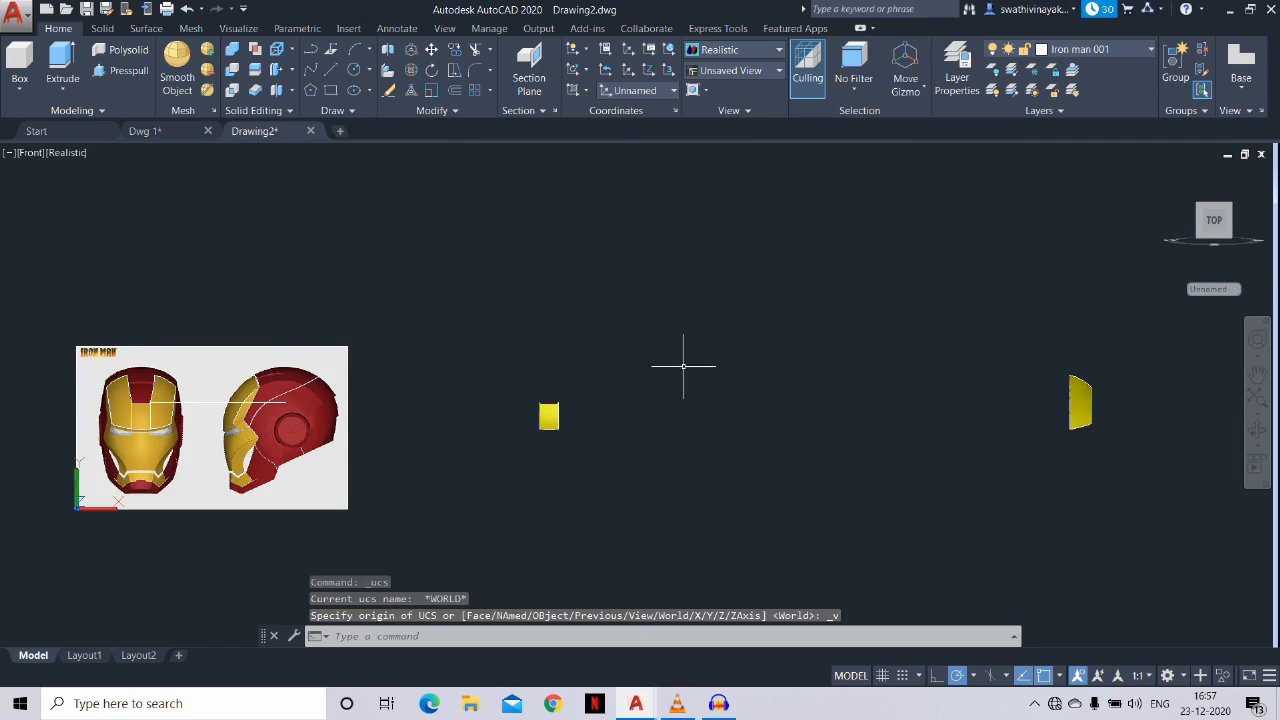
type("m")
key("Return")
left_click(606, 558)
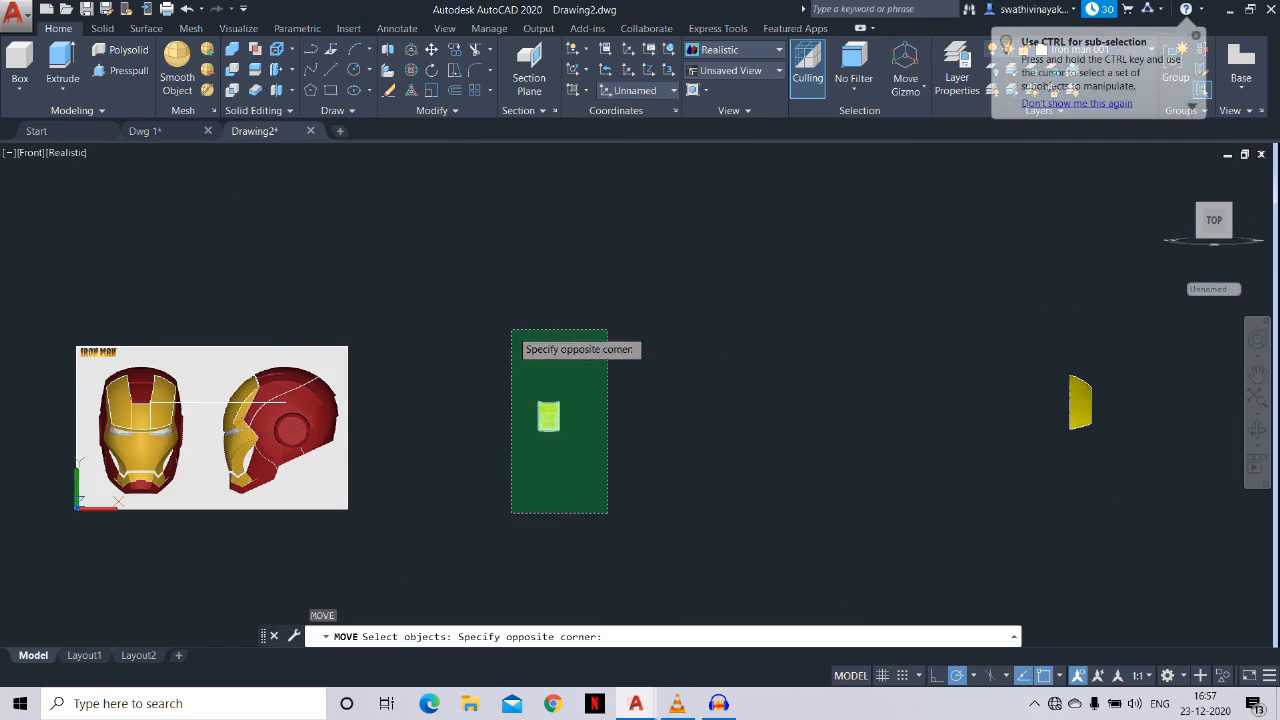
left_click(515, 336)
key("Return")
scroll(567, 432, "up", 3)
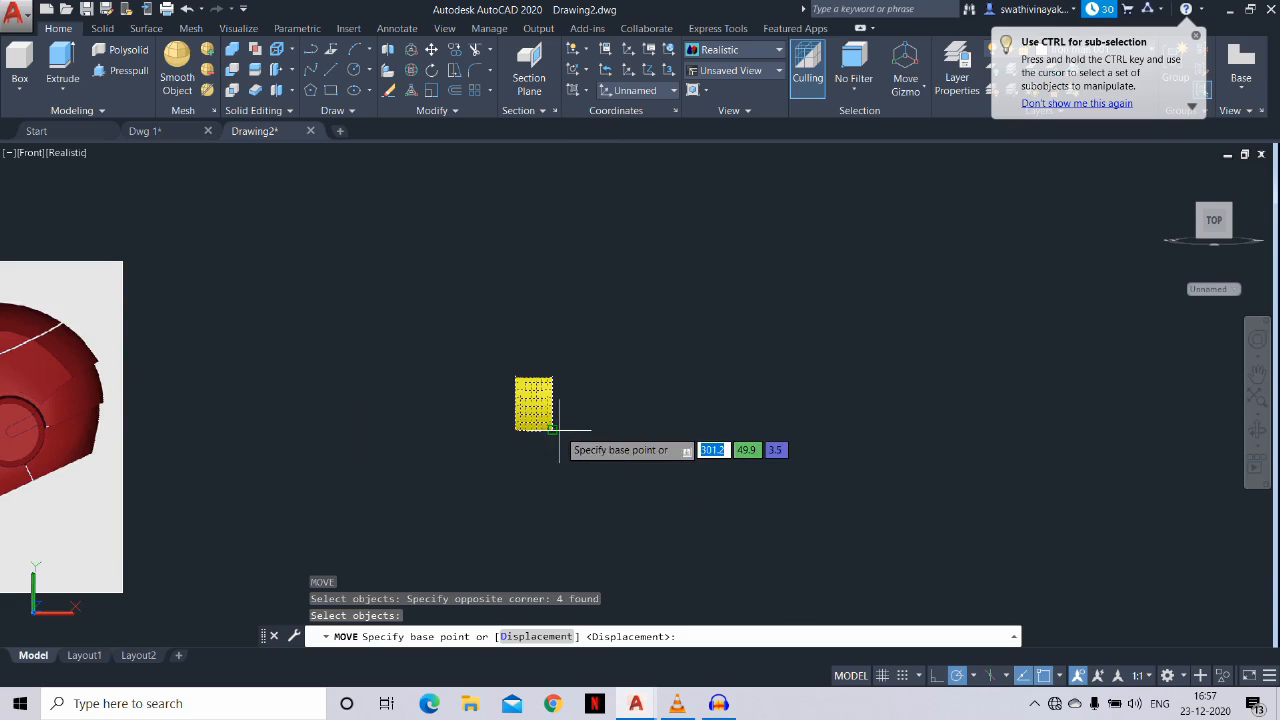
Move the small centre panel by its lower right corner onto the lower inner corner of the curved forehead side panel
left_click(551, 429)
scroll(603, 423, "down", 4)
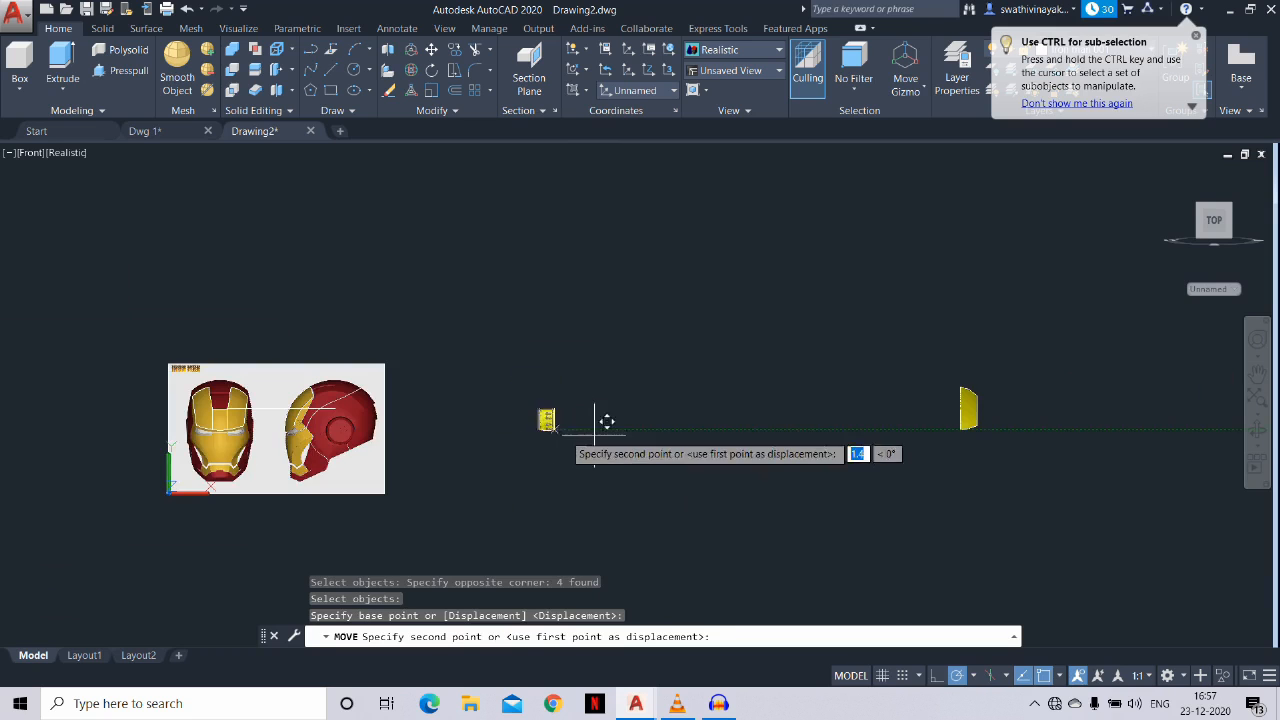
scroll(930, 425, "up", 3)
scroll(1057, 408, "up", 3)
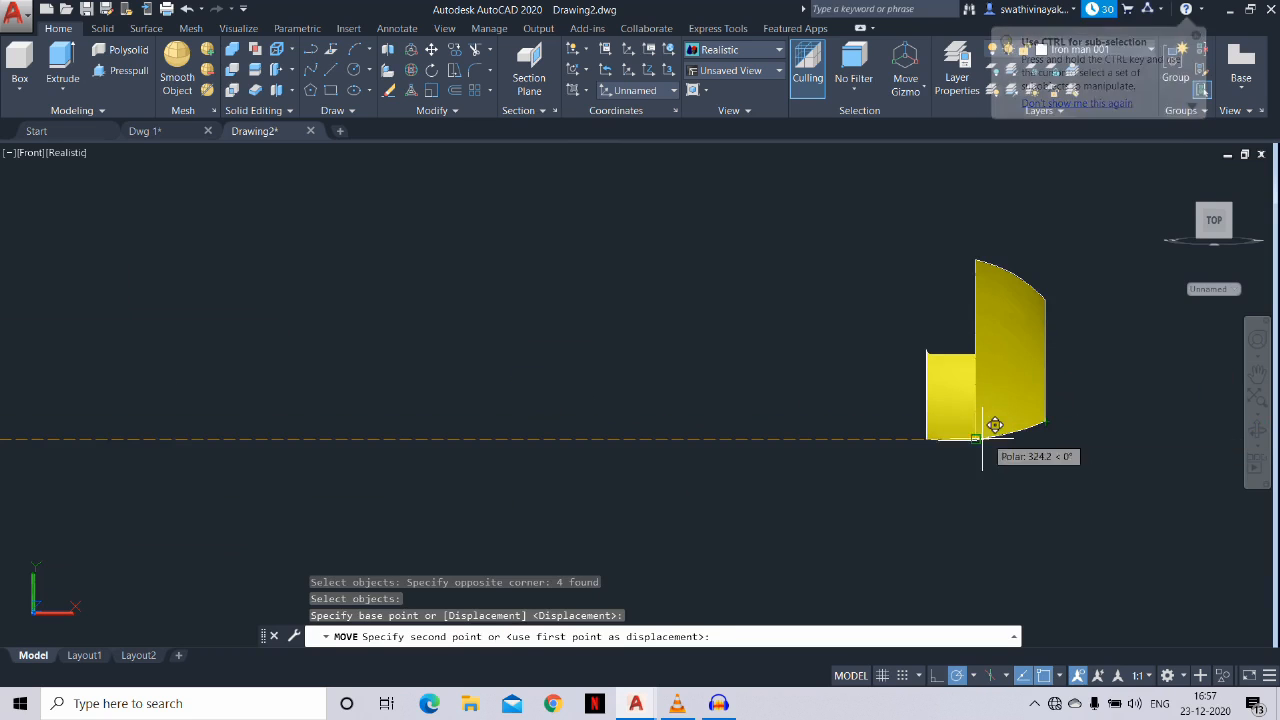
key("Escape")
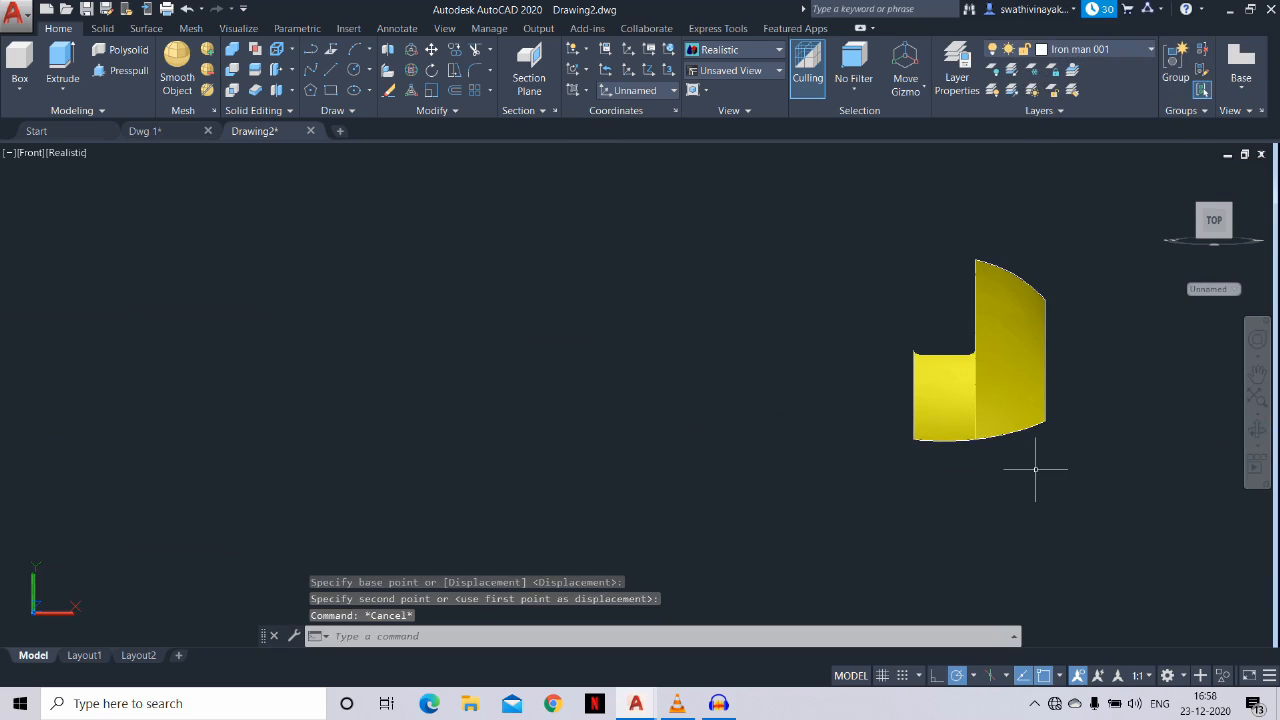
Mirror the curved side panel about a vertical line through the midpoint of the centre panel's lower edge, keeping the source
type("mi")
key("Return")
left_click(1017, 444)
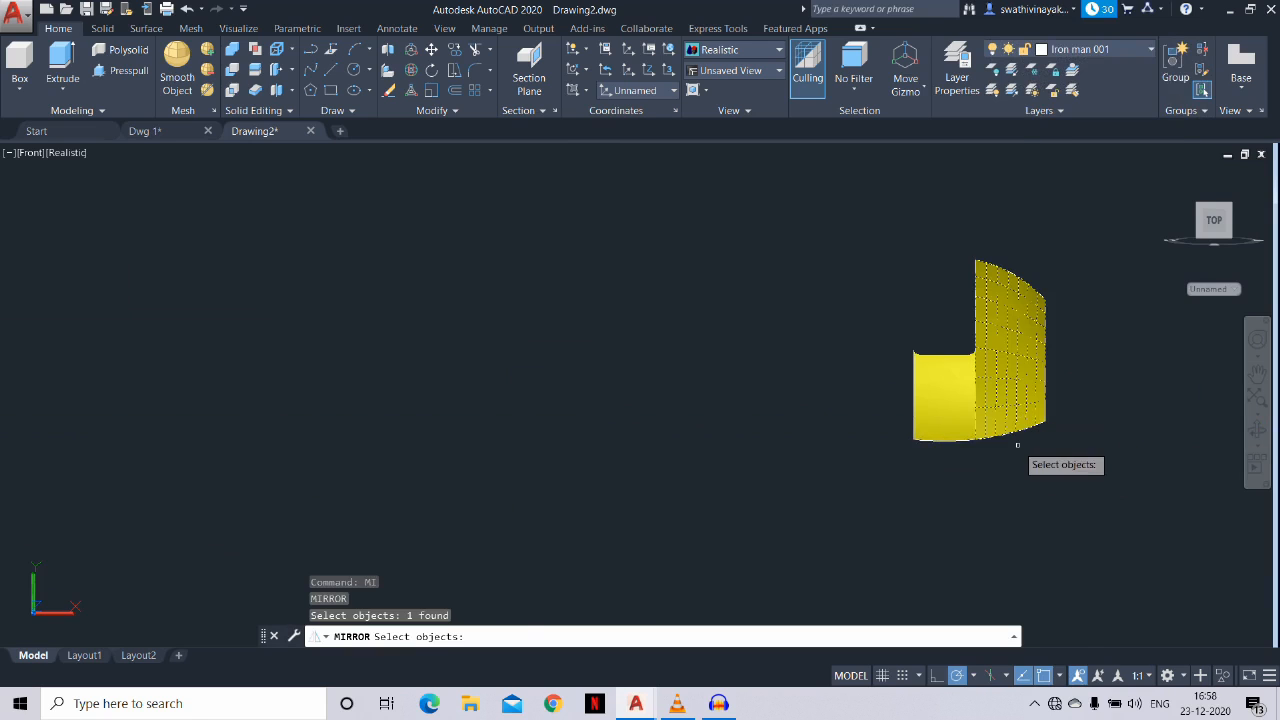
key("Return")
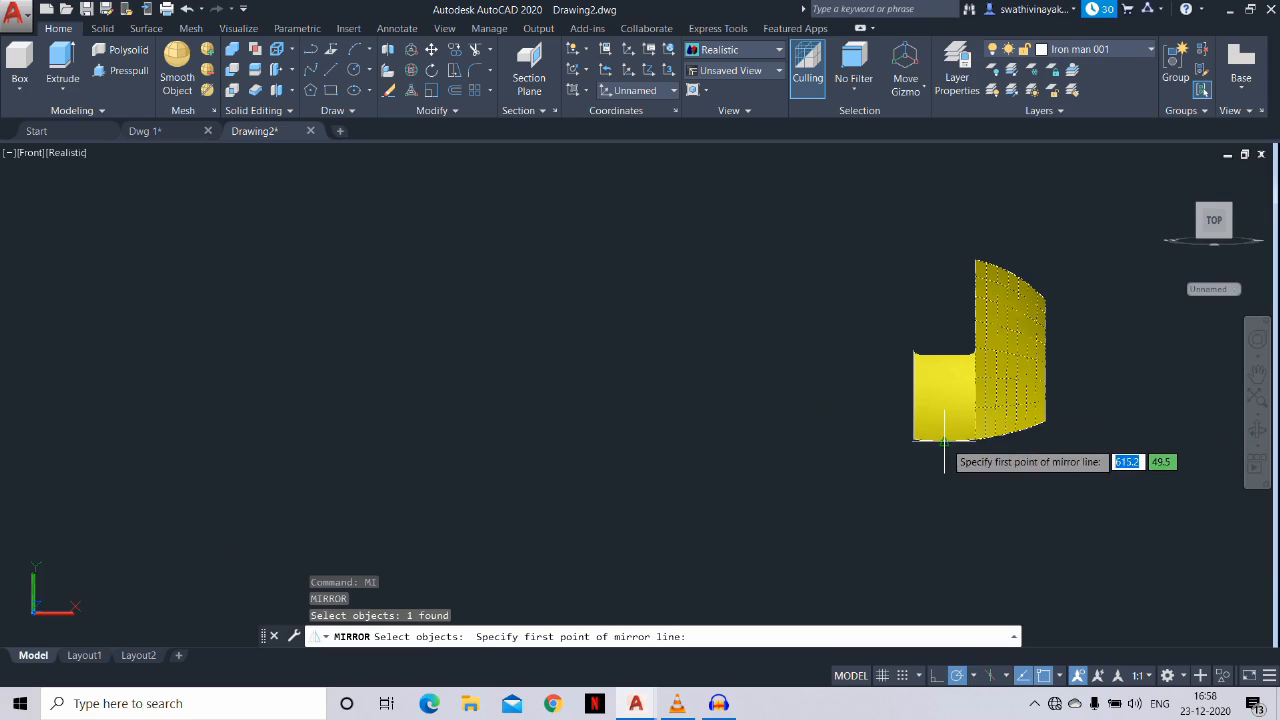
left_click(944, 440)
left_click(944, 516)
key("Return")
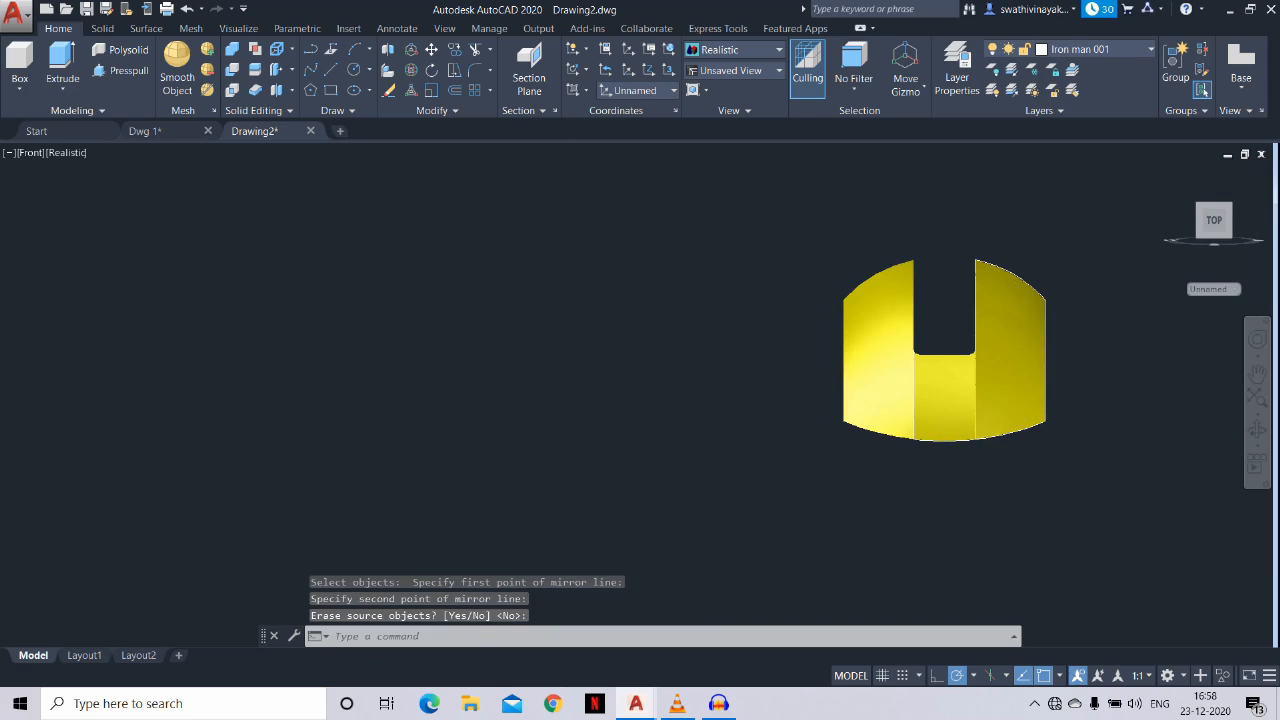
Reset the coordinate system to the World UCS
scroll(957, 509, "down", 4)
middle_click_drag(957, 509, 918, 477)
key("Return")
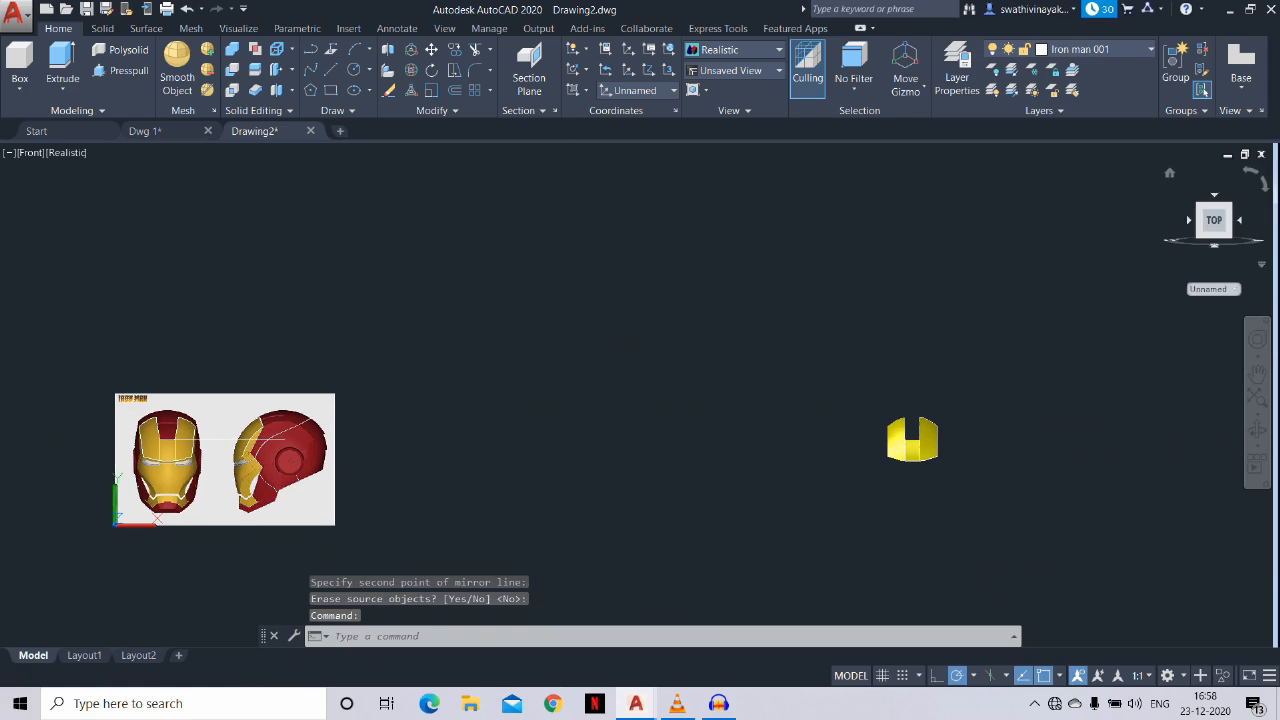
left_click(1213, 289)
left_click(1210, 300)
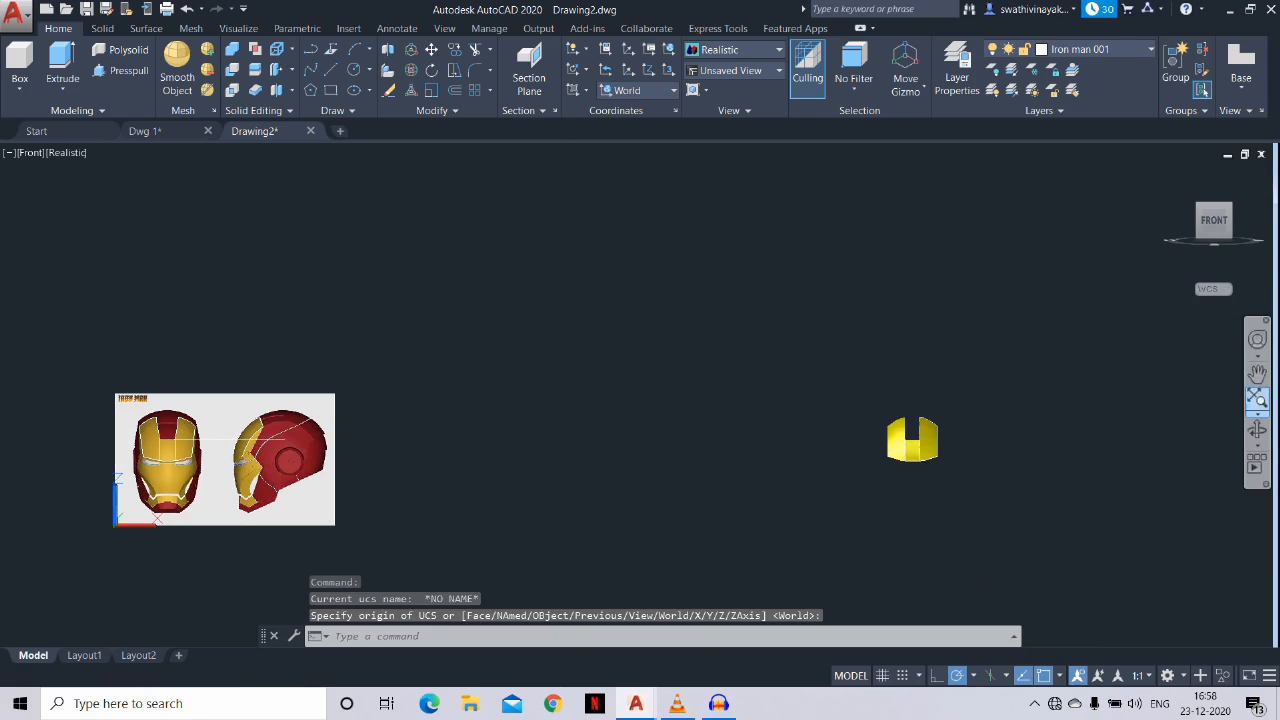
Orbit around the joined forehead panels to check their fit and curvature, and return to the front view
scroll(957, 455, "up", 6)
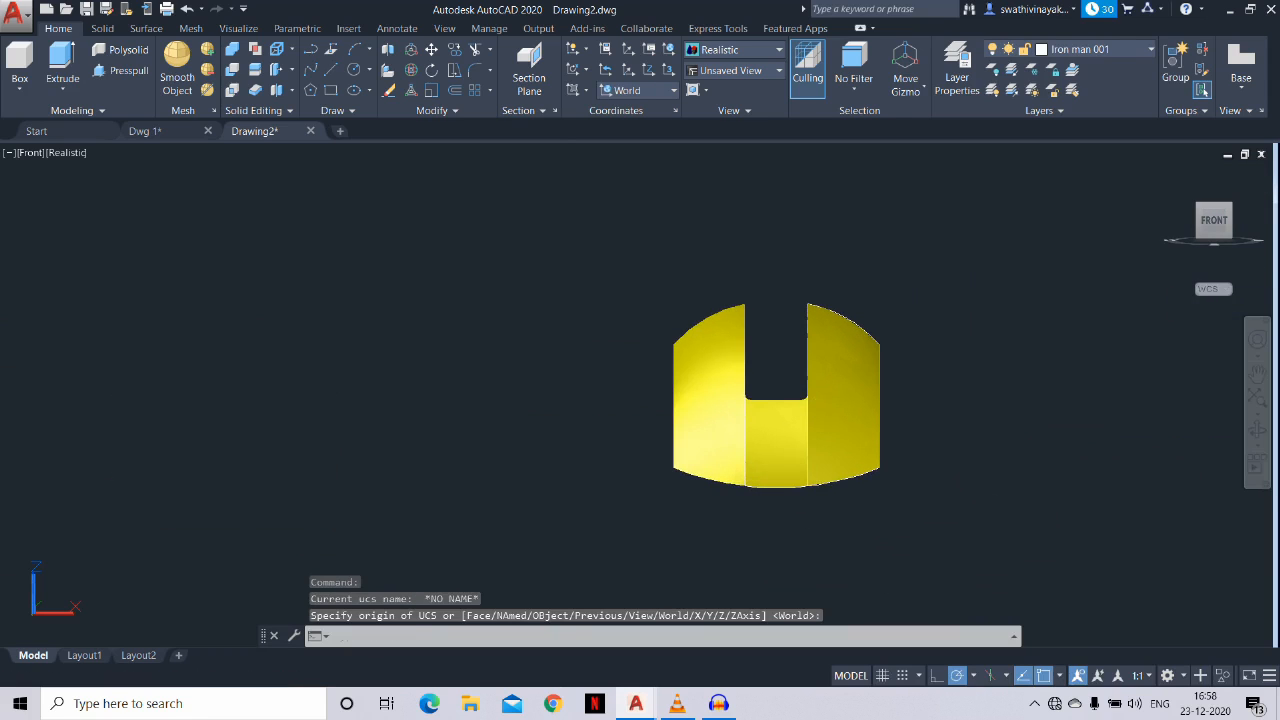
left_click(1257, 430)
left_click_drag(1080, 430, 1010, 420)
key("Escape")
key("Escape")
key("Escape")
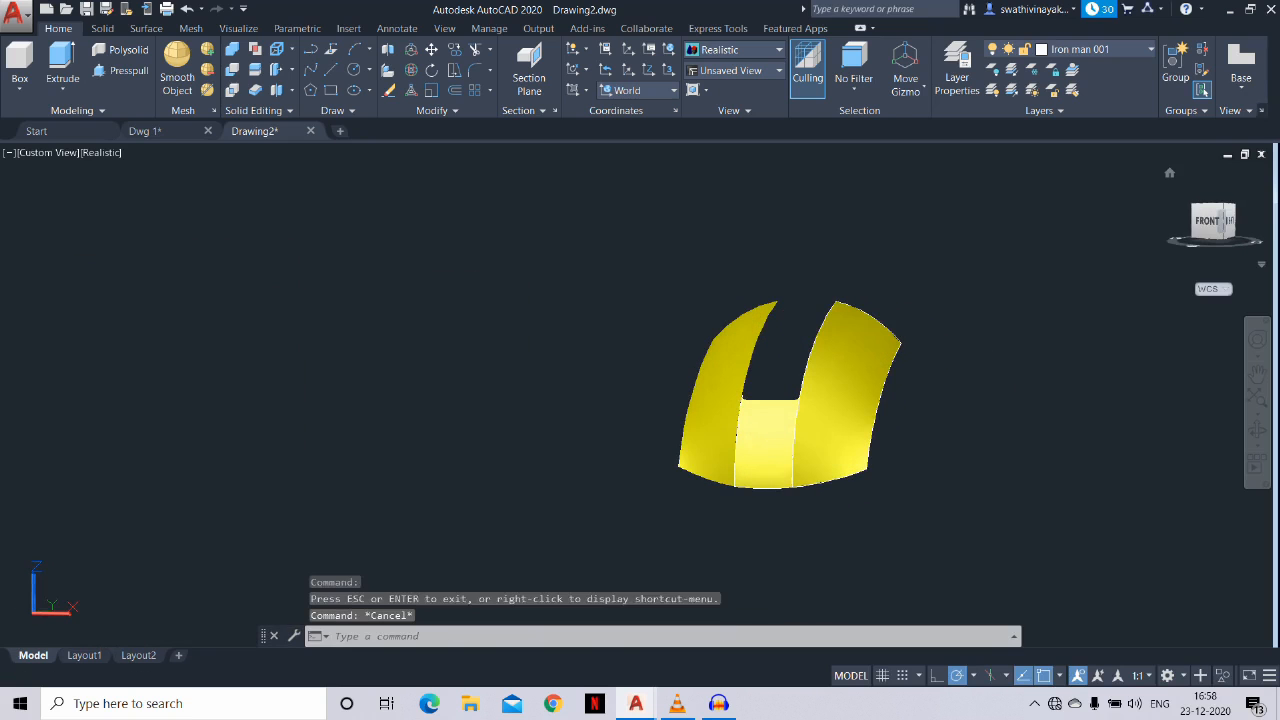
left_click(1208, 220)
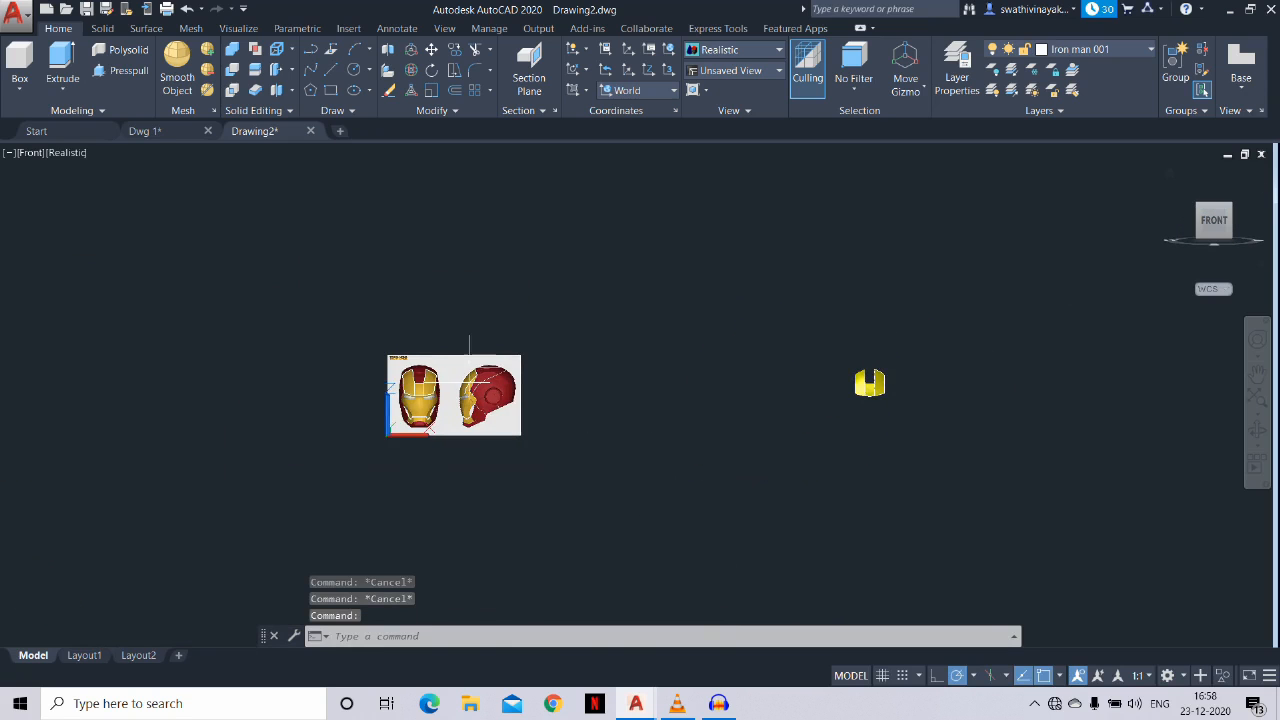
scroll(431, 395, "up", 6)
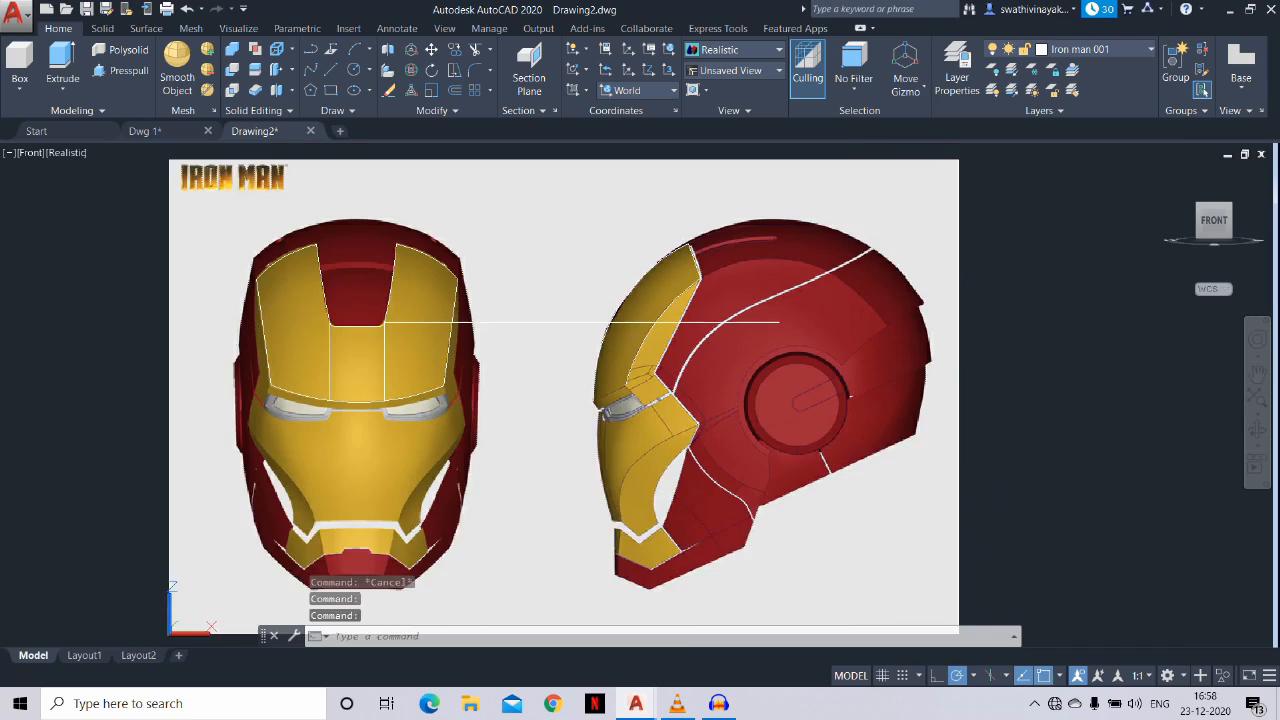
scroll(690, 378, "up", 5)
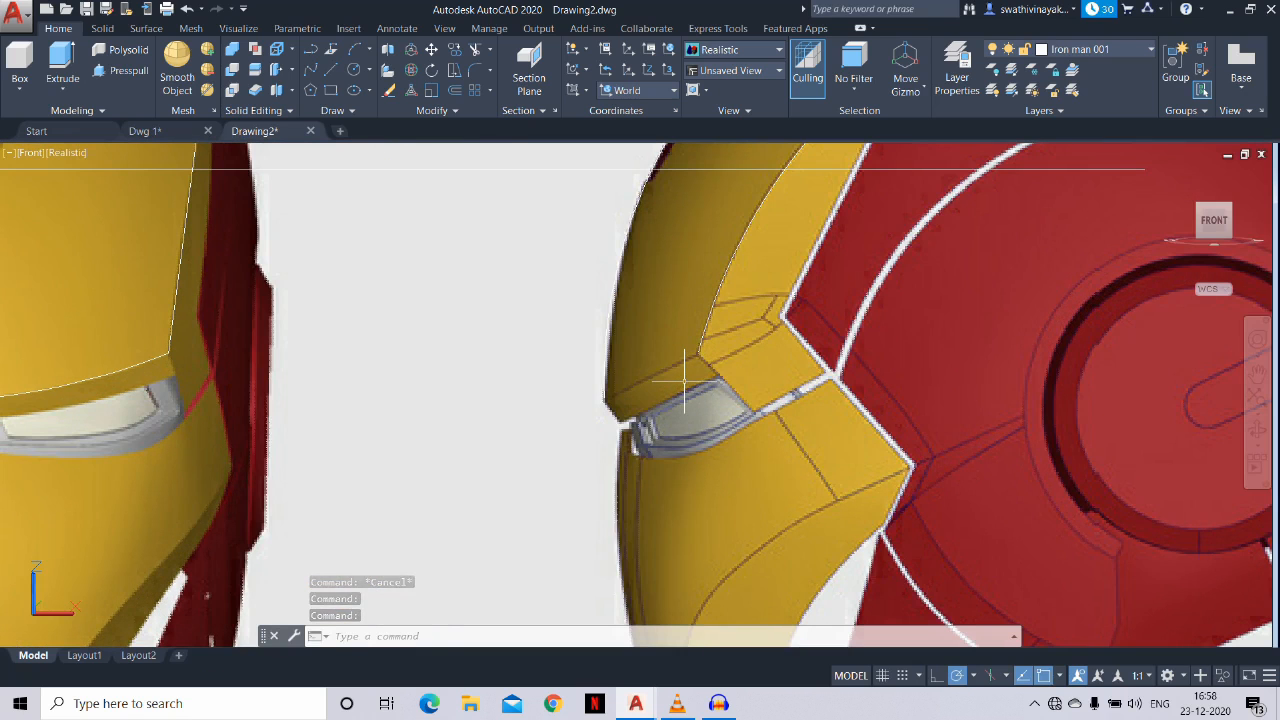
key("l")
key("Return")
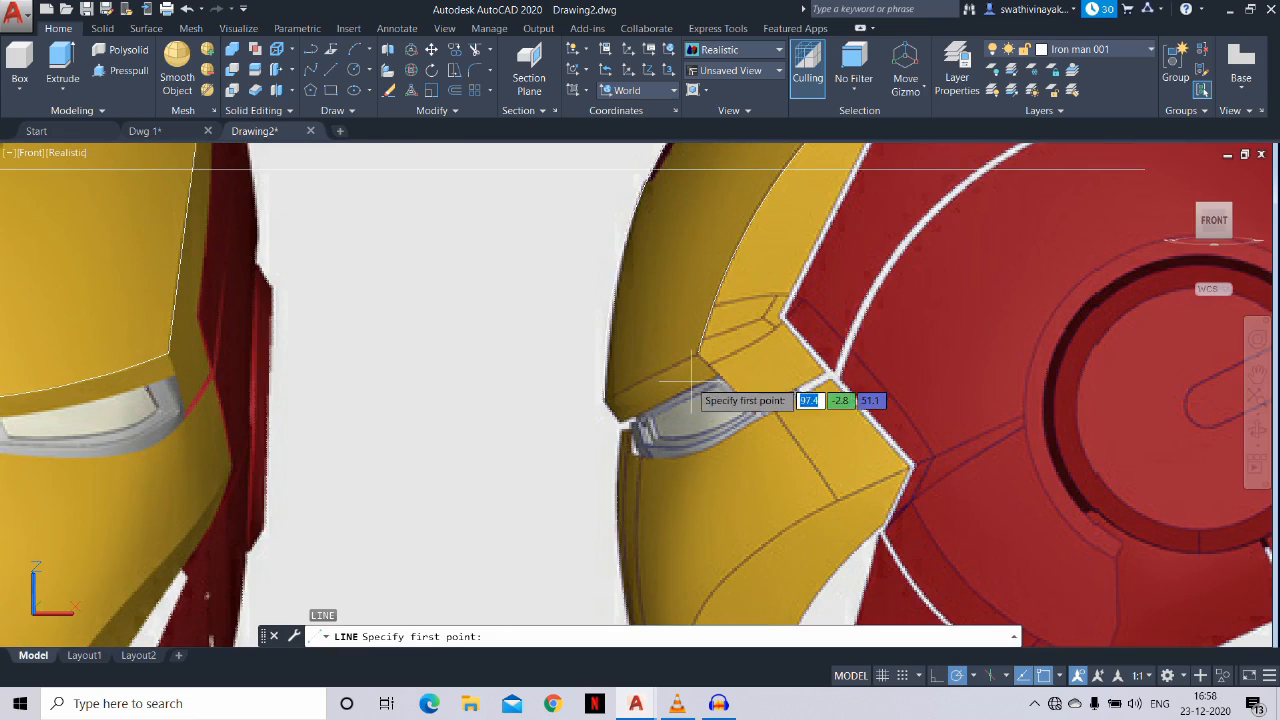
scroll(705, 378, "up", 1)
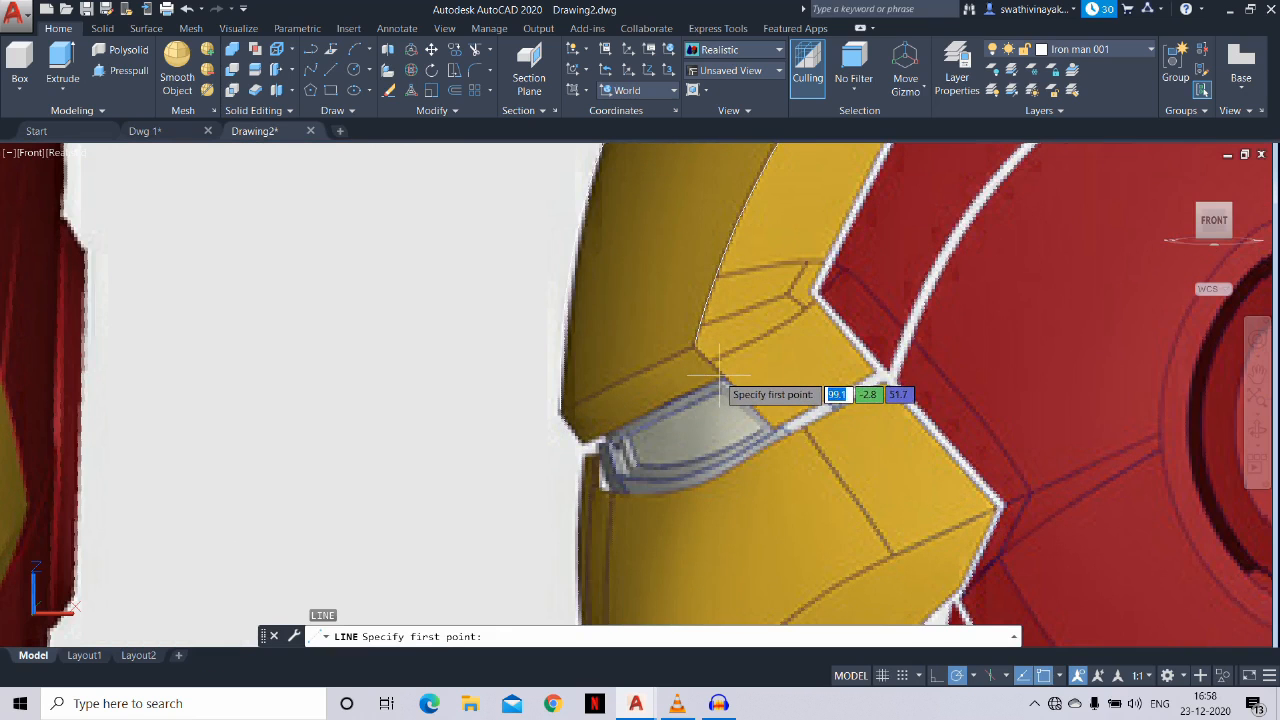
scroll(779, 255, "down", 2)
middle_click_drag(779, 255, 773, 280)
key("Escape")
key("Escape")
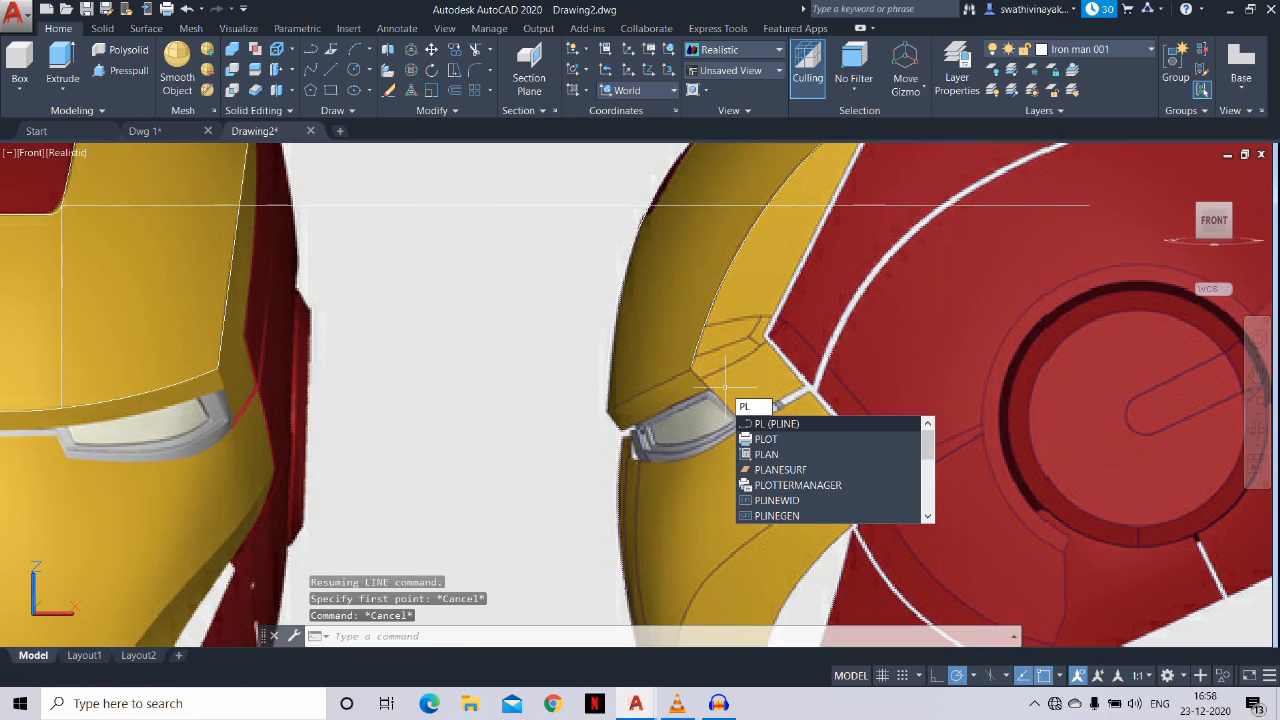
key("Return")
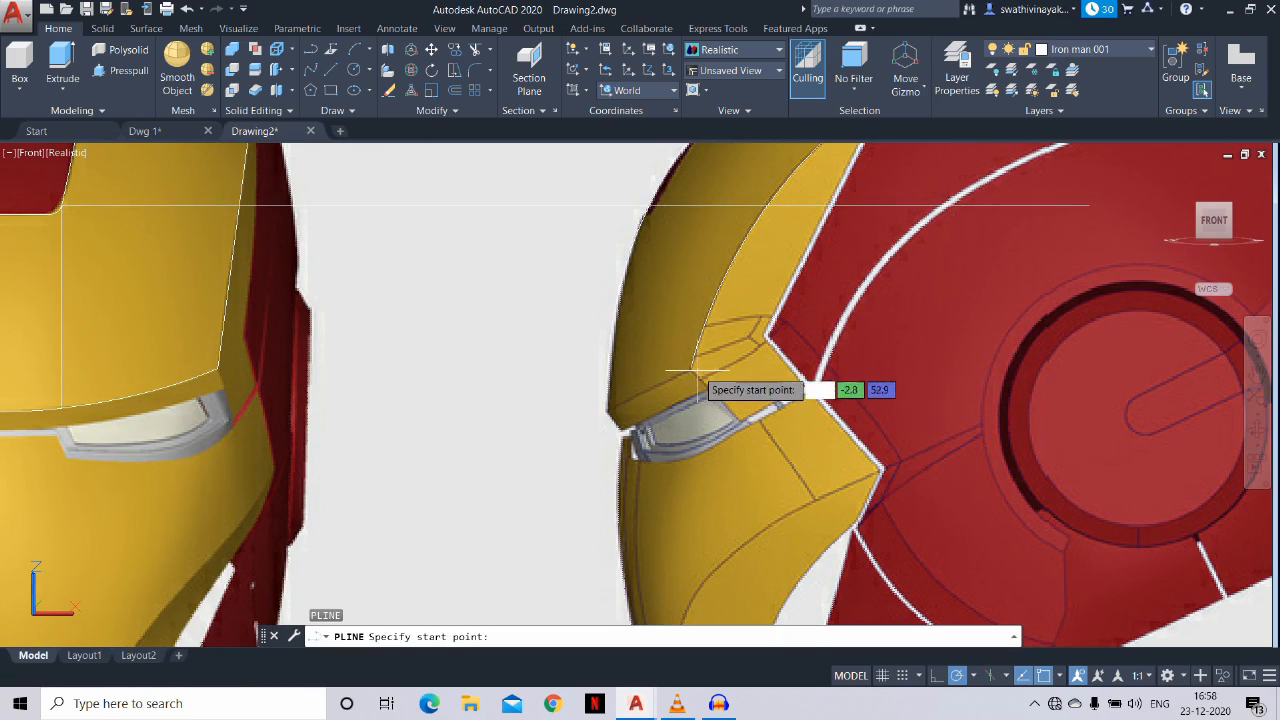
left_click(690, 367)
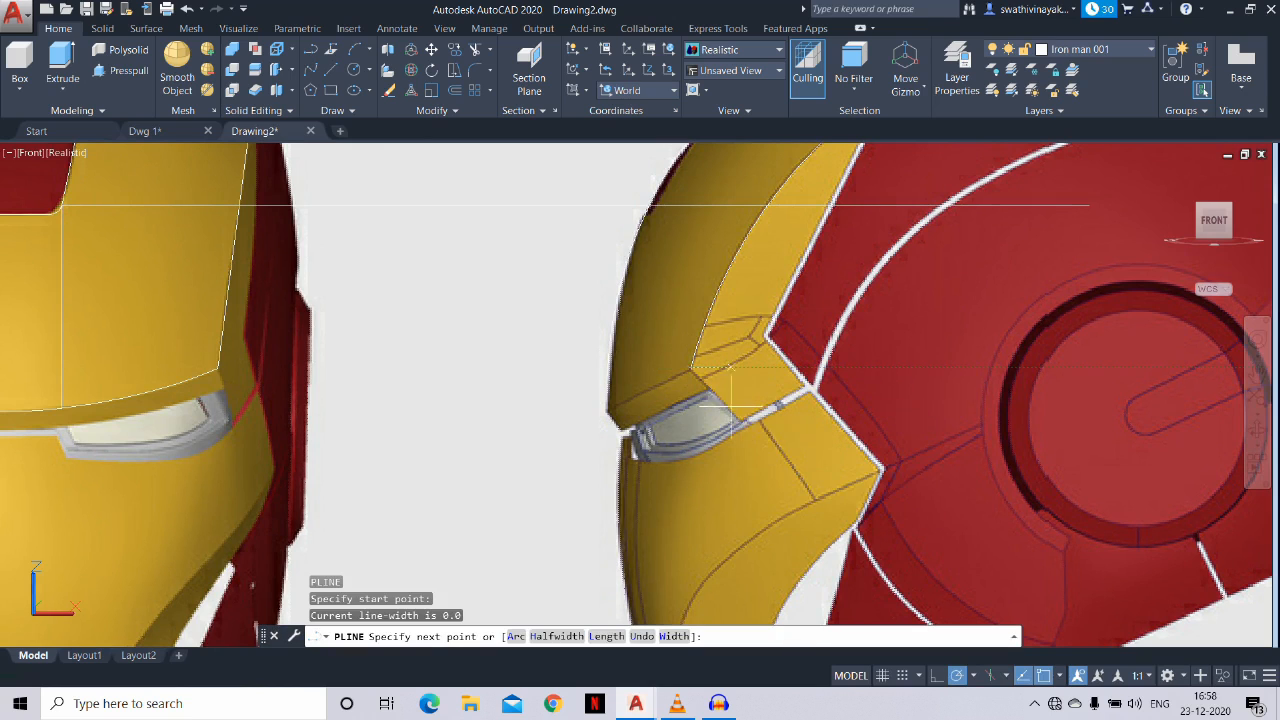
key("Escape")
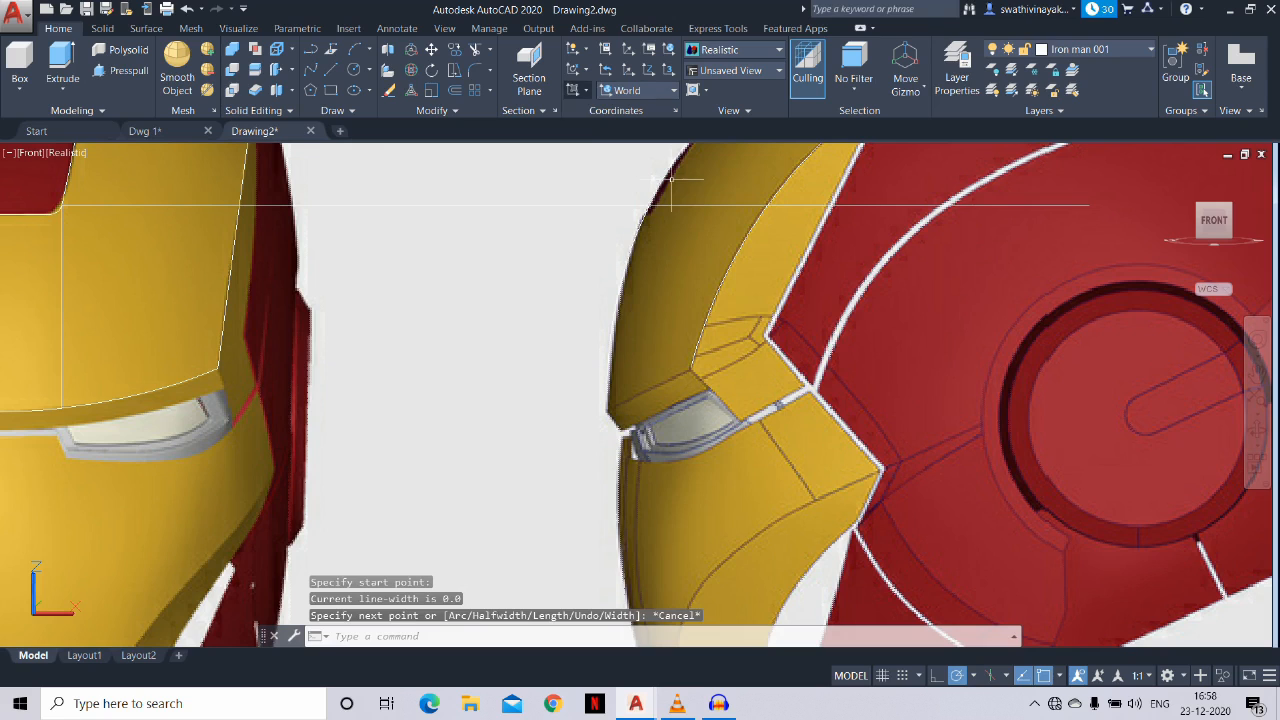
Align the UCS to the current view and trace the gold temple piece's lower and rear edges on the side-view reference with a polyline
left_click(586, 91)
left_click(580, 118)
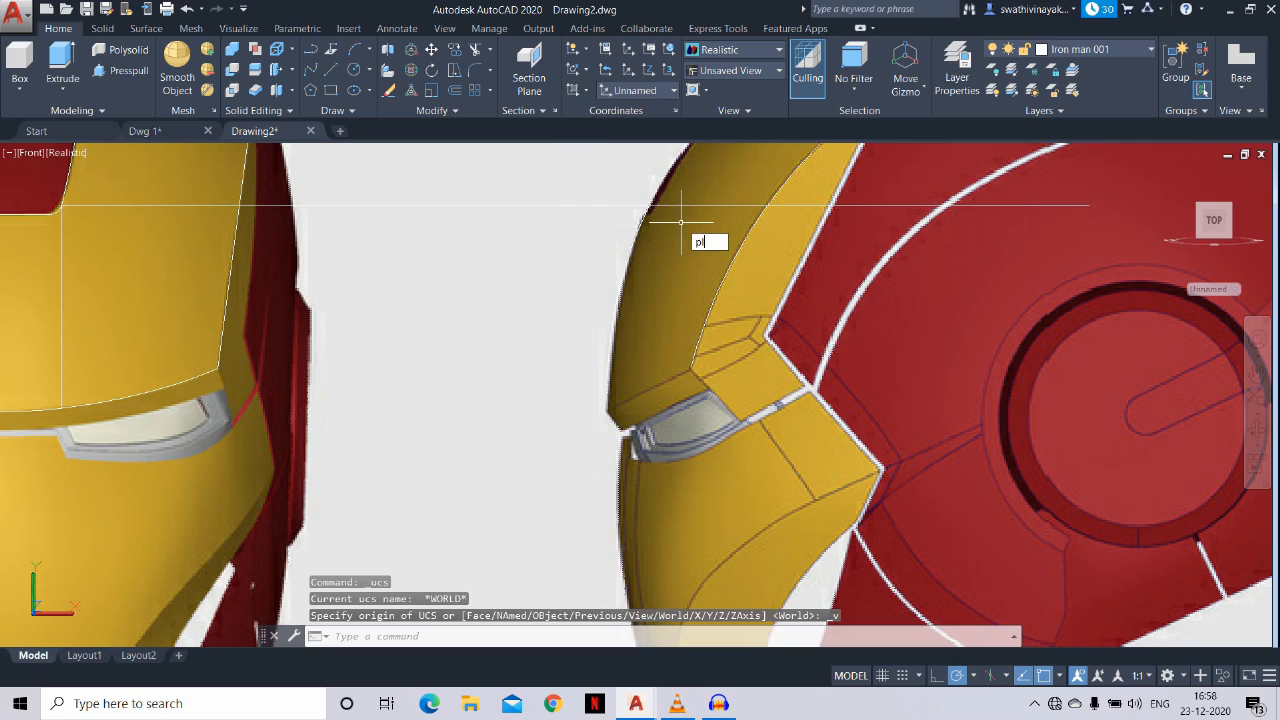
key("Return")
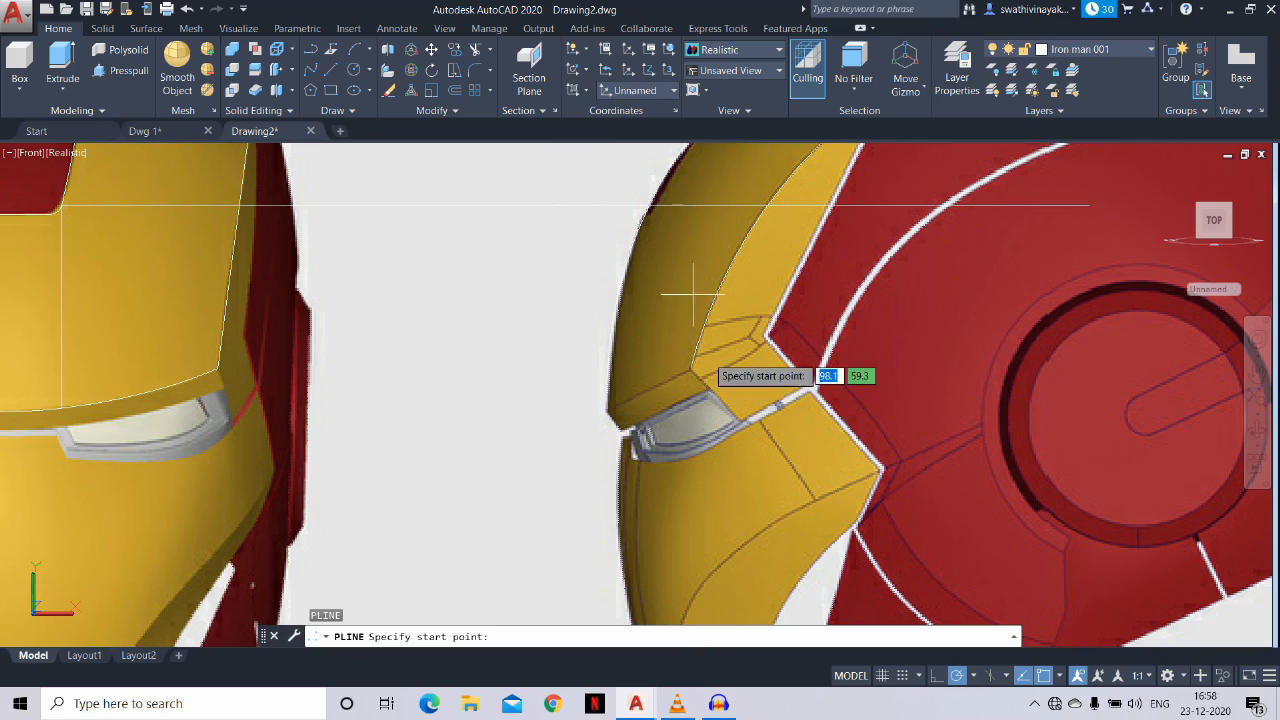
left_click(690, 367)
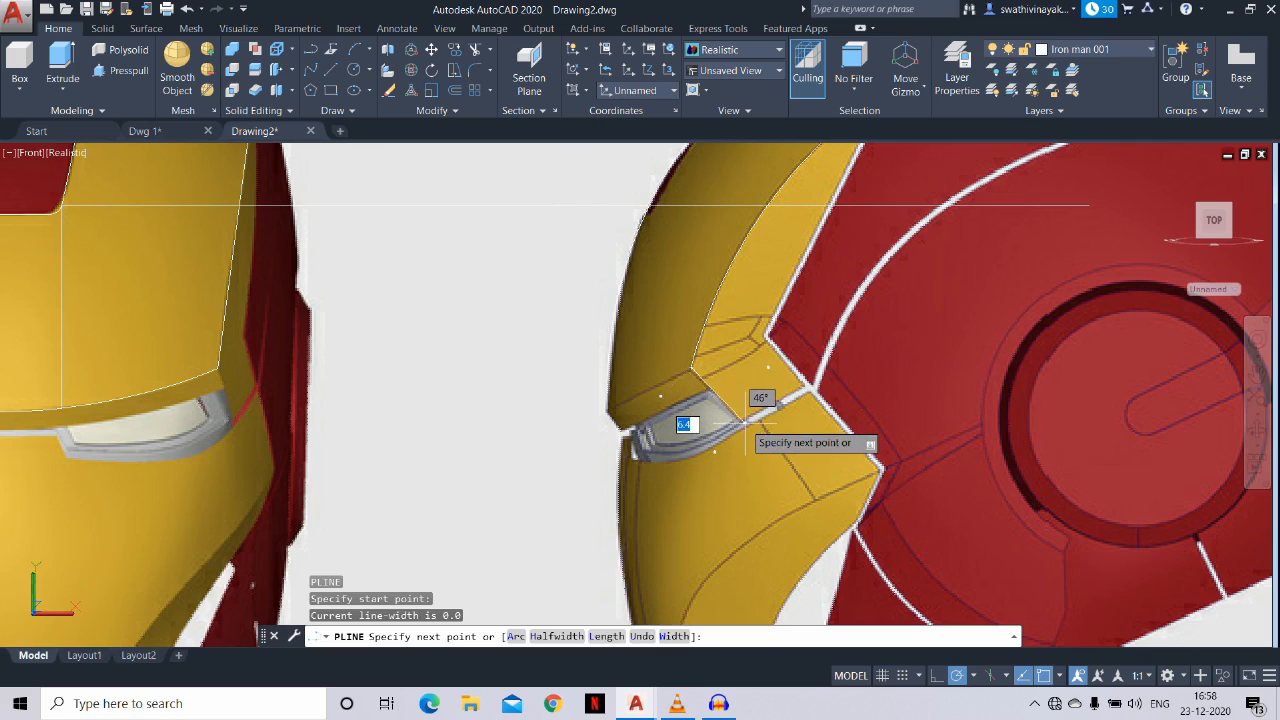
left_click(745, 415)
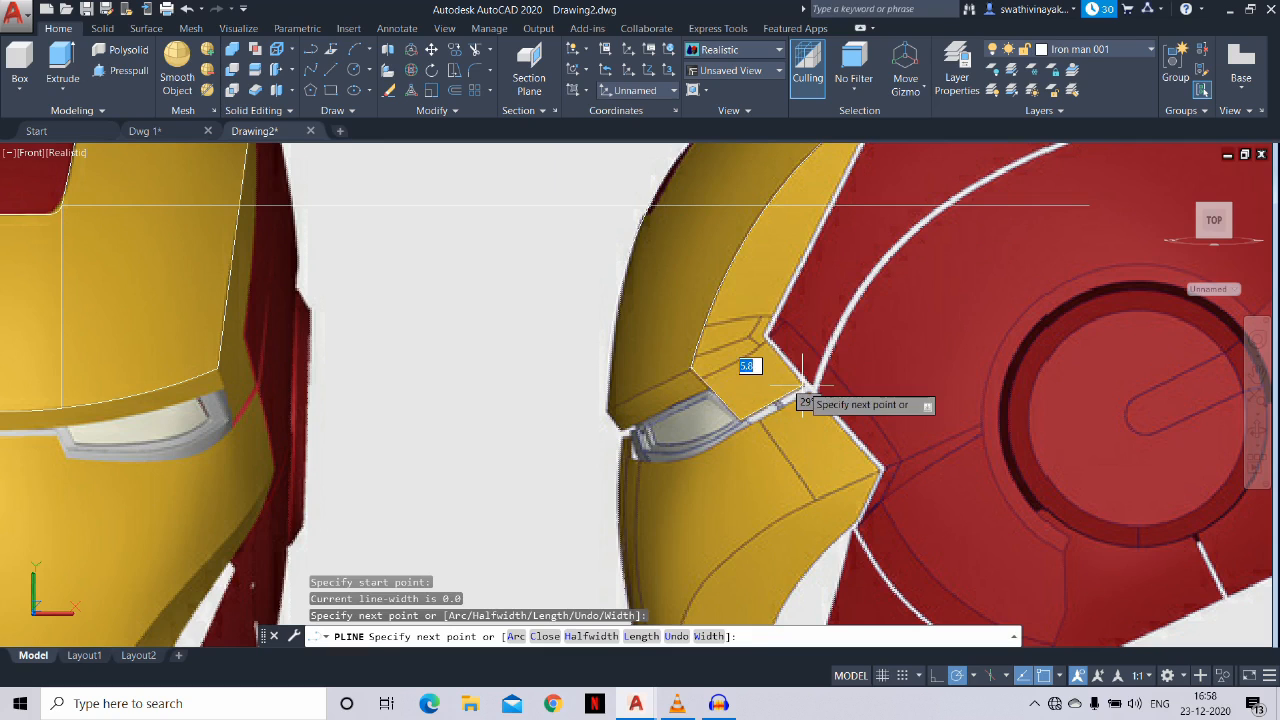
left_click(802, 385)
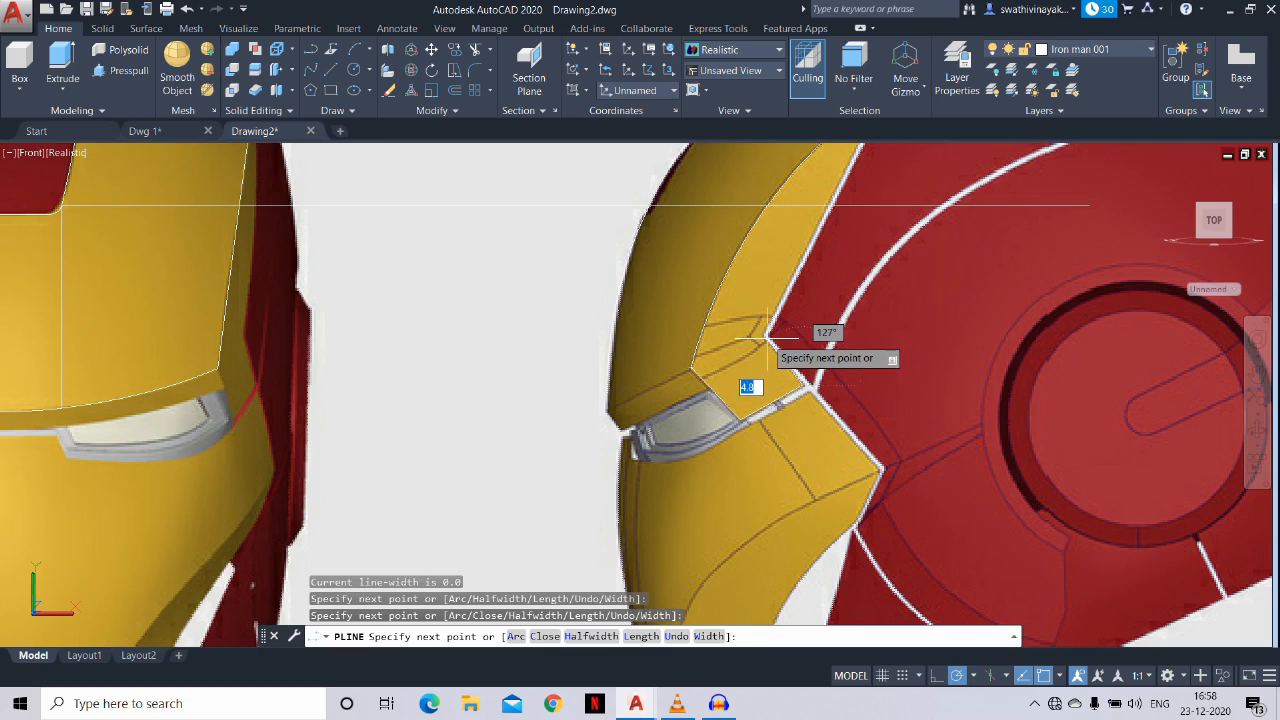
left_click(766, 337)
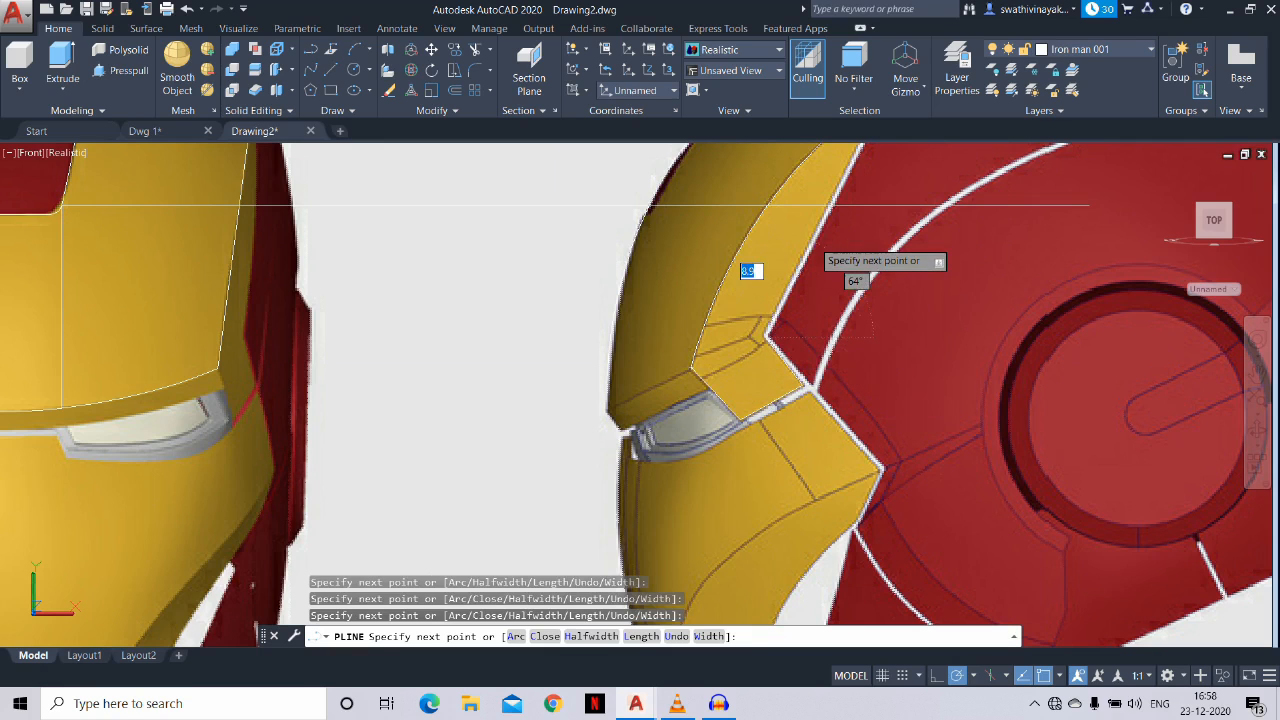
middle_click_drag(812, 245, 726, 452)
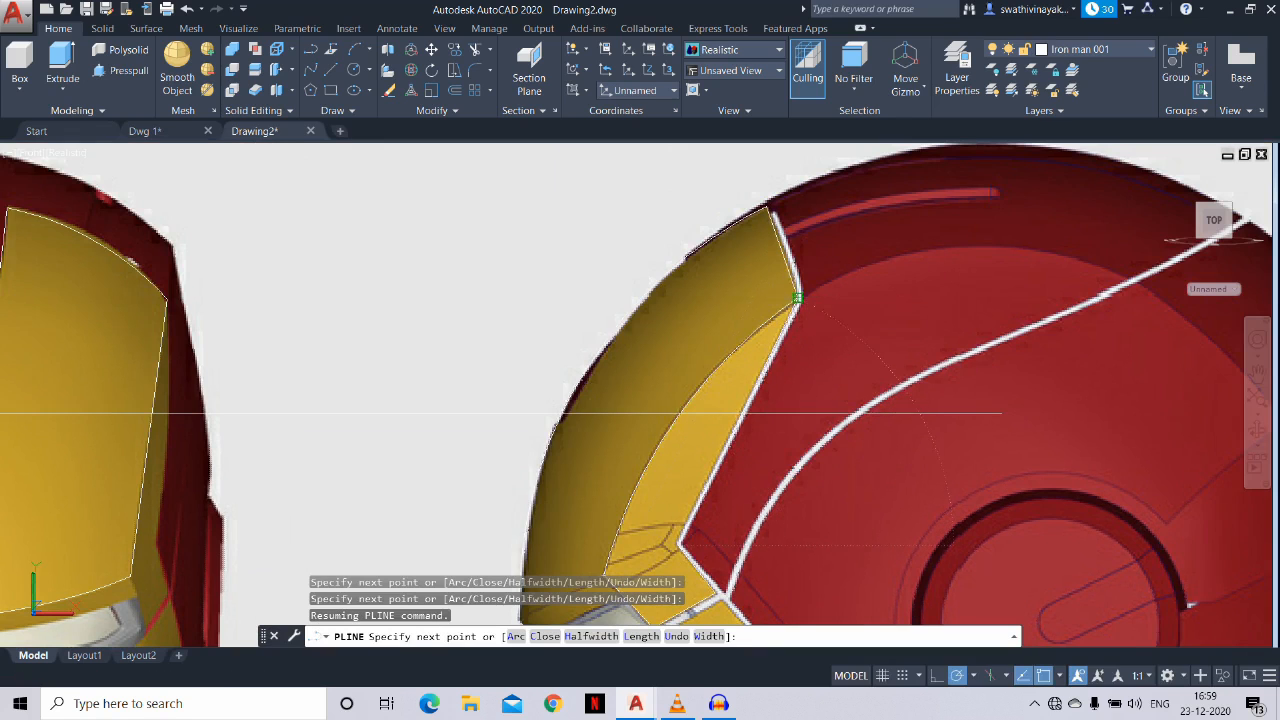
key("Escape")
Copy the traced polyline and its adjoining curve horizontally about 410 units, into the empty area beside the yellow forehead panels
scroll(800, 297, "down", 5)
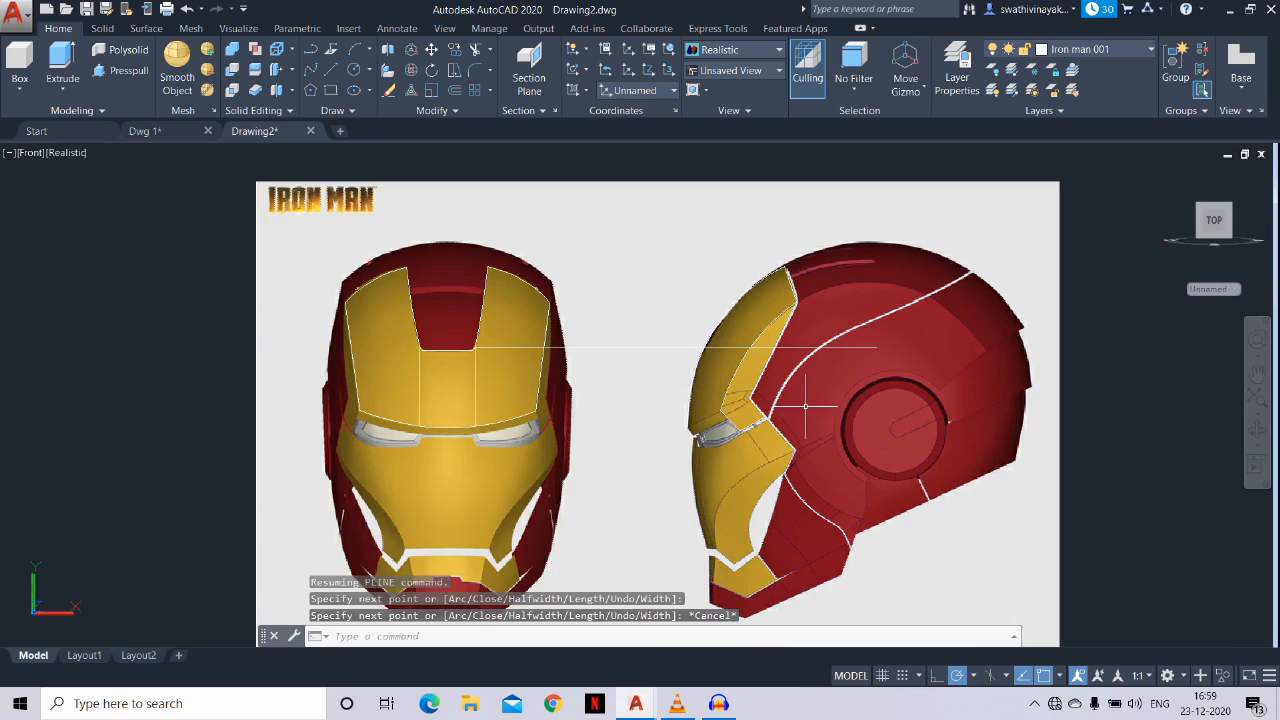
type("co")
key("Return")
scroll(759, 420, "up", 4)
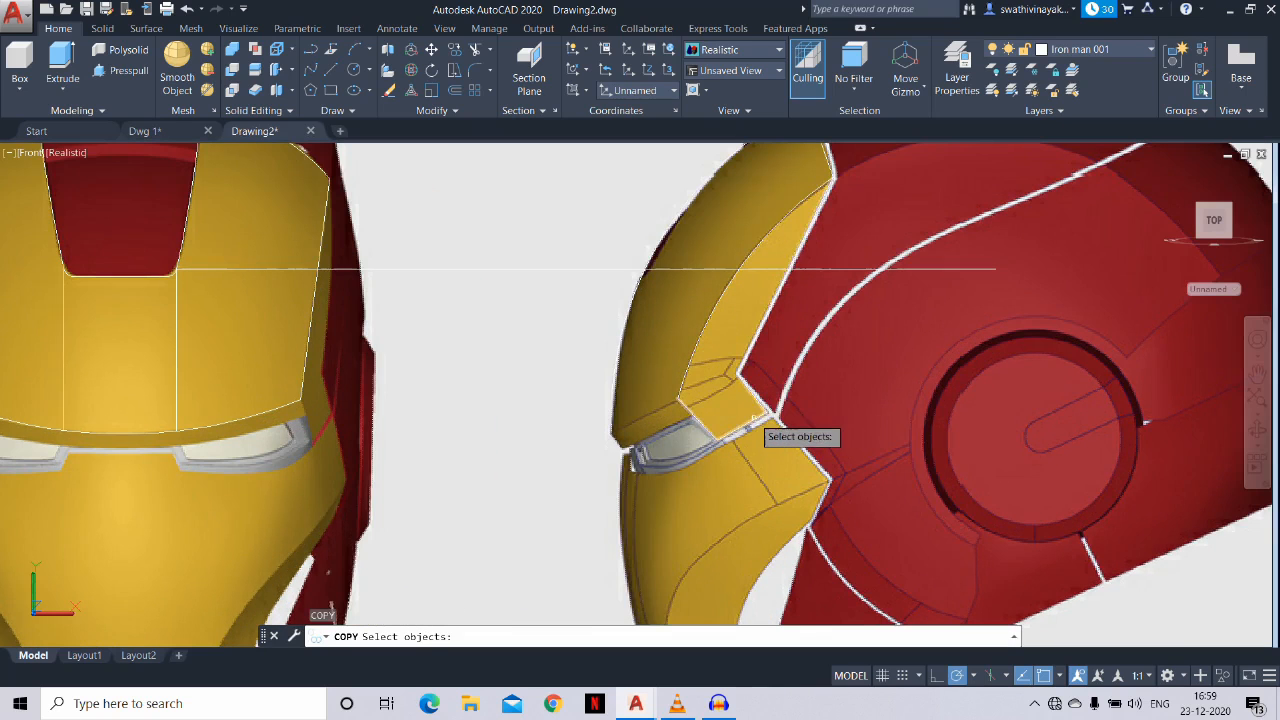
left_click(719, 390)
left_click(702, 379)
left_click(674, 359)
key("Return")
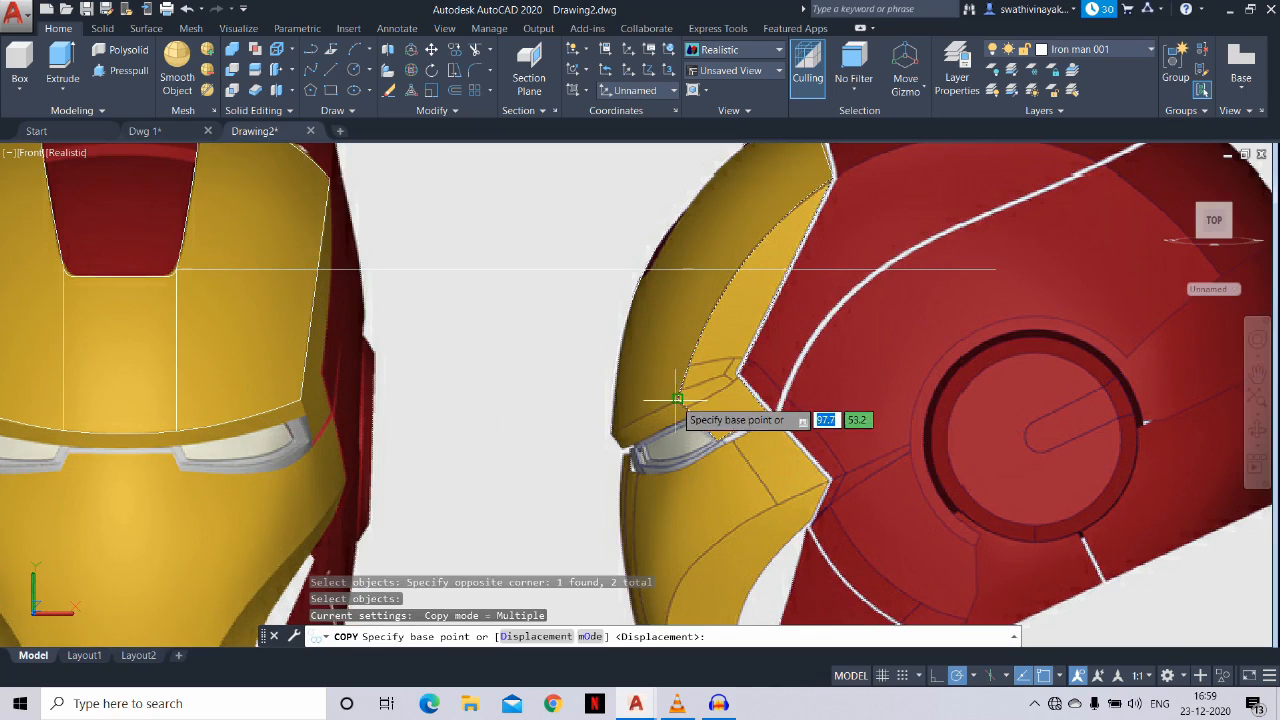
left_click(680, 400)
scroll(700, 410, "down", 6)
middle_click_drag(1025, 405, 242, 410)
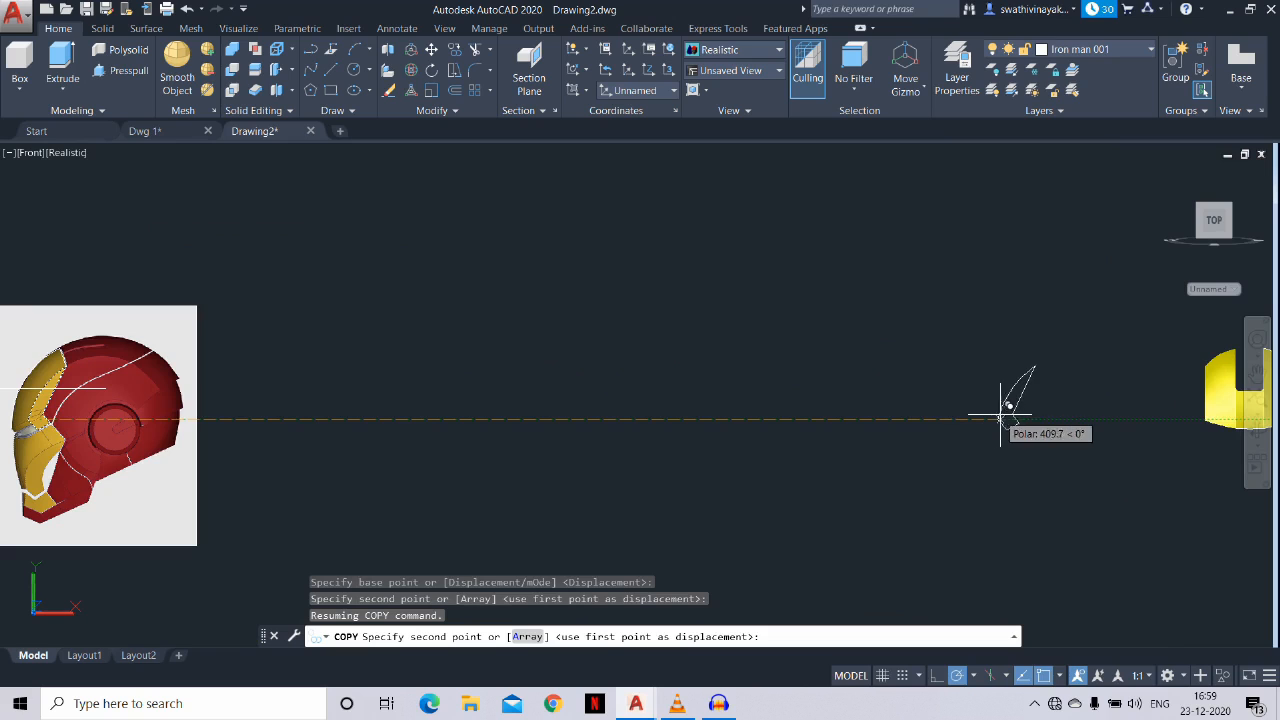
left_click(1000, 416)
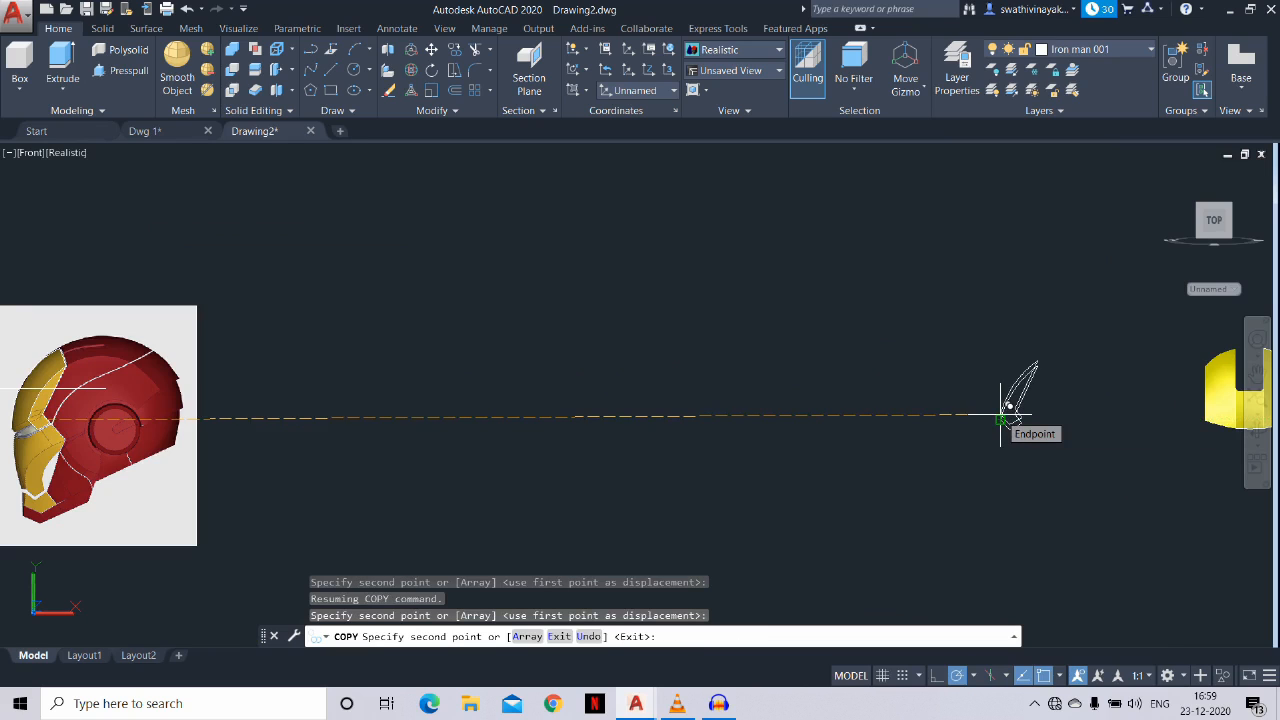
key("Escape")
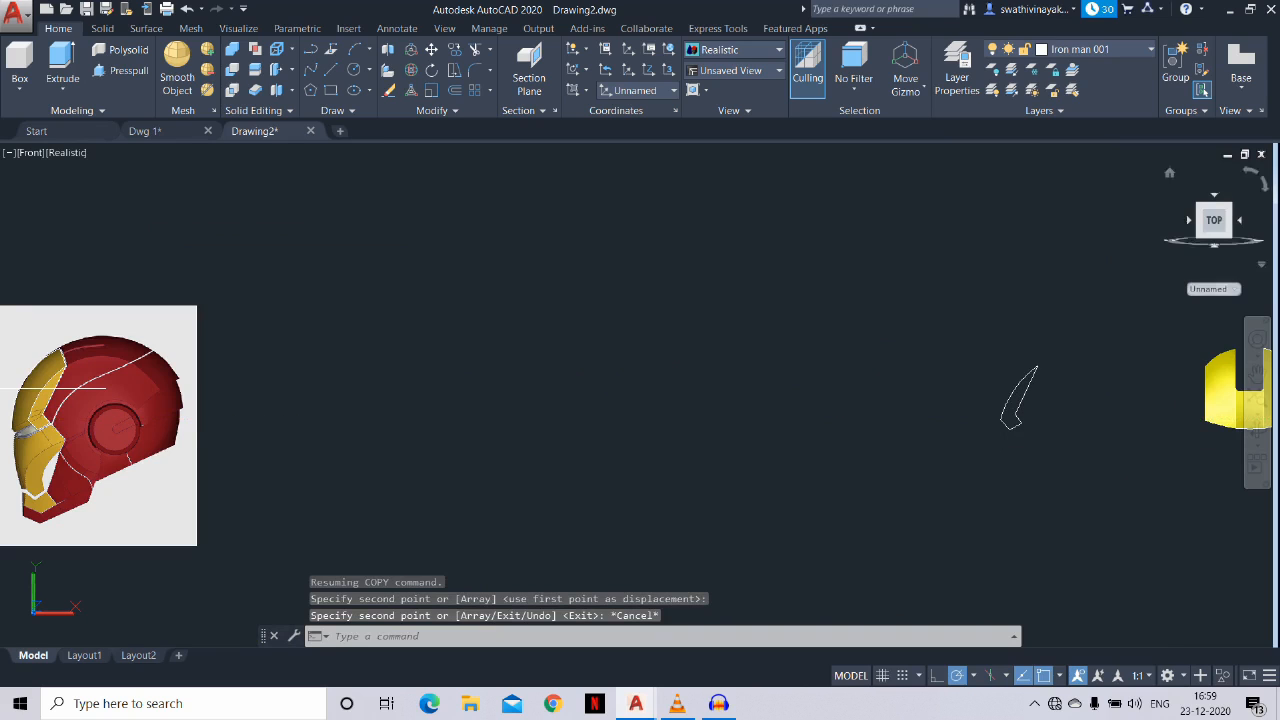
Restore the World UCS and switch to the SE Isometric view
left_click(1208, 303)
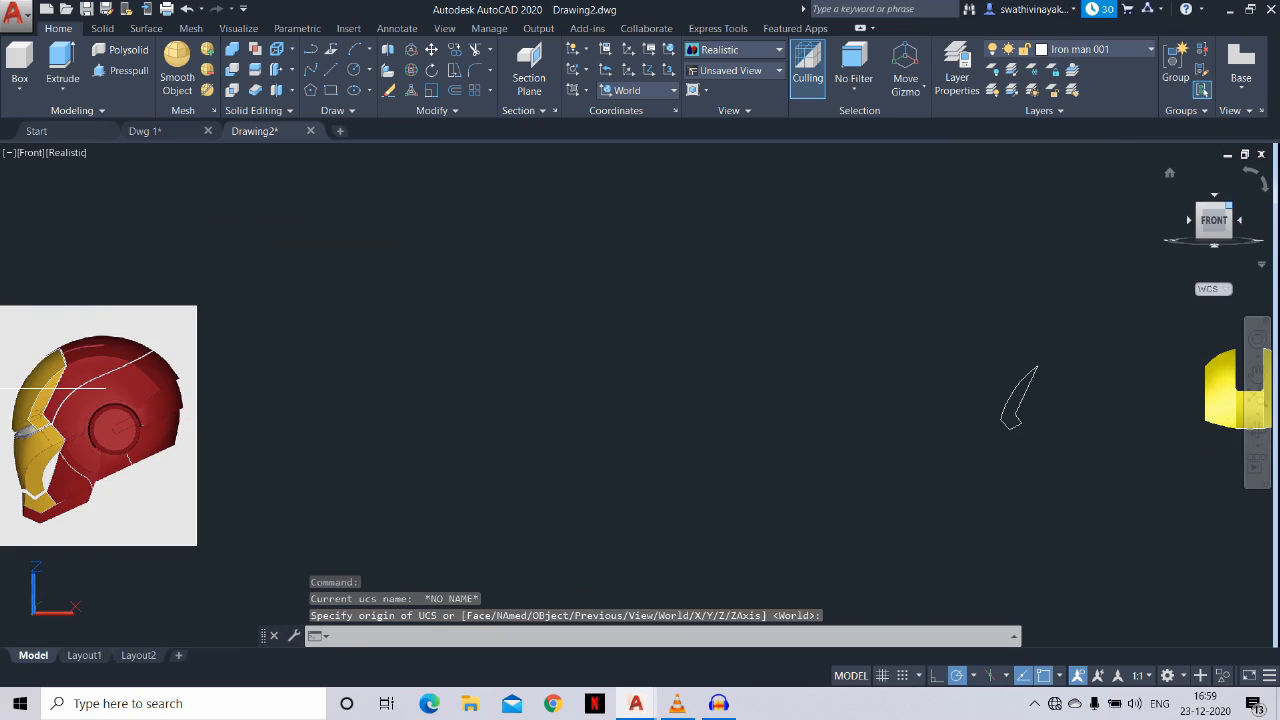
left_click(1229, 205)
scroll(709, 457, "up", 5)
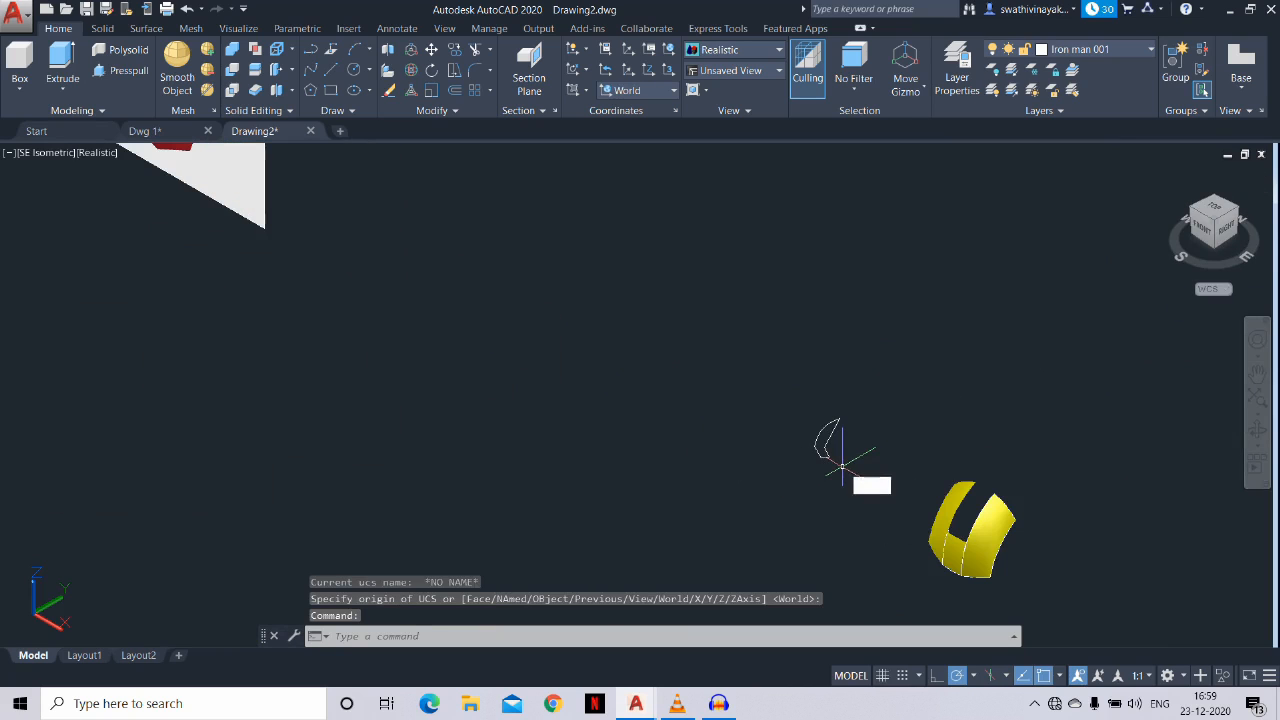
Rotate the copied temple outline 90 degrees about its upper tip
key("Return")
left_click(852, 490)
left_click(745, 348)
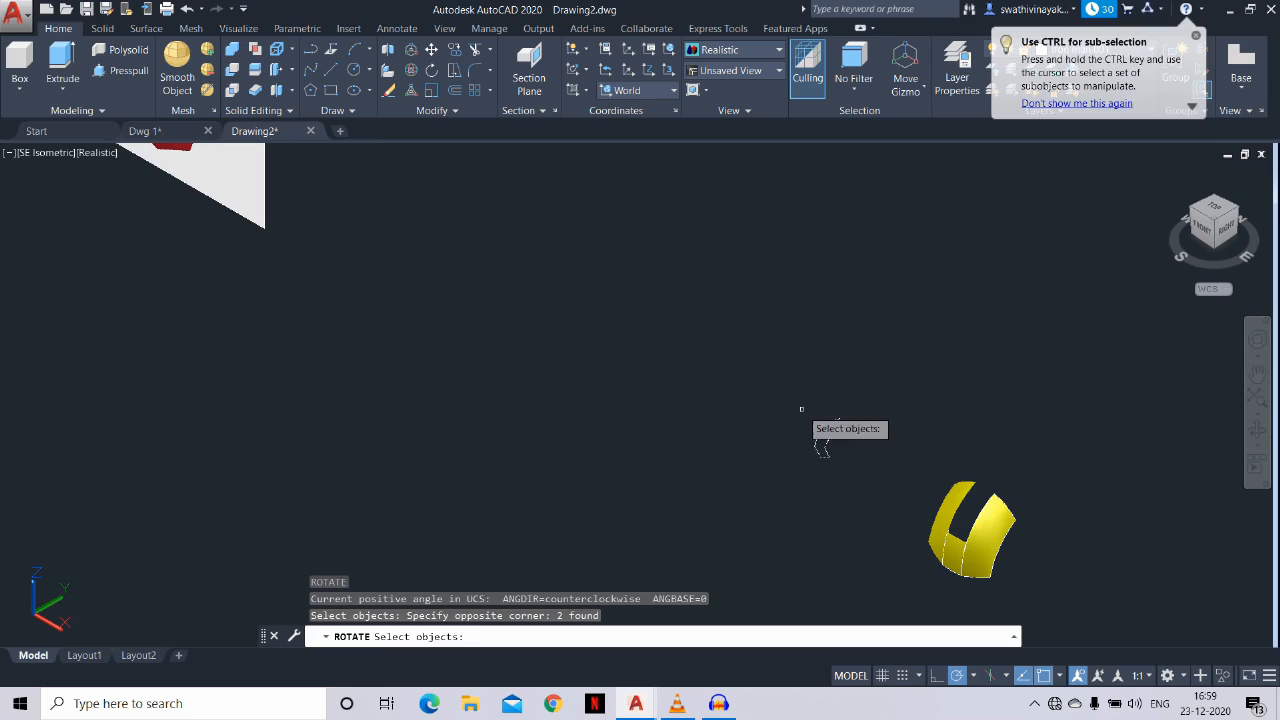
key("Return")
left_click(838, 418)
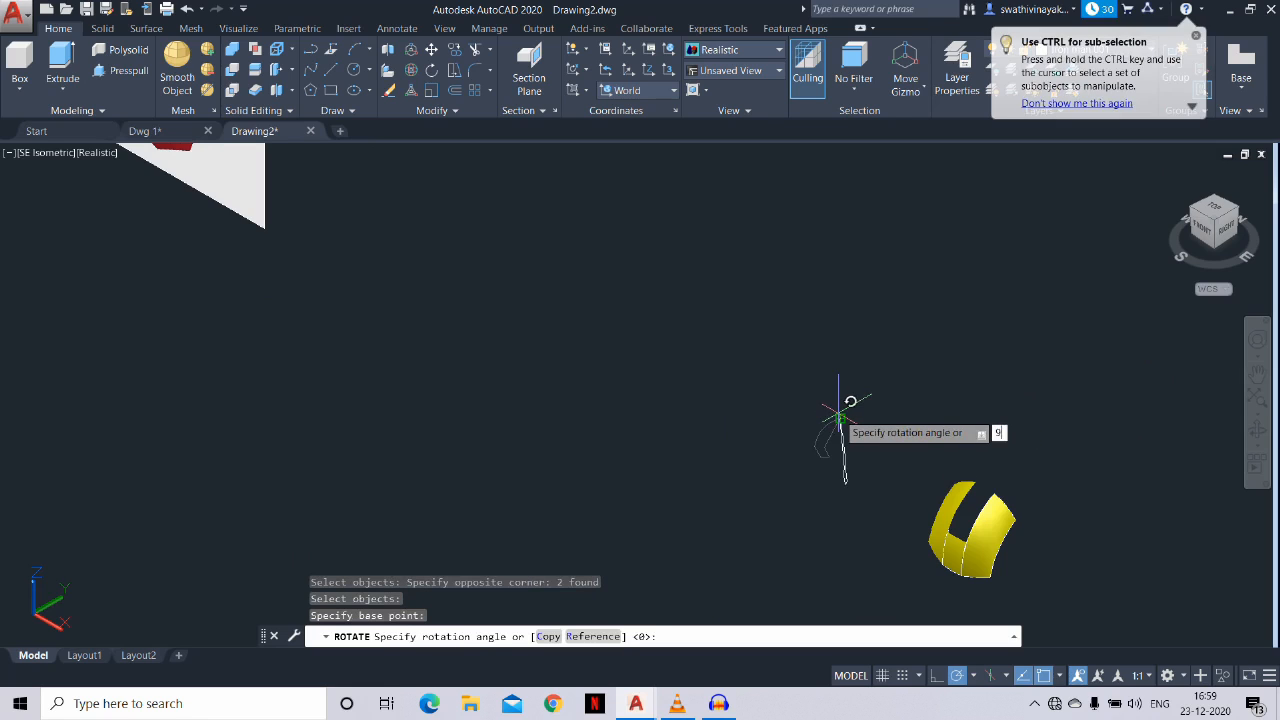
type("90")
key("Return")
key("Escape")
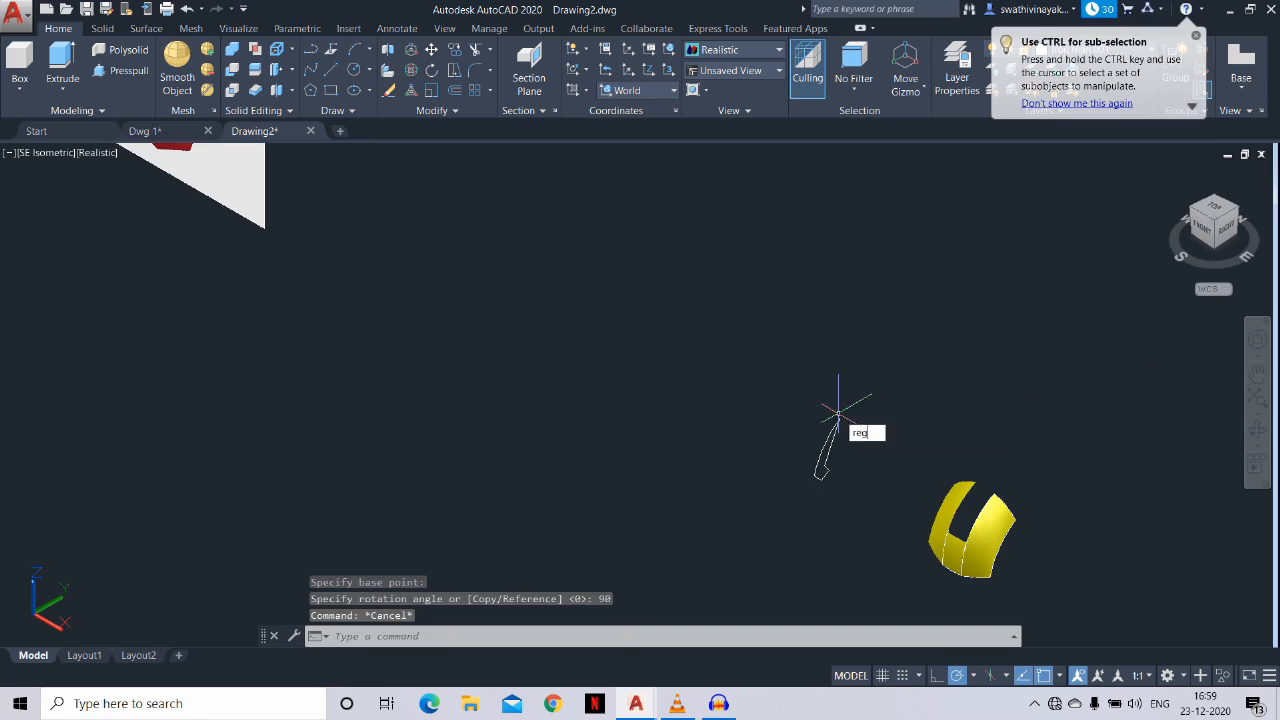
Convert the rotated temple outline's two curves into a single region
key("Return")
left_click(835, 552)
left_click(785, 374)
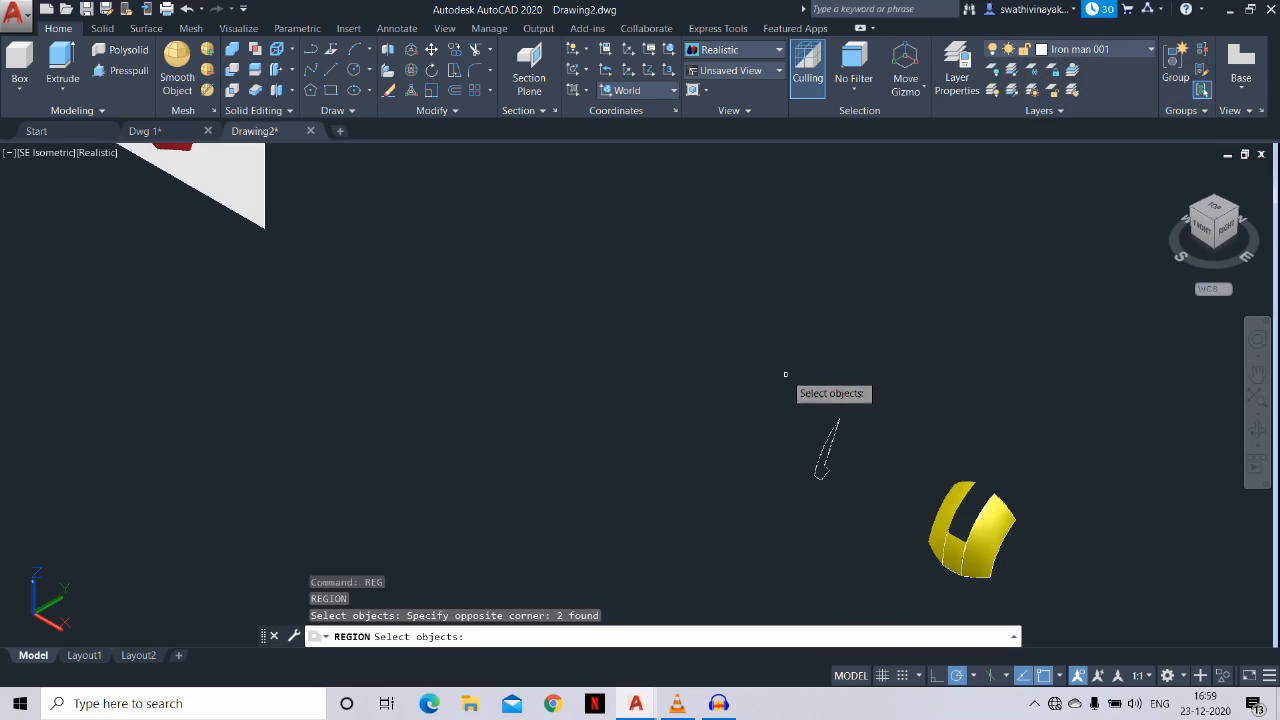
key("Return")
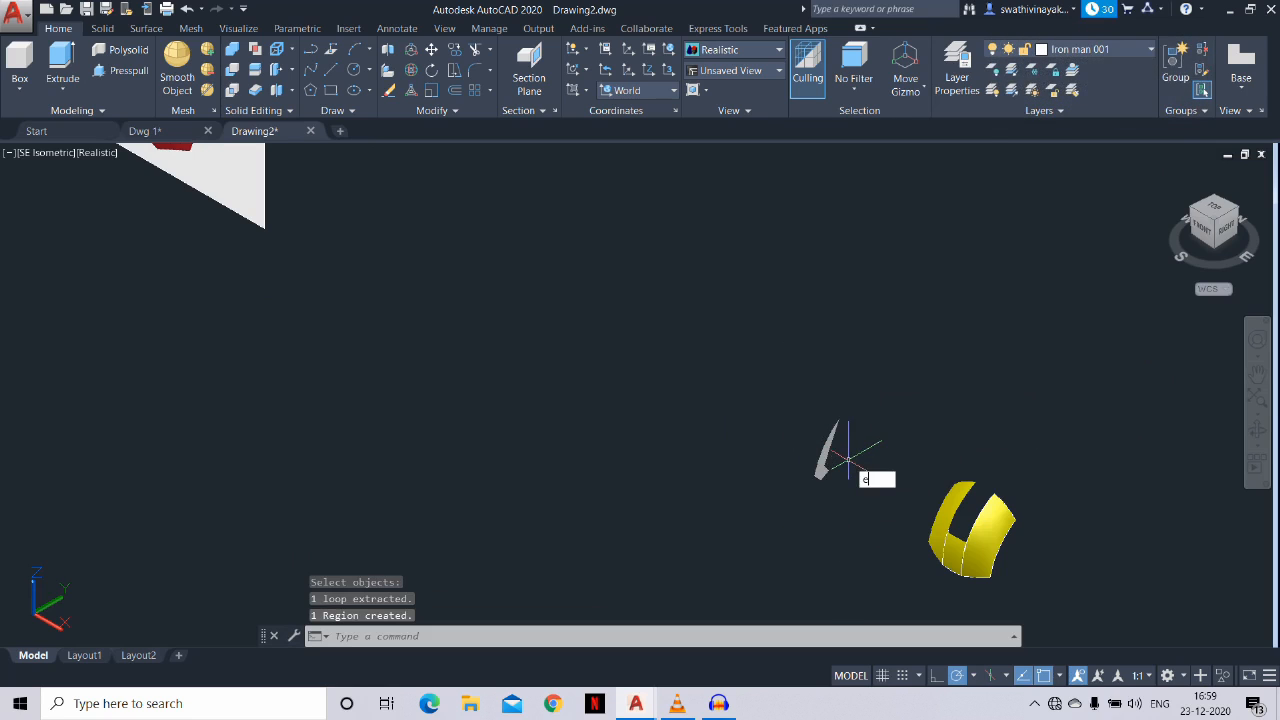
Extrude the temple region to a height of 0.5
type("ext")
key("Return")
scroll(848, 460, "up", 2)
left_click(812, 466)
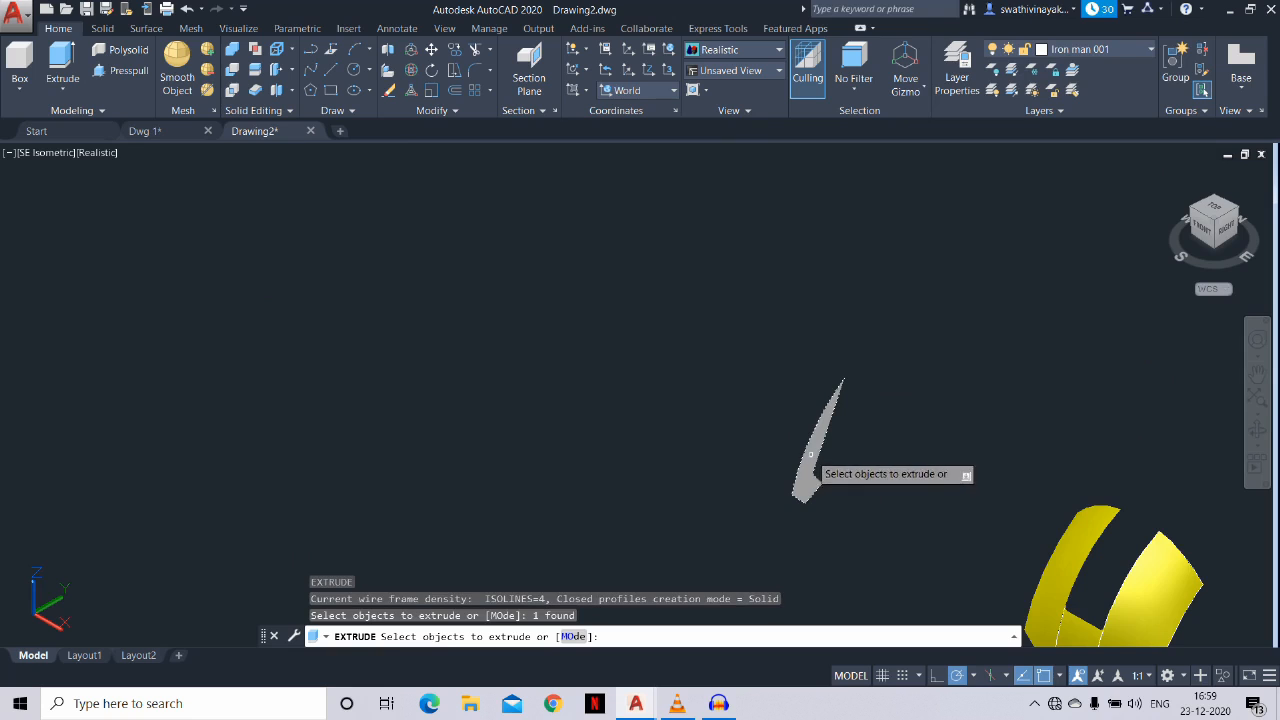
key("Return")
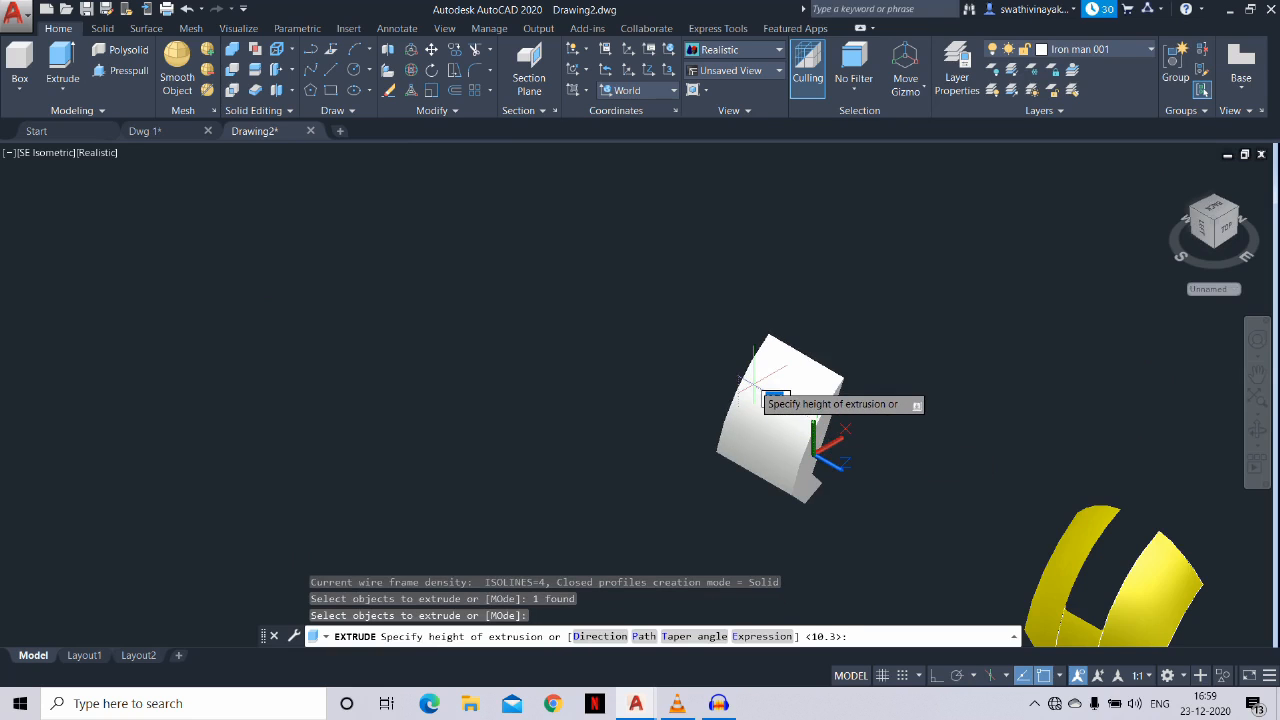
key("Return")
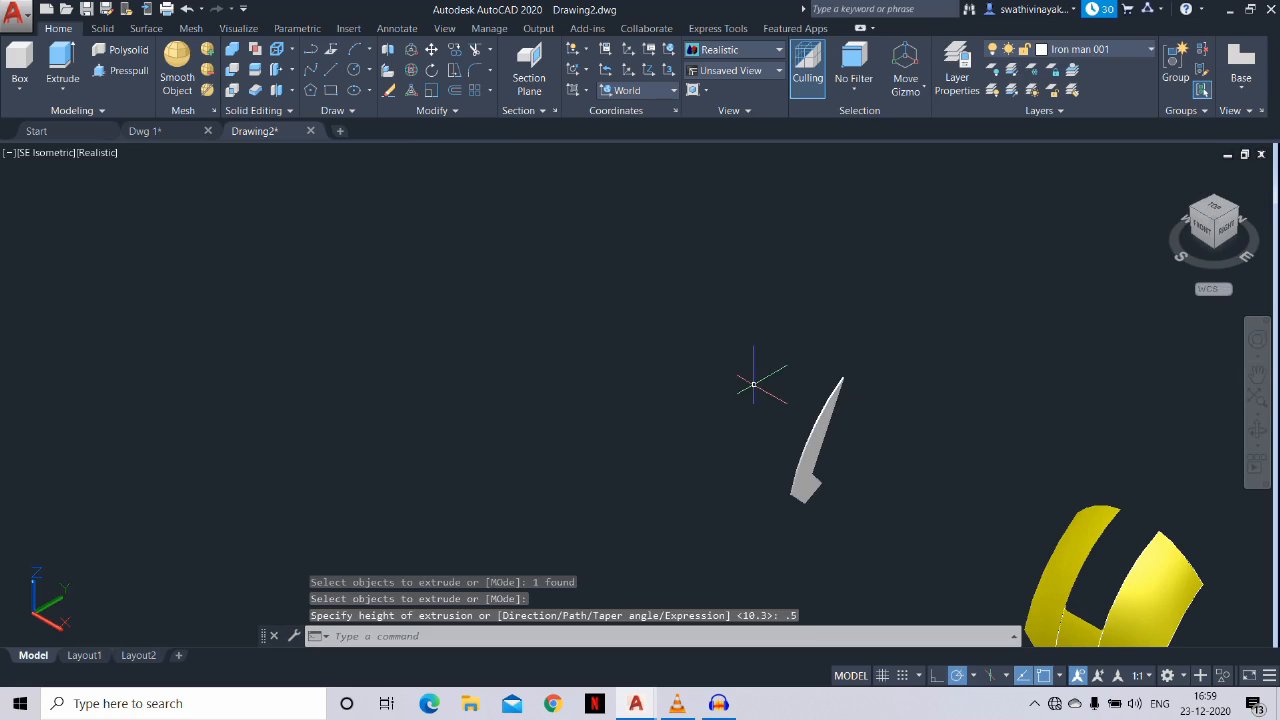
Move the thin temple solid by its upper tip onto the upper outer corner of the nearer yellow forehead panel
key("Return")
left_click(770, 358)
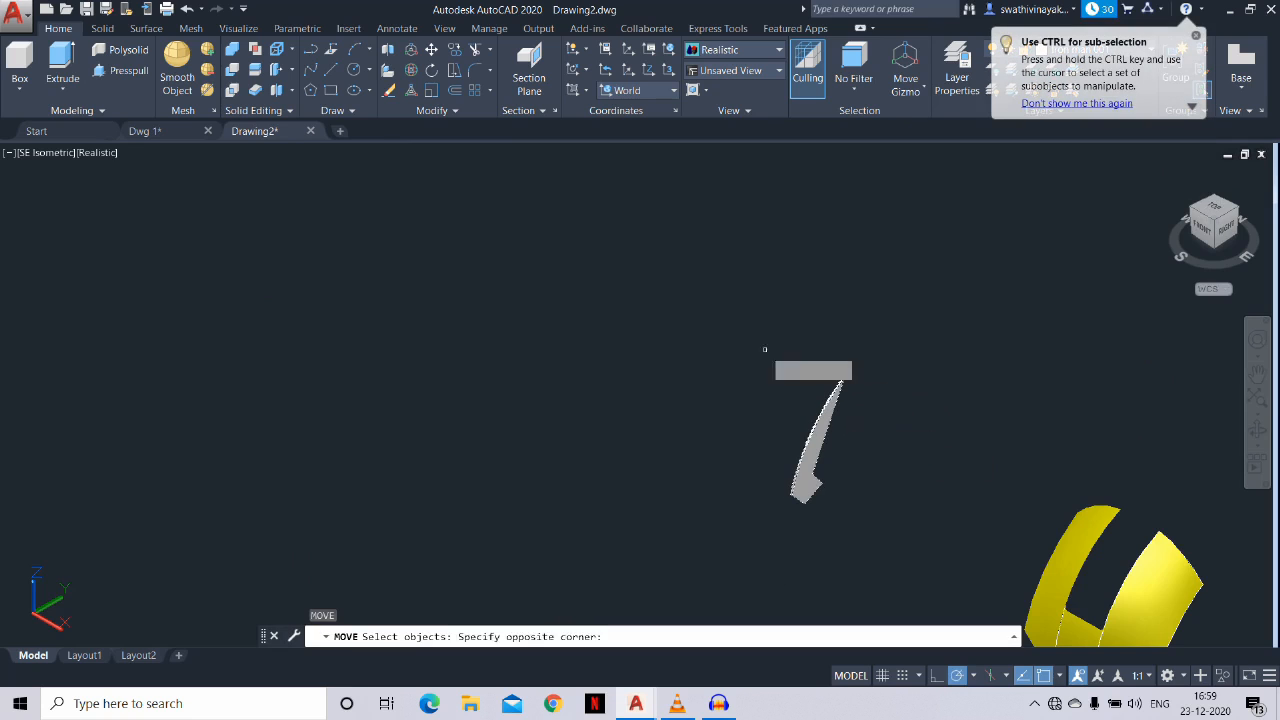
left_click(857, 397)
key("Return")
scroll(857, 385, "up", 3)
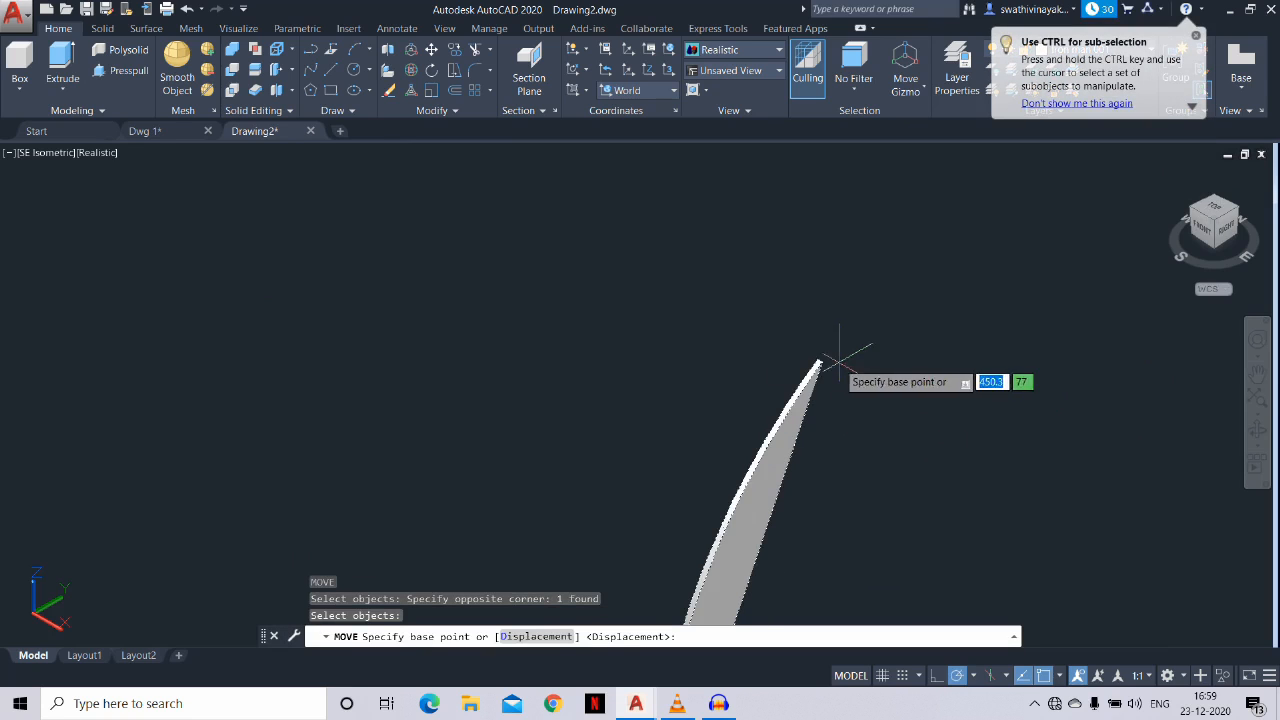
left_click(822, 360)
scroll(835, 350, "down", 3)
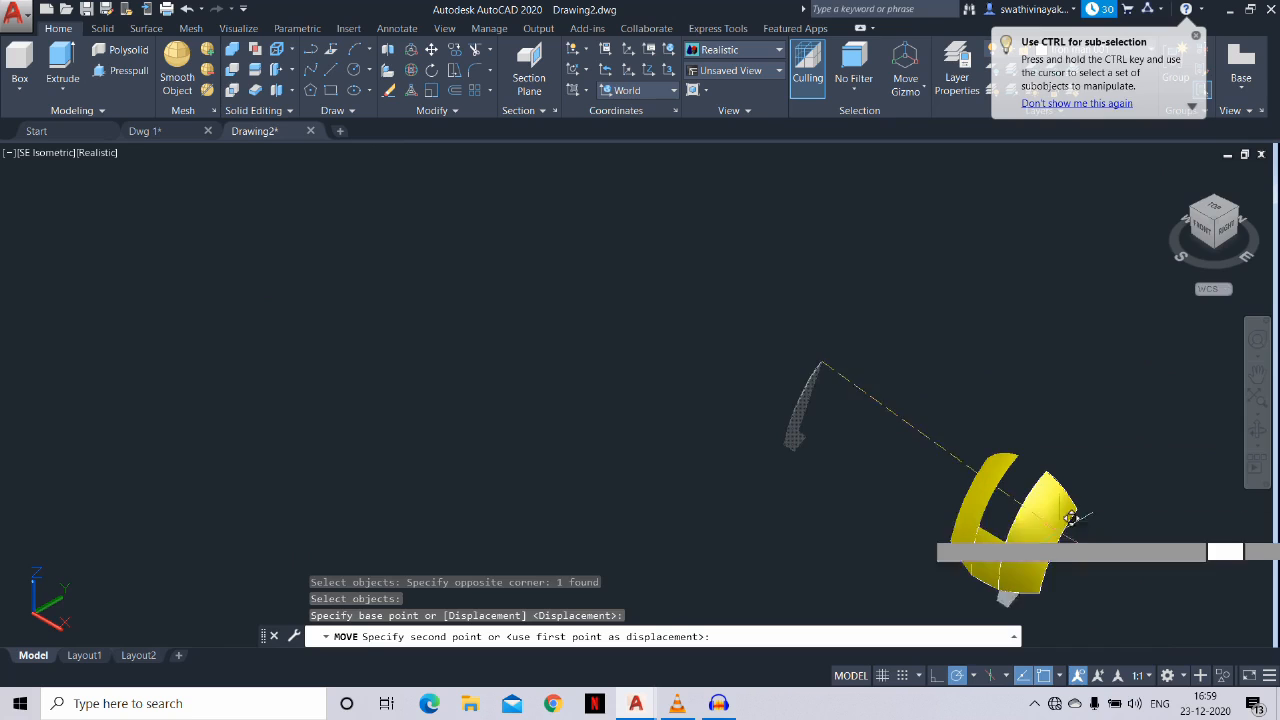
scroll(1032, 522, "up", 4)
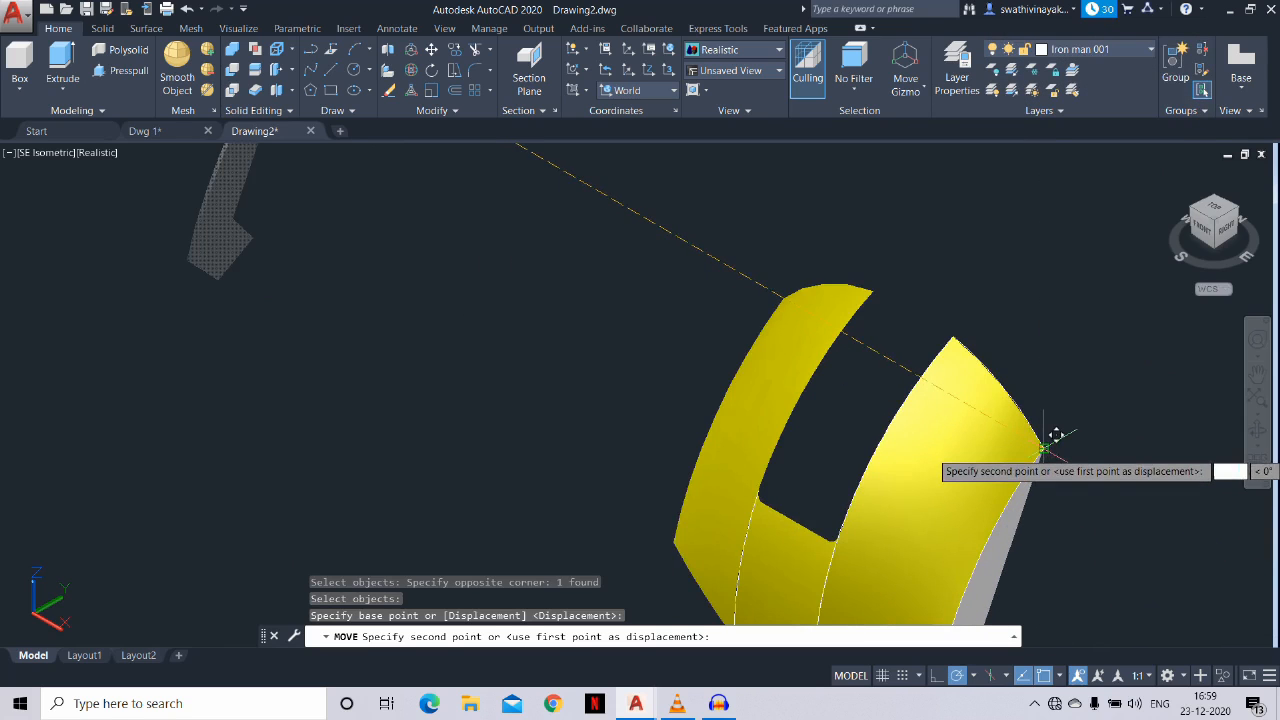
key("Escape")
scroll(1030, 385, "down", 3)
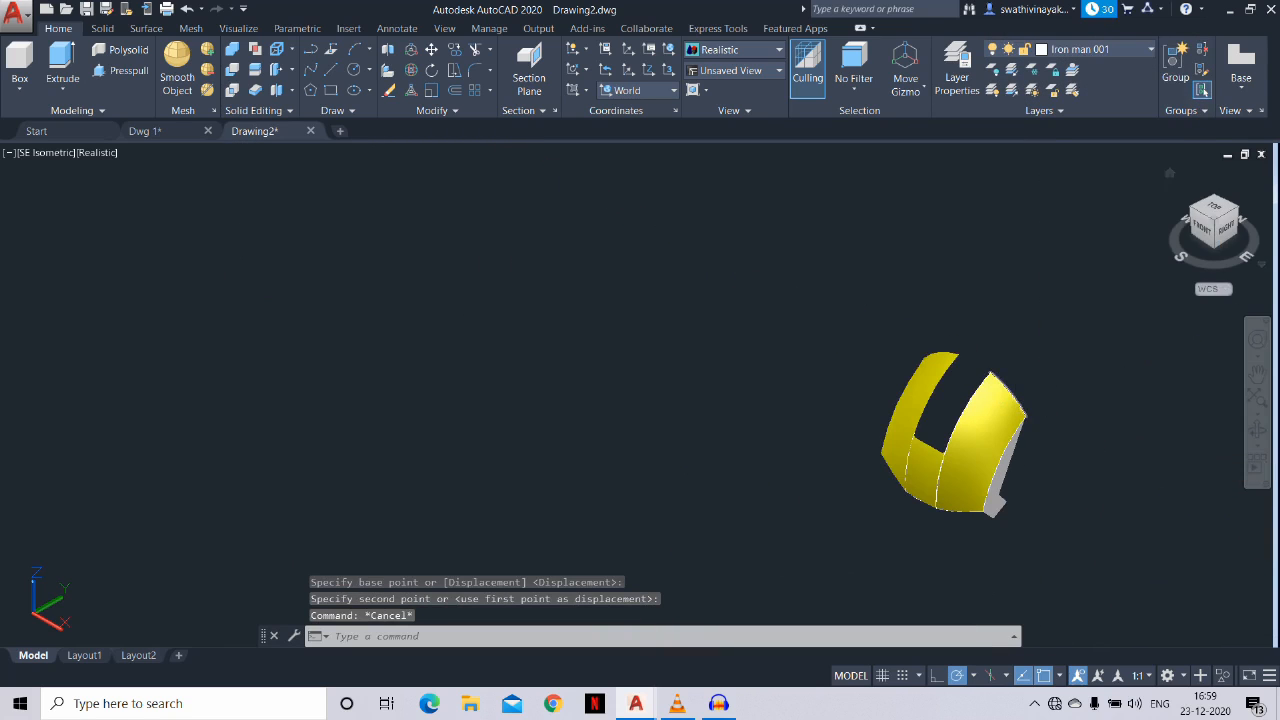
Match the grey temple piece's properties to those of the yellow forehead panel in the SE Isometric view
left_click(1202, 228)
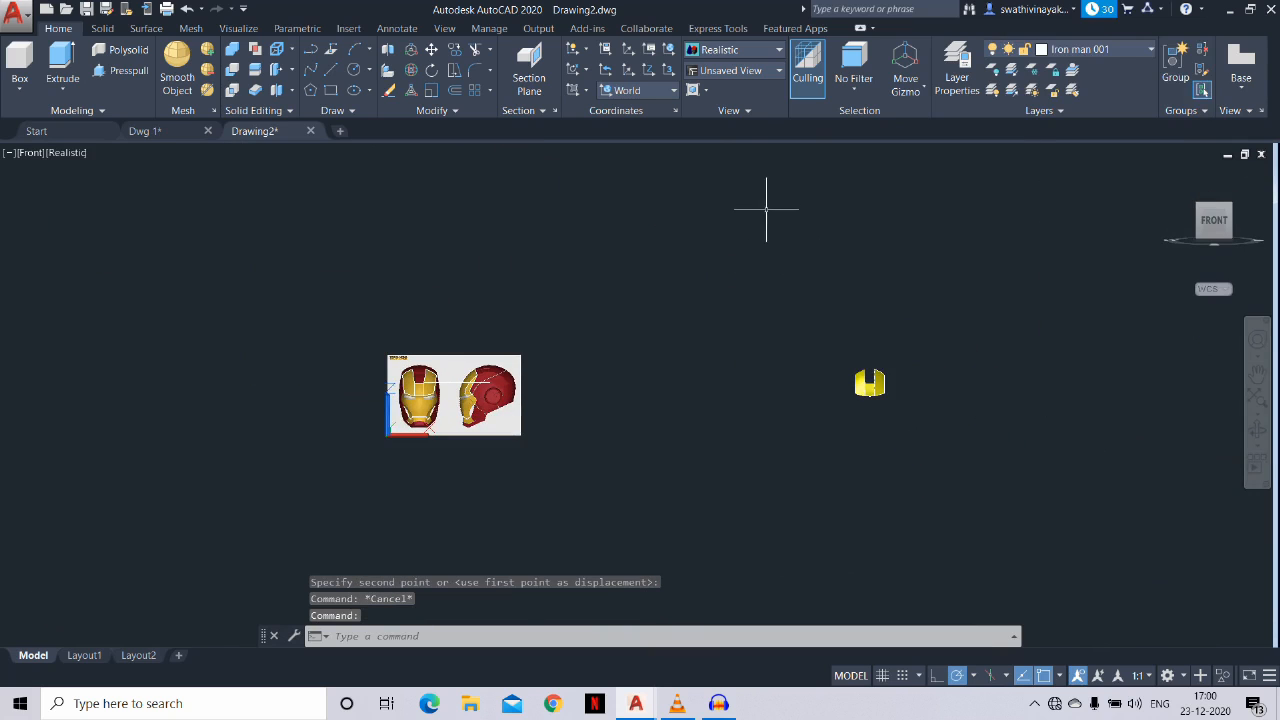
left_click(1229, 206)
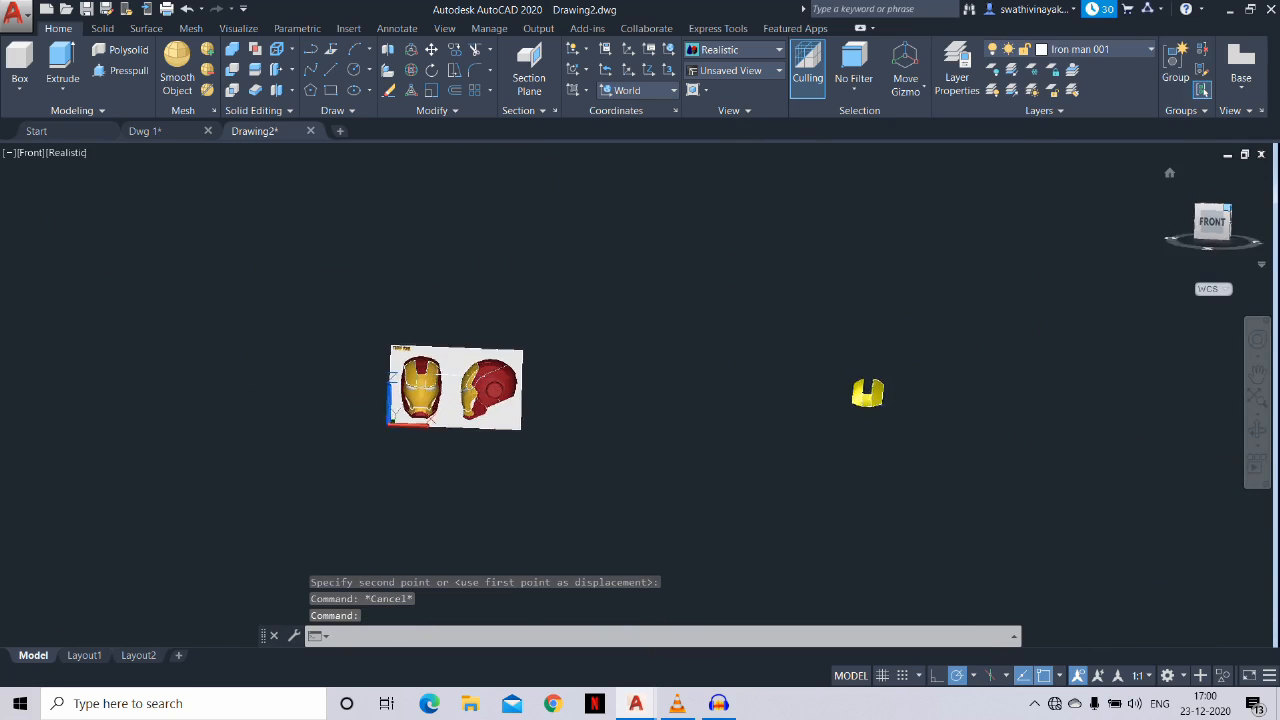
scroll(965, 460, "up", 5)
middle_click_drag(723, 469, 824, 425)
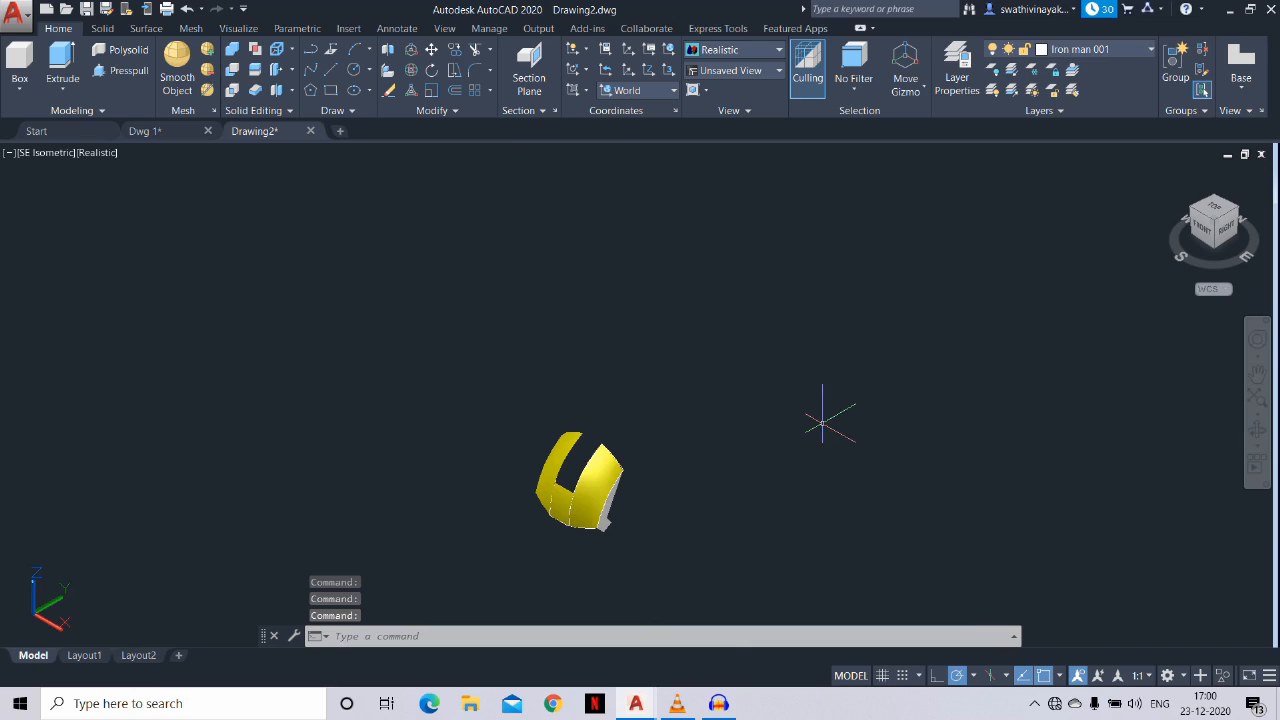
key("Return")
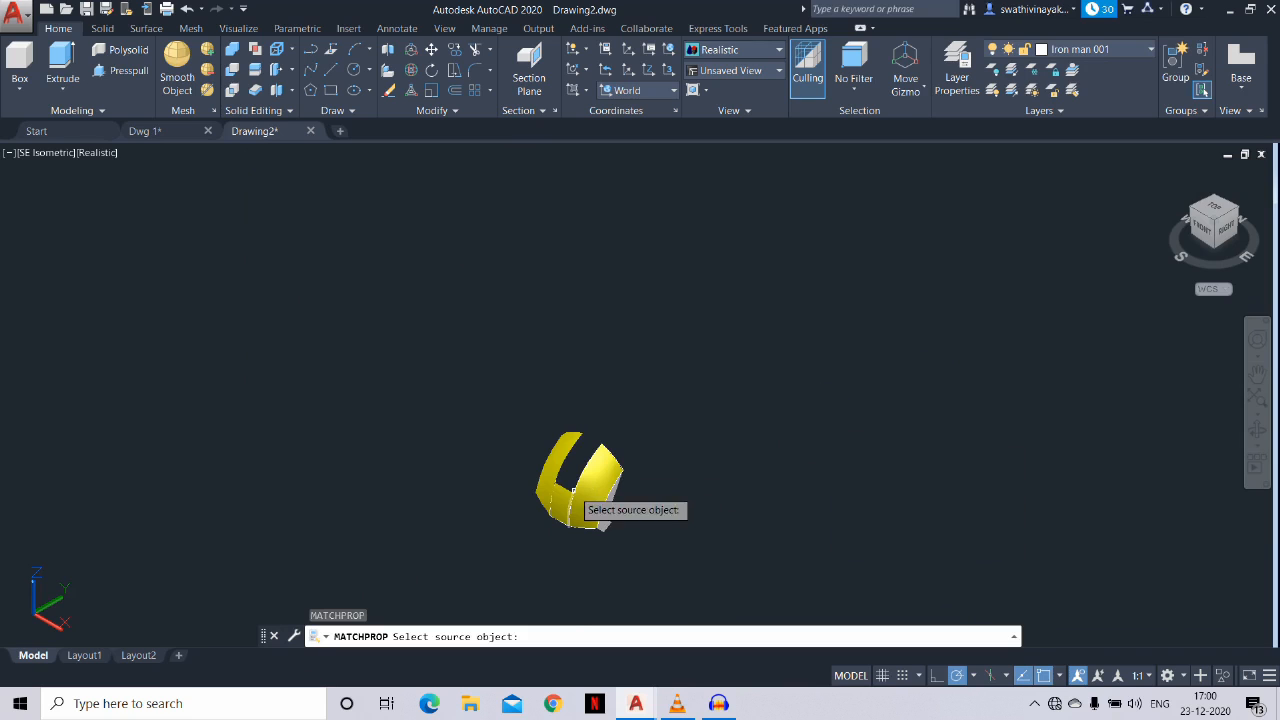
left_click(600, 518)
left_click(614, 515)
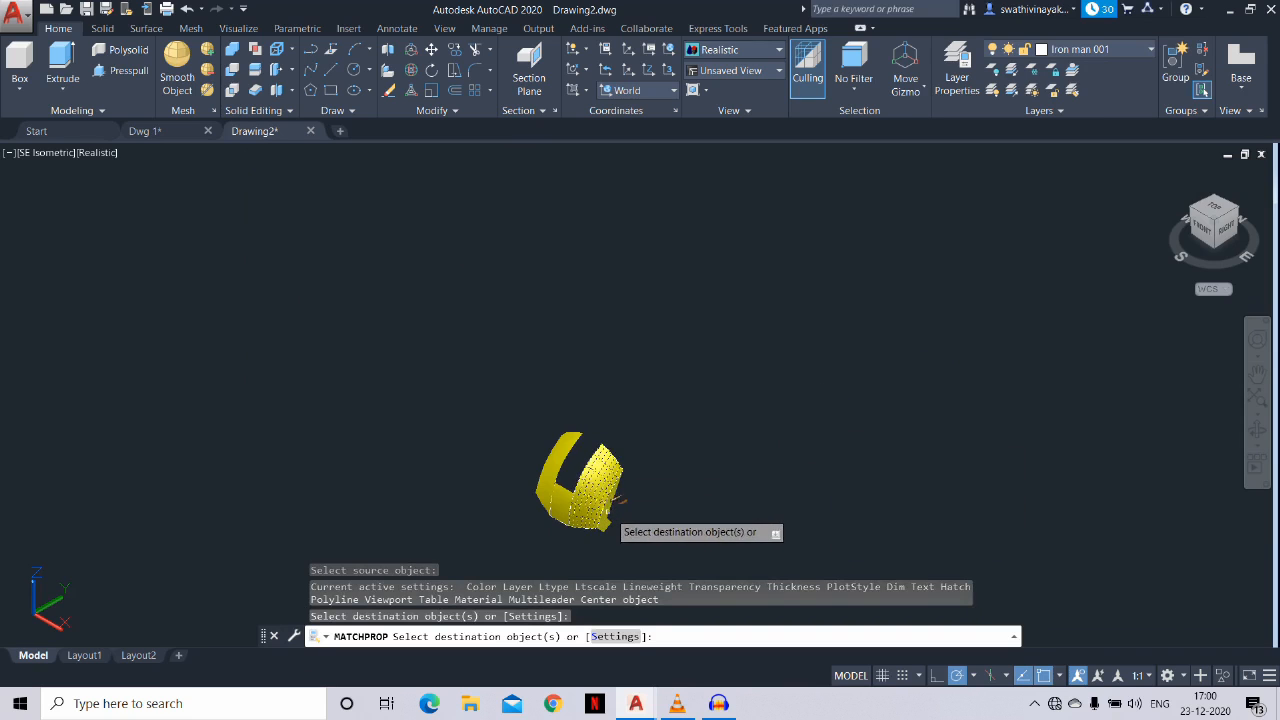
key("Escape")
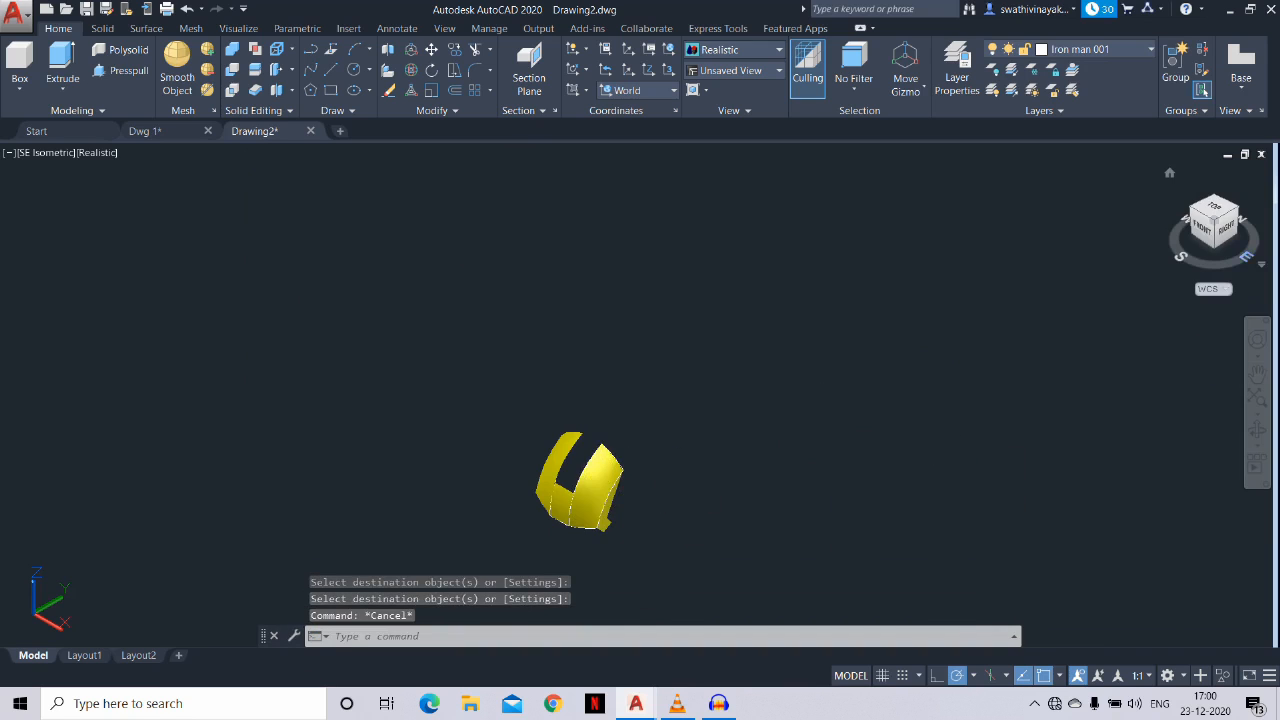
In the front view, align the UCS to the view and mirror the temple piece across the forehead's vertical centre line, keeping the original
left_click(1201, 228)
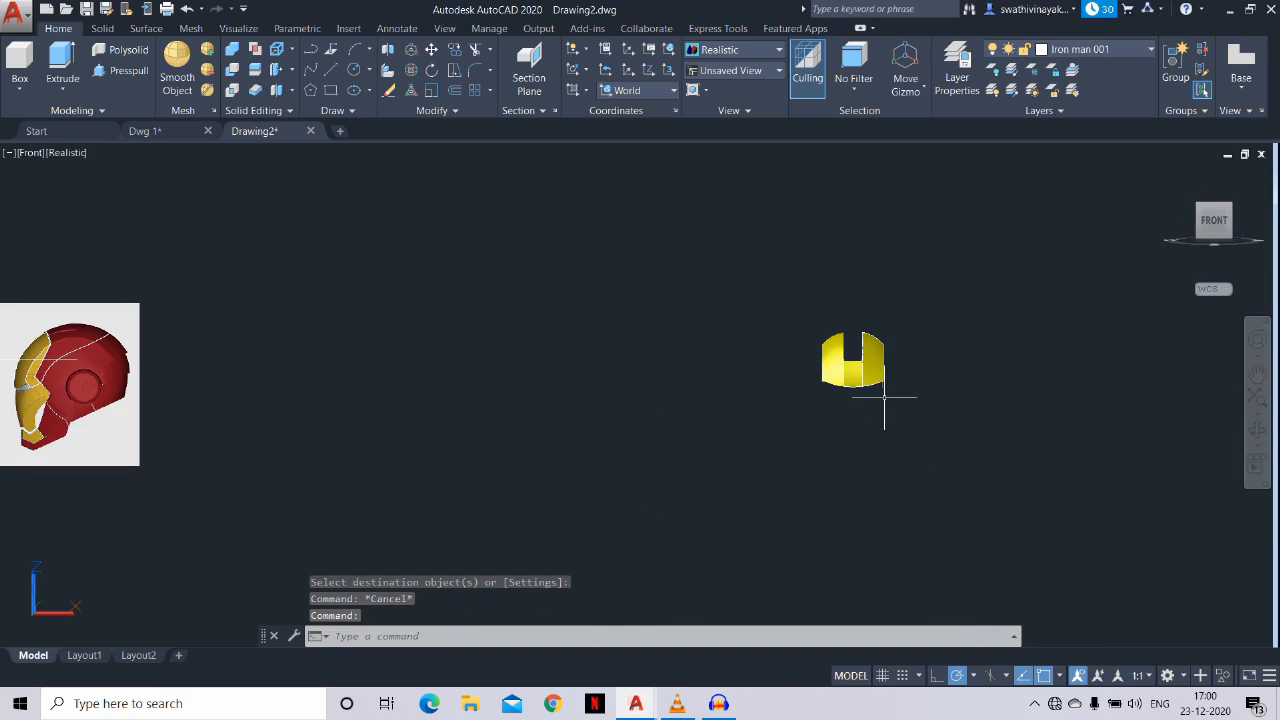
left_click(586, 91)
left_click(580, 116)
type("mi")
key("Return")
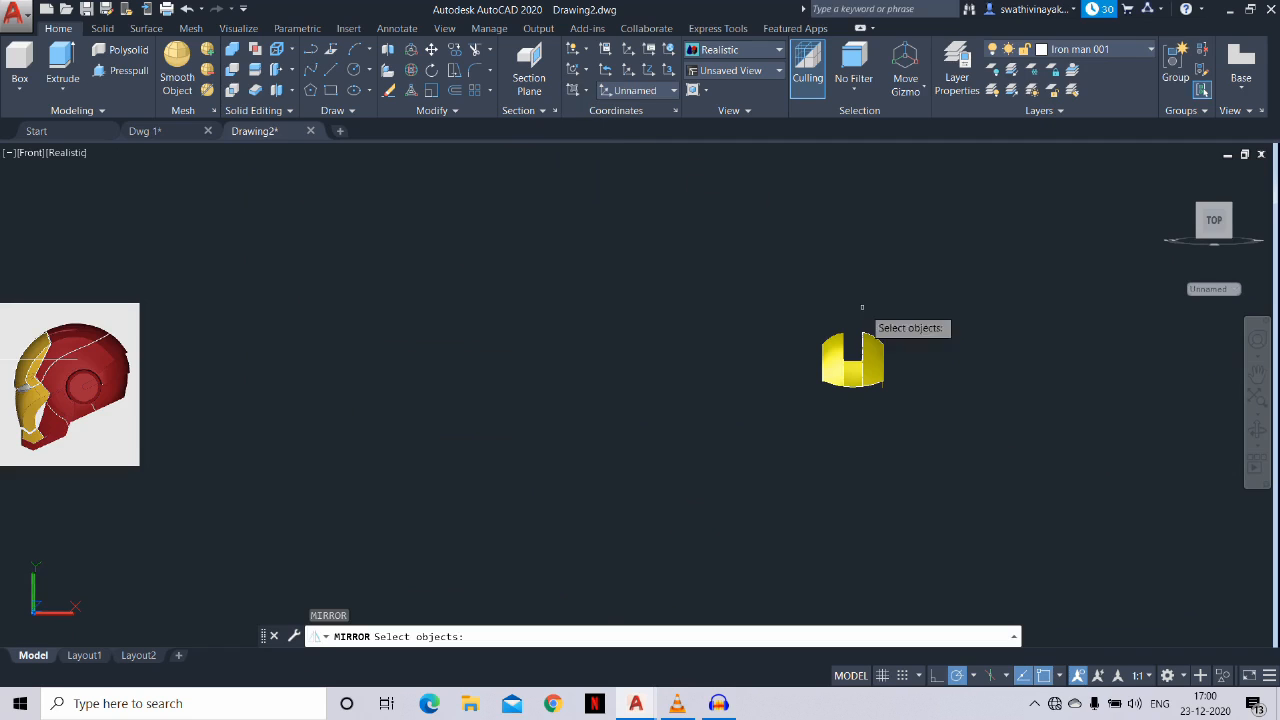
scroll(932, 365, "up", 3)
left_click(807, 466)
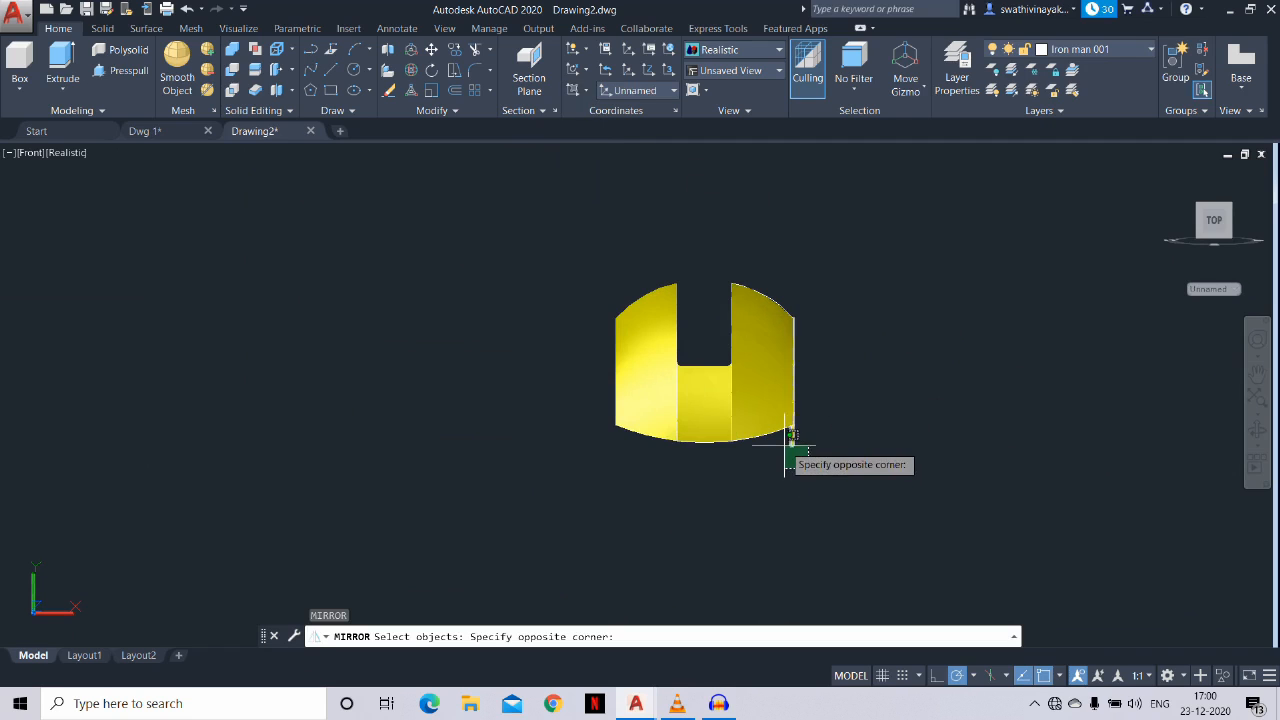
left_click(789, 446)
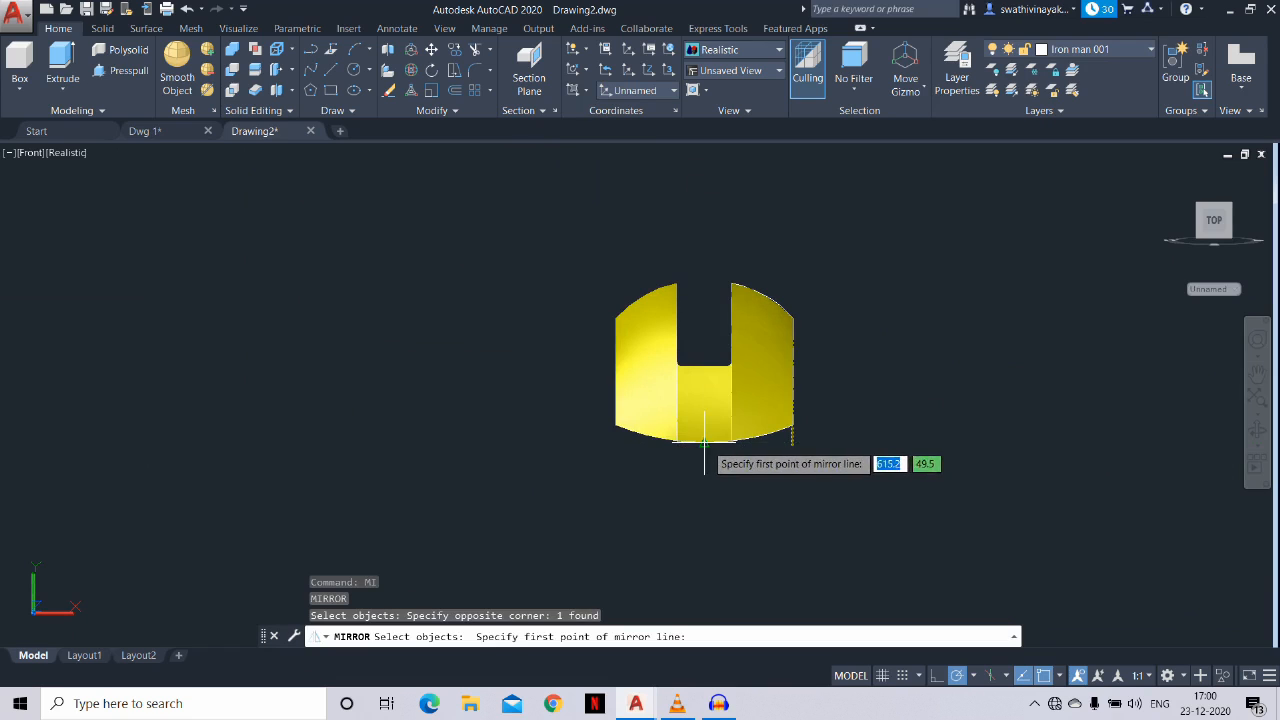
left_click(704, 440)
left_click(702, 212)
key("Return")
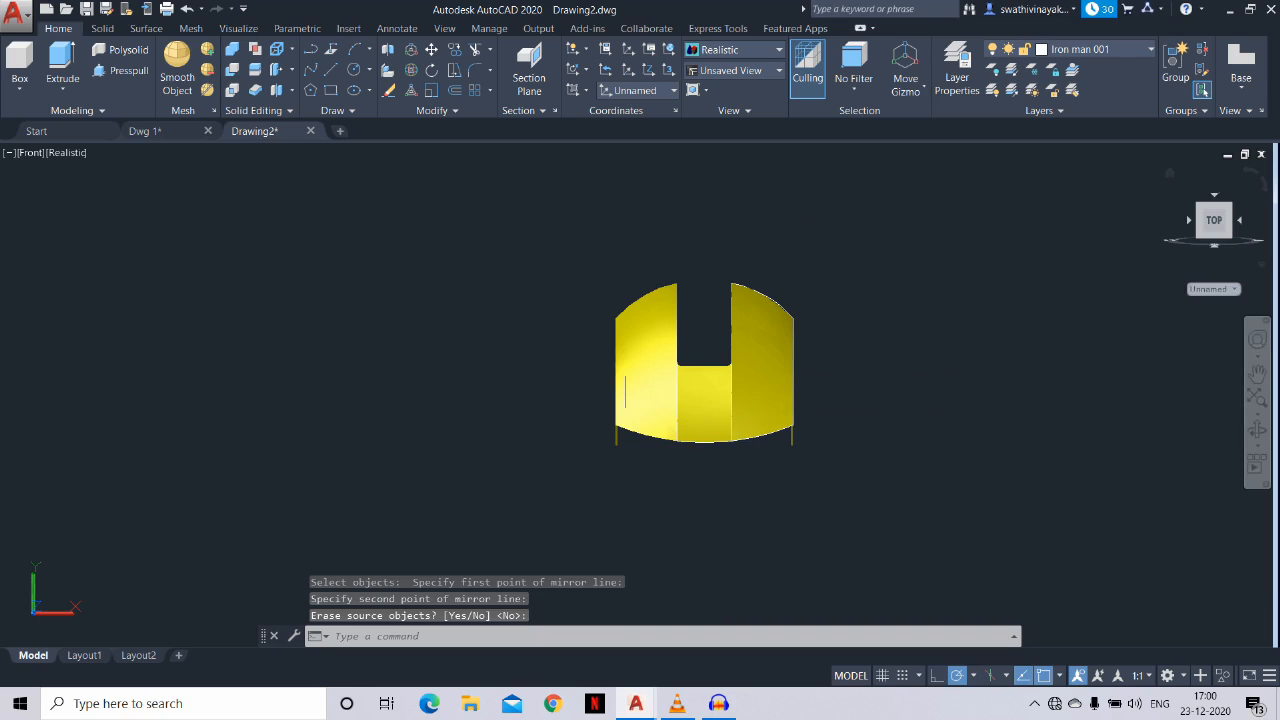
Restore the World UCS and return to the eye area of the front and side reference images
left_click(1213, 289)
left_click(1214, 343)
middle_click_drag(614, 338, 1274, 331)
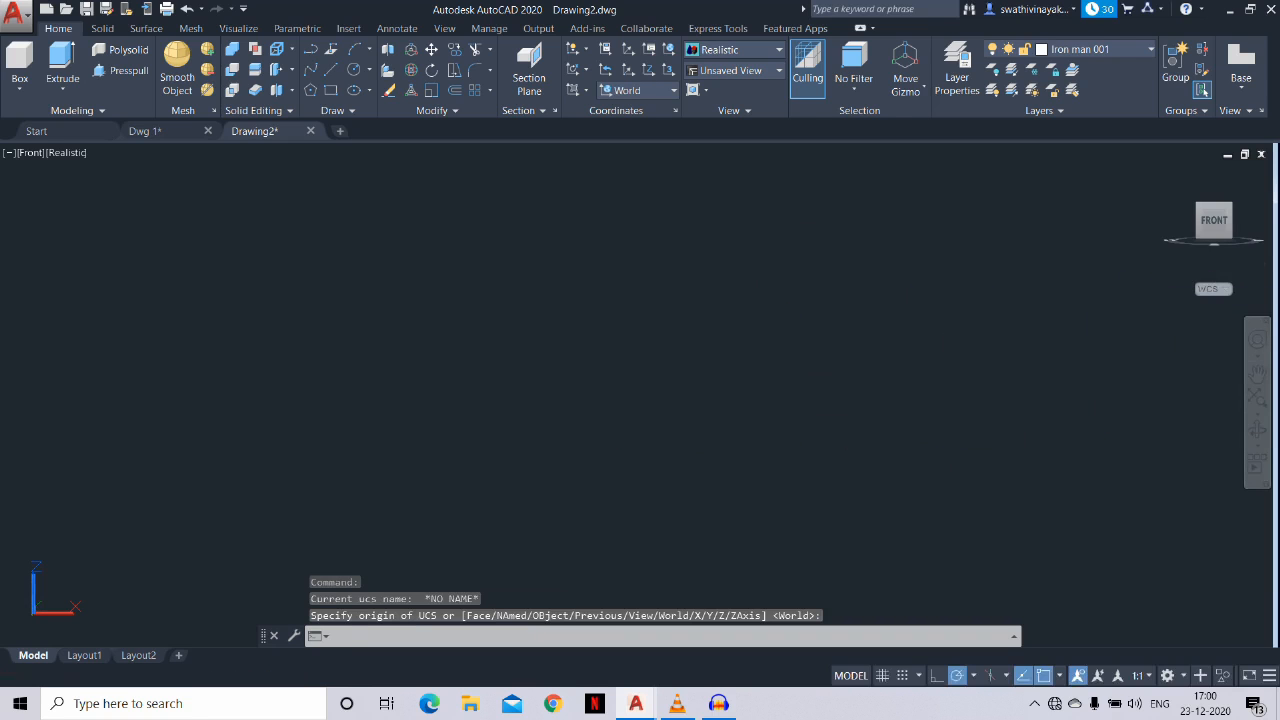
middle_click_drag(356, 354, 1142, 316)
scroll(725, 345, "up", 6)
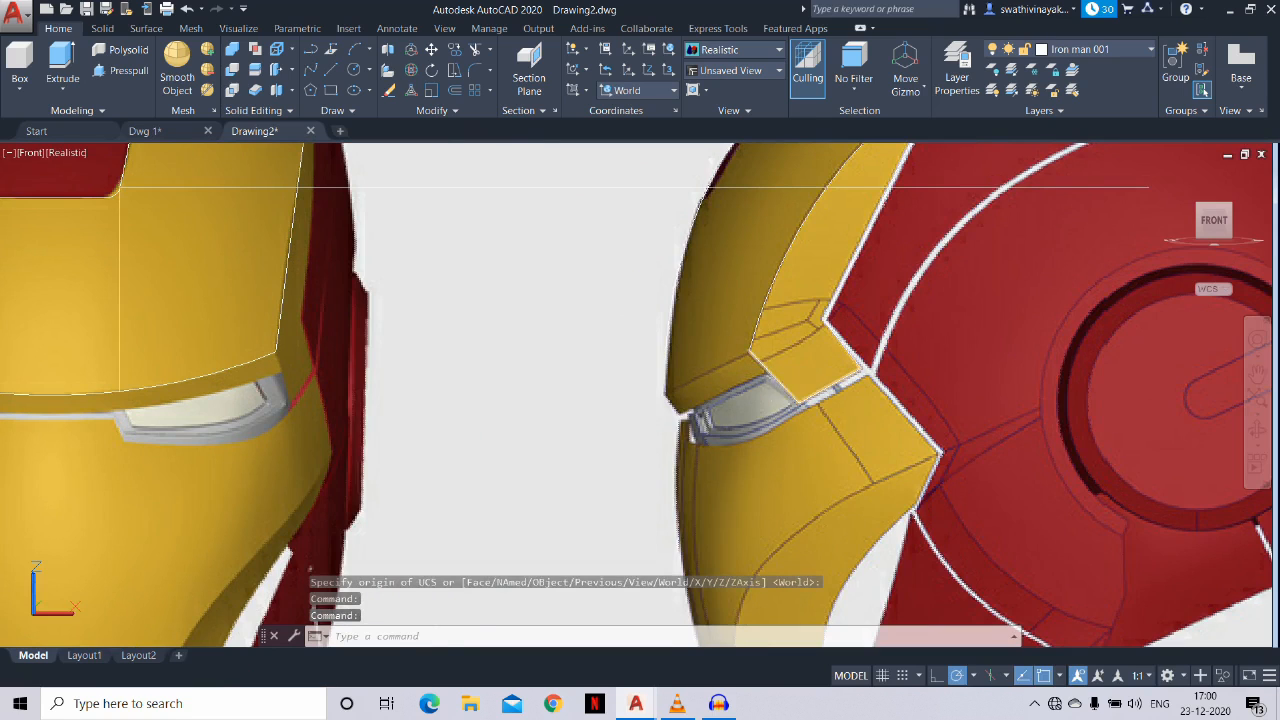
type("l")
key("Return")
left_click(779, 365)
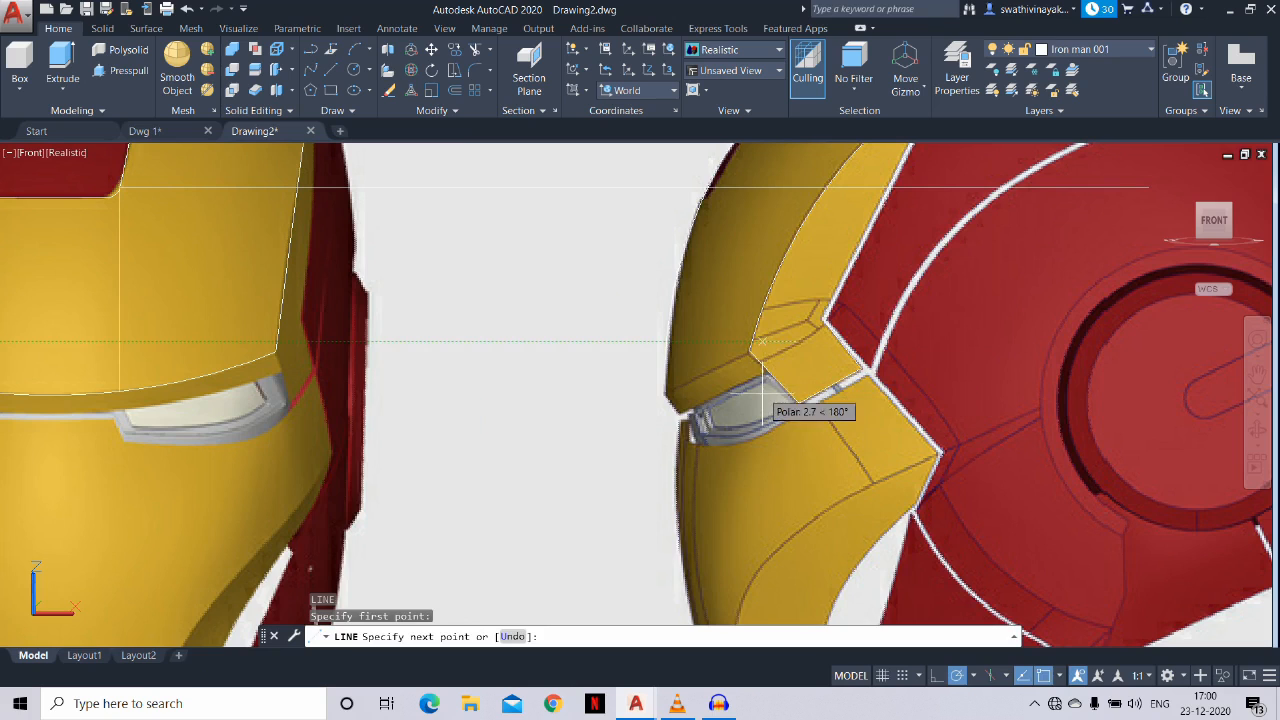
key("Escape")
Align the UCS to the current view and draw a slanted line across the temple piece's lower front edge on the side-view reference
left_click(586, 90)
left_click(579, 117)
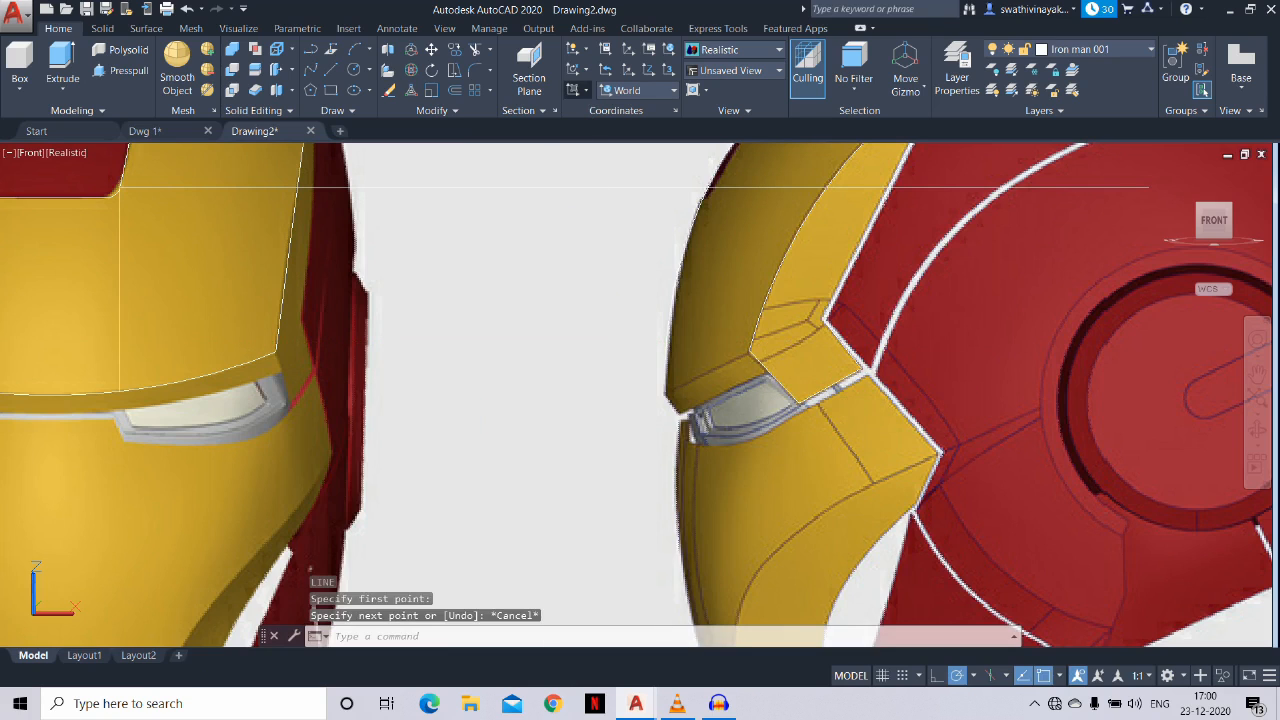
type("l")
key("Return")
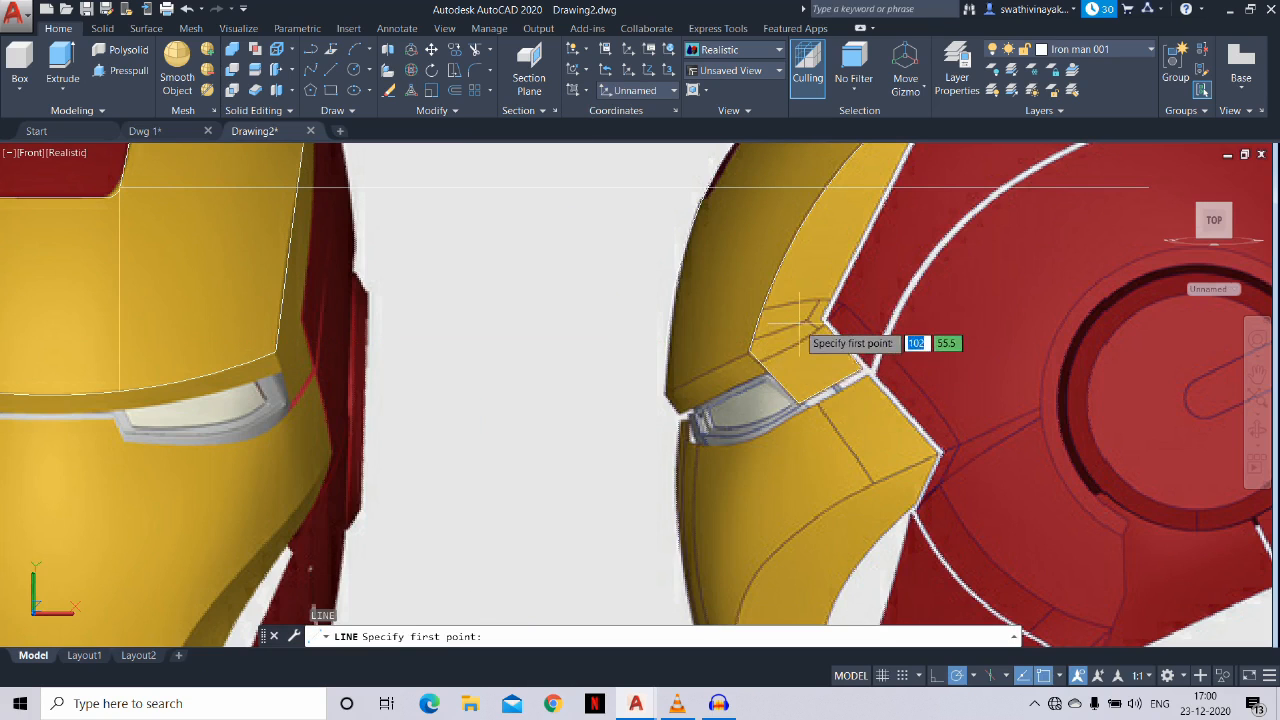
left_click(799, 322)
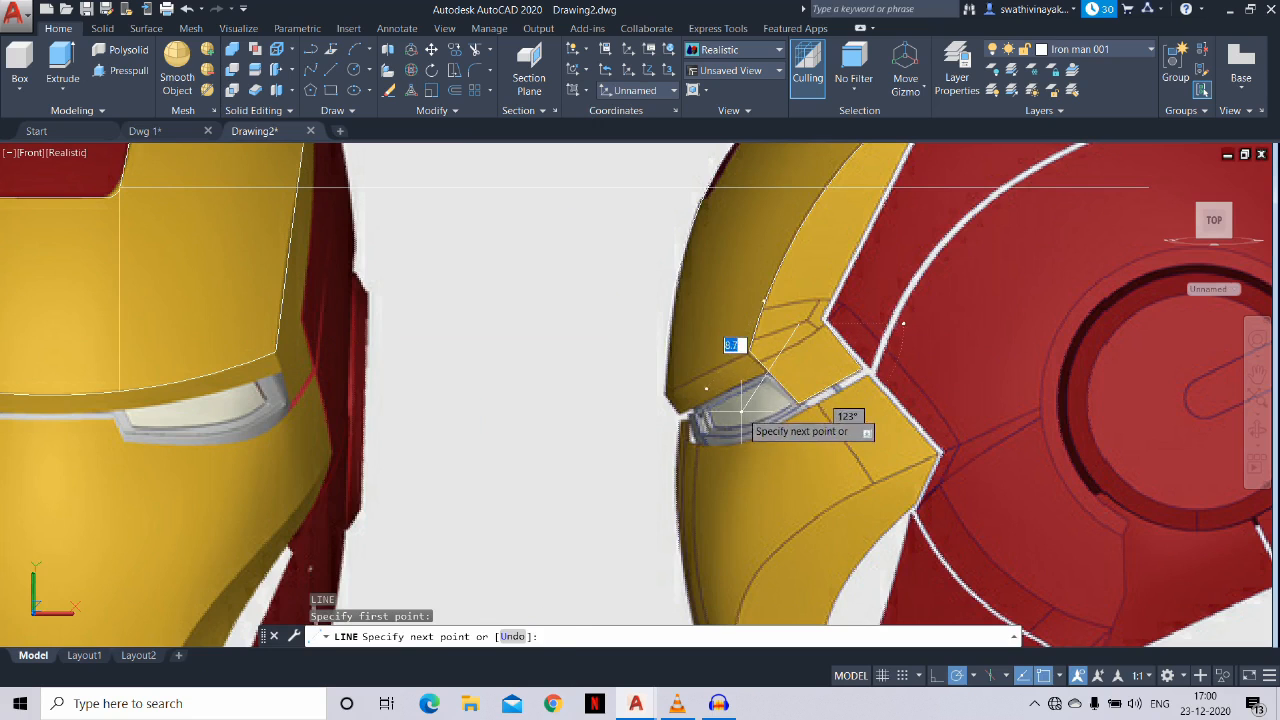
left_click(740, 410)
key("Escape")
type("tr")
key("Return")
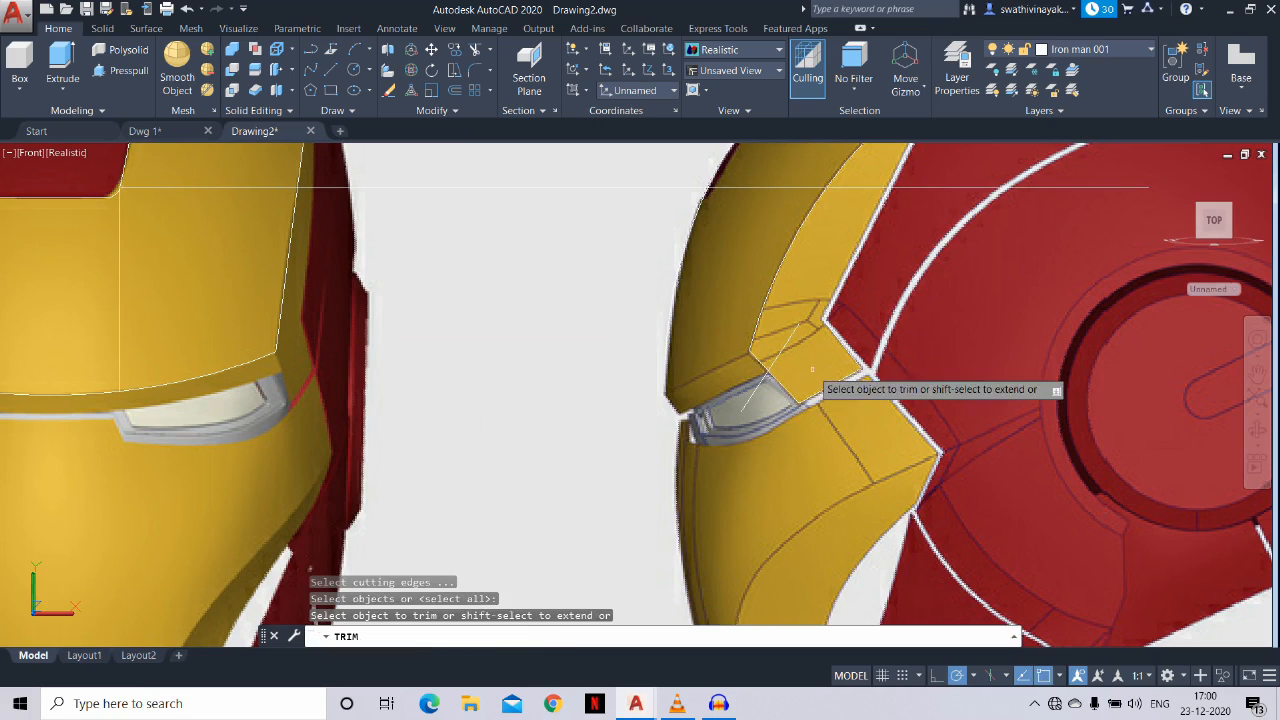
key("Escape")
Copy the temple outline and the slanted line into the empty space beyond the side-view reference
type("co")
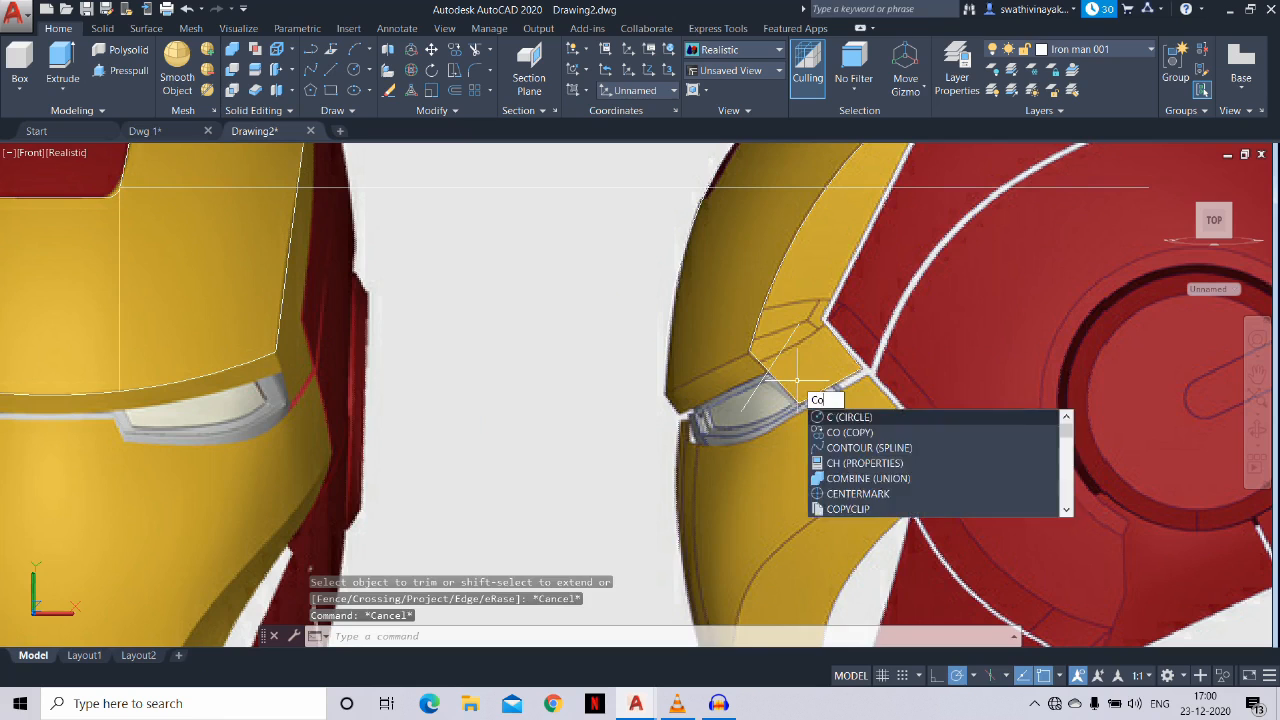
key("Return")
left_click(775, 362)
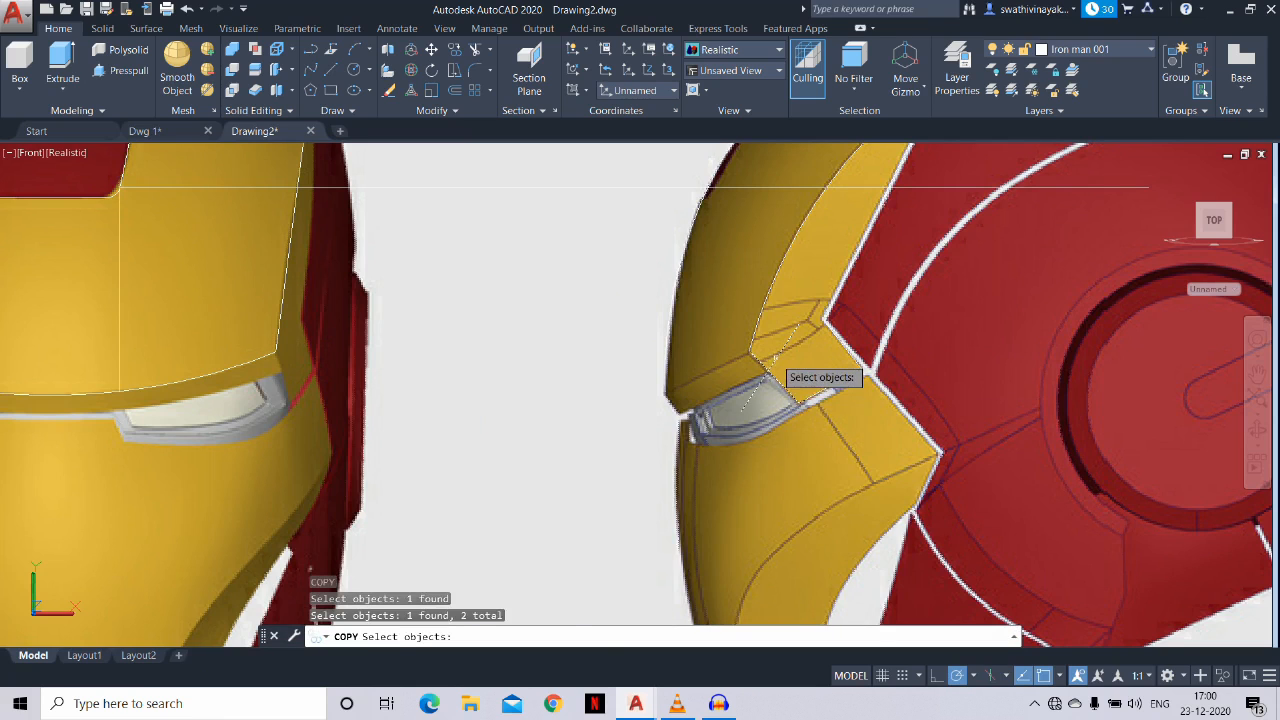
key("Return")
left_click(770, 376)
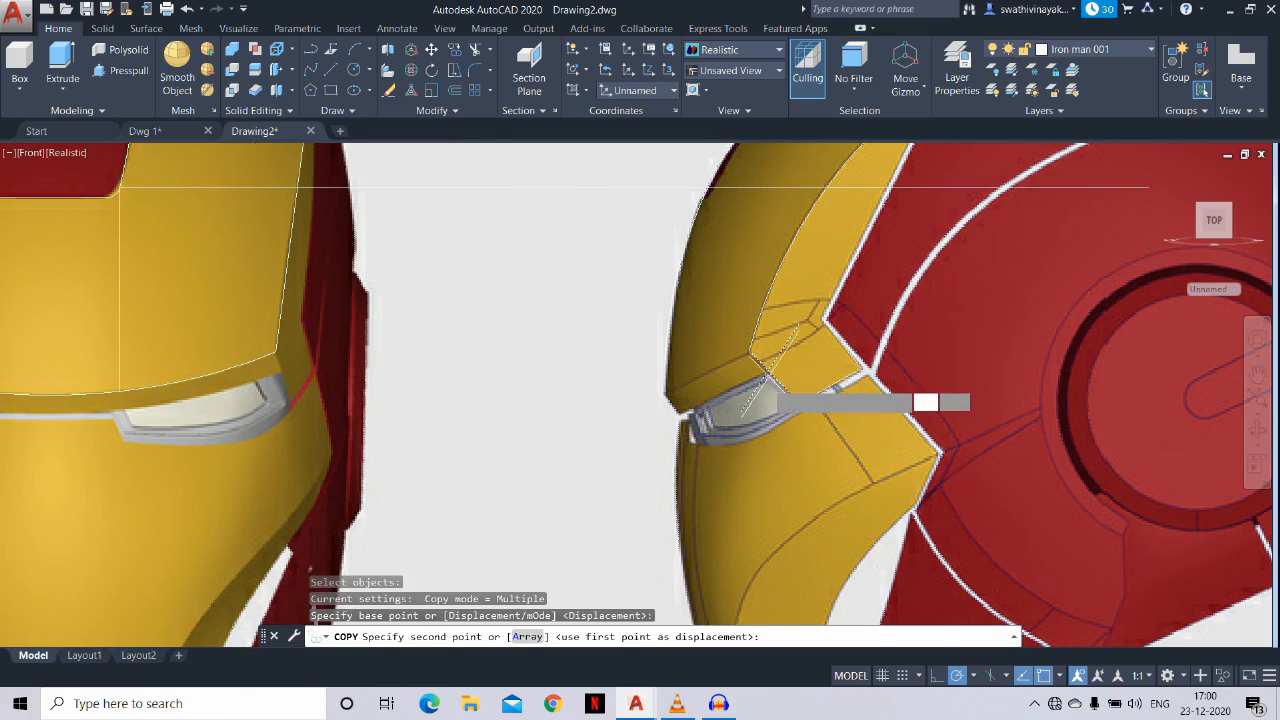
scroll(768, 384, "down", 4)
middle_click_drag(1044, 384, 566, 387)
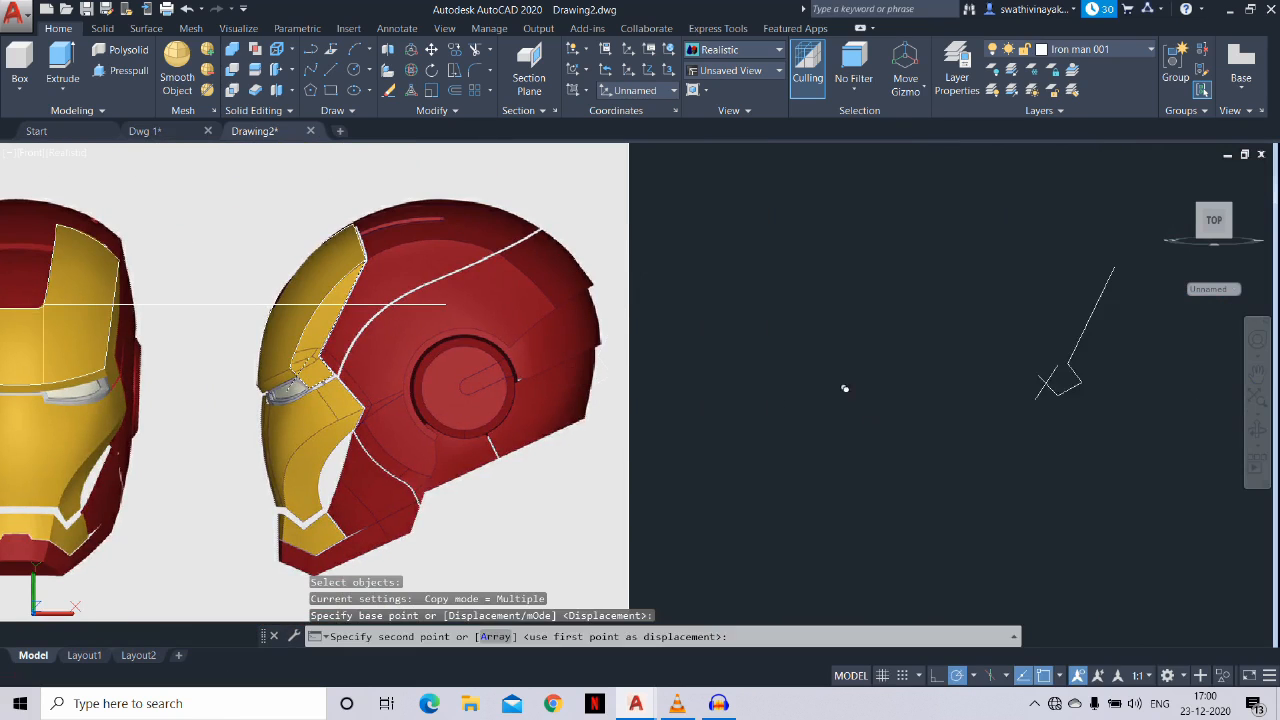
left_click(952, 397)
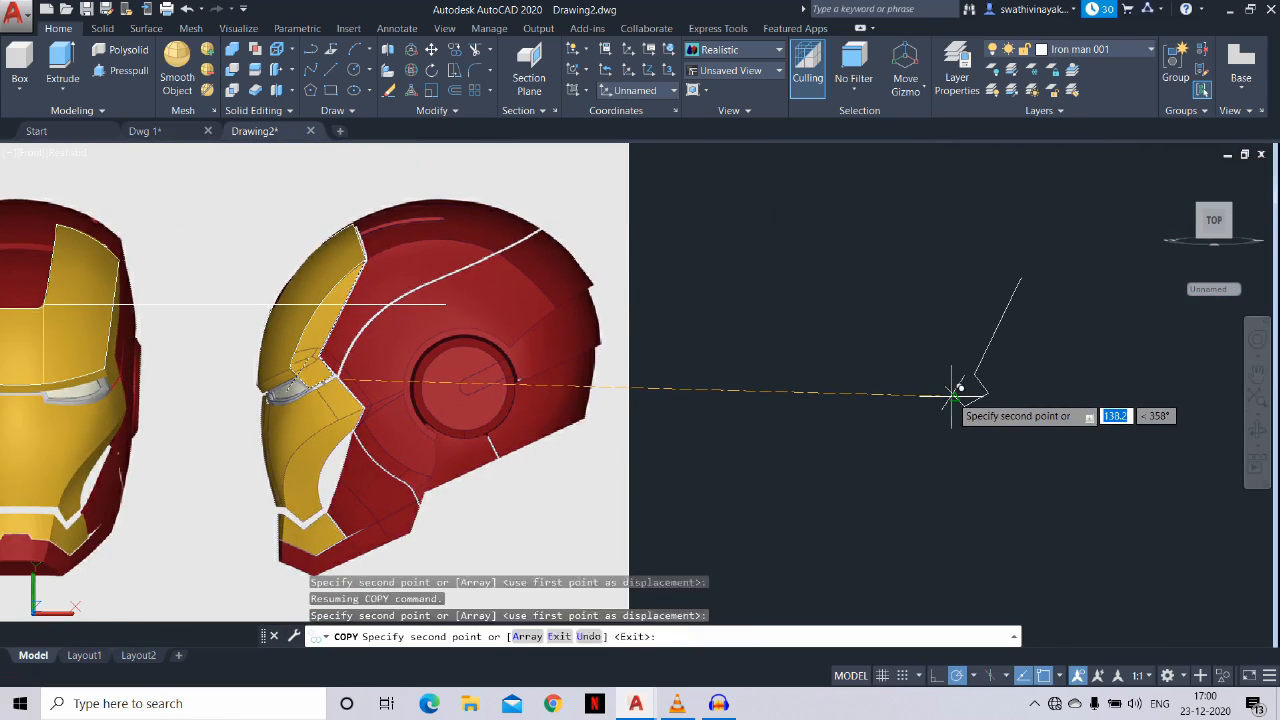
key("Escape")
Trim away the copied outline's lower front edge between the slanted line and the bottom corner
scroll(952, 393, "up", 3)
type("tr")
key("Return")
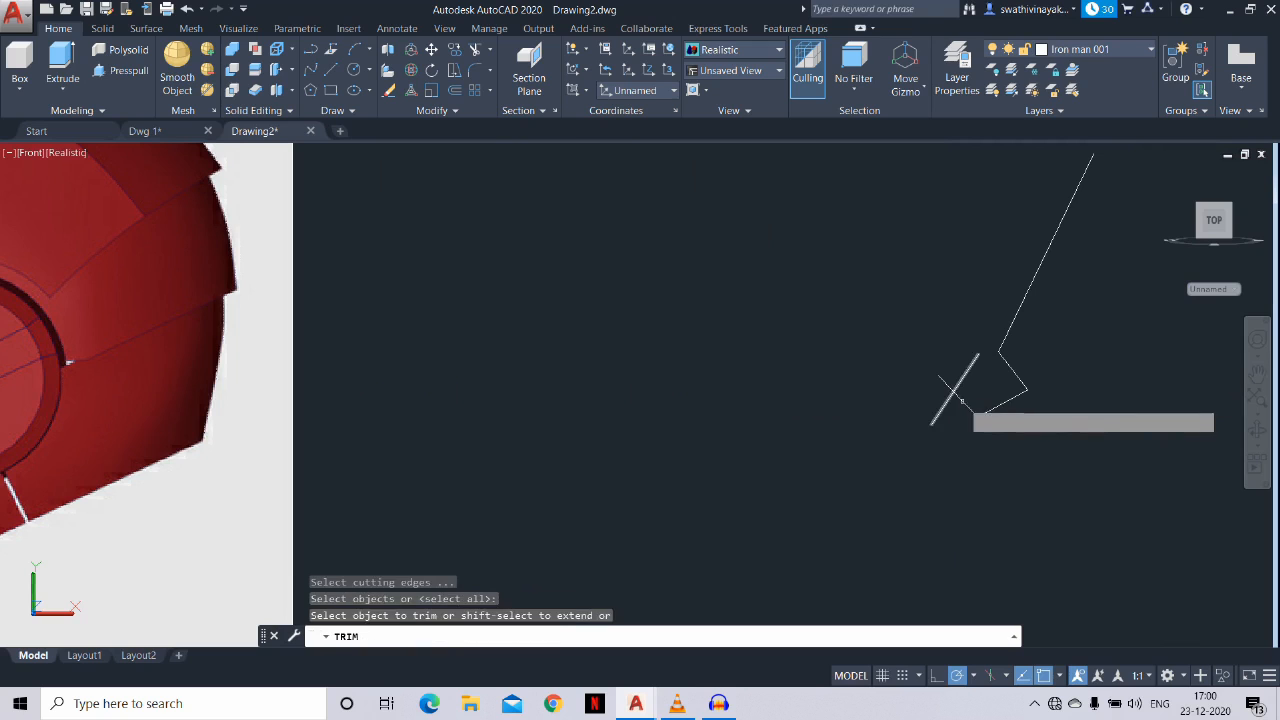
left_click(964, 408)
key("Escape")
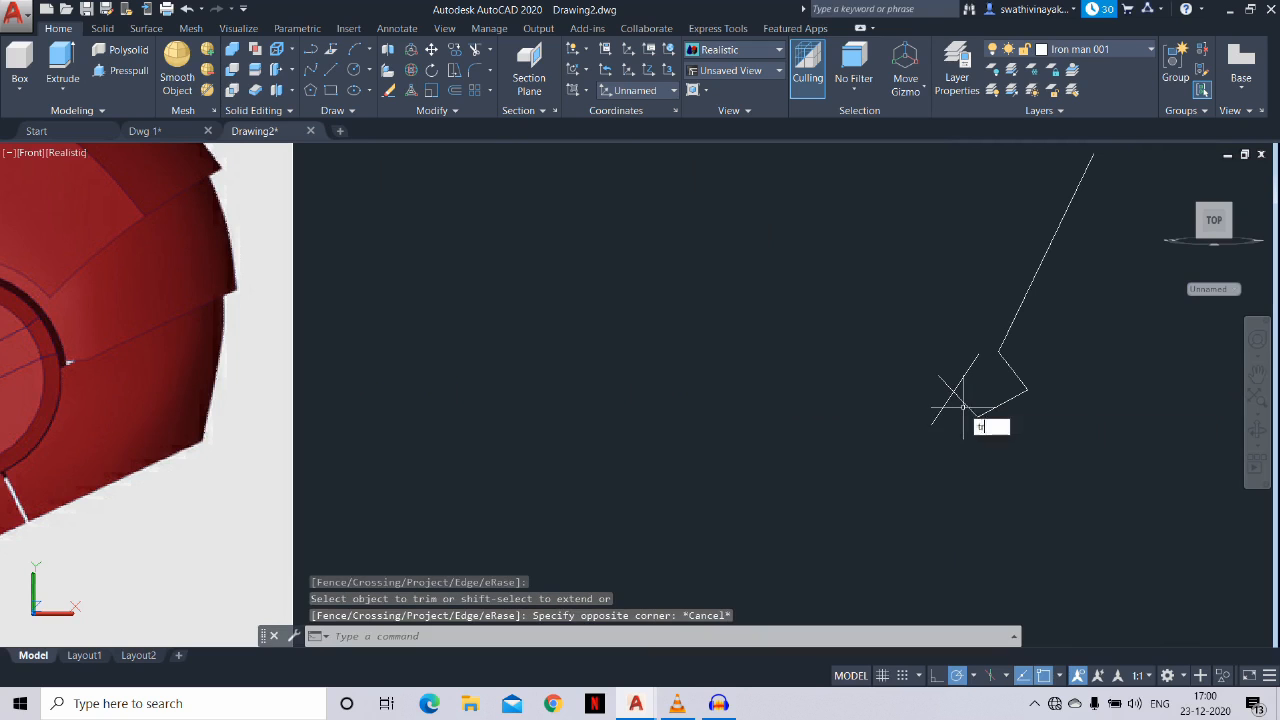
key("Return")
key("Return")
left_click(965, 403)
key("Escape")
Erase the remaining copied outline and the slanted line, keeping only the short trimmed stub
left_click(1034, 411)
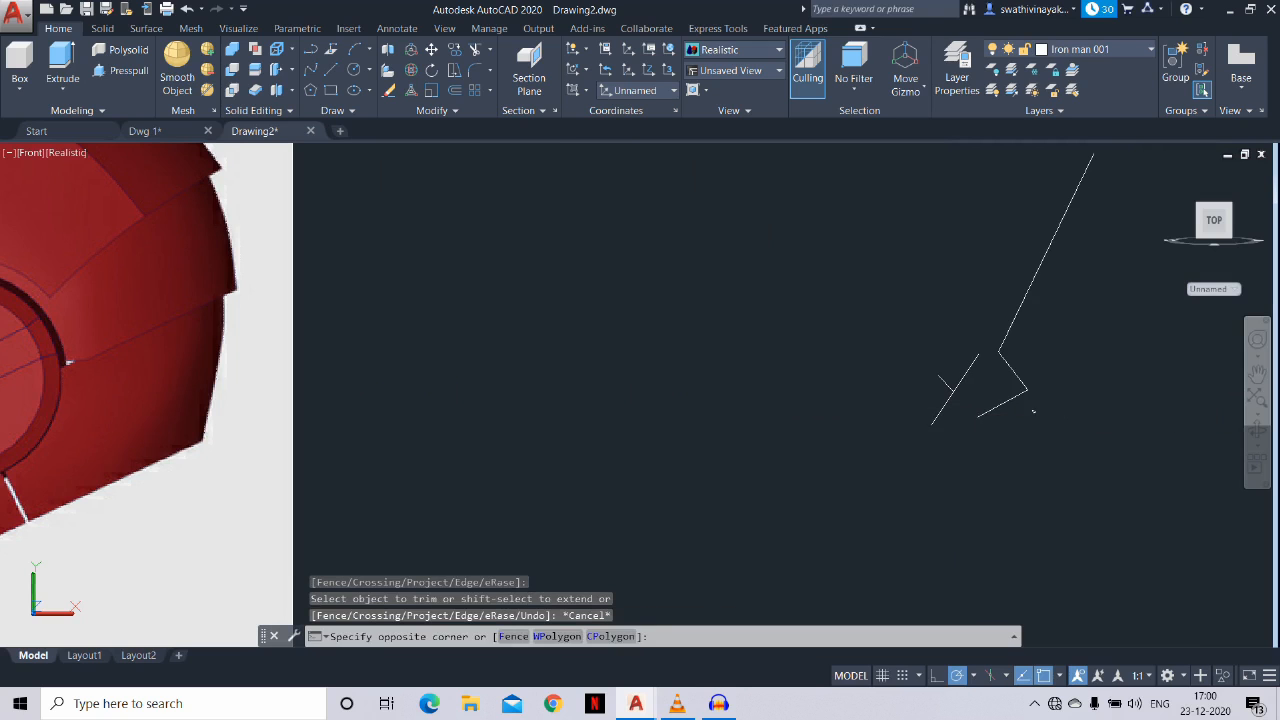
left_click(1002, 390)
type("E")
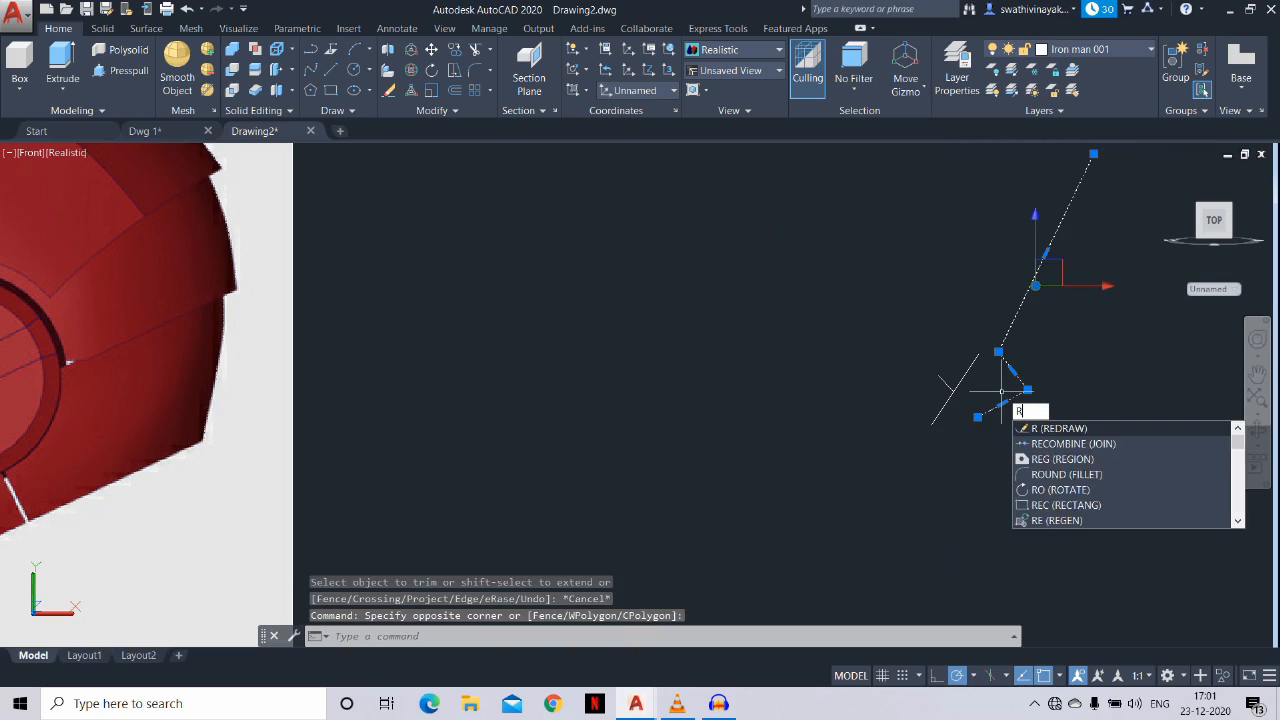
key("Return")
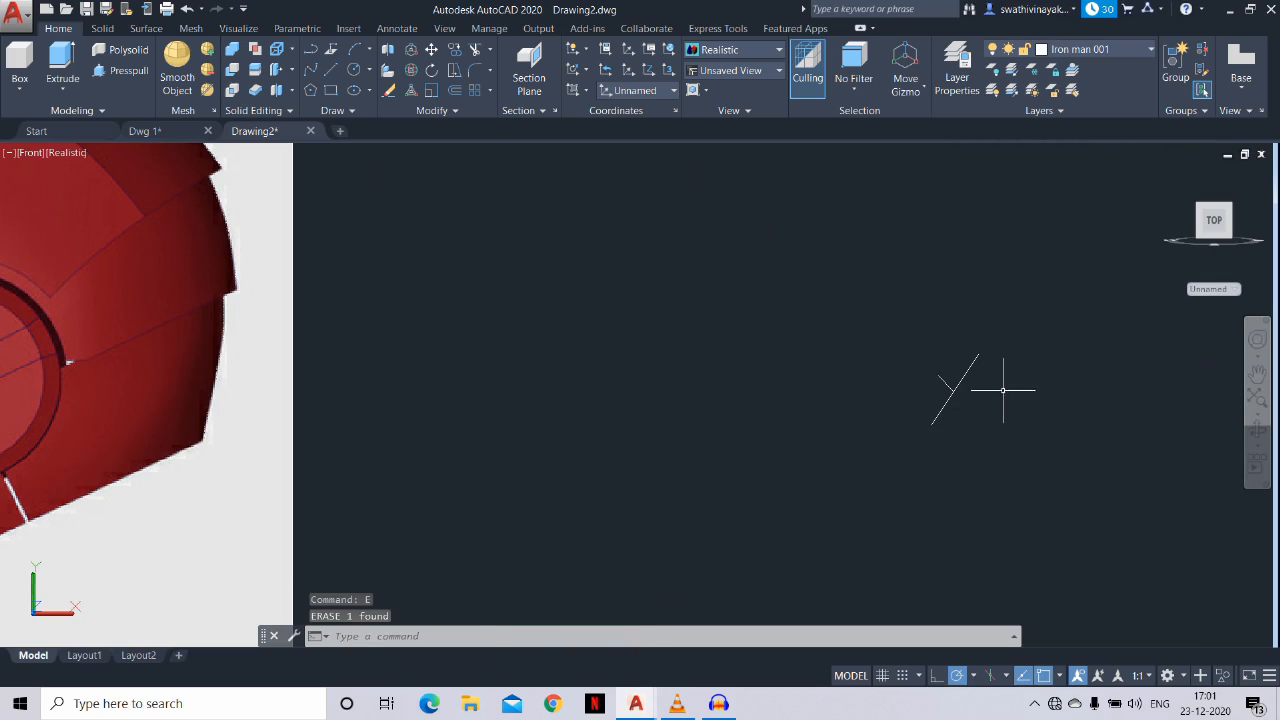
left_click(1000, 388)
left_click(955, 324)
key("Delete")
Restore the World UCS and rotate the short stub line 90° in the SE Isometric view
scroll(989, 341, "down", 2)
left_click(1216, 289)
left_click(1210, 302)
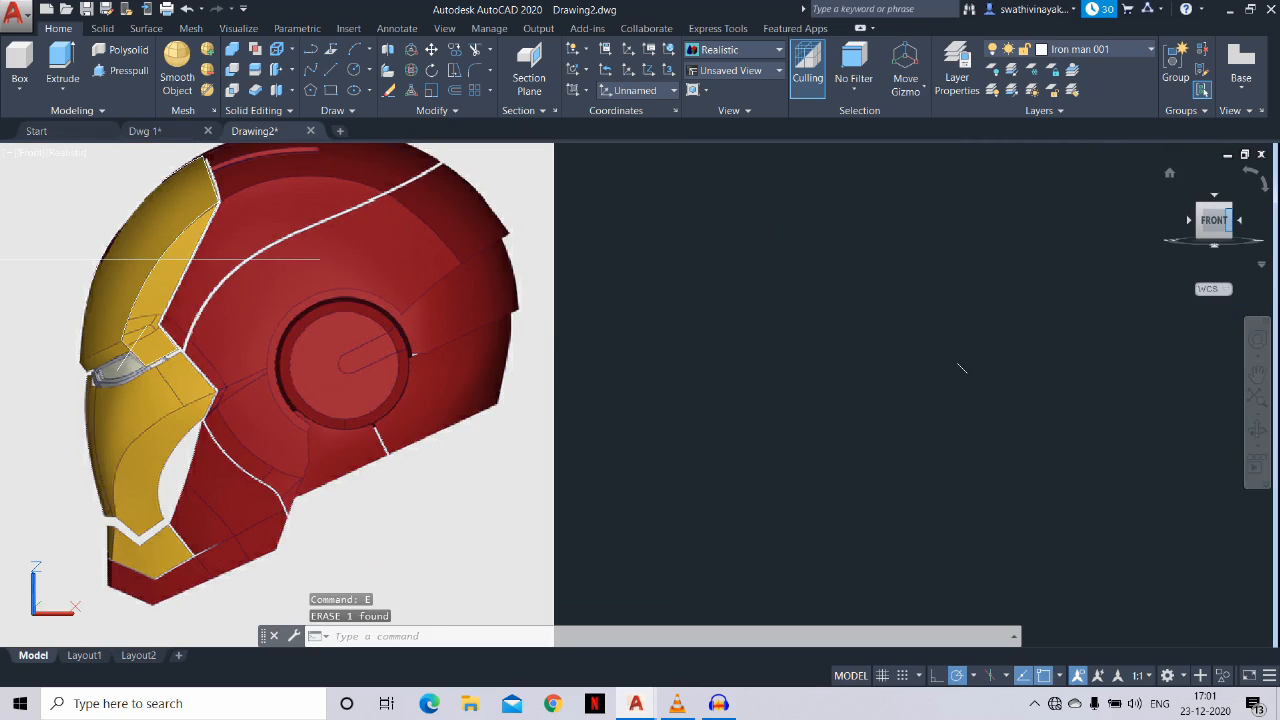
left_click(1229, 206)
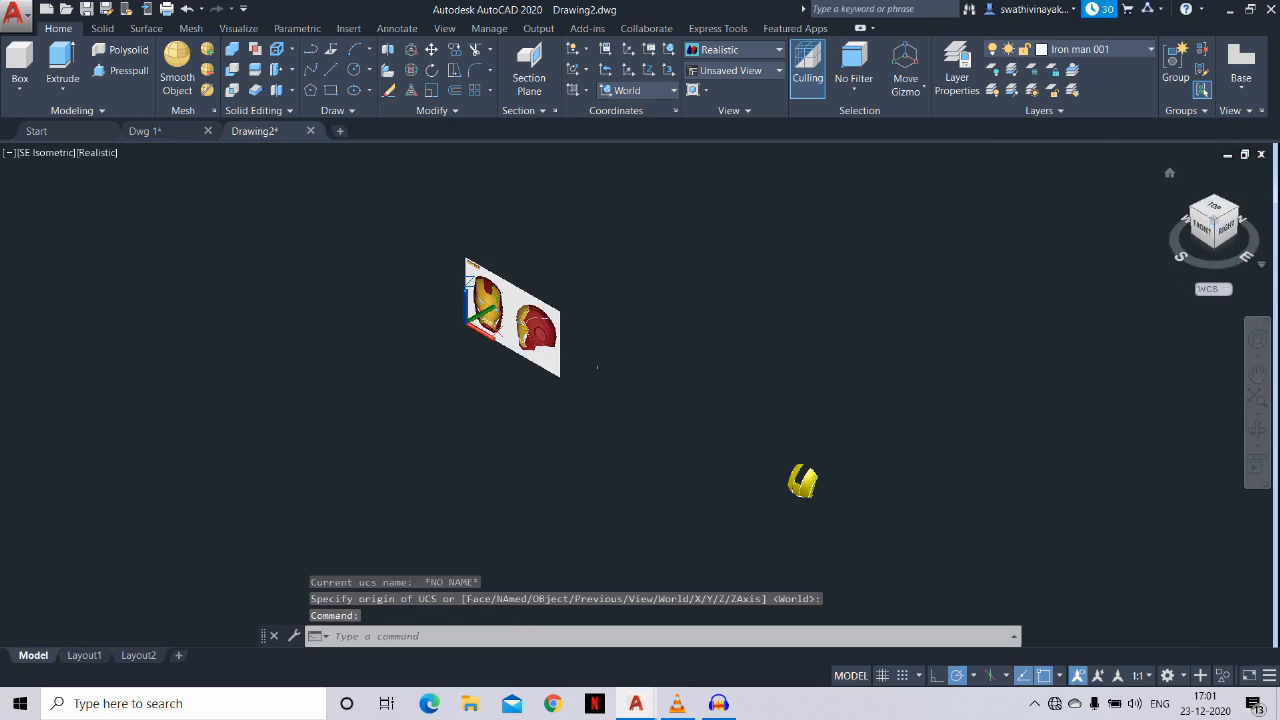
scroll(676, 386, "up", 3)
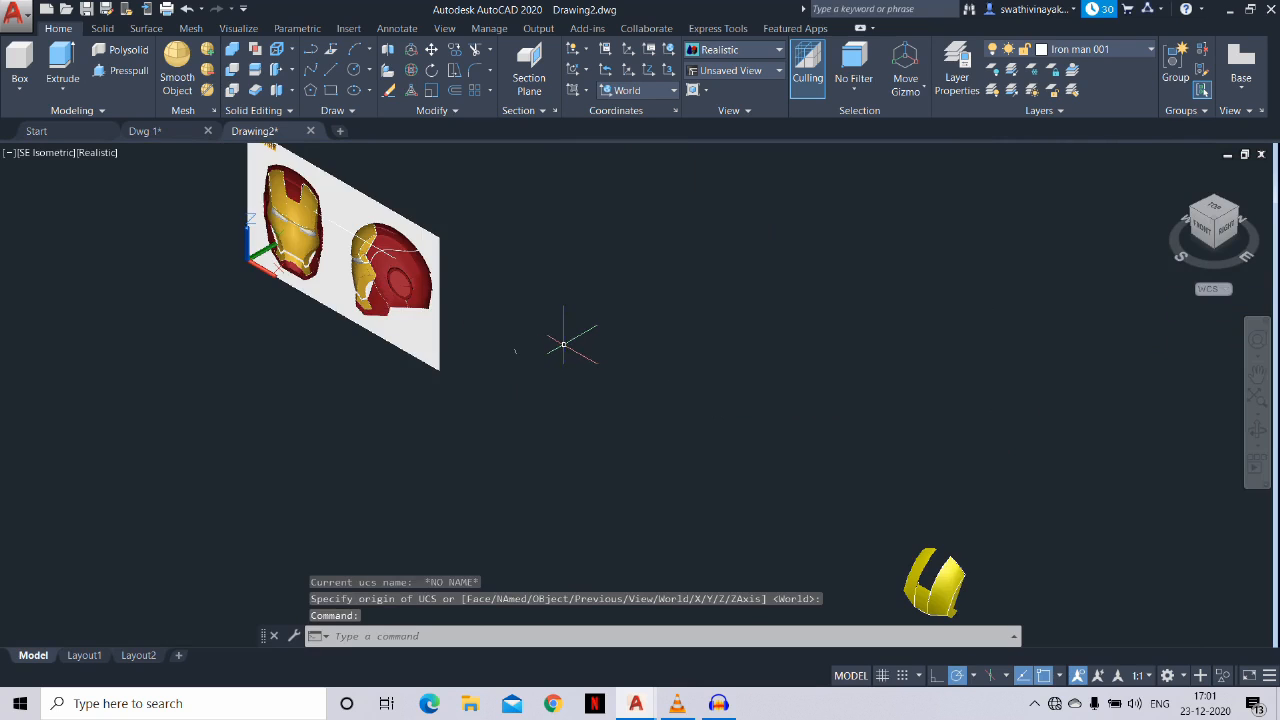
type("o")
key("Return")
left_click(552, 410)
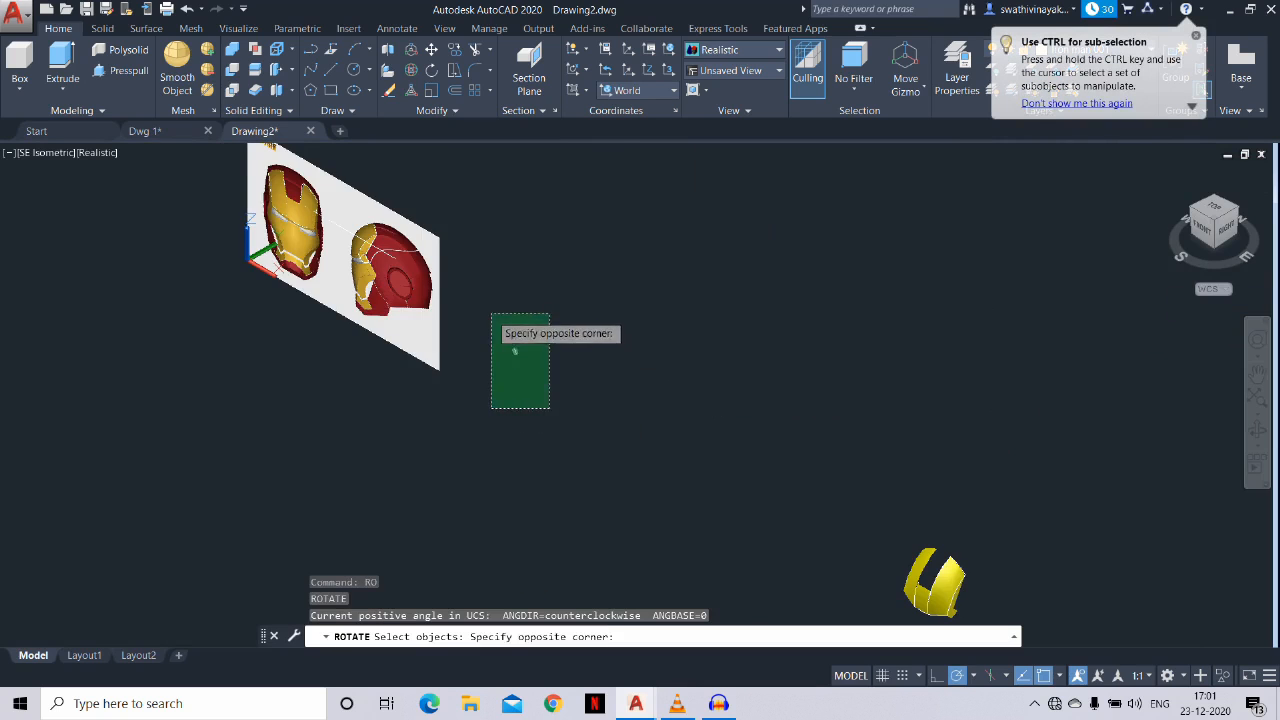
left_click(491, 312)
scroll(516, 356, "up", 1)
scroll(516, 356, "up", 1)
key("Return")
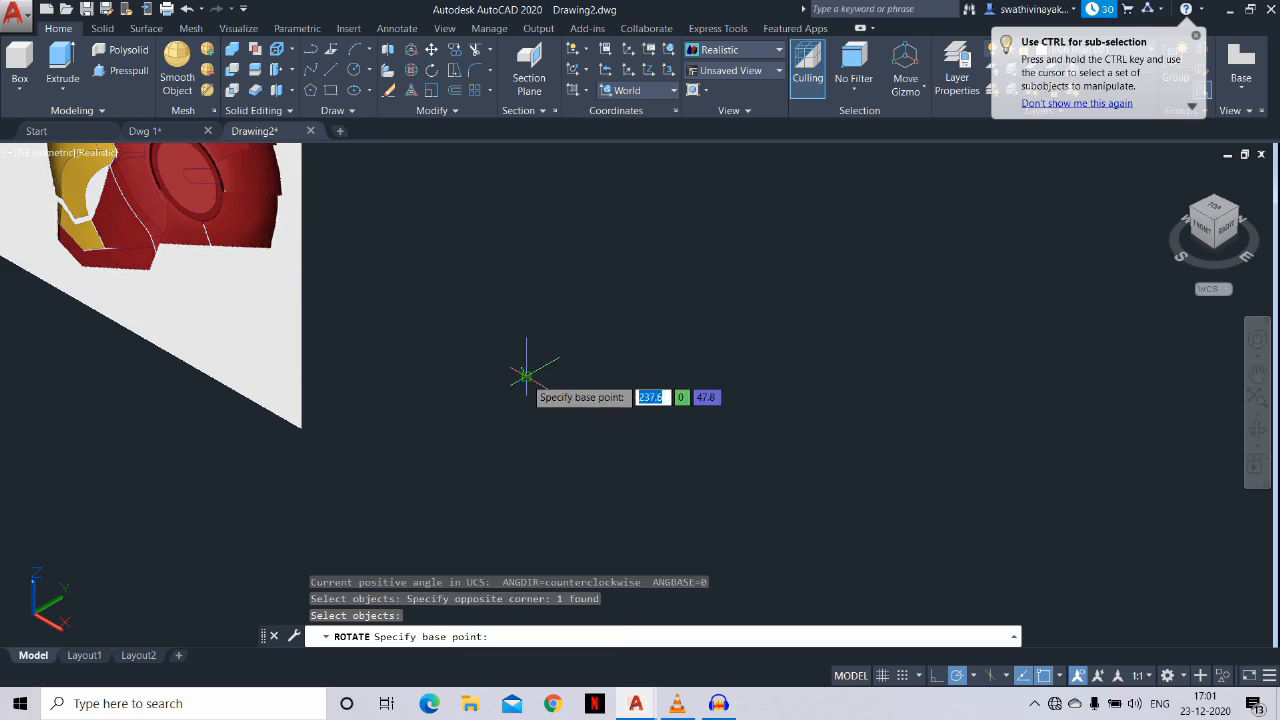
left_click(527, 376)
key("Return")
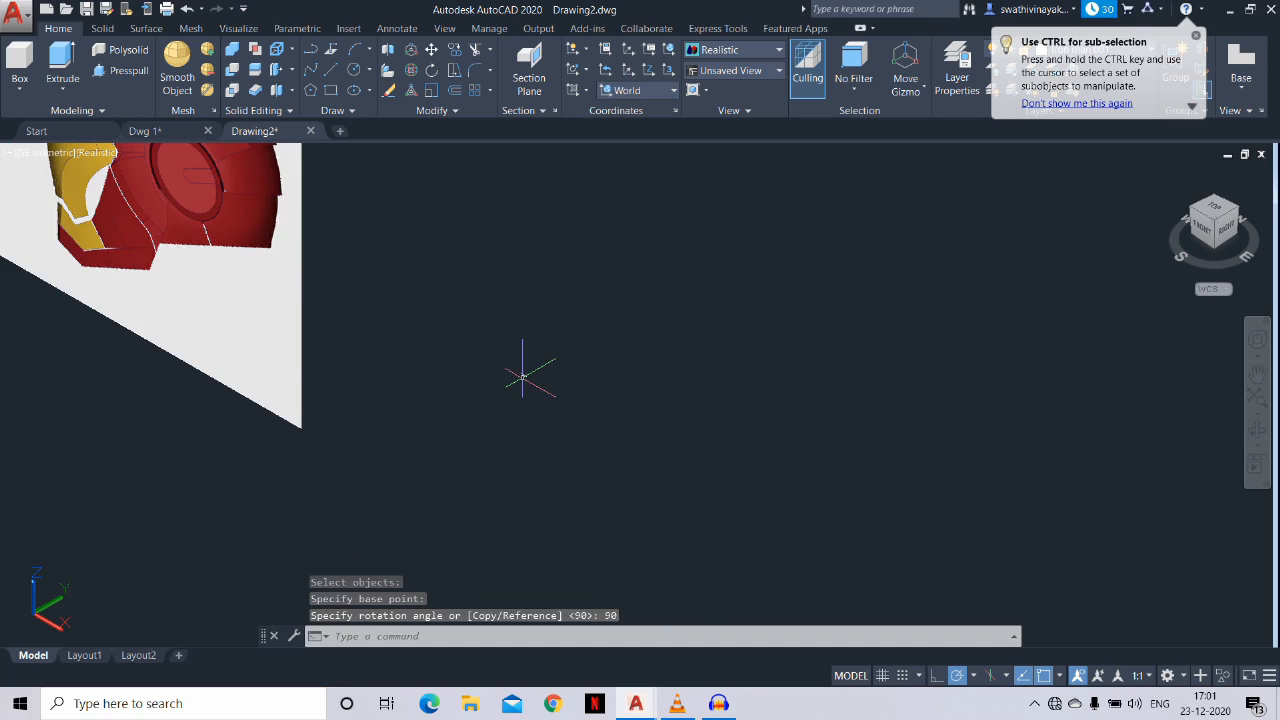
In the front view, move the short line horizontally about 342 units to just beside the yellow forehead model
left_click(1200, 228)
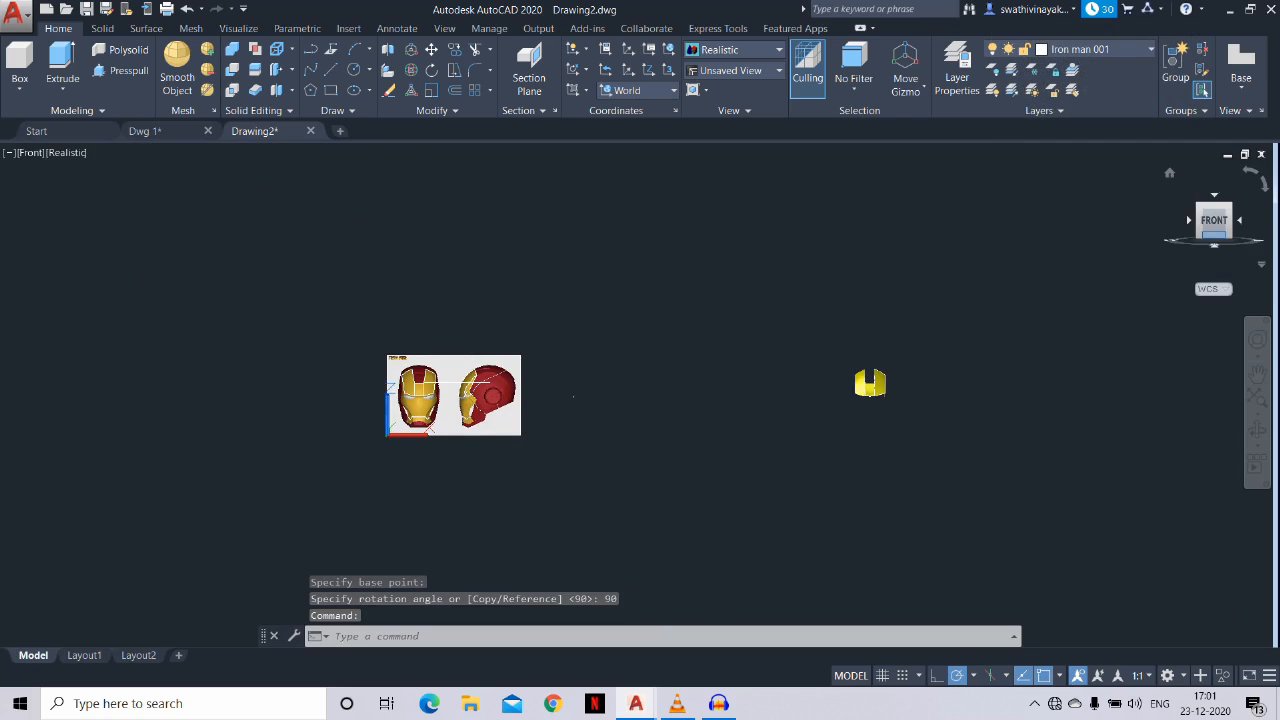
scroll(671, 406, "up", 3)
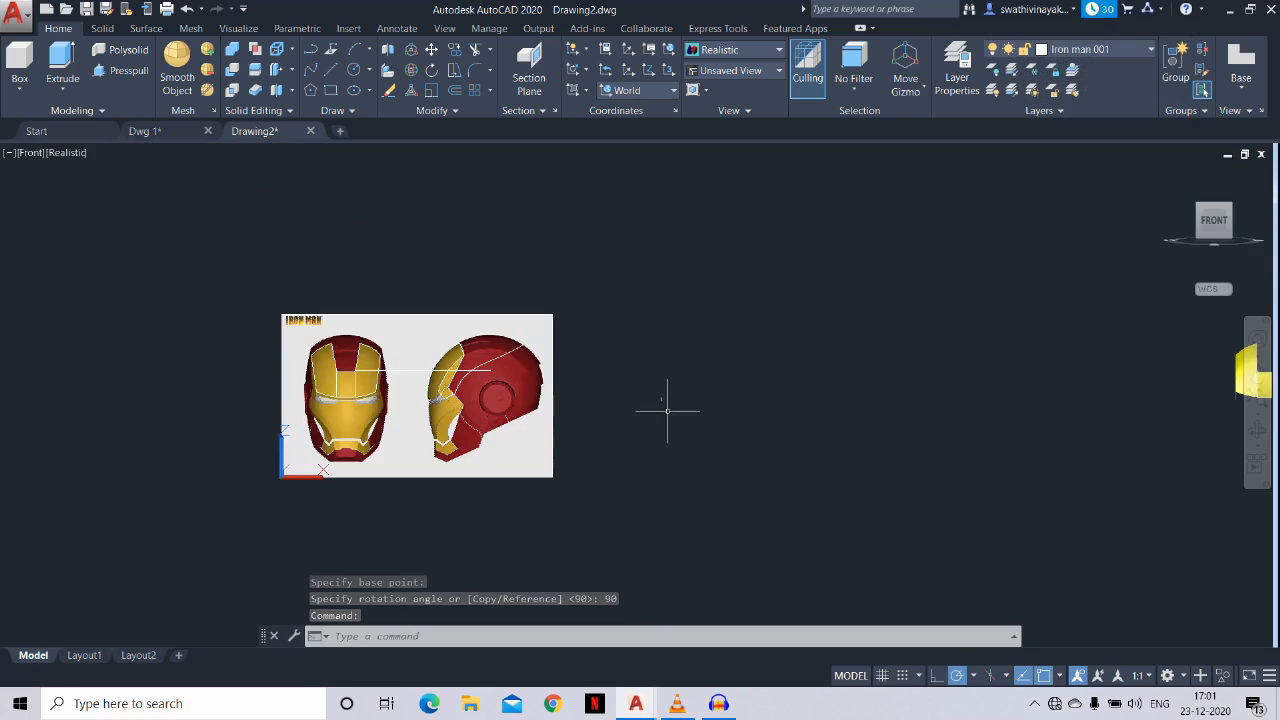
middle_click_drag(671, 406, 500, 429)
scroll(477, 426, "up", 1)
key("Return")
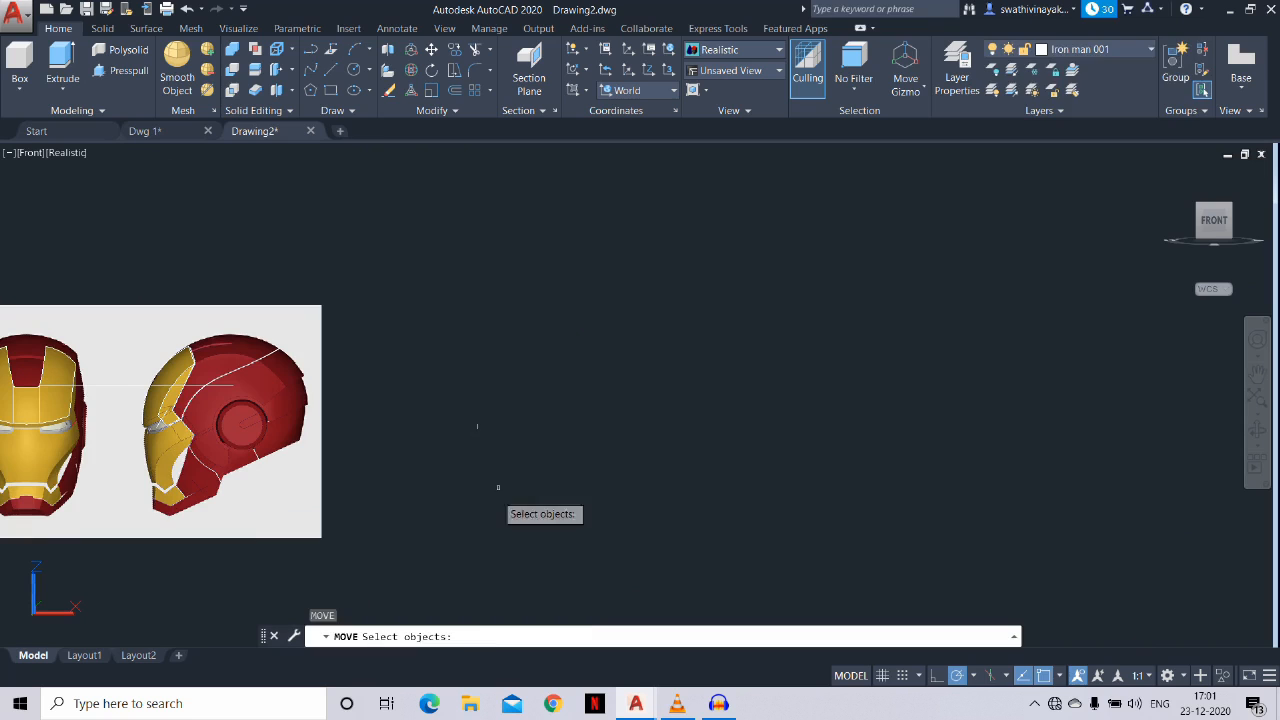
left_click(429, 391)
left_click(500, 457)
key("Return")
left_click(490, 467)
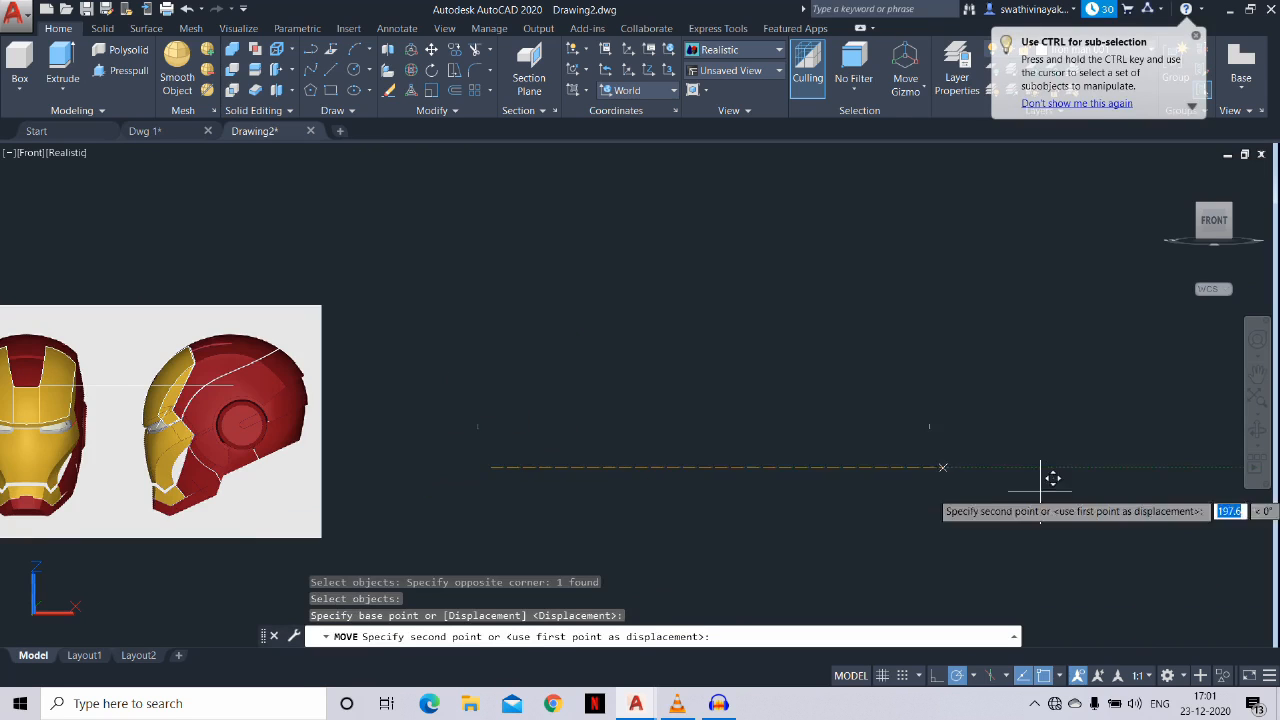
middle_click_drag(1045, 491, 468, 493)
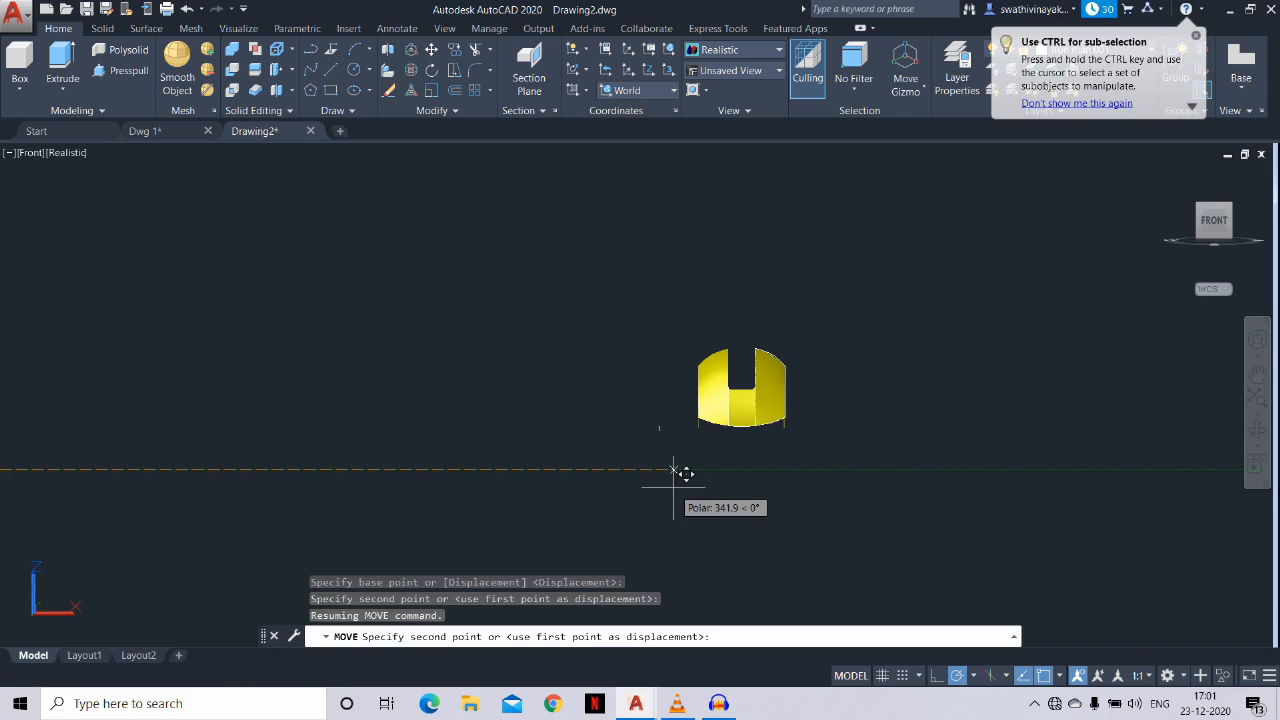
key("Escape")
scroll(660, 423, "up", 4)
scroll(700, 435, "up", 3)
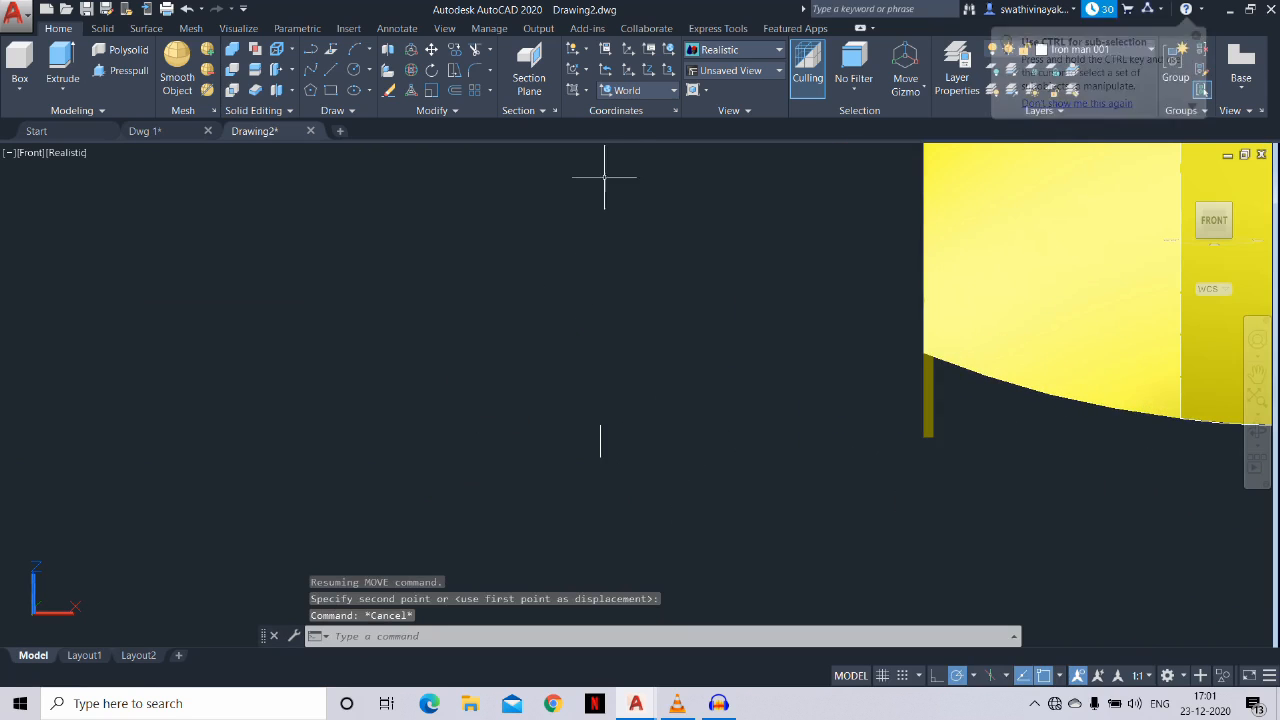
Align the UCS to the current view and add a vertical linear dimension to the short line
left_click(573, 90)
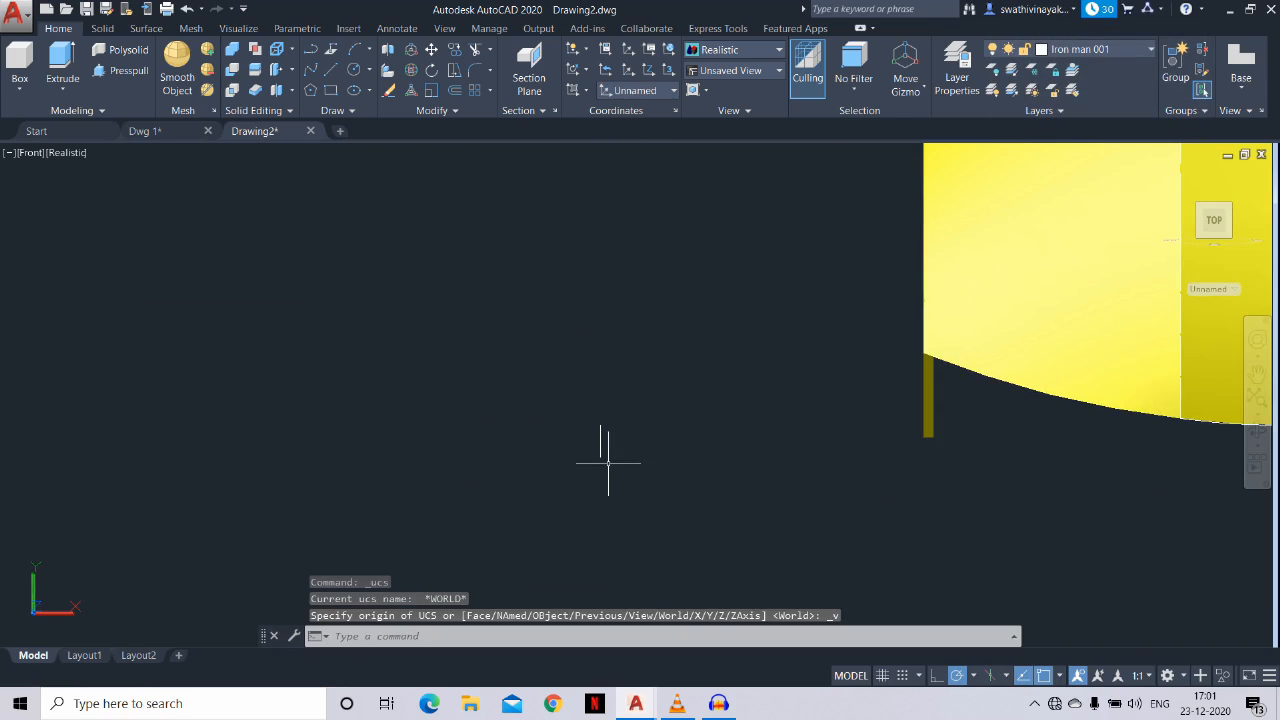
type("dli")
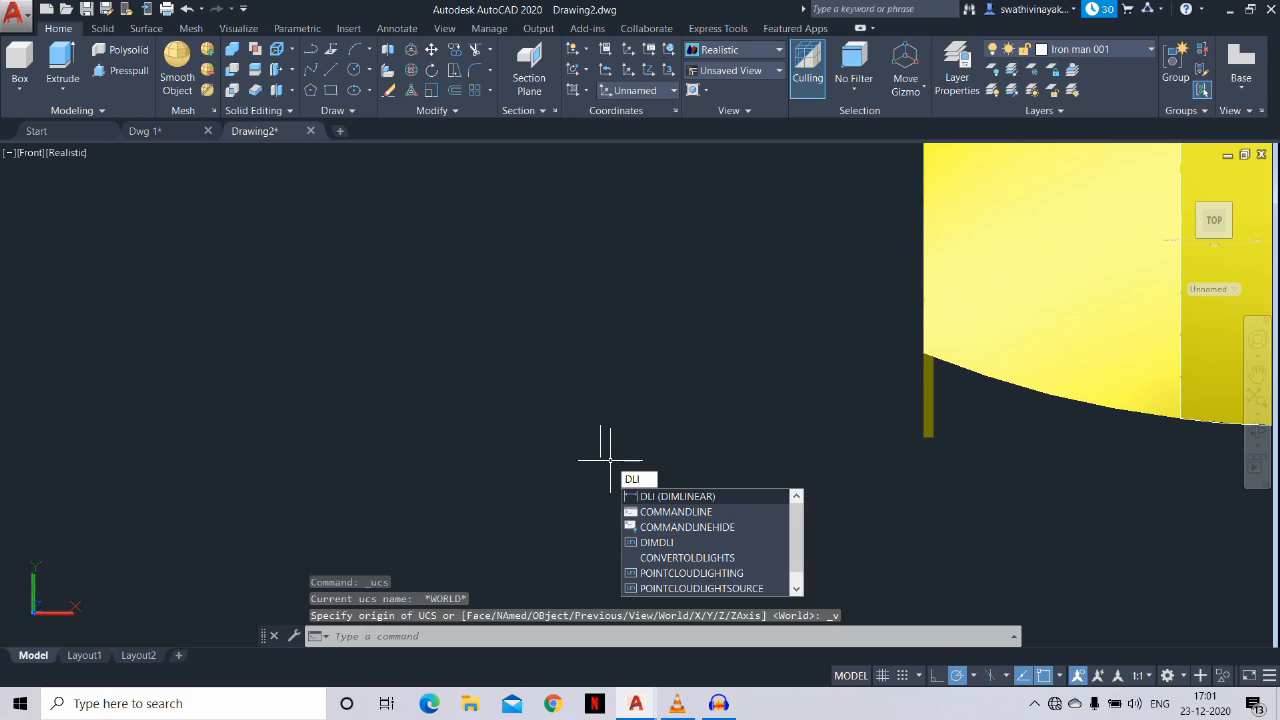
key("Return")
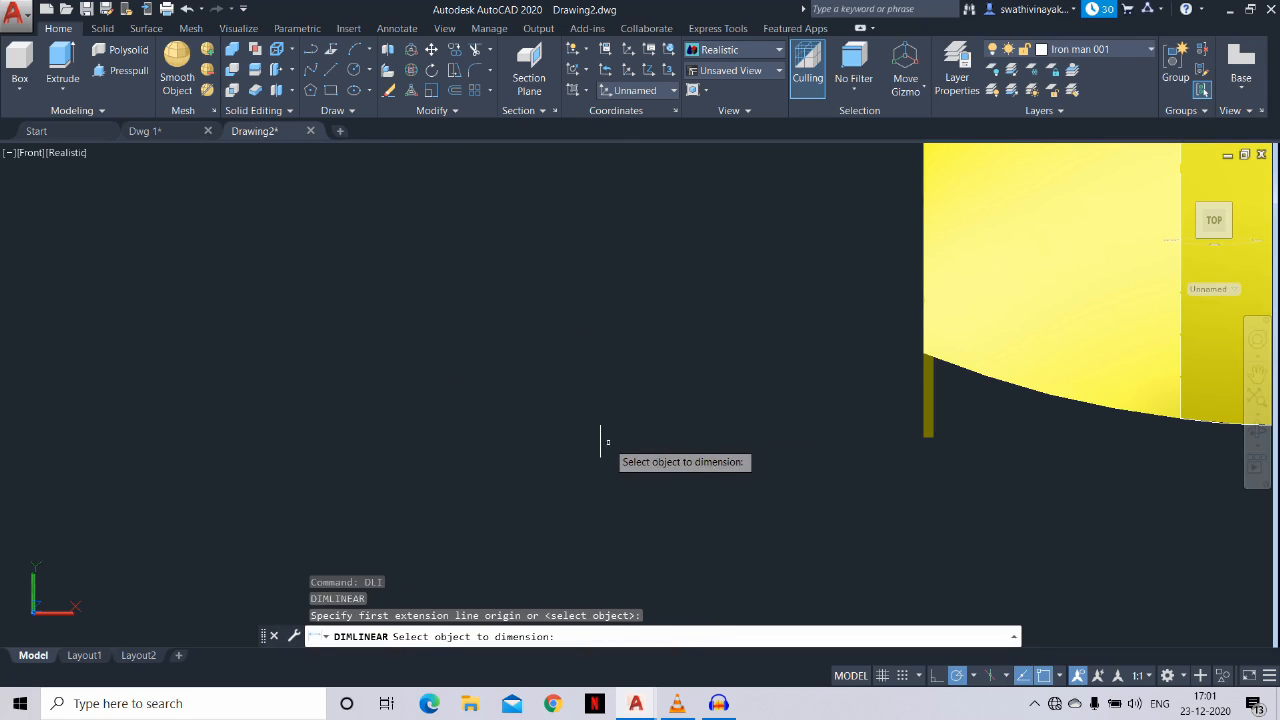
left_click(601, 441)
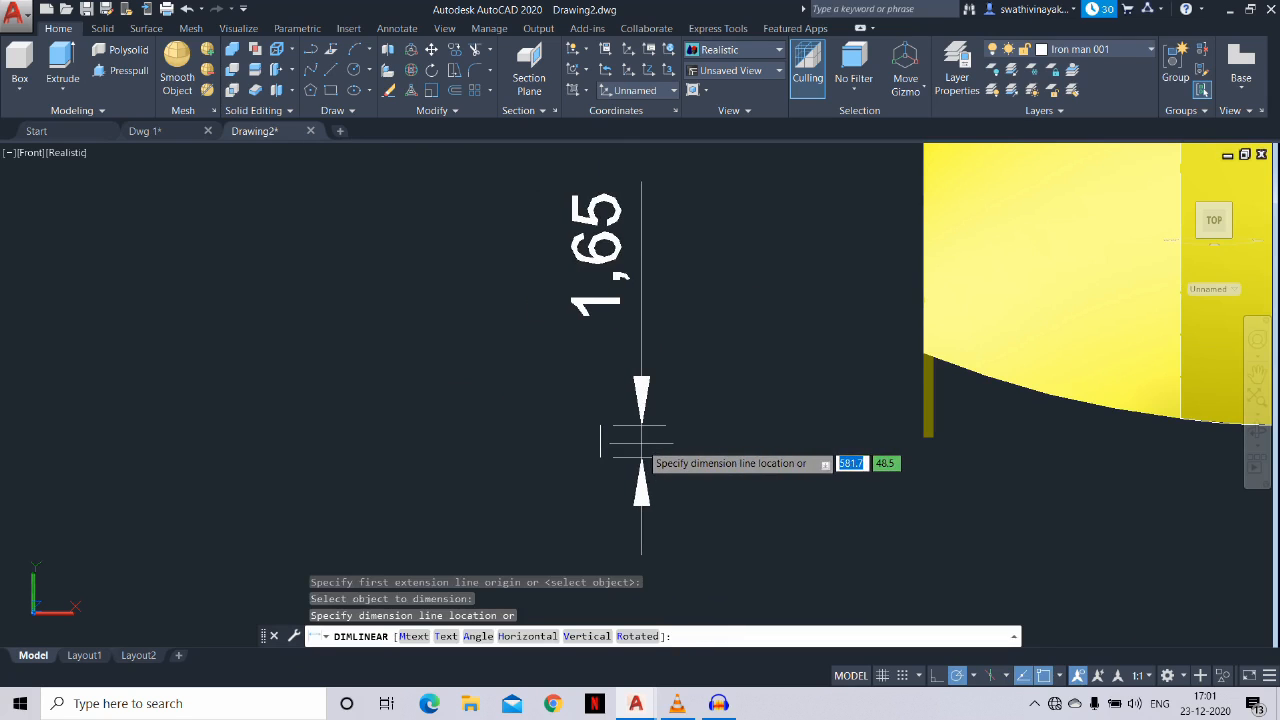
left_click(641, 441)
Draw a rectangle 0.5 long and 1.65 wide between the dimensioned line and the forehead model
middle_click_drag(729, 434, 643, 457)
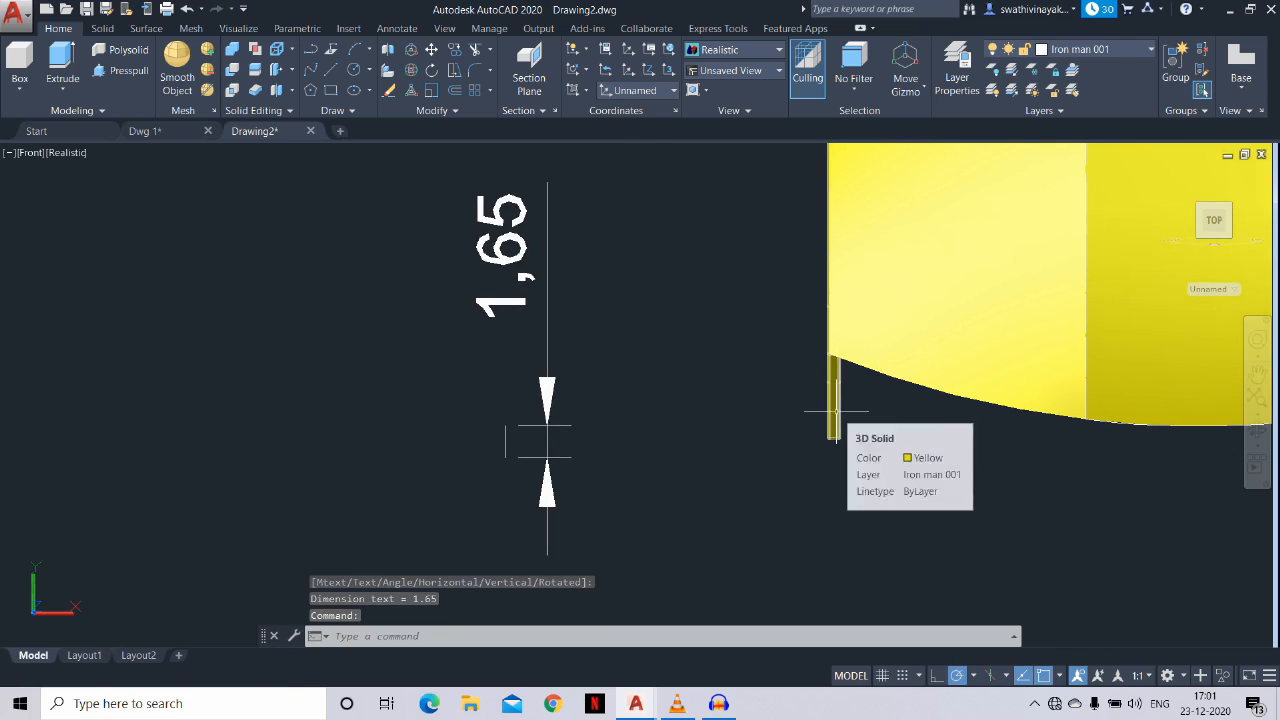
type("rec")
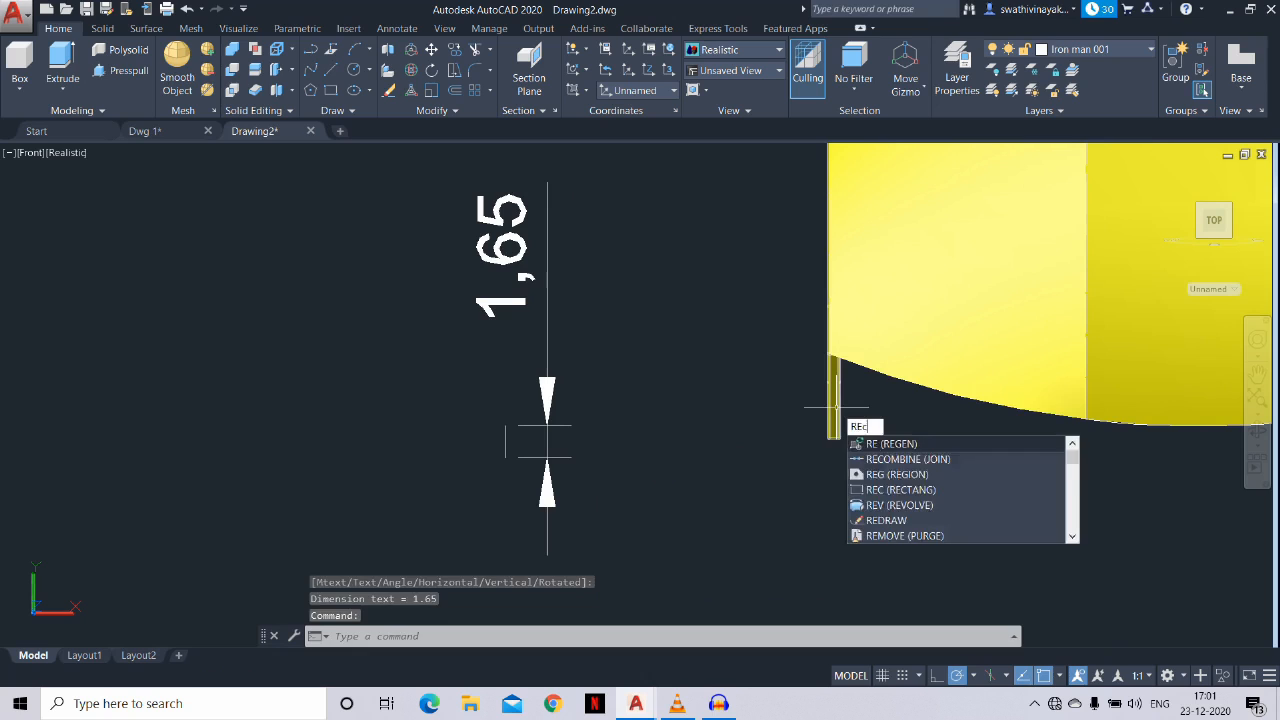
key("Return")
left_click(670, 314)
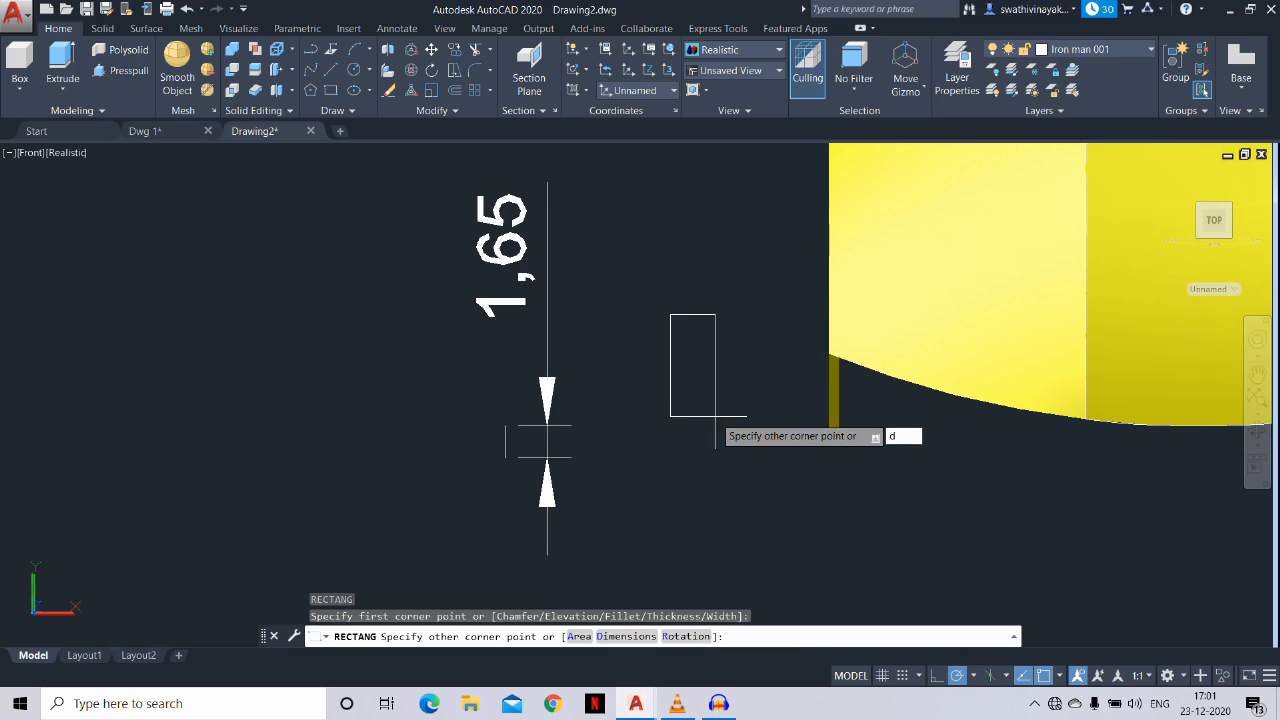
type("d")
key("Return")
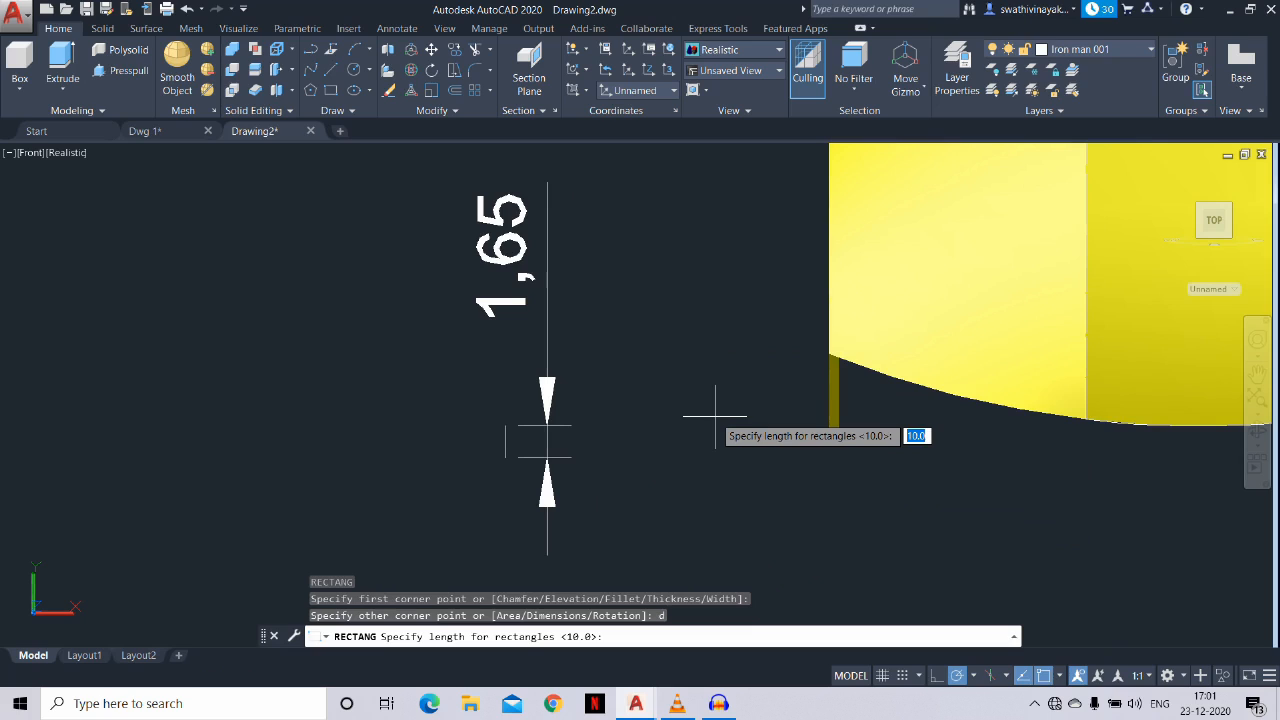
key("Return")
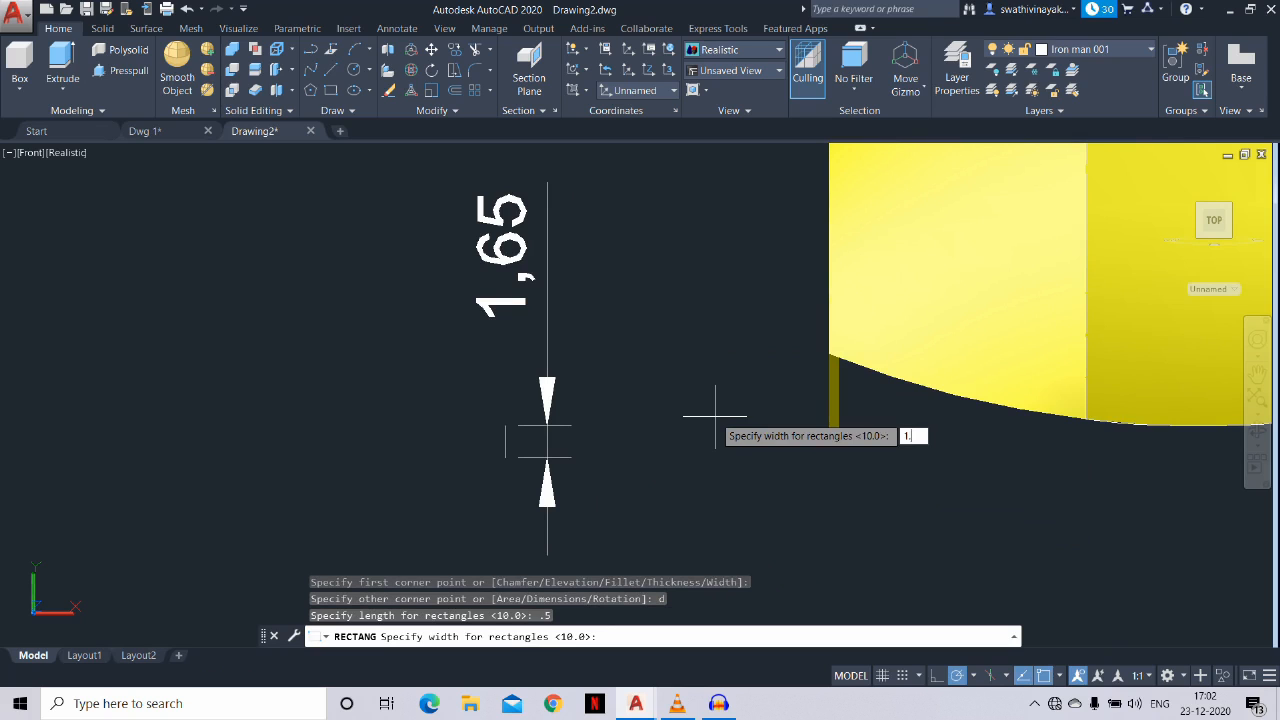
key("Return")
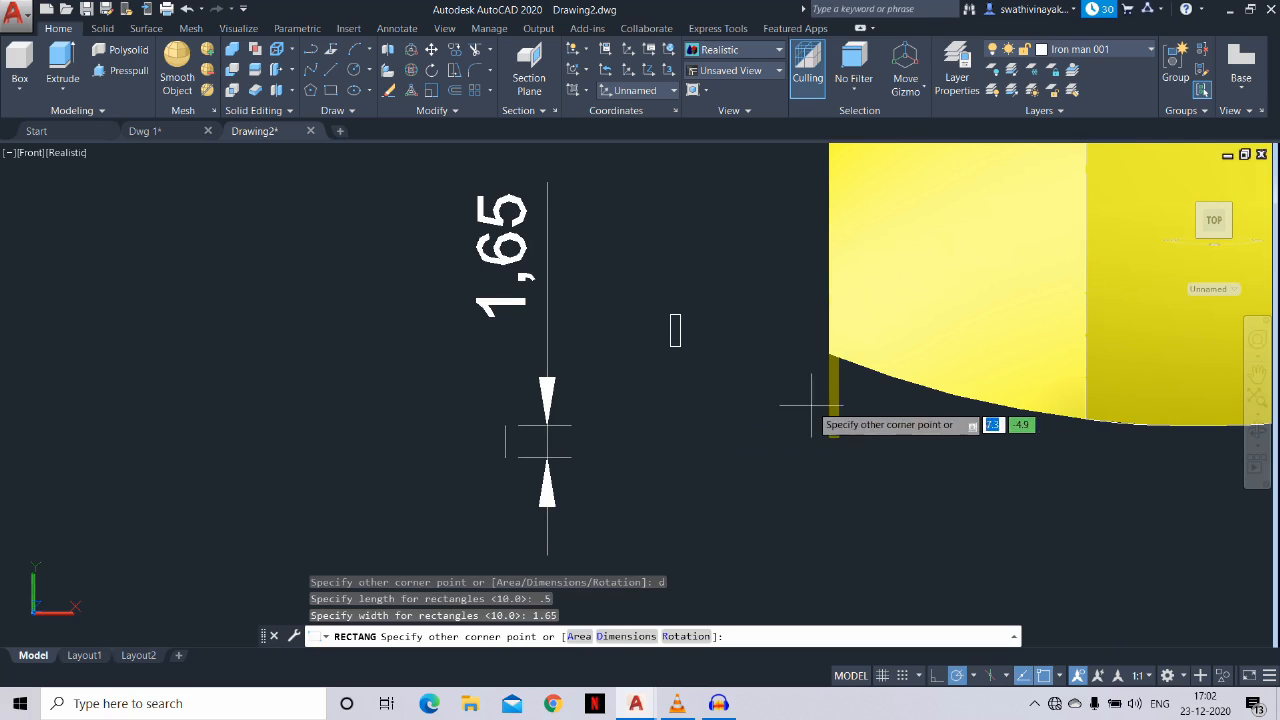
key("Escape")
Erase the short line and its linear dimension, keeping the small rectangle beside the forehead model
left_click(671, 496)
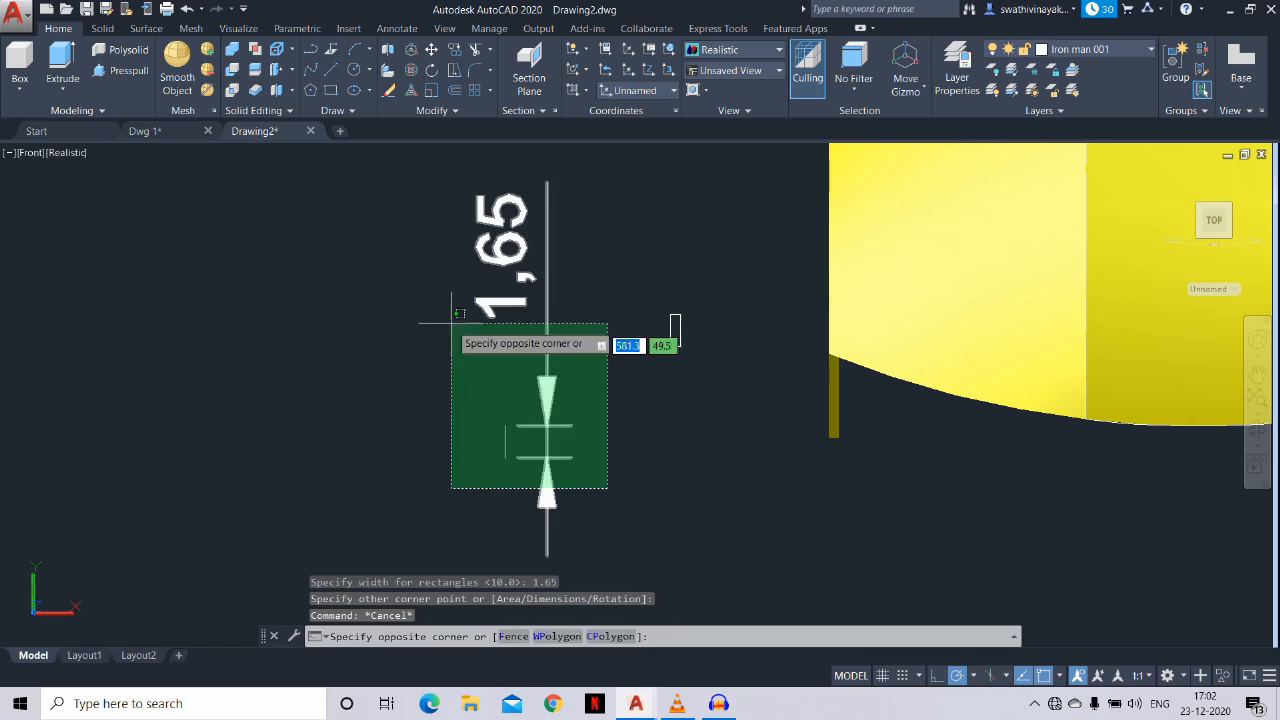
left_click(449, 322)
type("e")
key("Return")
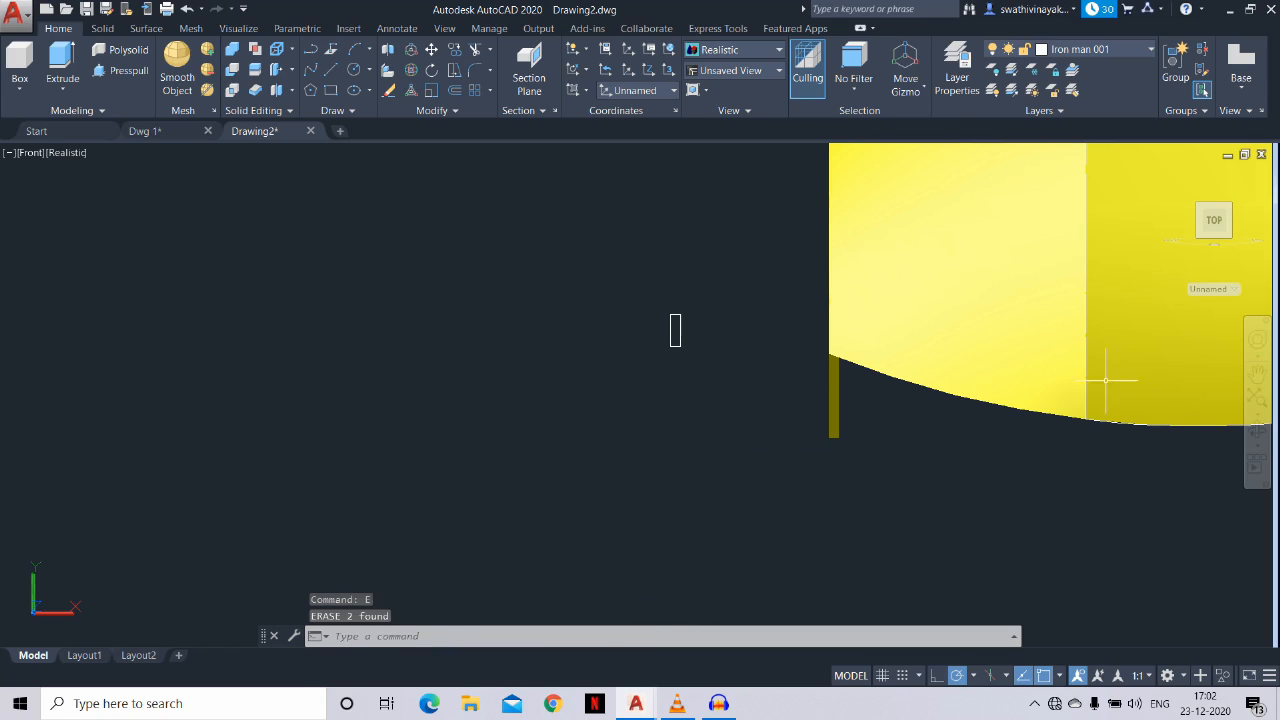
middle_click_drag(1106, 380, 757, 384)
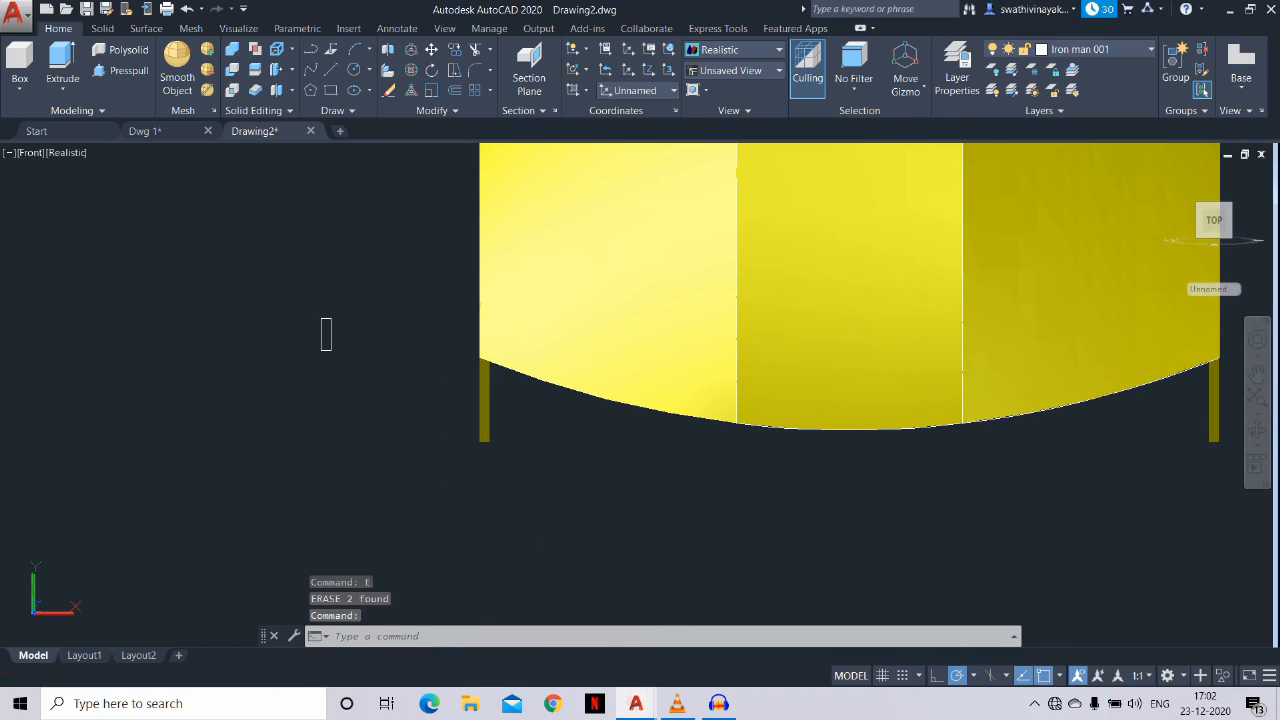
Restore the World UCS and view the small rectangle and forehead model from the edge between front and bottom
left_click(1214, 289)
left_click(1218, 303)
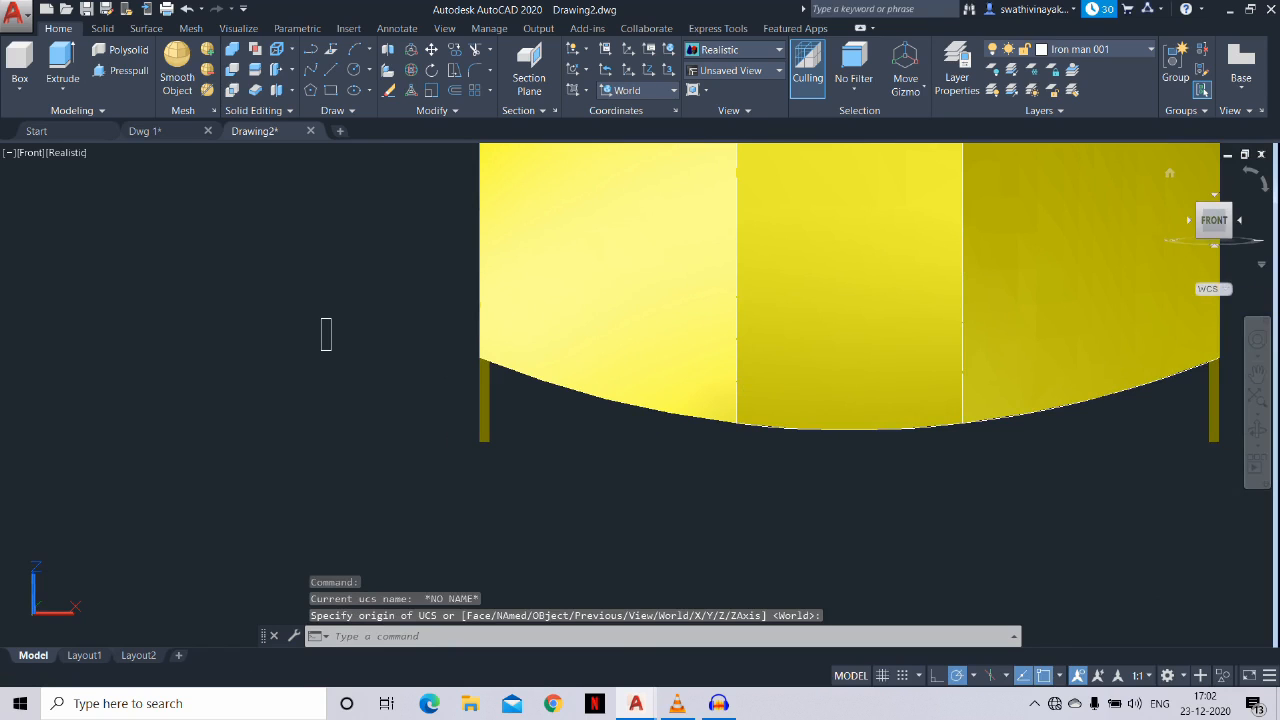
scroll(860, 390, "down", 10)
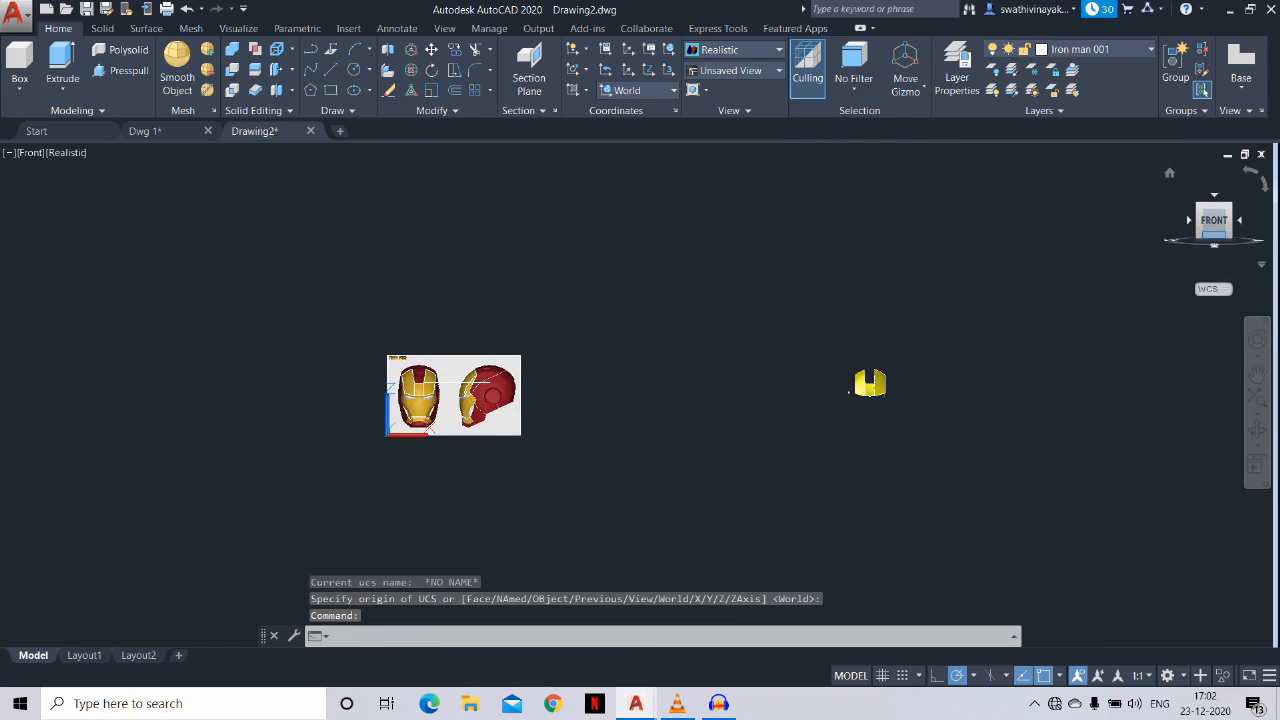
left_click(1214, 235)
scroll(861, 397, "up", 12)
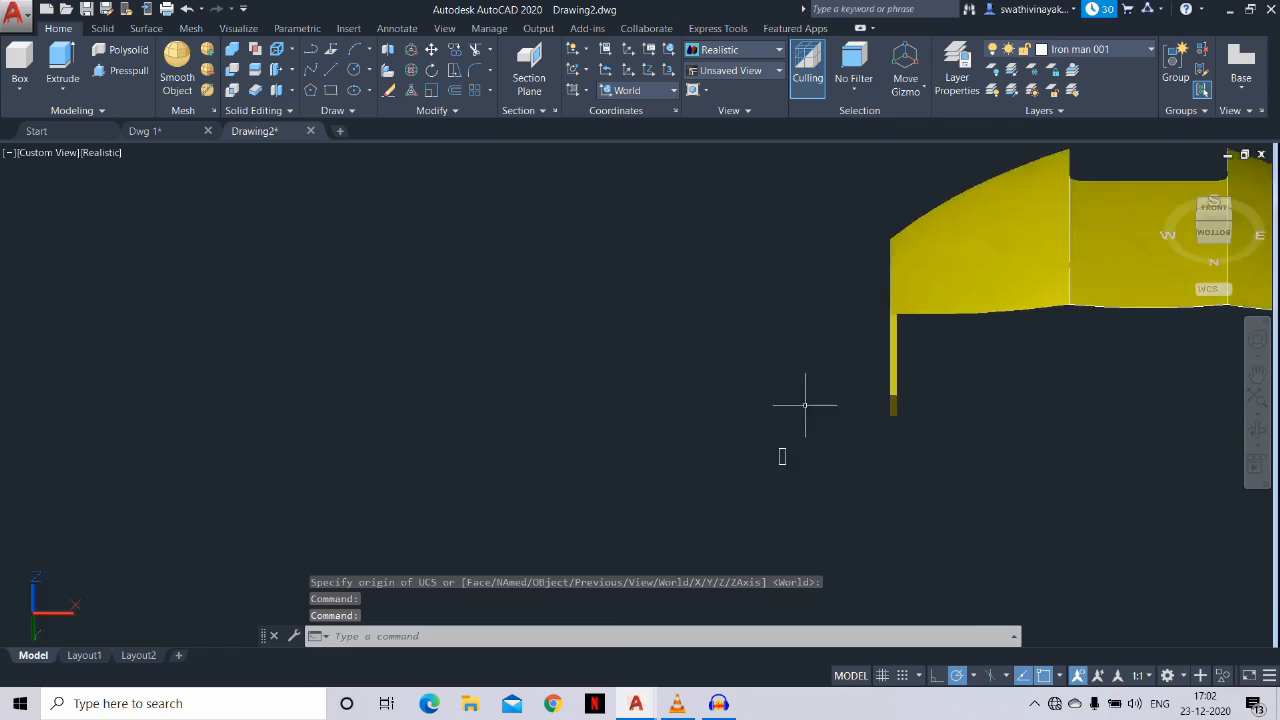
scroll(805, 405, "up", 3)
middle_click_drag(805, 406, 654, 466)
scroll(668, 432, "down", 2)
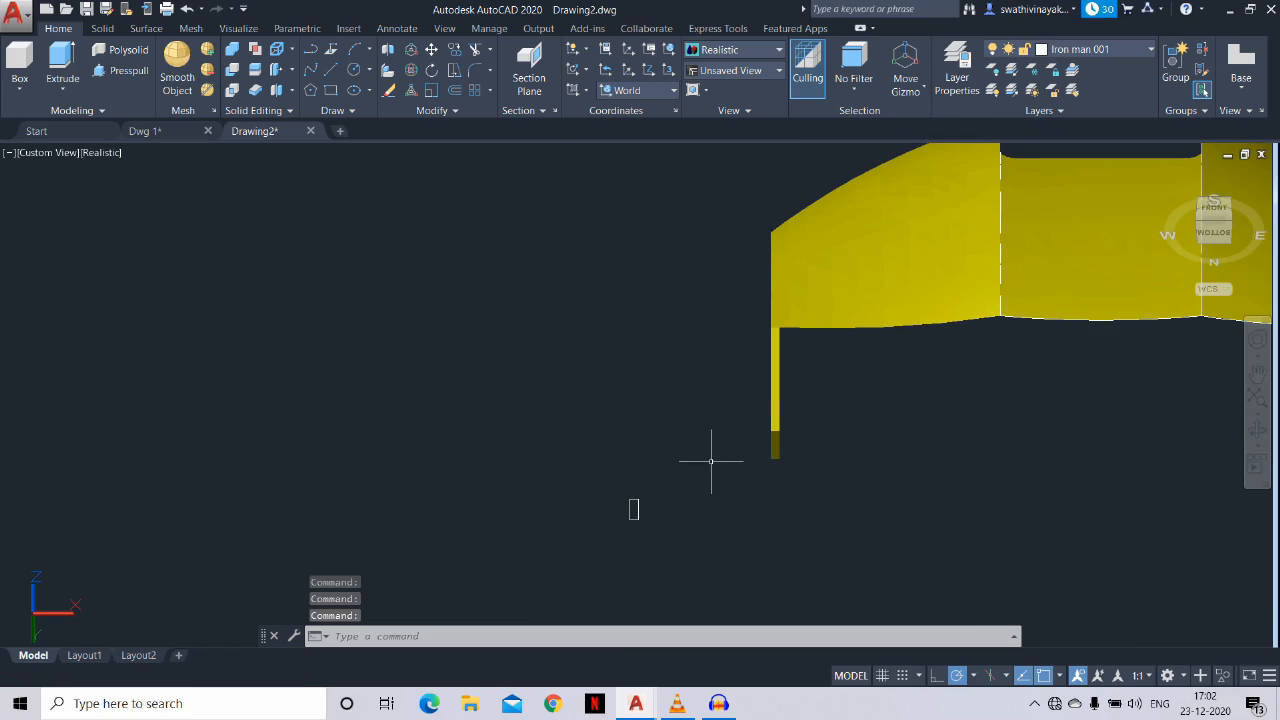
Align the small rectangle's two left corners with the outer edge of the forehead's left side strip, without scaling
key("Return")
left_click(700, 566)
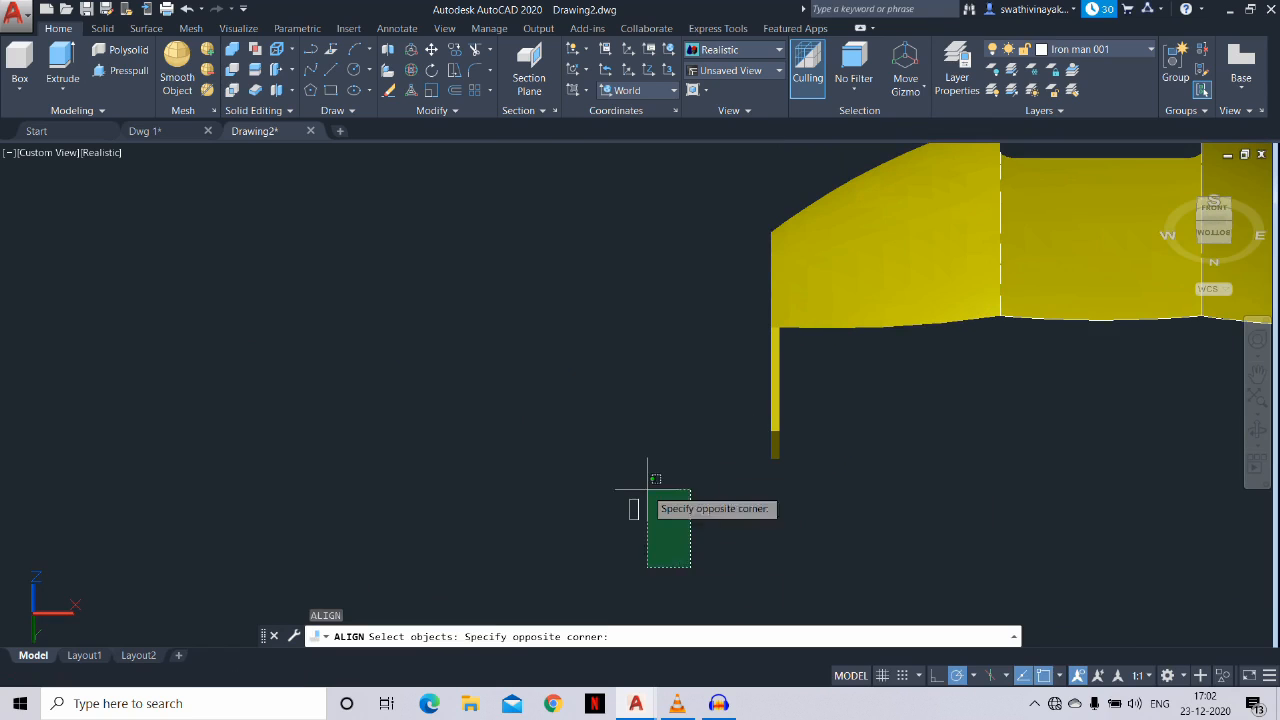
left_click(588, 432)
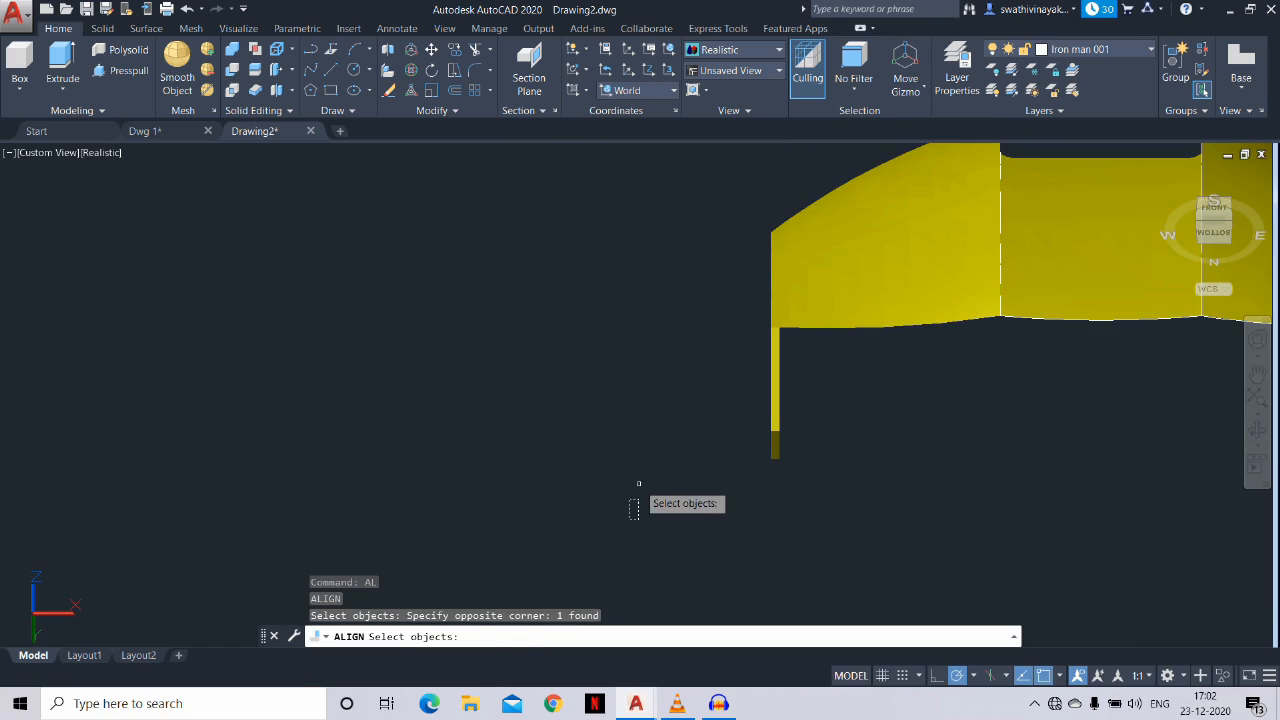
key("Return")
left_click(634, 498)
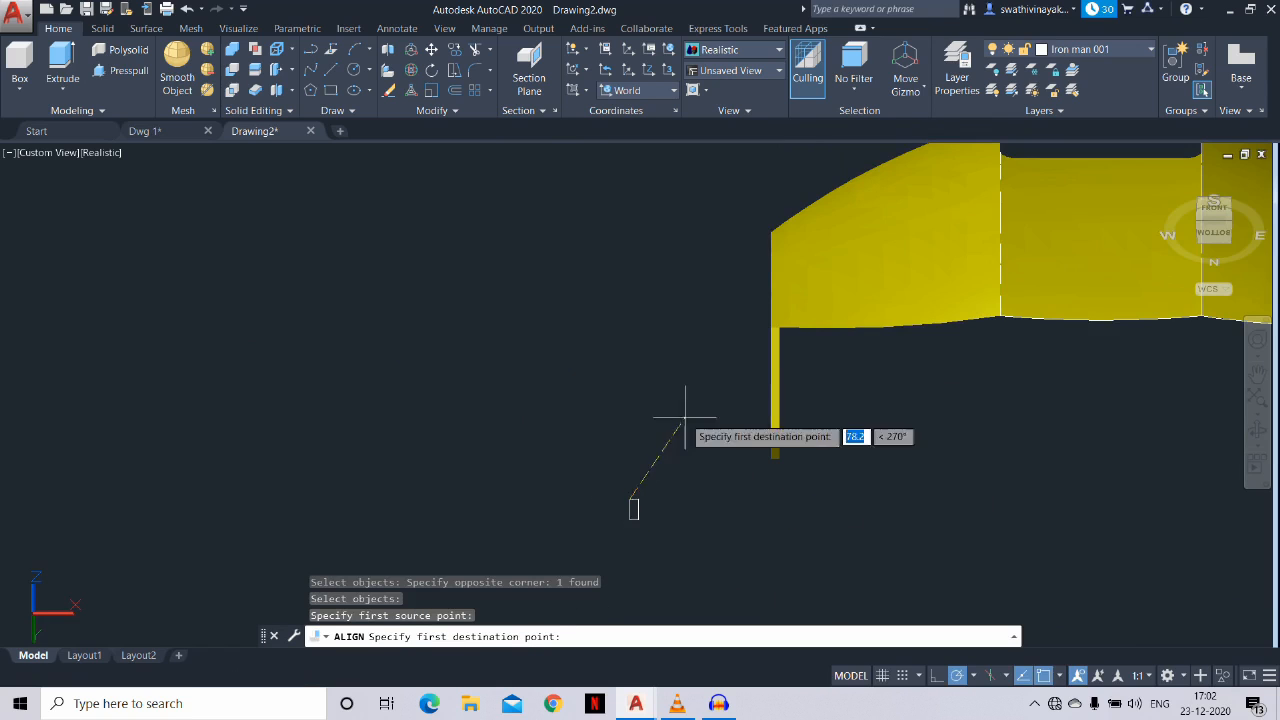
scroll(772, 328, "up", 2)
left_click(772, 328)
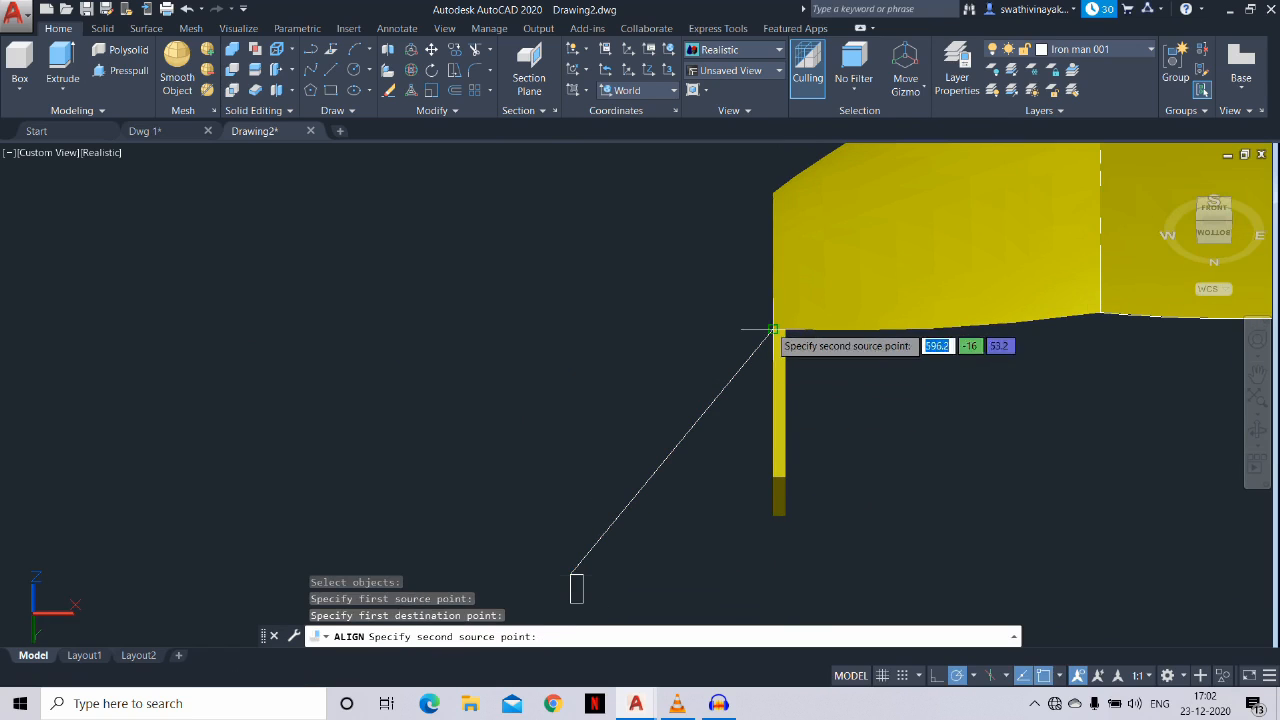
left_click(576, 599)
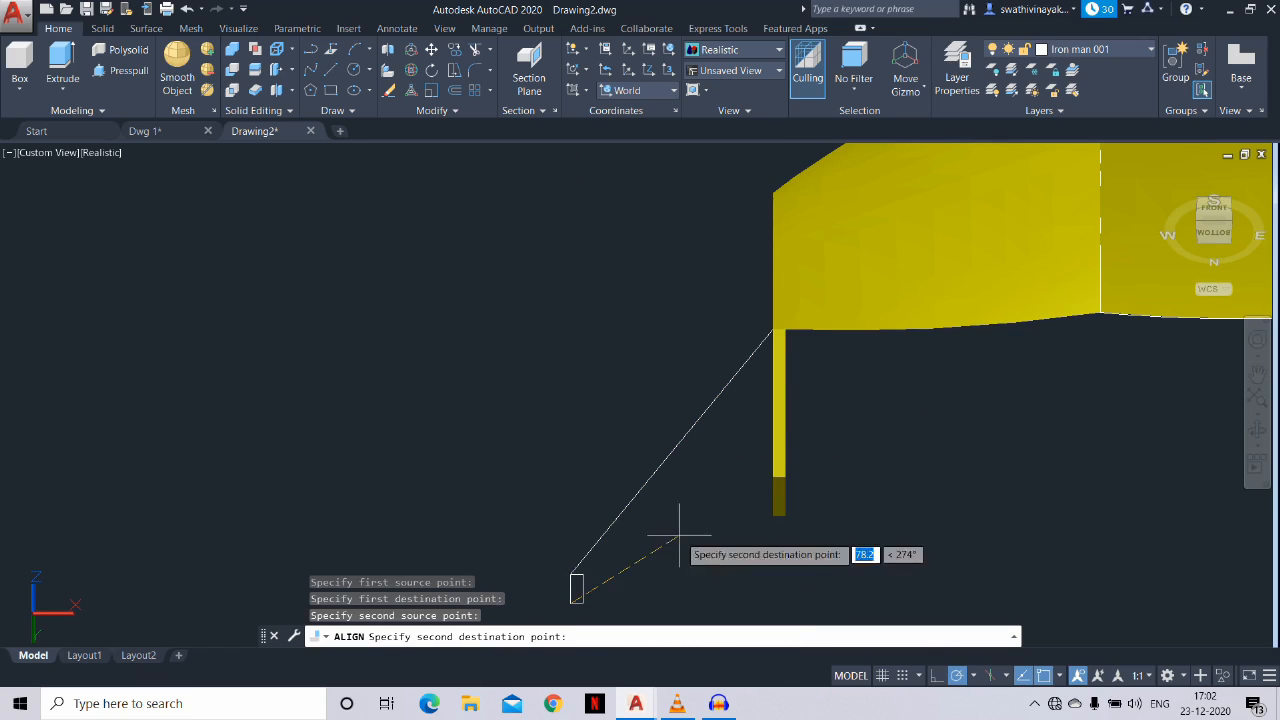
left_click(772, 476)
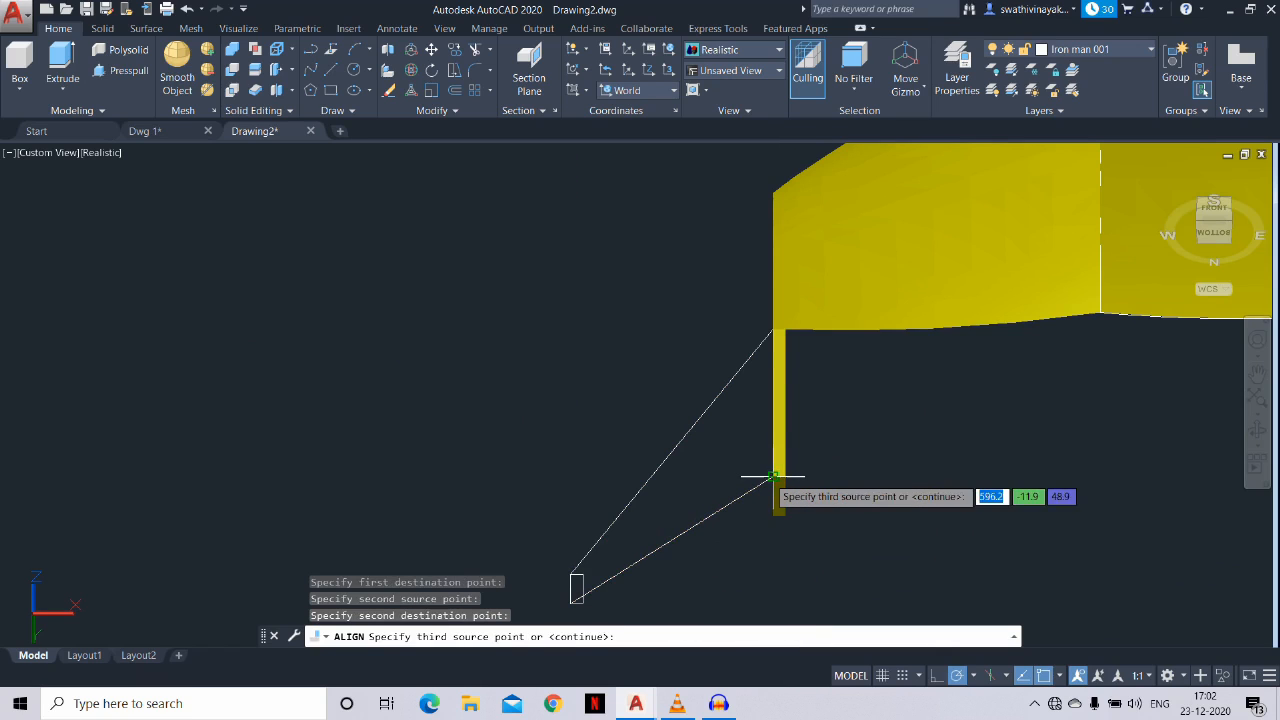
key("Return")
key("Return")
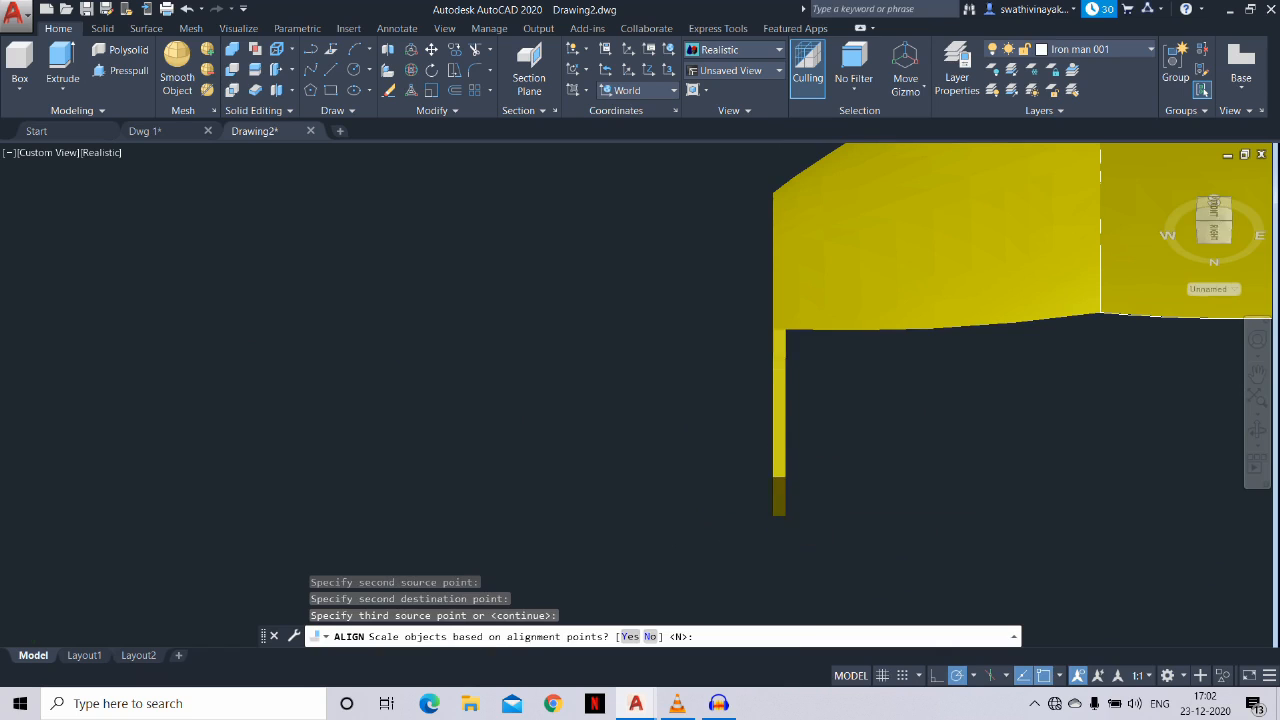
middle_click_drag(822, 350, 756, 371)
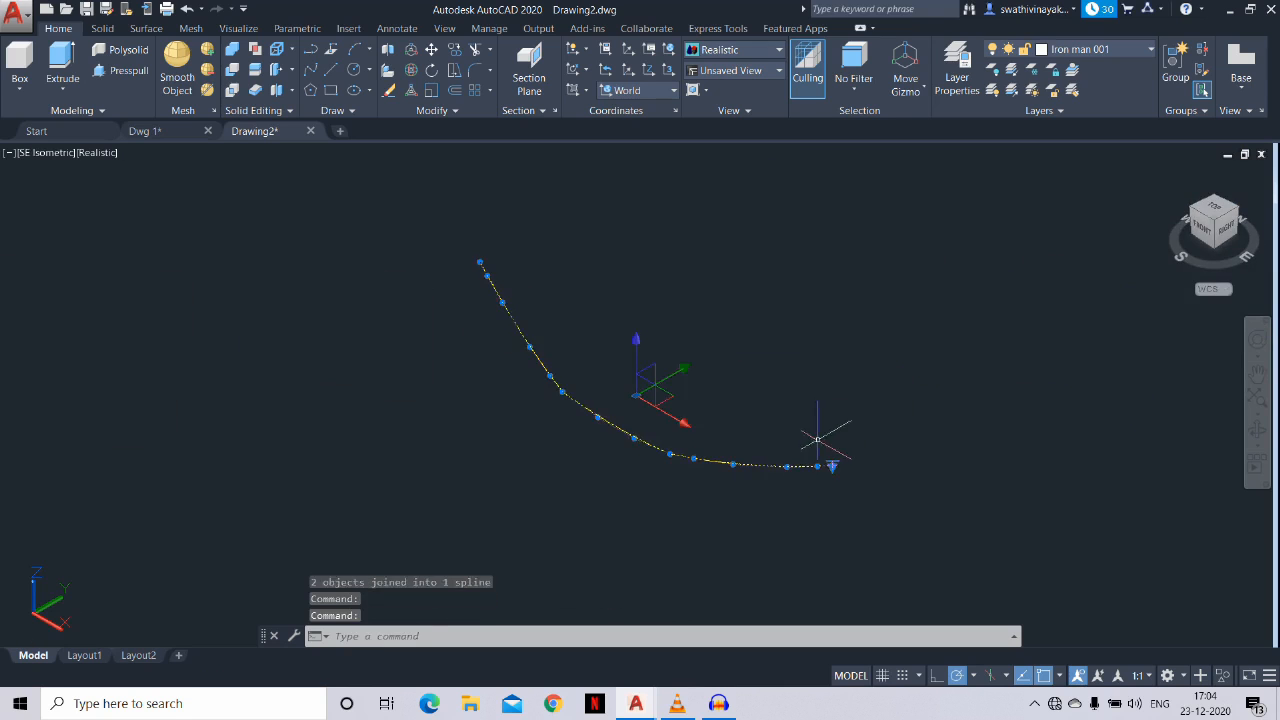
key("Escape")
middle_click_drag(787, 455, 847, 451)
scroll(852, 437, "down", 3)
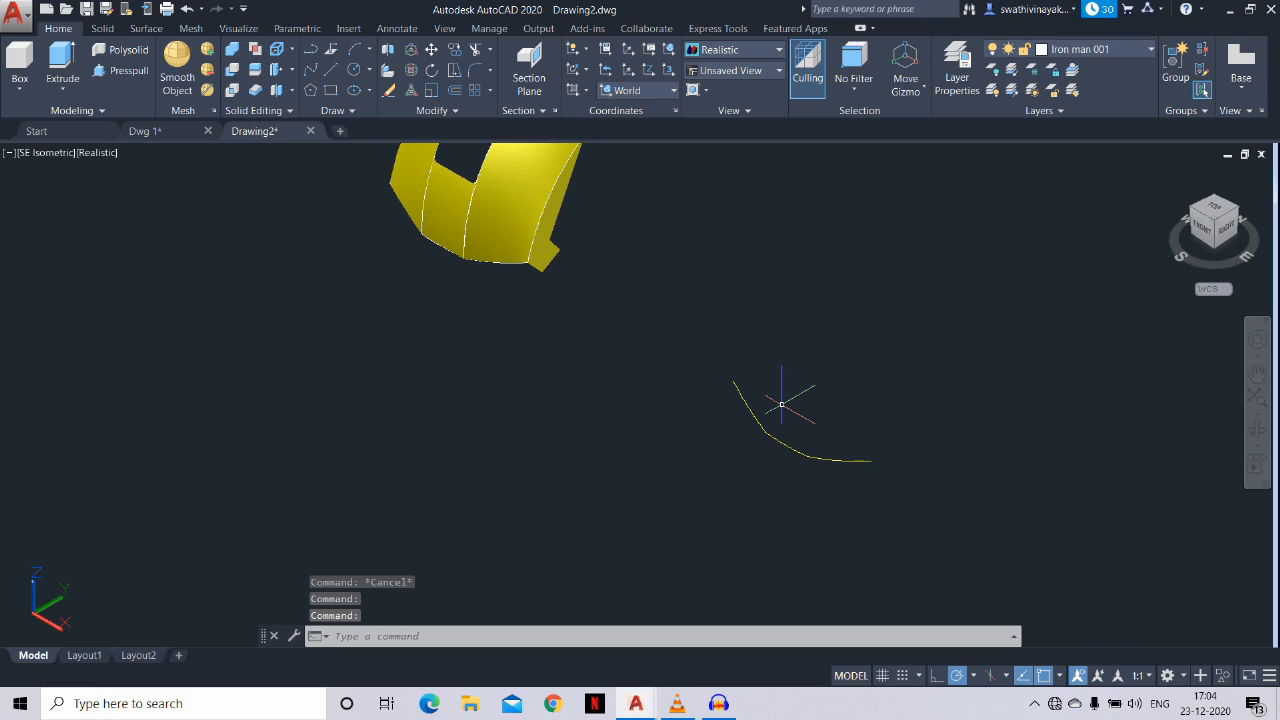
left_click(734, 381)
left_click(733, 385)
key("Escape")
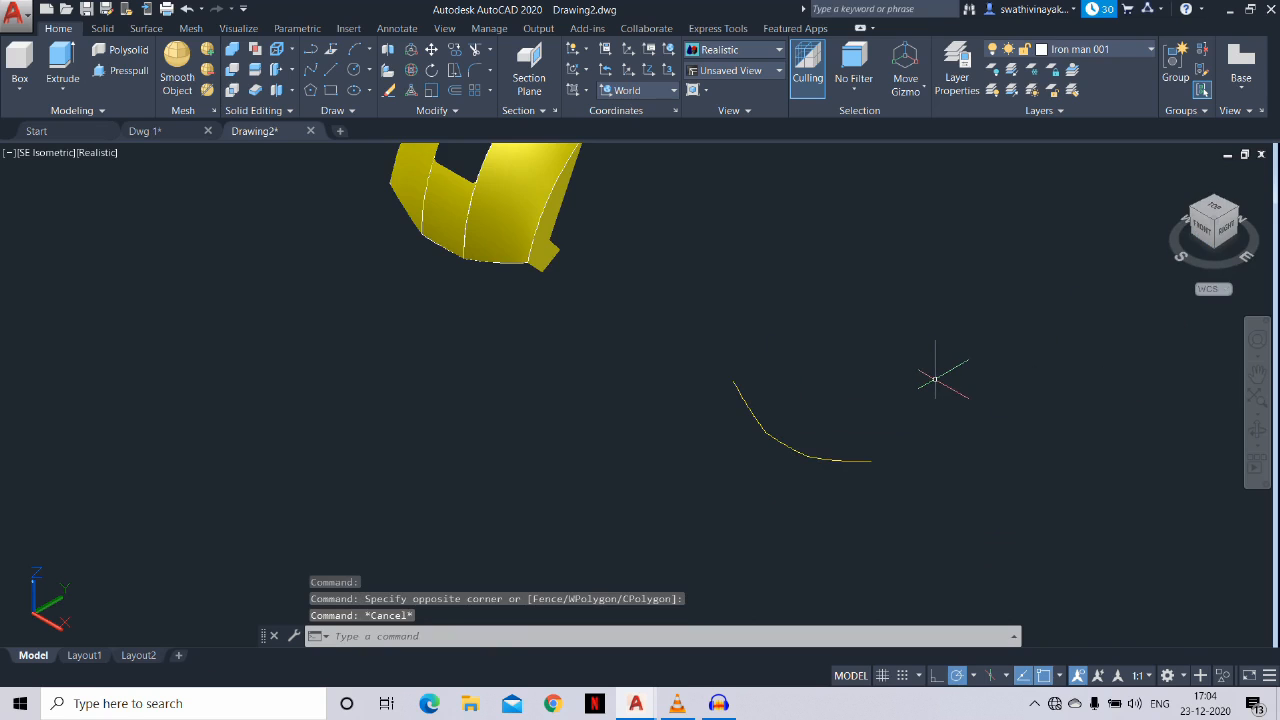
key("Escape")
Change the joined lower-edge spline's color to Red in its properties and close the palette
left_click(871, 465)
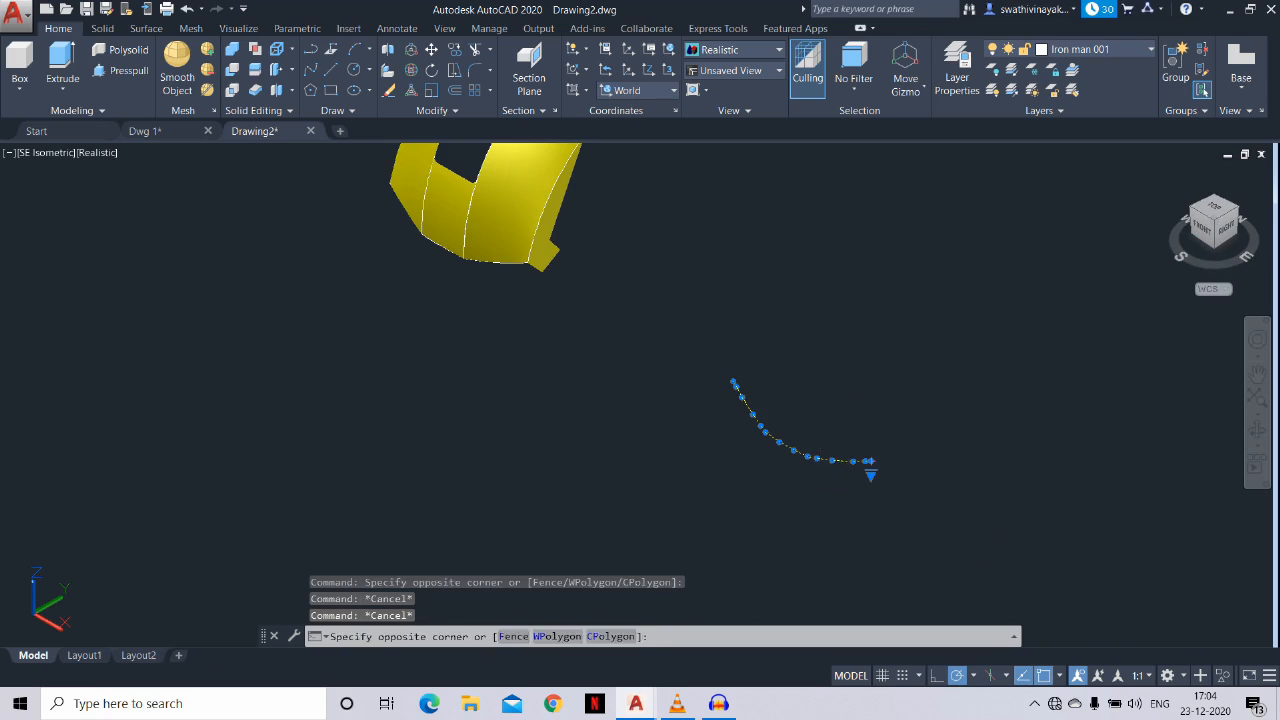
type("pr")
key("Return")
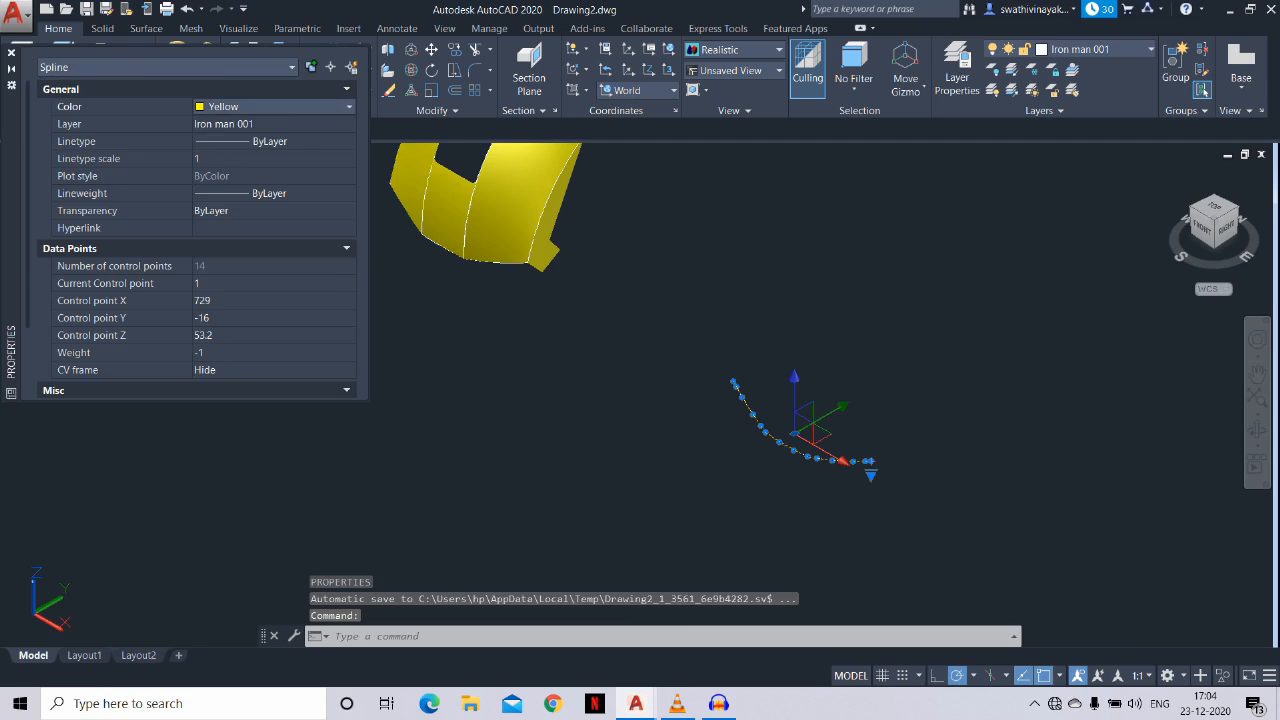
left_click(349, 106)
left_click(265, 149)
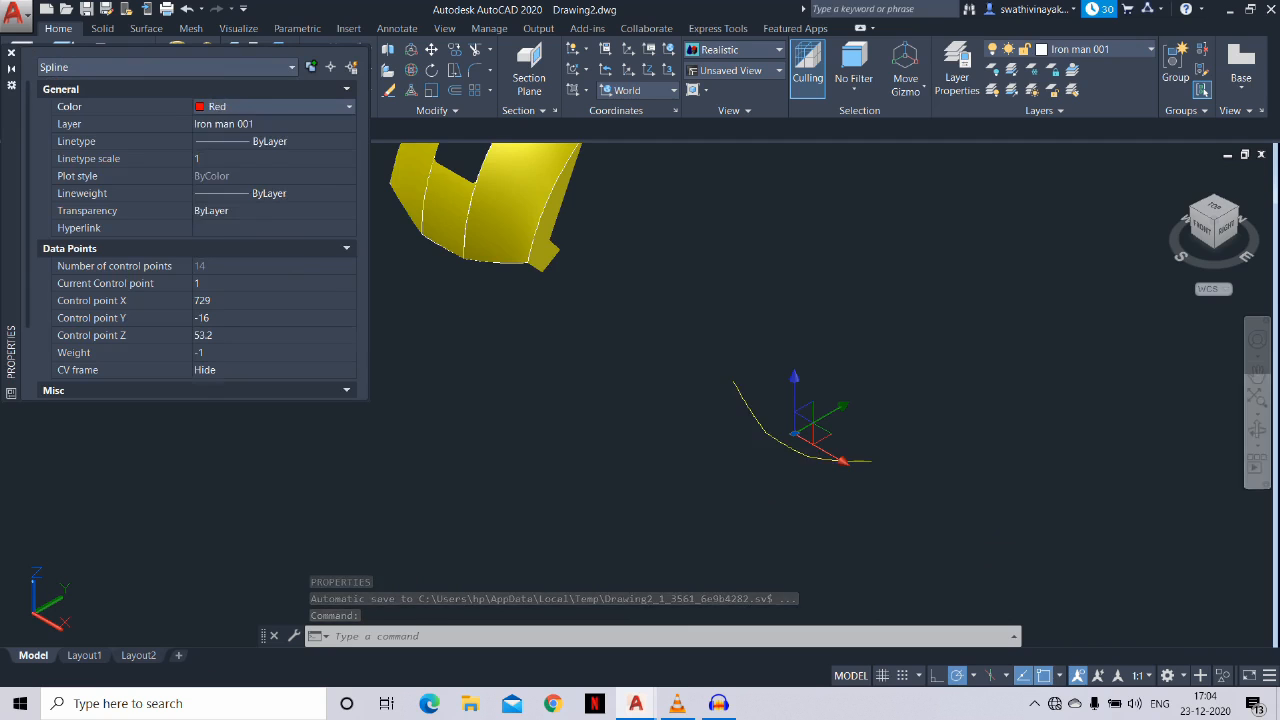
key("Escape")
key("Escape")
key("Escape")
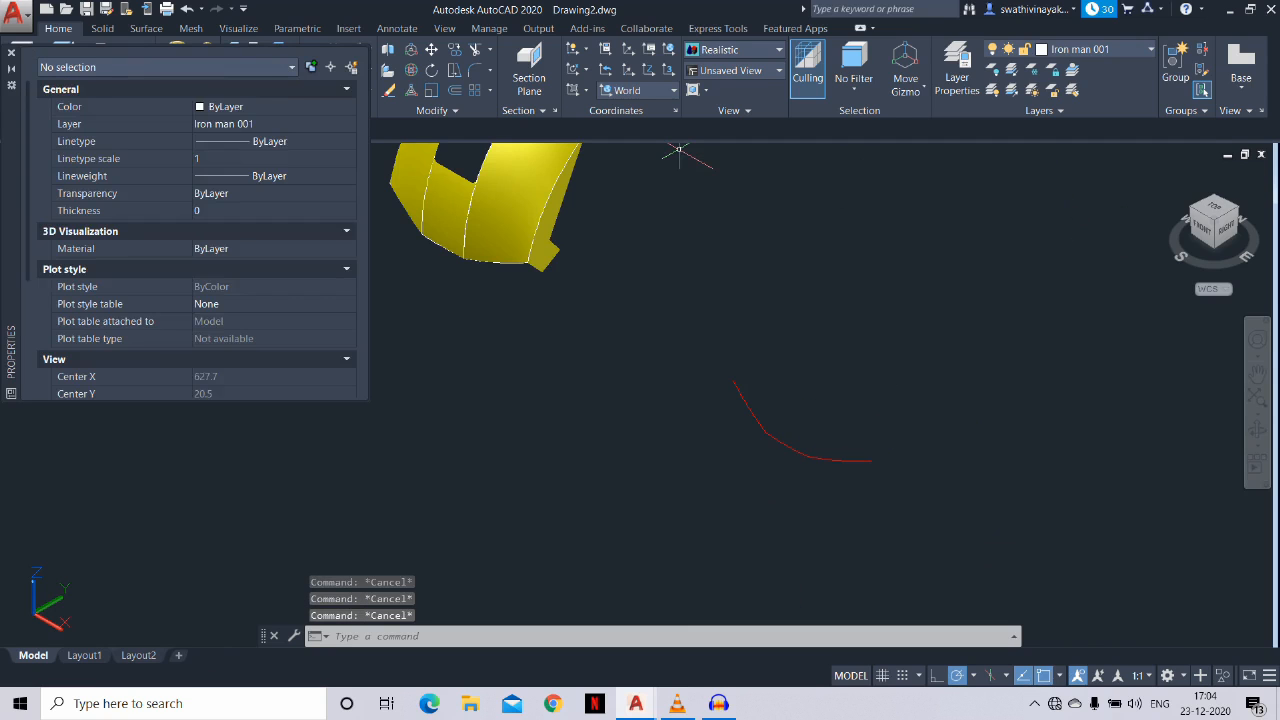
left_click(11, 52)
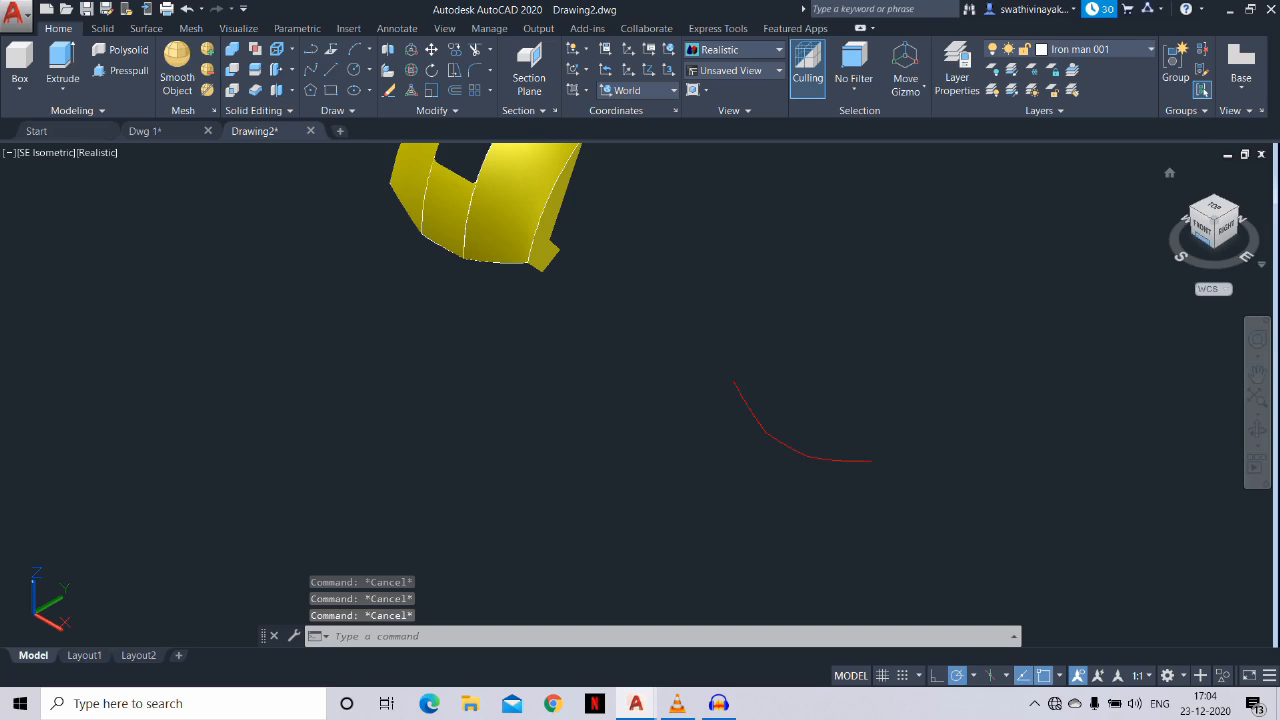
In the front-bottom view, copy the red spline from its left endpoint to the forehead's lower left corner
left_click(1202, 239)
scroll(824, 409, "up", 6)
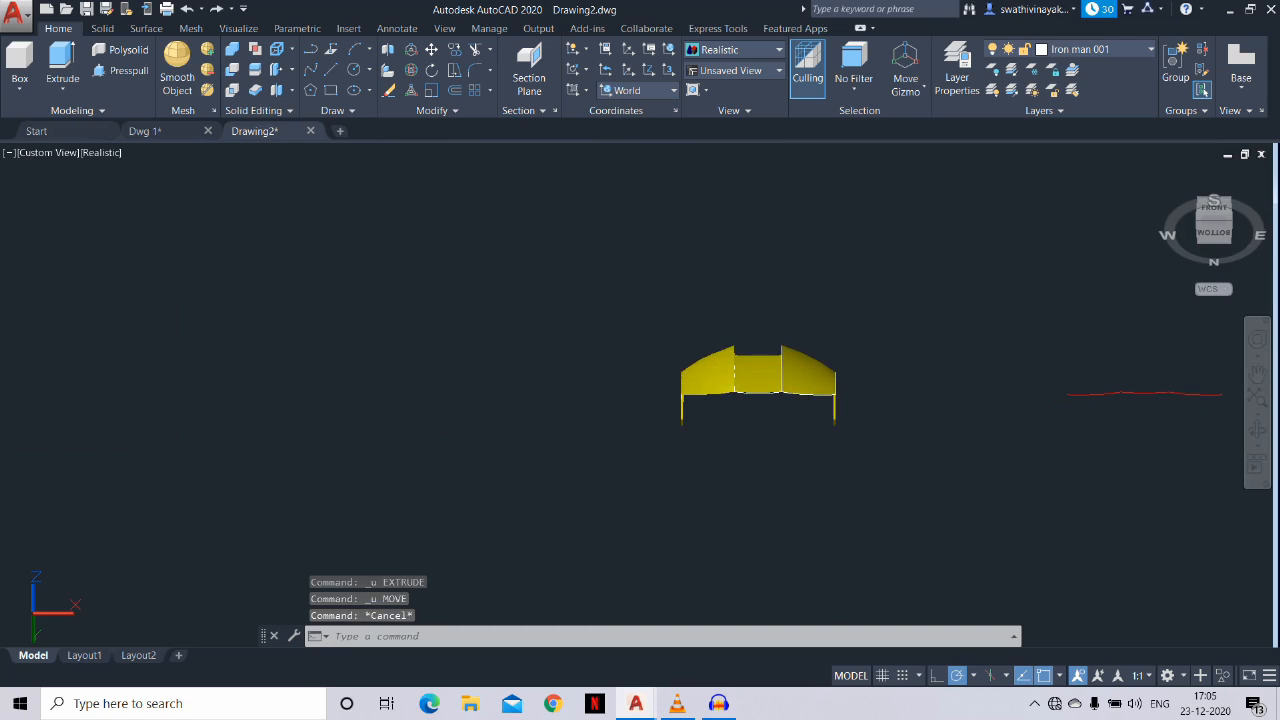
middle_click_drag(1017, 436, 994, 443)
type("c")
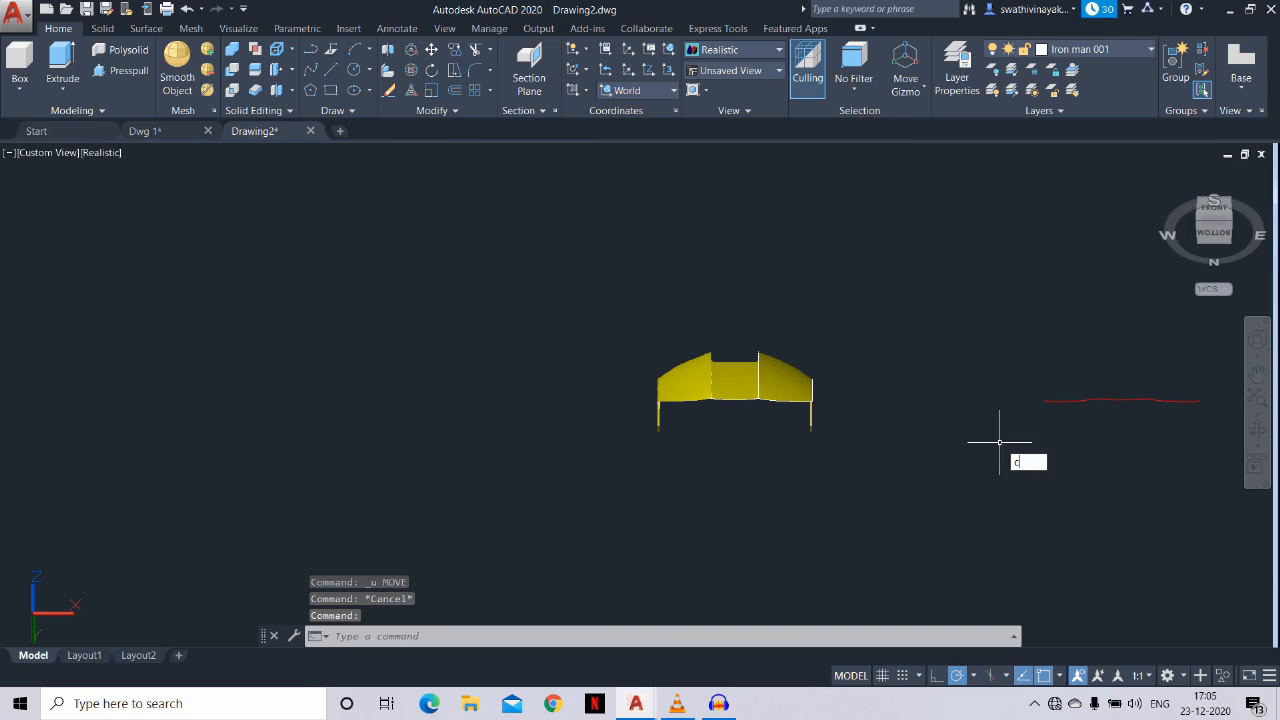
type("o")
key("Return")
left_click(1170, 365)
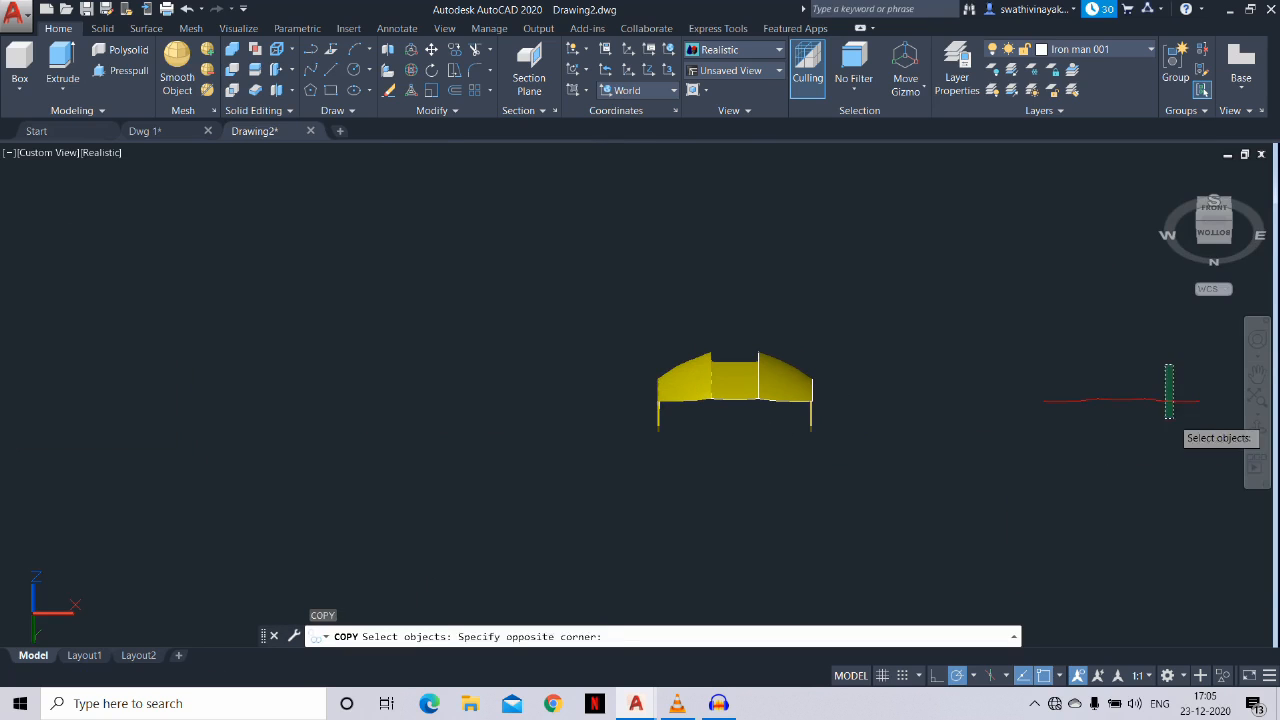
left_click(1116, 393)
key("Return")
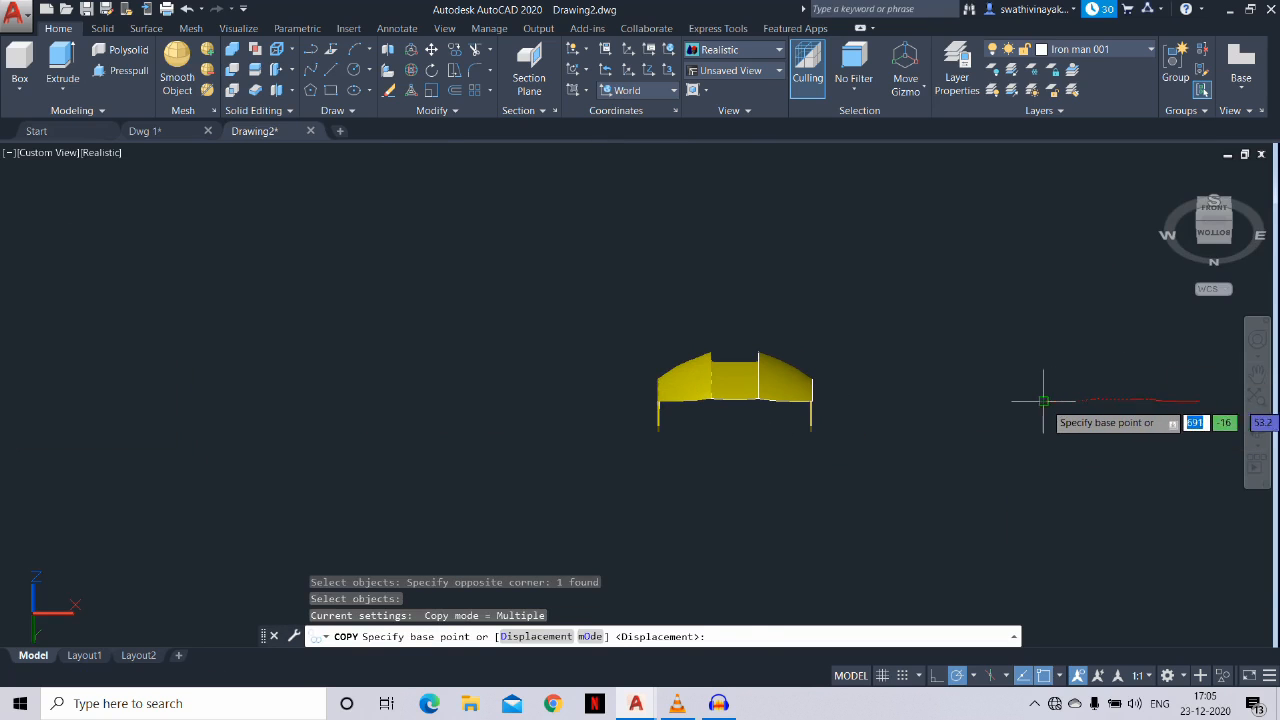
left_click(1044, 395)
scroll(643, 374, "up", 5)
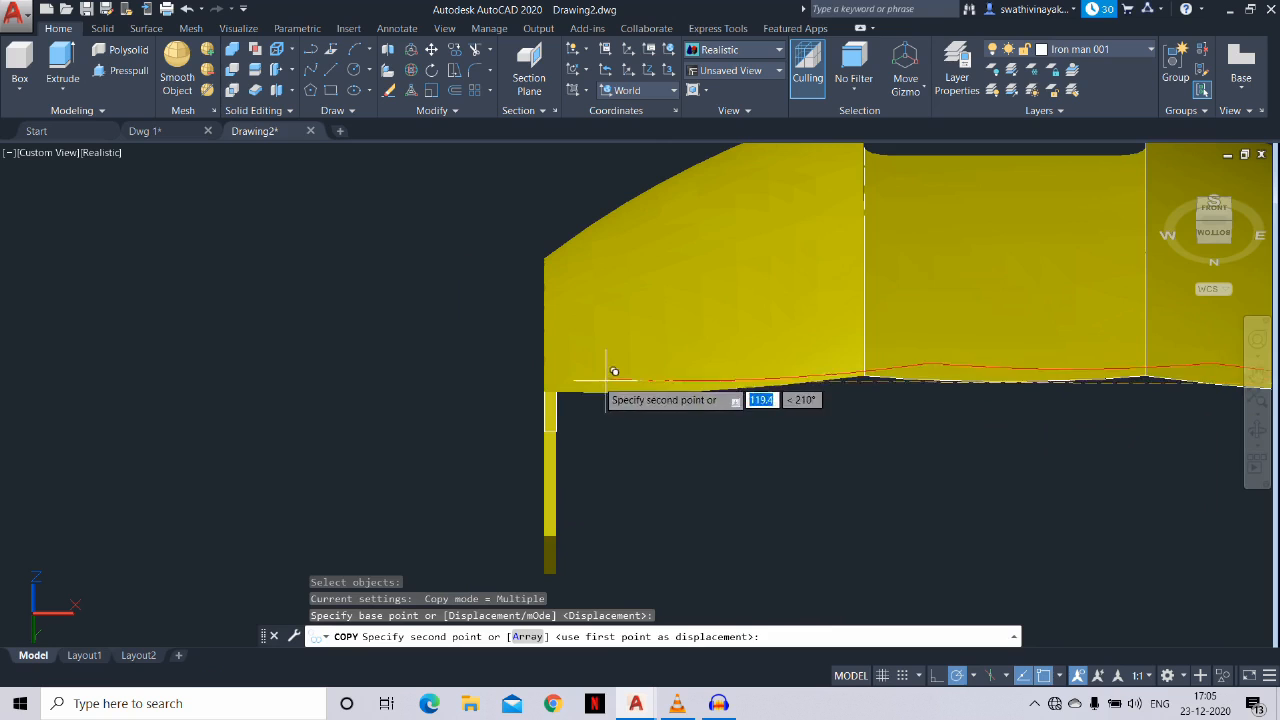
left_click(550, 383)
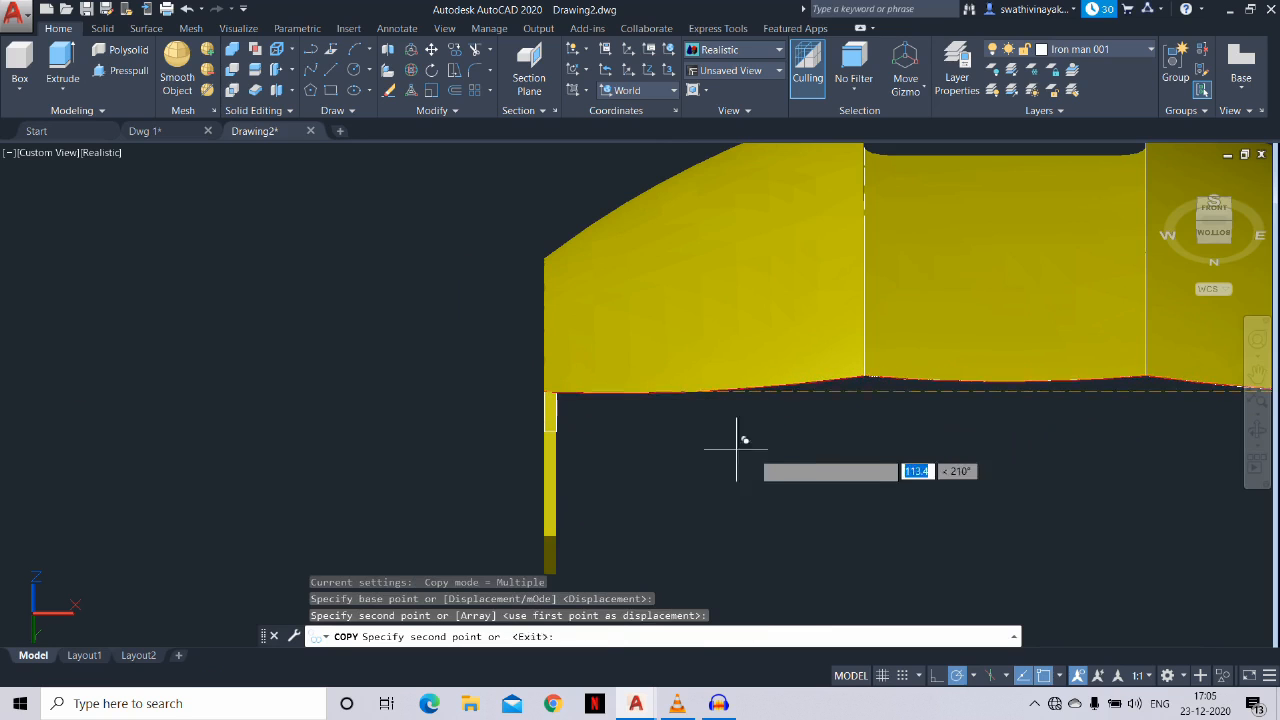
key("Escape")
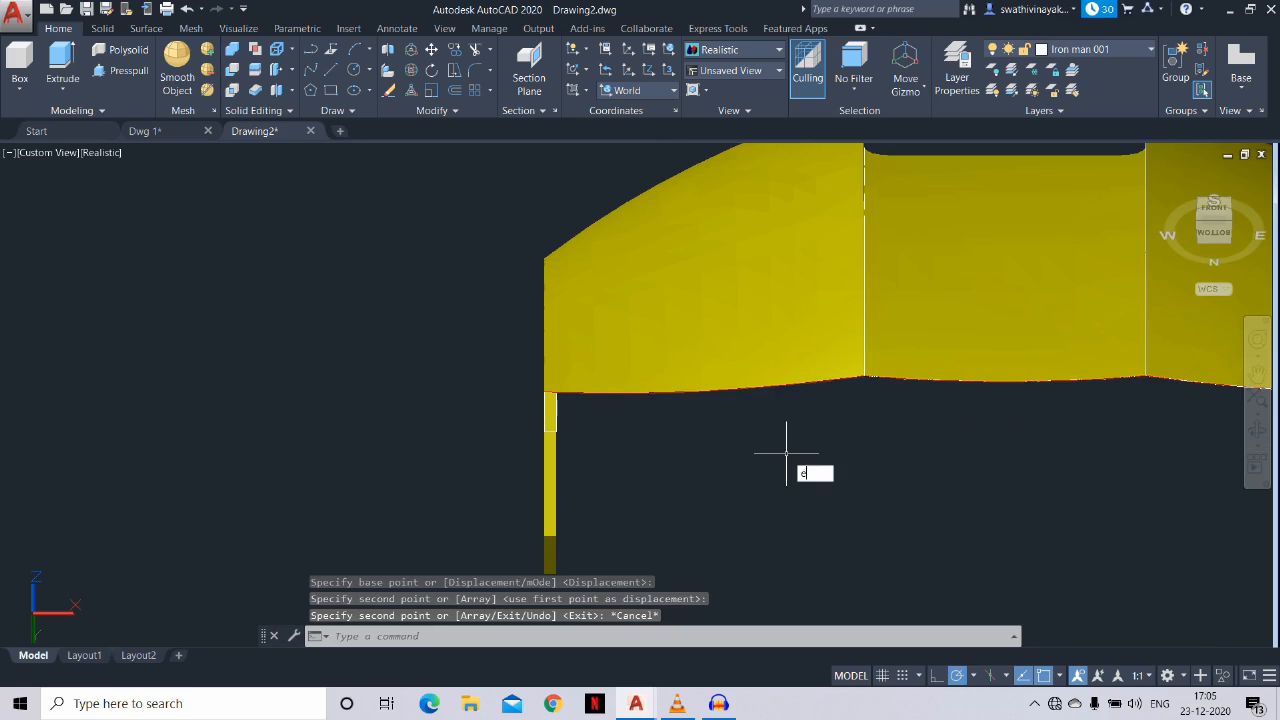
key("Return")
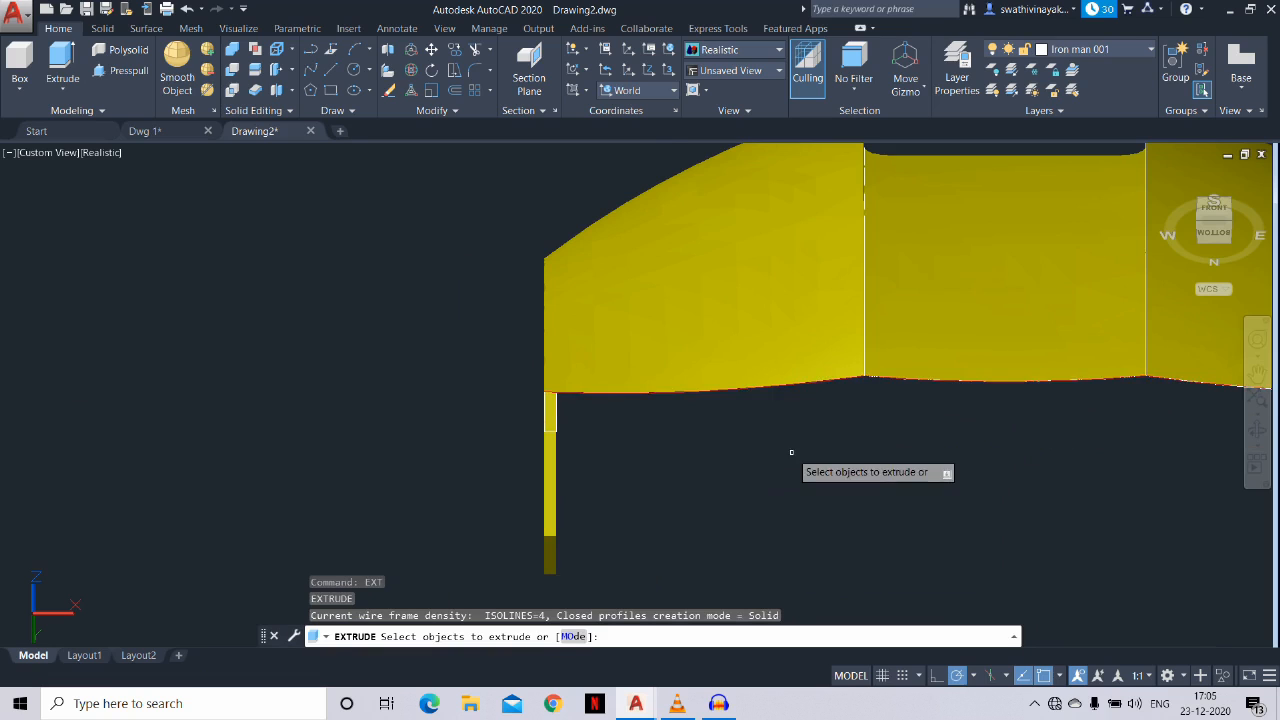
left_click(550, 430)
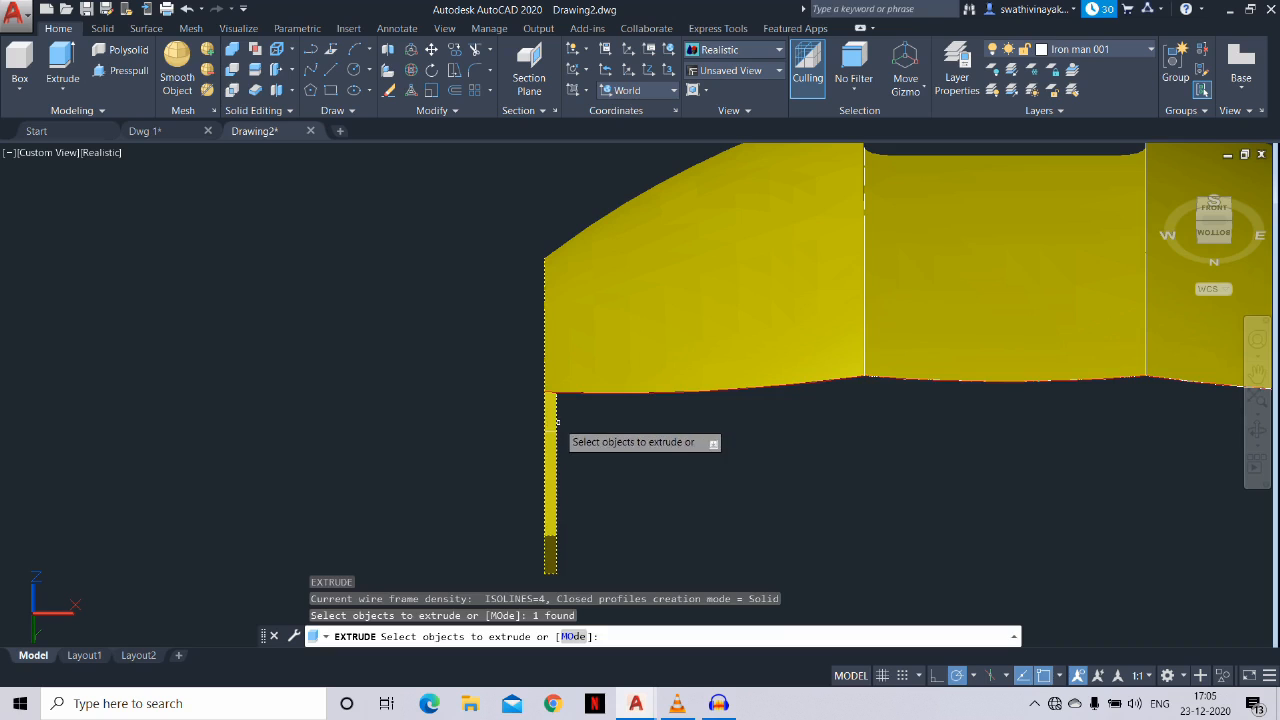
key("Escape")
type("ex")
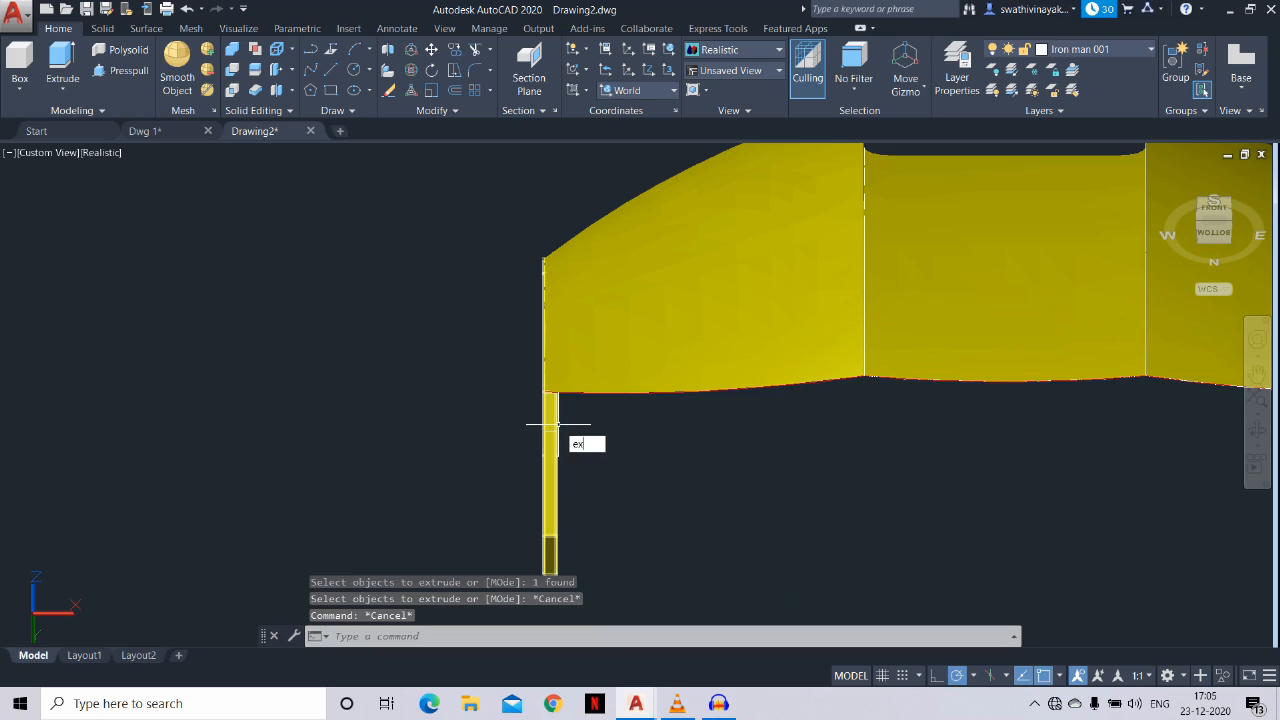
type("t")
key("Return")
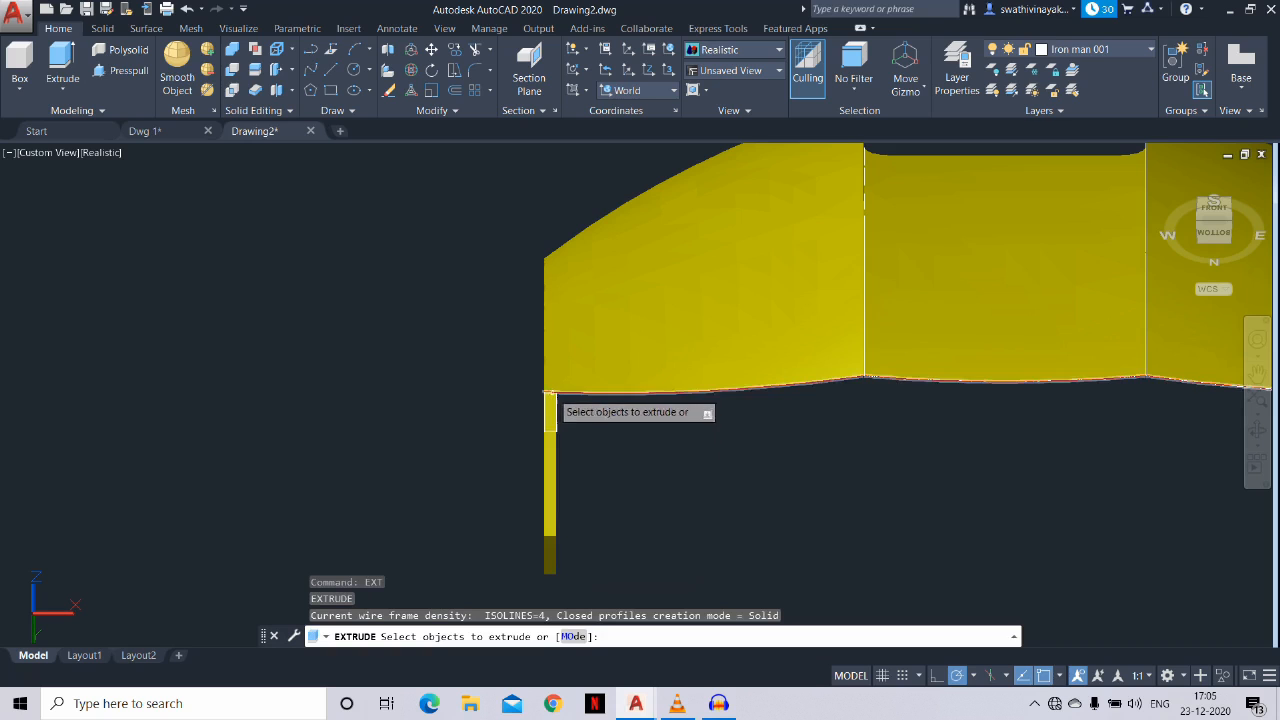
key("Escape")
left_click(547, 480)
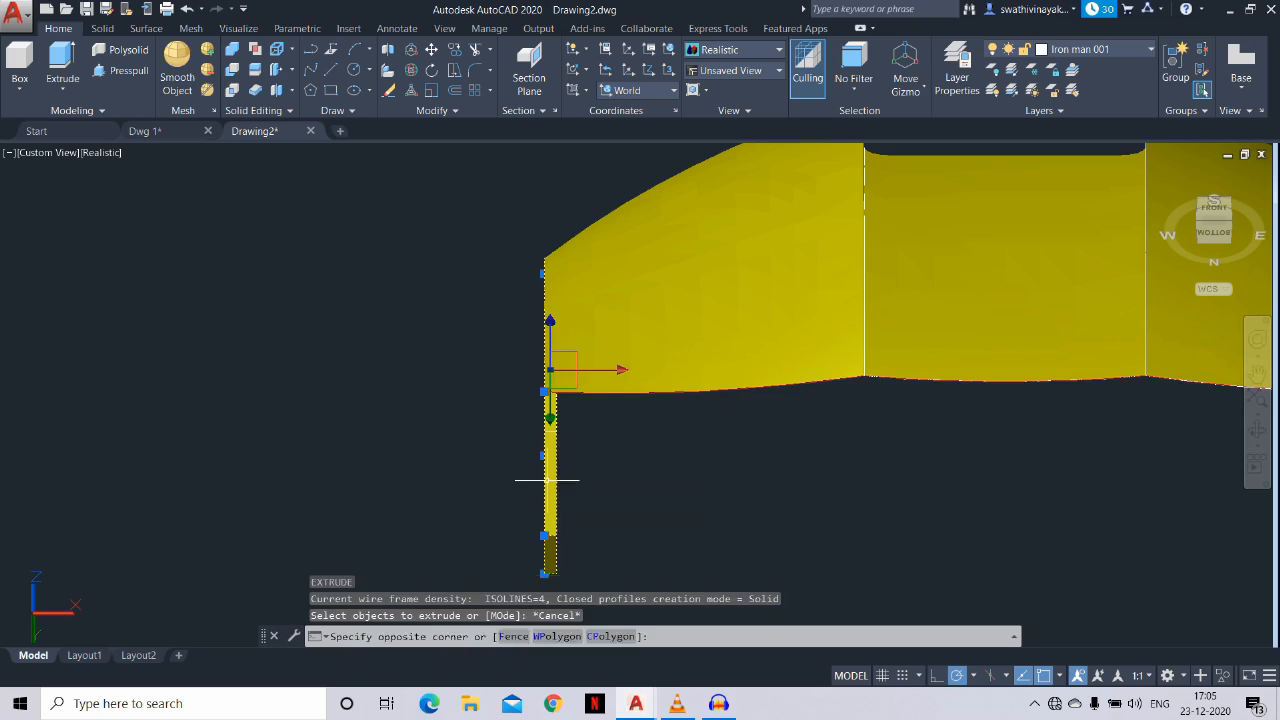
right_click(427, 399)
key("Escape")
key("Escape")
Hide the narrow yellow strip at the forehead's left side, leaving the rest of the model visible
left_click(630, 556)
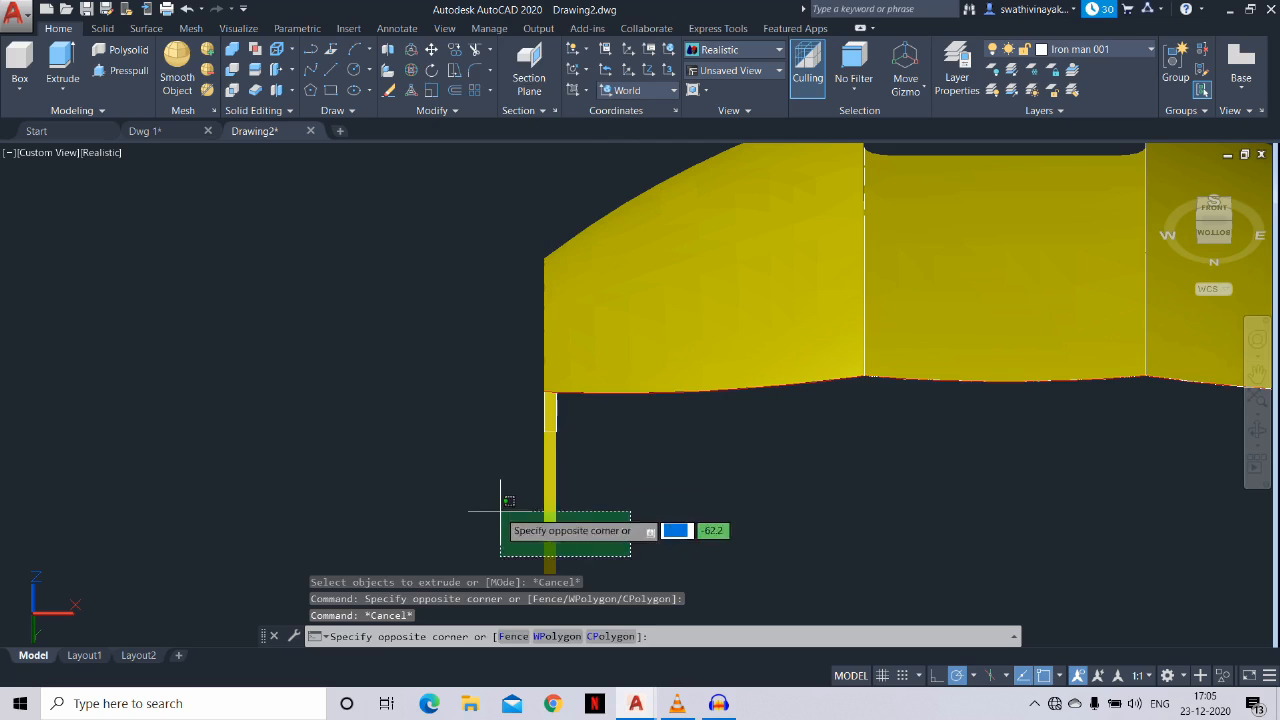
left_click(501, 511)
right_click(417, 414)
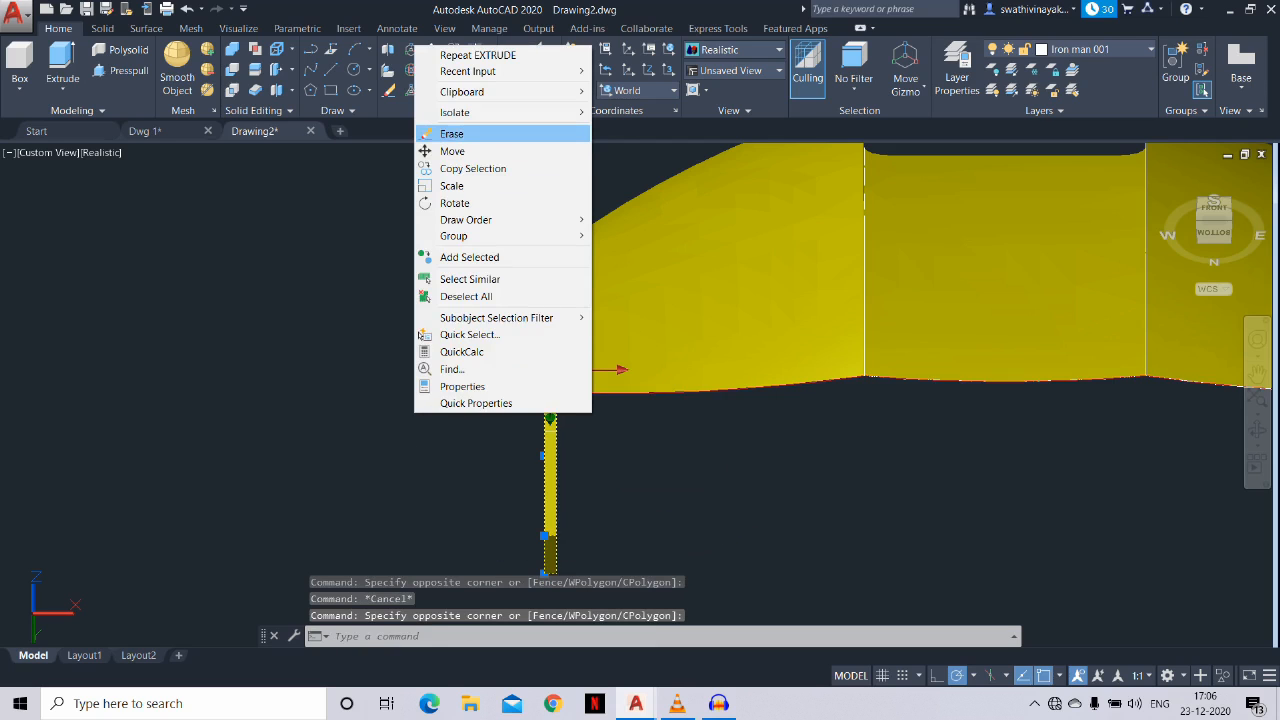
mouse_move(500, 112)
left_click(666, 126)
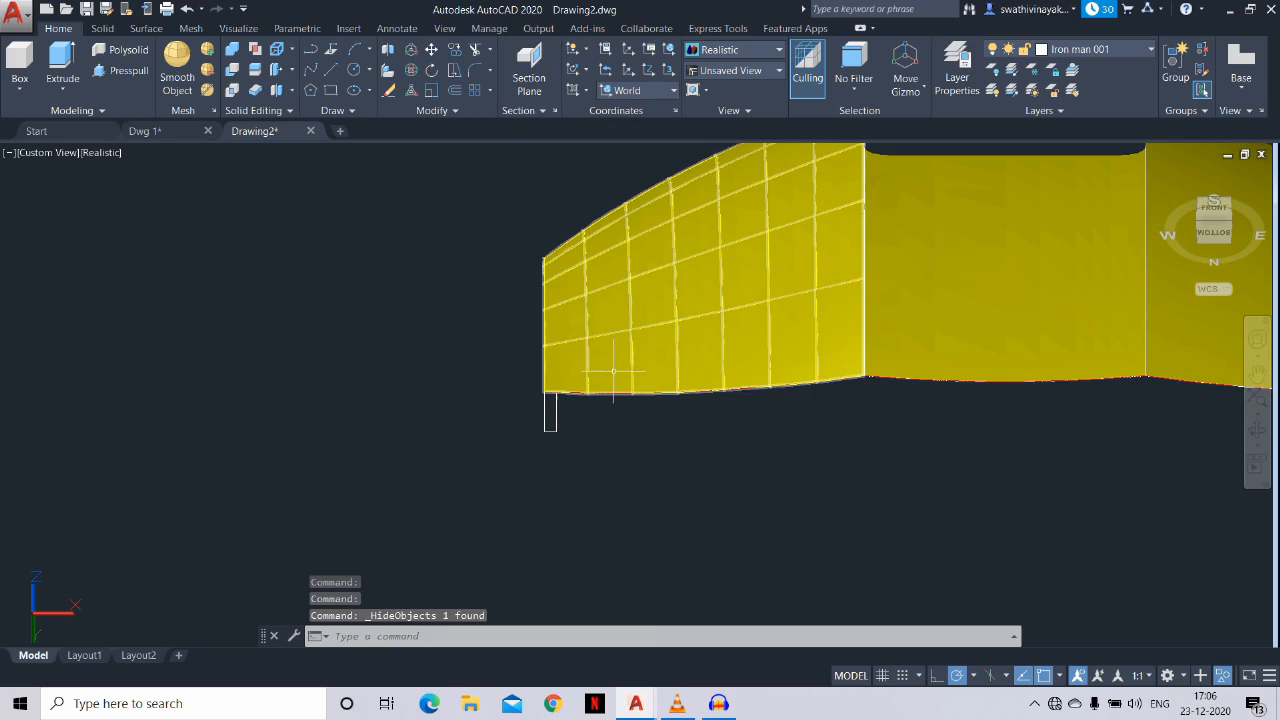
type("te")
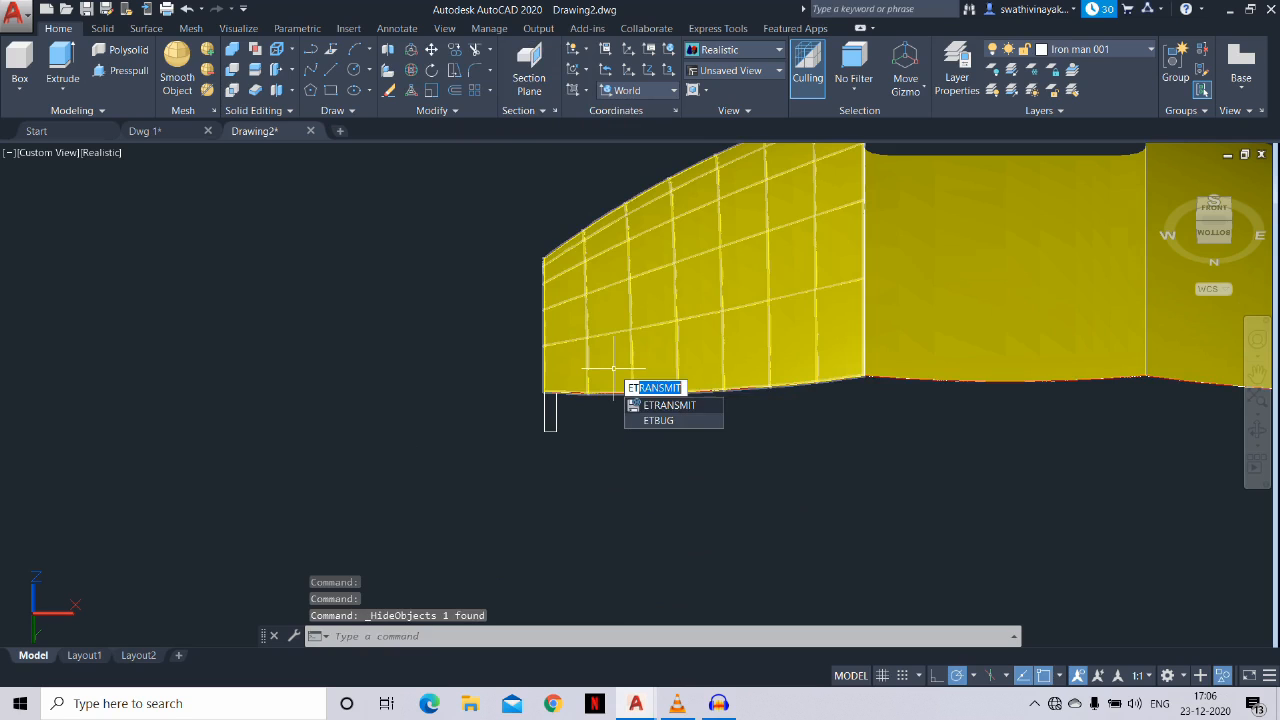
type("xt")
key("Return")
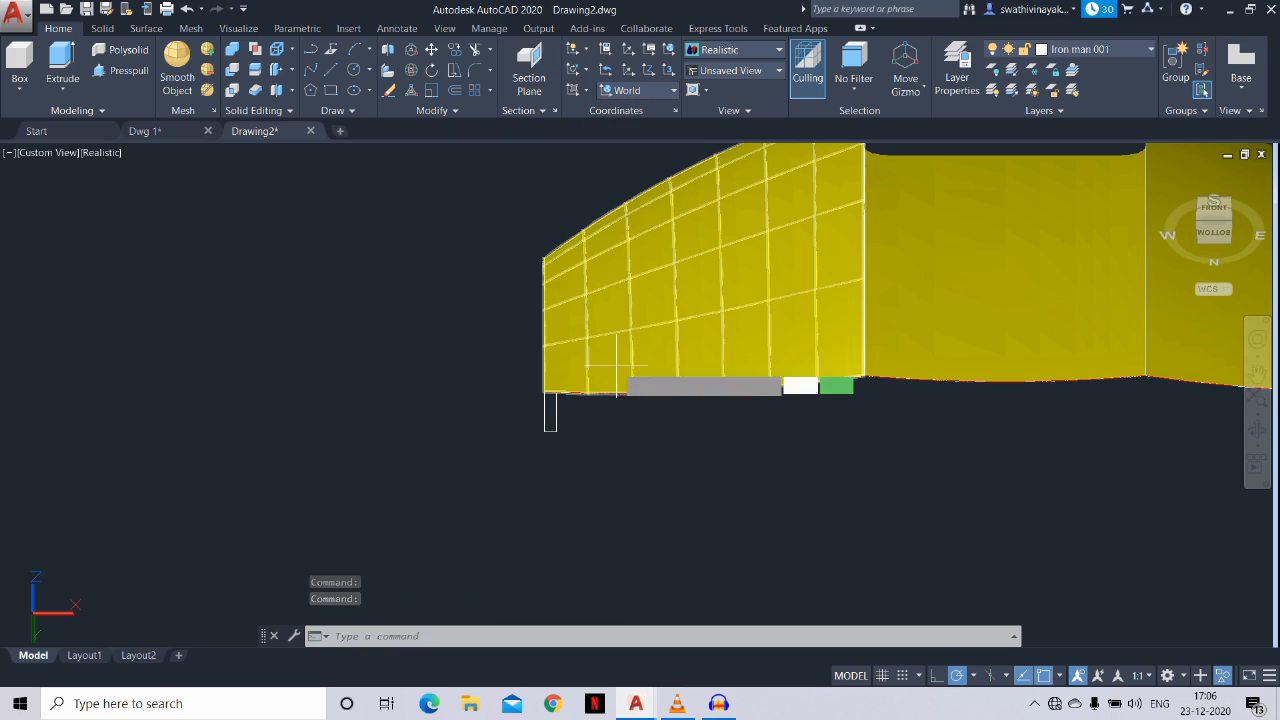
key("Escape")
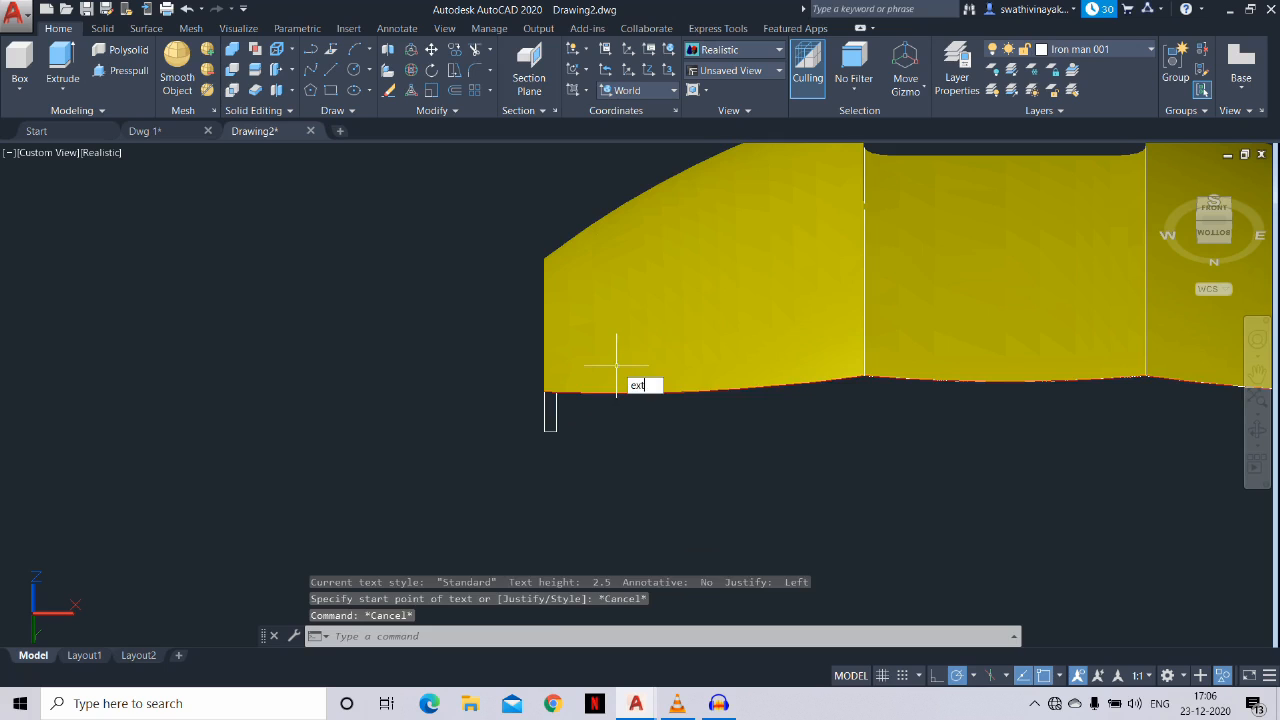
Extrude the small rectangle at the forehead's lower left corner along the red spline path
key("Return")
left_click(551, 425)
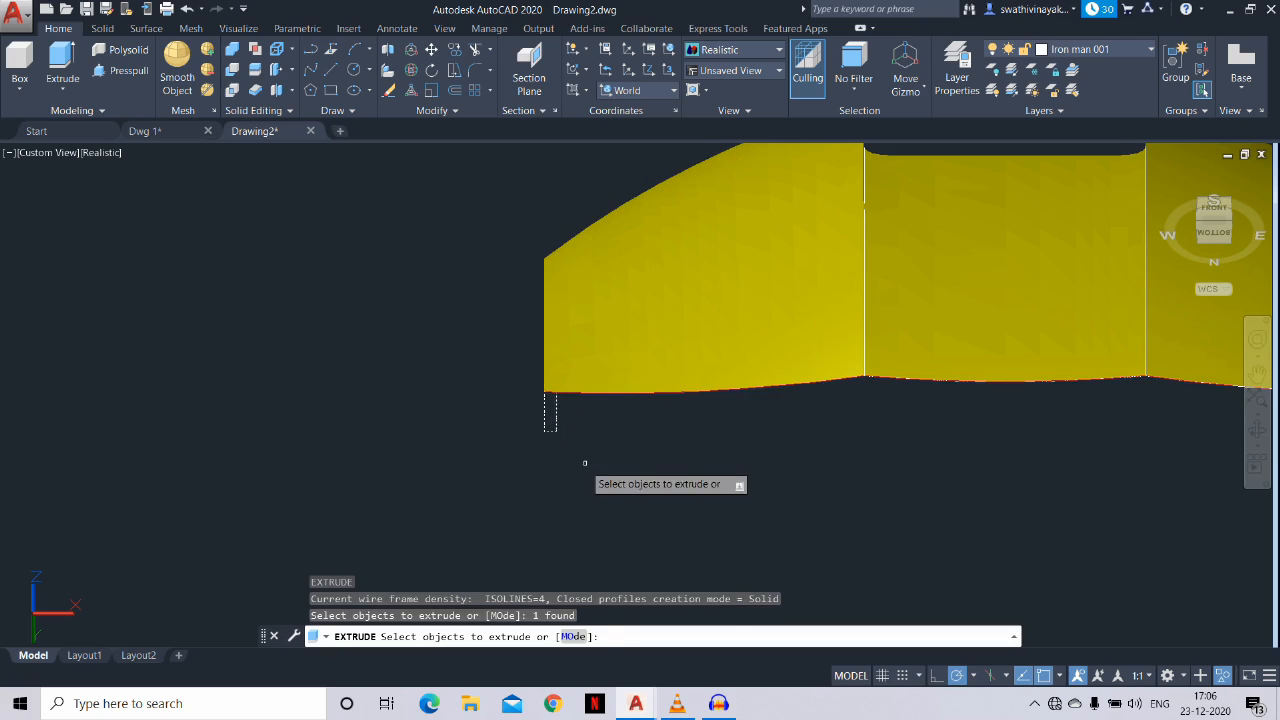
key("Return")
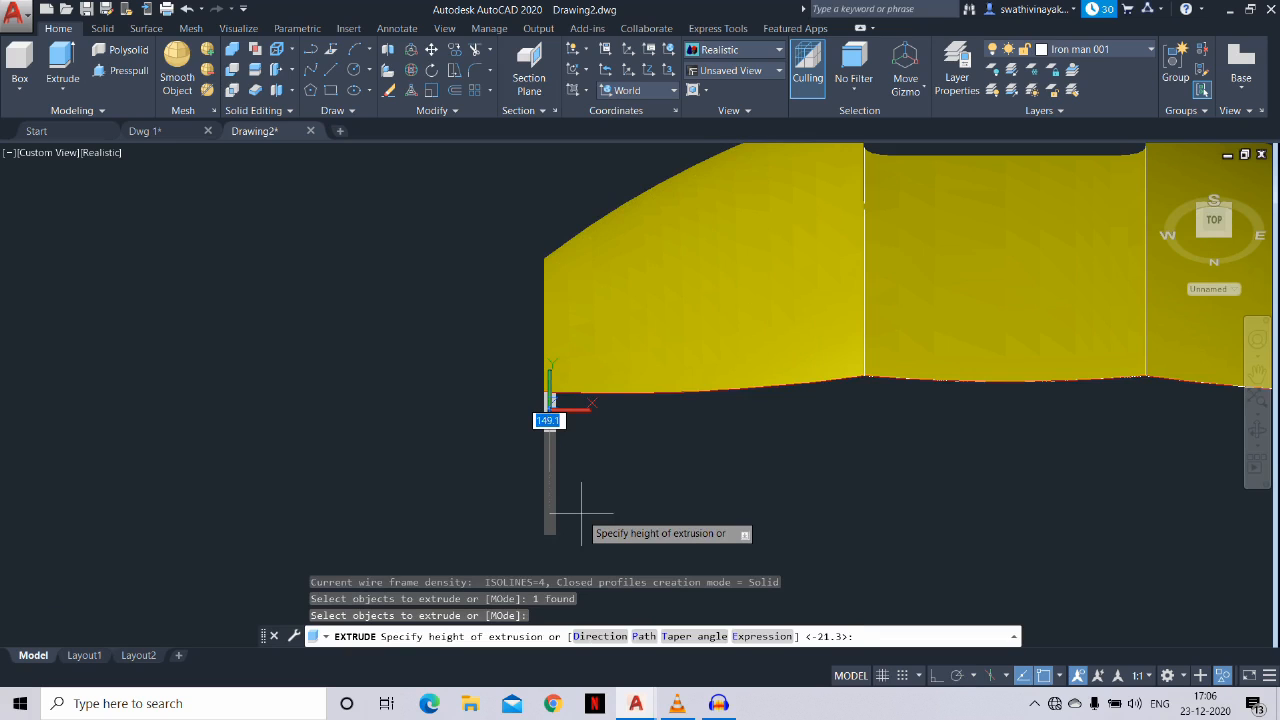
type("p")
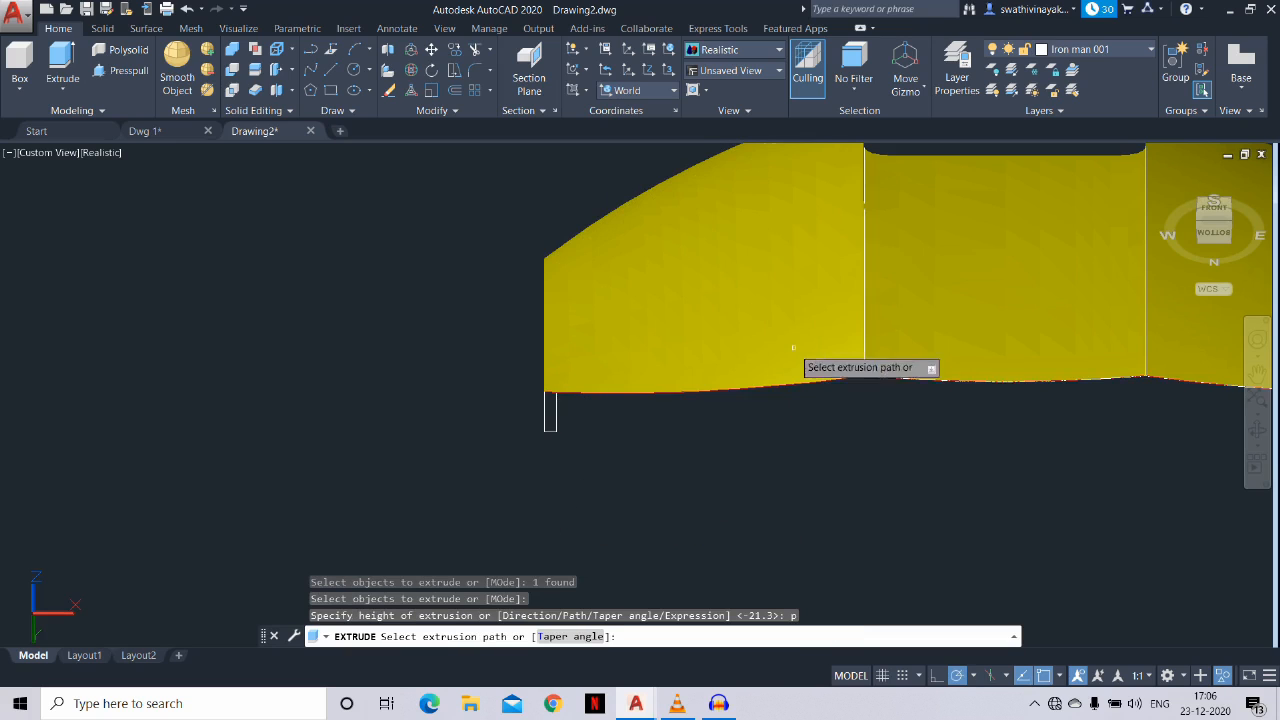
left_click(549, 410)
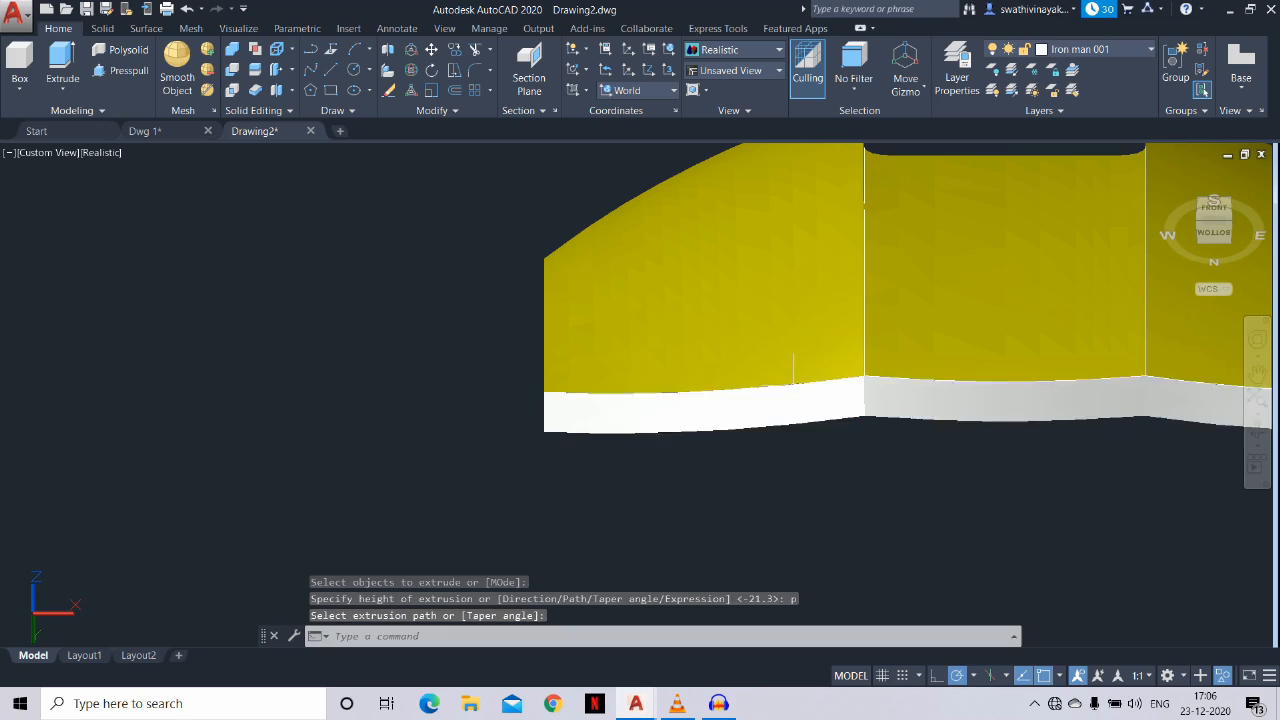
Match the new lower-edge strip's properties to those of the yellow forehead panel
type("m")
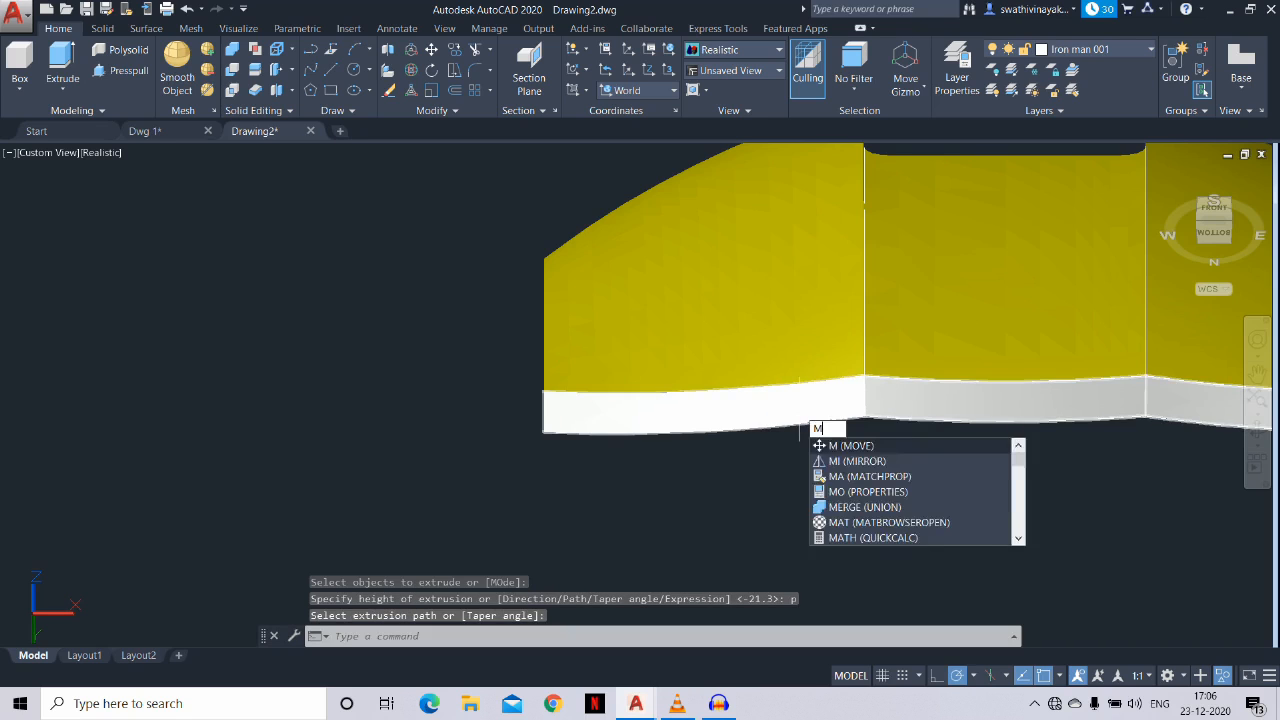
type("a")
key("Return")
left_click(815, 374)
left_click(820, 382)
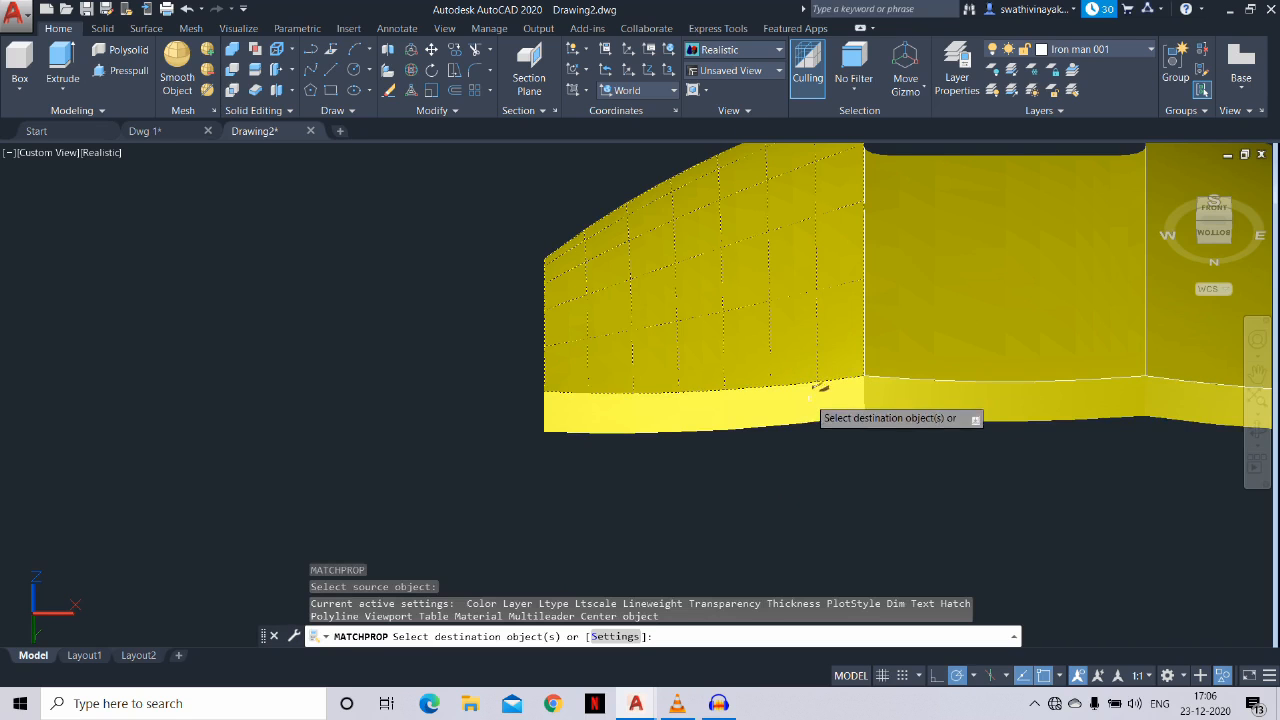
key("Escape")
End object isolation to bring back the hidden strip at the forehead's left side
right_click(783, 503)
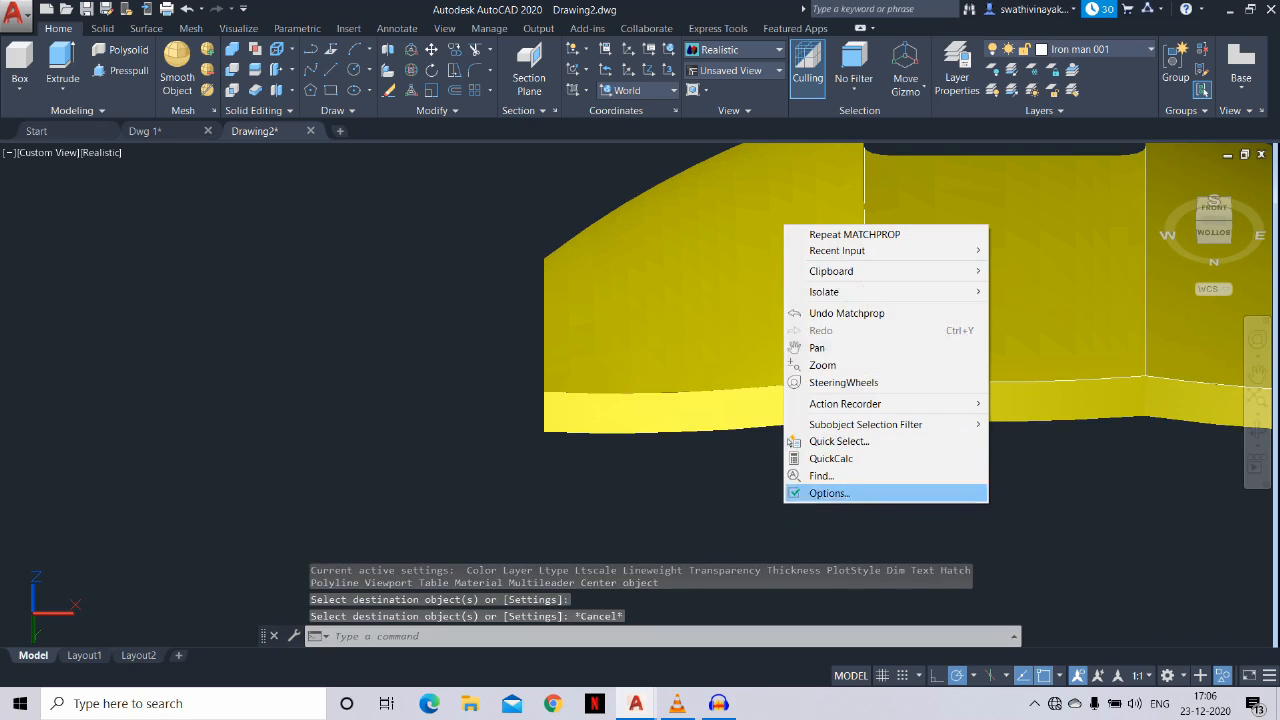
mouse_move(880, 291)
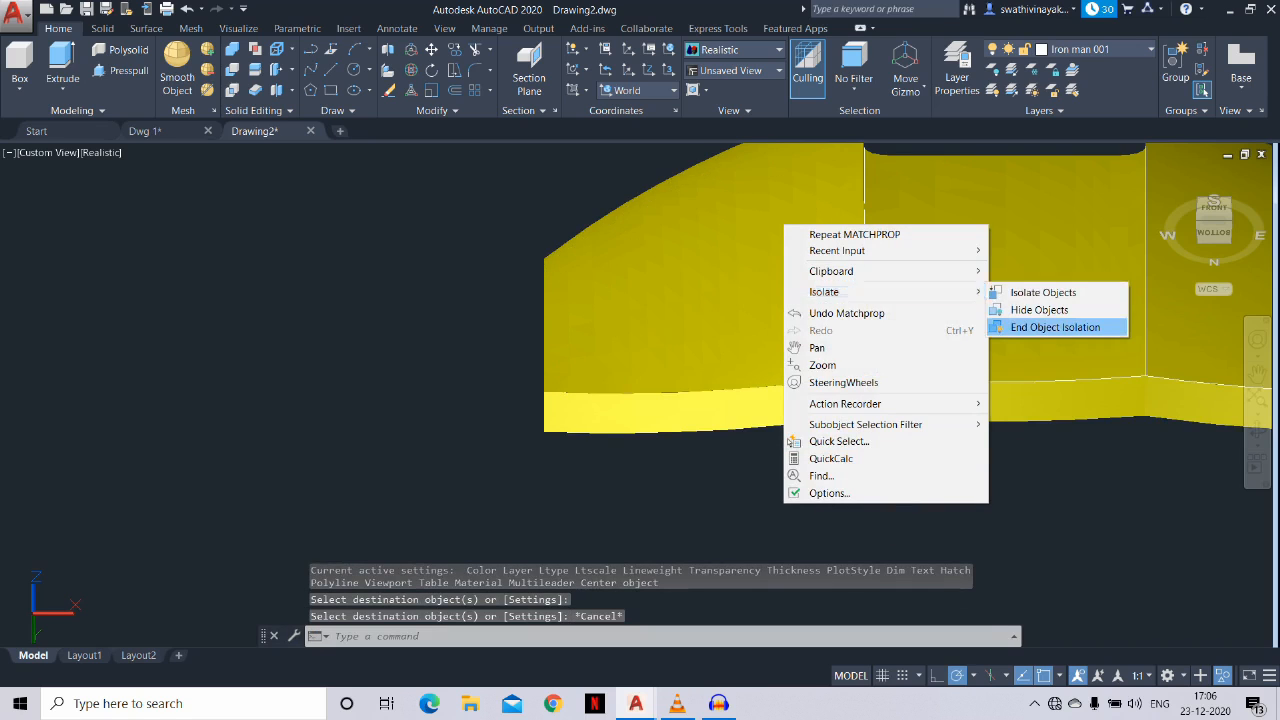
left_click(1055, 327)
scroll(749, 423, "down", 5)
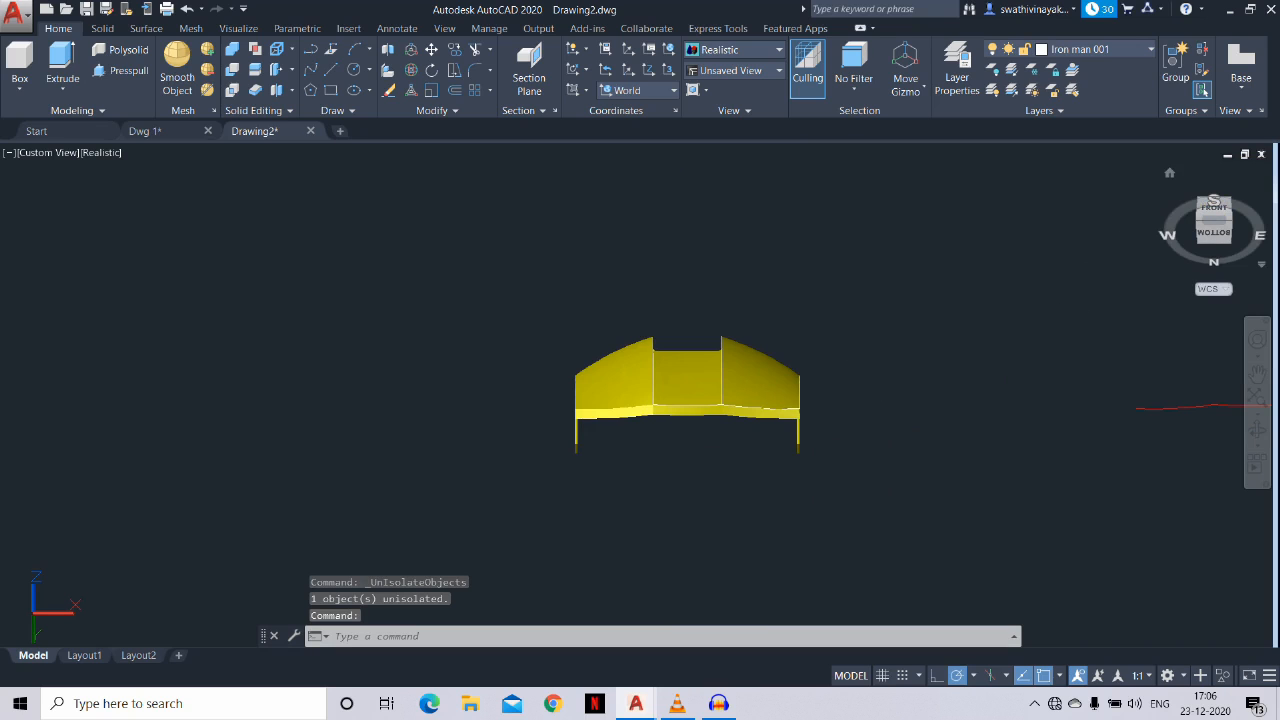
Examine the forehead and its new lower-edge strip from the southeast isometric view and an orbited front angle
left_click(1228, 199)
scroll(770, 475, "up", 6)
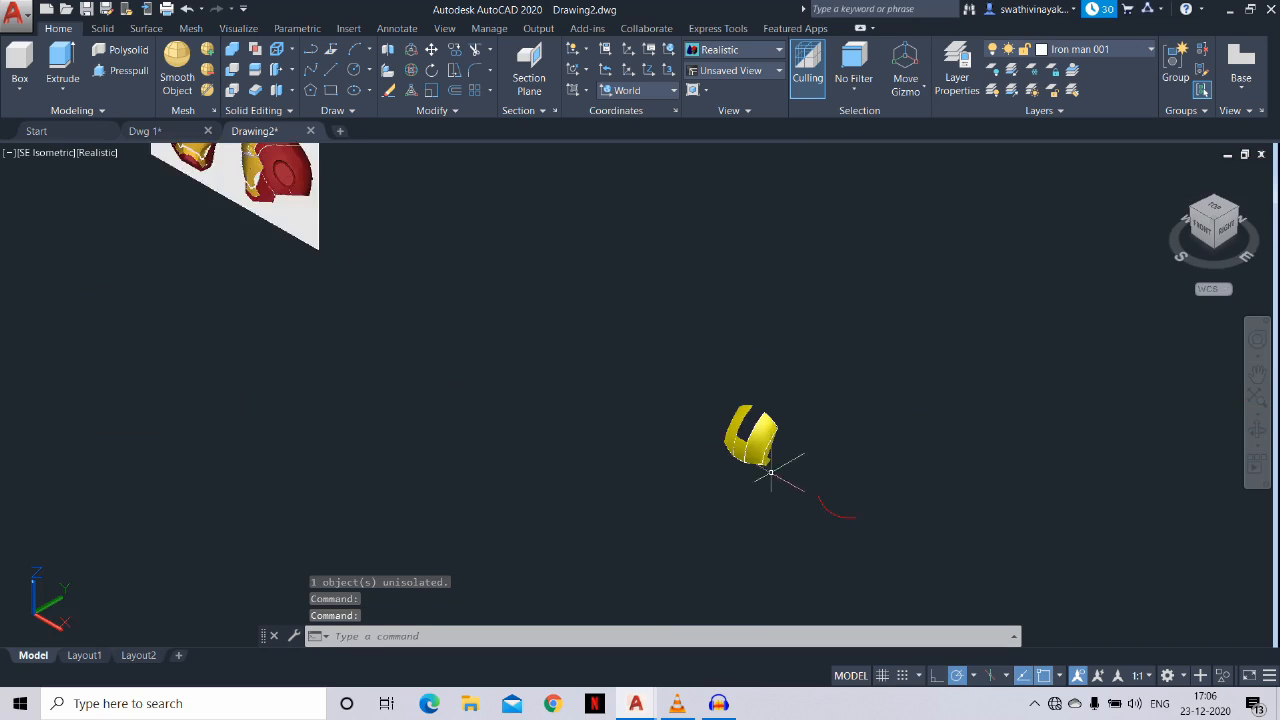
scroll(750, 454, "up", 3)
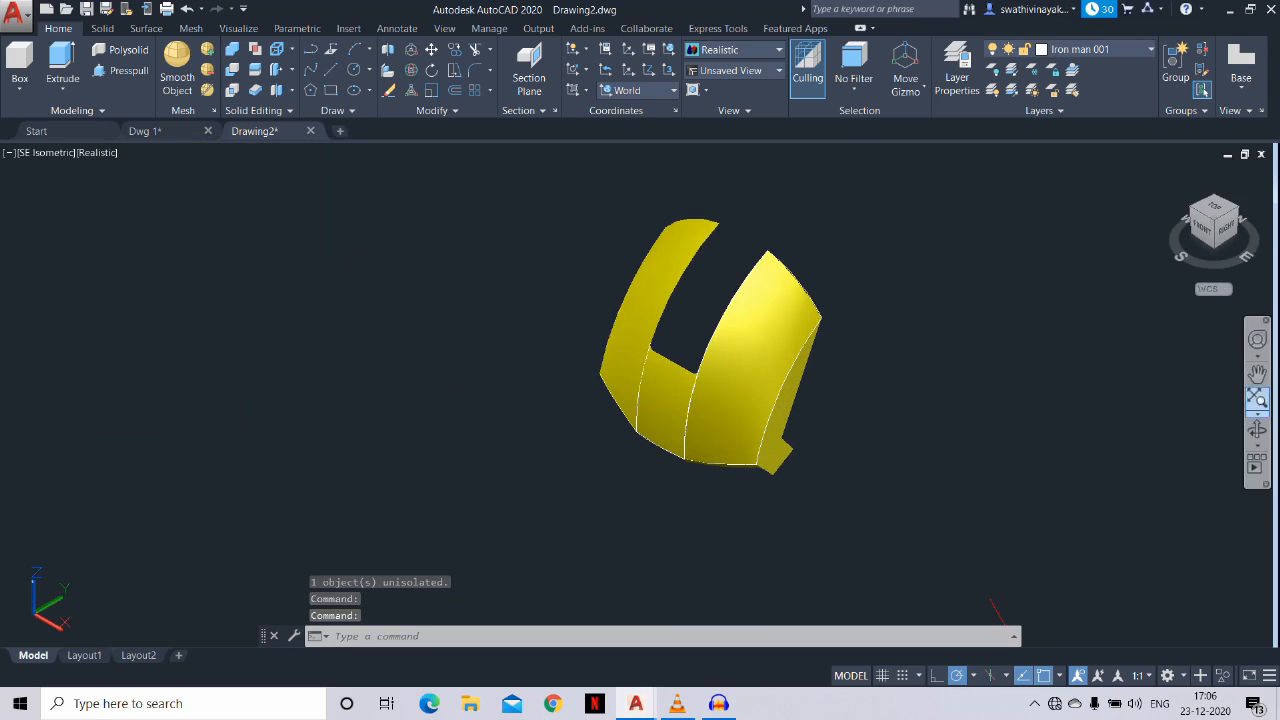
left_click(1257, 430)
mouse_move(640, 460)
left_mouse_down()
mouse_move(735, 375)
mouse_move(755, 300)
mouse_move(540, 400)
mouse_move(430, 415)
mouse_move(780, 410)
left_mouse_up()
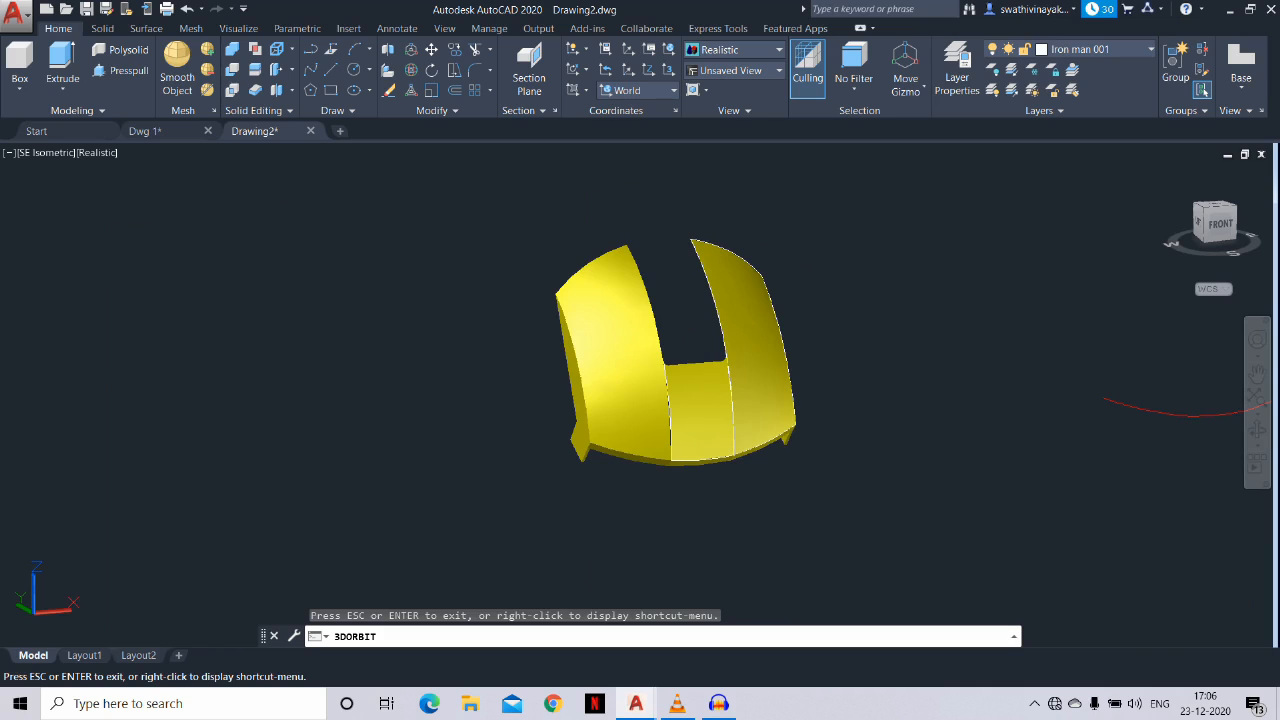
key("Escape")
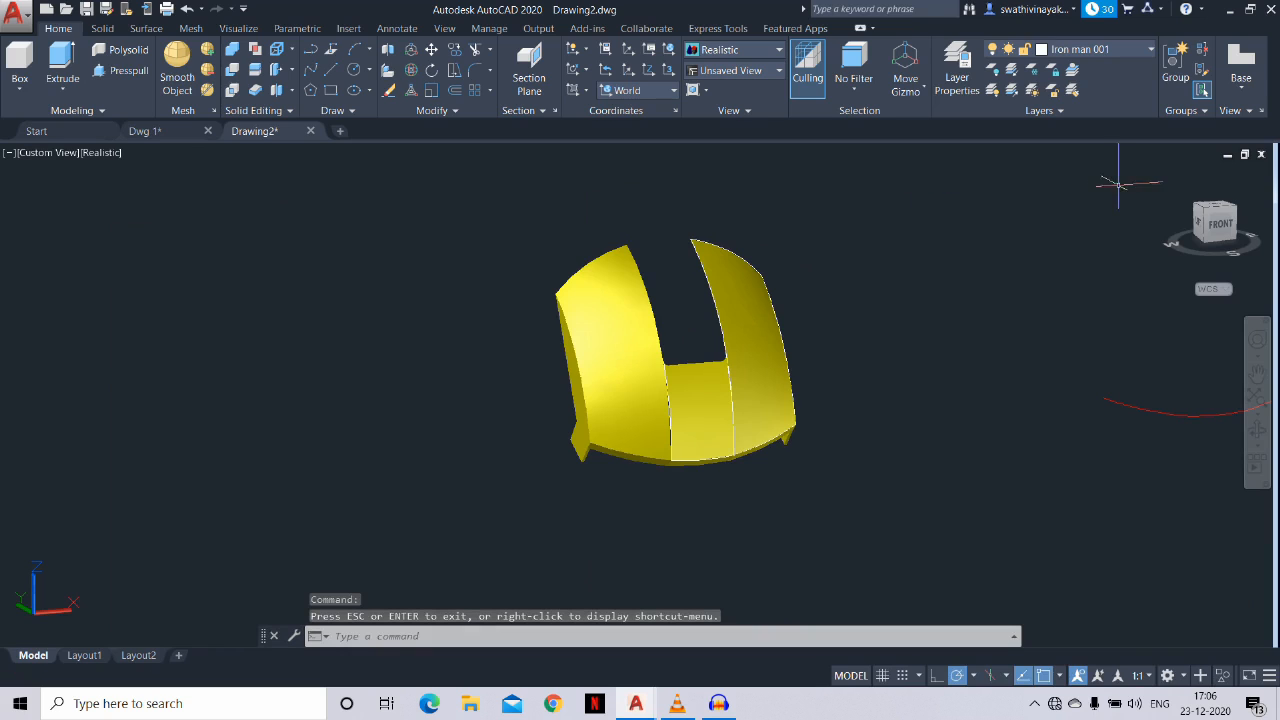
In the front view, draw a horizontal line along the faceplate's lower edge above the mouth gap on the front reference image
left_click(1220, 224)
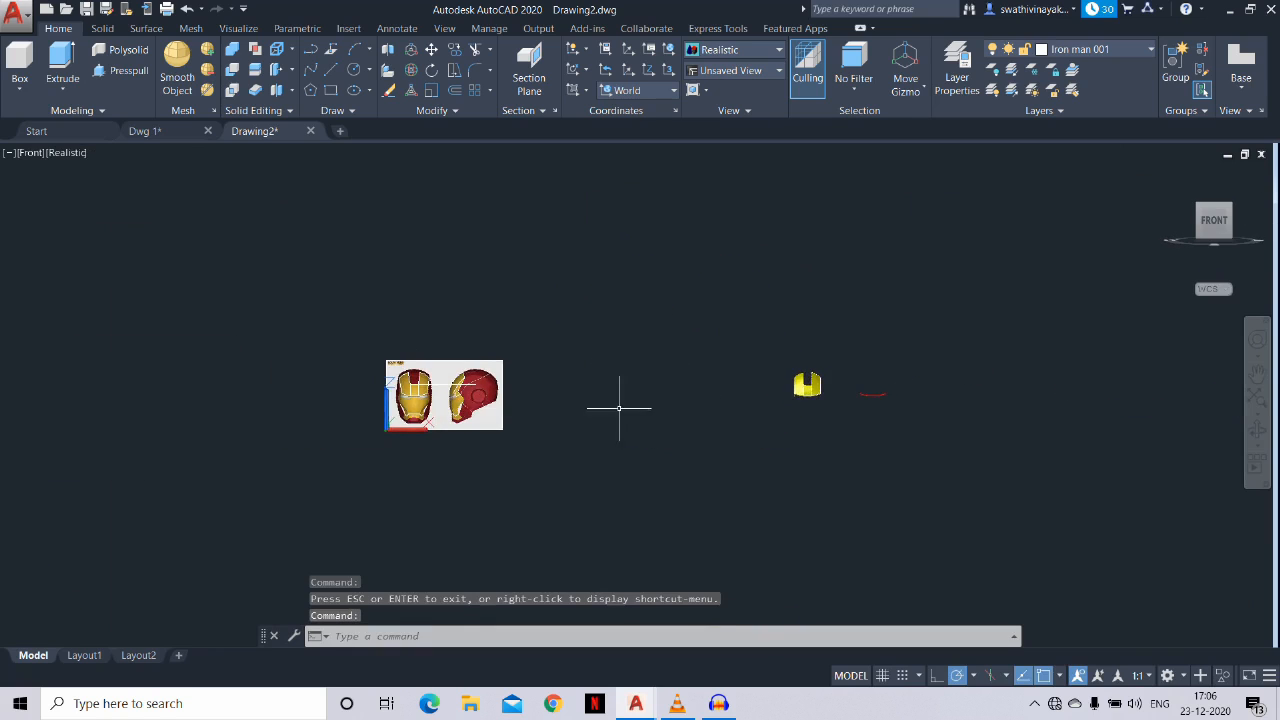
scroll(455, 408, "up", 2)
scroll(416, 406, "up", 3)
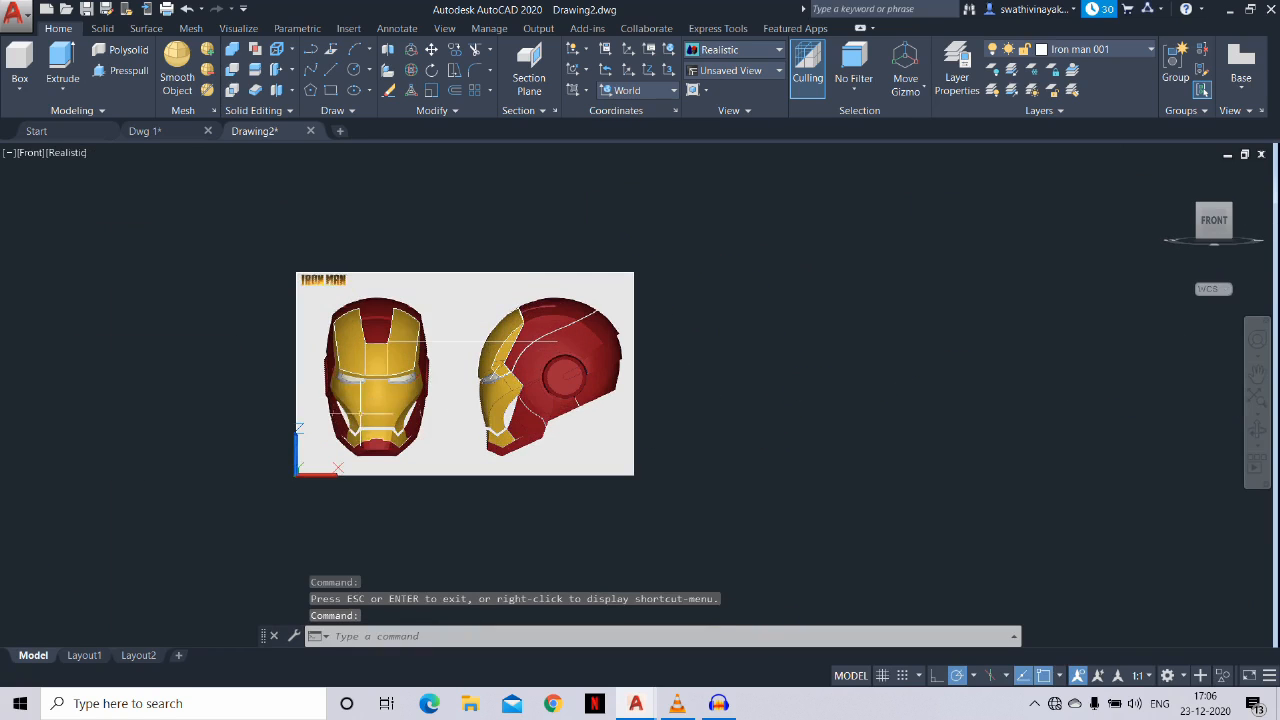
scroll(488, 430, "up", 3)
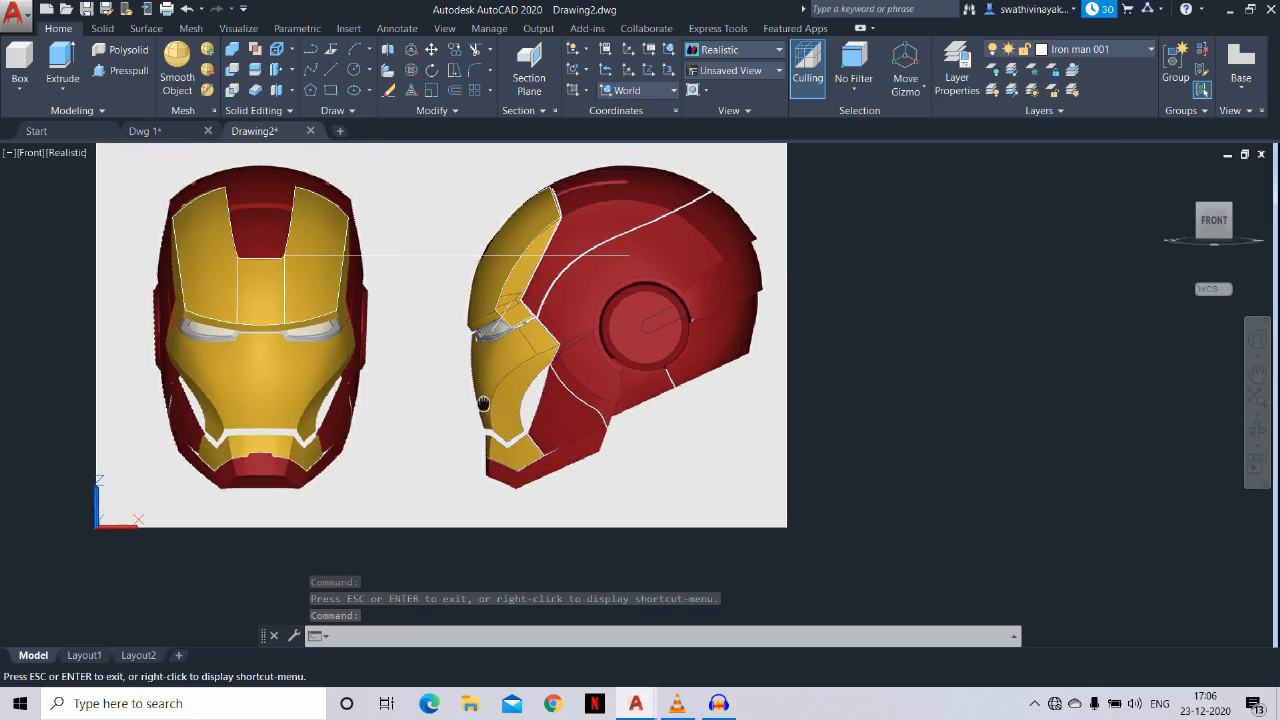
scroll(263, 442, "up", 1)
key("Return")
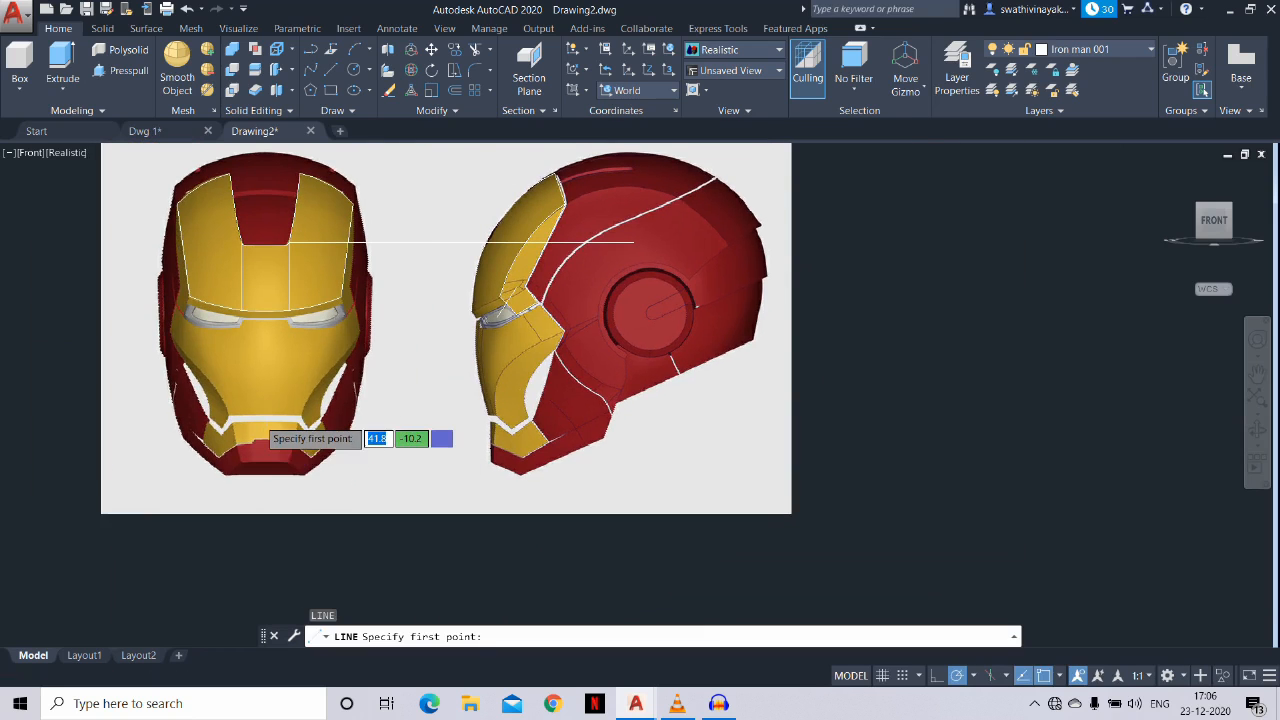
scroll(268, 436, "up", 6)
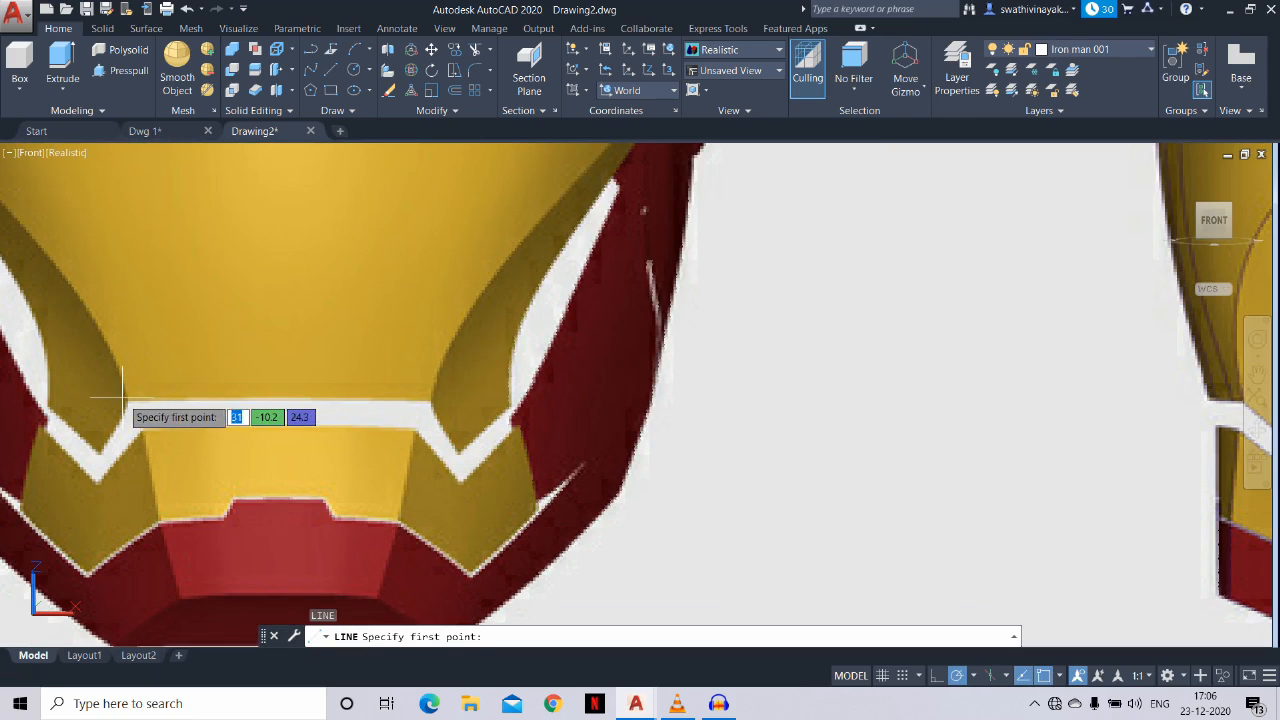
left_click(125, 399)
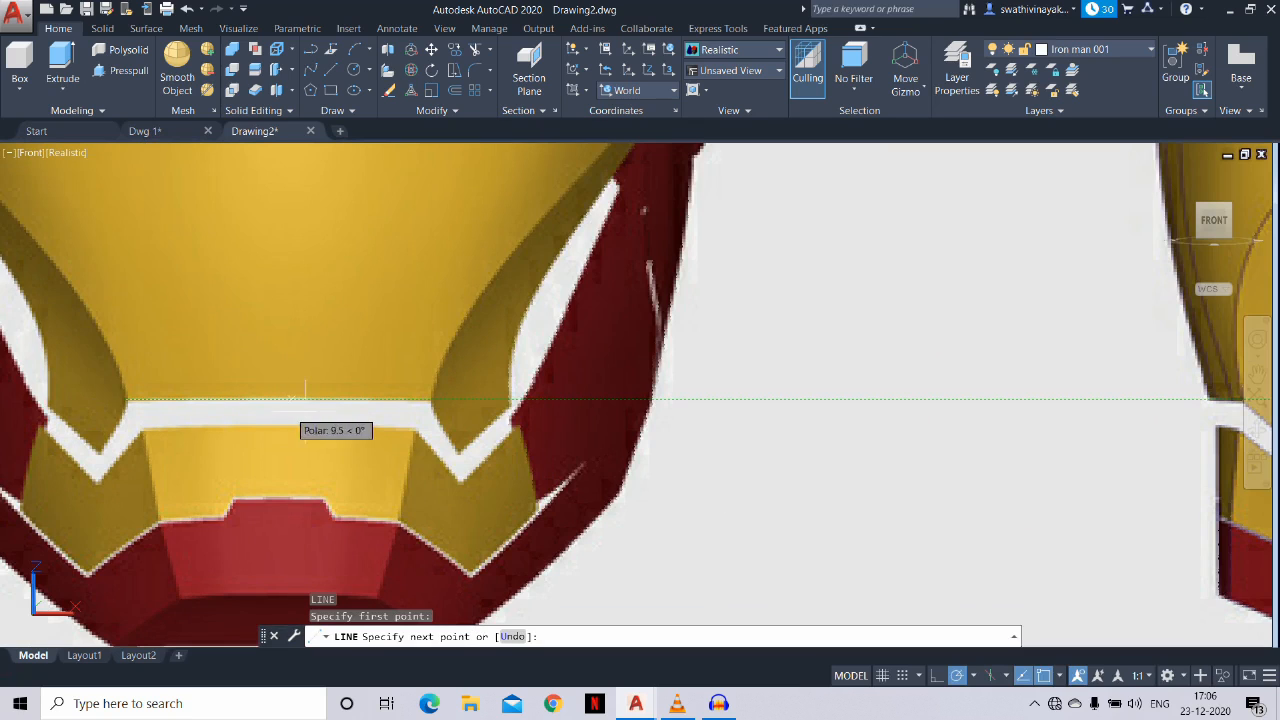
left_click(430, 399)
key("Escape")
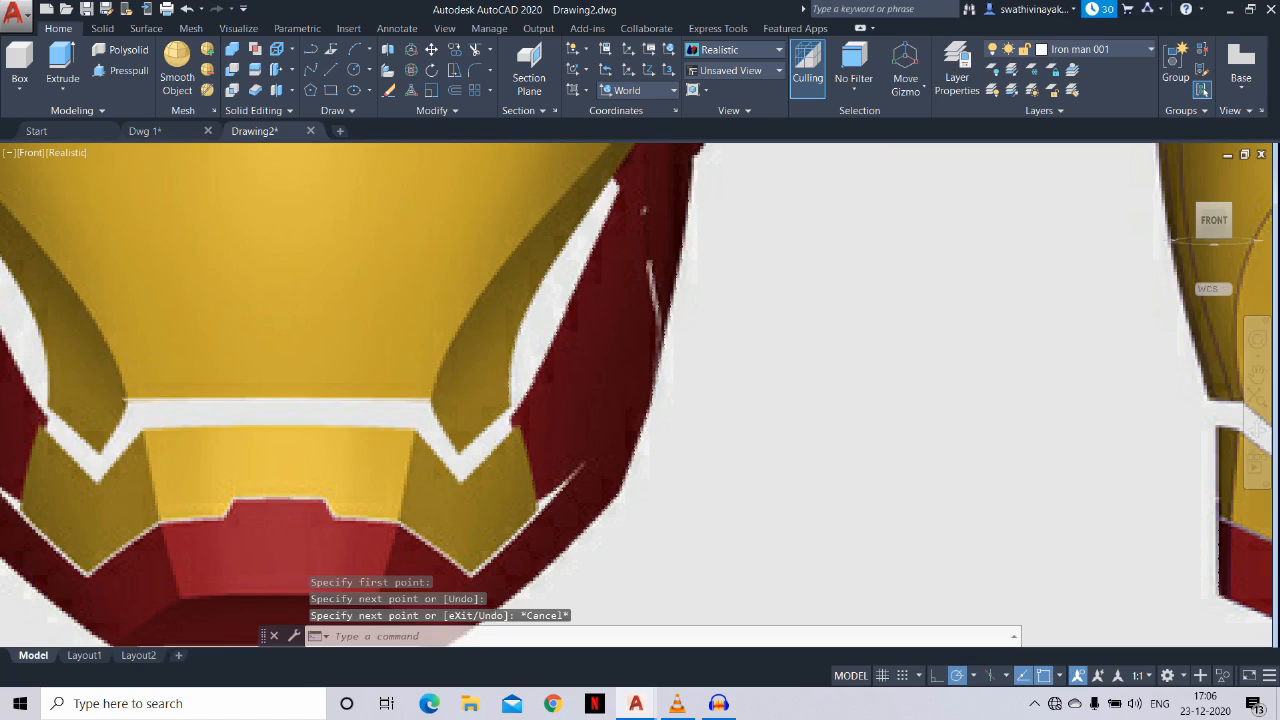
scroll(617, 486, "down", 3)
middle_click_drag(617, 486, 523, 471)
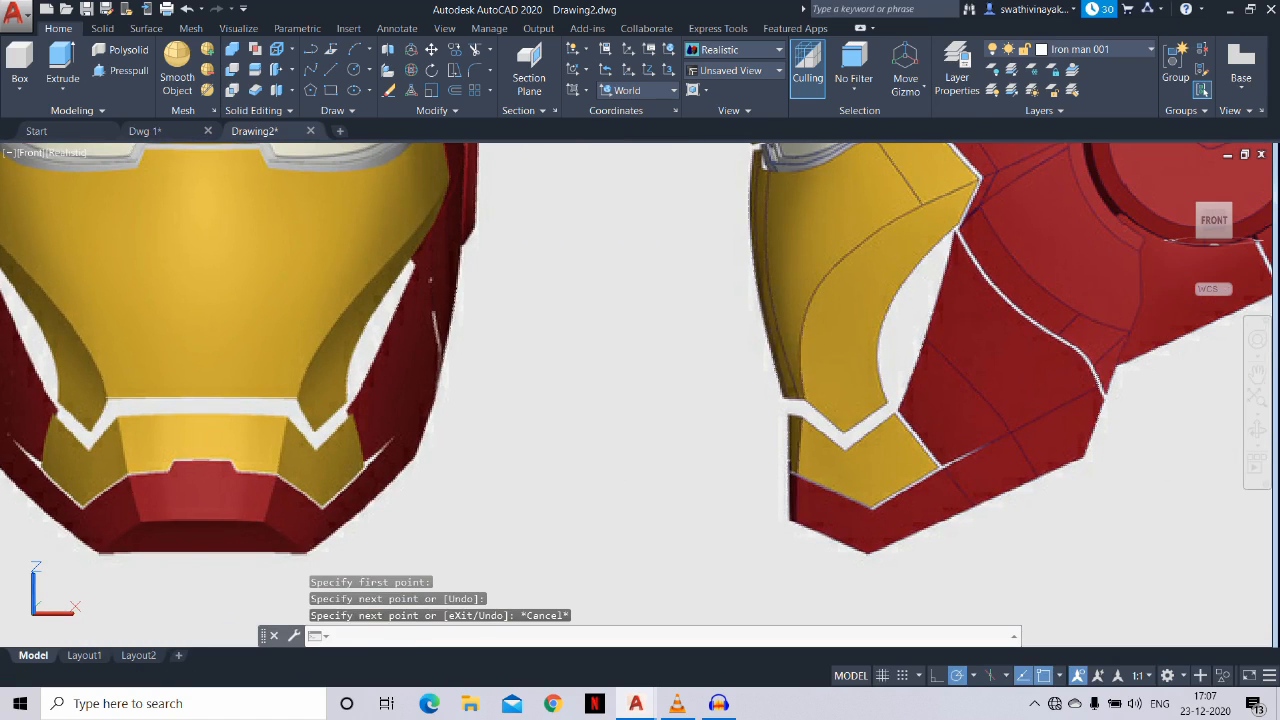
type("a")
key("Return")
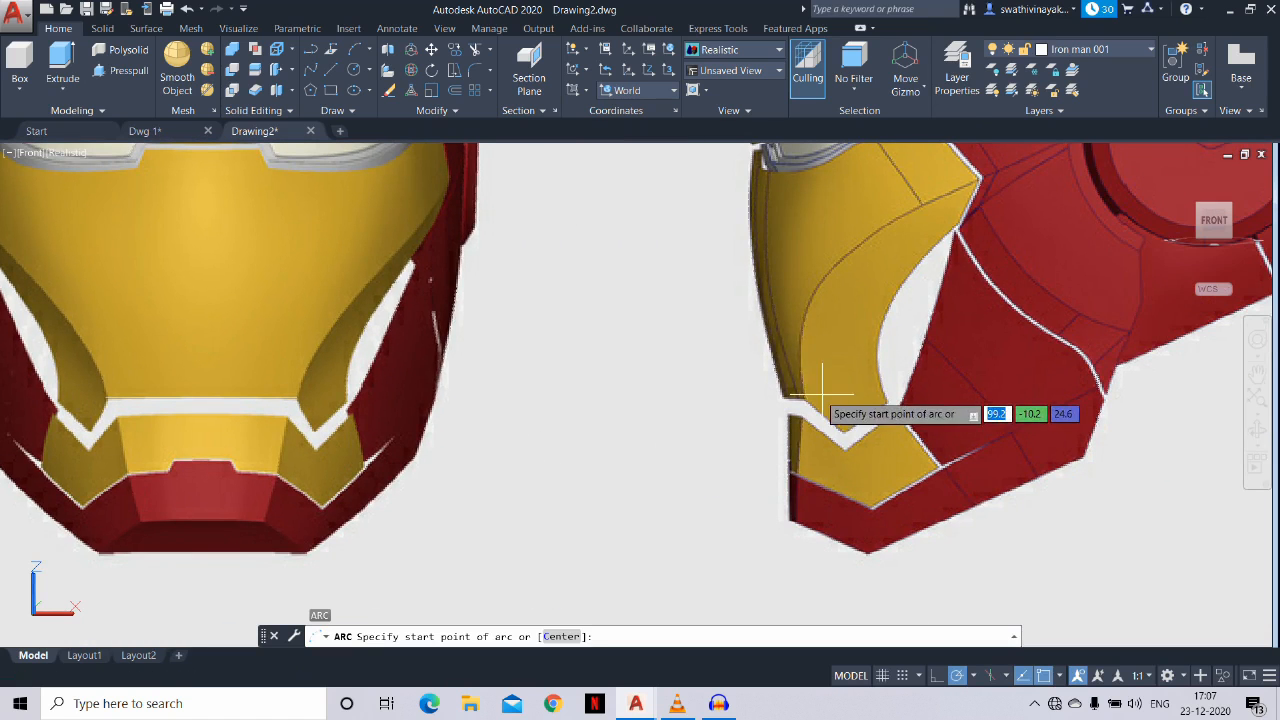
left_click(785, 398)
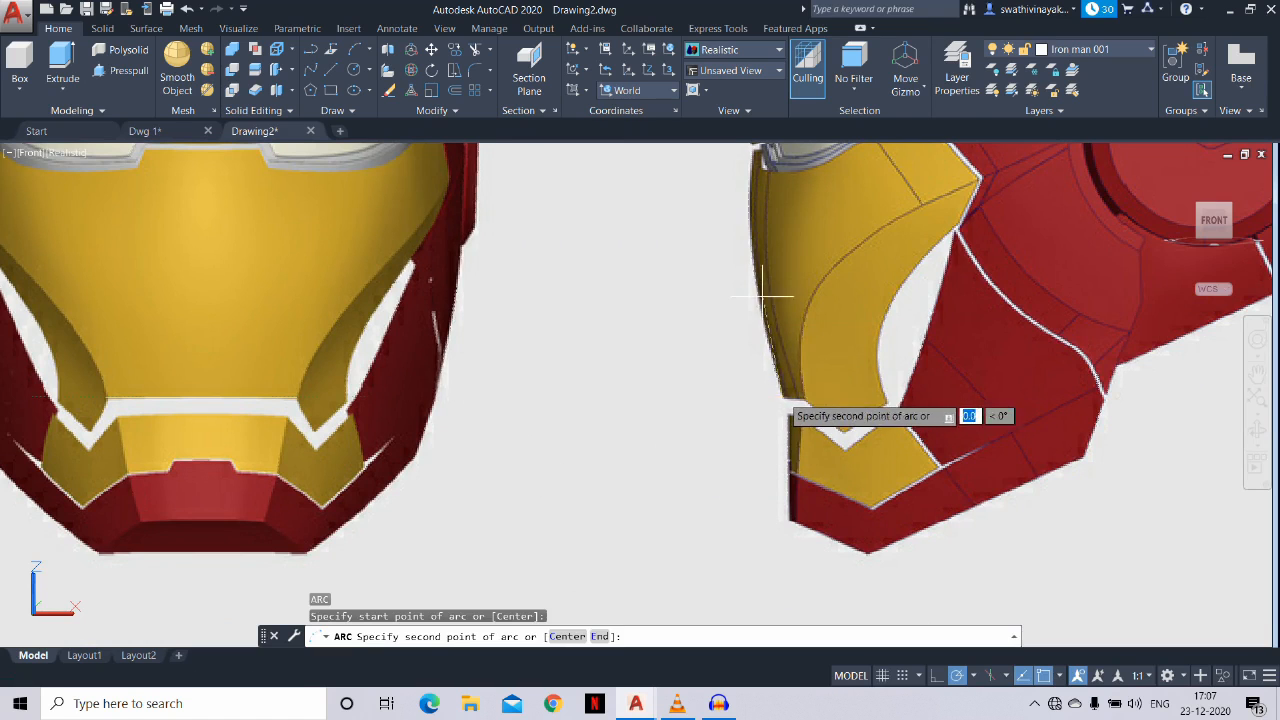
scroll(766, 300, "up", 2)
middle_click_drag(723, 449, 720, 505)
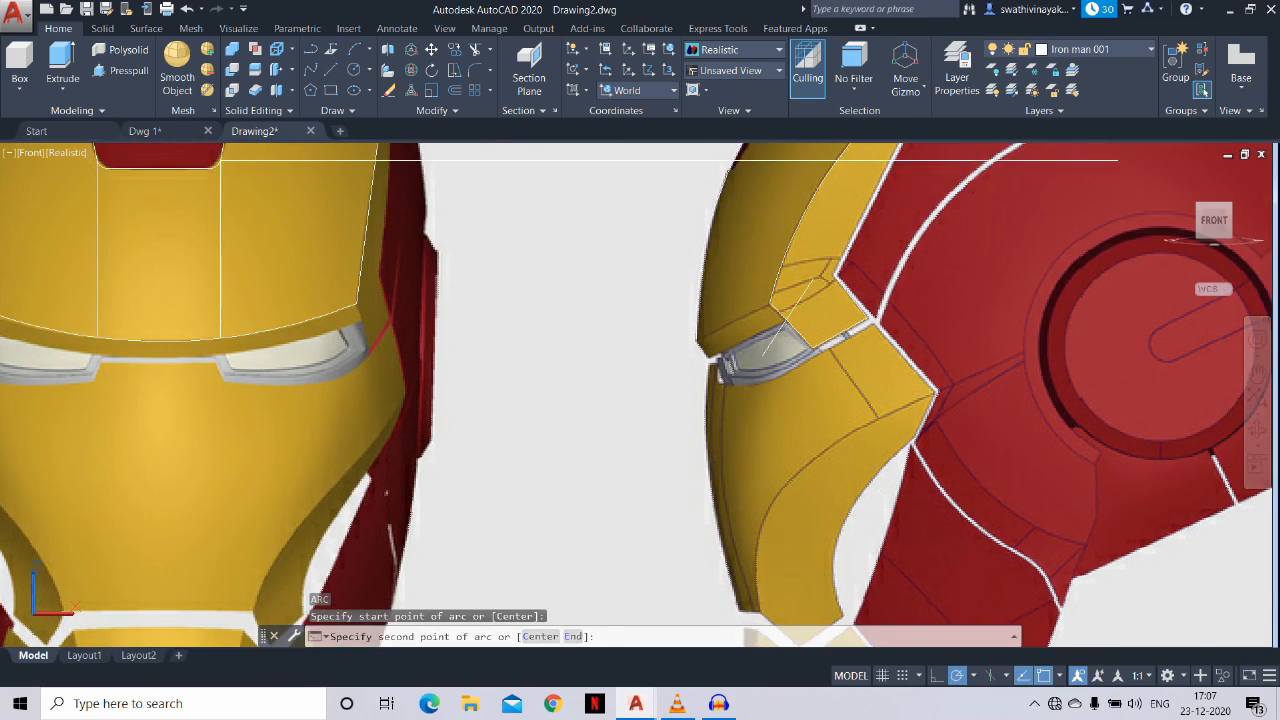
scroll(720, 505, "up", 2)
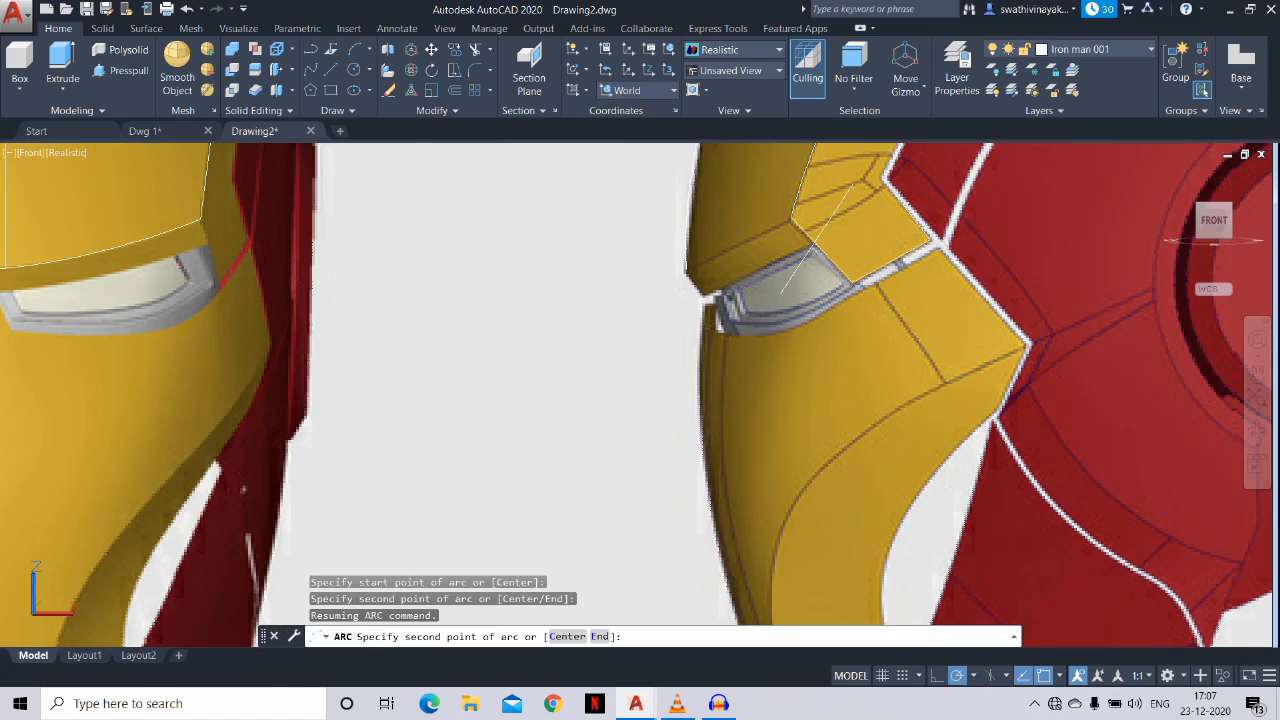
left_click(704, 295)
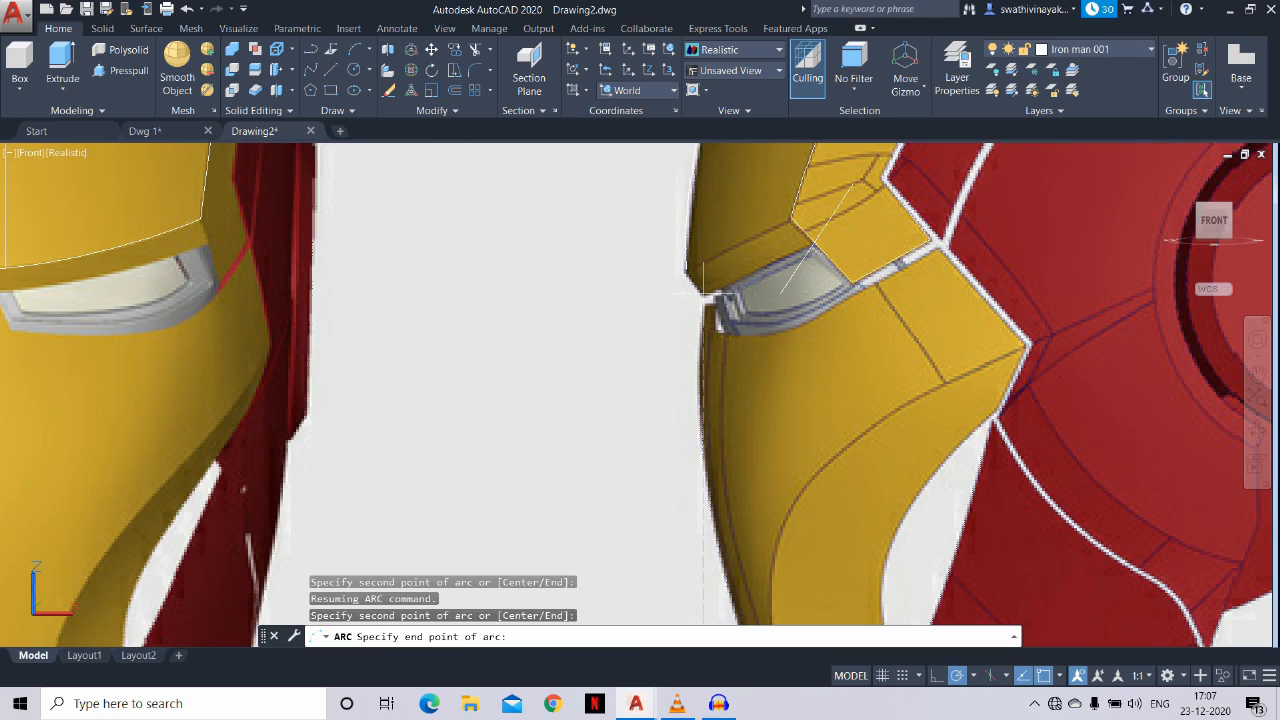
scroll(846, 215, "down", 5)
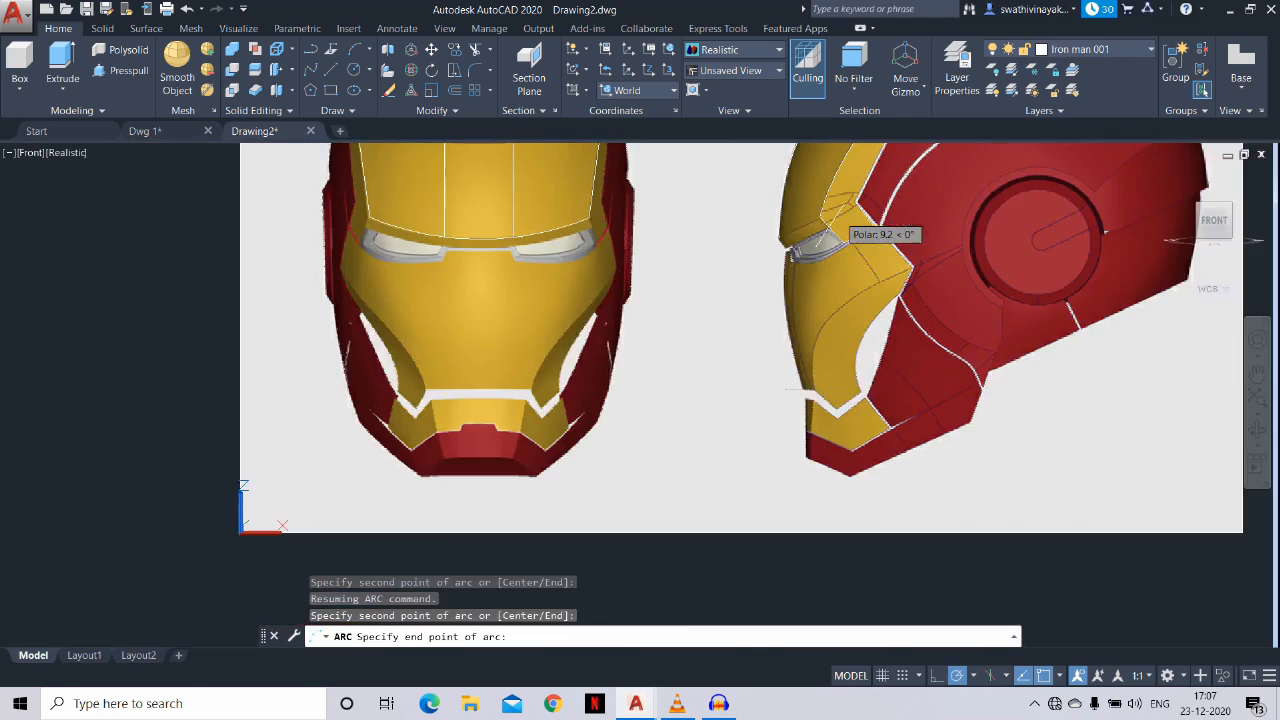
middle_click_drag(802, 251, 681, 388)
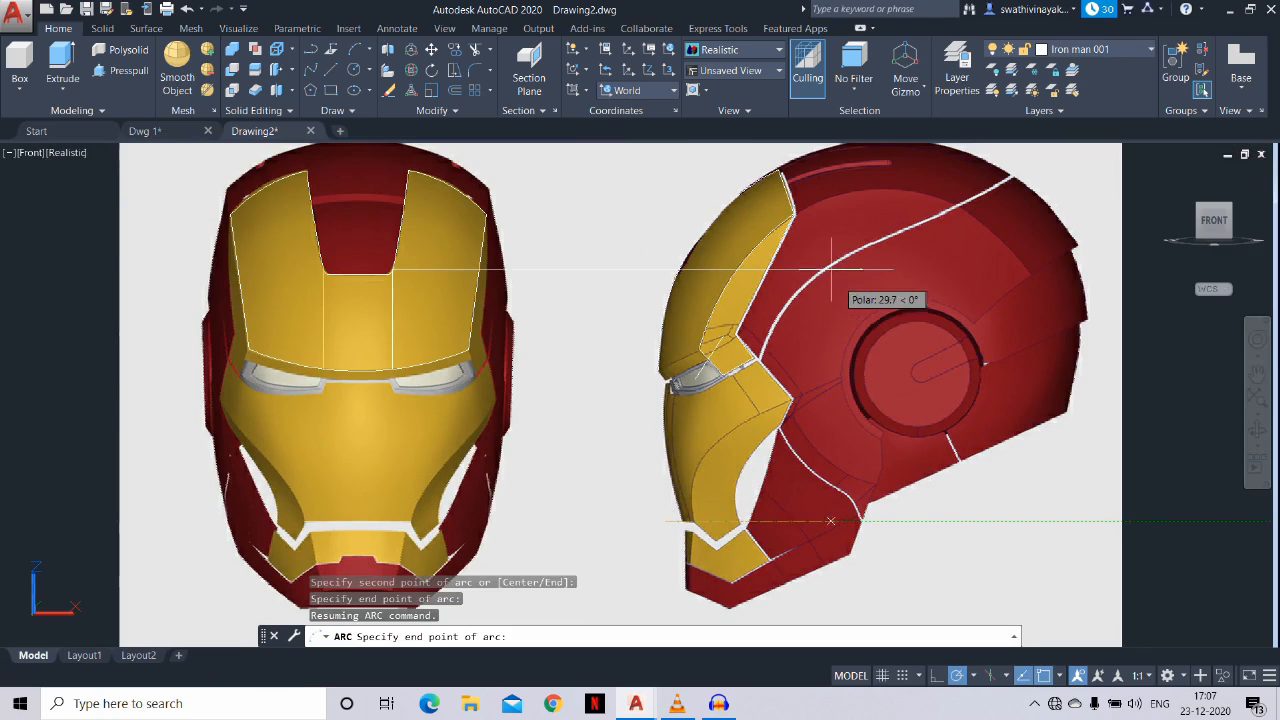
key("Escape")
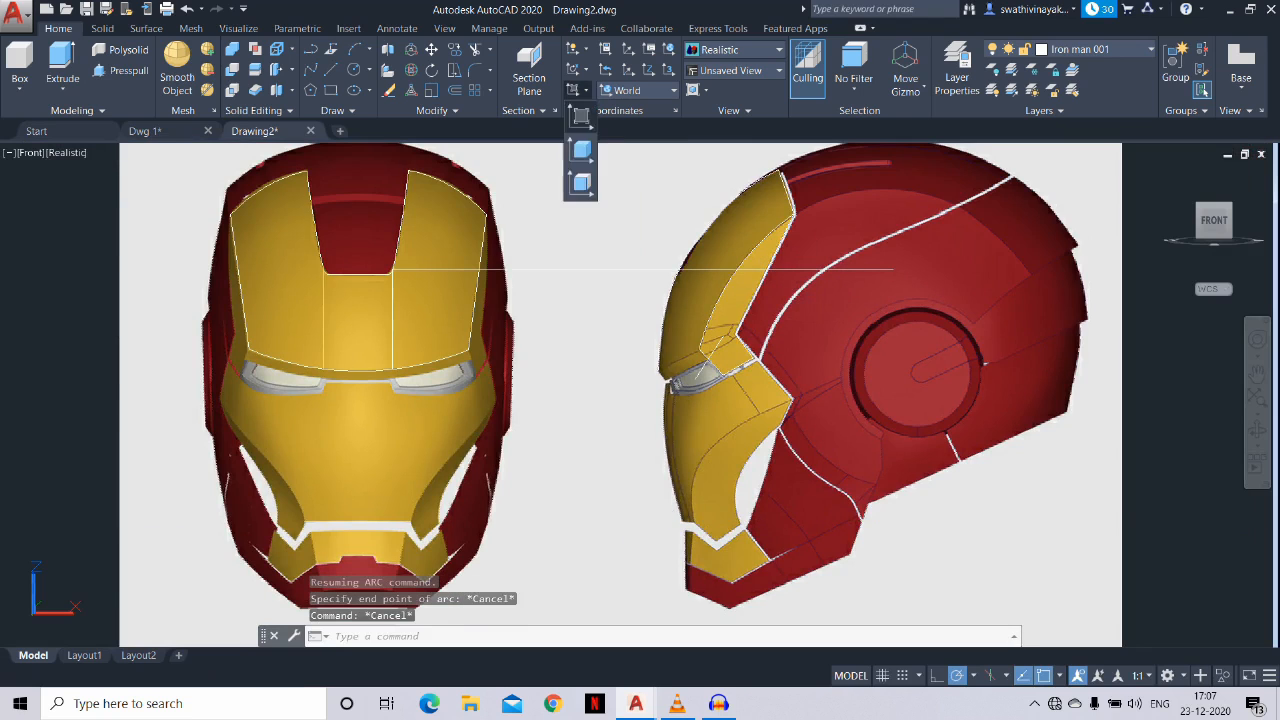
Align the UCS to the front view and draw a three-point arc along the faceplate's front edge on the side reference, from the lower edge past the eye gap
left_click(573, 90)
scroll(683, 515, "up", 4)
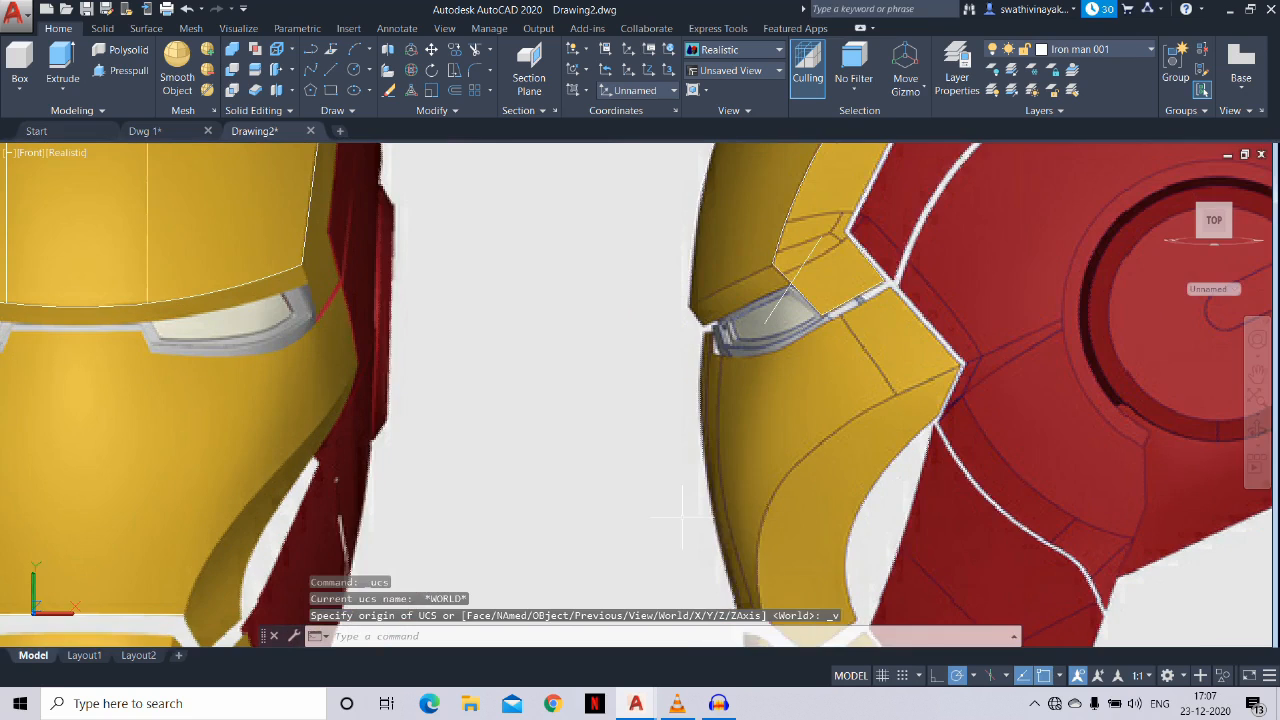
key("Return")
middle_click_drag(696, 517, 648, 390)
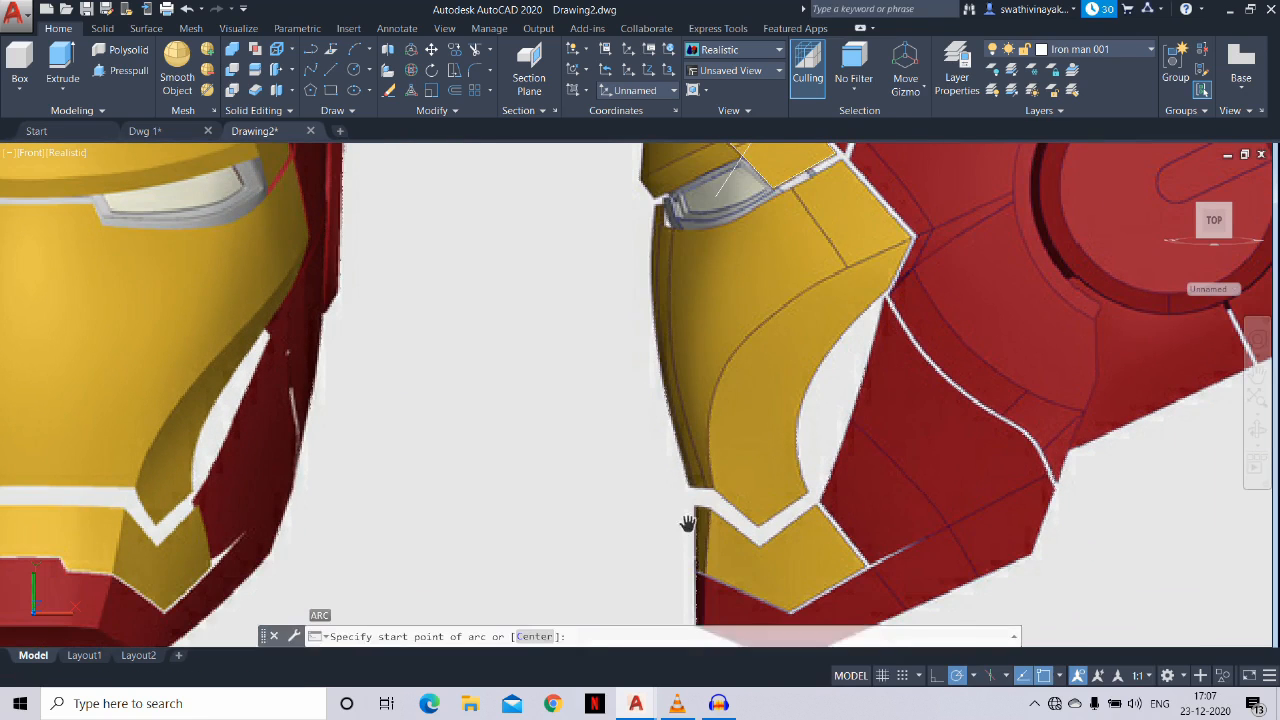
left_click(686, 490)
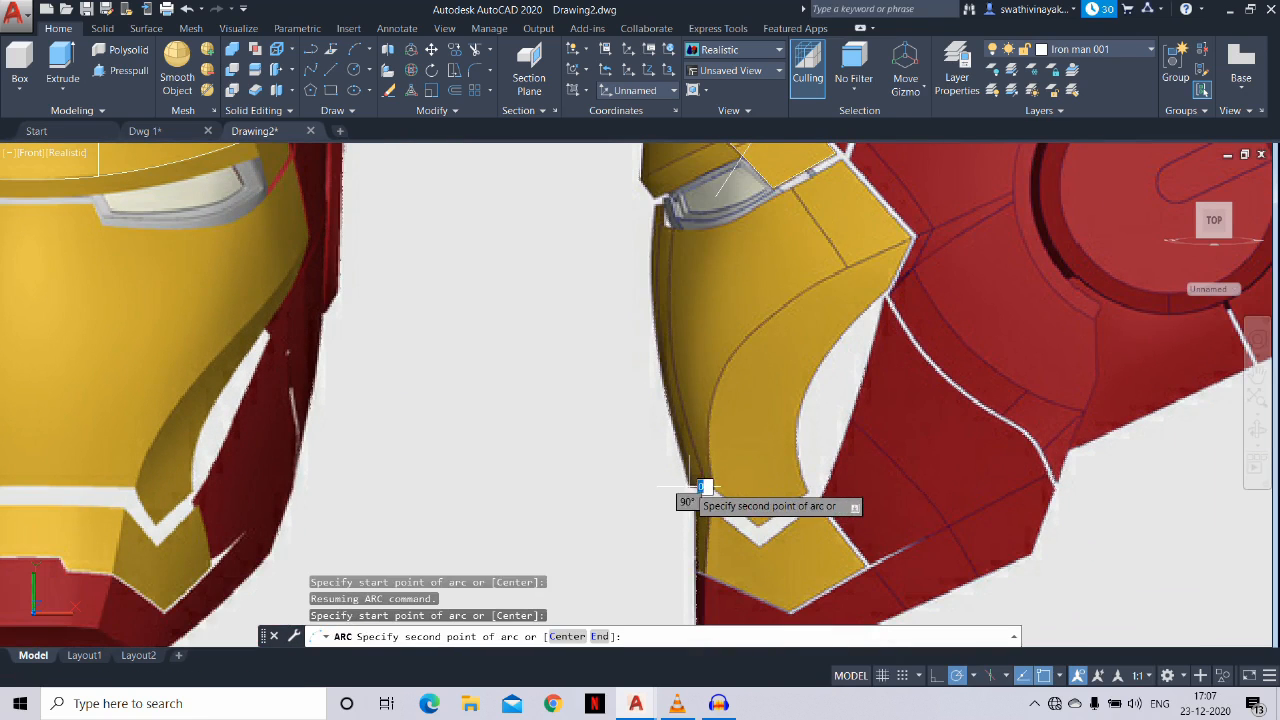
left_click(668, 198)
middle_click_drag(668, 198, 596, 396)
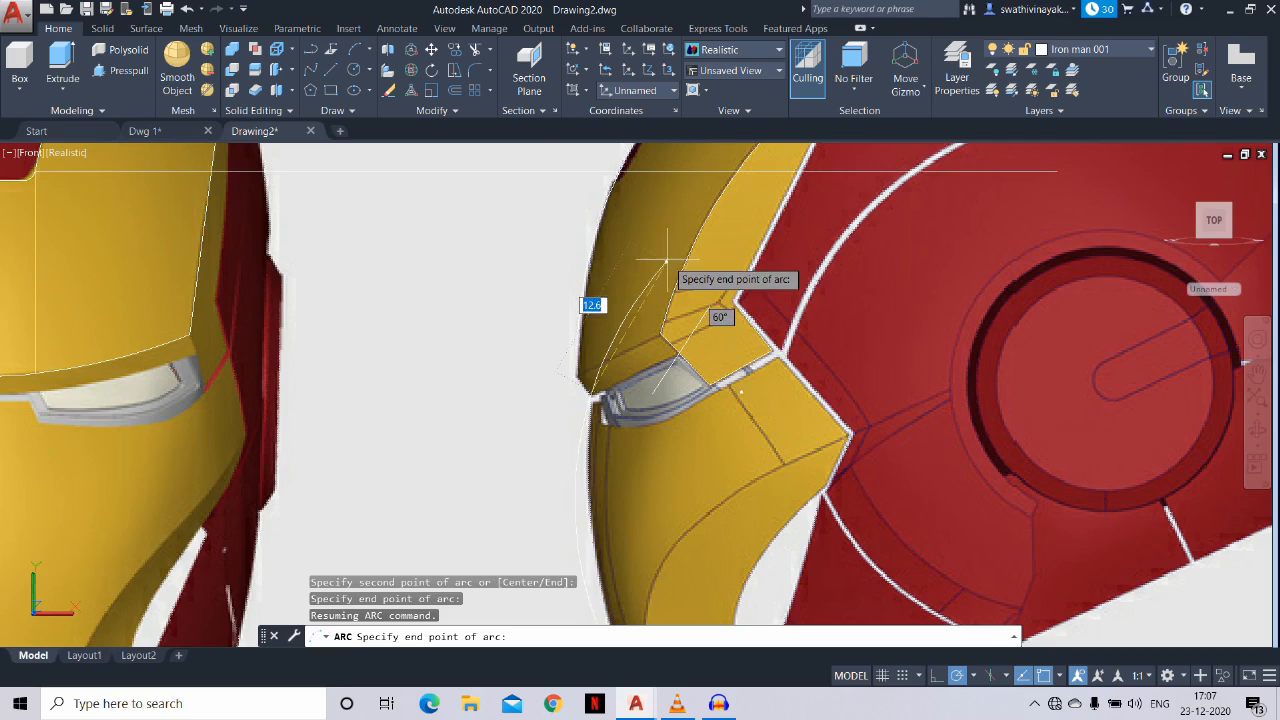
left_click(645, 208)
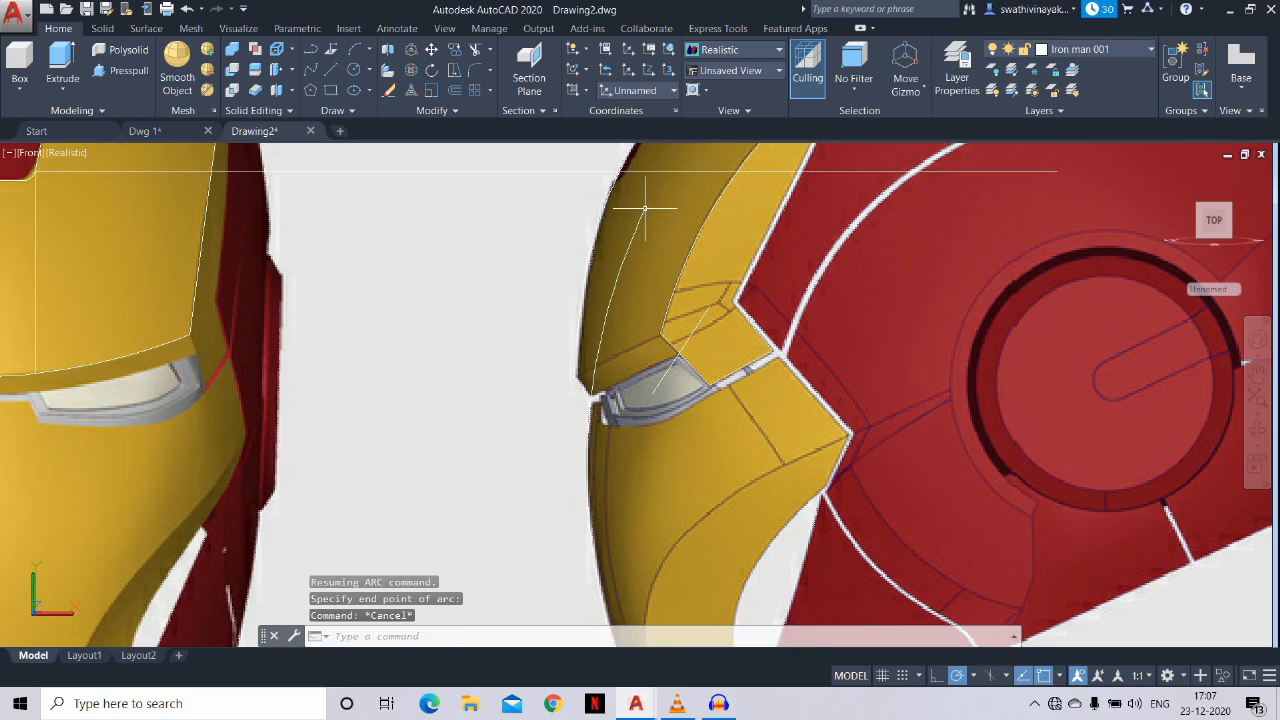
Draw a slanted cutting line across the profile arc at the eye gap and trim away the arc's portion above it
type("l")
key("Return")
left_click(490, 472)
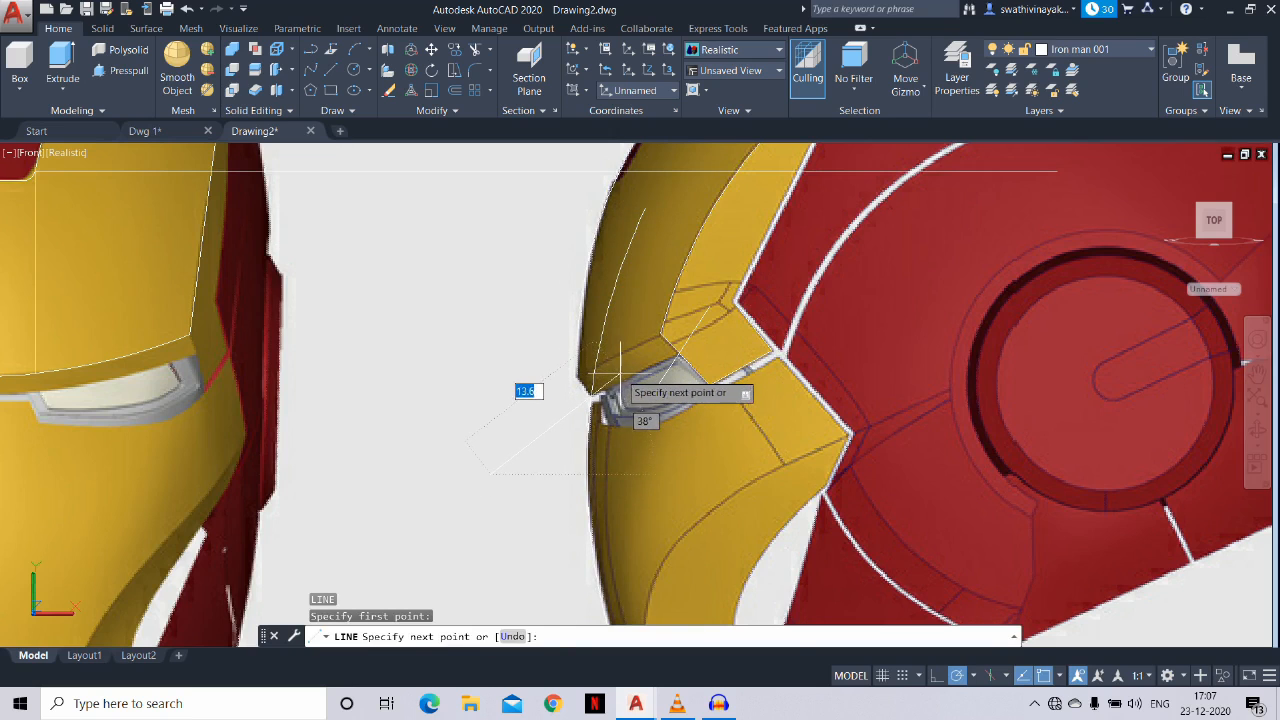
left_click(620, 378)
key("Escape")
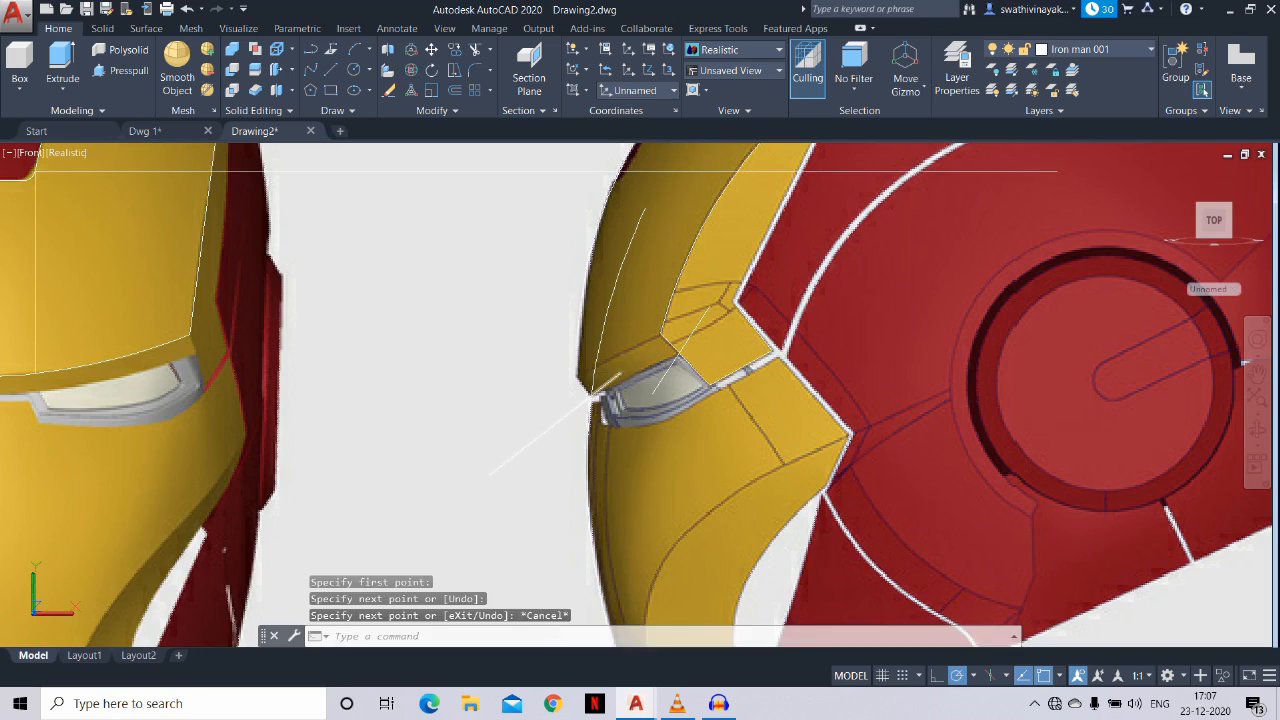
type("tr")
key("Return")
key("Return")
left_click(614, 337)
left_click(597, 314)
key("Escape")
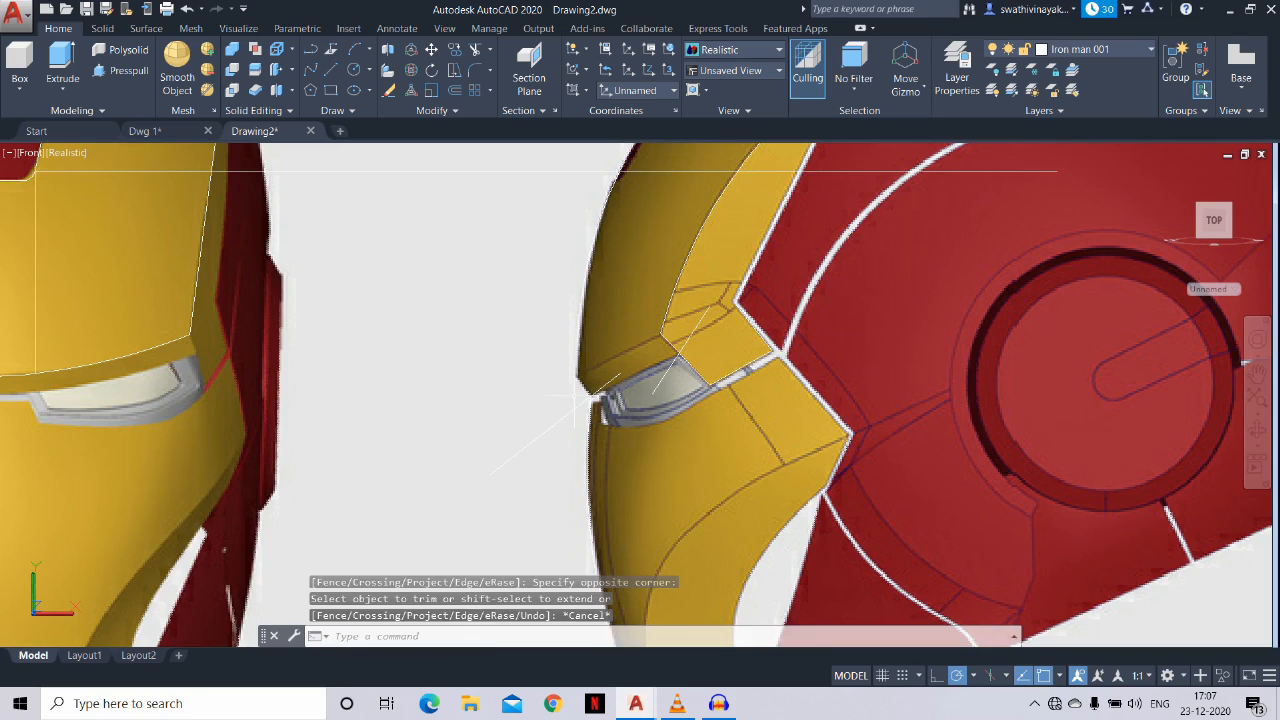
Erase the slanted cutting line at the eye gap
left_click(563, 431)
left_click(536, 402)
type("e")
key("Return")
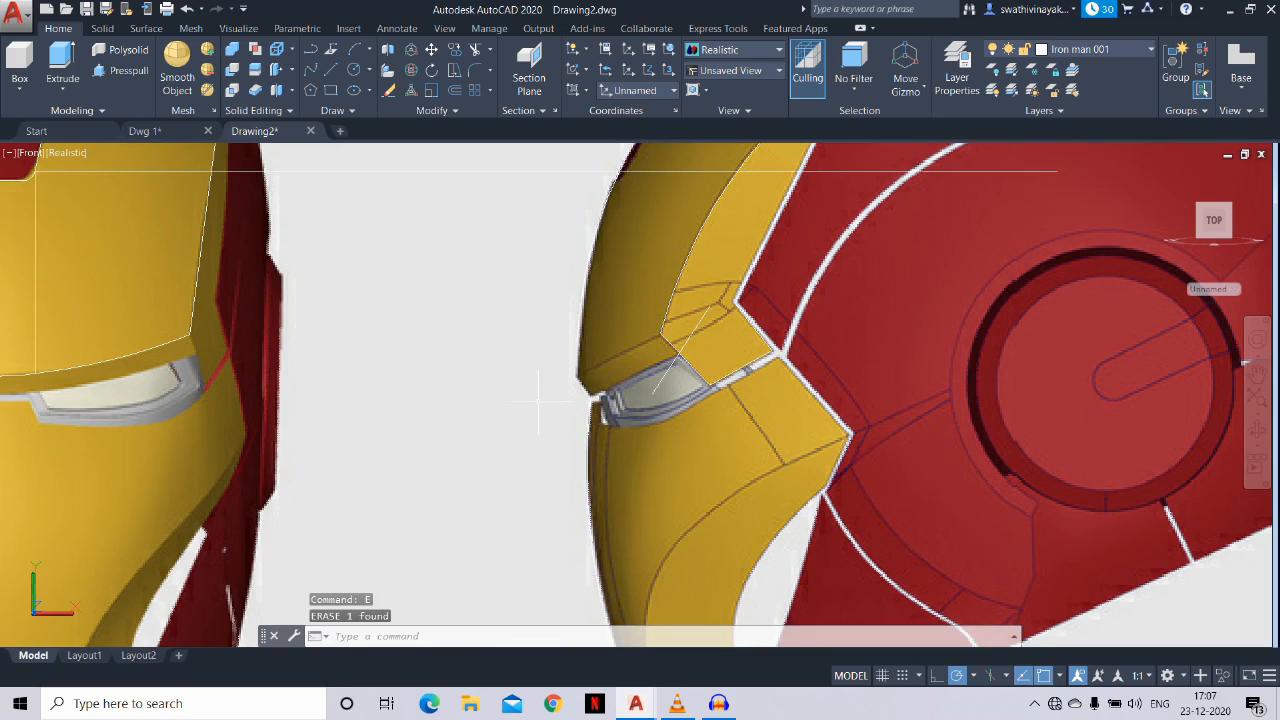
Copy the horizontal line above the mouth gap from the front reference to the lower end of the side profile arc
scroll(683, 284, "down", 5)
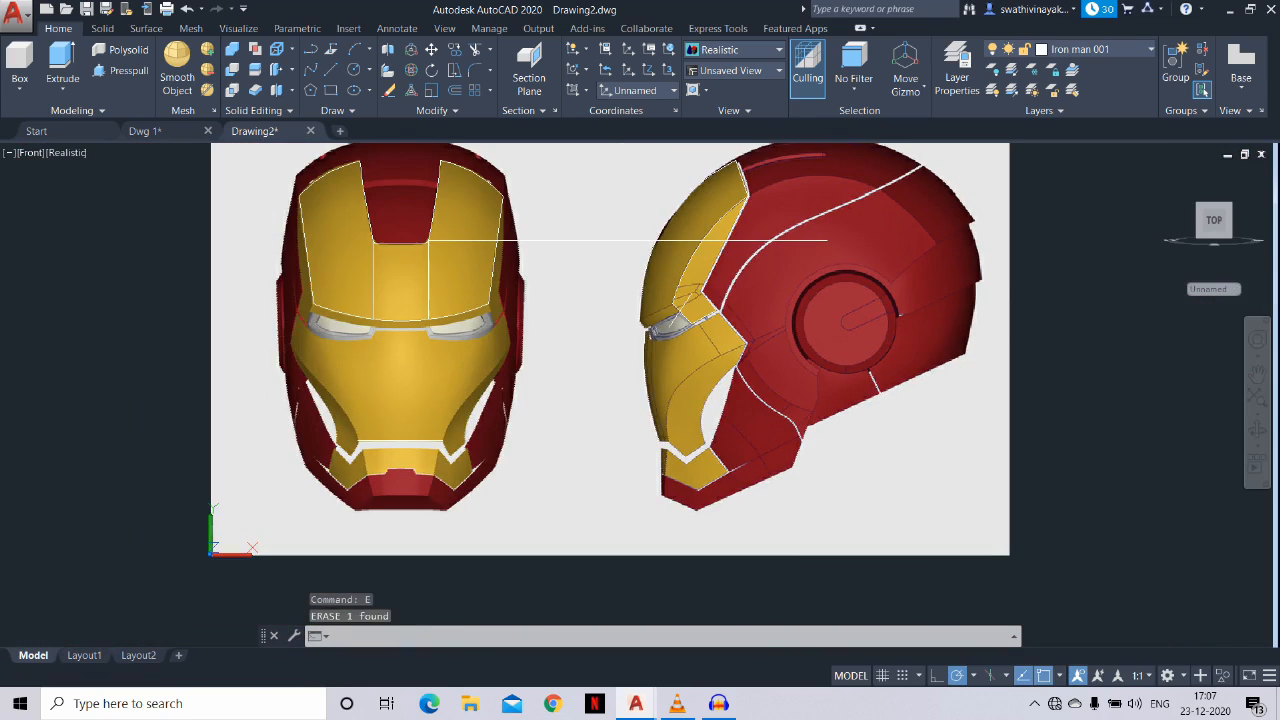
type("co")
key("Return")
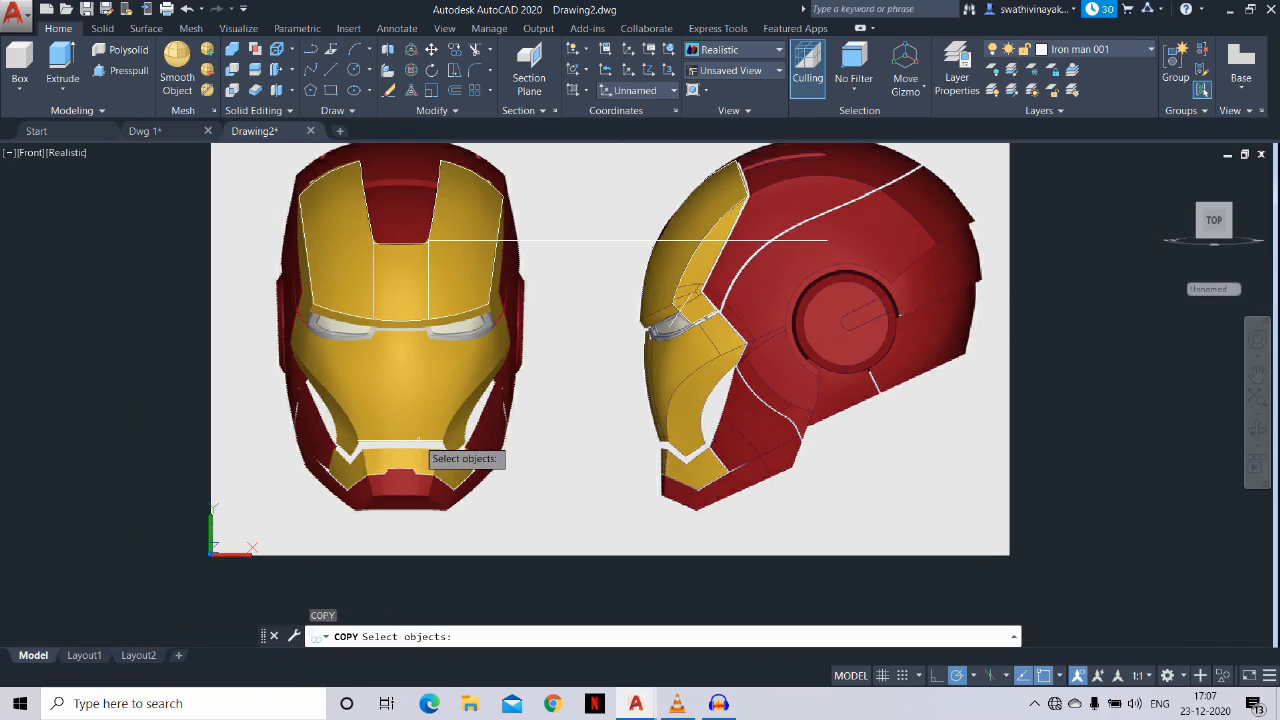
left_click(418, 440)
key("Return")
left_click(418, 441)
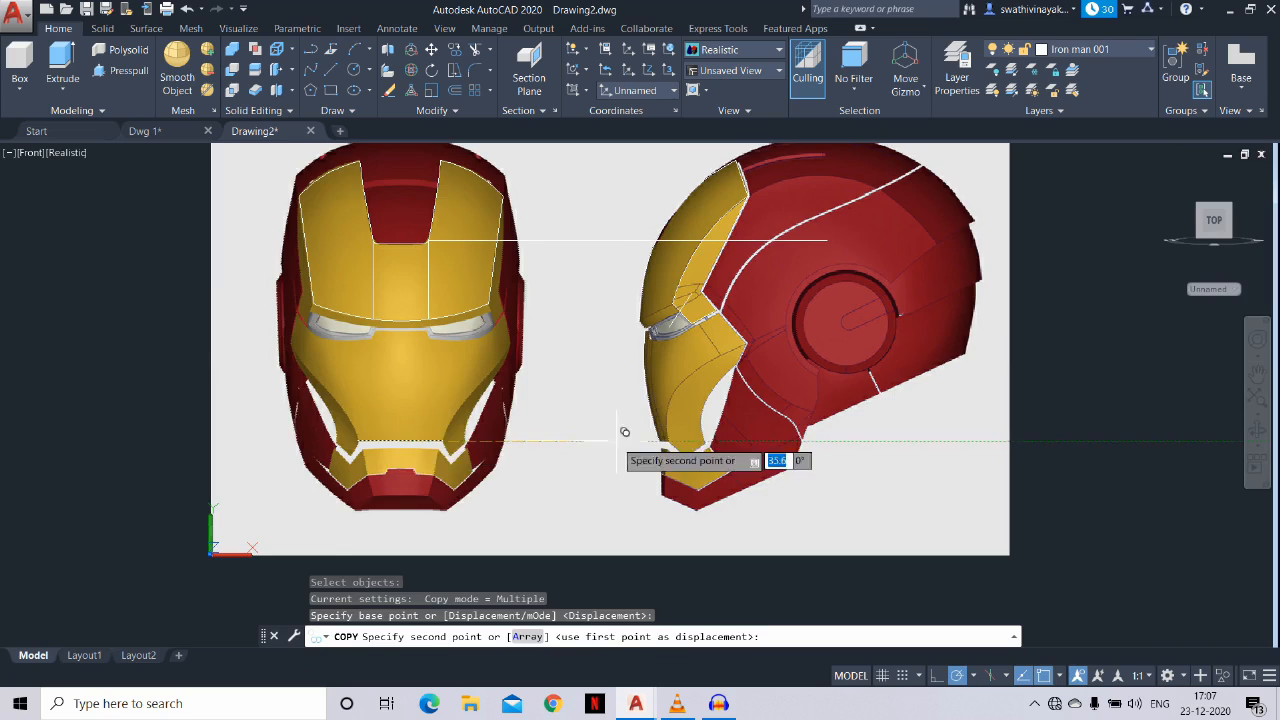
scroll(622, 433, "up", 3)
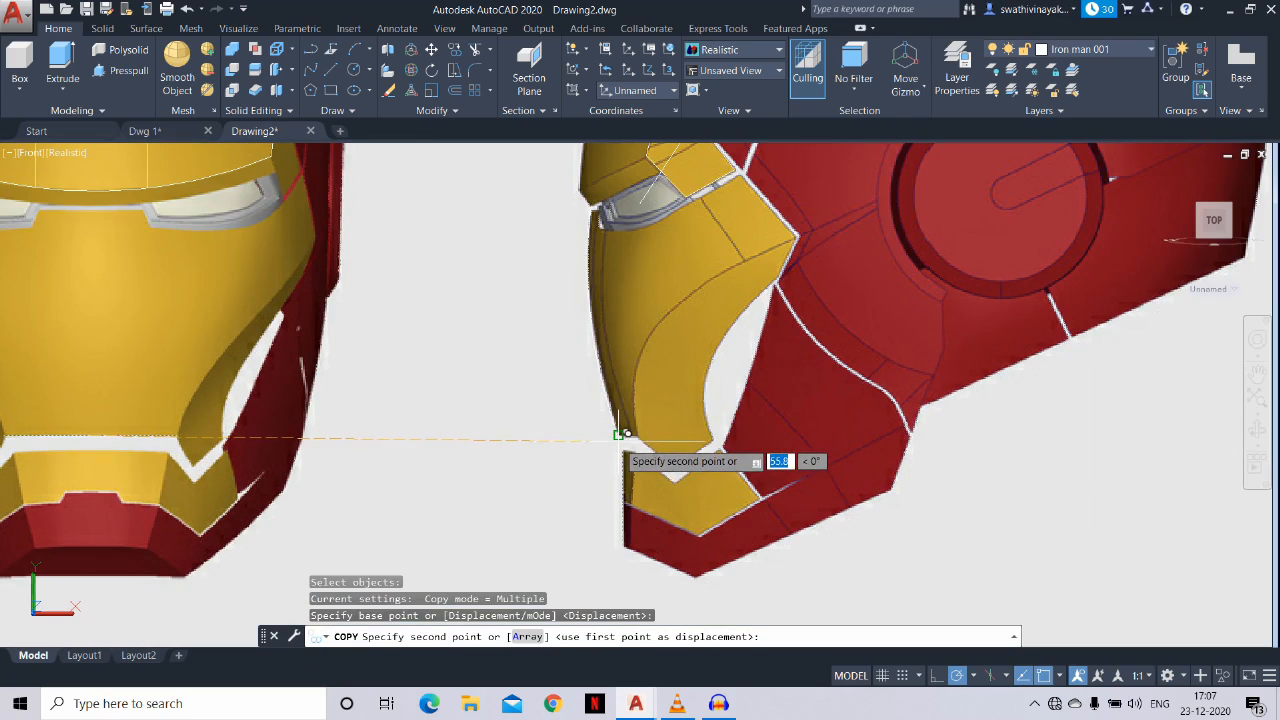
left_click(619, 434)
key("Escape")
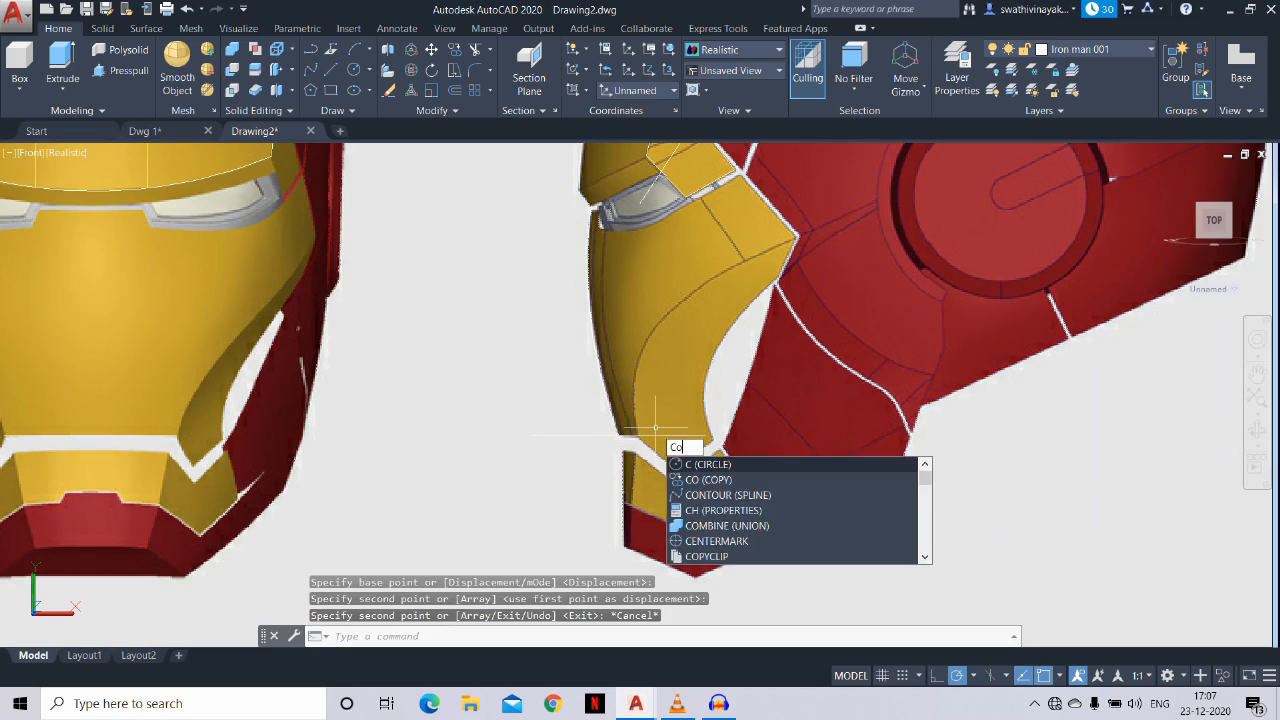
Copy the profile arc and its horizontal line straight across to the empty area between the yellow forehead model and the red arc
key("Return")
left_click(643, 457)
left_click(594, 402)
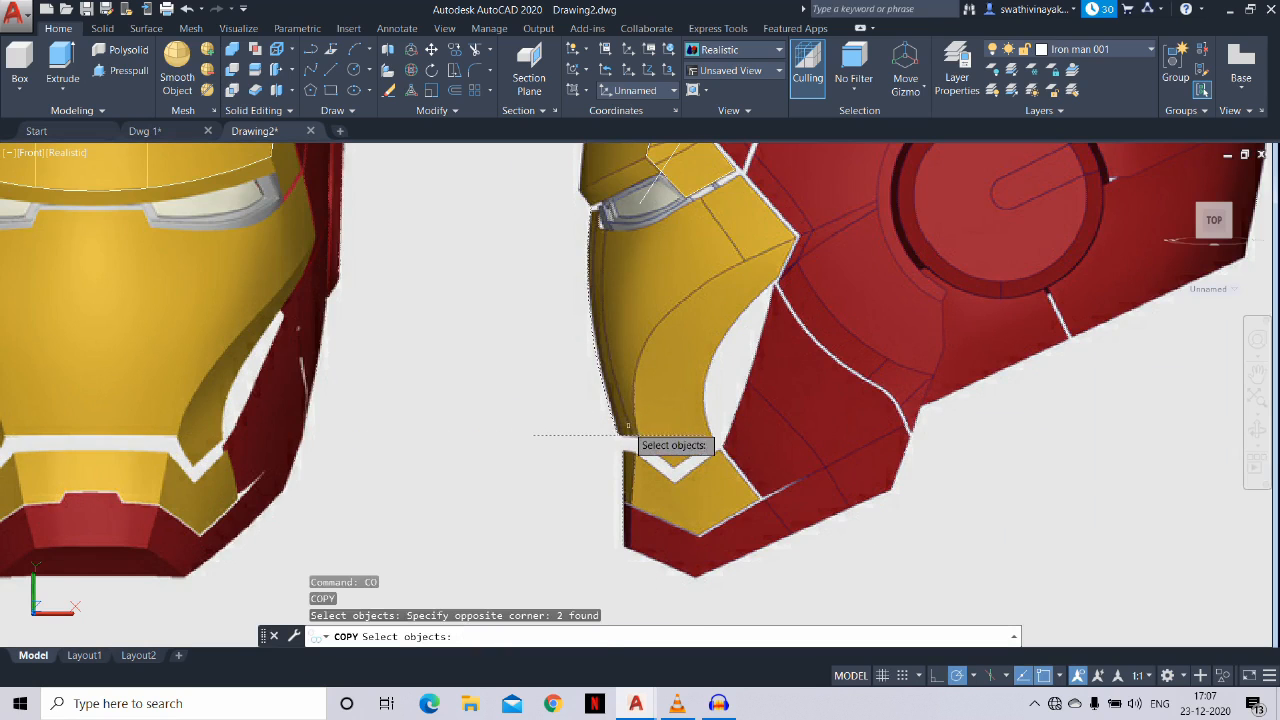
key("Return")
left_click(613, 434)
scroll(612, 436, "down", 2)
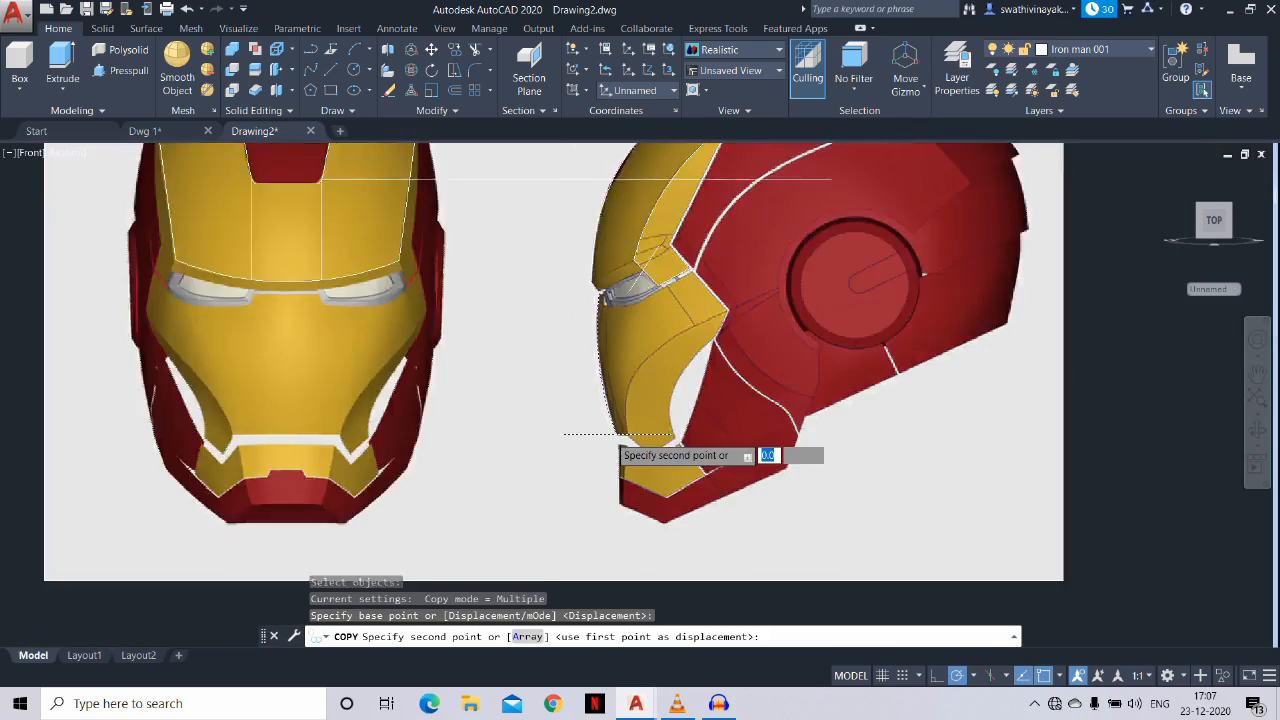
scroll(610, 436, "down", 4)
middle_click_drag(1077, 429, 513, 438)
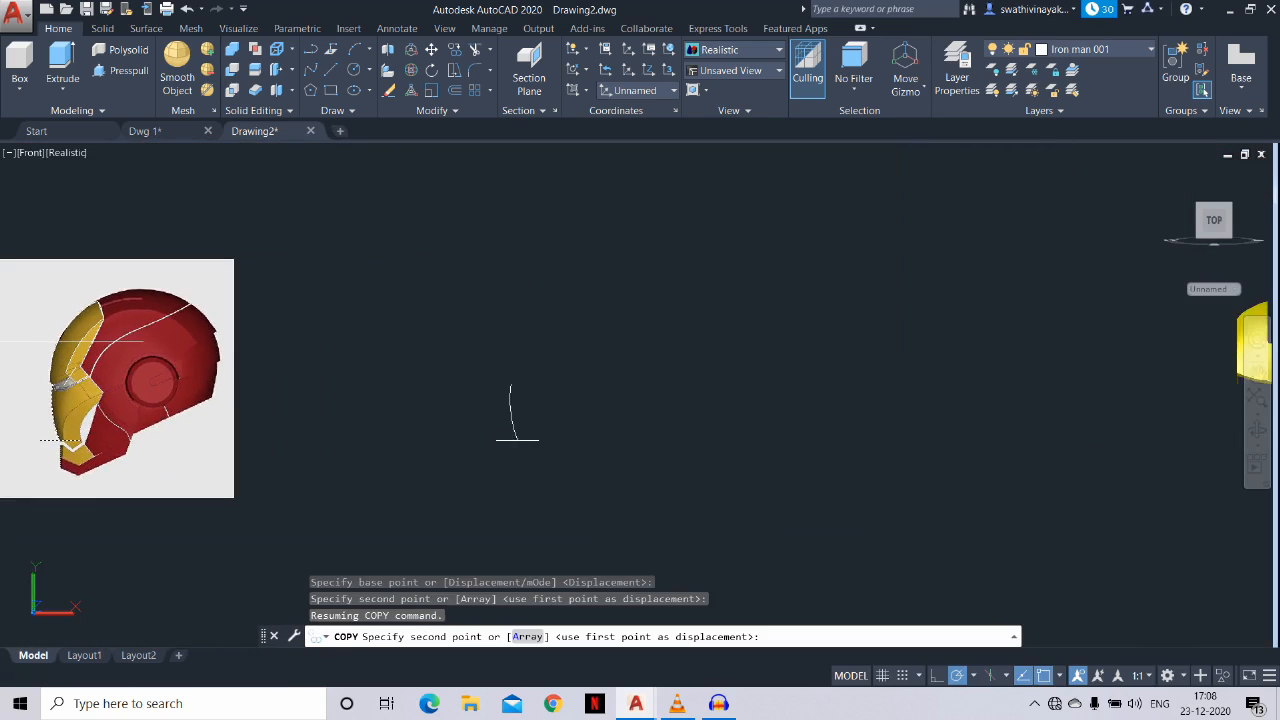
scroll(510, 439, "down", 2)
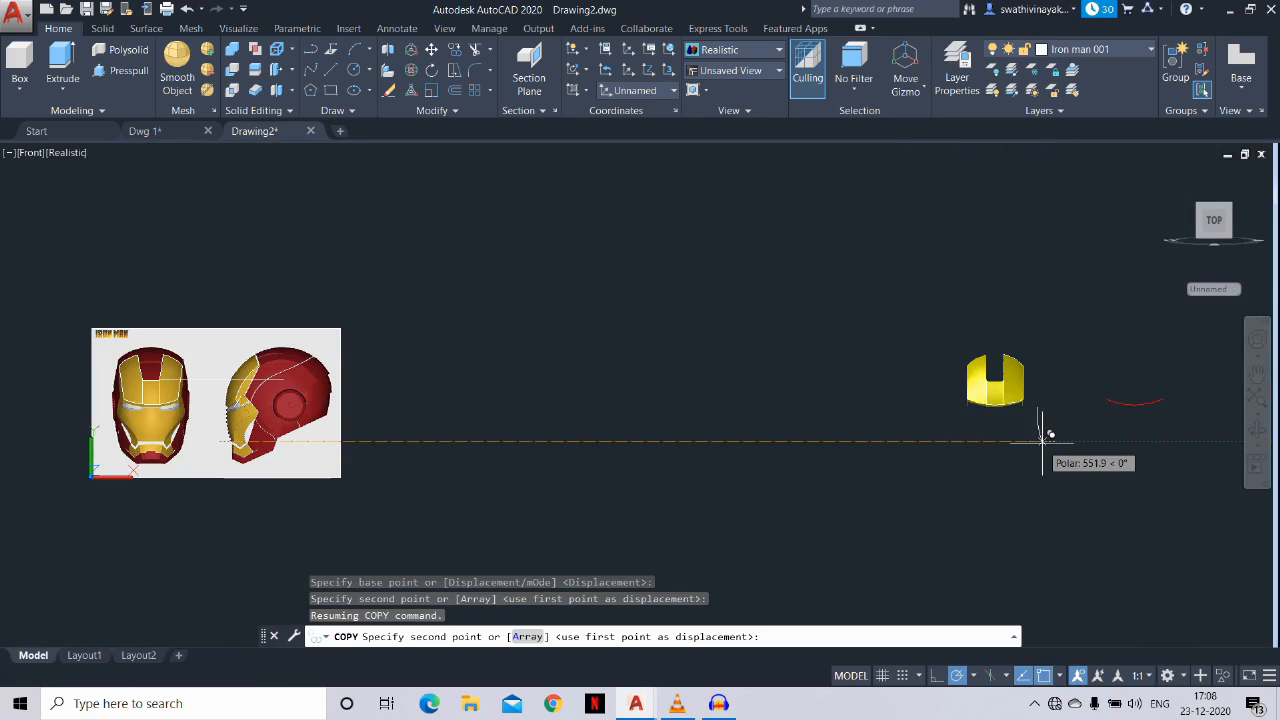
left_click(1071, 438)
key("Escape")
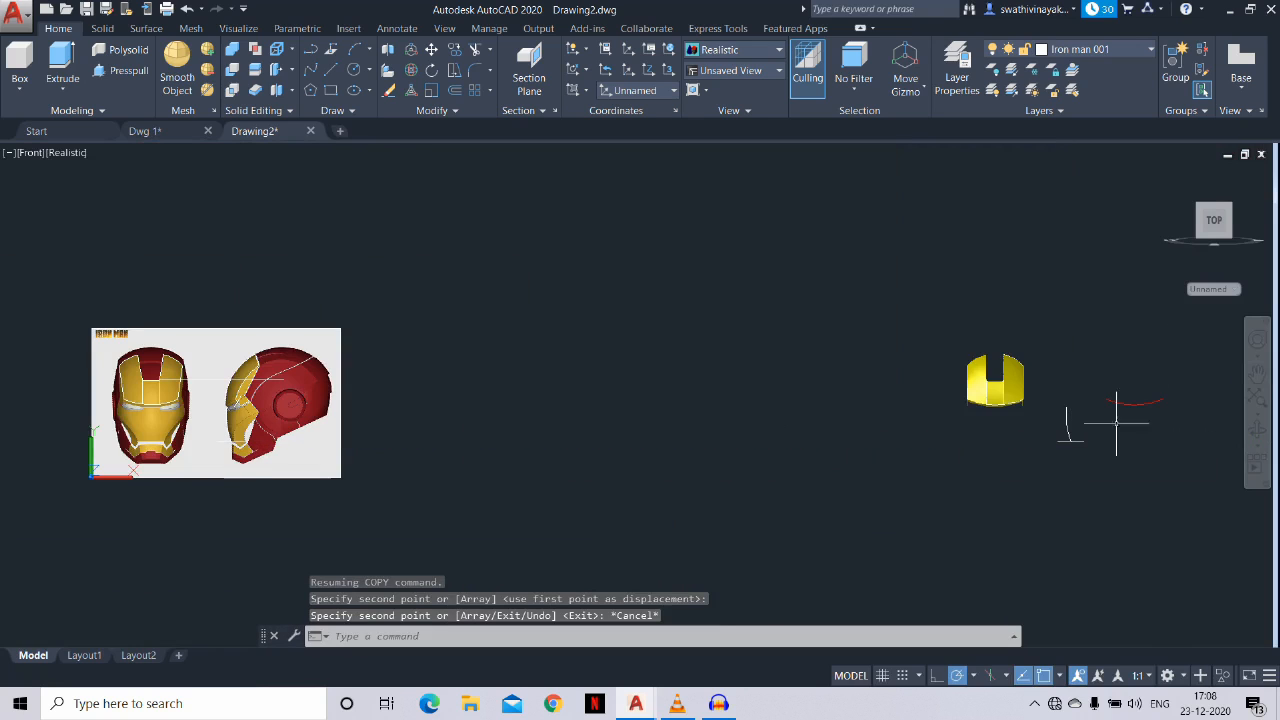
Restore the World coordinate system and switch to the southeast isometric view around the forehead model and copied curves
left_click(1215, 289)
left_click(1218, 302)
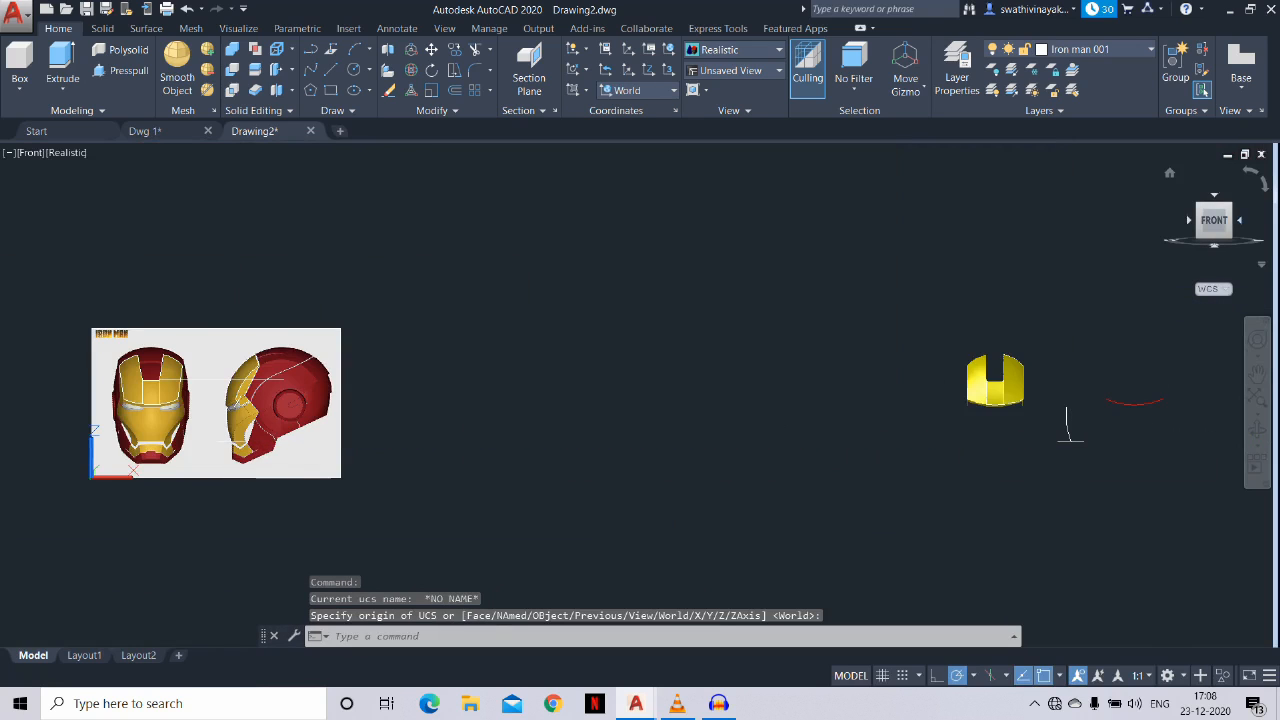
left_click(1229, 206)
scroll(812, 495, "up", 4)
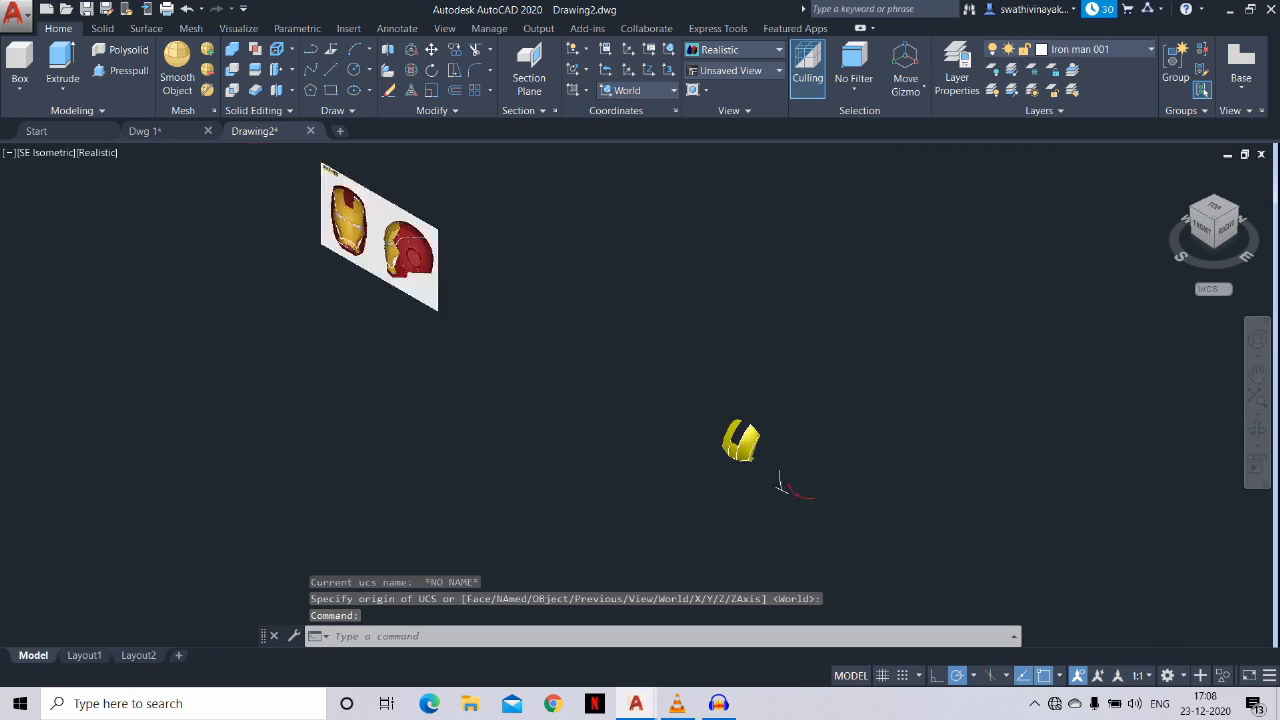
Rotate the copied profile arc 90° about its lower end on the horizontal line
key("Return")
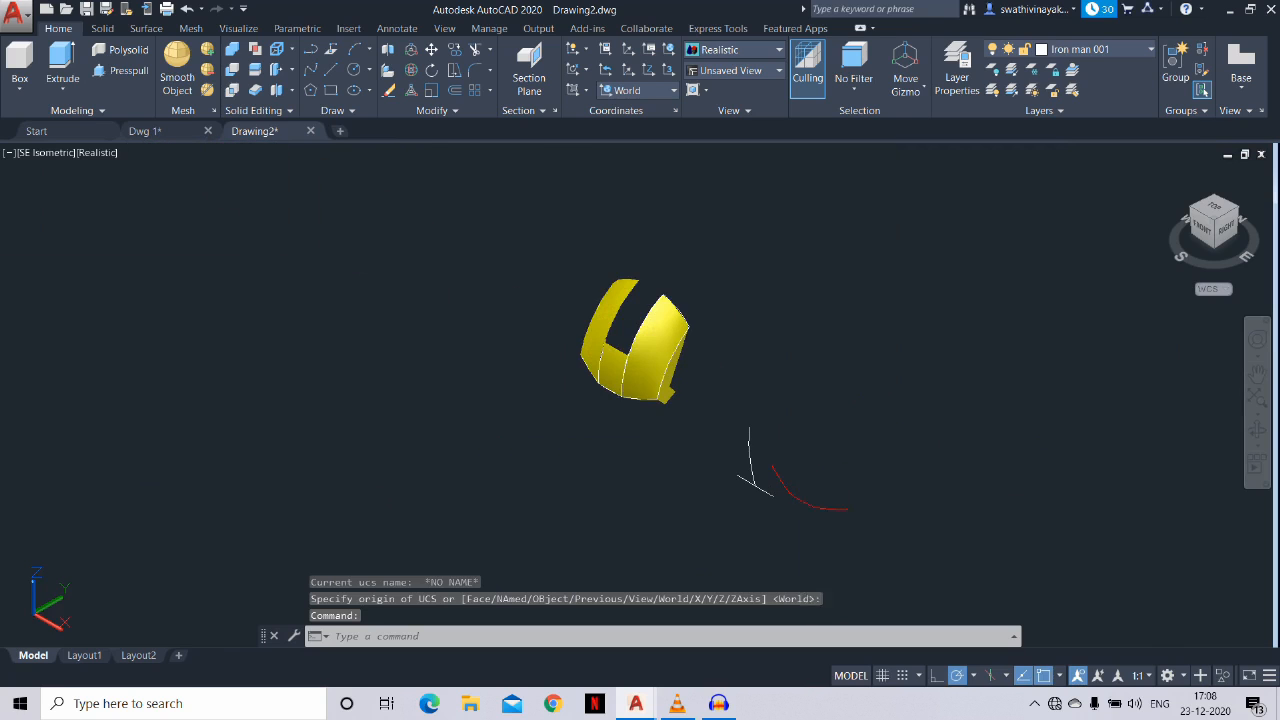
left_click(768, 456)
left_click(752, 478)
key("Return")
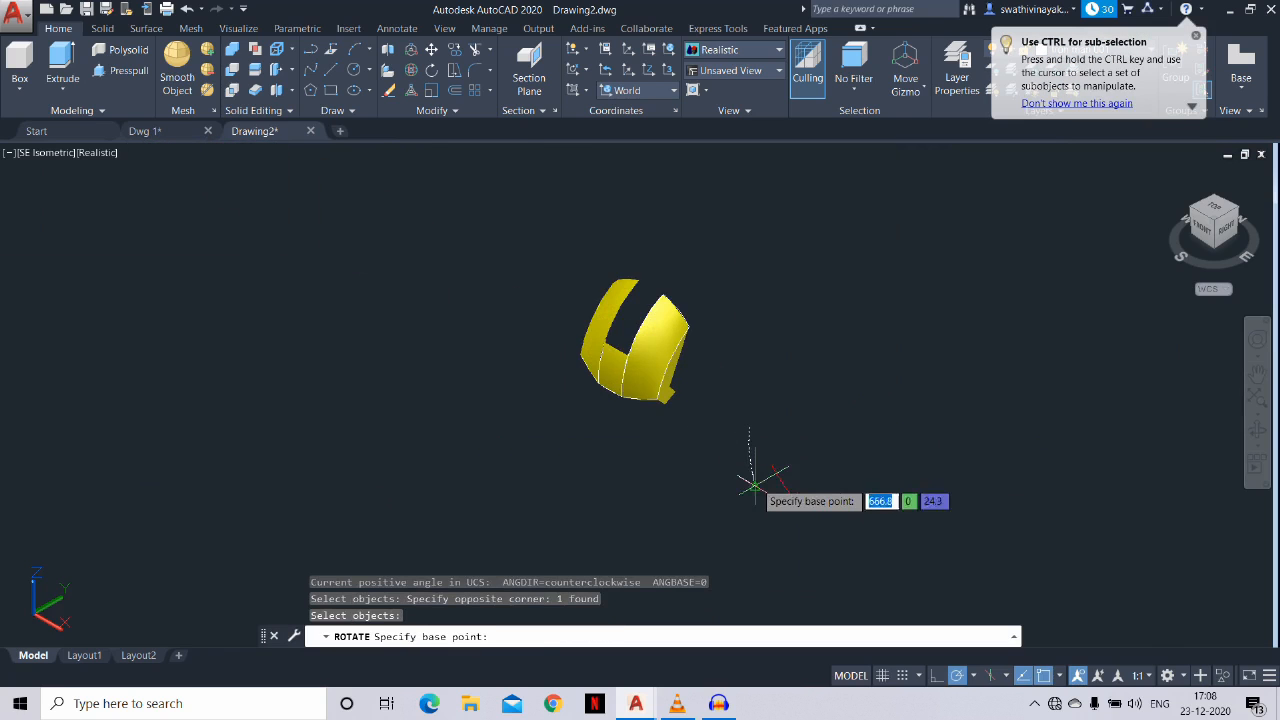
left_click(754, 486)
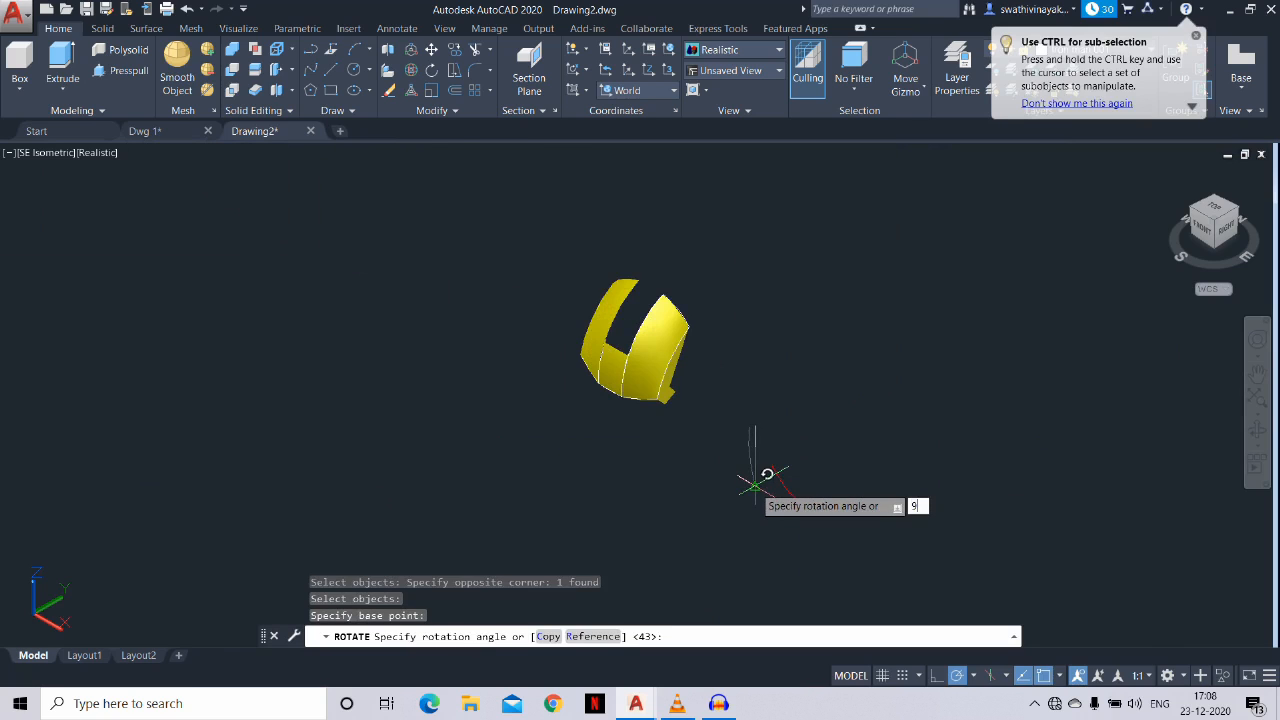
type("90")
key("Return")
key("Escape")
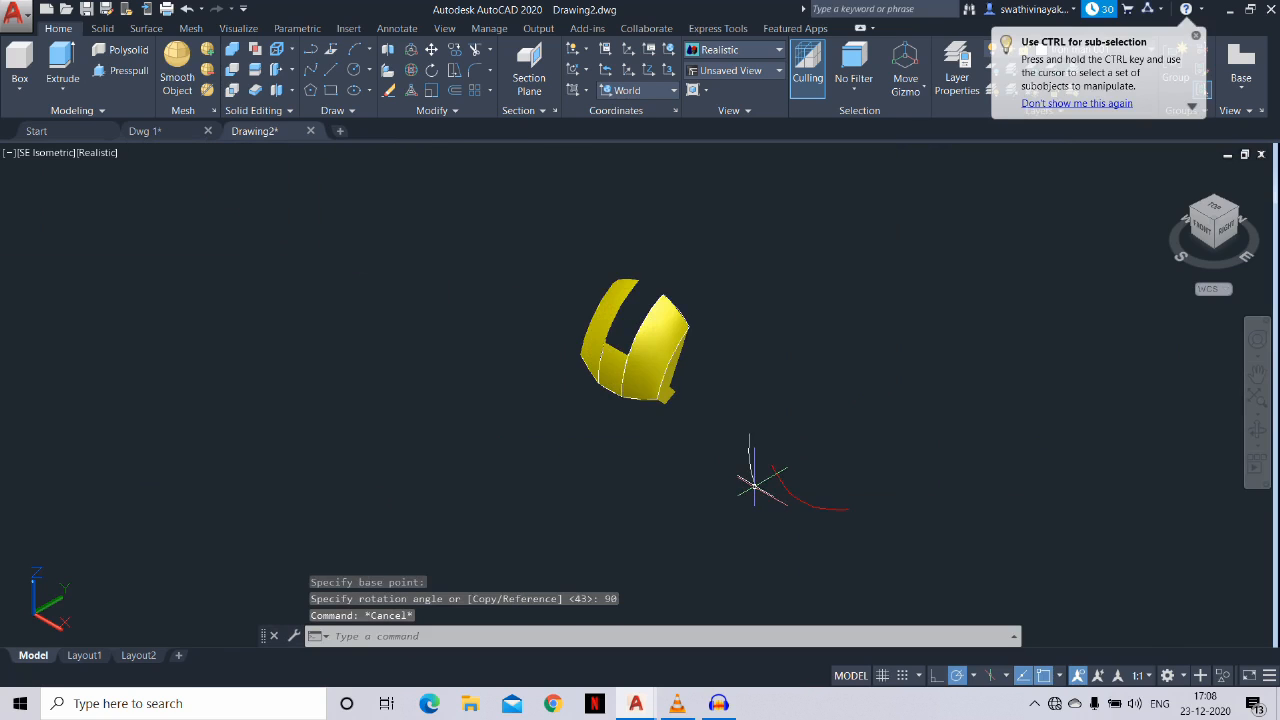
type("m")
key("Return")
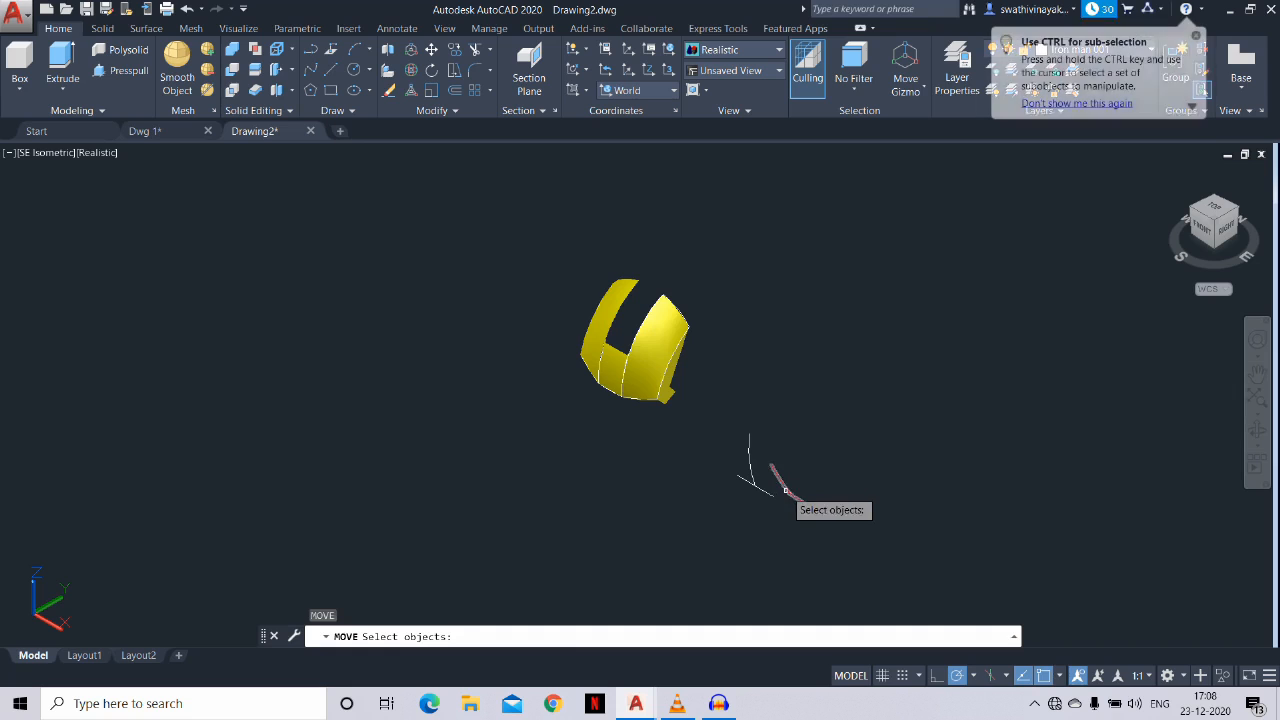
left_click(785, 490)
key("Return")
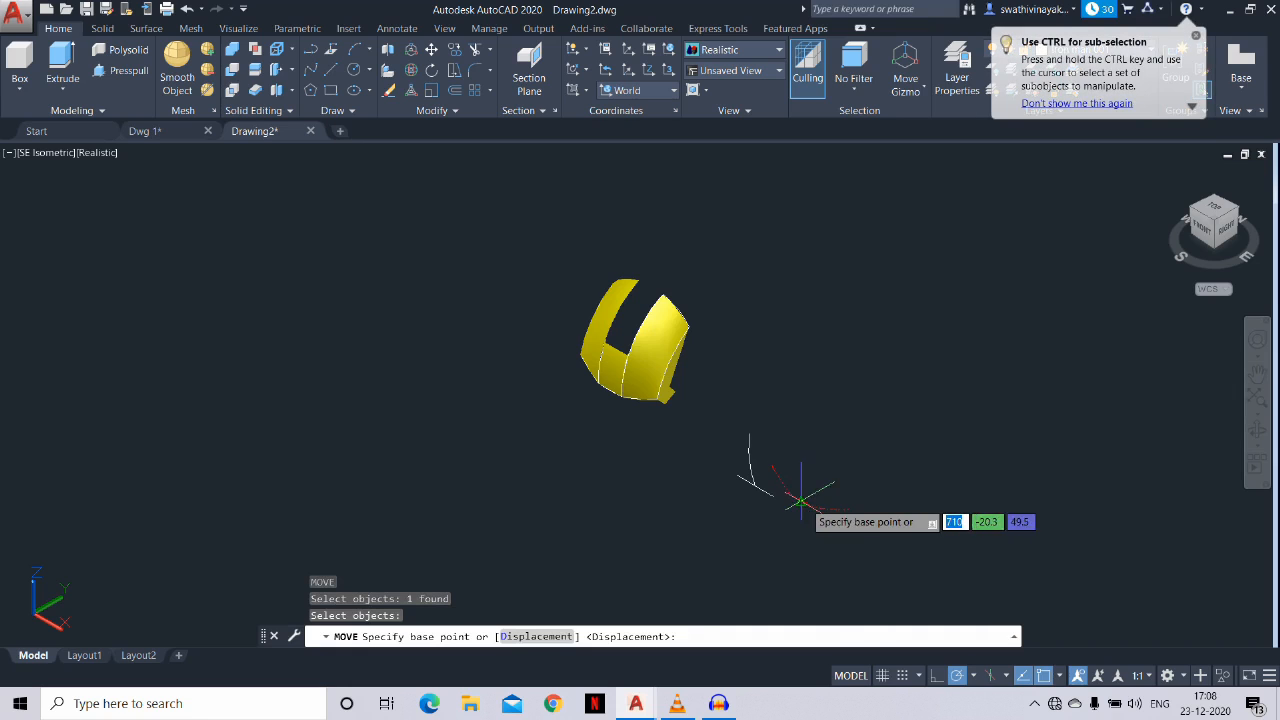
left_click(801, 497)
key("Escape")
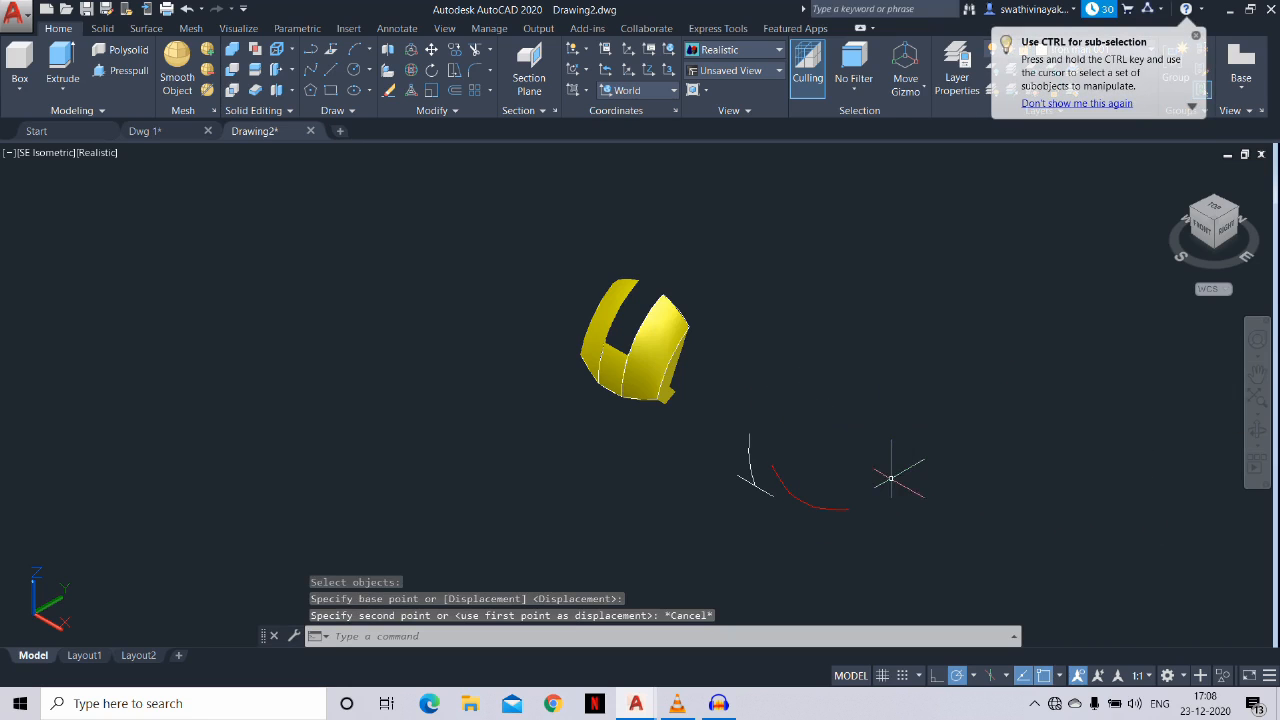
Copy the red arc to the empty space on the far side of the yellow forehead model
type("co")
key("Return")
left_click(825, 504)
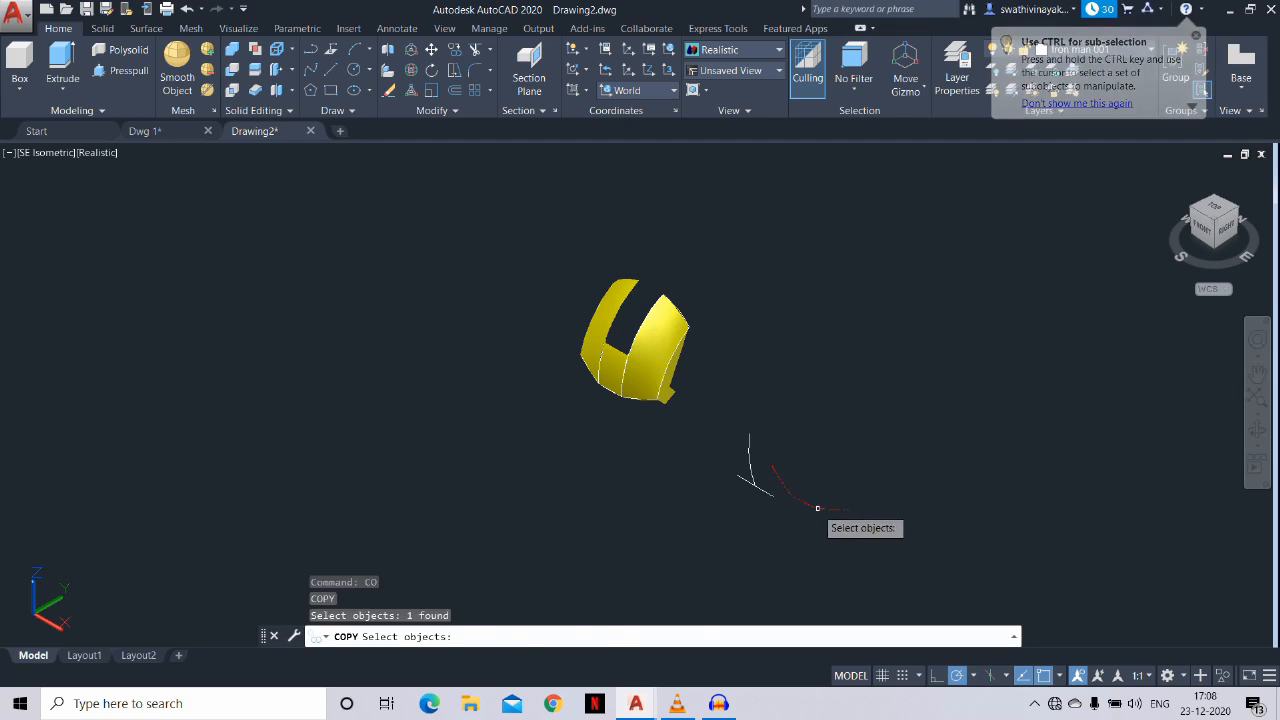
key("Return")
left_click(803, 498)
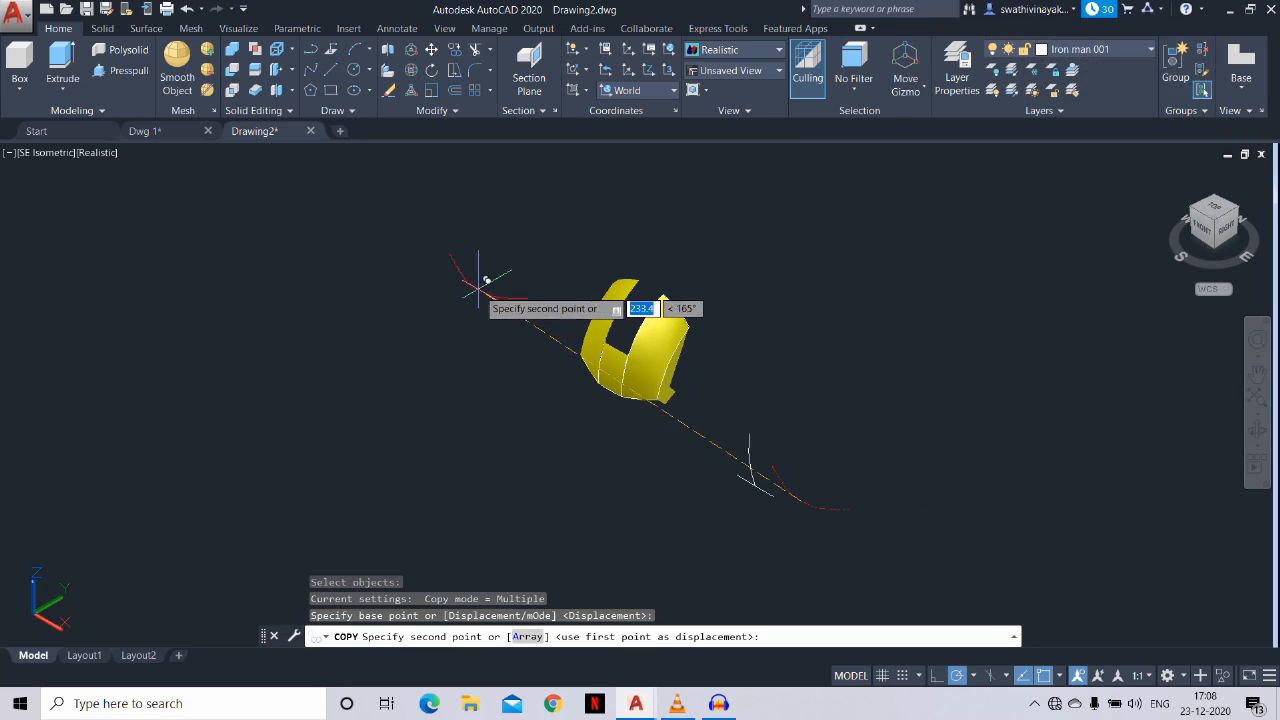
left_click(445, 295)
key("Escape")
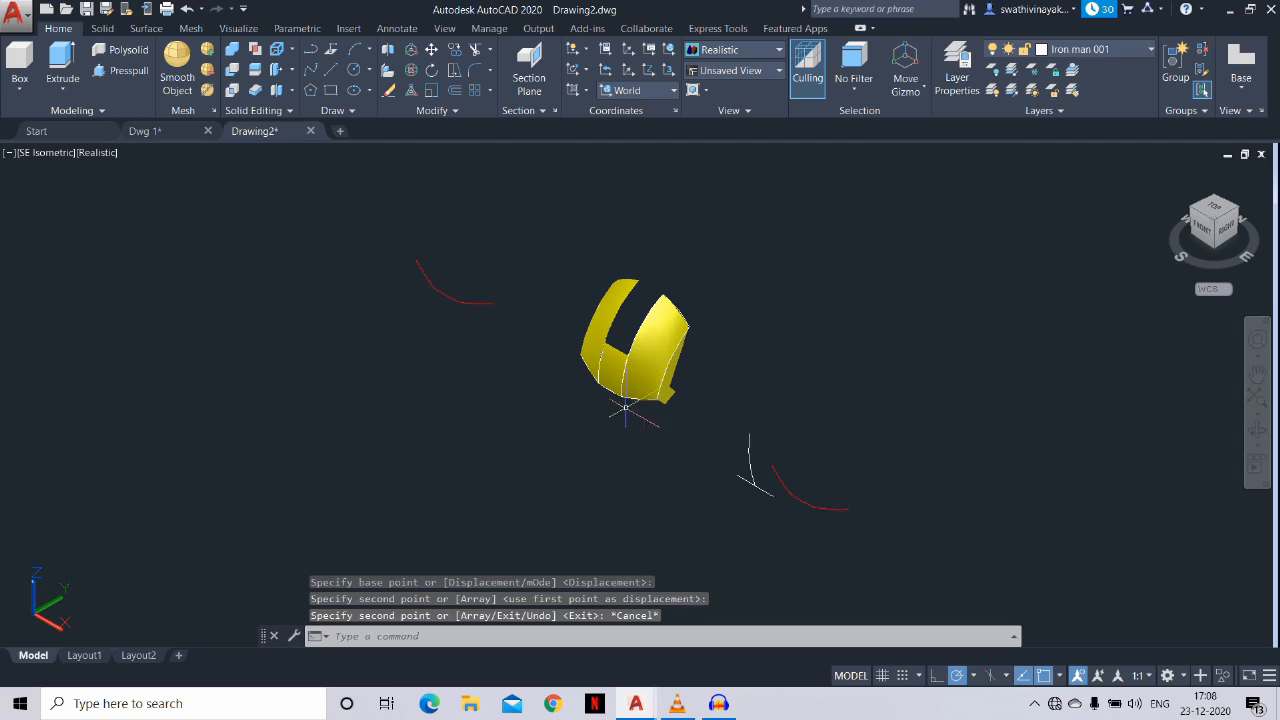
Move the original red arc by its middle onto the upper end of the rotated profile arc
type("m")
key("Return")
left_click(797, 494)
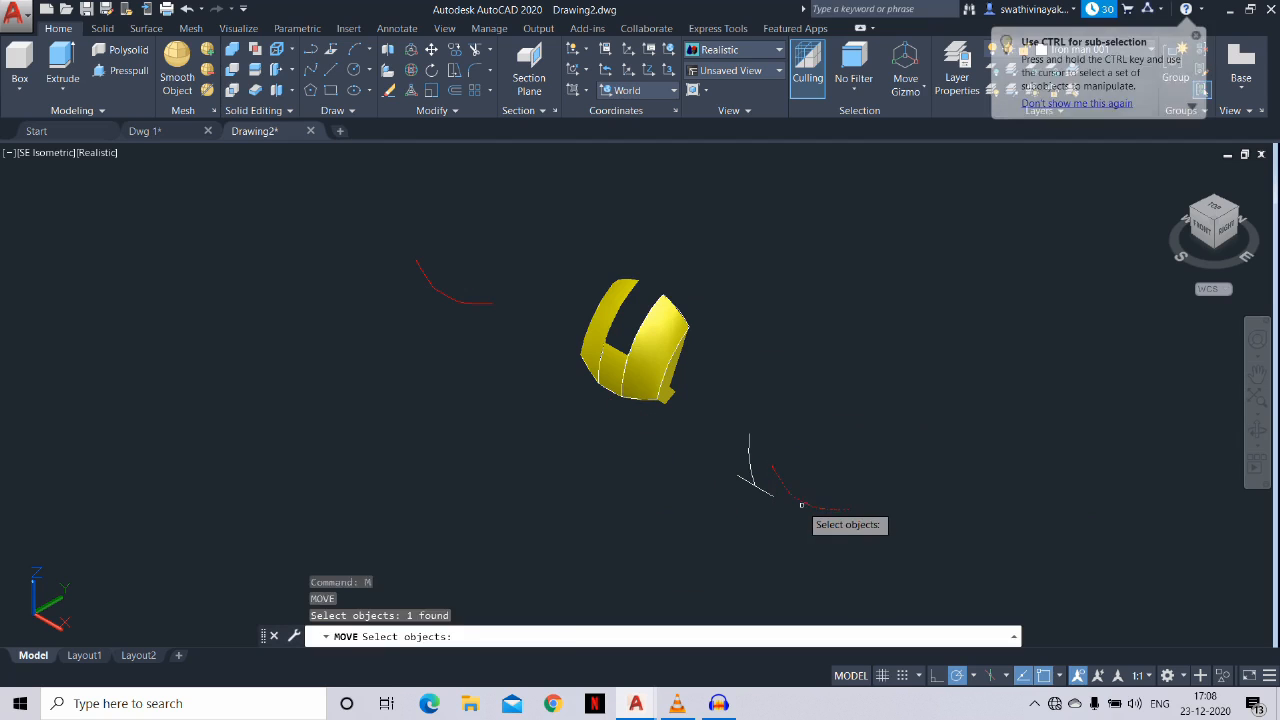
key("Return")
left_click(813, 487)
scroll(754, 400, "up", 3)
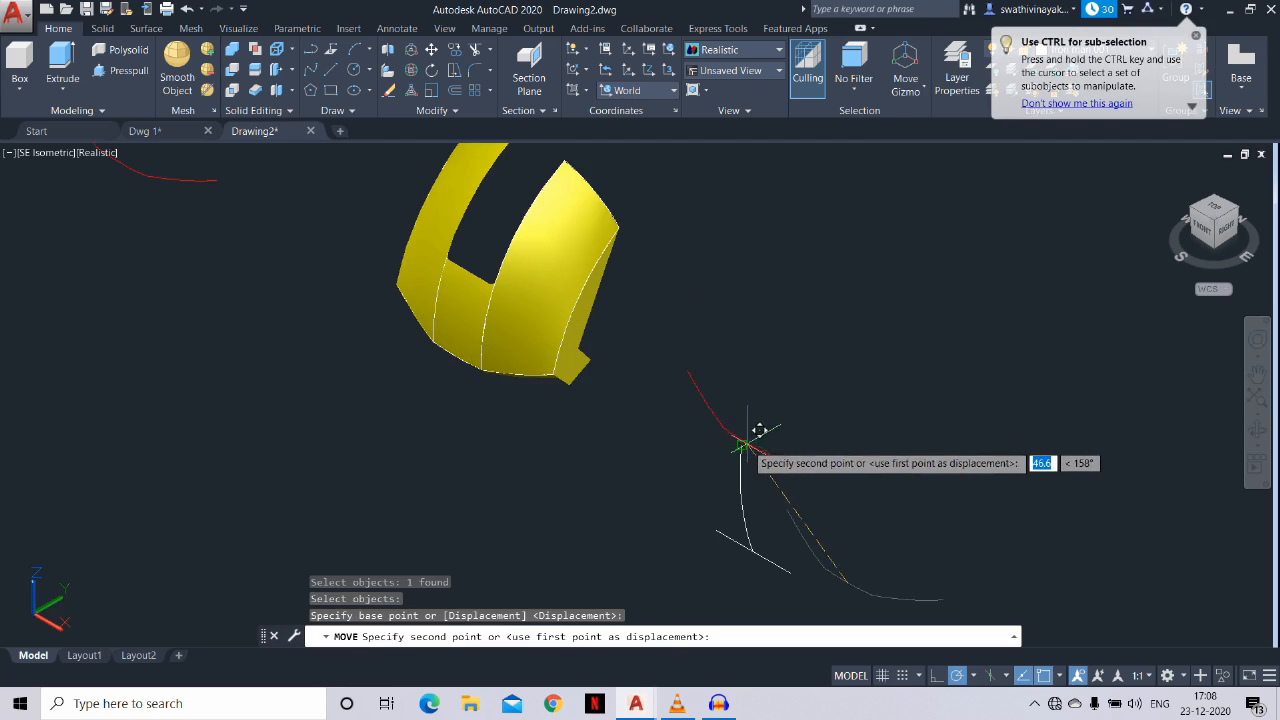
left_click(813, 437)
key("Escape")
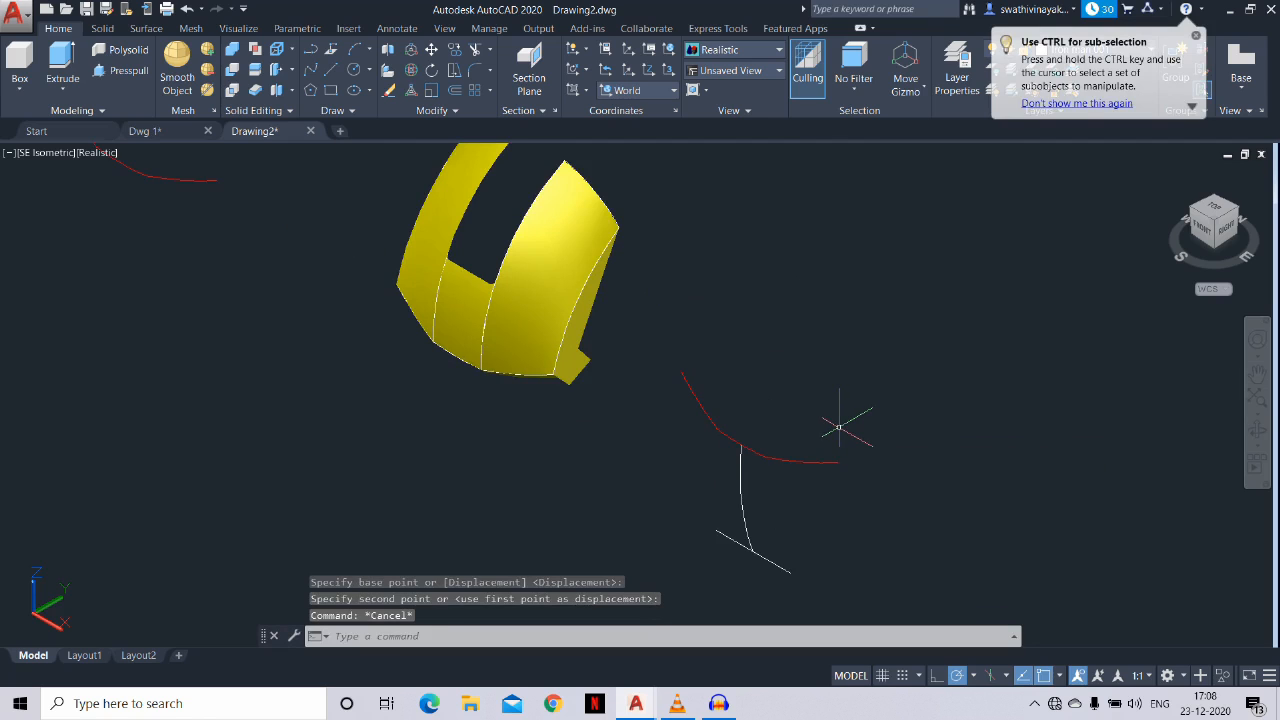
Copy the middle profile arc from its lower end to the near end of the horizontal base line
type("co")
key("Return")
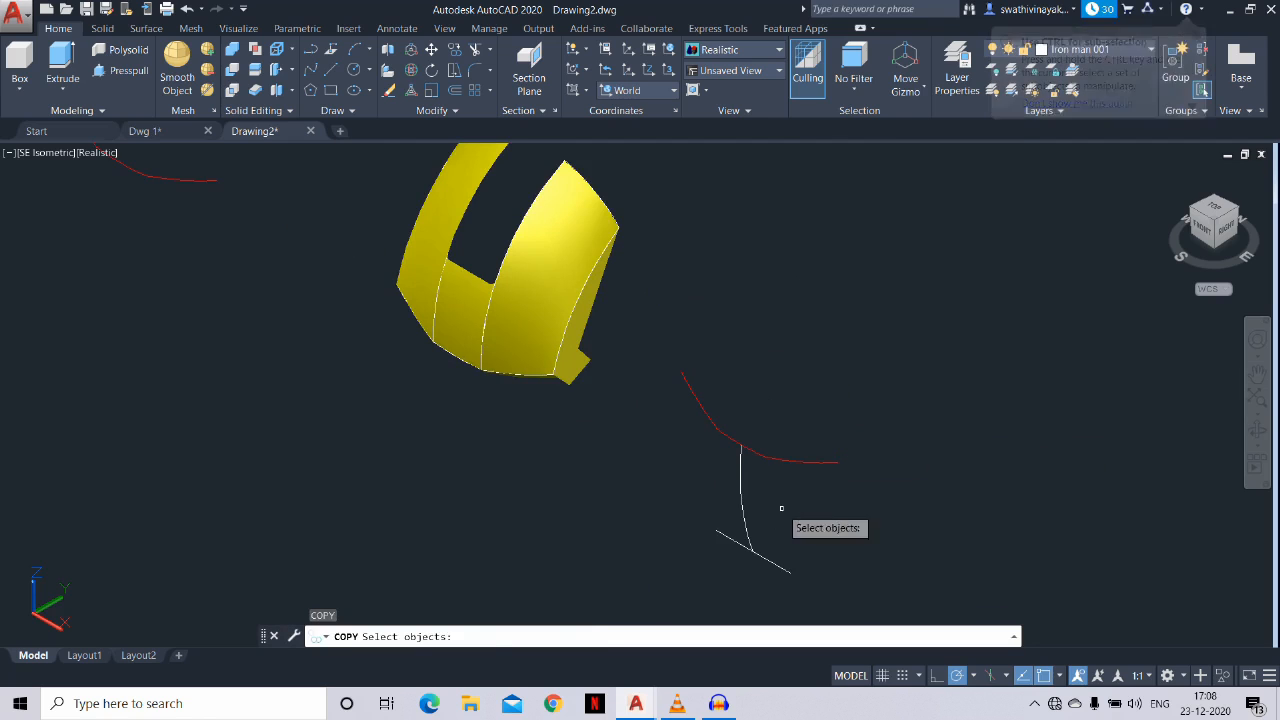
left_click(749, 503)
left_click(746, 502)
left_click(743, 499)
key("Return")
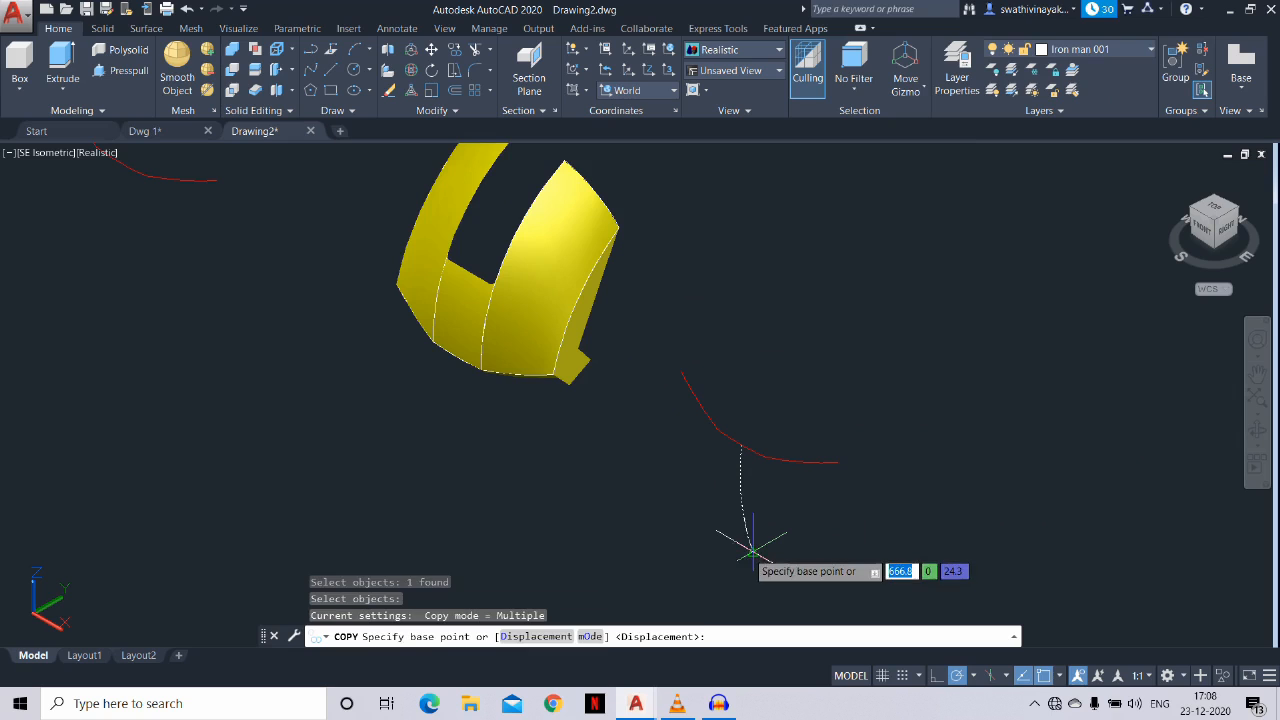
type("en")
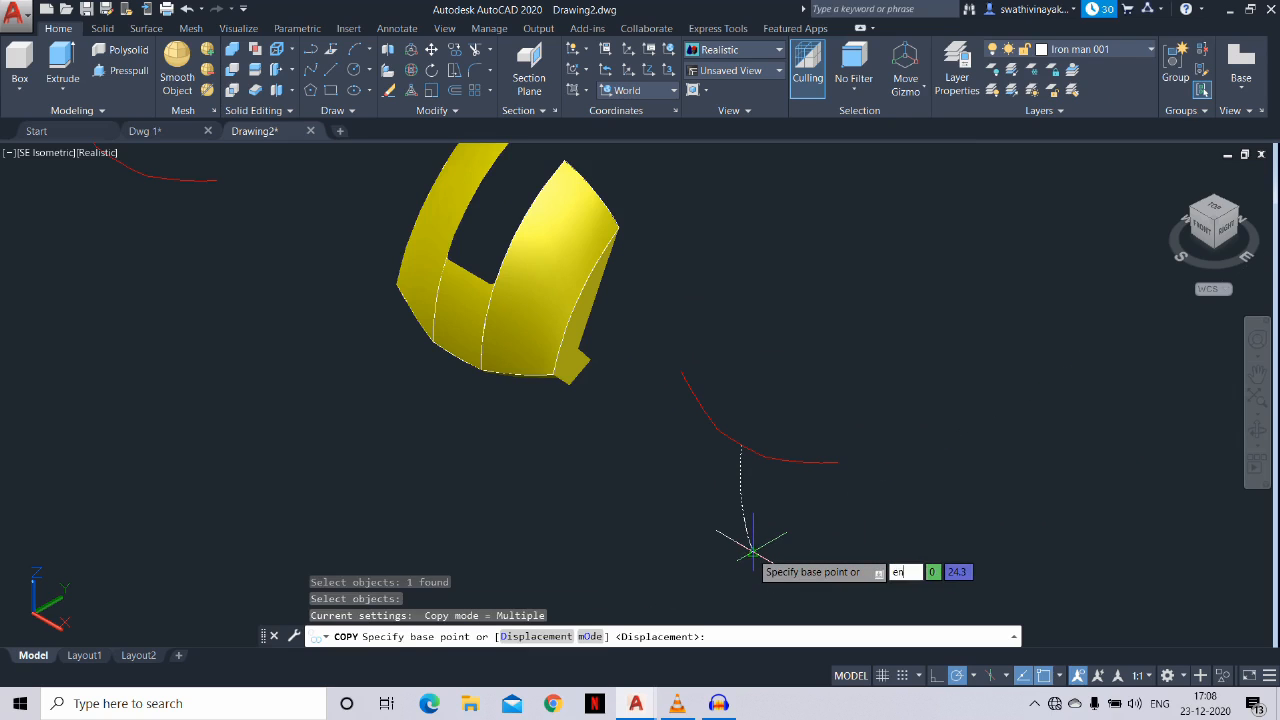
type("d")
key("Return")
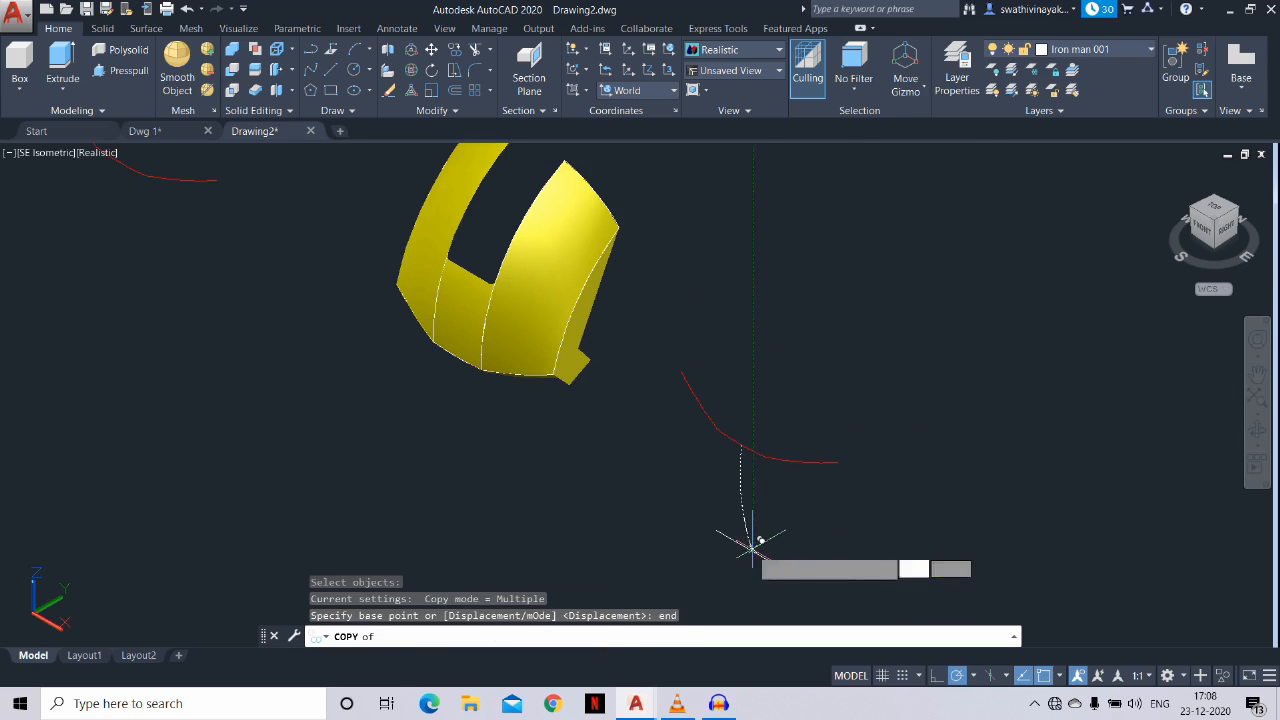
left_click(752, 545)
left_click(790, 571)
key("Escape")
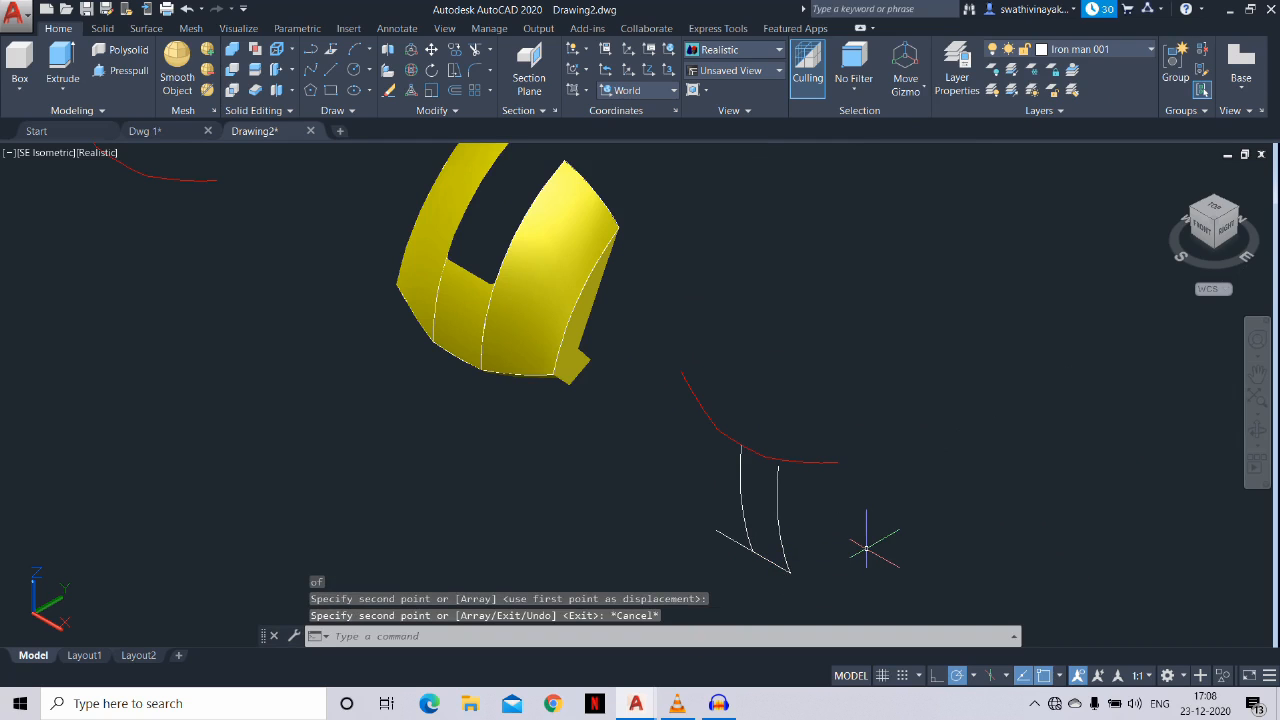
Align the copied arc without scaling, keeping its lower end fixed and pointing its upper end toward the red arc's nearest end
type("al")
key("Return")
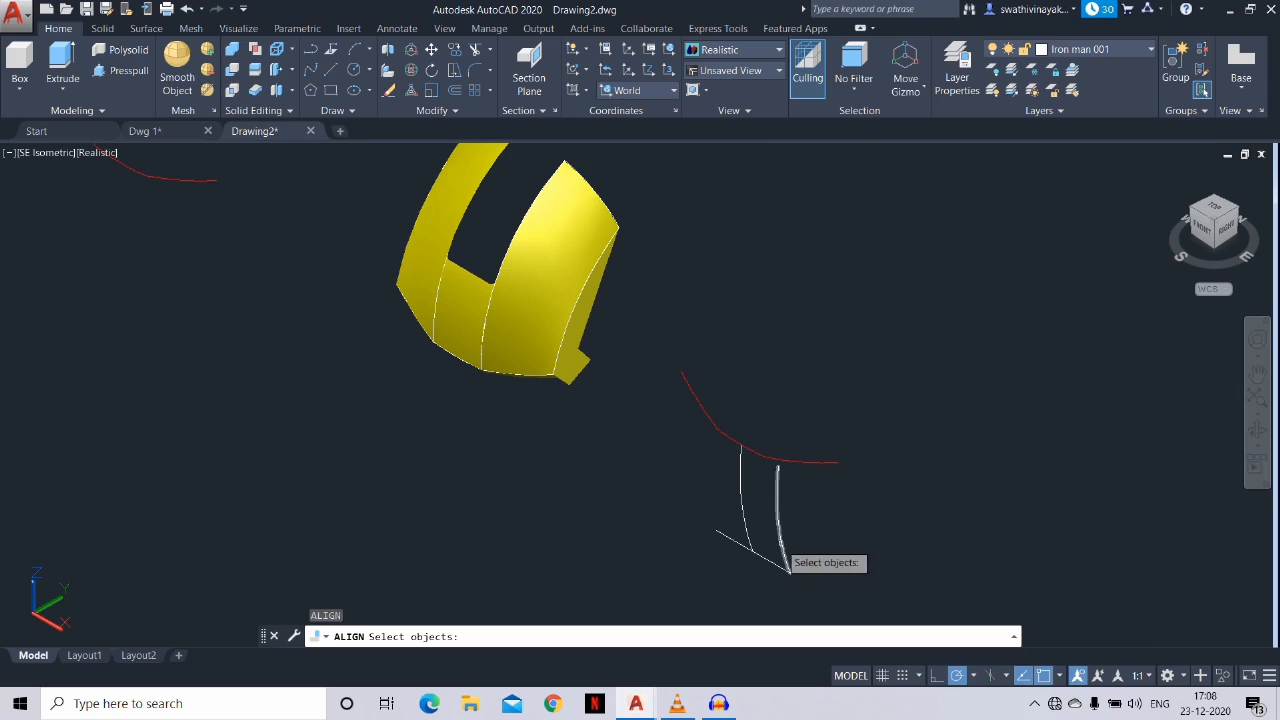
left_click(789, 569)
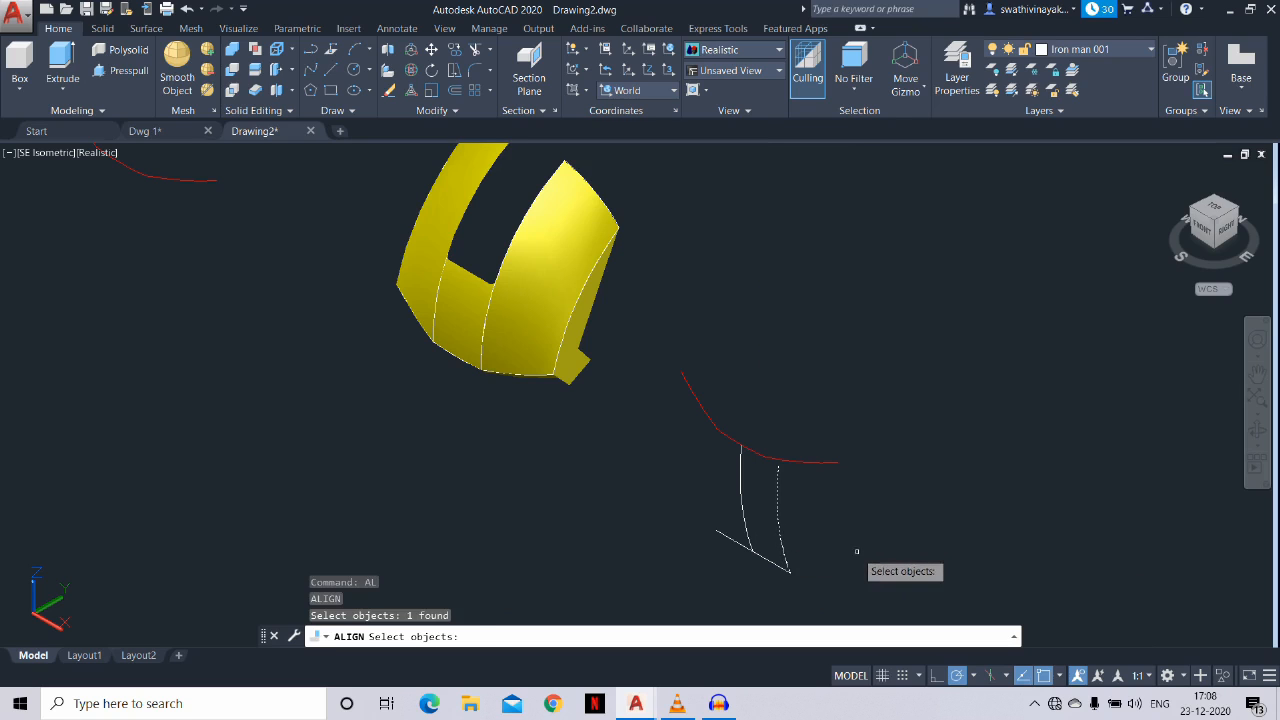
key("Return")
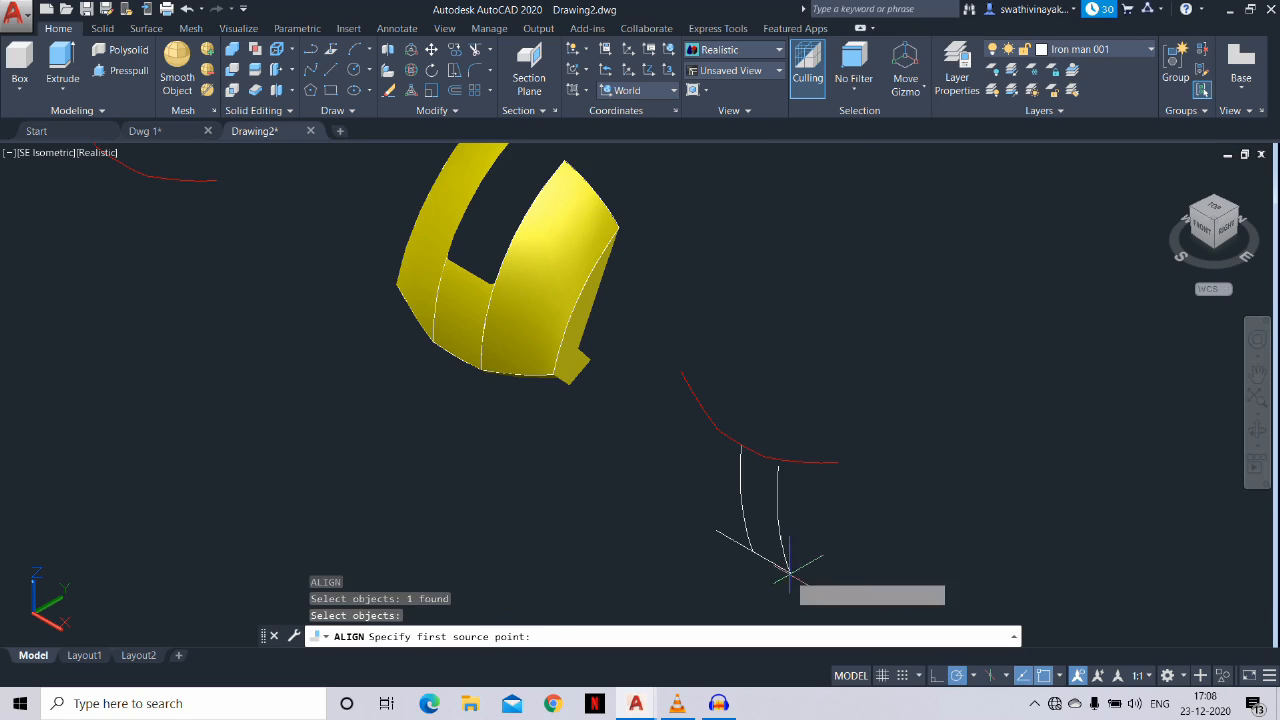
left_click(789, 571)
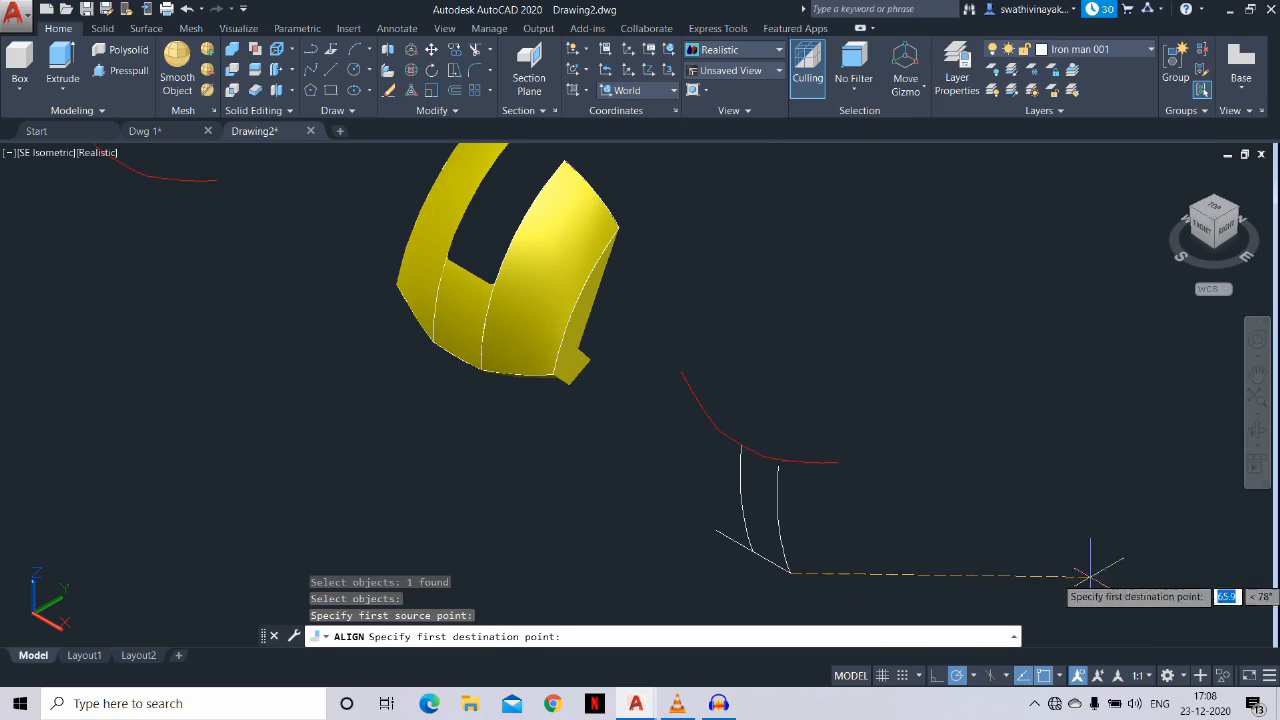
left_click(789, 571)
left_click(778, 465)
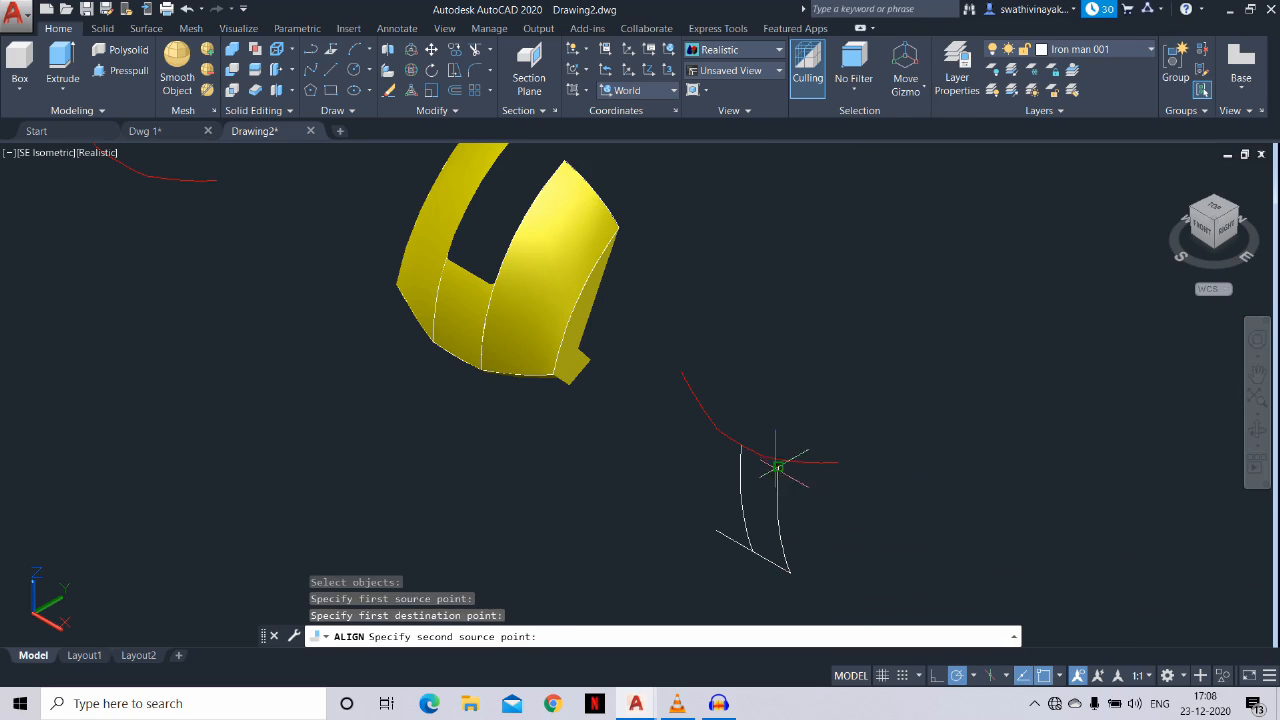
left_click(830, 460)
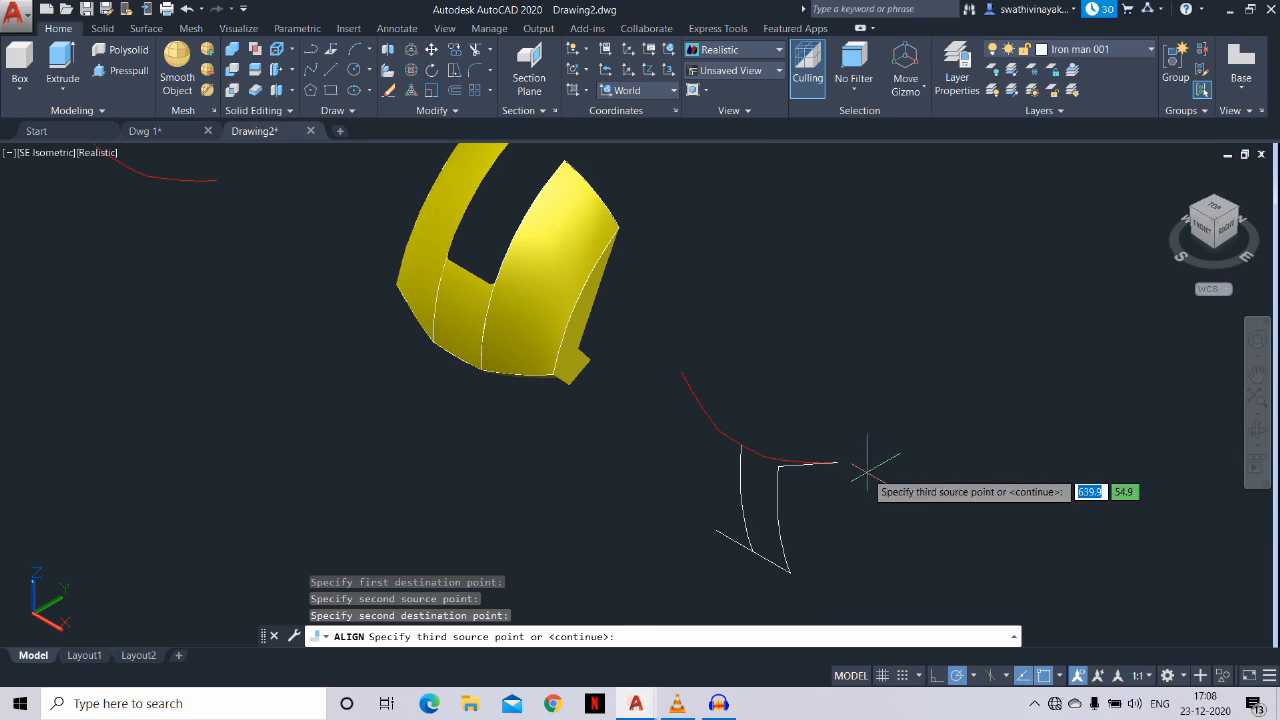
key("Return")
key("Return")
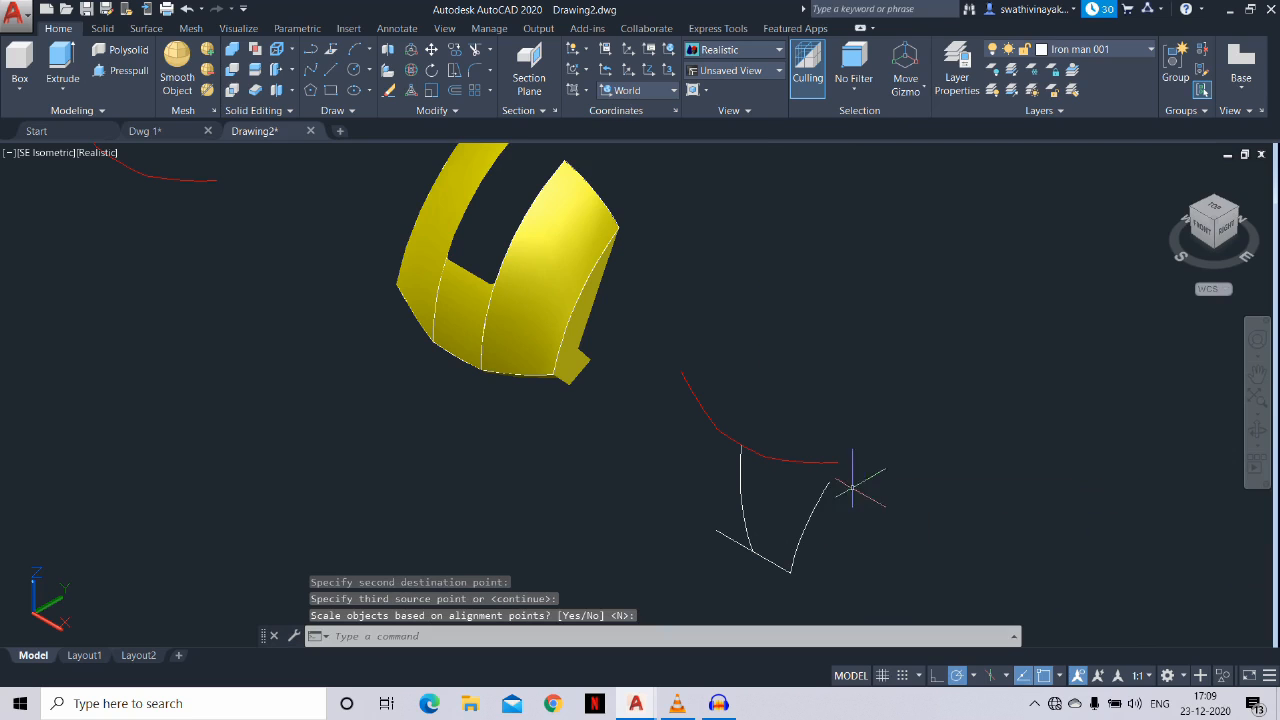
Stretch the upper end of the aligned arc onto the end of the red arc
key("Return")
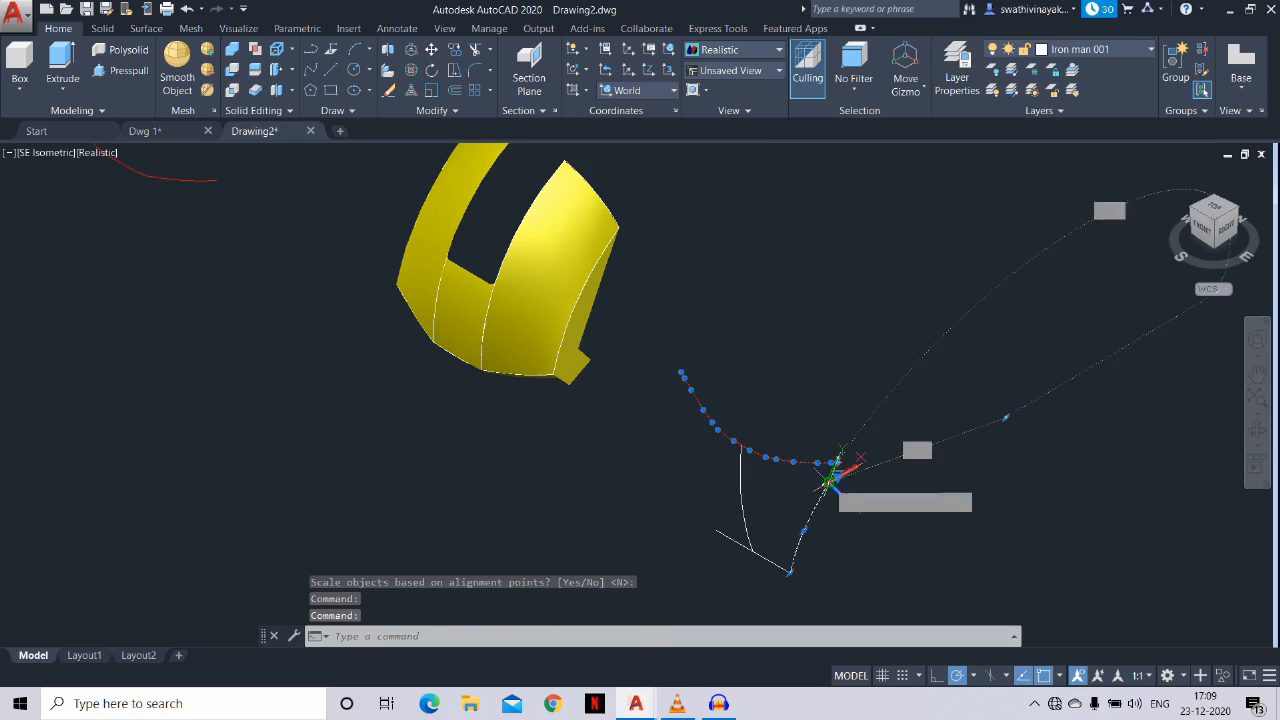
left_click(836, 463)
left_click(836, 463)
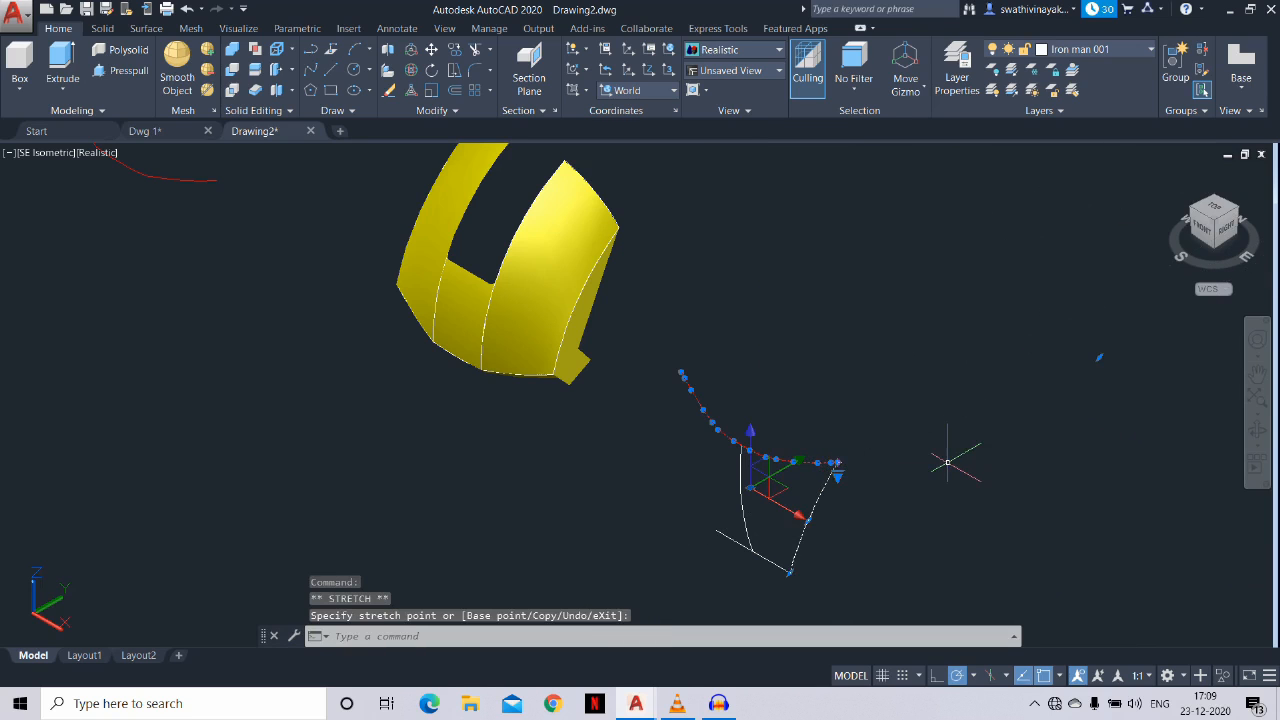
key("Escape")
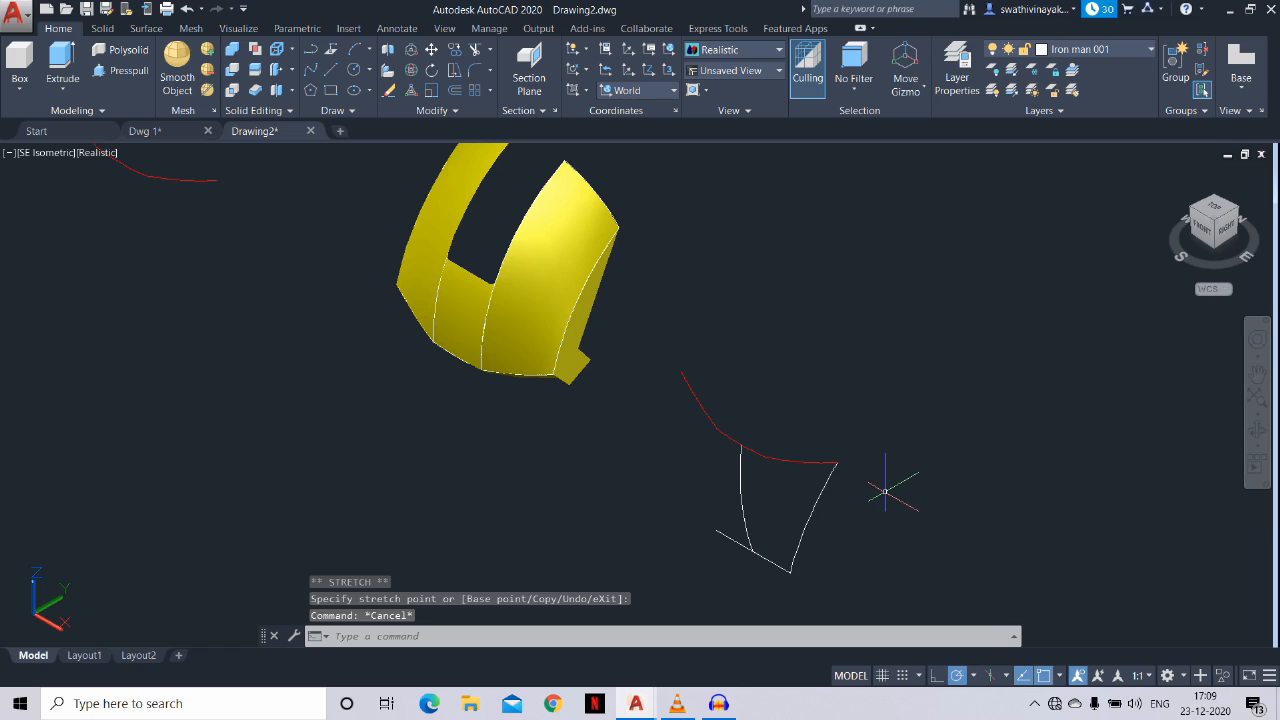
Copy the middle profile arc from its lower end to the far end of the base line
key("Return")
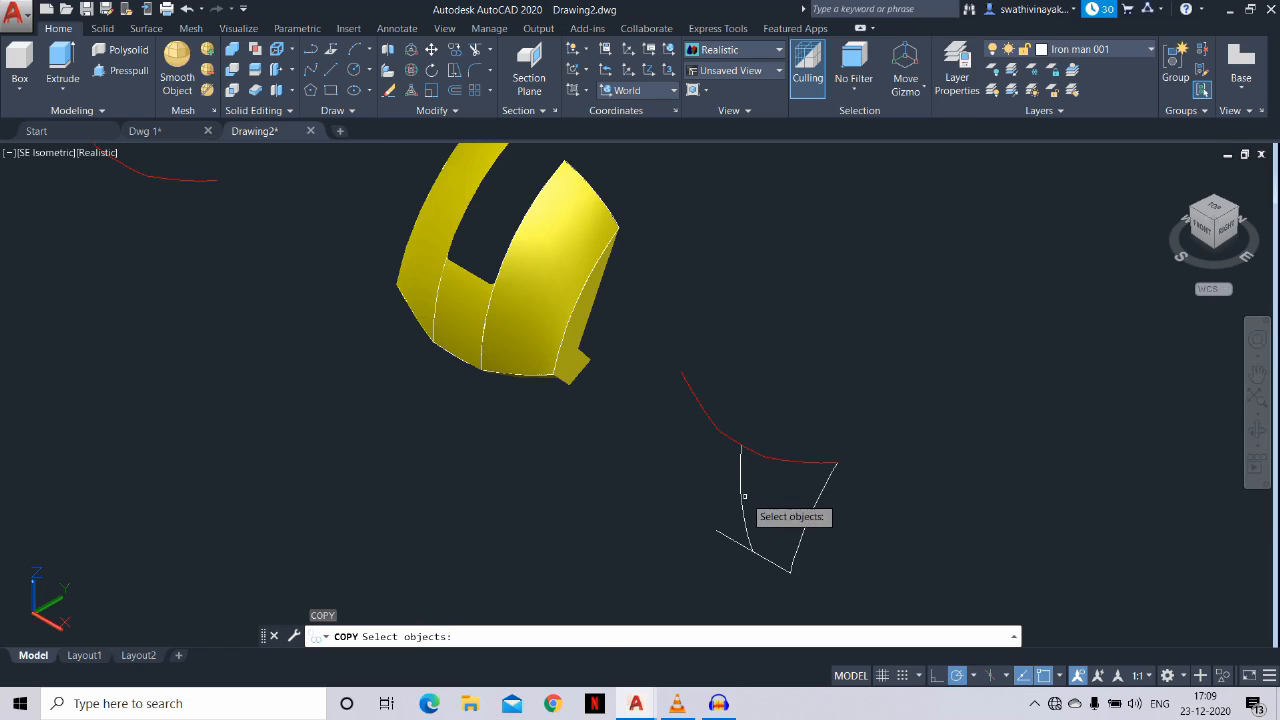
left_click(744, 496)
key("Return")
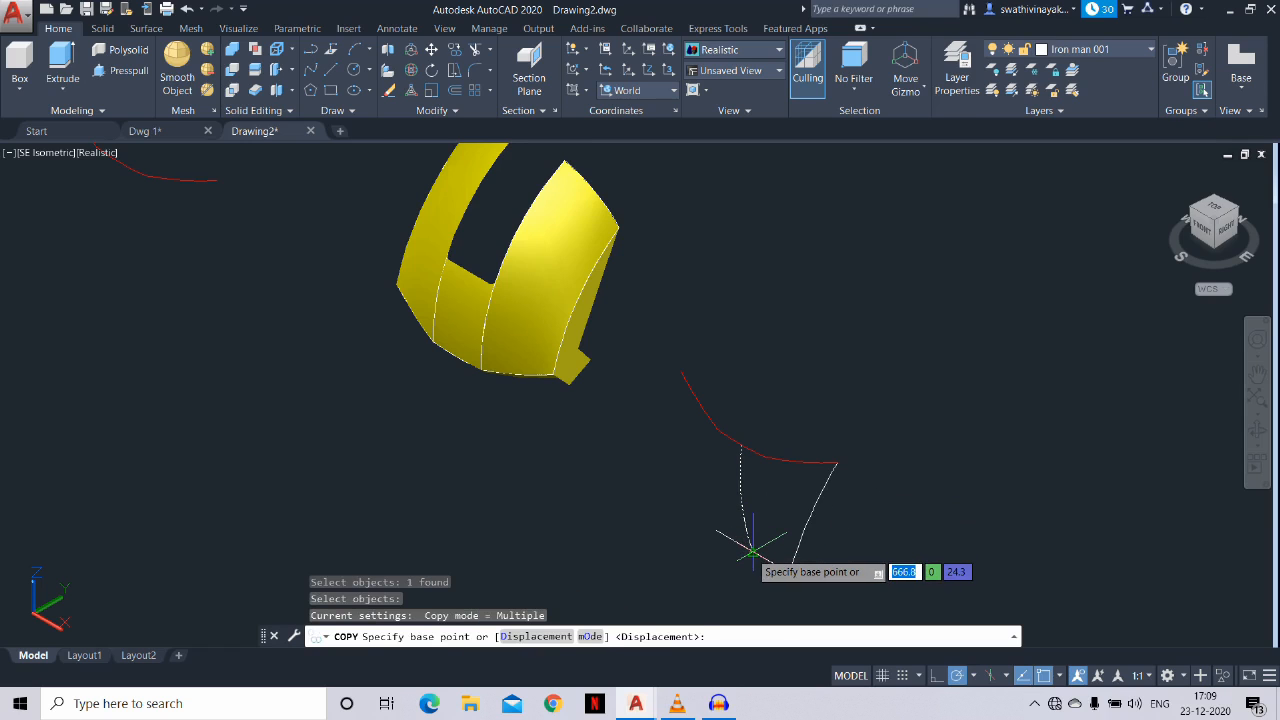
type("end")
key("Return")
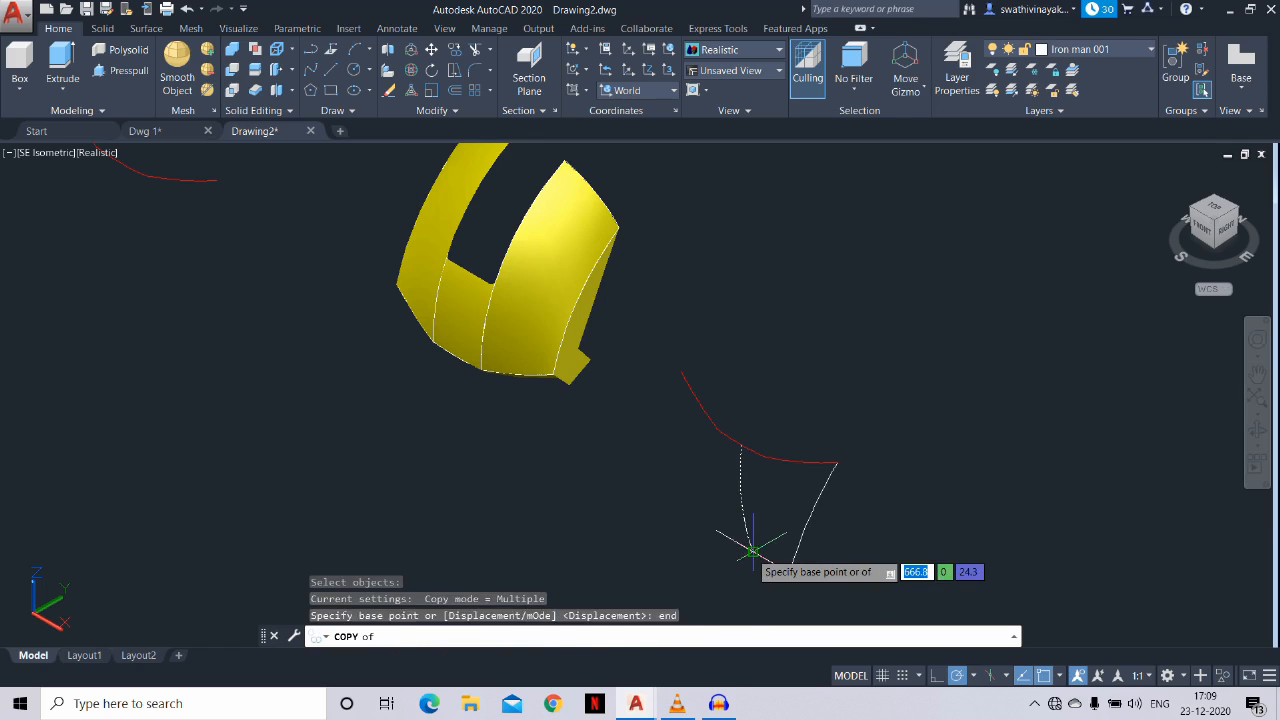
left_click(748, 546)
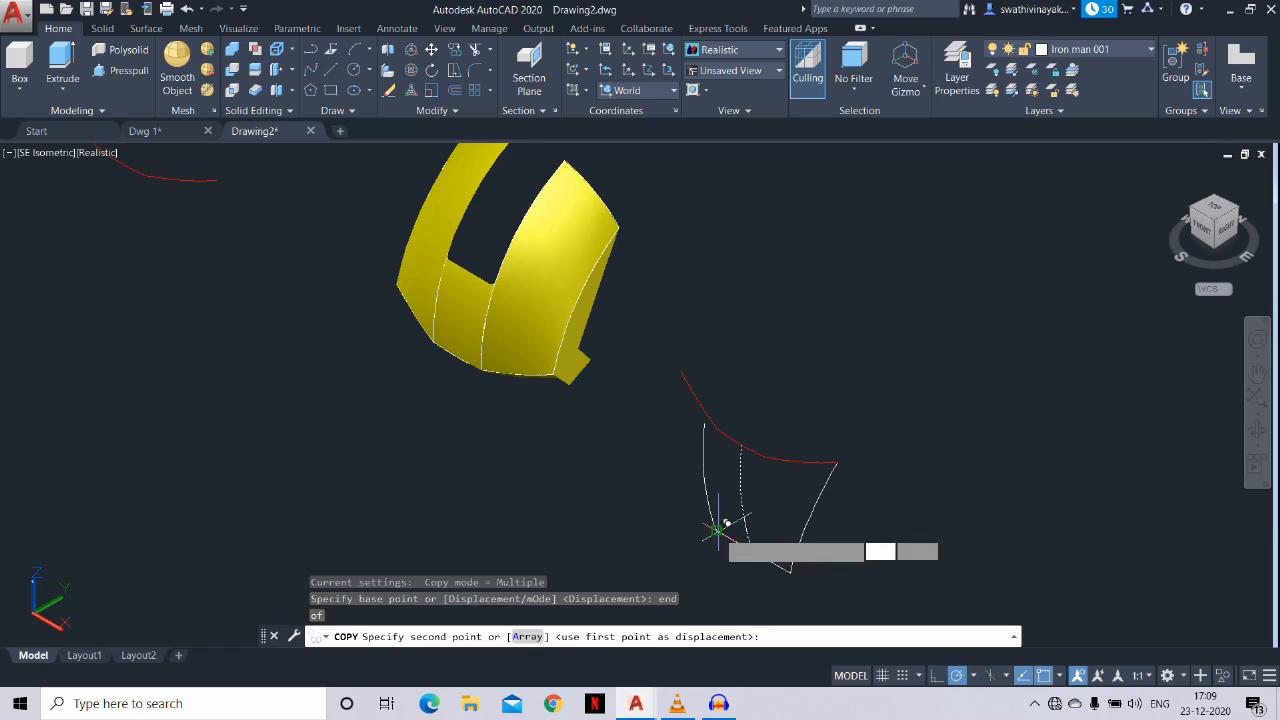
key("Escape")
Align the second copy without scaling, keeping its lower end fixed and pointing its upper end toward the red arc's far end
type("al")
key("Return")
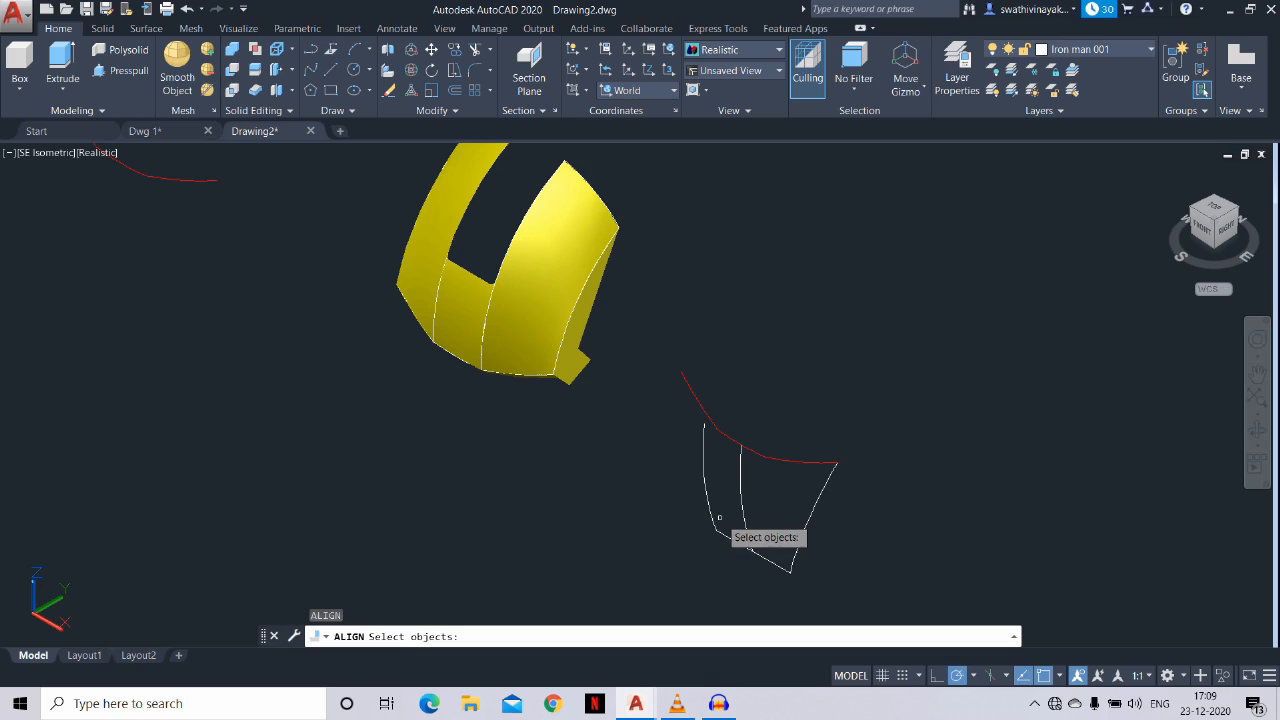
left_click(711, 522)
key("Return")
left_click(716, 530)
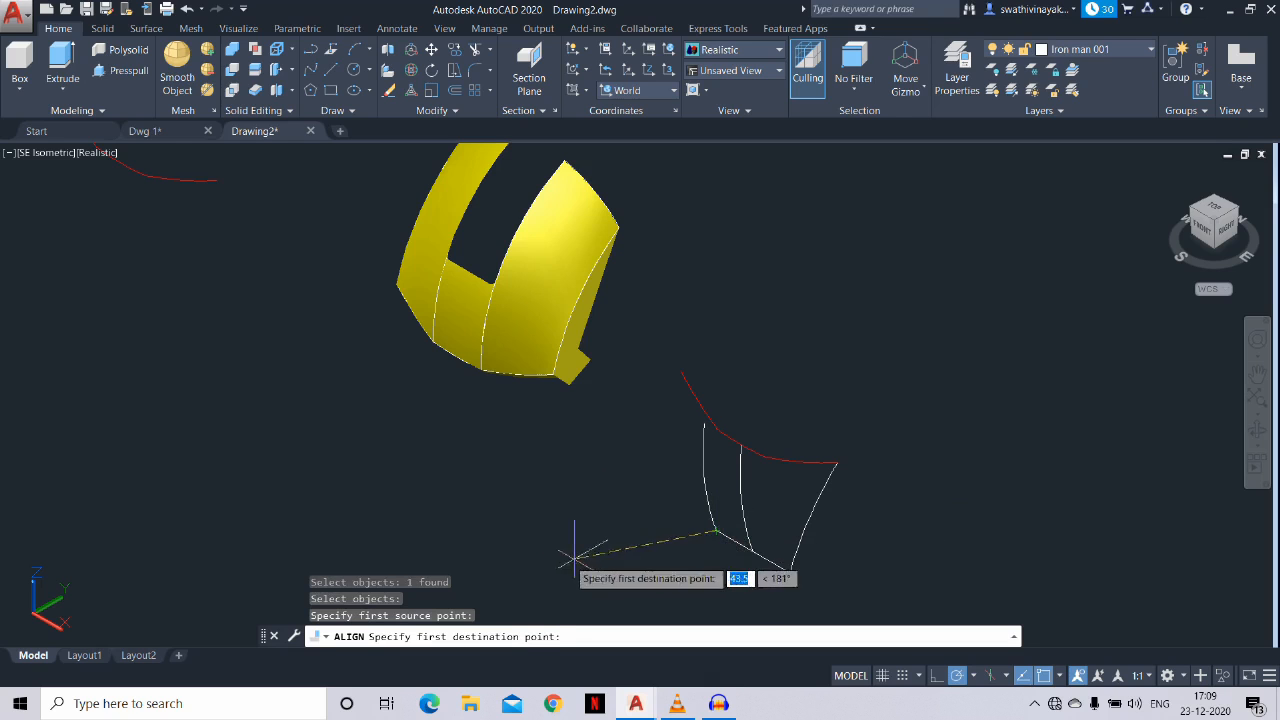
left_click(712, 526)
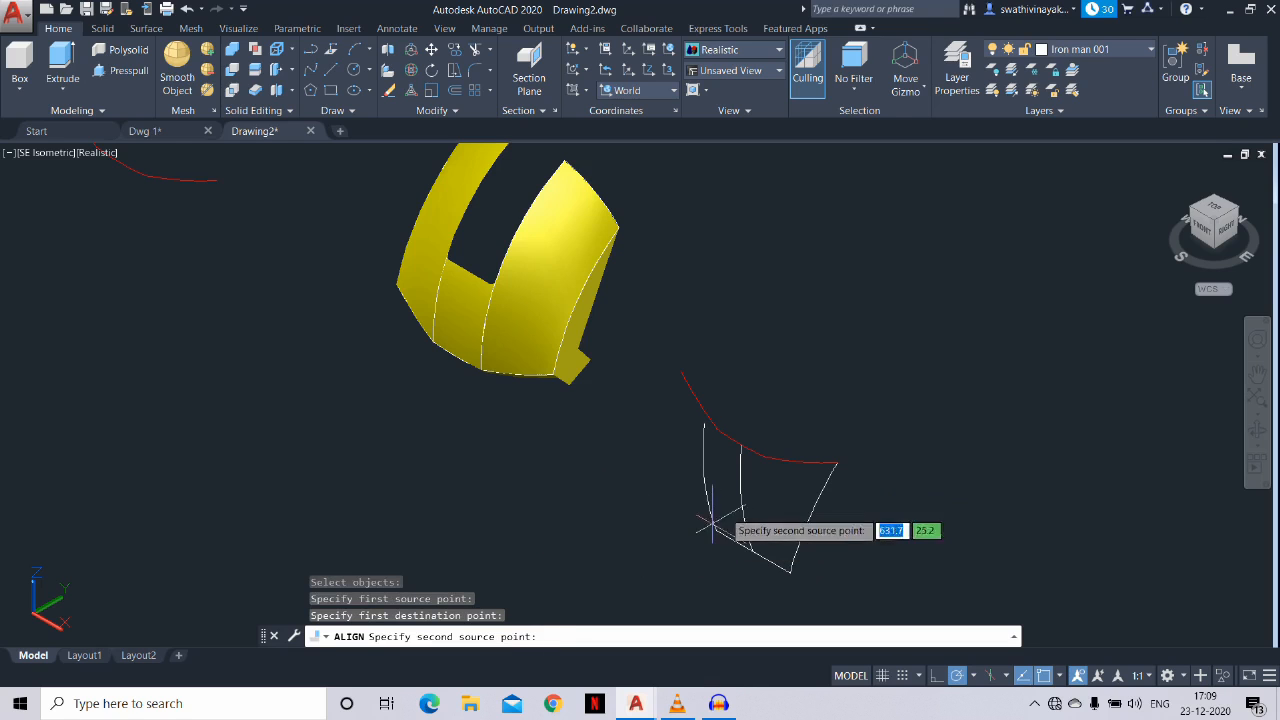
left_click(704, 424)
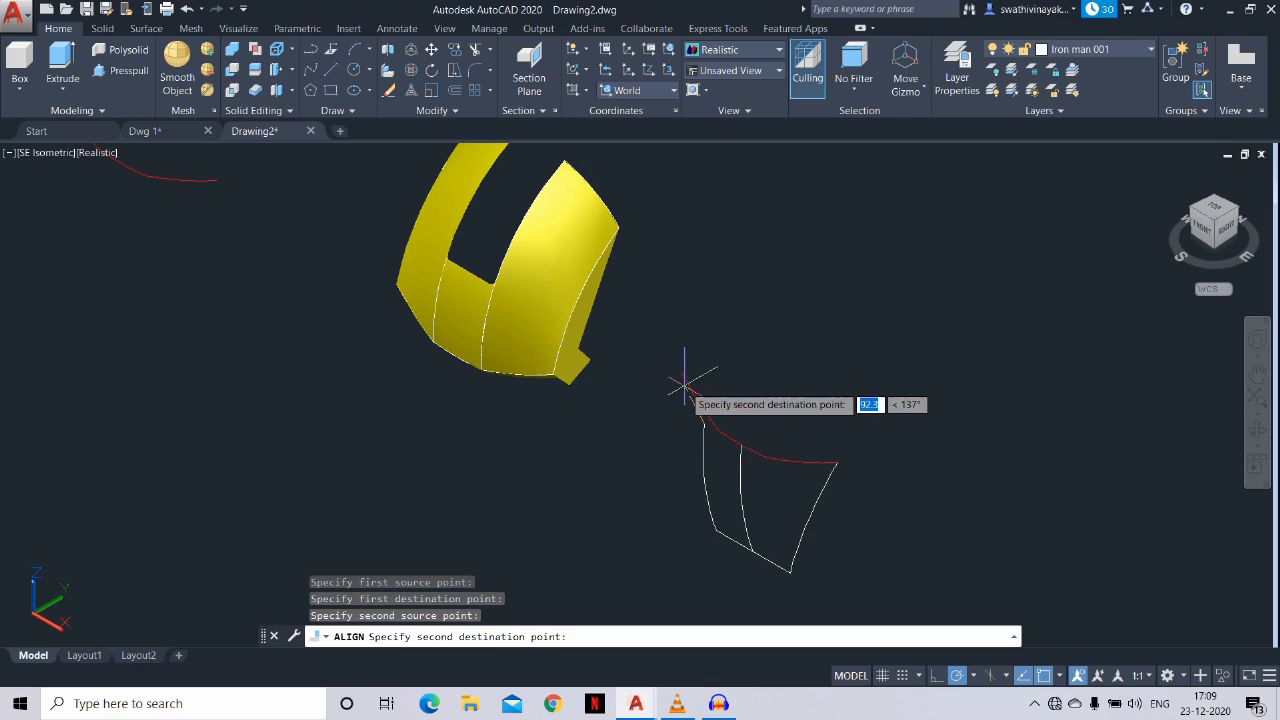
left_click(680, 373)
key("Return")
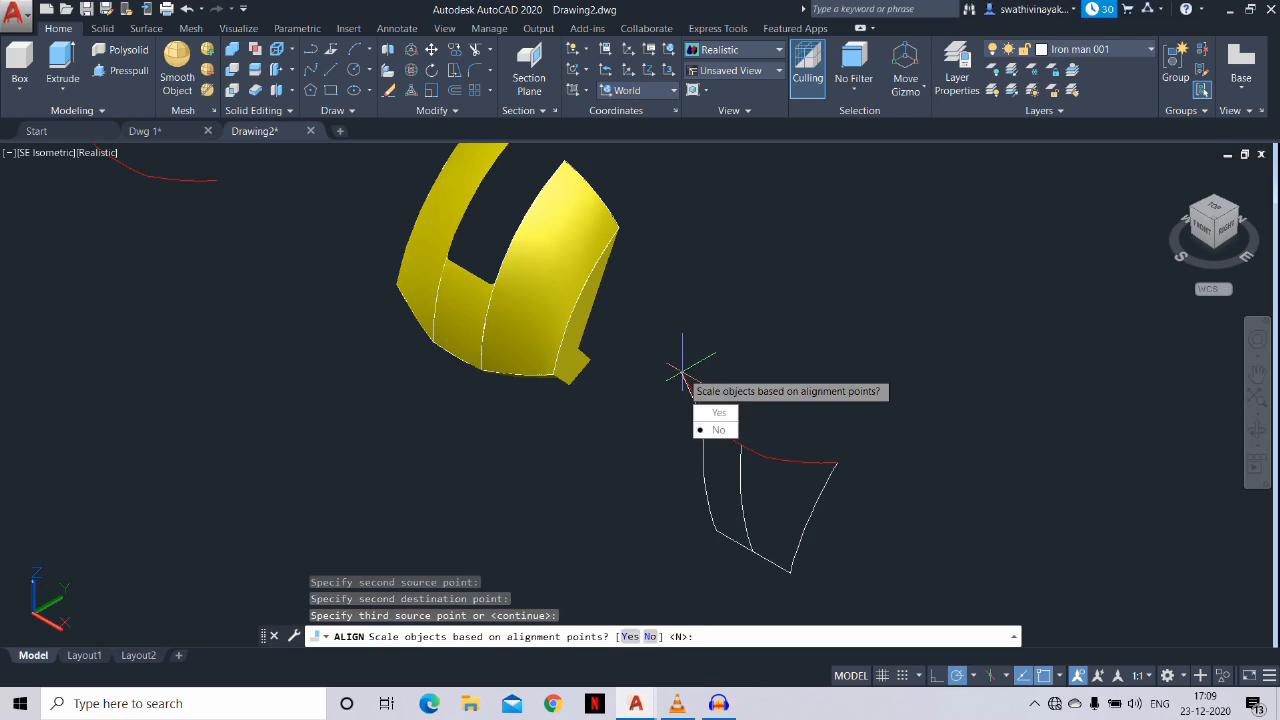
key("Return")
Stretch the second copy's upper end onto the far end of the red arc
left_click(692, 444)
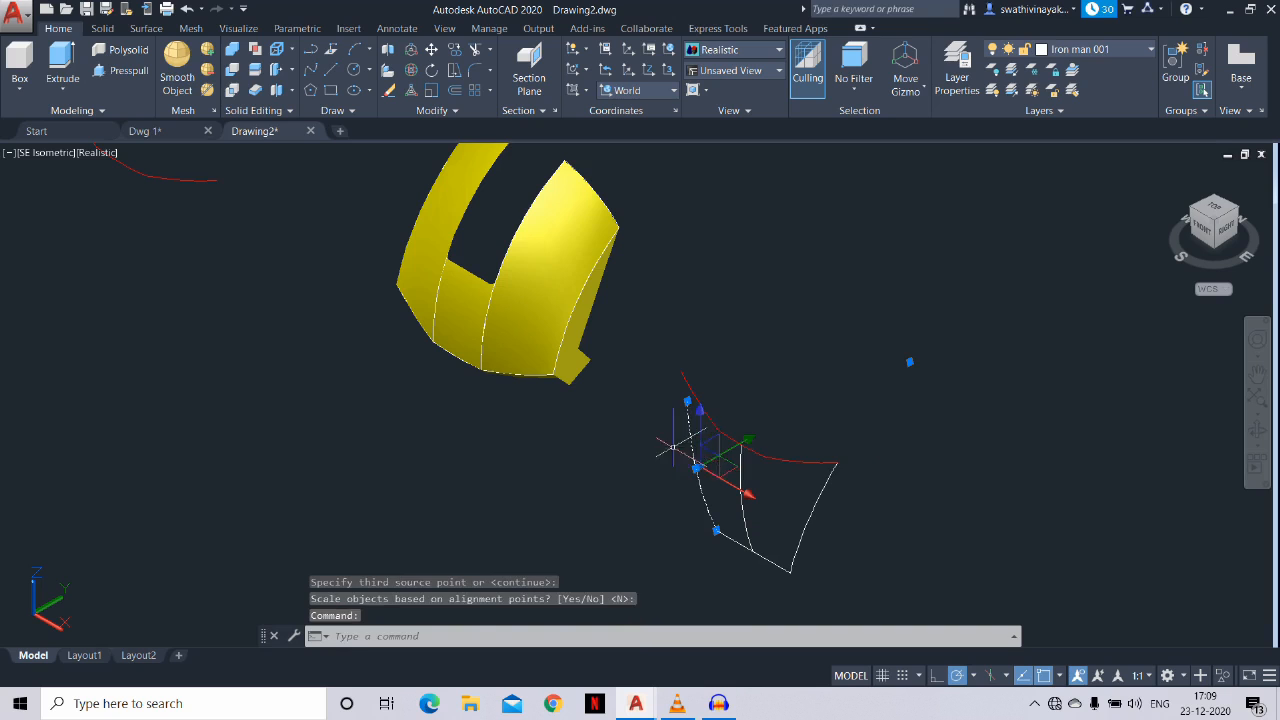
left_click(663, 429)
left_click(687, 401)
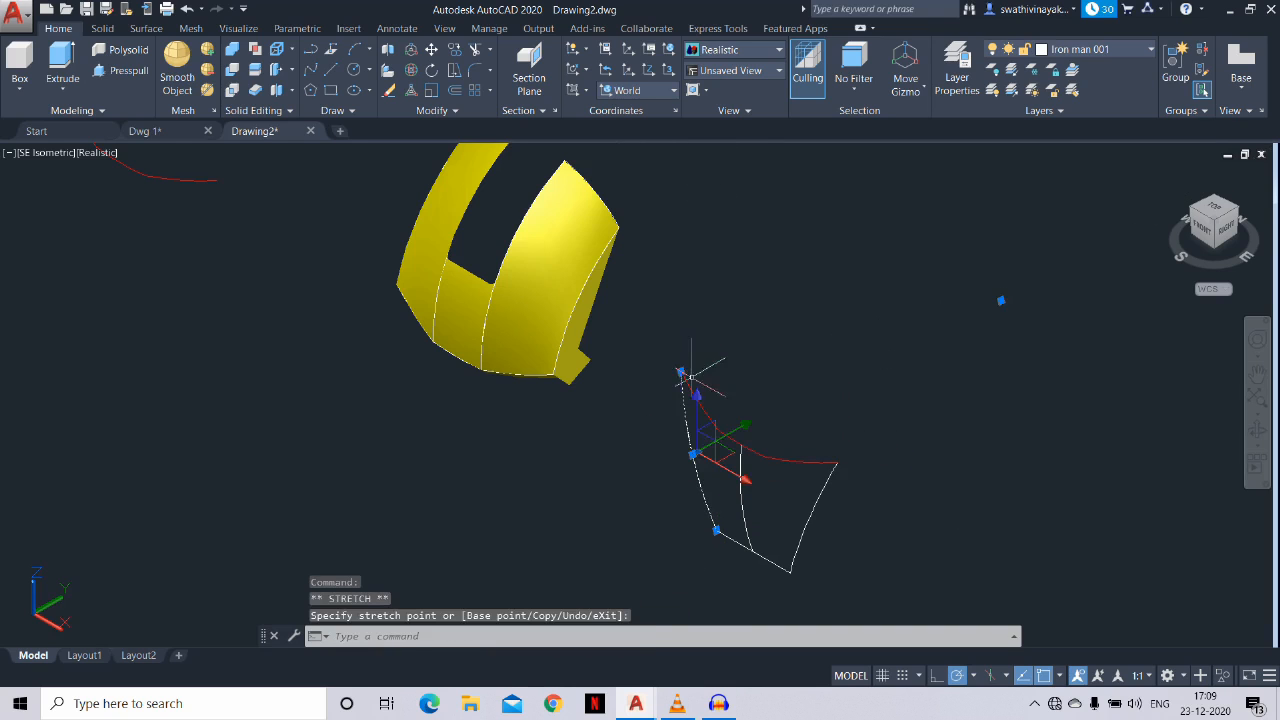
key("Escape")
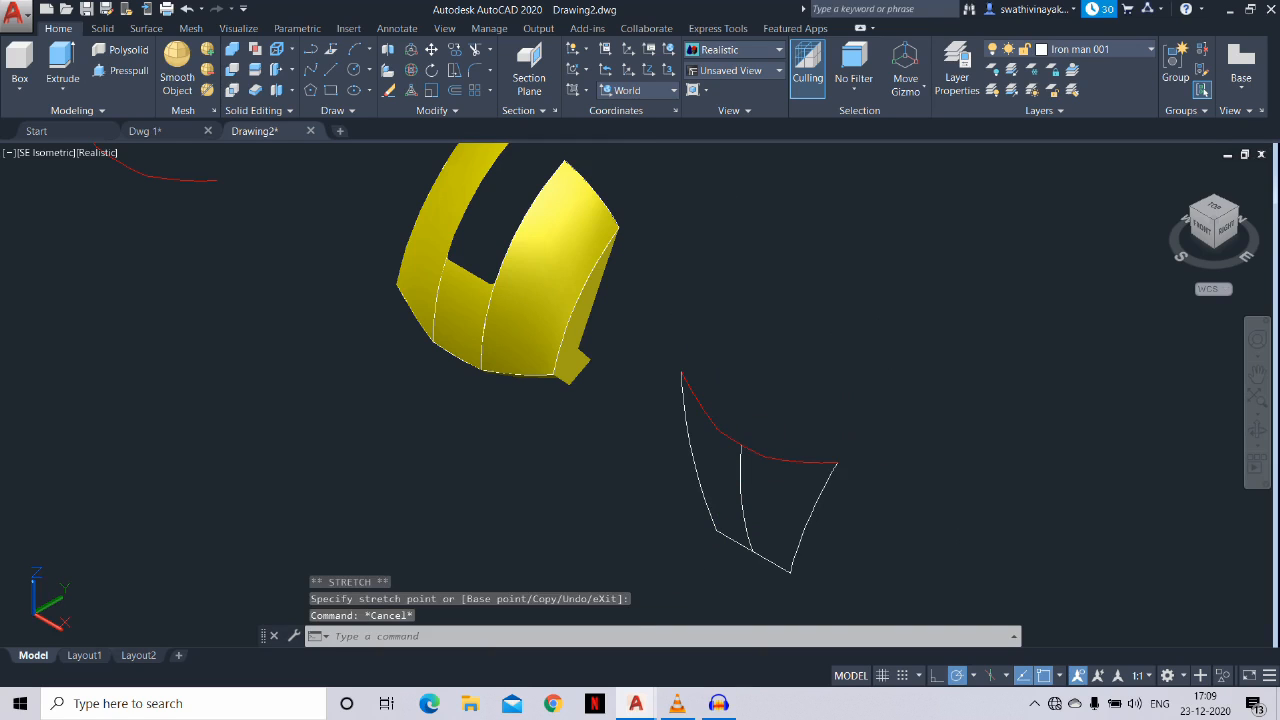
Match the red arc's properties to those of the white base line
type("ma")
key("Return")
left_click(760, 556)
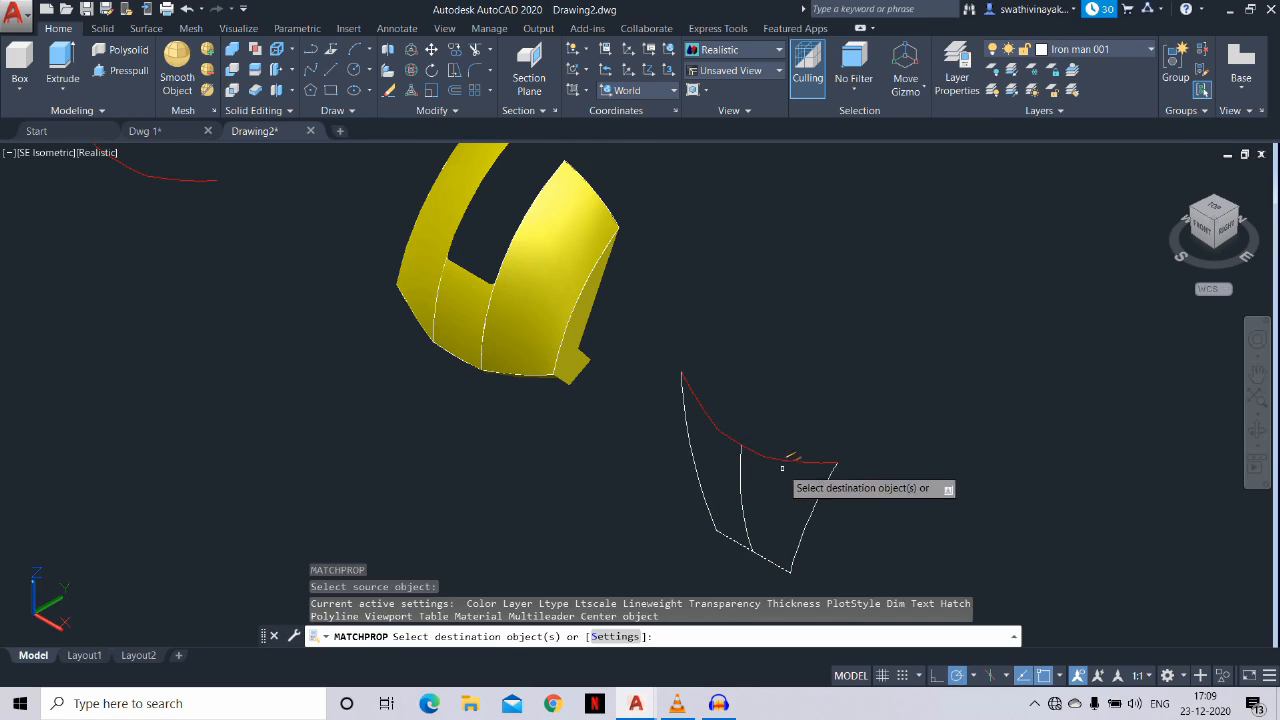
left_click(783, 462)
key("Escape")
key("Escape")
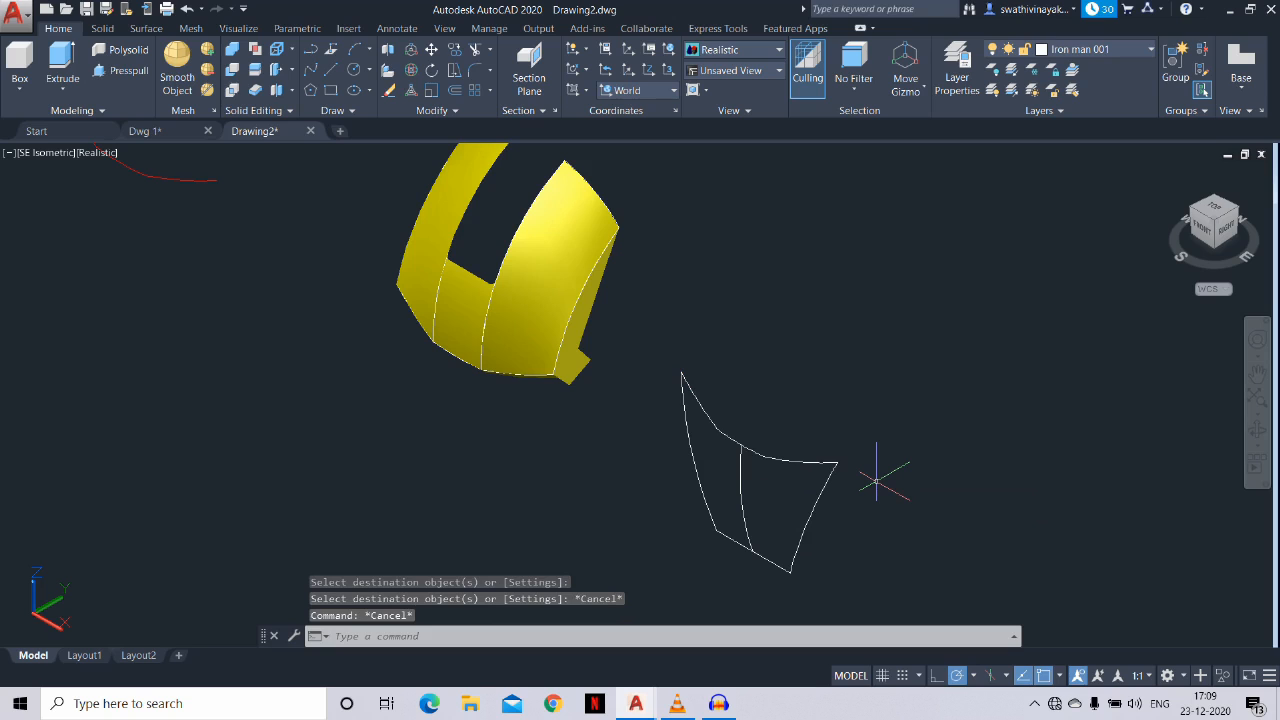
Create a network surface with the base line and top arc as first direction and the three profile arcs as second direction
type("net")
key("Return")
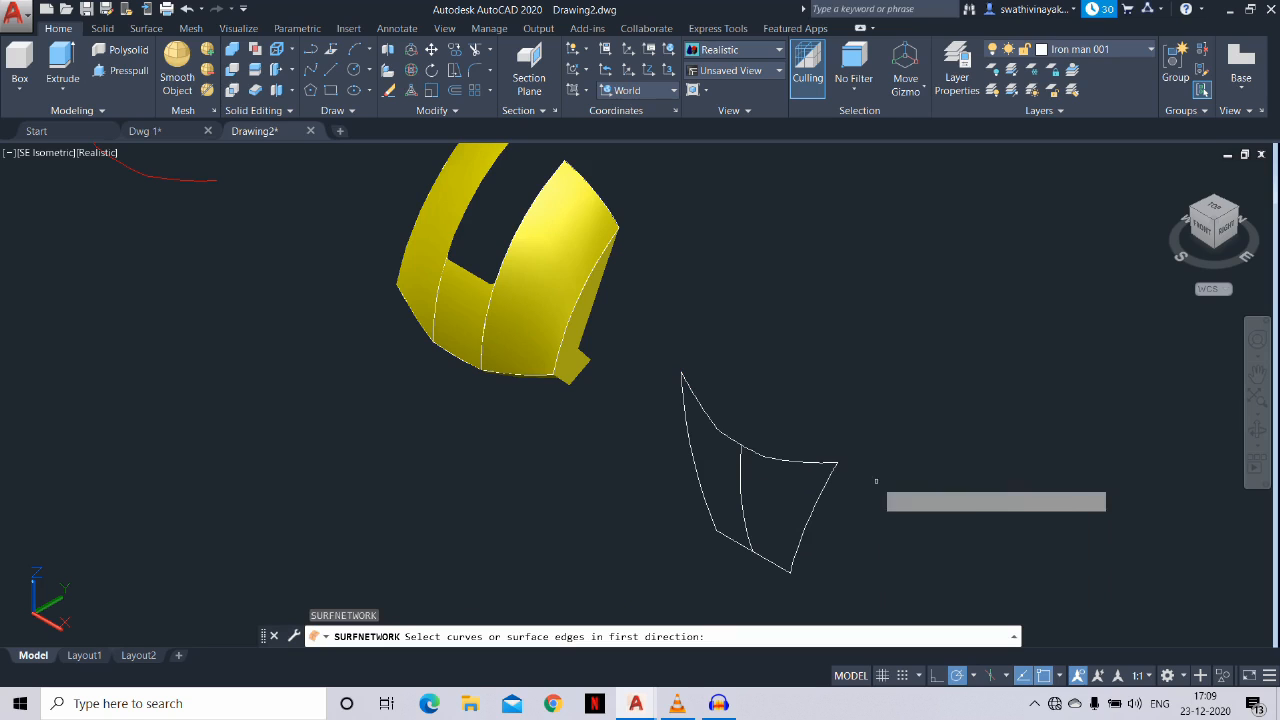
left_click(760, 543)
left_click(786, 466)
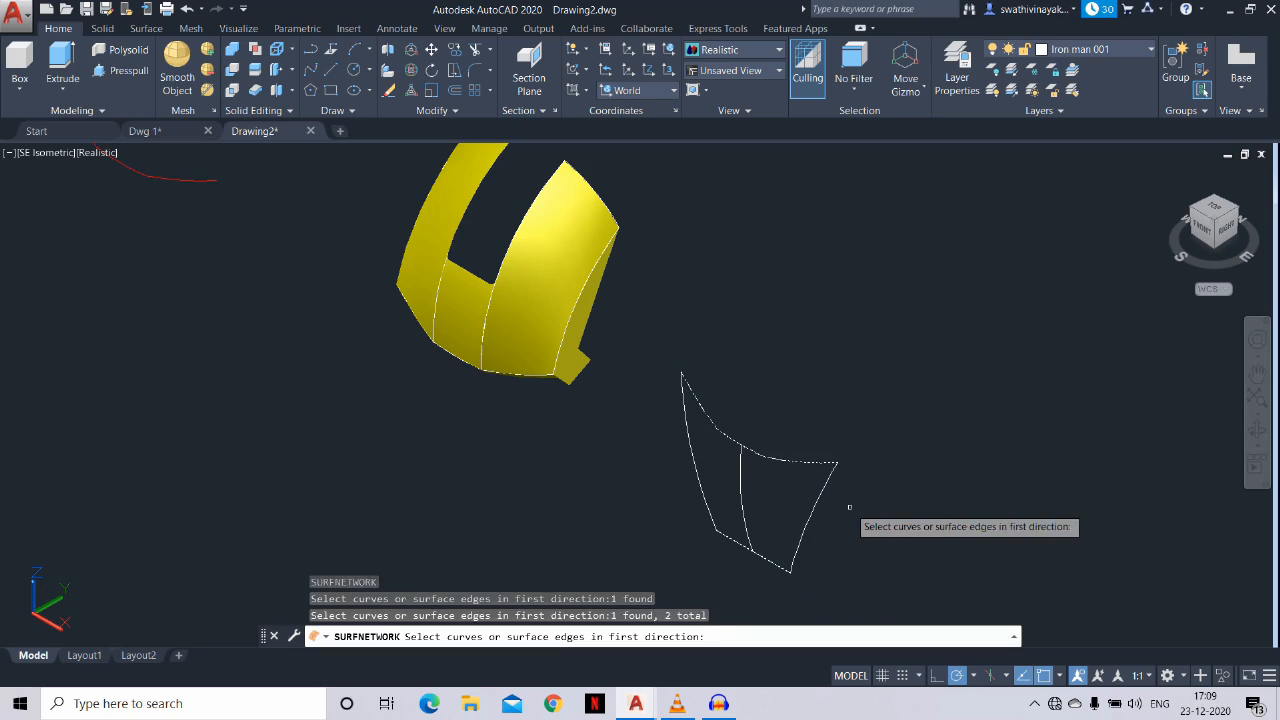
key("Return")
left_click(745, 497)
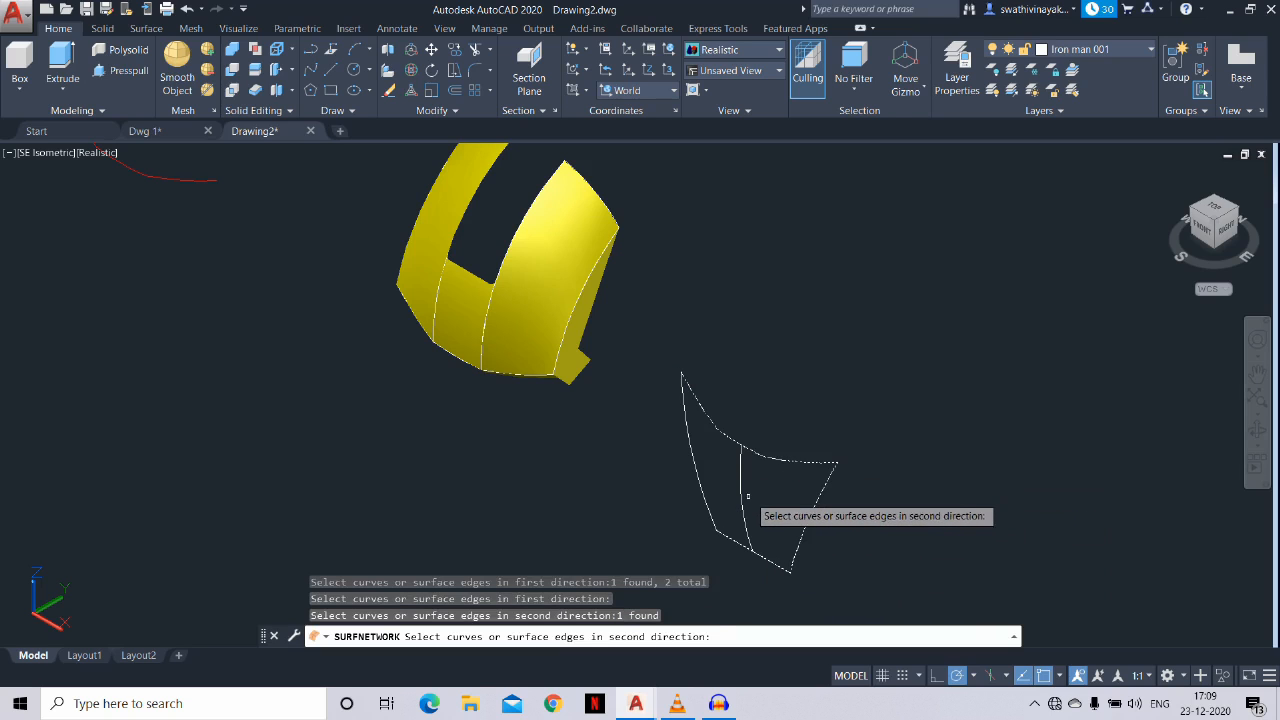
left_click(705, 493)
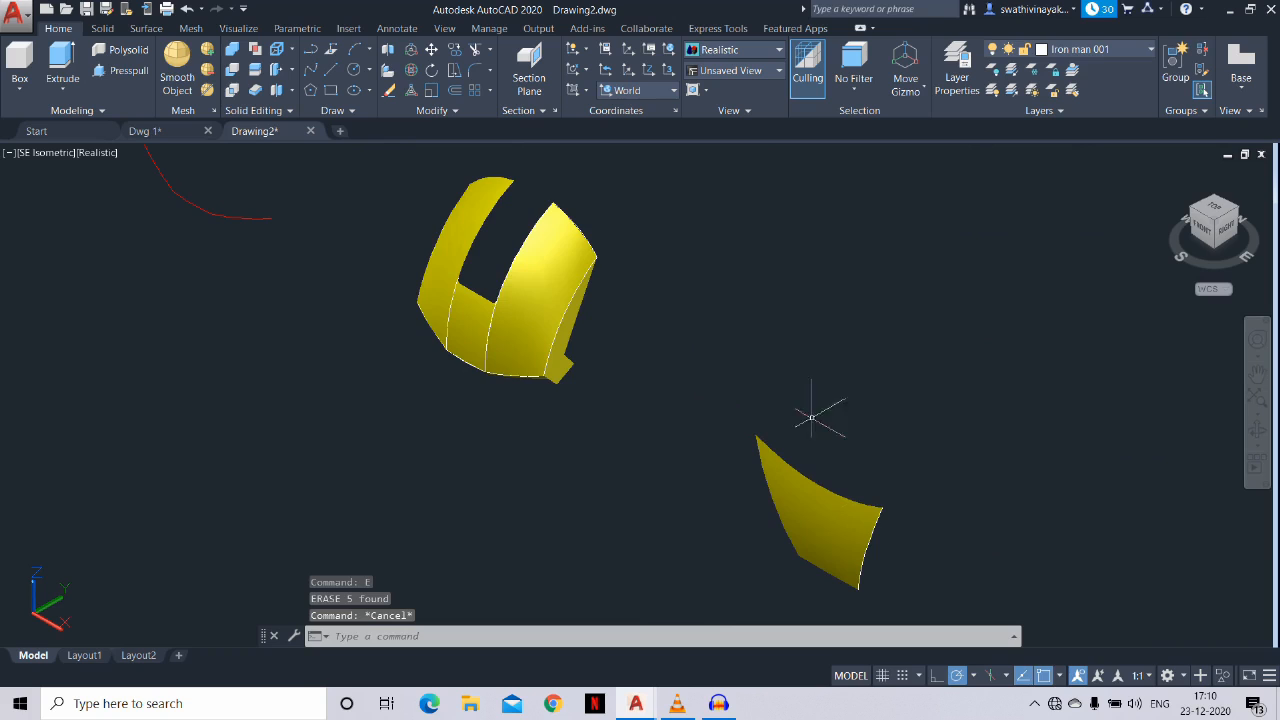
Move the lower face surface and its side edge curve by their upper outer corner onto the endpoint at the forehead side piece's lower edge
middle_click_drag(898, 576, 883, 520)
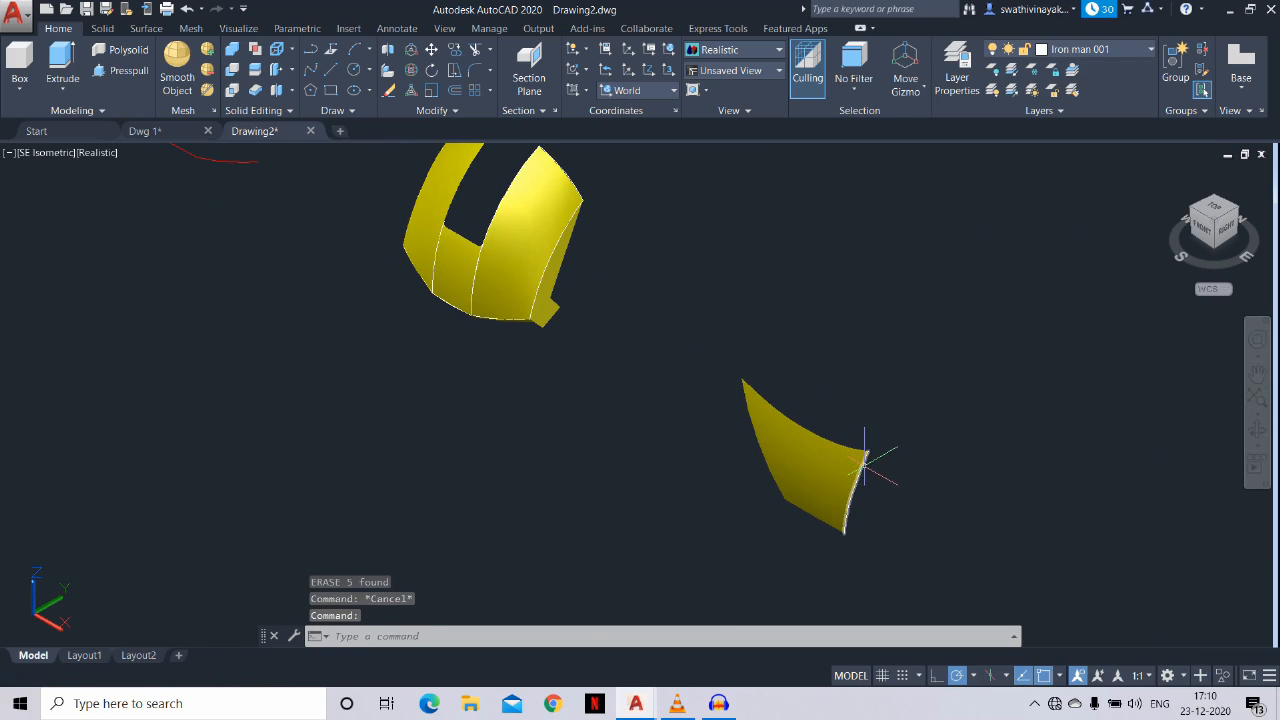
key("Return")
left_click(883, 552)
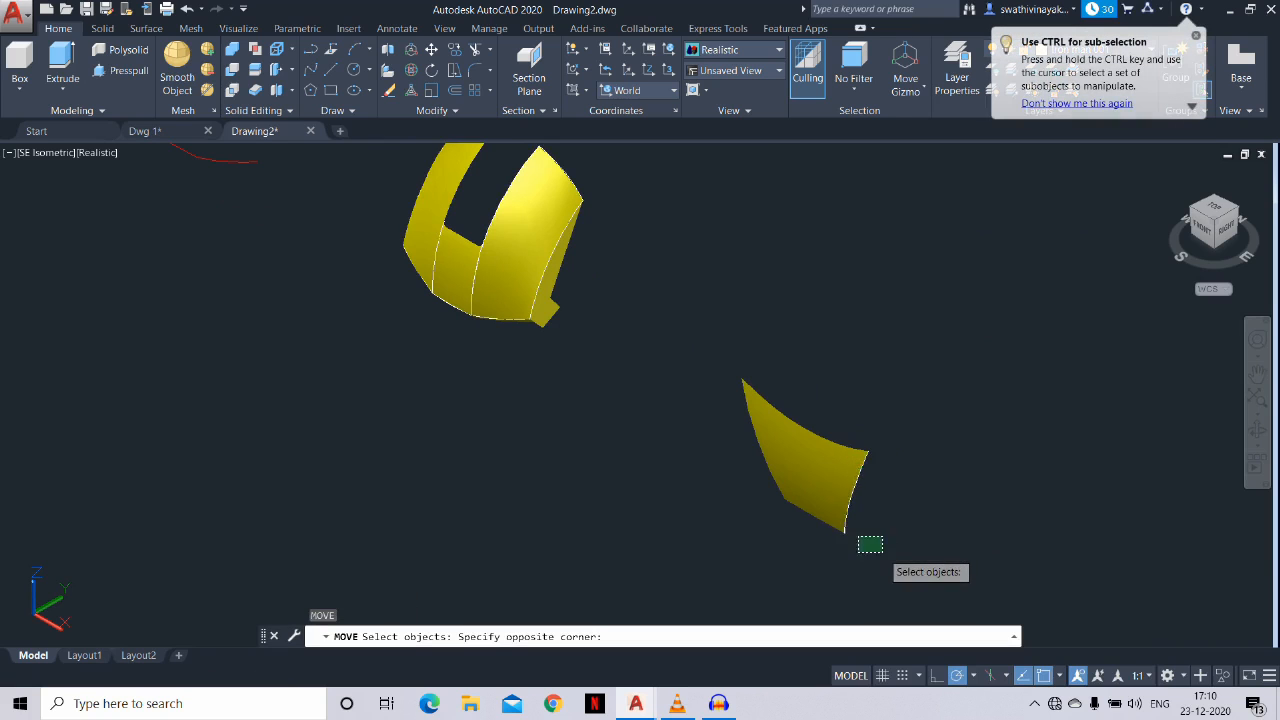
left_click(743, 376)
key("Return")
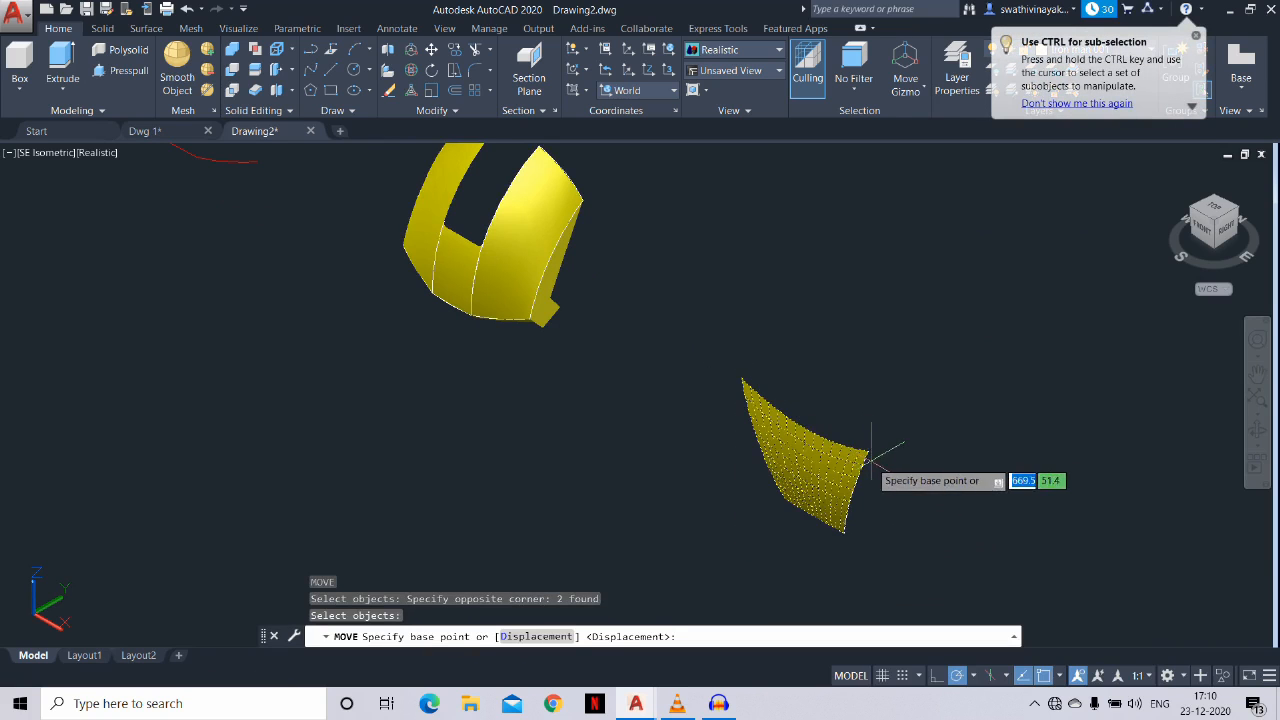
left_click(868, 450)
scroll(517, 286, "up", 5)
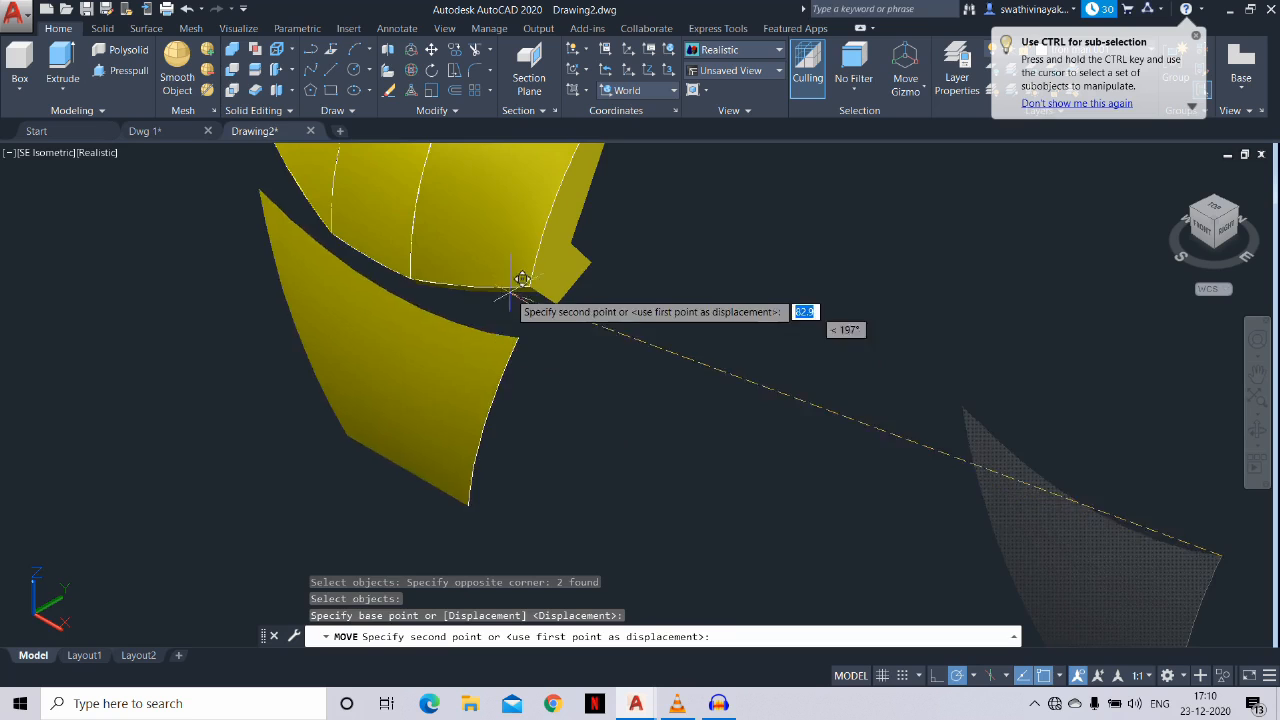
scroll(520, 278, "up", 4)
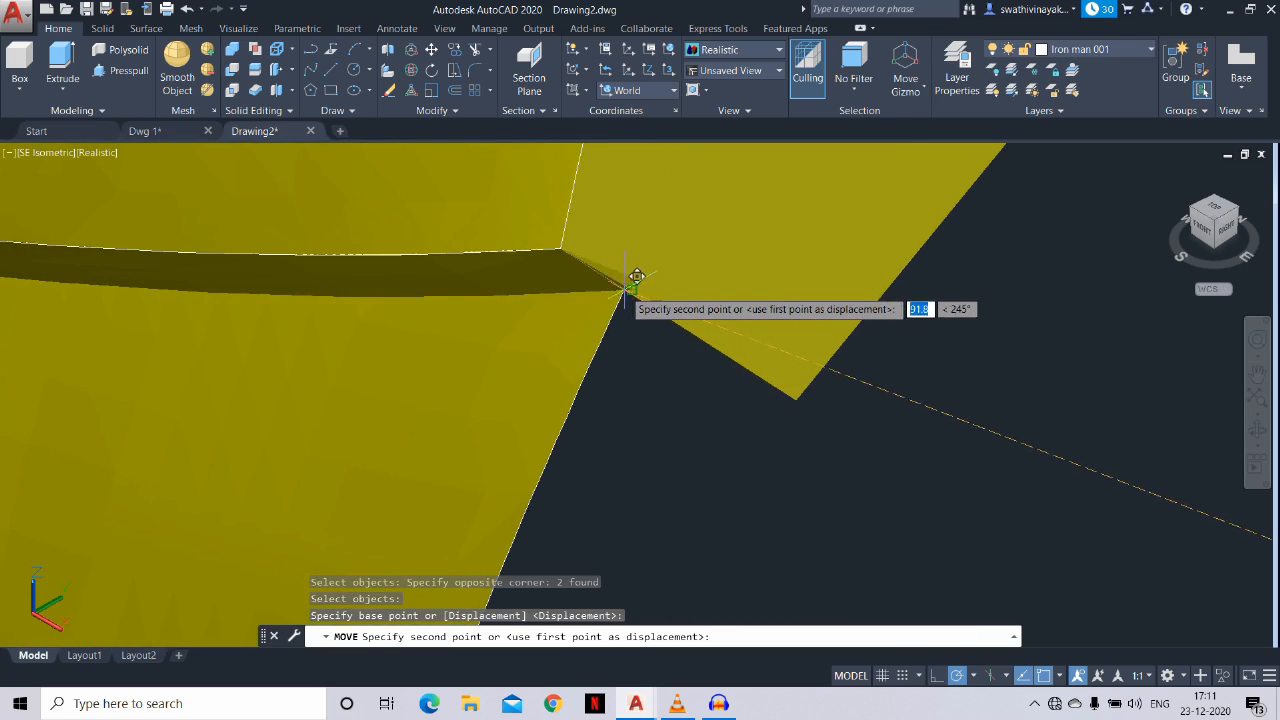
scroll(622, 285, "up", 3)
scroll(628, 291, "up", 3)
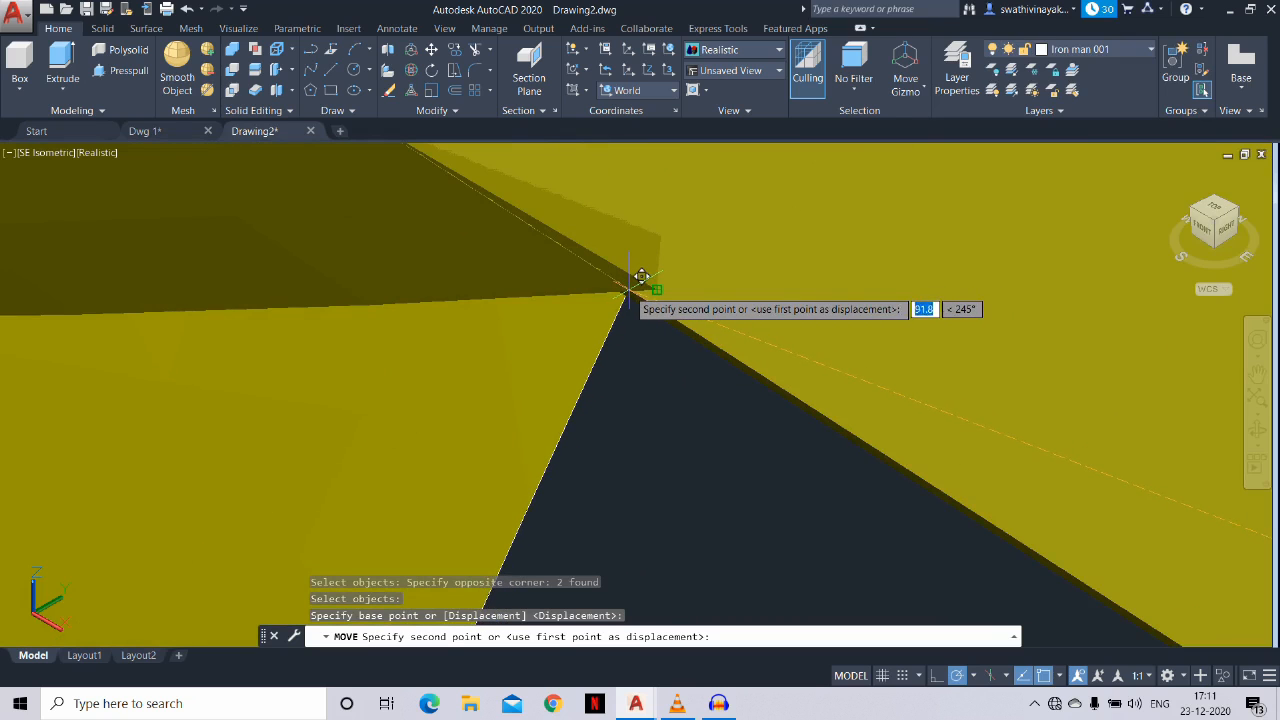
key("Return")
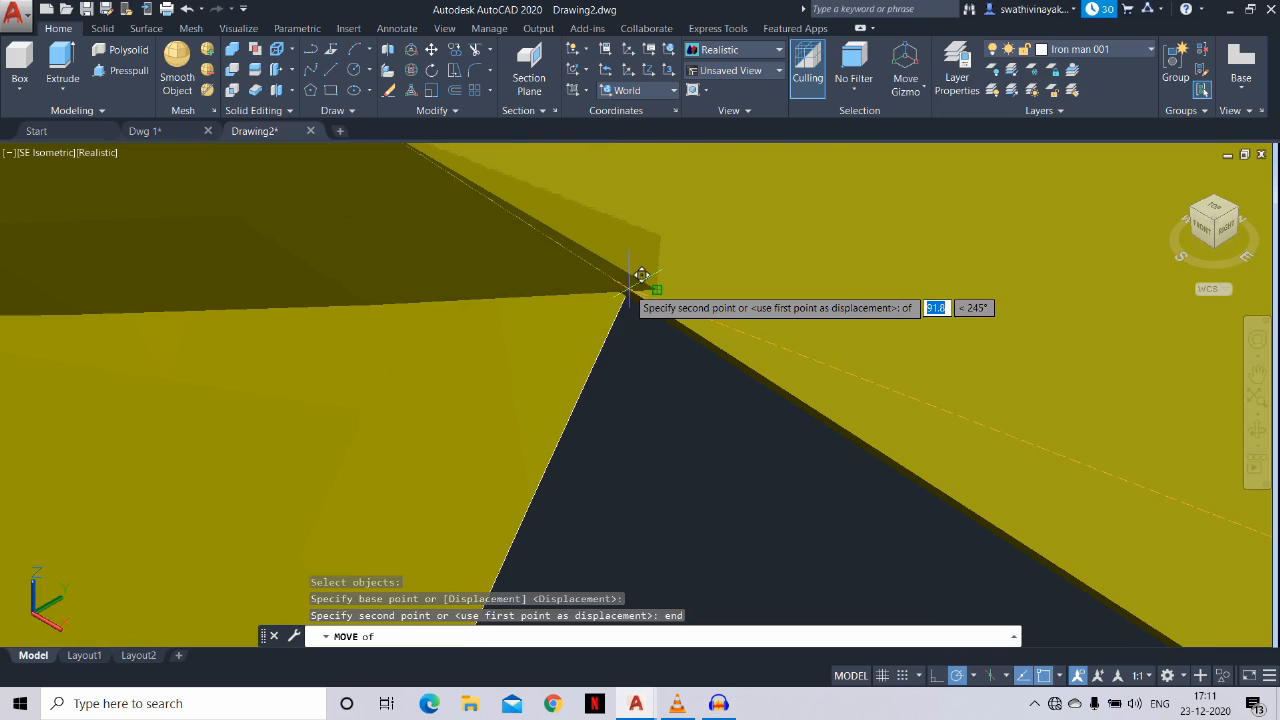
key("Escape")
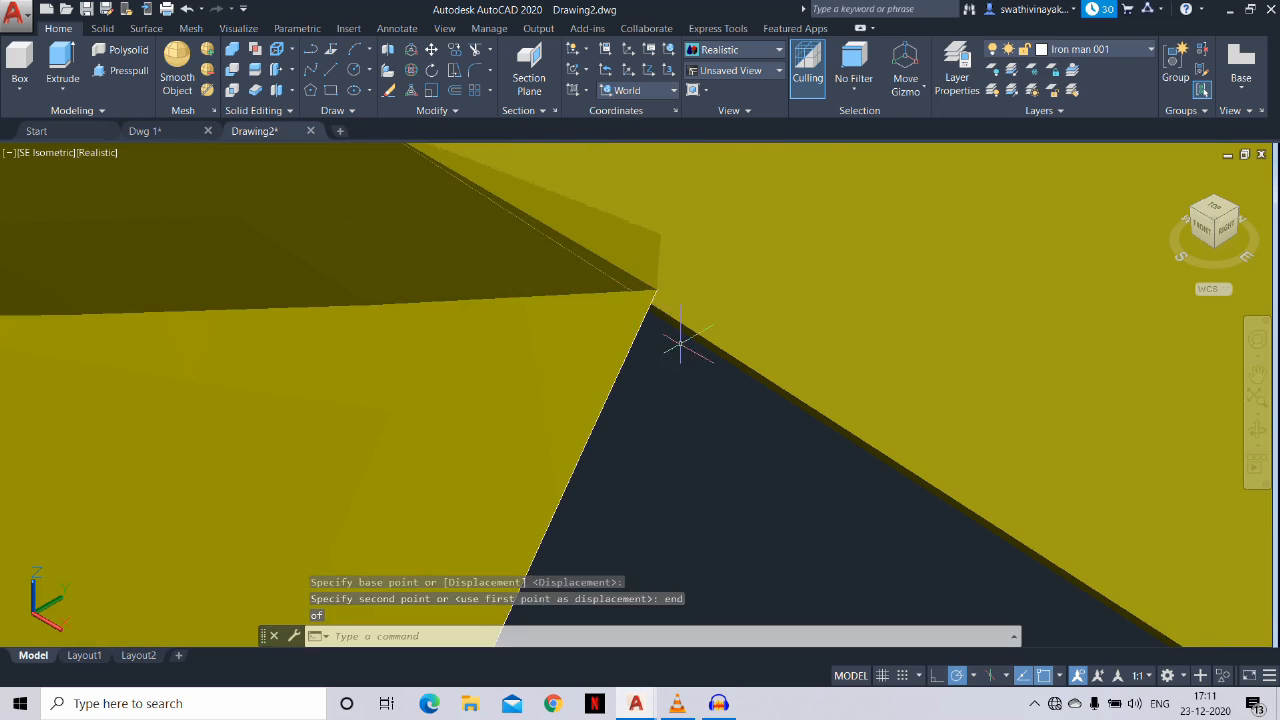
Check the joined surfaces from the front, return to the helmet reference images in front view, and align the UCS with the view
scroll(677, 343, "down", 6)
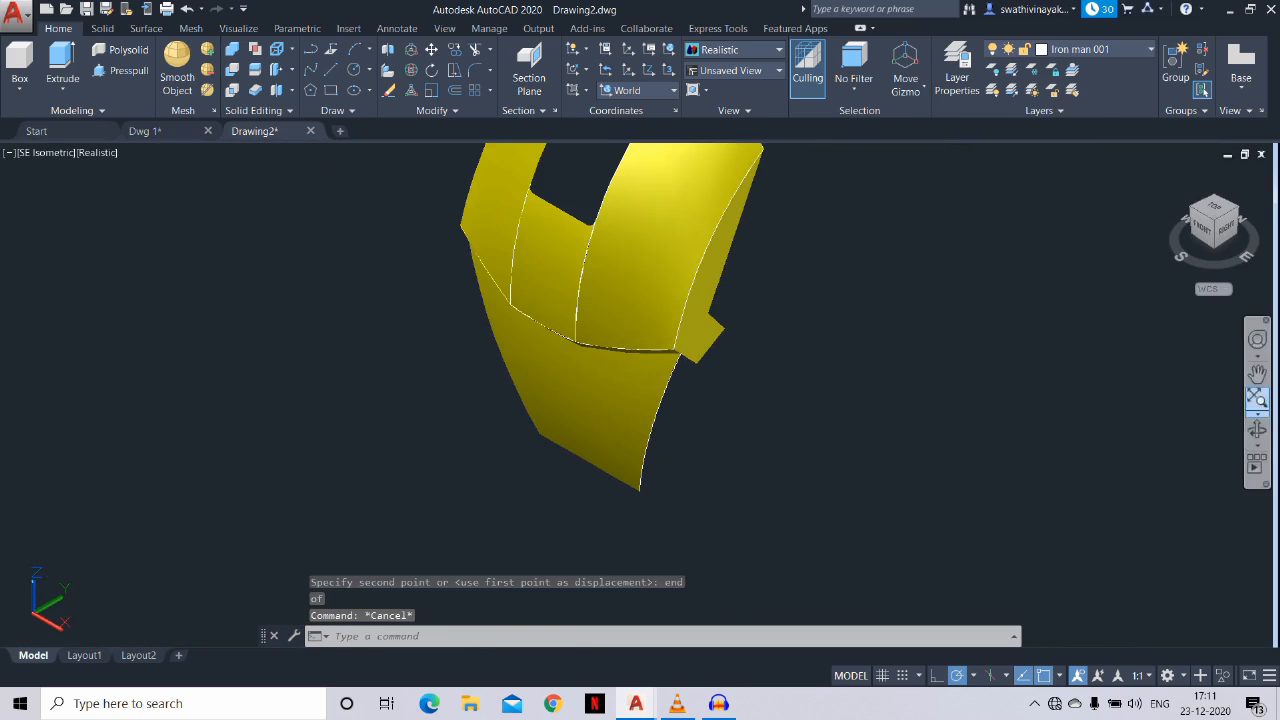
left_click(1257, 430)
left_click_drag(620, 420, 745, 360)
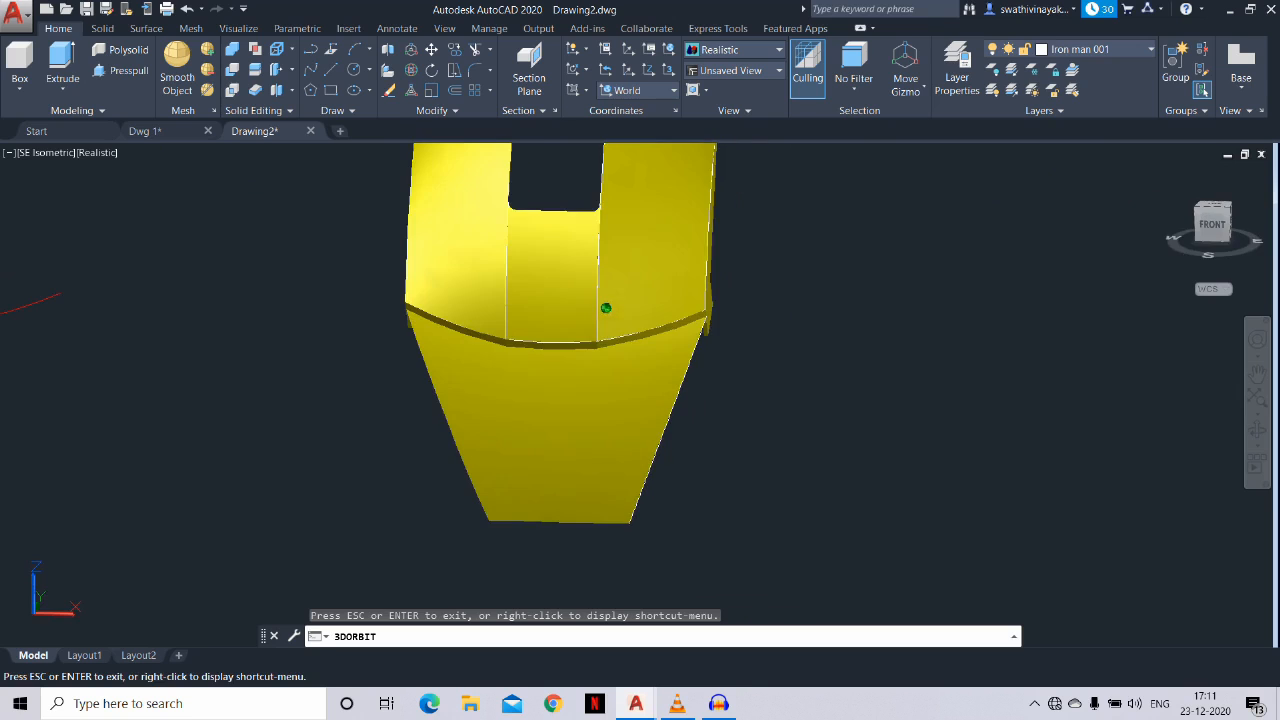
key("Escape")
left_click(1212, 224)
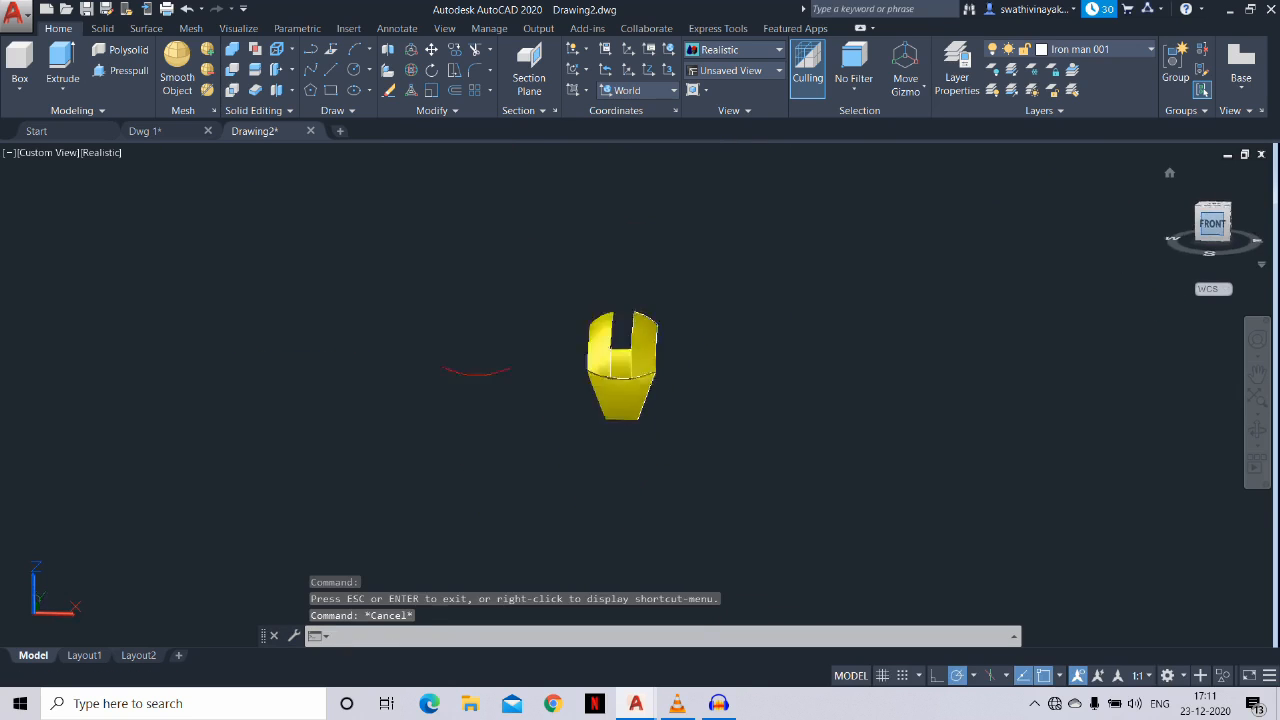
scroll(873, 407, "up", 2)
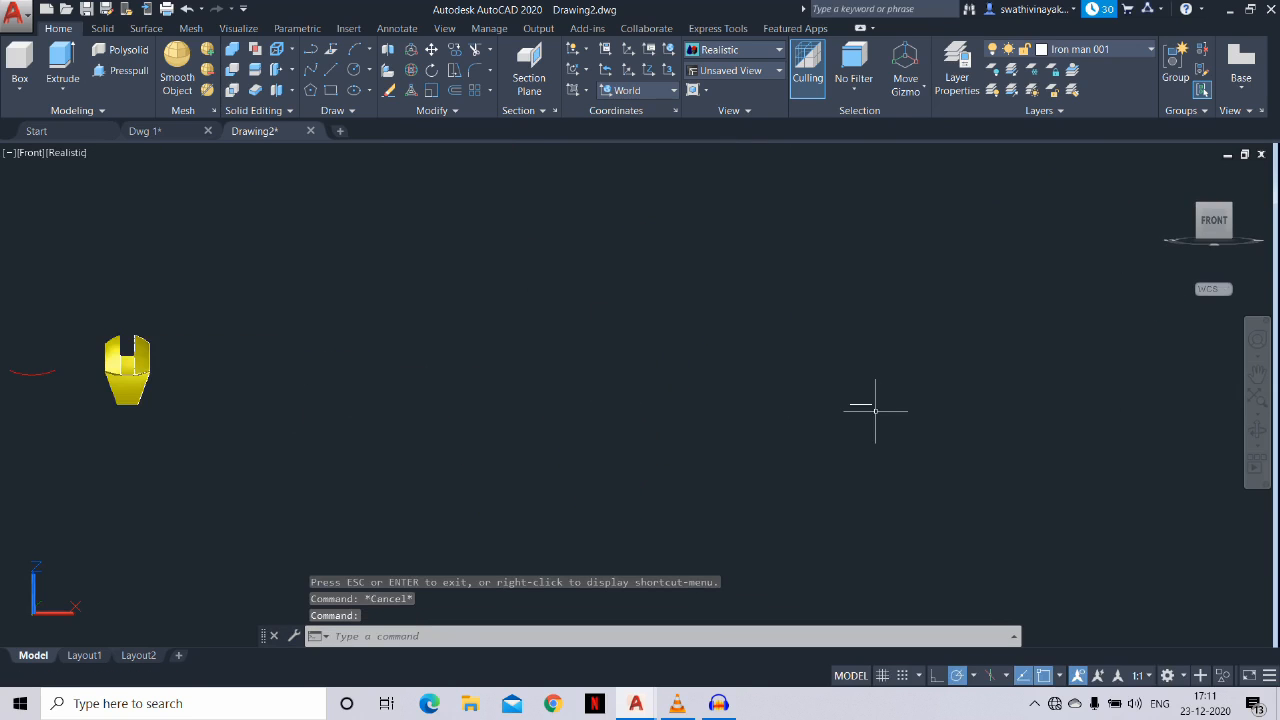
middle_click_drag(861, 404, 1262, 406)
middle_click_drag(383, 429, 1088, 434)
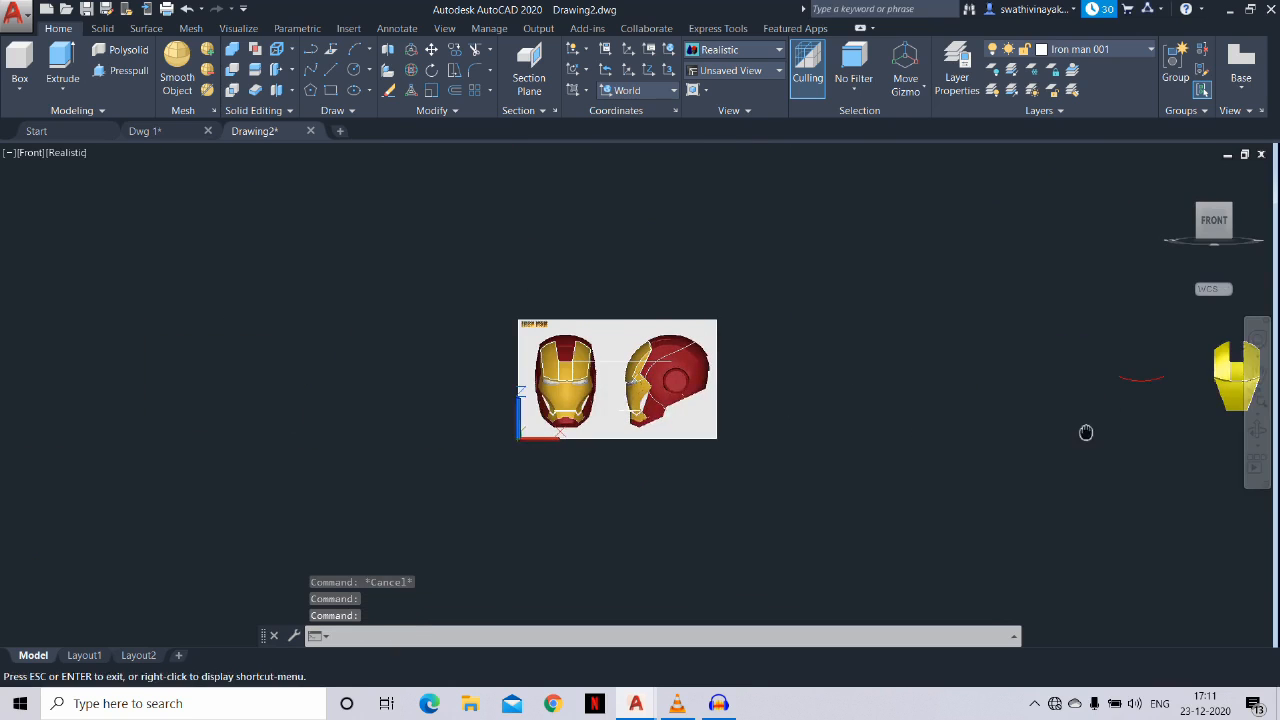
scroll(600, 368, "up", 6)
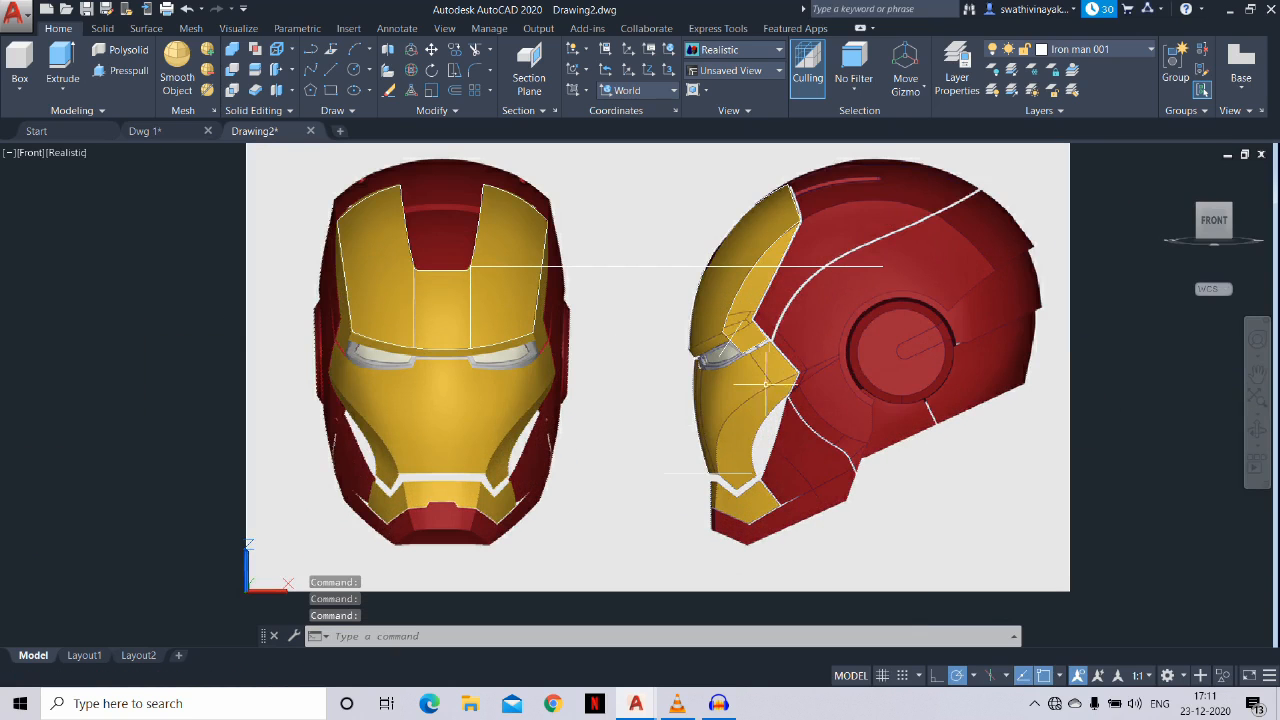
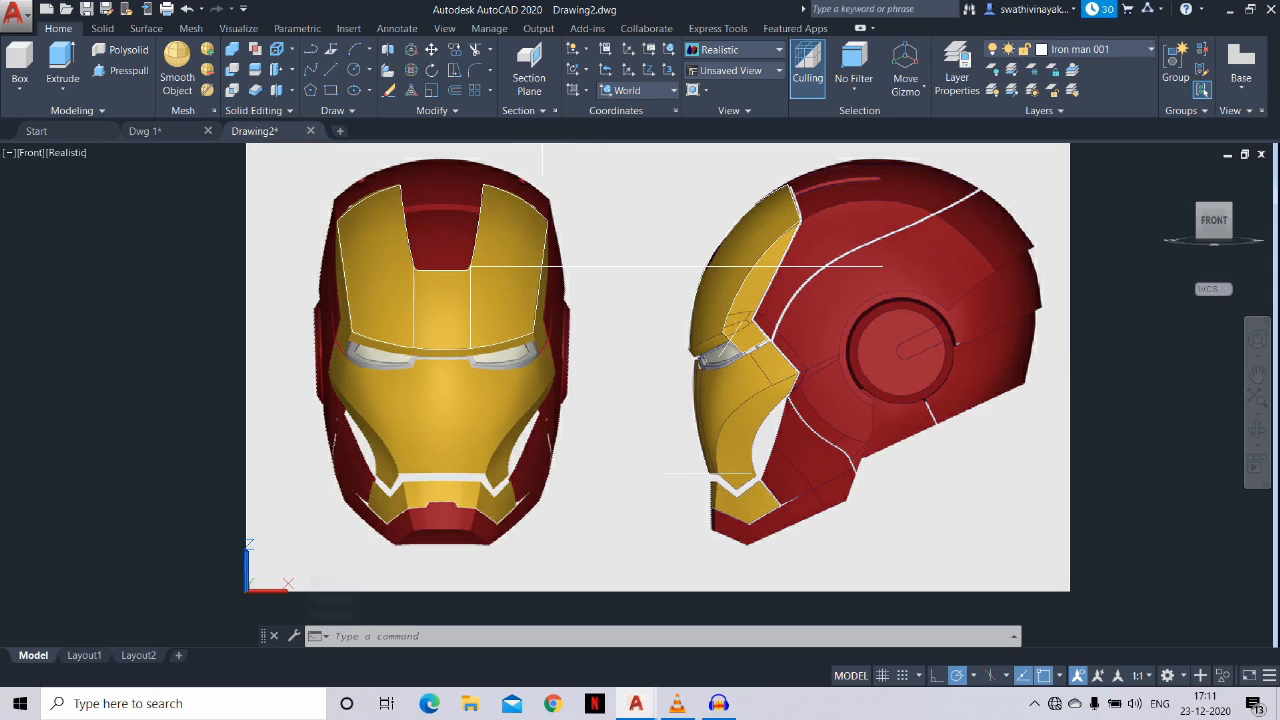
left_click(586, 91)
left_click(580, 118)
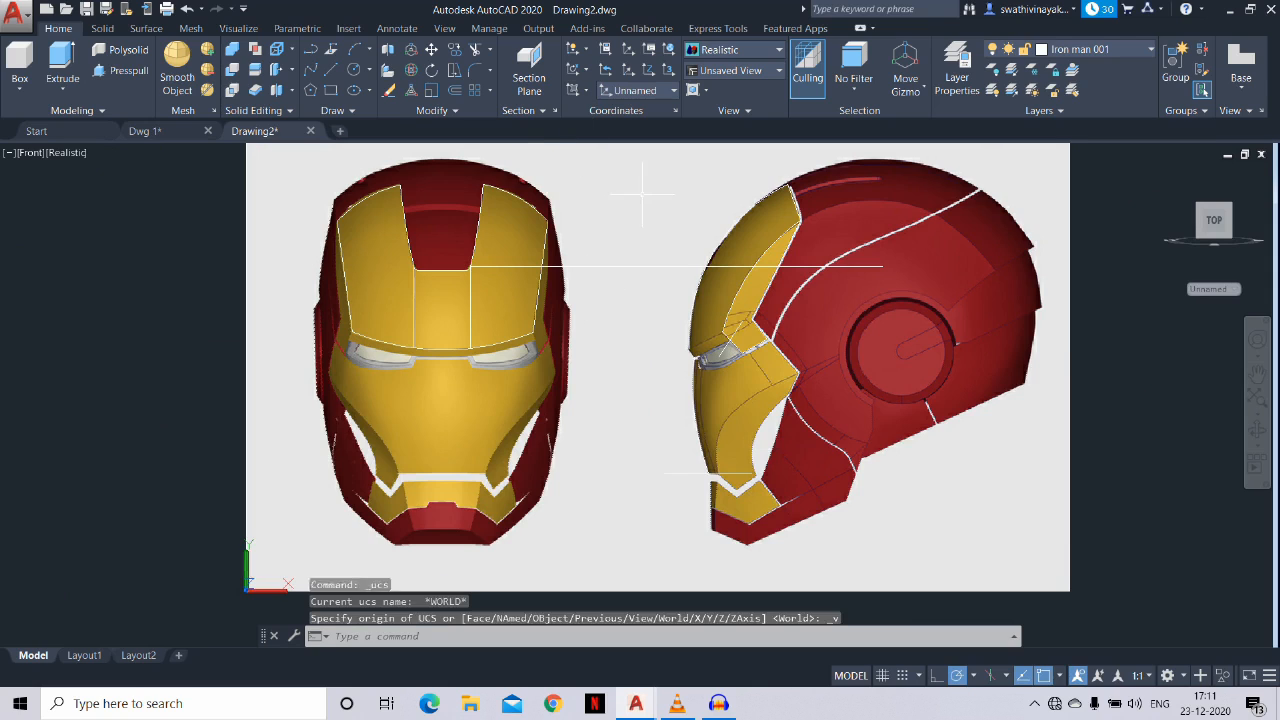
Draw a line along the cheek panel seam behind the eye in the side reference image, down to the seam's lower corner
scroll(760, 352, "up", 2)
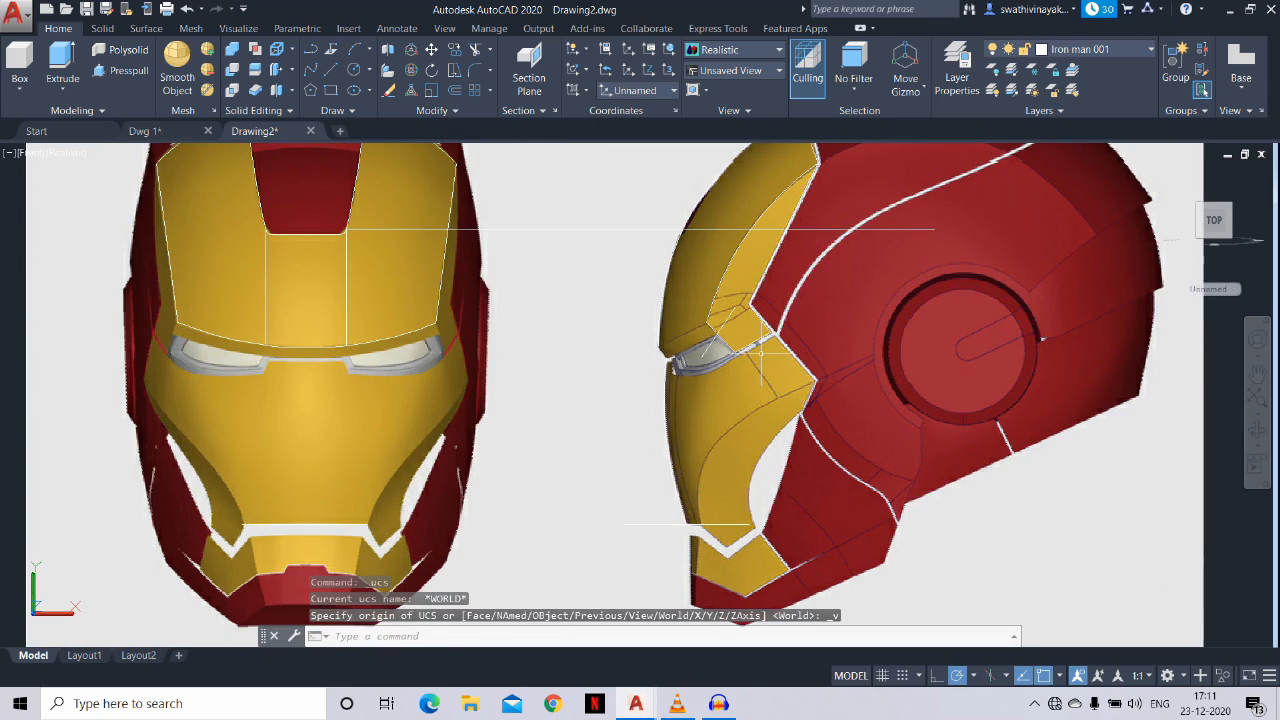
type("l")
key("Return")
scroll(760, 355, "up", 4)
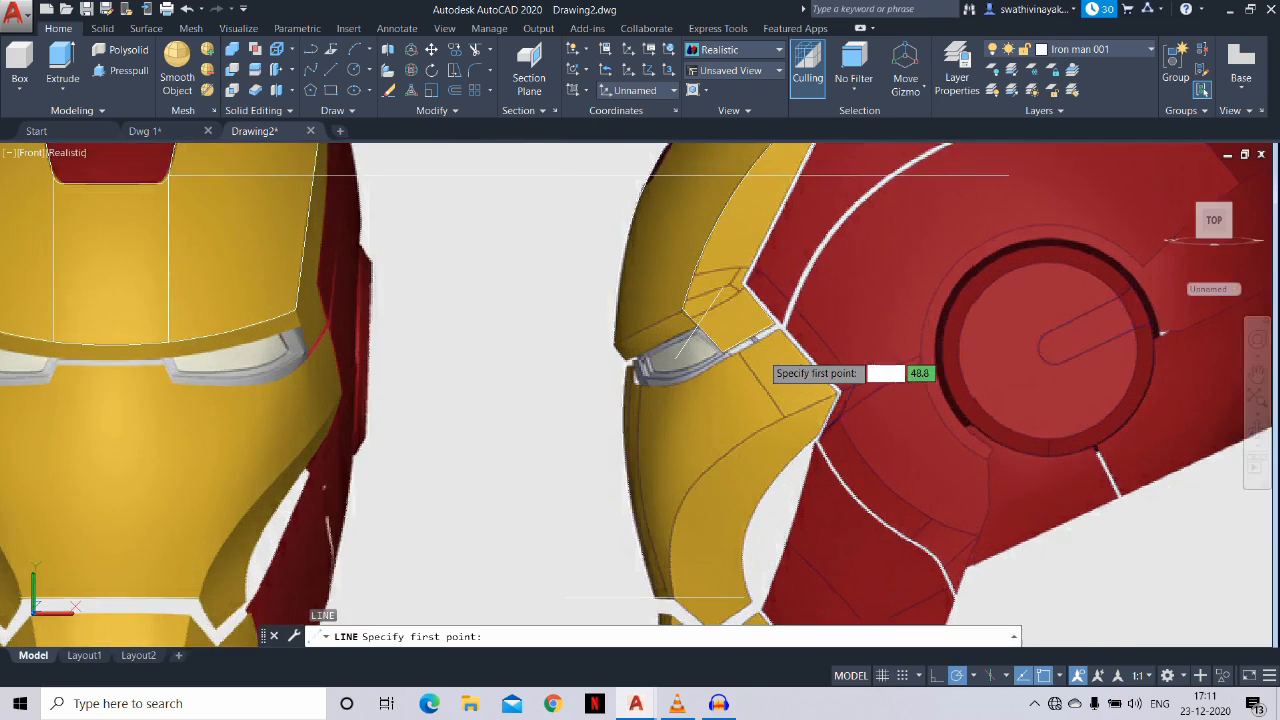
left_click(731, 350)
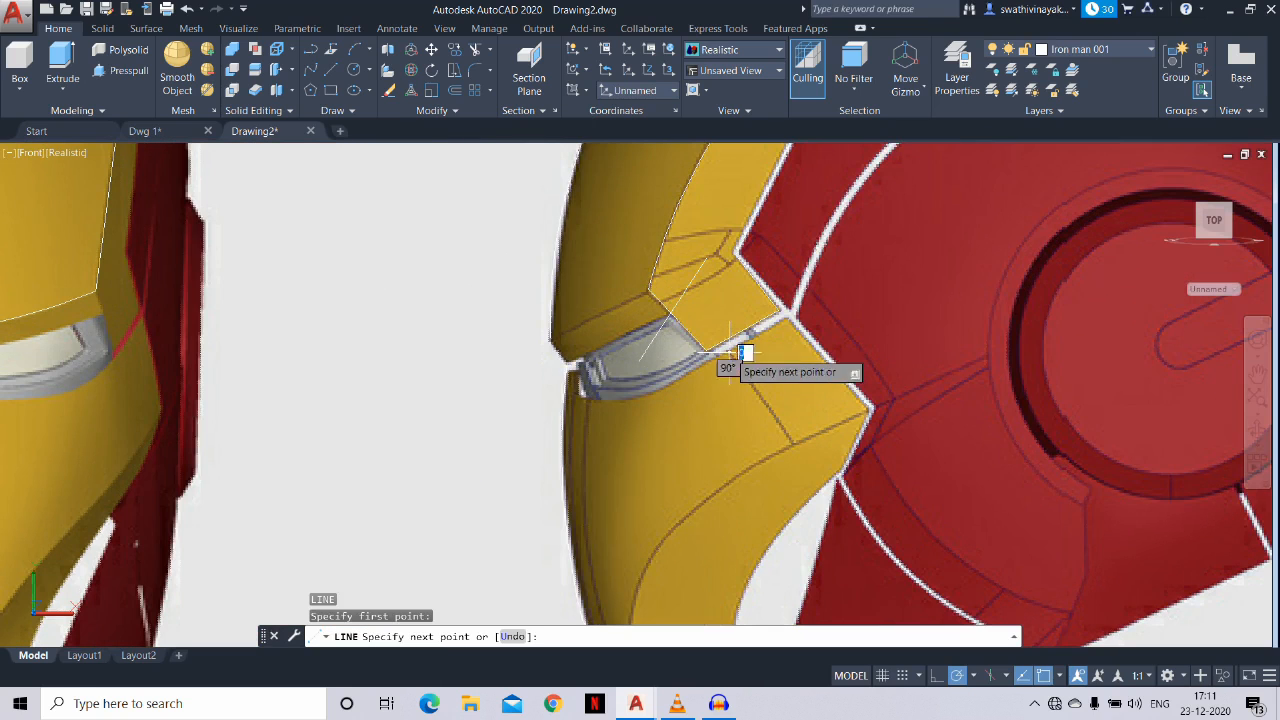
left_click(790, 440)
key("Escape")
key("Return")
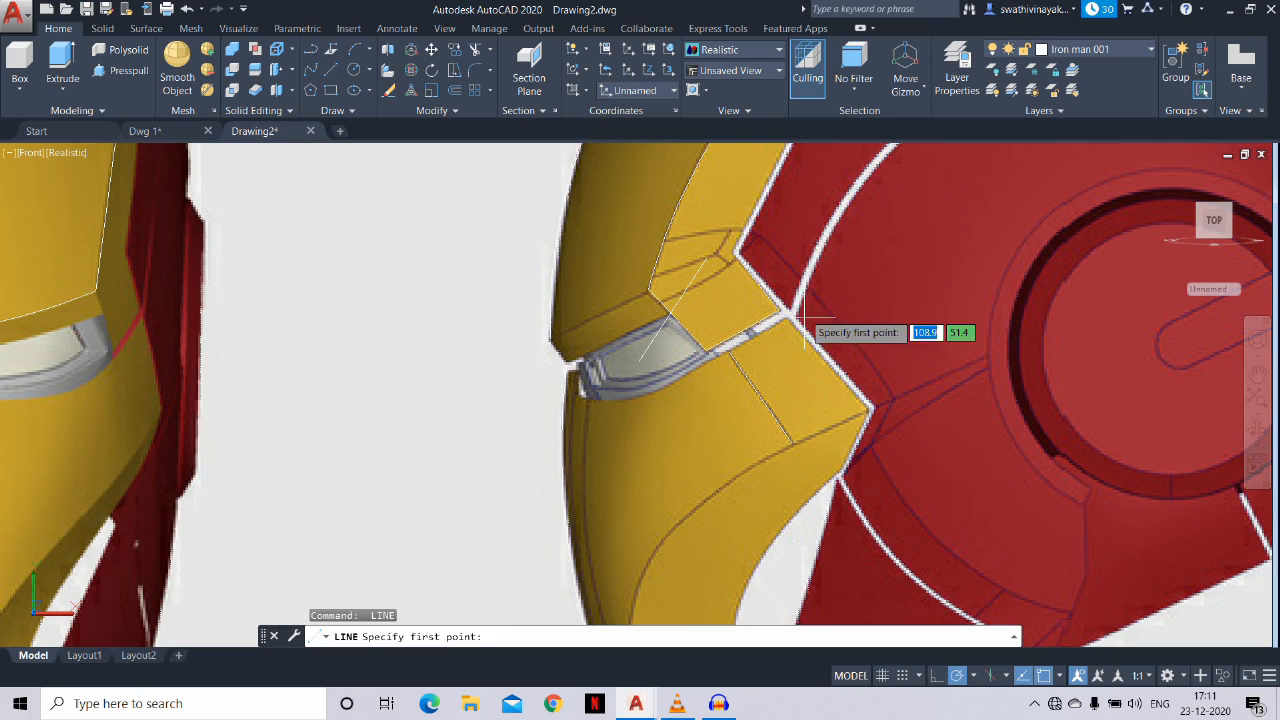
left_click(788, 313)
key("Escape")
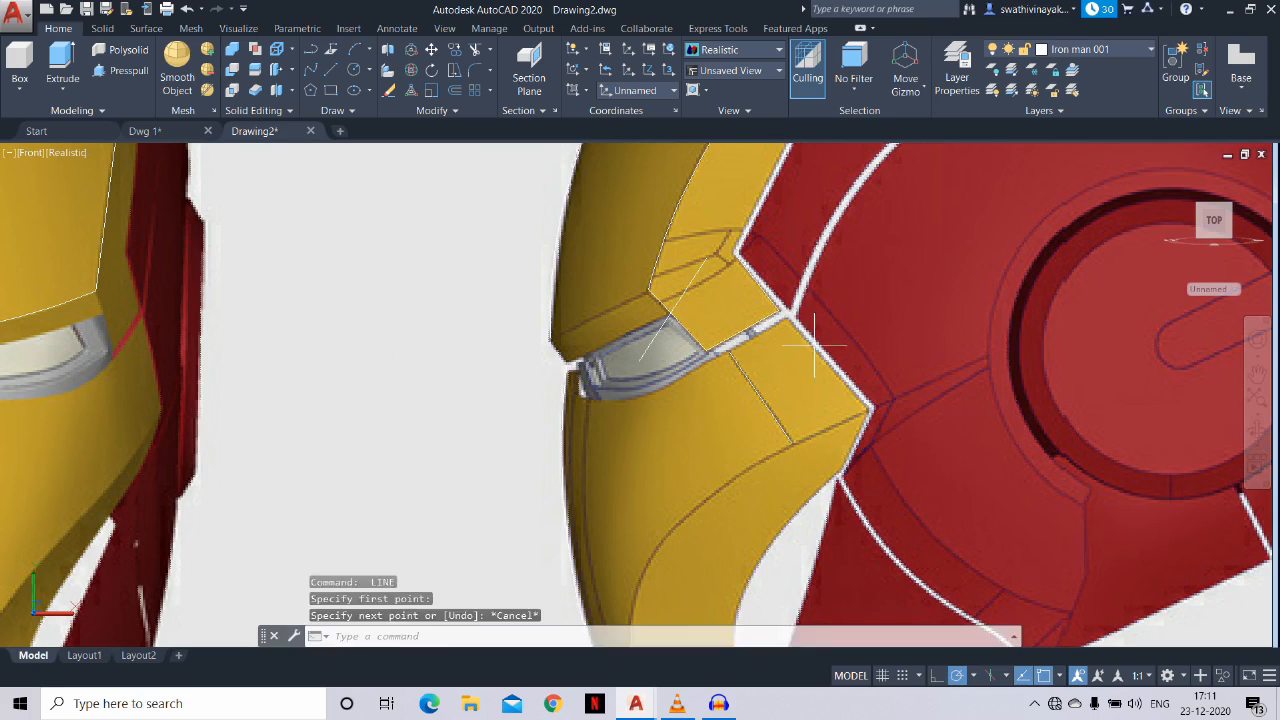
Draw a line along the cheek panel's rear edge in the side reference, from its rear corner up to the corner at the white gap
key("Return")
left_click(866, 411)
scroll(805, 330, "up", 4)
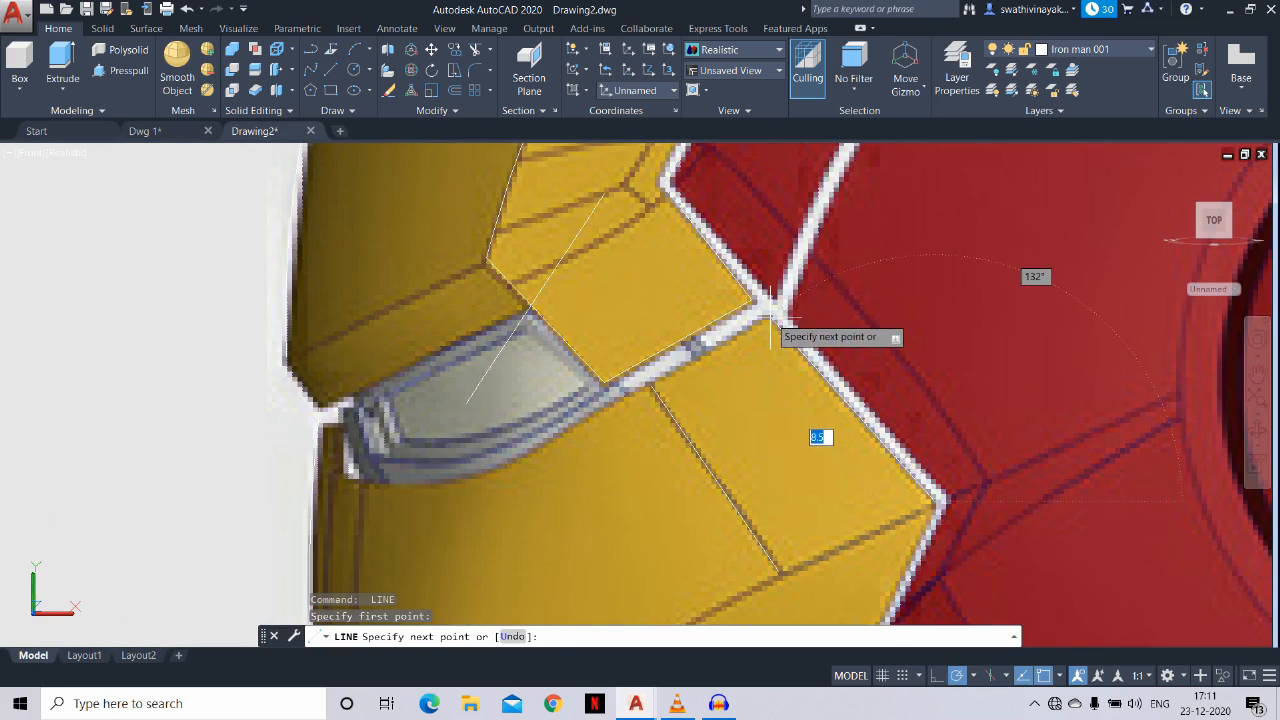
left_click(770, 318)
key("Escape")
Copy the forehead side outline and the two cheek lines horizontally from the side reference to the empty area before the red arc
type("c")
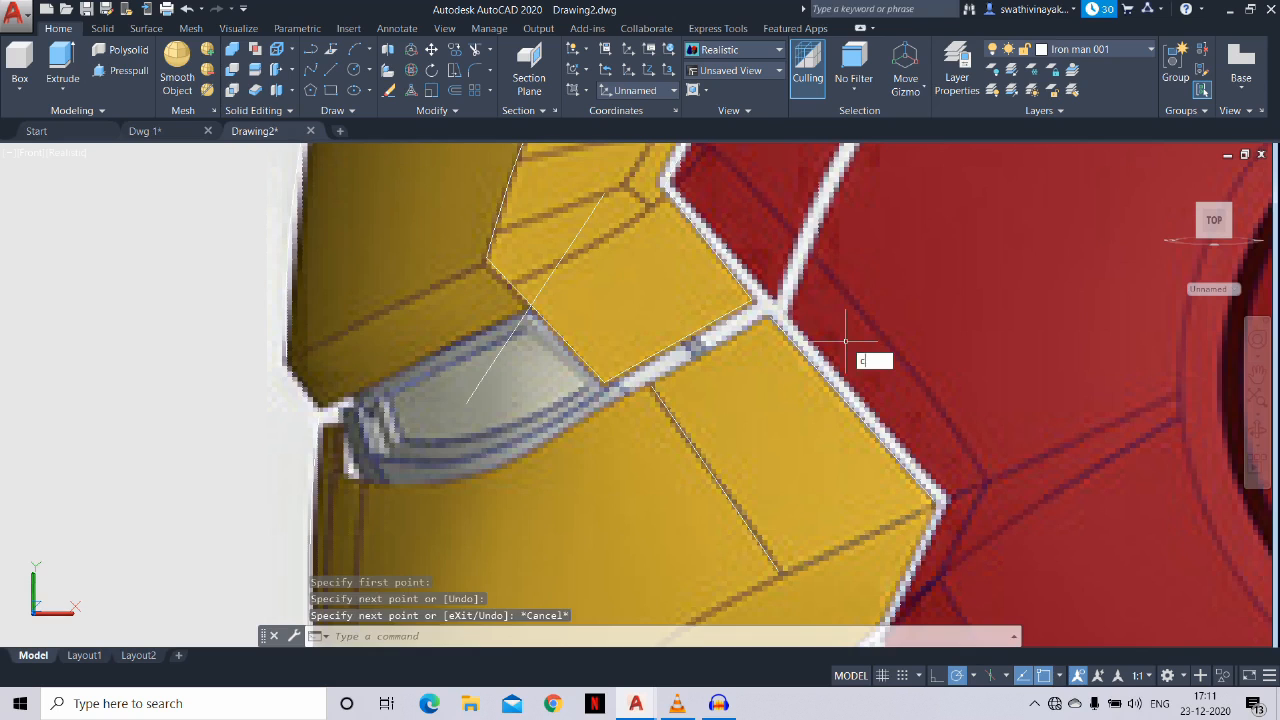
type("o")
key("Return")
left_click(867, 338)
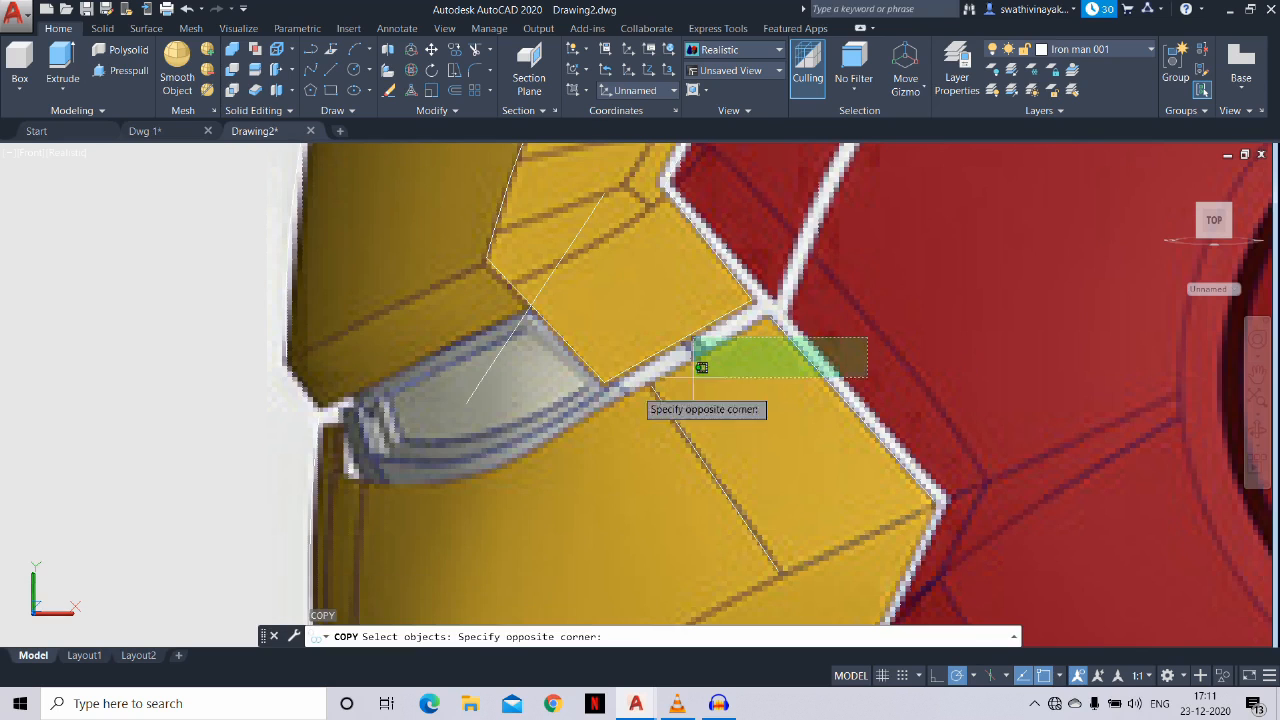
left_click(668, 441)
key("Return")
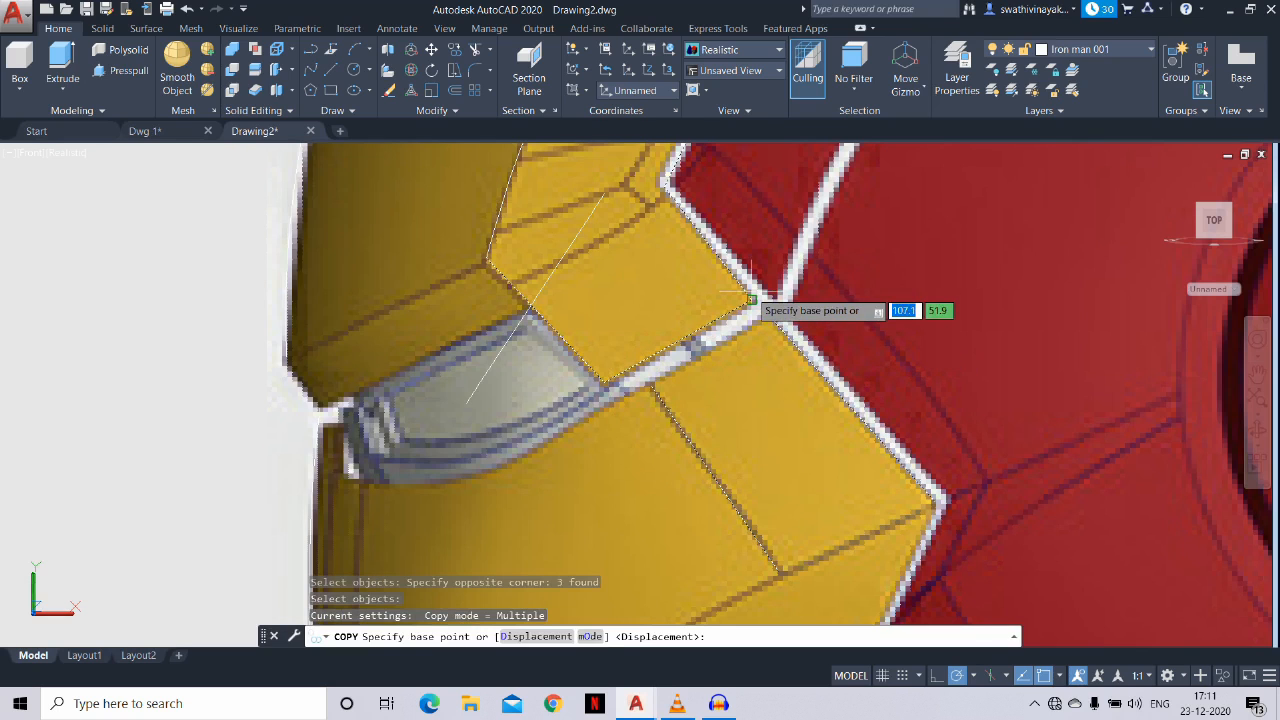
left_click(750, 299)
scroll(752, 305, "down", 5)
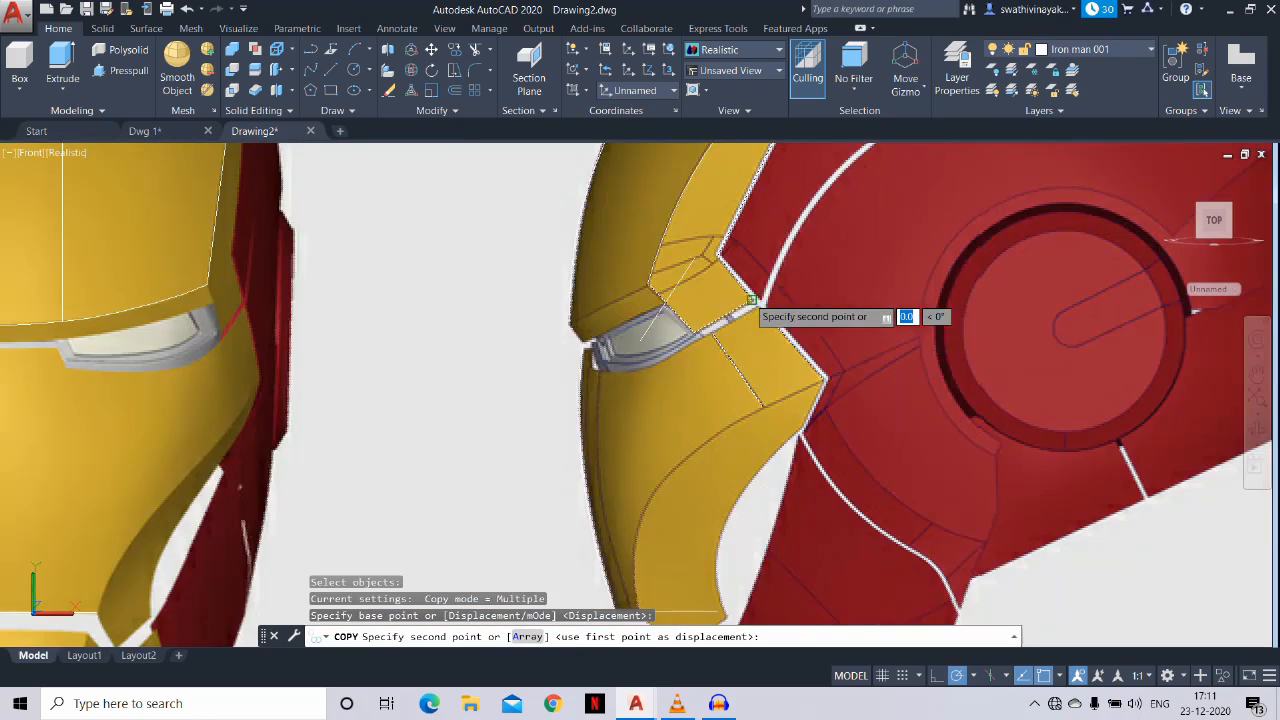
middle_click_drag(969, 329, 414, 420)
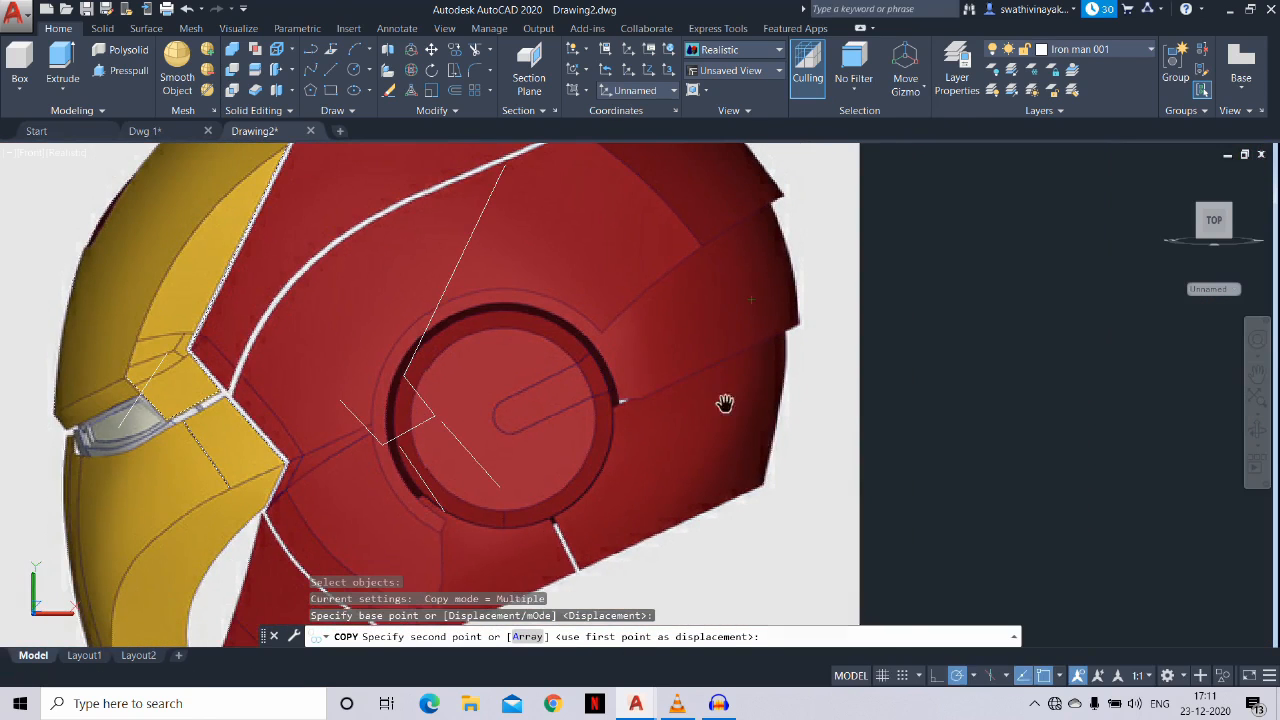
middle_click_drag(926, 394, 354, 474)
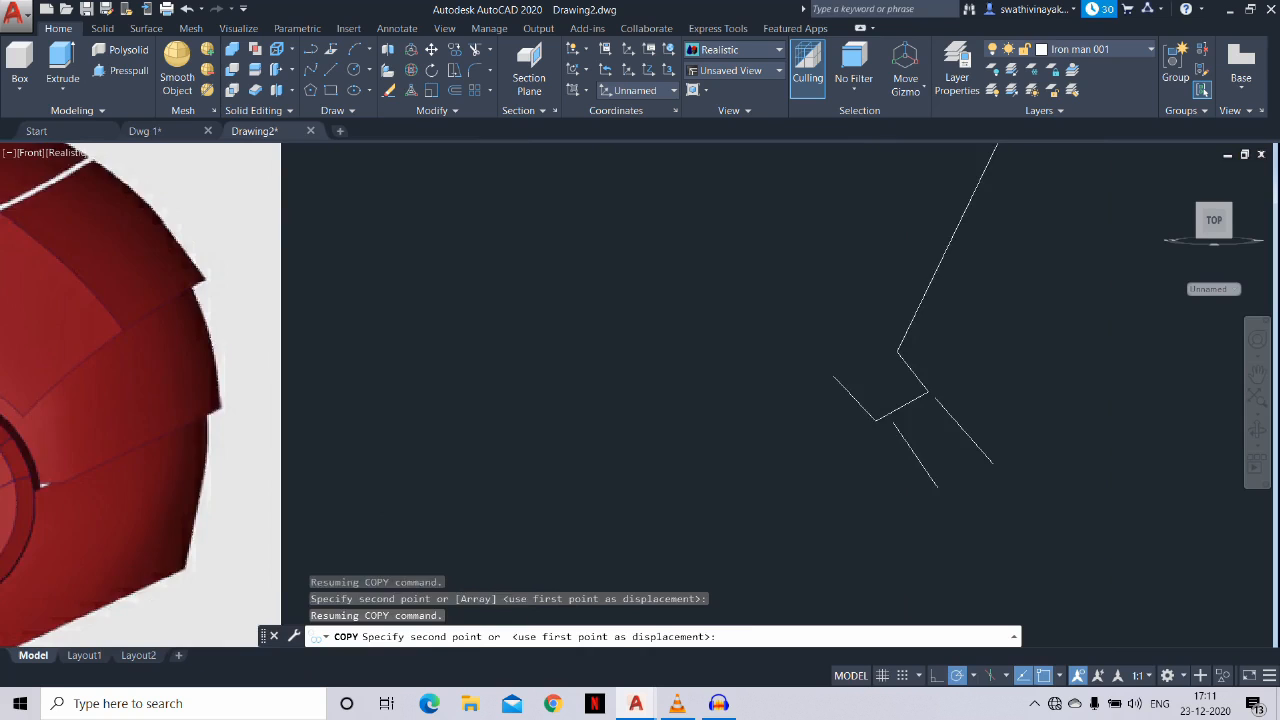
scroll(928, 396, "down", 3)
scroll(538, 446, "down", 5)
middle_click_drag(834, 456, 350, 467)
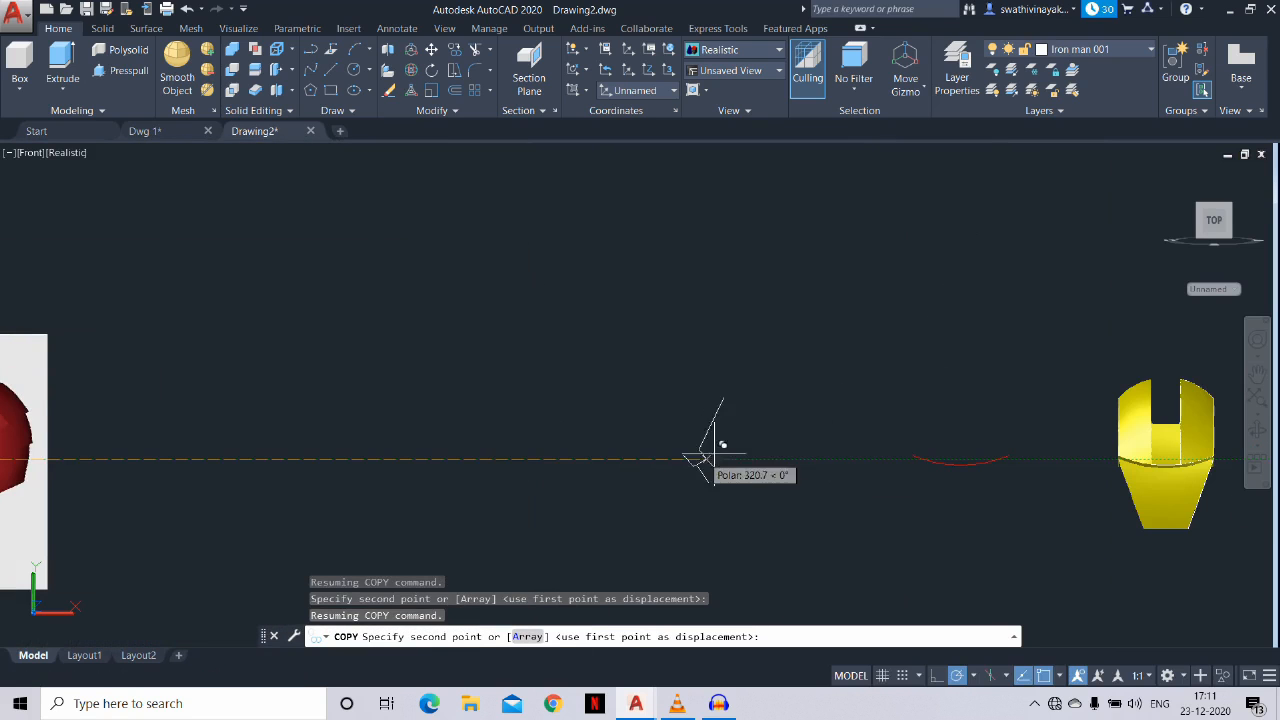
key("Escape")
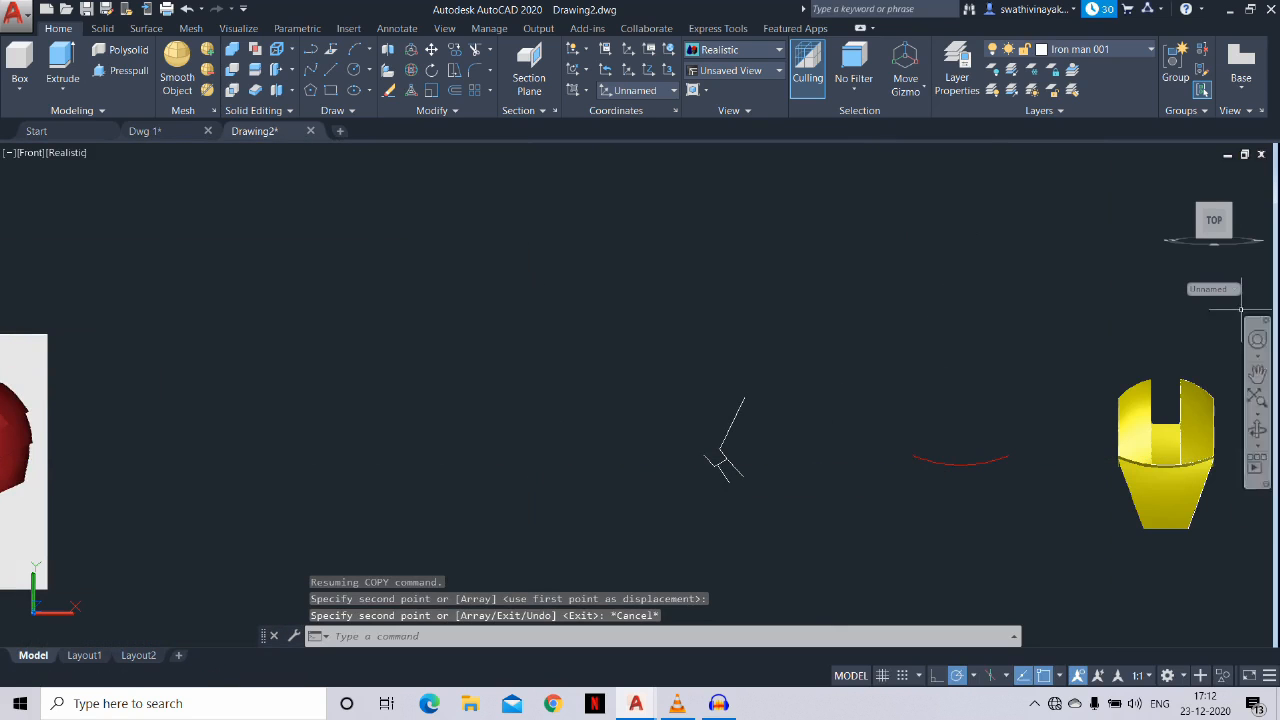
Restore the World coordinate system and switch to the SE Isometric view
left_click(1208, 289)
left_click(1208, 303)
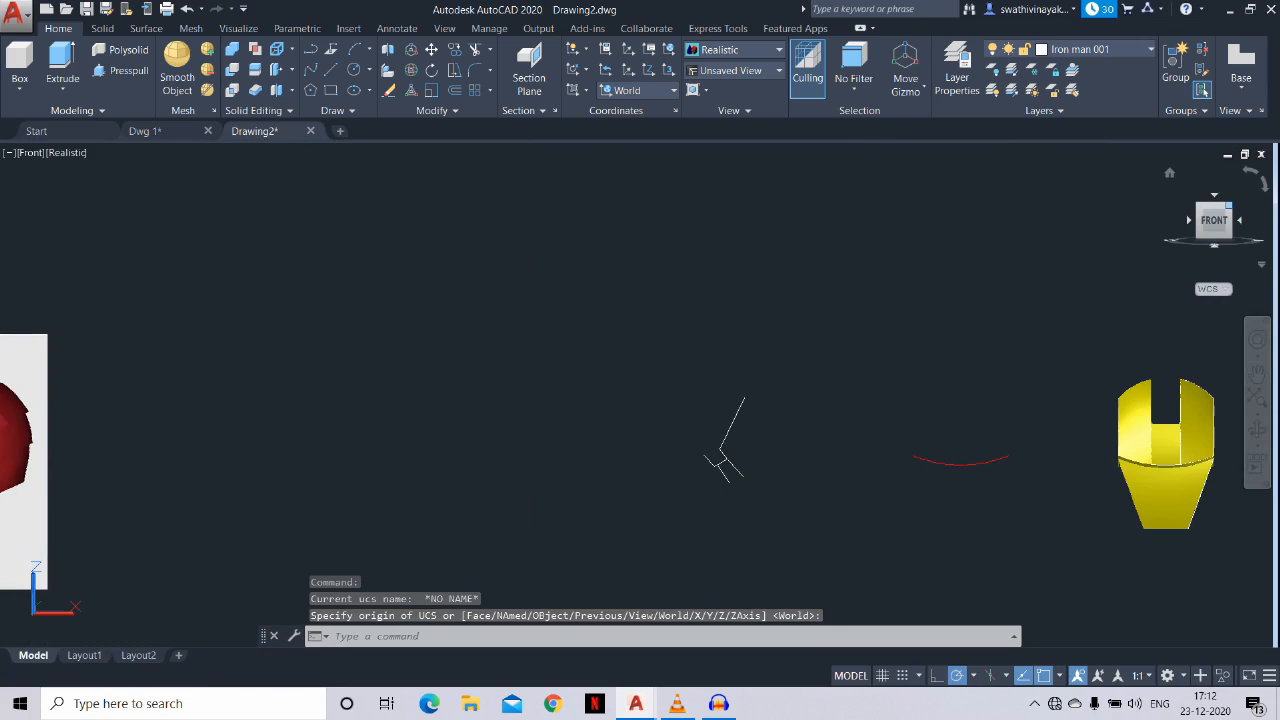
left_click(1229, 206)
scroll(598, 376, "up", 5)
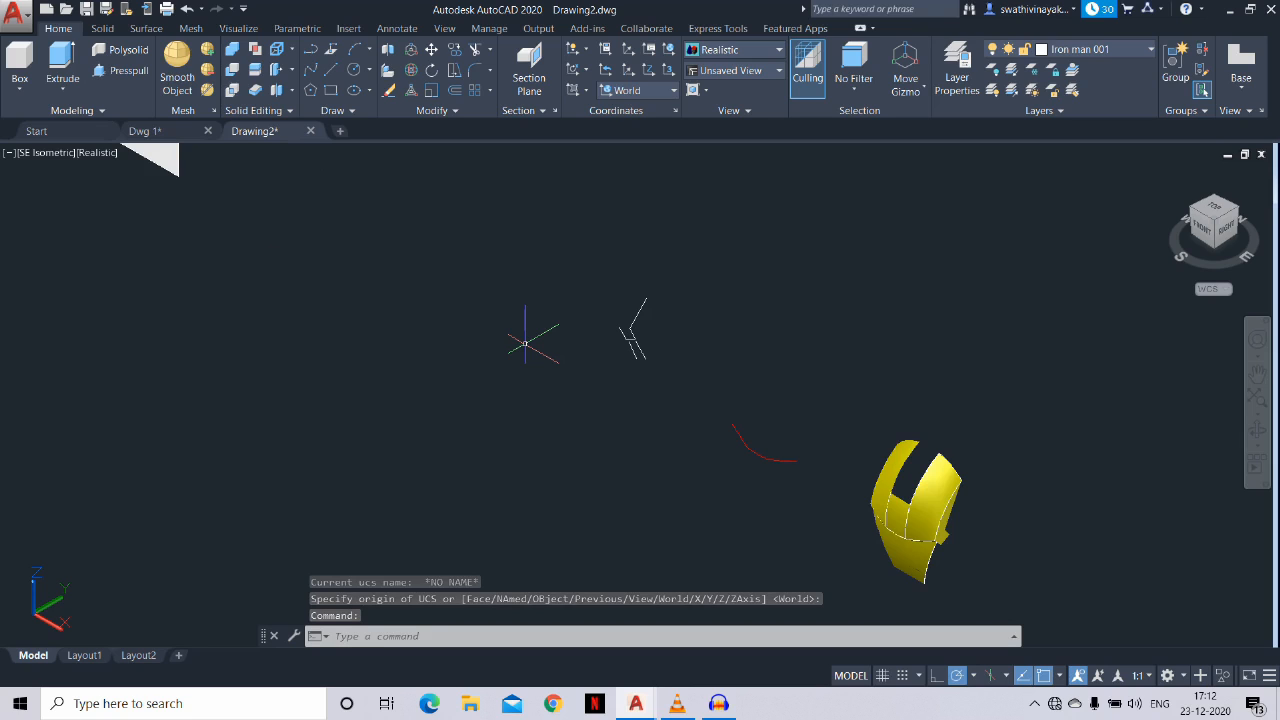
Rotate the copied side outline and the two cheek lines 90 degrees about the outline's upper endpoint
type("ro")
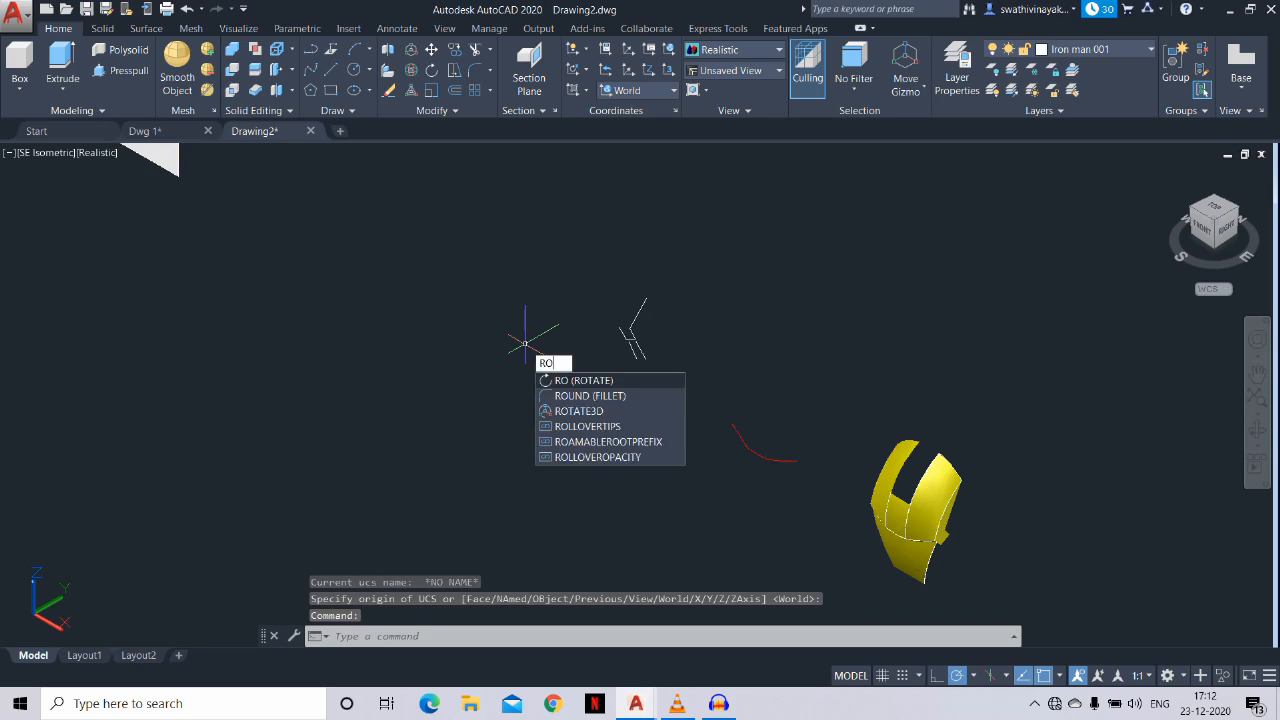
key("Return")
left_click(664, 375)
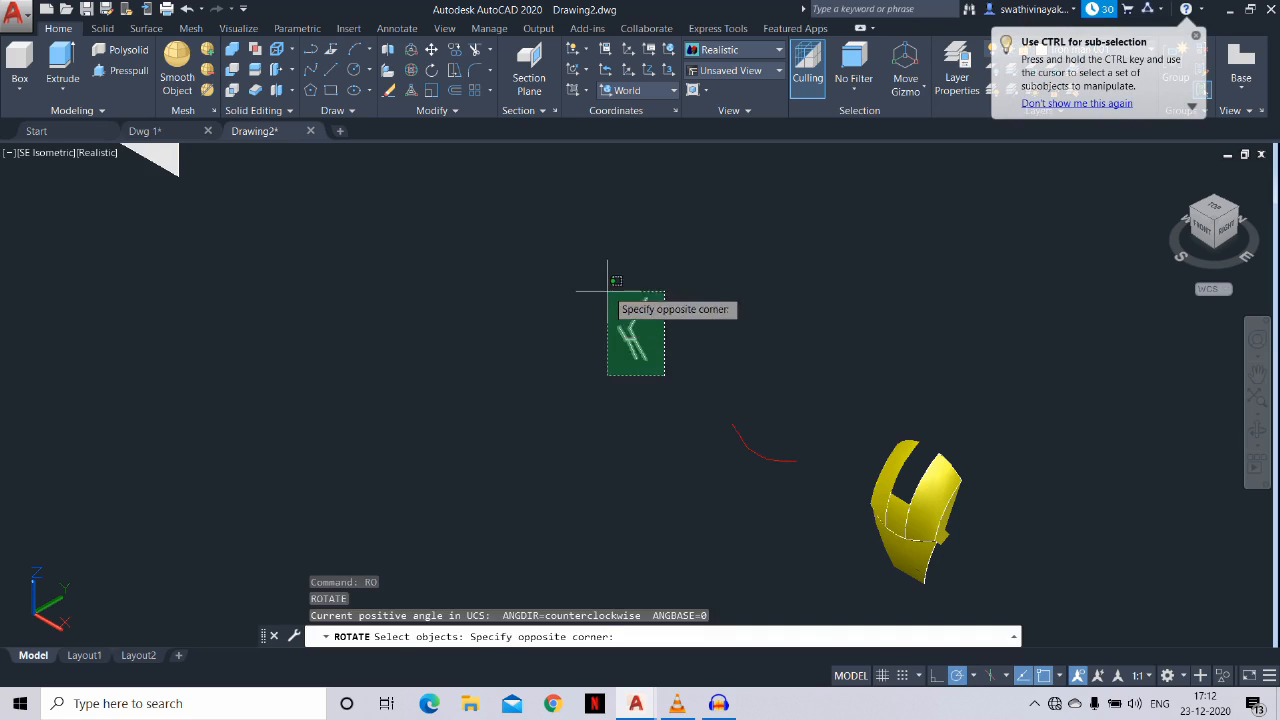
left_click(648, 291)
key("Return")
left_click(646, 297)
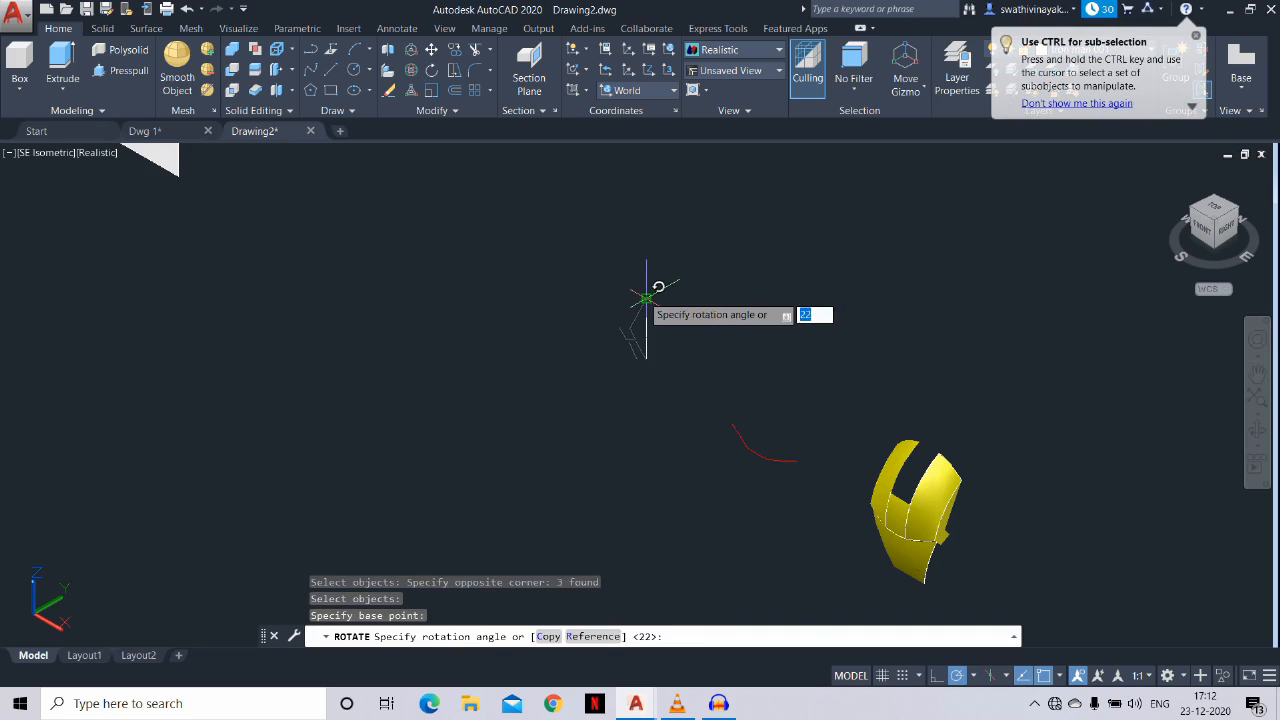
type("90")
key("Return")
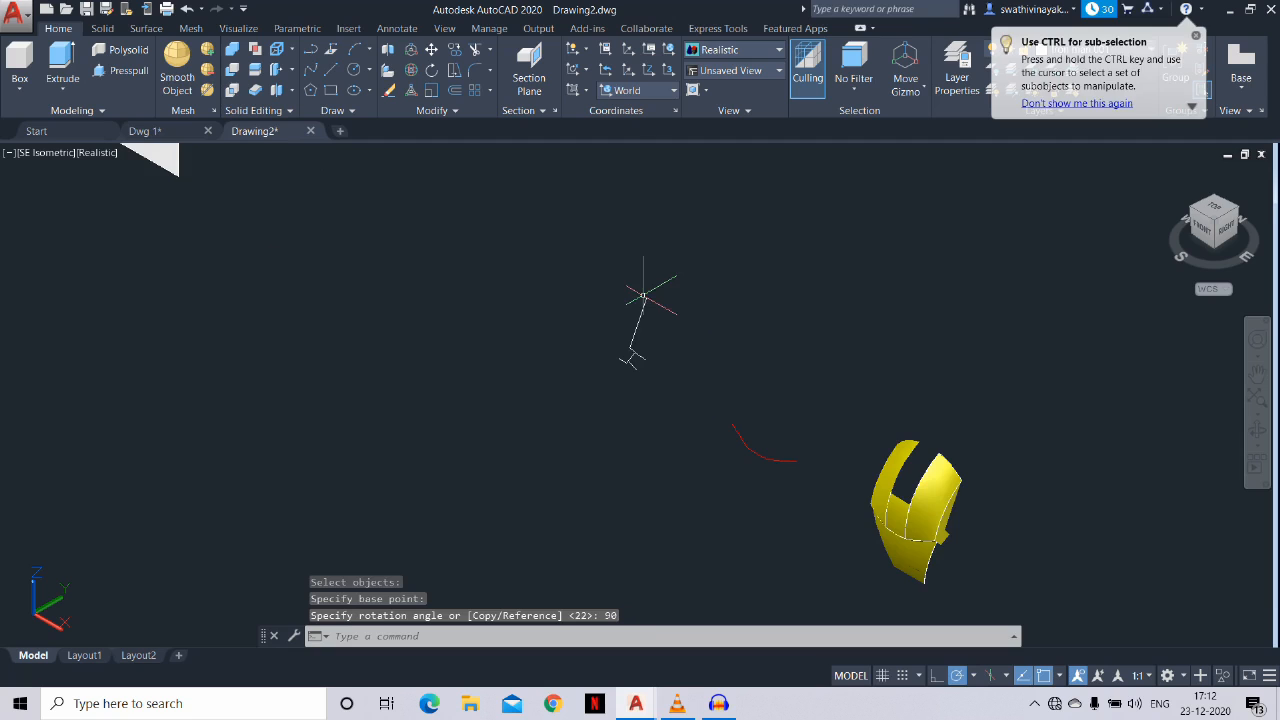
scroll(660, 360, "up", 3)
type("c")
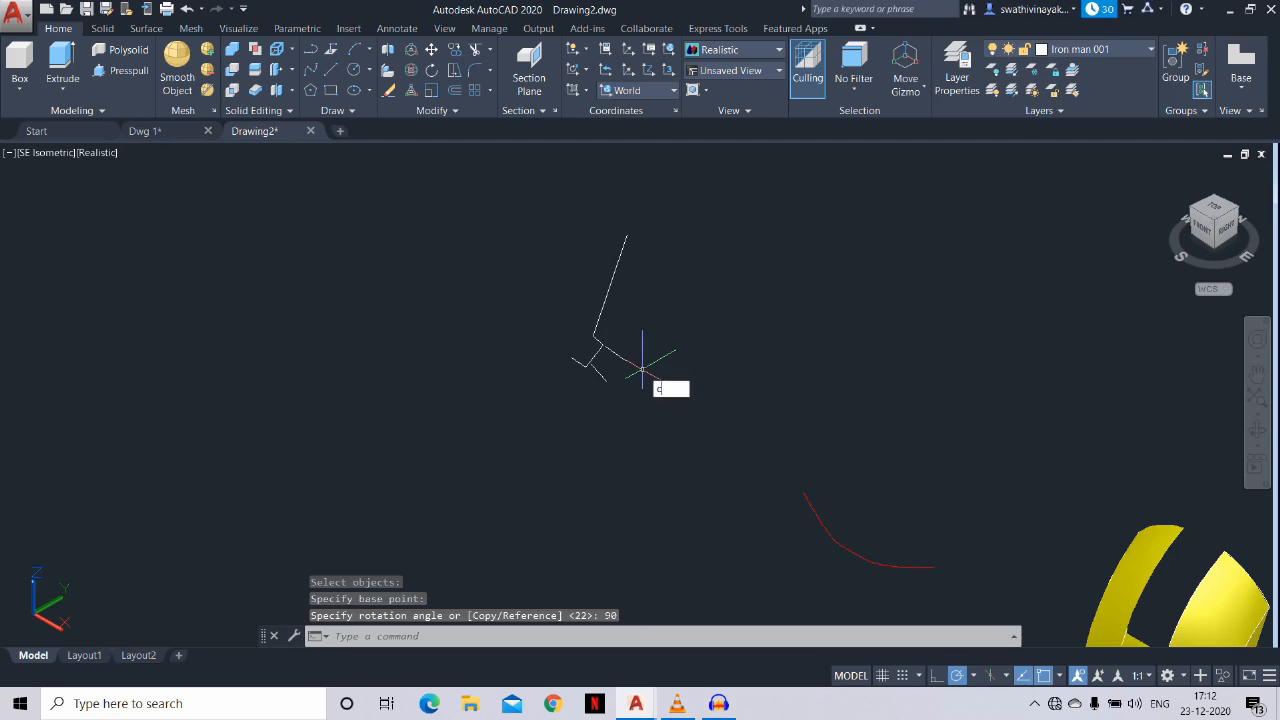
type("o")
key("Return")
left_click(621, 354)
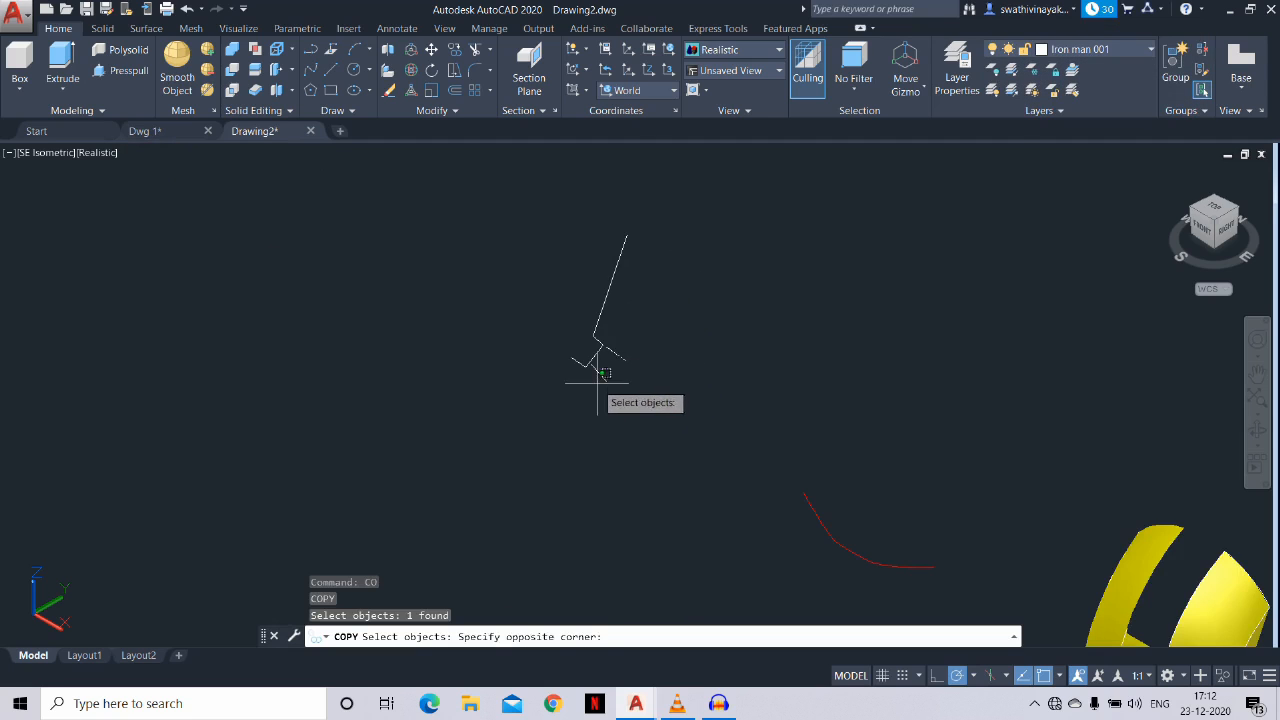
left_click(597, 376)
scroll(597, 373, "up", 2)
key("Return")
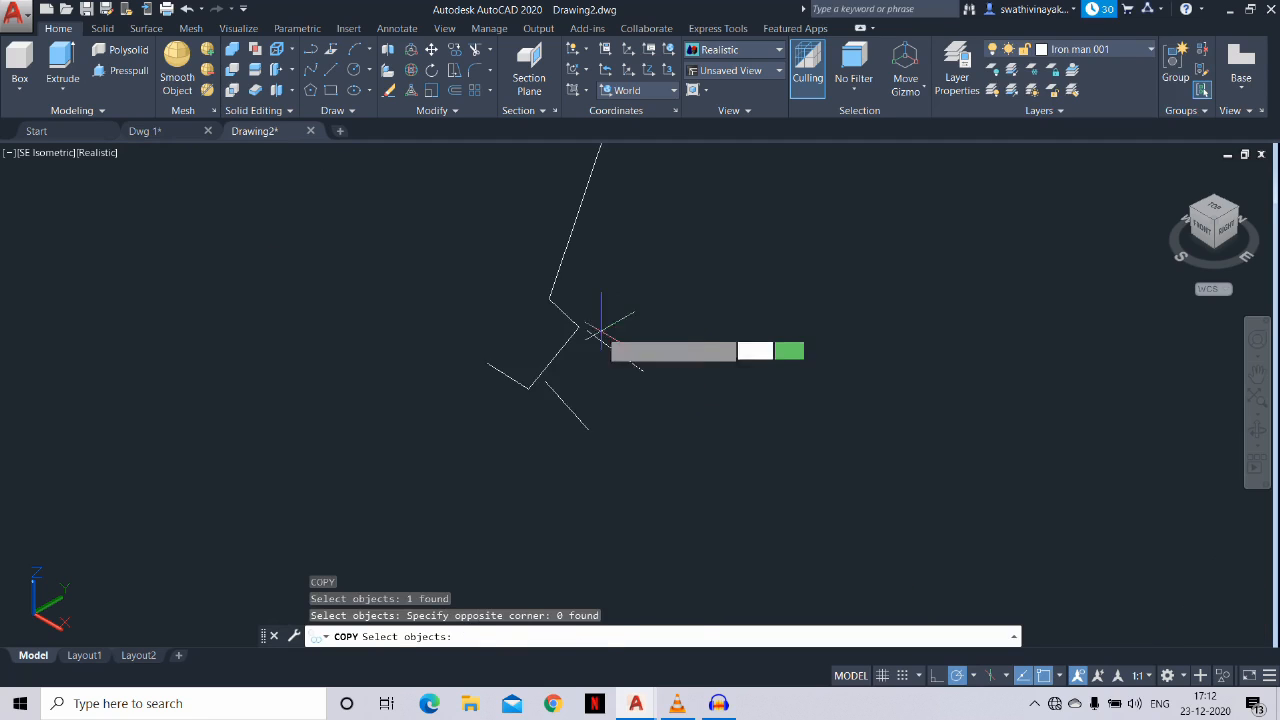
scroll(593, 392, "up", 2)
scroll(594, 386, "up", 2)
key("Escape")
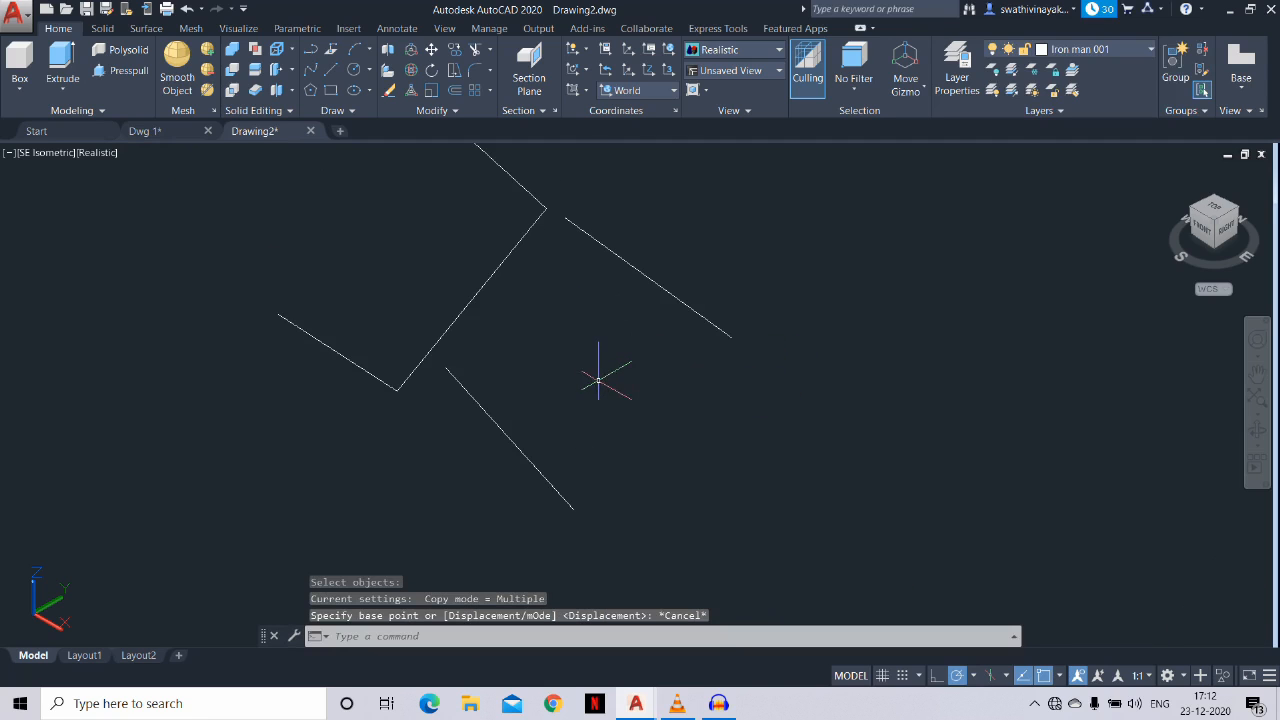
Copy the two rotated cheek lines from the outline's outer corner to the matching corner of the faceplate's yellow side tab
type("ct o")
key("Return")
left_click(640, 329)
left_click(640, 225)
left_click(619, 320)
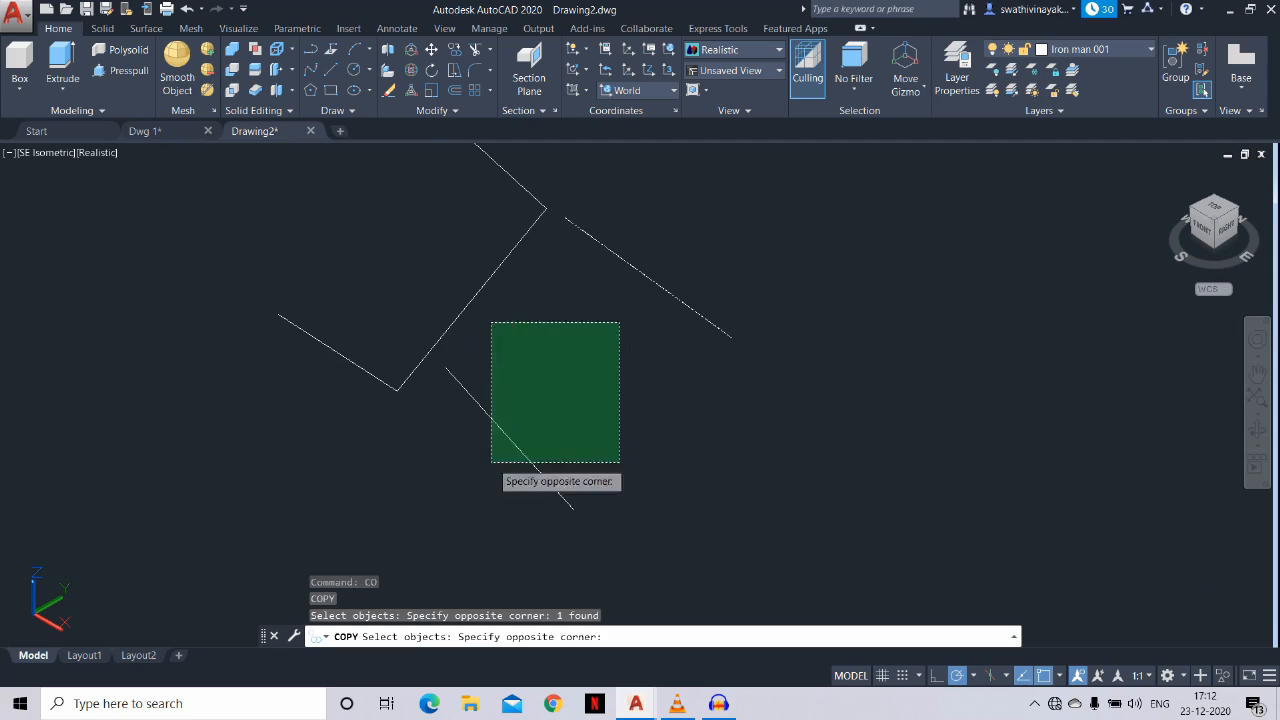
left_click(491, 461)
key("Return")
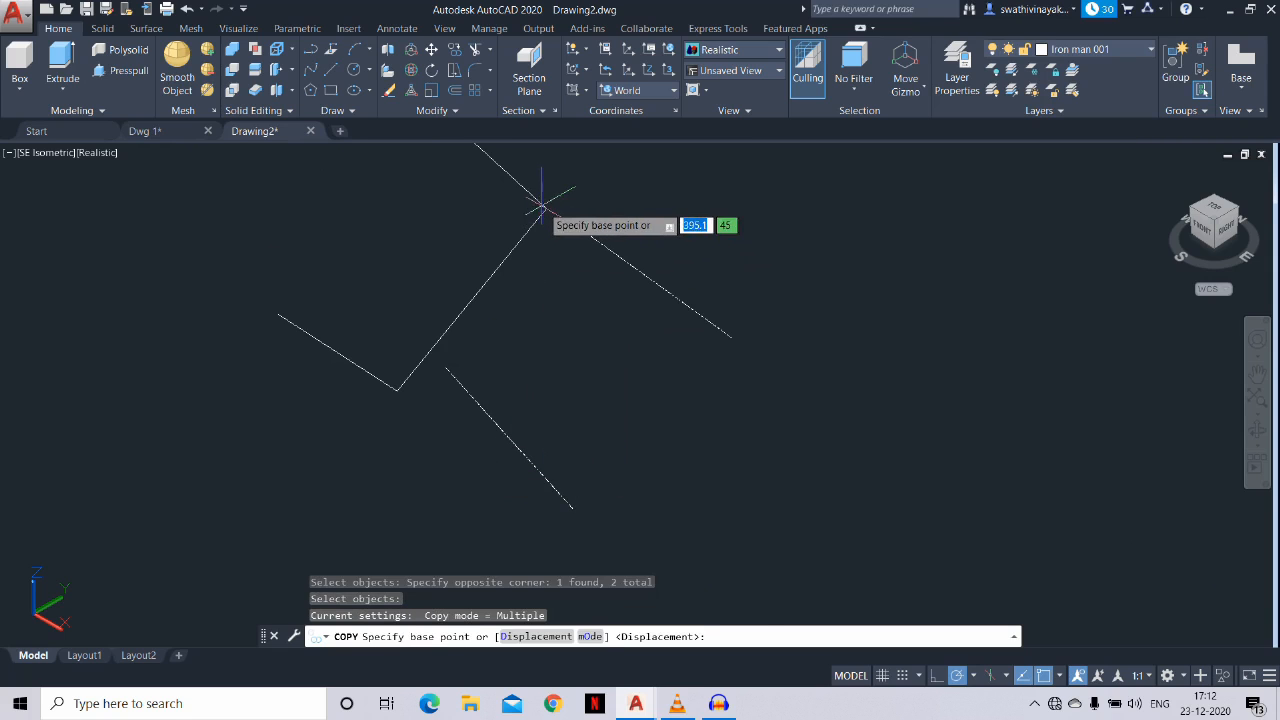
left_click(546, 208)
scroll(420, 280, "down", 5)
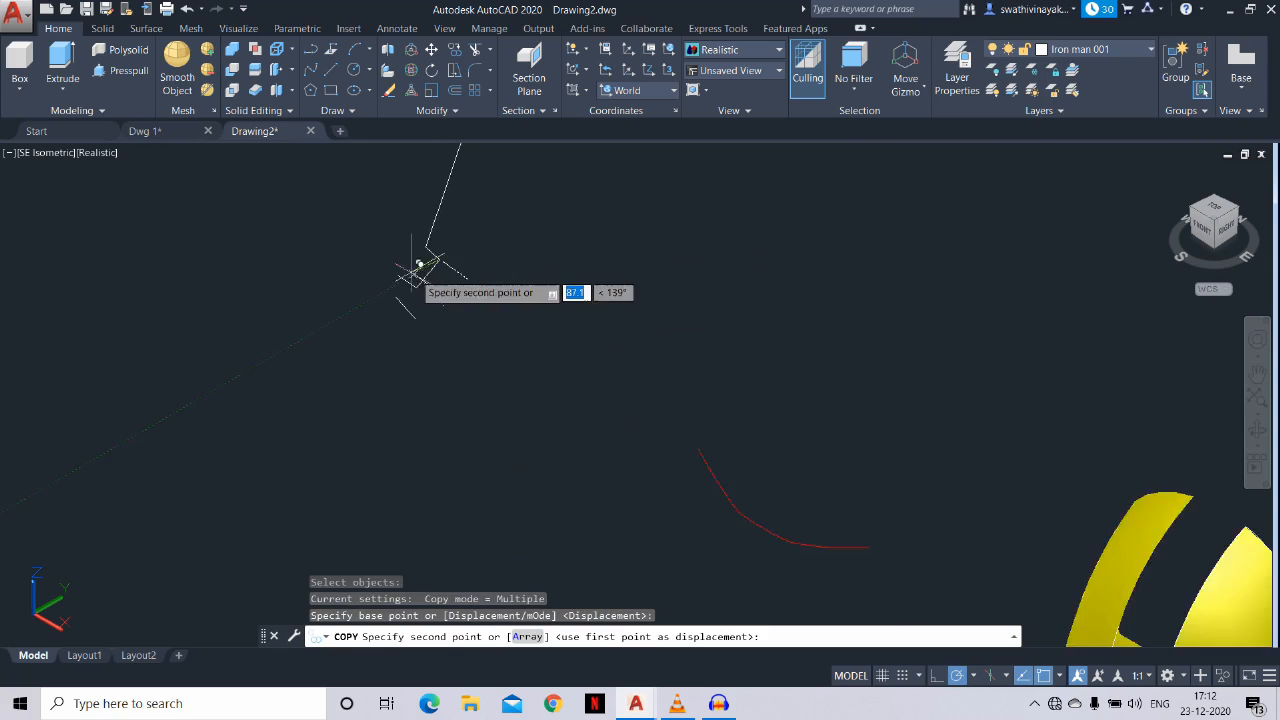
scroll(548, 372, "up", 8)
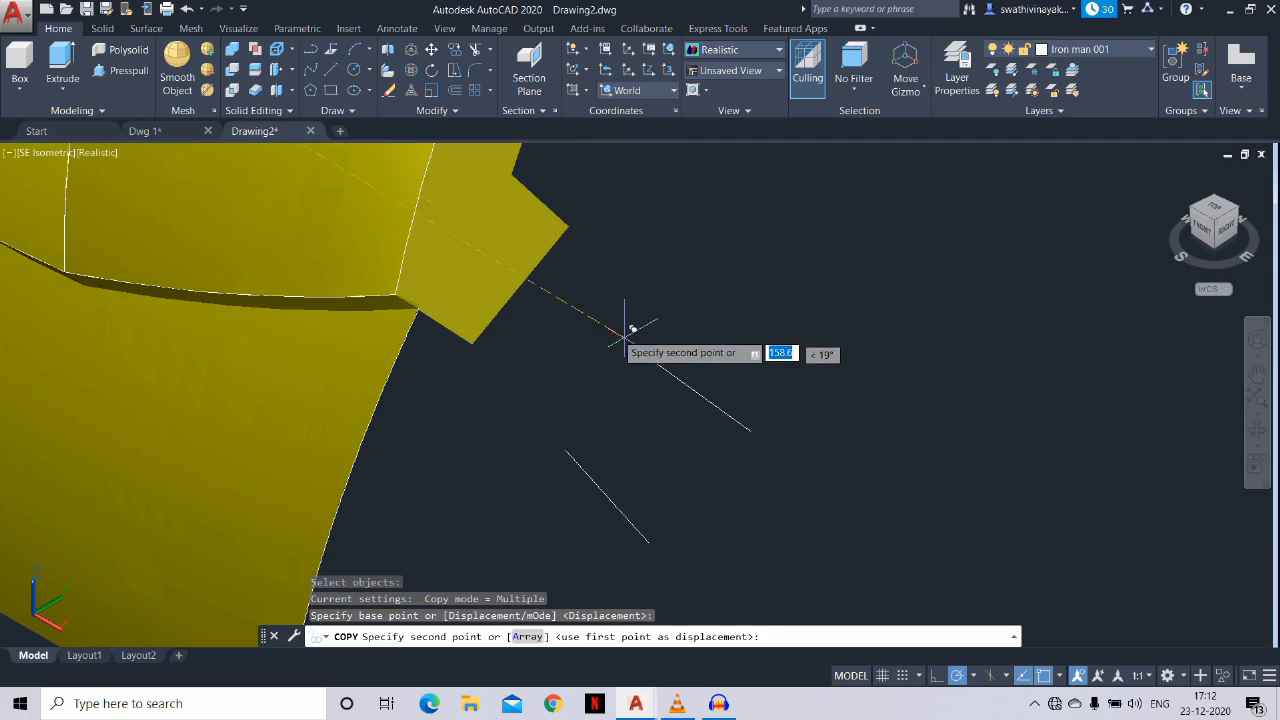
left_click(572, 222)
key("Escape")
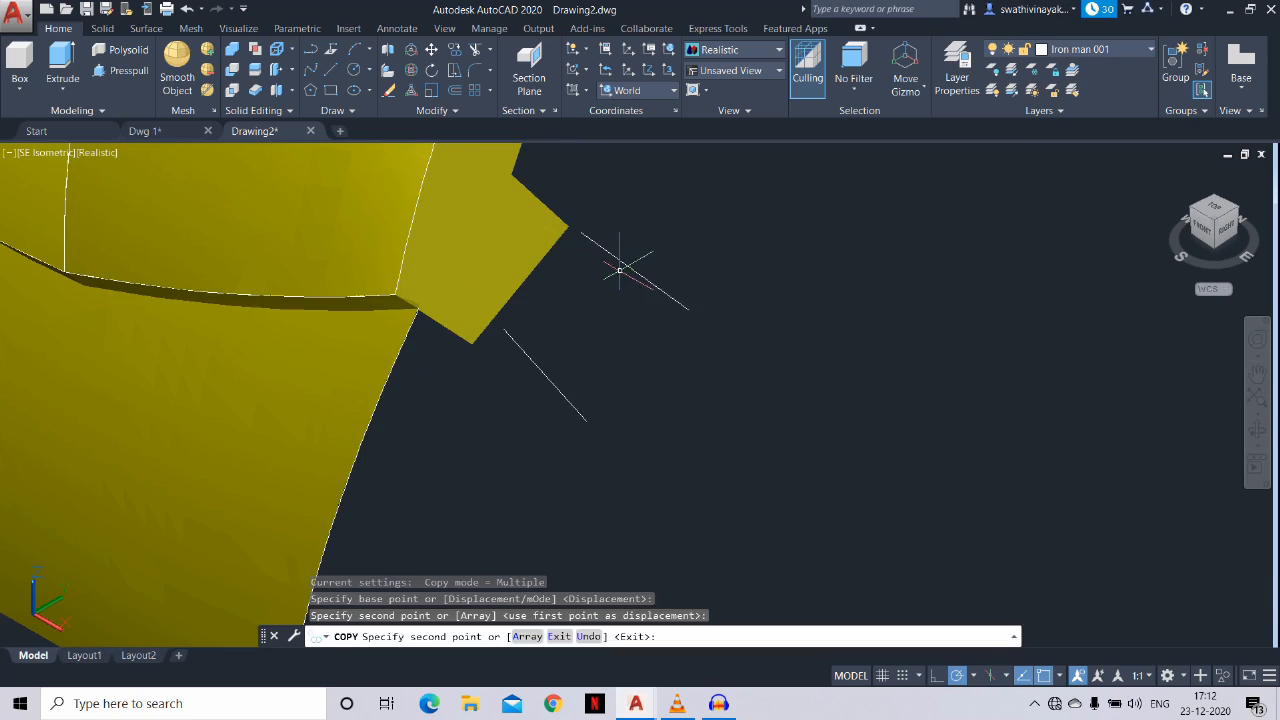
Switch to the Front view and align the UCS with the current view over the helmet reference images
scroll(640, 360, "down", 6)
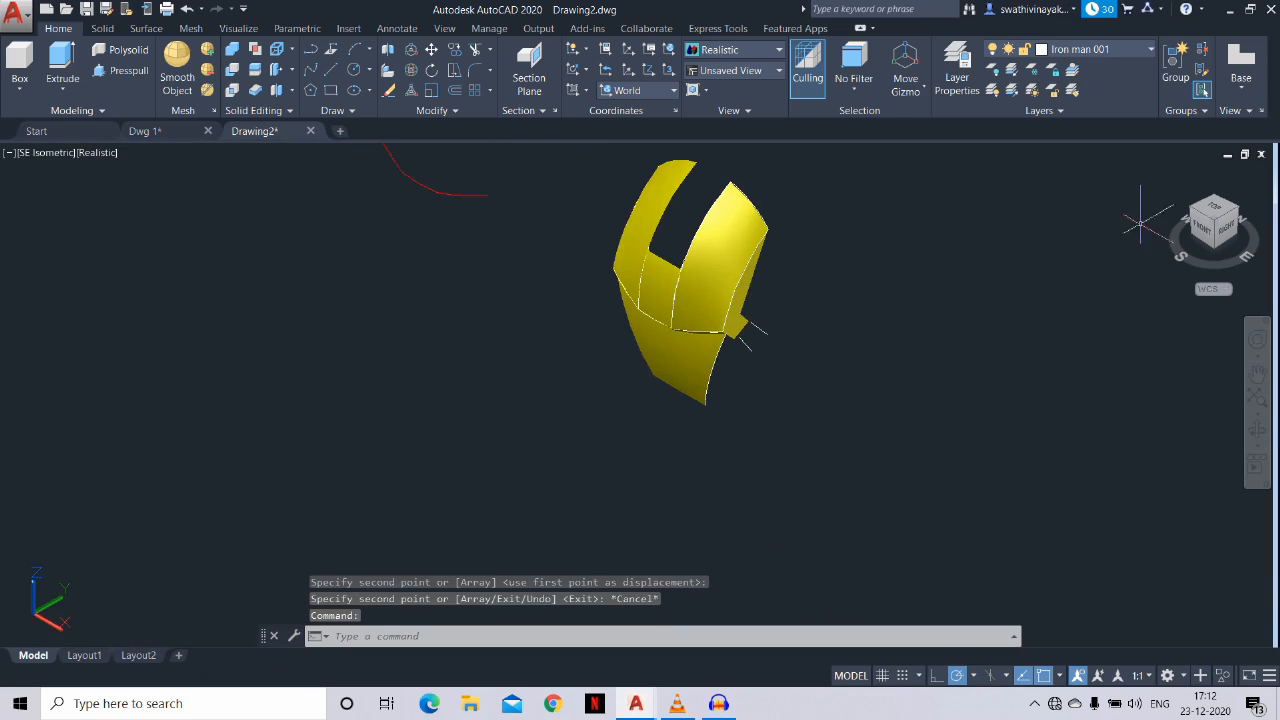
left_click(1202, 229)
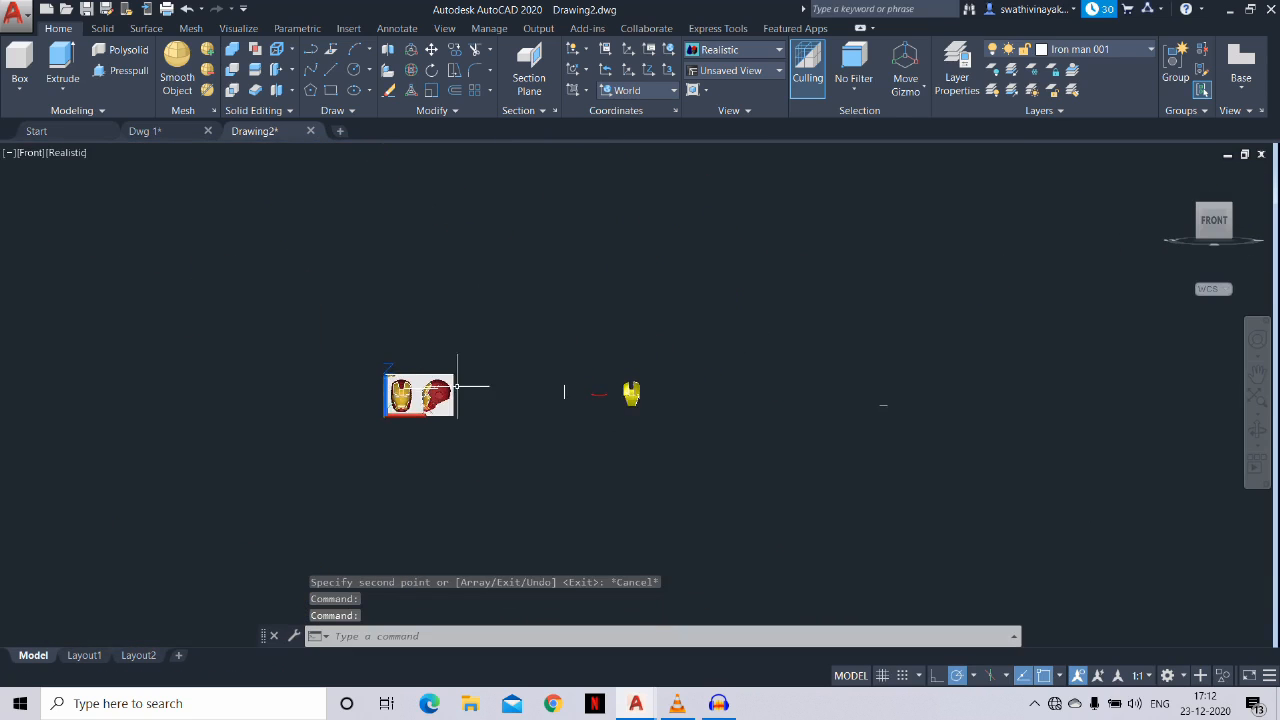
scroll(425, 393, "up", 6)
middle_click_drag(396, 407, 470, 385)
scroll(470, 385, "up", 2)
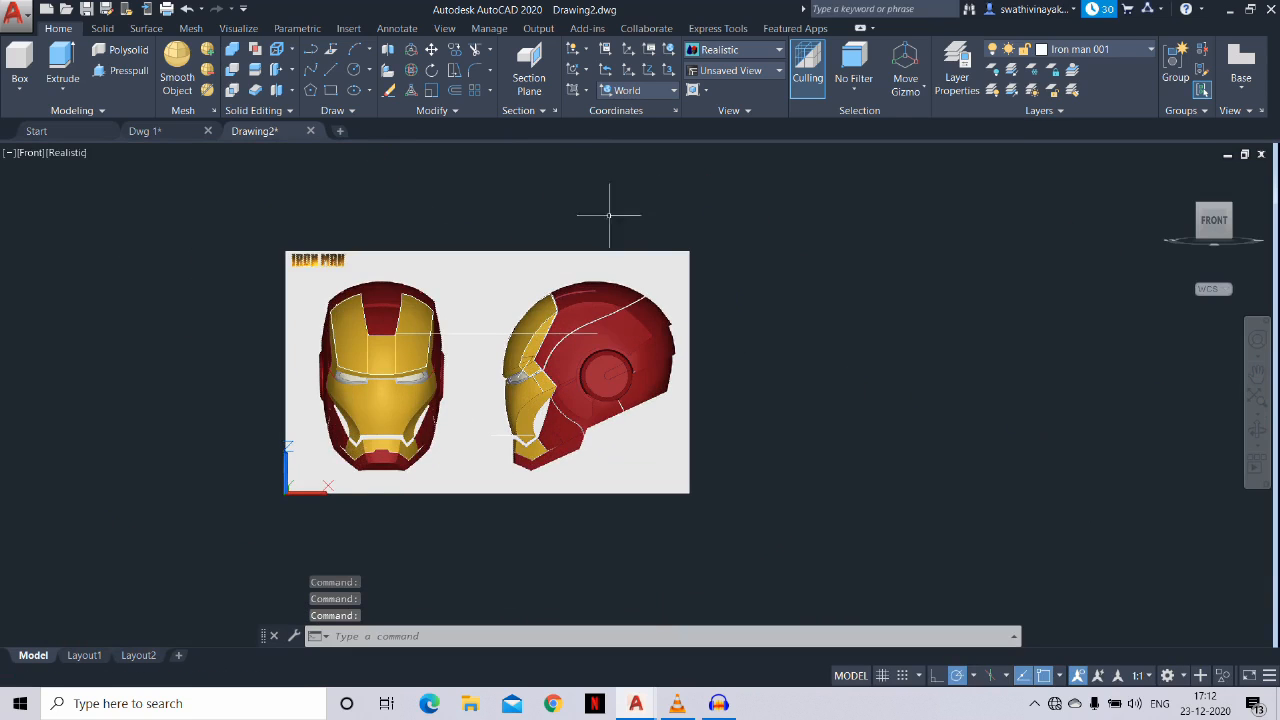
left_click(586, 91)
left_click(580, 116)
scroll(433, 455, "up", 5)
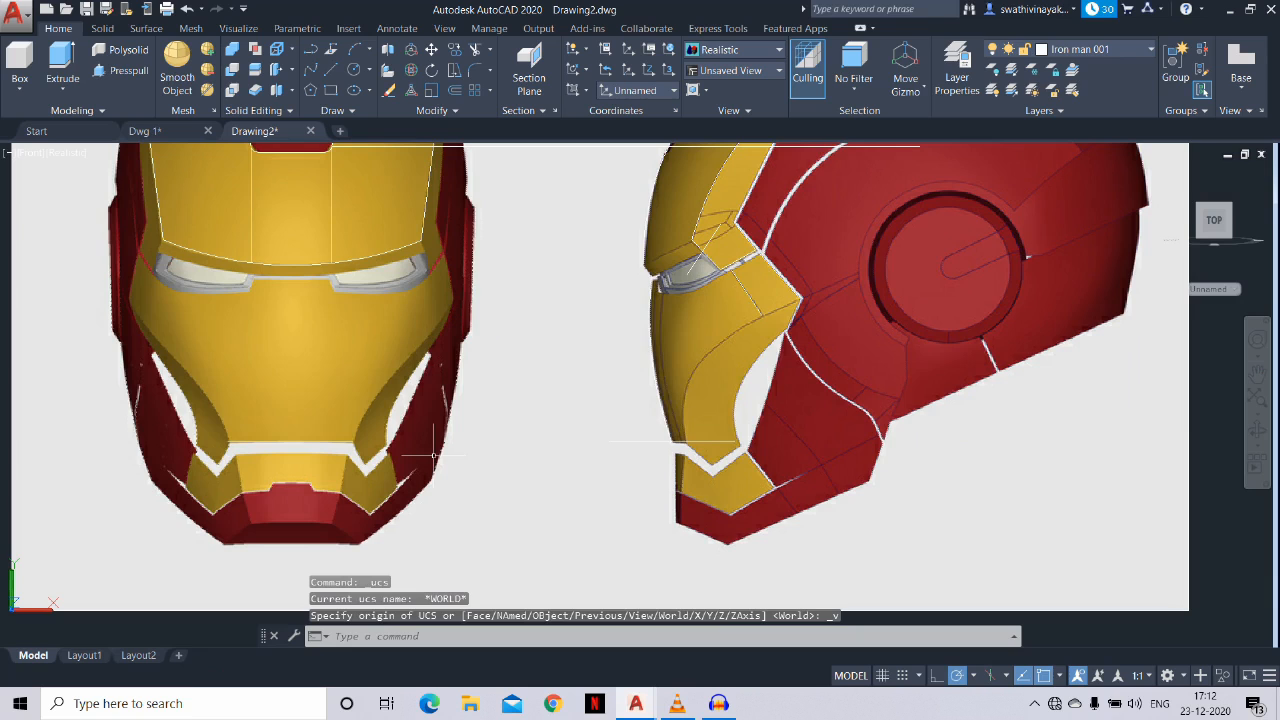
Draw a line in the front reference from the end of the mouth line down the white gap's slanted edge to its lower corner
key("Return")
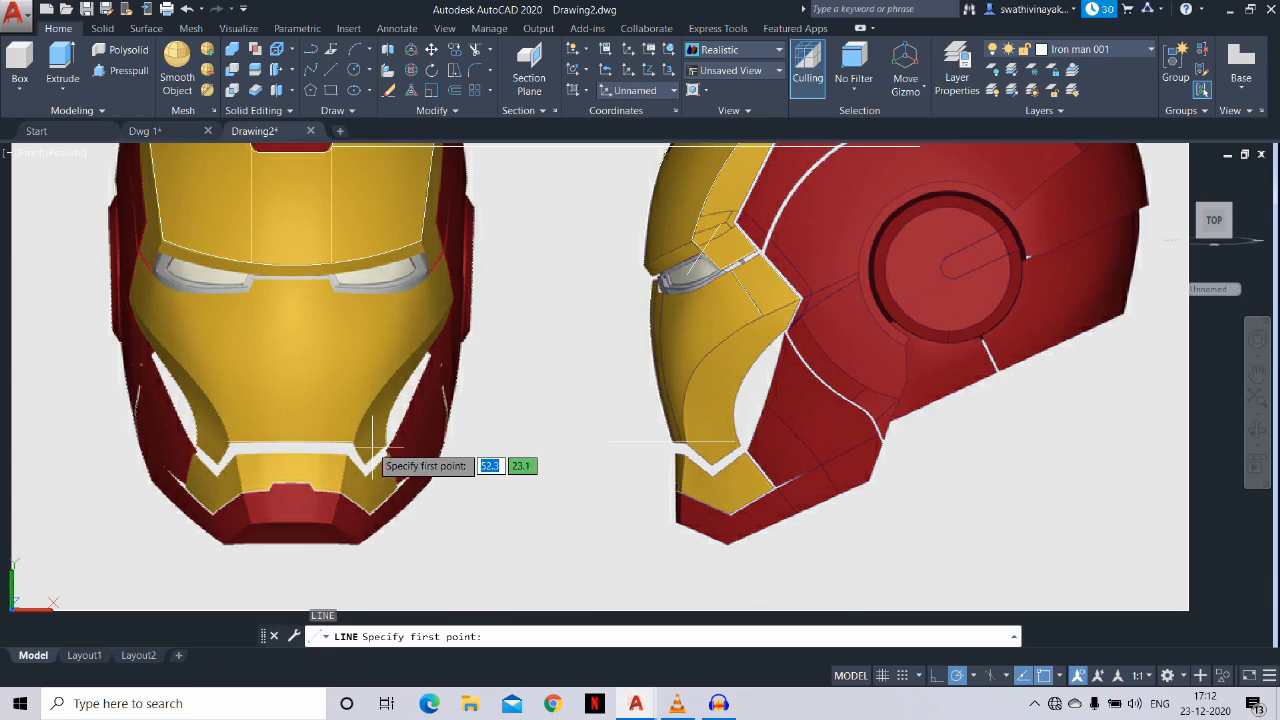
left_click(352, 441)
scroll(354, 441, "up", 4)
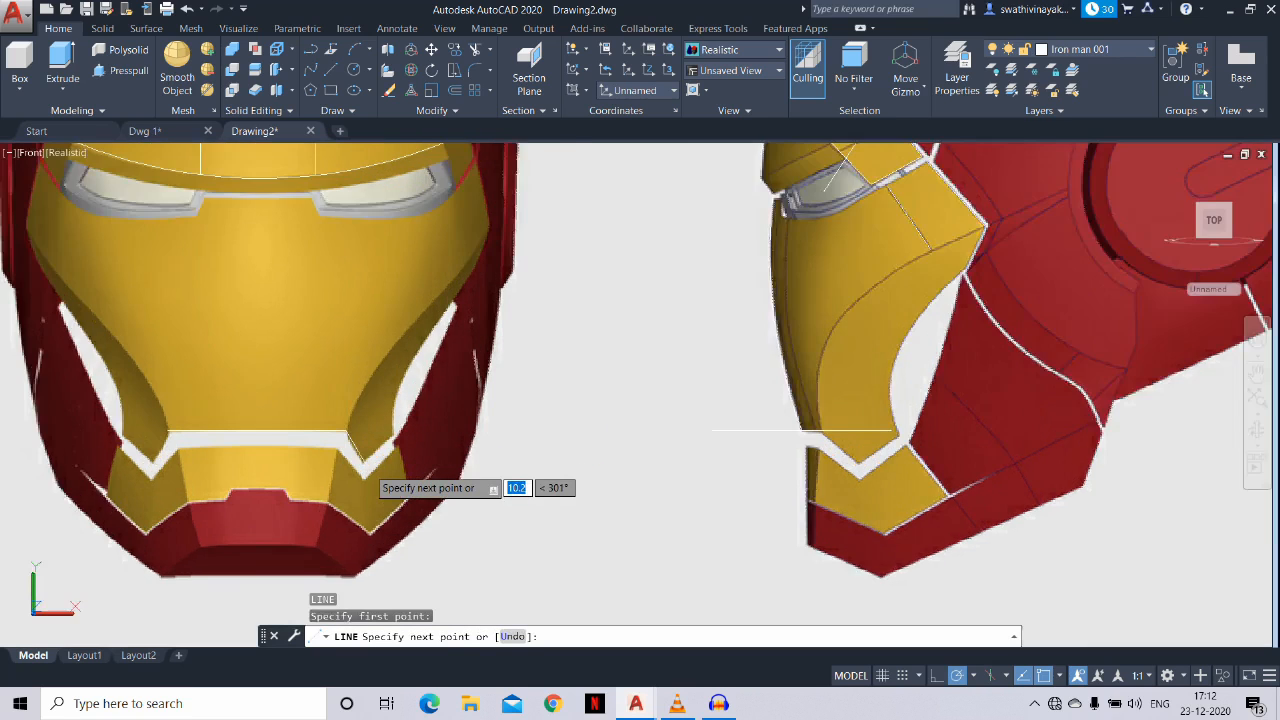
left_click(358, 460)
key("Escape")
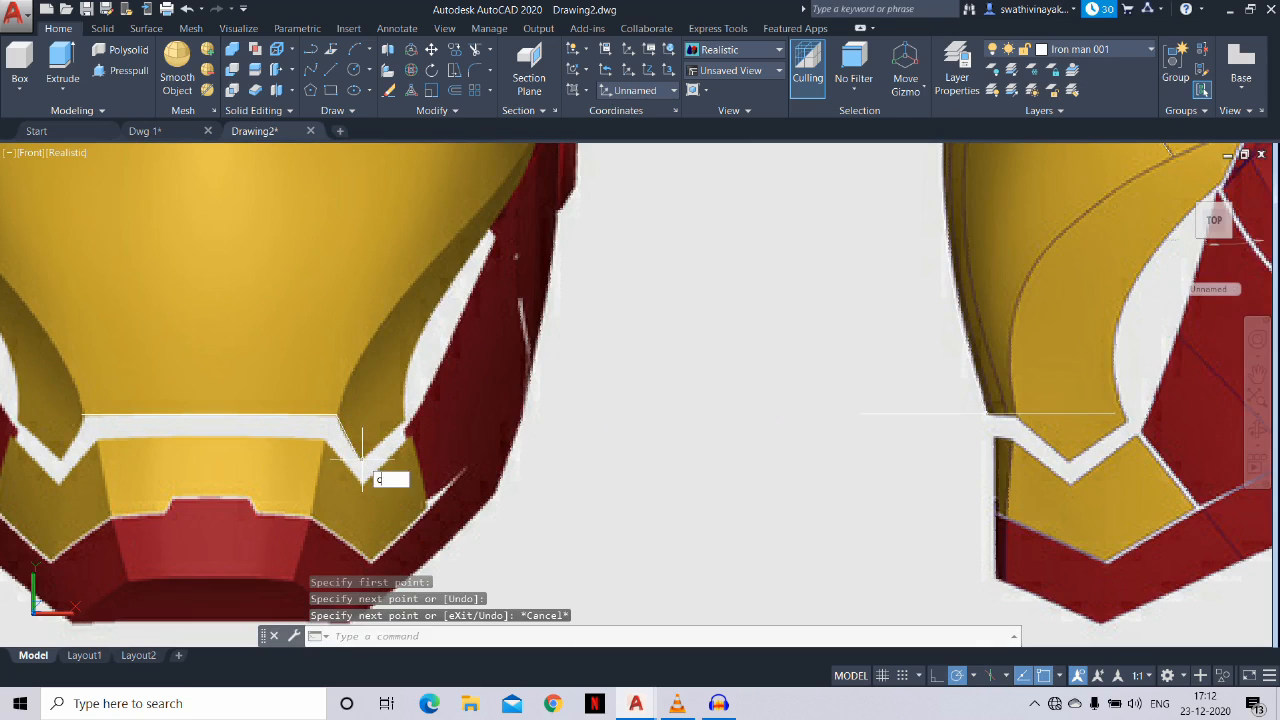
Copy the slanted jaw line from the front reference to the lower corner of the yellow lower face surface
type("co")
key("Return")
left_click(358, 460)
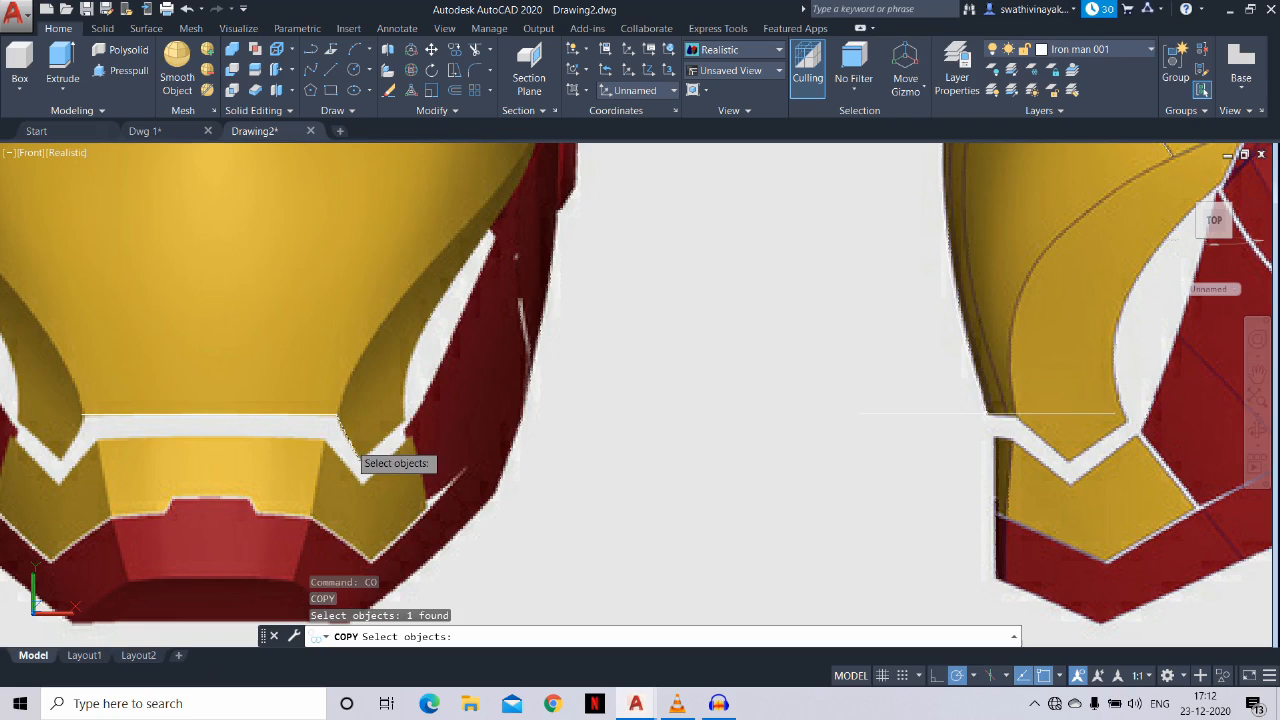
key("Return")
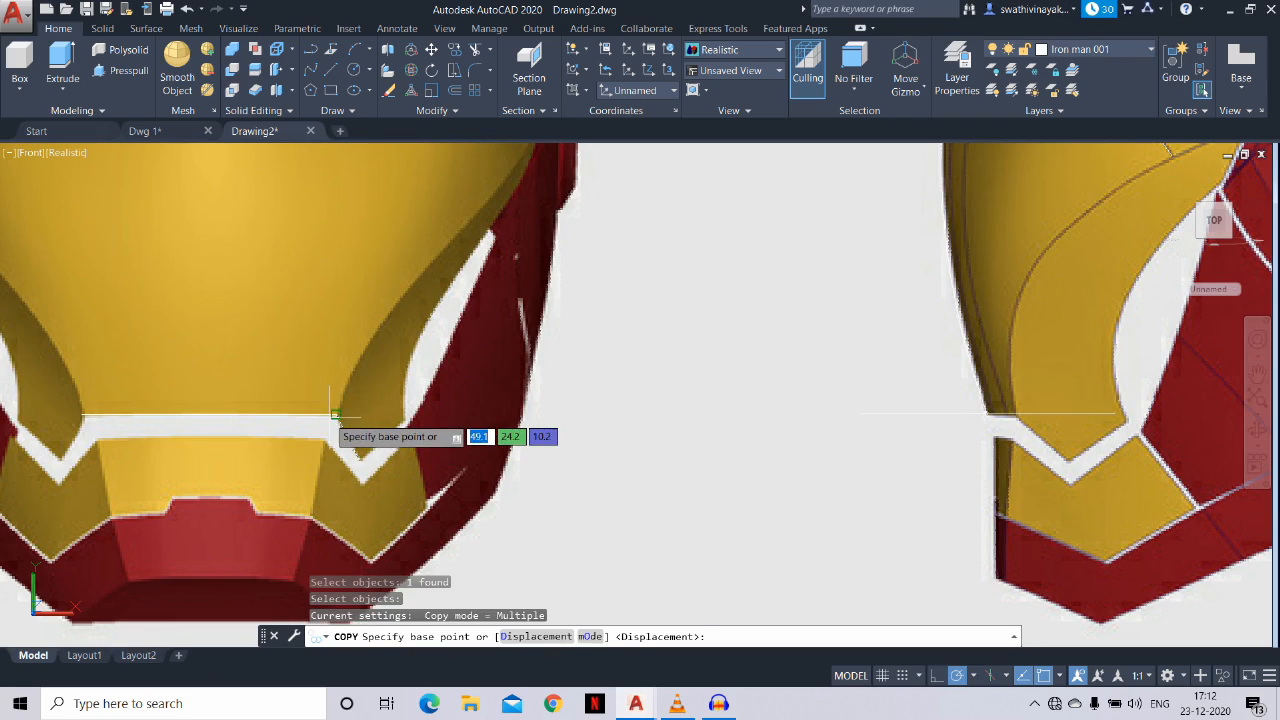
left_click(336, 413)
scroll(343, 420, "down", 4)
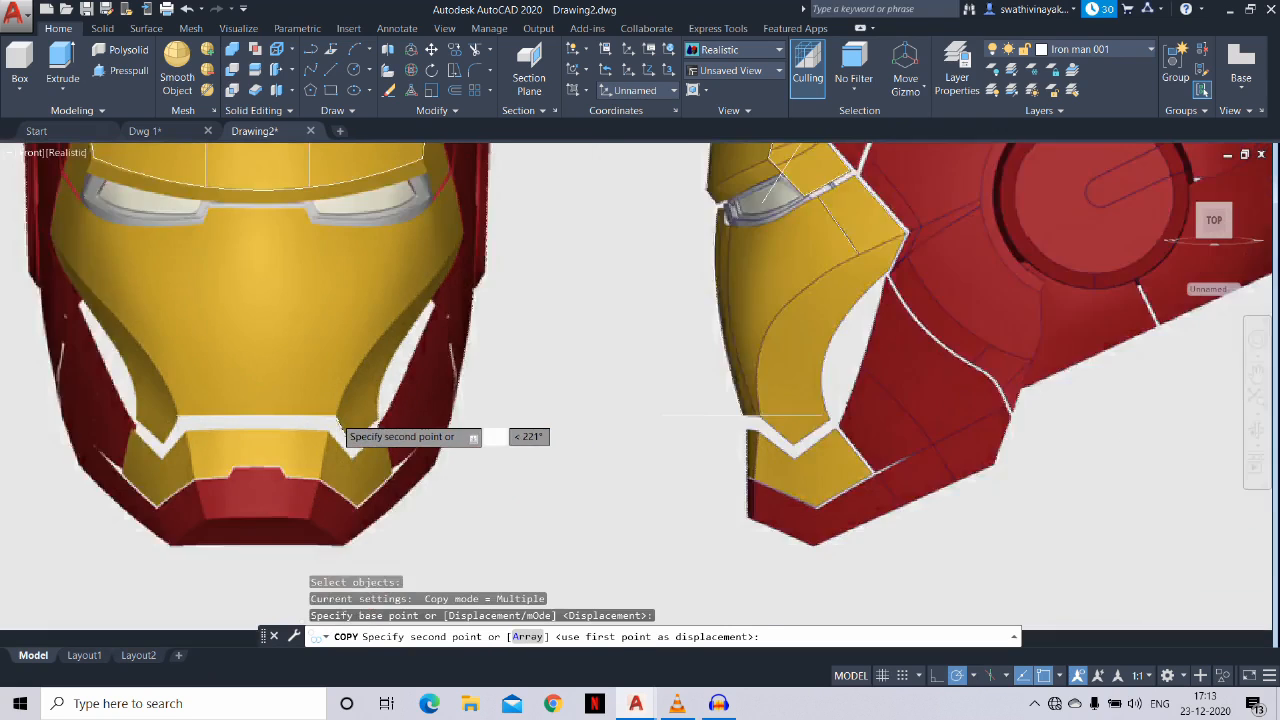
middle_click_drag(537, 423, 925, 436)
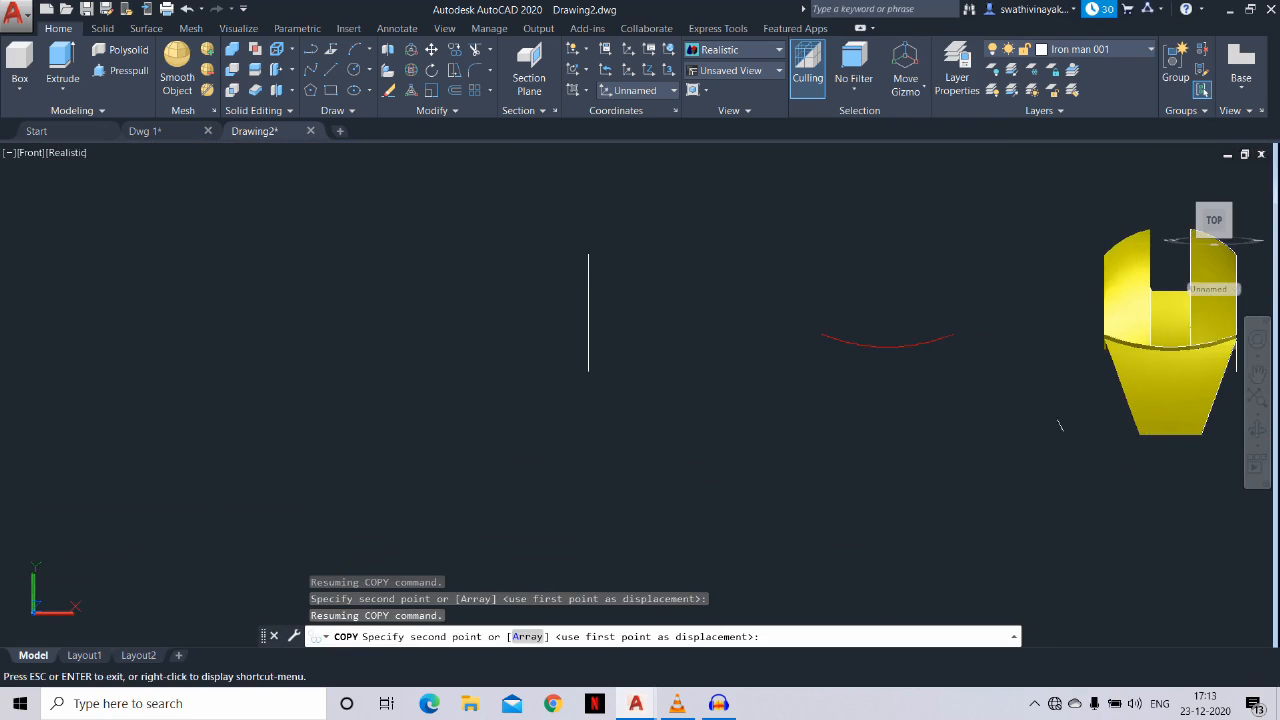
middle_click_drag(1057, 423, 824, 431)
scroll(1056, 421, "up", 5)
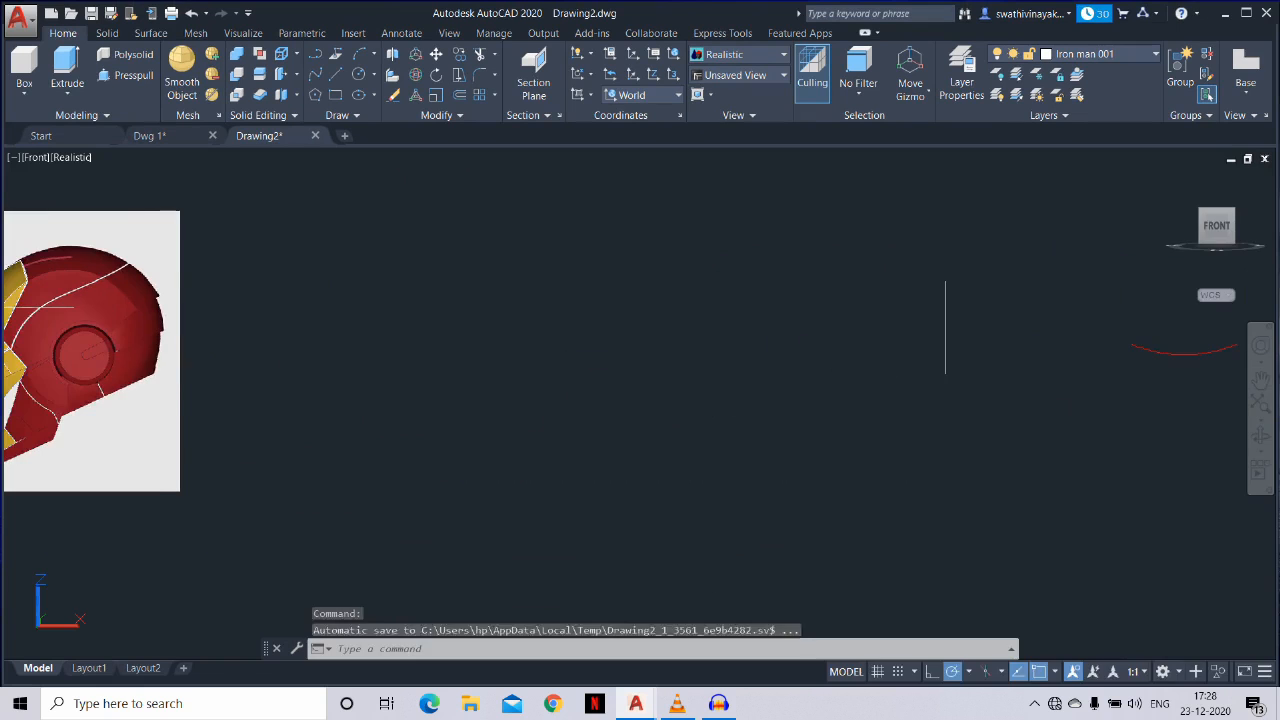
Copy the slanted jaw line above the white gap horizontally from the side reference to the empty area before the faceplate
middle_click_drag(363, 414, 771, 414)
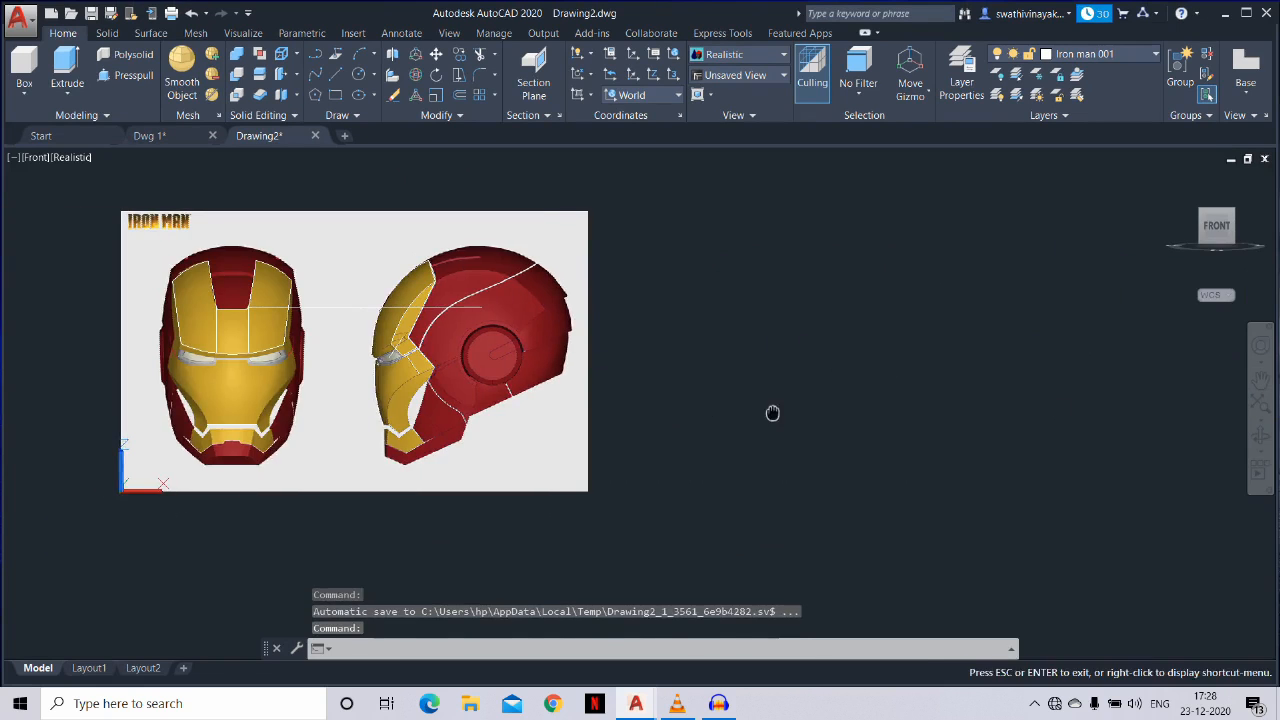
scroll(460, 438, "up", 6)
middle_click_drag(306, 437, 417, 454)
scroll(403, 435, "up", 1)
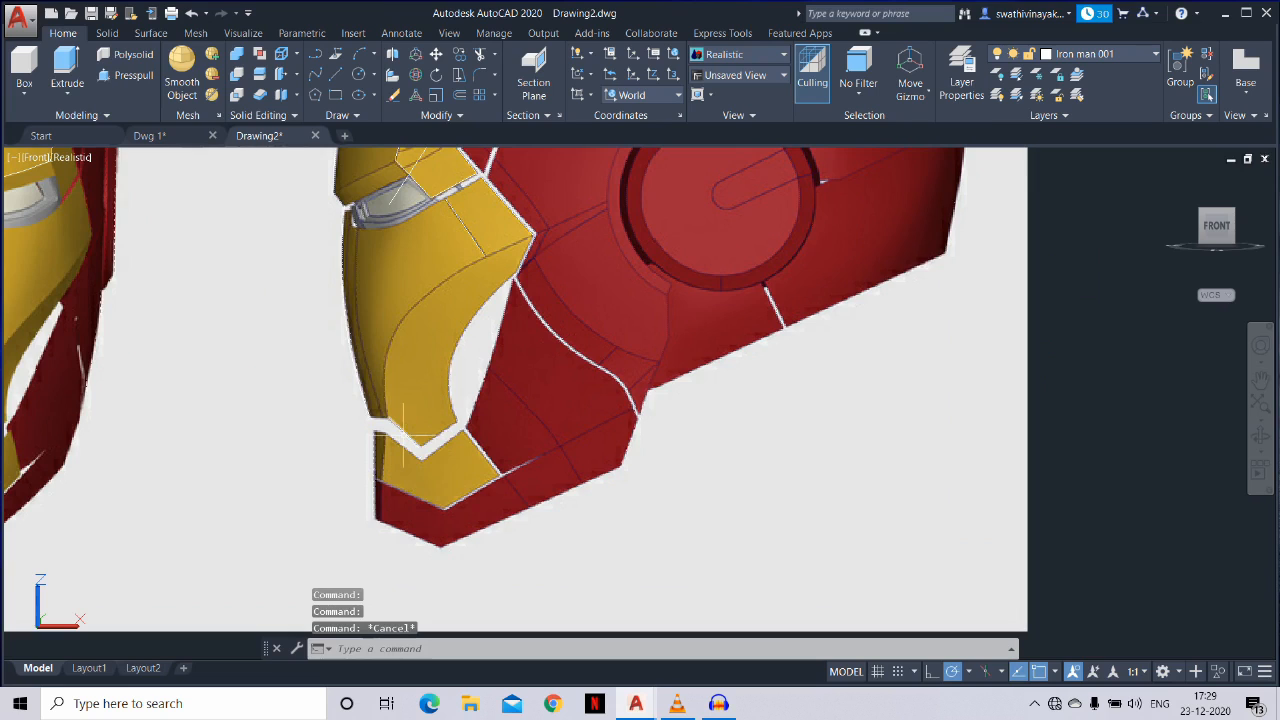
type("o")
key("Return")
left_click(410, 440)
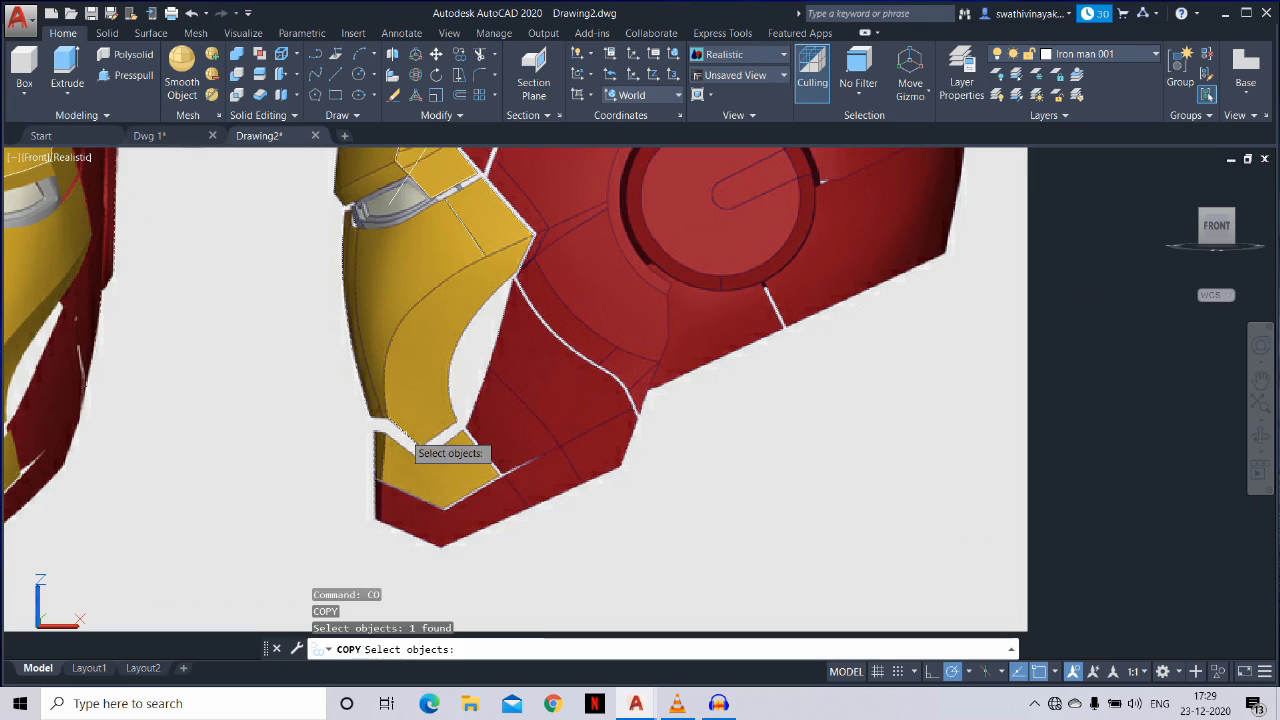
key("Return")
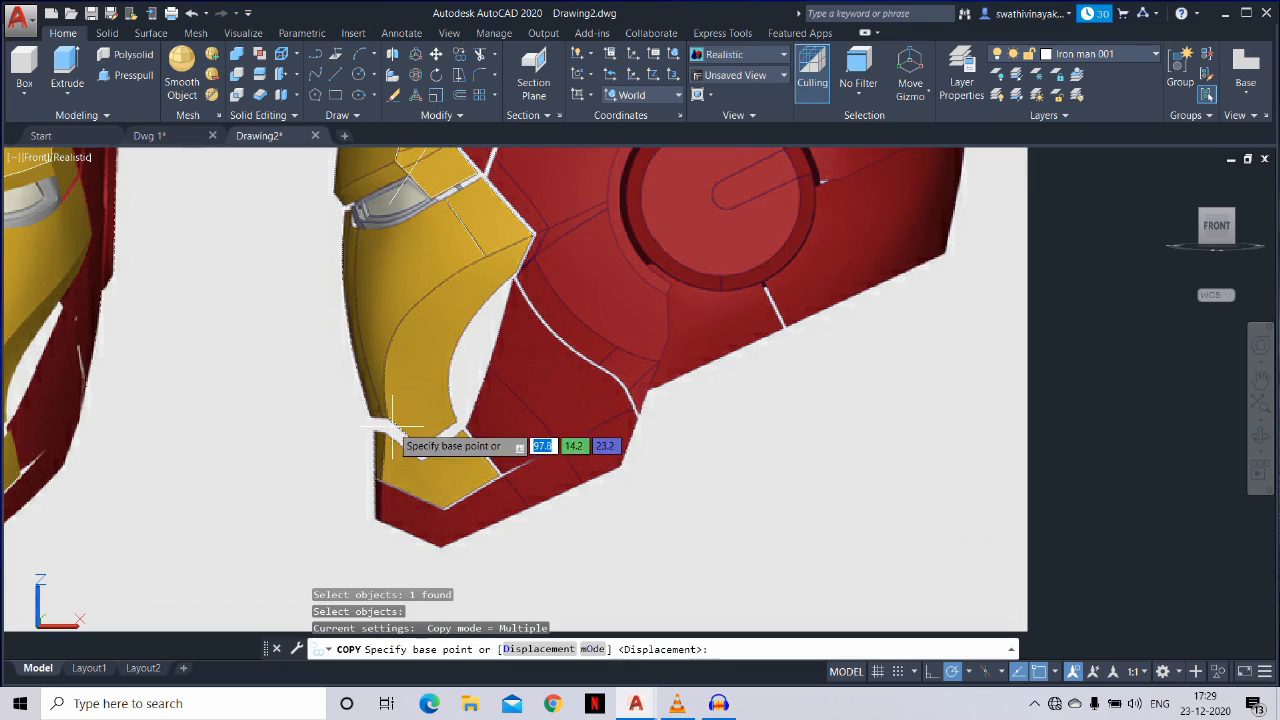
left_click(389, 418)
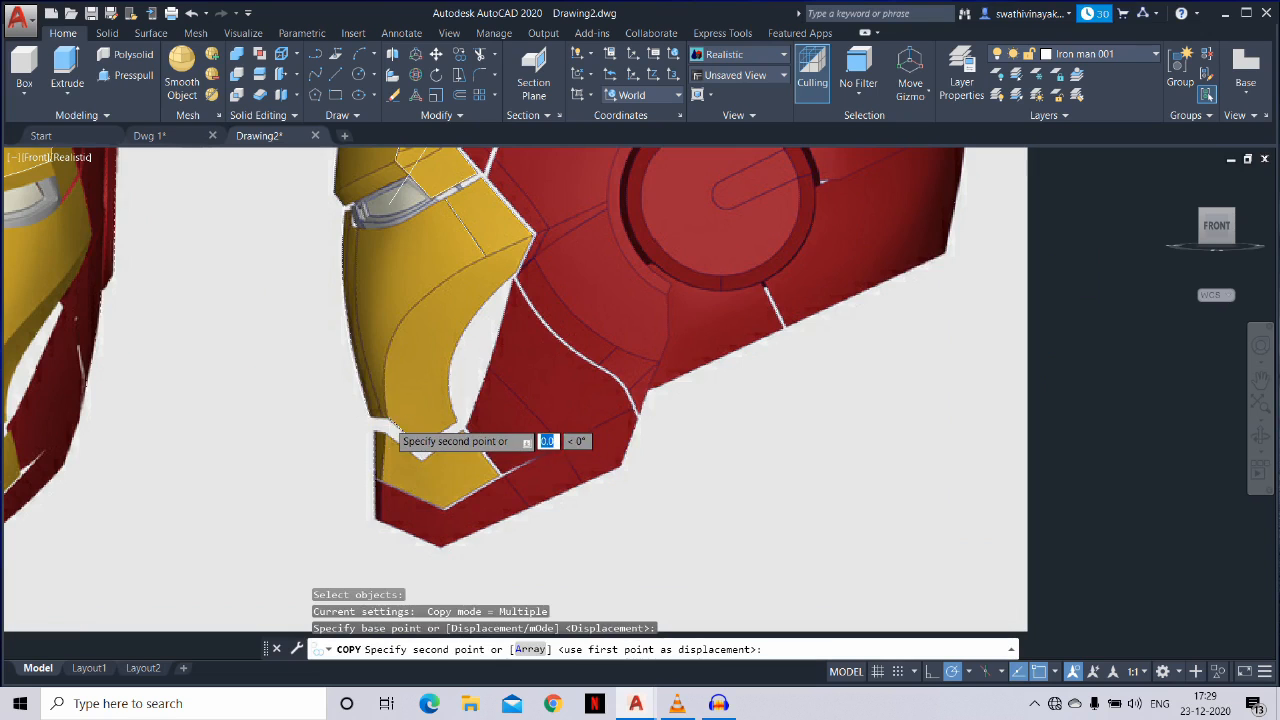
scroll(415, 445, "down", 10)
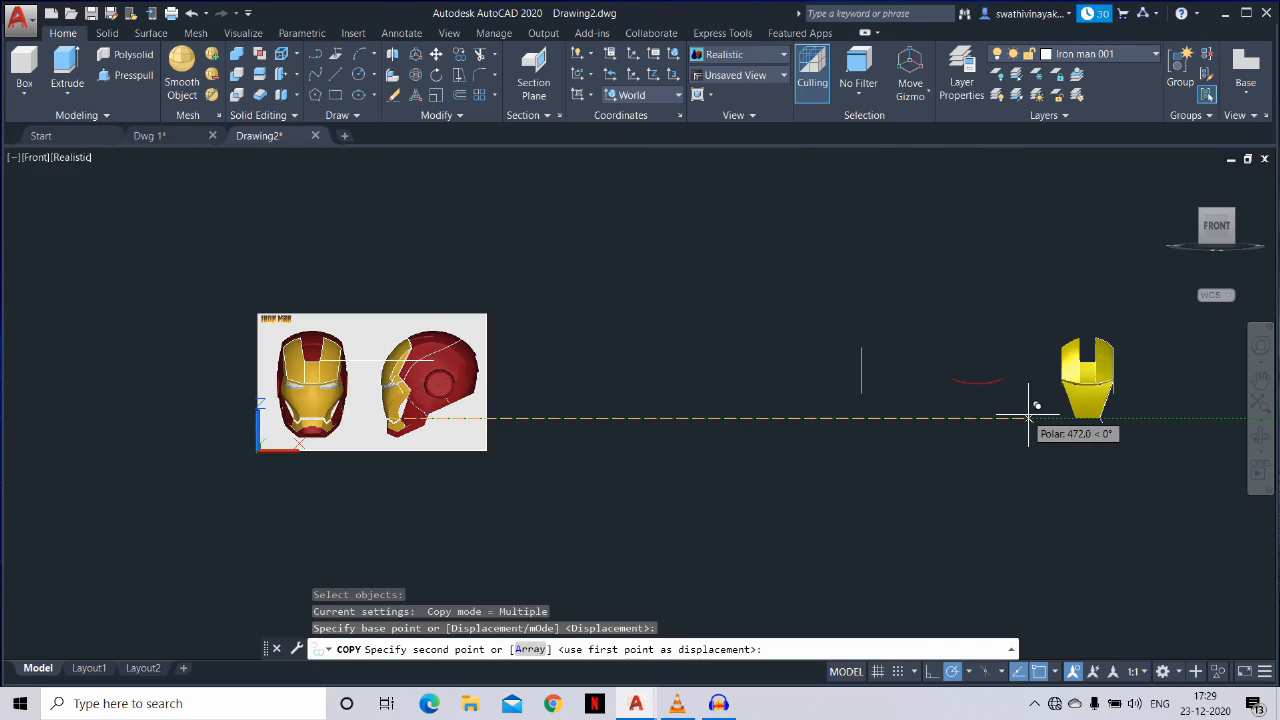
key("Escape")
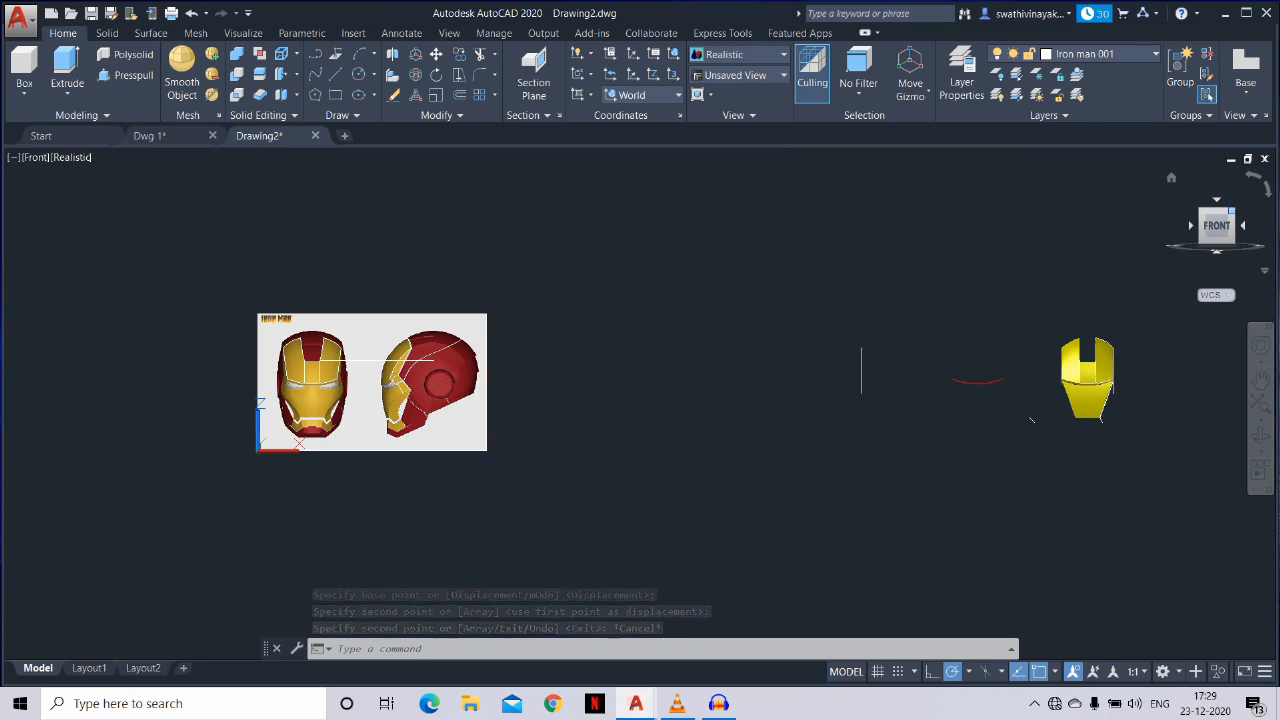
In the SE Isometric view, rotate the copied slanted jaw line 90 degrees about its lower endpoint
left_click(1231, 211)
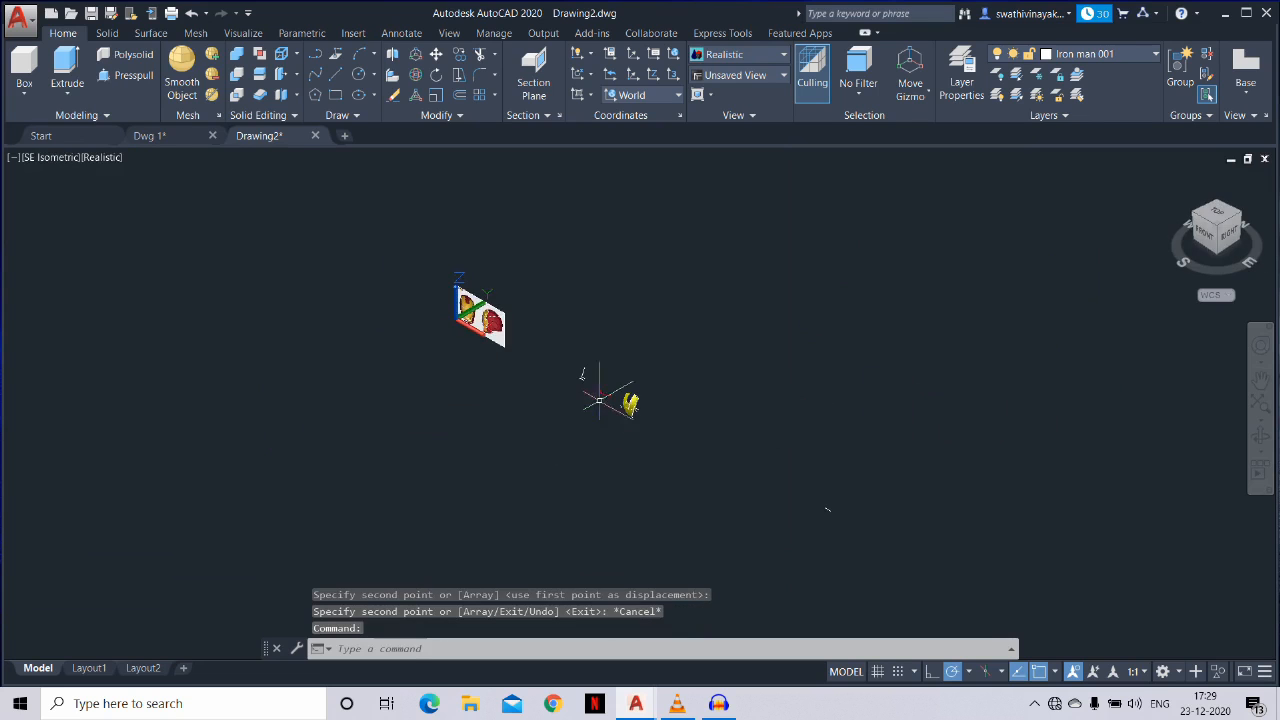
scroll(599, 400, "up", 10)
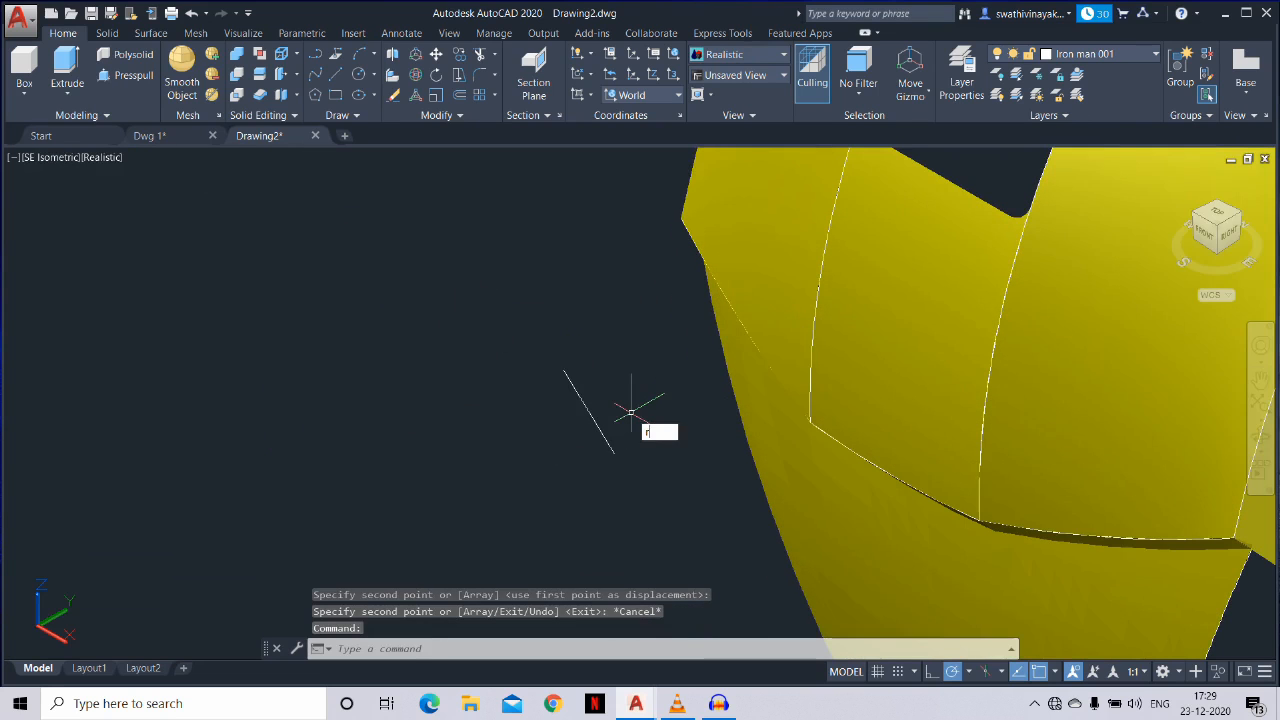
type("ro")
key("Return")
left_click(628, 405)
left_click(586, 423)
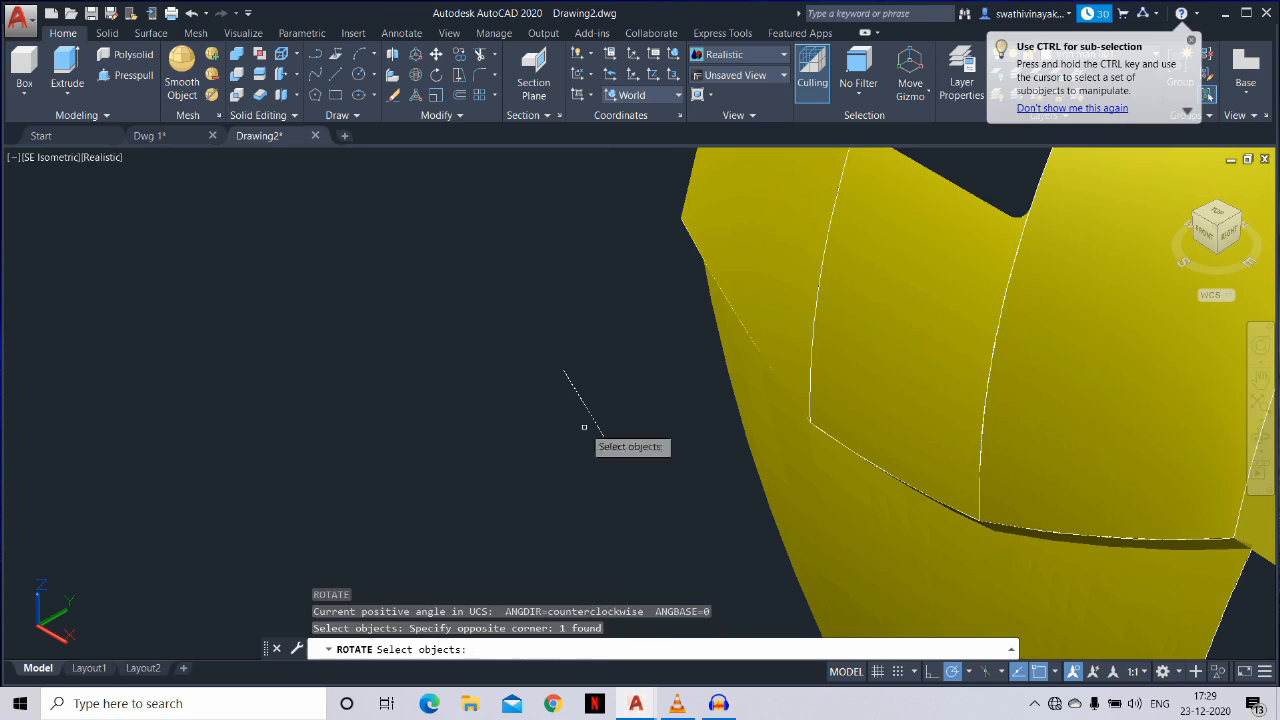
key("Return")
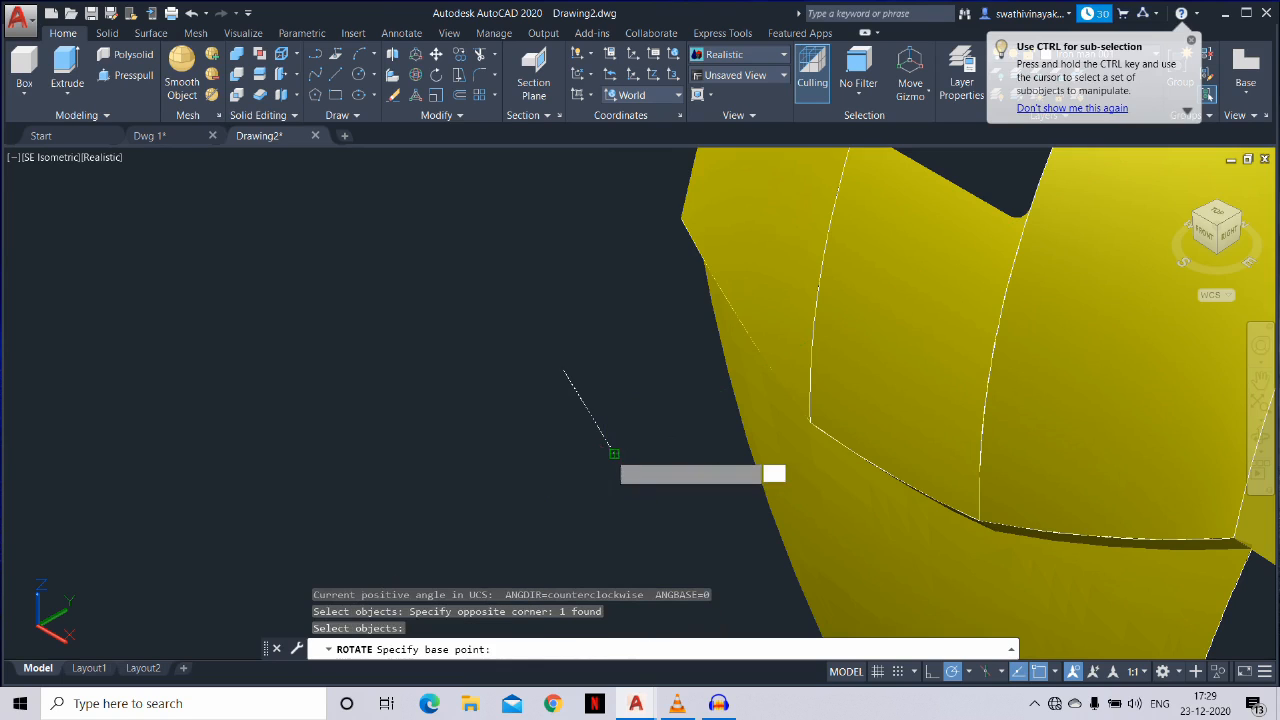
left_click(614, 453)
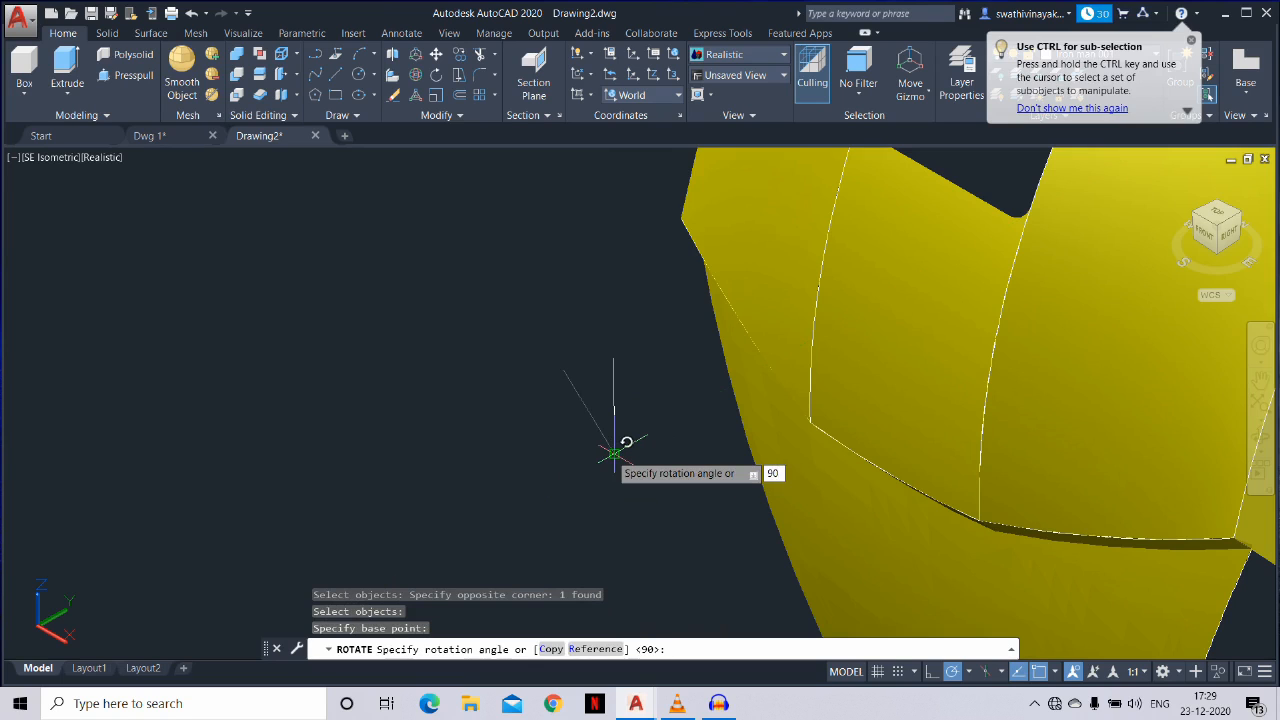
key("Return")
key("Escape")
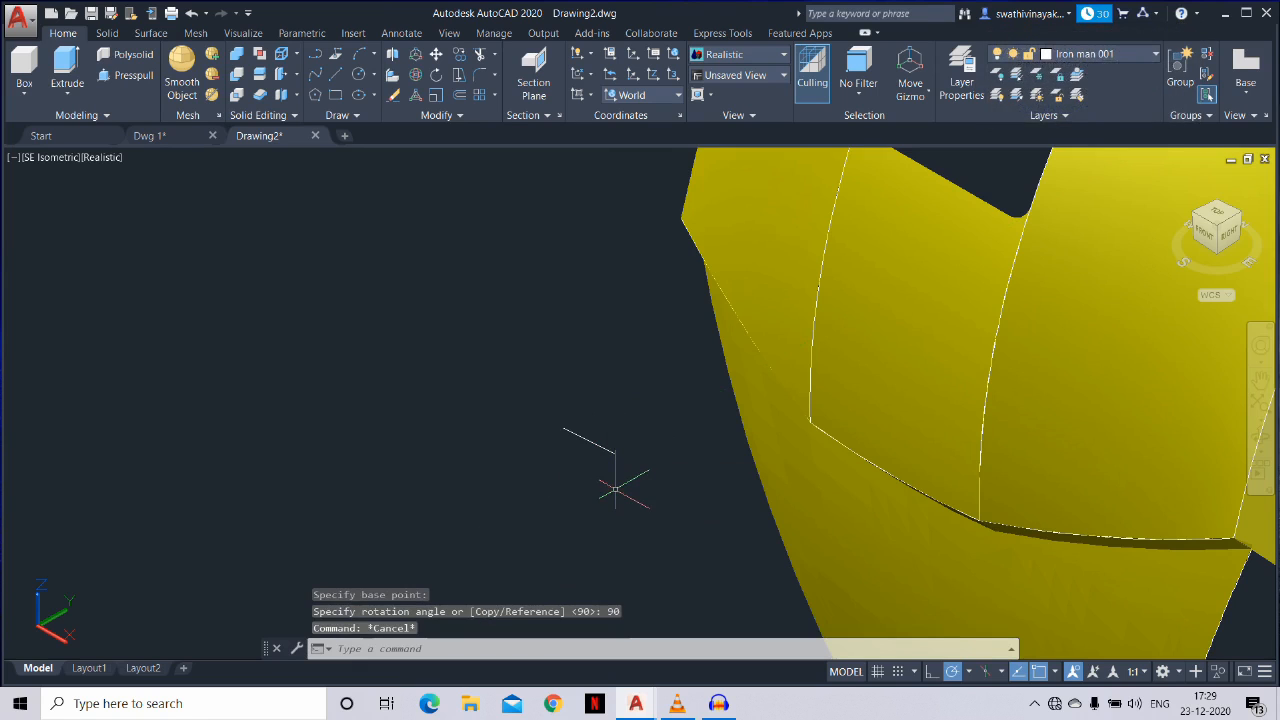
Move the rotated jaw line by its far endpoint onto the lower corner of the yellow lower face surface, where the other jaw line starts
type("m")
key("Return")
left_click(616, 486)
left_click(563, 422)
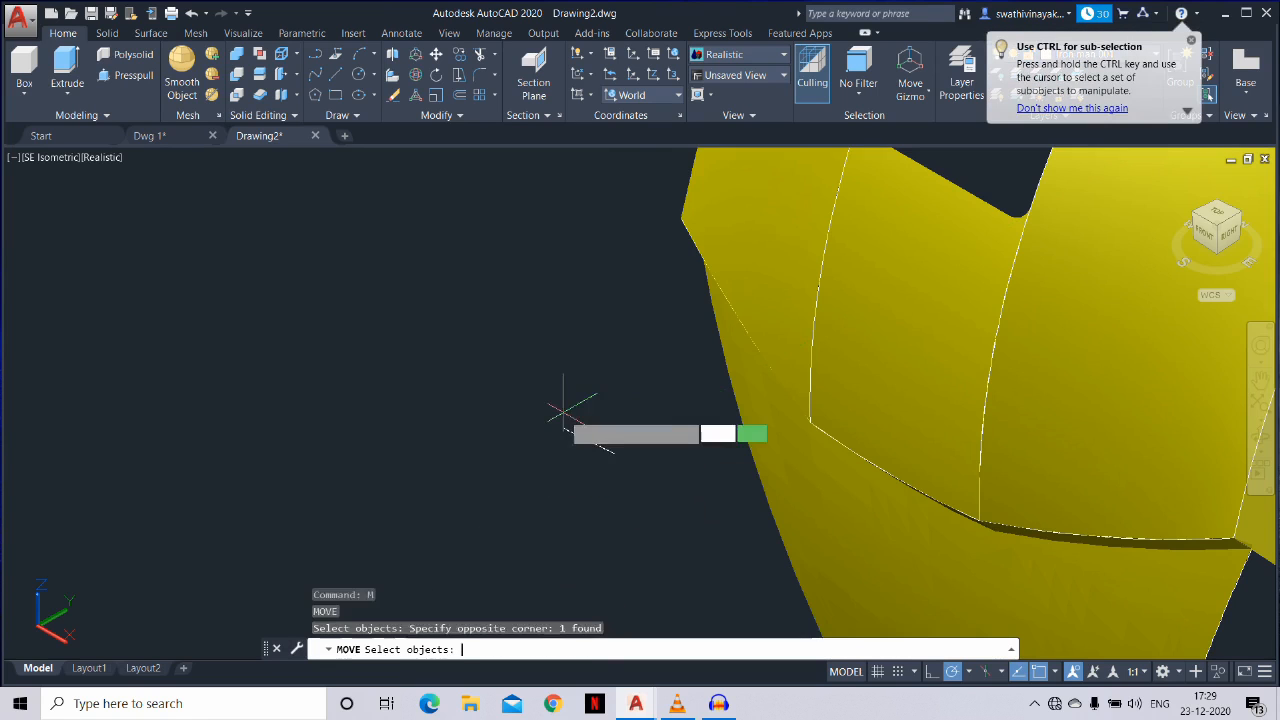
key("Return")
left_click(565, 426)
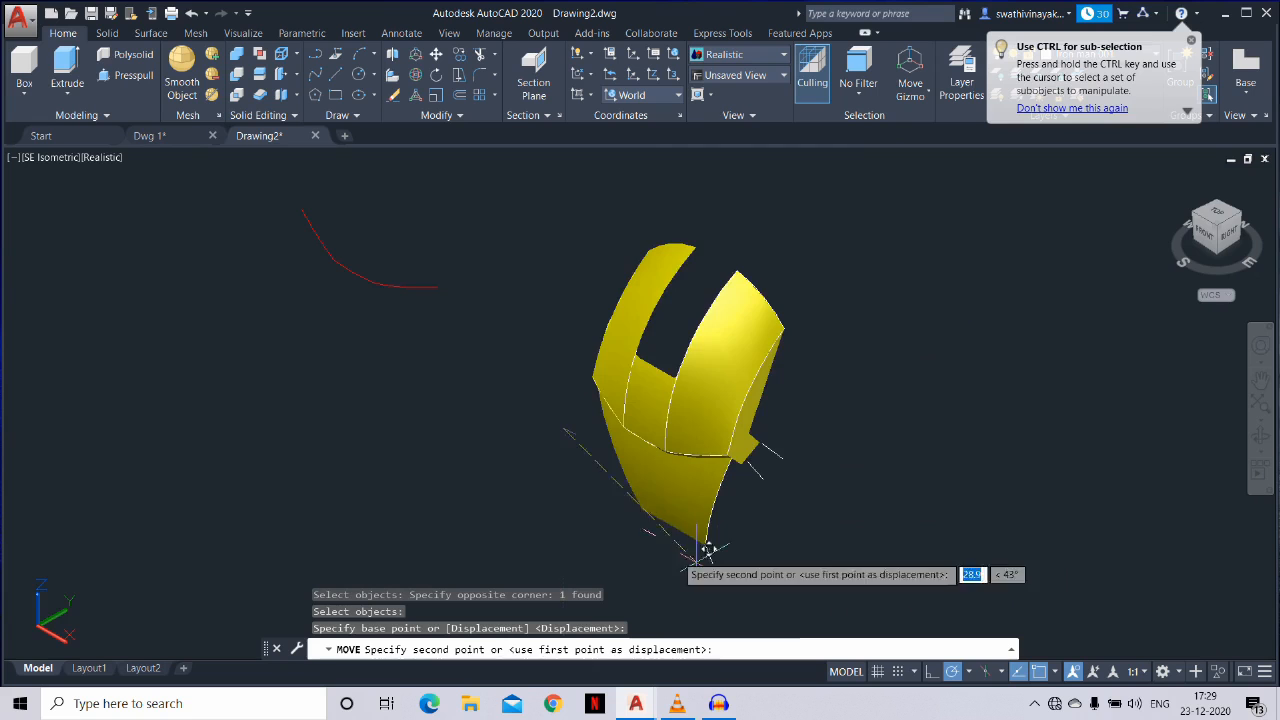
scroll(712, 540, "up", 3)
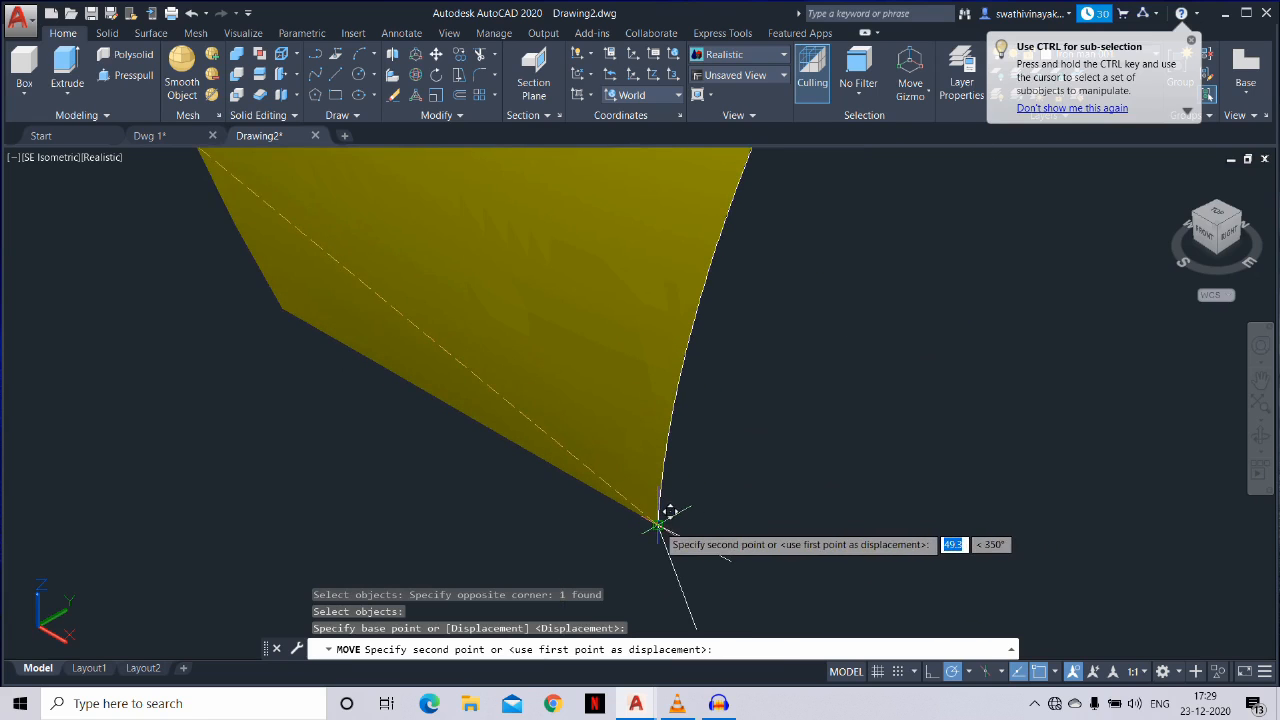
left_click(658, 522)
scroll(746, 535, "down", 3)
scroll(760, 520, "down", 1)
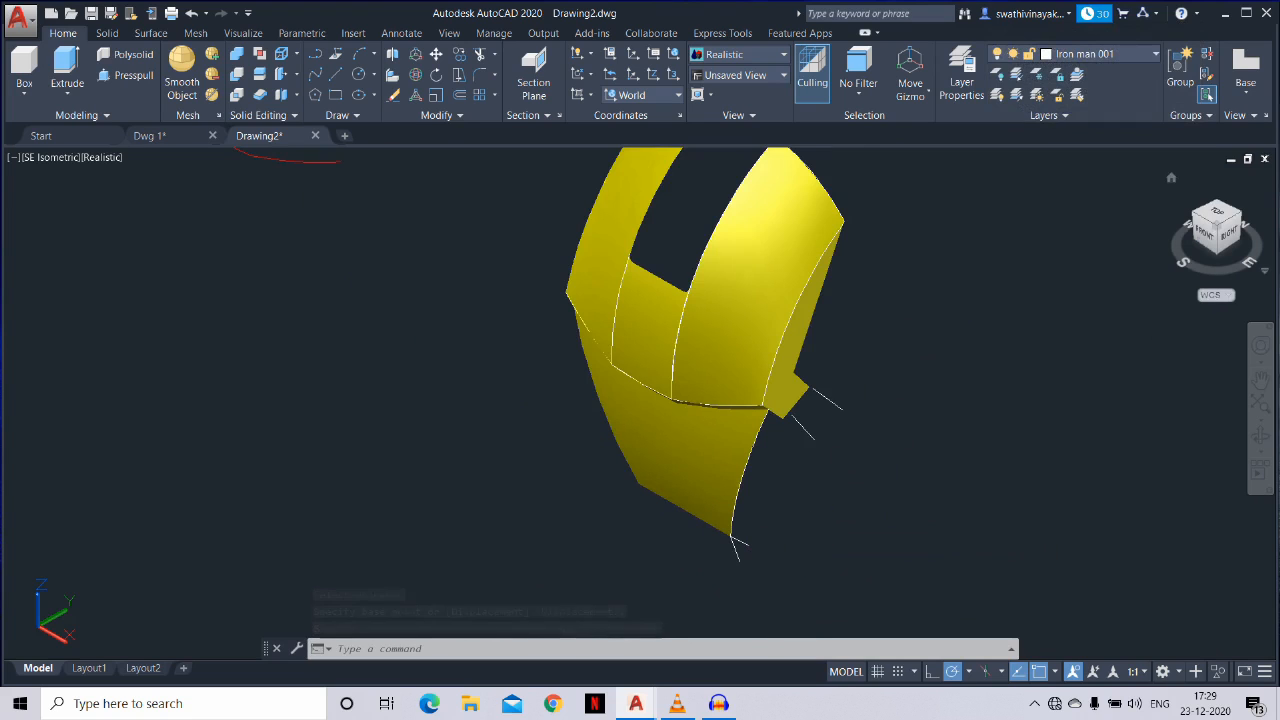
Start a copy of the curved side edge line of the lower face surface that ends at the lower corner
scroll(733, 507, "up", 3)
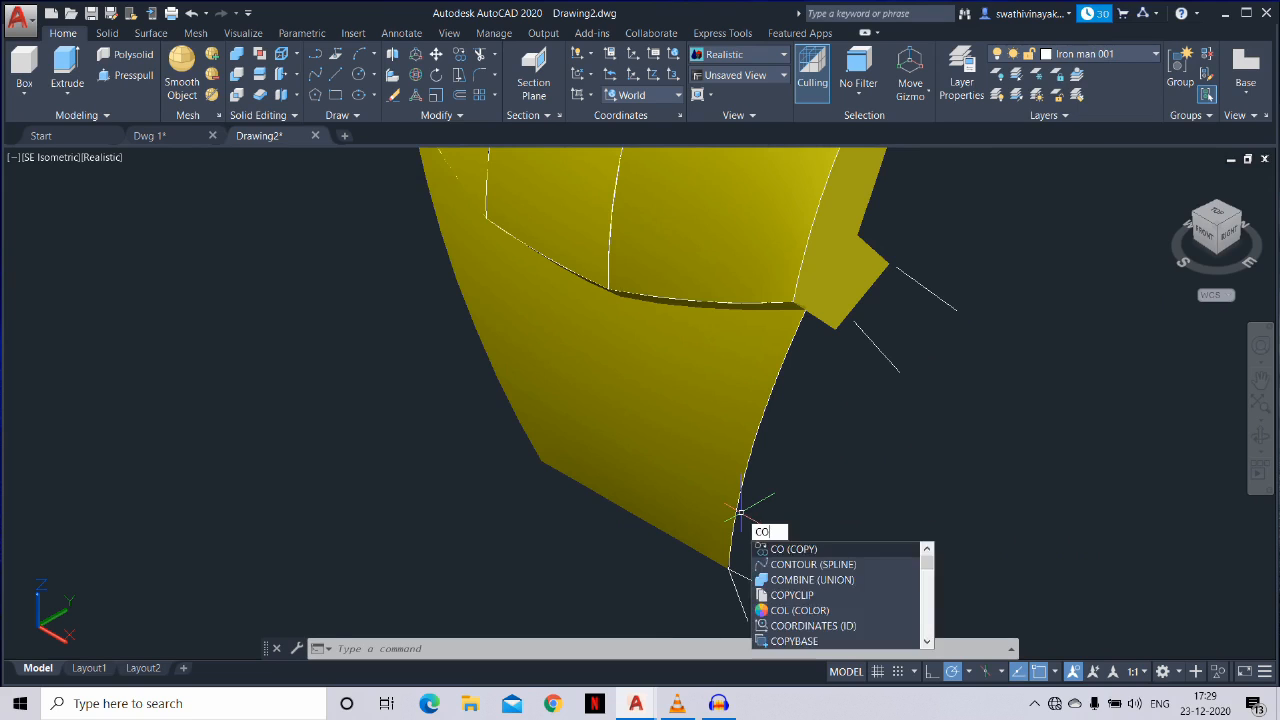
key("Return")
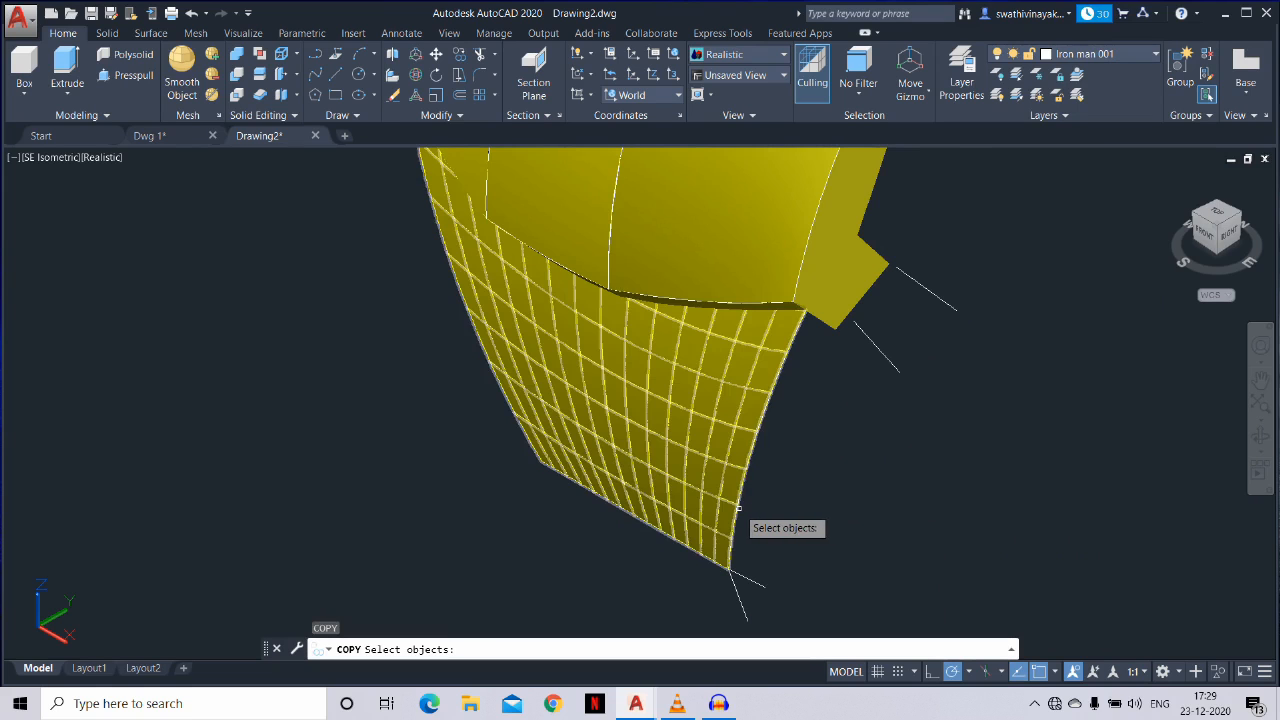
left_click(739, 508)
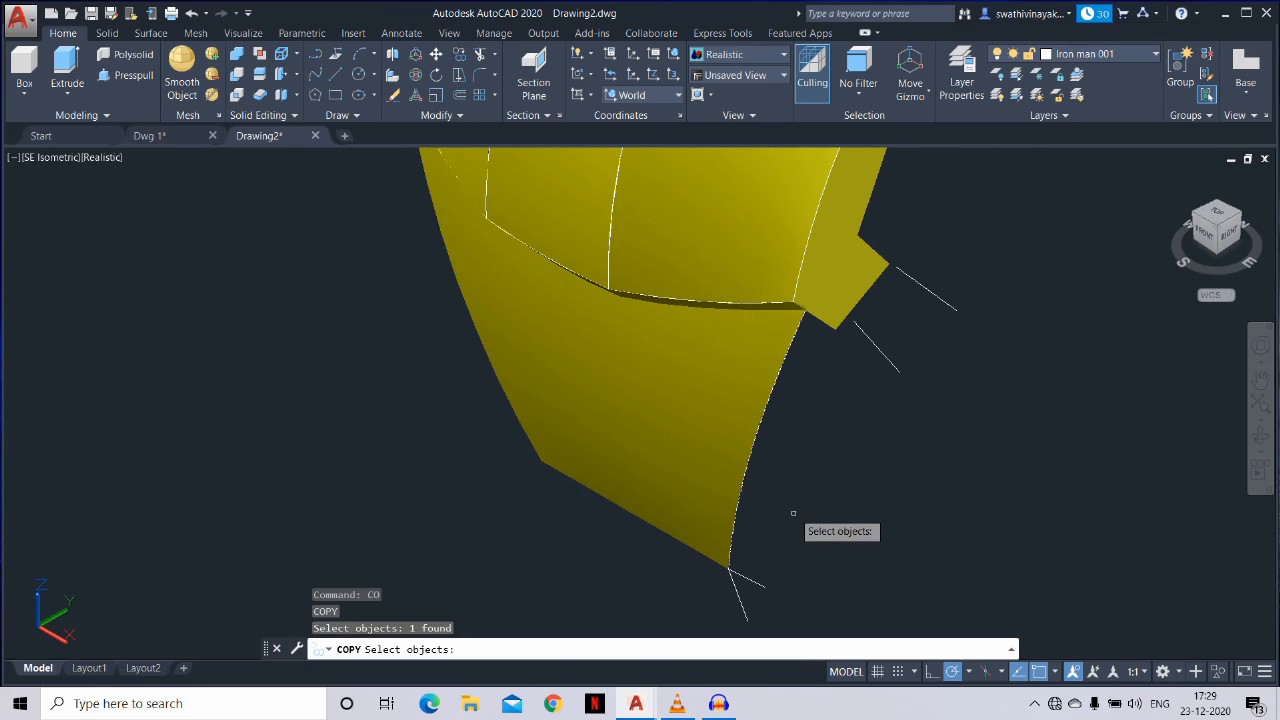
Copy the lower panel's curved side edge from the panel's bottom corner to the free end of the short line there
key("Return")
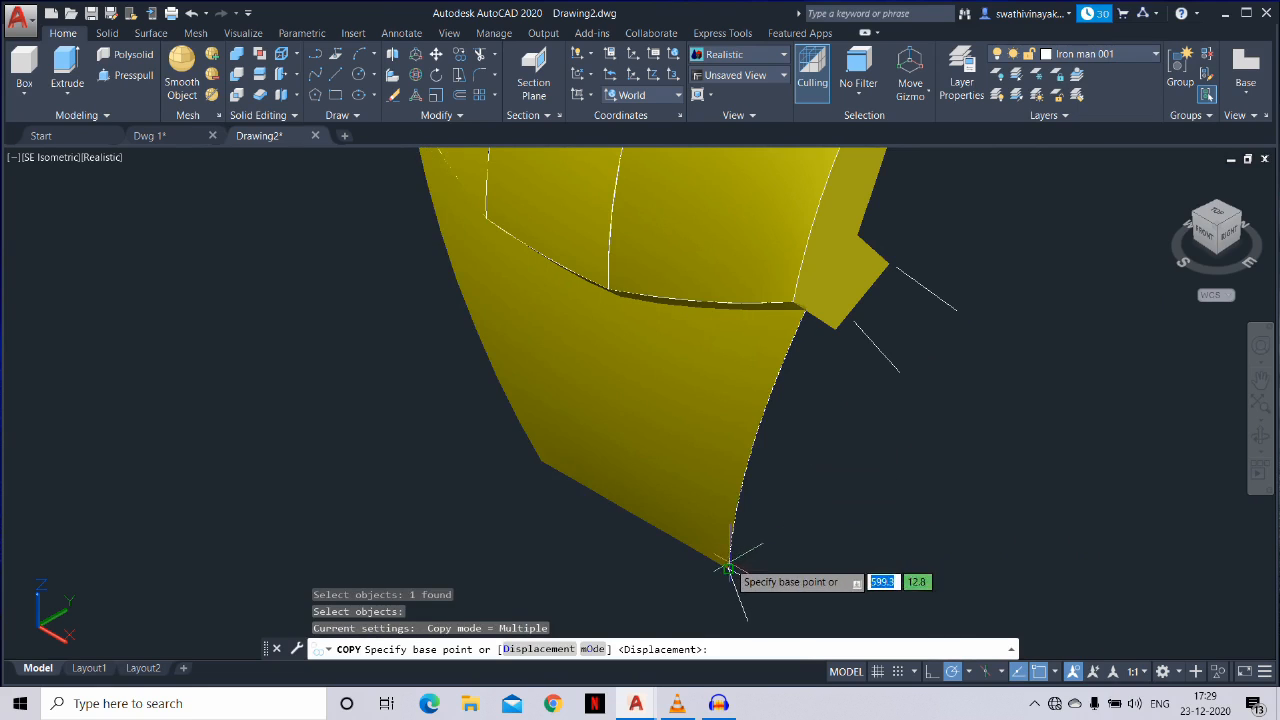
left_click(728, 569)
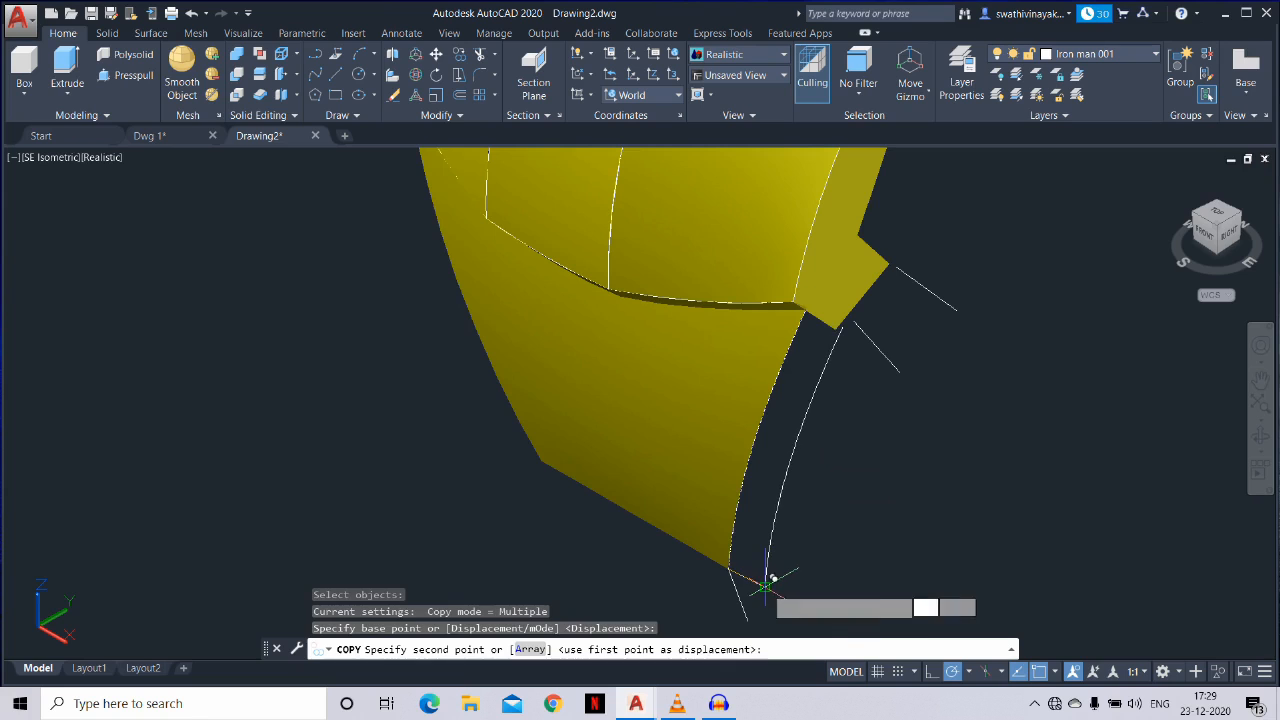
left_click(766, 583)
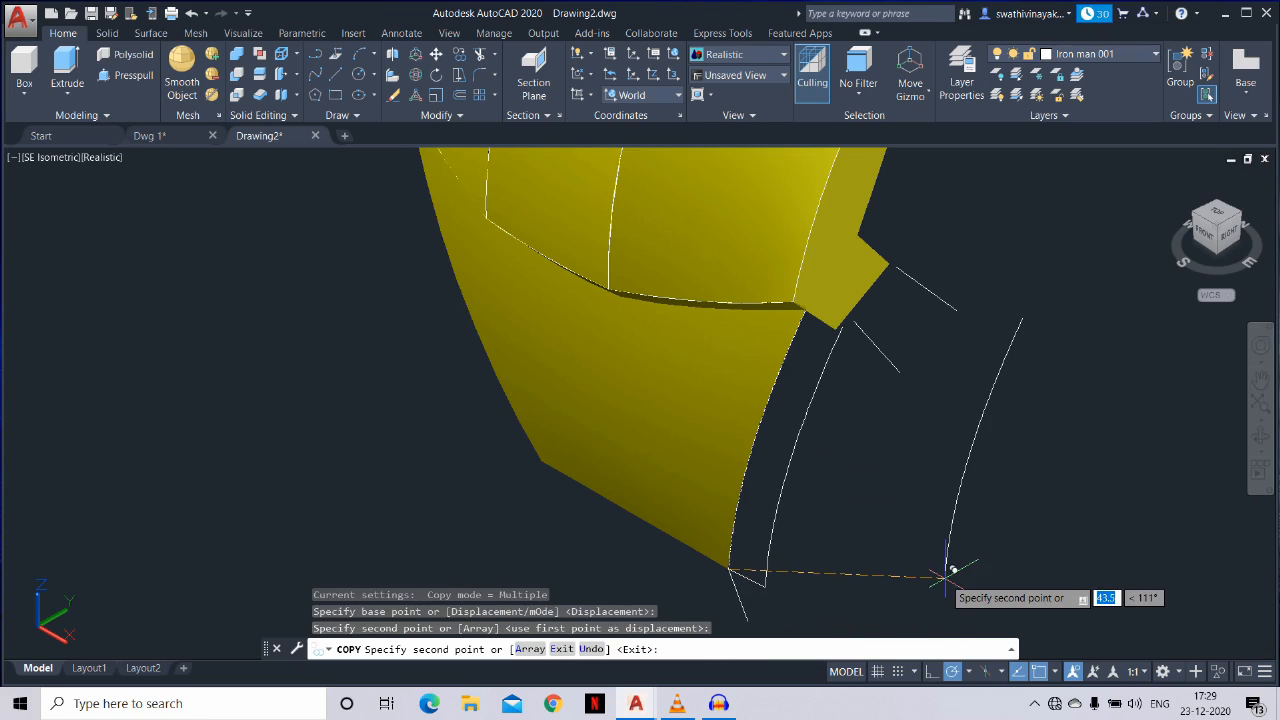
key("Escape")
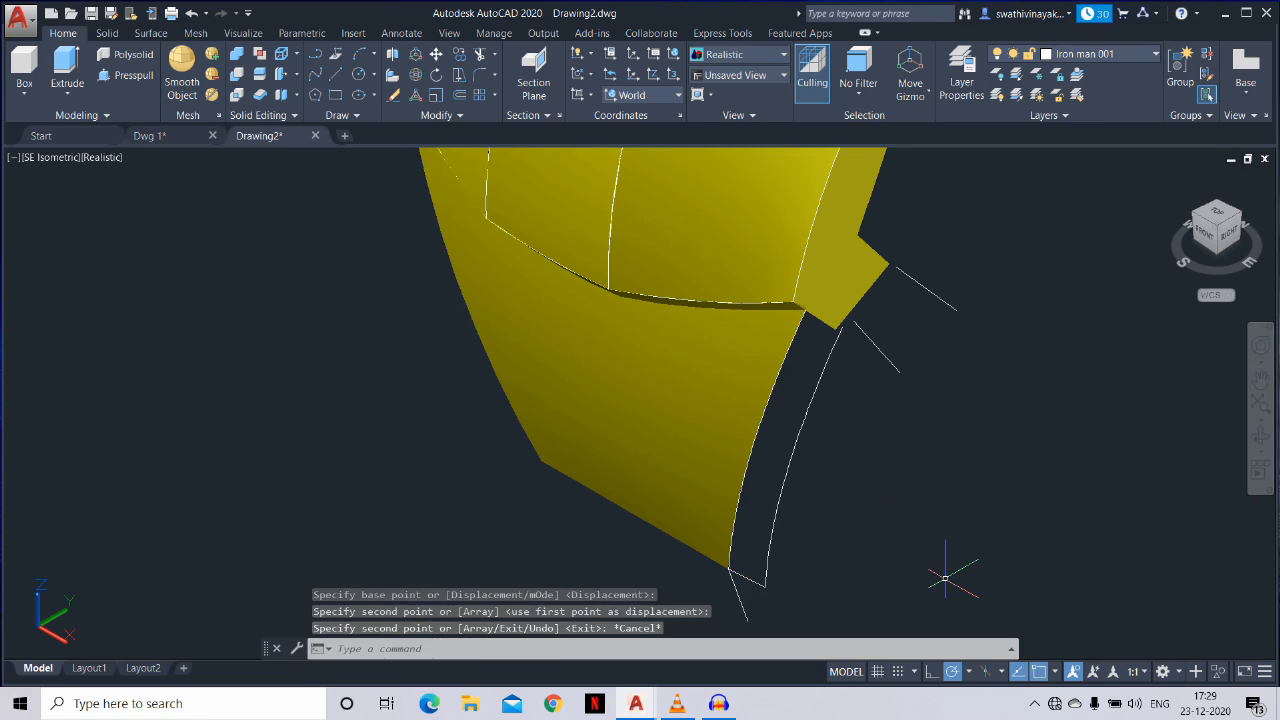
Draw a guide line parallel to the Y axis from the free end of the slanted line below the panel's bottom corner
type("l")
key("Return")
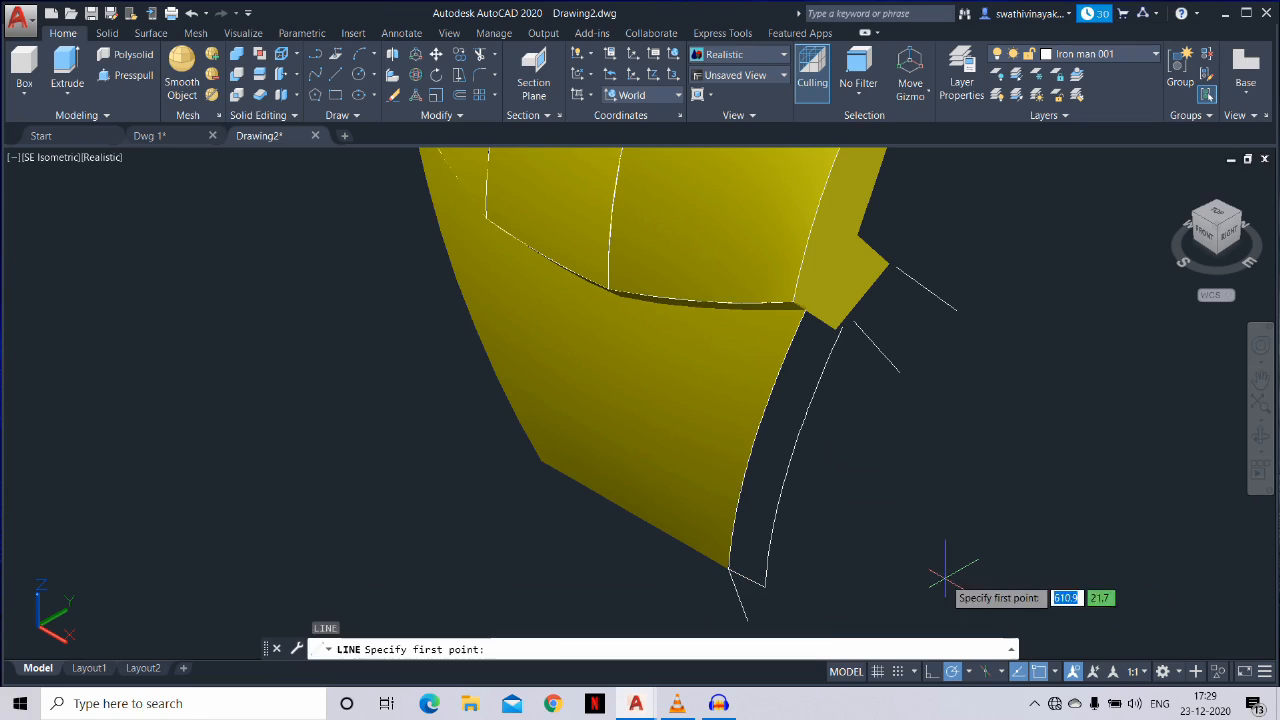
left_click(747, 620)
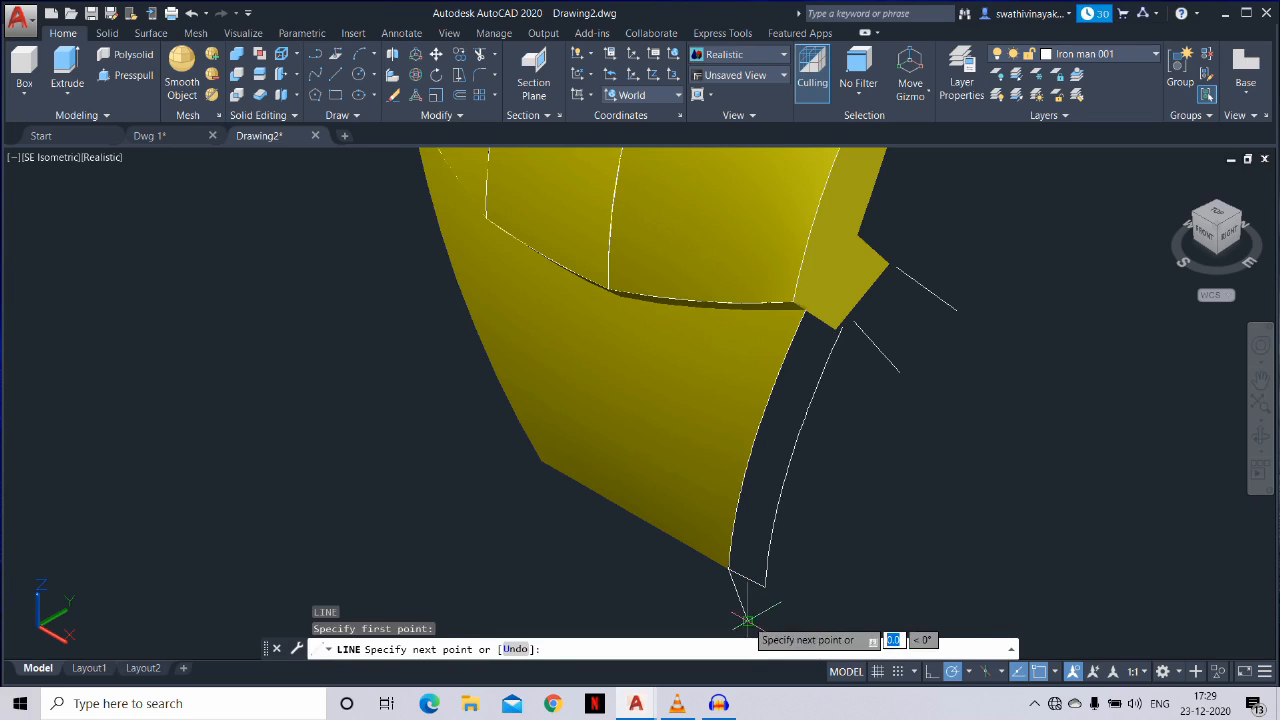
left_click(878, 543)
key("Escape")
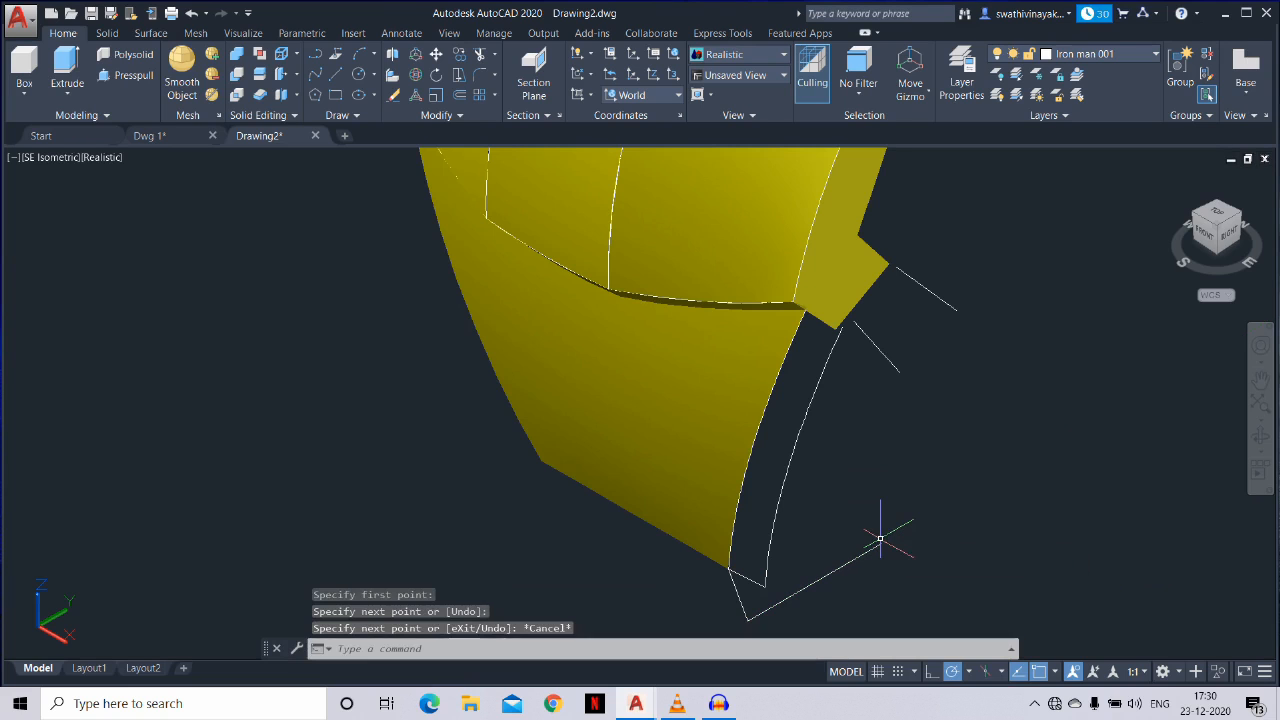
Move the copied curve and its attached short line from their shared endpoint onto the guide line, using a perpendicular snap
type("m")
key("Return")
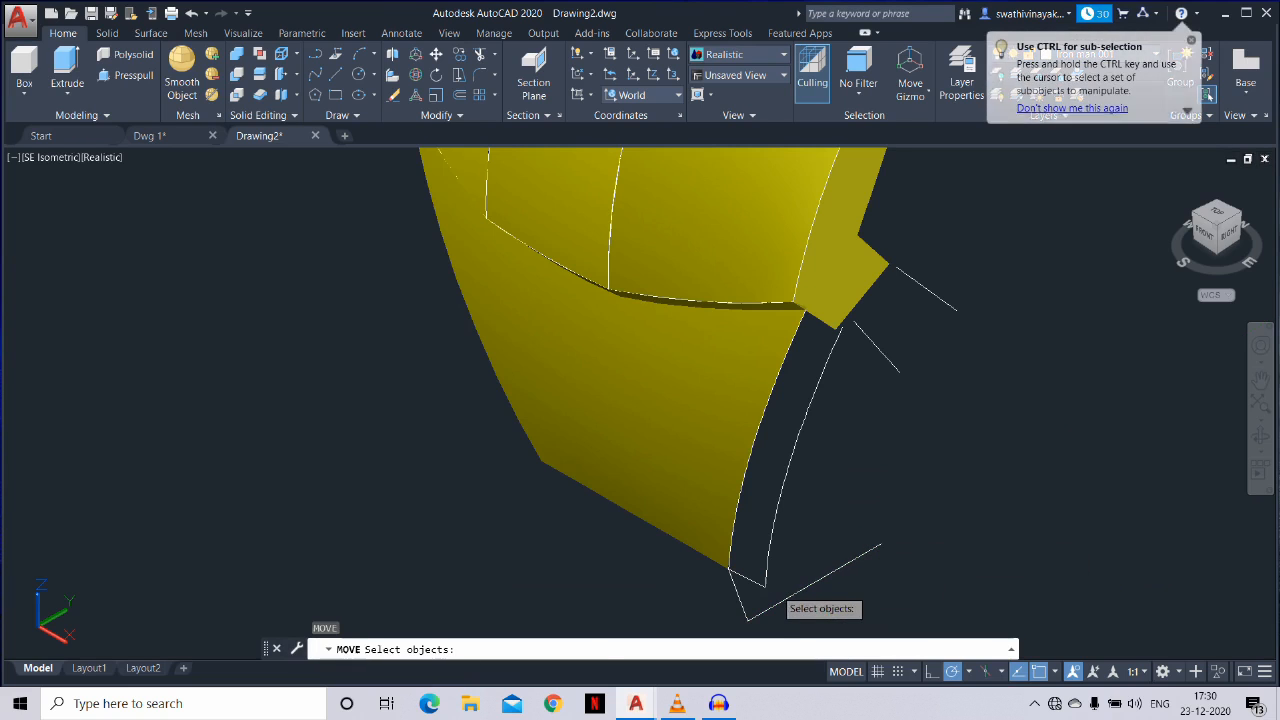
left_click(777, 573)
left_click(762, 580)
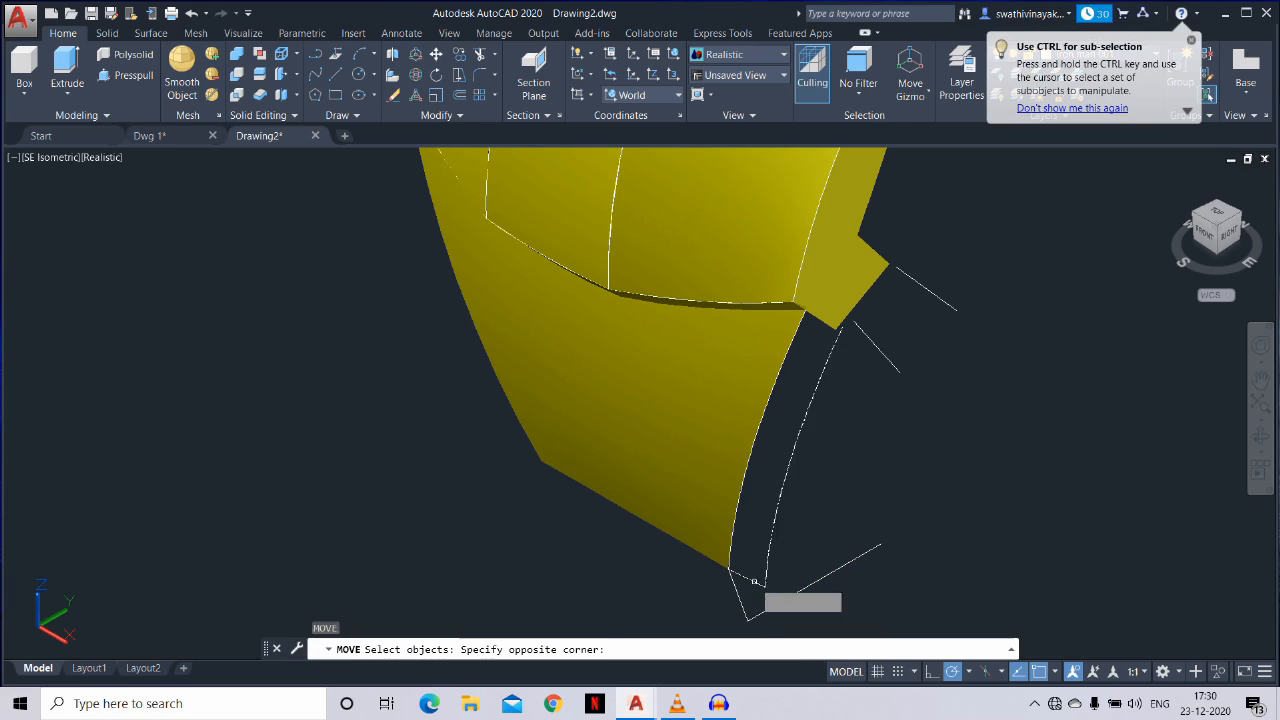
key("Return")
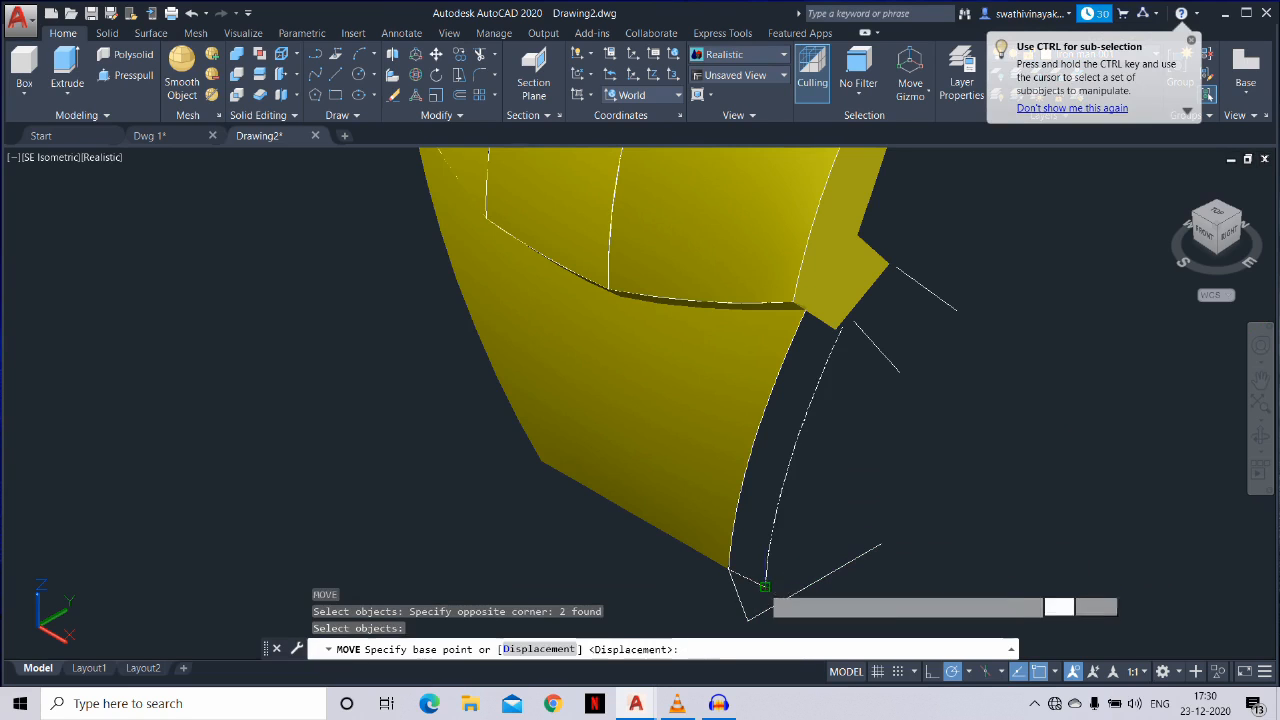
left_click(766, 585)
type("p")
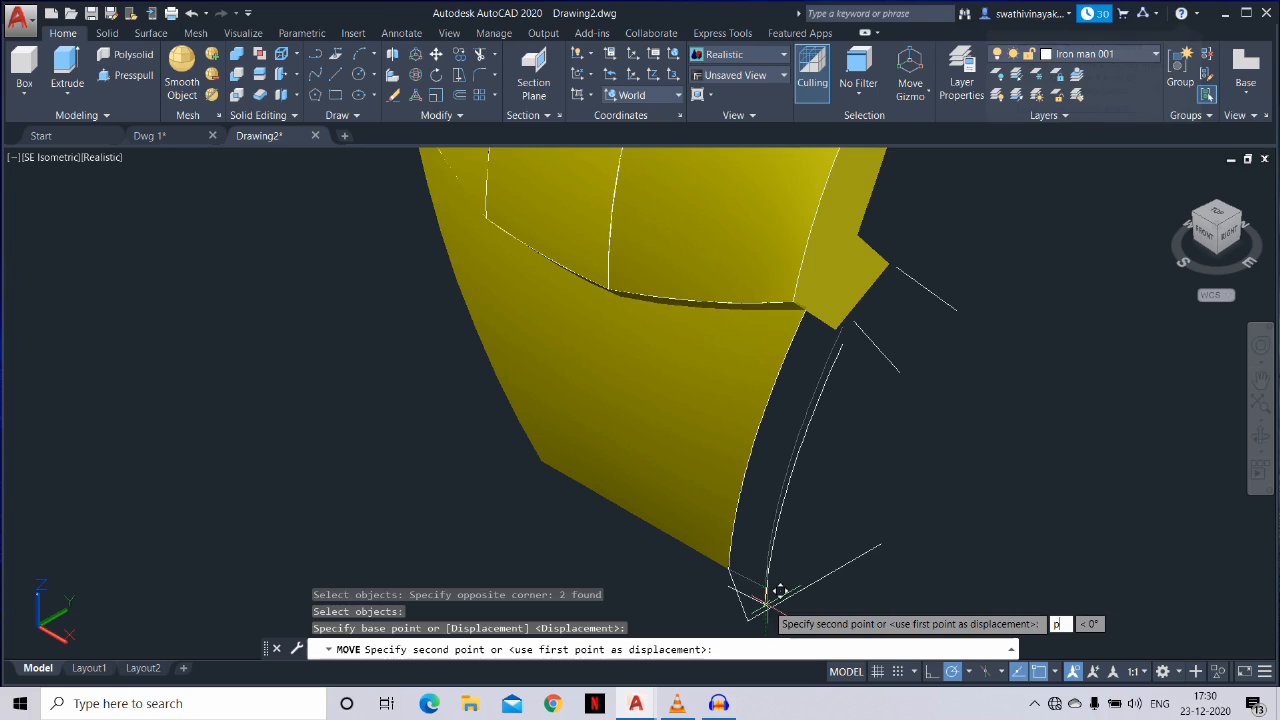
type("er")
key("Return")
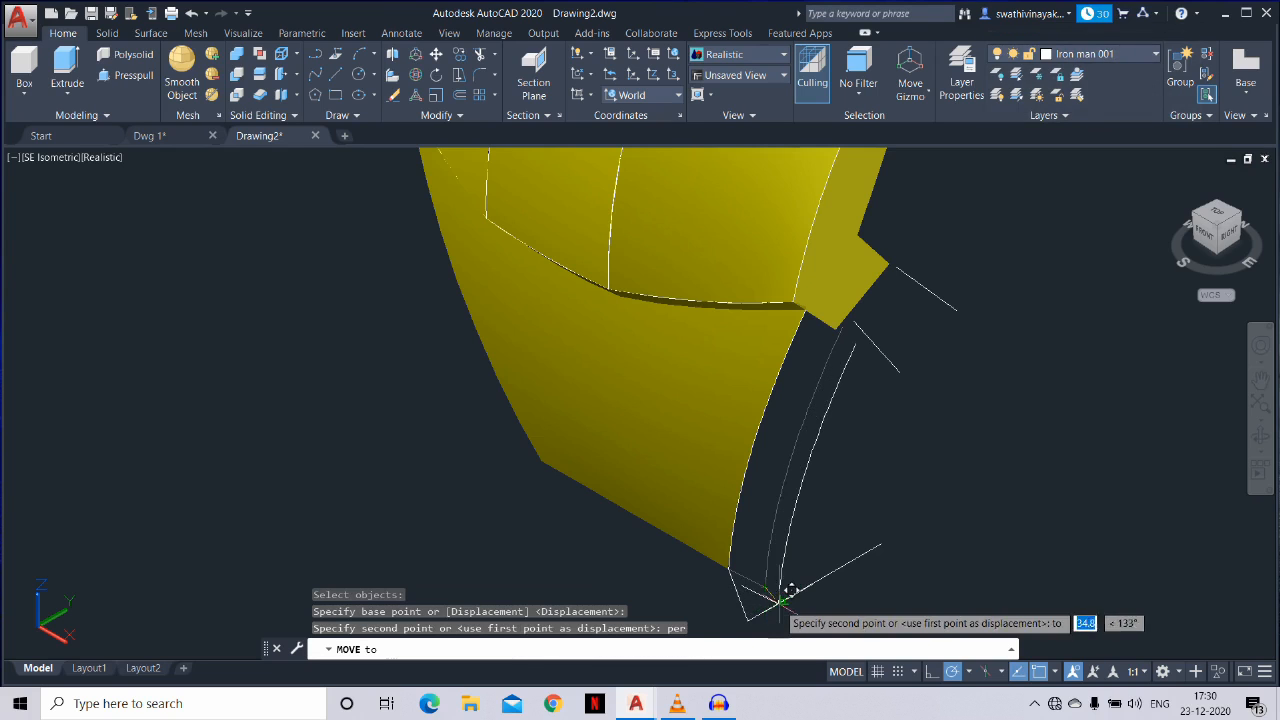
left_click(790, 592)
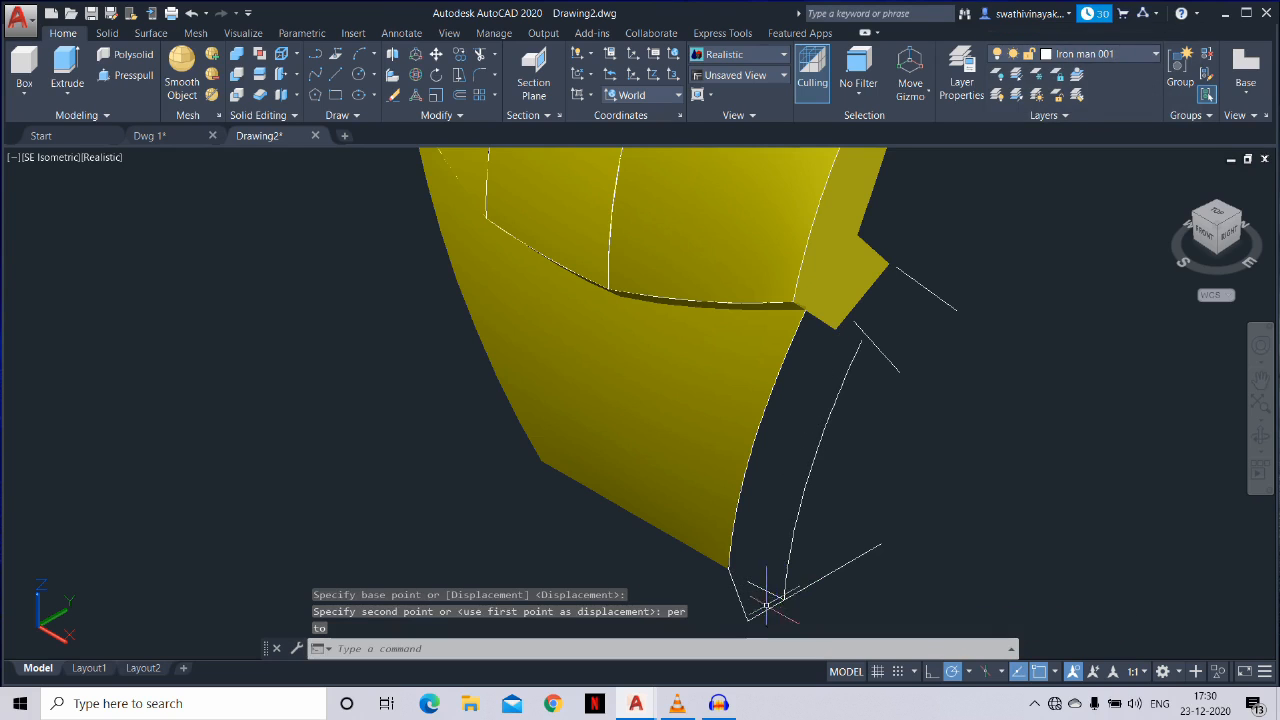
Align the short line about its junction with the guide line so its free end points to the panel's bottom corner, without scaling
scroll(760, 600, "up", 3)
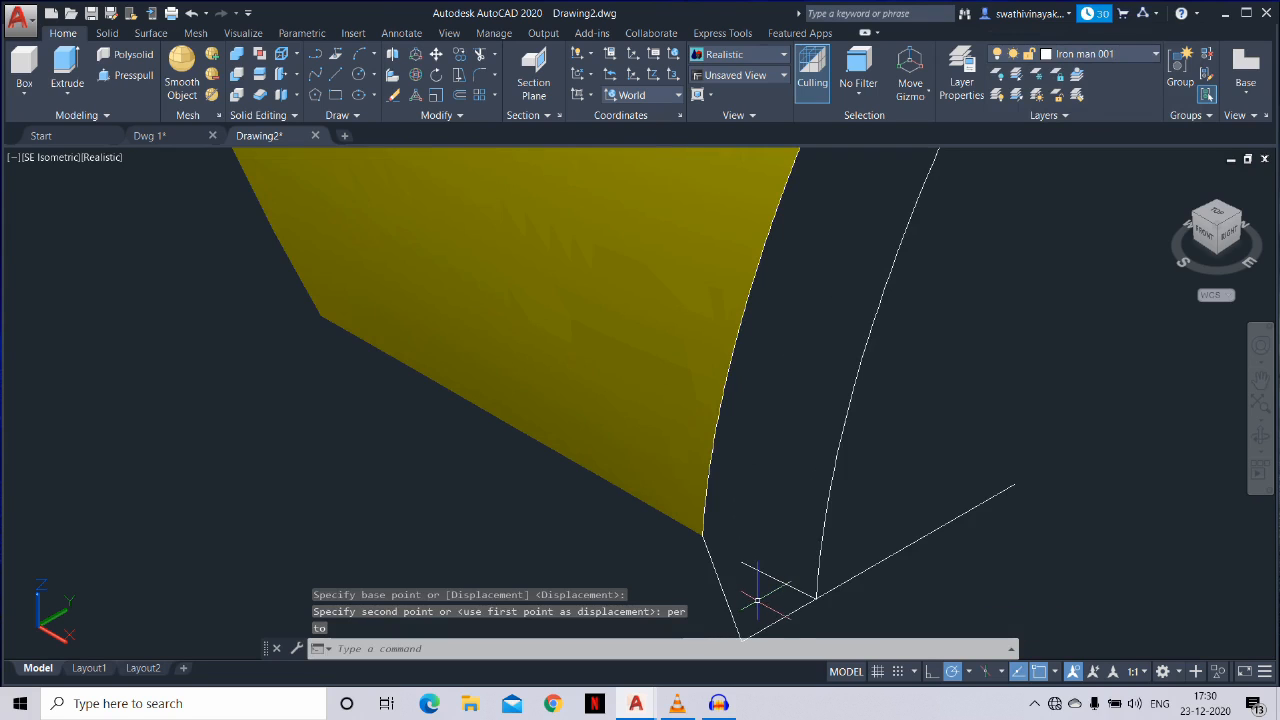
type("al")
key("Return")
left_click(769, 577)
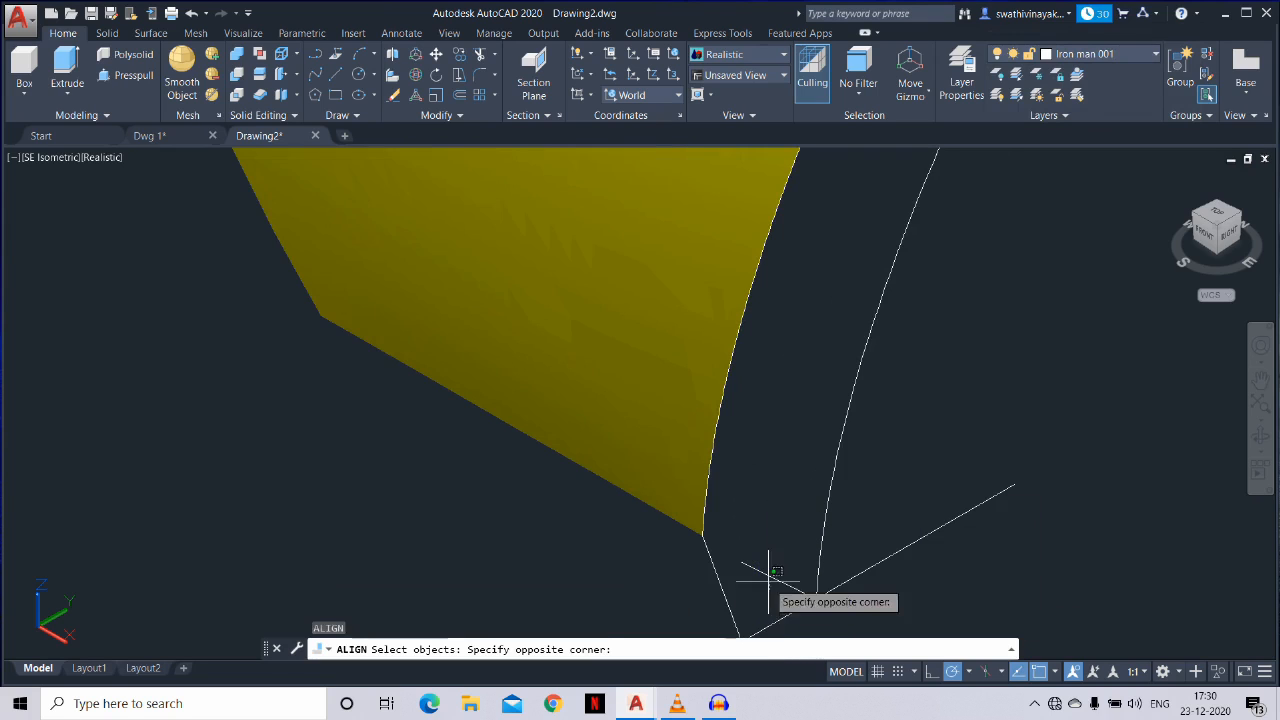
left_click(786, 581)
key("Return")
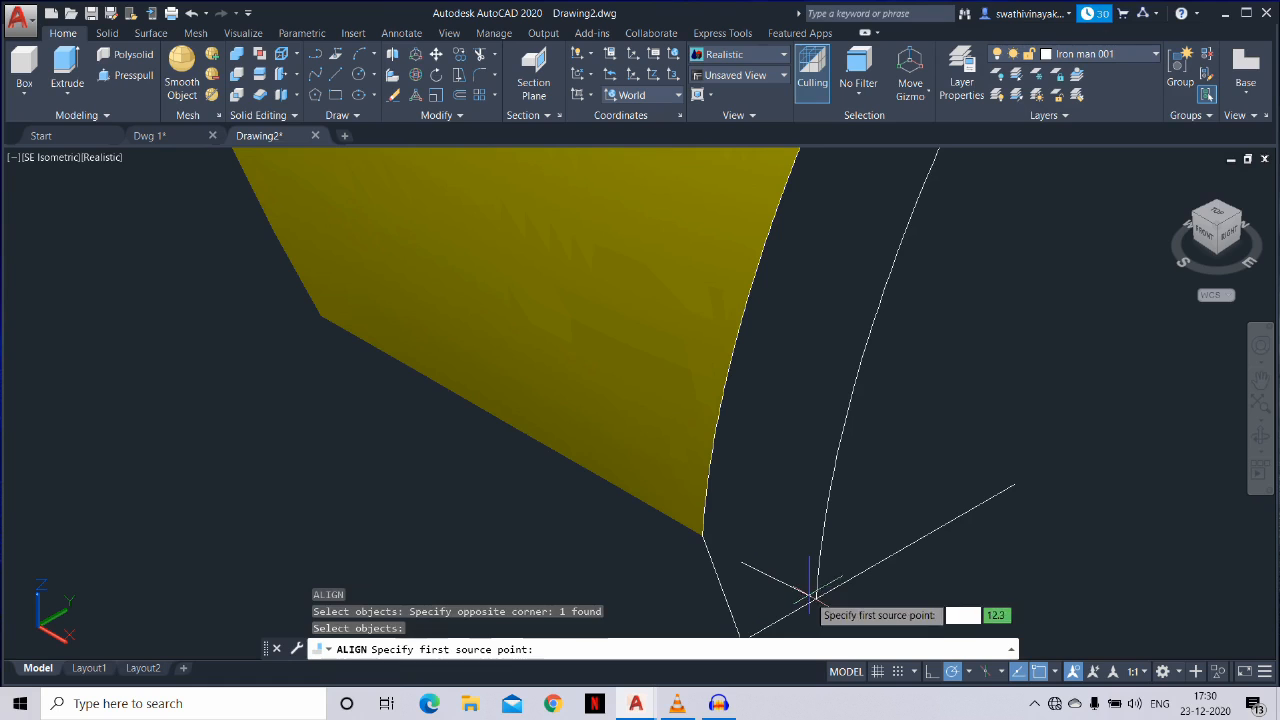
left_click(817, 598)
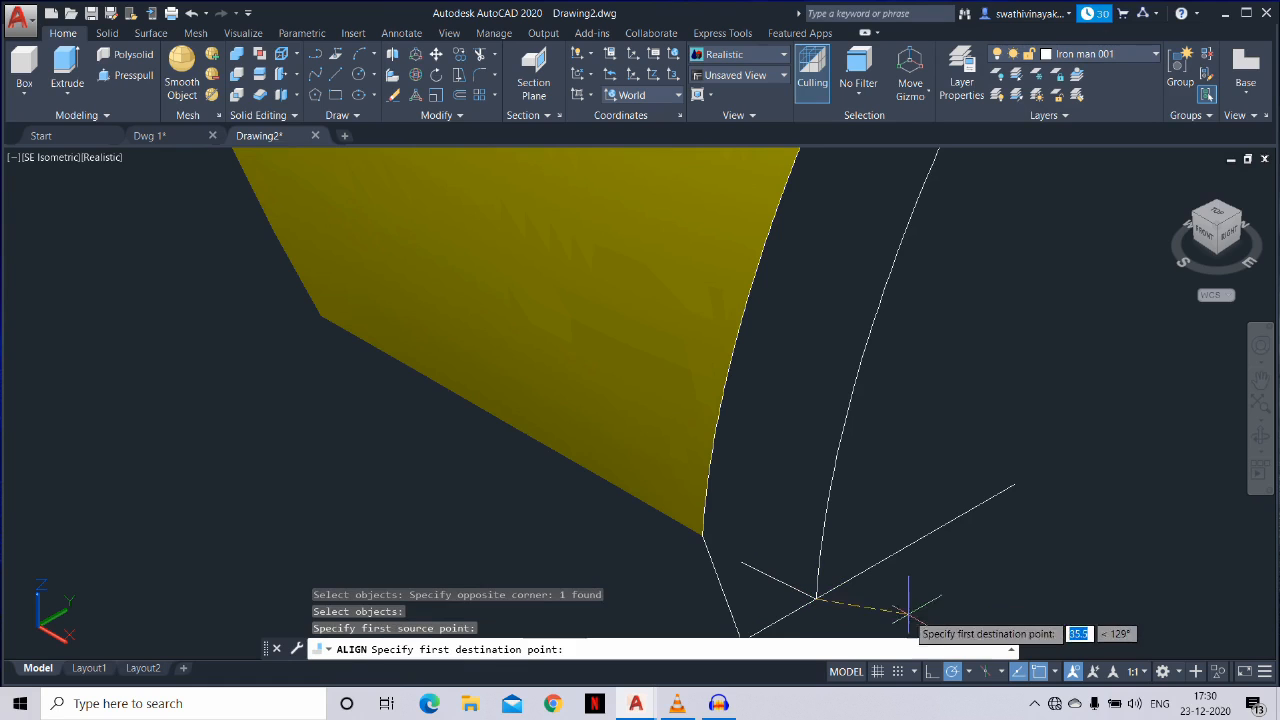
left_click(817, 598)
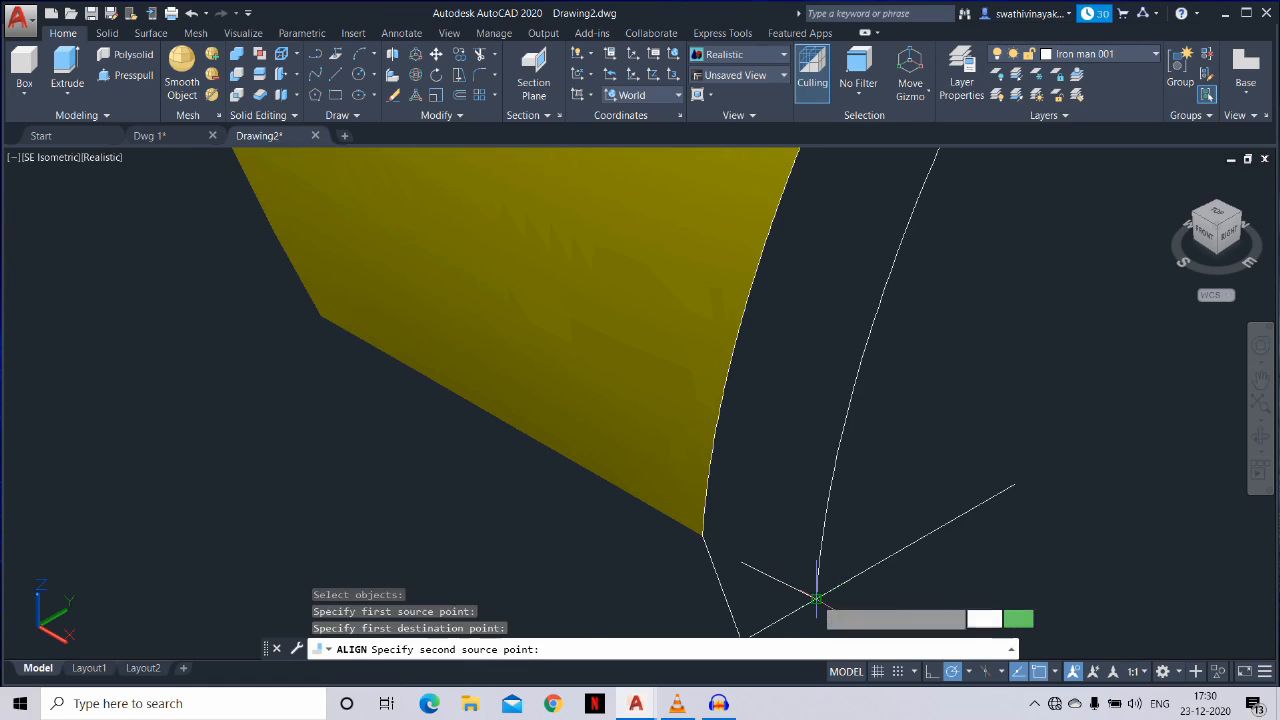
left_click(741, 562)
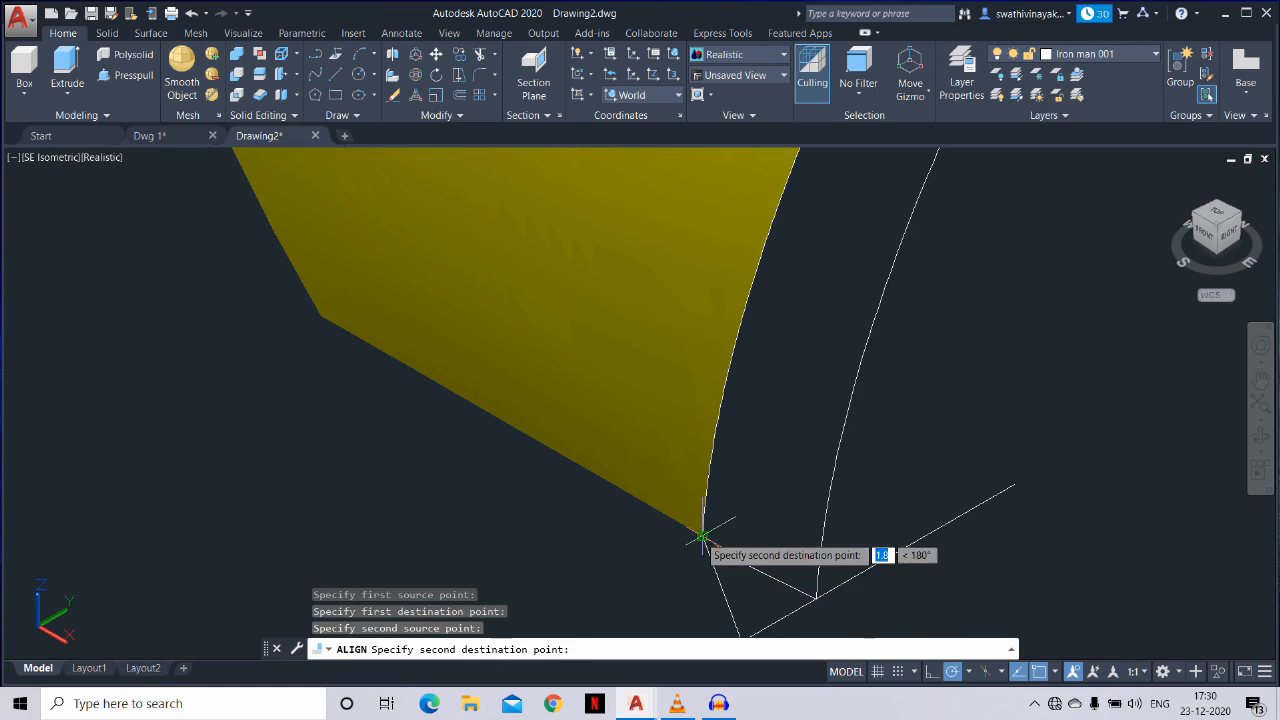
left_click(705, 541)
key("Return")
key("Return")
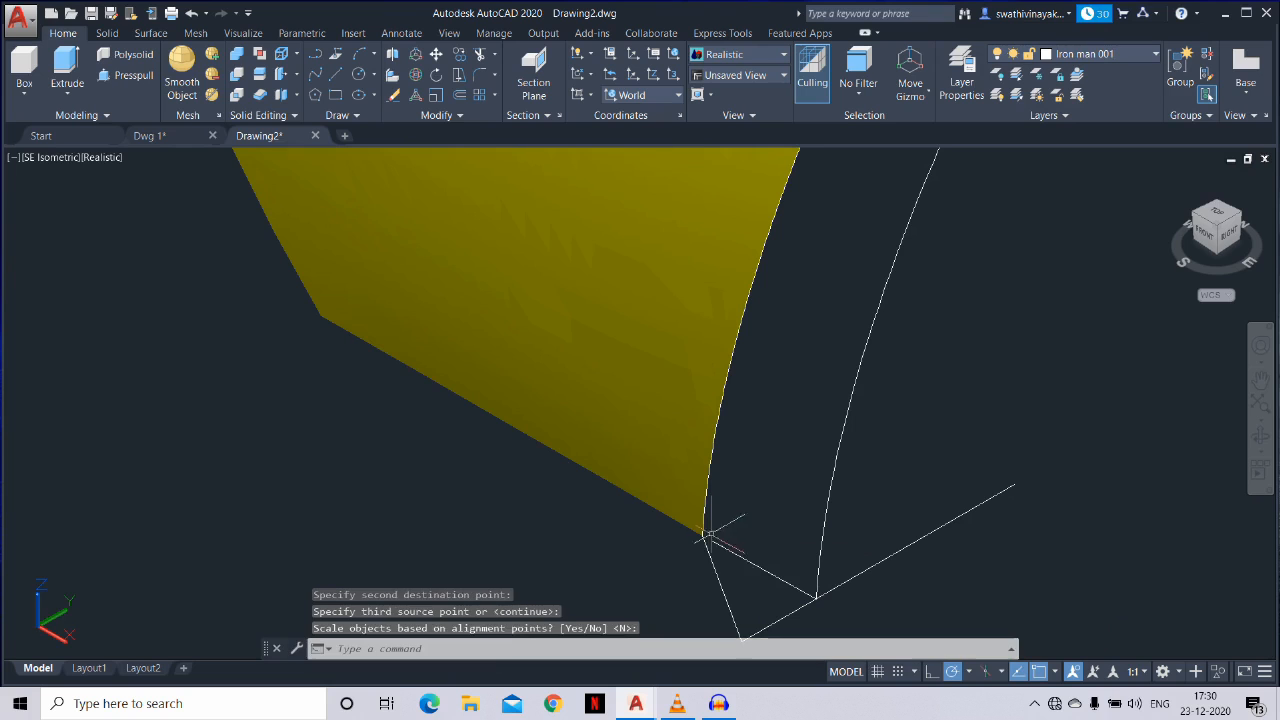
Stretch the free end of the short line to the panel's bottom corner
key("Return")
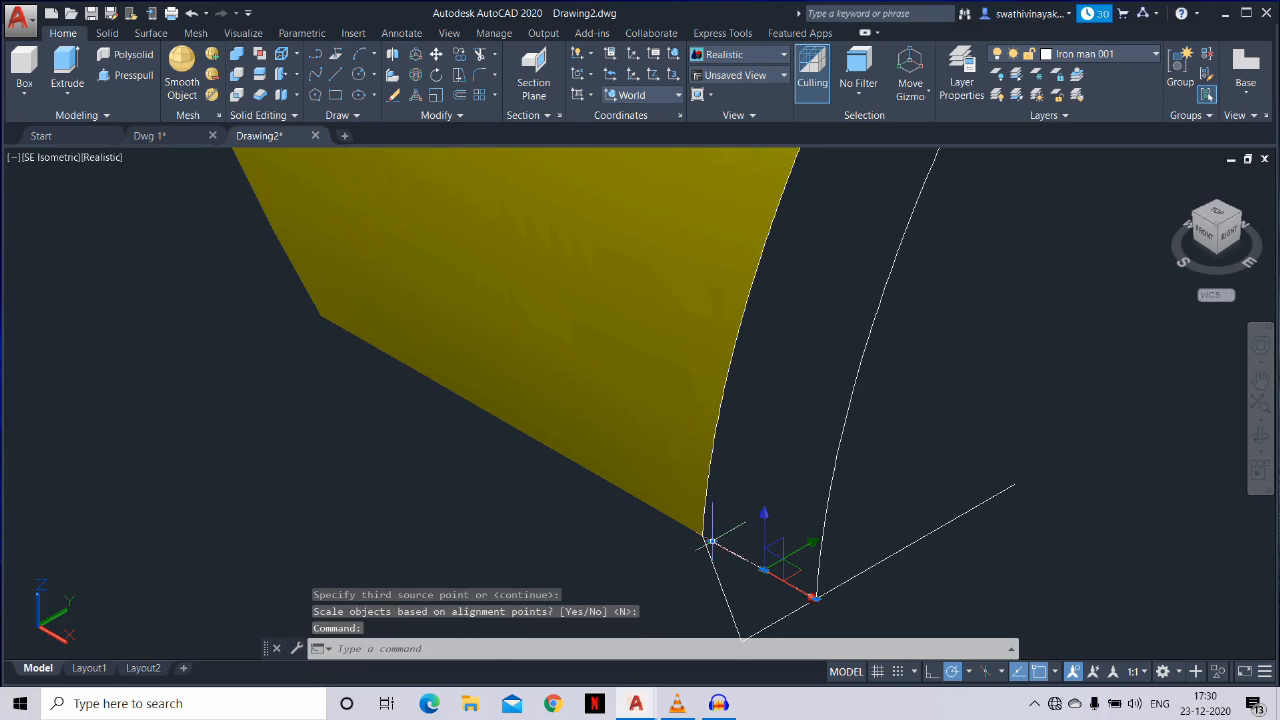
left_click(709, 540)
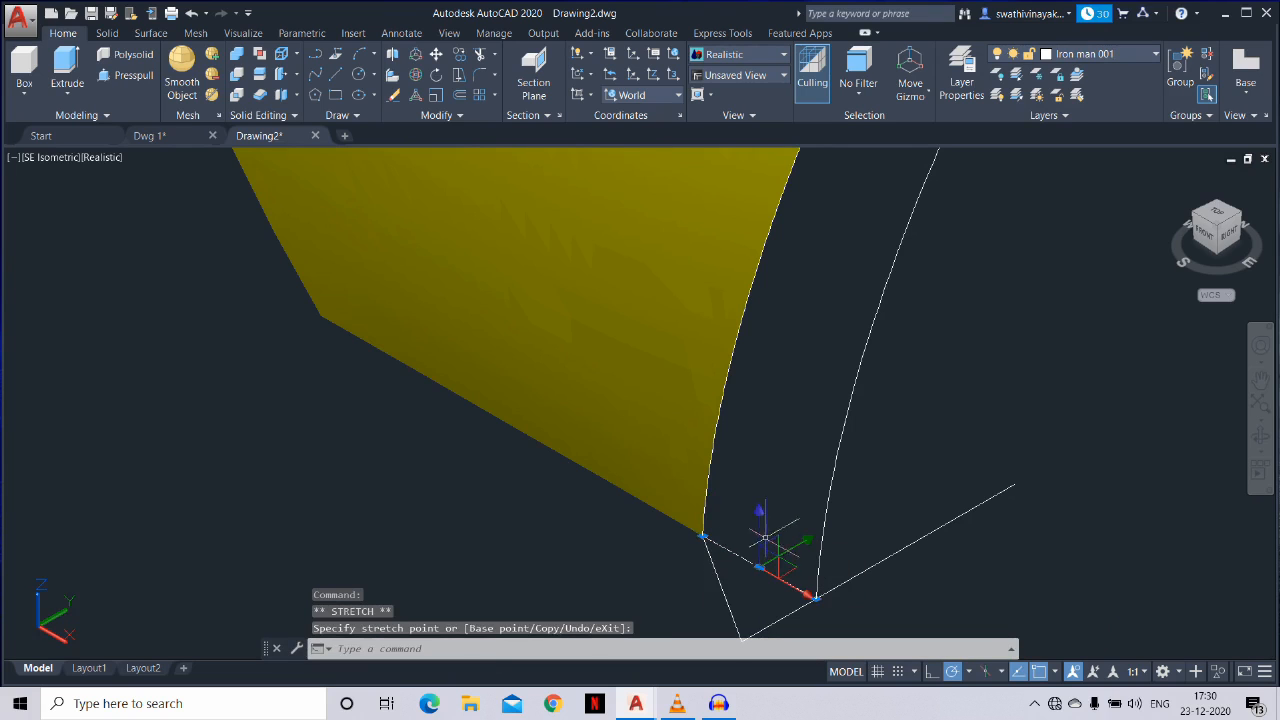
key("Escape")
Align the copied curve about its lower end so its upper end points to the outer end of the lower bracket line, without scaling
scroll(768, 543, "down", 3)
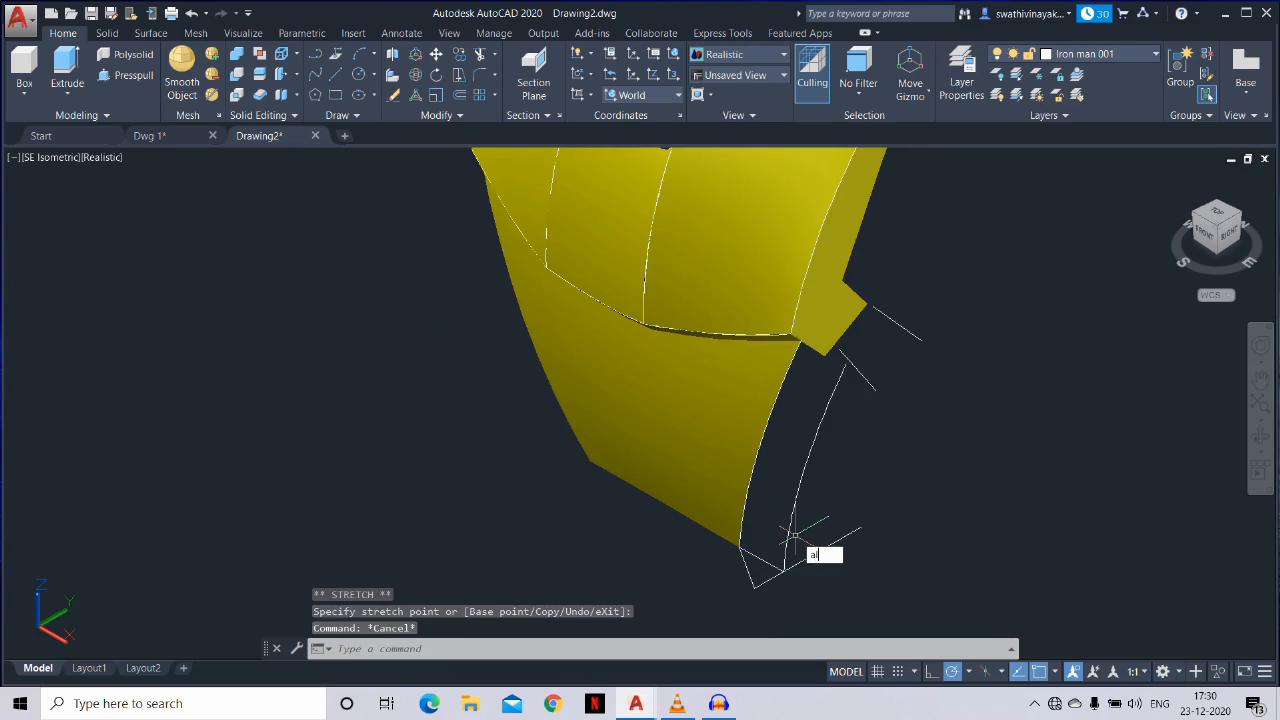
key("Return")
left_click(787, 542)
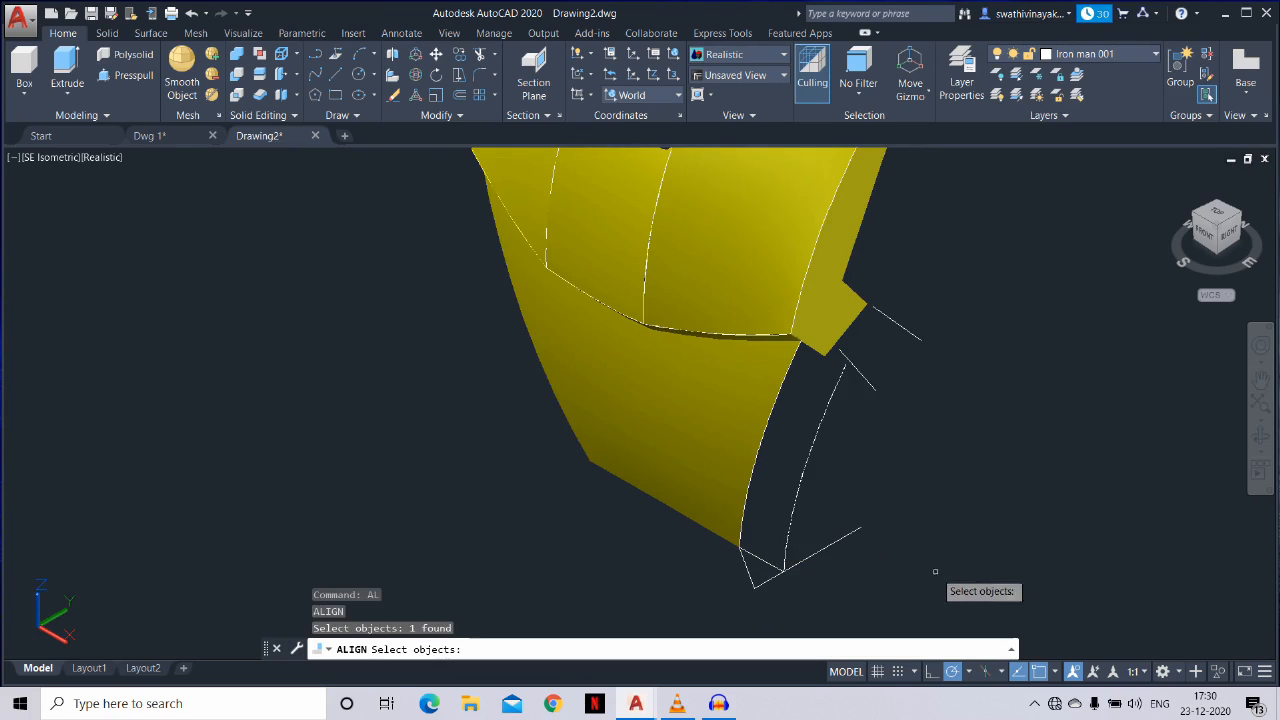
key("Return")
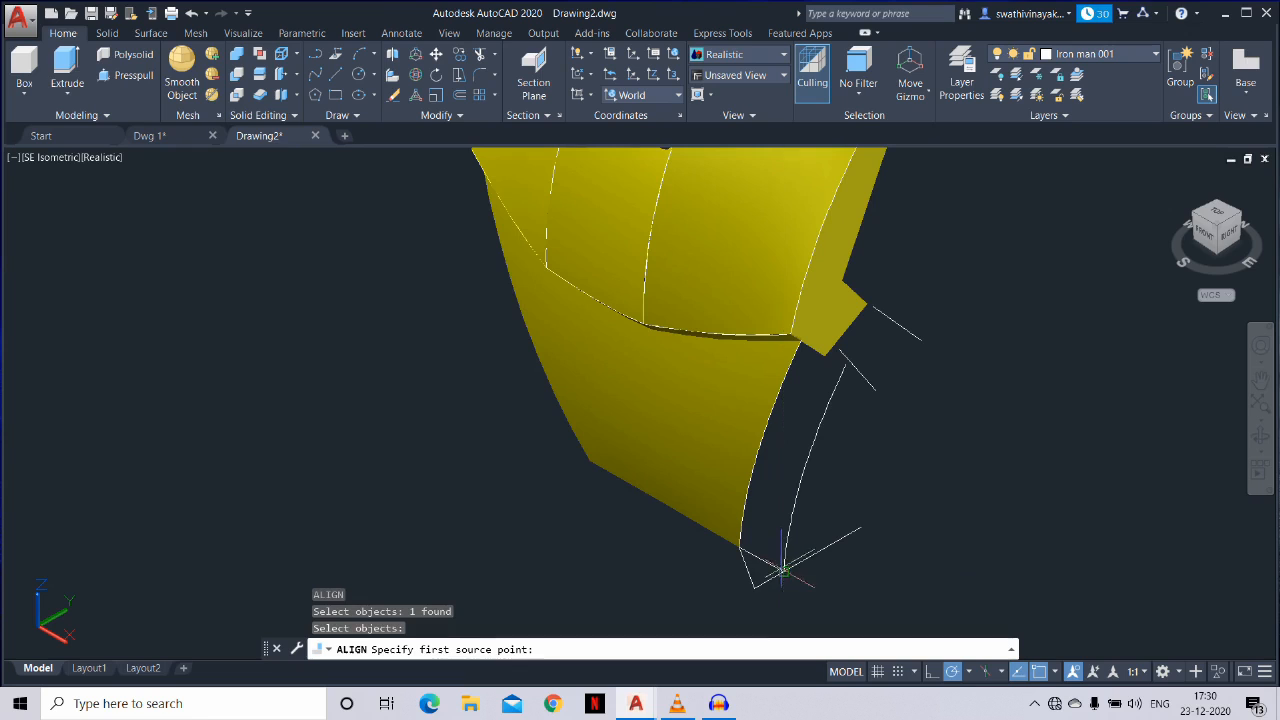
left_click(784, 571)
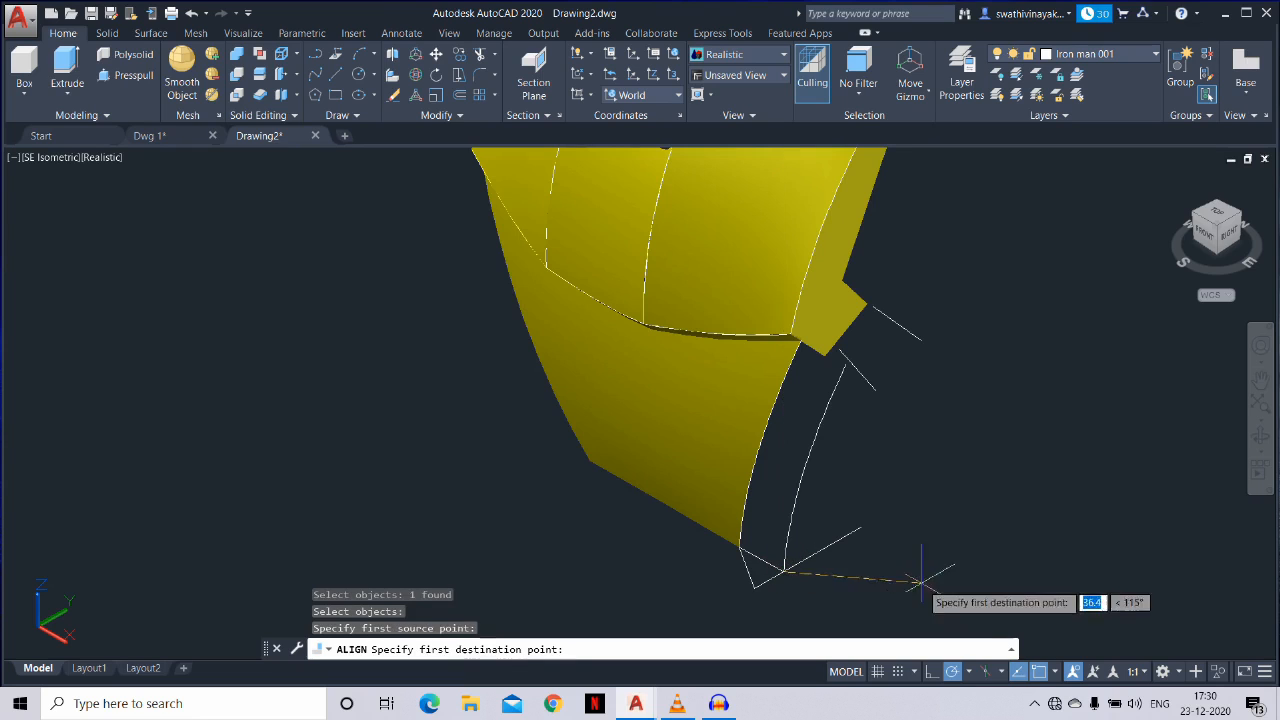
left_click(784, 571)
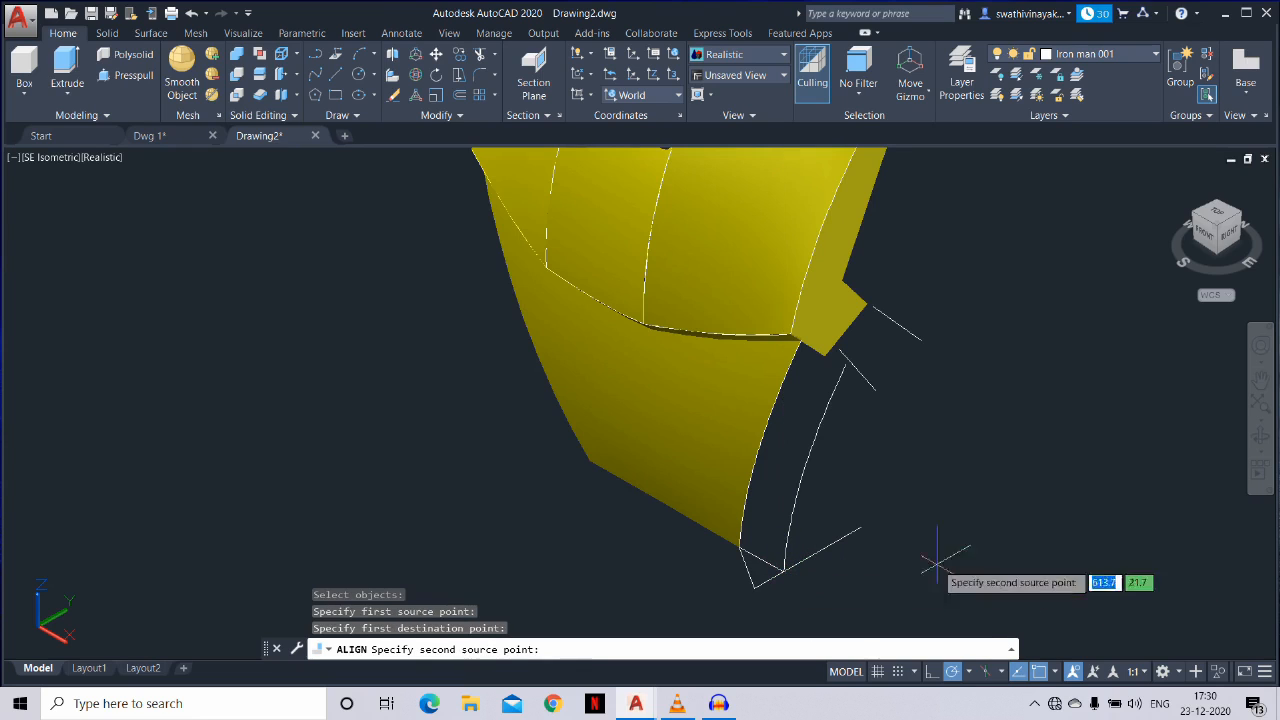
left_click(845, 366)
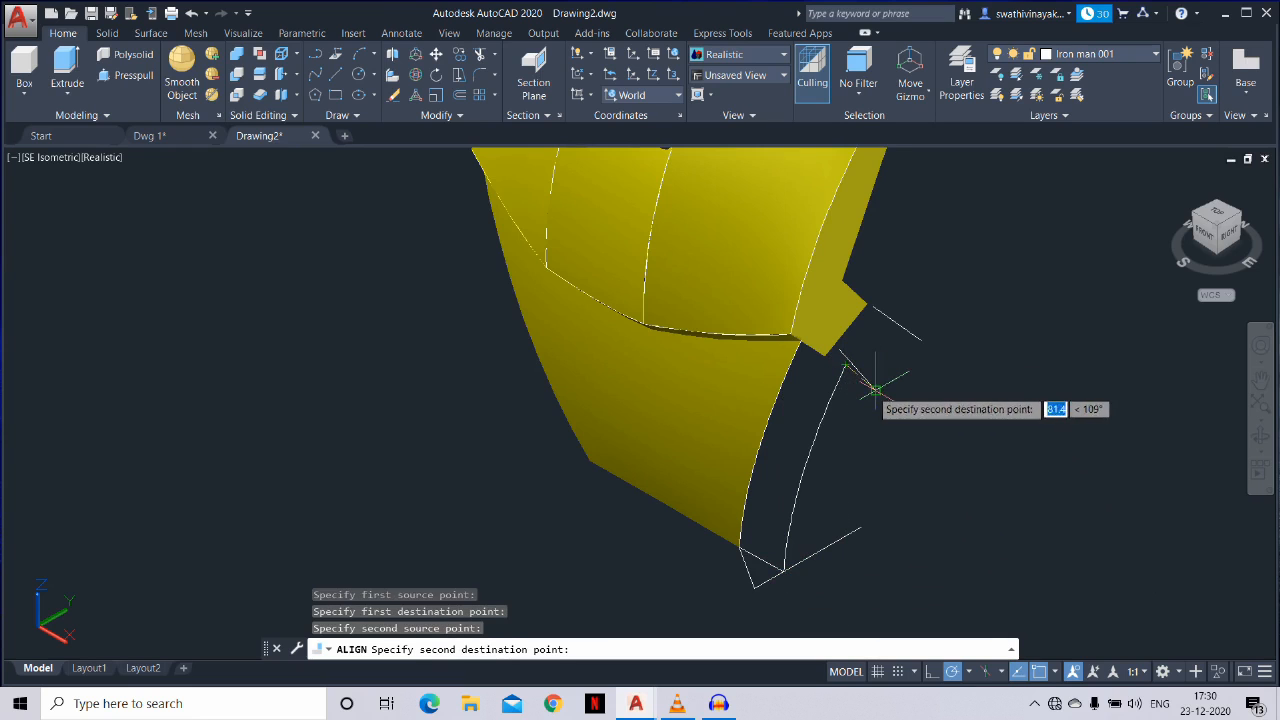
left_click(873, 388)
key("Return")
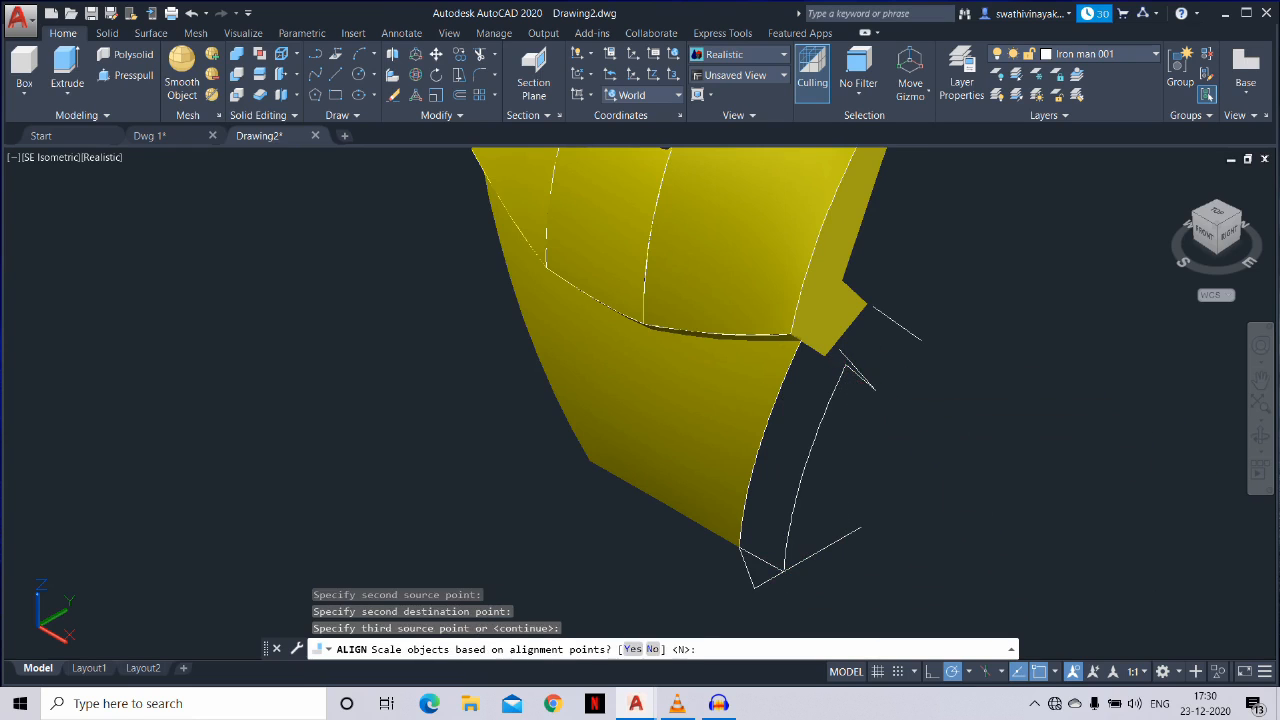
key("Return")
Stretch the copied curve's upper endpoint to the outer end of the lower slanted line near the bracket
scroll(892, 366, "up", 3)
left_click(892, 366)
left_click(857, 337)
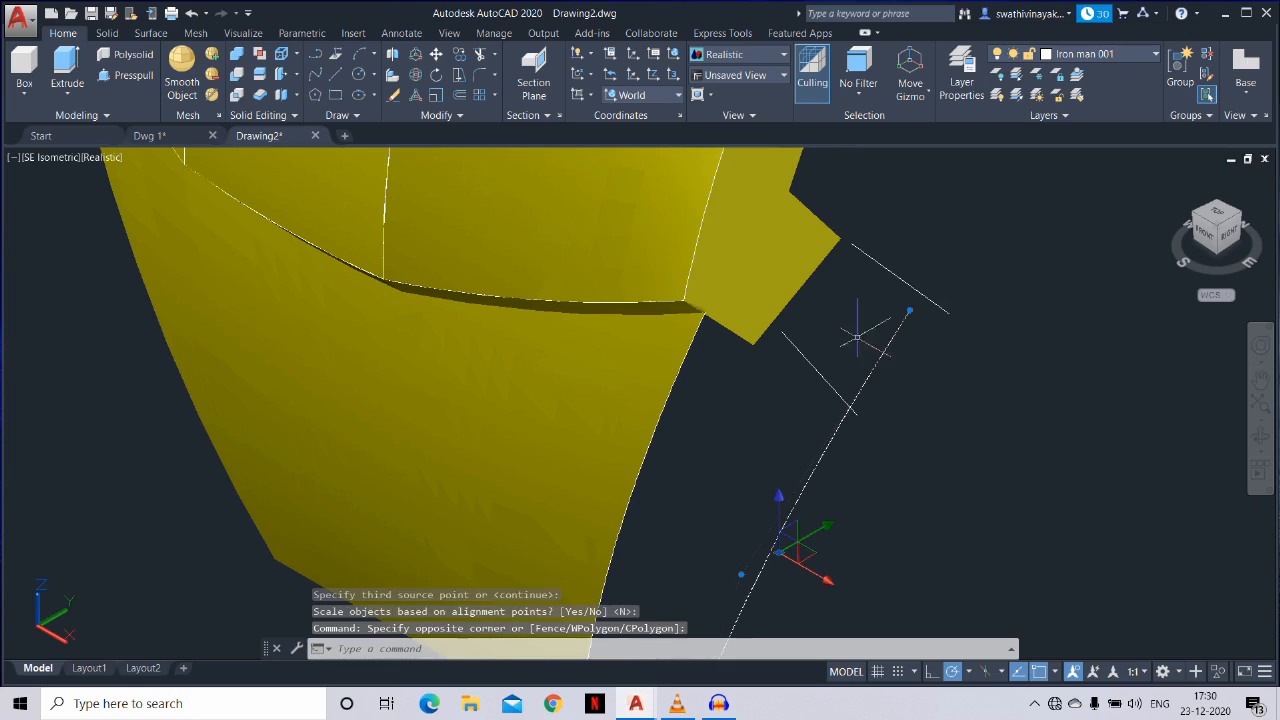
left_click(833, 366)
left_click(795, 375)
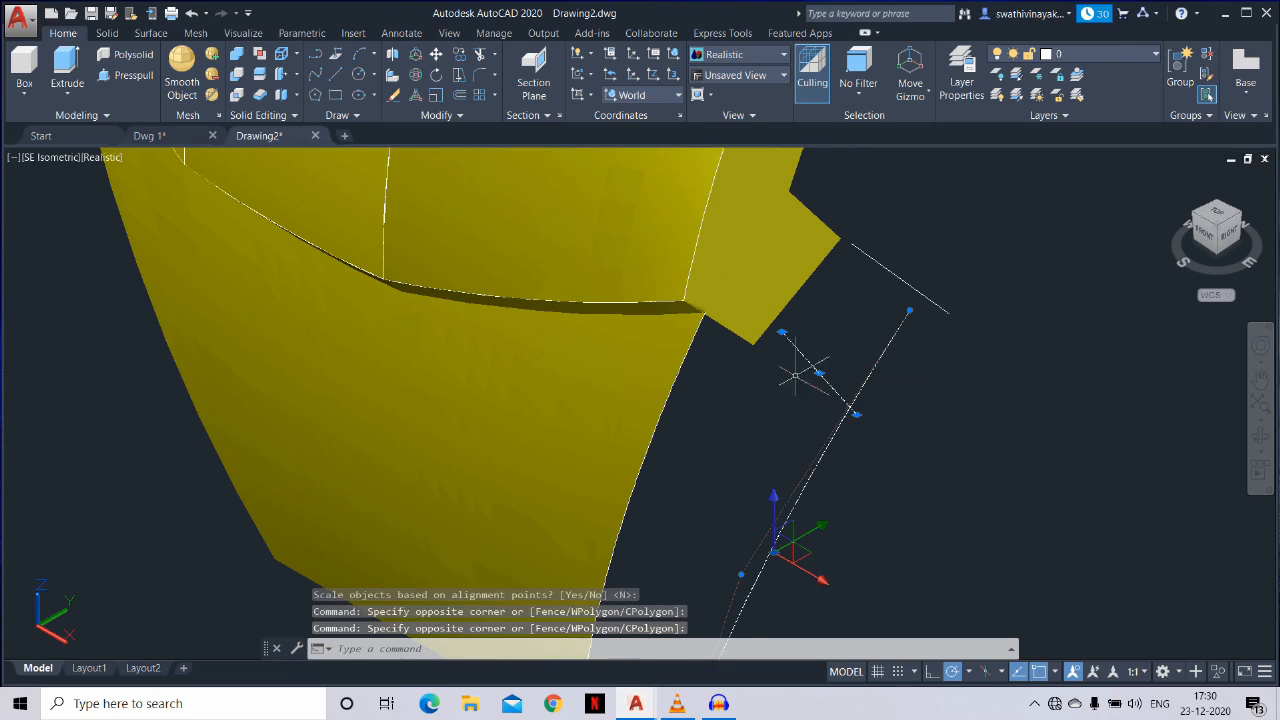
left_click(909, 311)
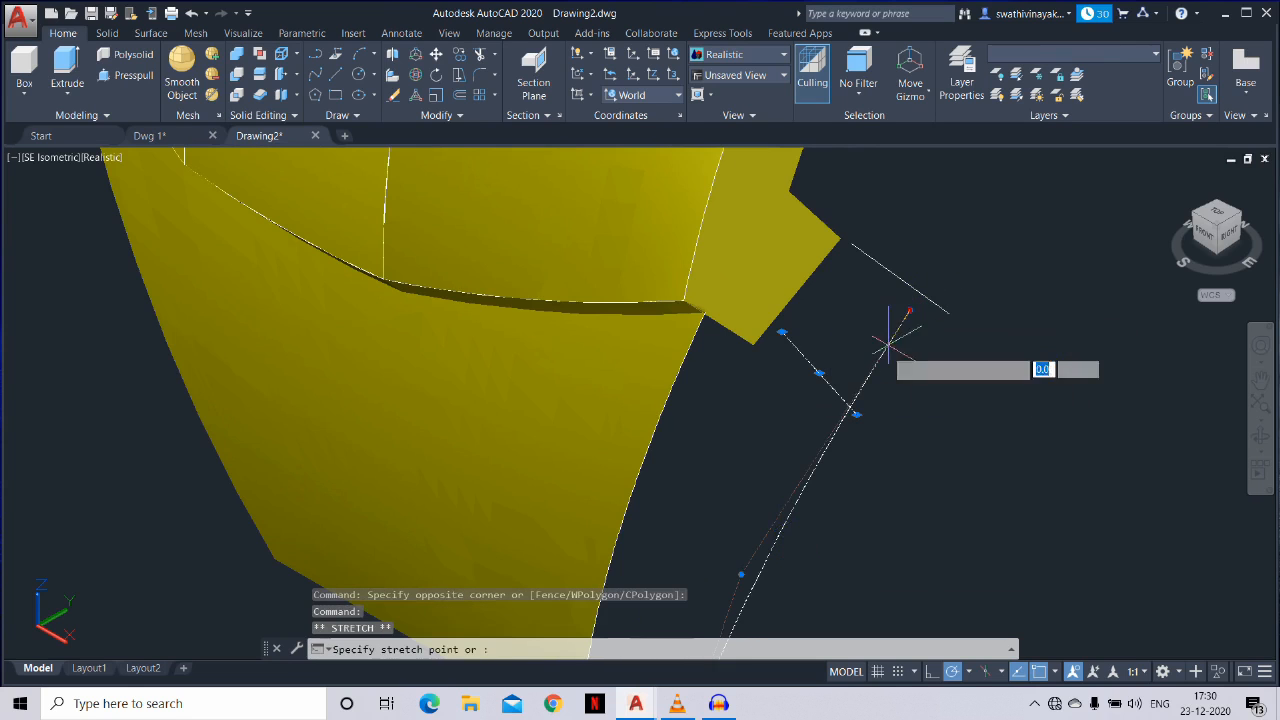
left_click(857, 413)
key("Escape")
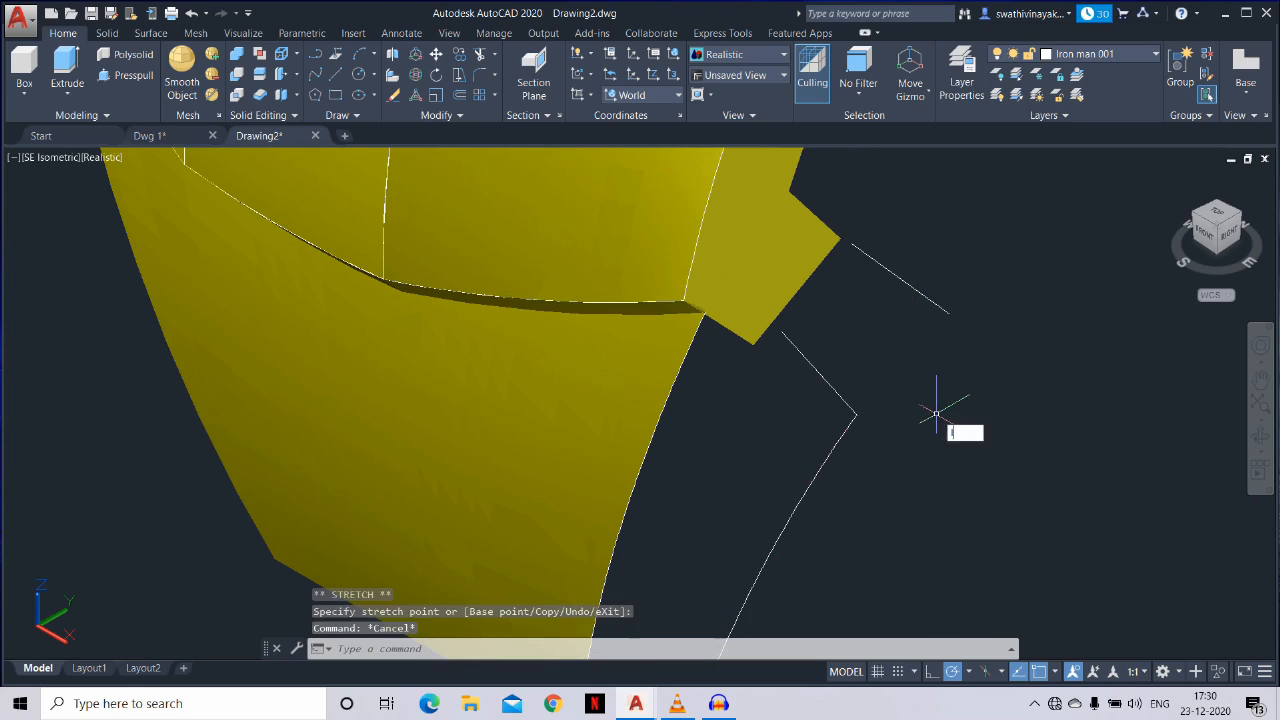
Draw a line from the stretched curve's upper end to the lower yellow panel's upper corner beside the bracket
type("l")
key("Return")
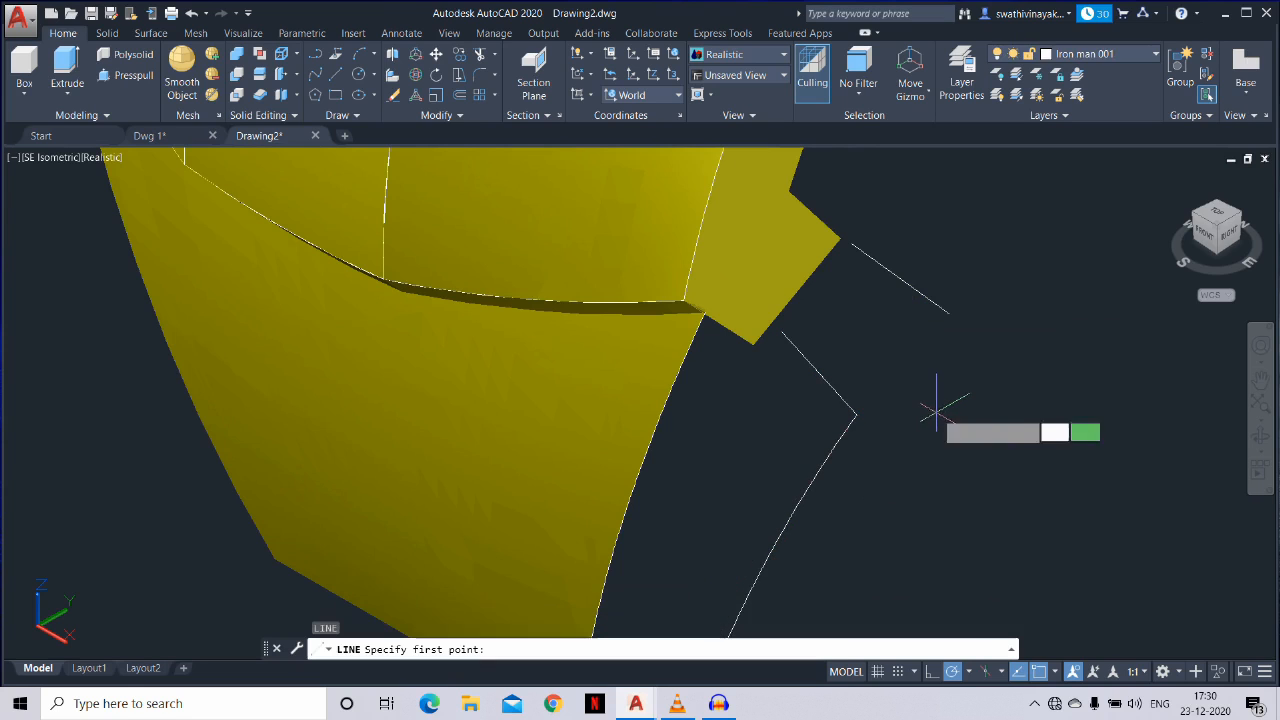
left_click(857, 413)
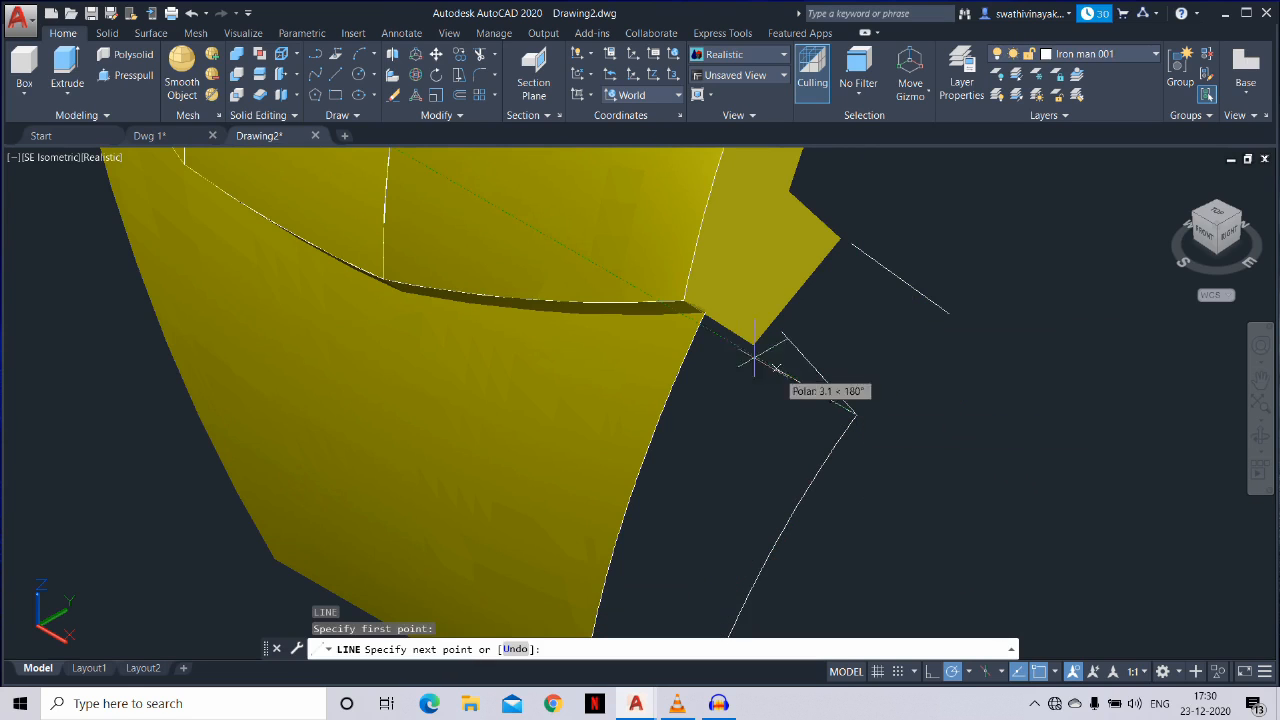
left_click(705, 313)
key("Escape")
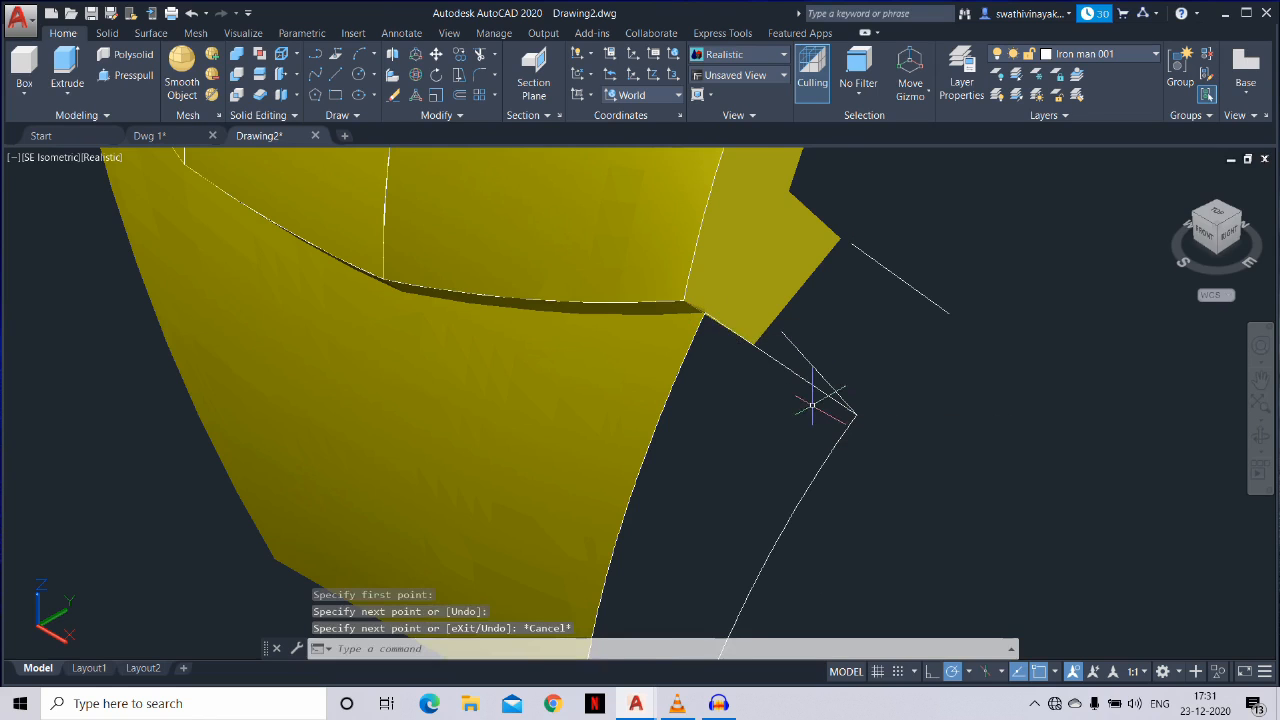
Create a network surface from the short lower and upper lines in the first direction and the two long side curves in the second
scroll(815, 405, "down", 2)
middle_click_drag(812, 409, 837, 378)
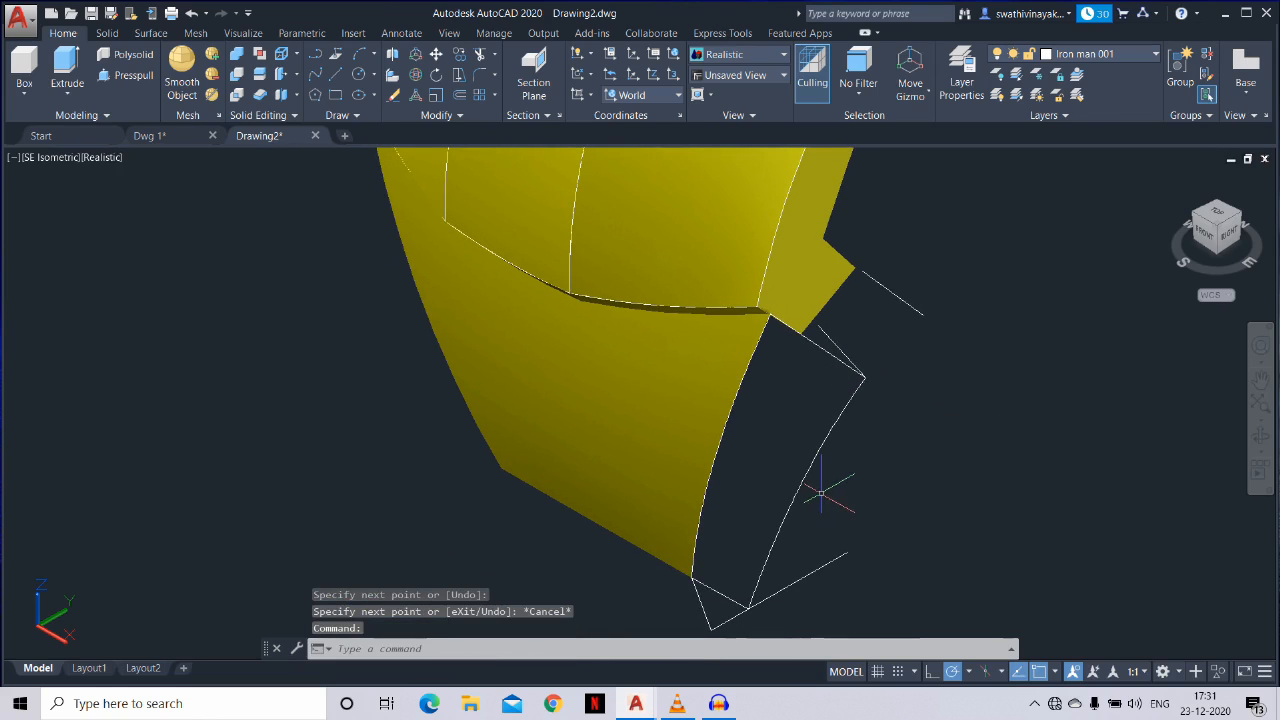
type("et")
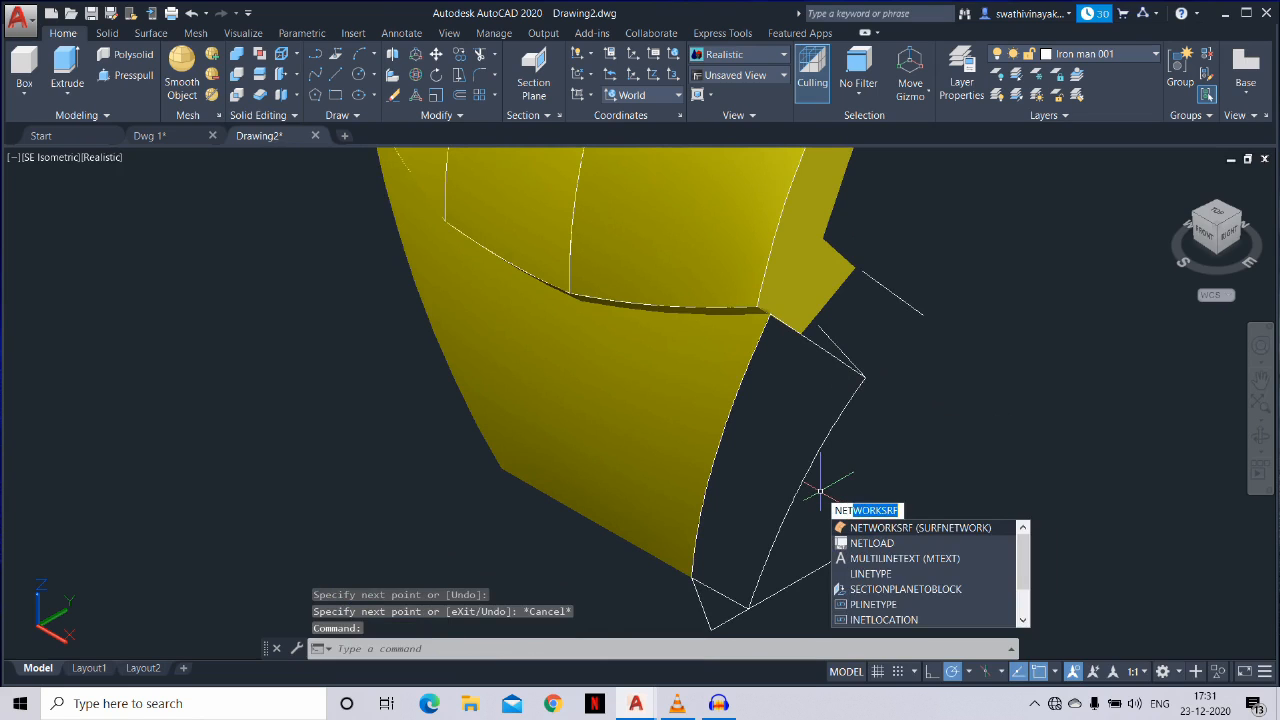
key("Return")
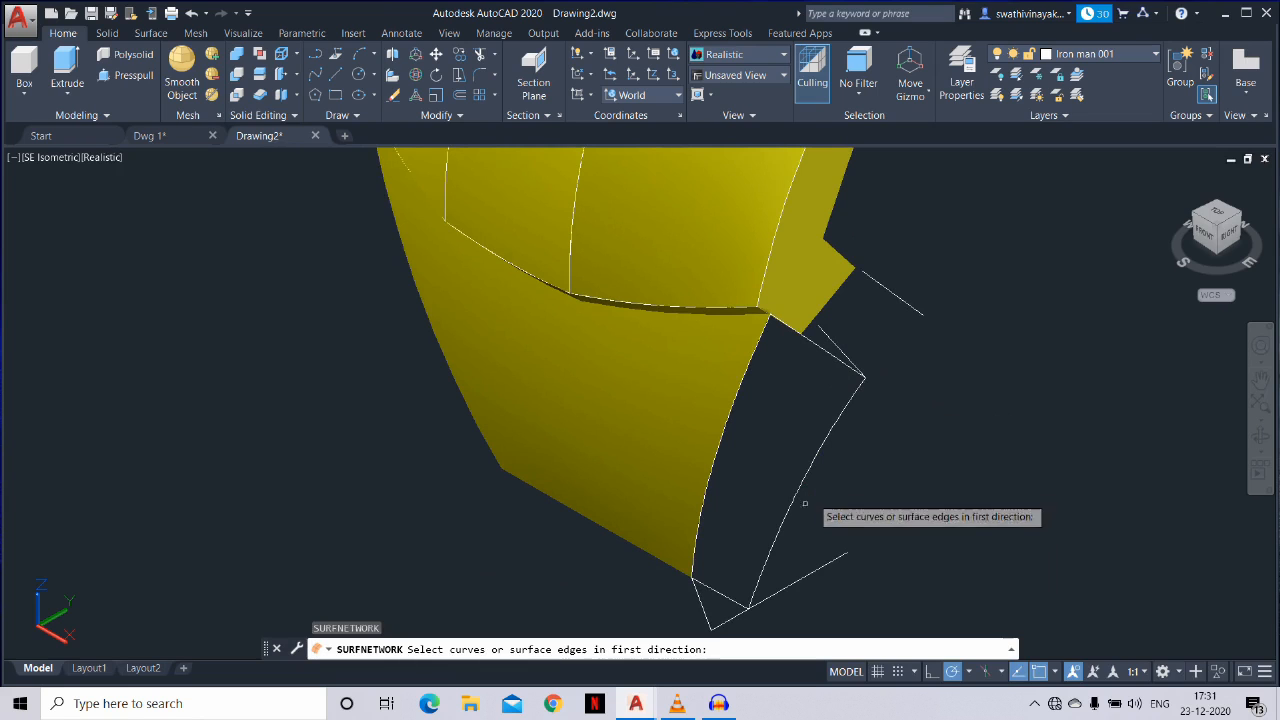
left_click(724, 592)
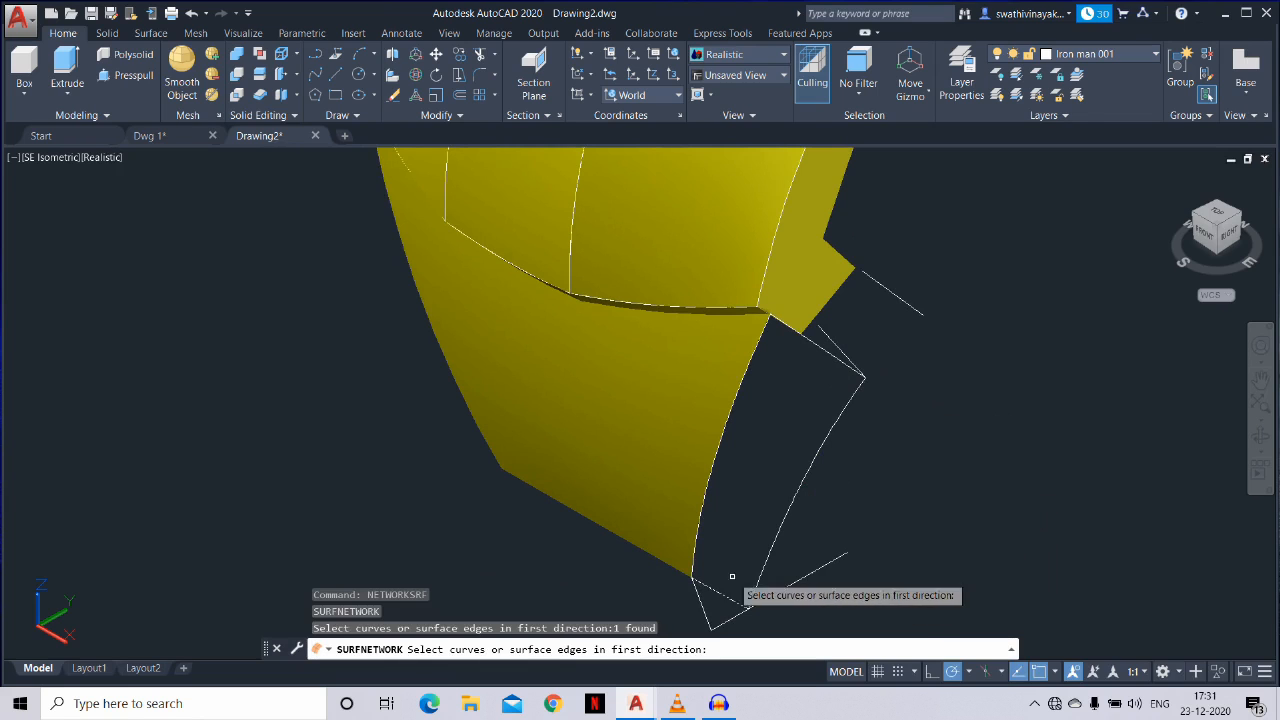
left_click(830, 354)
key("Return")
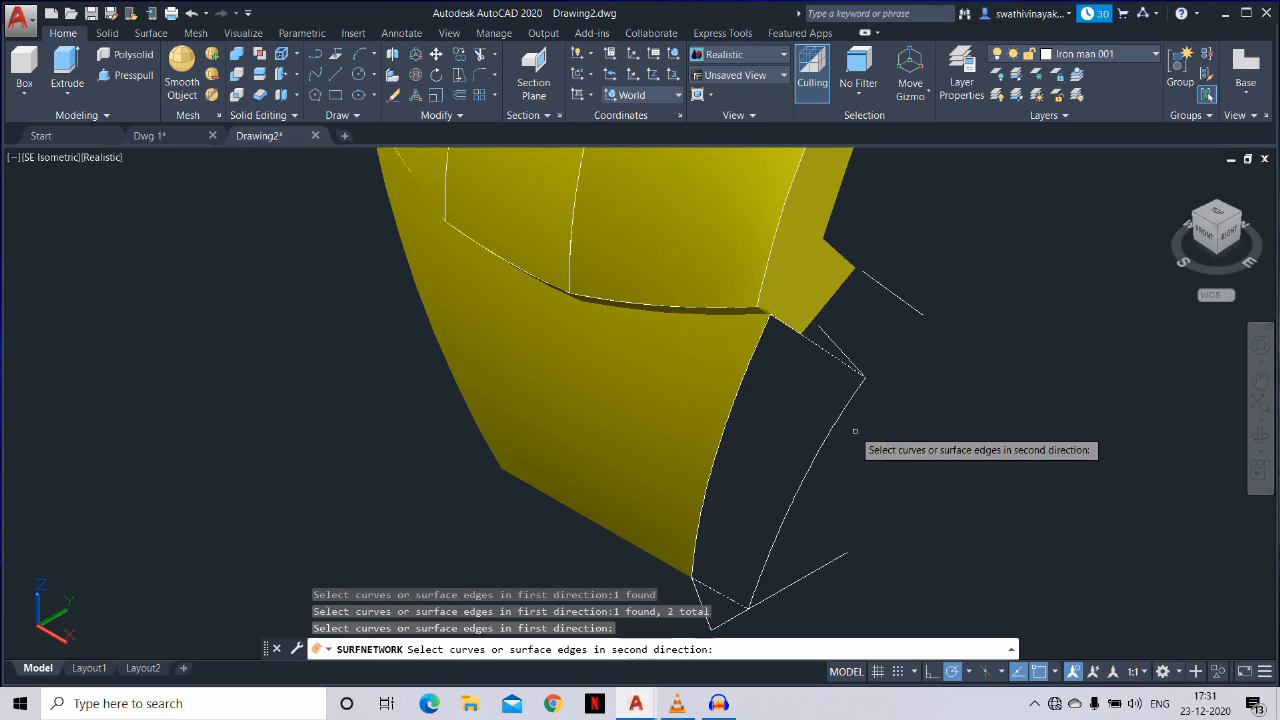
left_click(835, 424)
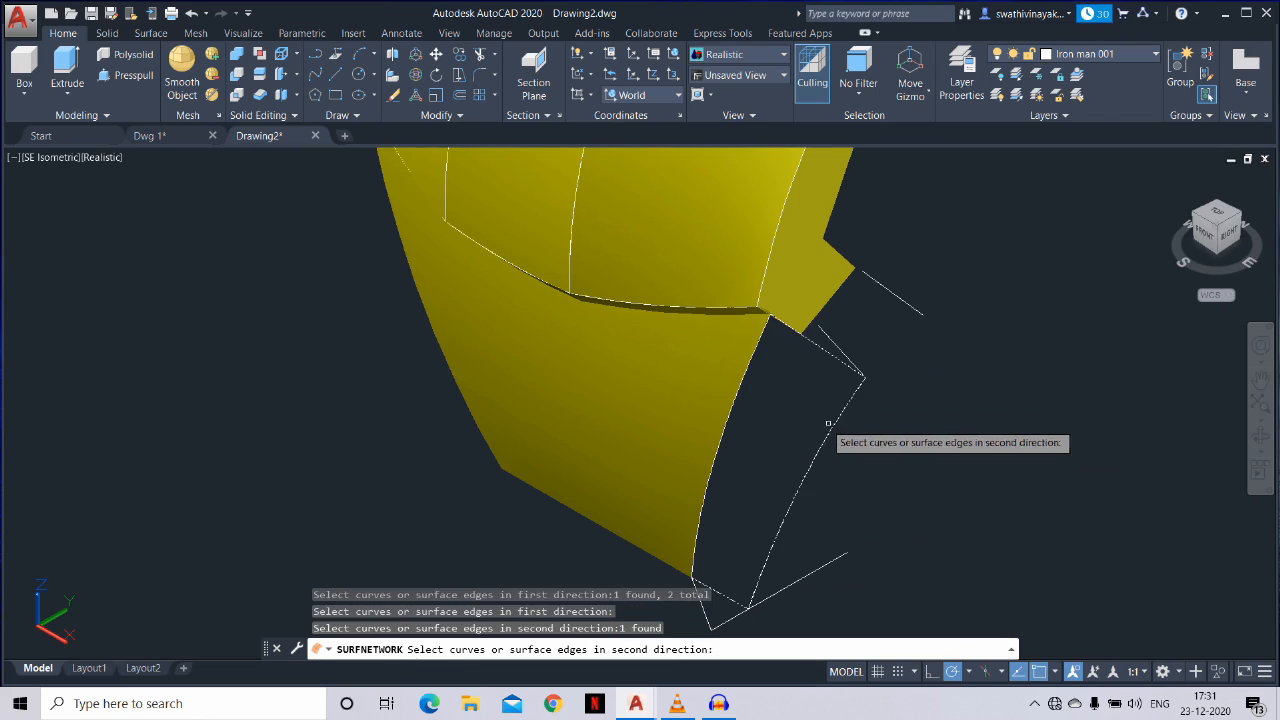
left_click(732, 408)
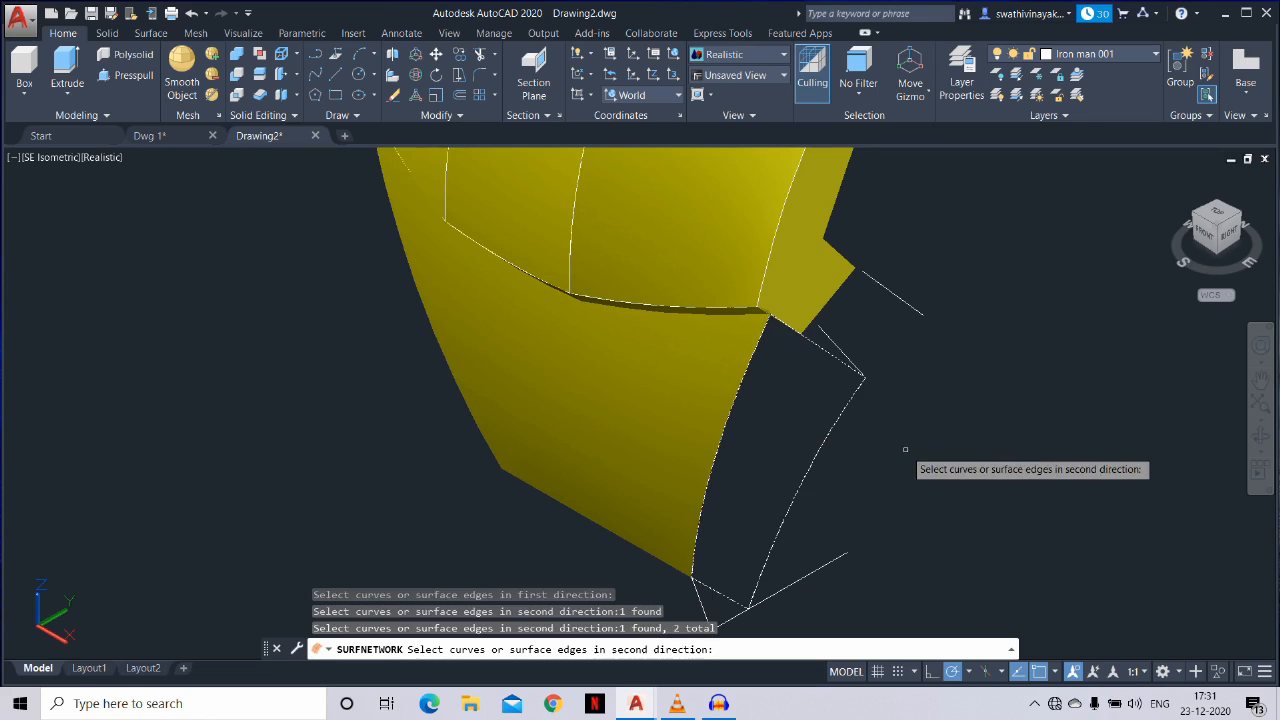
key("Return")
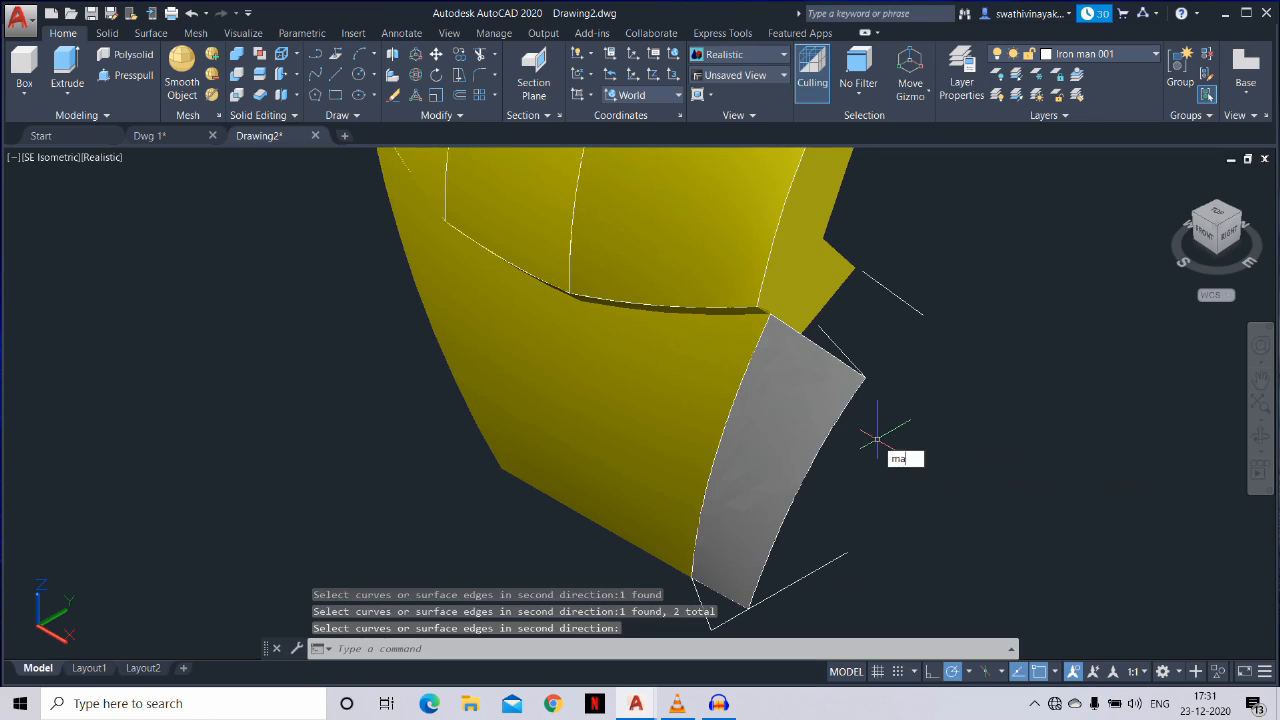
Match the properties of the yellow lower panel onto the new side surface
type("ma")
key("Return")
left_click(741, 435)
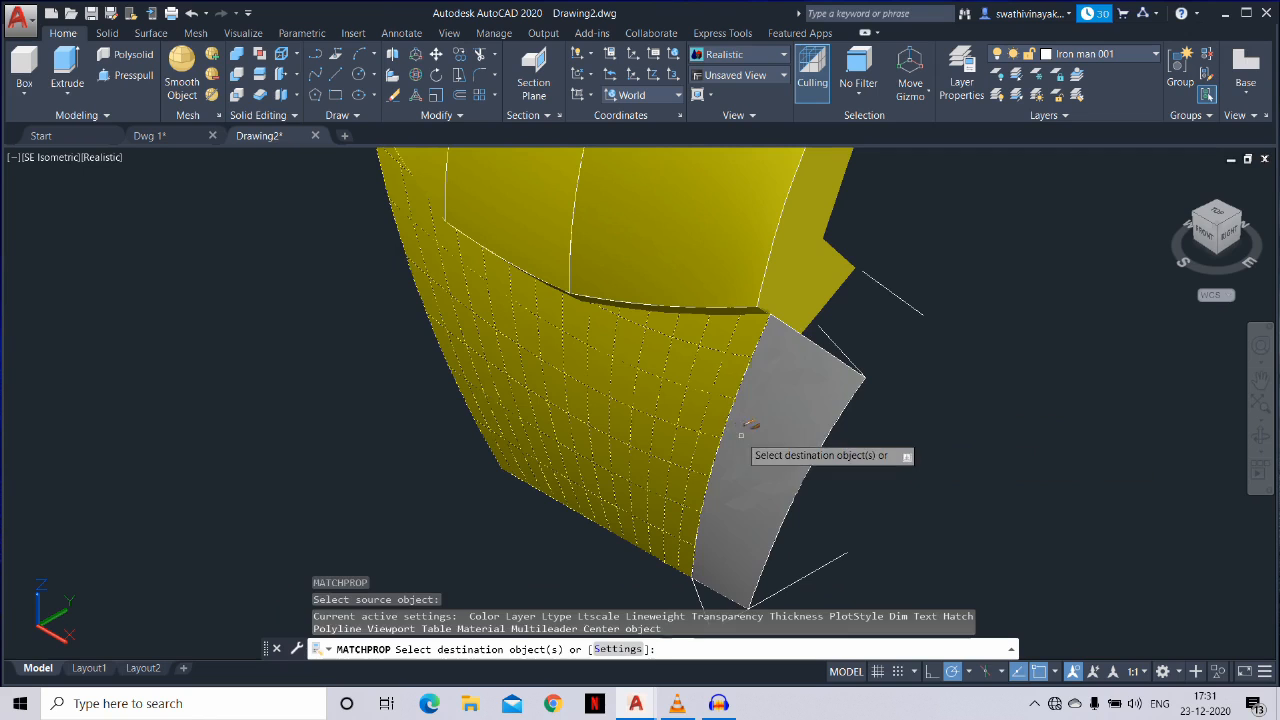
left_click(745, 438)
key("Escape")
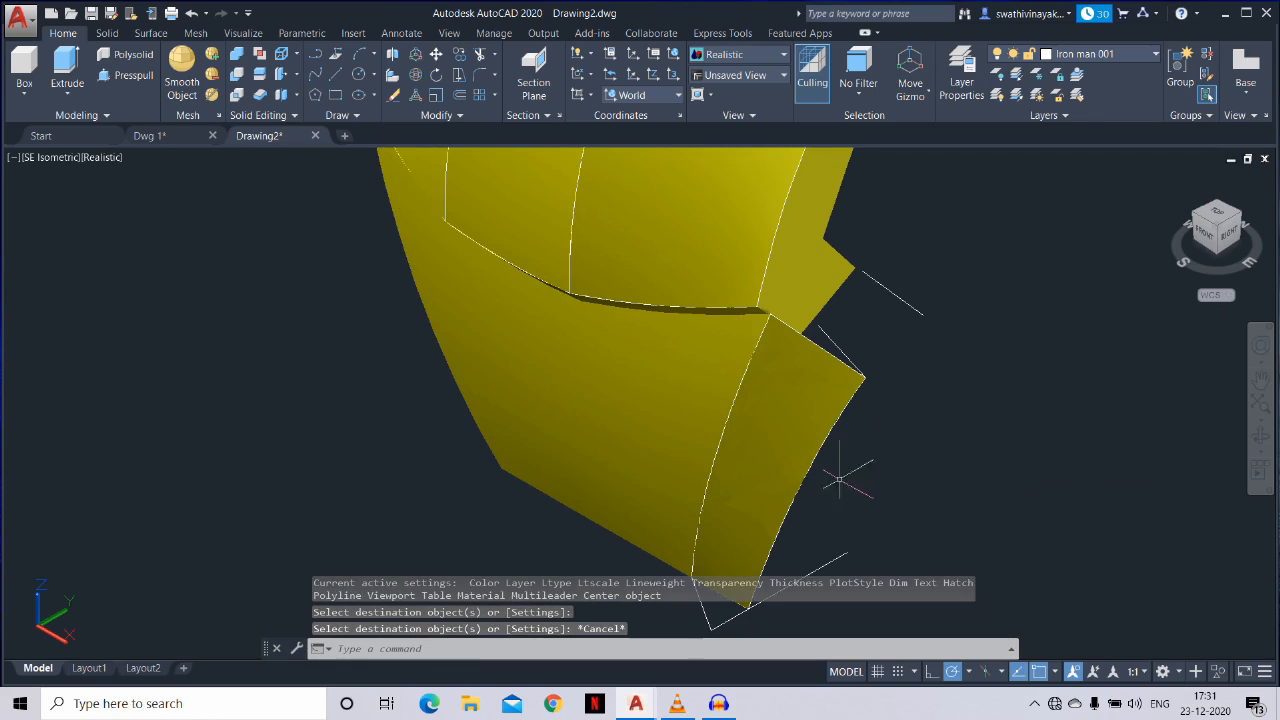
Hide the new yellow side surface so only its boundary curves are displayed
left_click(785, 456)
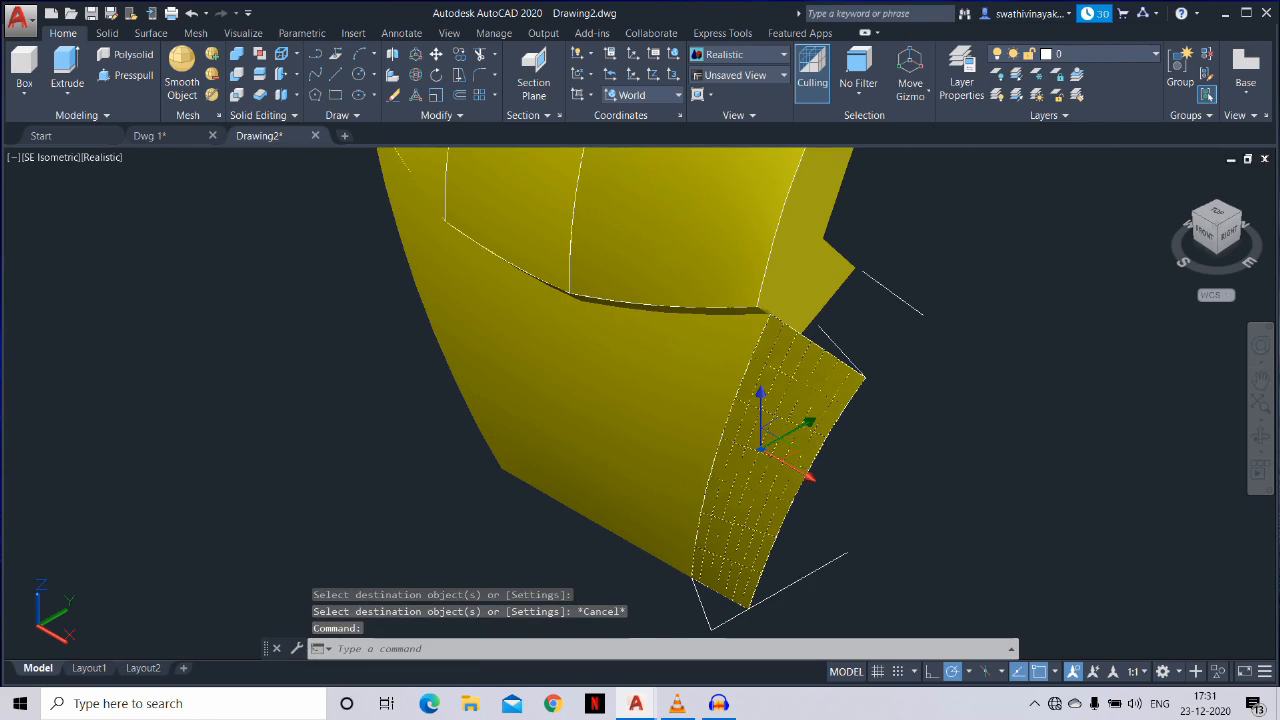
right_click(915, 447)
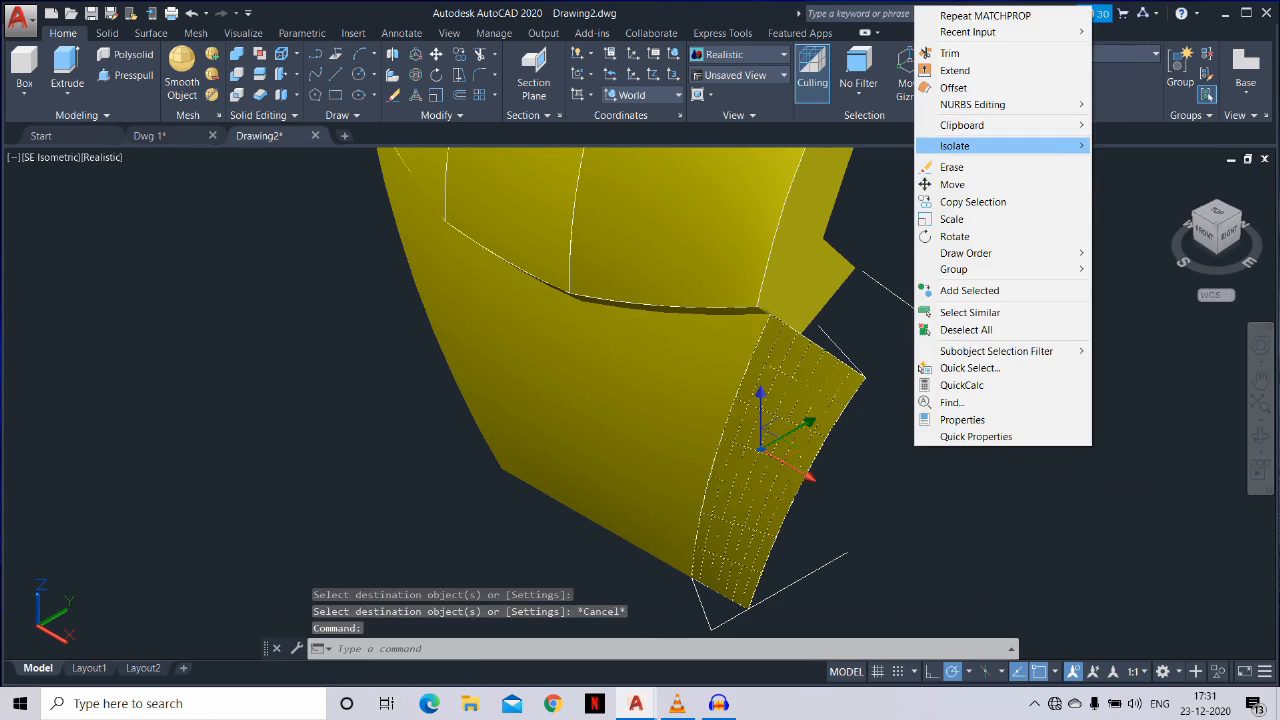
mouse_move(1000, 146)
left_click(1140, 163)
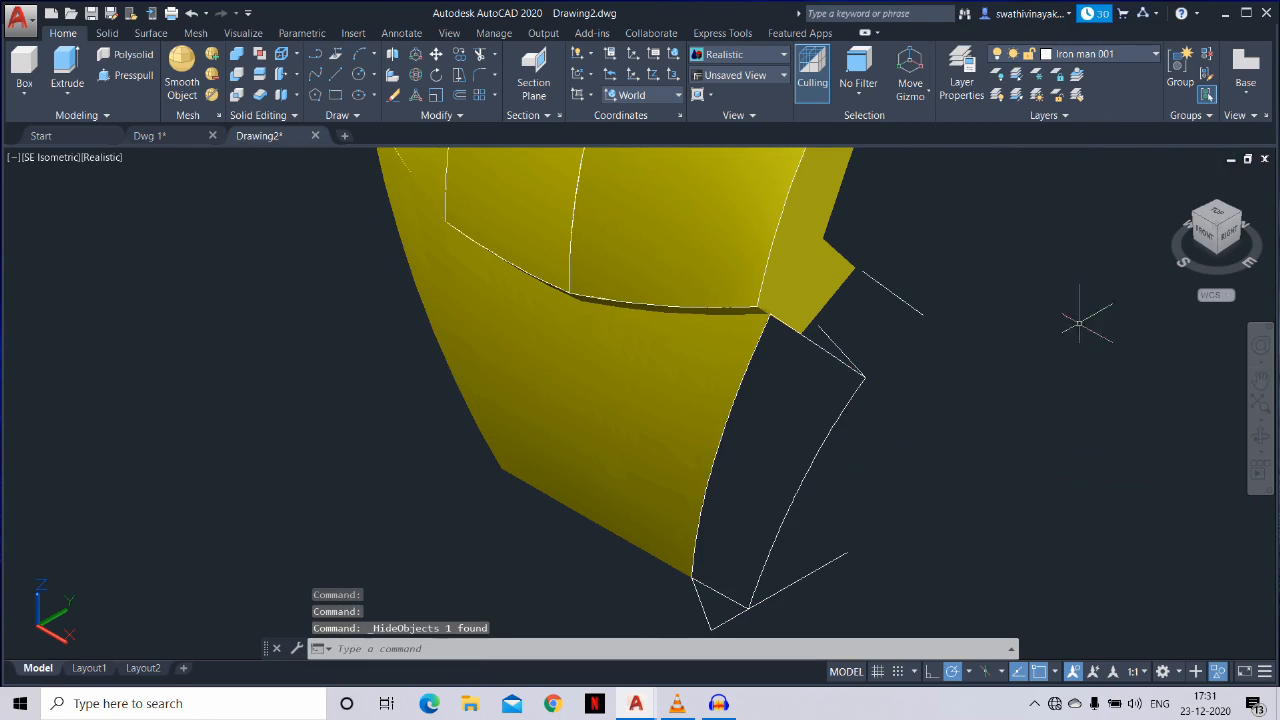
Switch to the front view of the helmet reference images and align the UCS to the view
middle_click_drag(935, 435, 929, 471, "shift")
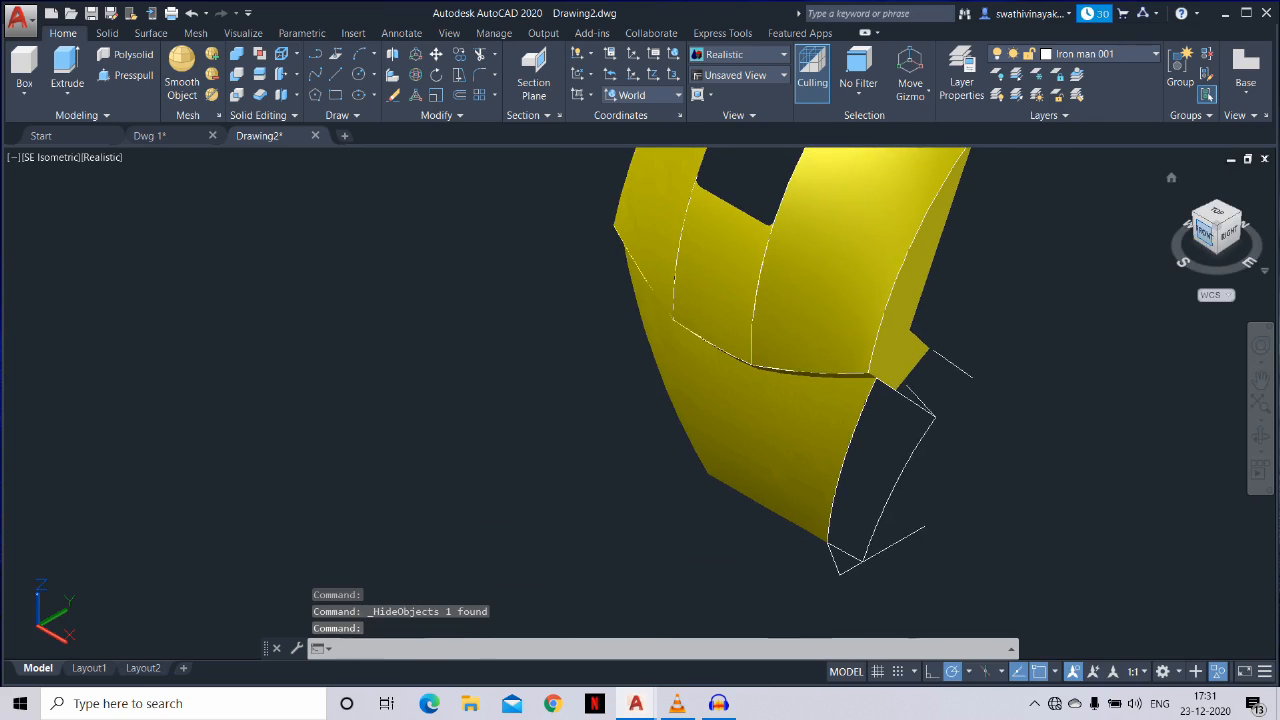
left_click(1205, 233)
scroll(405, 403, "up", 7)
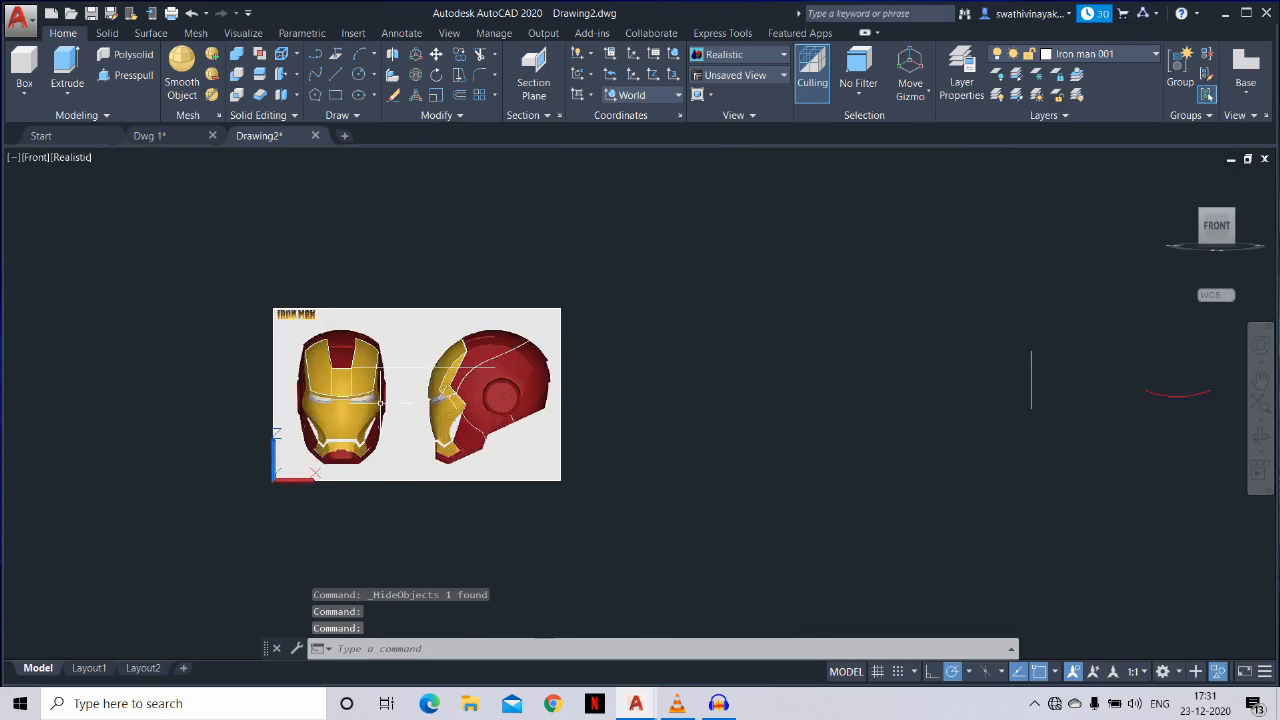
scroll(381, 401, "up", 5)
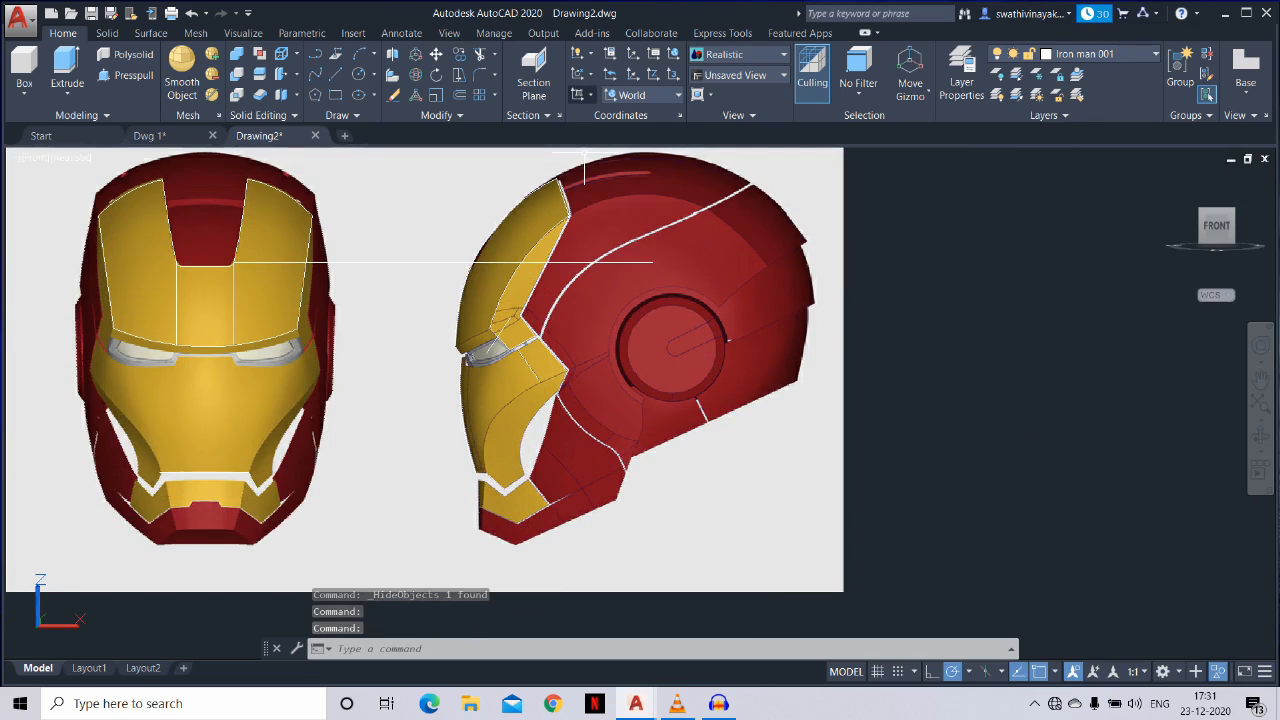
left_click(589, 95)
left_click(586, 187)
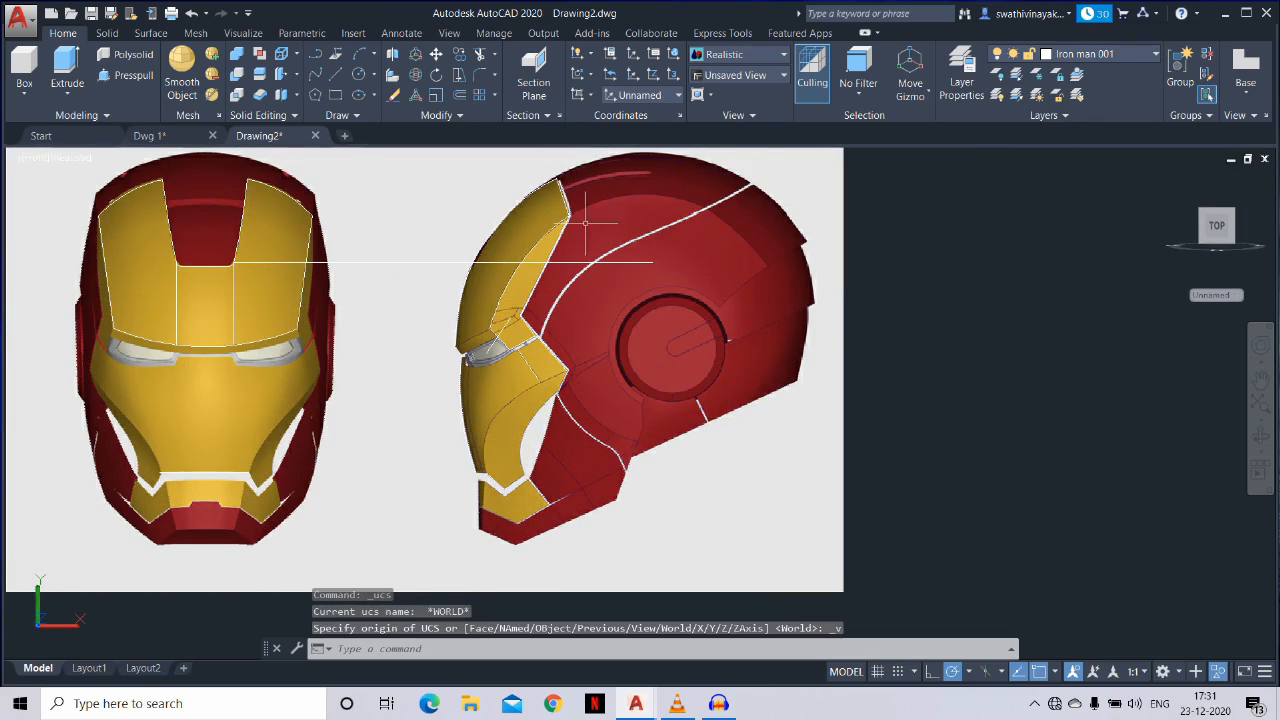
Draw a line about 5 units long along the cheek plate's lower slanted edge in the side-view reference image
scroll(505, 490, "up", 3)
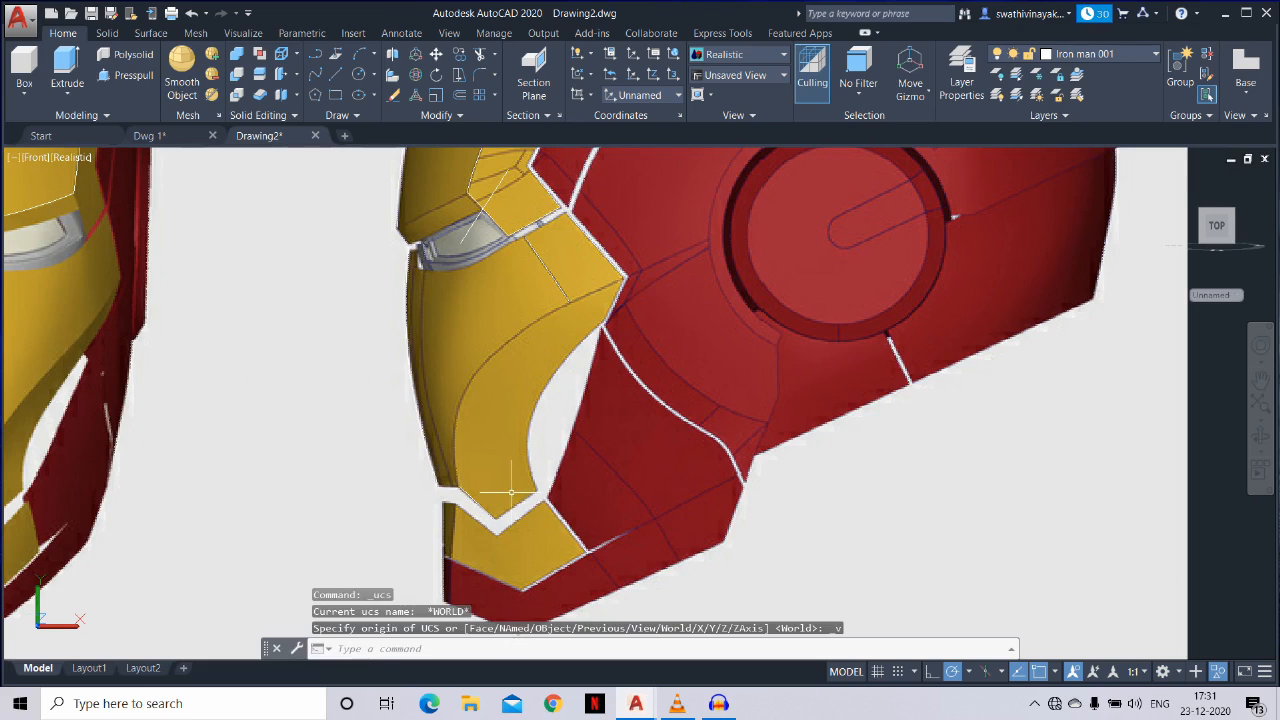
key("Return")
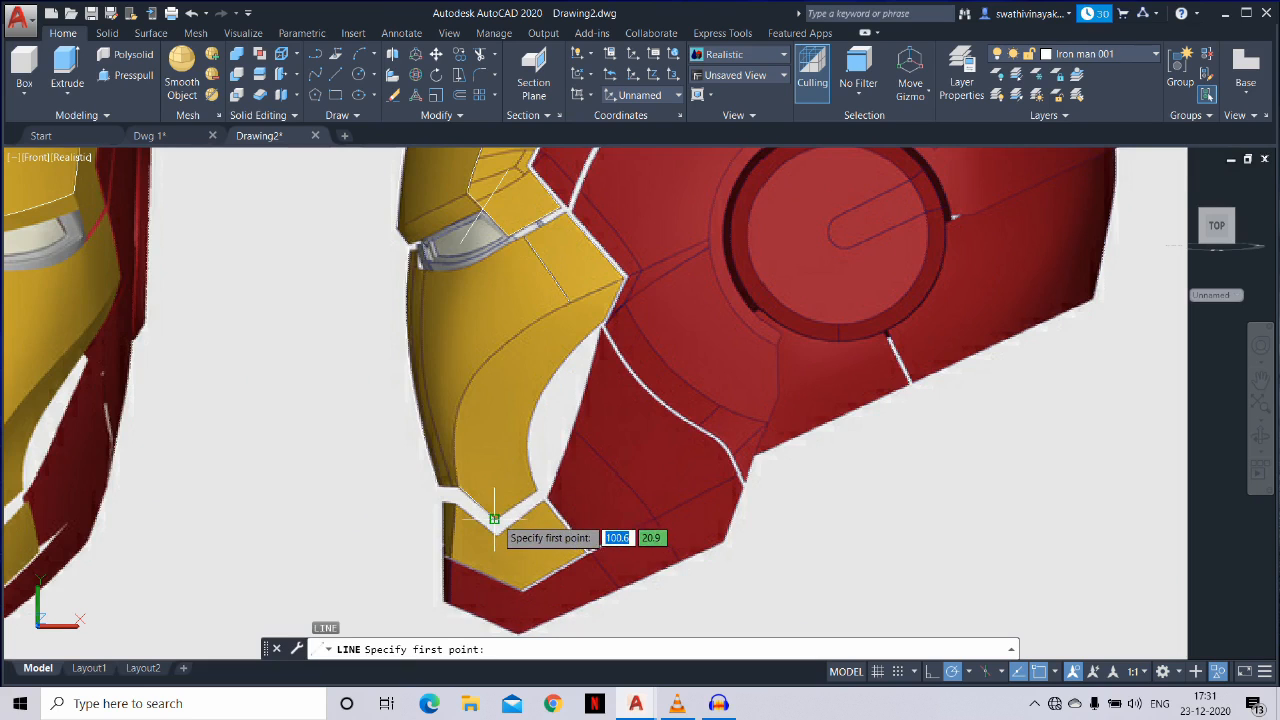
left_click(494, 517)
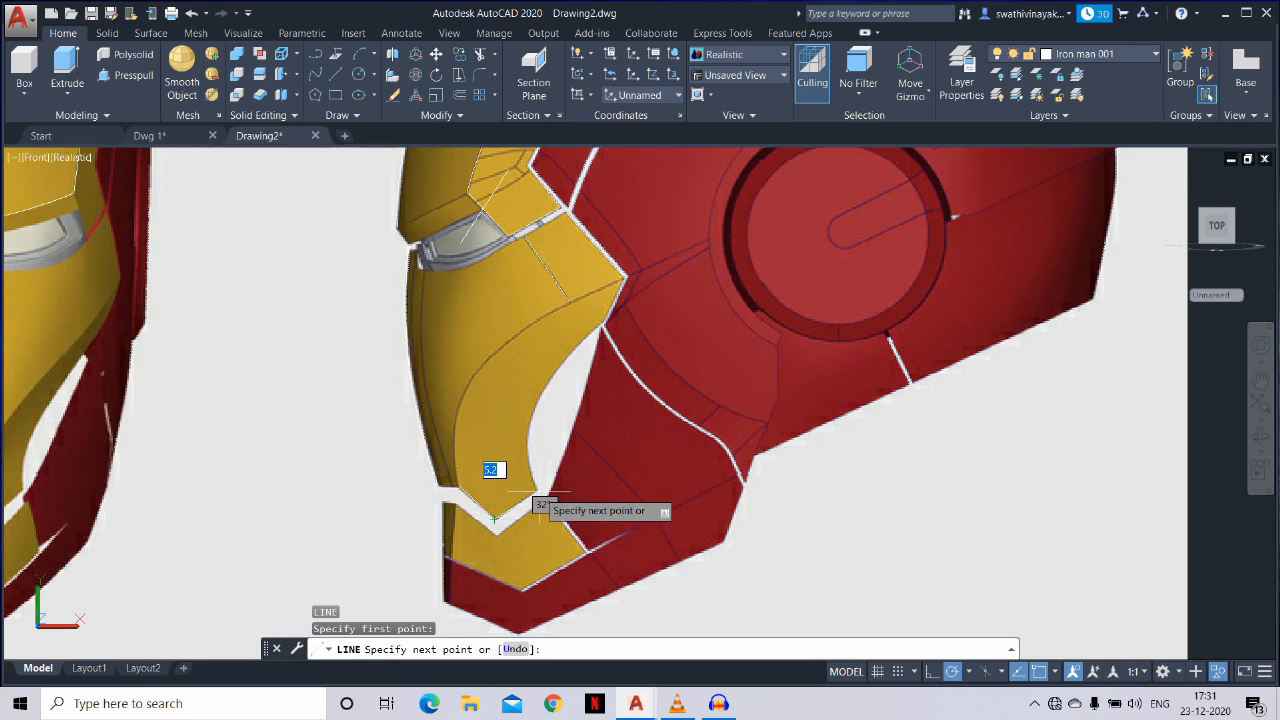
left_click(537, 493)
key("Escape")
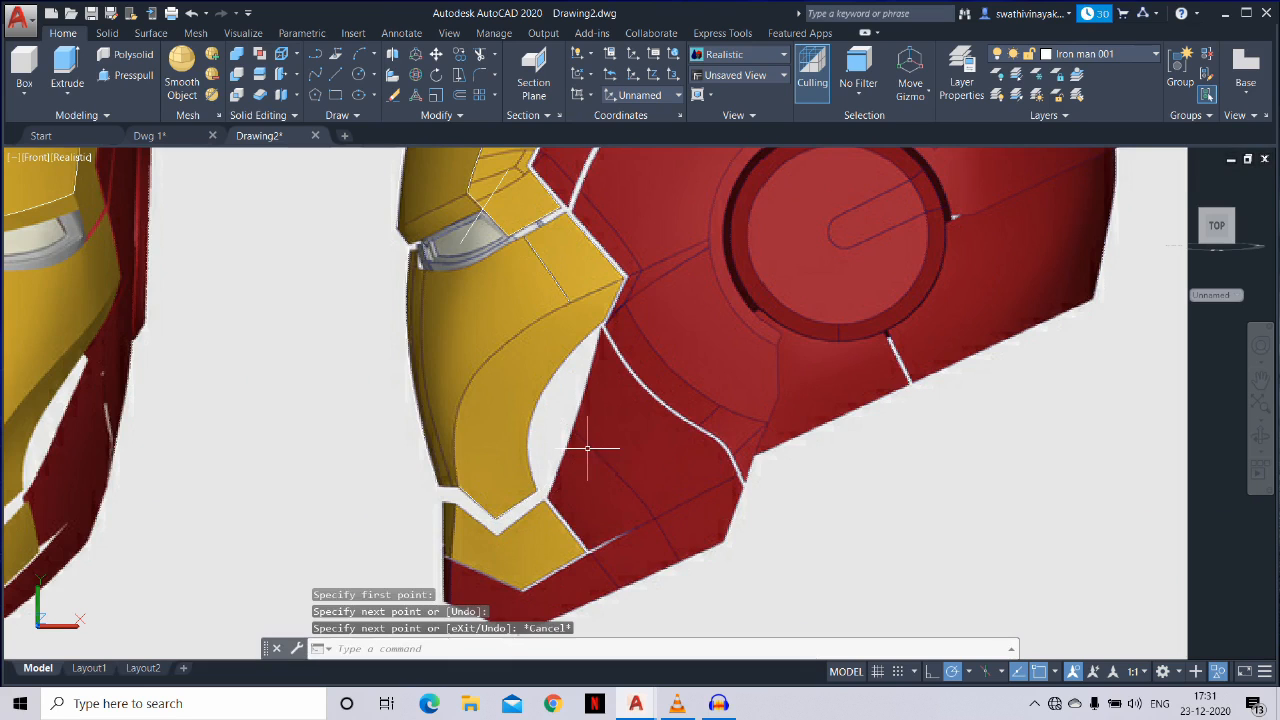
Draw a three-point arc from the line's upper end through the top of the white cheek opening, ending inside the ear circle
type("a")
key("Return")
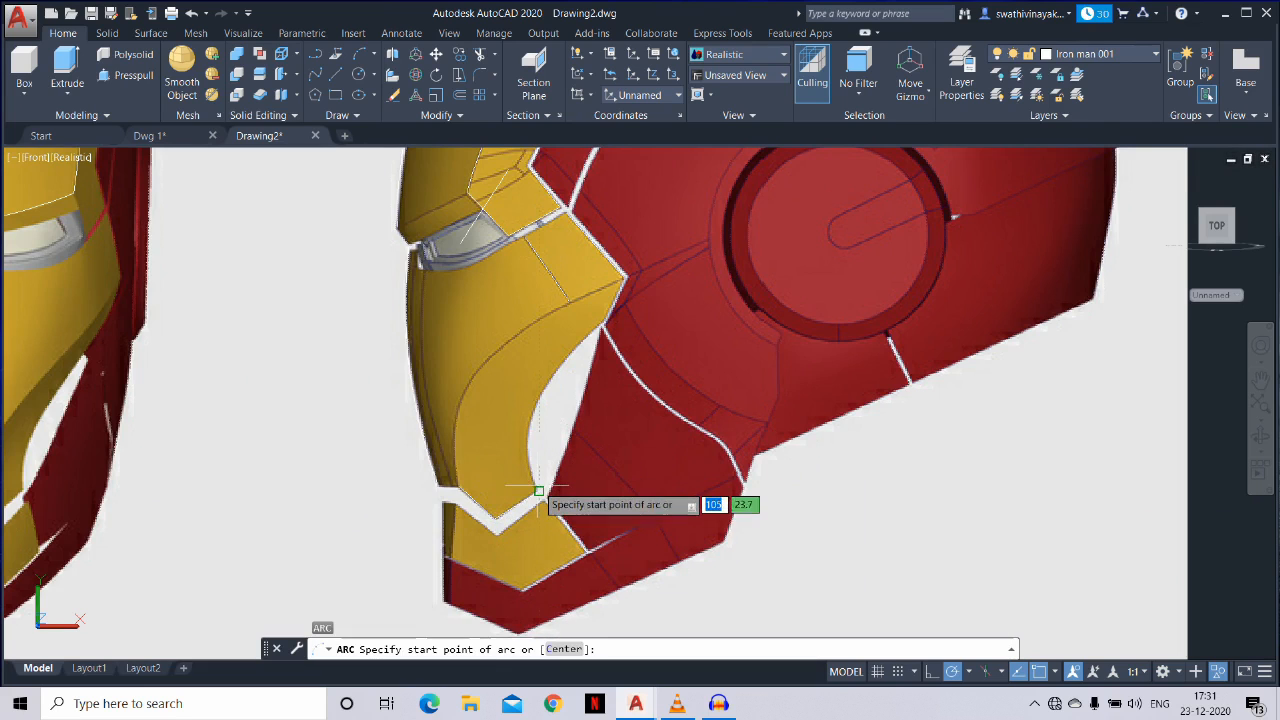
left_click(538, 492)
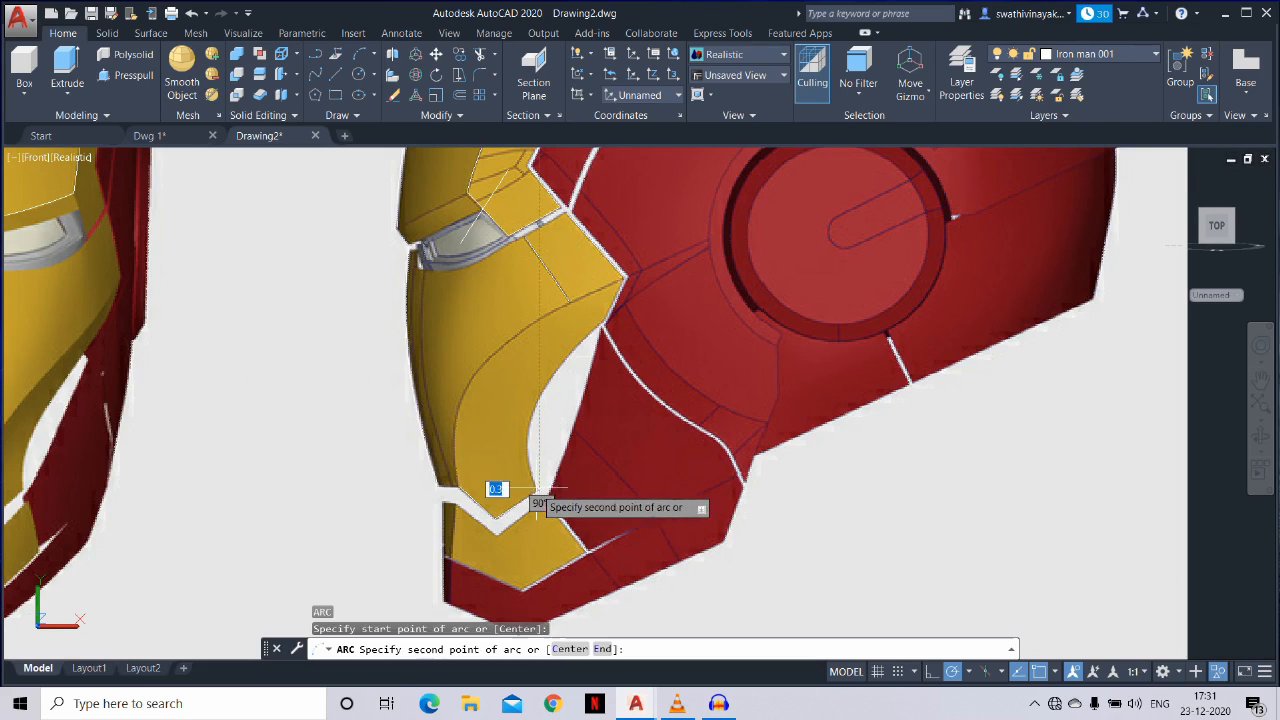
left_click(604, 323)
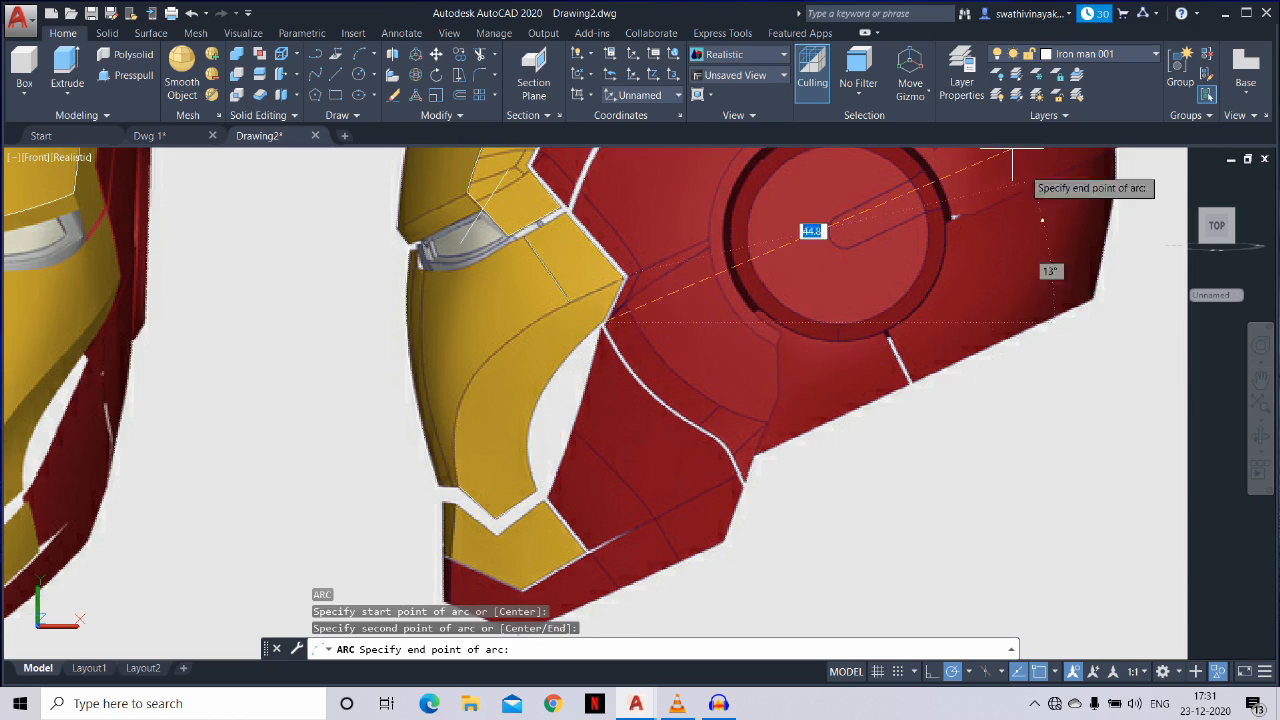
left_click(858, 246)
left_click(625, 397)
left_click(540, 398)
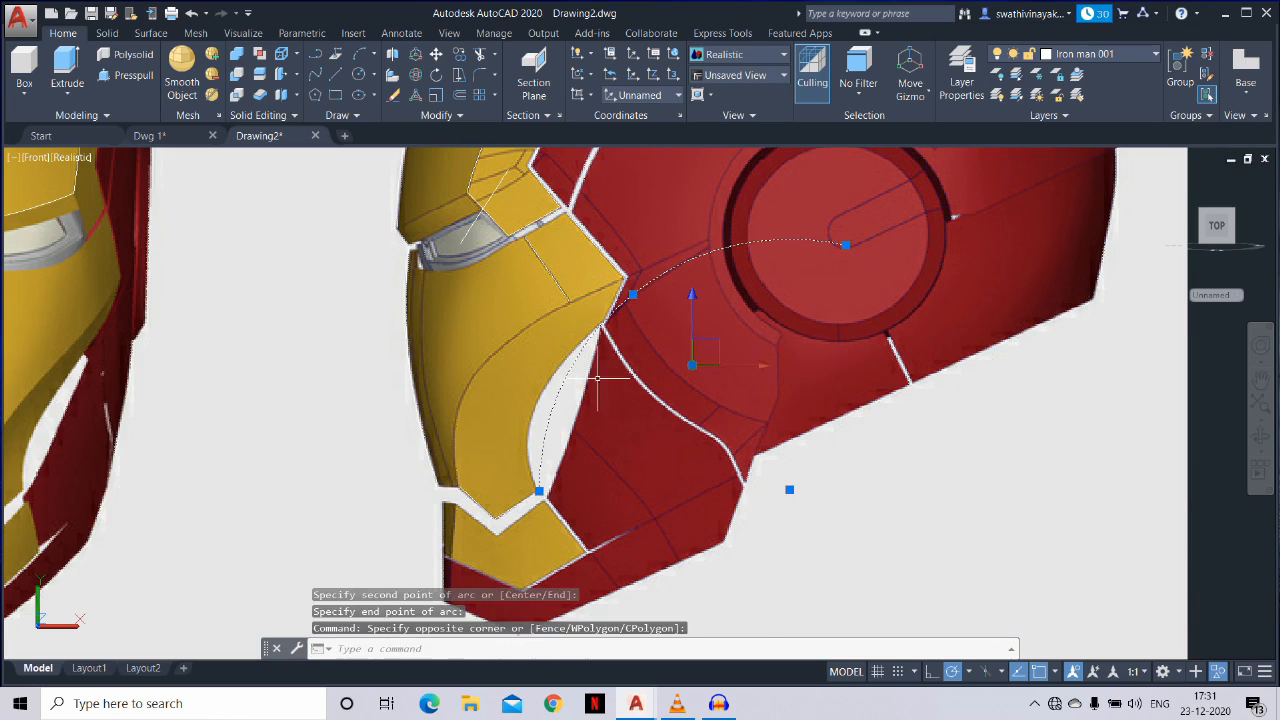
scroll(638, 303, "up", 2)
key("Escape")
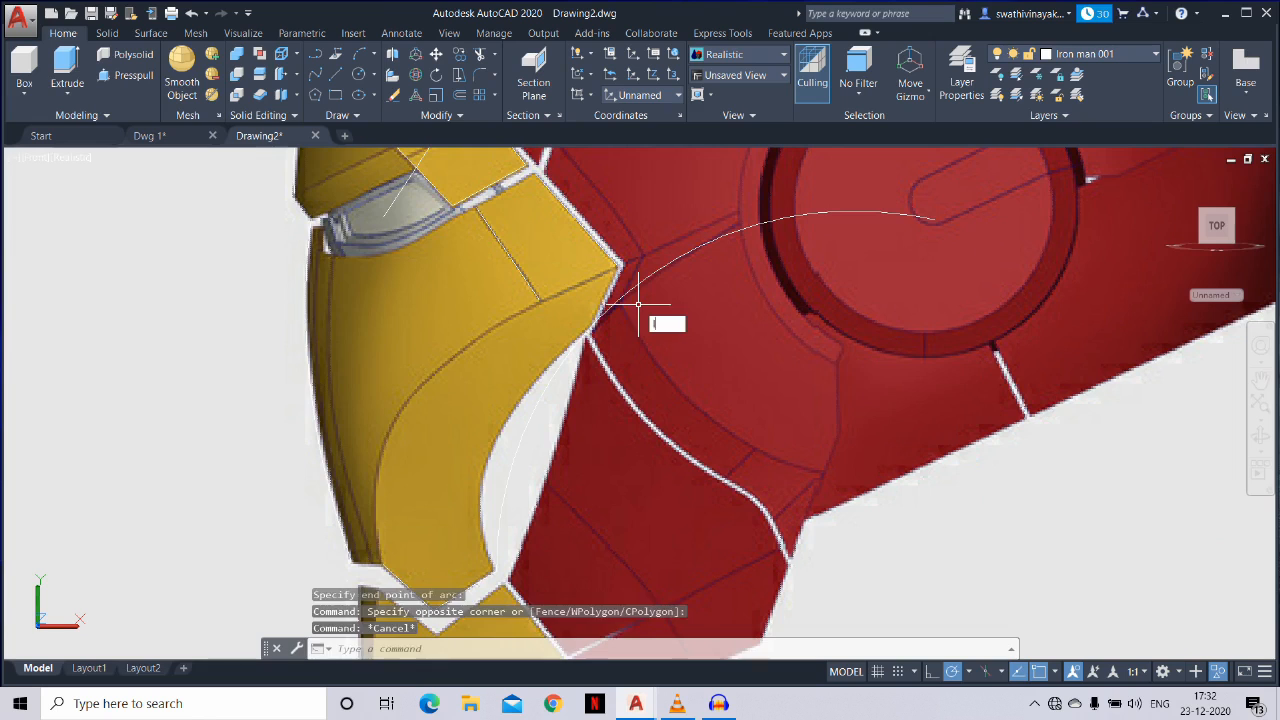
Draw a slanted cutting line across the arc through the top tip of the white cheek opening
type("l")
key("Return")
left_click(775, 383)
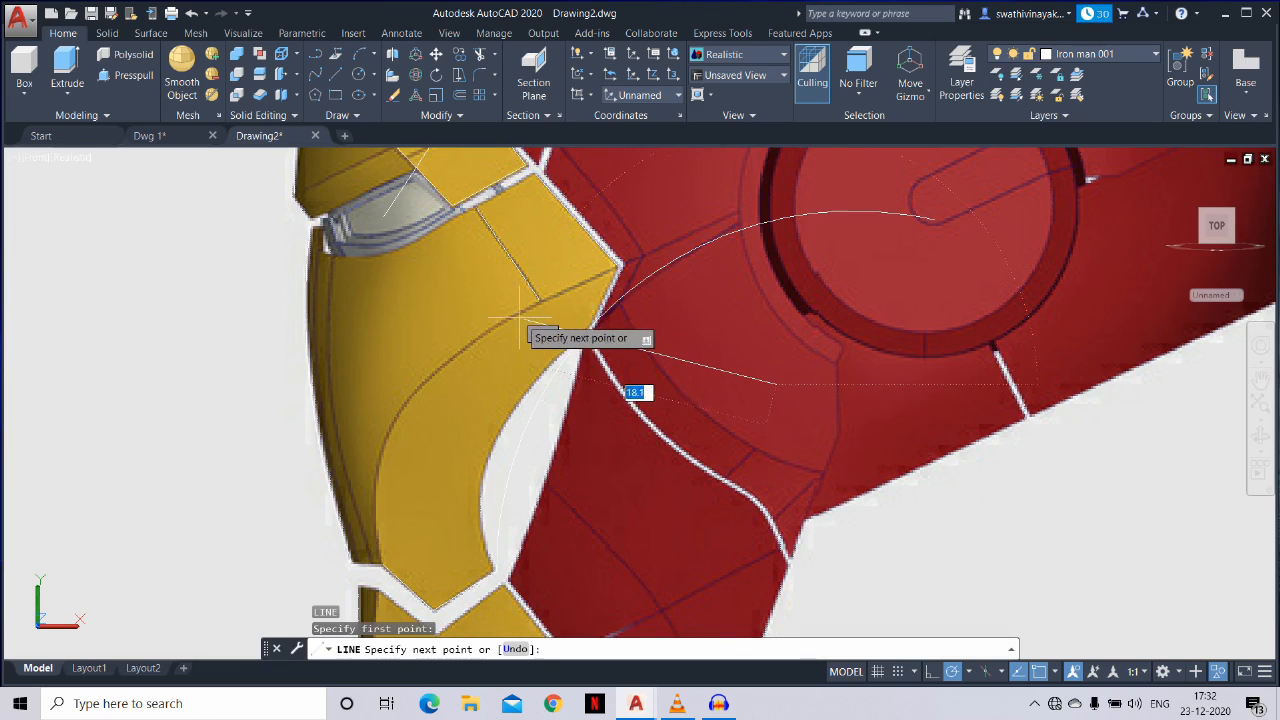
left_click(446, 289)
key("Escape")
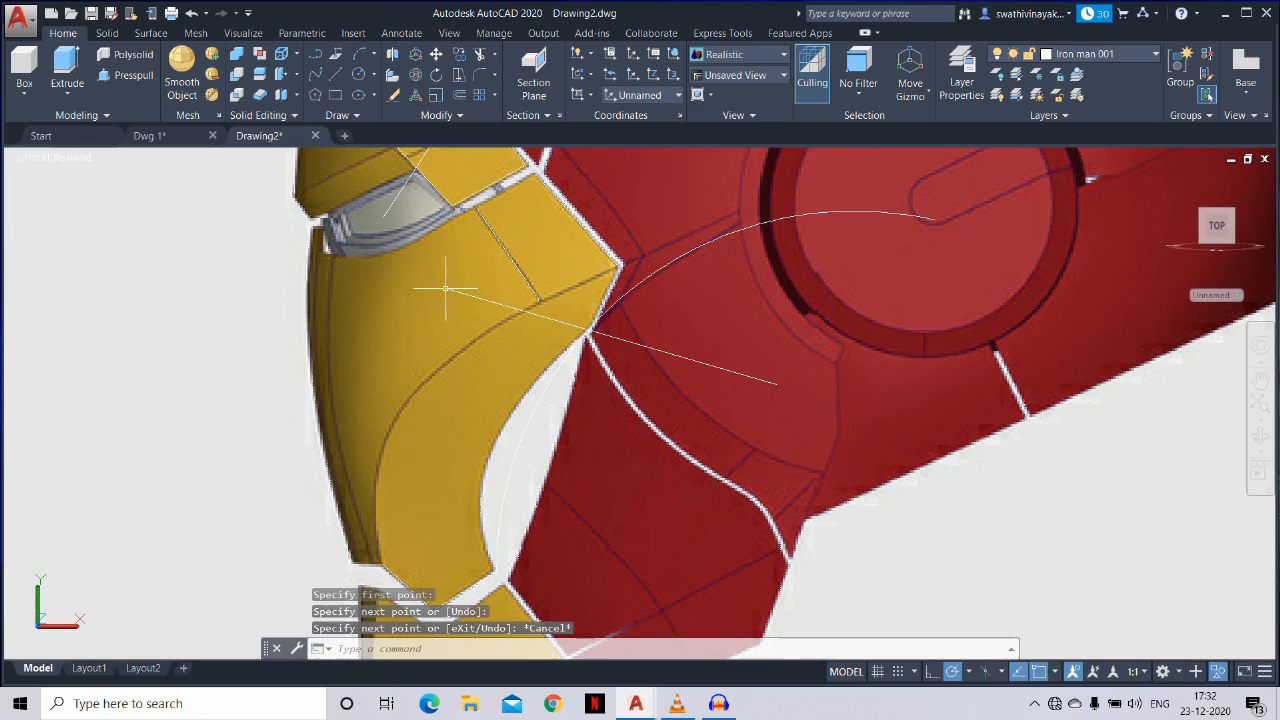
Trim off the part of the arc that extends beyond the cutting line towards the ear circle
type("tr")
key("Return")
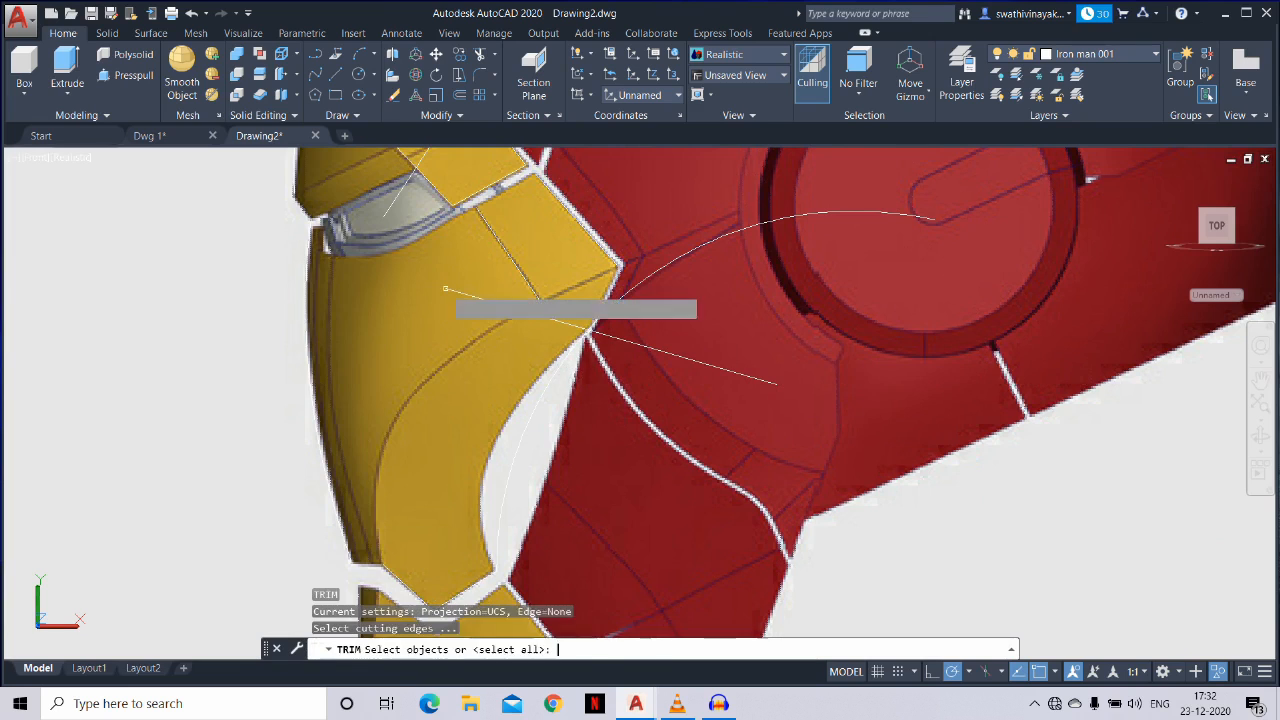
key("Return")
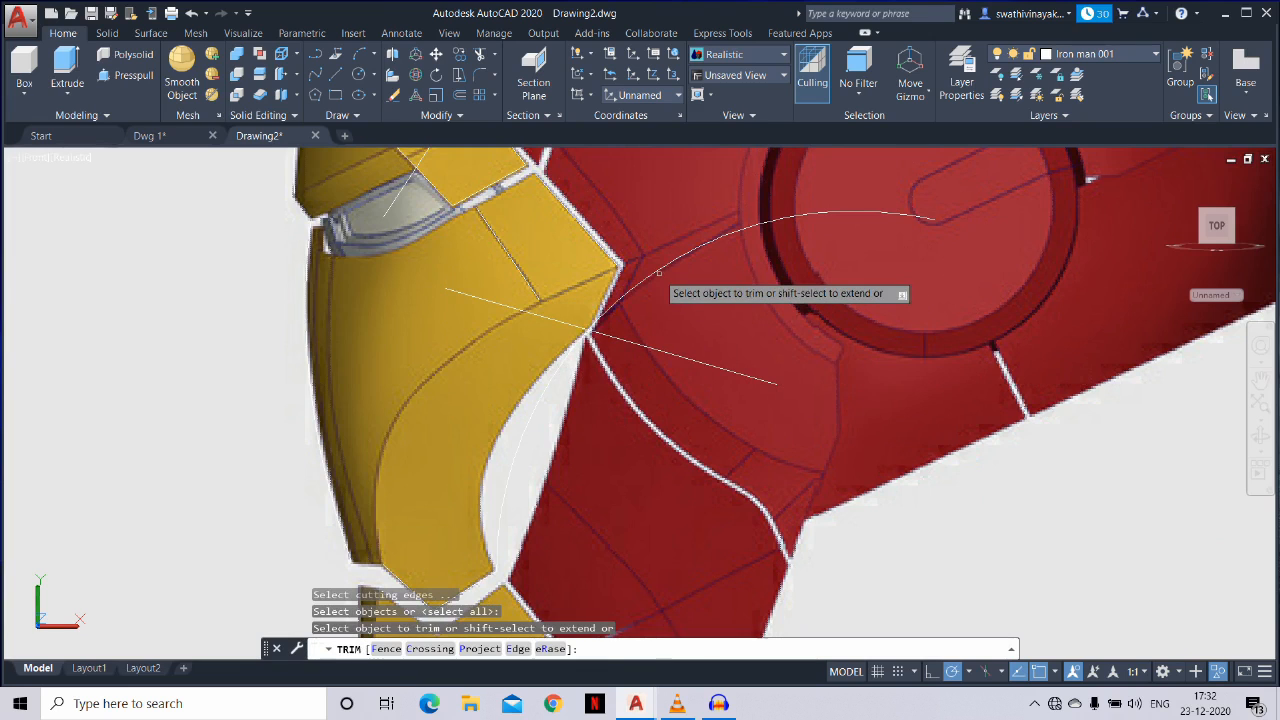
key("Escape")
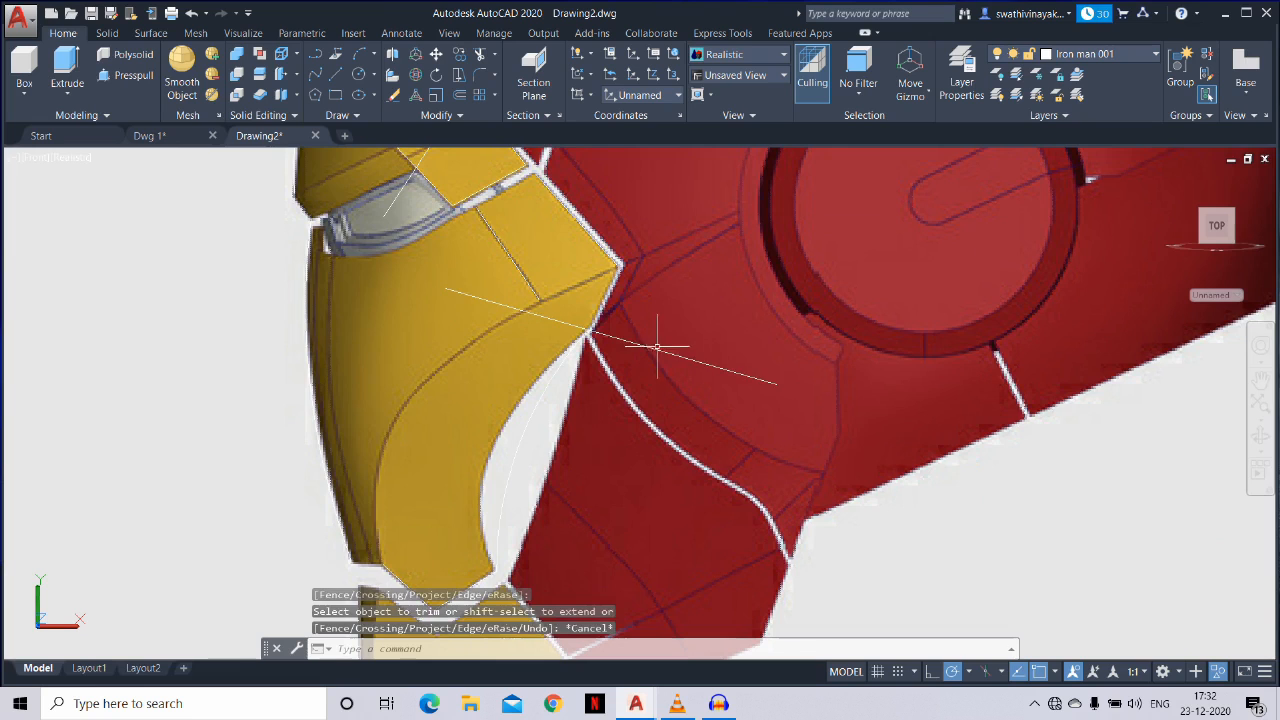
Erase the slanted cutting line at the top of the cheek opening
left_click(655, 350)
type("e")
key("Return")
Reshape the arc by stretching its midpoint so it follows the yellow cheek's curved edge beside the white opening
left_click(554, 445)
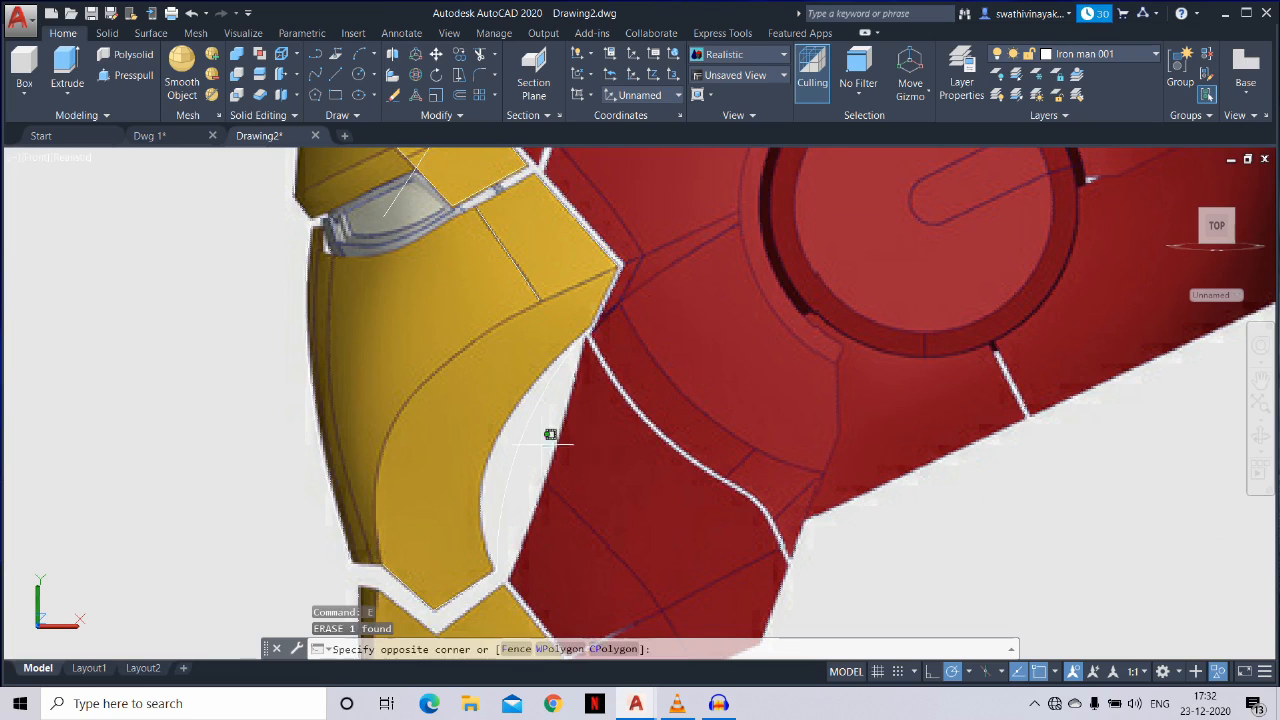
left_click(497, 430)
left_click(519, 441)
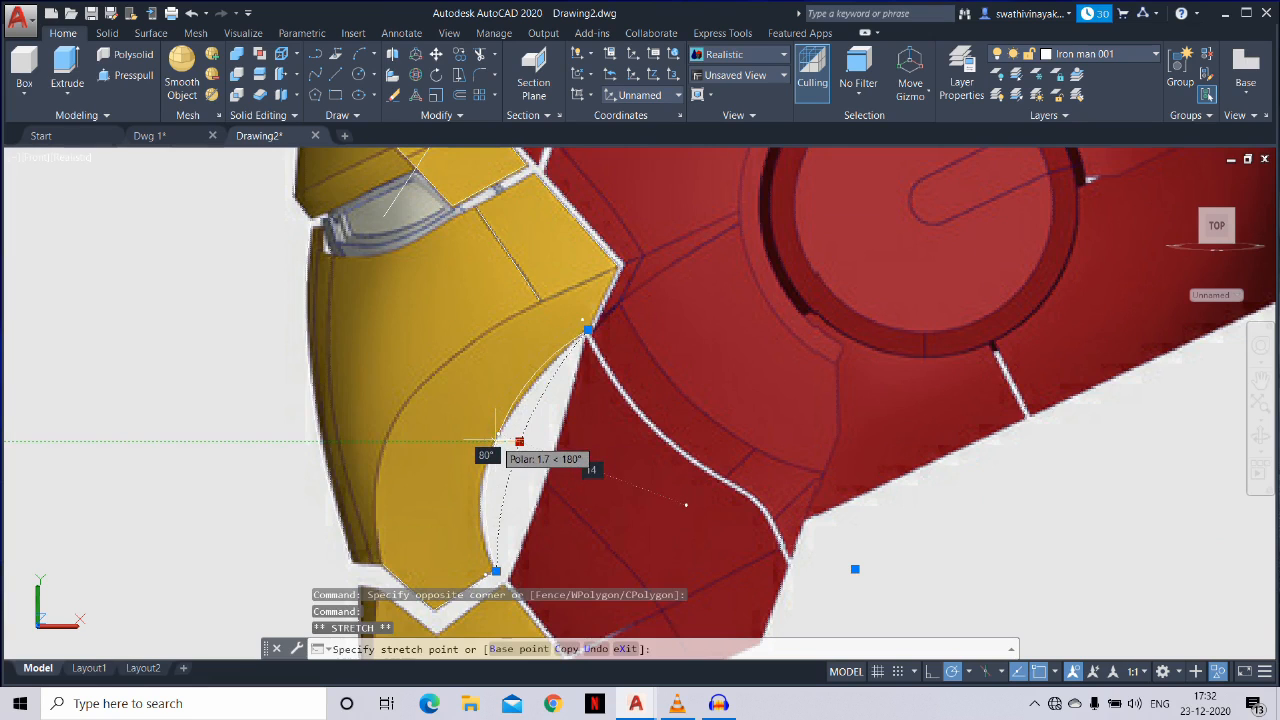
left_click(500, 434)
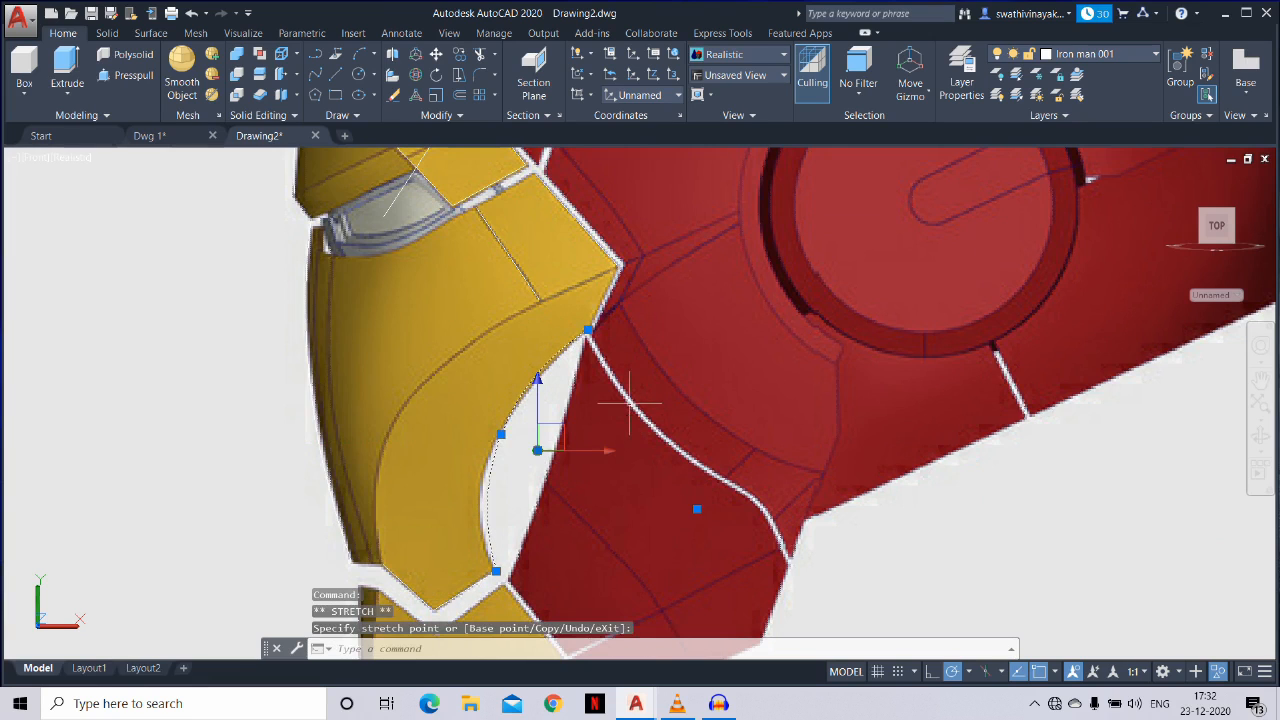
key("Escape")
Draw a short line from the arc's upper end to the yellow cheek plate's pointed rear corner
scroll(628, 380, "down", 2)
key("Return")
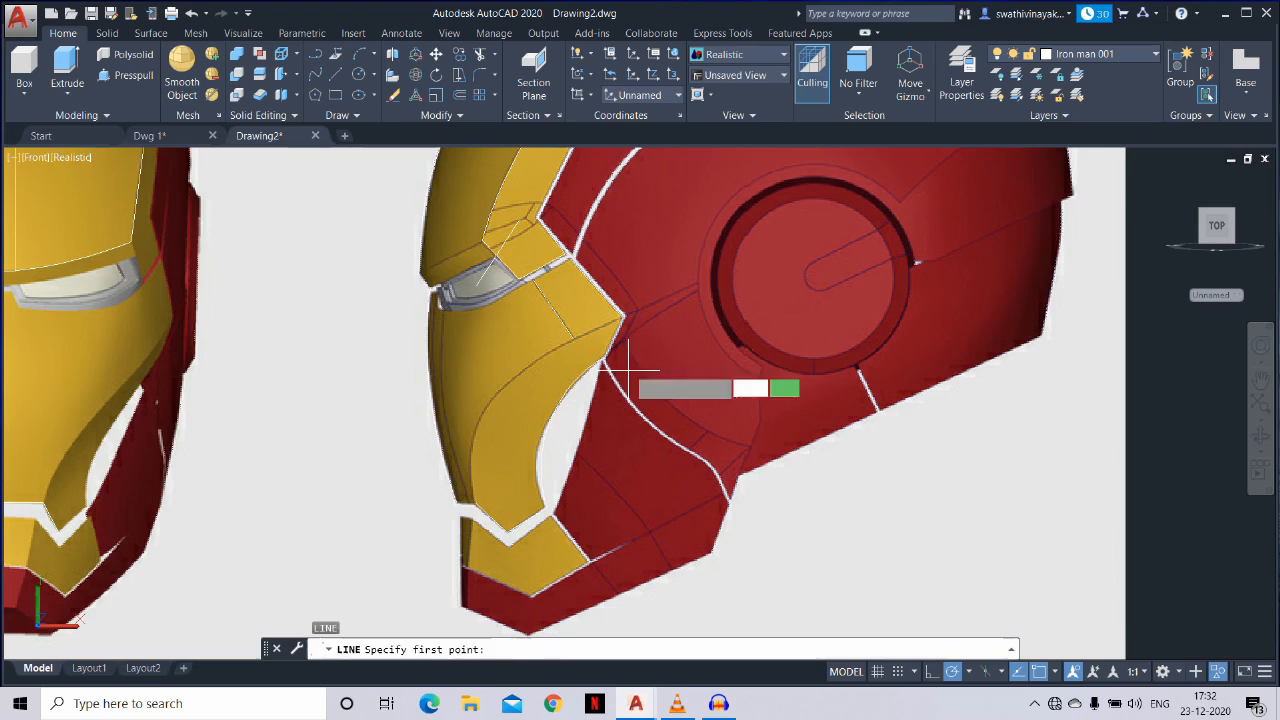
left_click(612, 360)
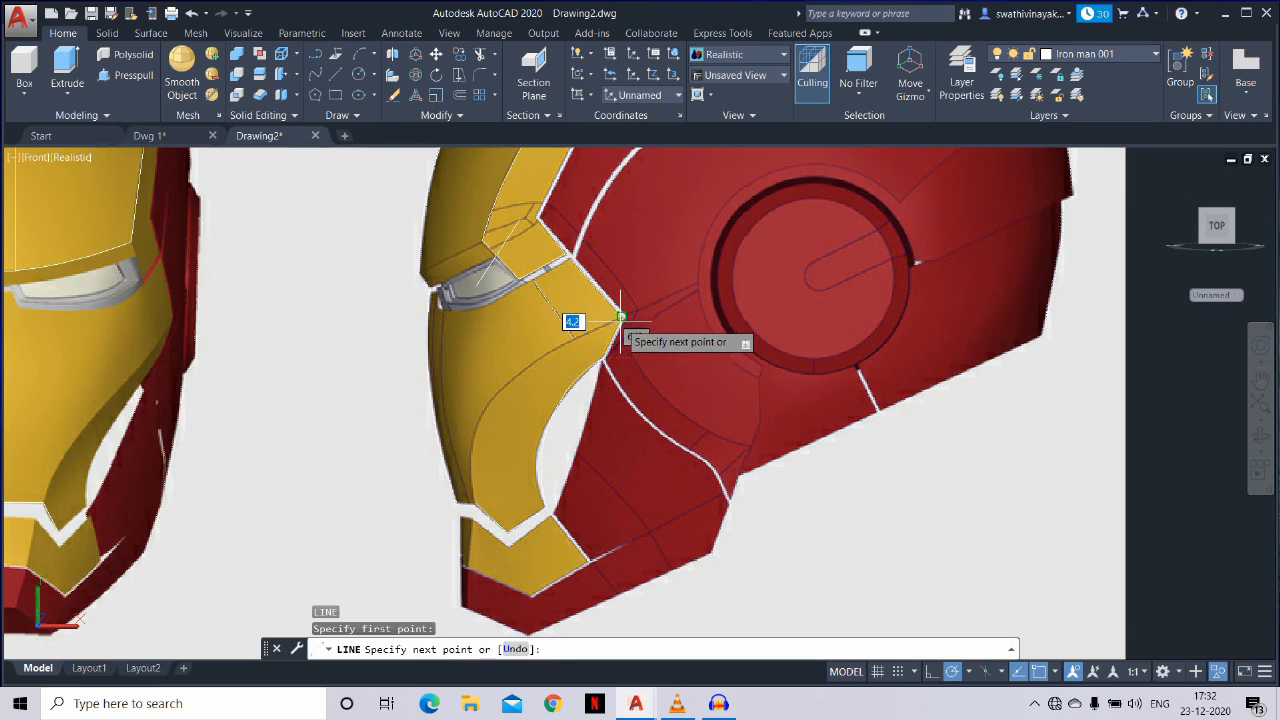
left_click(621, 318)
key("Escape")
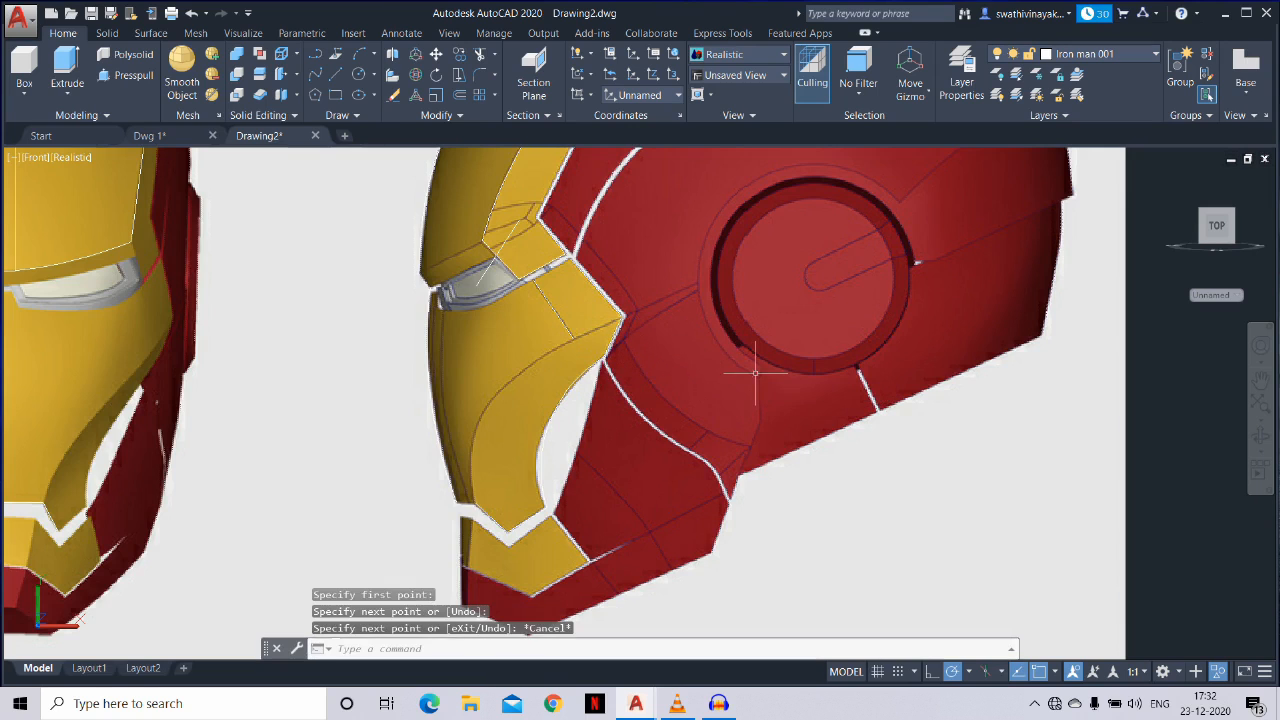
Copy the cheek outline's arc and two adjoining lines horizontally to the empty space between the red arc and the yellow 3D mask
key("Return")
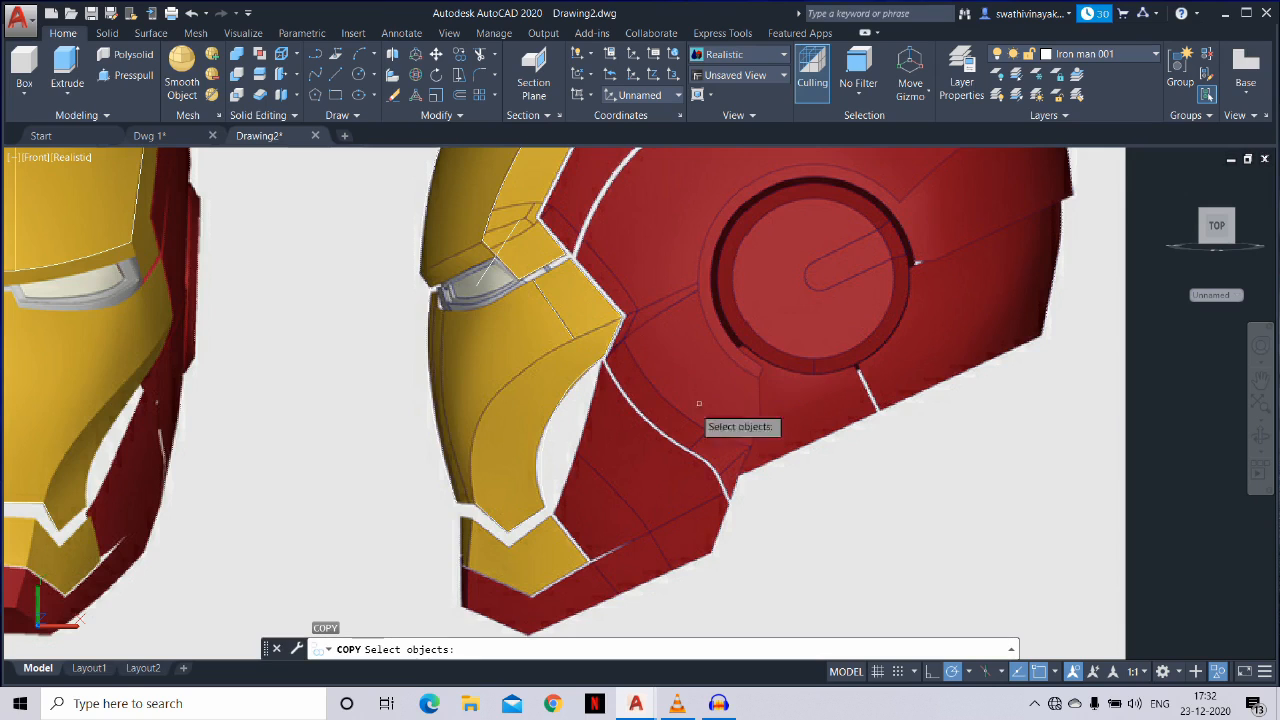
left_click(554, 506)
left_click(554, 506)
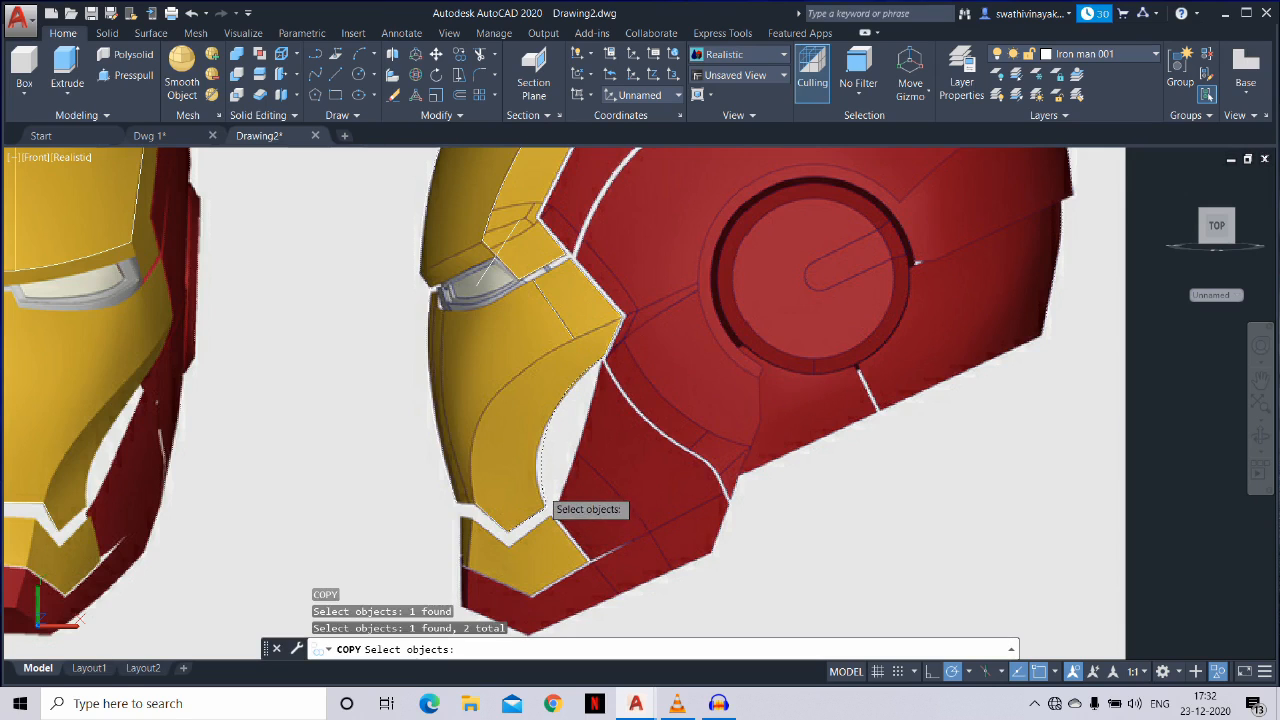
left_click(610, 349)
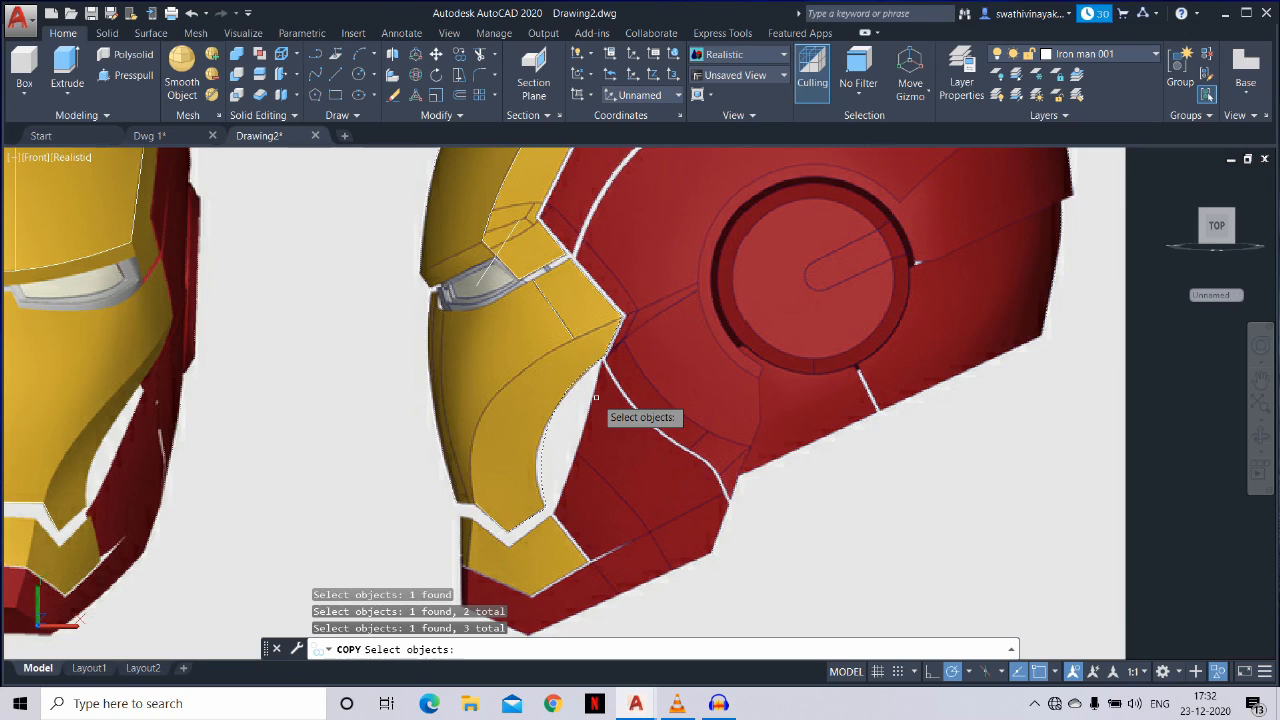
key("Return")
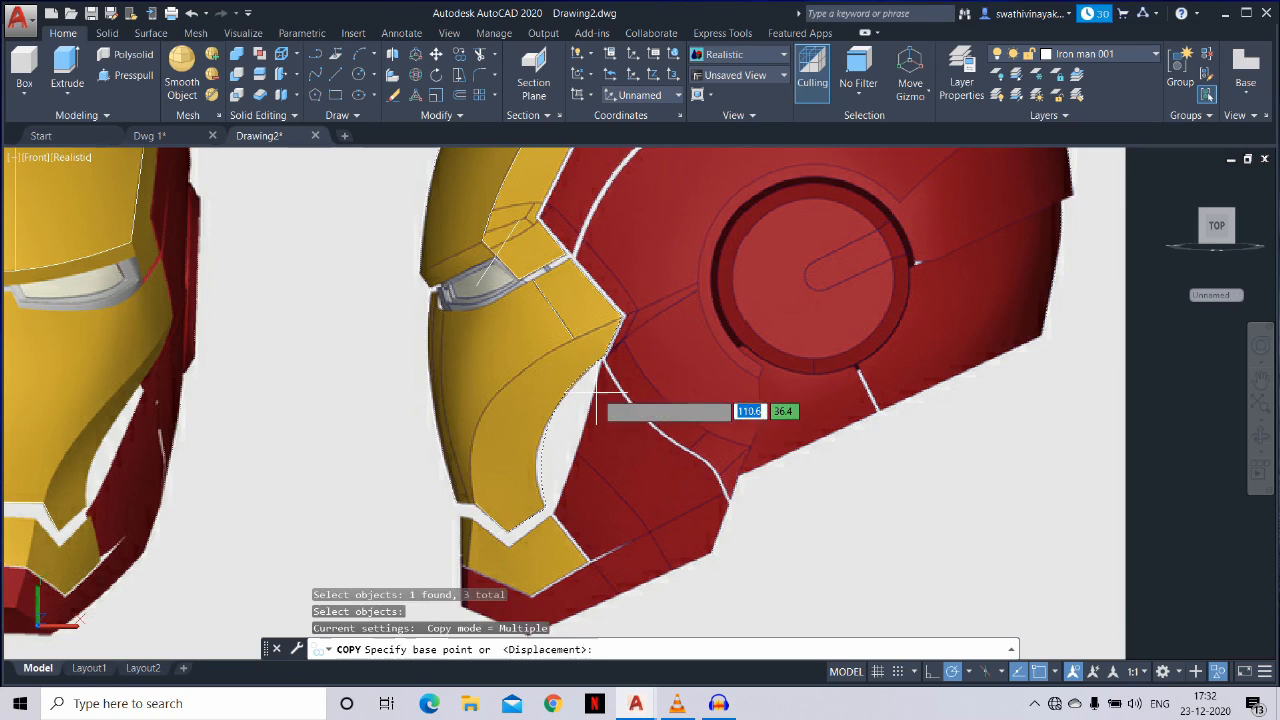
left_click(594, 390)
scroll(600, 392, "down", 5)
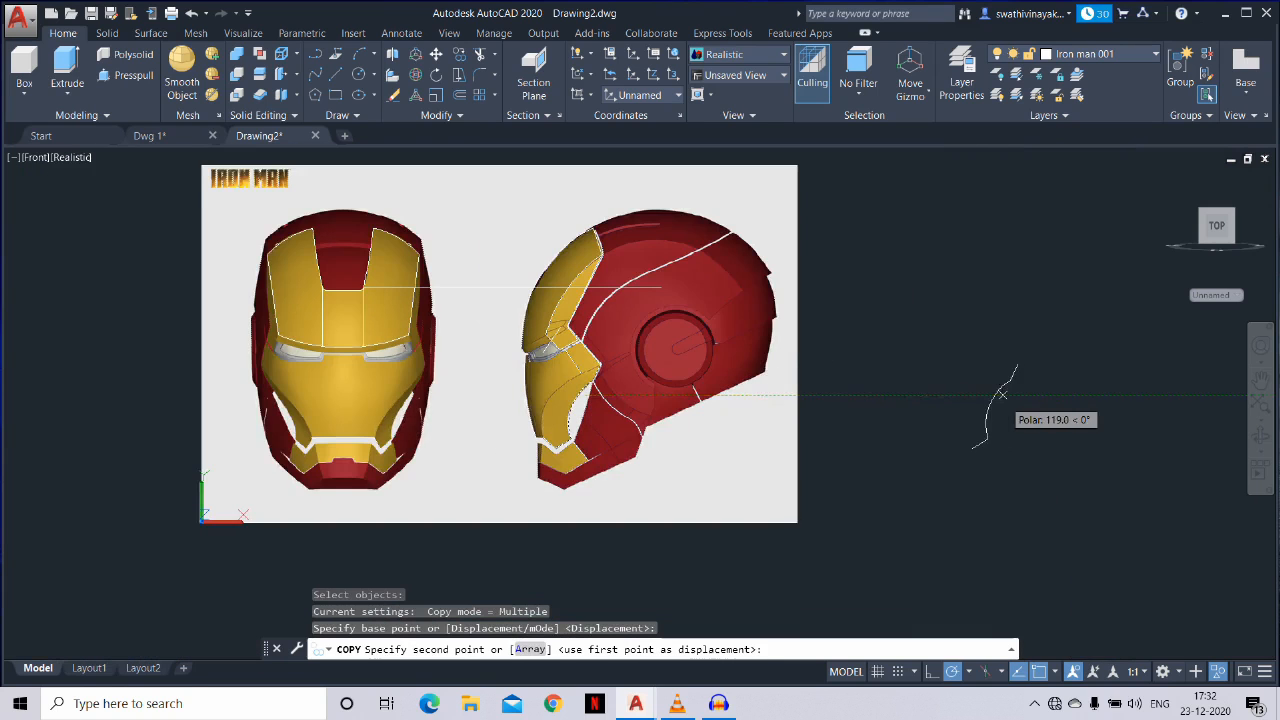
middle_click_drag(1100, 409, 366, 415)
scroll(255, 412, "down", 2)
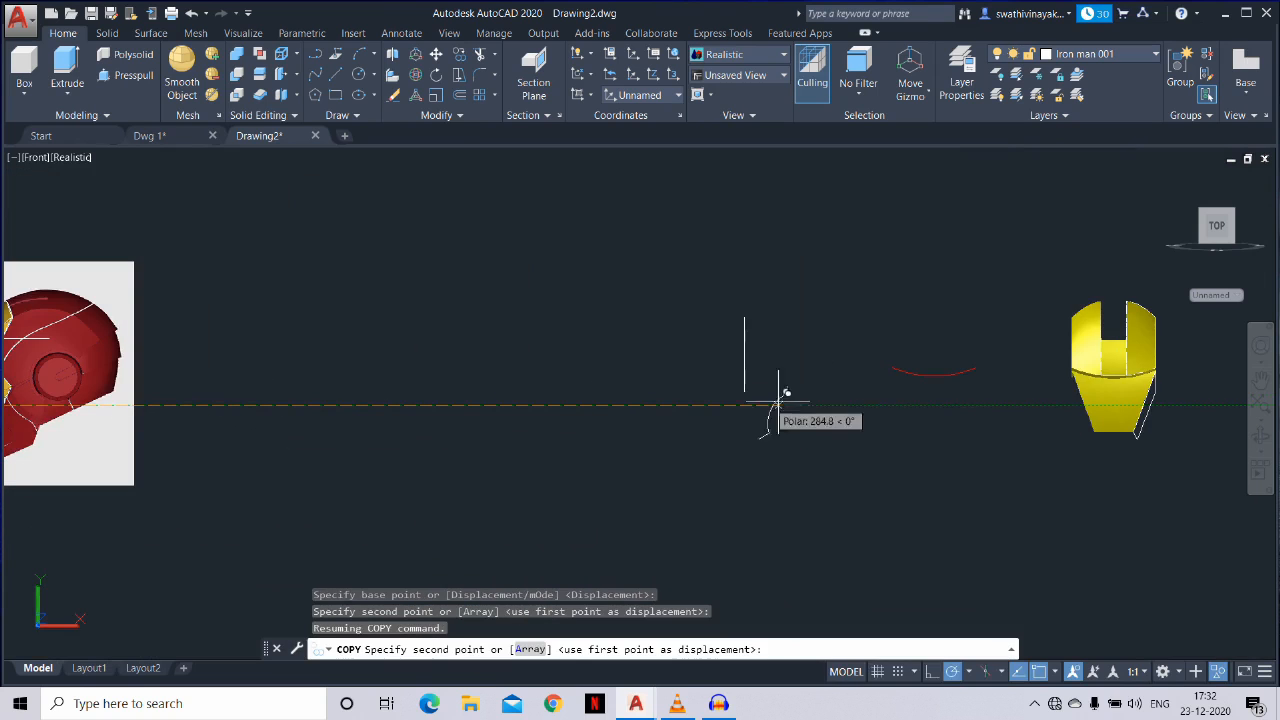
left_click(991, 405)
key("Escape")
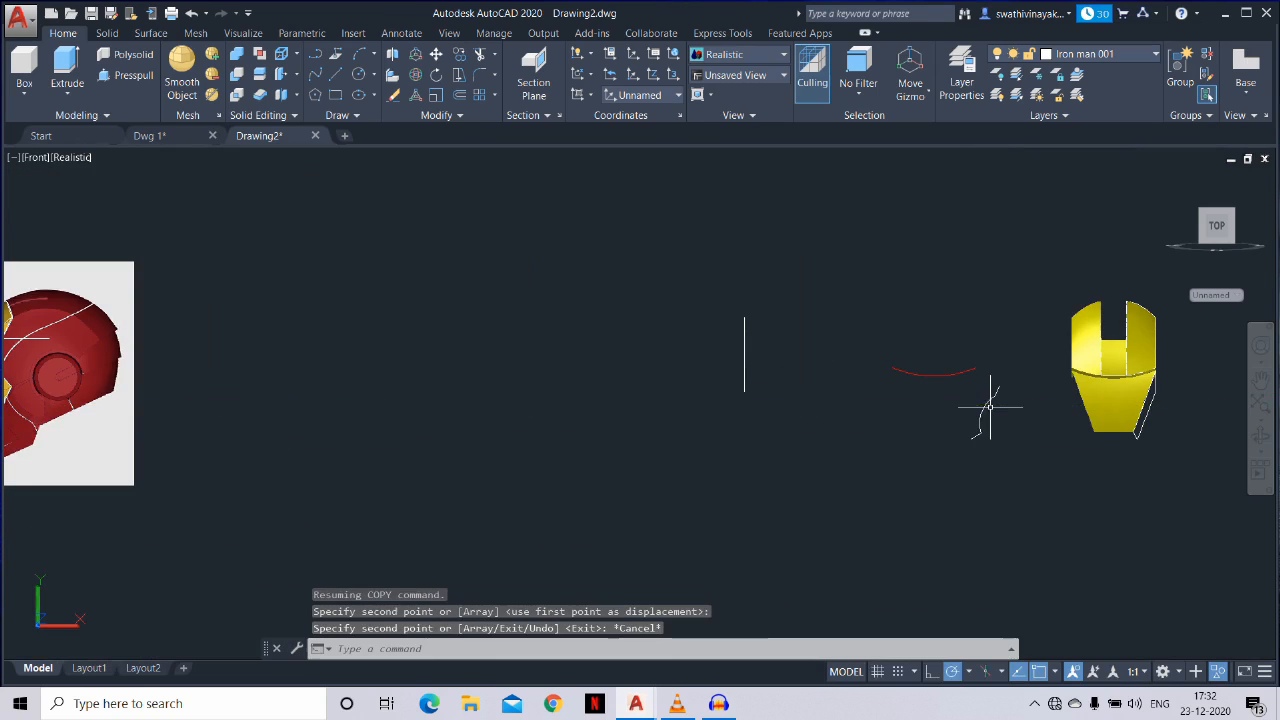
Restore the World coordinate system and show the model in the SE Isometric view
left_click(1210, 295)
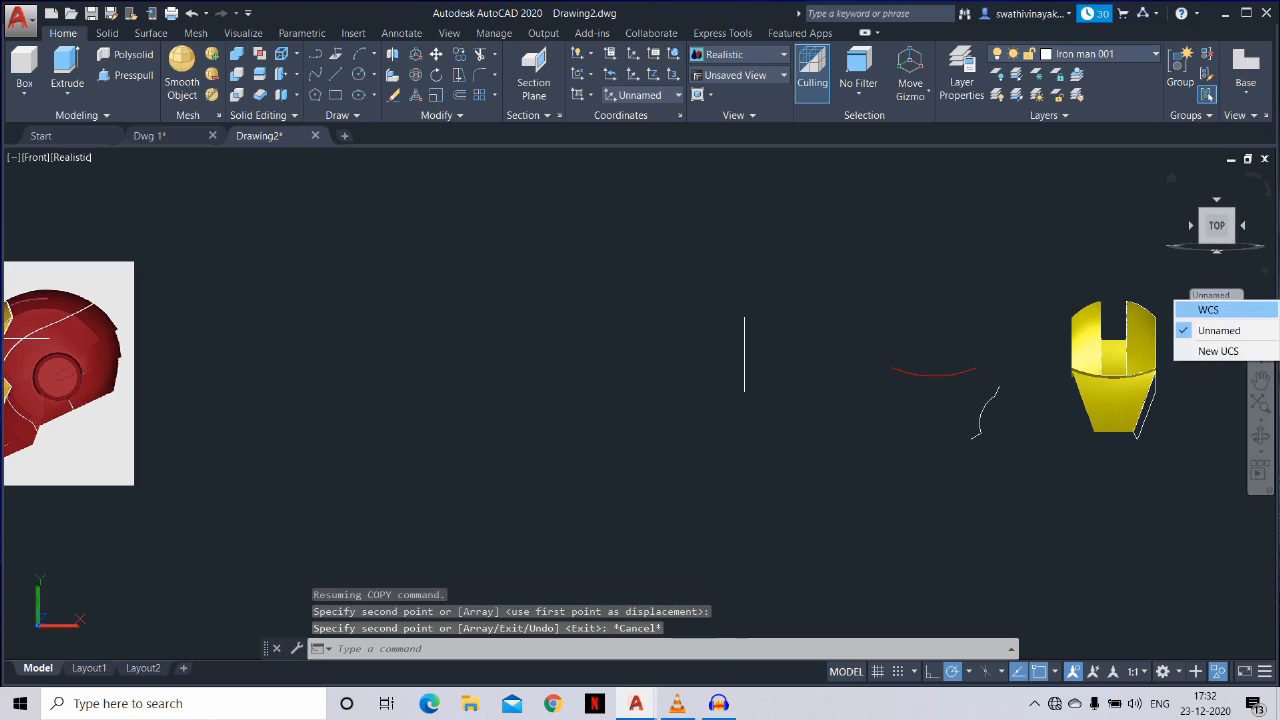
left_click(1208, 310)
left_click(1231, 211)
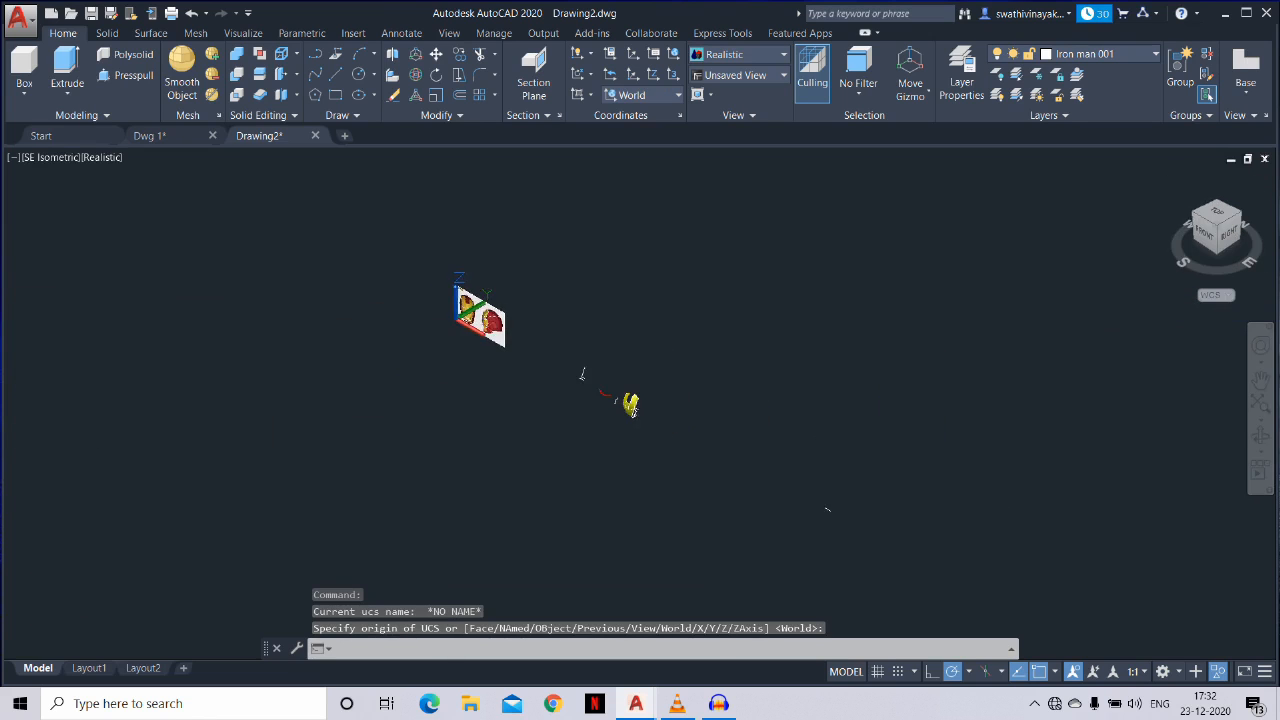
Rotate the copied three-piece cheek outline 90° about its upper endpoint
scroll(620, 392, "up", 3)
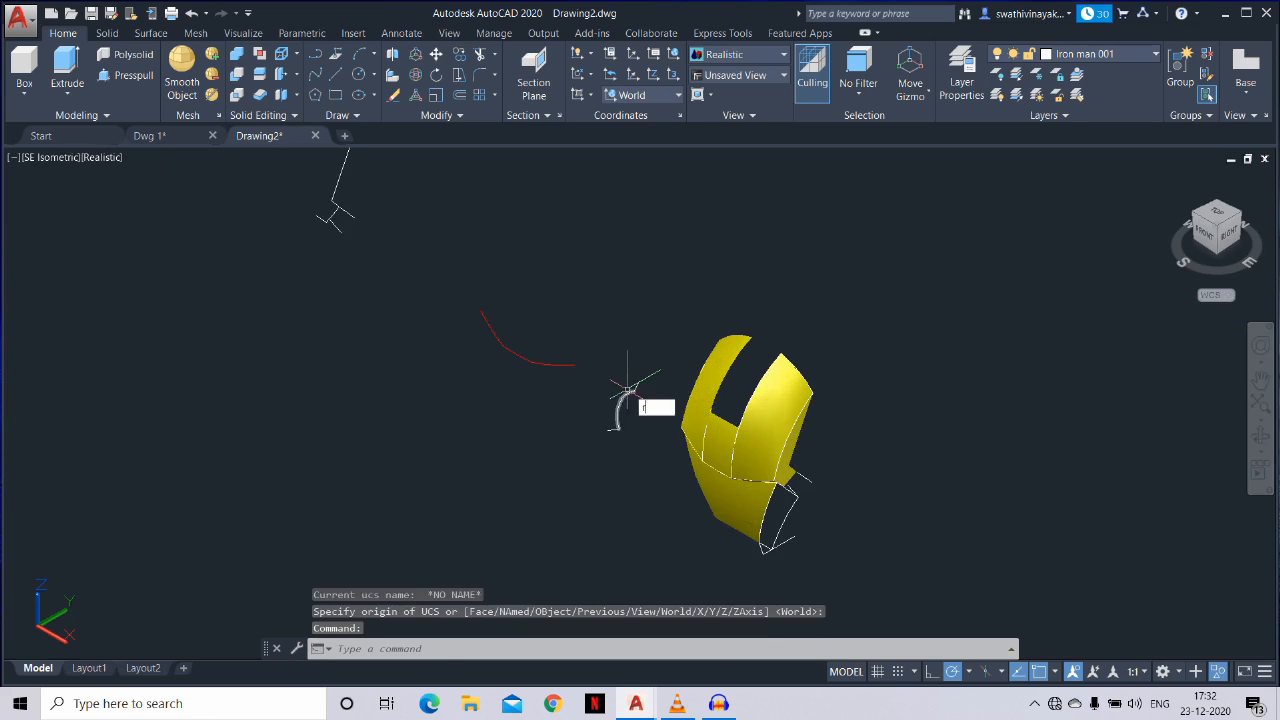
type("RO")
key("Return")
left_click(643, 471)
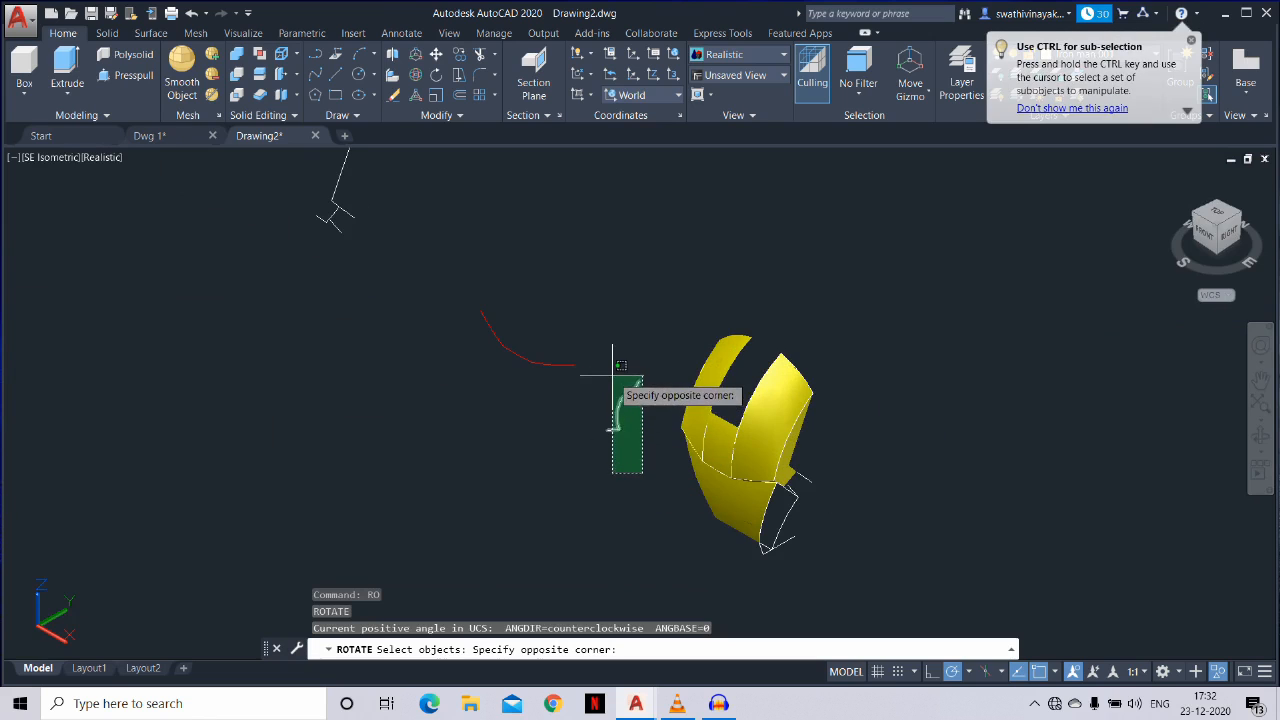
left_click(612, 374)
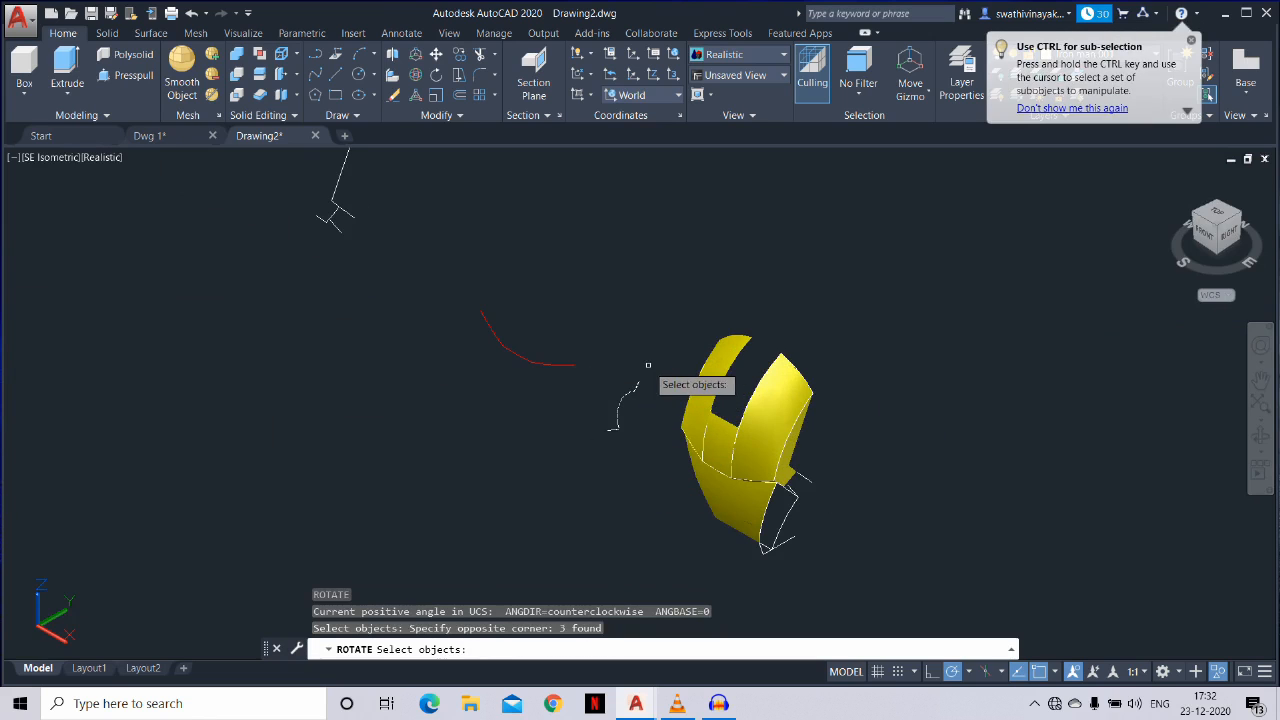
key("Return")
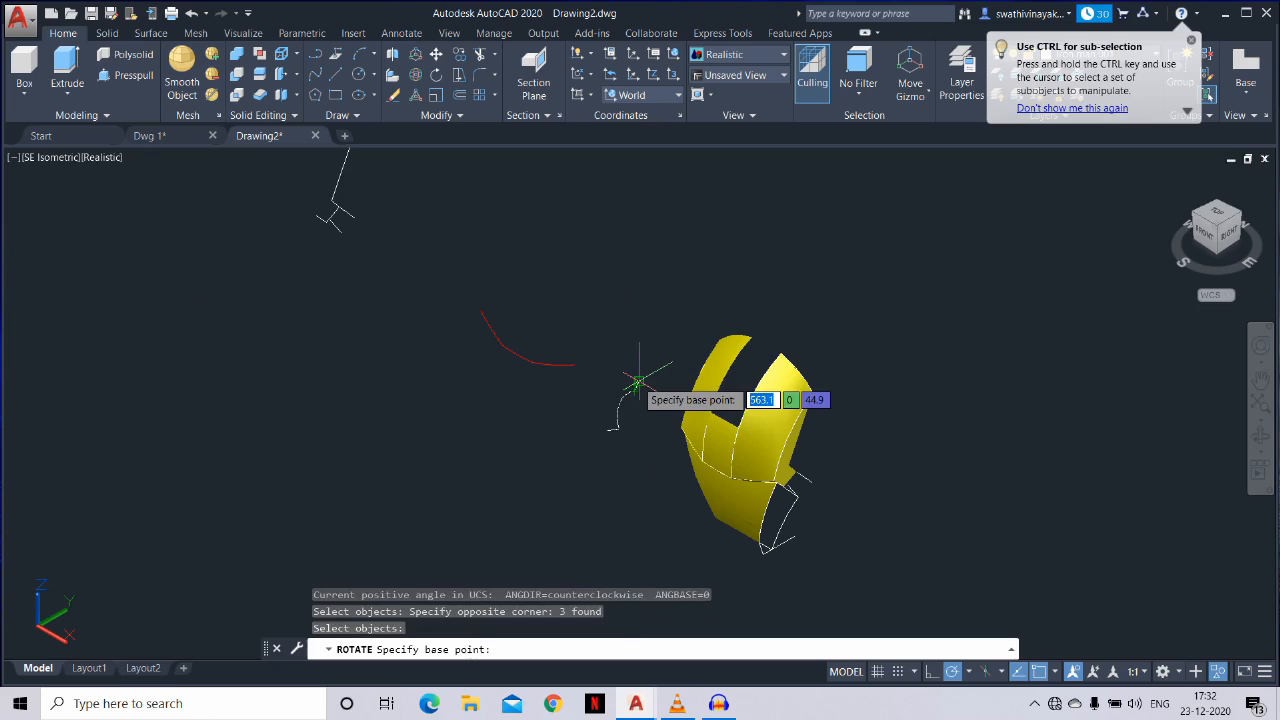
left_click(637, 382)
type("90")
key("Return")
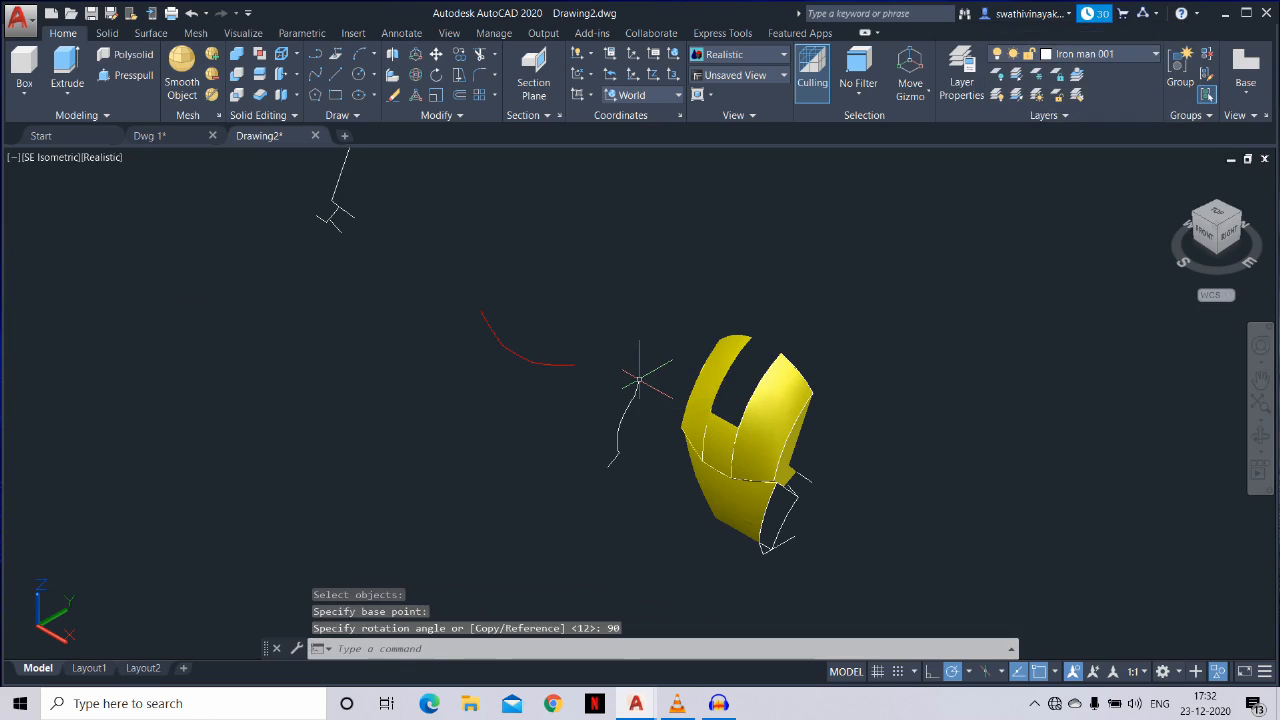
Move the outline's short upper line by its top end onto the outer end of the line projecting from the mask's side
type("m")
key("Return")
scroll(640, 386, "up", 3)
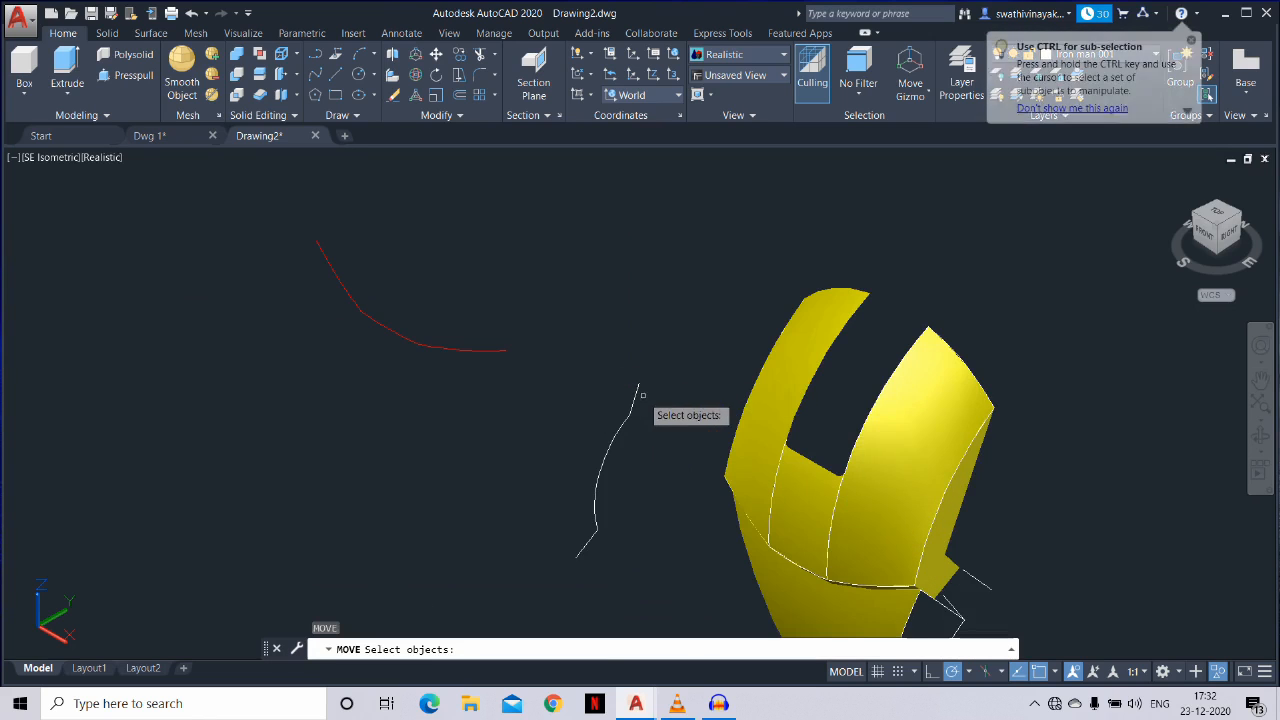
left_click(634, 372)
left_click(653, 377)
key("Return")
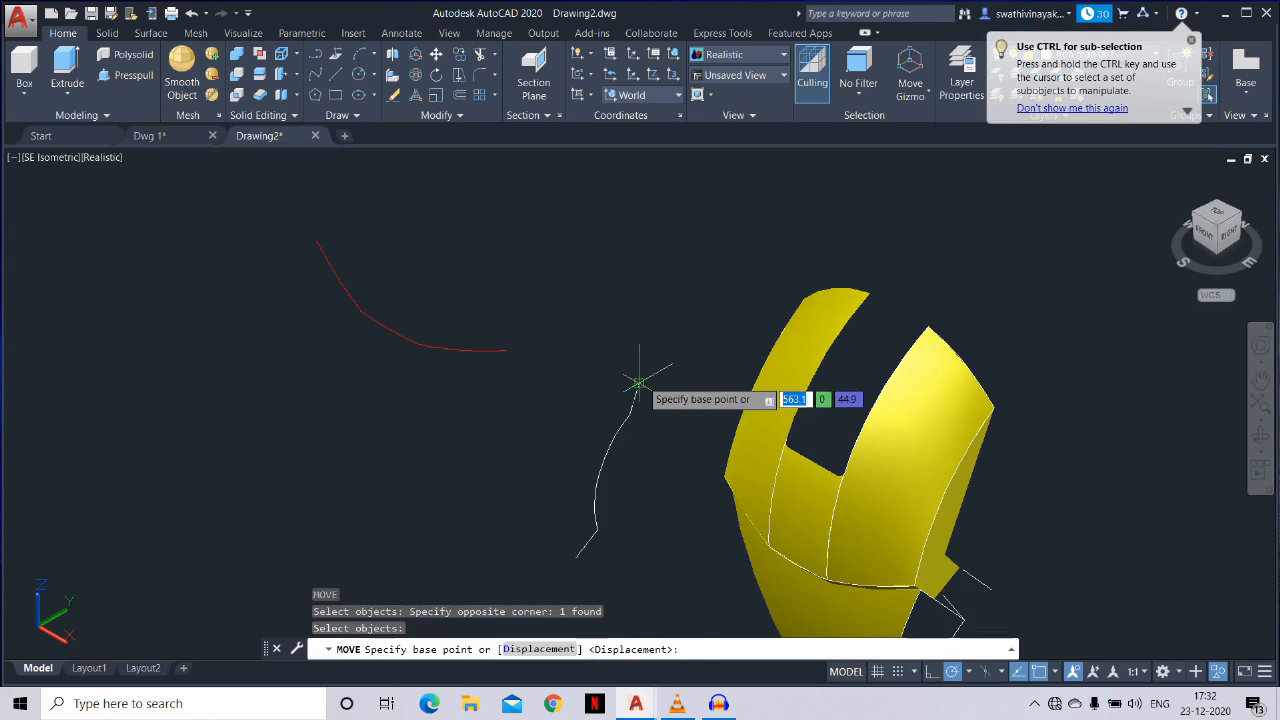
left_click(638, 383)
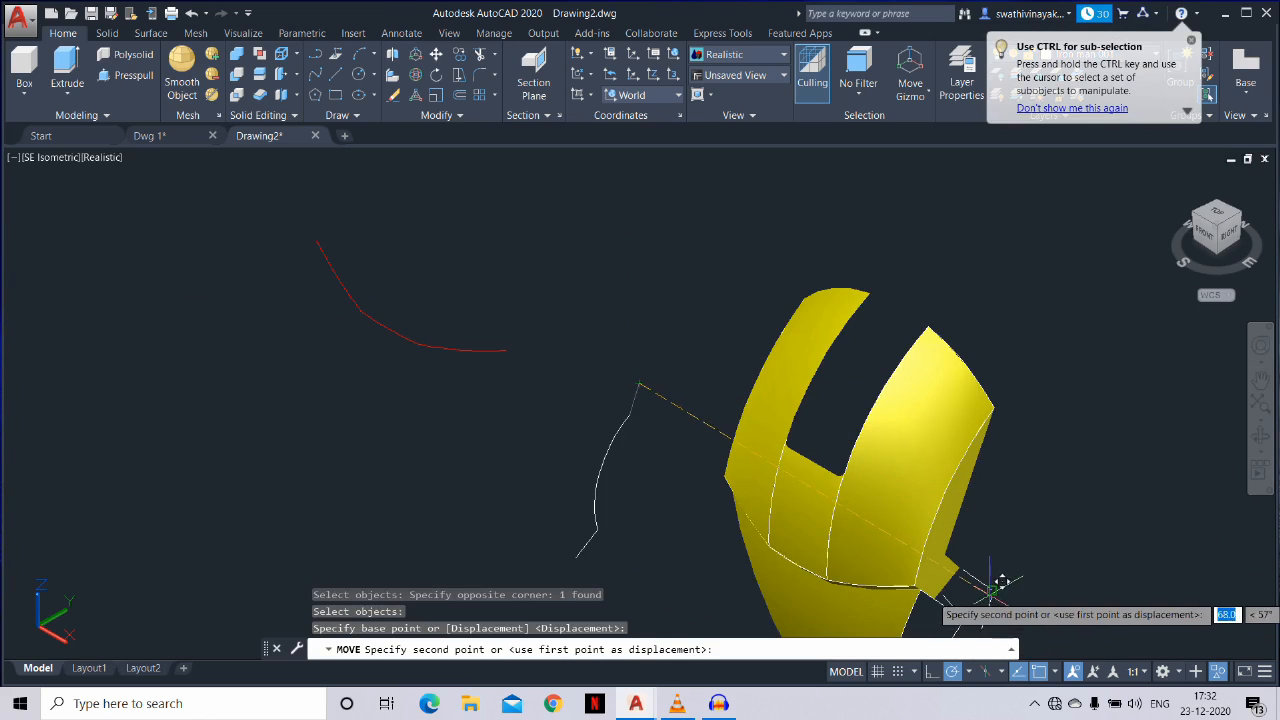
key("Escape")
Move the cheek arc and lower line together, placing the lower line's free end at the bottom corner of the mask's side wireframe
middle_click_drag(784, 581, 775, 484)
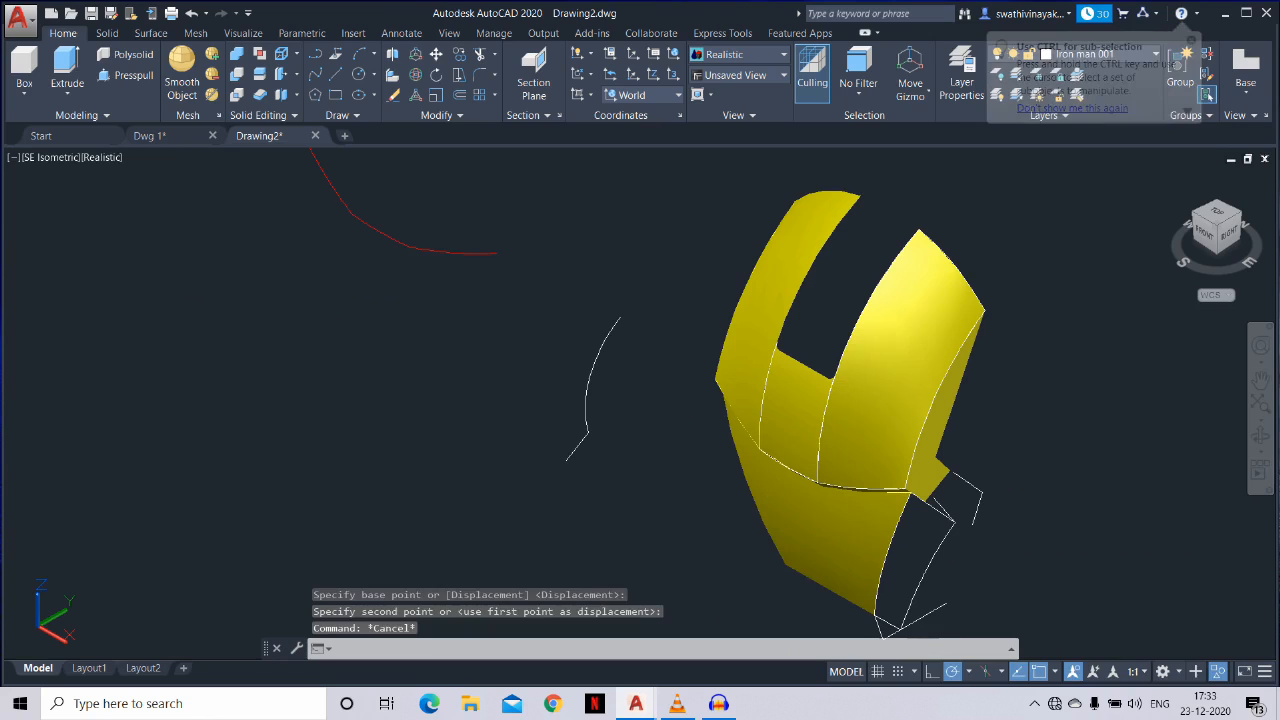
type("co")
key("Return")
type("m")
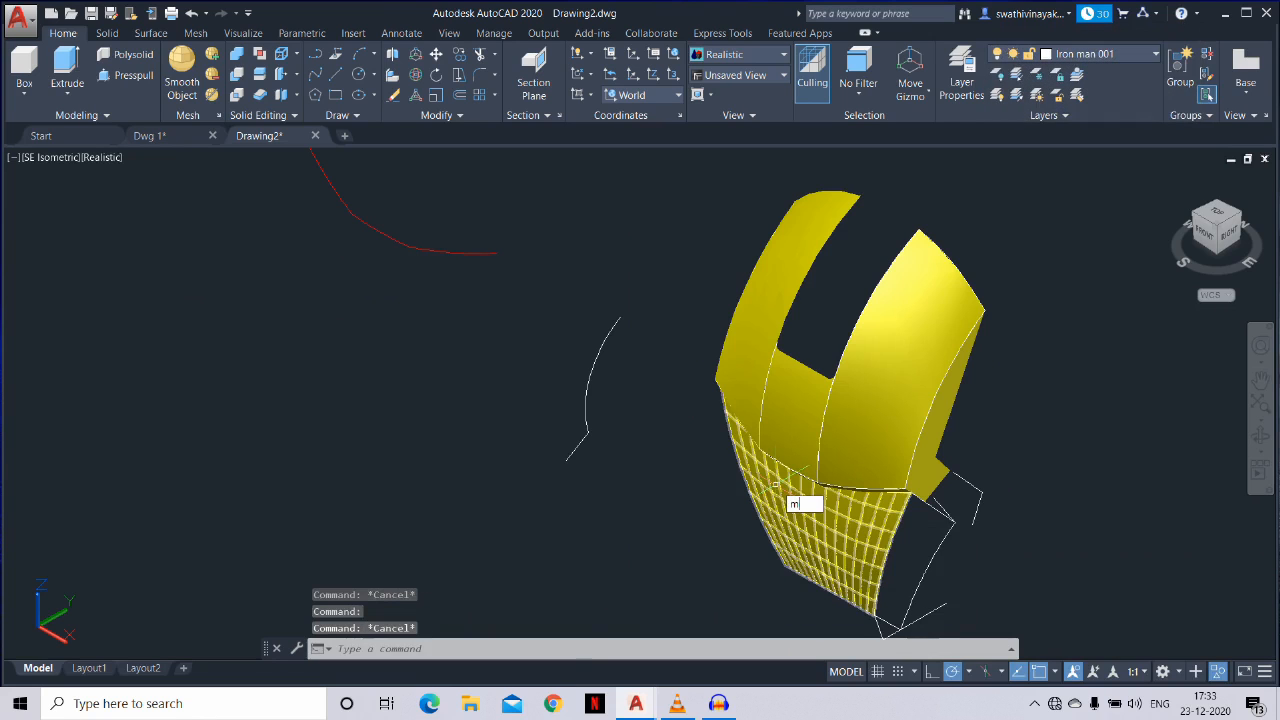
key("Return")
left_click(628, 493)
left_click(580, 411)
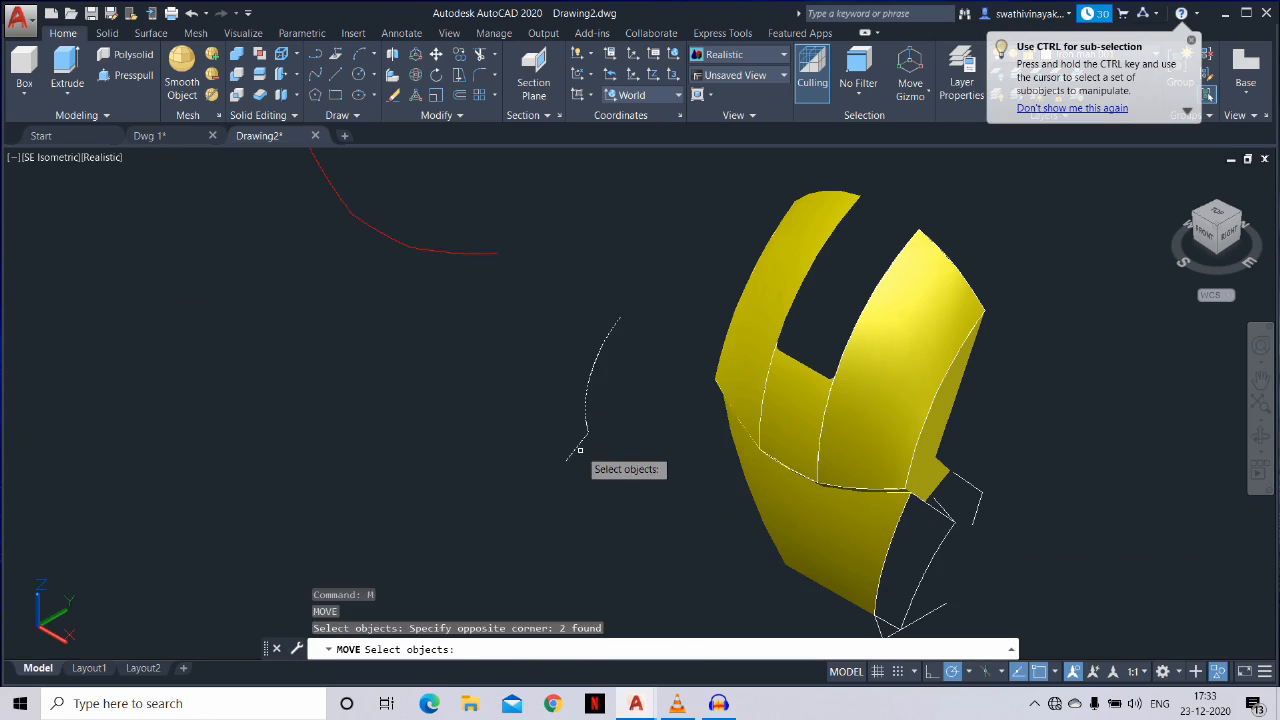
key("Return")
left_click(566, 460)
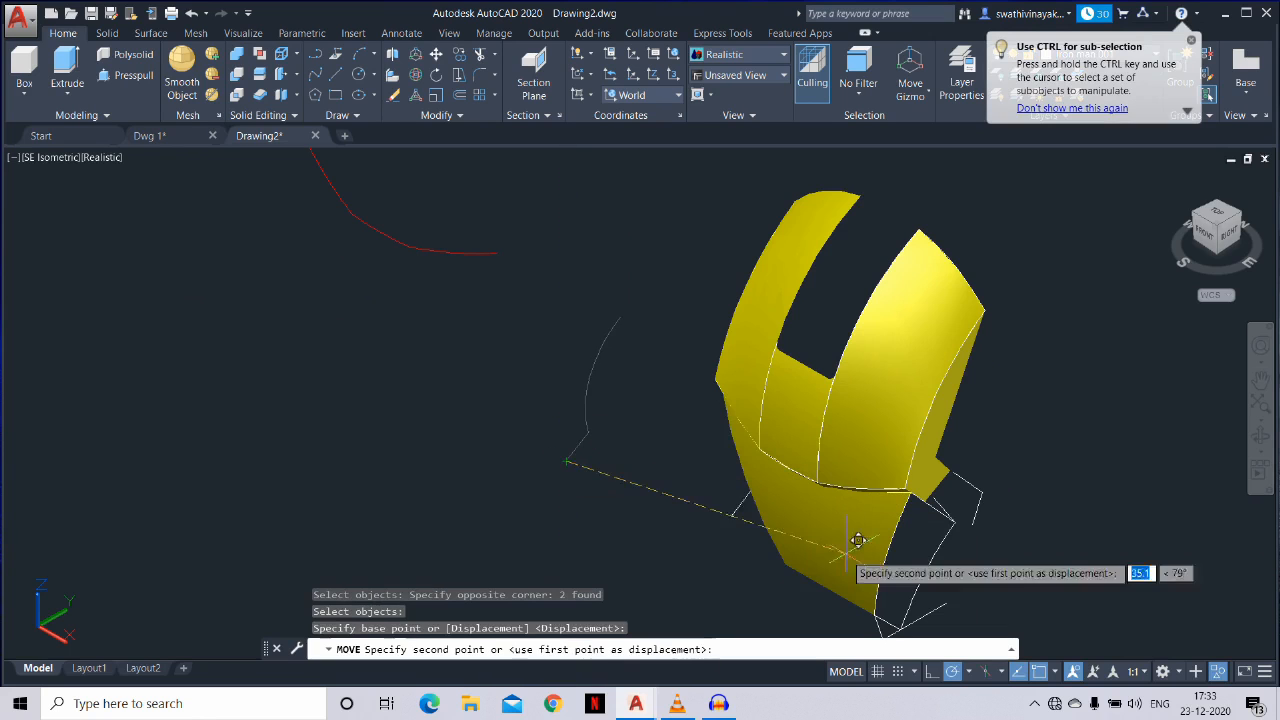
scroll(863, 520, "up", 4)
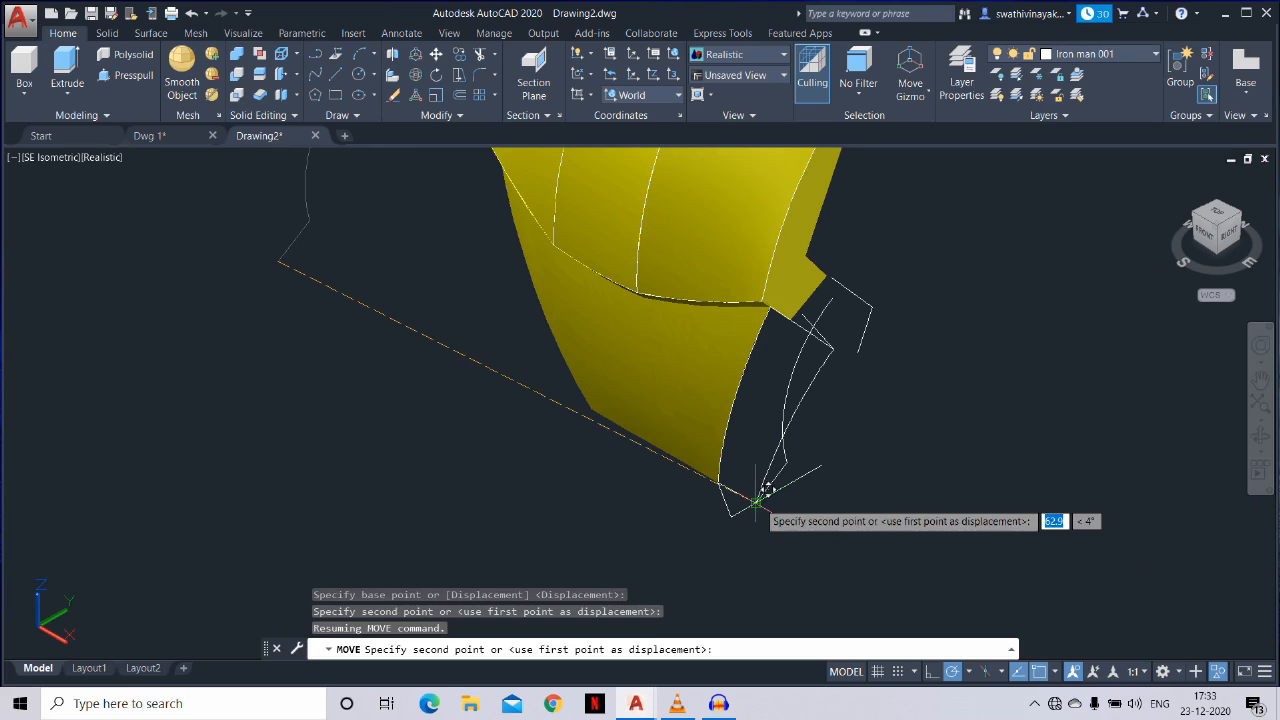
key("Escape")
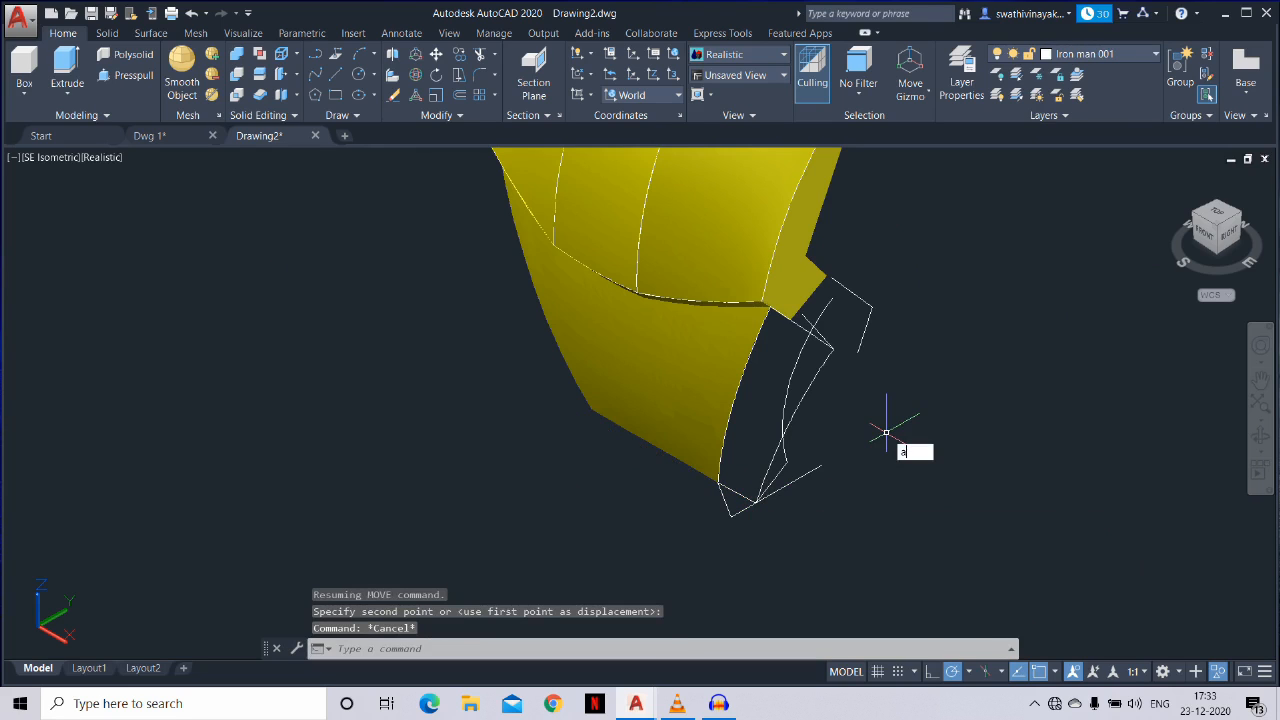
Align the cheek arc on its fixed lower end so its upper end points to the short line's free lower end, without scaling
type("al")
key("Return")
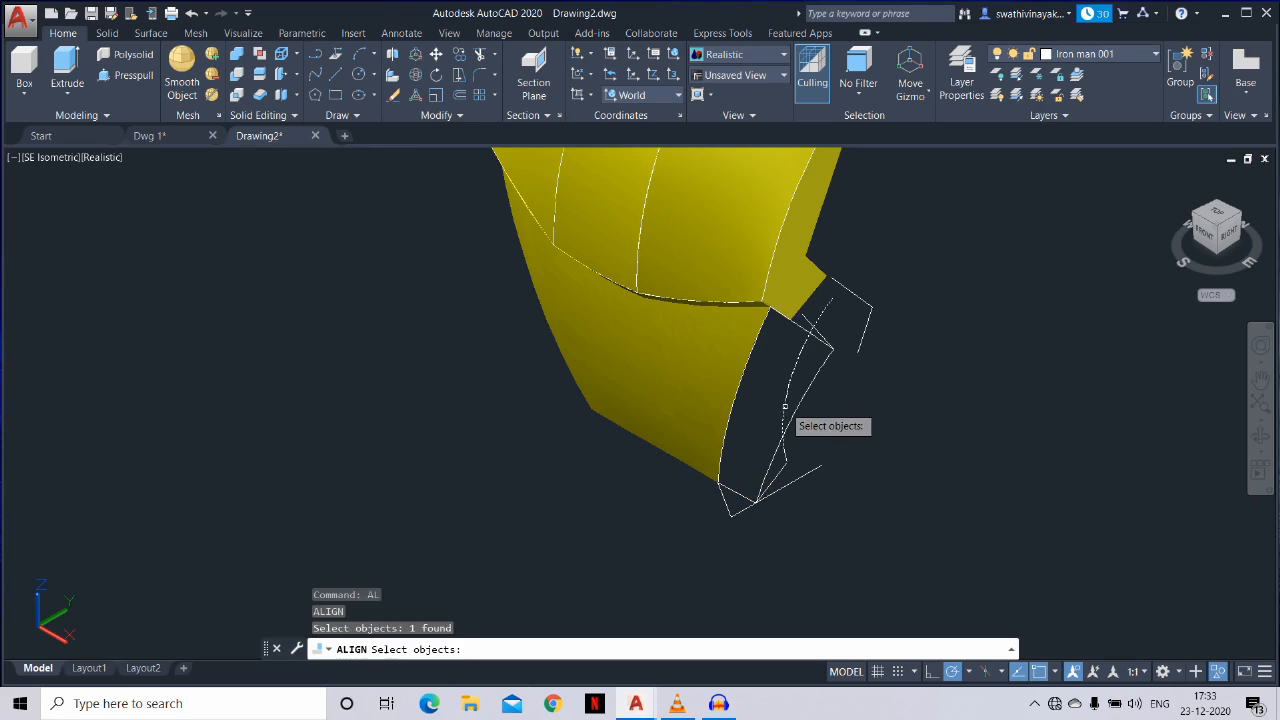
key("Return")
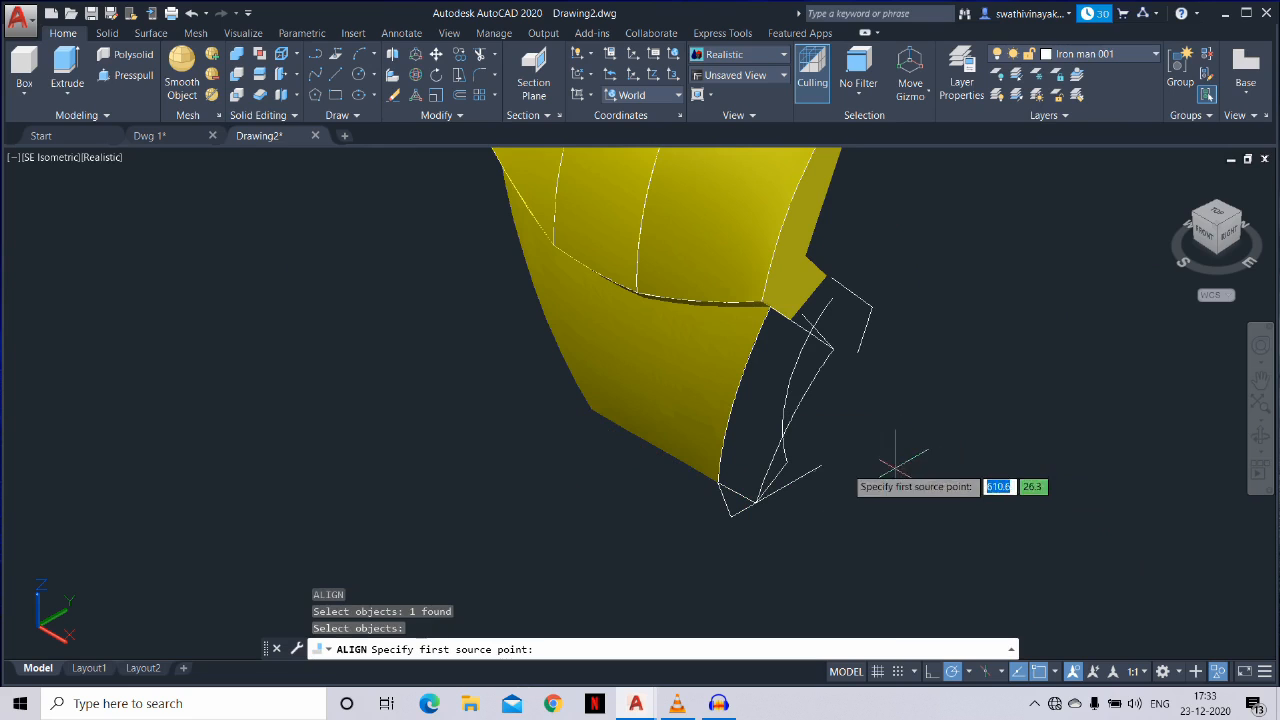
left_click(787, 462)
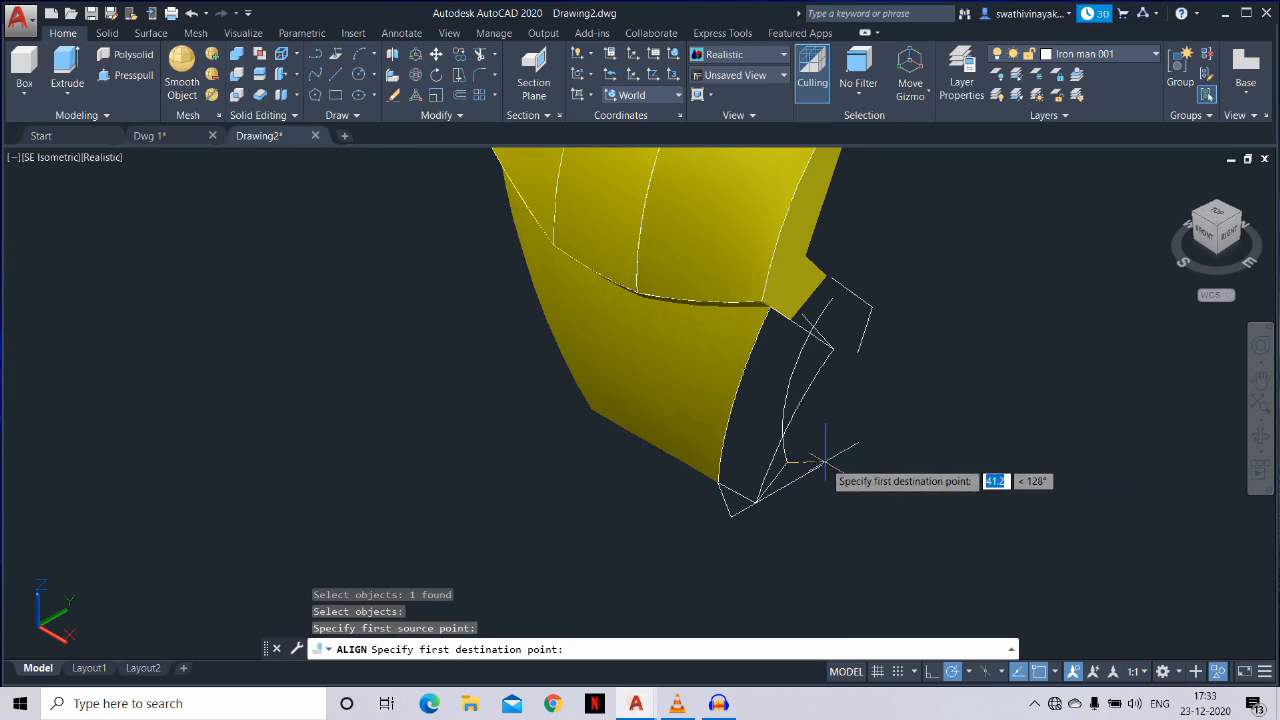
left_click(787, 466)
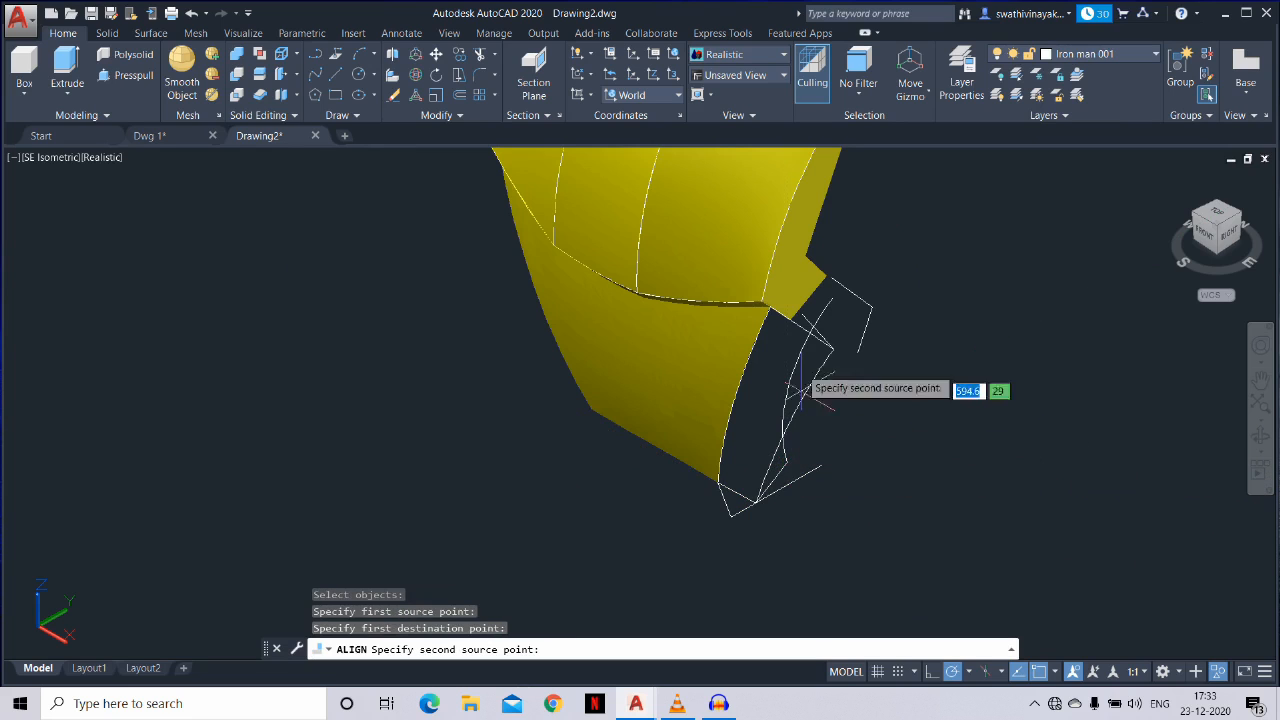
left_click(832, 298)
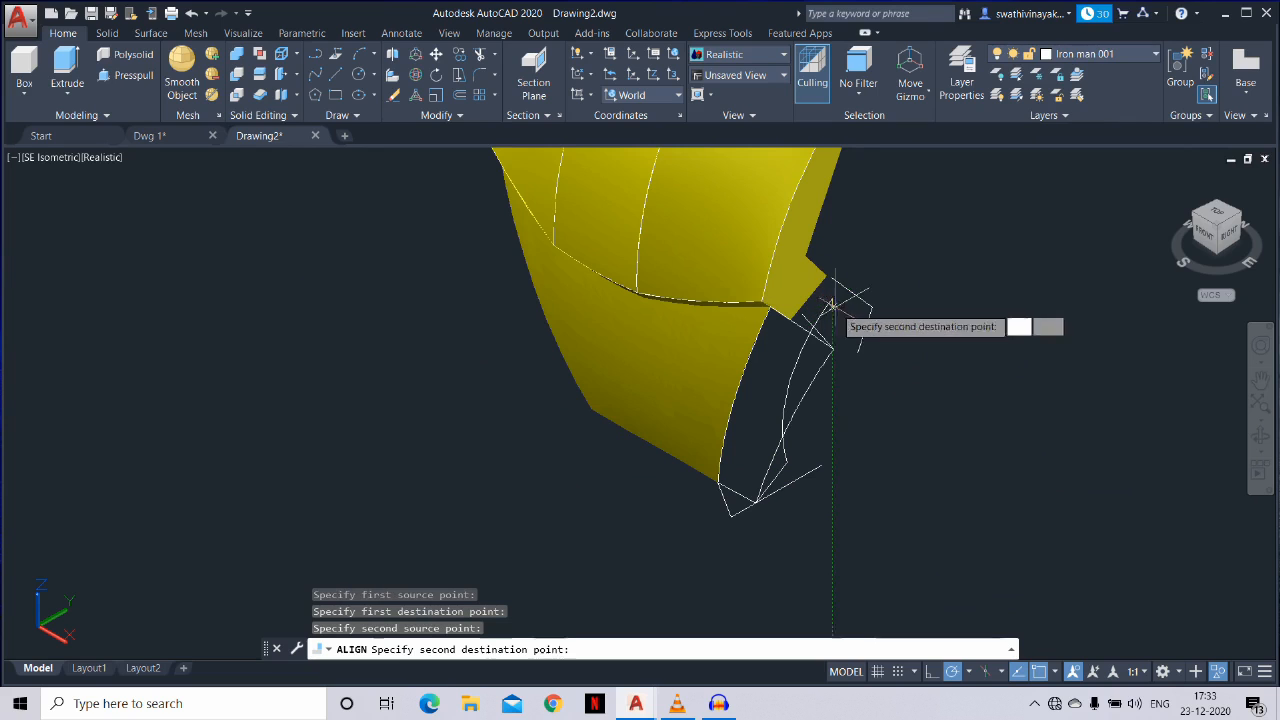
left_click(857, 352)
key("Return")
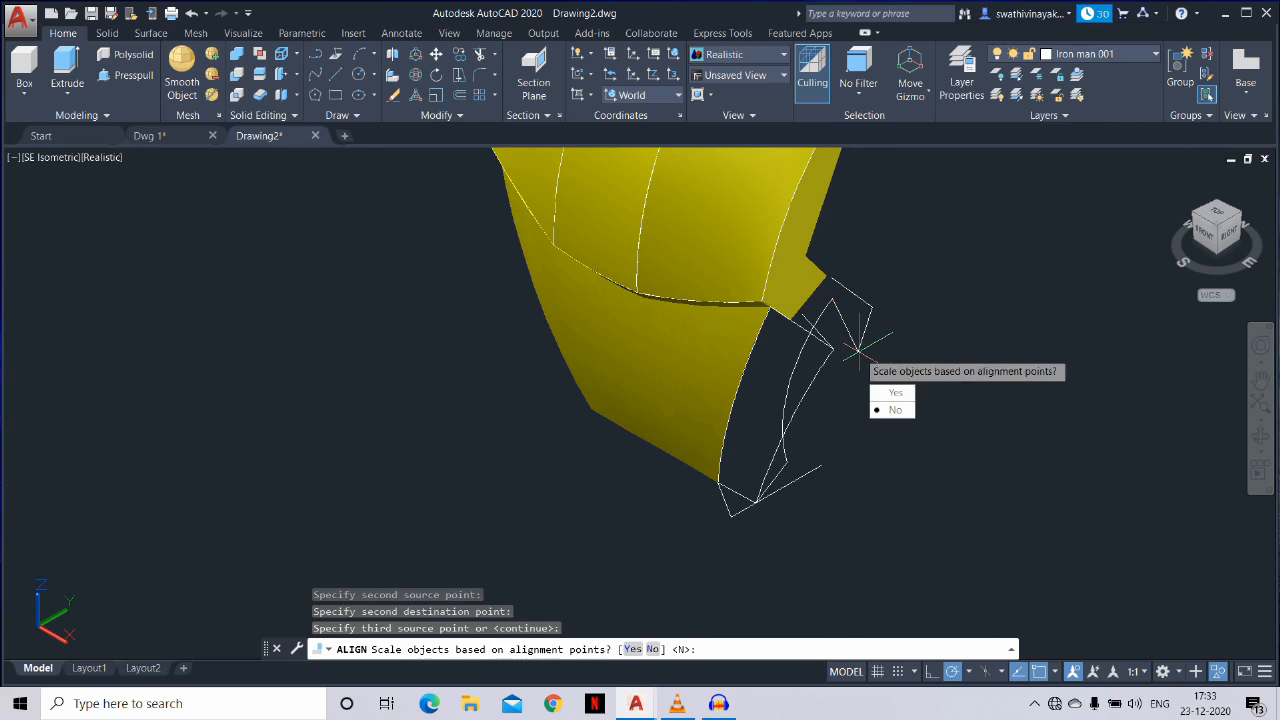
key("Return")
Stretch the cheek arc's upper end onto the free lower end of the short outline line
scroll(858, 357, "up", 5)
left_click(851, 374)
left_click(820, 359)
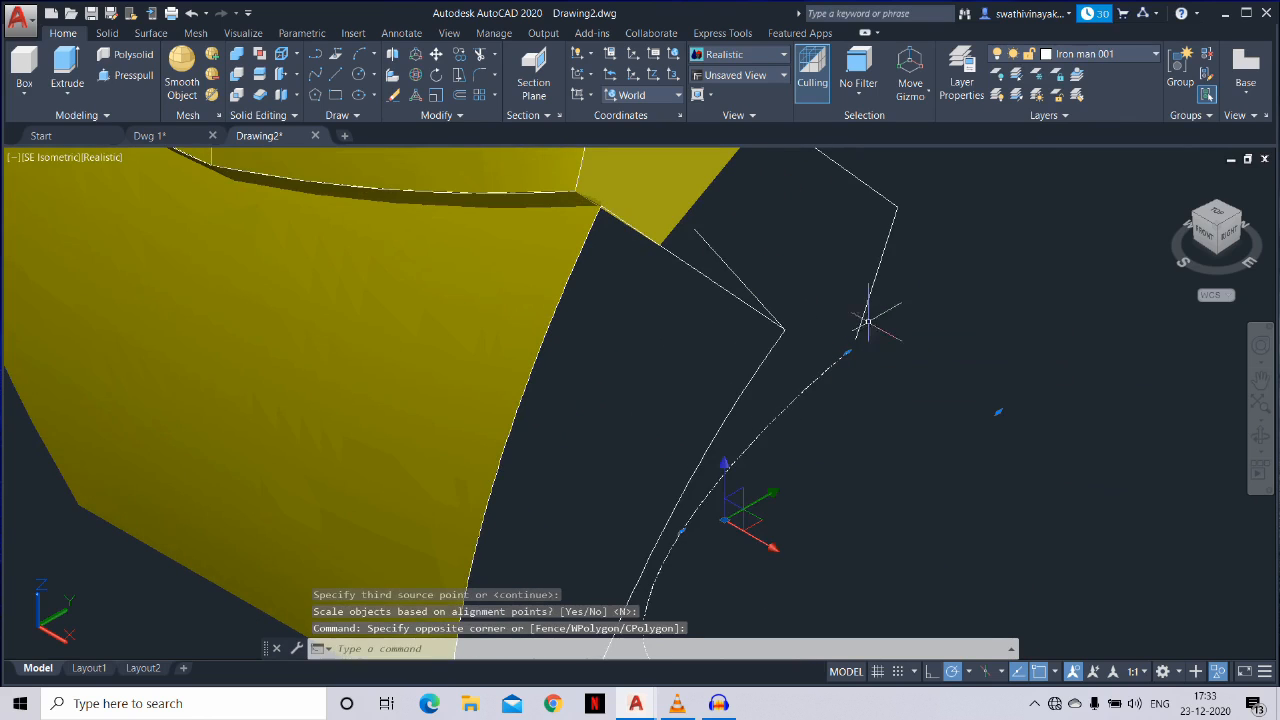
left_click(868, 321)
left_click(843, 306)
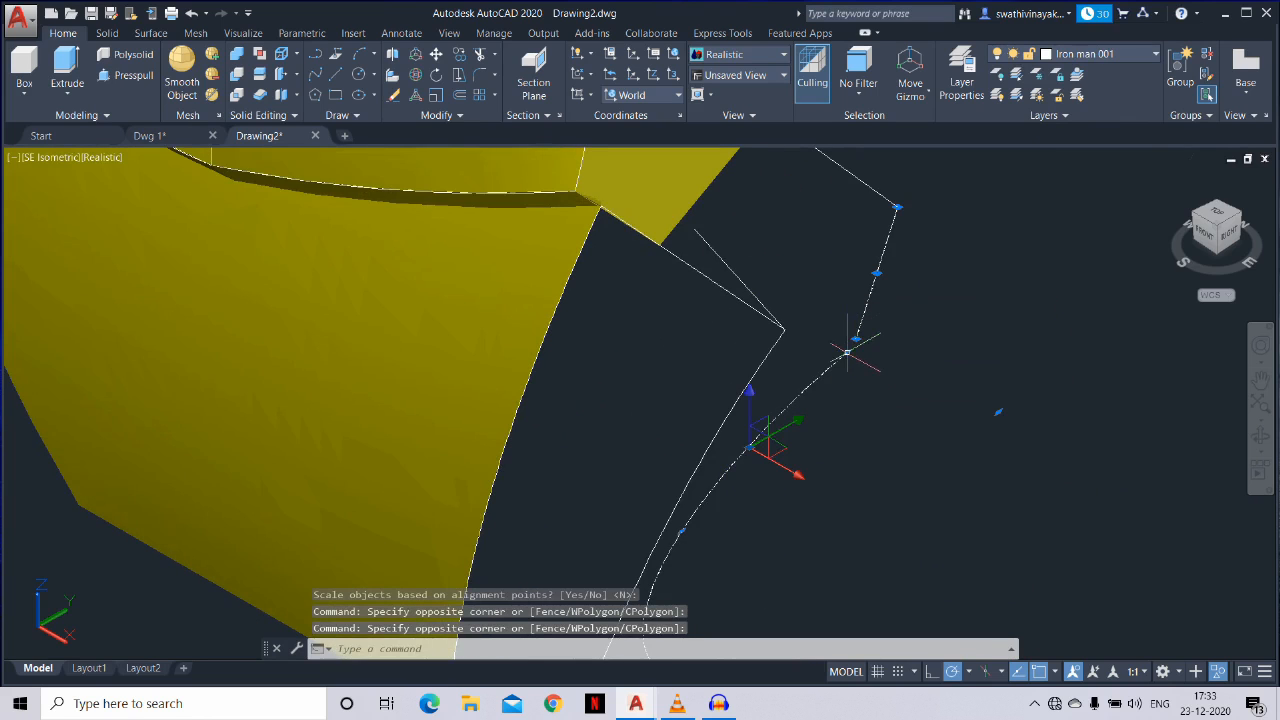
left_click(849, 348)
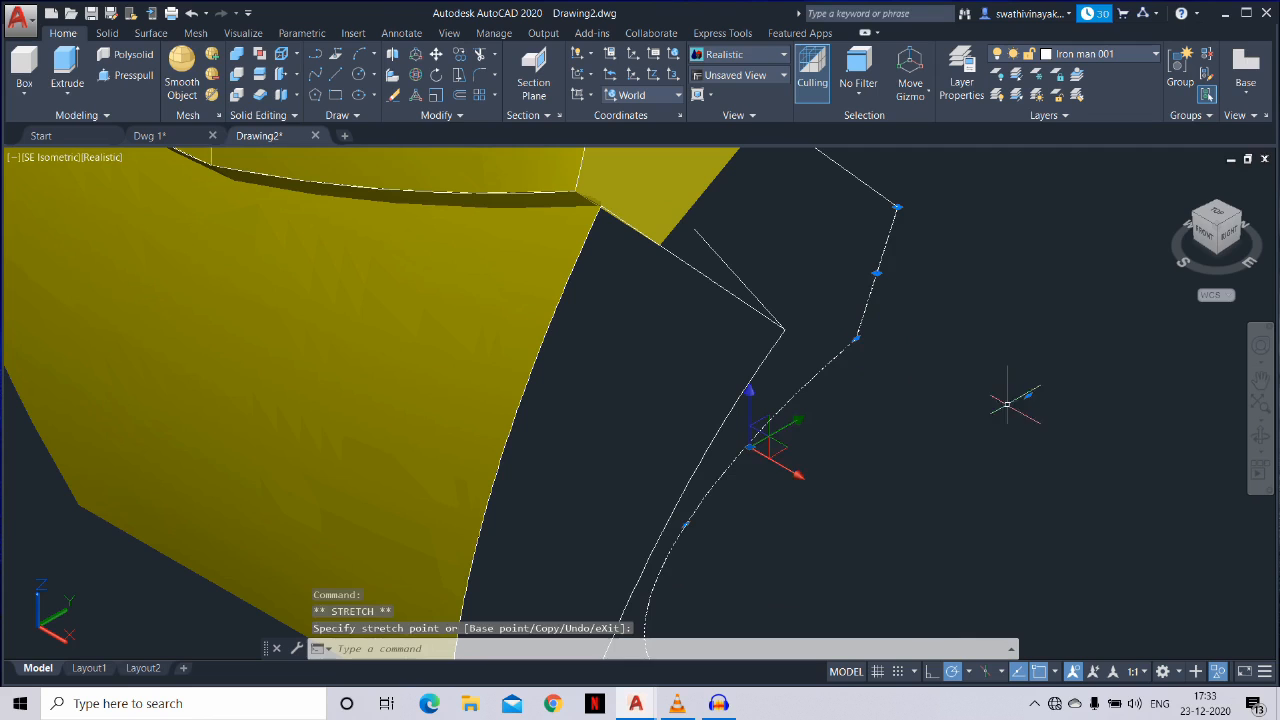
key("Escape")
Draw a line from the cheek arc's upper end to the outer end of the line projecting from the mask's side
type("l")
key("Return")
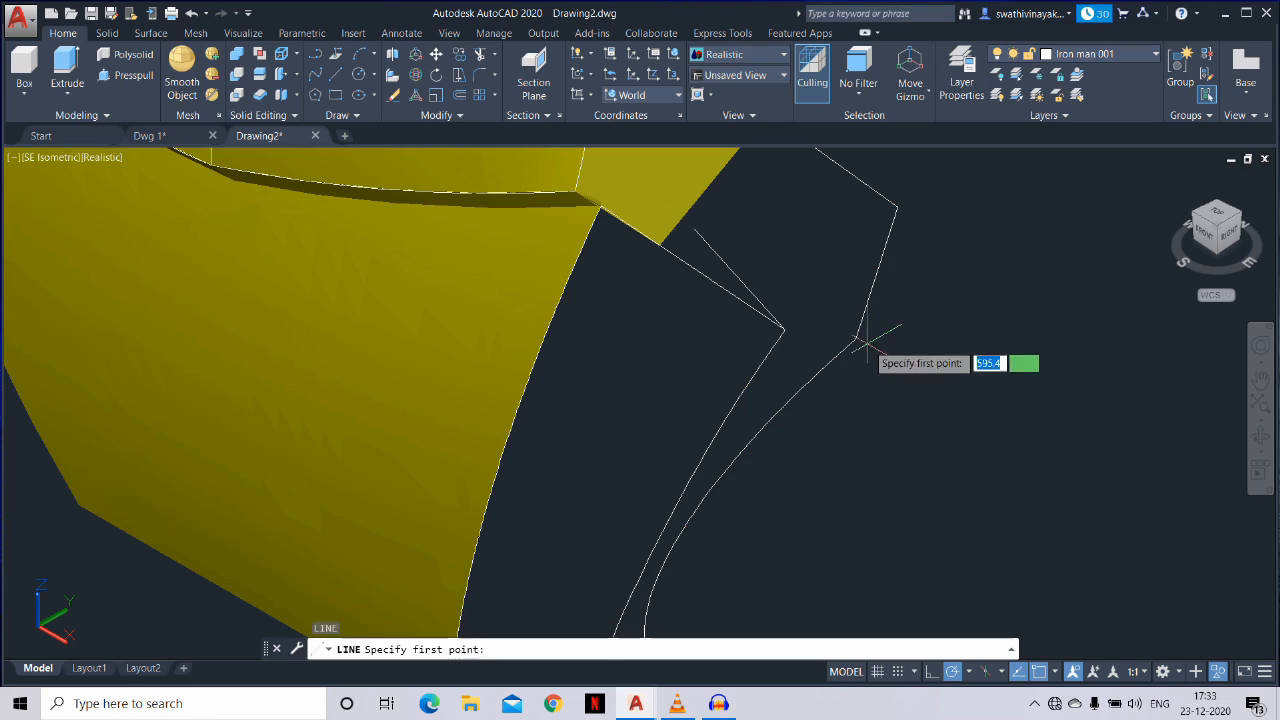
left_click(857, 340)
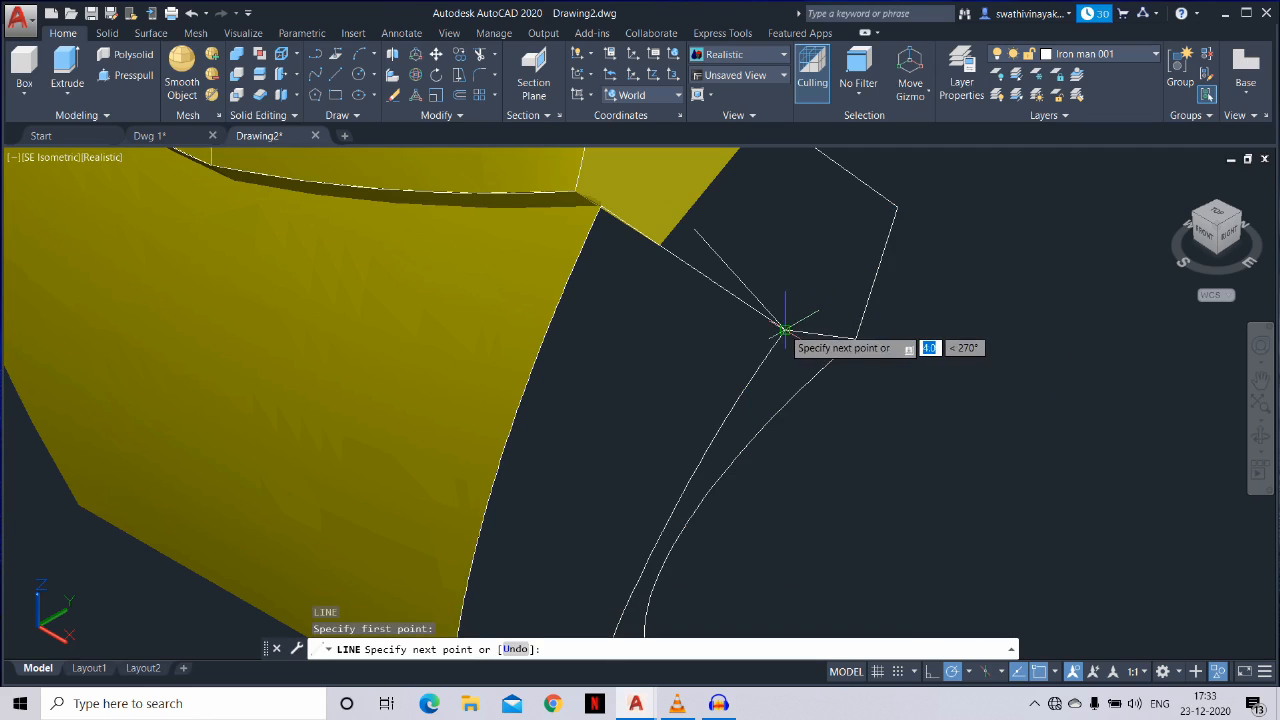
left_click(786, 329)
key("Escape")
Create a network surface from the short lower and upper lines in one direction and the two long side curves in the other
middle_click_drag(909, 380, 953, 366)
scroll(935, 352, "up", 2)
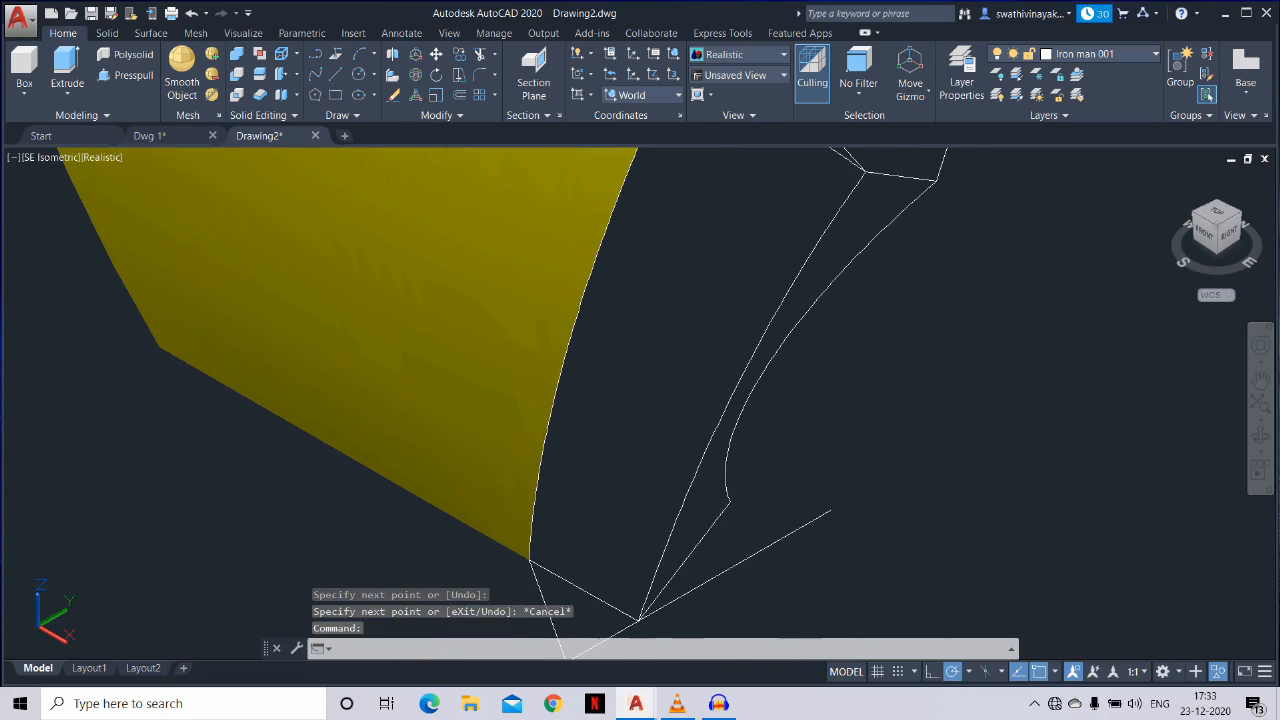
key("Escape")
type("net")
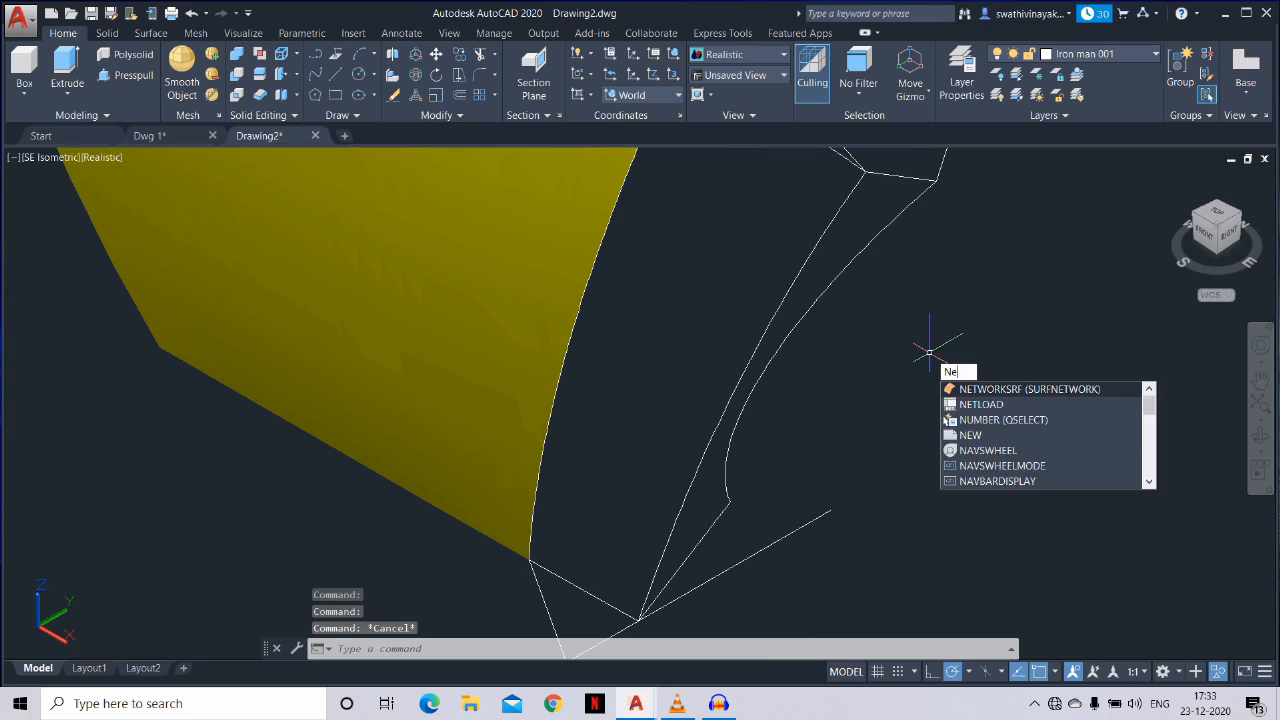
key("Return")
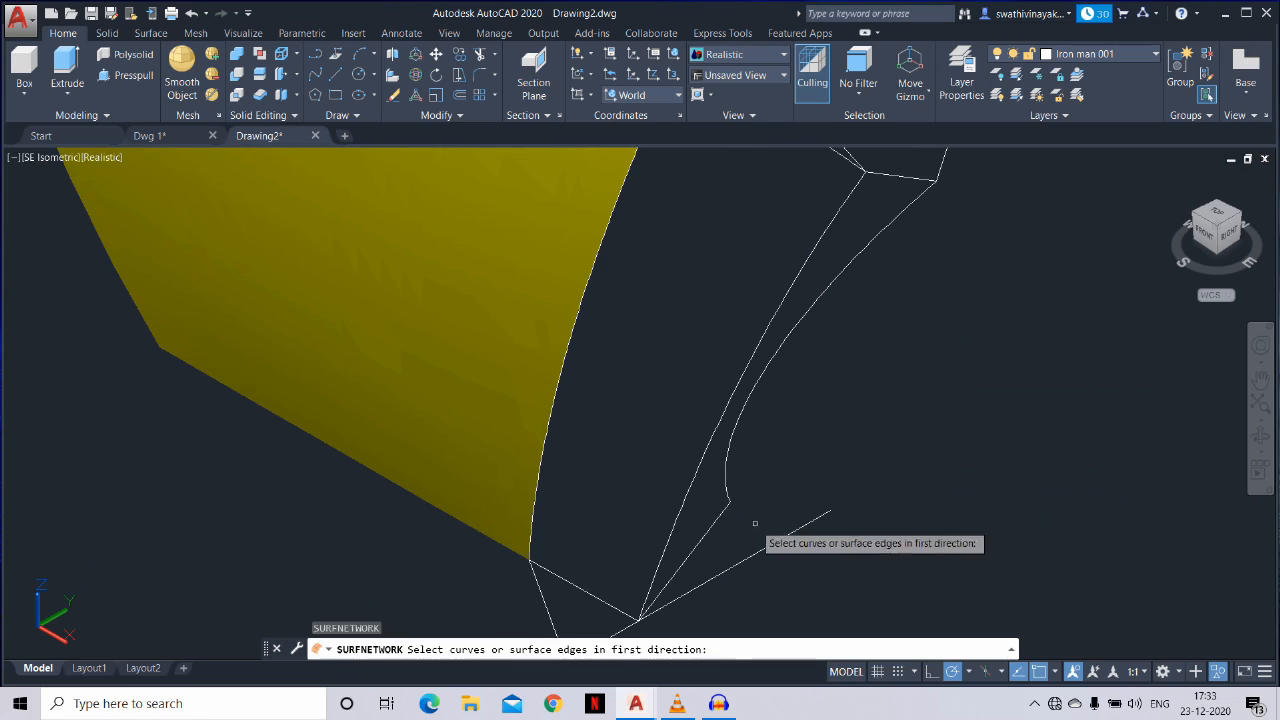
left_click(705, 532)
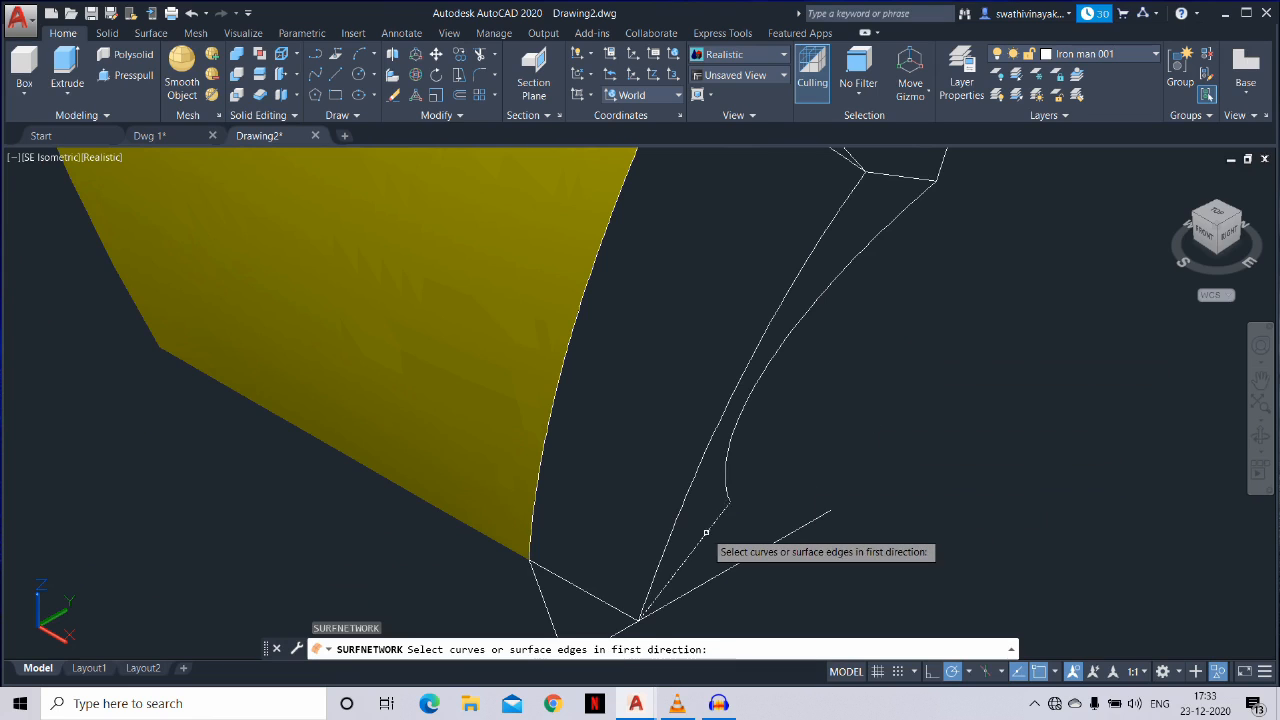
left_click(900, 178)
key("Return")
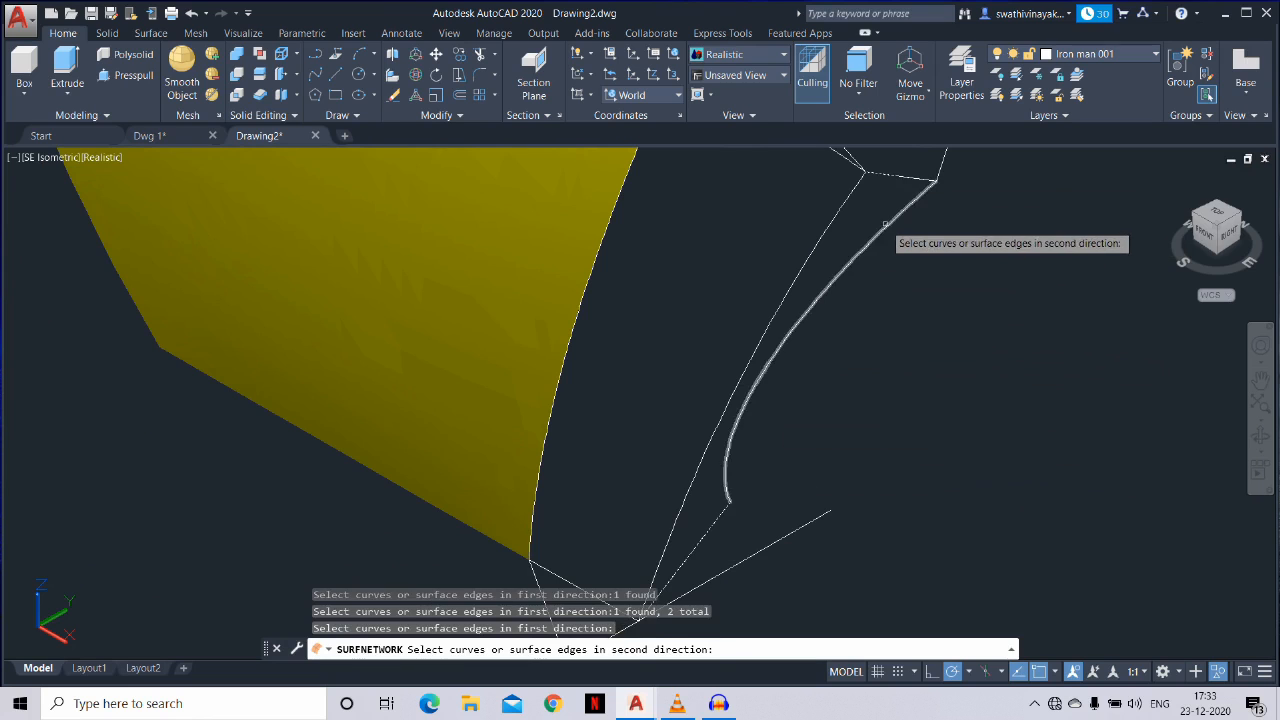
left_click(884, 224)
left_click(832, 238)
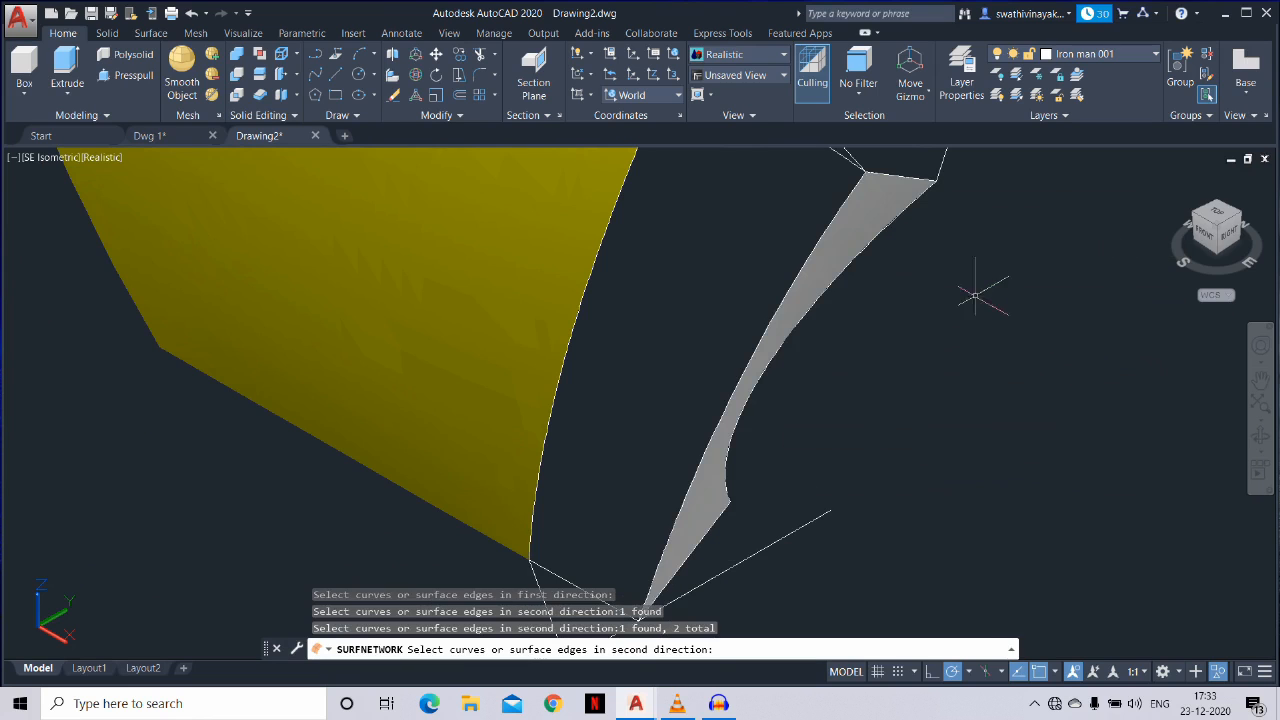
key("Return")
Match the new cheek strip surface's properties to the yellow mask surface
middle_click_drag(922, 300, 896, 417)
key("Escape")
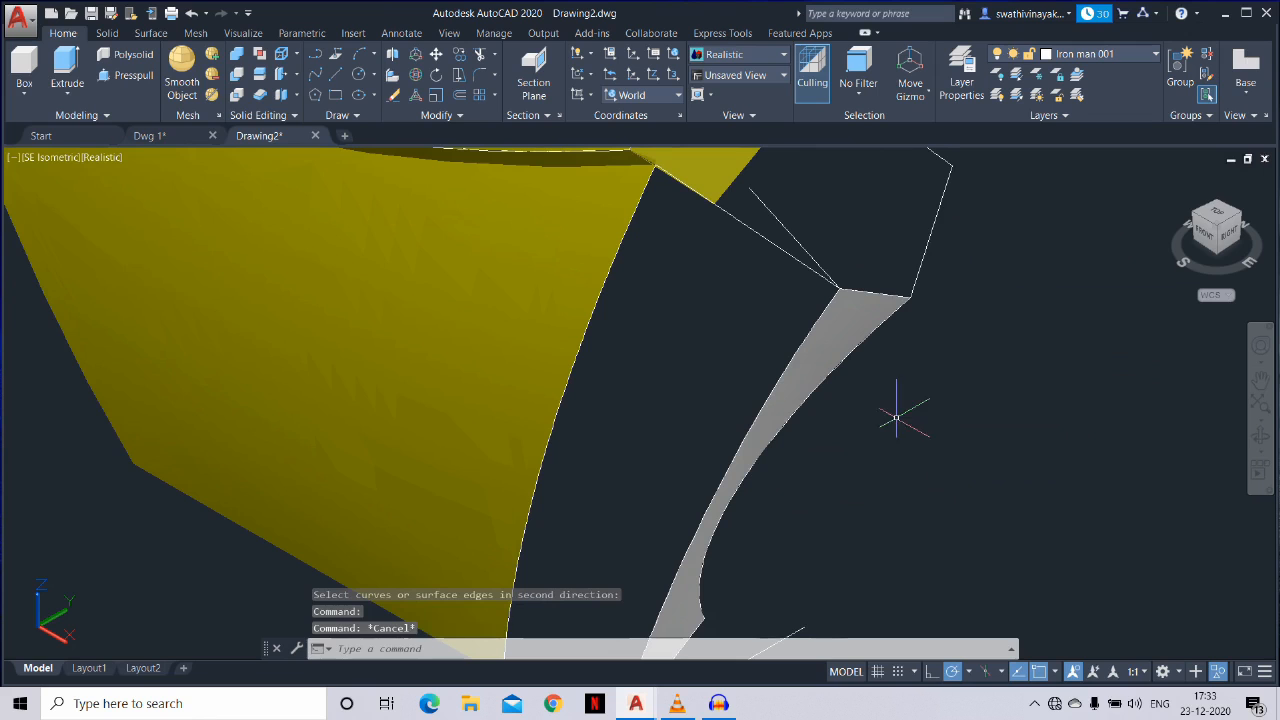
key("Return")
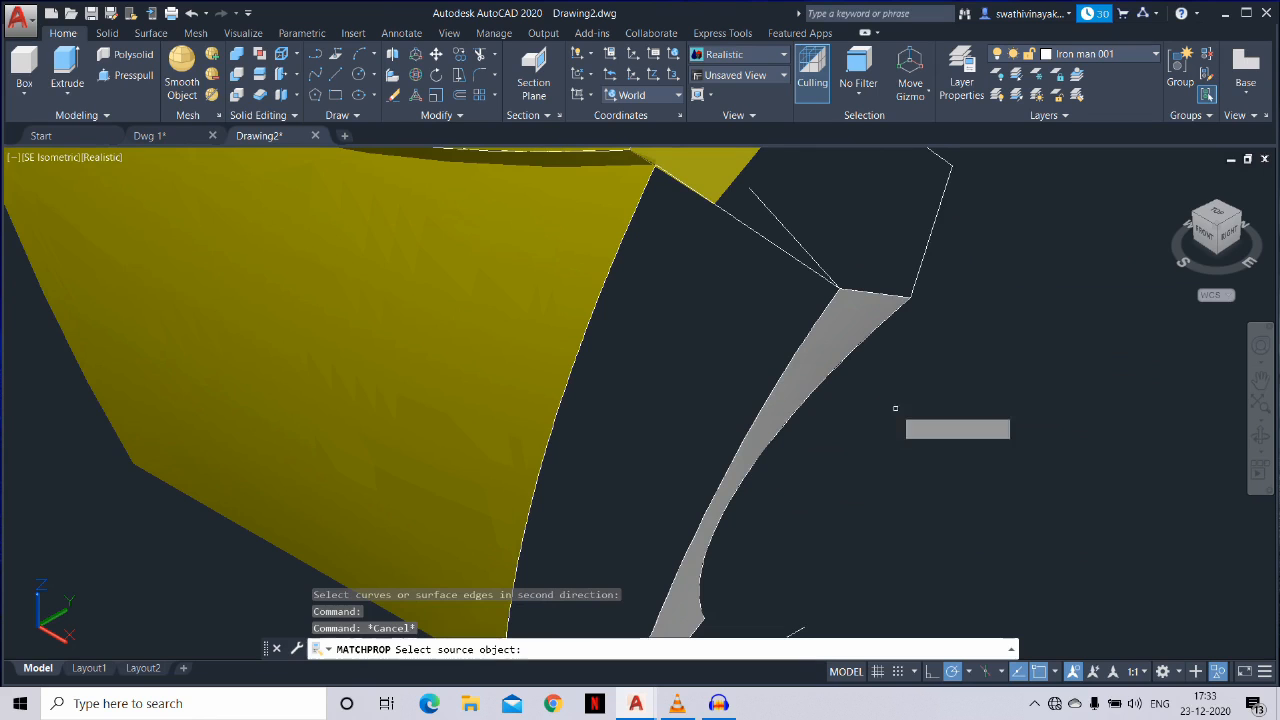
left_click(526, 378)
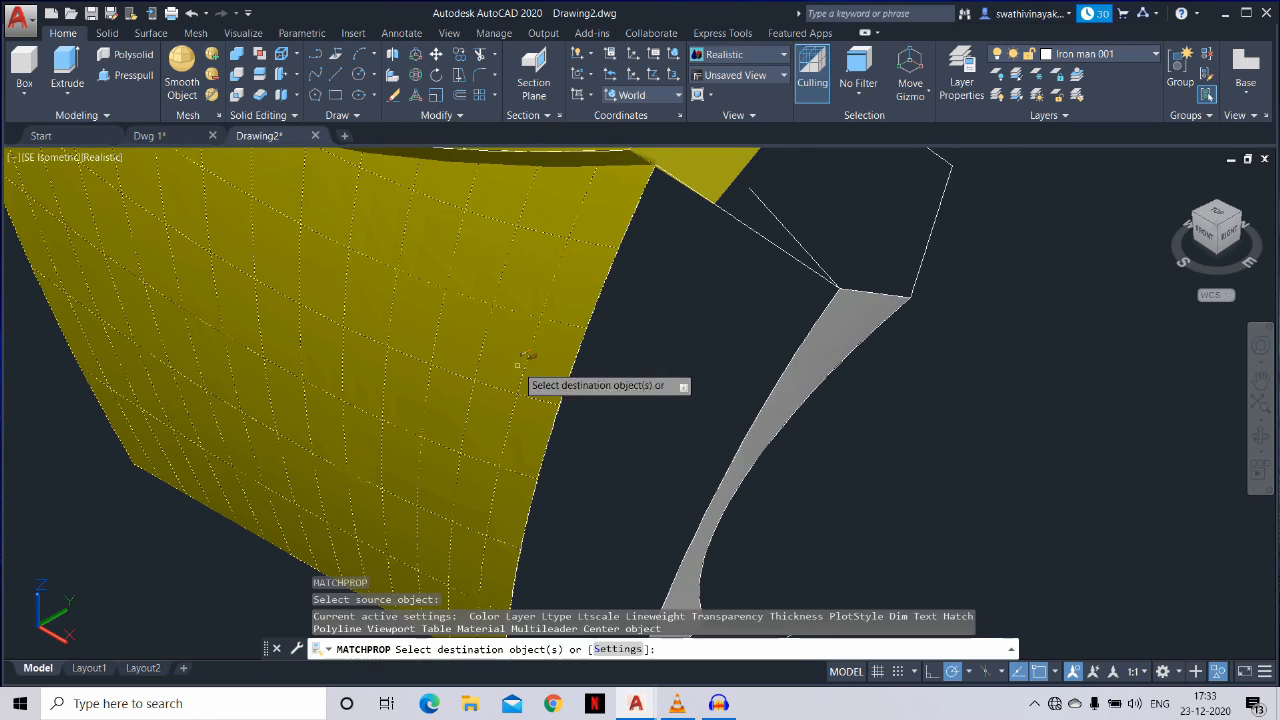
left_click(814, 383)
key("Escape")
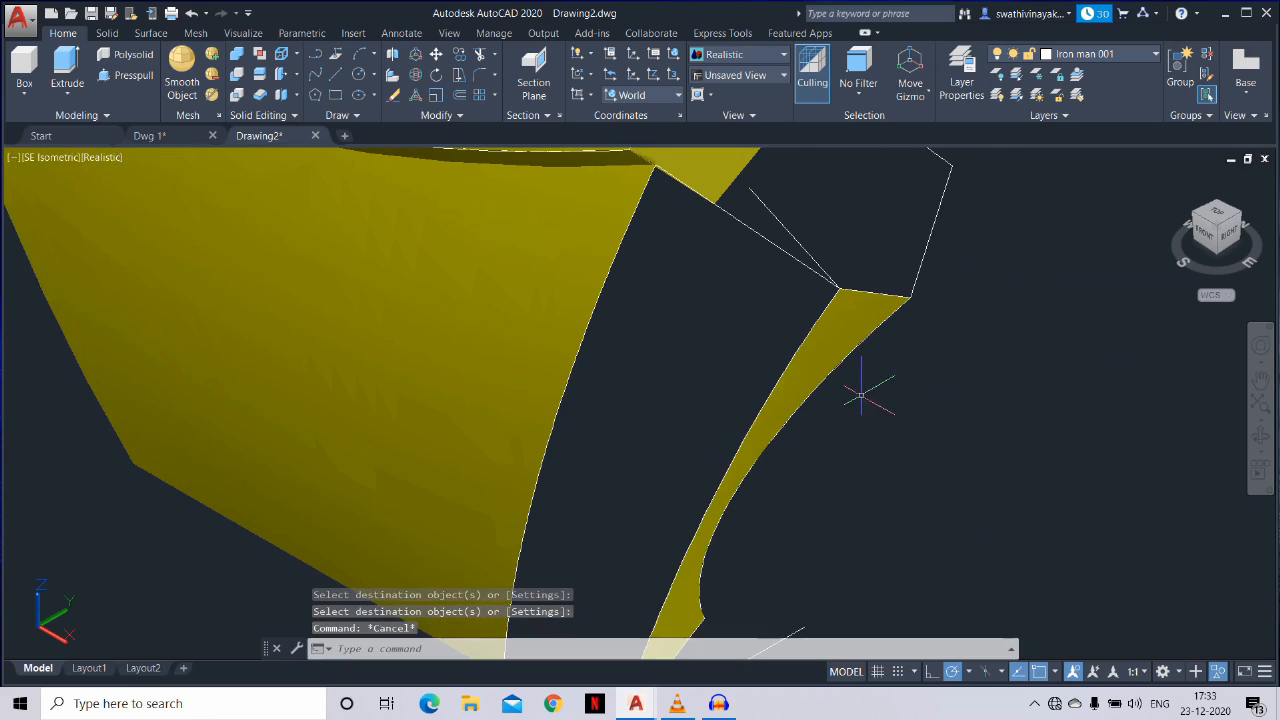
Hide the yellow cheek strip surface so only its boundary curves remain in view
left_click(838, 350)
right_click(910, 357)
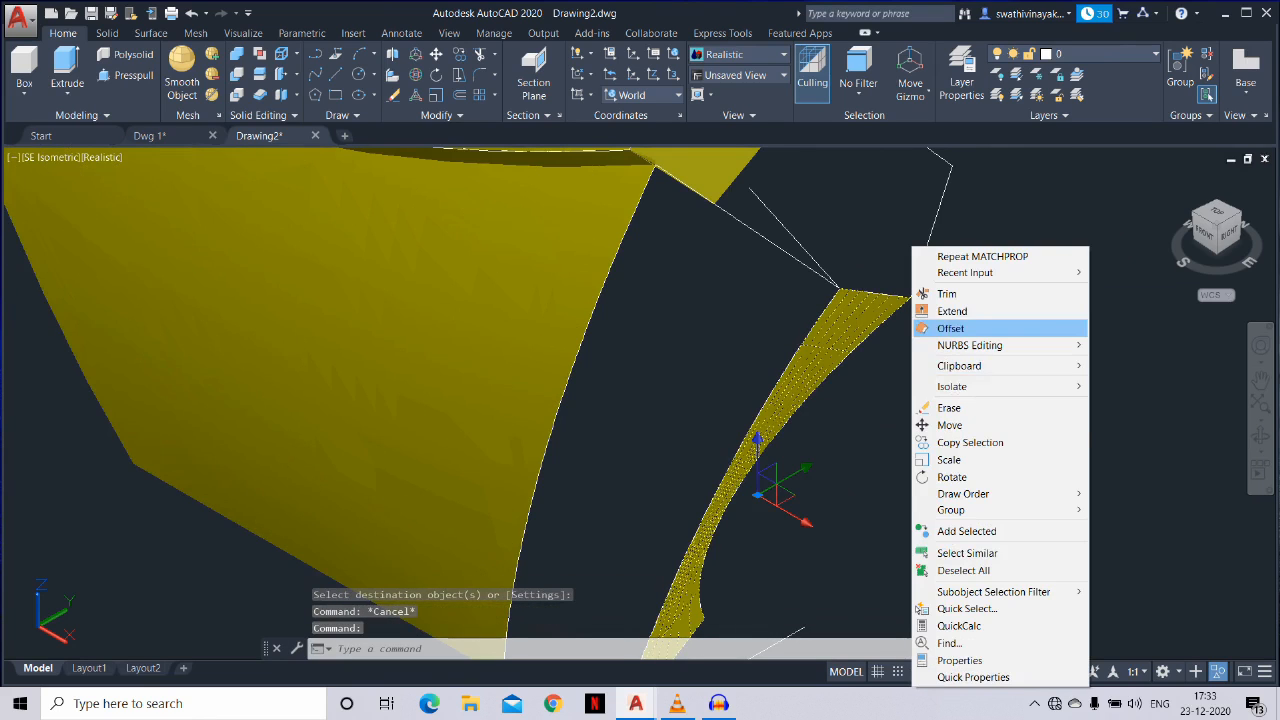
mouse_move(1000, 386)
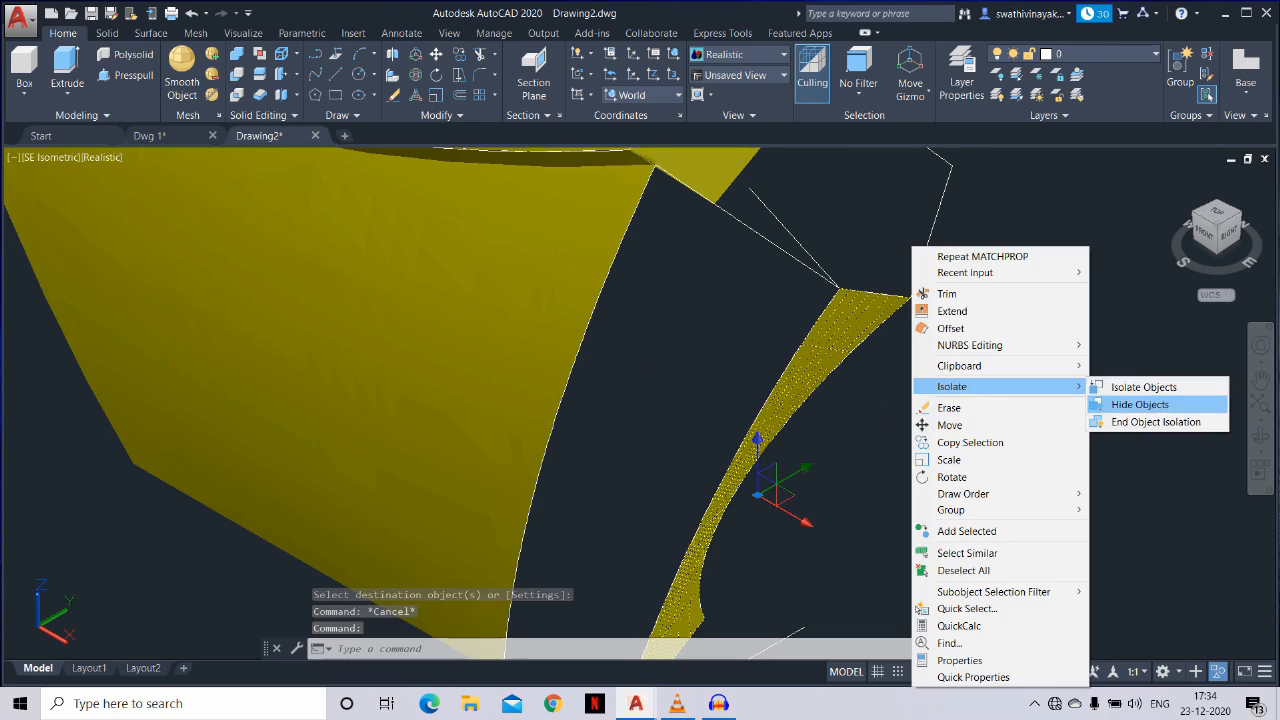
left_click(1140, 404)
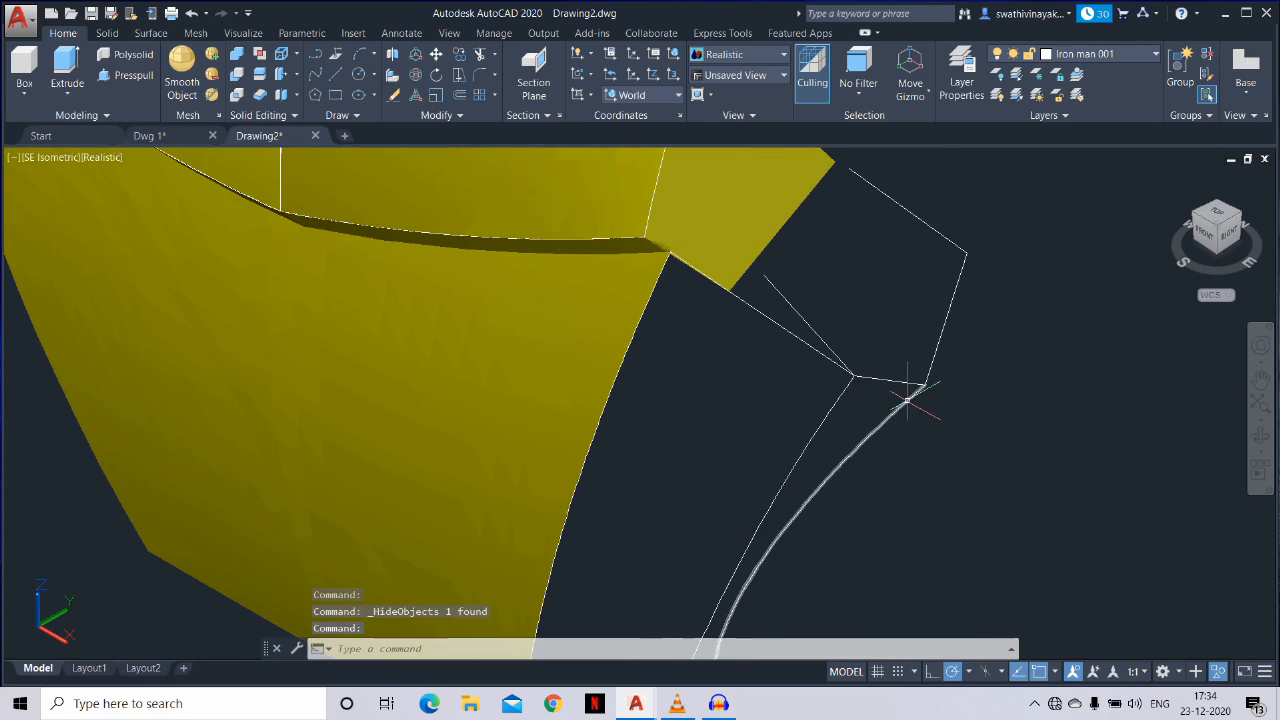
Align the short slanted line, keeping its lower end fixed, along the projecting line toward the mask's side corner, without scaling
type("l")
key("Return")
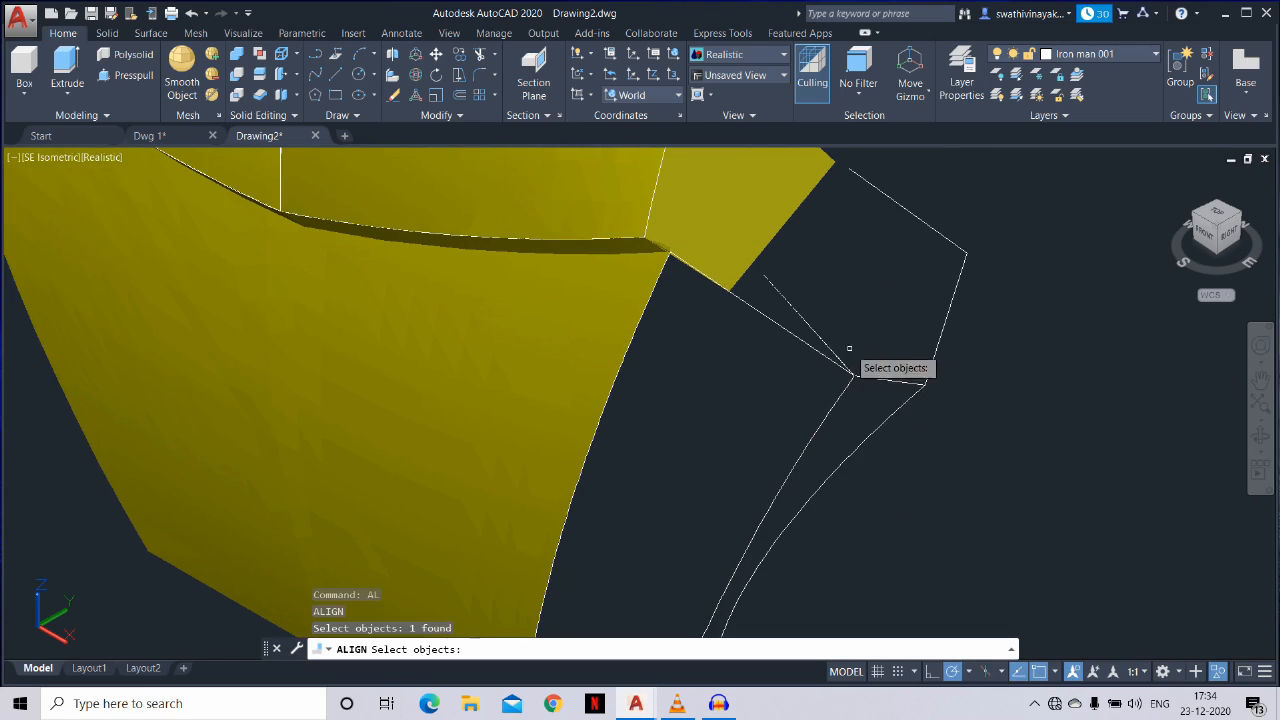
key("Return")
left_click(849, 372)
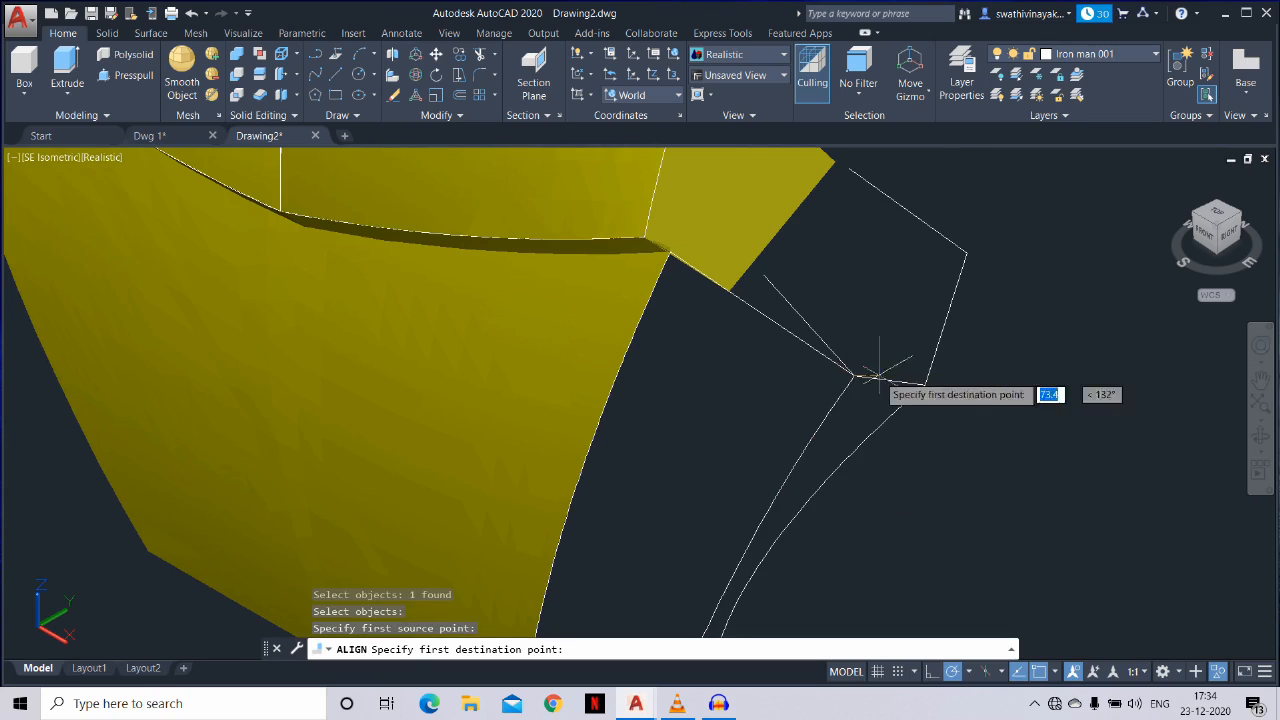
left_click(853, 376)
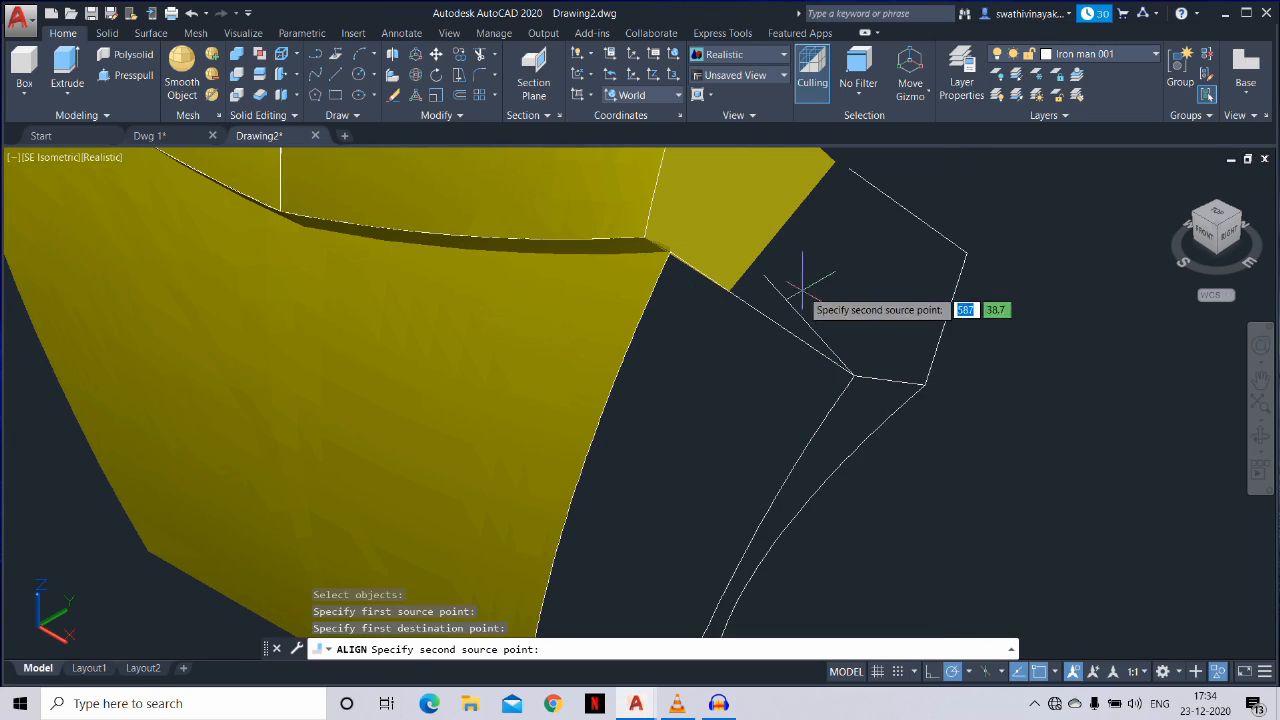
left_click(763, 276)
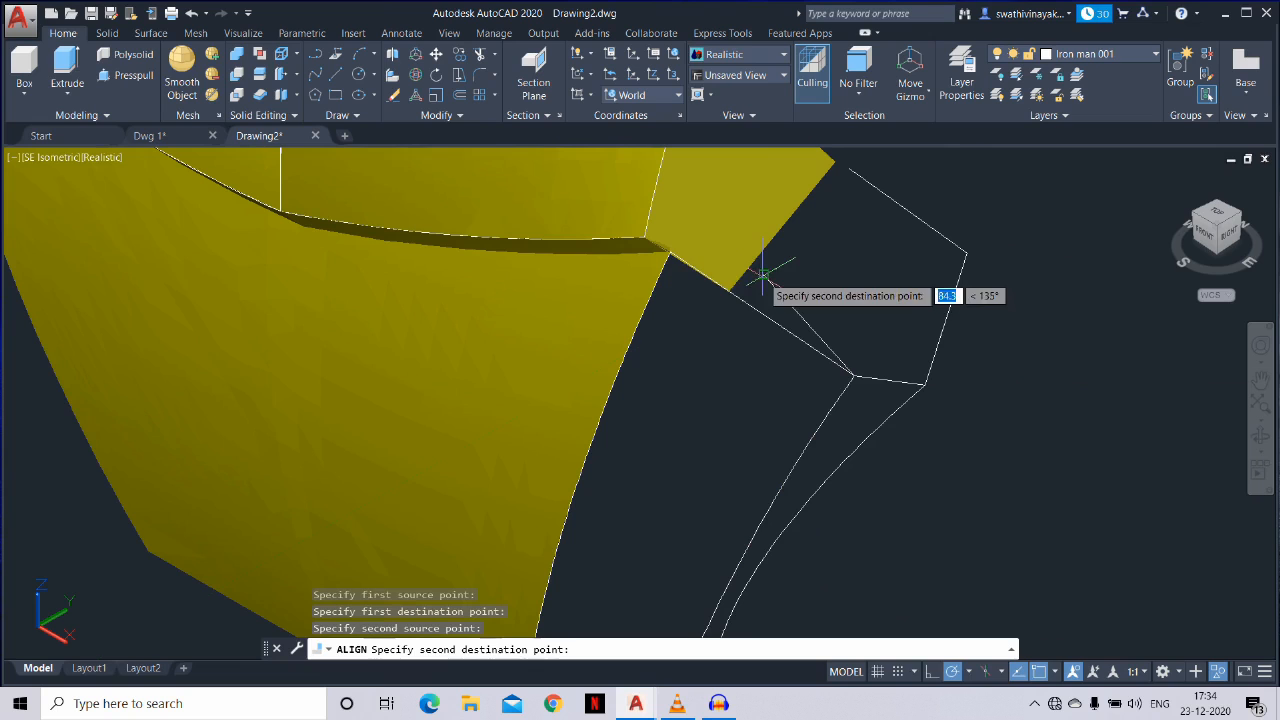
left_click(671, 254)
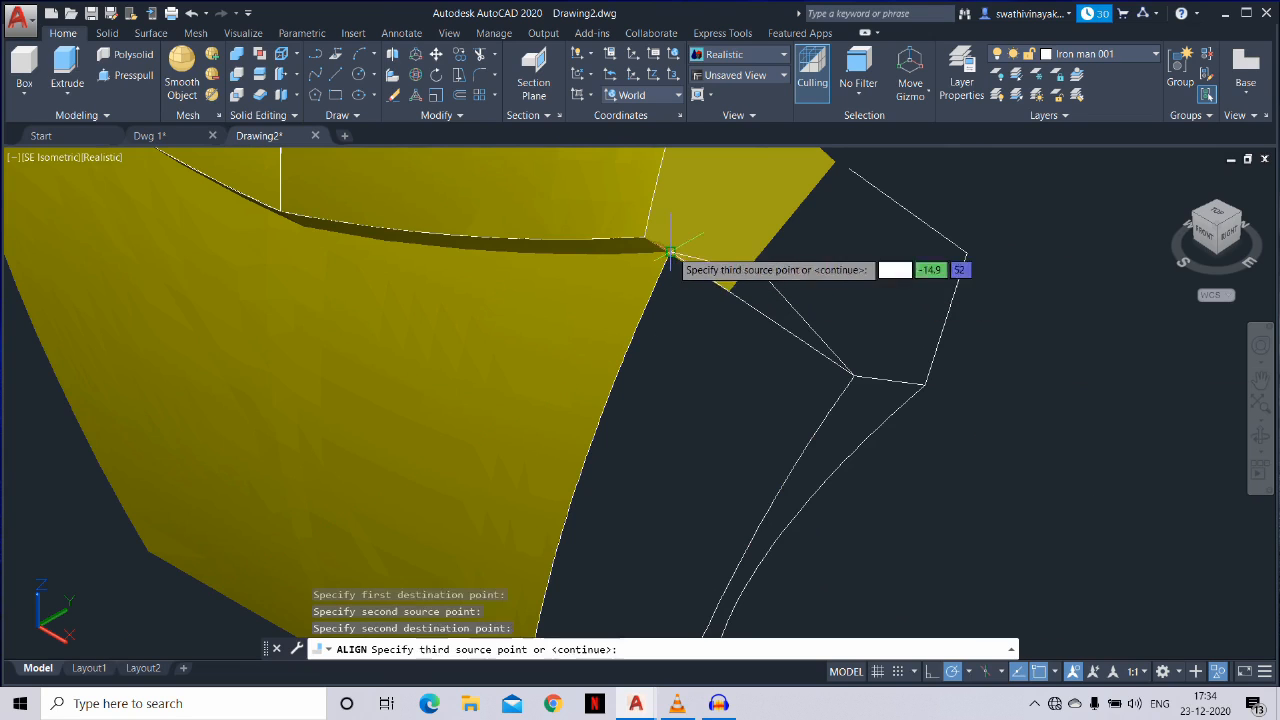
key("Return")
key("Return")
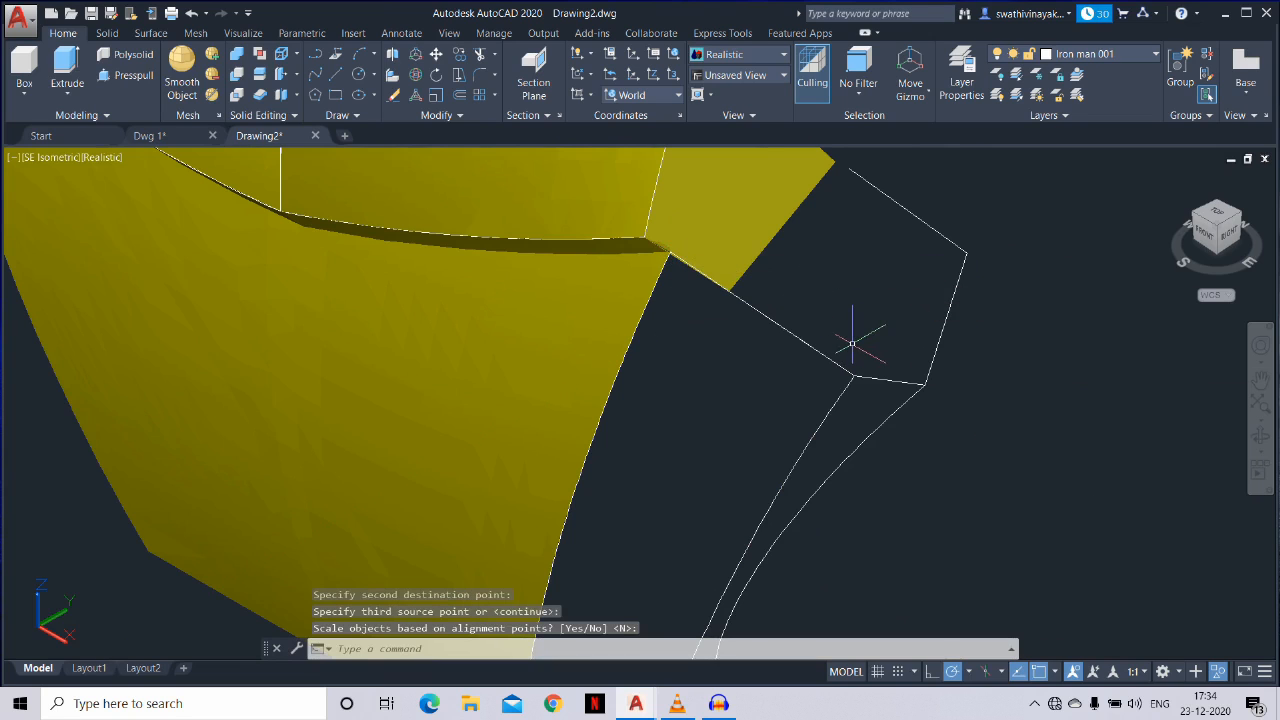
Draw a line from the upper outline line's inner end down to the realigned line's end on the projecting line
type("l")
key("Return")
left_click(849, 168)
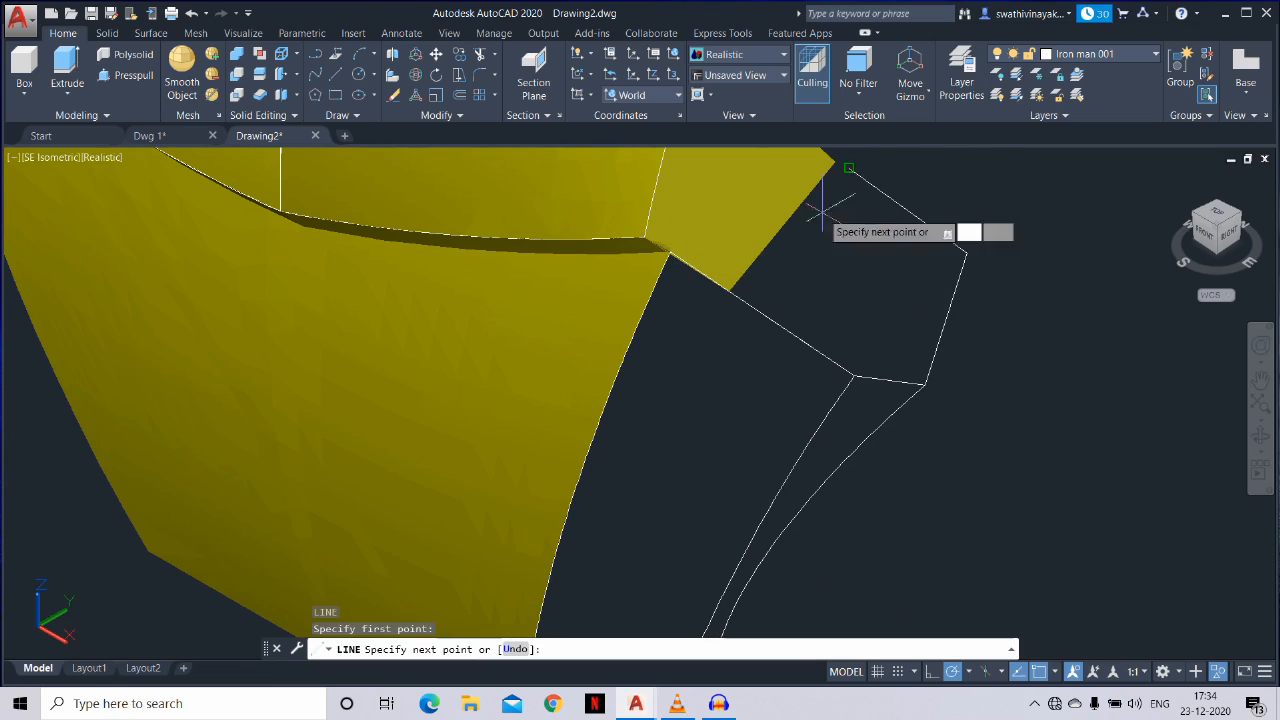
left_click(746, 300)
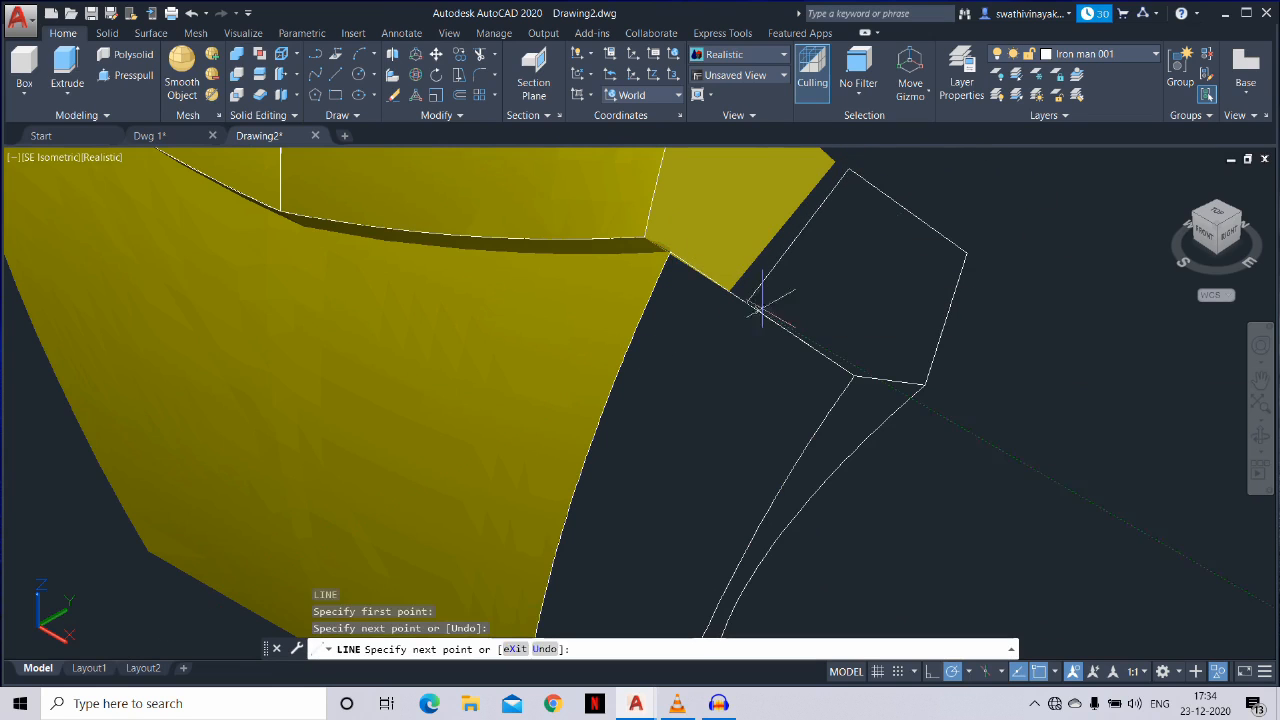
key("Escape")
Draw a line from the outline's outer upper corner to the outer end of the projecting line
key("Return")
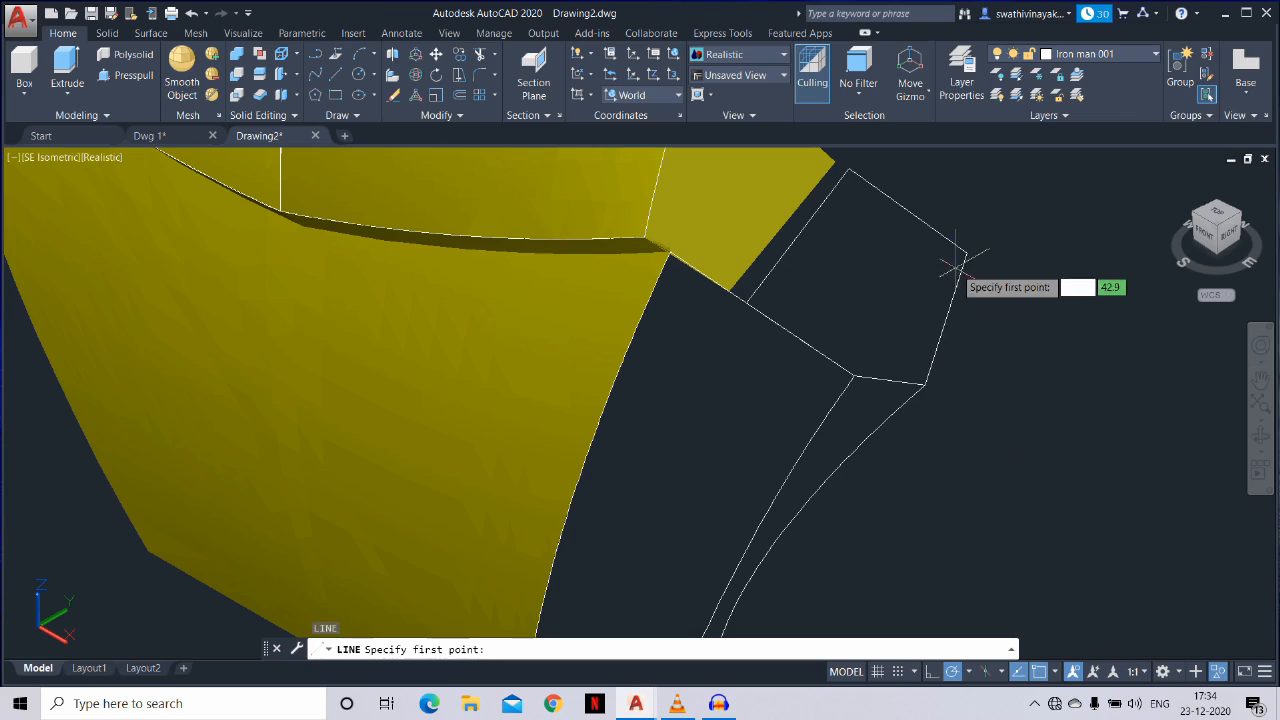
left_click(965, 253)
left_click(854, 376)
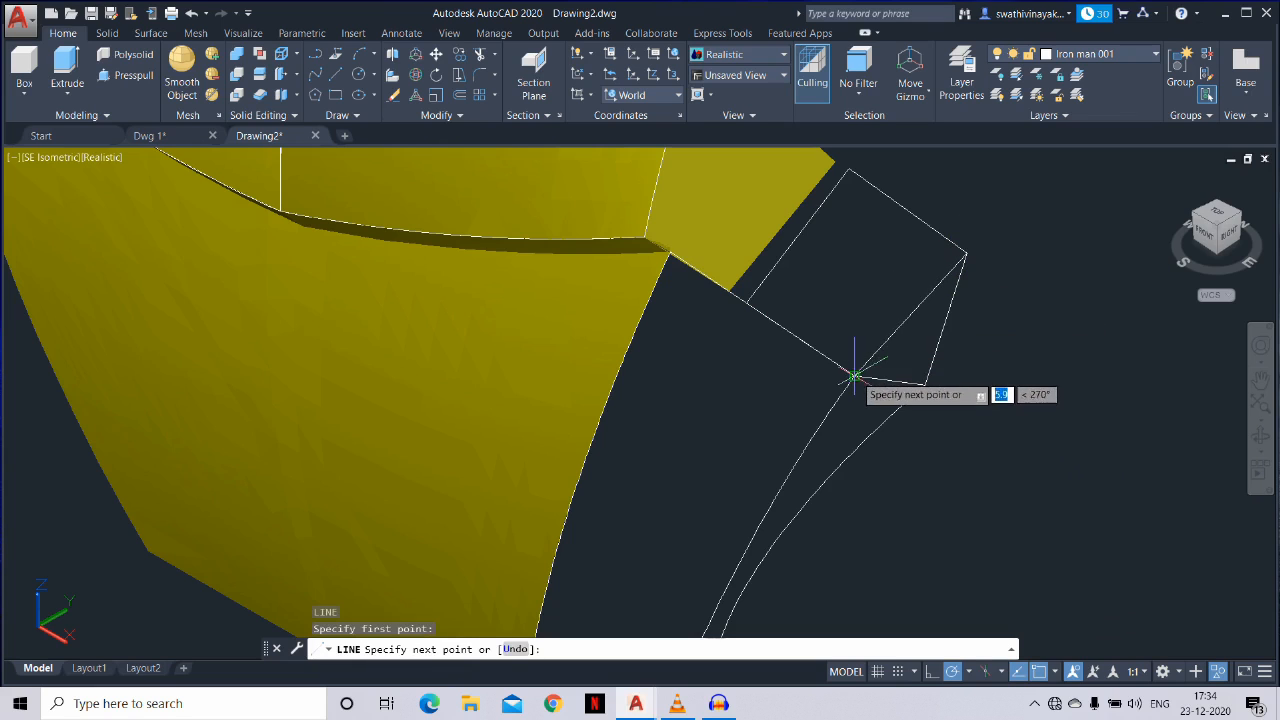
left_click(854, 376)
key("Escape")
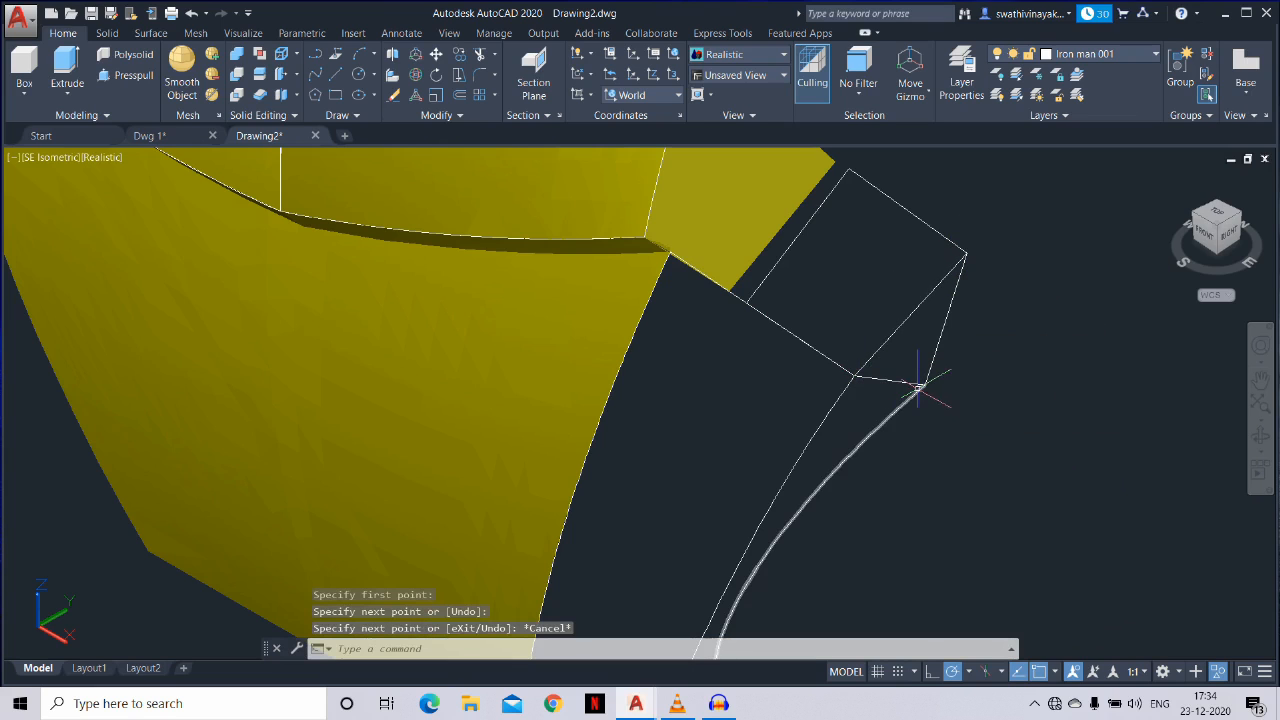
key("Return")
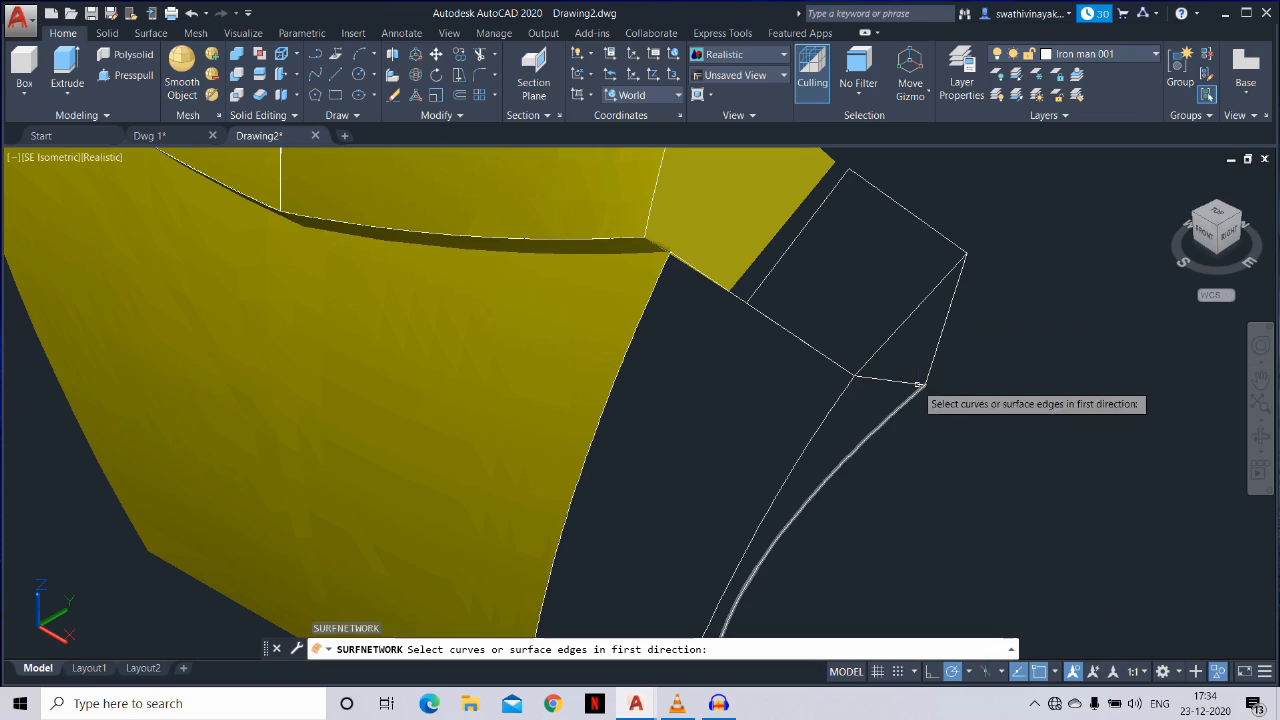
left_click(834, 363)
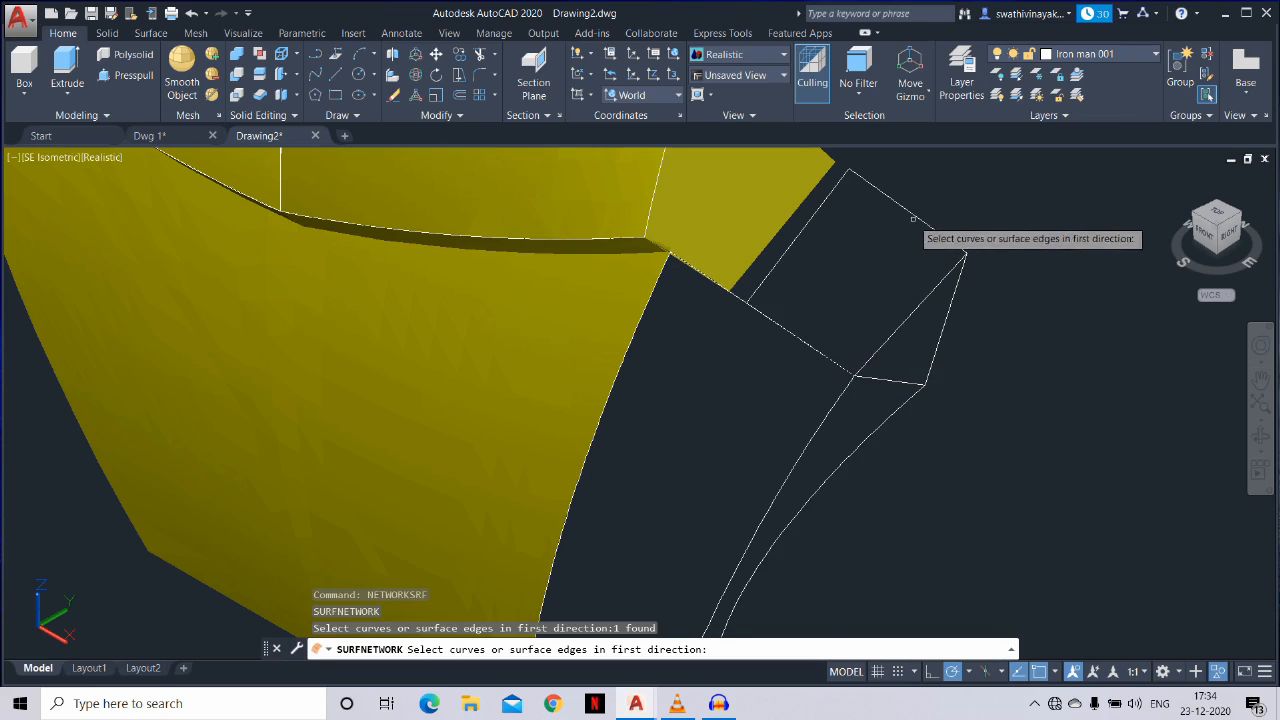
scroll(752, 315, "up", 5)
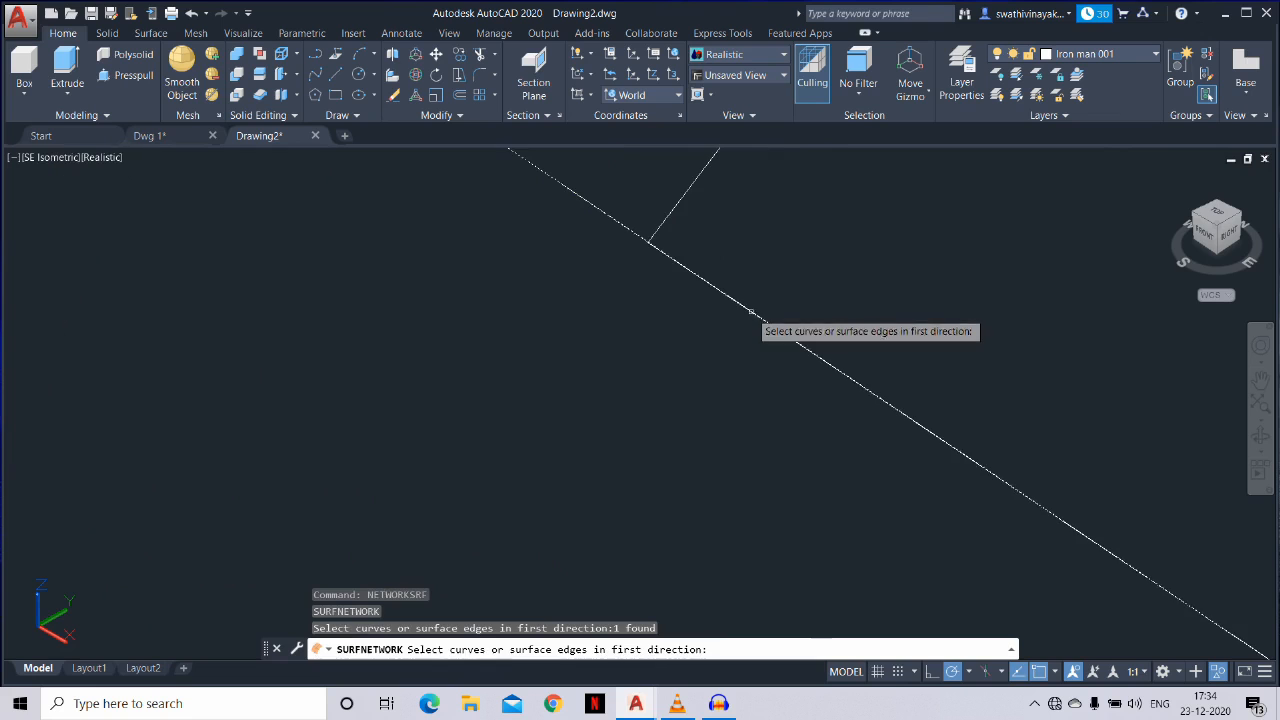
key("Escape")
Hide the object that overlaps the projecting line beside the mask's side corner
left_click(571, 277)
right_click(558, 292)
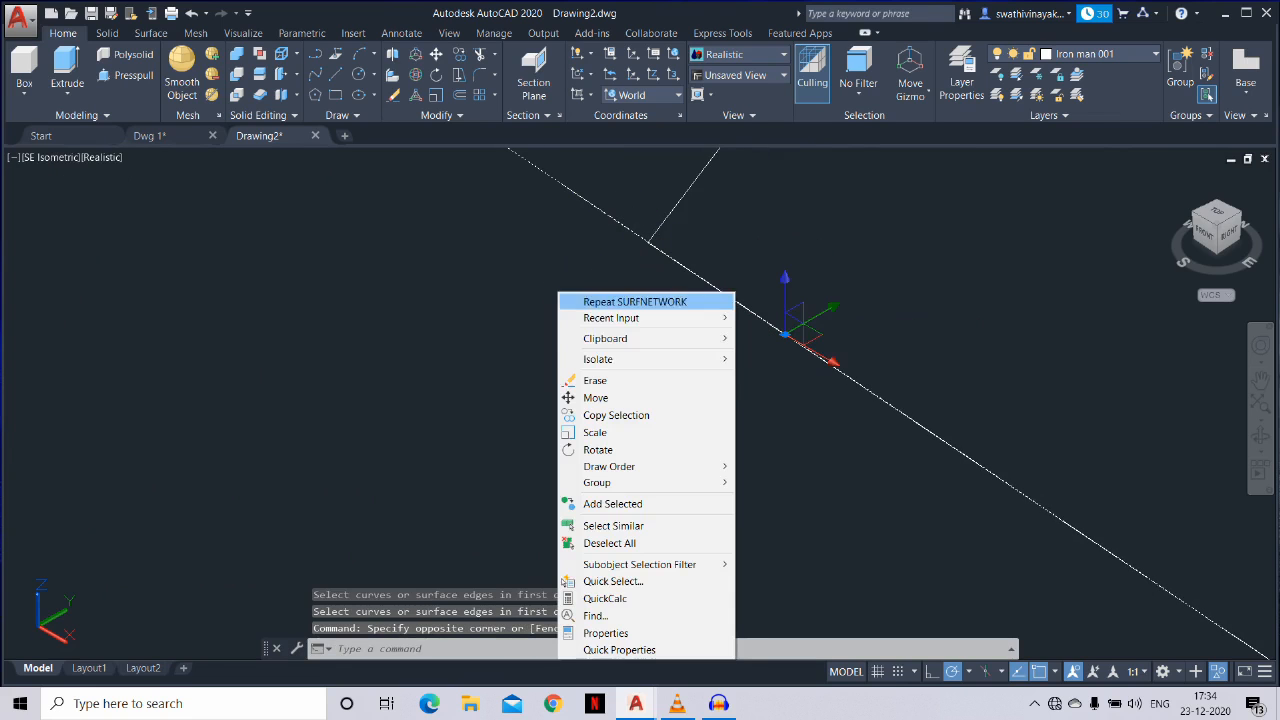
mouse_move(650, 359)
left_click(786, 377)
scroll(741, 440, "down", 5)
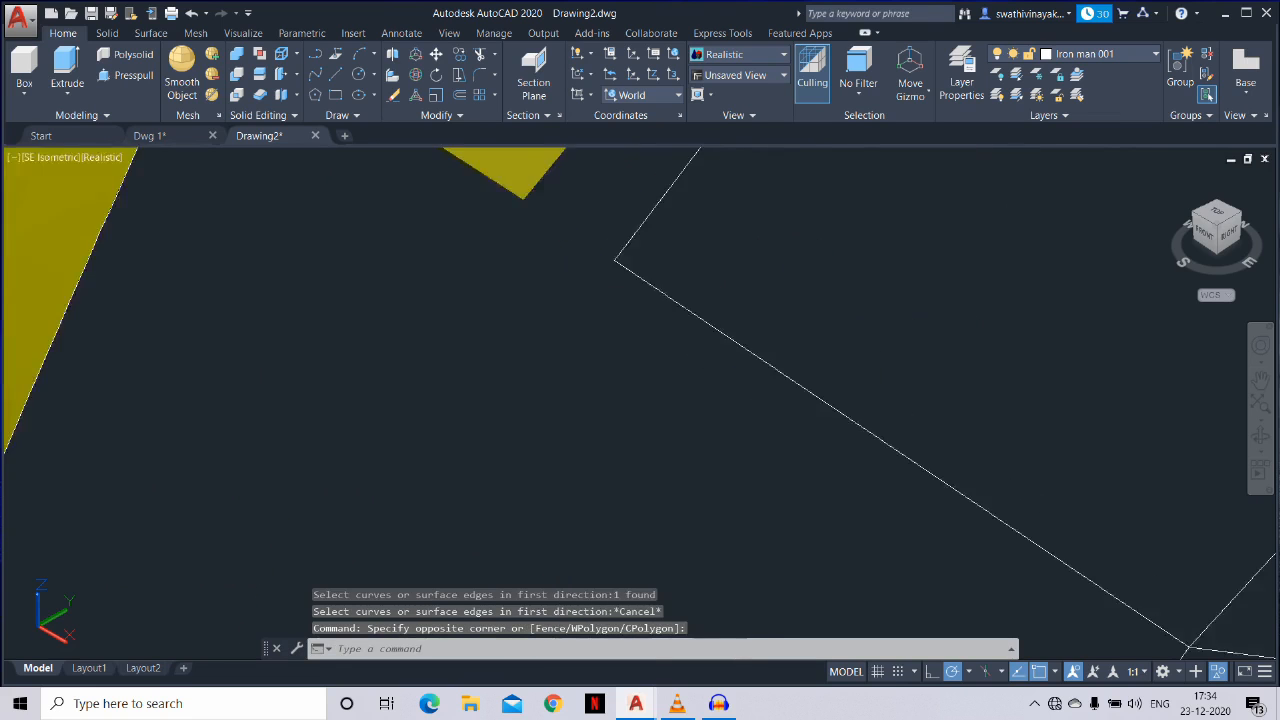
Create a network surface across the four-sided outline, using the projecting line and its opposite line first, and the two connecting lines as second direction
type("n")
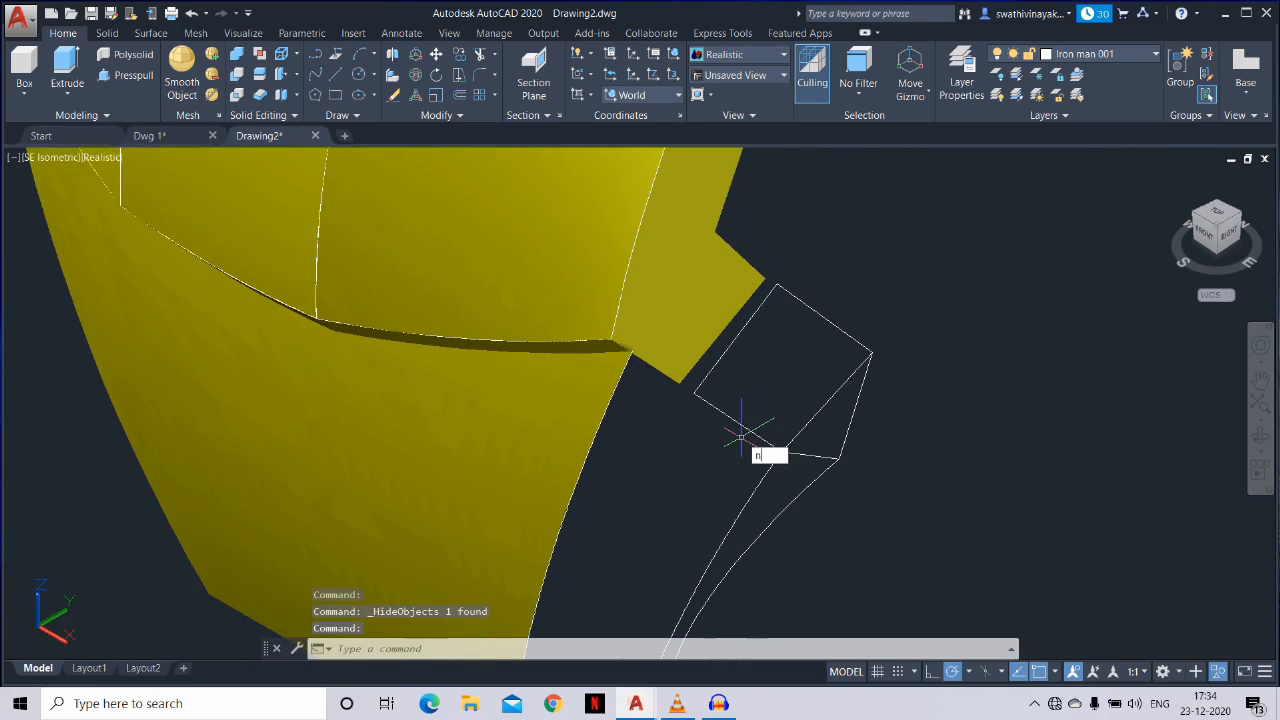
type("d: NETWORKSRF")
key("Return")
left_click(741, 425)
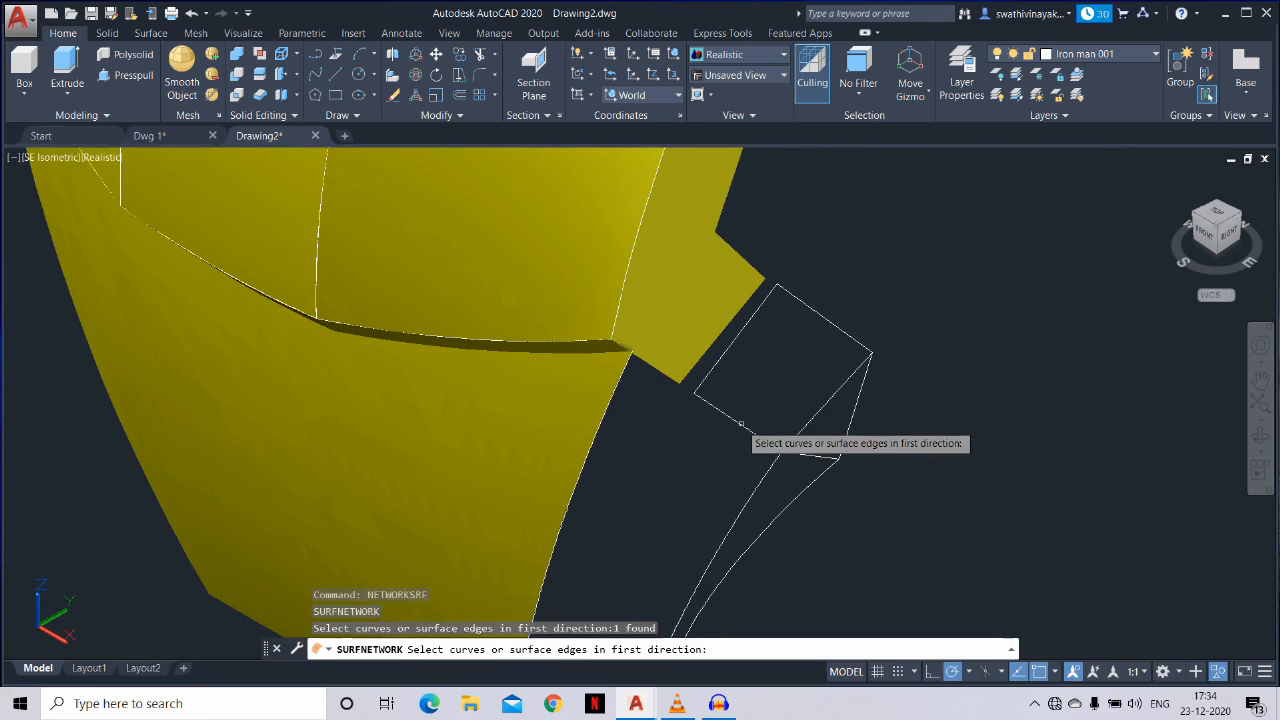
left_click(741, 425)
scroll(743, 428, "up", 4)
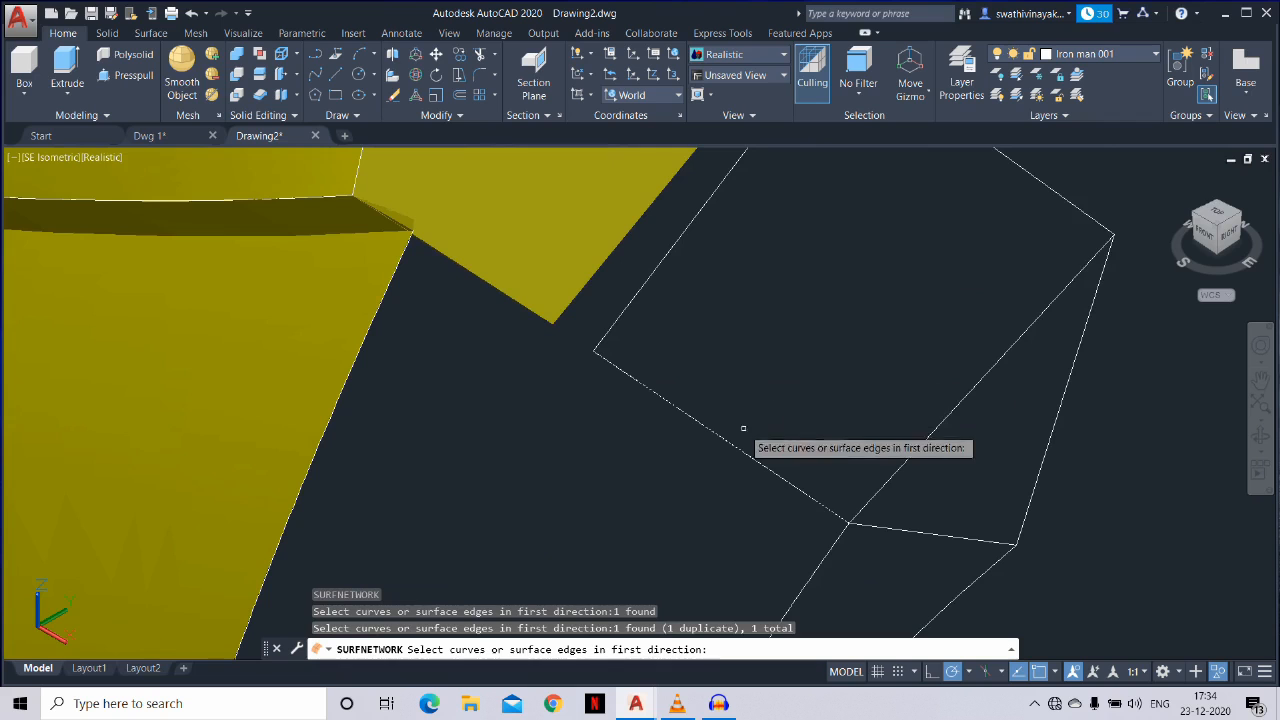
left_click(1025, 170)
scroll(939, 272, "down", 3)
middle_click_drag(939, 272, 932, 318)
key("Return")
left_click(977, 360)
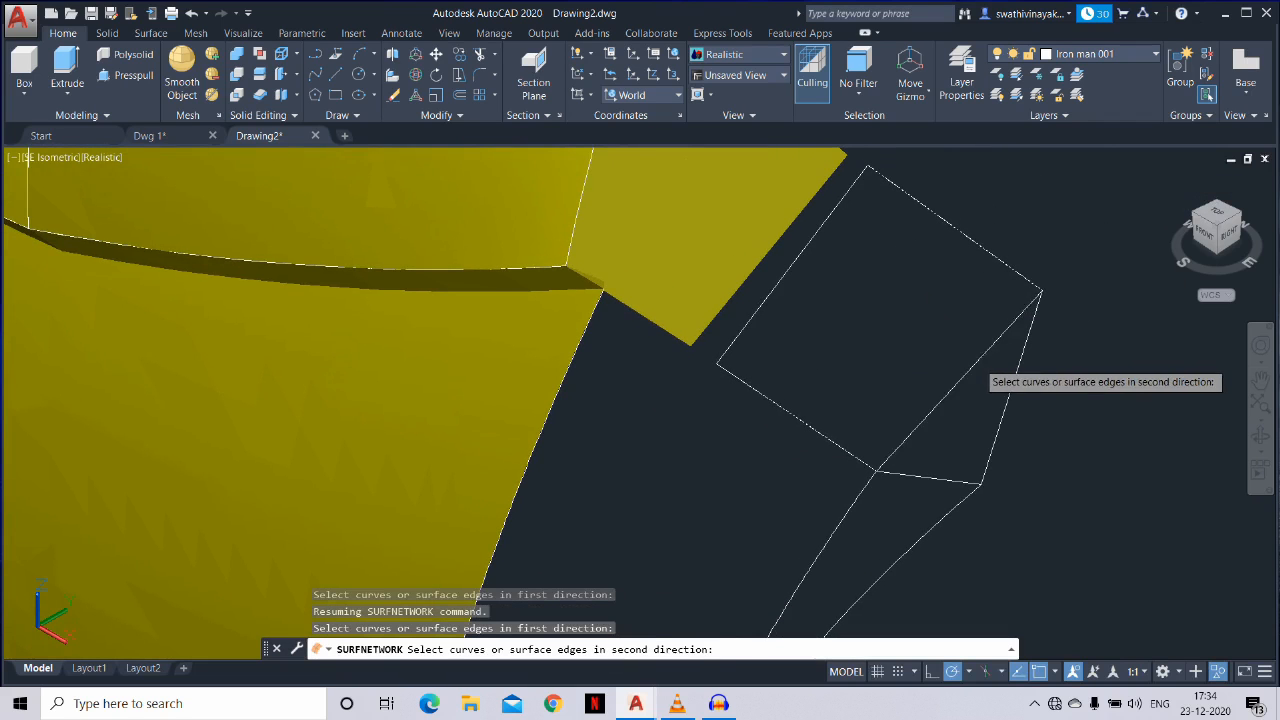
left_click(792, 262)
key("Return")
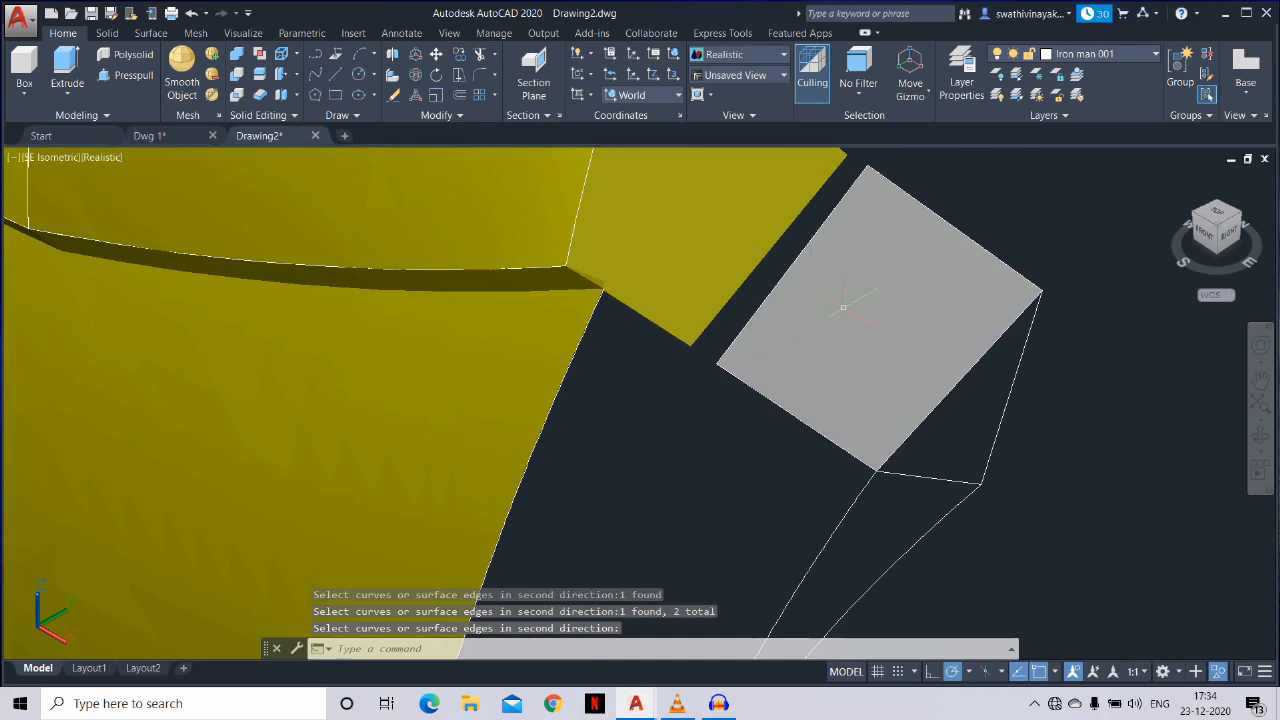
type("ma")
key("Return")
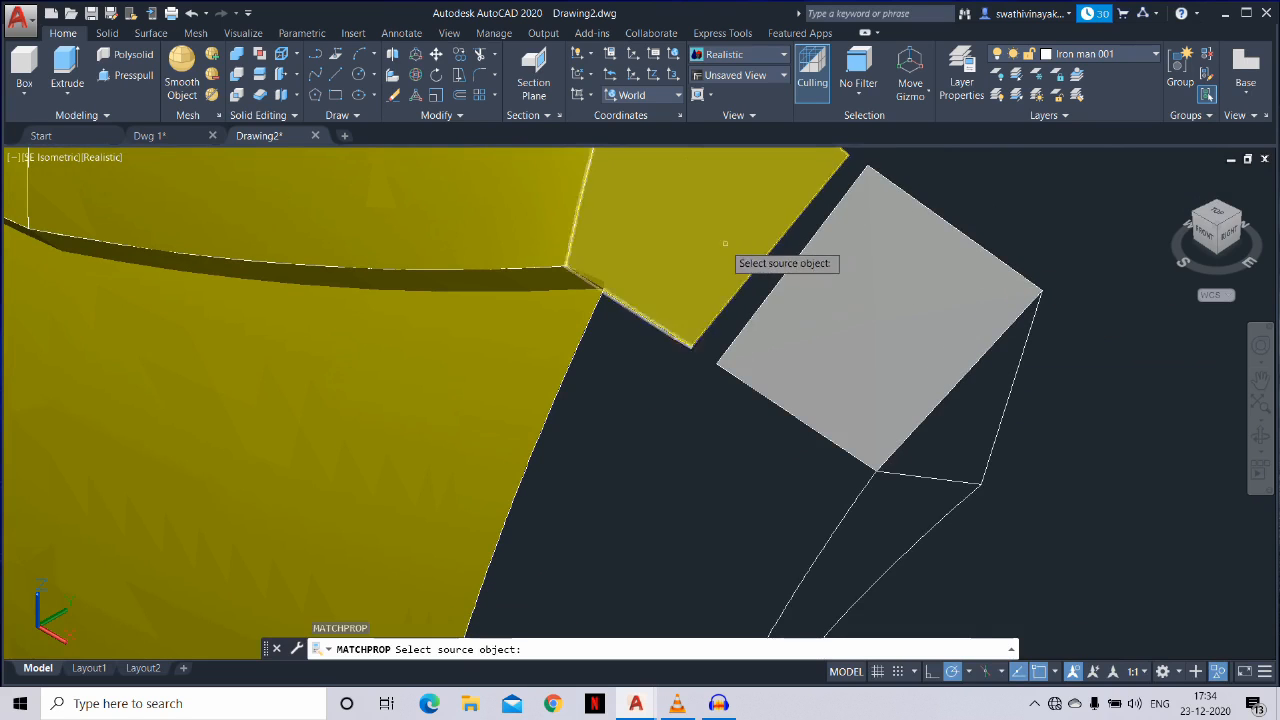
left_click(729, 257)
key("Escape")
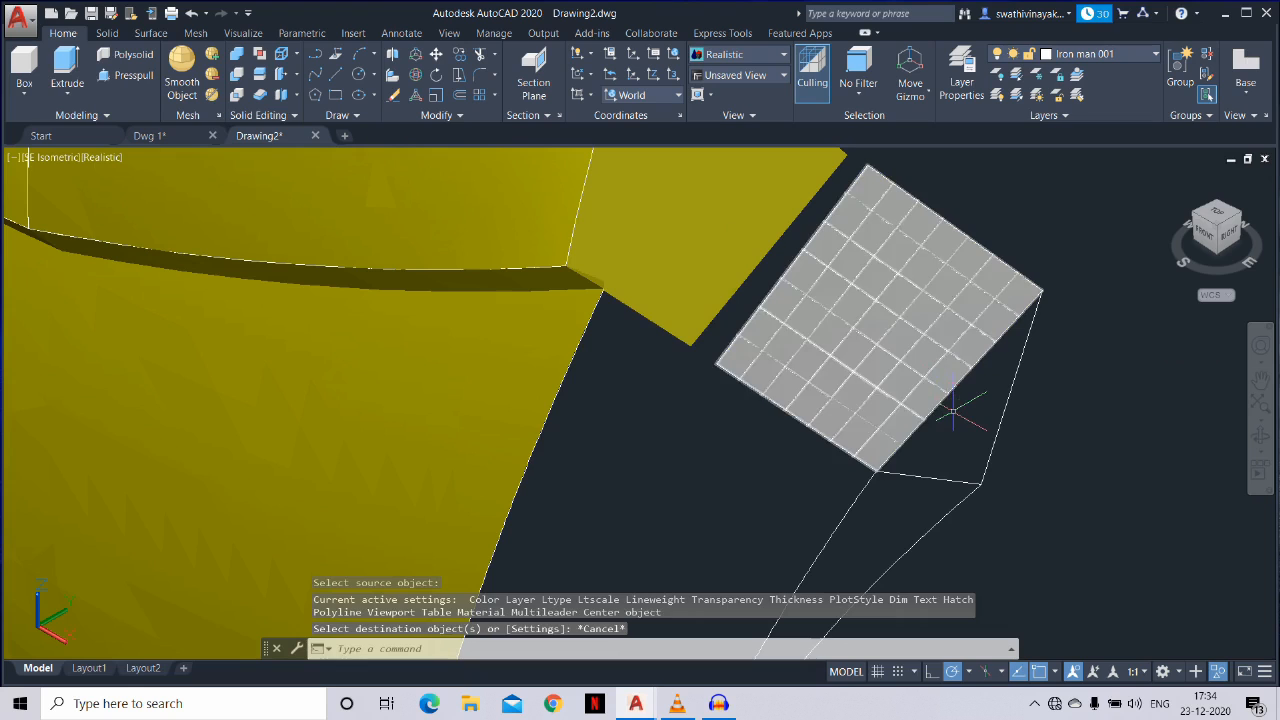
Join the three lines of the triangle beside the new network surface into one closed 3D polyline
type("j")
key("Return")
left_click(997, 425)
left_click(939, 478)
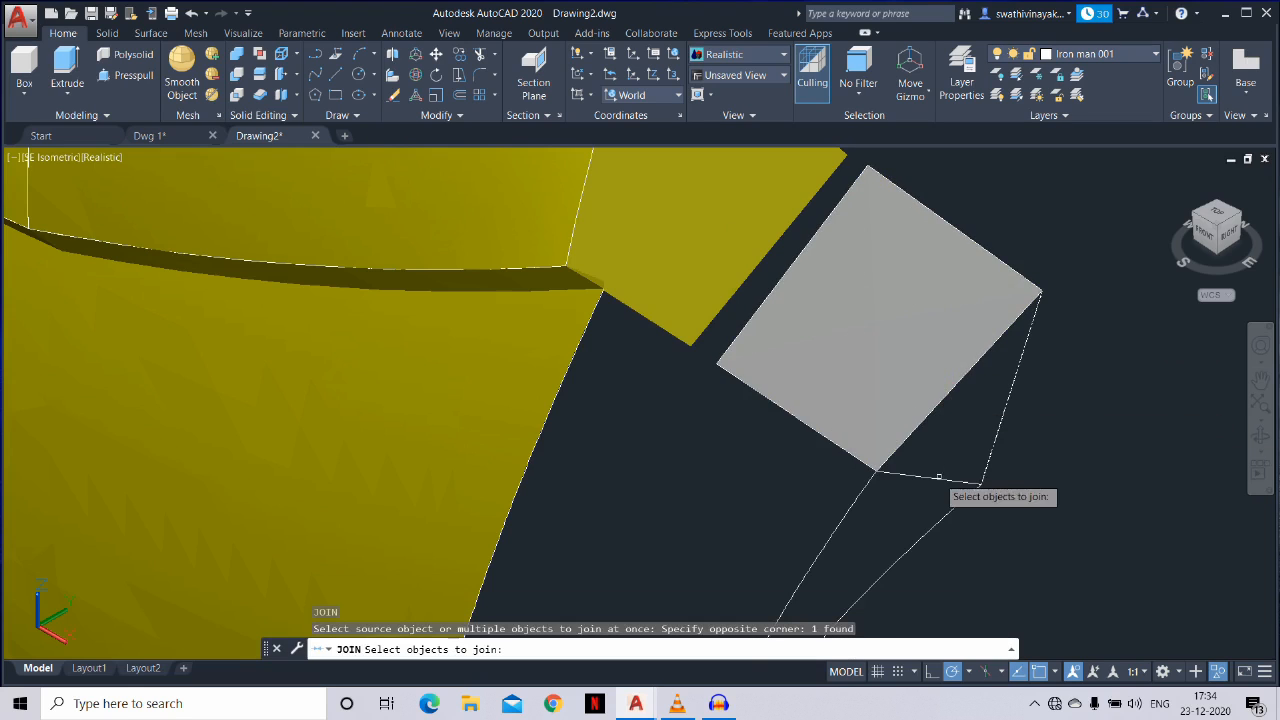
left_click(939, 478)
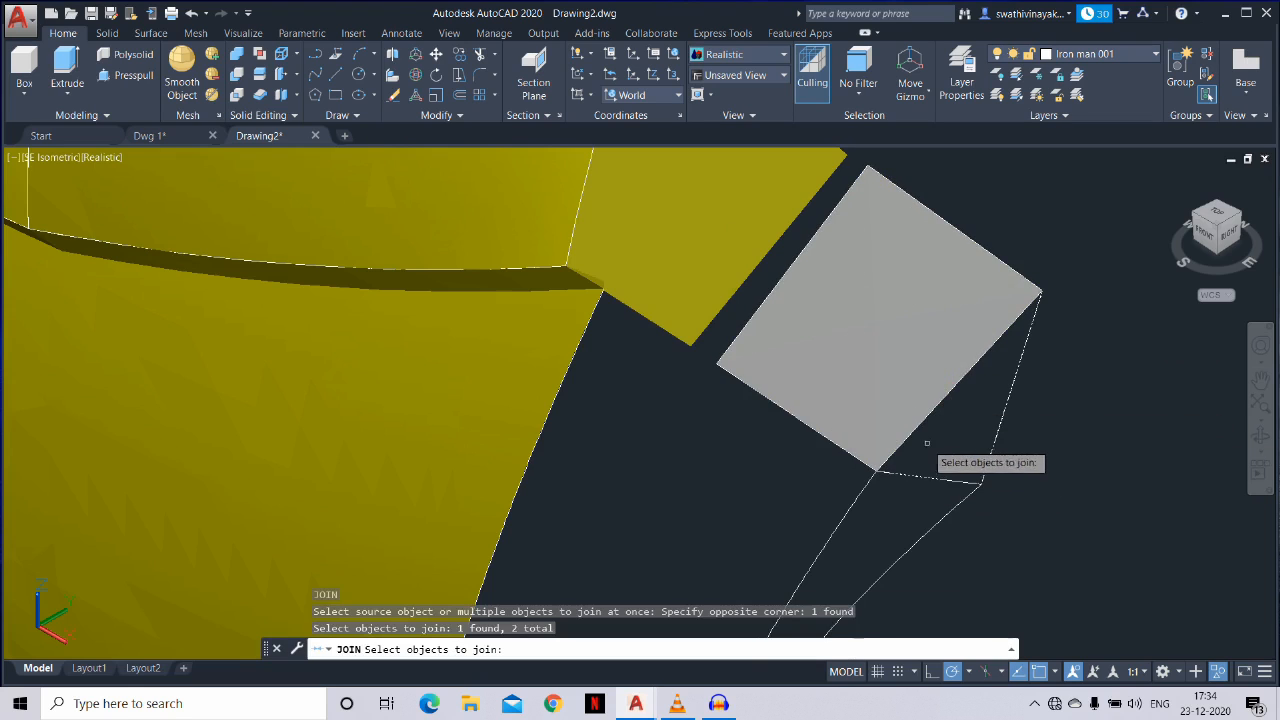
left_click(919, 431)
key("Return")
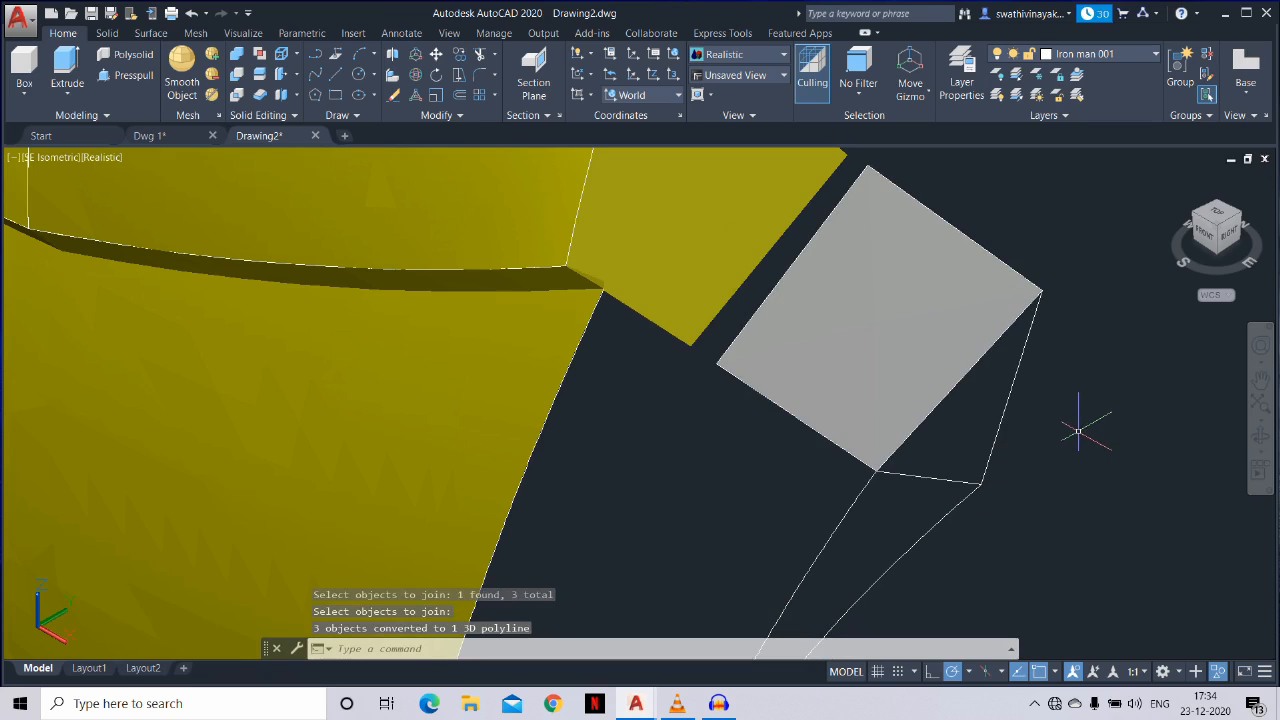
Convert the joined triangular outline into a region
type("reg")
key("Return")
left_click(1005, 438)
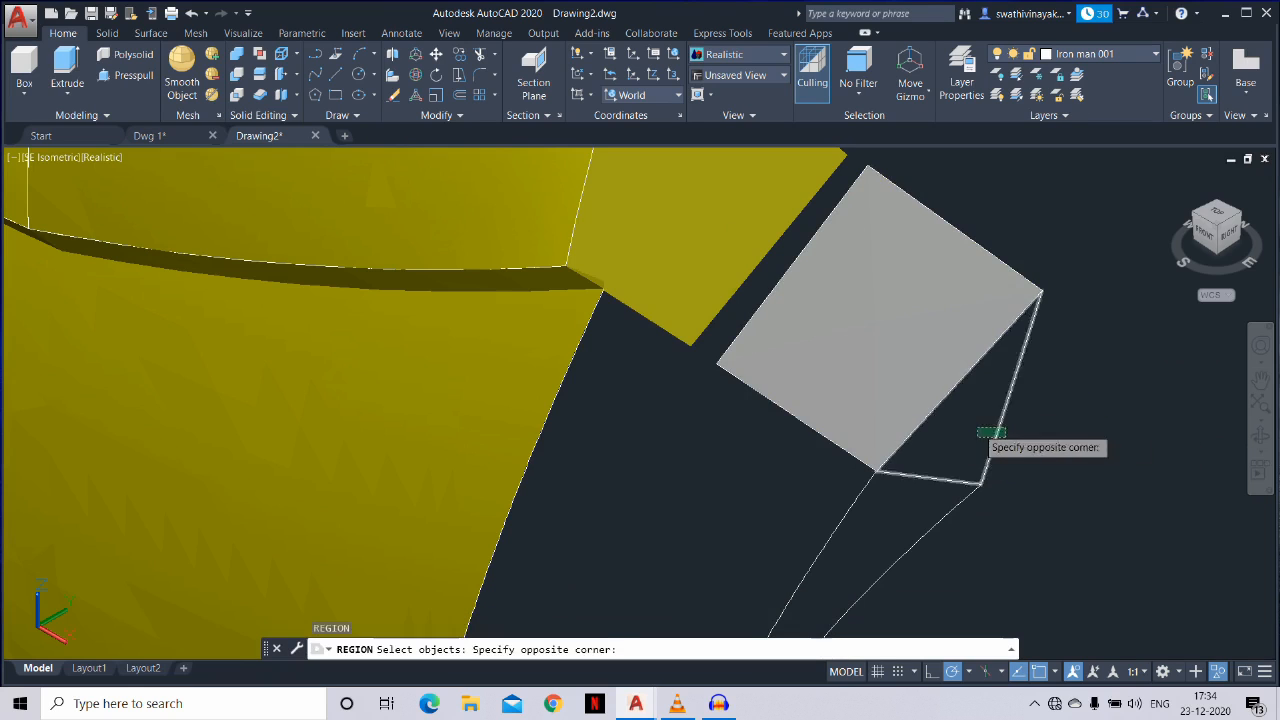
left_click(979, 431)
key("Return")
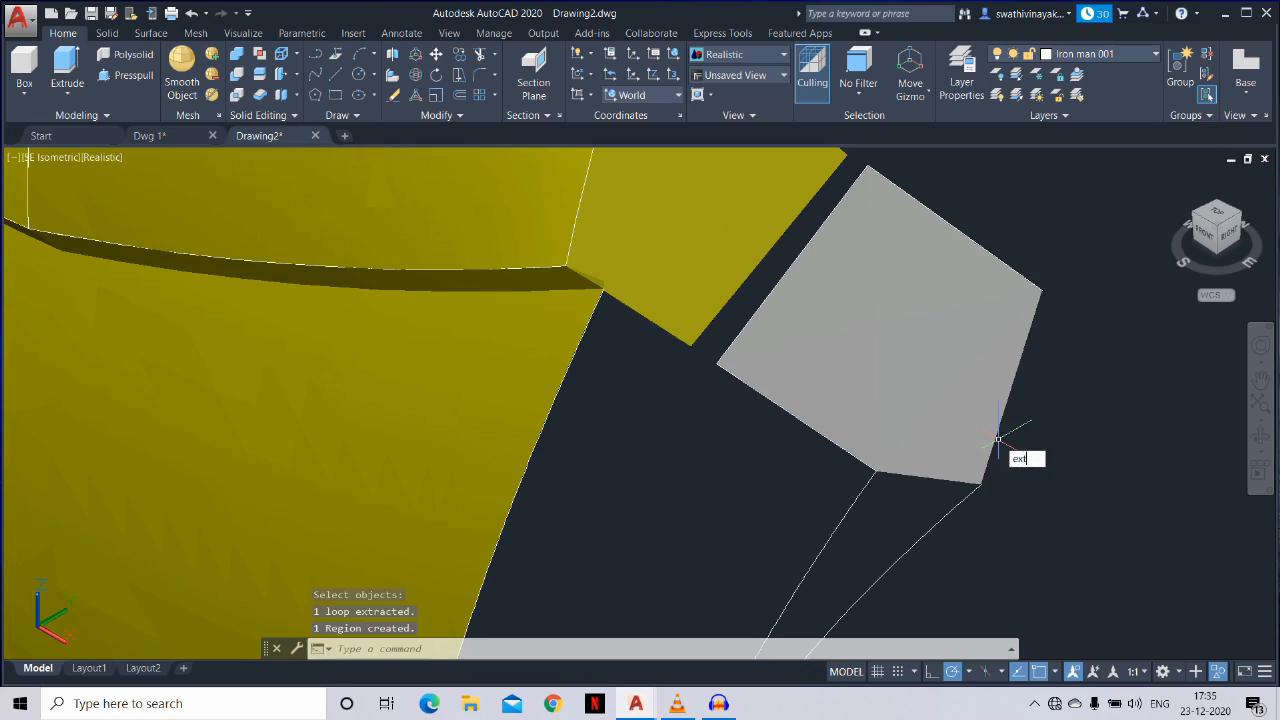
Extrude the triangular region by 0.25
type("ext")
key("Return")
left_click(990, 452)
key("Return")
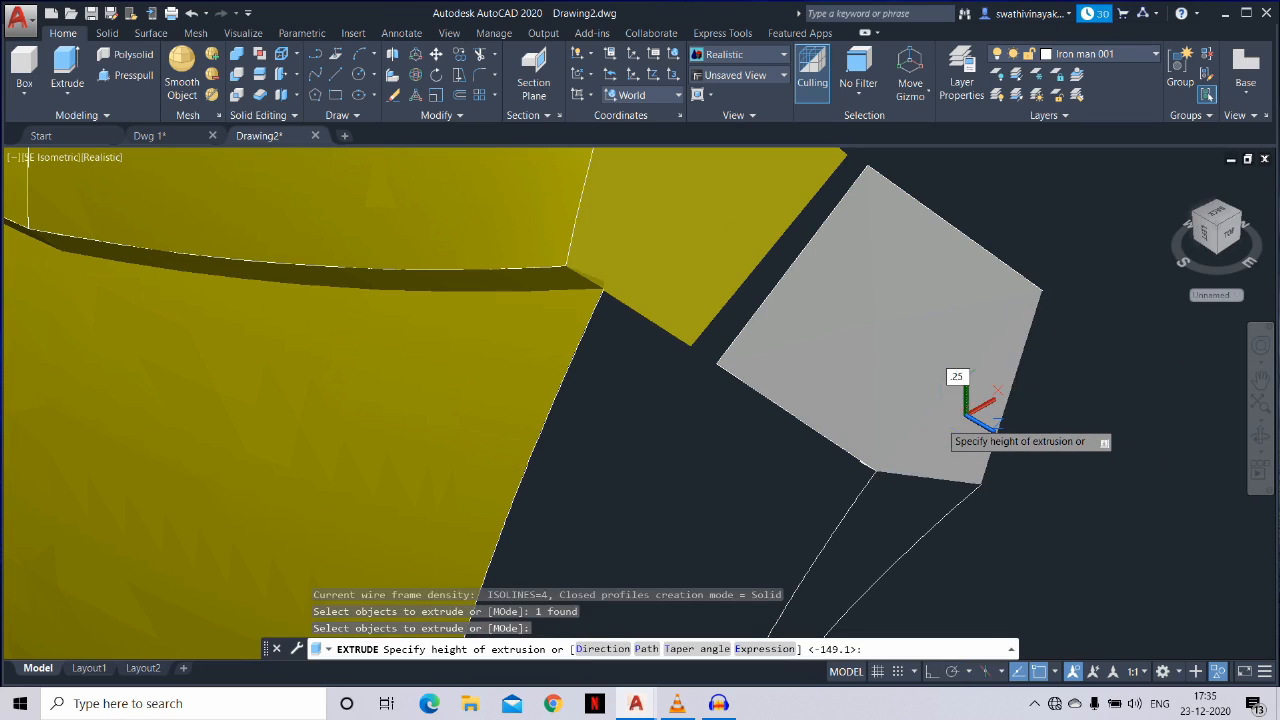
type(".25")
key("Return")
key("Escape")
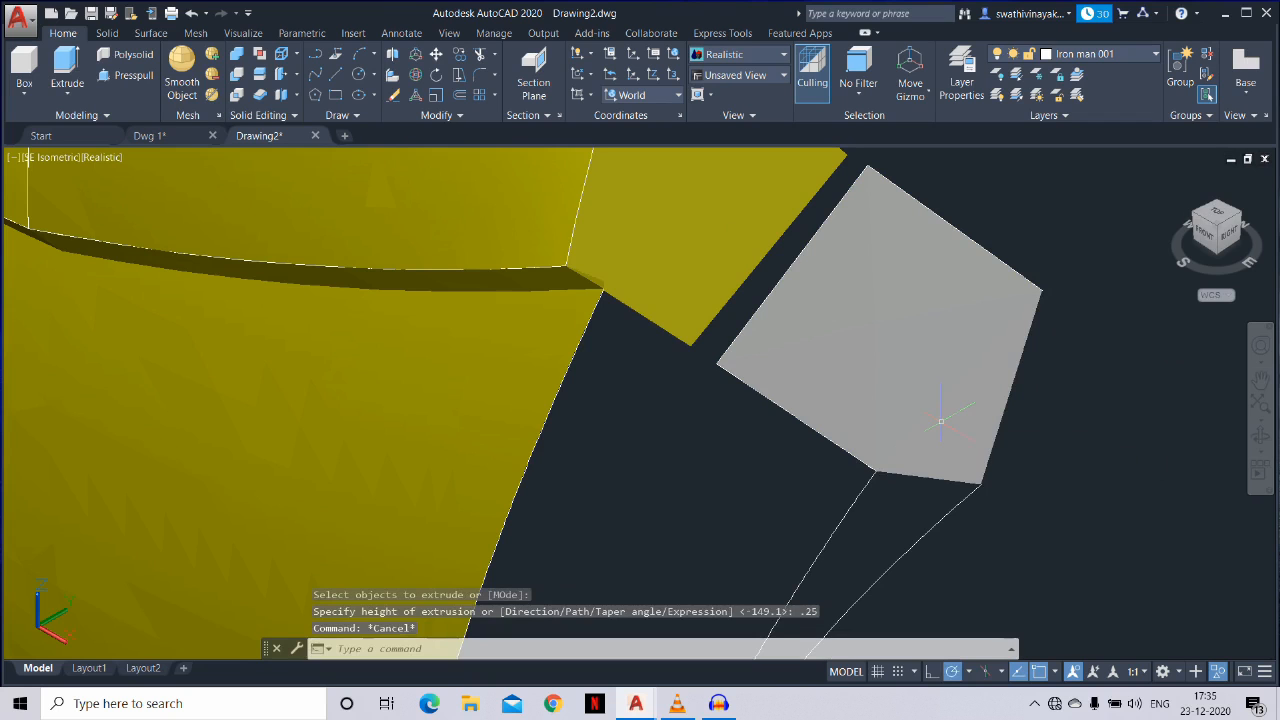
Match the yellow mask surface's properties onto the new four-sided surface and the extruded triangle
type("ma")
key("Return")
left_click(694, 262)
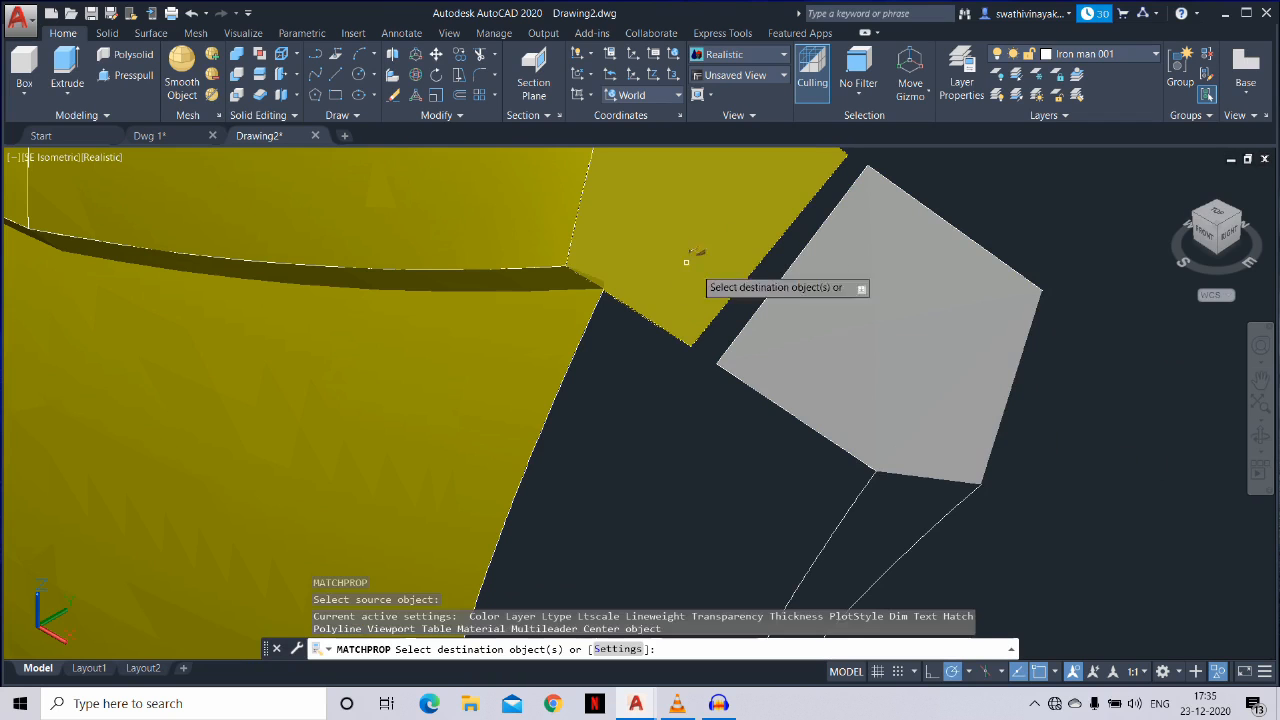
left_click(948, 404)
key("Escape")
scroll(955, 405, "down", 5)
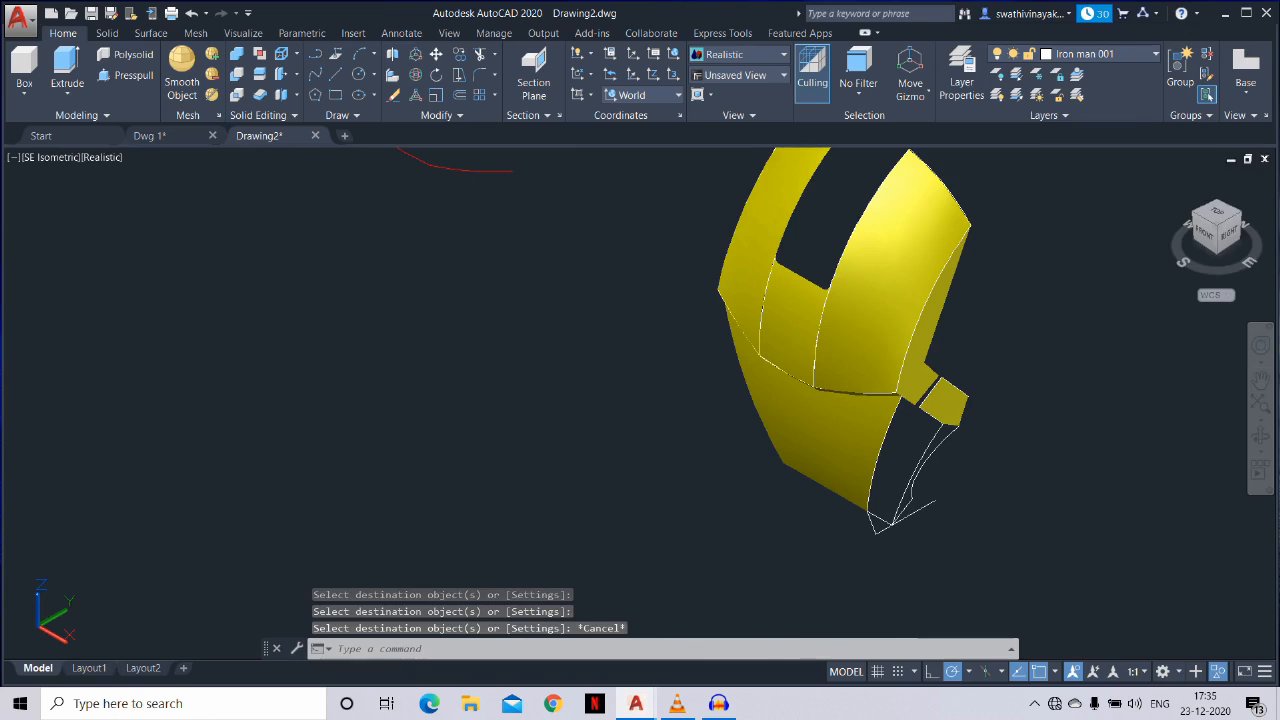
End object isolation to bring back all hidden cheek objects
right_click(1043, 151)
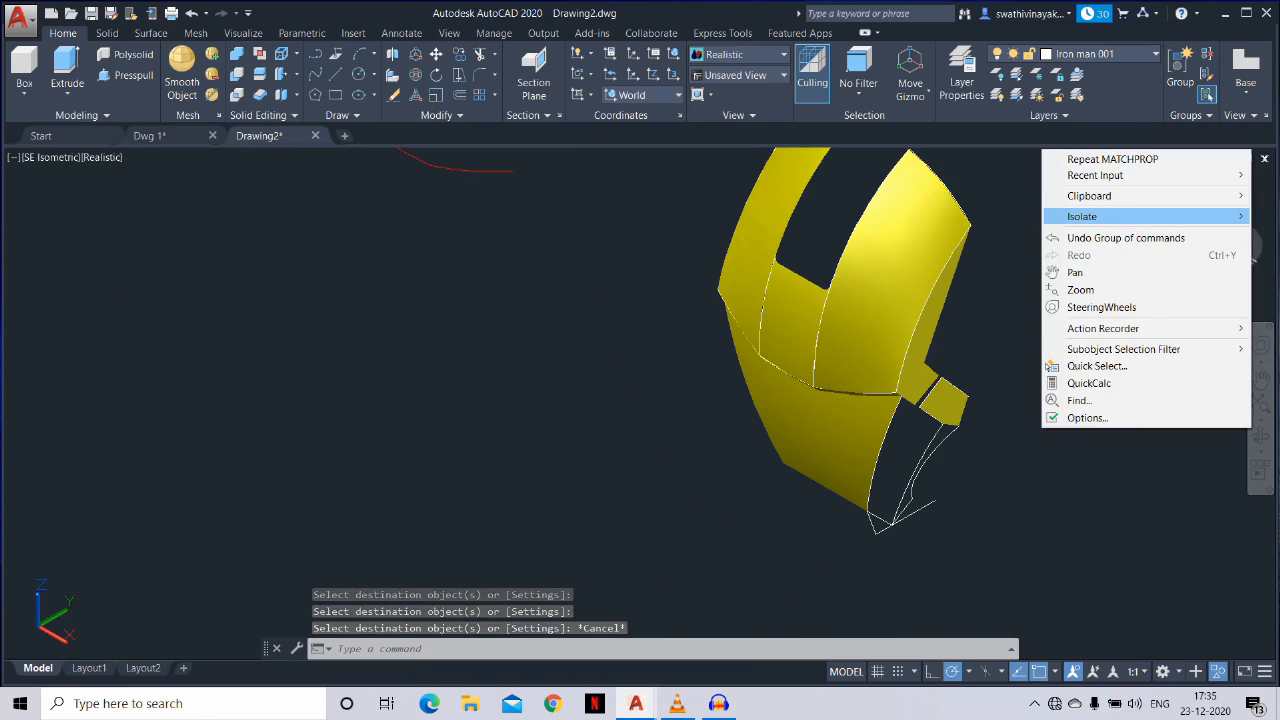
mouse_move(1080, 216)
left_click(965, 250)
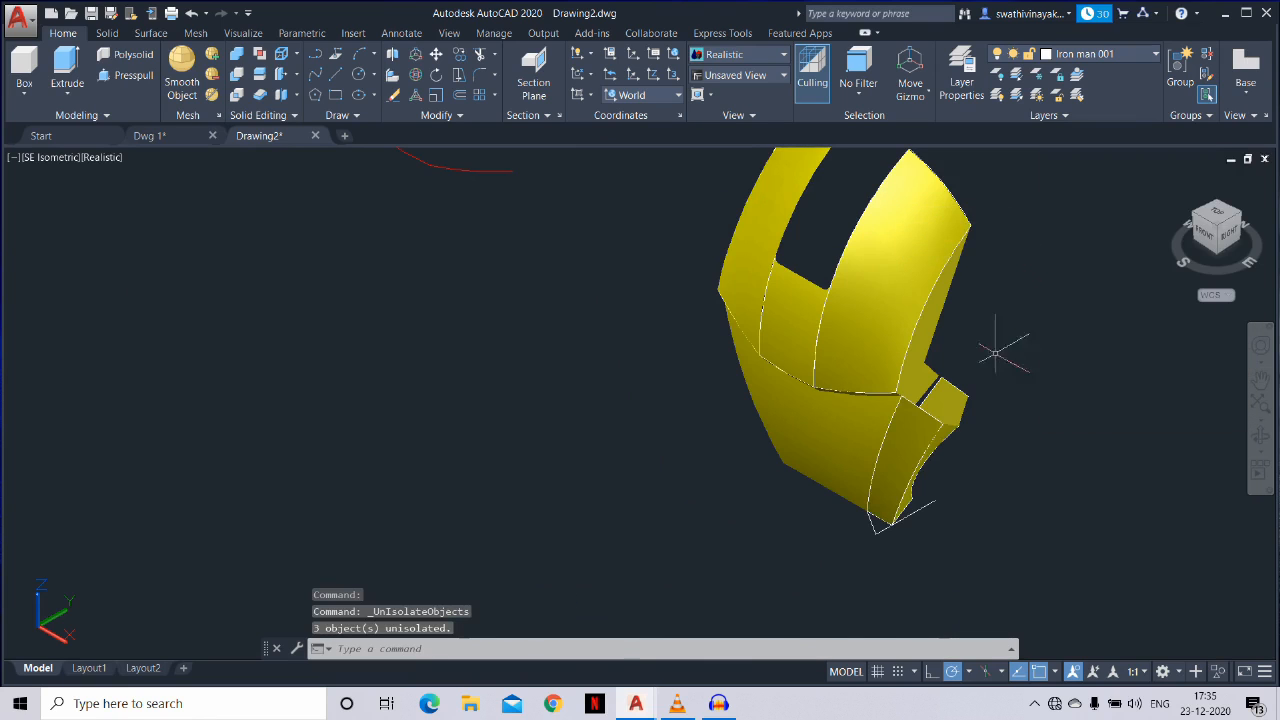
Switch to the front view of the mask and align the user coordinate system with it
scroll(875, 522, "up", 3)
scroll(937, 429, "down", 4)
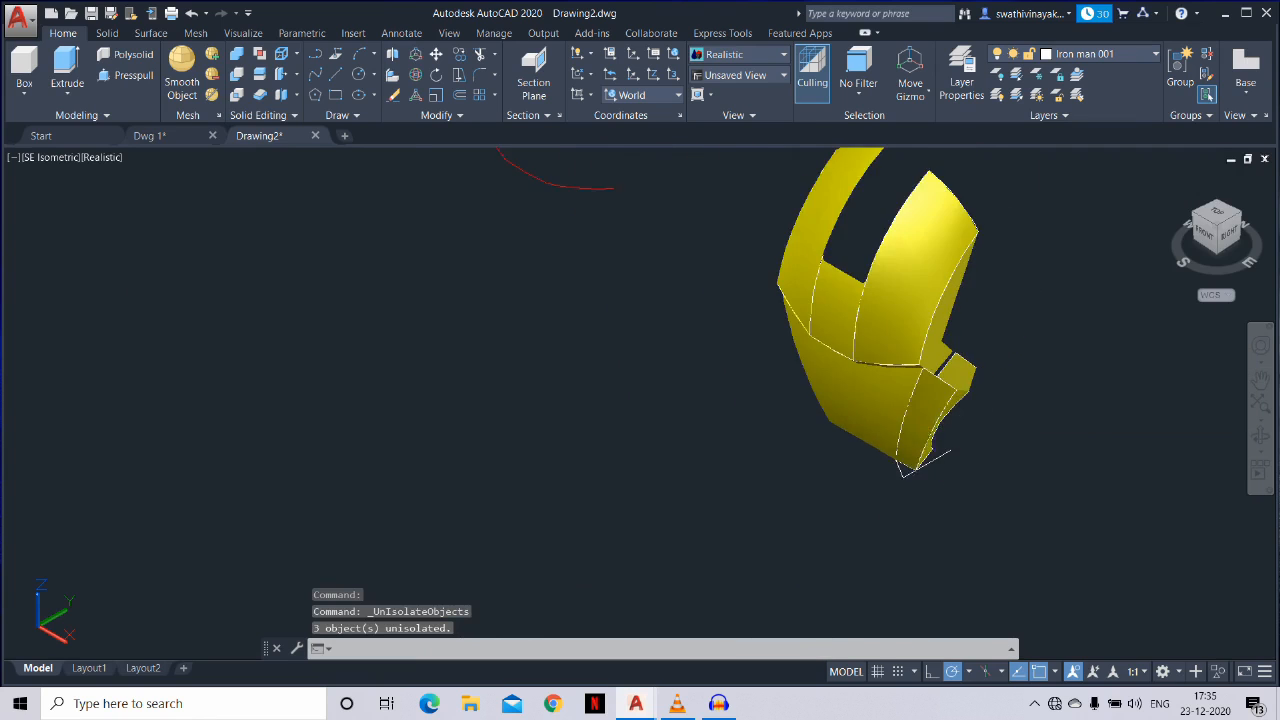
middle_click_drag(932, 432, 898, 458)
scroll(879, 443, "up", 3)
mouse_move(876, 440)
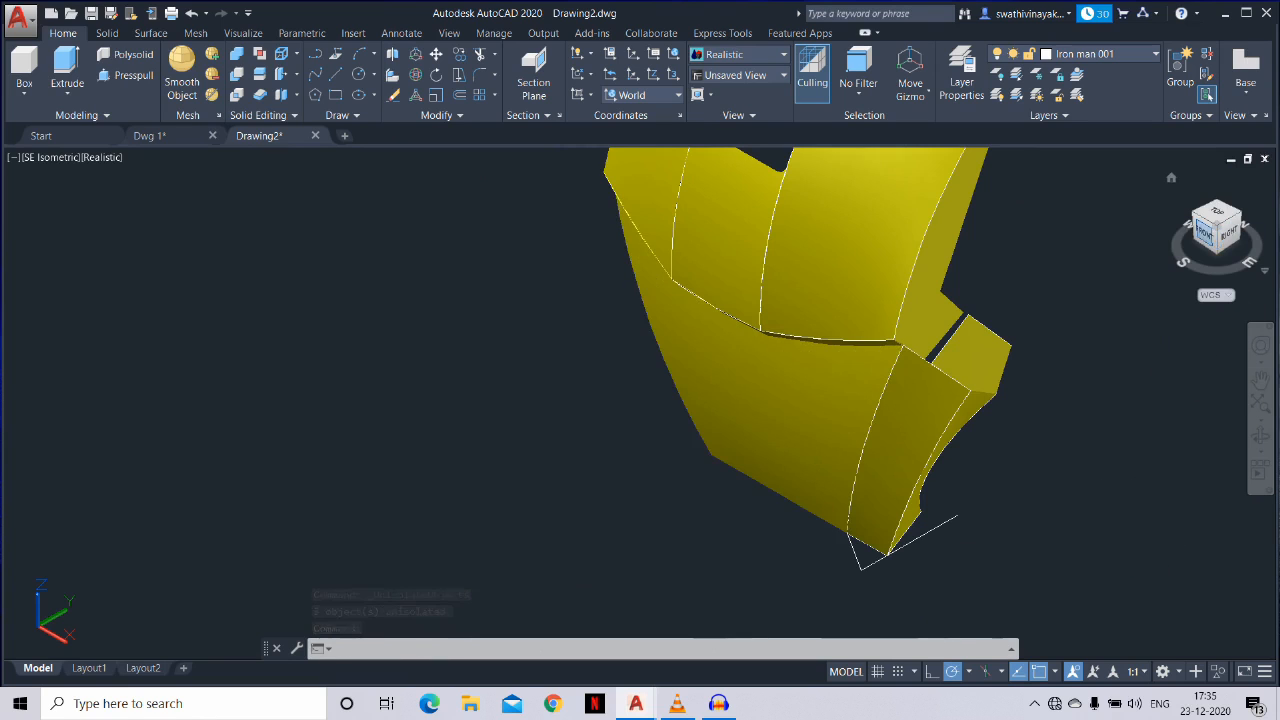
left_click(1204, 232)
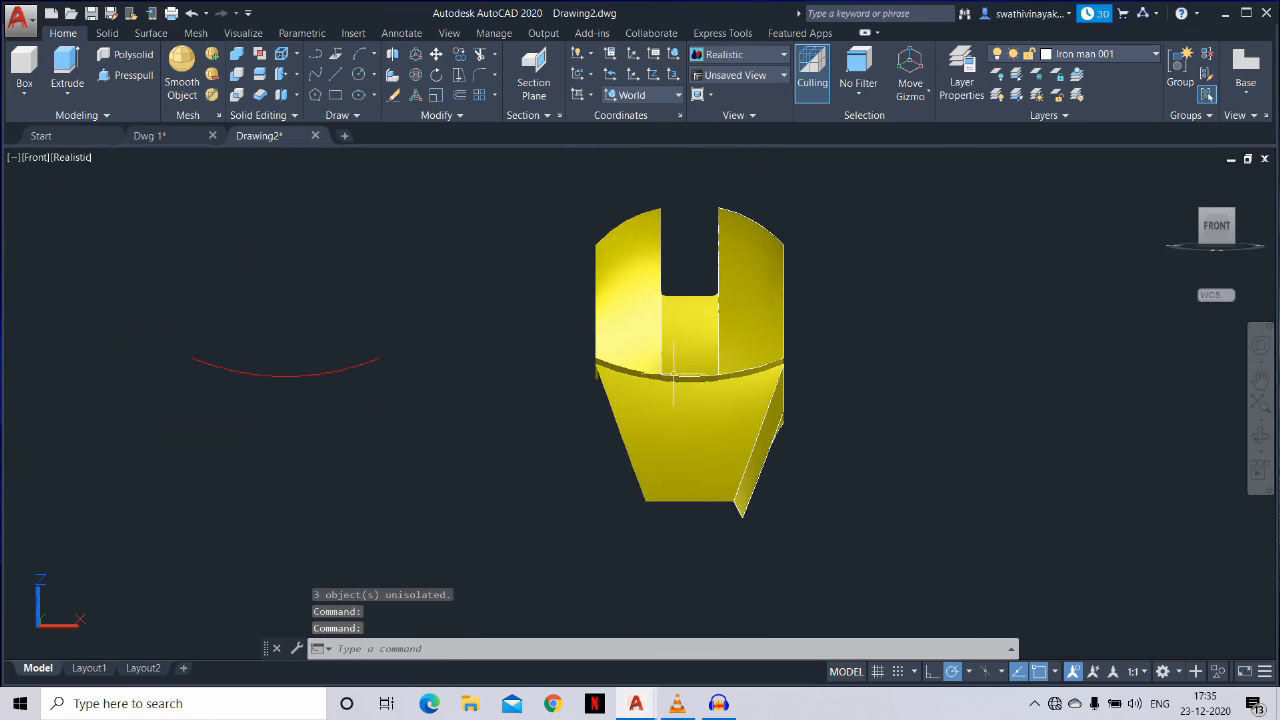
left_click(586, 120)
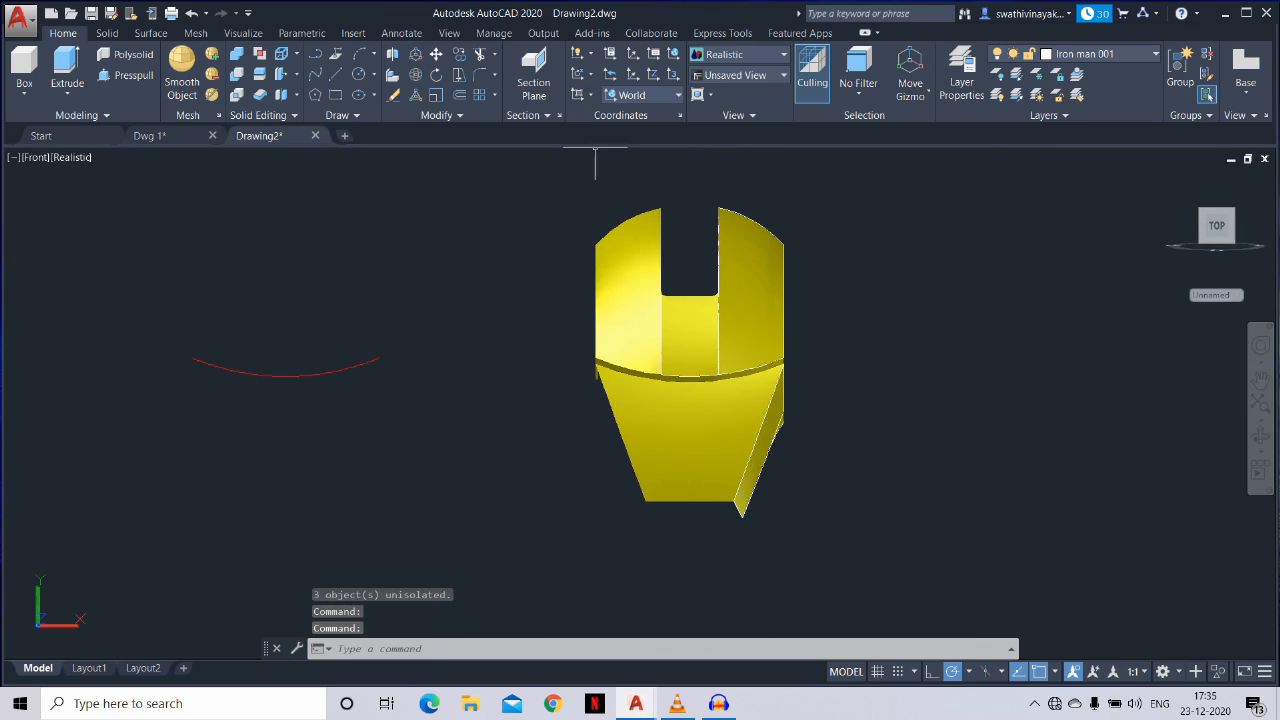
Try to mirror the side cheek pieces across the mask's vertical centre line, keeping the originals
type("mi")
key("Return")
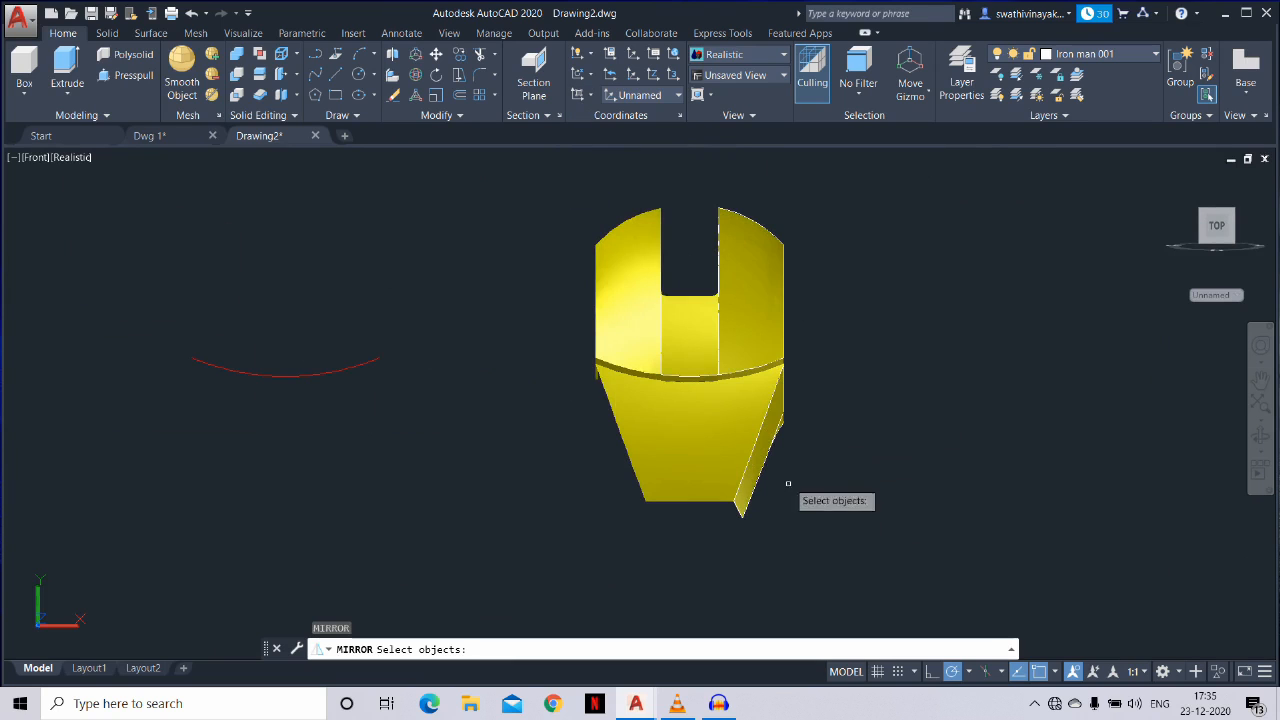
left_click(789, 541)
left_click(770, 418)
scroll(775, 425, "up", 5)
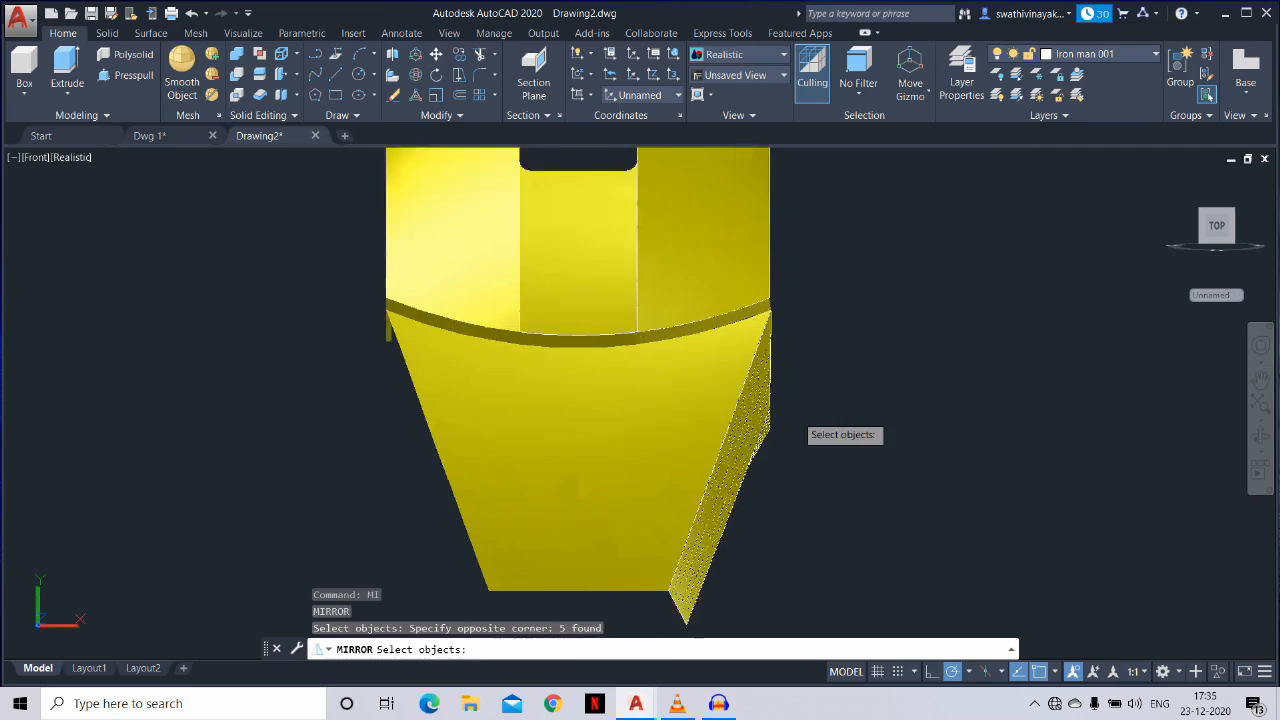
left_click(816, 518)
left_click(741, 360)
scroll(742, 365, "down", 5)
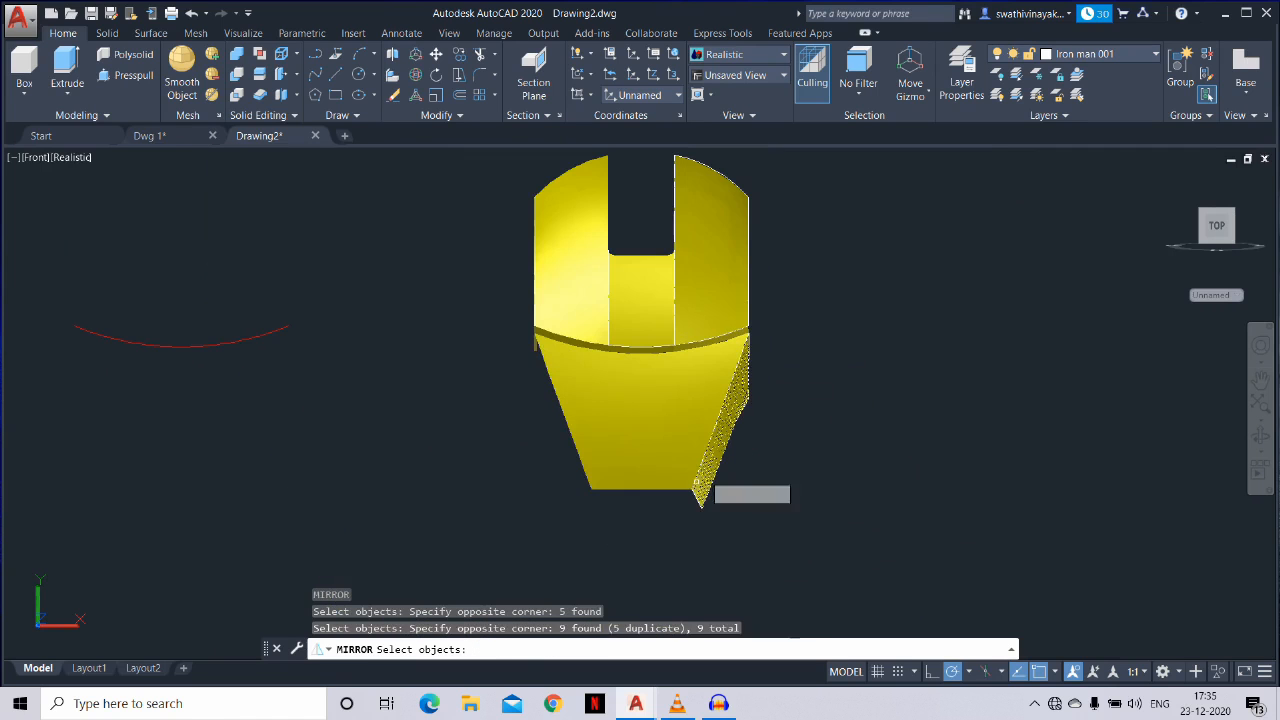
key("Return")
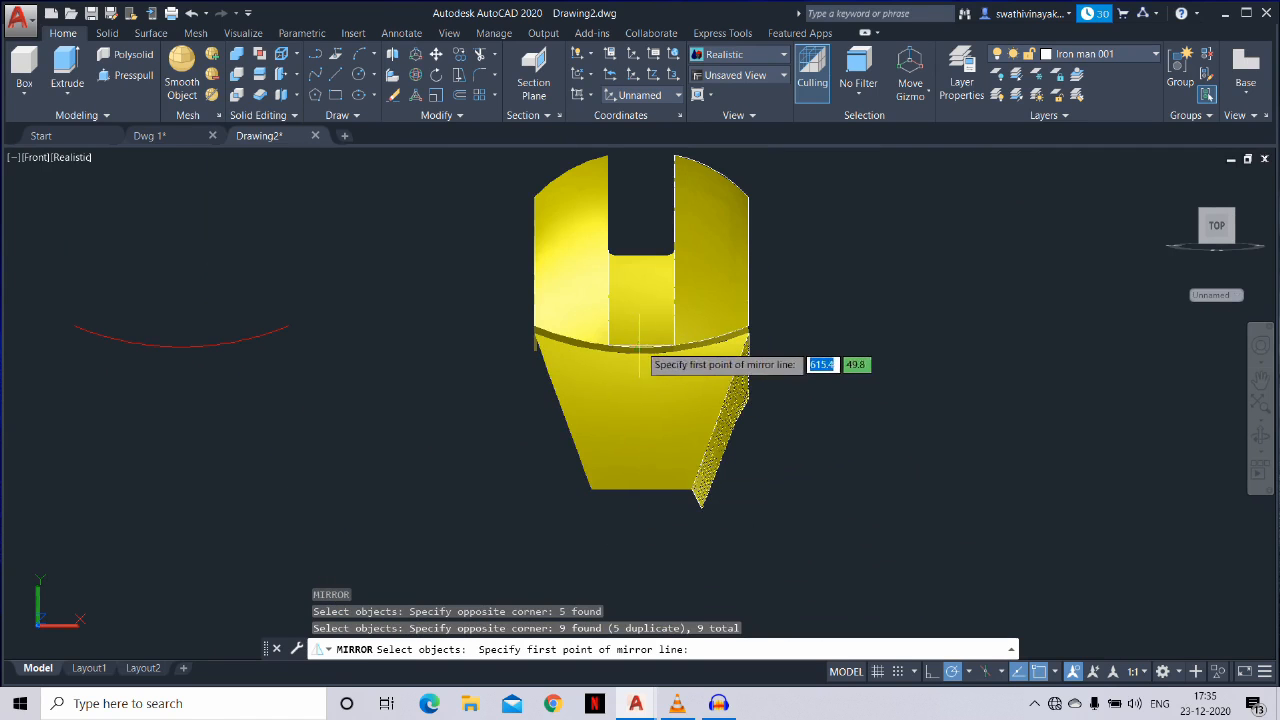
left_click(640, 347)
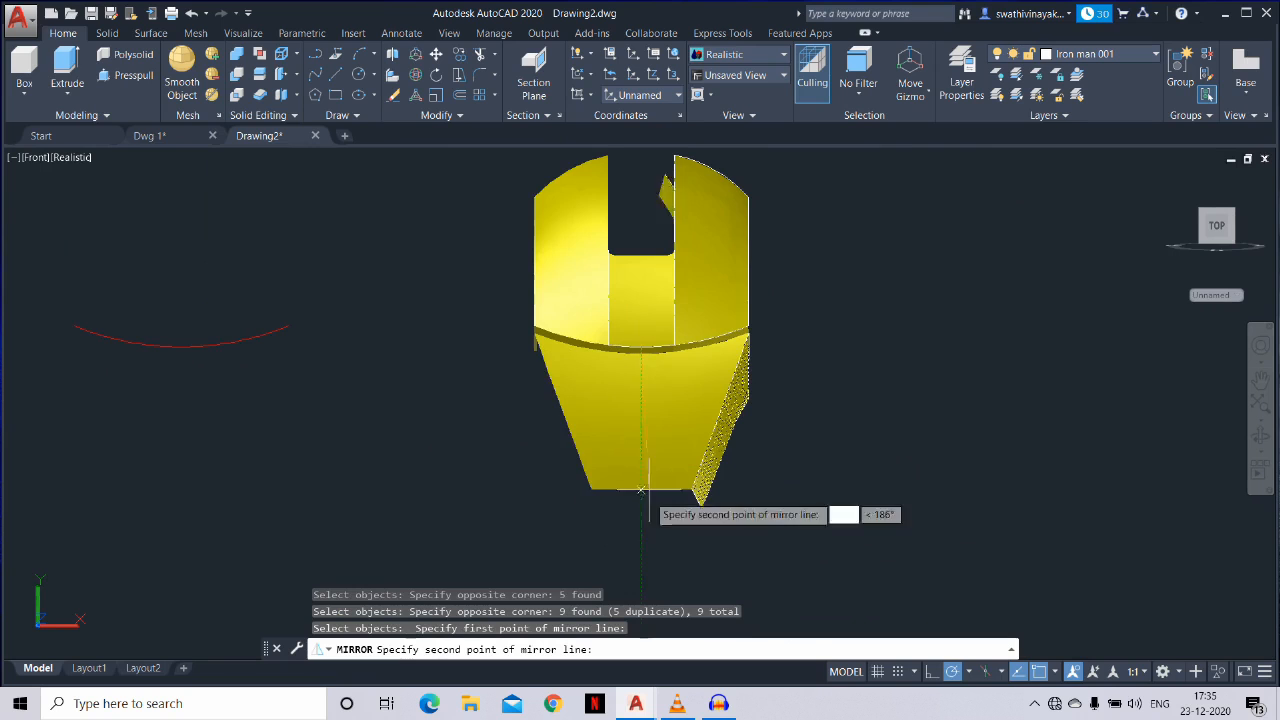
left_click(639, 552)
key("Return")
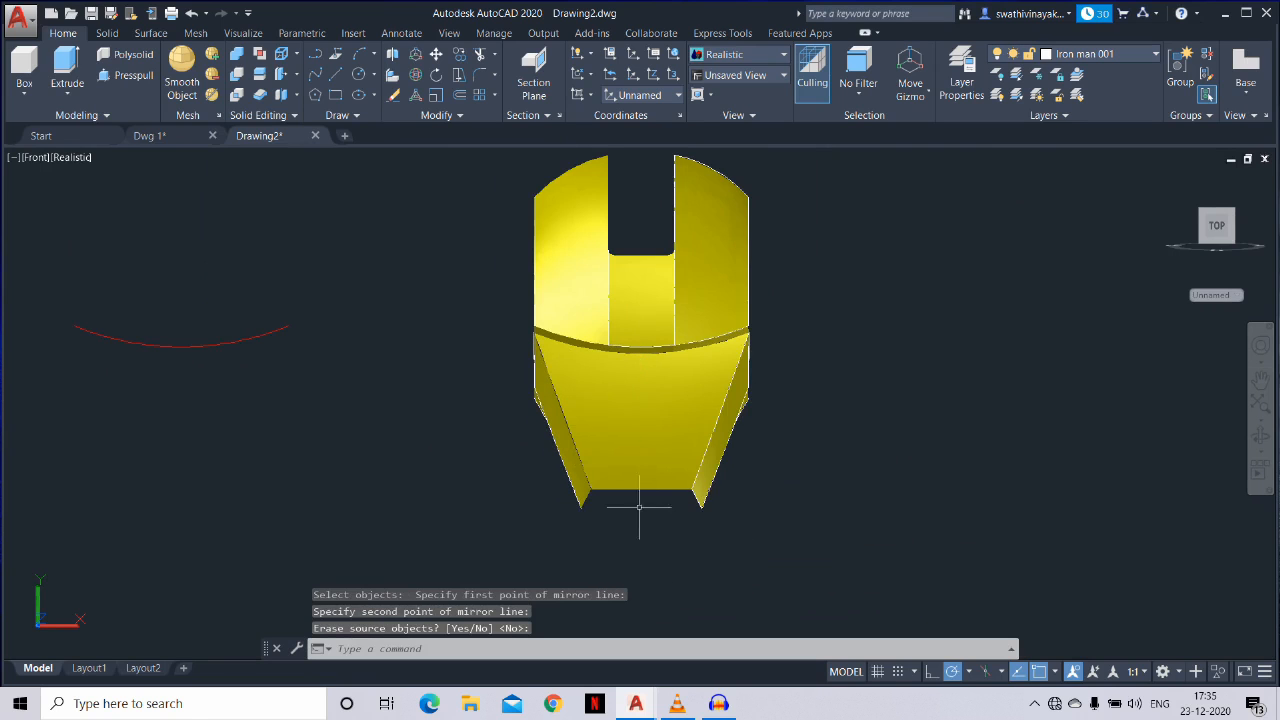
Undo the mirroring of the side cheek pieces
scroll(639, 507, "up", 5)
key("ctrl+z")
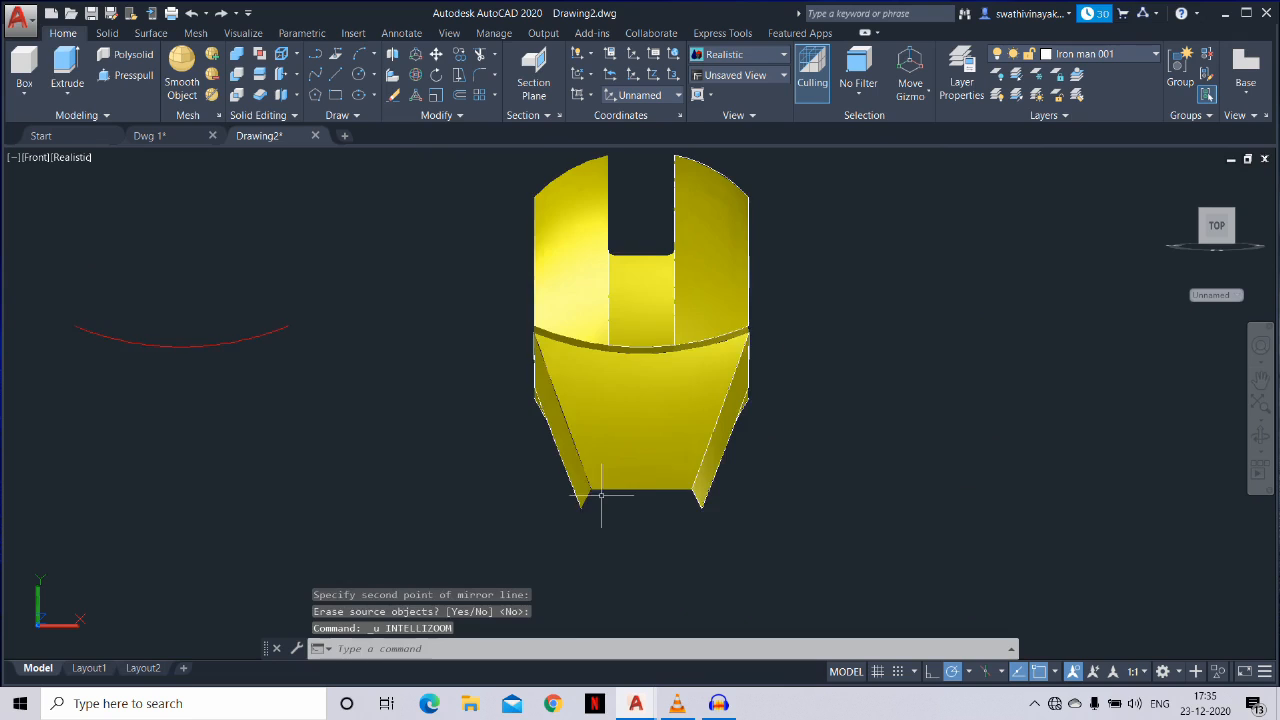
key("ctrl+z")
Mirror the side cheek pieces across the mask's vertical centre line, keeping the originals
type("mi")
key("Return")
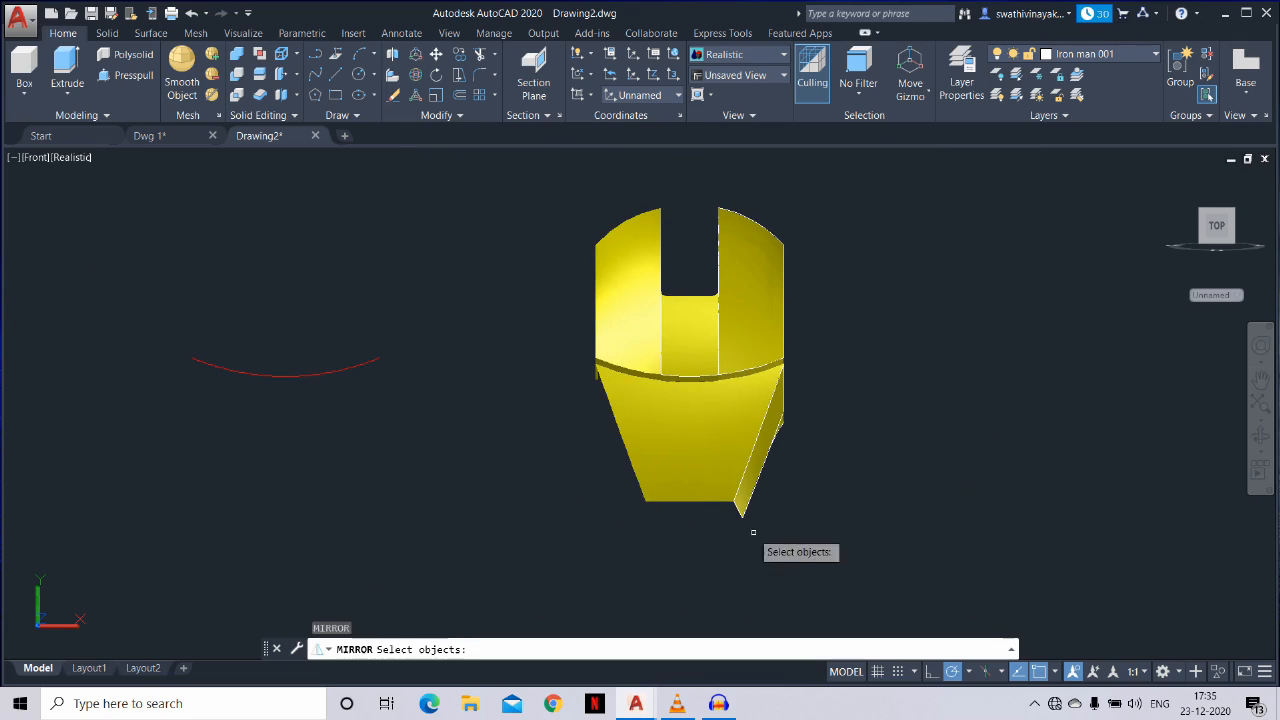
left_click(776, 400)
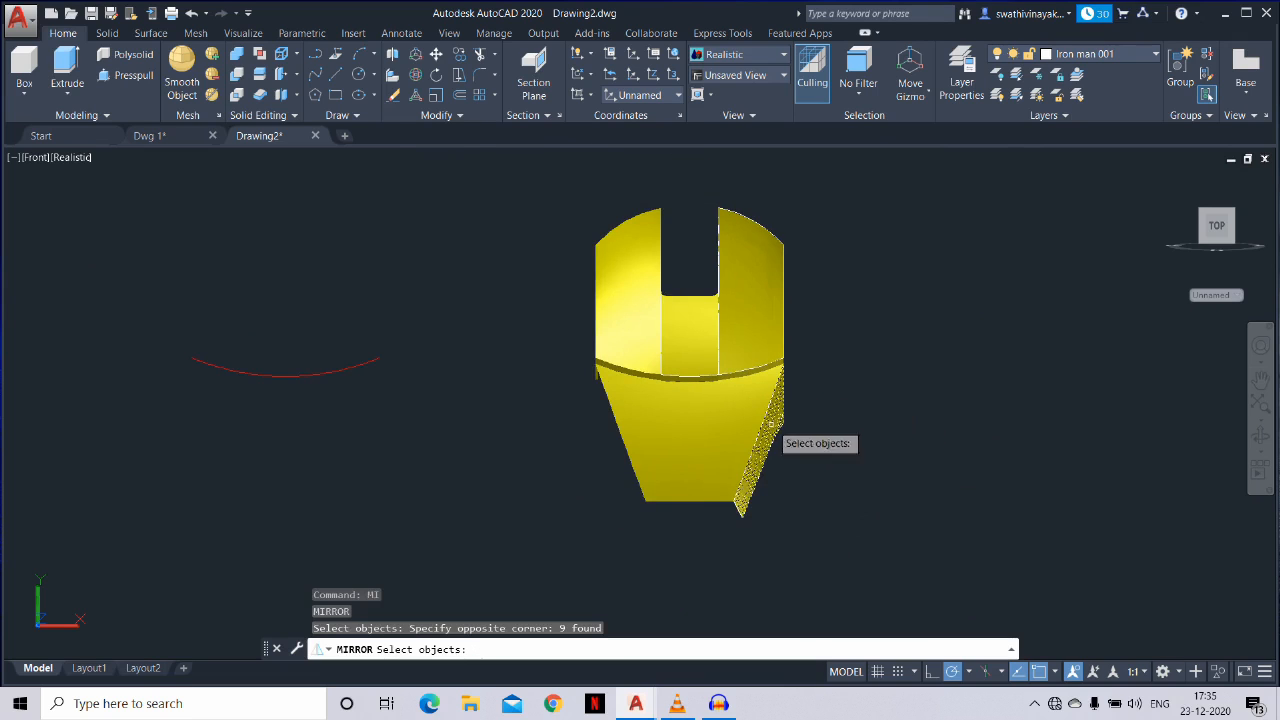
left_click(671, 481)
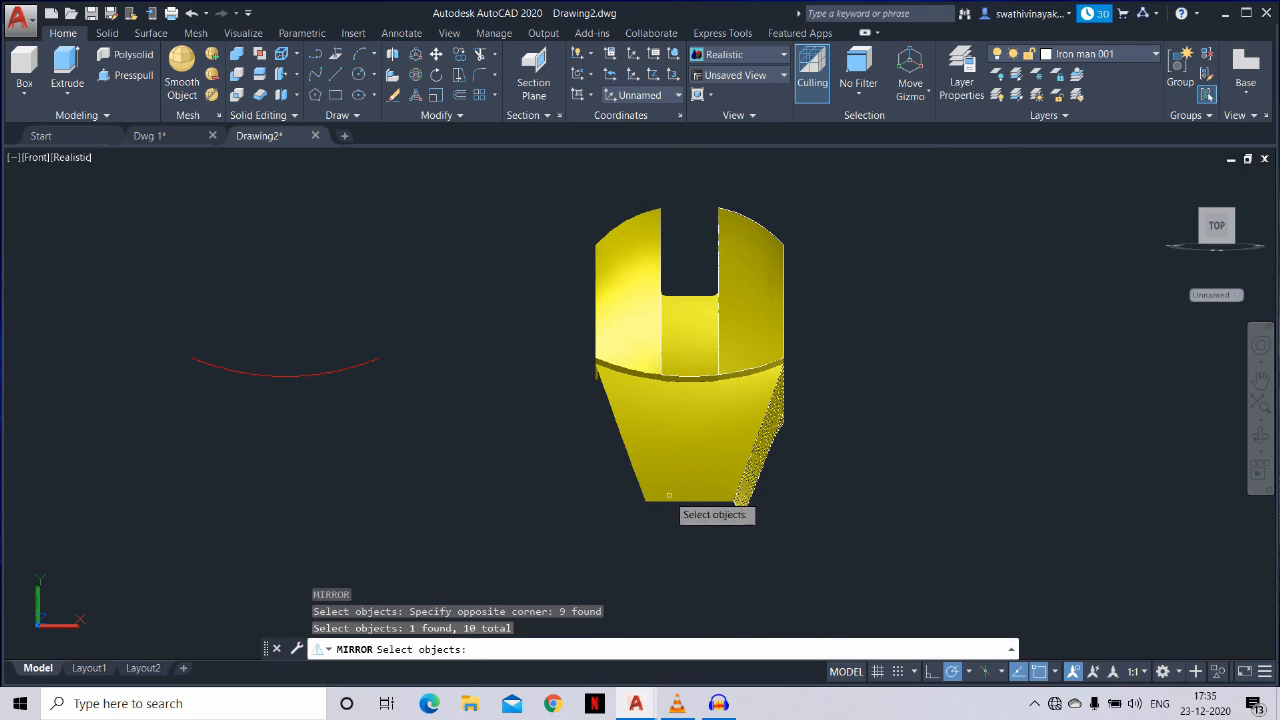
key("Return")
left_click(692, 378)
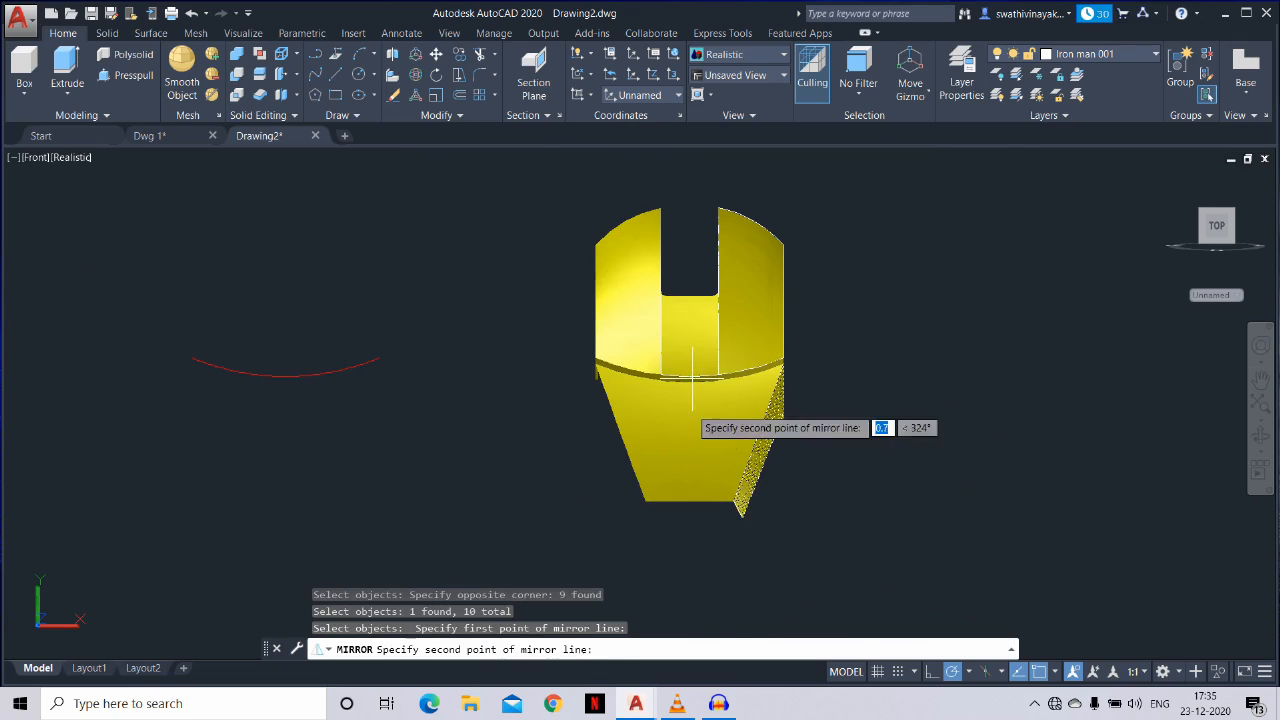
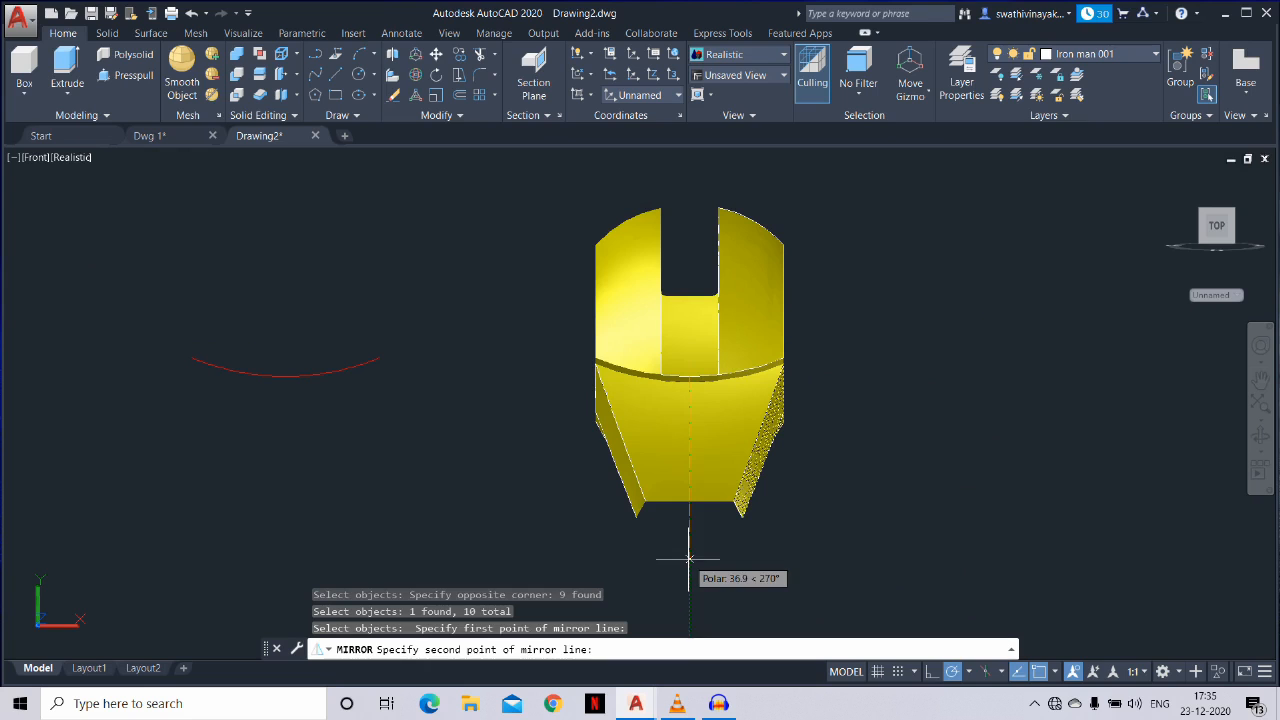
left_click(689, 559)
key("Return")
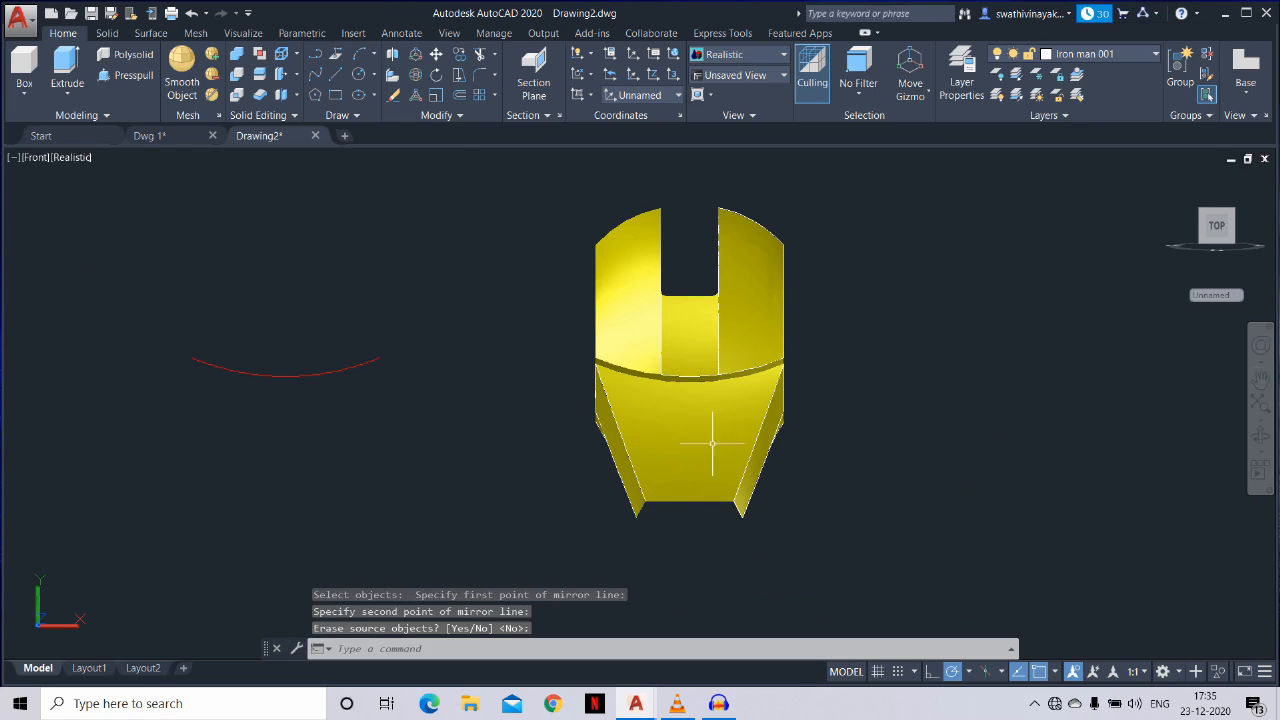
Restore the world coordinate system and orbit the mask to examine the cheek pieces on both sides
left_click(1216, 295)
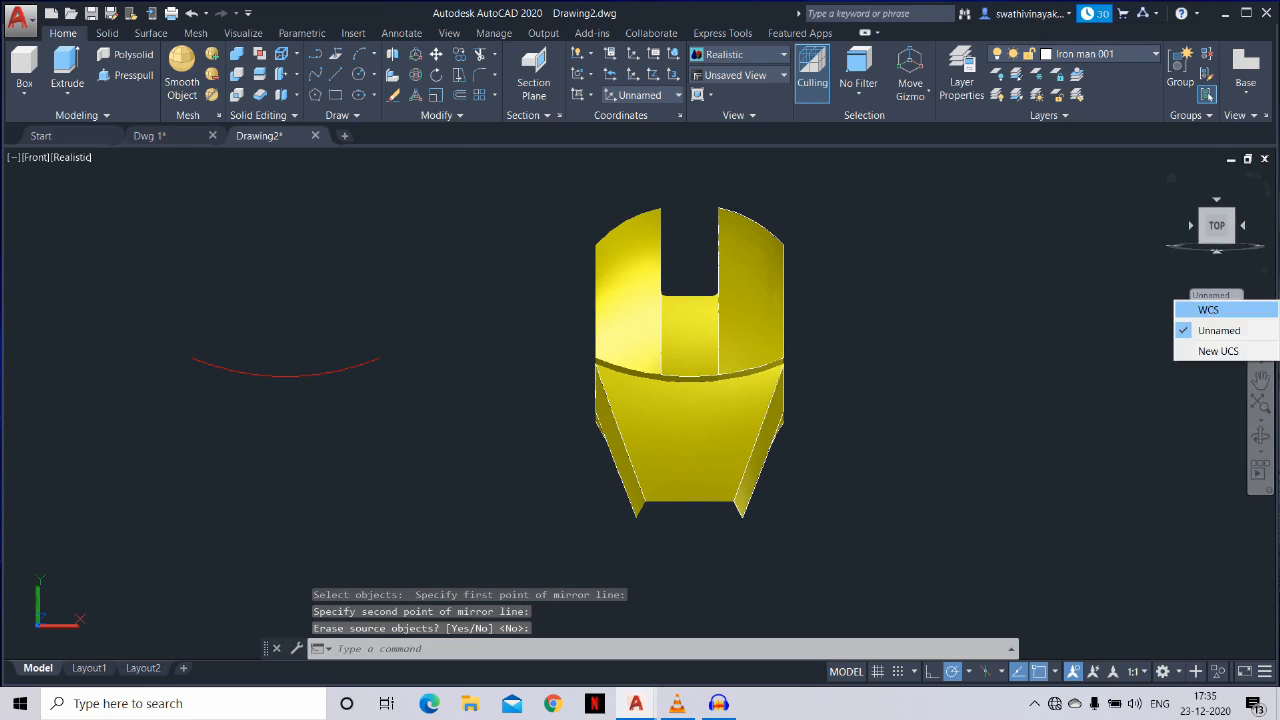
left_click(1214, 305)
scroll(860, 396, "up", 2)
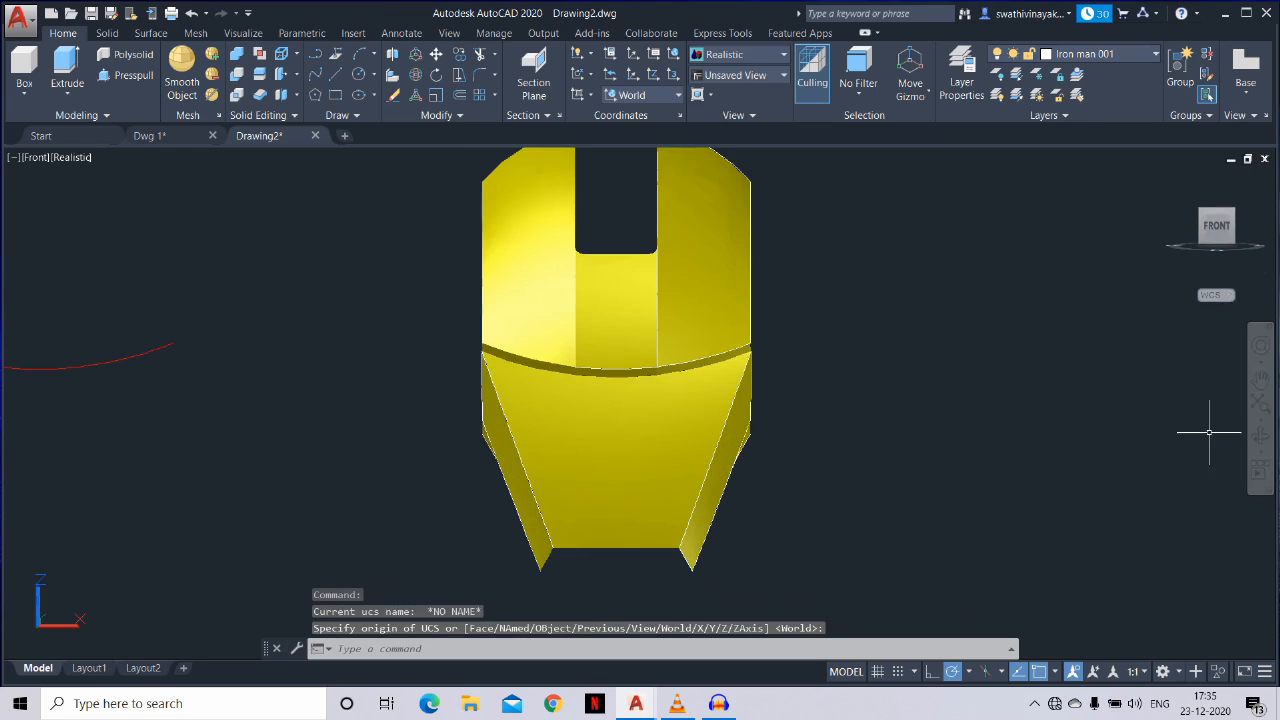
left_click(1260, 436)
left_click_drag(1000, 440, 4, 448)
key("Escape")
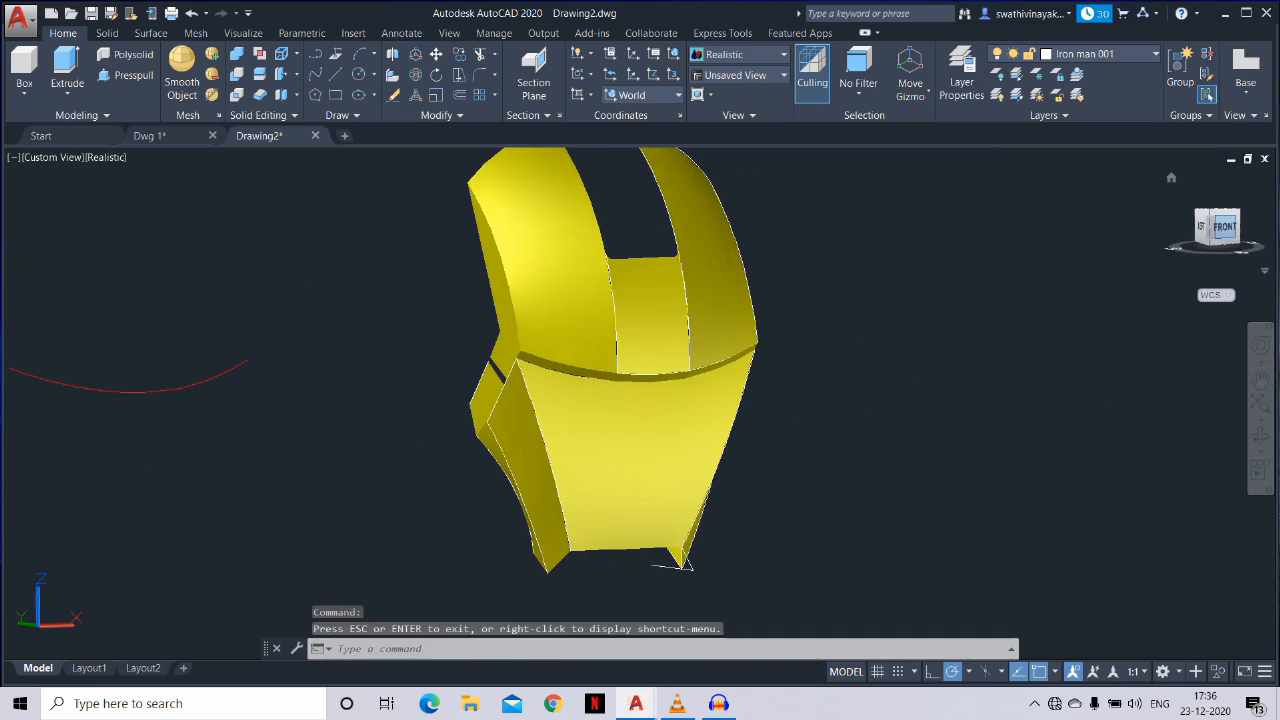
Switch to the front view and frame the eye area of the front helmet reference image
left_click(1225, 227)
scroll(403, 404, "up", 6)
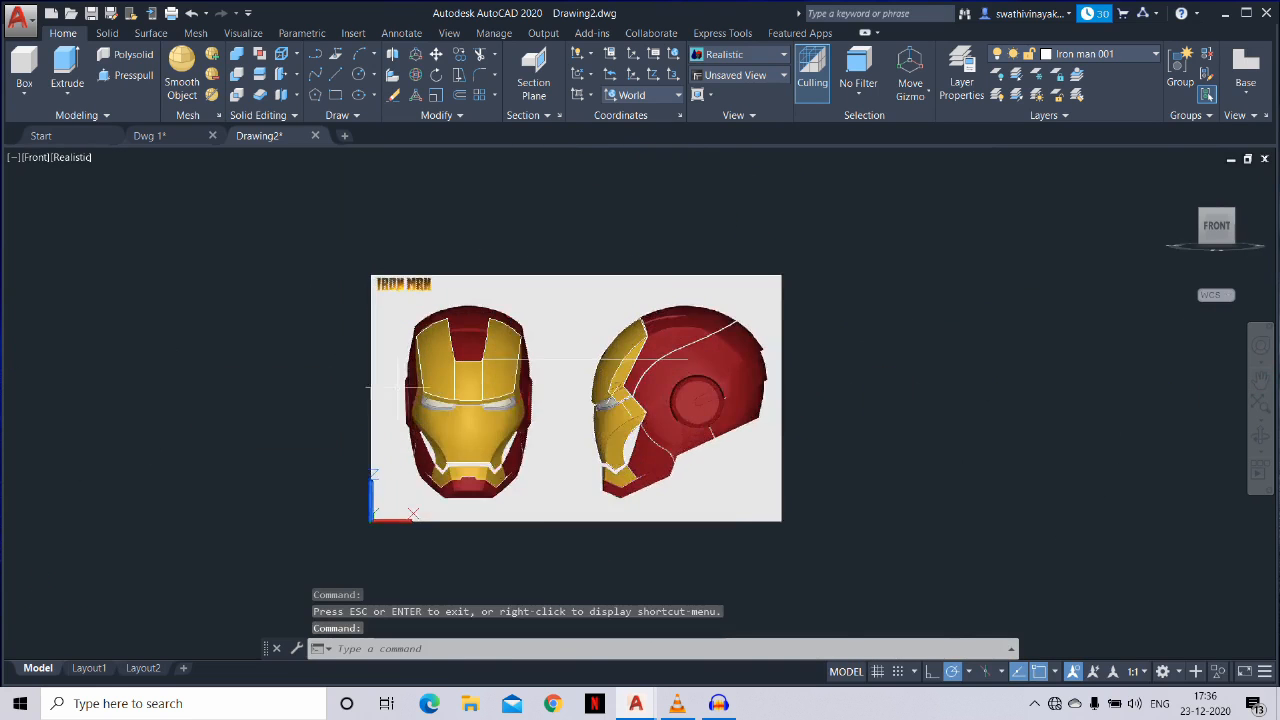
scroll(425, 404, "up", 5)
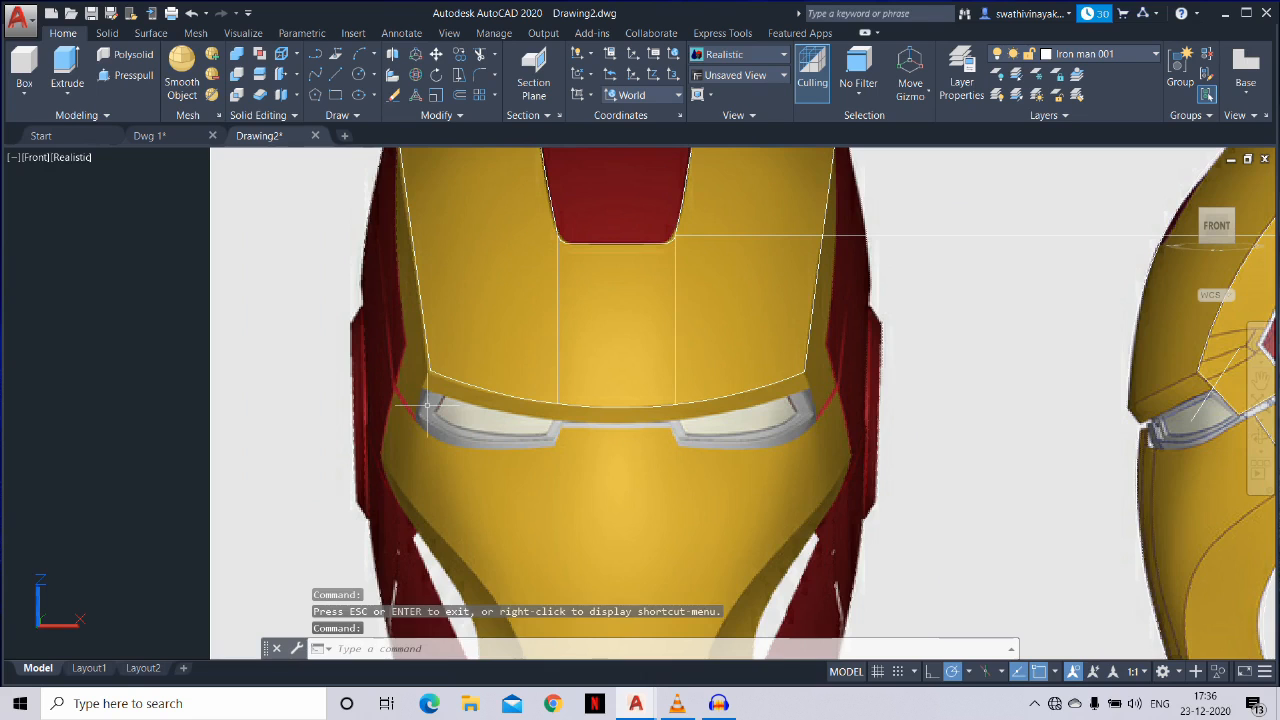
type("a")
key("Return")
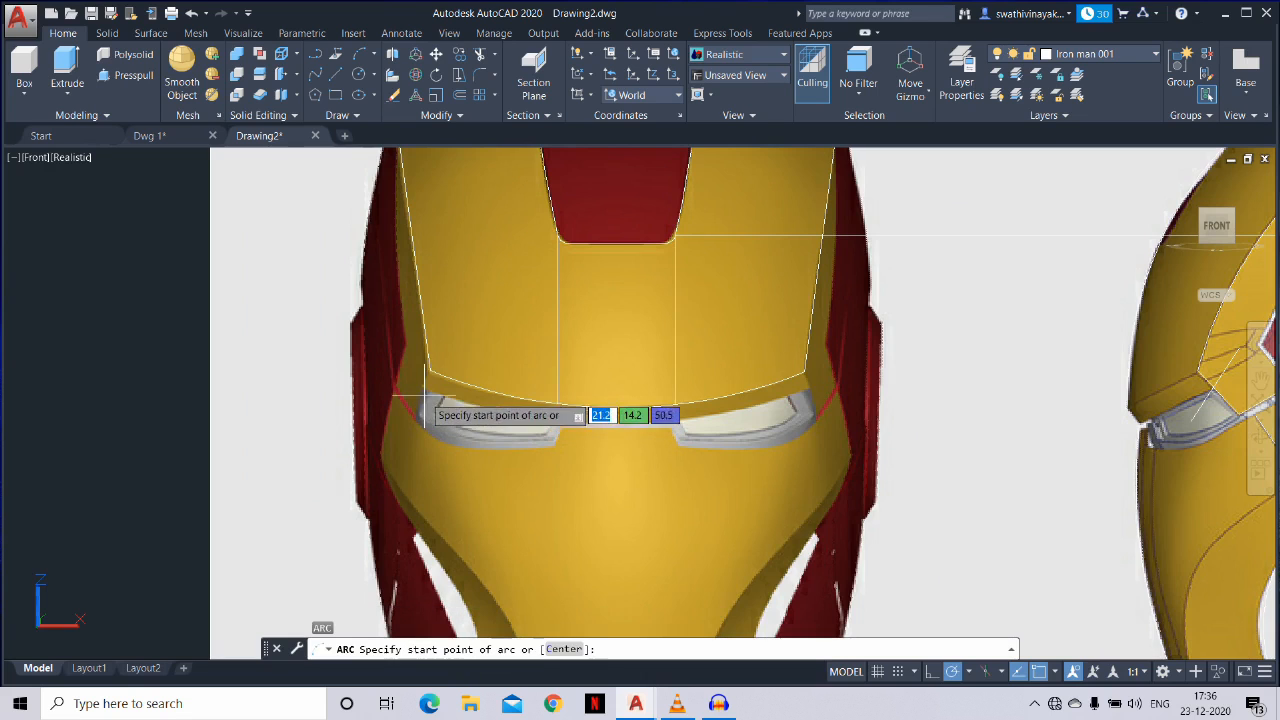
left_click(428, 391)
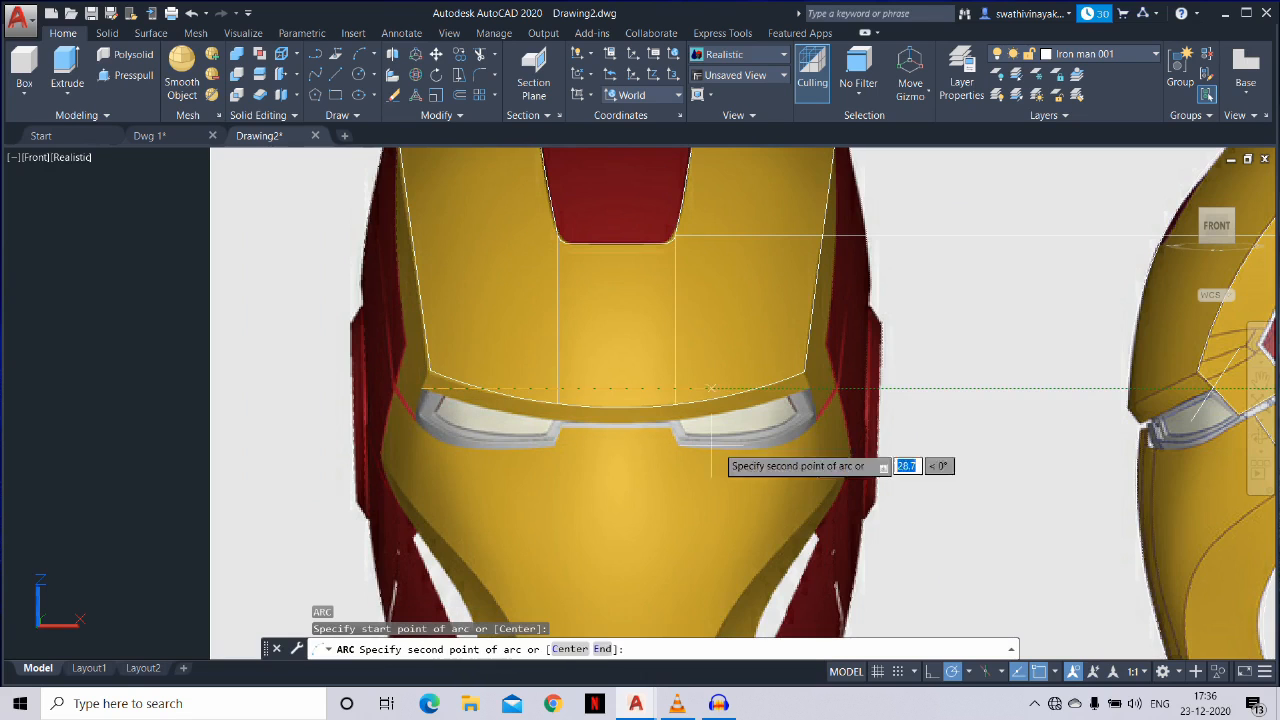
key("Escape")
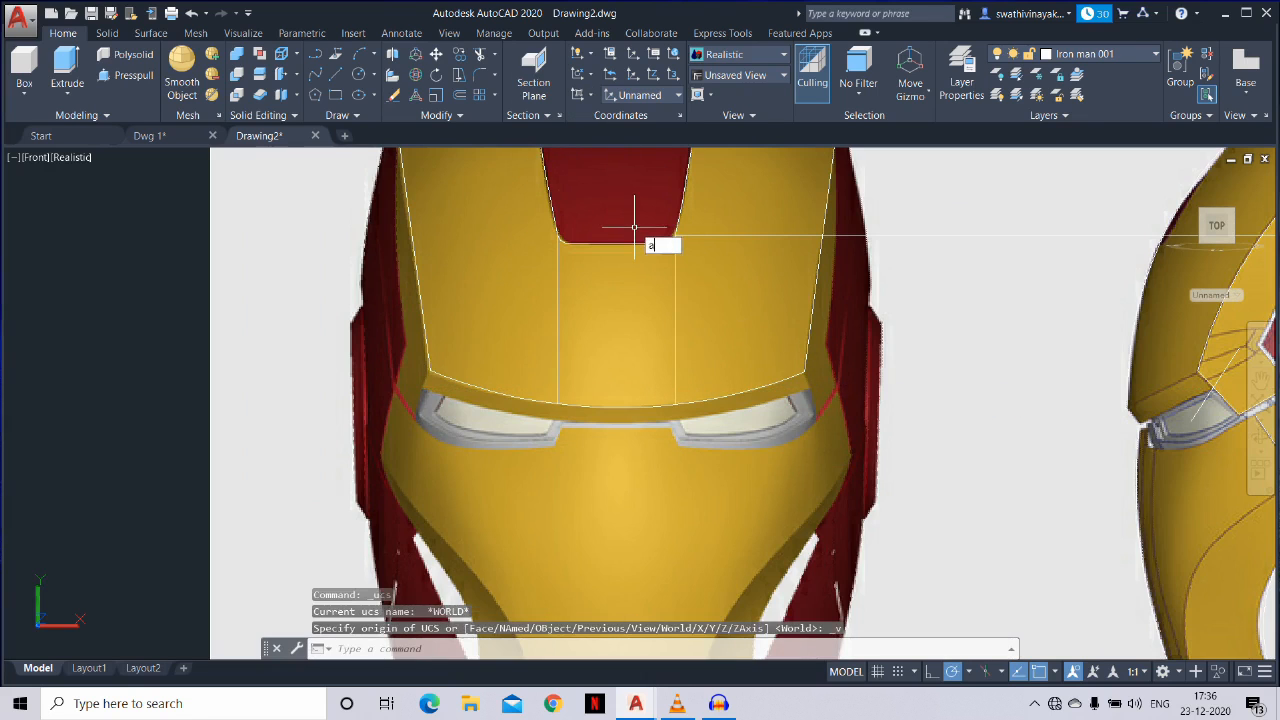
Align the coordinate system with the front view and draw an arc along the brow's lower edge, running past the right eye
key("Return")
left_click(432, 386)
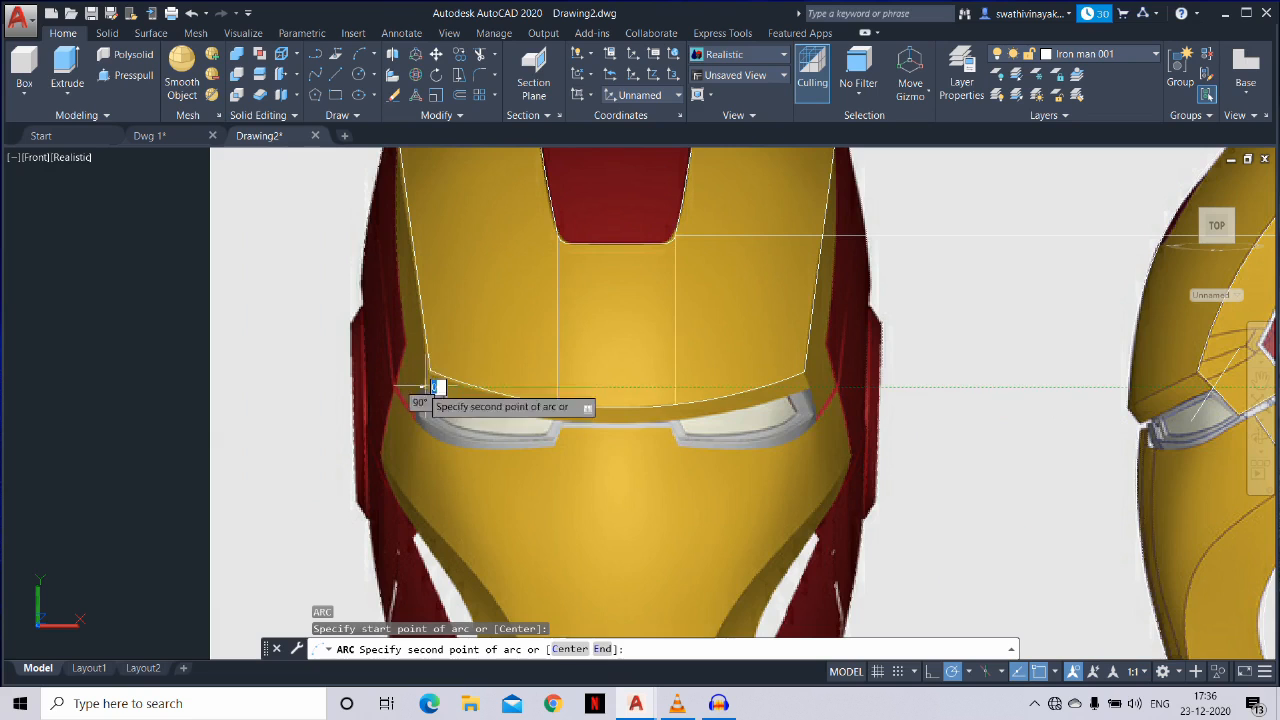
left_click(808, 376)
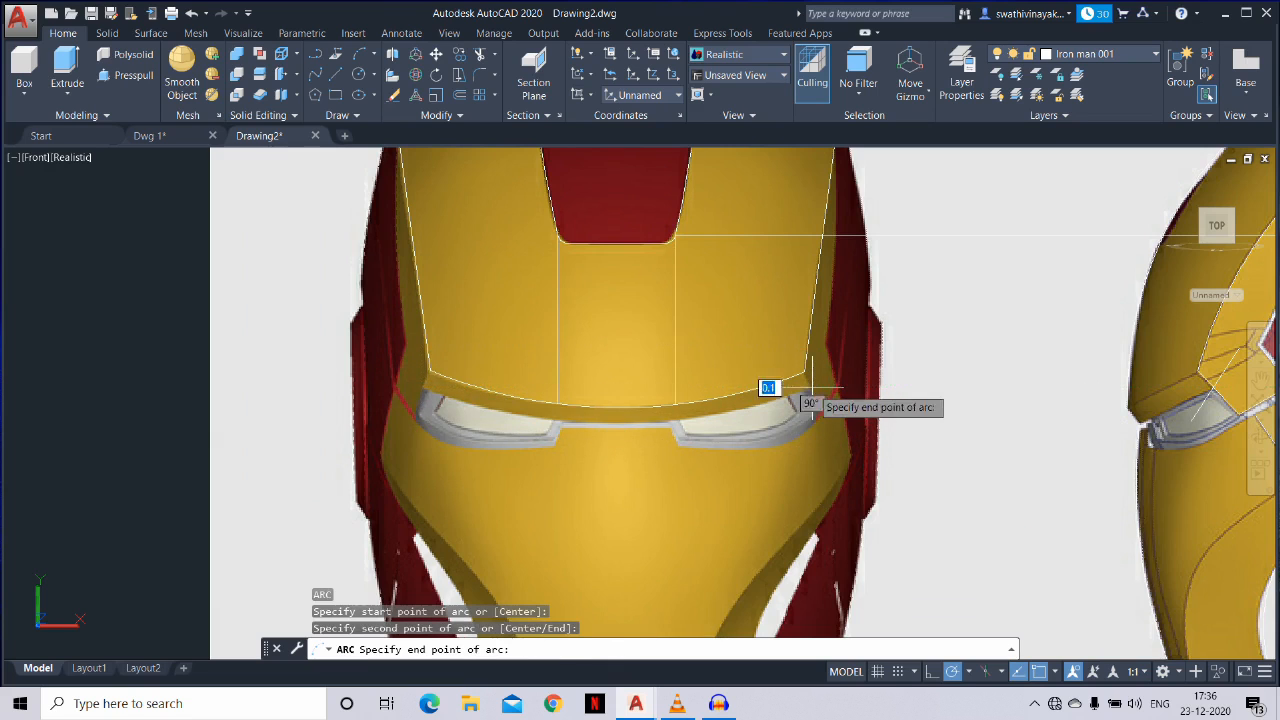
left_click(986, 284)
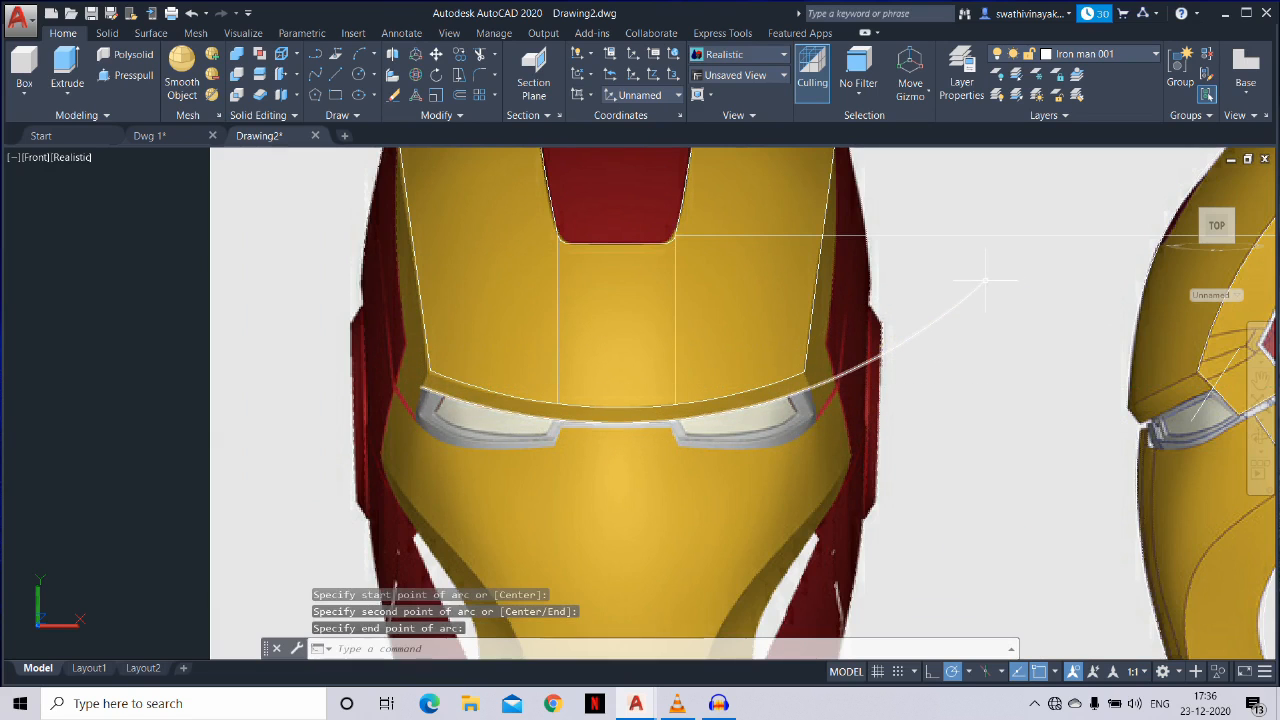
key("Escape")
Draw a line from the right corner of the upper brow curve down across the new arc, following the brow's end
type("l")
key("Return")
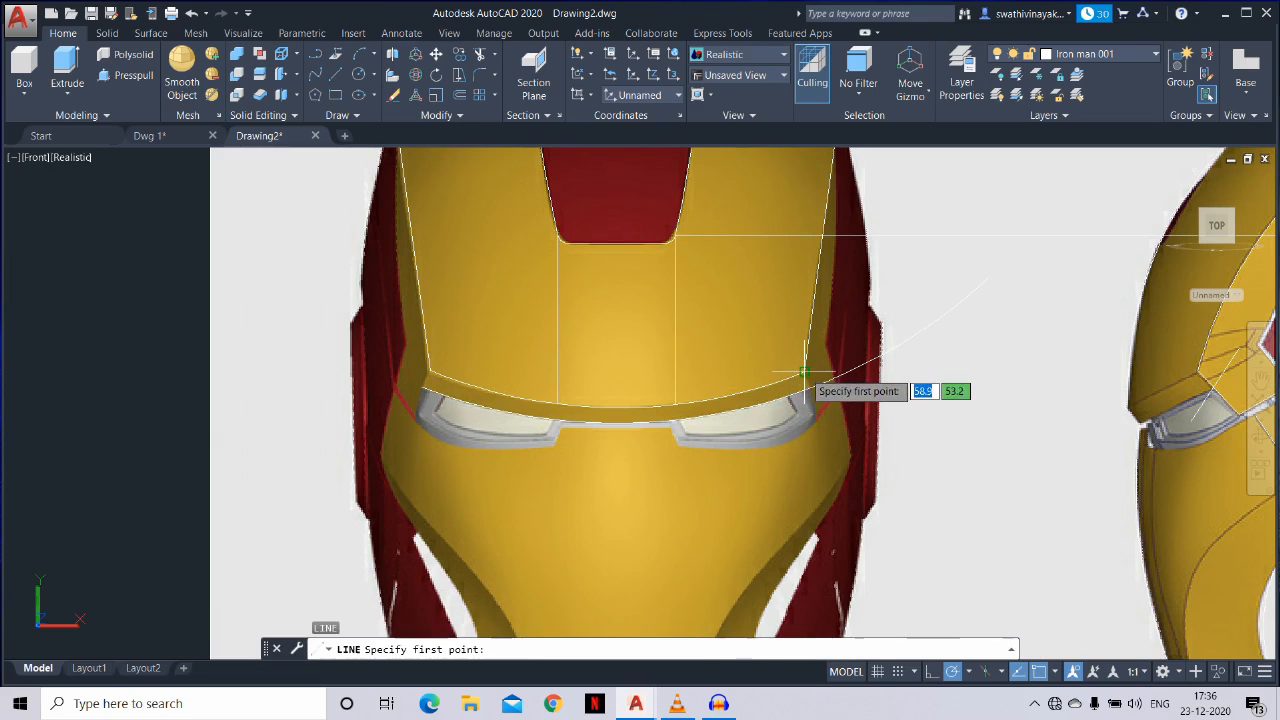
left_click(806, 376)
left_click(841, 466)
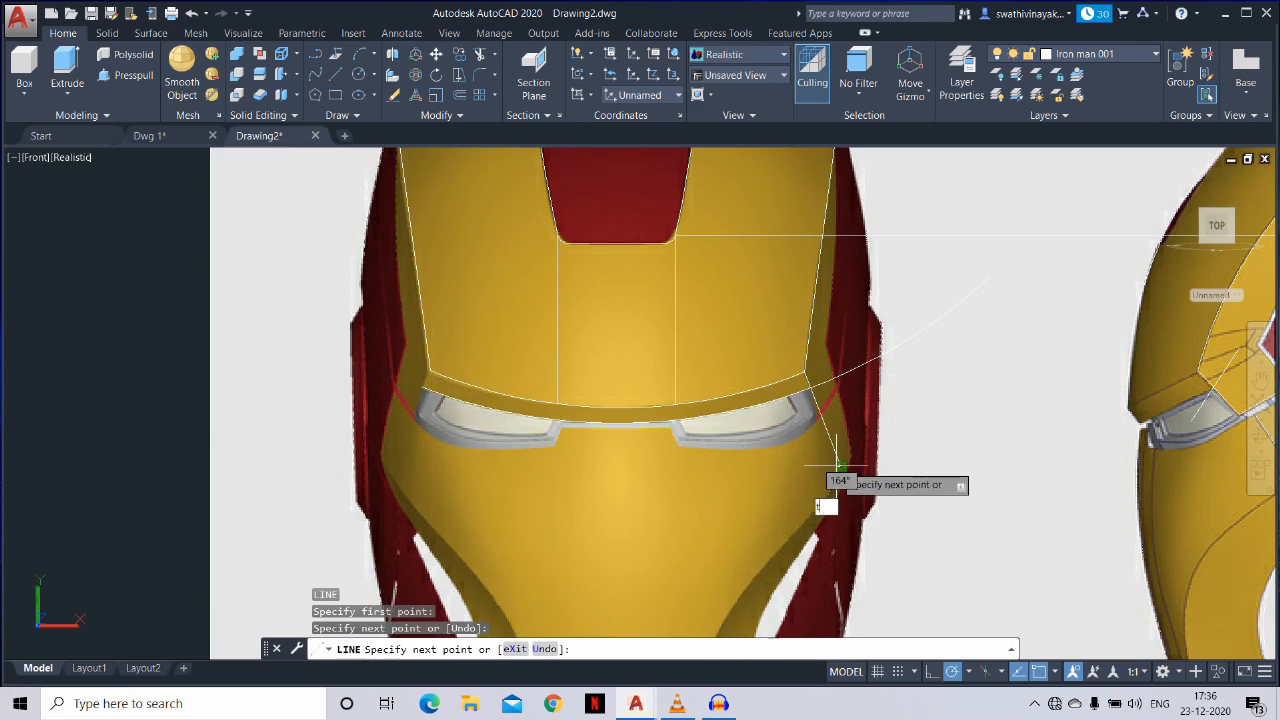
key("Return")
key("Return")
left_click(875, 358)
key("Escape")
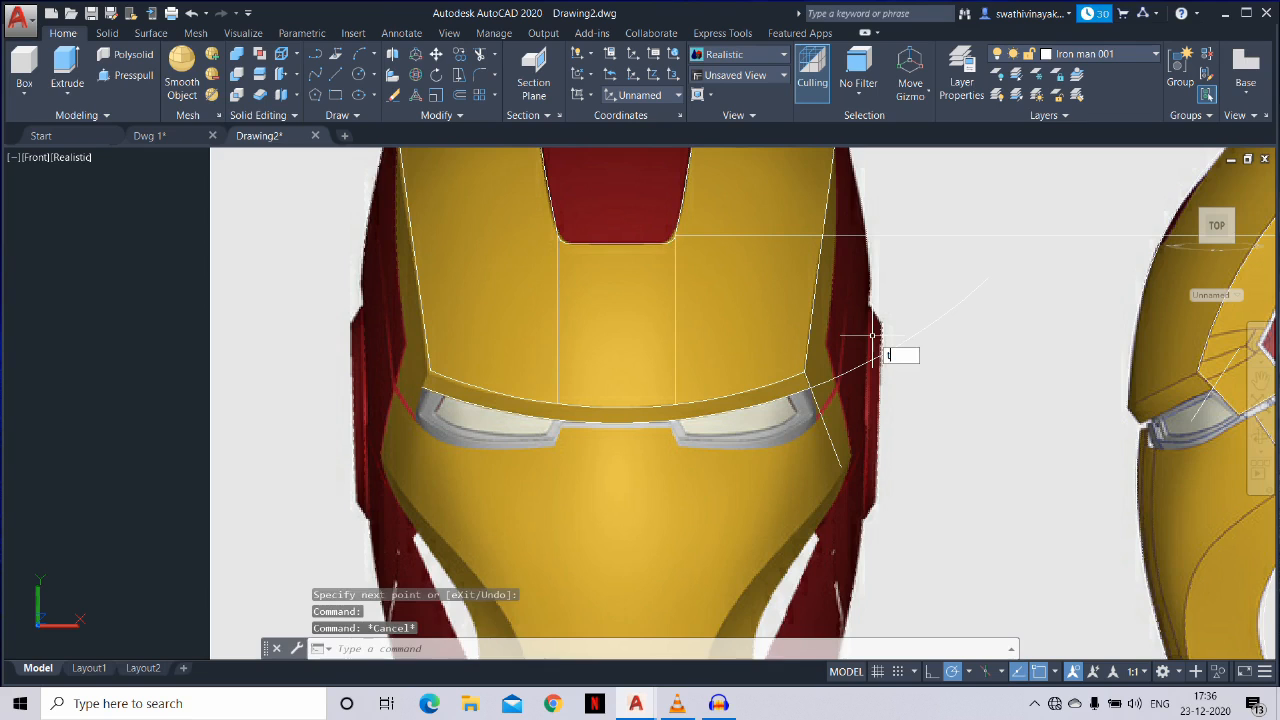
Trim the overhanging ends of the lower brow arc and the right end line where they cross
key("Return")
key("Return")
left_click(864, 348)
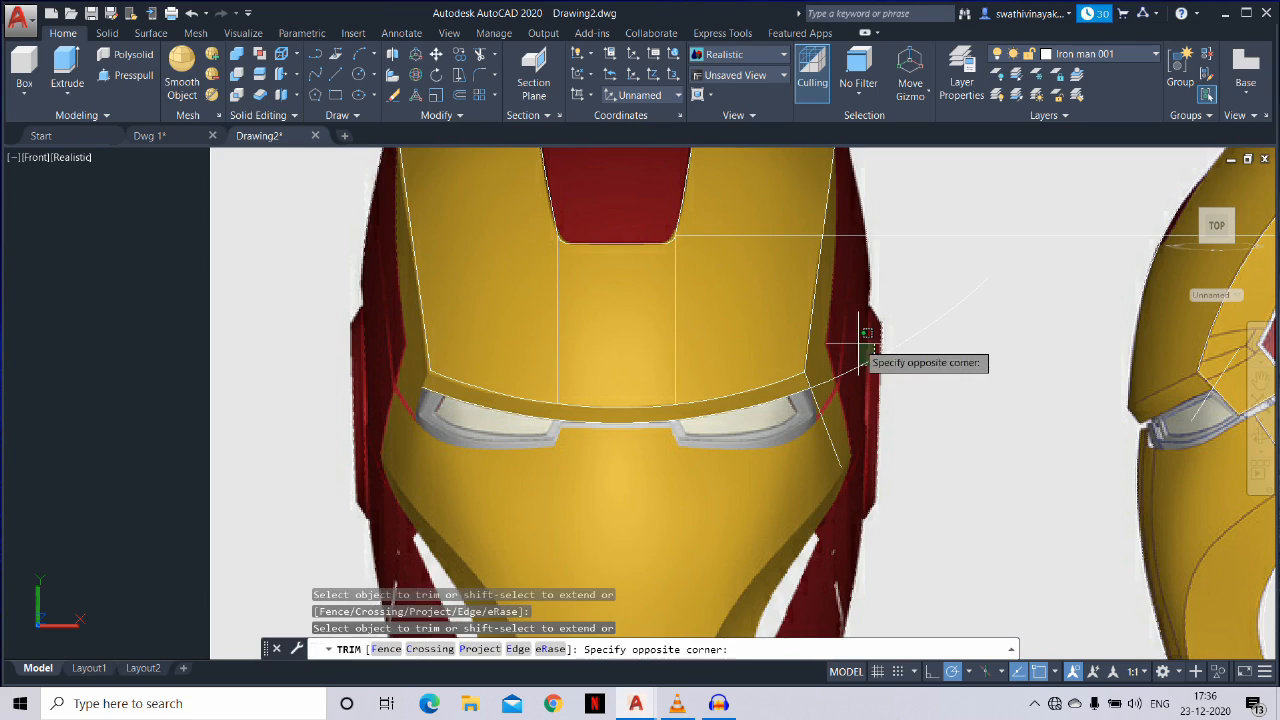
left_click(833, 450)
left_click(831, 444)
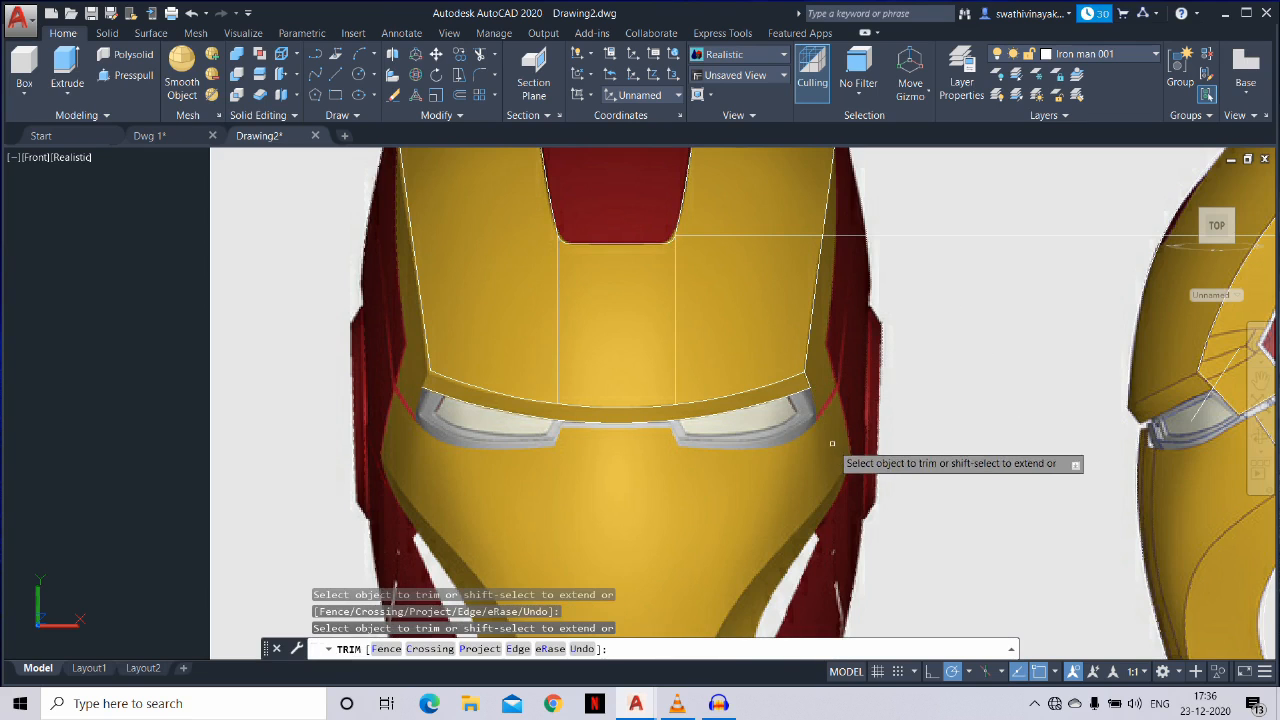
key("Escape")
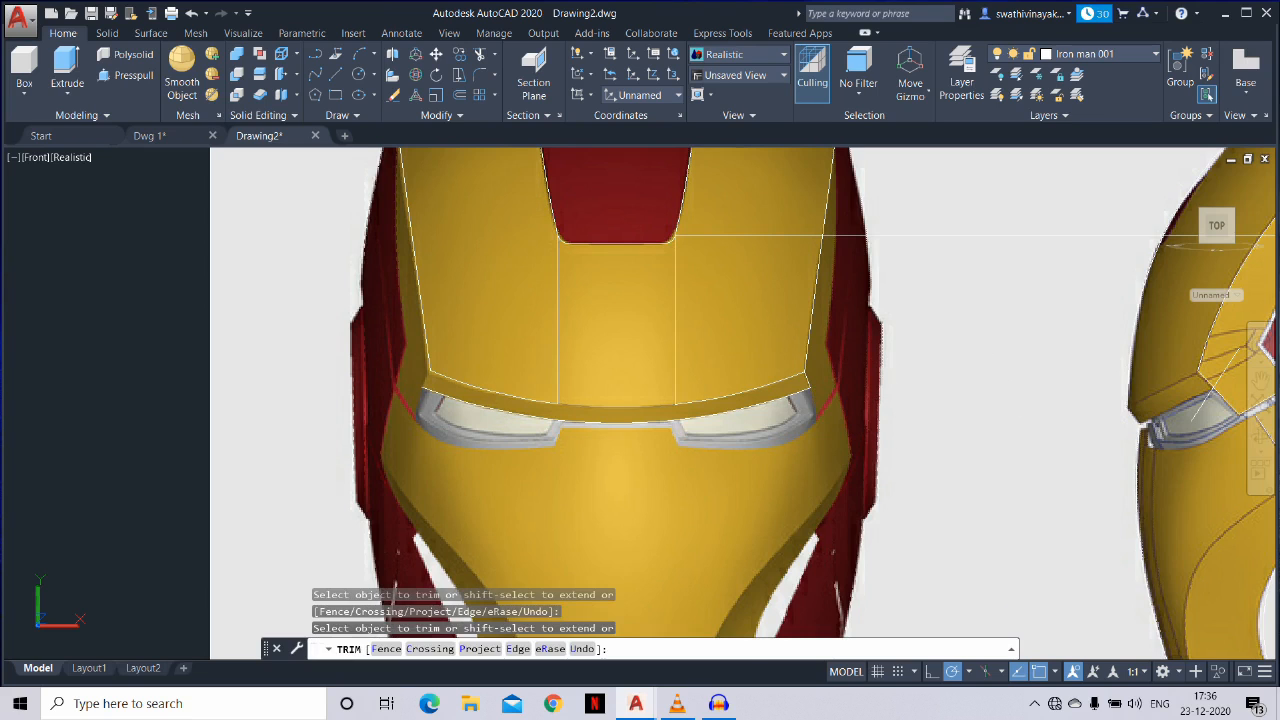
Close the brow strip's left end with a line from the lower arc's endpoint to the upper curve's corner
type("l")
key("Return")
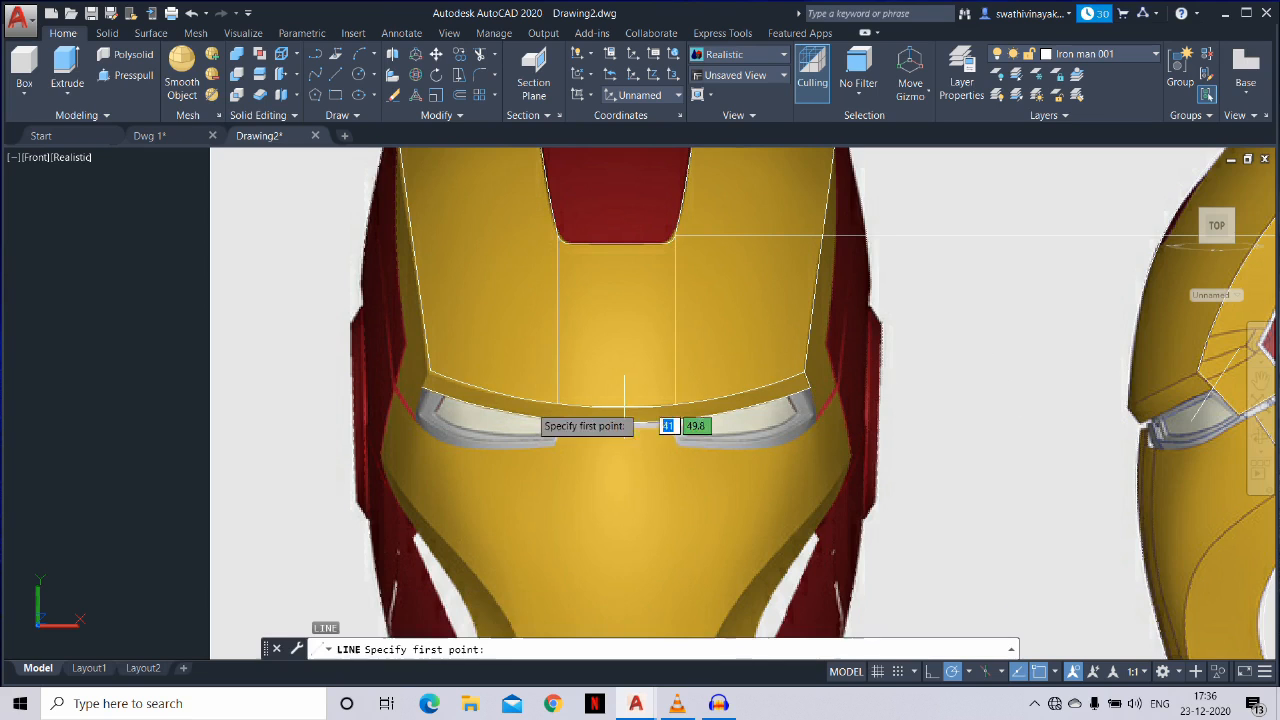
left_click(423, 388)
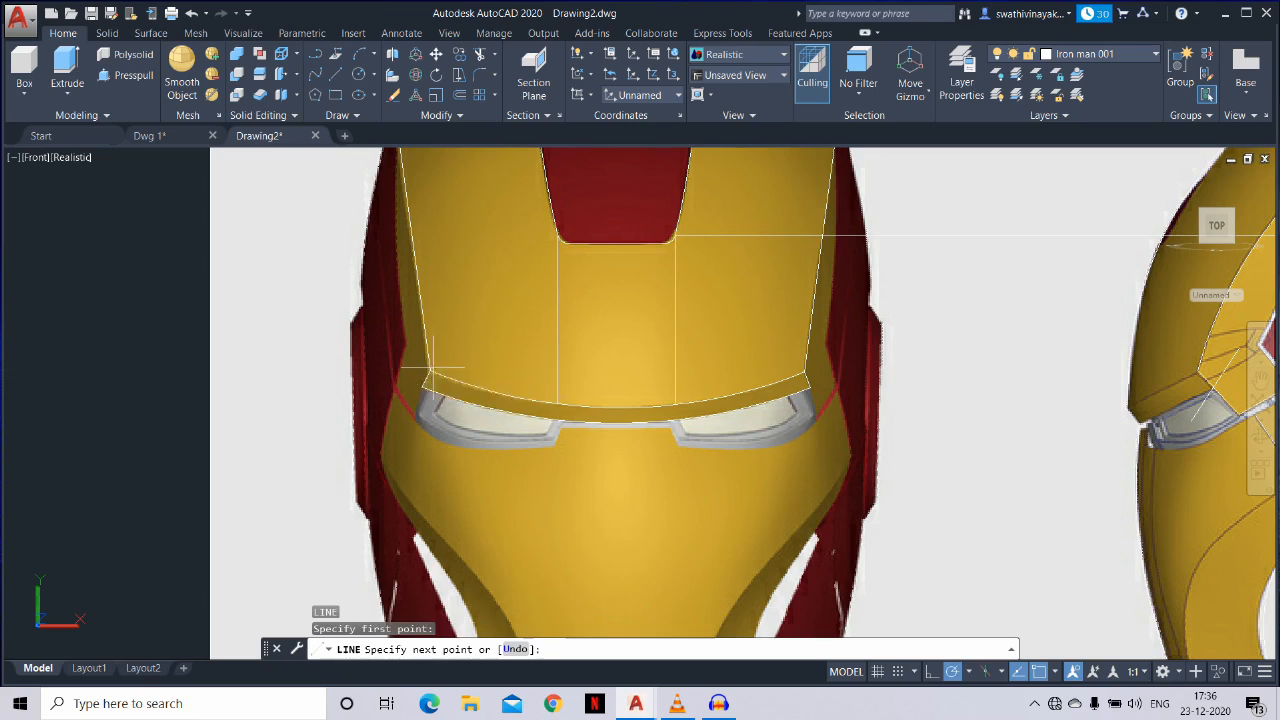
left_click(430, 371)
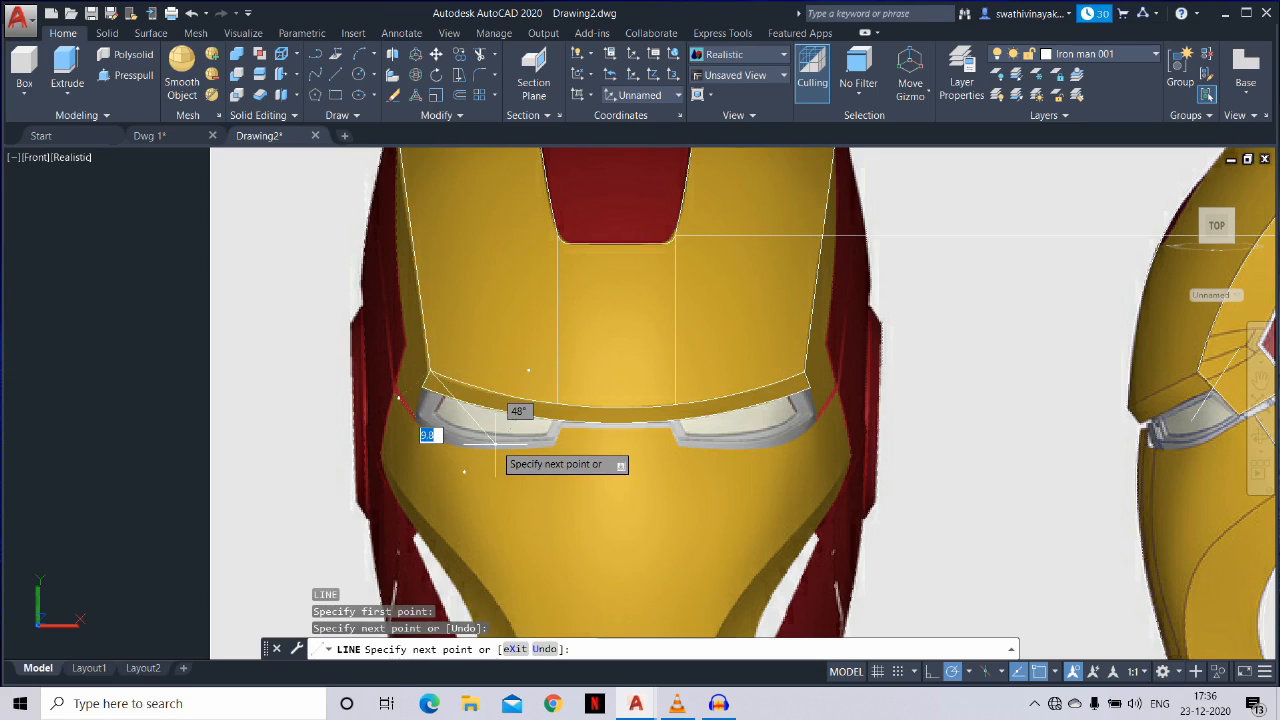
key("Escape")
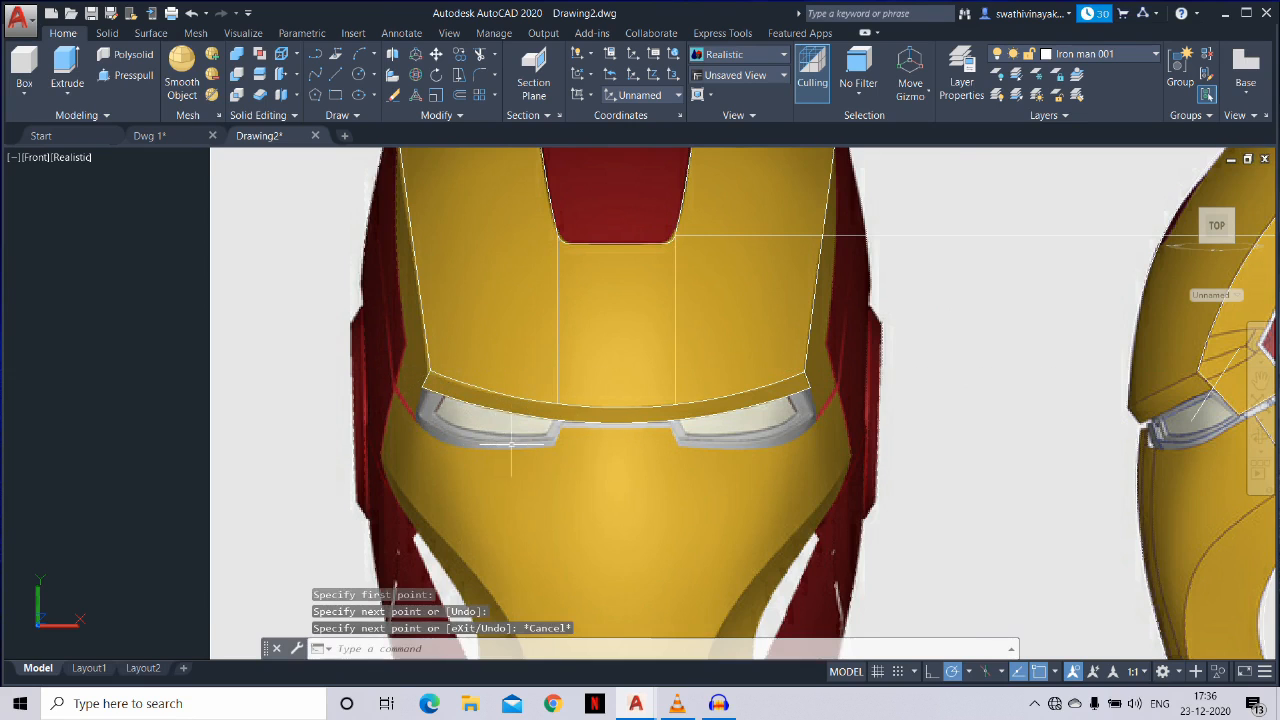
scroll(577, 445, "up", 2)
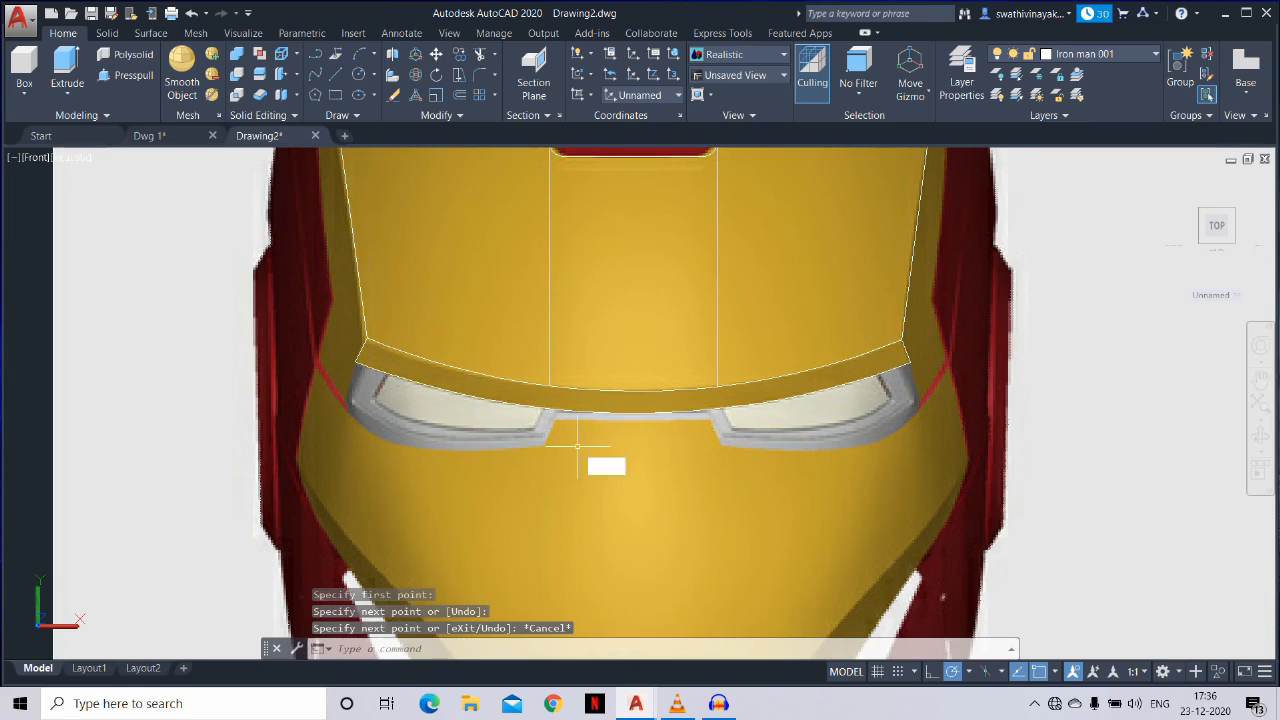
key("Return")
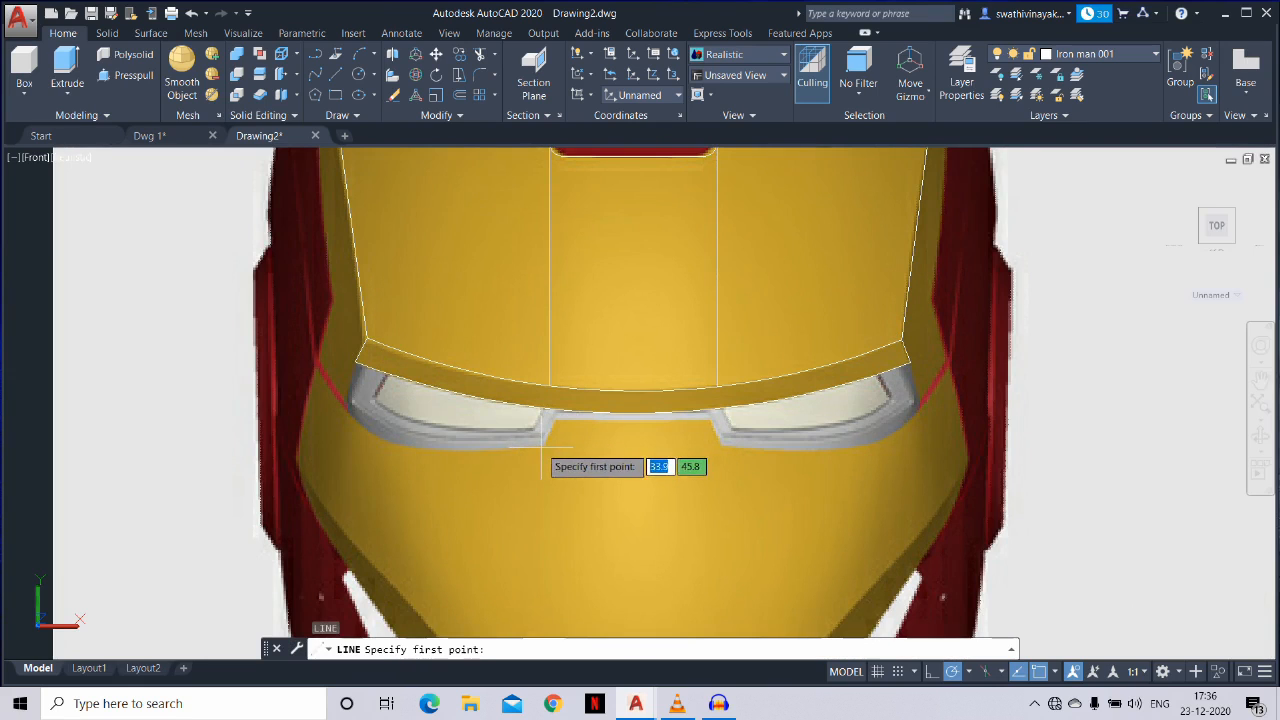
left_click(542, 446)
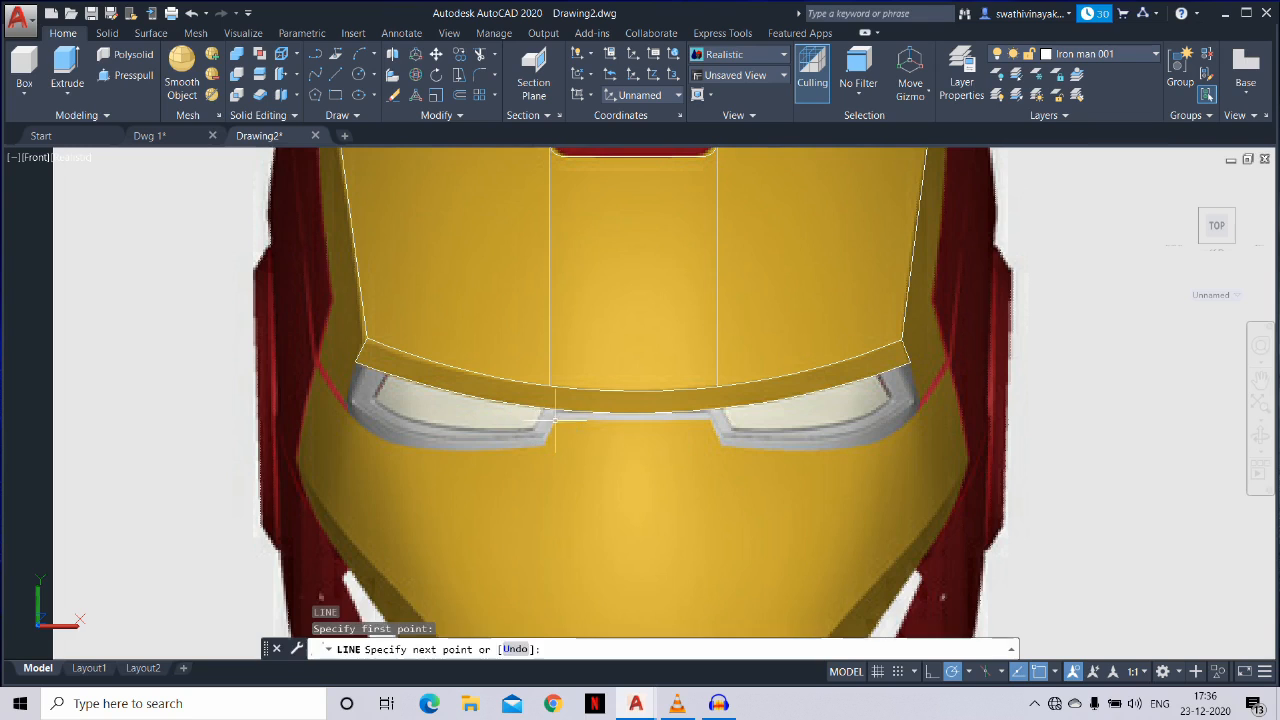
key("Escape")
Draw a three-segment polyline over the nose bridge, from the left eye's inner lower corner to the right eye's inner lower corner
key("Return")
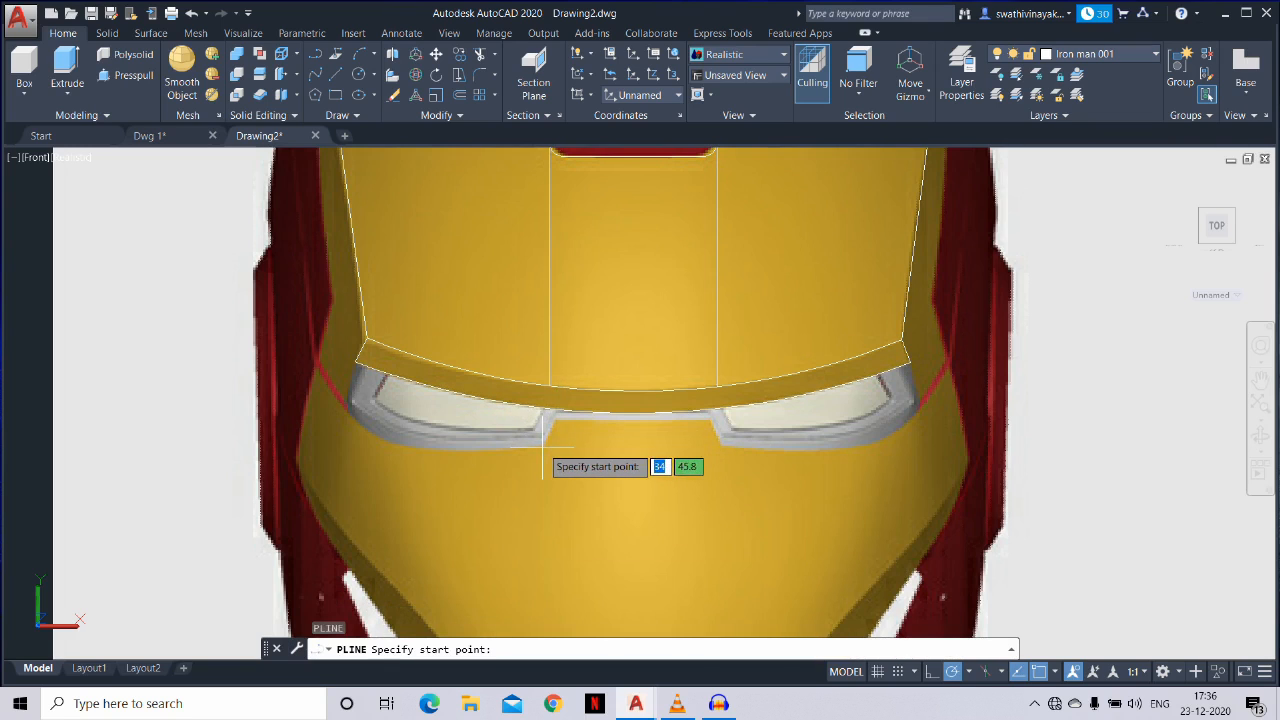
left_click(542, 446)
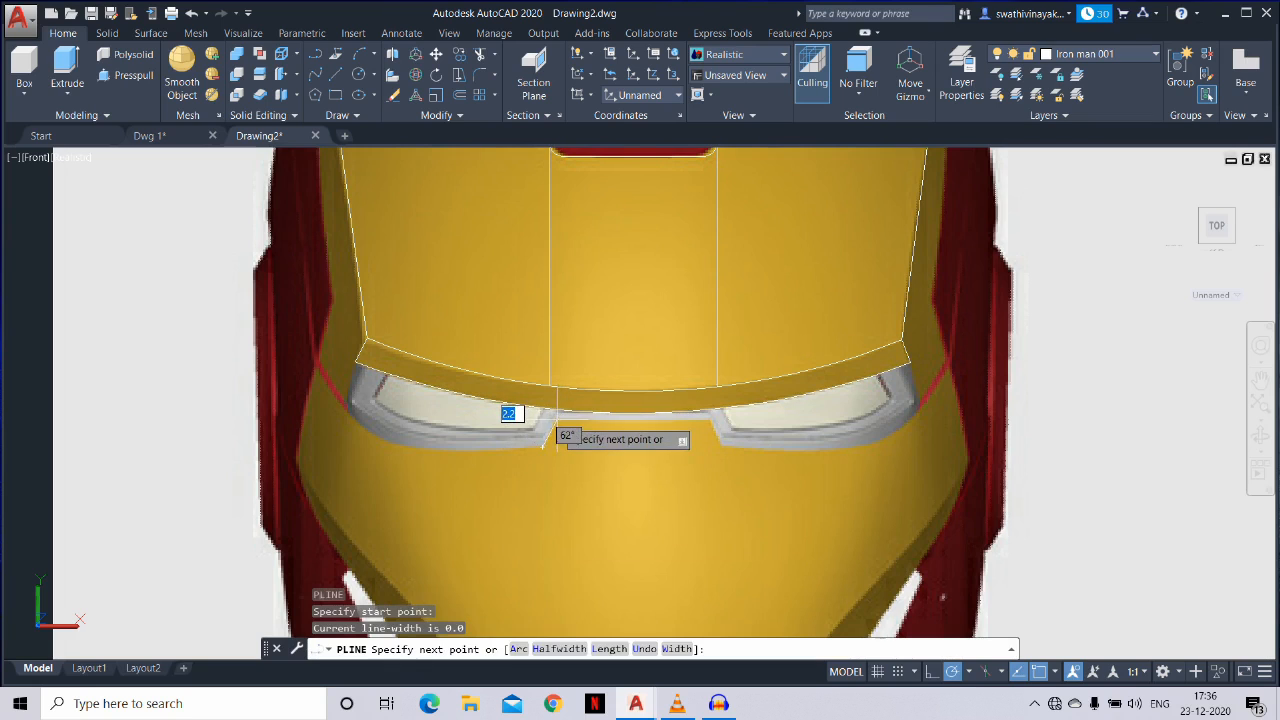
left_click(555, 418)
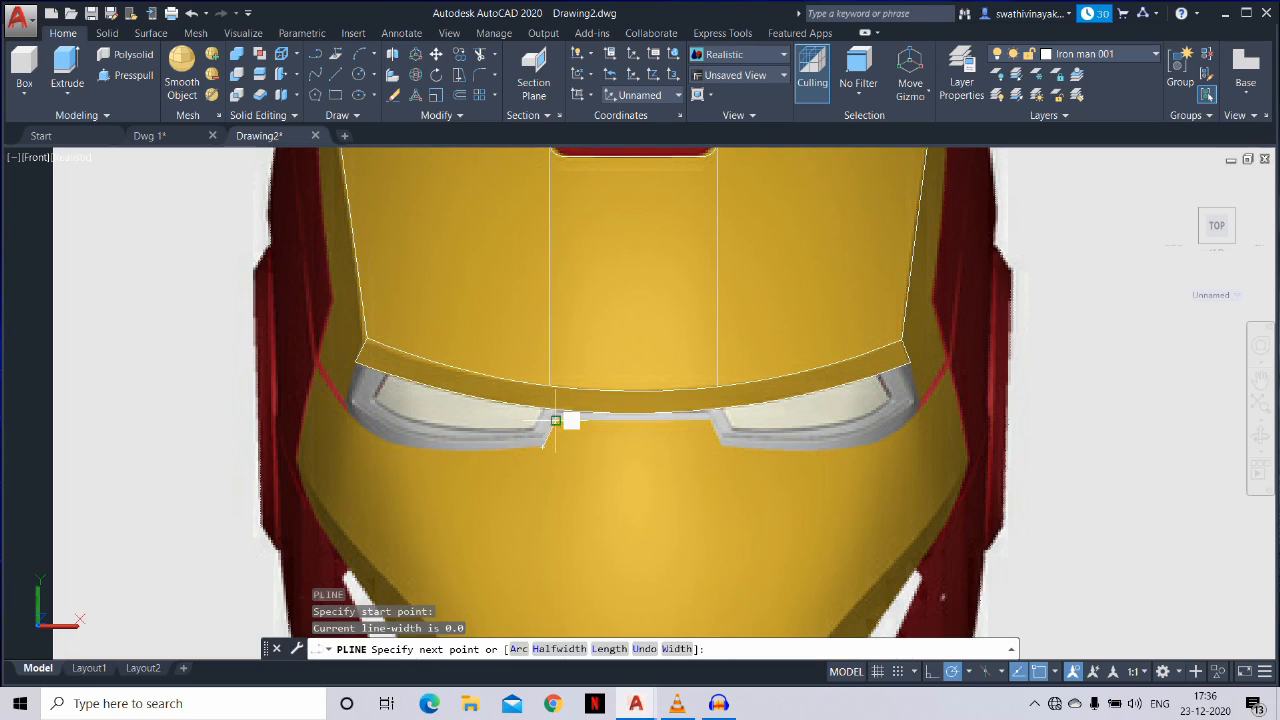
left_click(716, 418)
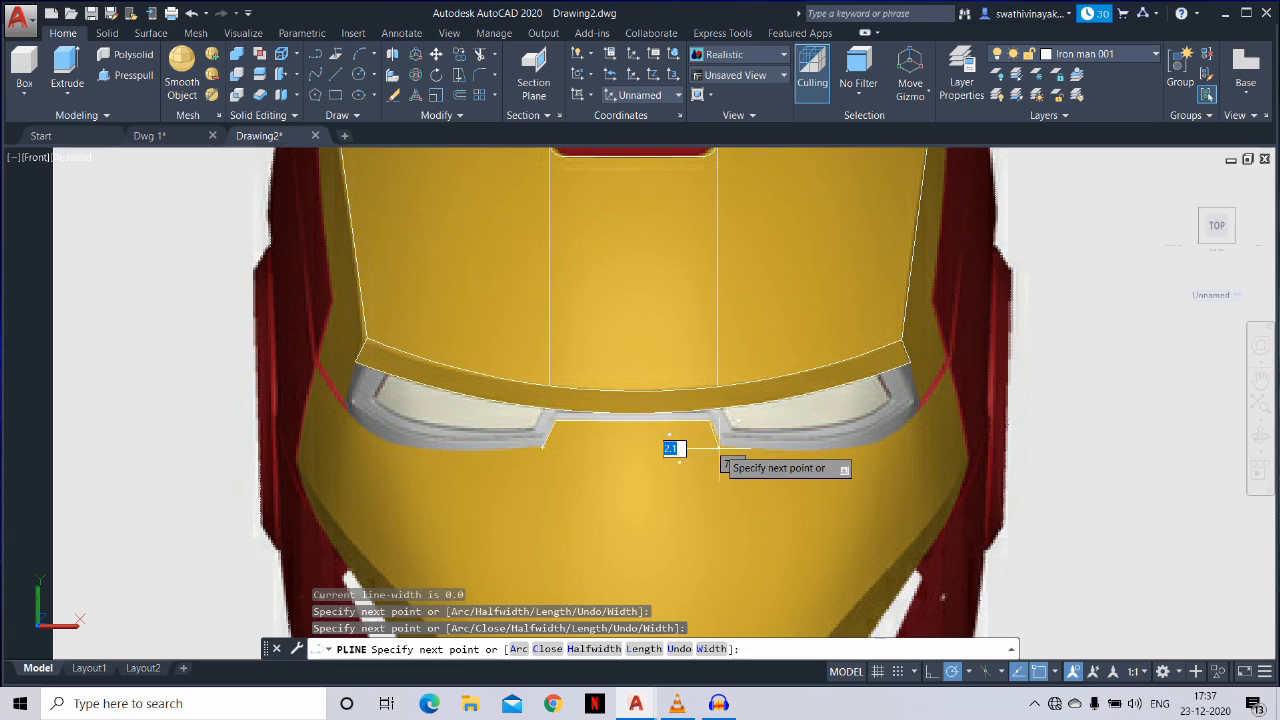
left_click(722, 448)
key("Escape")
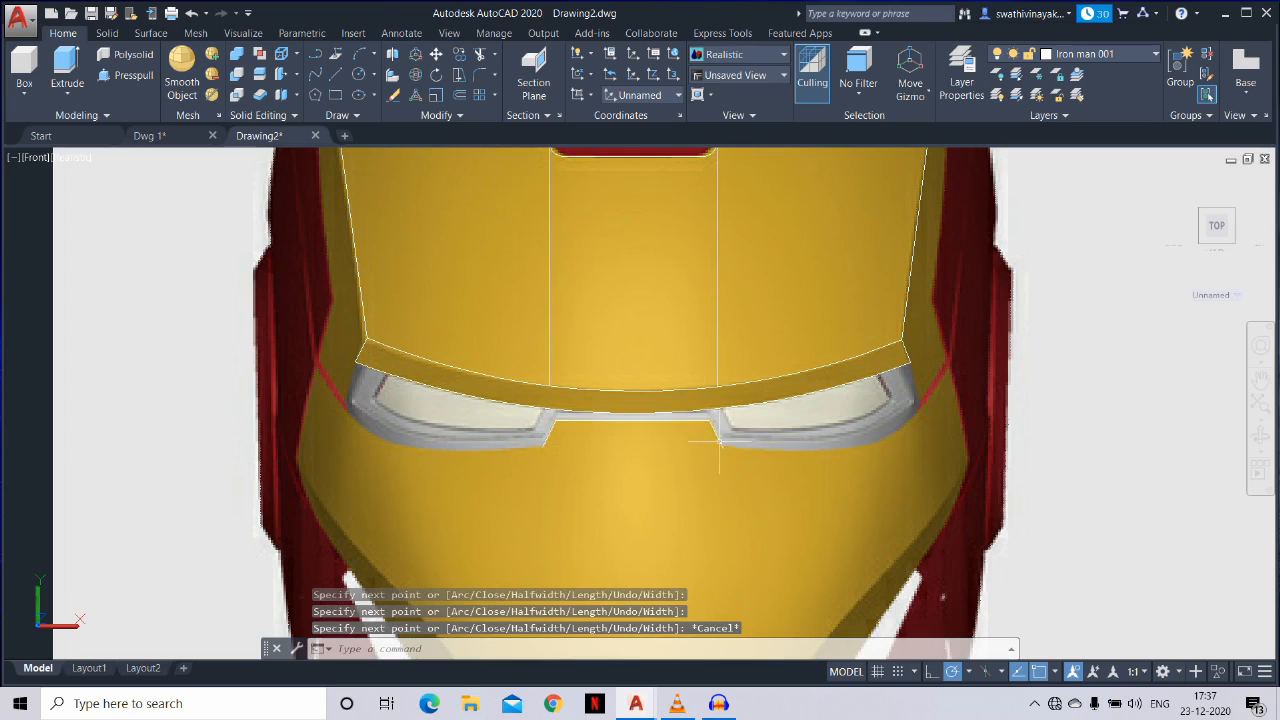
Draw a line from the left eye's inner lower corner outward along the straight part of its lower edge
type("l")
key("Return")
left_click(541, 447)
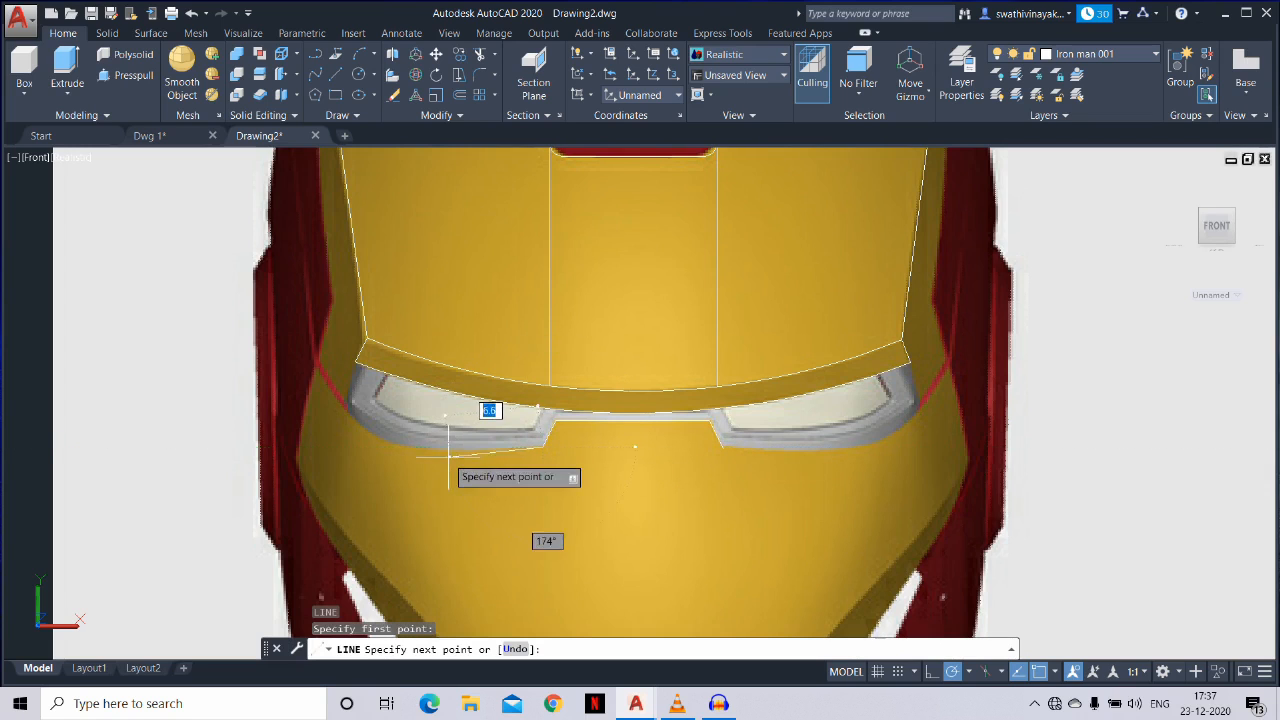
scroll(445, 460, "up", 2)
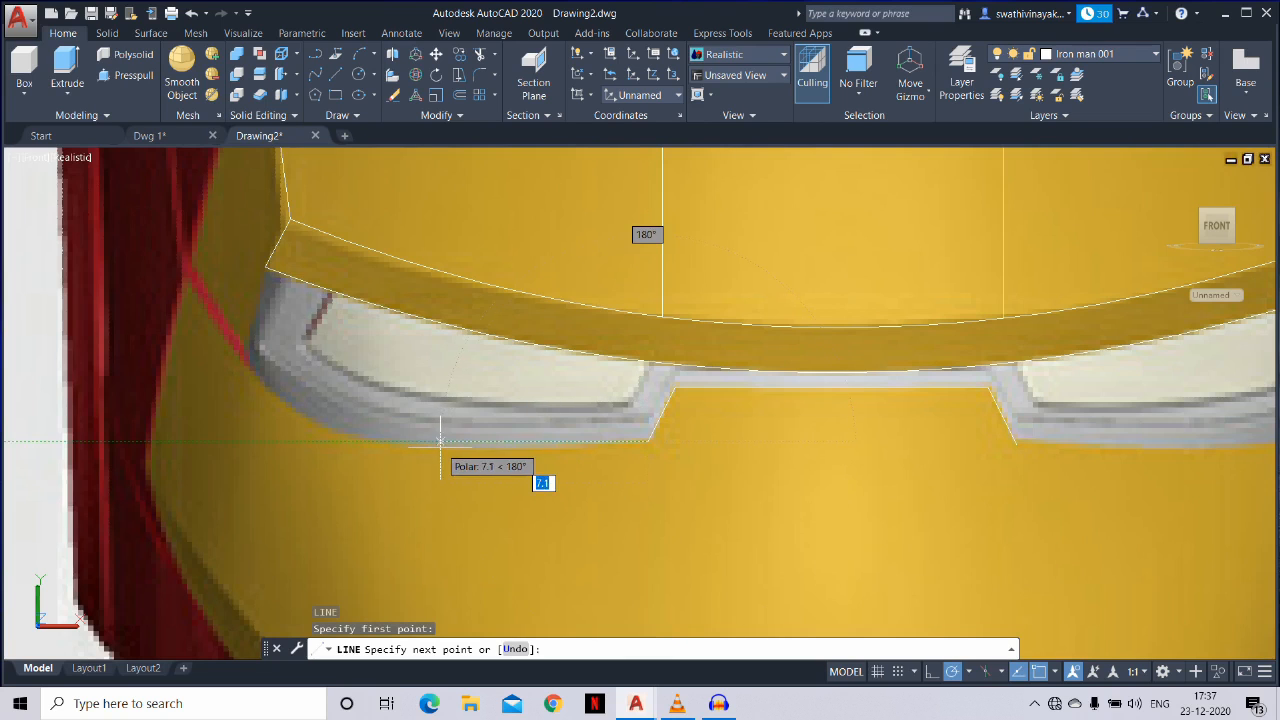
scroll(440, 441, "up", 2)
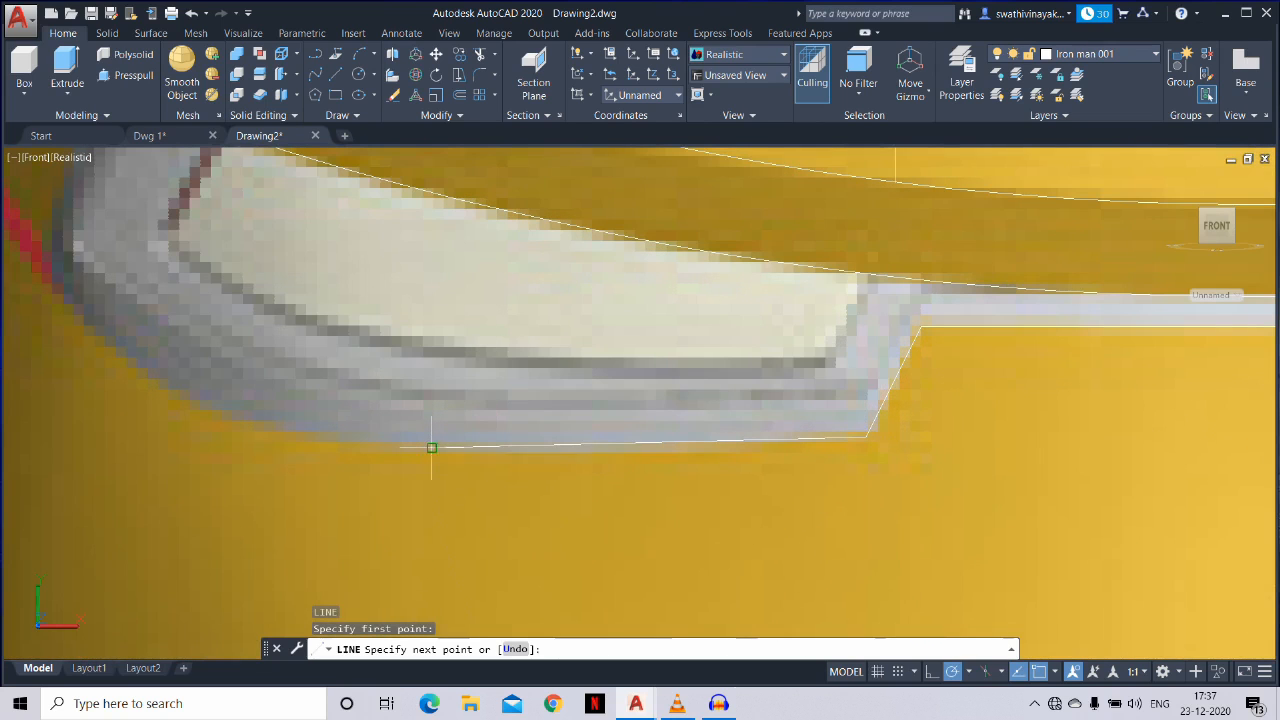
left_click(431, 447)
key("Escape")
Draw a three-point arc from the lower line's outer end, following the left eye's curved lower edge and running past its outer corner
type("a")
key("Return")
left_click(431, 447)
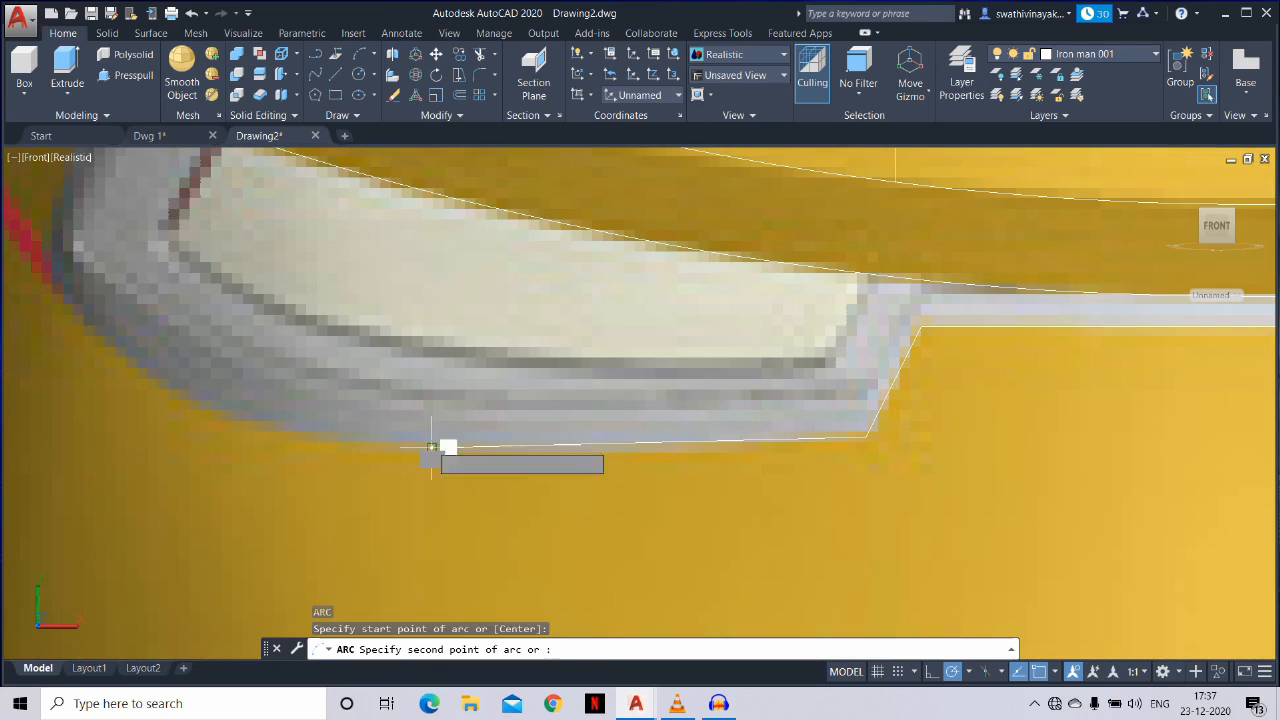
left_click(153, 383)
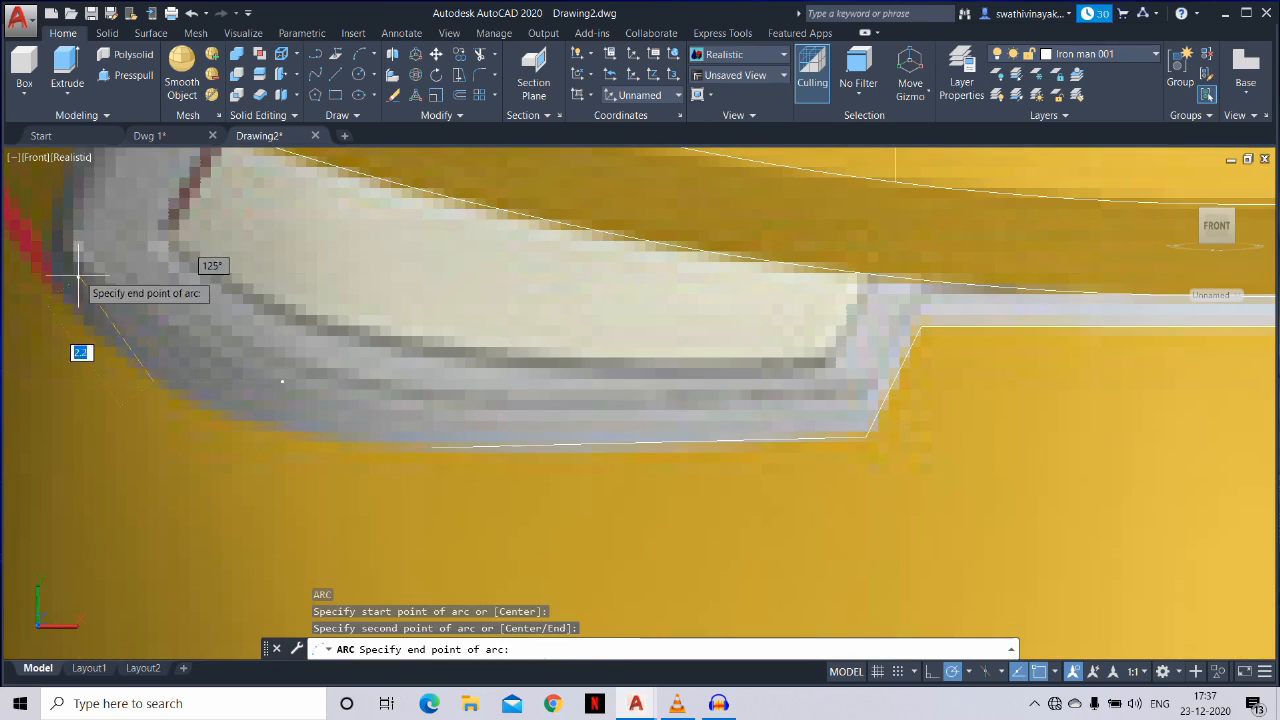
scroll(80, 282, "down", 2)
scroll(80, 282, "up", 3)
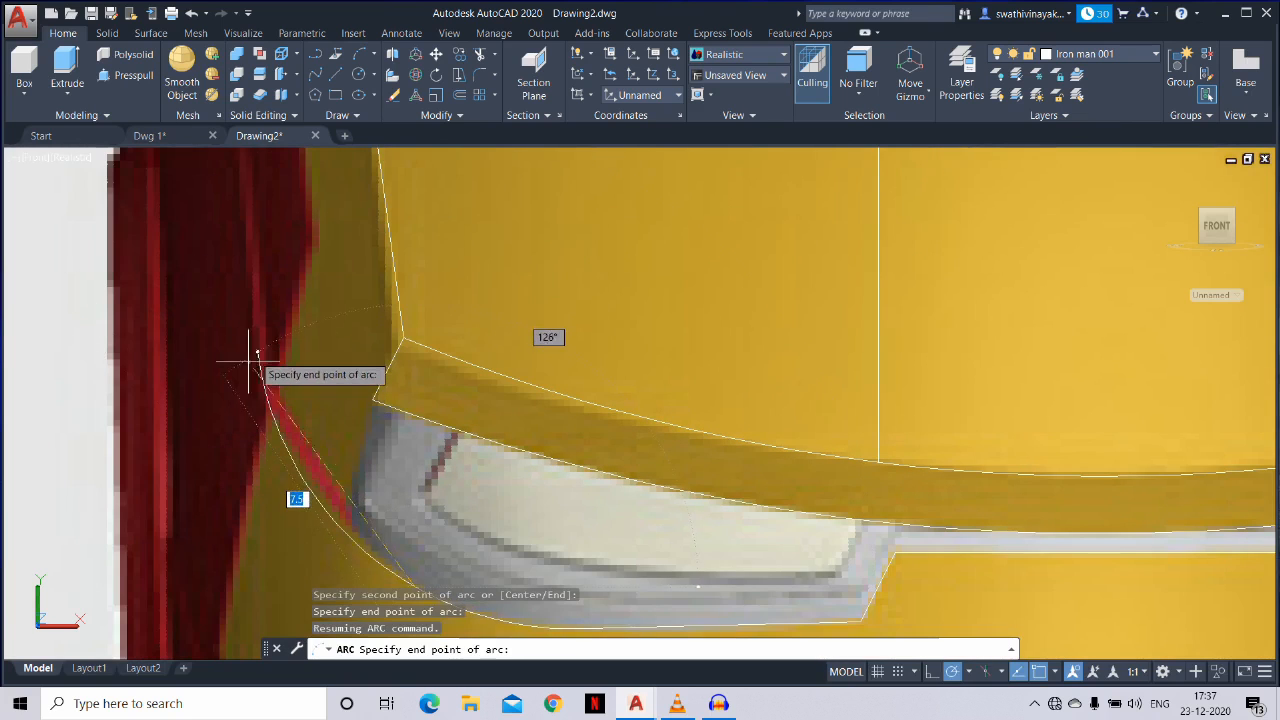
left_click(233, 375)
middle_click_drag(391, 496, 394, 441)
middle_click_drag(419, 516, 432, 543)
Draw a helper line across the arc below the left eye's outer part and trim away the arc beyond it
type("l")
key("Return")
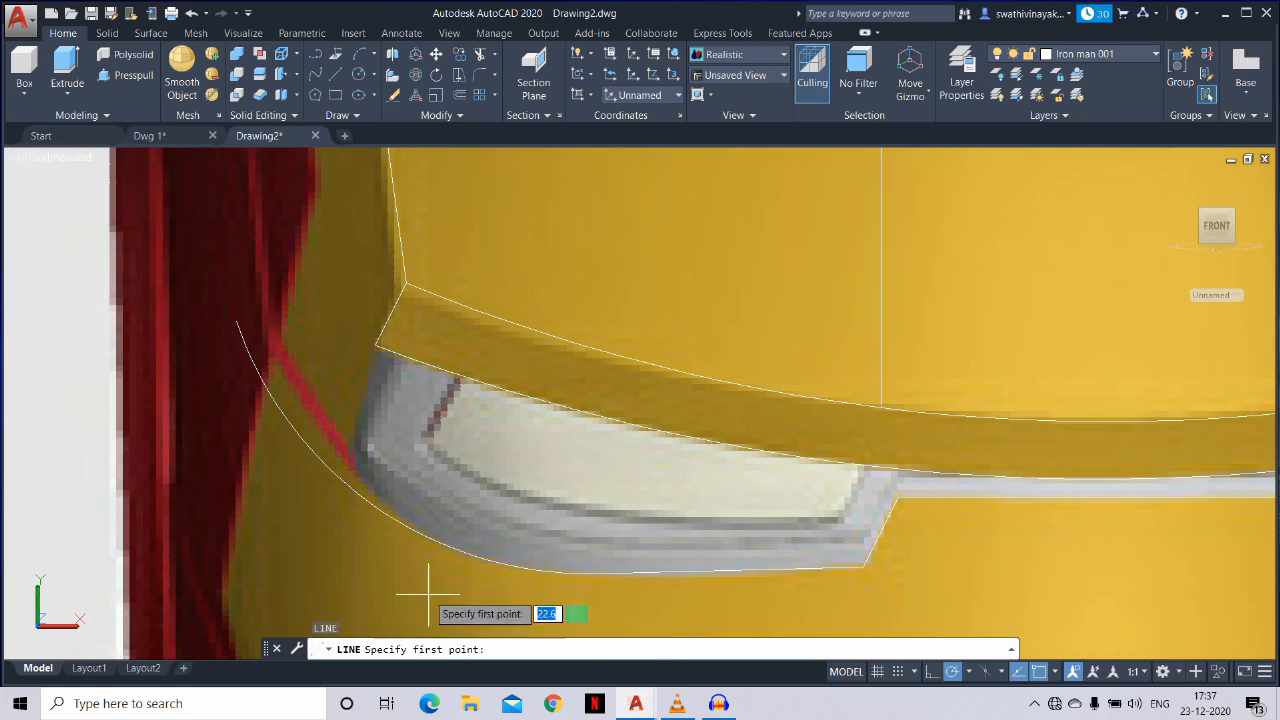
left_click(432, 607)
left_click(400, 432)
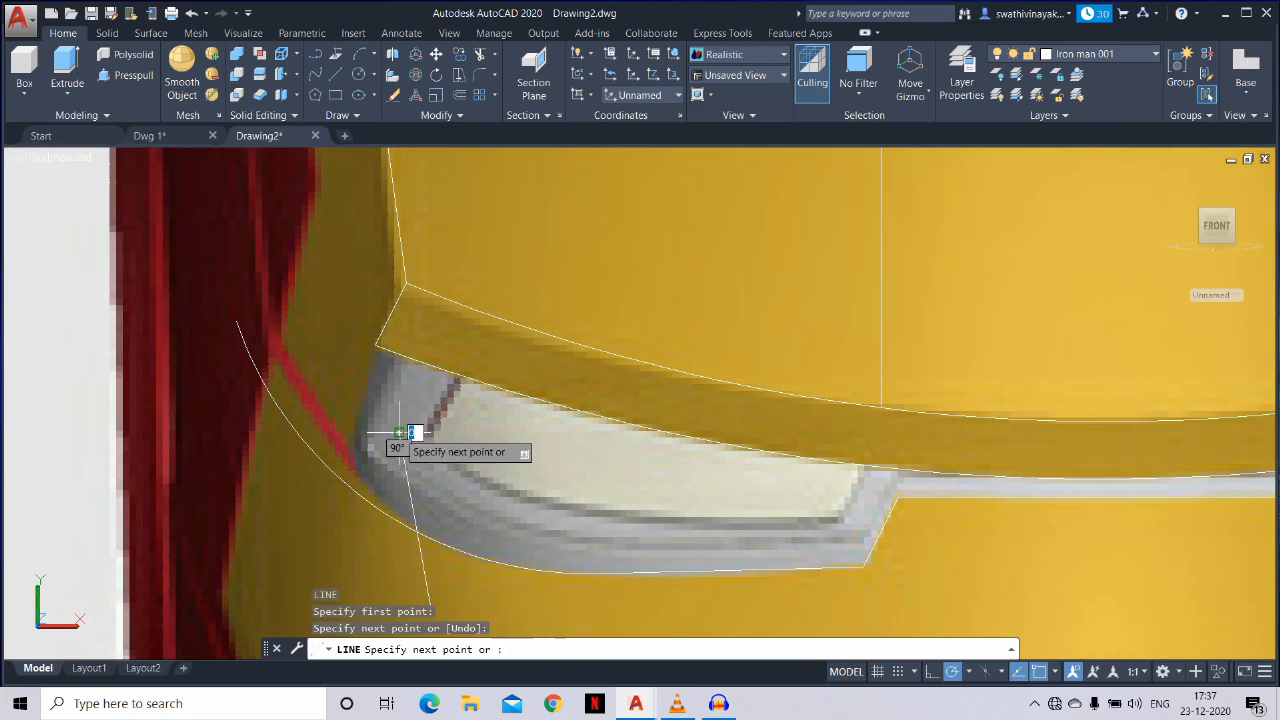
key("Escape")
type("tr")
key("Return")
key("Return")
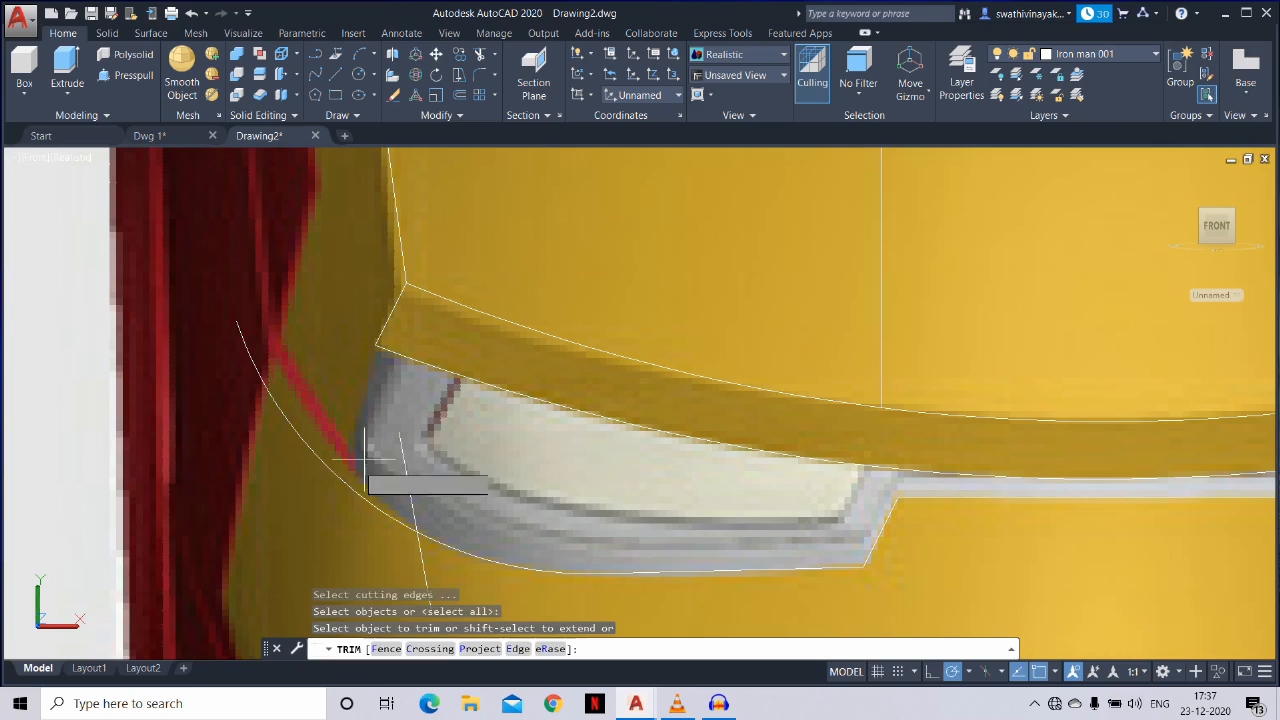
left_click(368, 455)
left_click(263, 486)
key("Escape")
Erase the helper line crossing the lower arc of the left eye
left_click(460, 468)
left_click(333, 419)
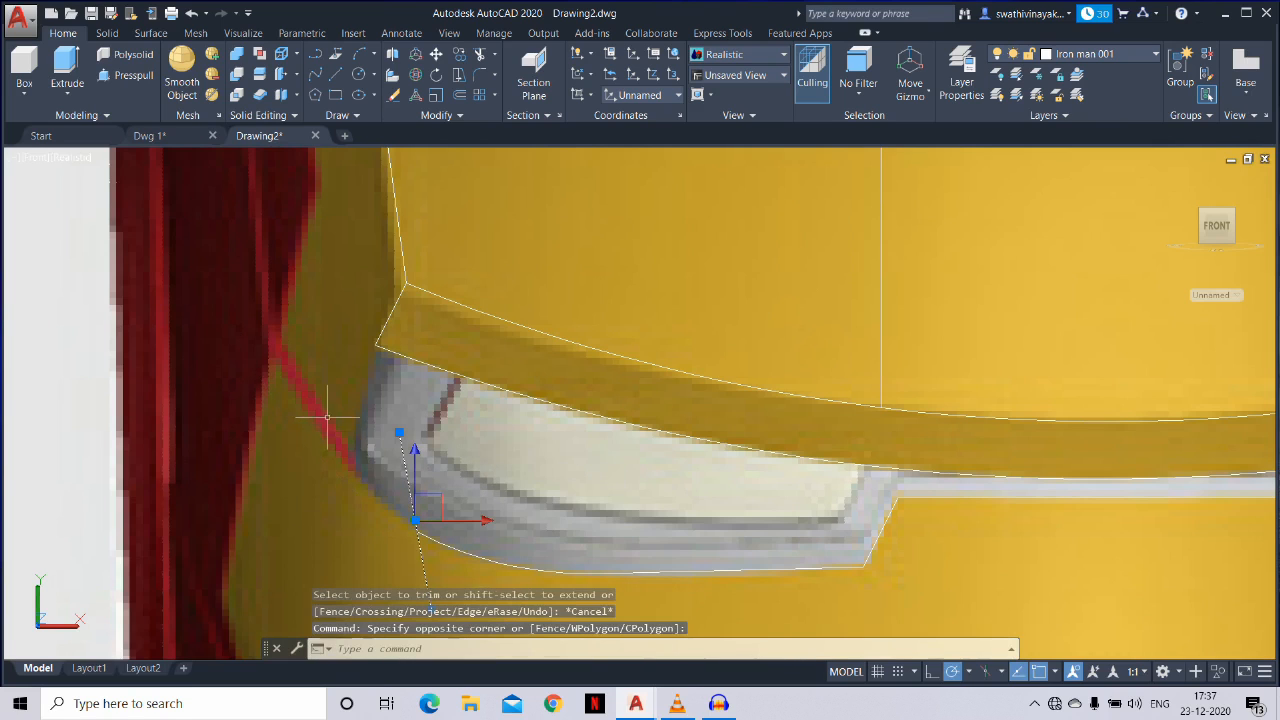
type("a")
key("Return")
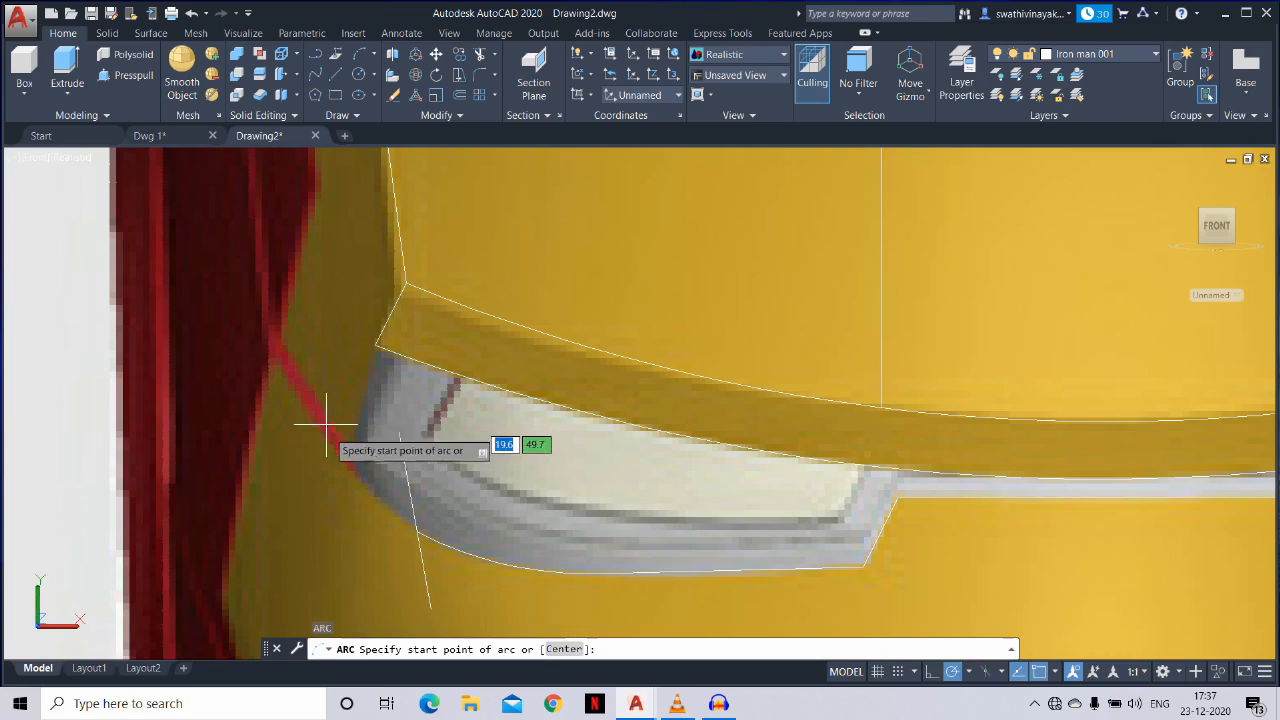
key("Escape")
left_click(309, 443)
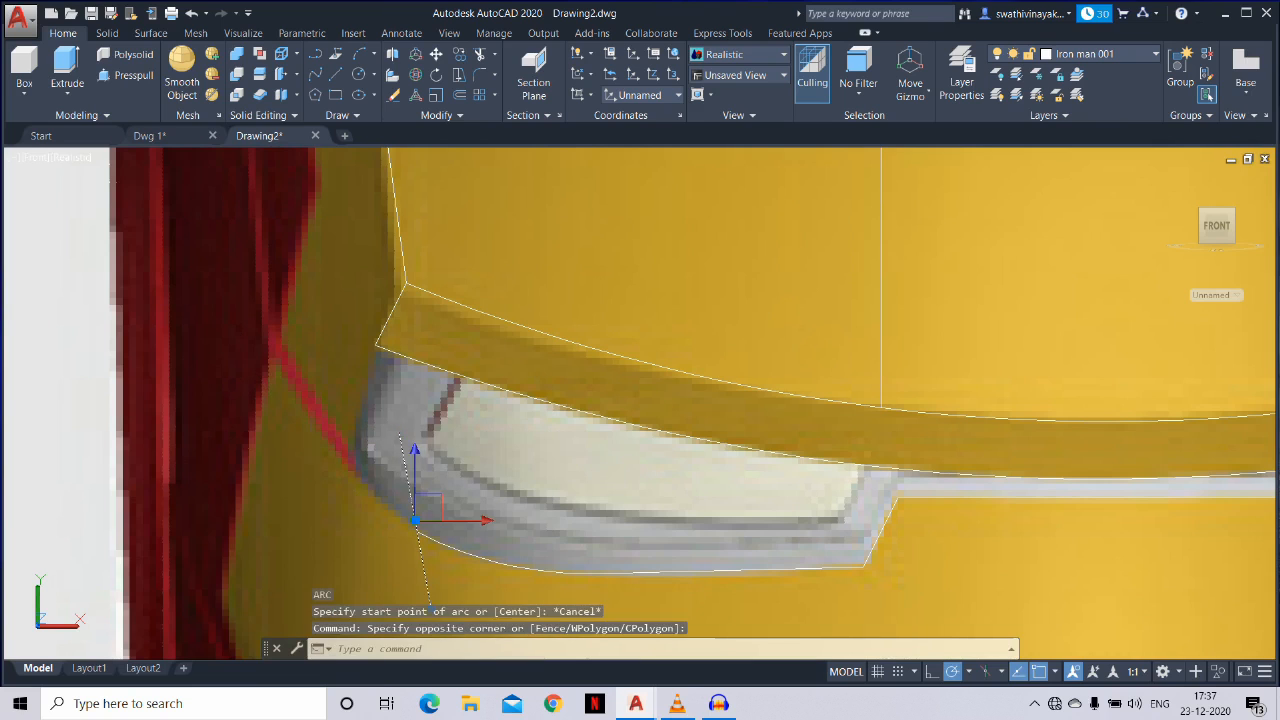
type("e")
key("Return")
Draw a second arc from the trimmed arc's end through the left eye's outer corner, running up past it
type("a")
key("Return")
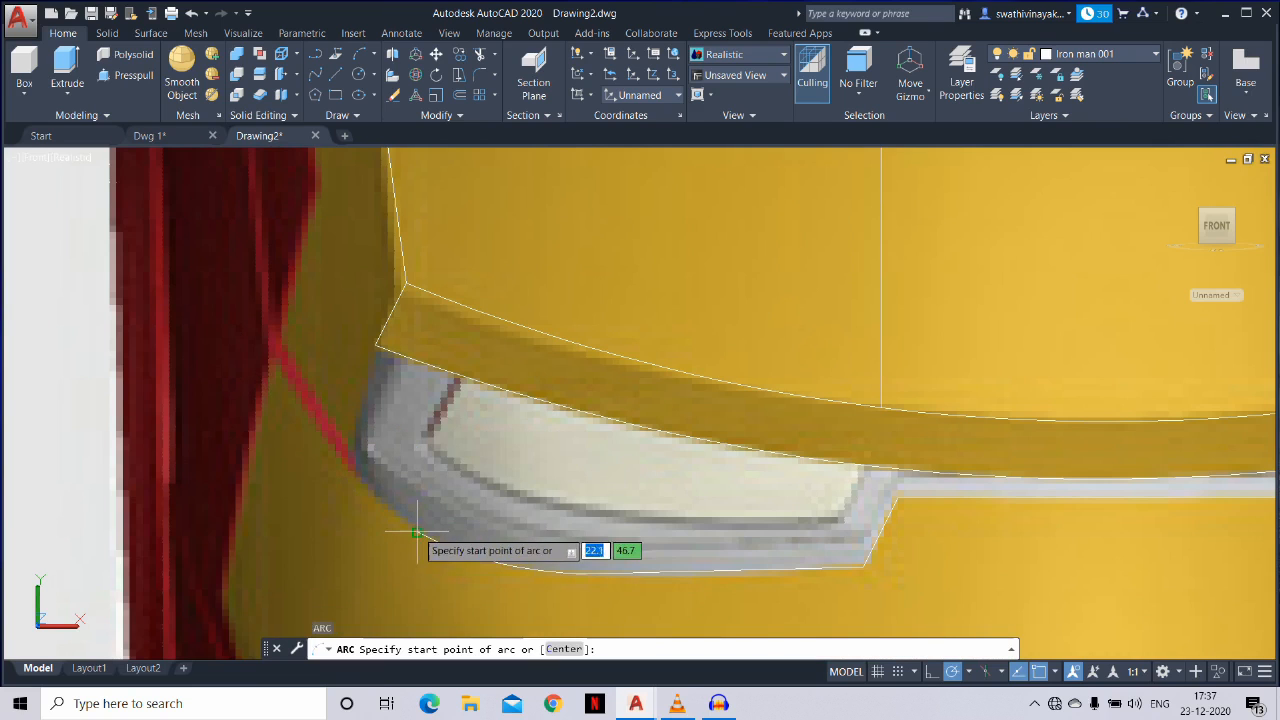
left_click(417, 532)
left_click(352, 478)
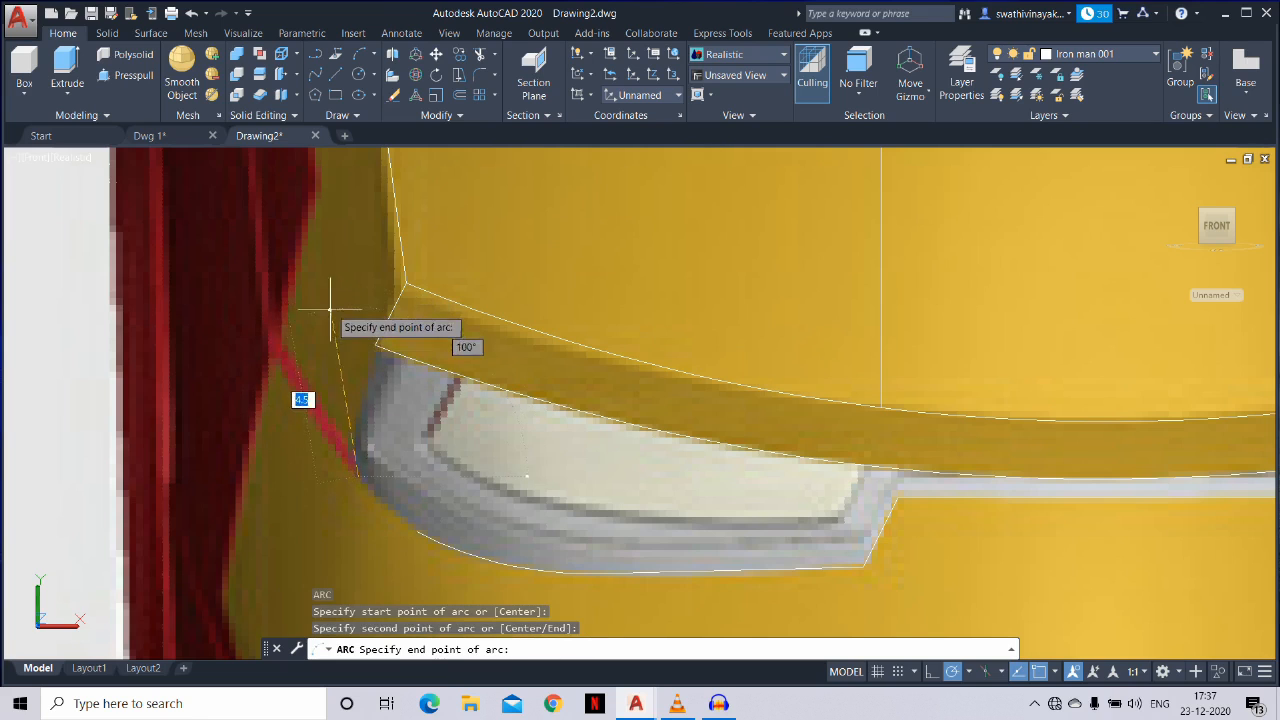
left_click(296, 294)
key("Escape")
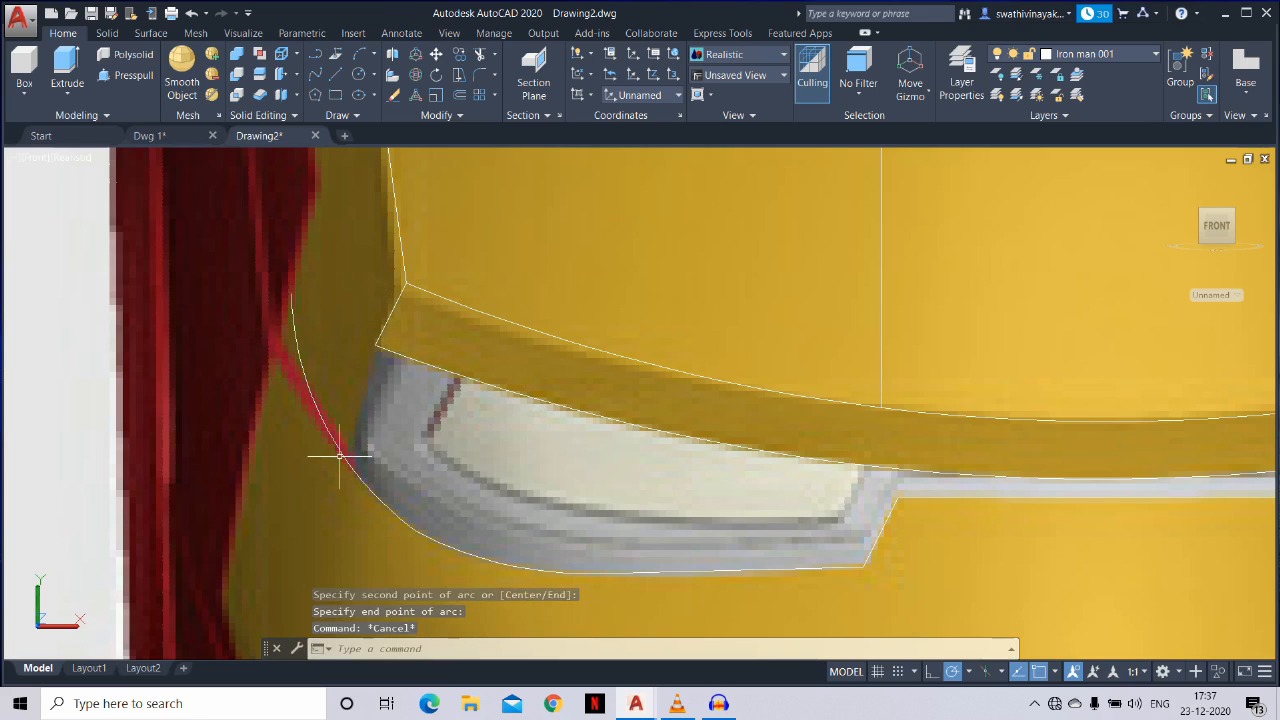
Draw a diagonal helper line across the second arc at the left eye's outer corner and trim off the arc's upper part
type("l")
key("Return")
left_click(287, 577)
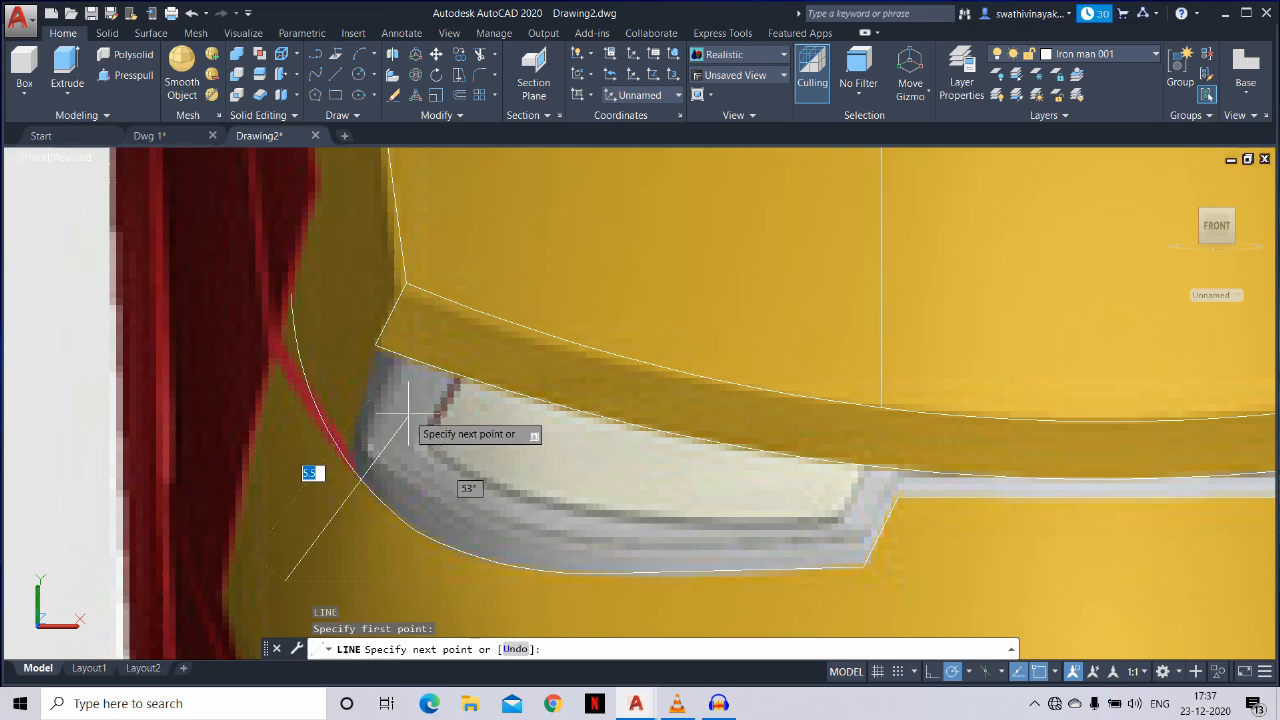
left_click(401, 407)
key("Escape")
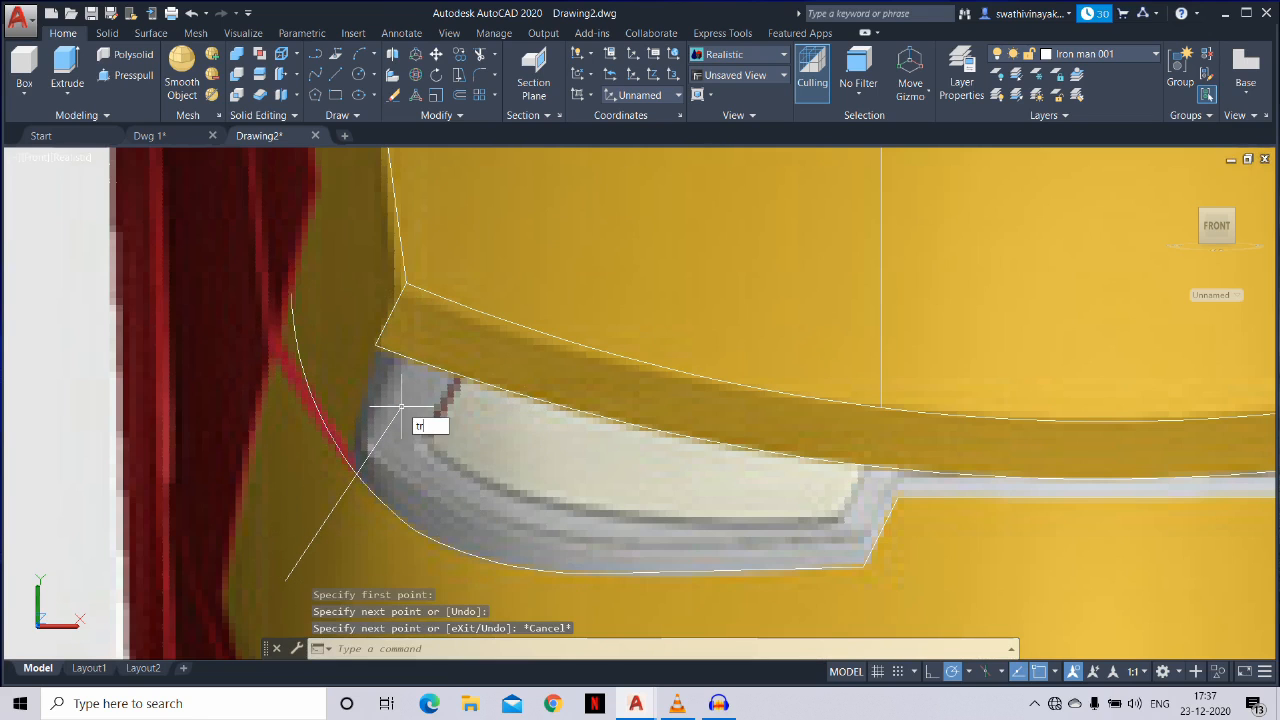
type("tr")
key("Return")
key("Return")
left_click(337, 415)
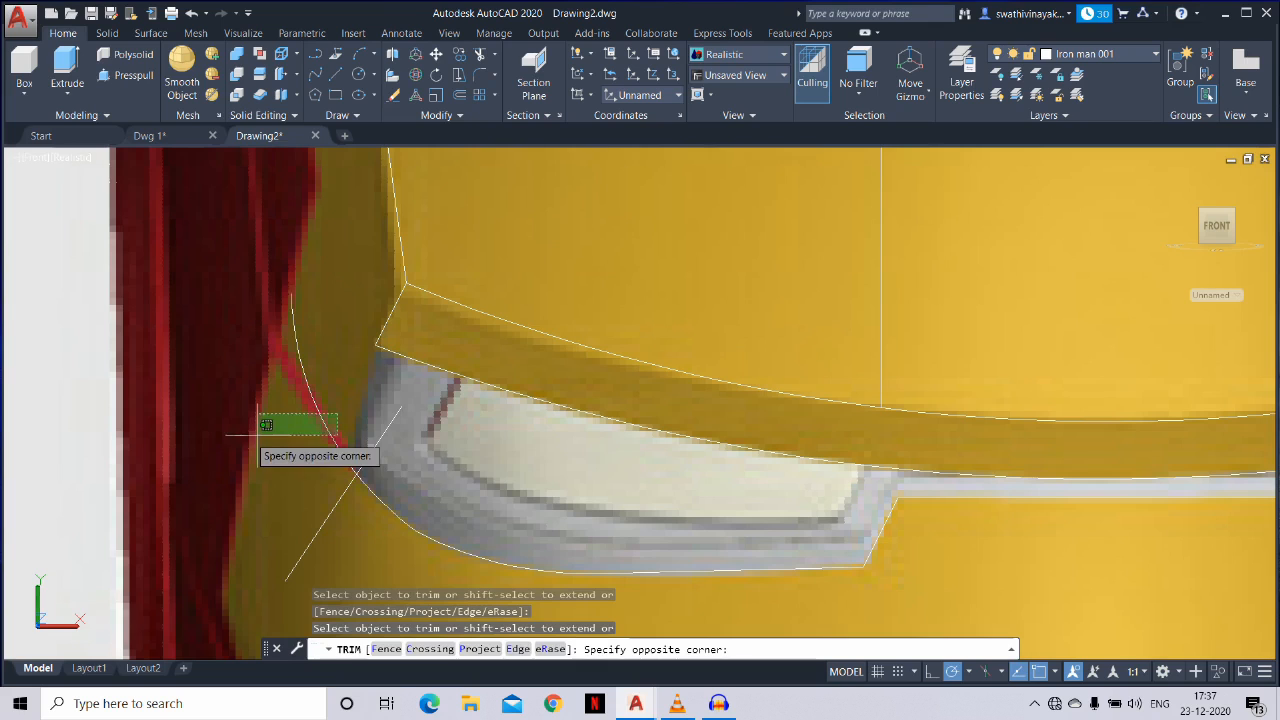
left_click(266, 425)
key("Escape")
Erase the diagonal helper line at the left eye's outer corner
left_click(409, 436)
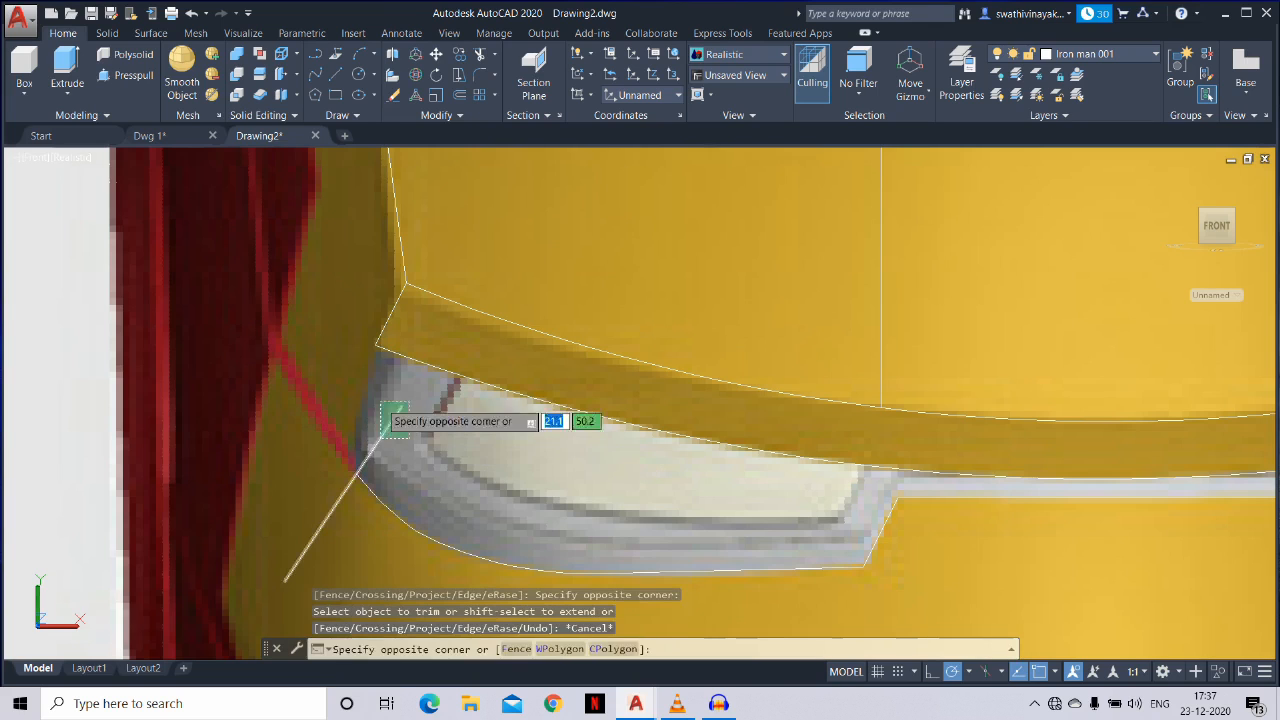
left_click(381, 404)
type("e")
key("Return")
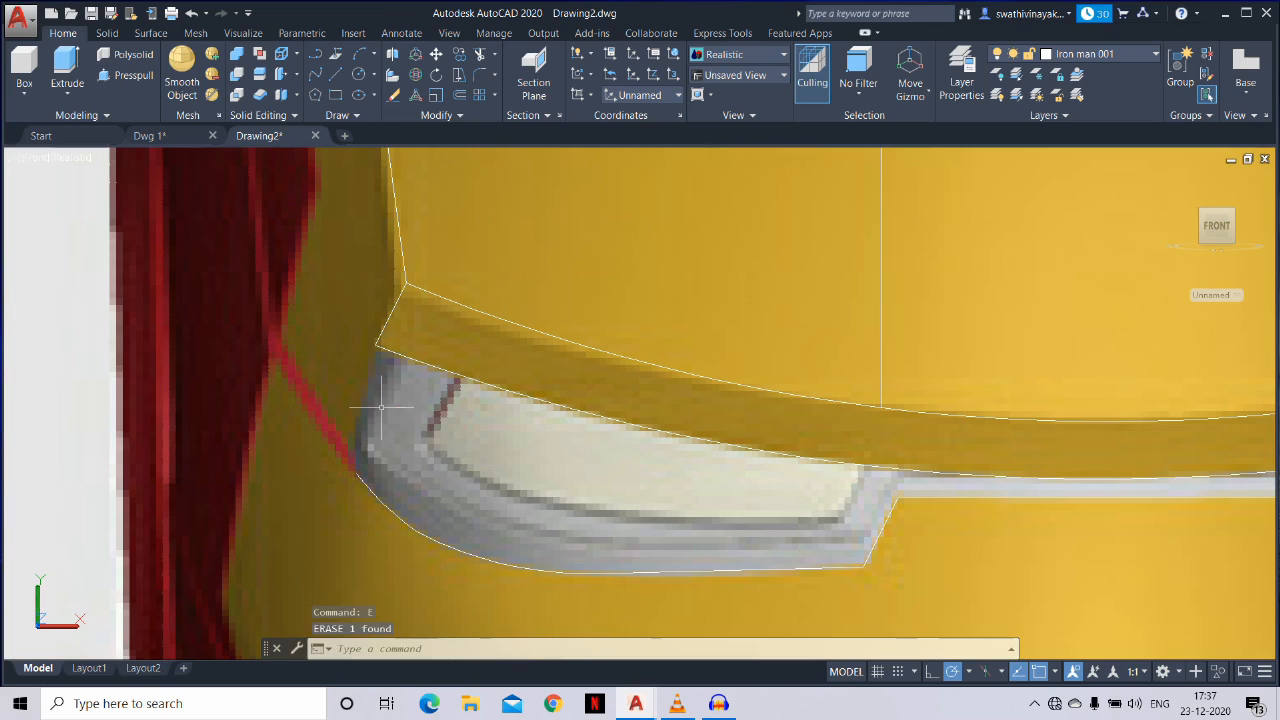
Close the left eye's outer side with a line from the second arc's end to the brow strip's lower left corner
type("l")
key("Return")
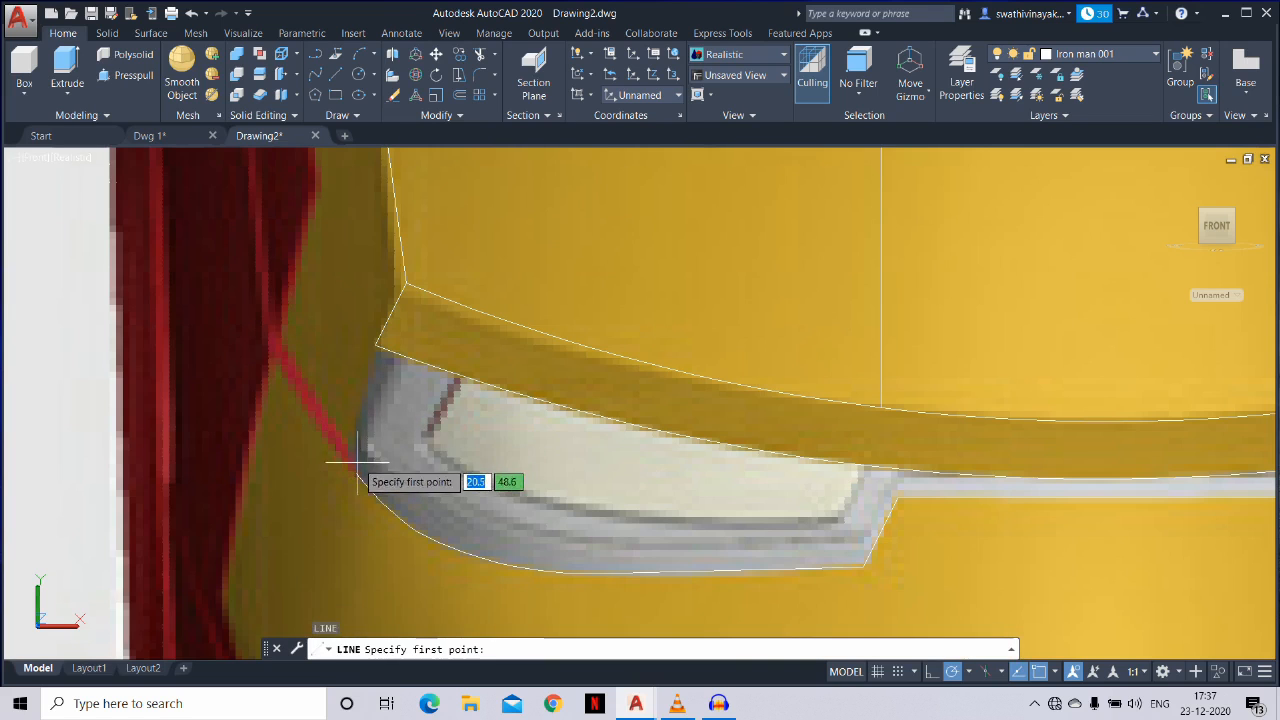
left_click(356, 473)
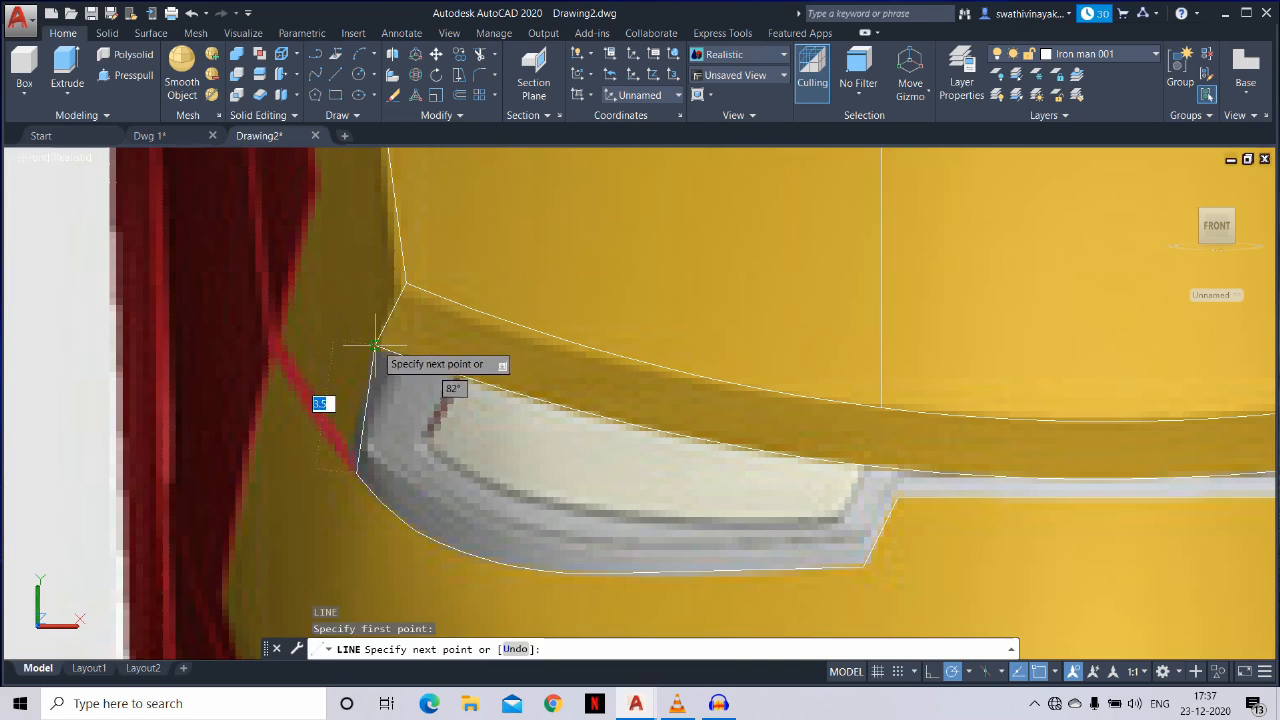
left_click(375, 357)
scroll(375, 357, "down", 6)
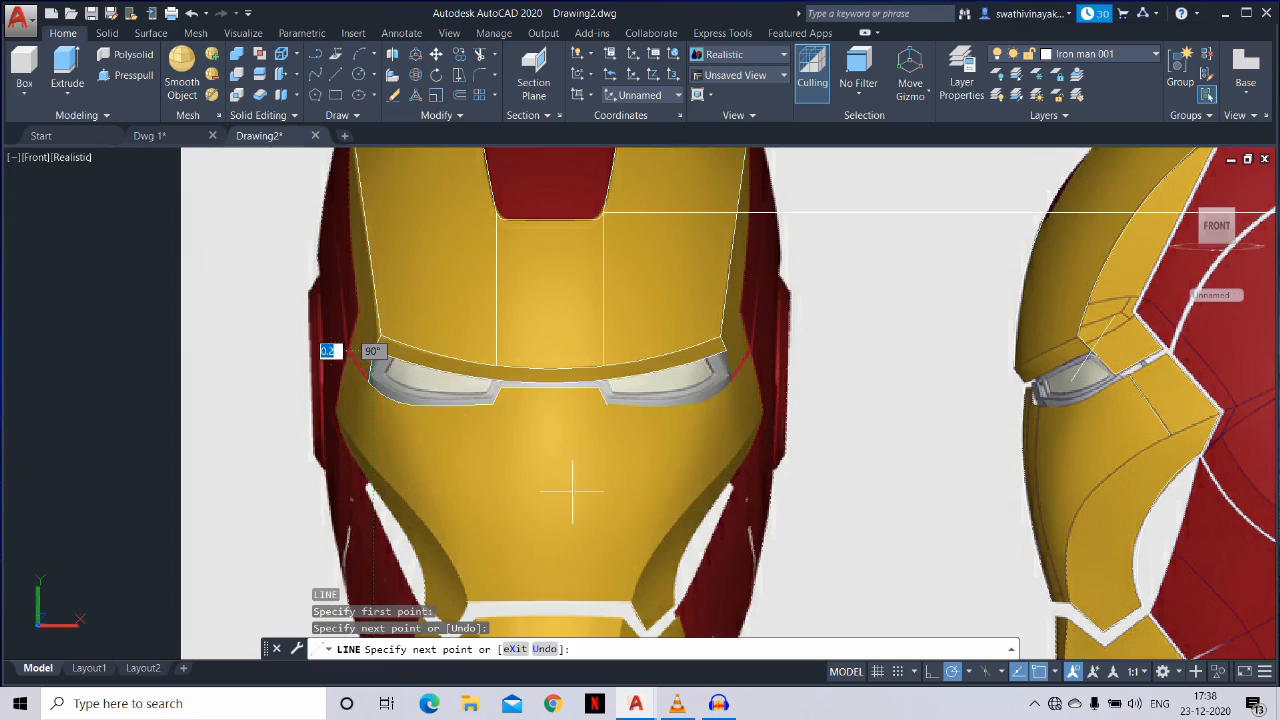
type("i")
key("Return")
scroll(553, 470, "up", 4)
key("Escape")
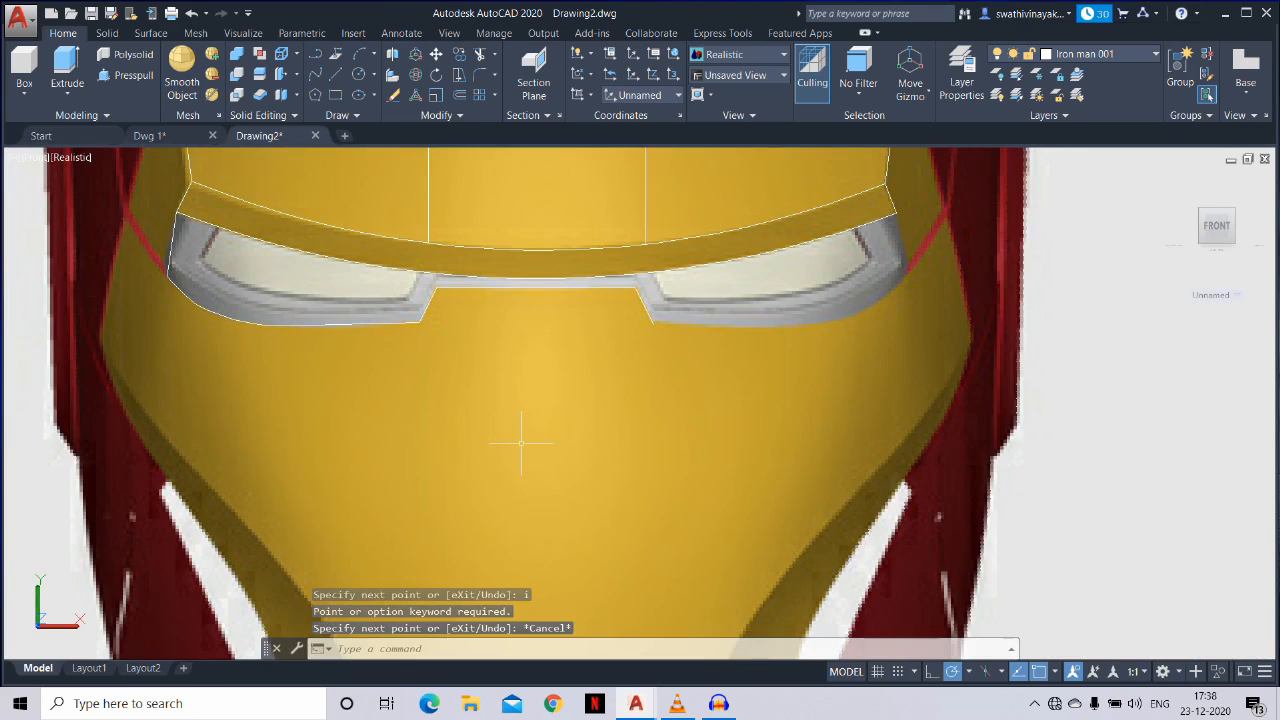
Mirror the left eye outline and nose-bridge polyline to the right eye across a vertical line through the brow's midpoint, keeping the originals
type("MI")
key("Return")
left_click(457, 414)
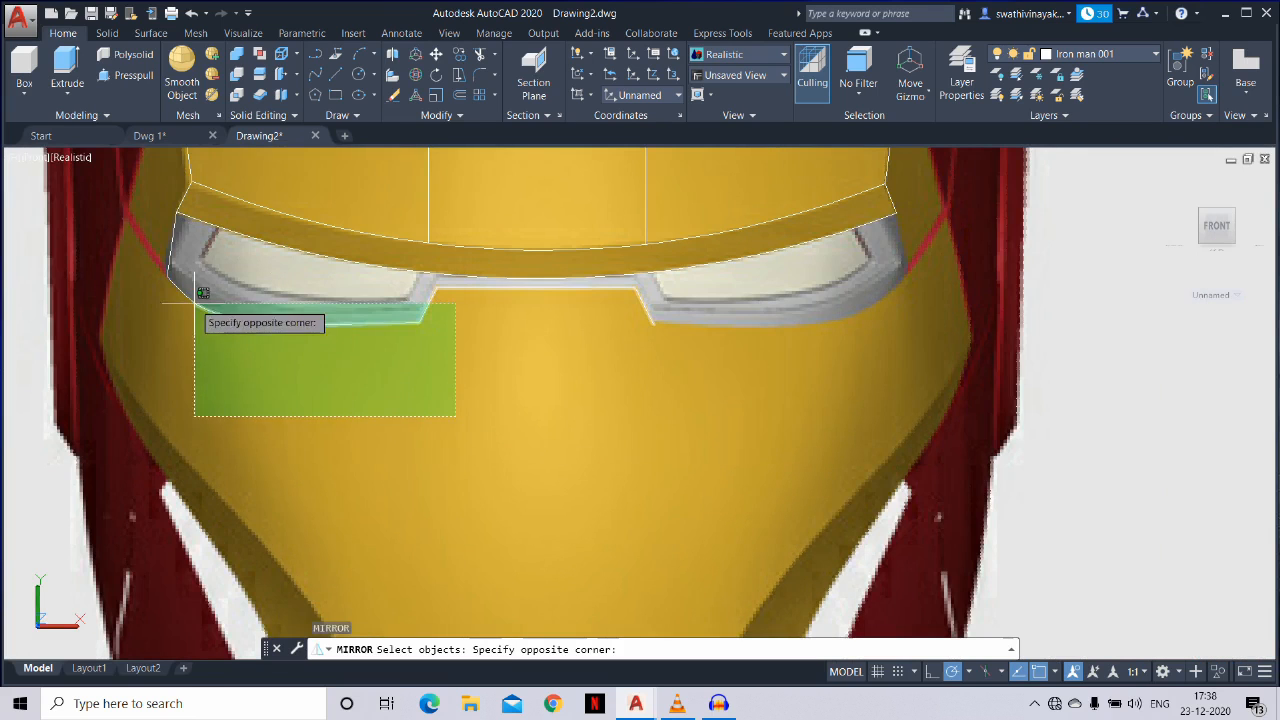
left_click(160, 272)
left_click(185, 270)
left_click(163, 262)
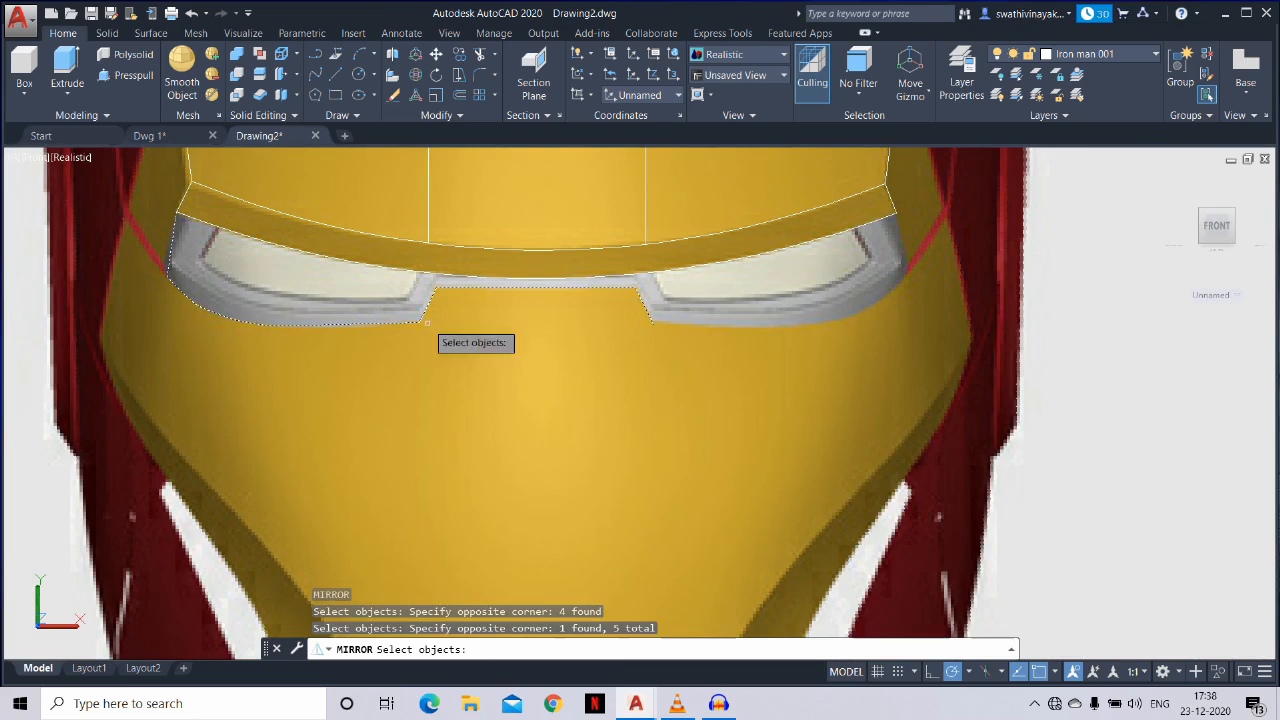
key("Return")
left_click(536, 277)
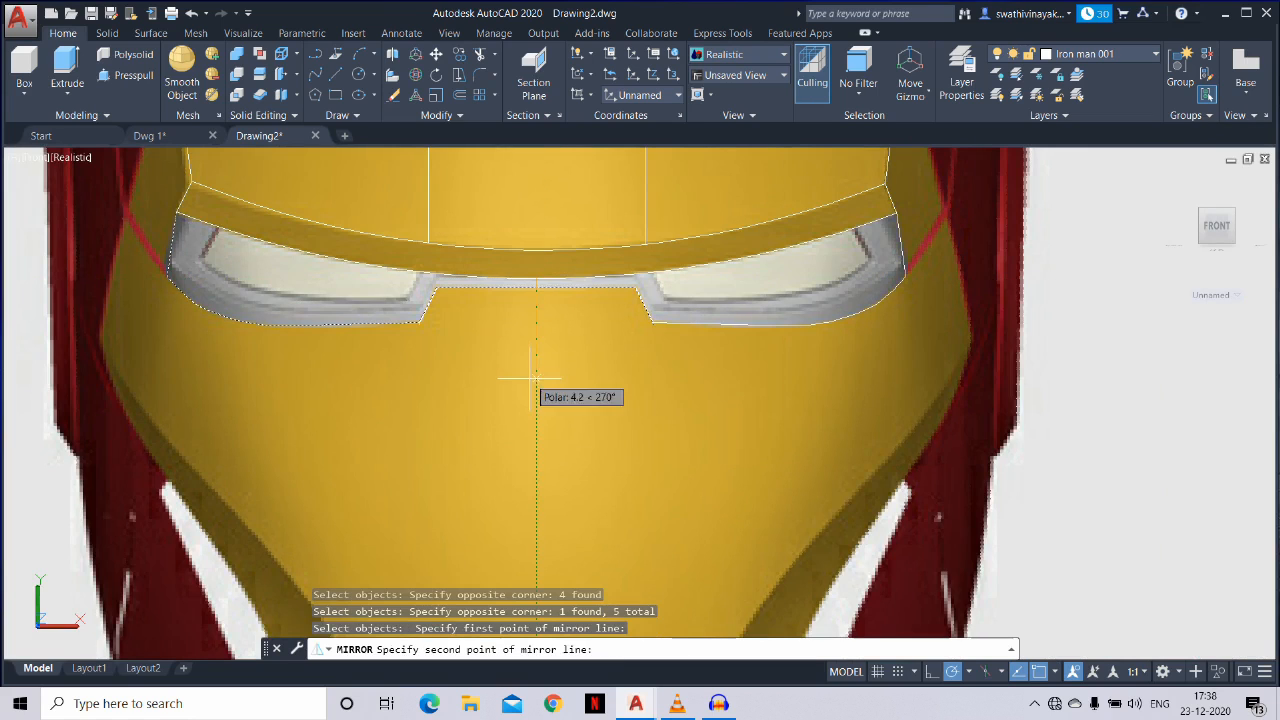
left_click(530, 380)
key("Return")
Erase the duplicate nose-bridge polyline whose end misses the mirrored eye line at the right eye's inner lower corner
scroll(639, 347, "up", 5)
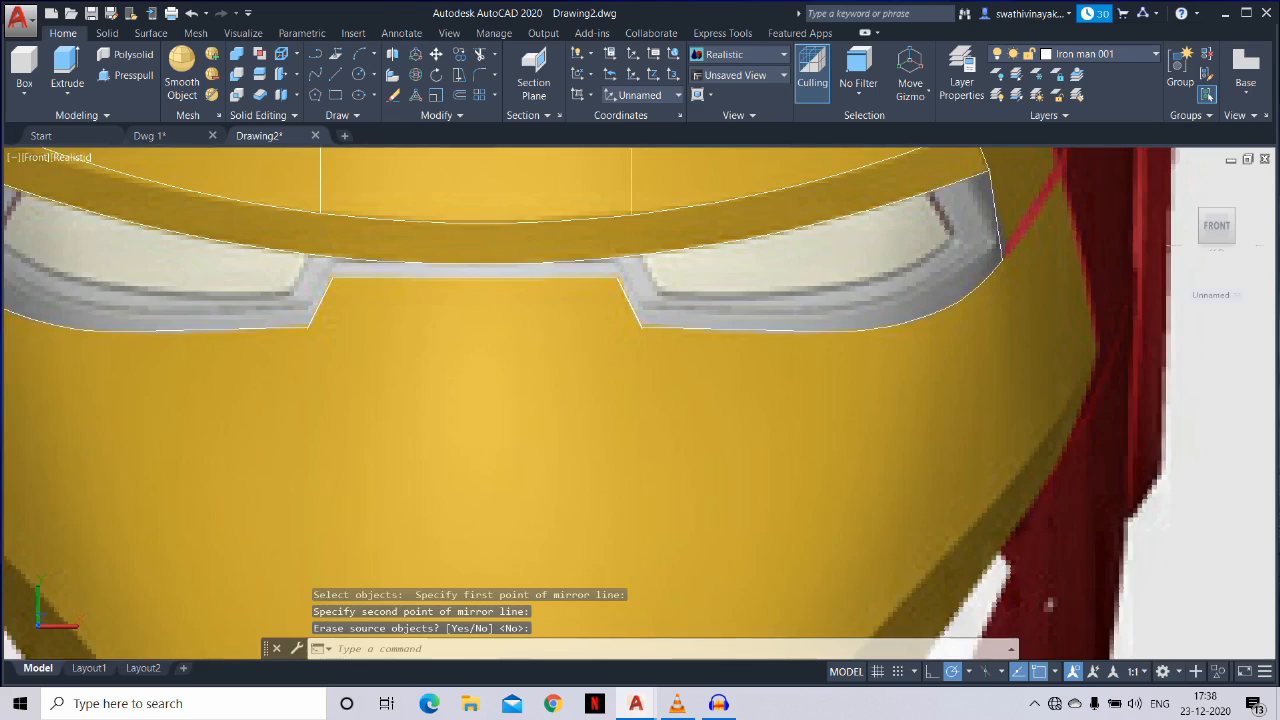
scroll(564, 355, "up", 2)
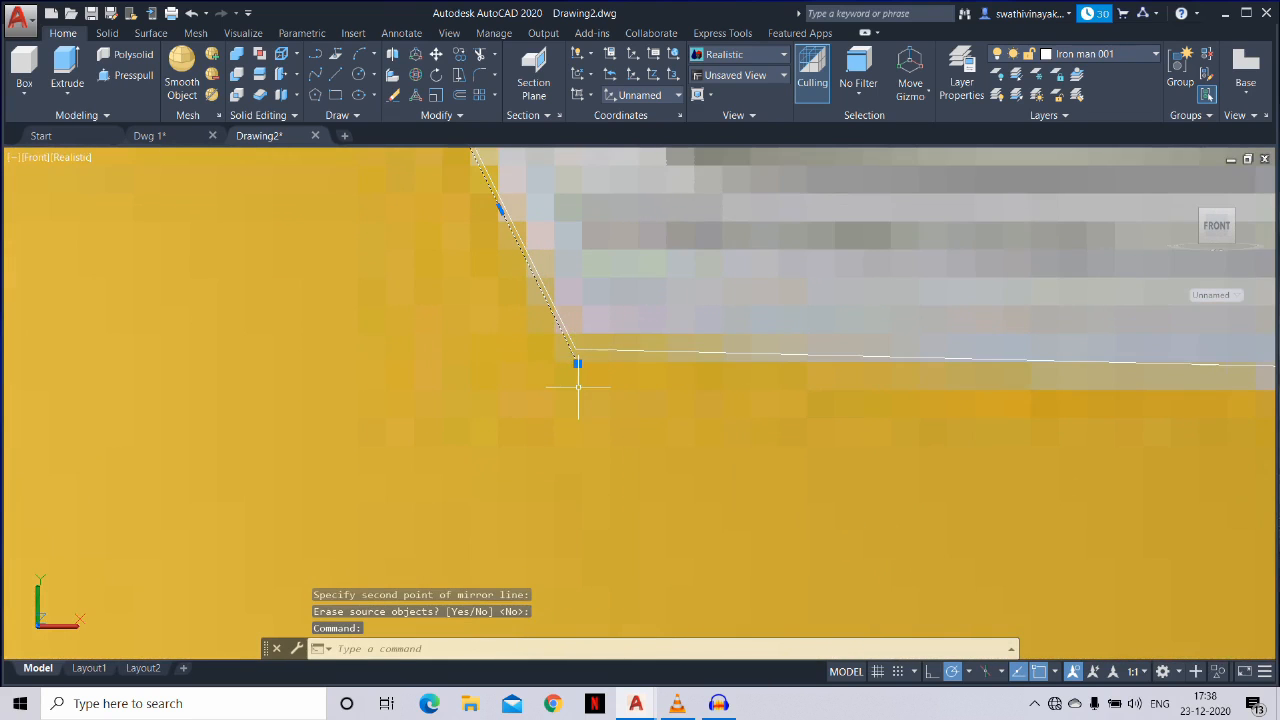
type("e")
key("Return")
scroll(573, 405, "down", 4)
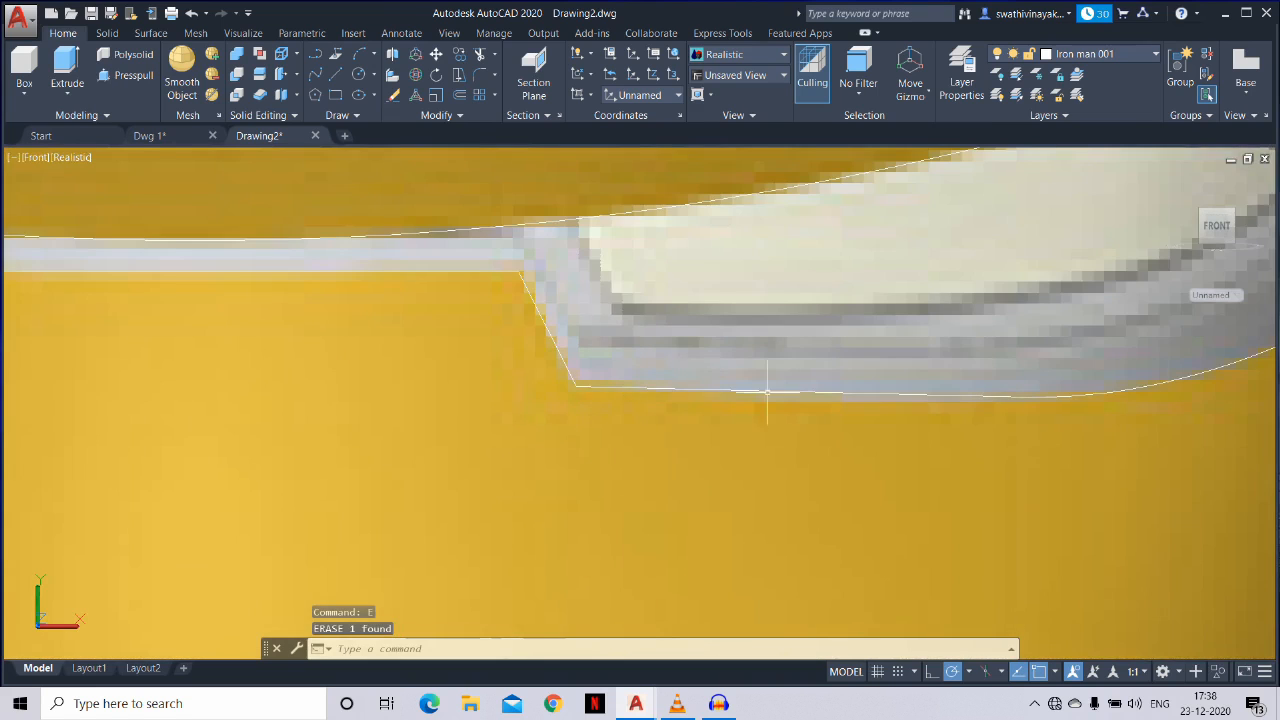
Trim the tiny overhang of the mirrored outer eye line at the brow strip's lower right corner
middle_click_drag(809, 397, 417, 520)
middle_click_drag(980, 224, 929, 557)
scroll(970, 334, "up", 5)
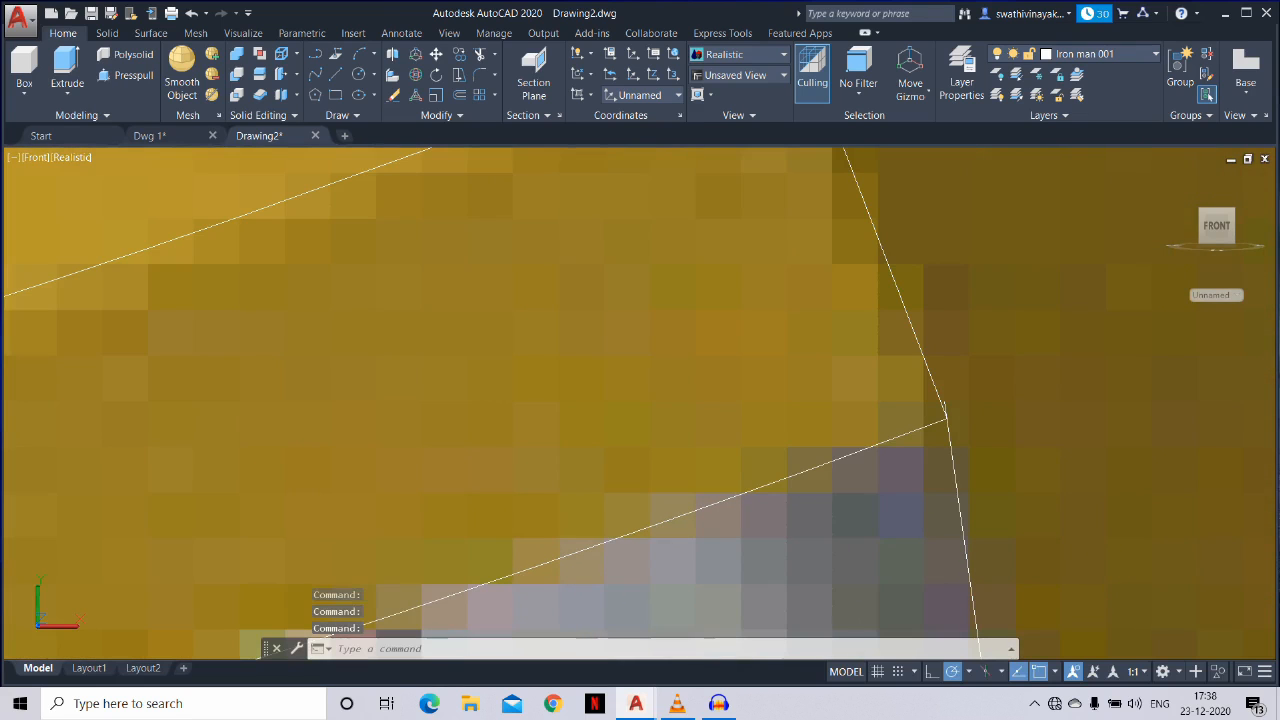
key("Return")
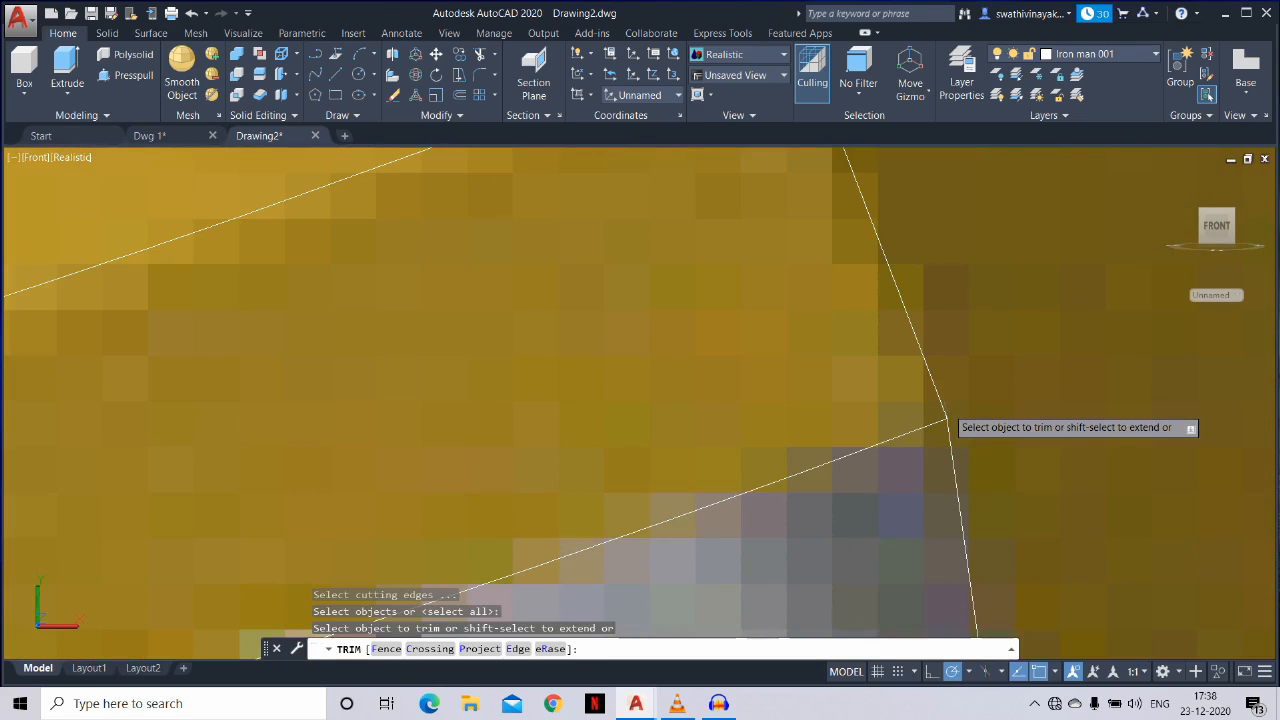
left_click(966, 412)
scroll(966, 409, "down", 3)
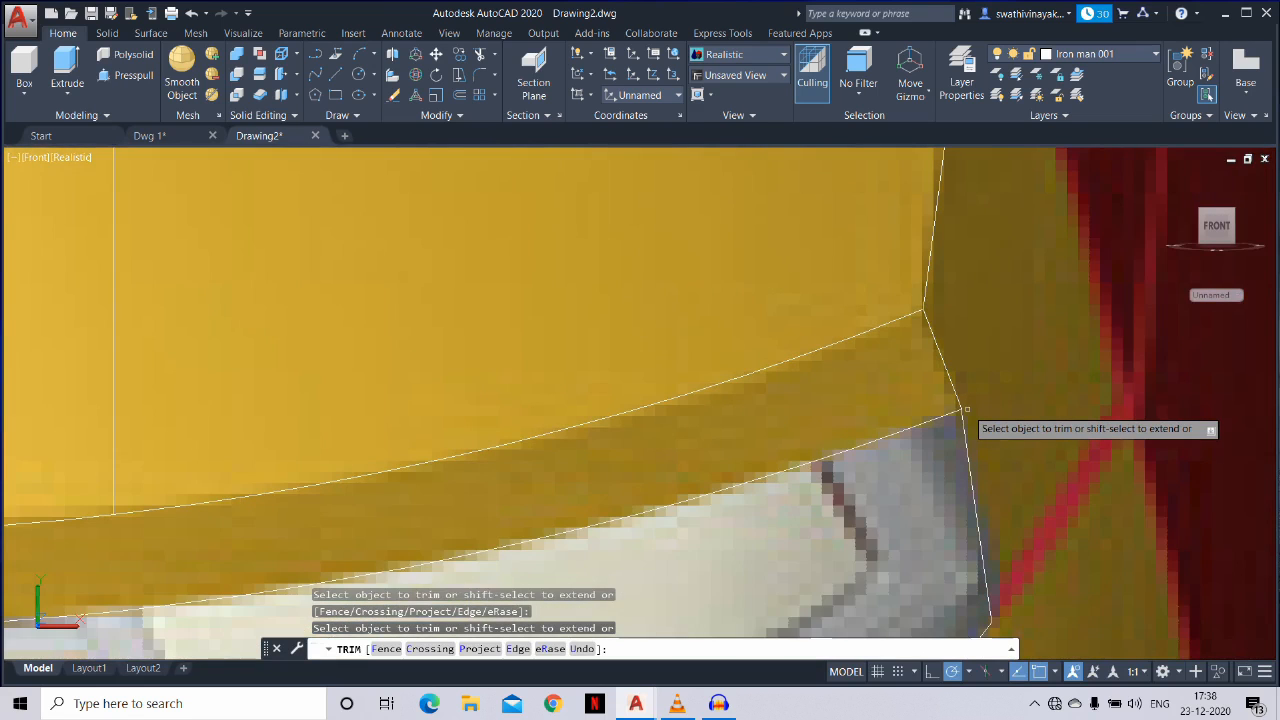
scroll(966, 409, "down", 5)
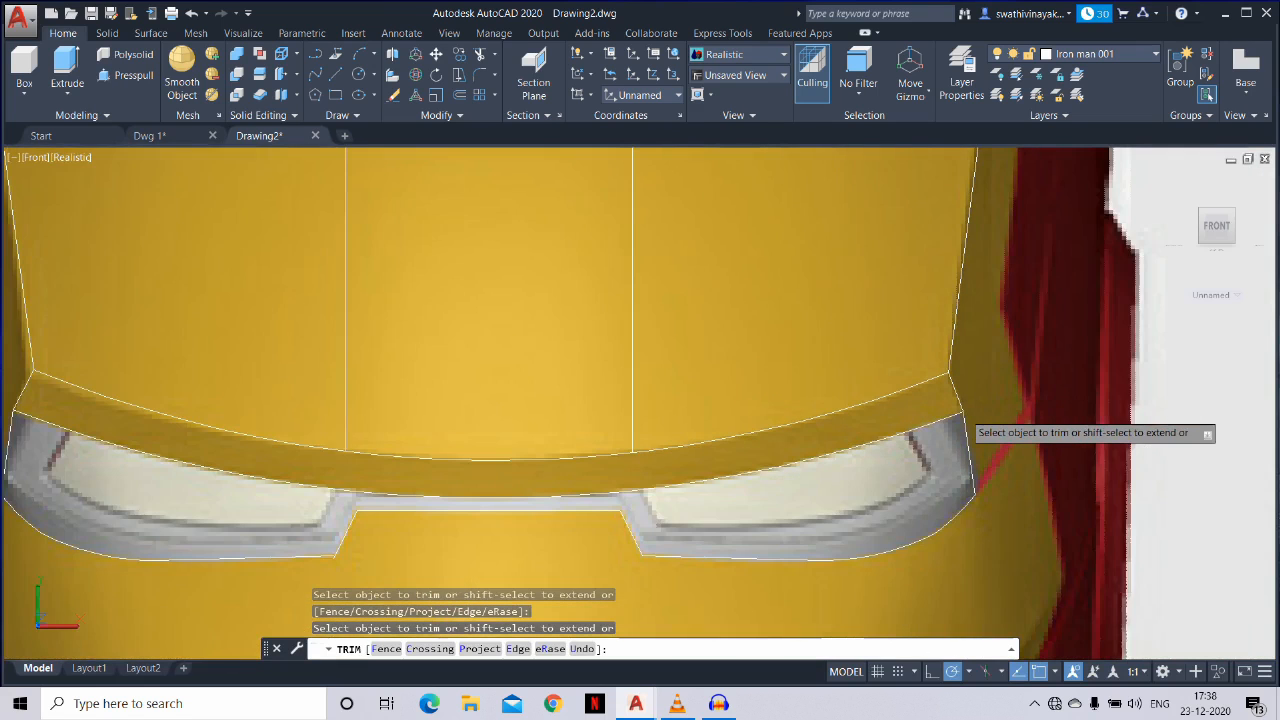
key("Escape")
key("Escape")
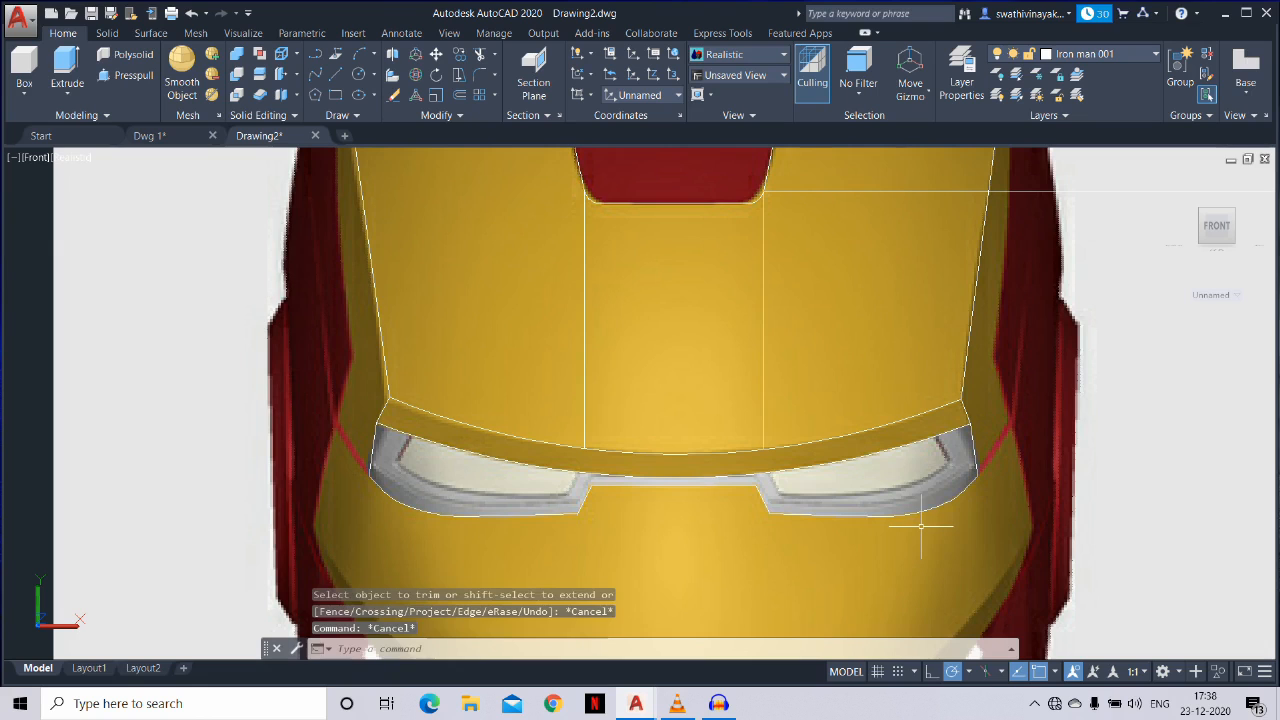
Copy the brow strip, eye and nose-bridge outlines horizontally from the front reference image to the empty area beyond the side-view helmet
type("co")
key("Return")
left_click(1012, 546)
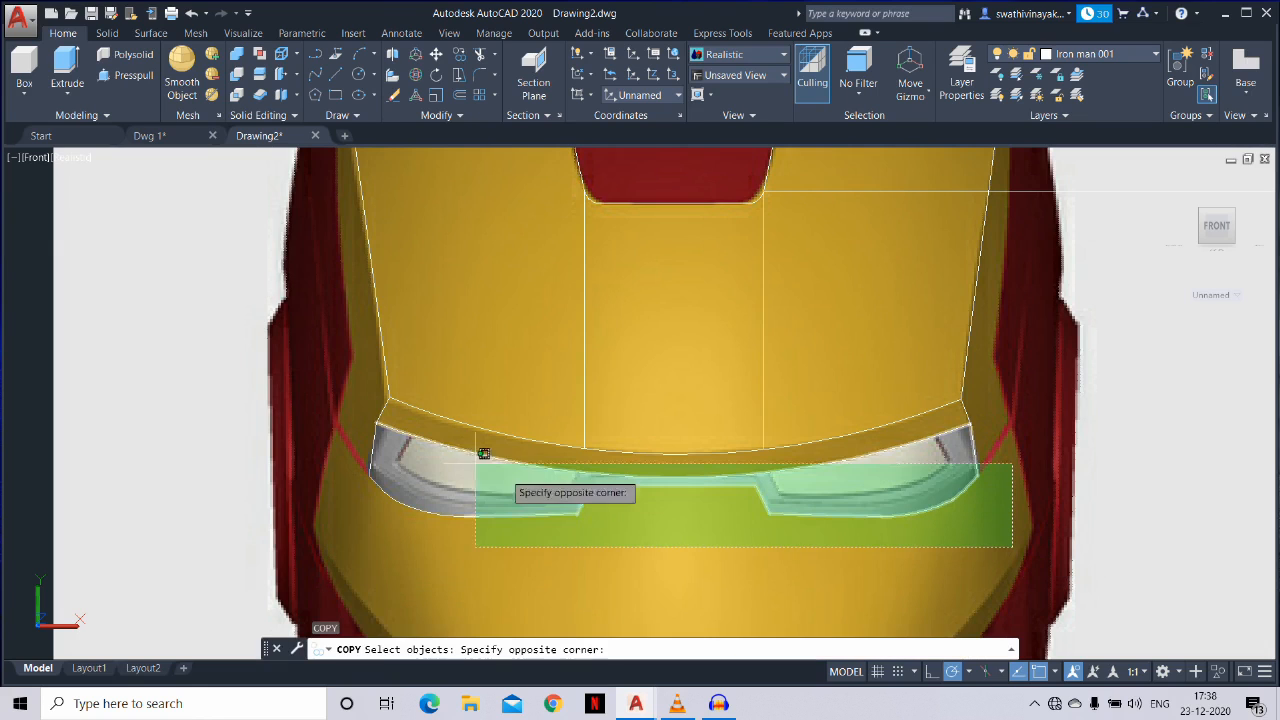
left_click(331, 457)
left_click(379, 407)
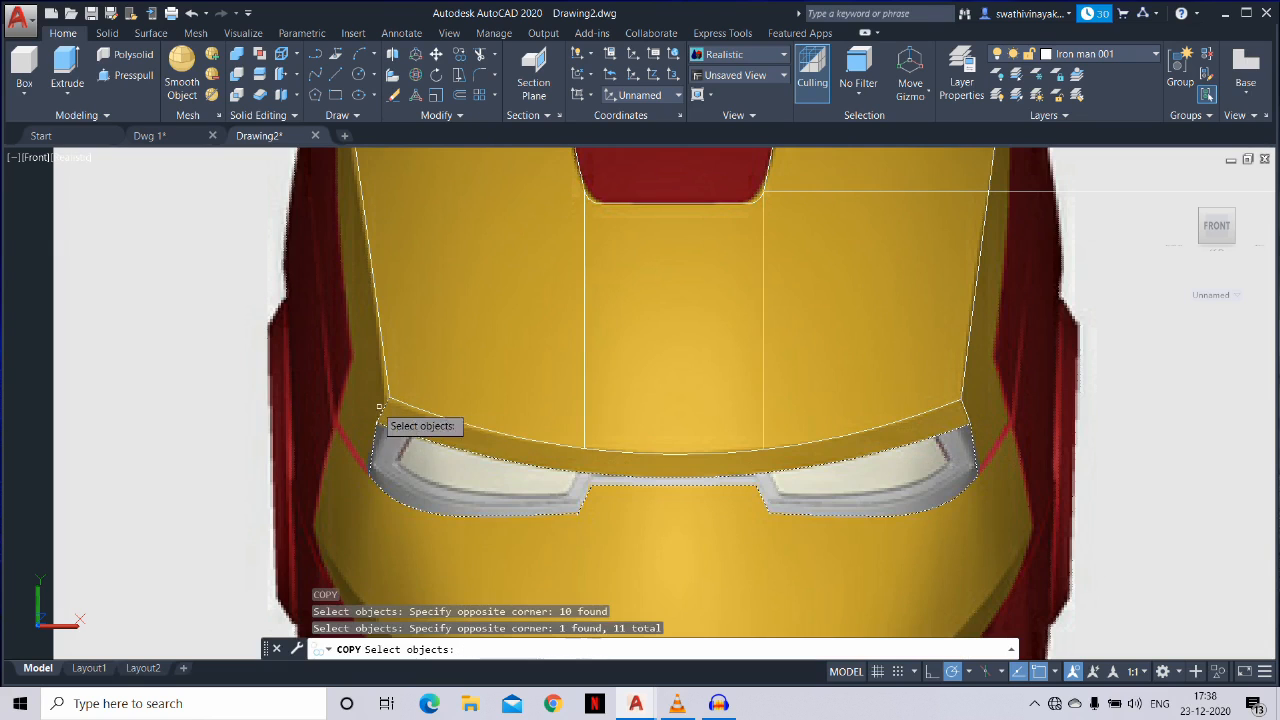
left_click(442, 425)
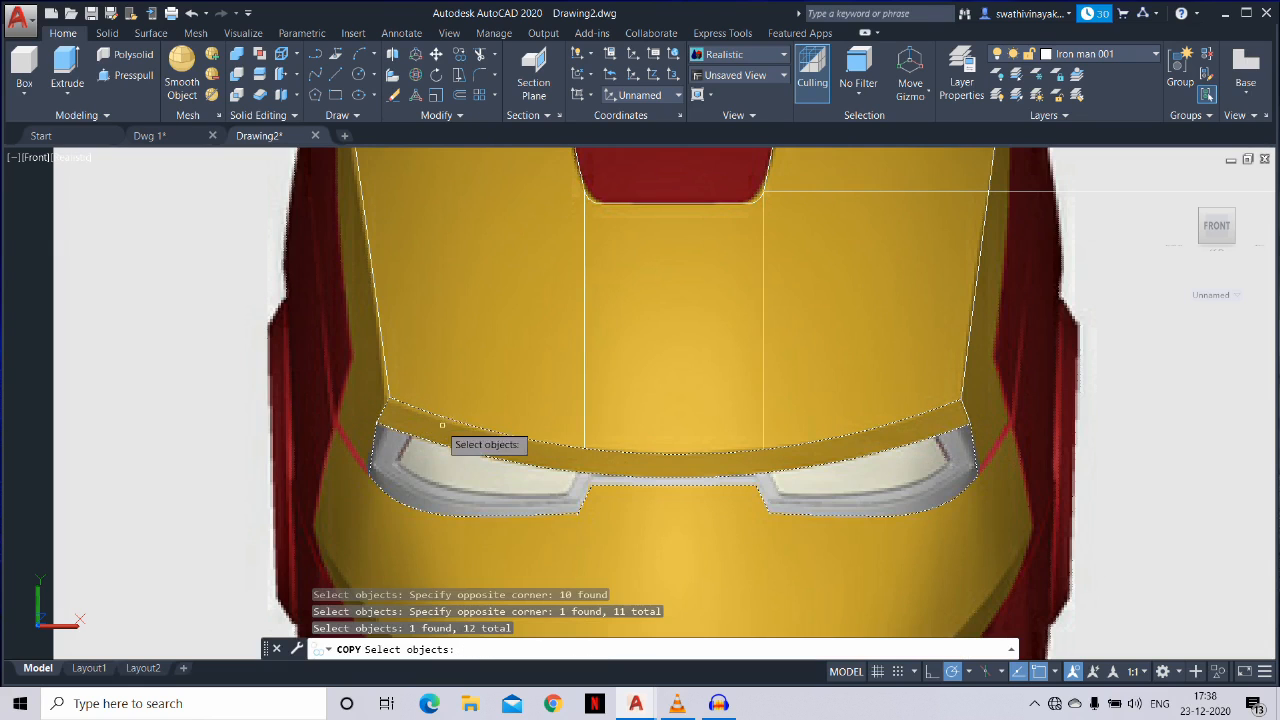
left_click(478, 479)
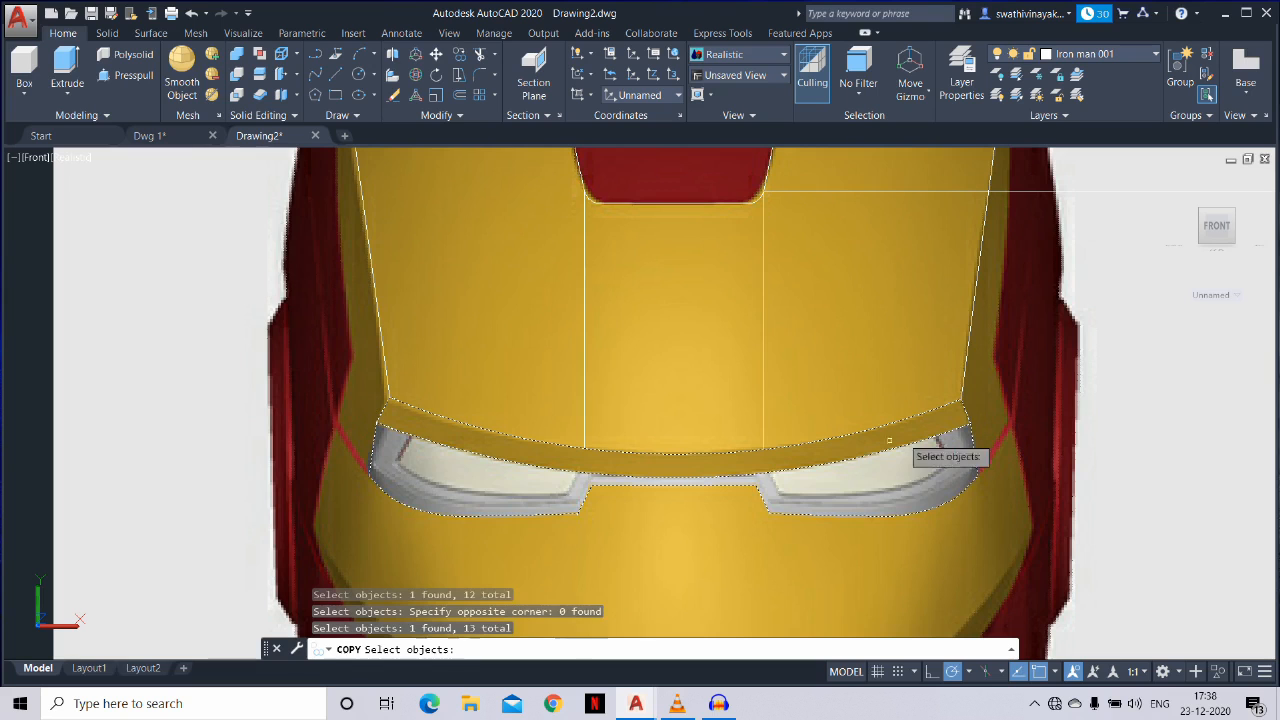
key("Return")
left_click(750, 490)
scroll(745, 500, "down", 2)
scroll(745, 490, "down", 2)
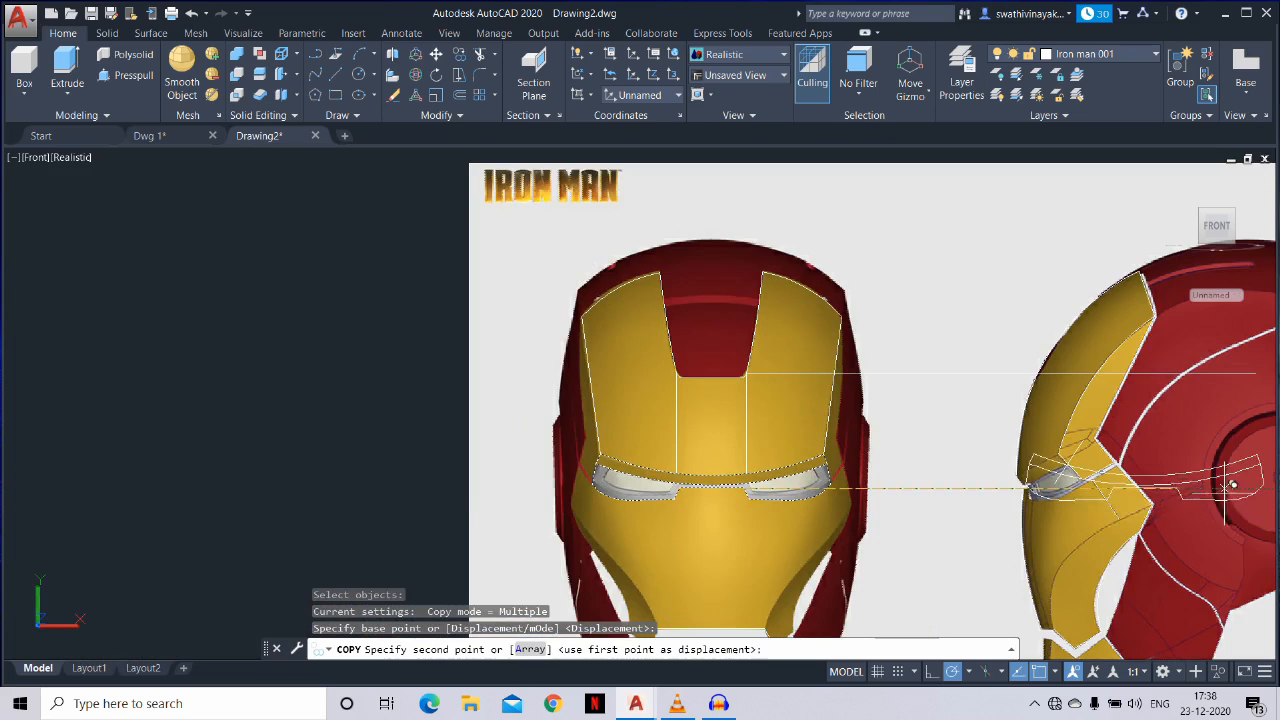
middle_click_drag(1256, 503, 254, 481)
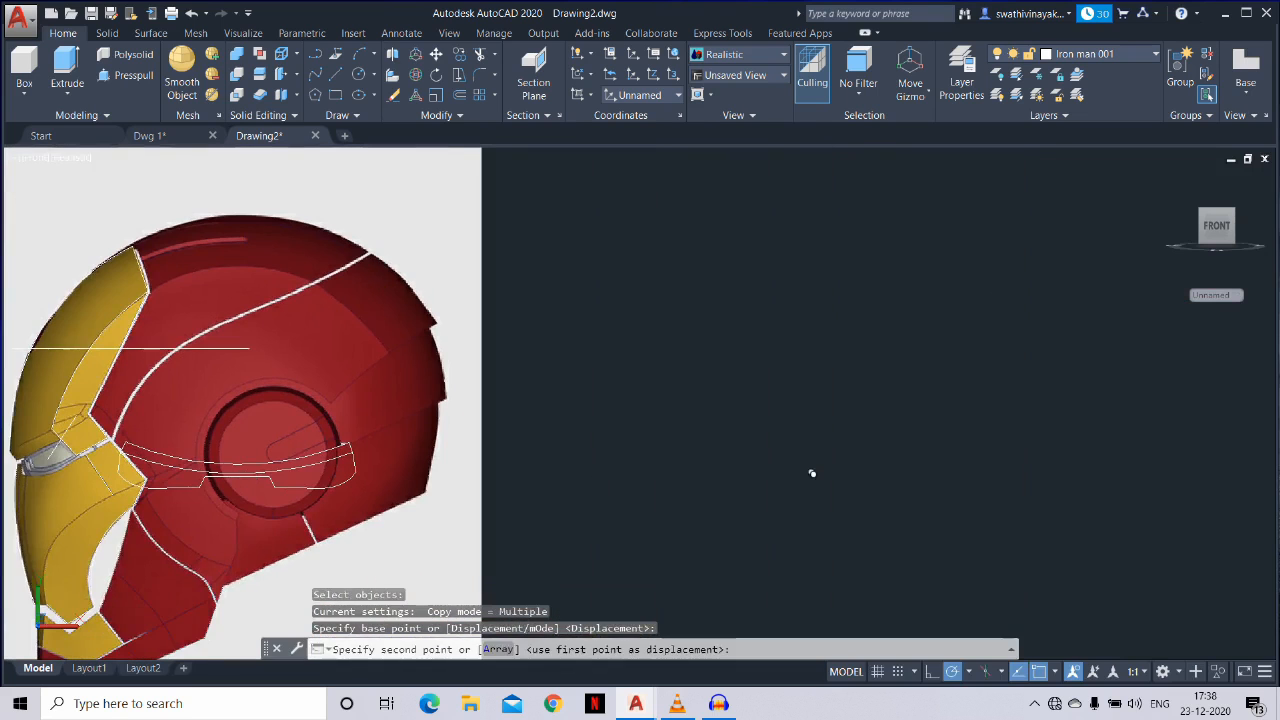
scroll(1268, 502, "down", 4)
middle_click_drag(1166, 491, 137, 466)
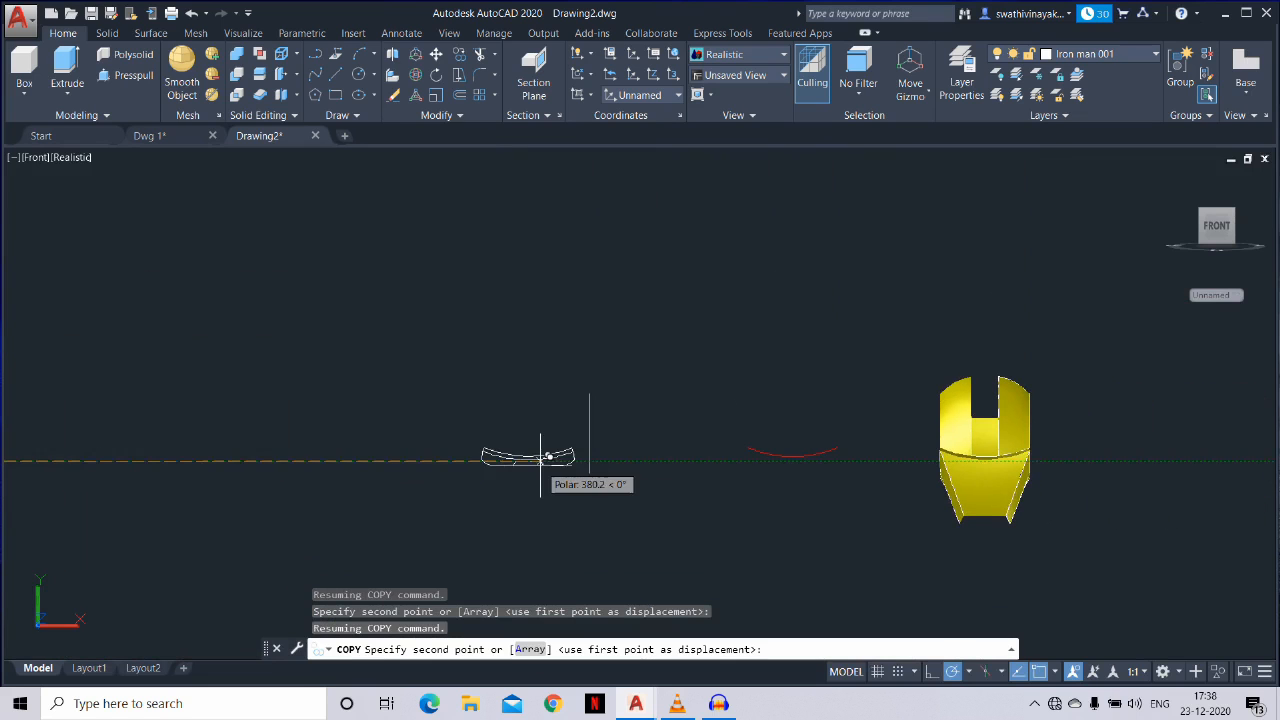
left_click(540, 460)
scroll(555, 445, "up", 5)
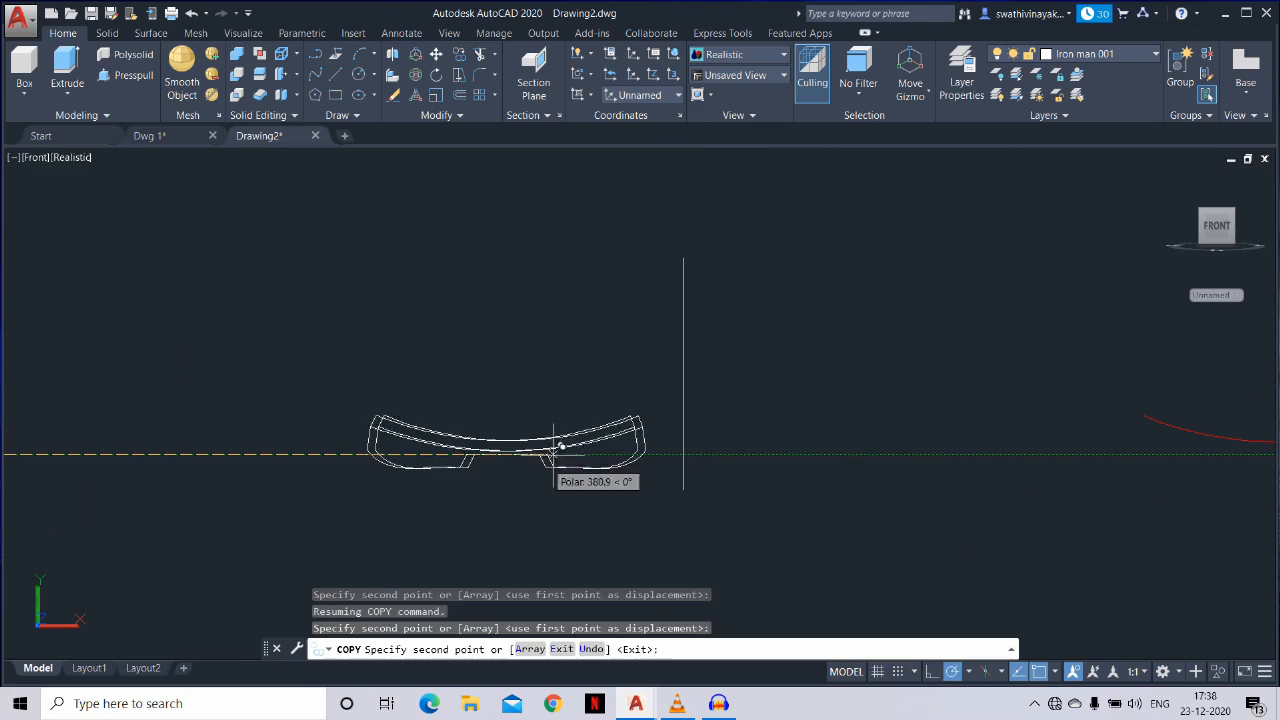
key("Escape")
Erase the lower brow arc inside the copied outline, keeping the upper brow arc as its top edge
type("e")
key("Return")
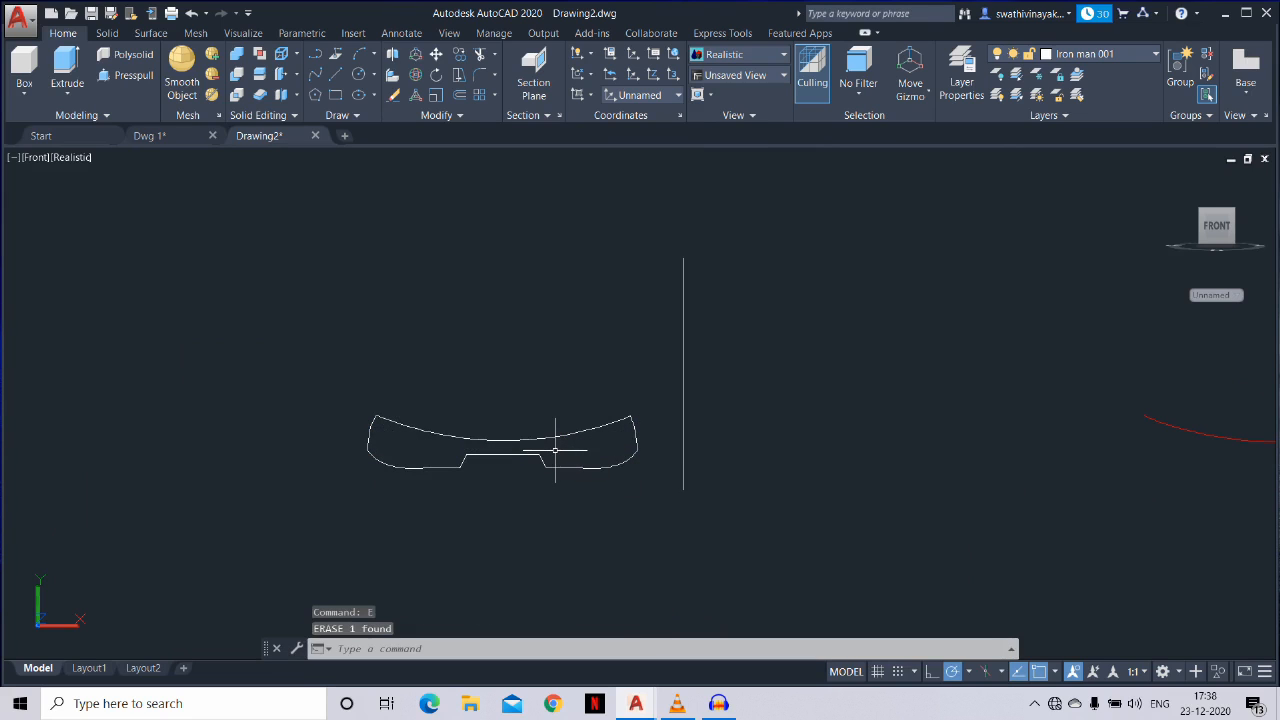
Try to convert the copied eye-and-brow outline into a region
type("reg")
key("Return")
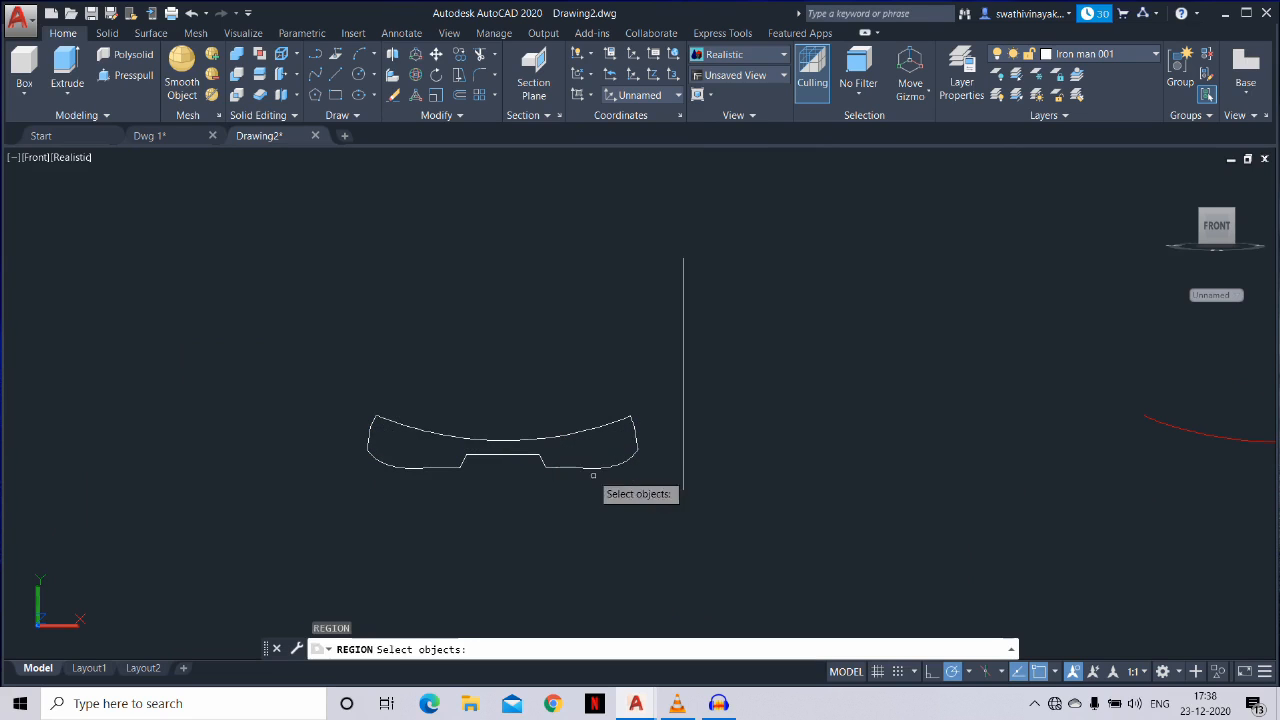
left_click(645, 495)
left_click(248, 318)
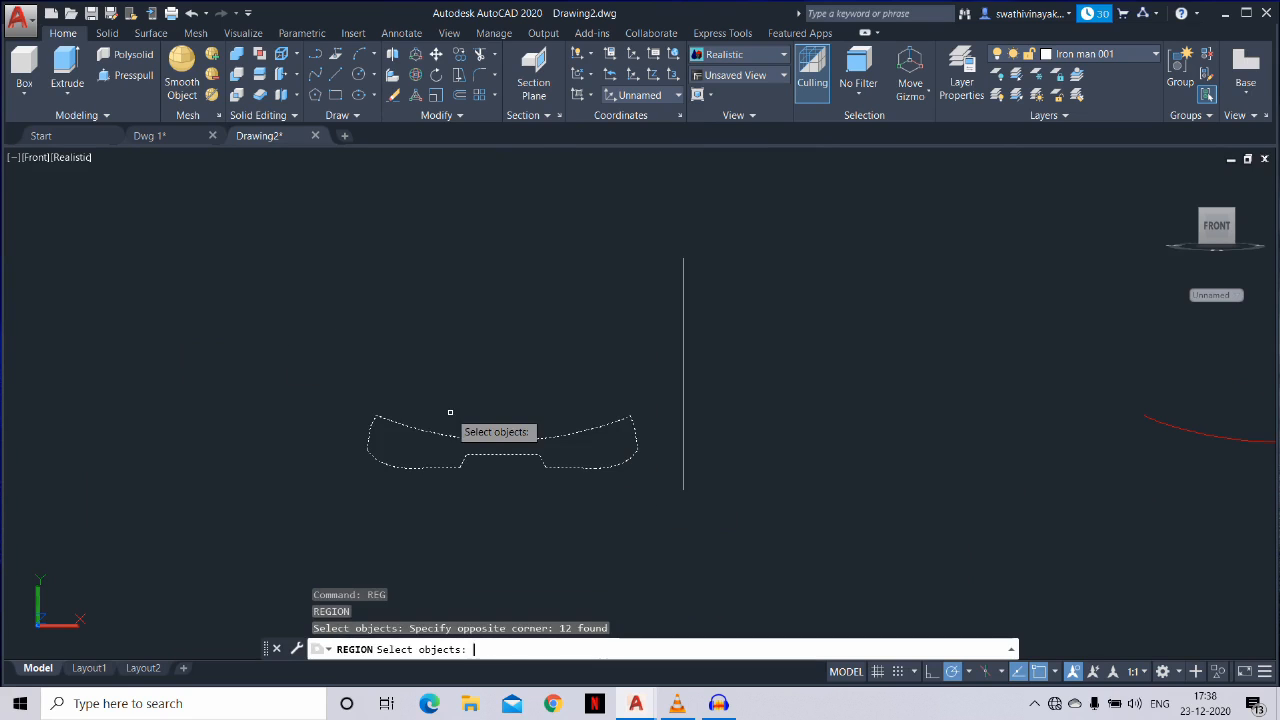
key("Return")
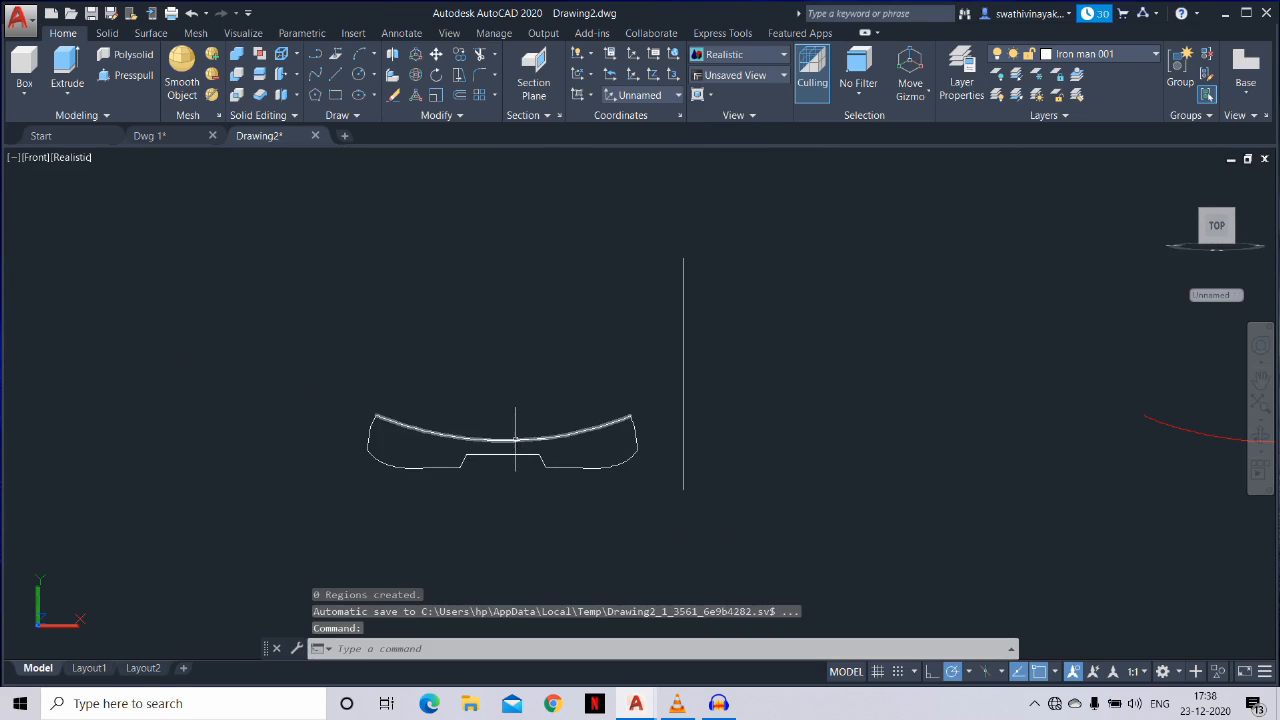
Fillet the copied outline's upper left corner with a radius of 0.5
scroll(516, 437, "up", 8)
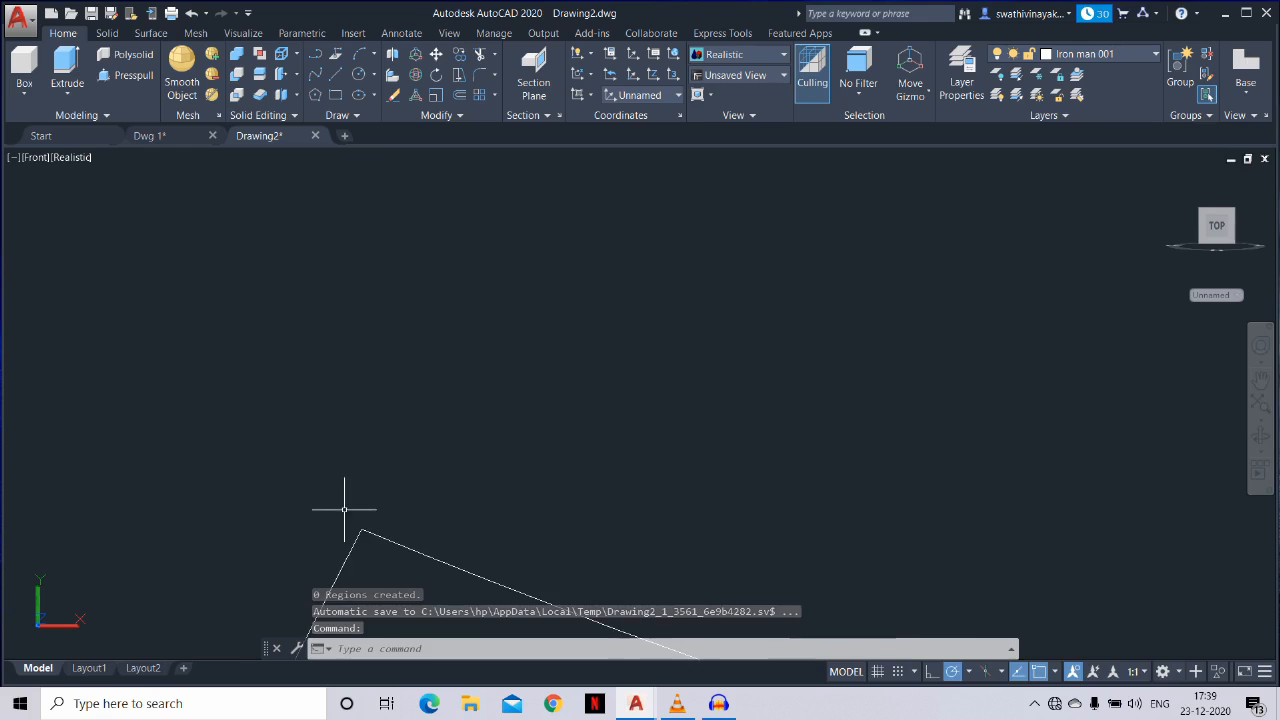
scroll(404, 420, "up", 7)
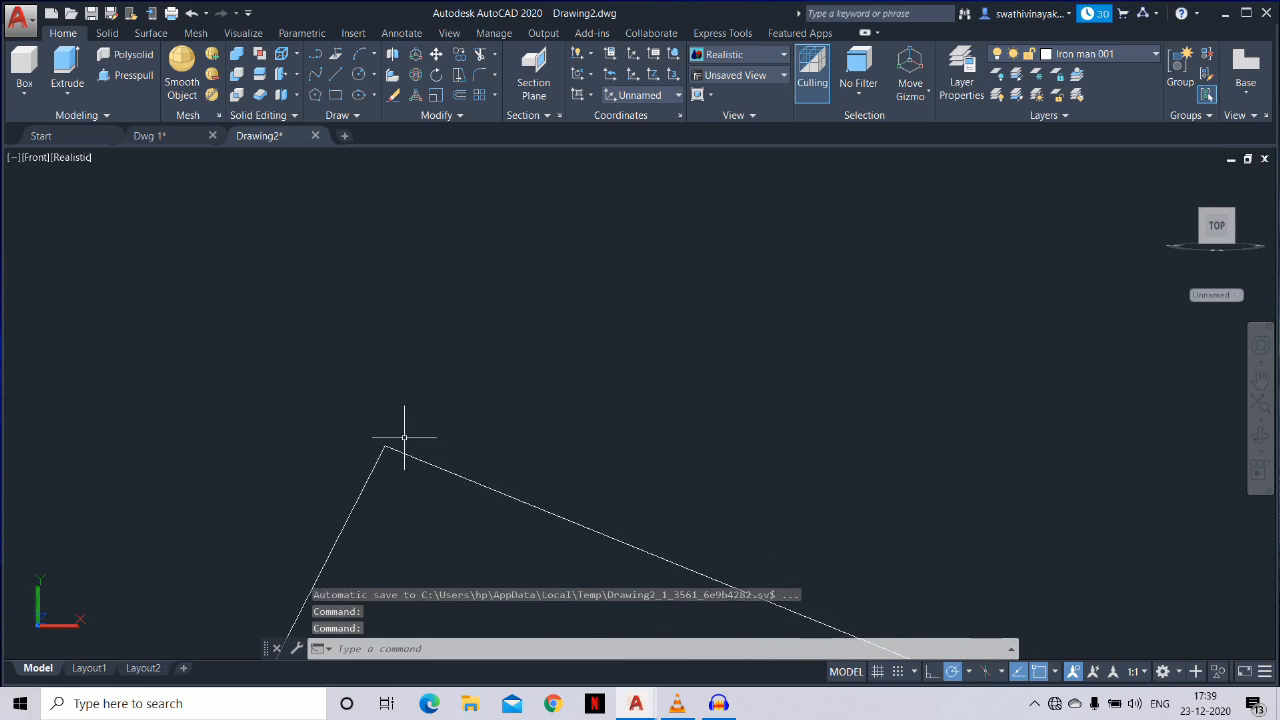
key("Escape")
type("f")
key("Return")
type("r")
key("Return")
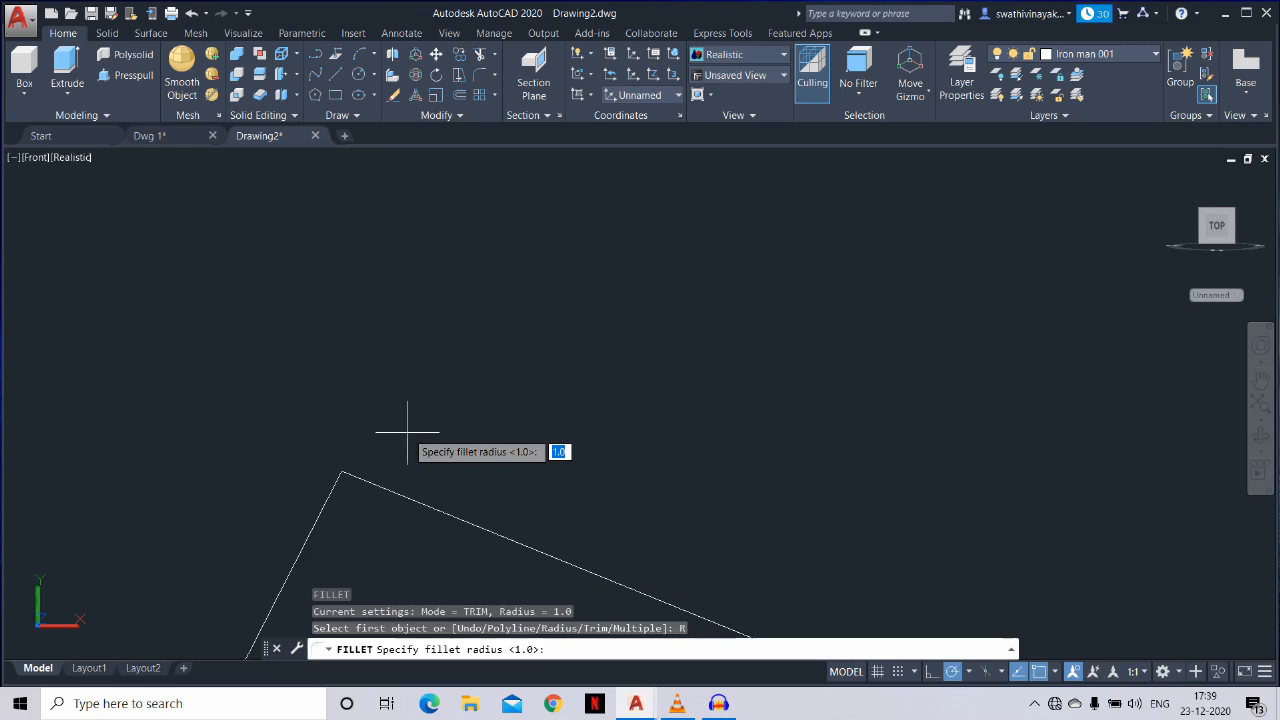
type(".5")
key("Return")
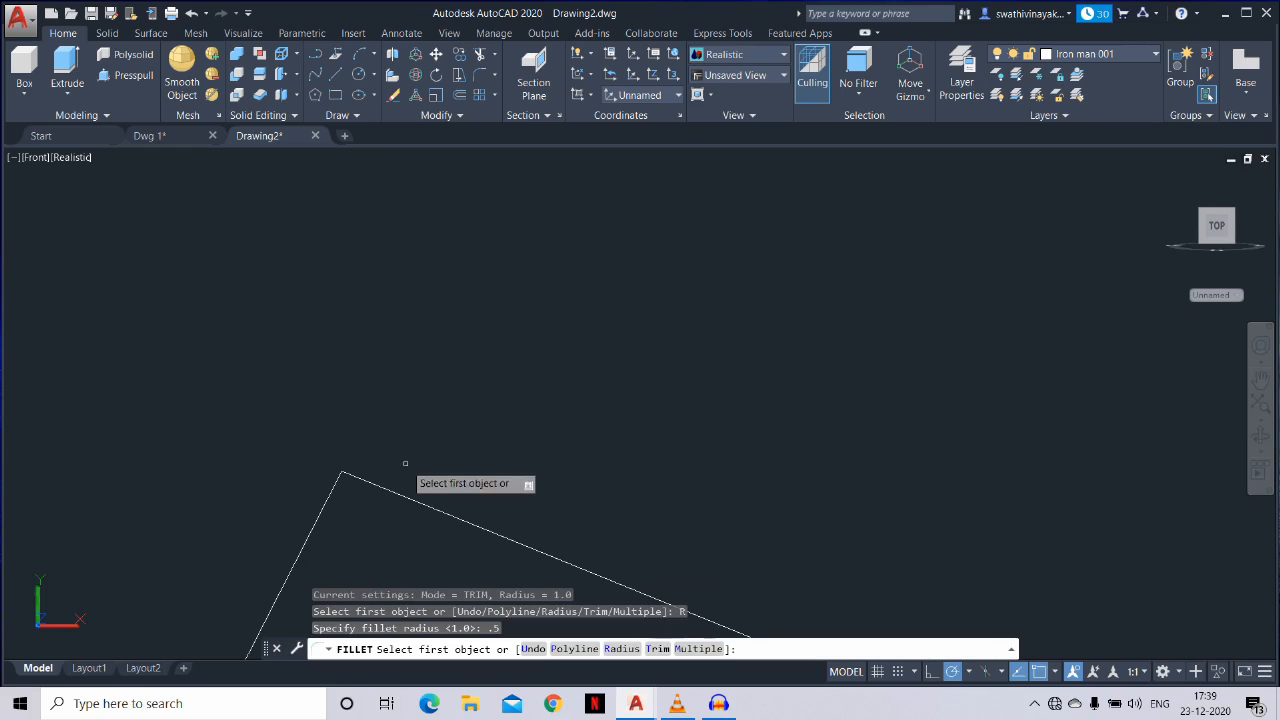
left_click(400, 497)
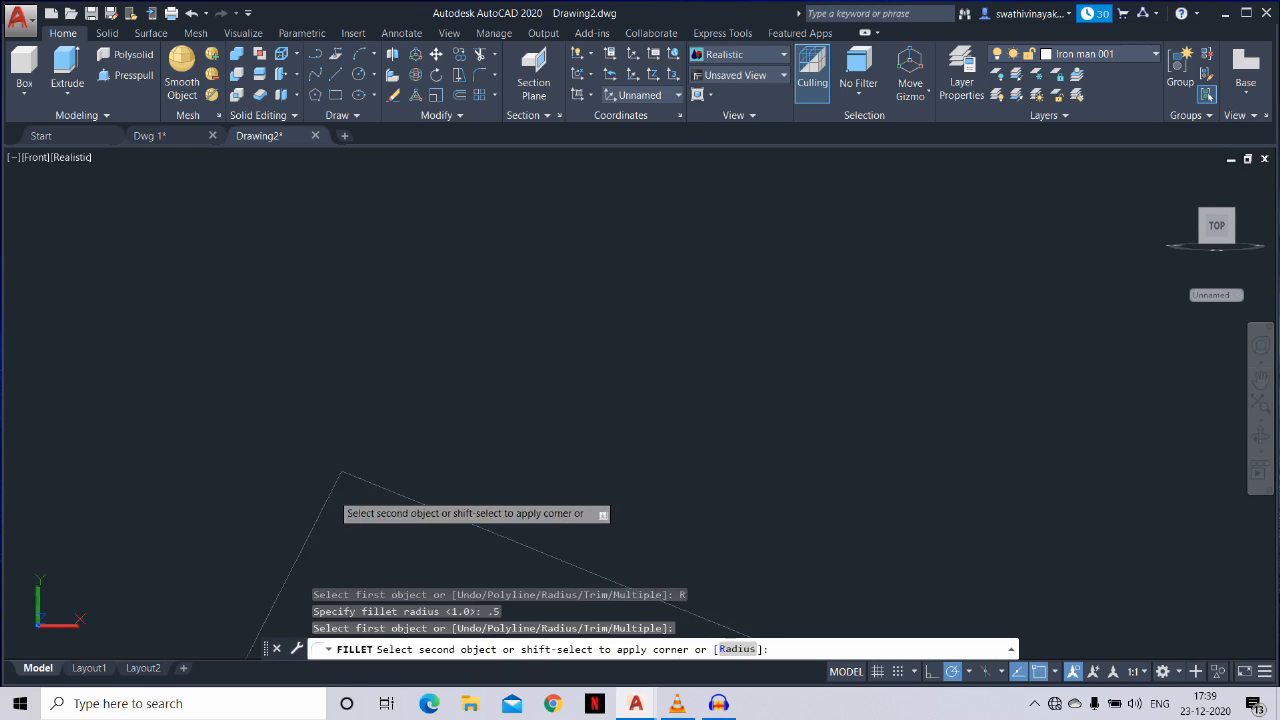
left_click(332, 498)
Fillet the copied outline's upper right corner with the 0.5 radius
scroll(473, 493, "down", 10)
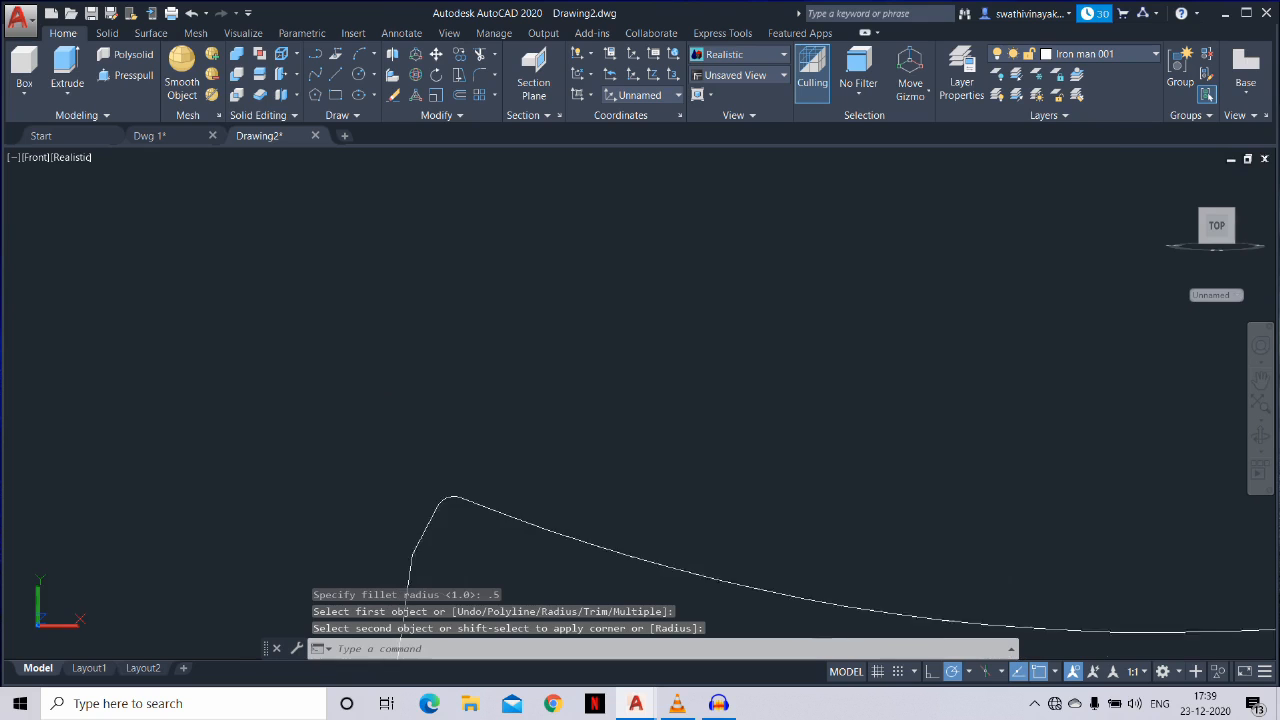
scroll(832, 519, "up", 4)
key("Return")
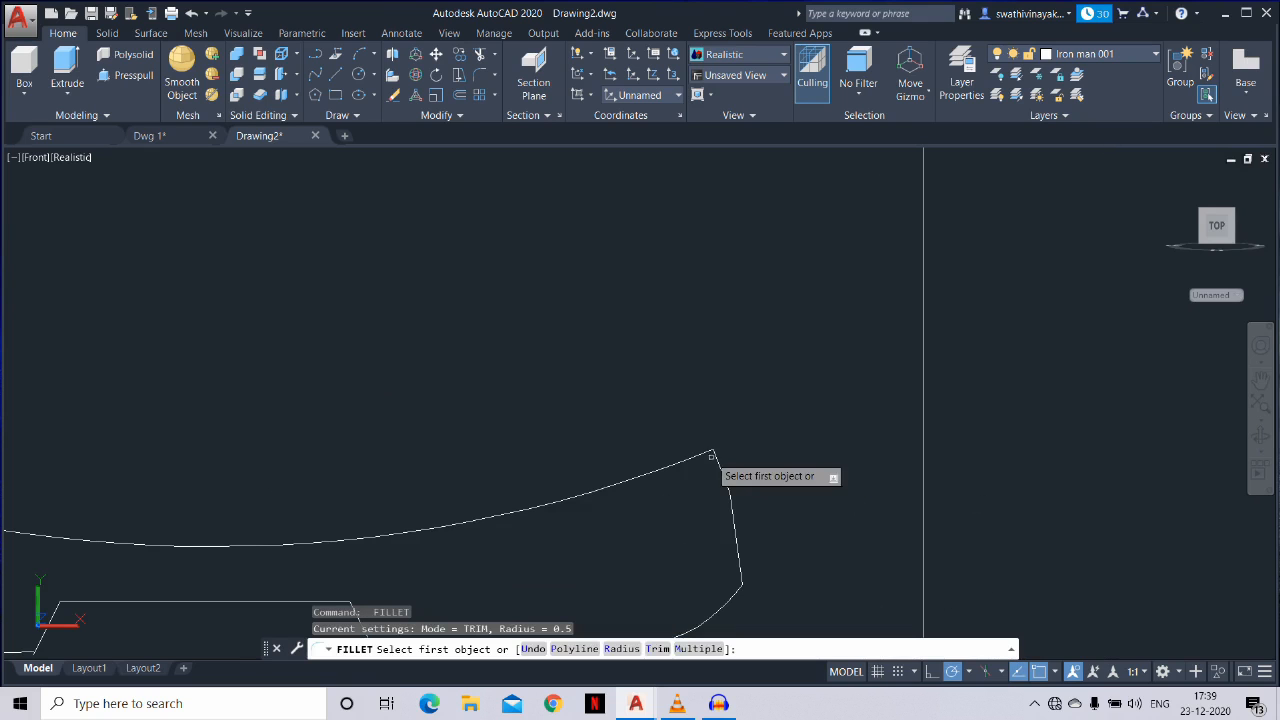
left_click(715, 456)
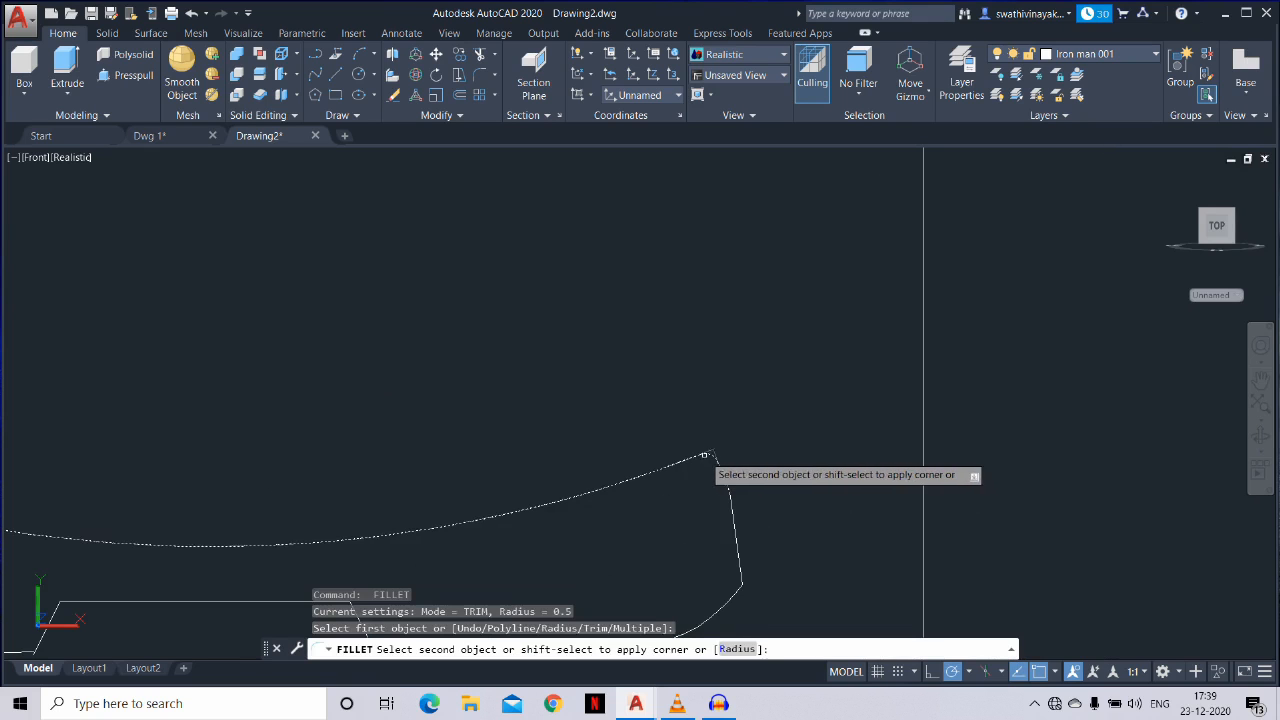
left_click(724, 474)
Fillet the bend in the outline's right side and the outer corner where that side meets the lower arc, using radius 0.5
key("Return")
left_click(735, 520)
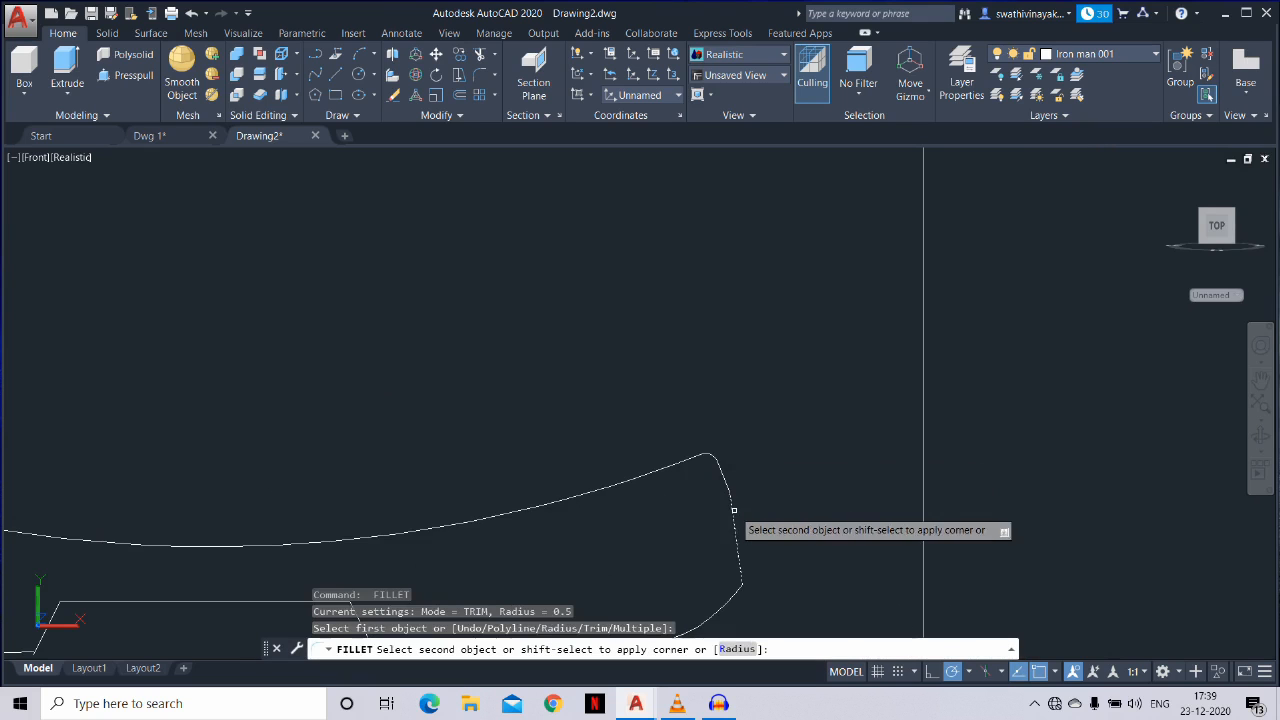
left_click(724, 483)
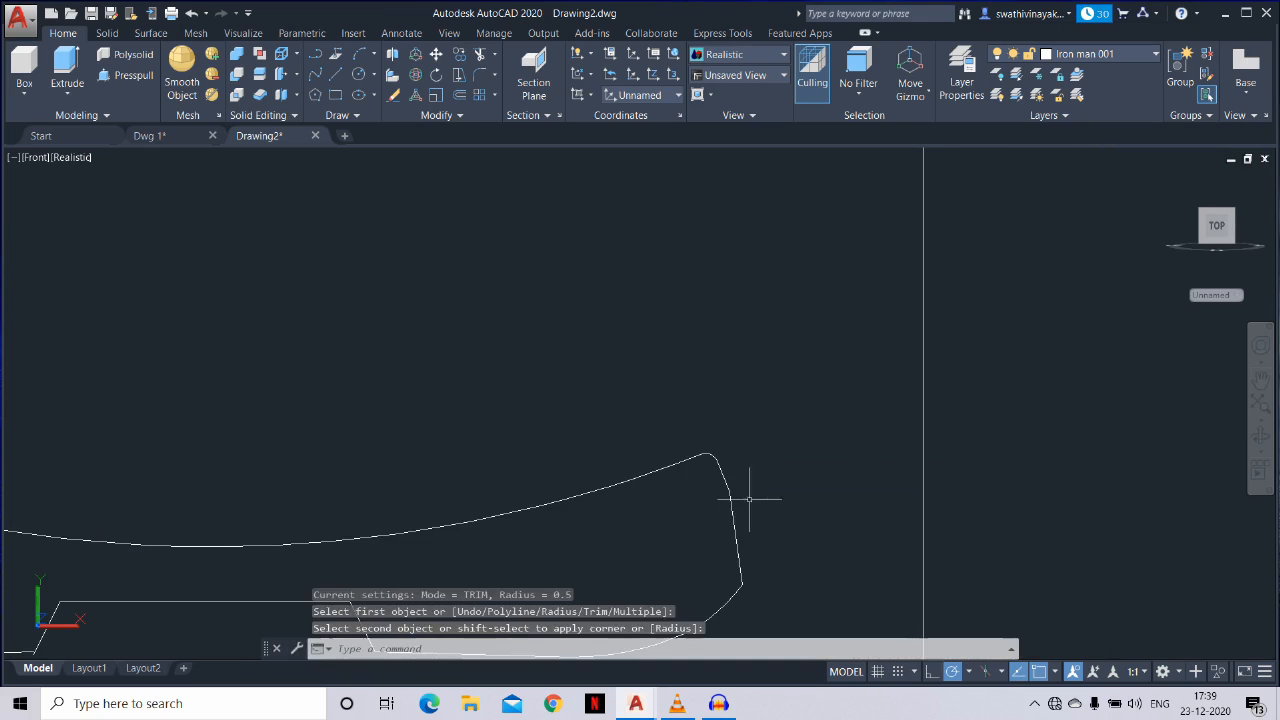
key("Return")
left_click(739, 578)
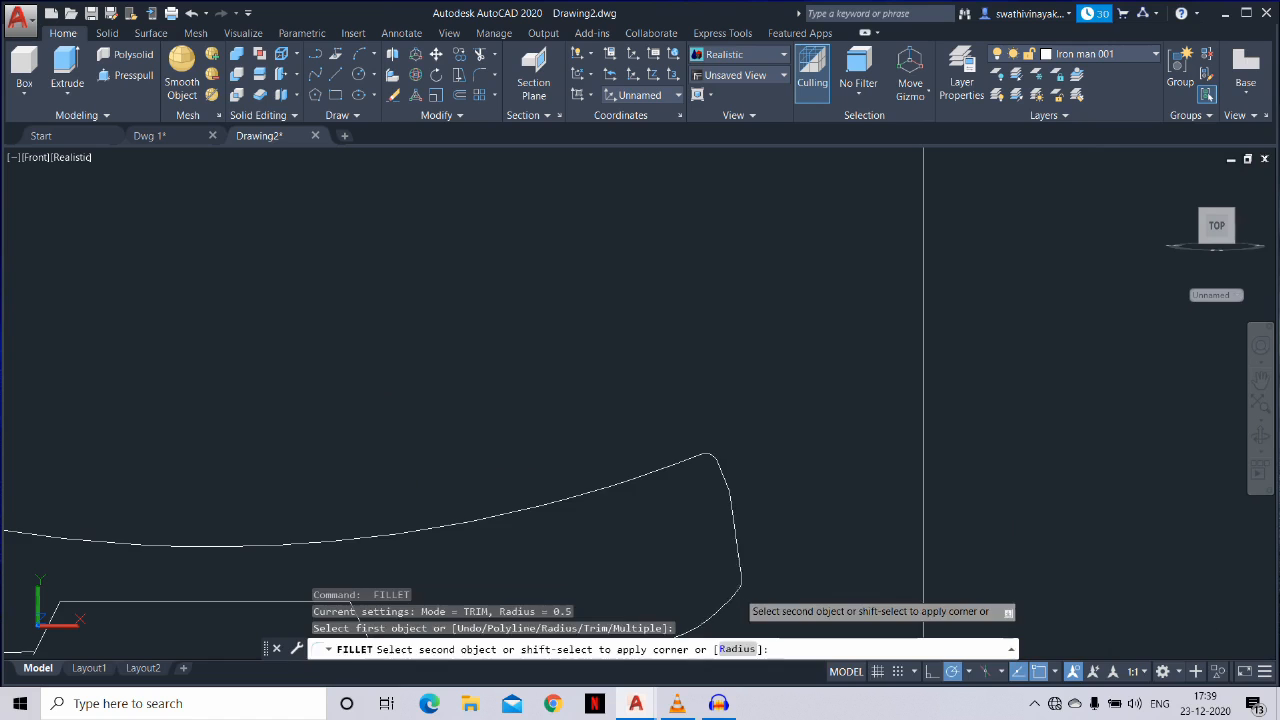
left_click(739, 575)
Fillet the lower right corner of the nose-bridge notch with the 0.5 radius
middle_click_drag(739, 575, 886, 274)
key("Return")
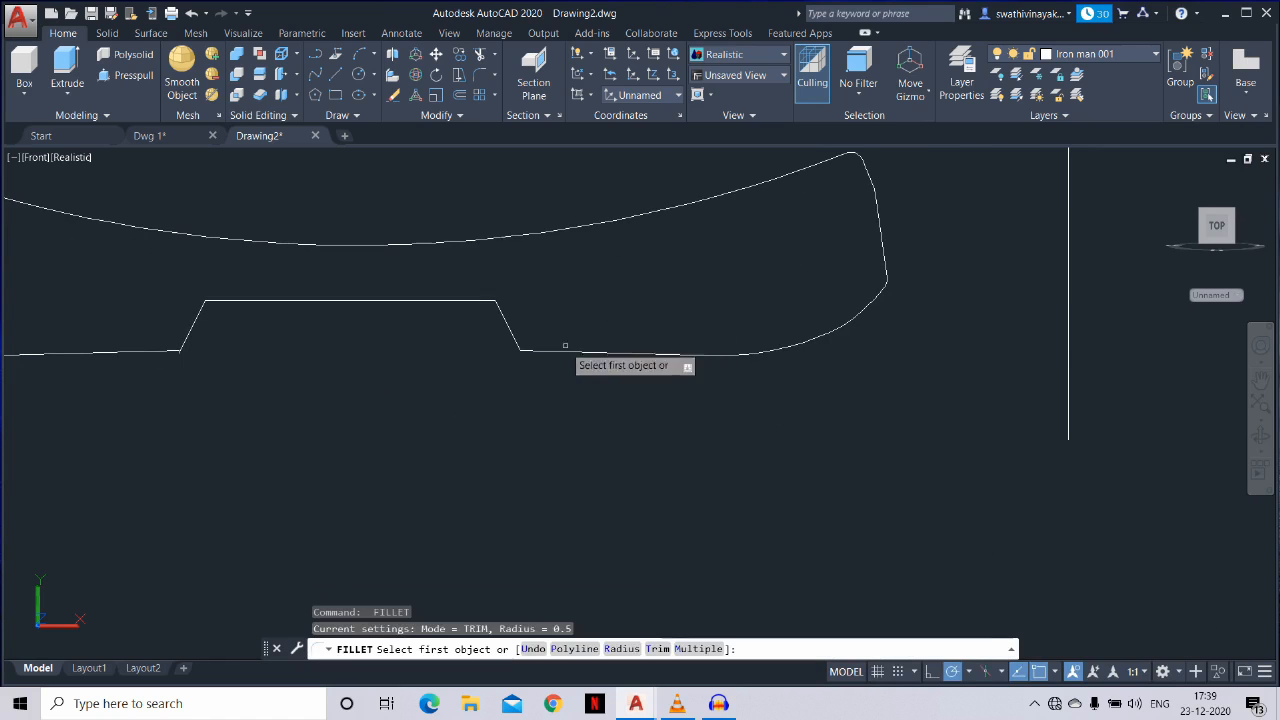
left_click(550, 350)
left_click(513, 343)
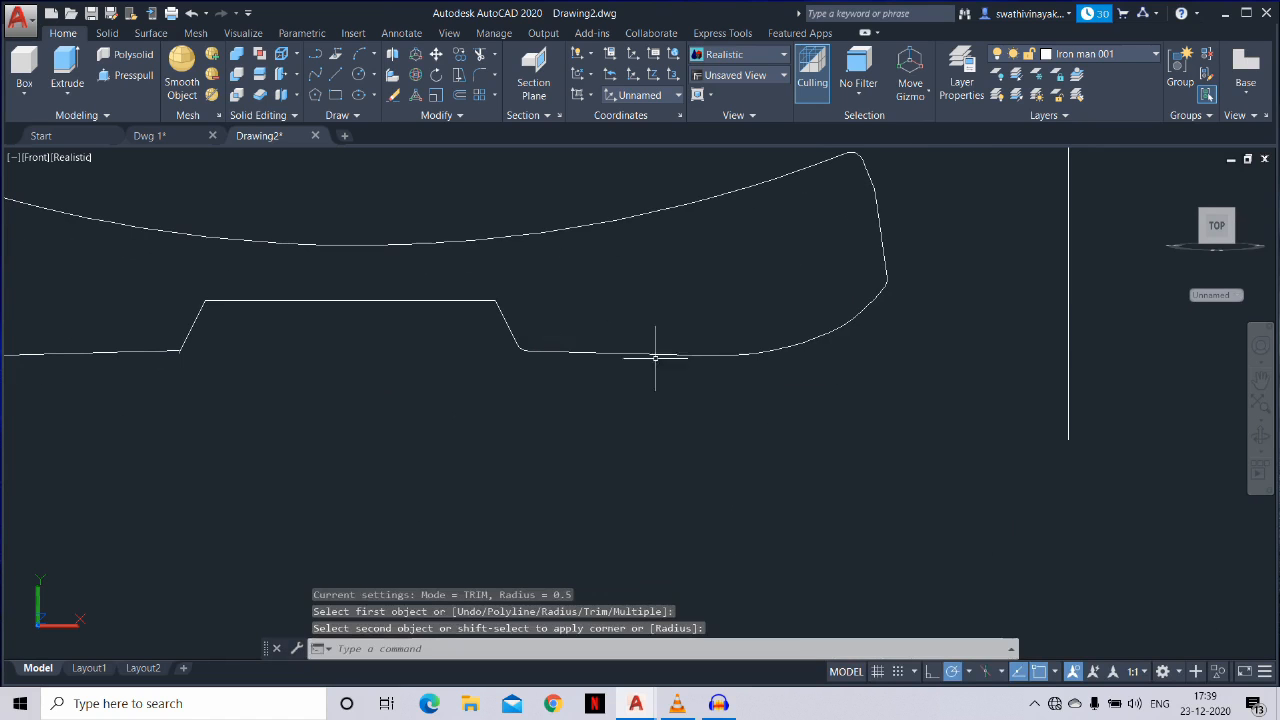
Try to fillet the junction between the right eye's lower arc and its straight bottom edge
key("Return")
left_click(735, 352)
left_click(711, 351)
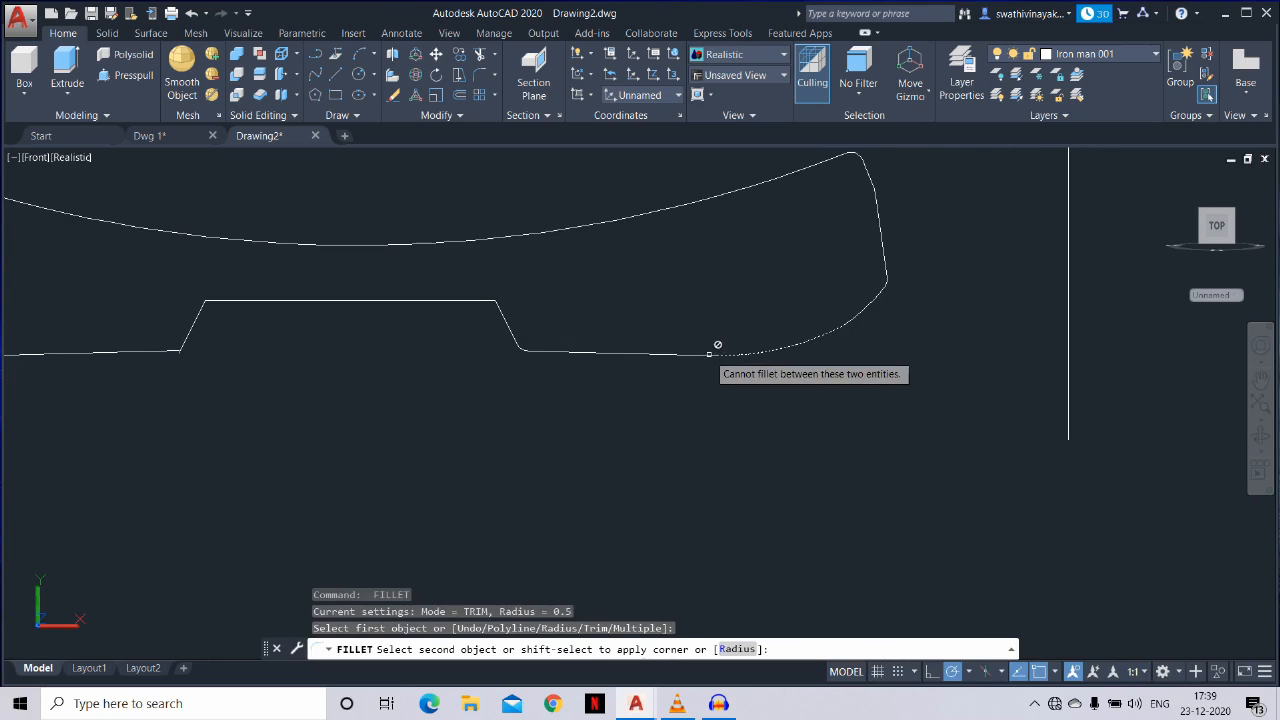
Fillet the nose-bridge notch's upper right, upper left and lower left corners with the 0.5 radius
key("Return")
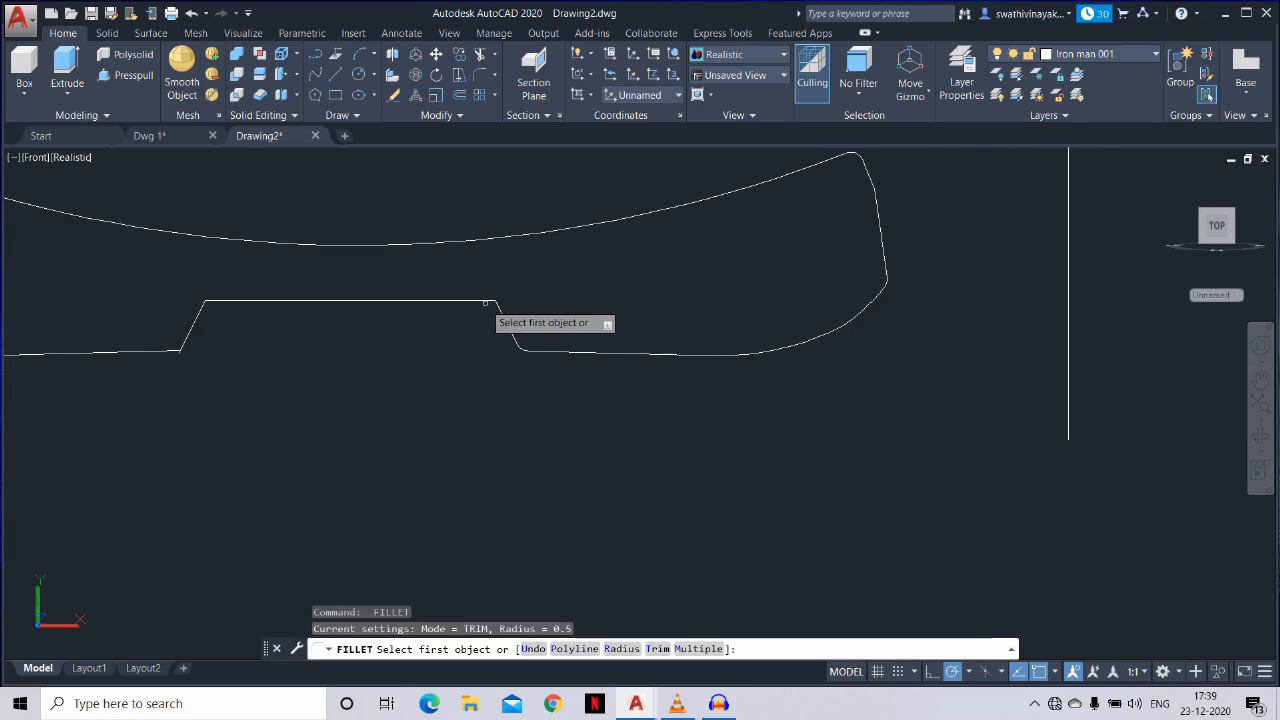
left_click(487, 302)
left_click(502, 306)
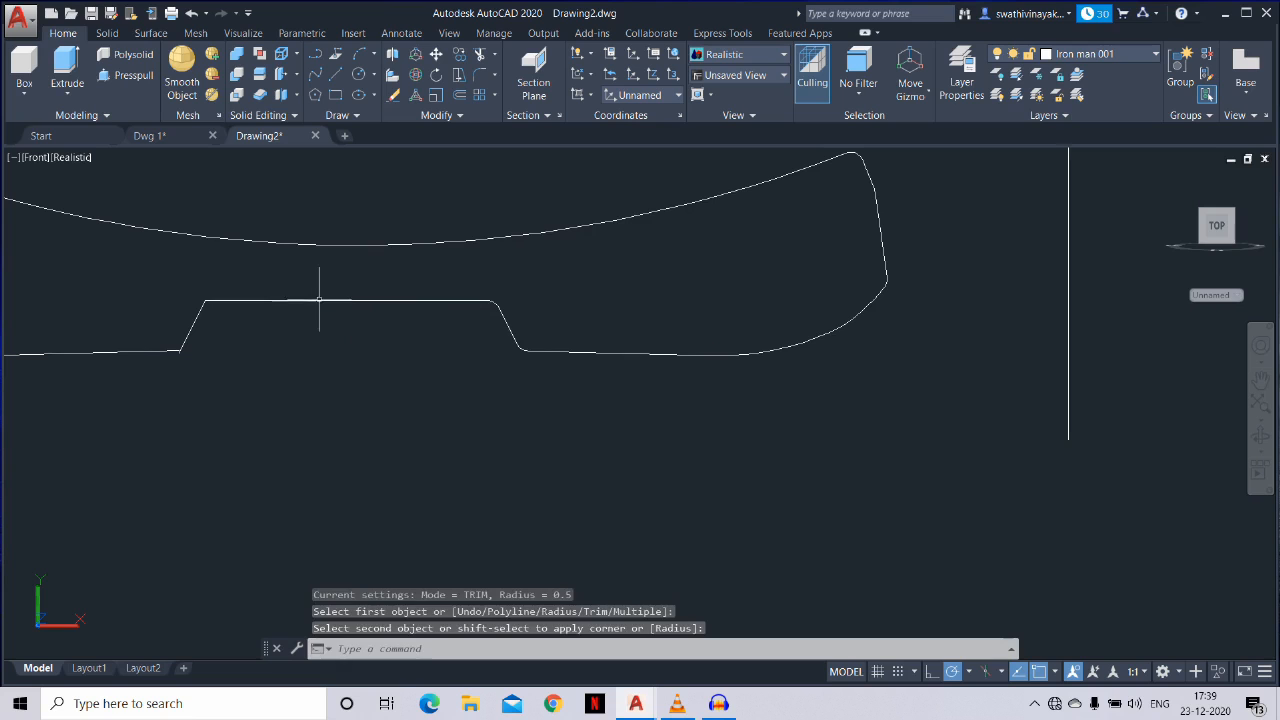
key("Return")
left_click(272, 300)
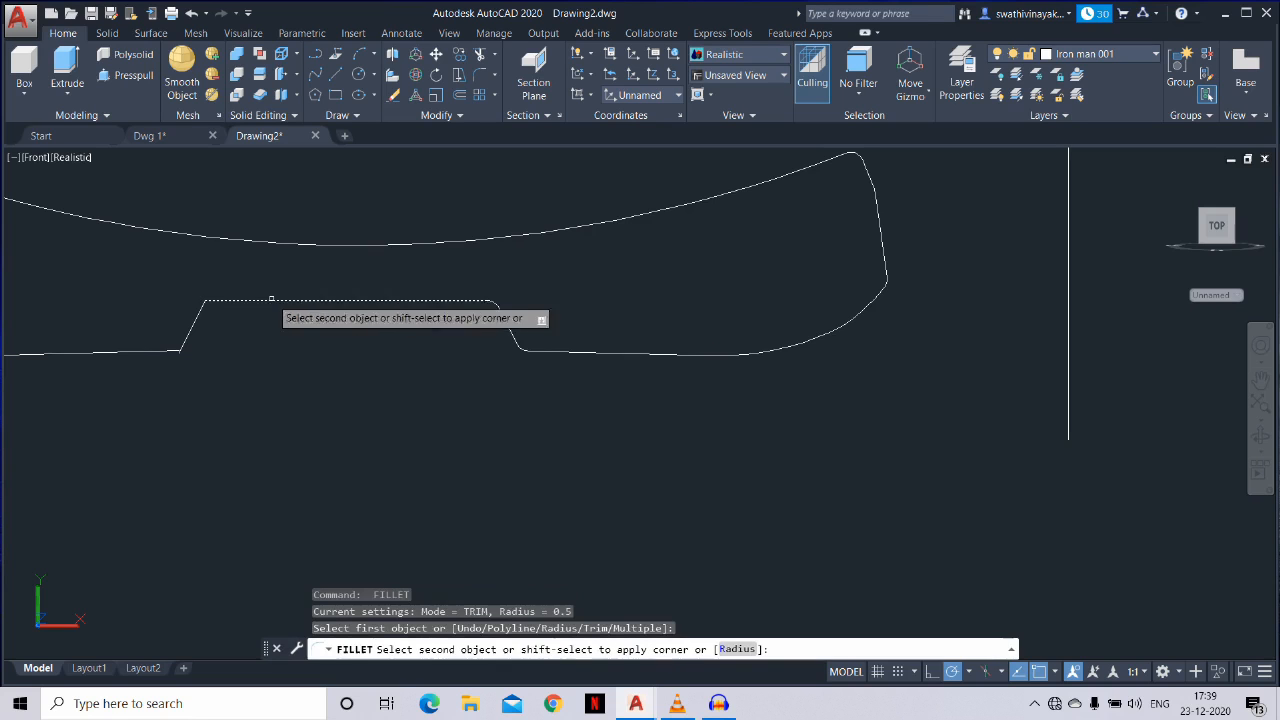
left_click(198, 311)
key("Return")
left_click(181, 345)
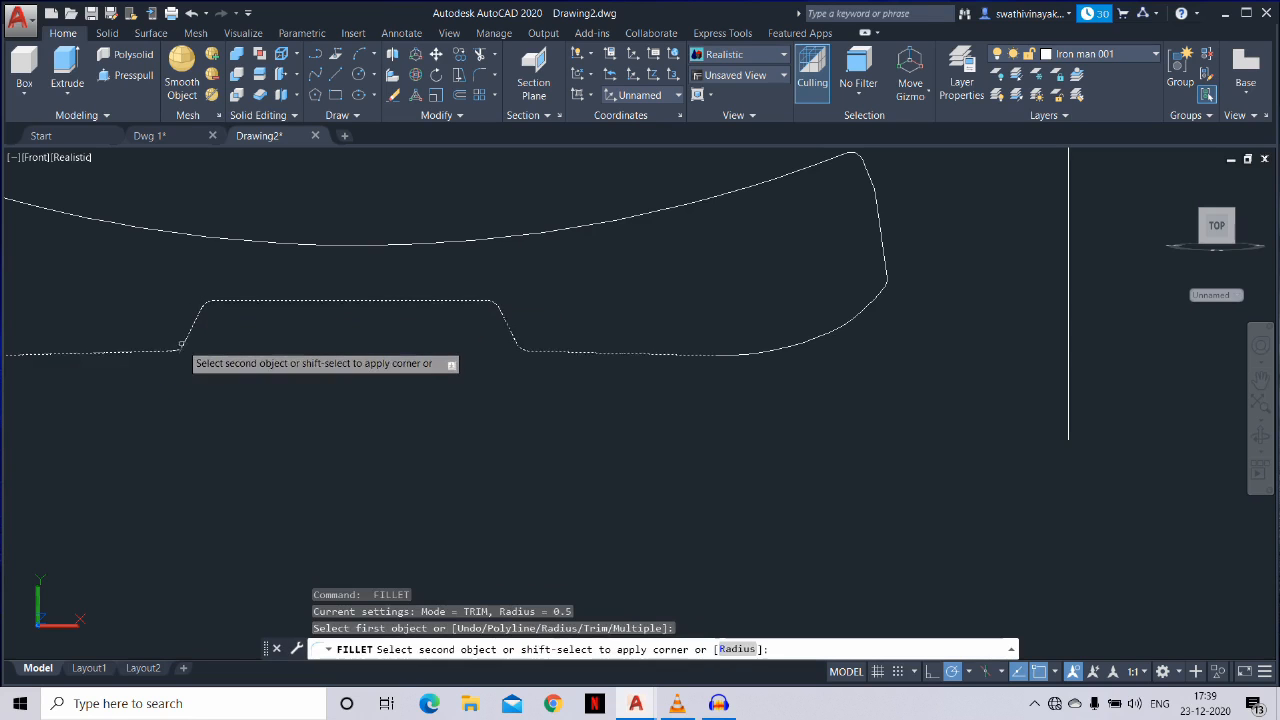
left_click(183, 343)
Fillet the junction between the two arcs along the left eye's lower outer curve with the 0.5 radius
middle_click_drag(142, 395, 538, 471)
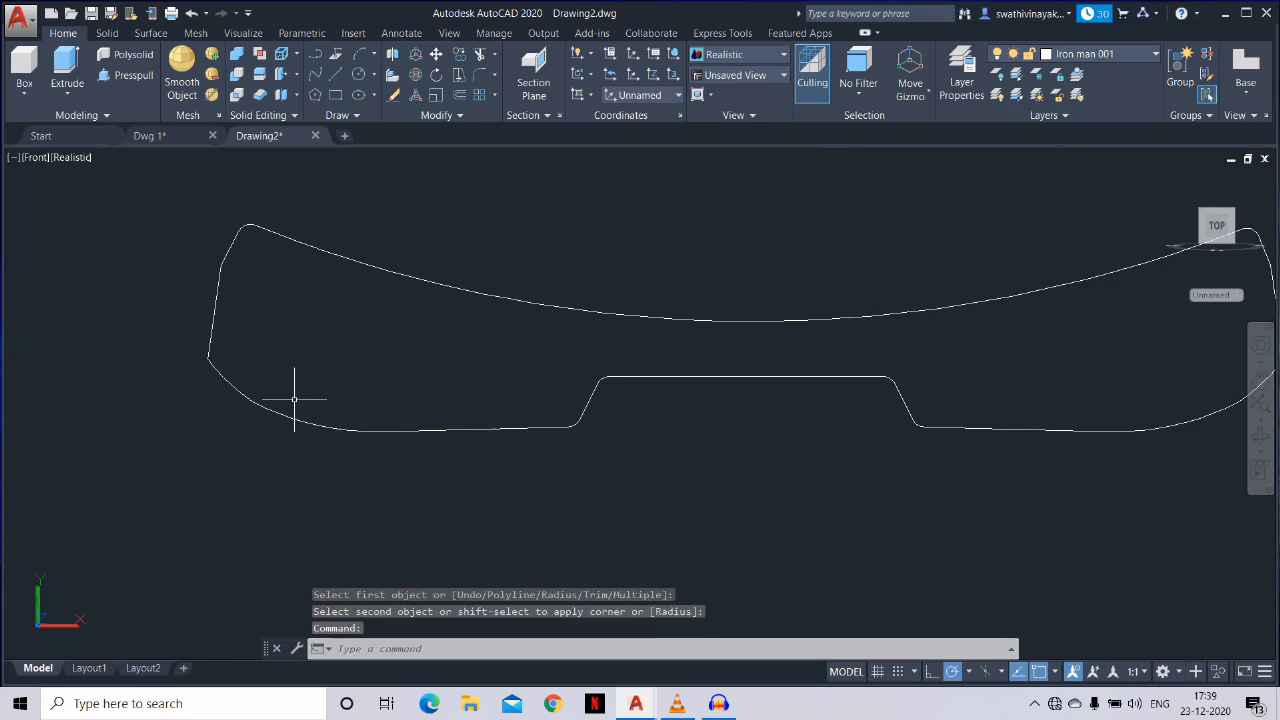
key("Return")
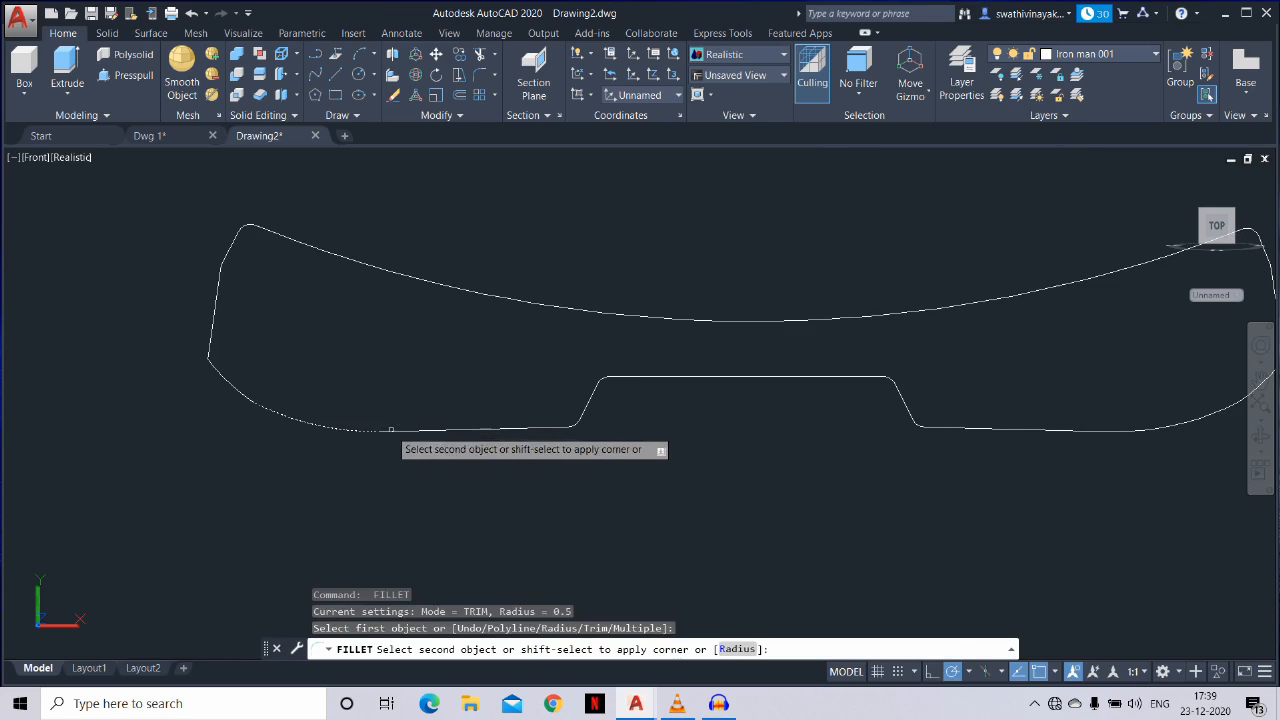
key("Return")
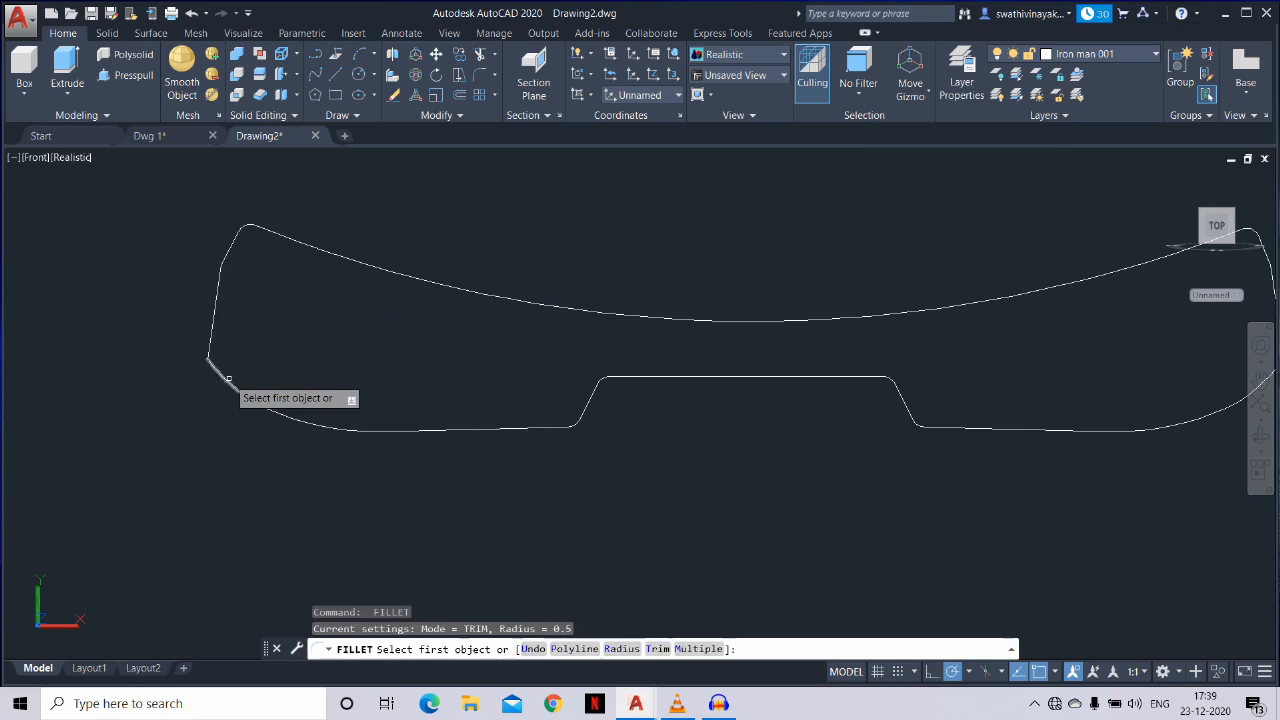
left_click(228, 380)
left_click(277, 411)
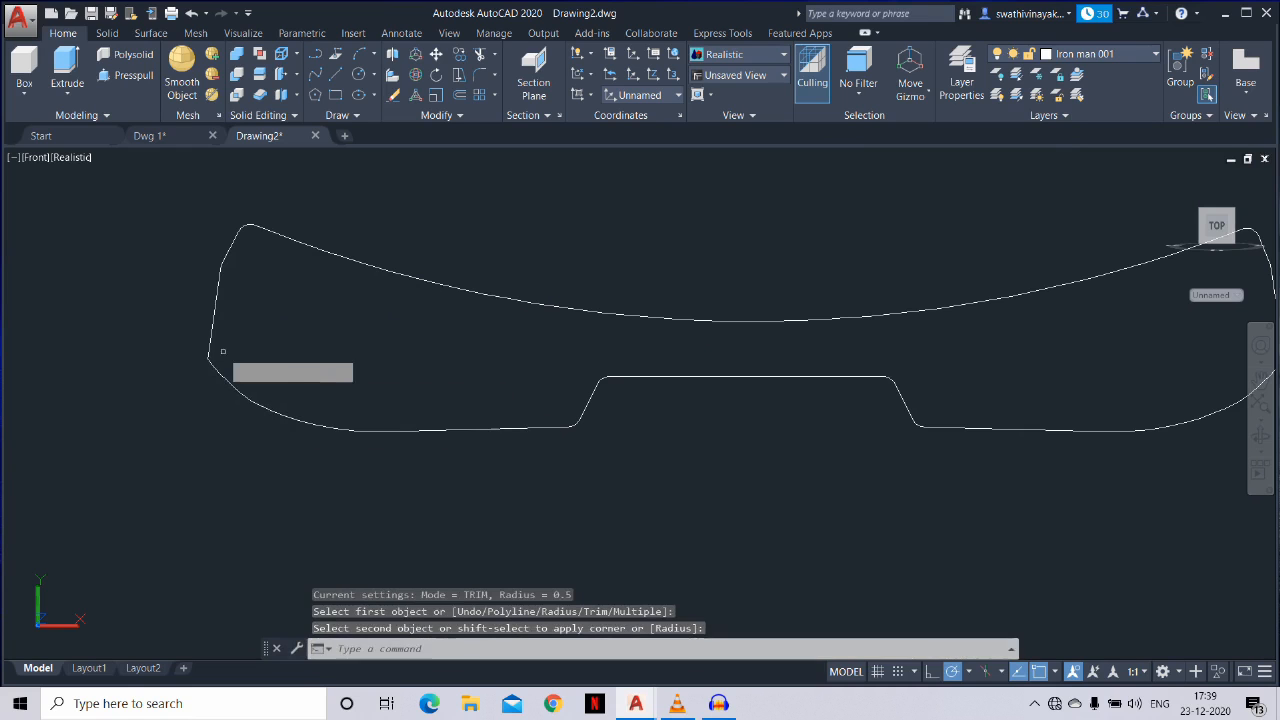
Fillet the left eye's outer corner, where its side edge meets the lower arc, with the 0.5 radius
key("Return")
left_click(207, 349)
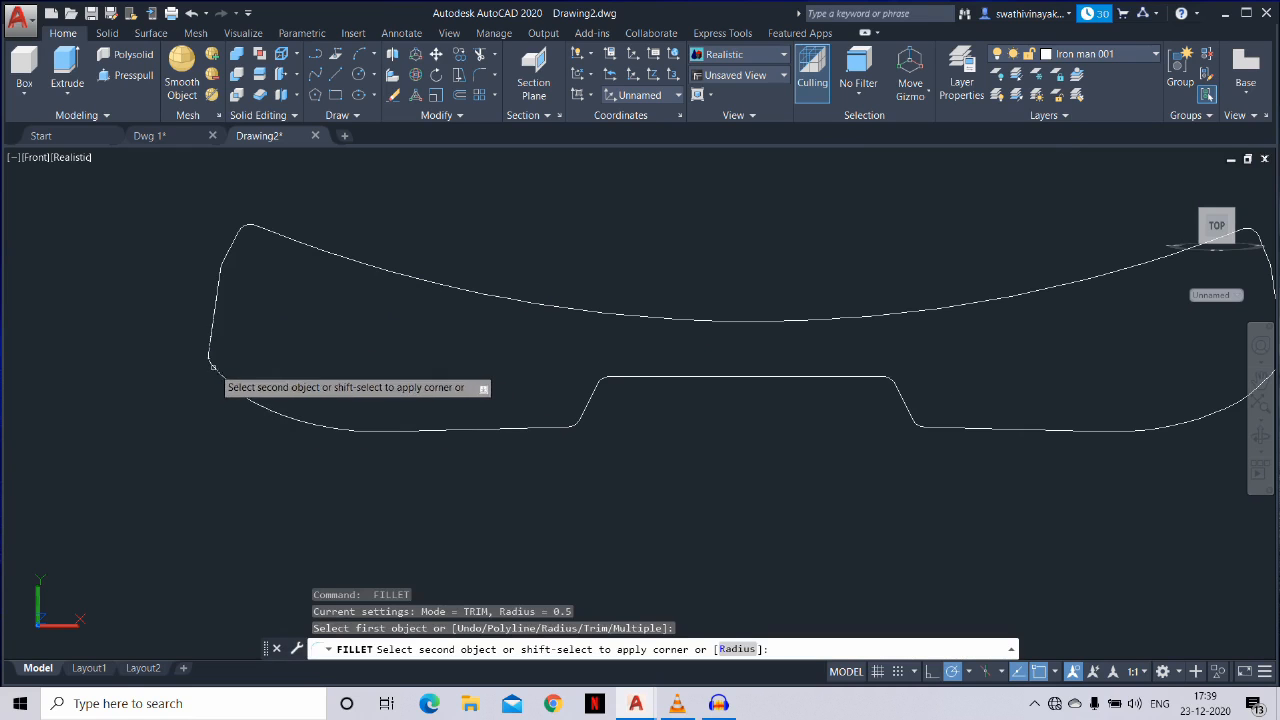
left_click(214, 365)
scroll(209, 362, "up", 3)
scroll(209, 362, "down", 6)
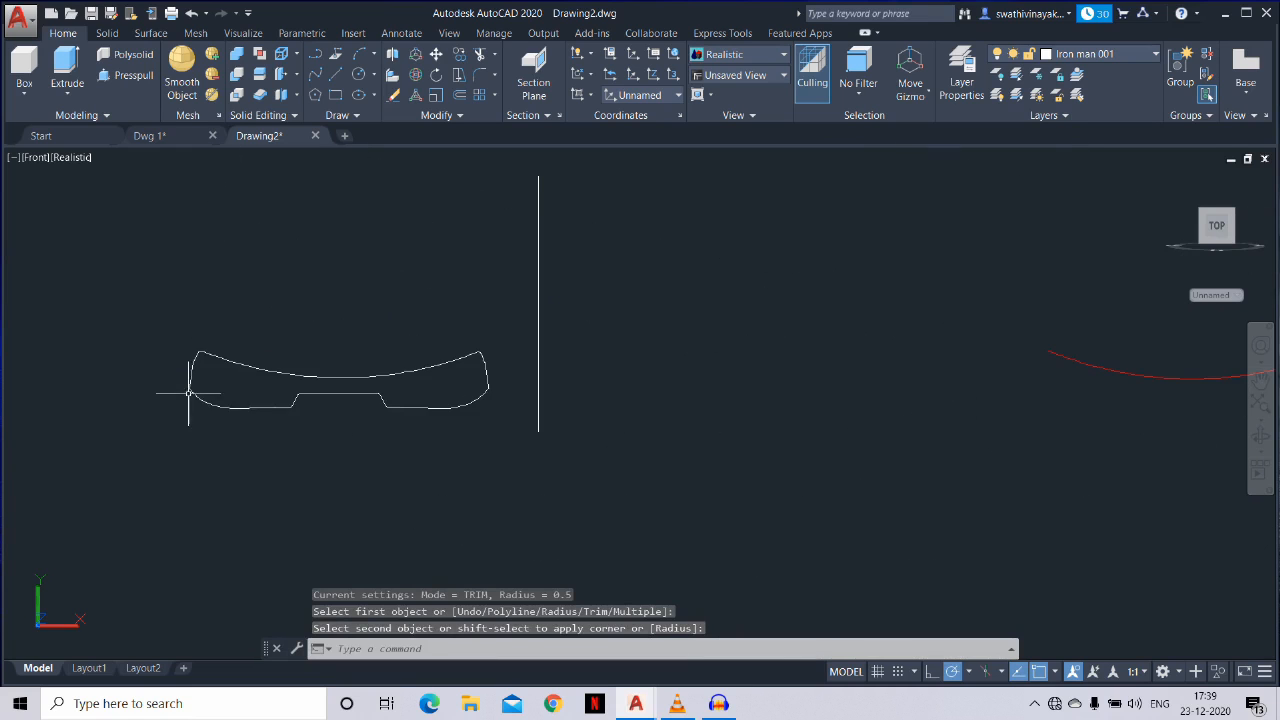
Convert the complete rounded eye-and-brow outline into a region
key("Escape")
type("reg")
key("Return")
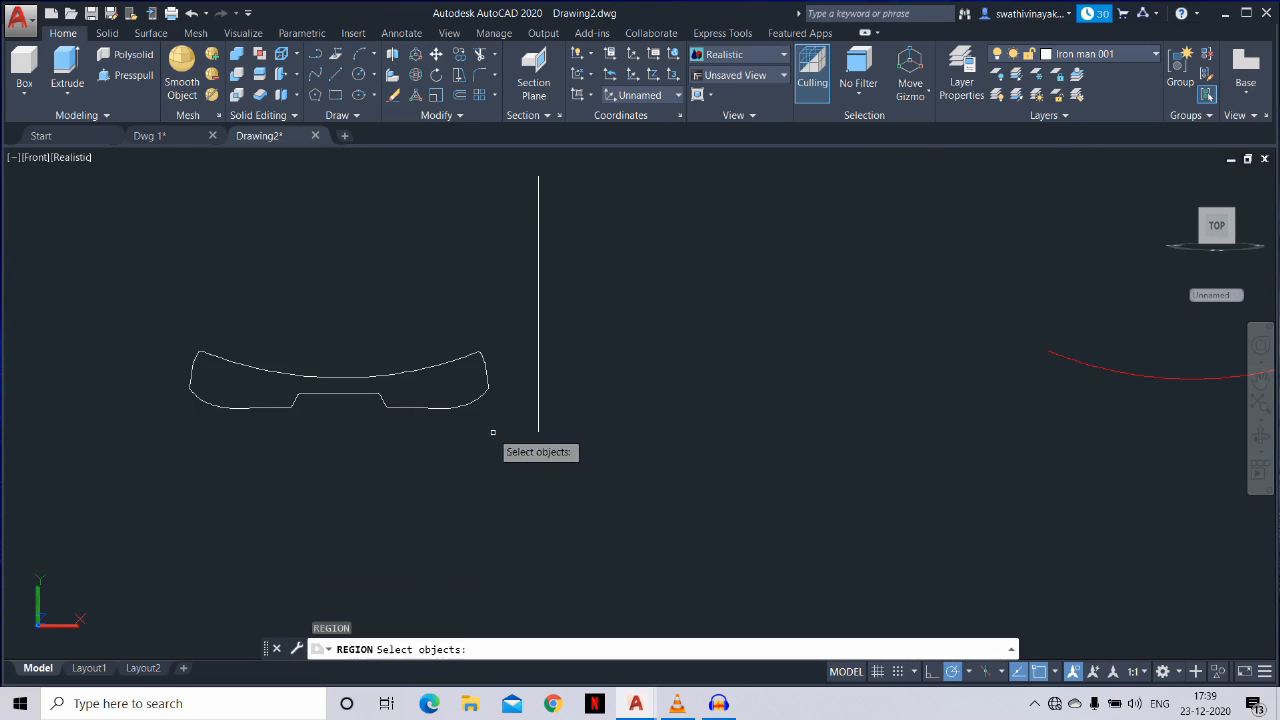
left_click(500, 442)
left_click(129, 297)
key("Return")
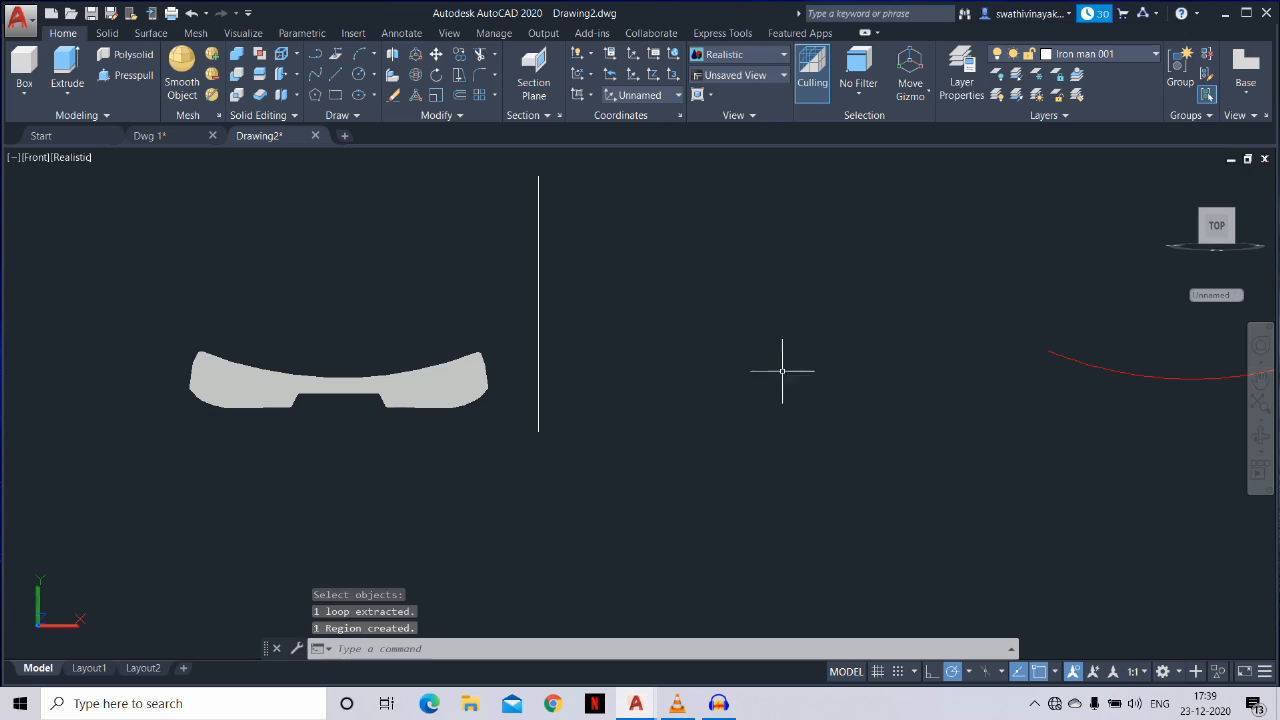
Restore the World coordinate system and switch to the southeast isometric view
left_click(1211, 295)
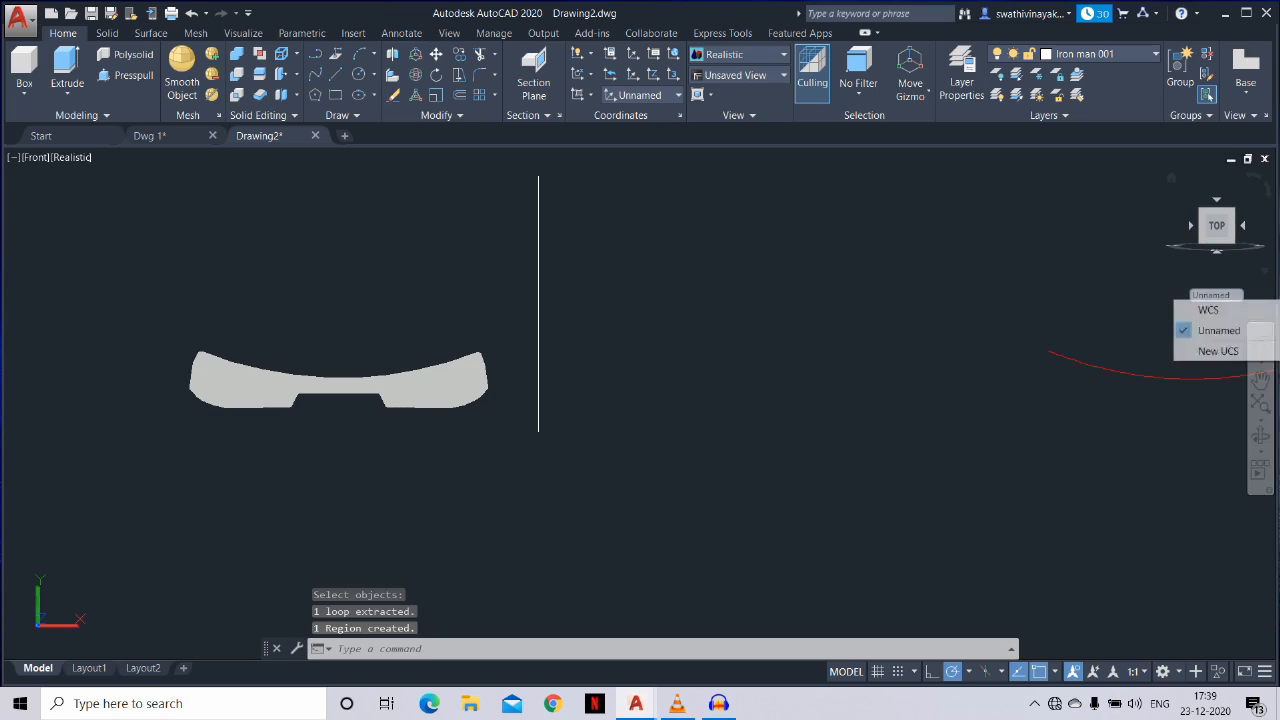
left_click(1205, 304)
left_click(1231, 211)
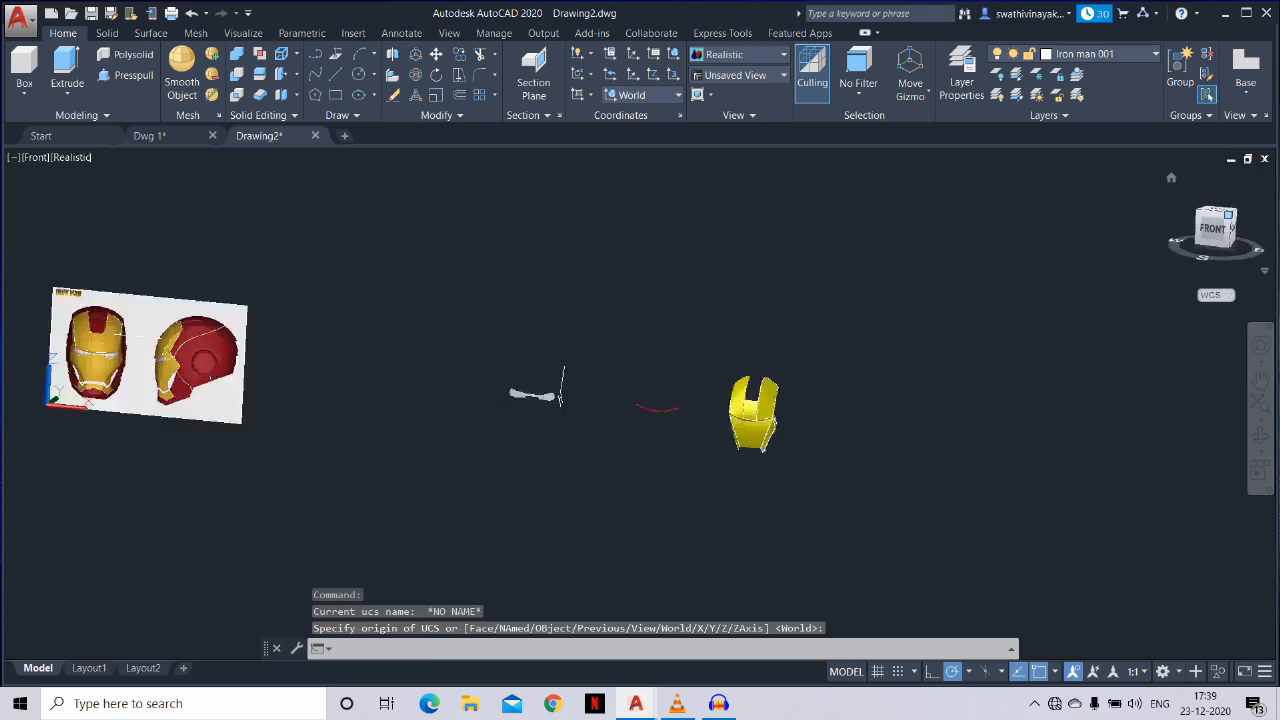
scroll(491, 346, "up", 7)
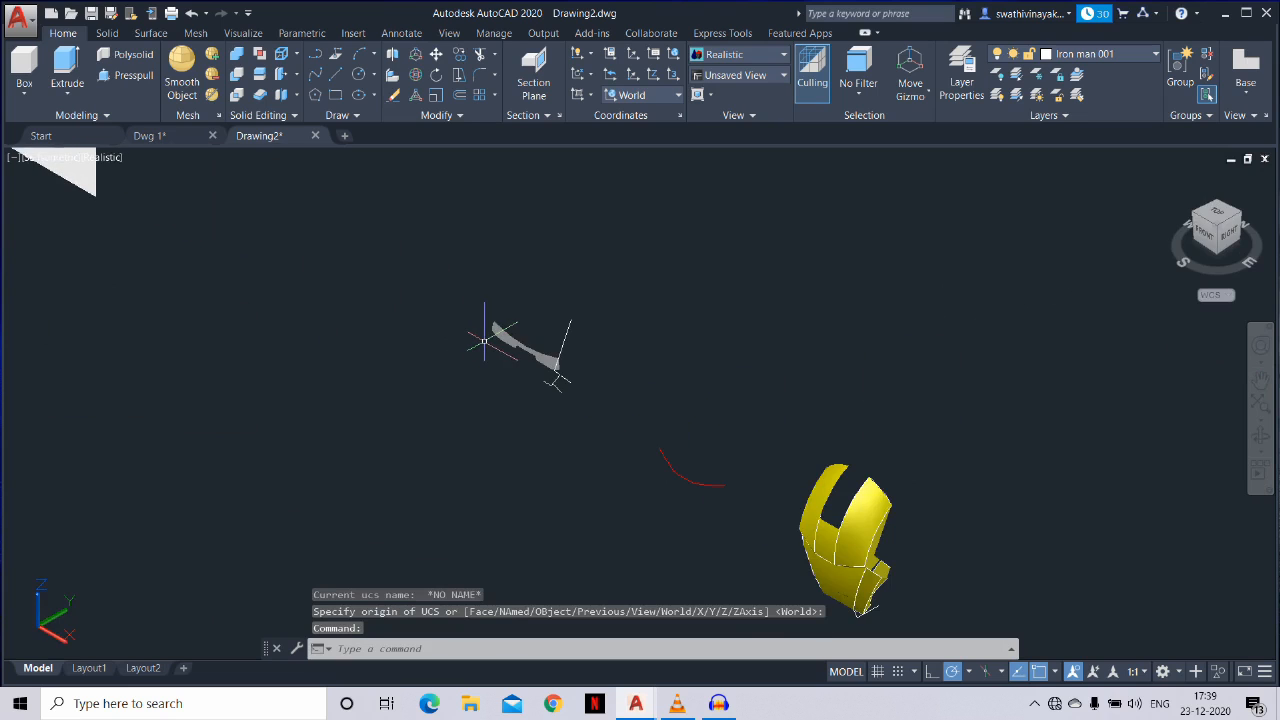
Extrude the eye-and-brow region backward into a long solid
type("ext")
key("Return")
left_click(505, 335)
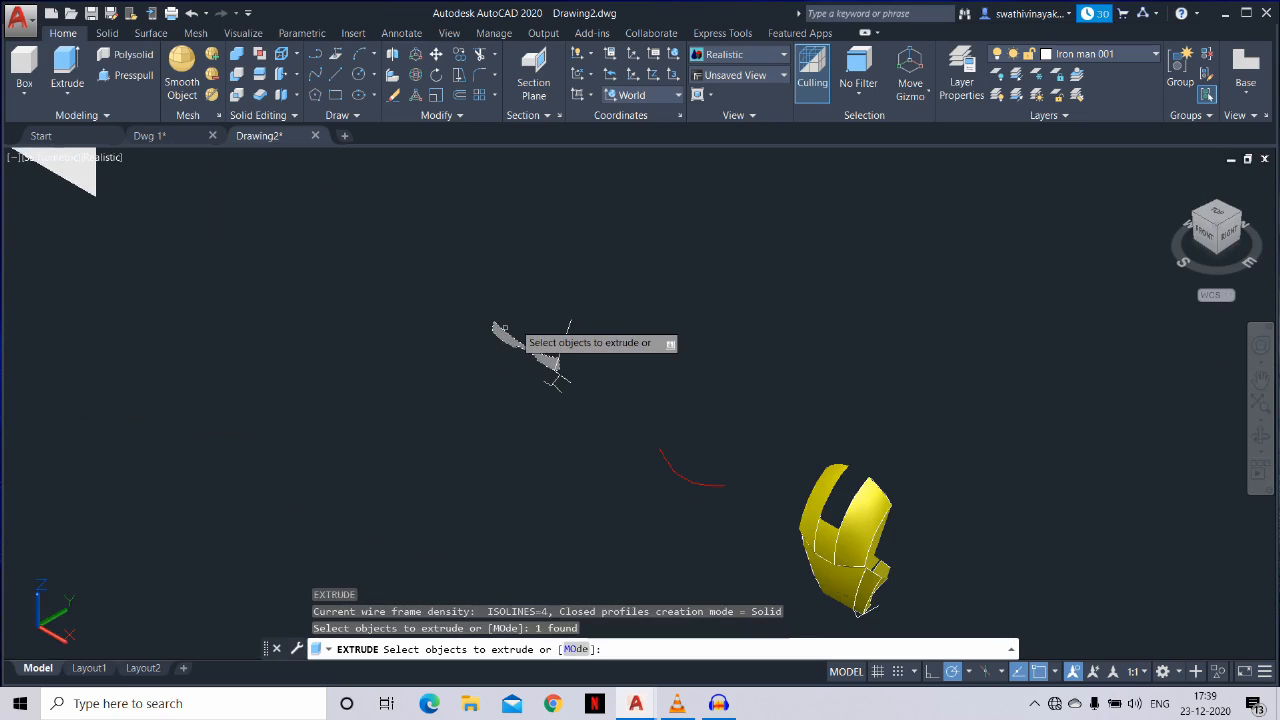
key("Return")
key("Escape")
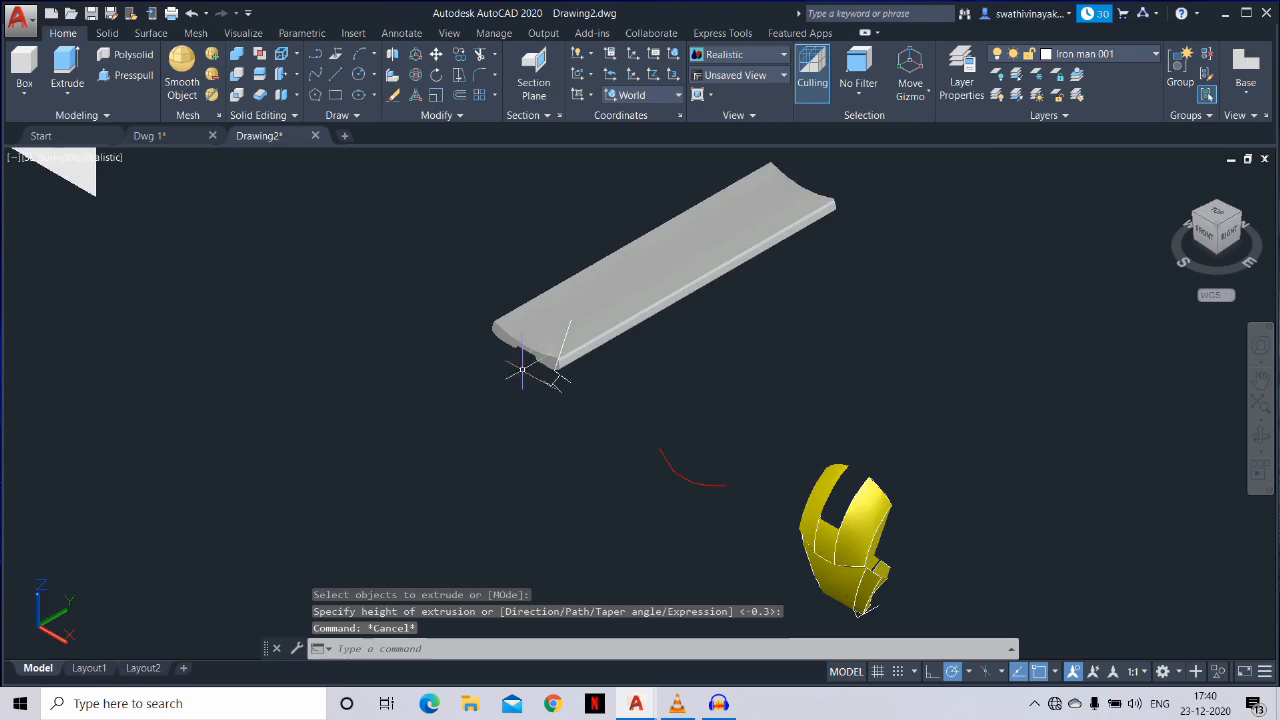
Move the extruded eye solid by its upper front edge's midpoint onto the midpoint of the faceplate's brow edge
scroll(521, 370, "up", 2)
type("m")
key("Return")
left_click(578, 362)
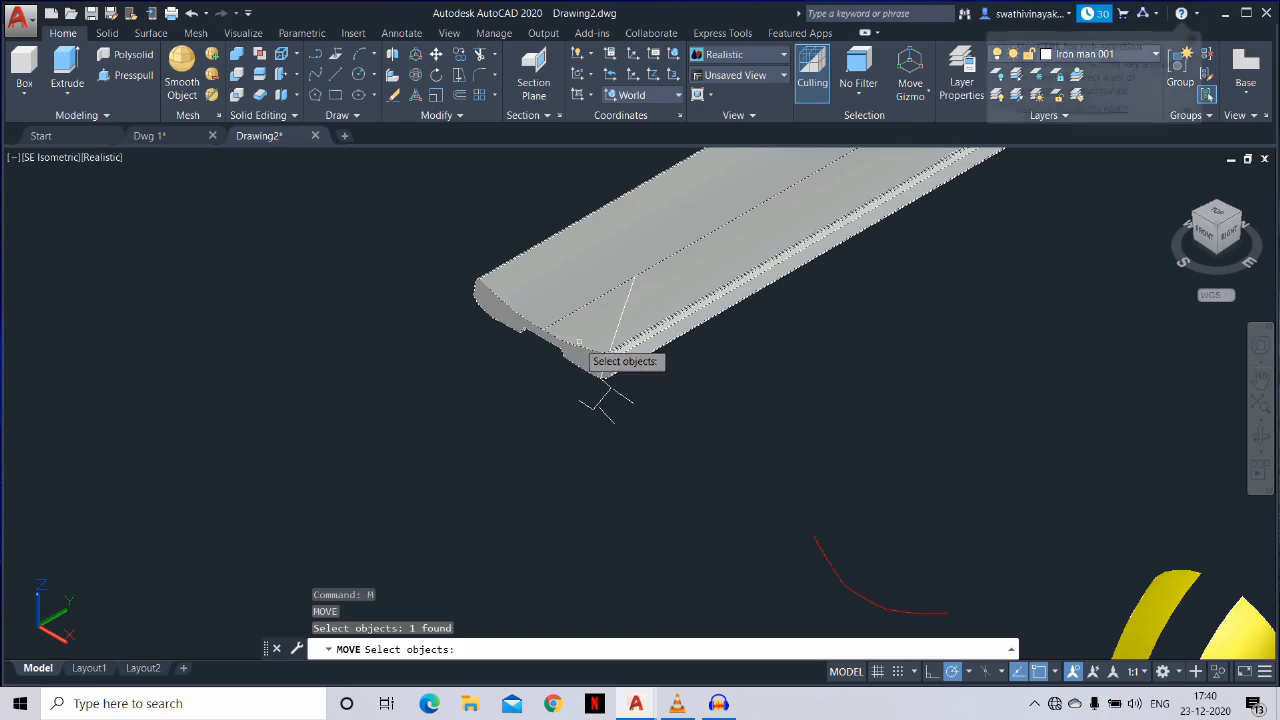
scroll(560, 345, "up", 2)
key("Return")
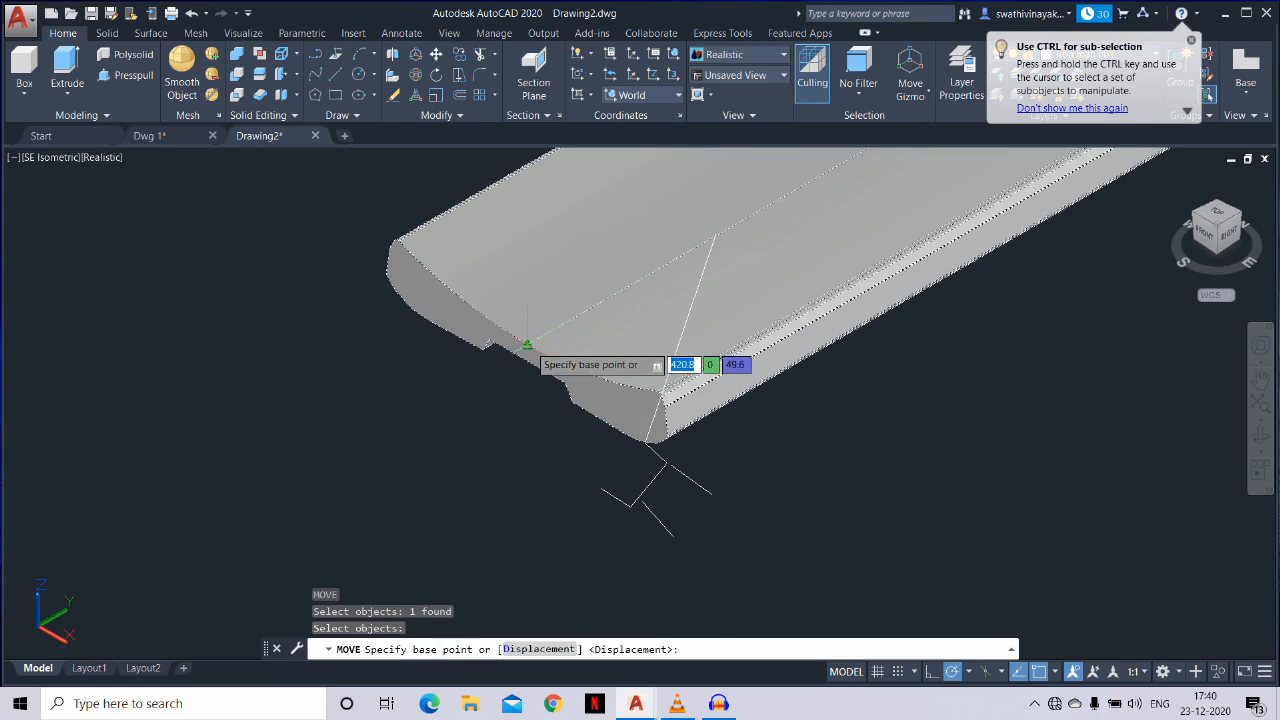
left_click(528, 346)
scroll(565, 380, "down", 3)
scroll(830, 597, "up", 2)
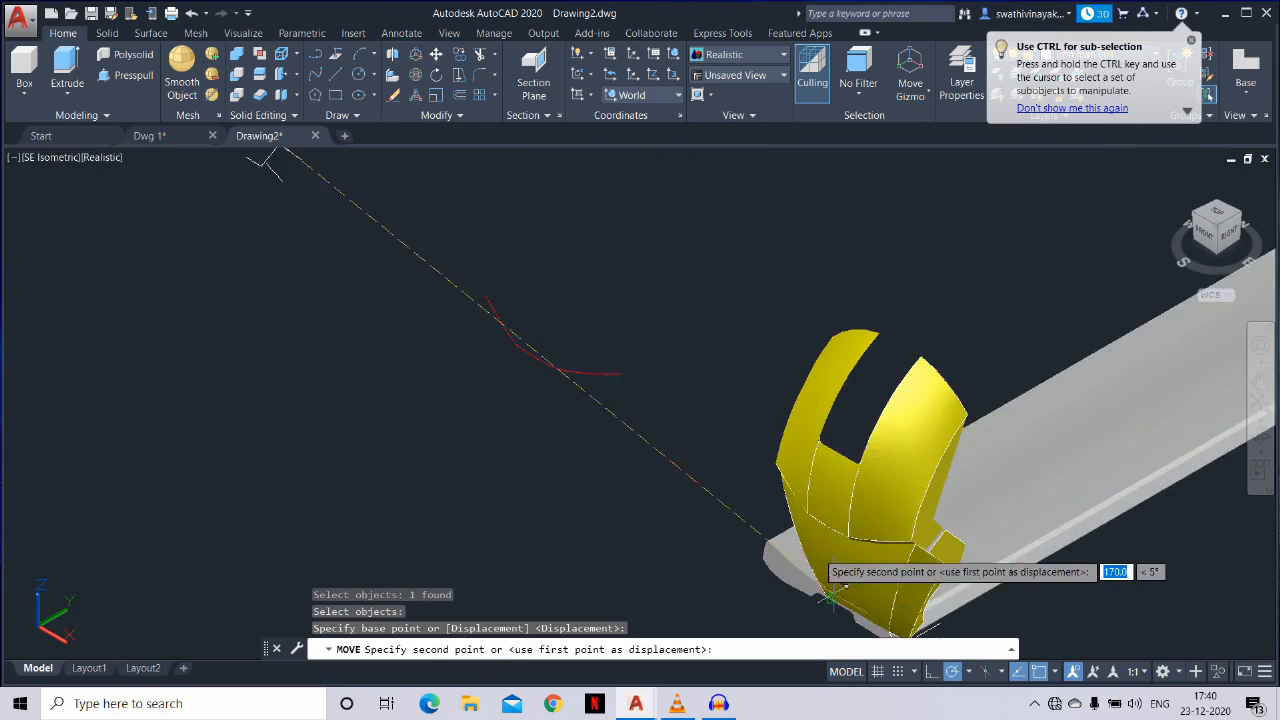
scroll(830, 597, "up", 5)
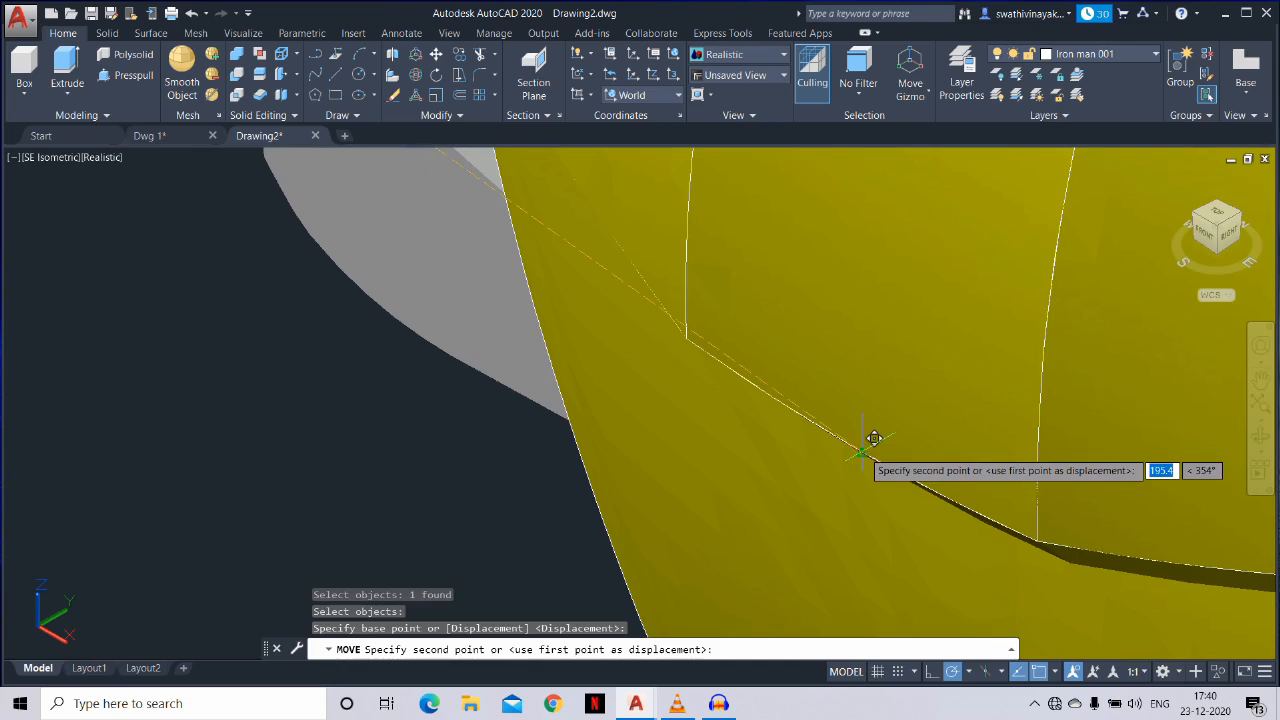
left_click(874, 438)
scroll(874, 438, "down", 2)
scroll(874, 438, "down", 3)
scroll(874, 438, "up", 1)
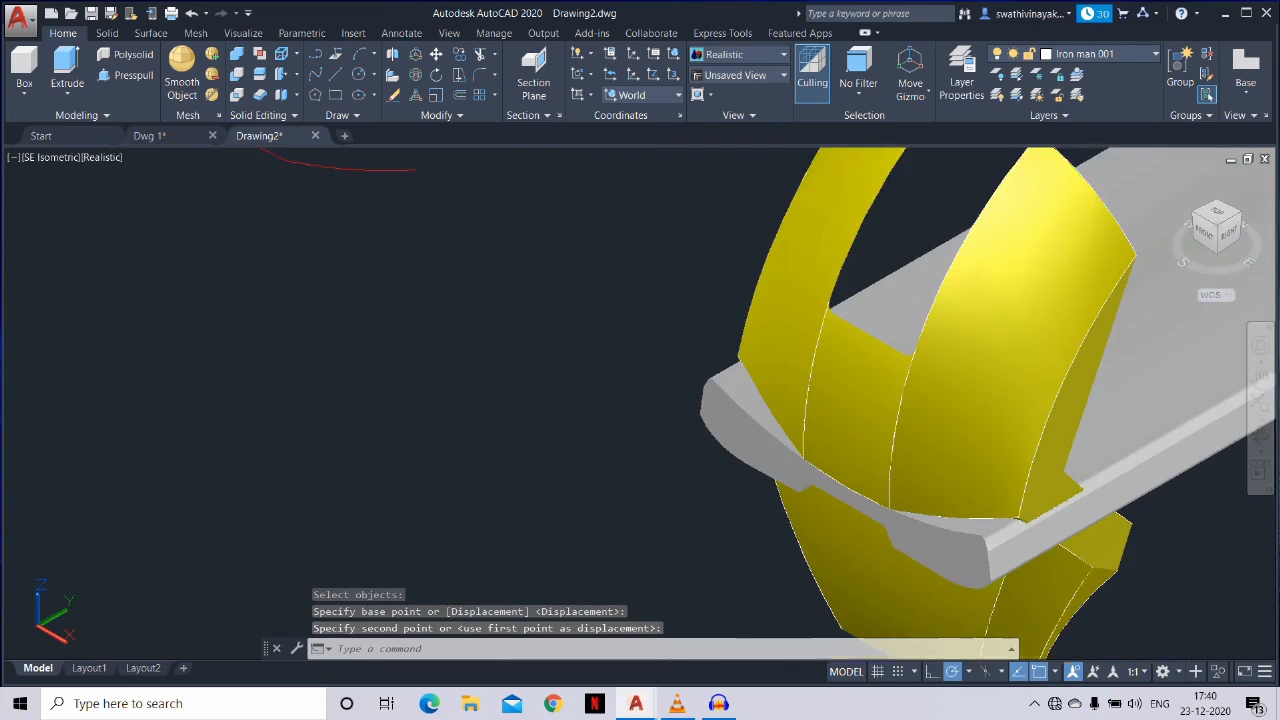
middle_click_drag(907, 527, 863, 474)
key("Escape")
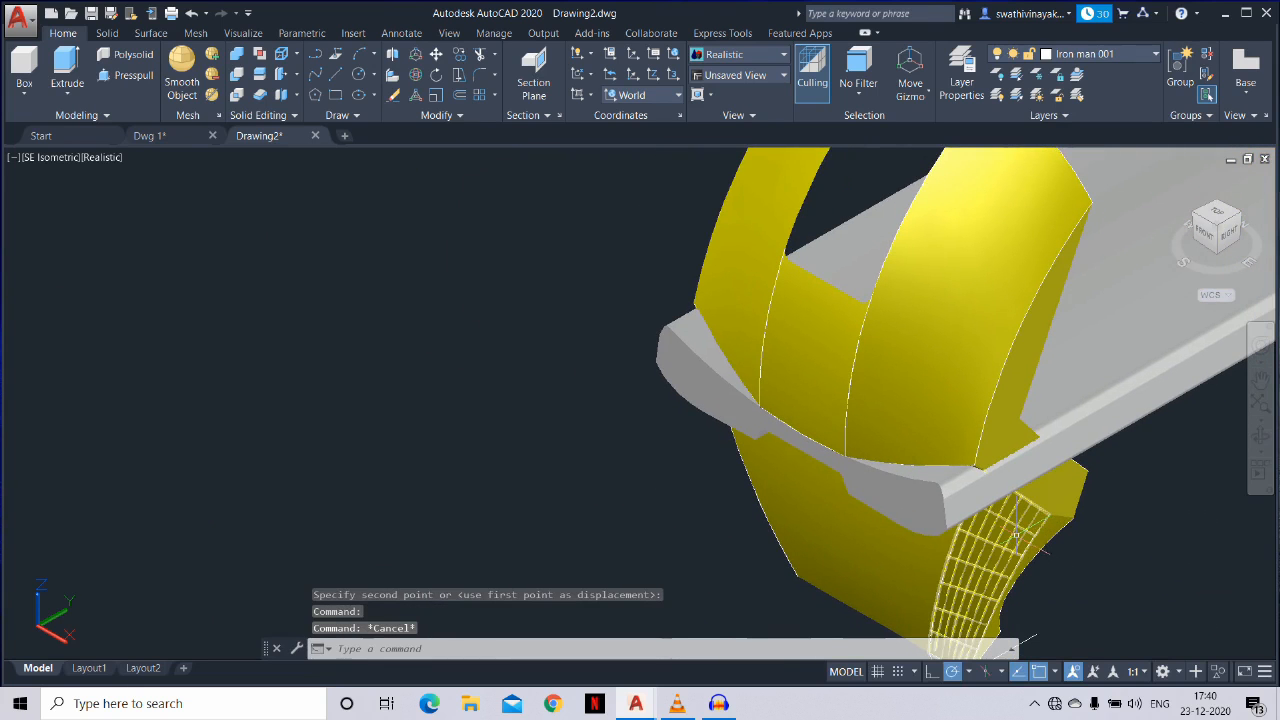
Subtract the extruded eye solid from the yellow faceplate to cut the eye openings
type("sub")
key("Return")
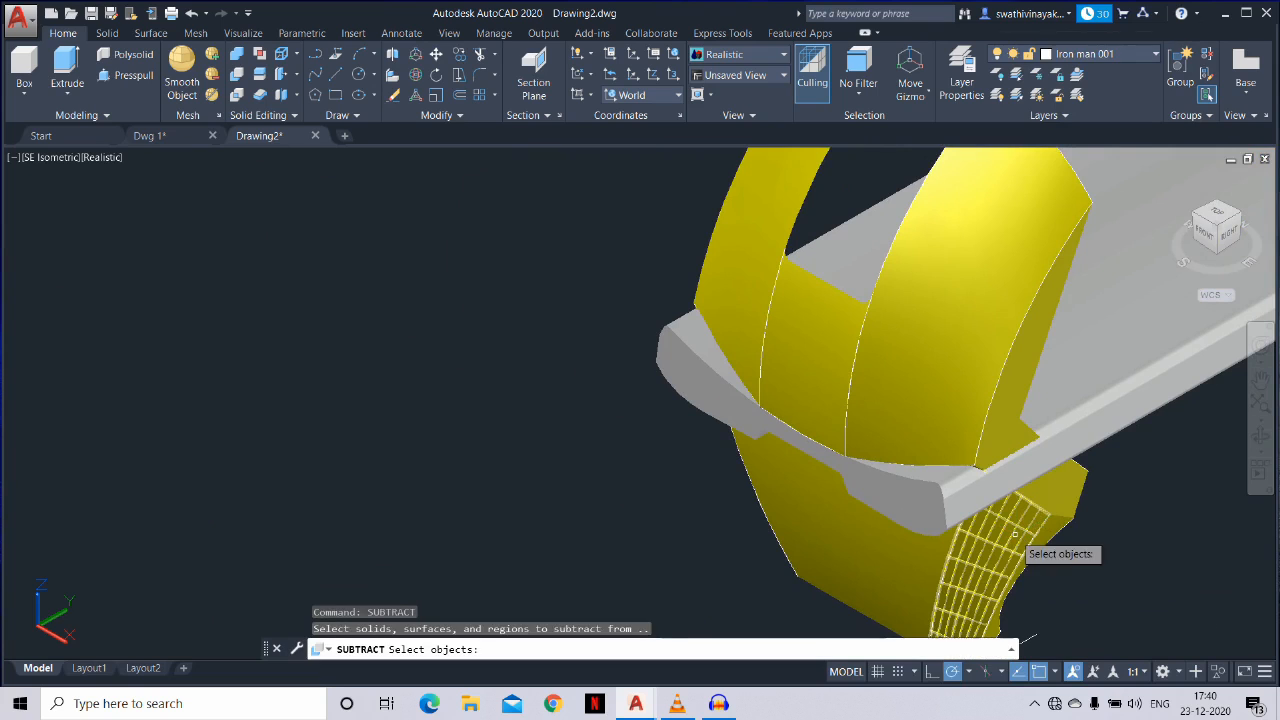
left_click(897, 611)
key("Return")
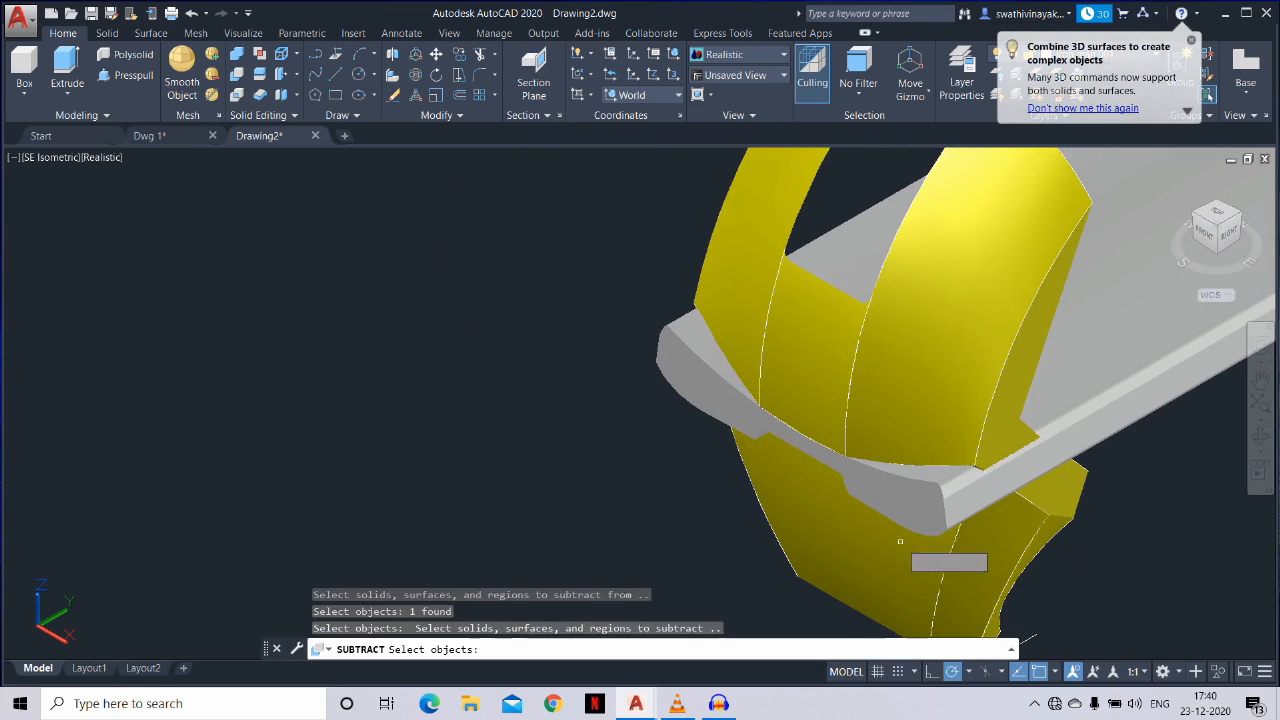
left_click(900, 508)
key("Return")
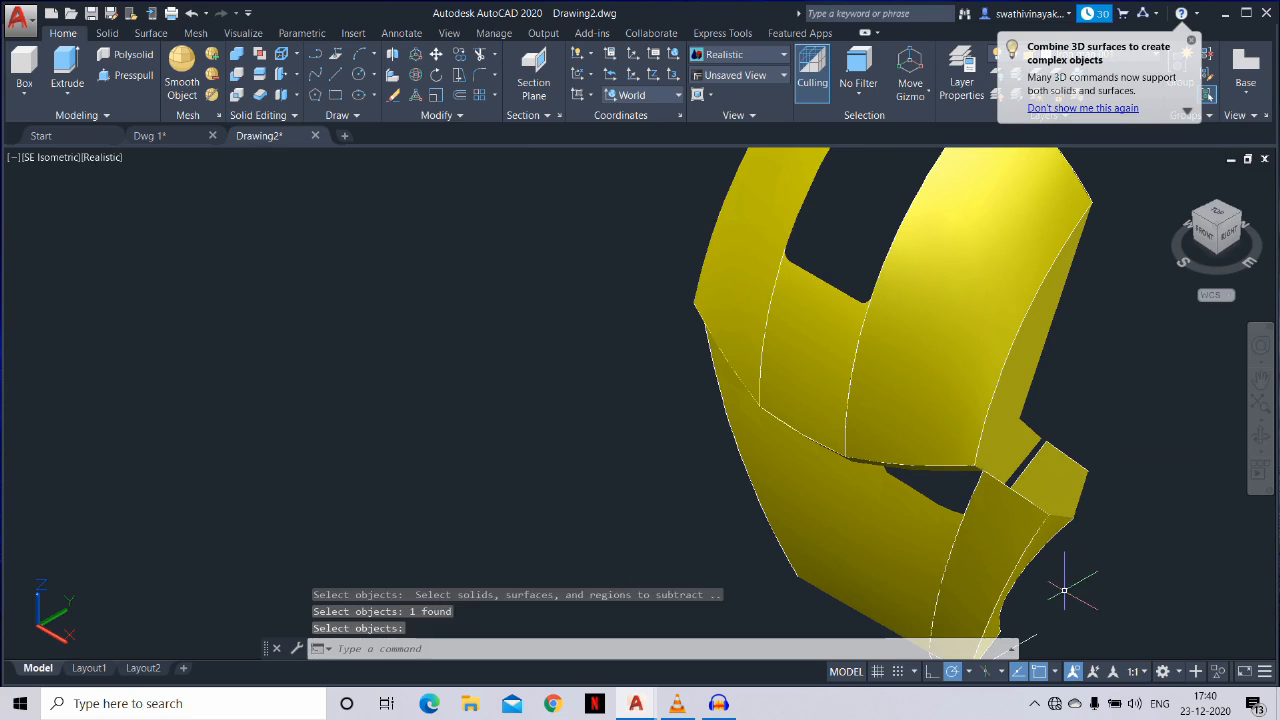
key("Escape")
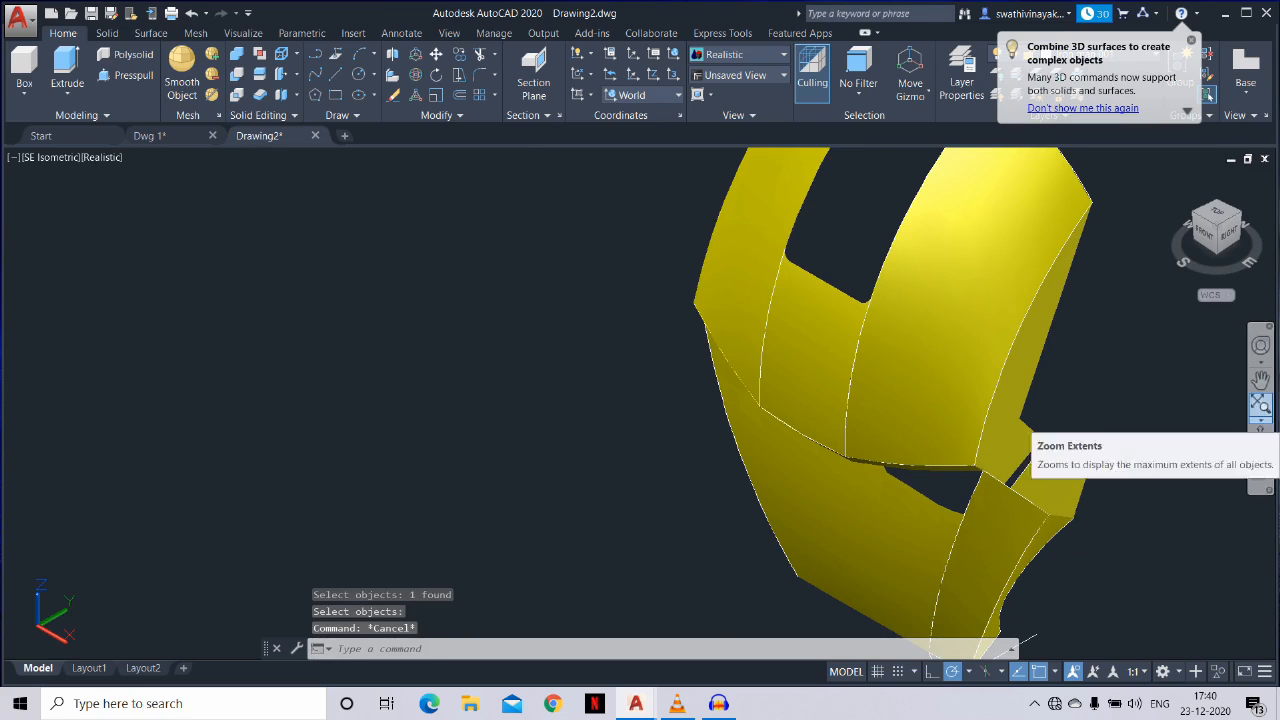
Examine the faceplate's cut eye openings from an angle and from the front
left_click(1260, 436)
left_click_drag(900, 450, 1049, 416)
scroll(1049, 416, "down", 4)
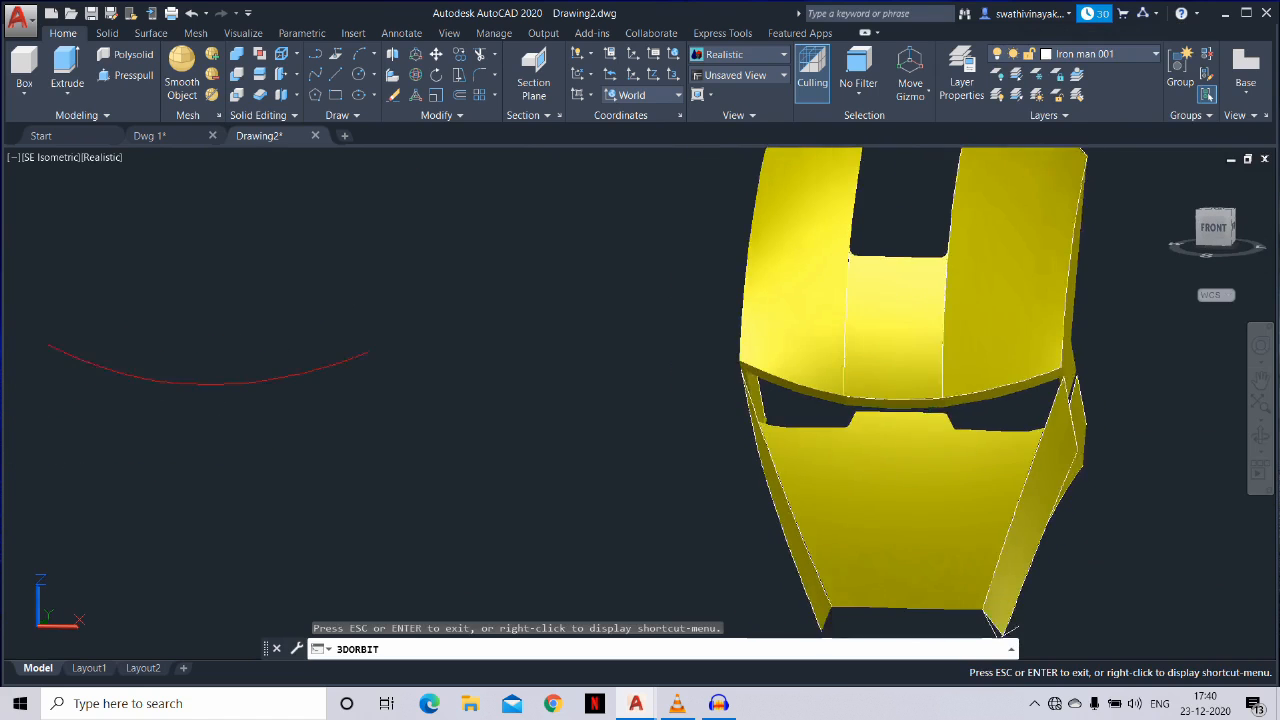
middle_click_drag(960, 390, 840, 415)
key("Escape")
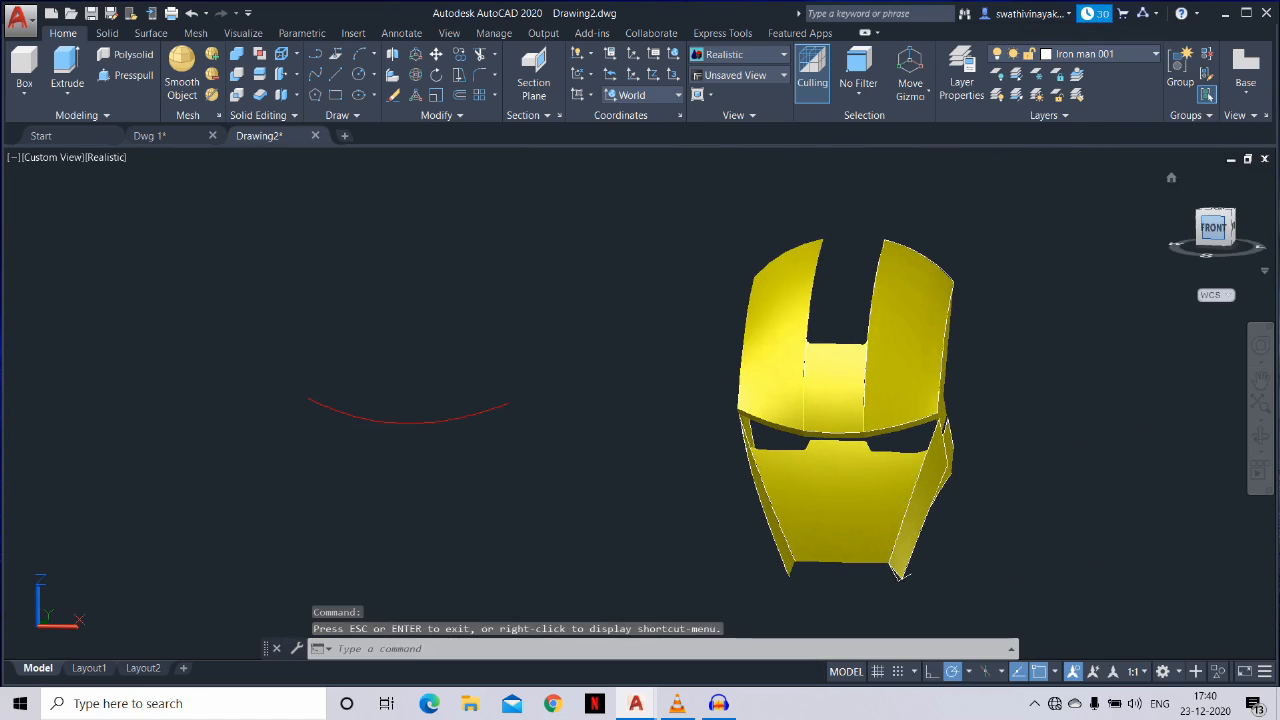
left_click(1214, 228)
scroll(640, 400, "up", 10)
middle_click_drag(630, 466, 585, 599)
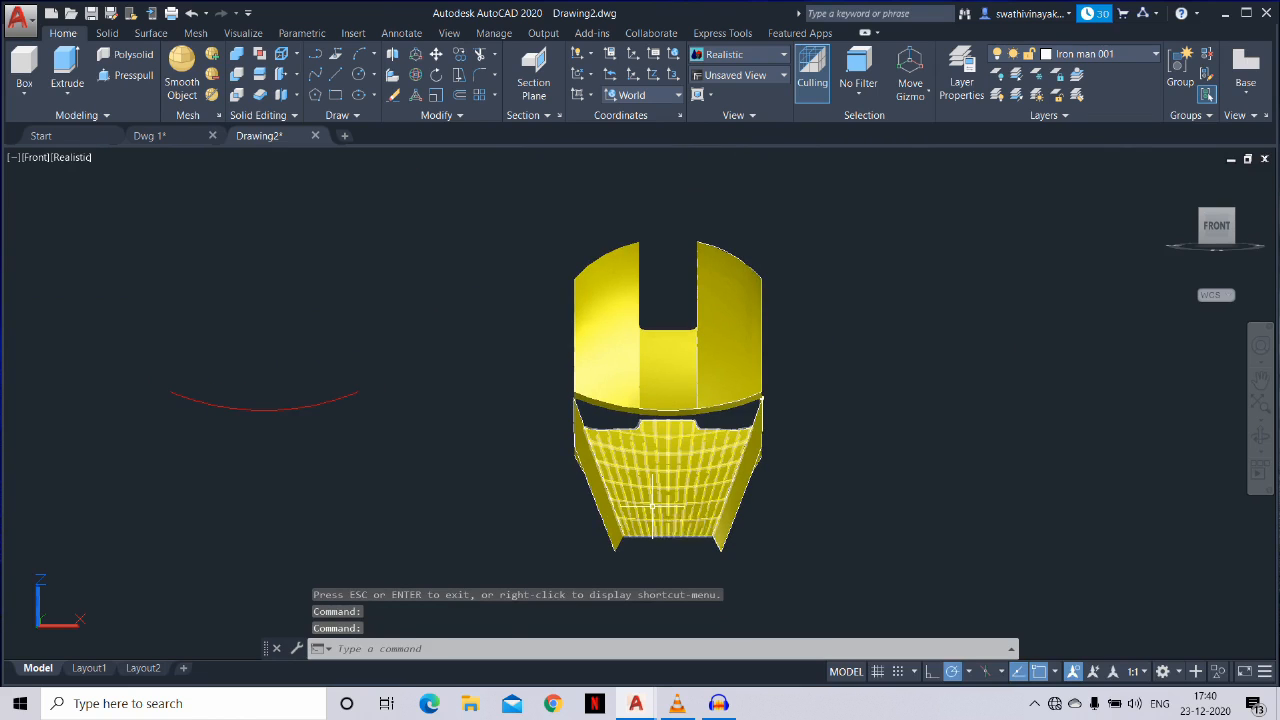
Union all the objects that make up the faceplate
type("union")
key("Return")
left_click(838, 592)
left_click(460, 182)
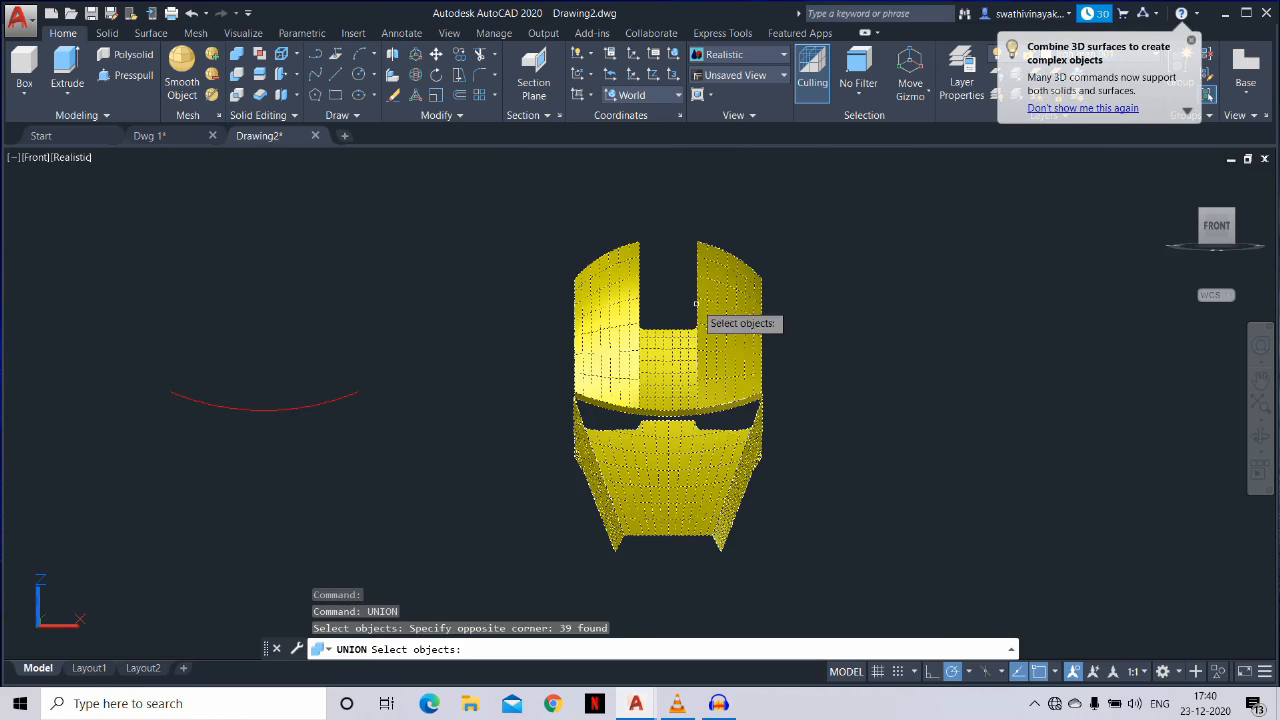
key("Return")
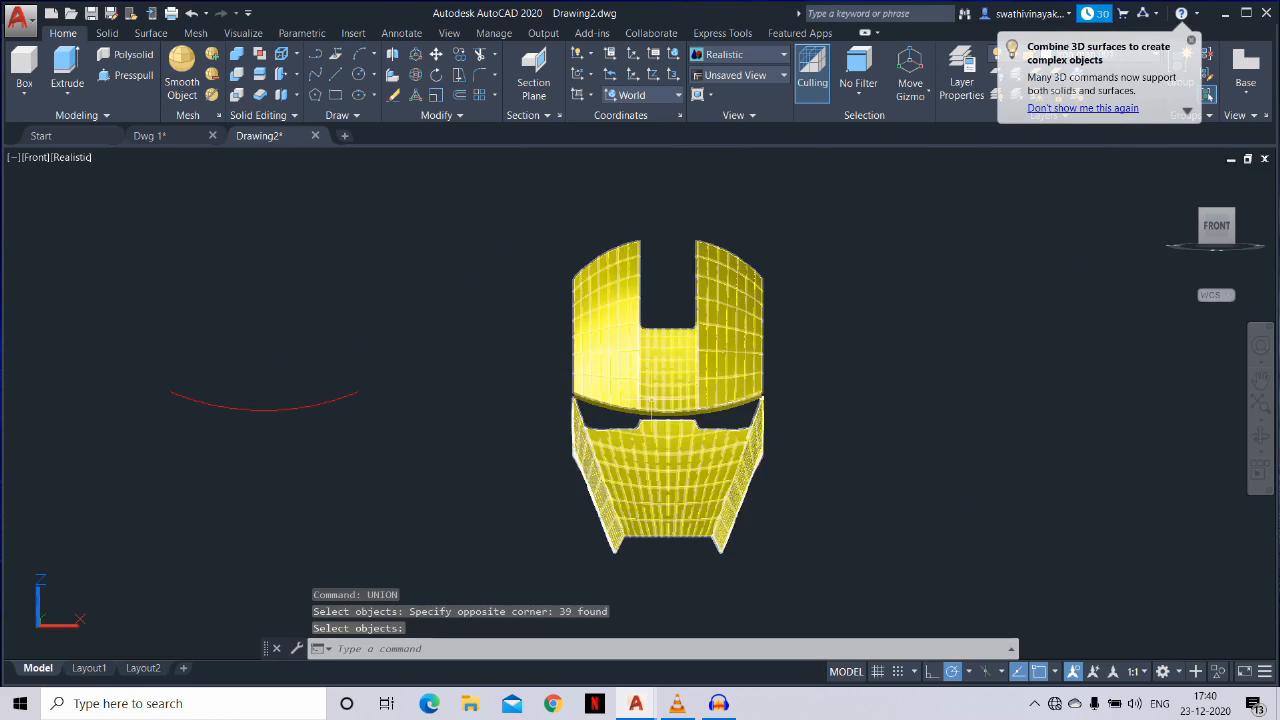
scroll(650, 400, "up", 4)
left_click(573, 355)
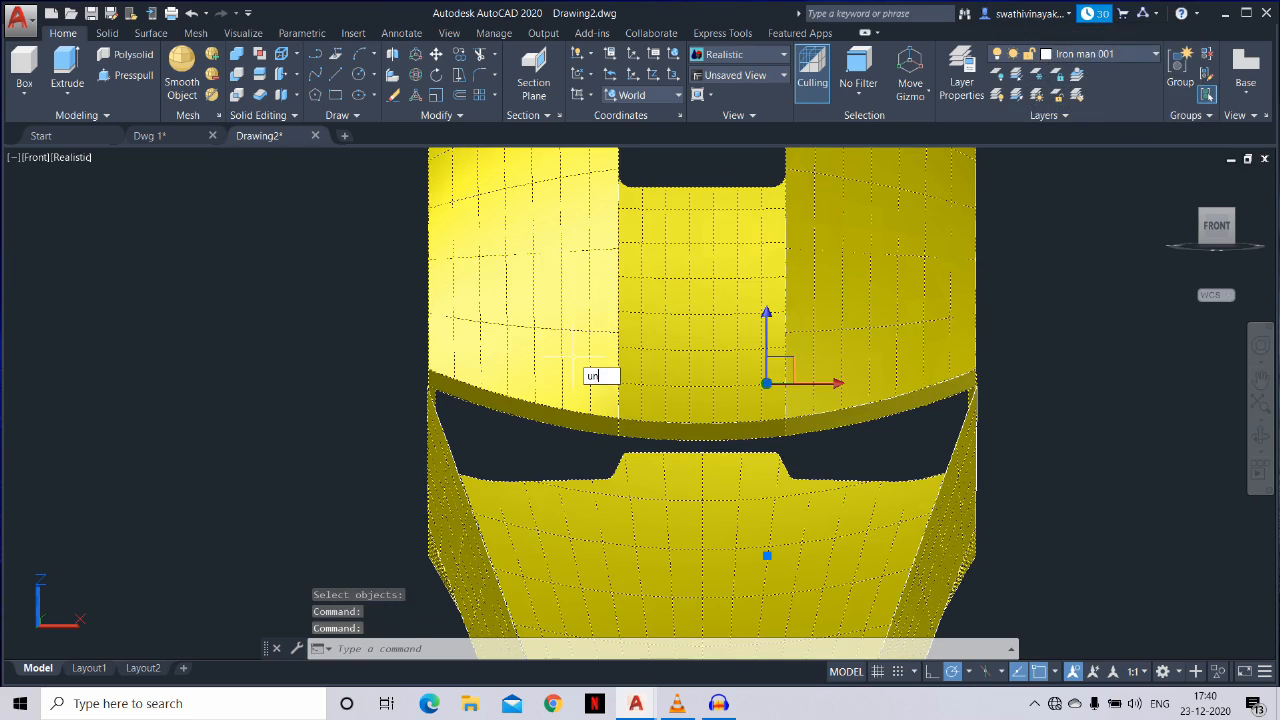
type("un")
key("Escape")
key("Escape")
key("Escape")
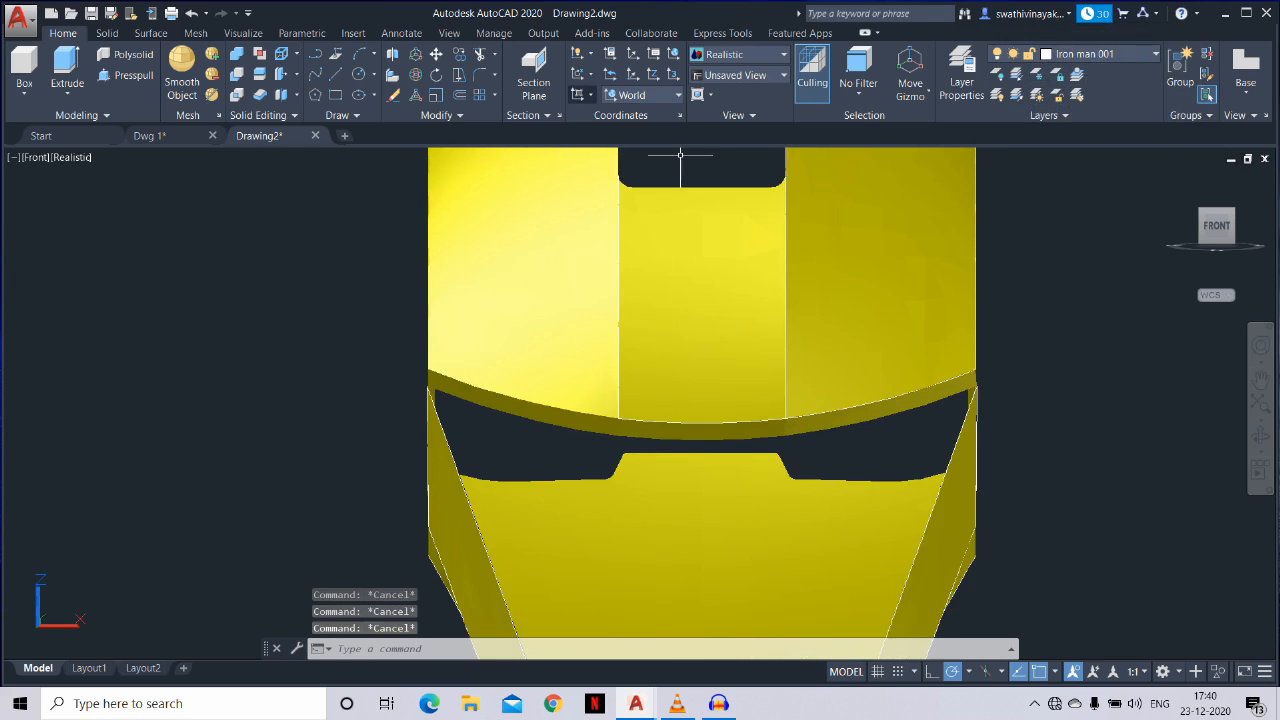
Align the UCS with the current view and copy the united faceplate with its brow strip horizontally to the right of the original
left_click(577, 95)
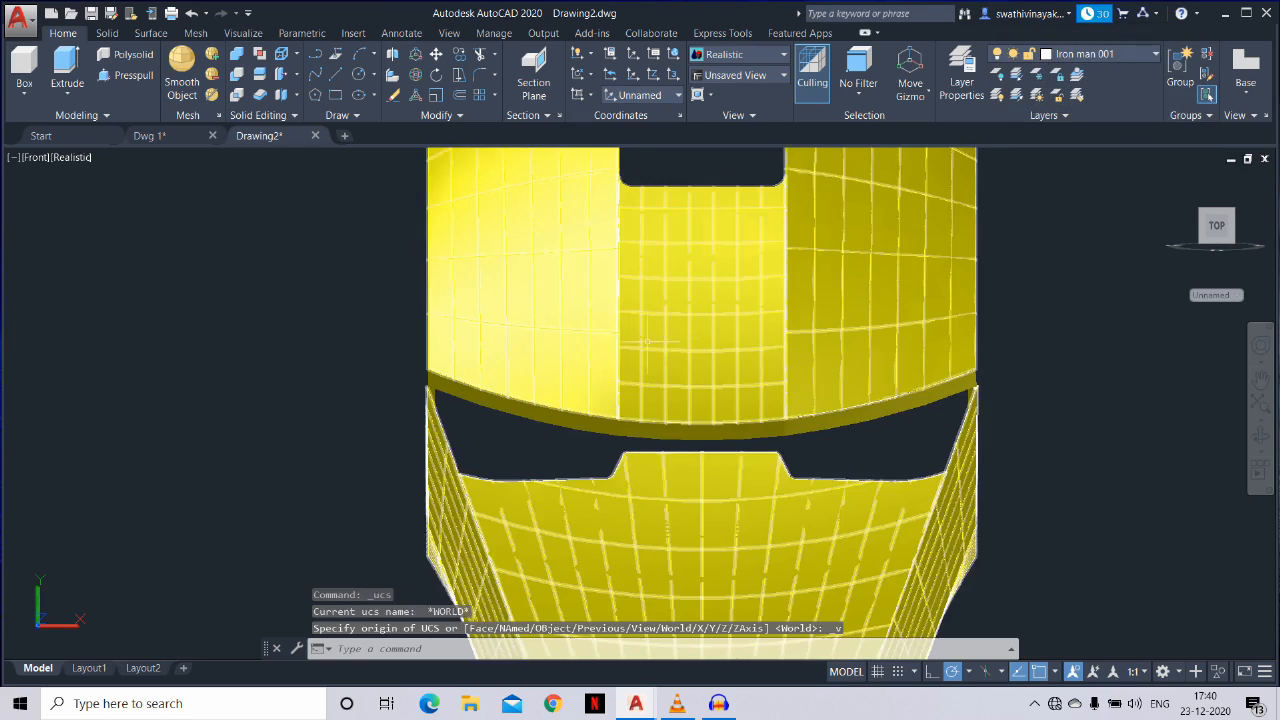
left_click(647, 342)
left_click(575, 415)
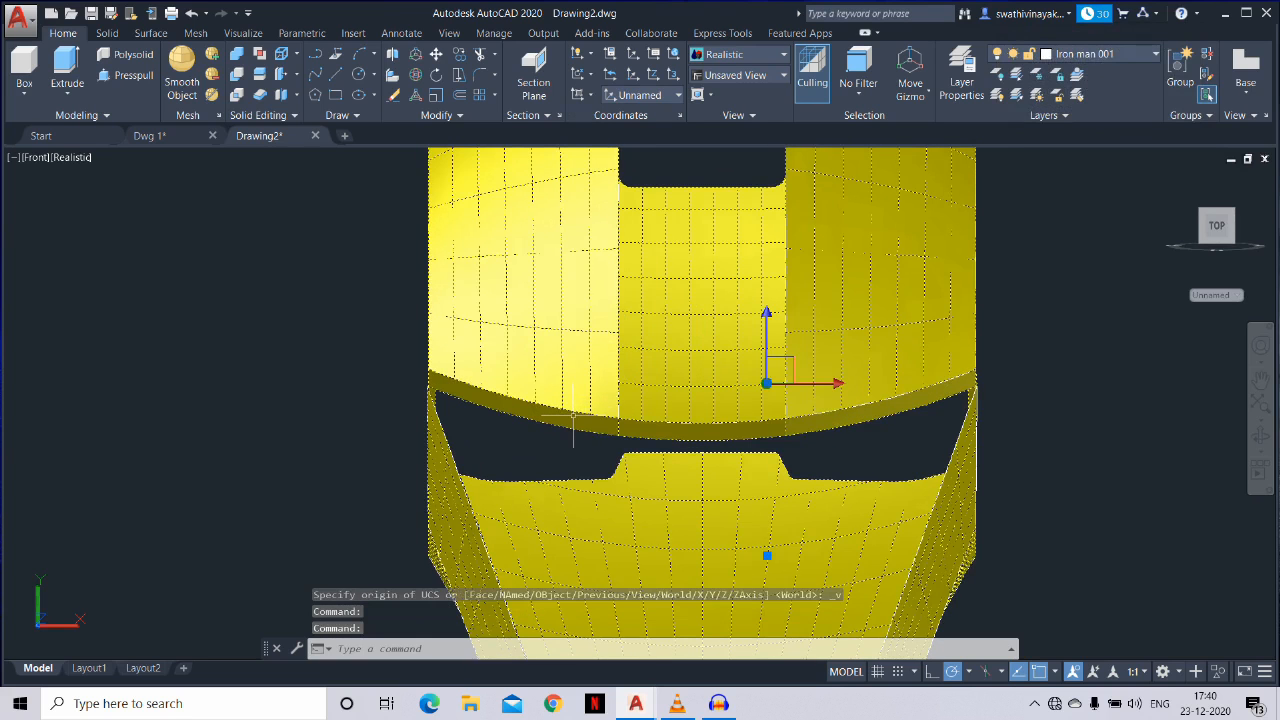
key("Return")
left_click(580, 382)
scroll(783, 377, "down", 5)
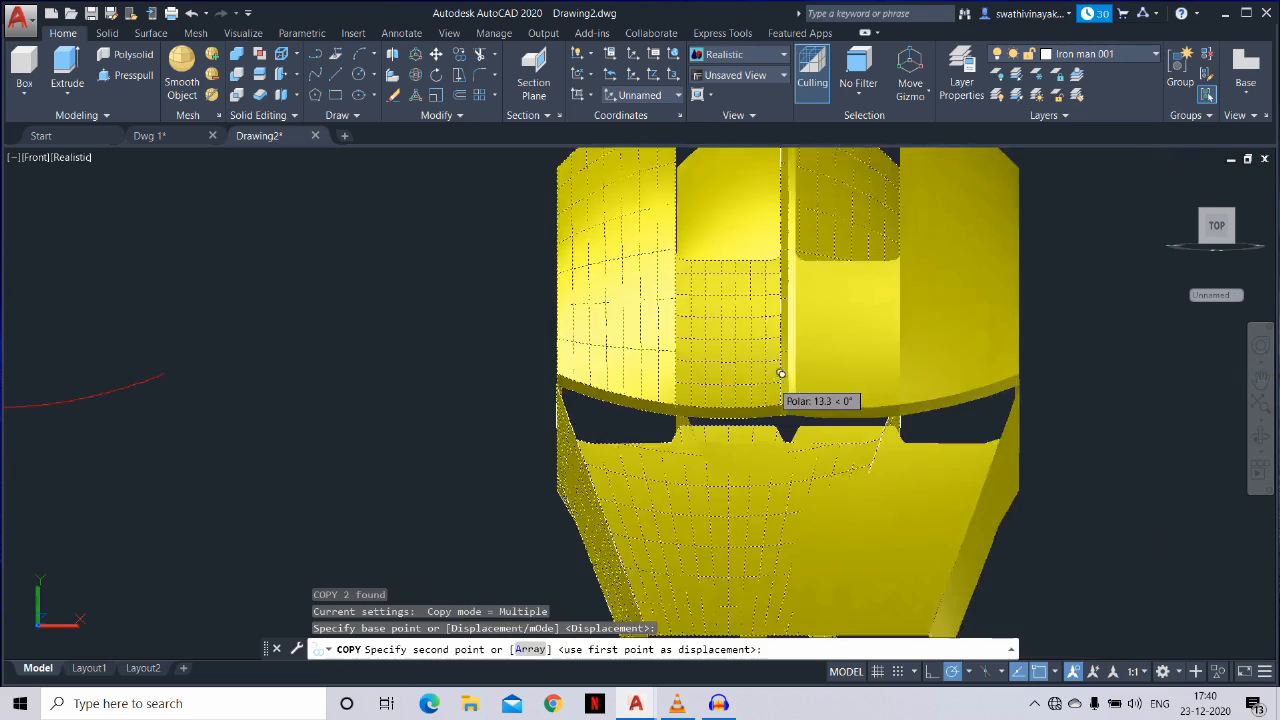
middle_click_drag(776, 377, 560, 384)
left_click(804, 393)
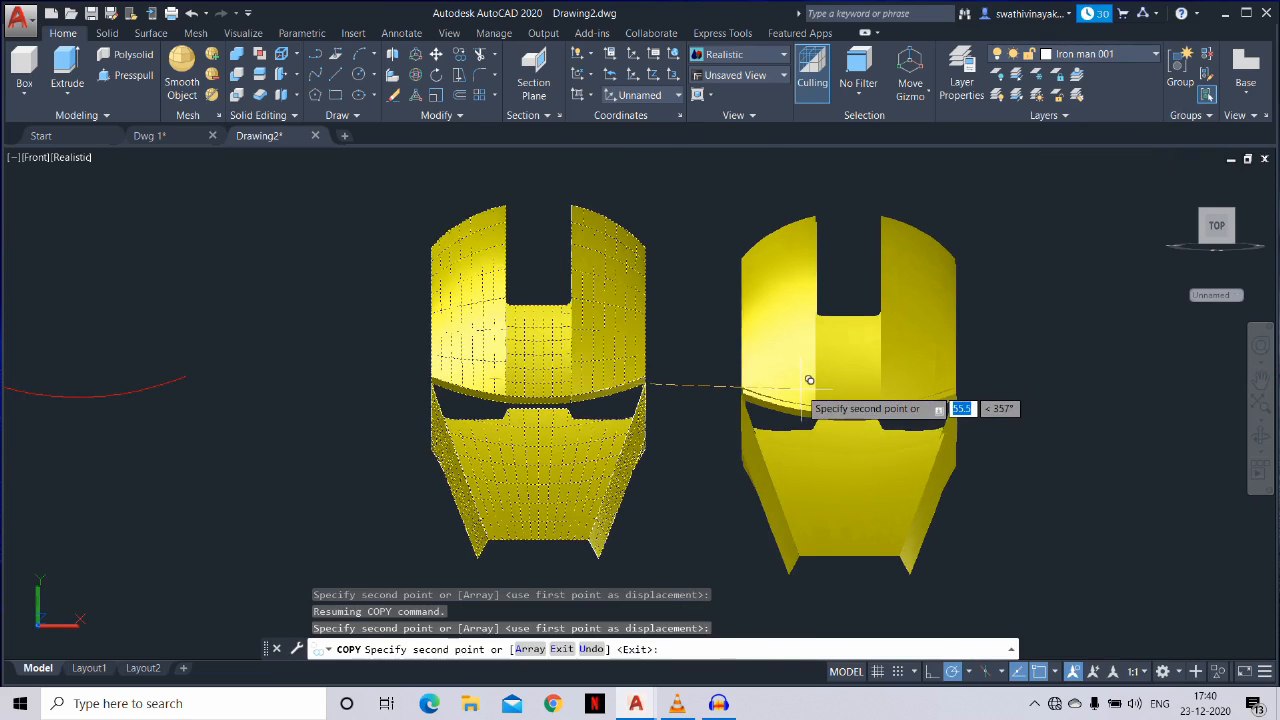
key("ctrl+z")
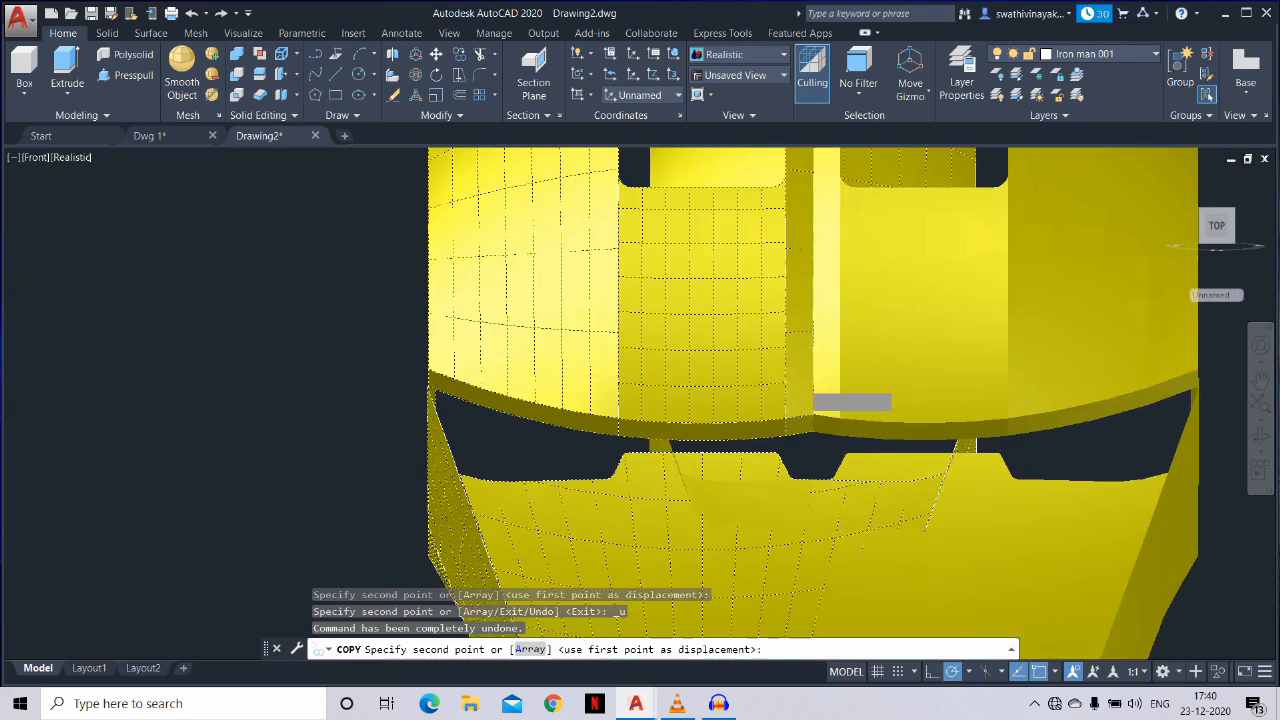
scroll(800, 379, "down", 5)
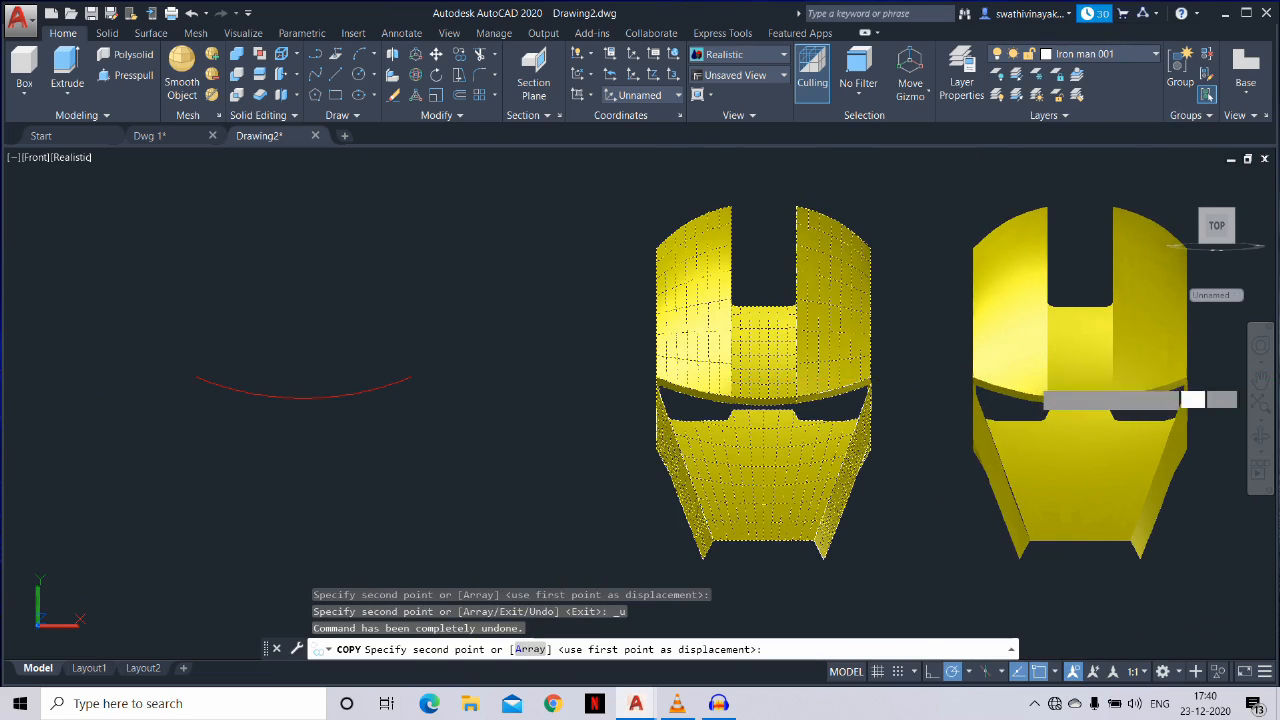
left_click(1040, 383)
key("Escape")
Erase the original united faceplate and its brow strip, keeping the copy beside it
left_click(843, 365)
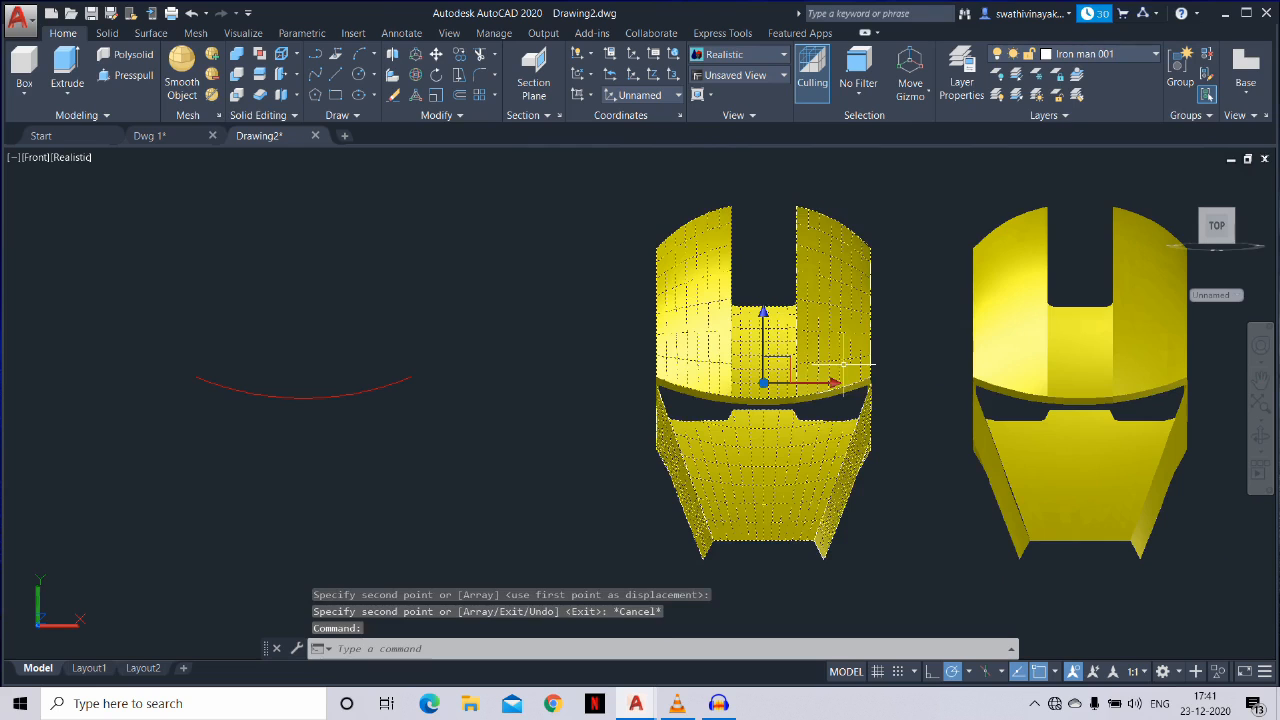
type("e")
key("Return")
left_click(757, 396)
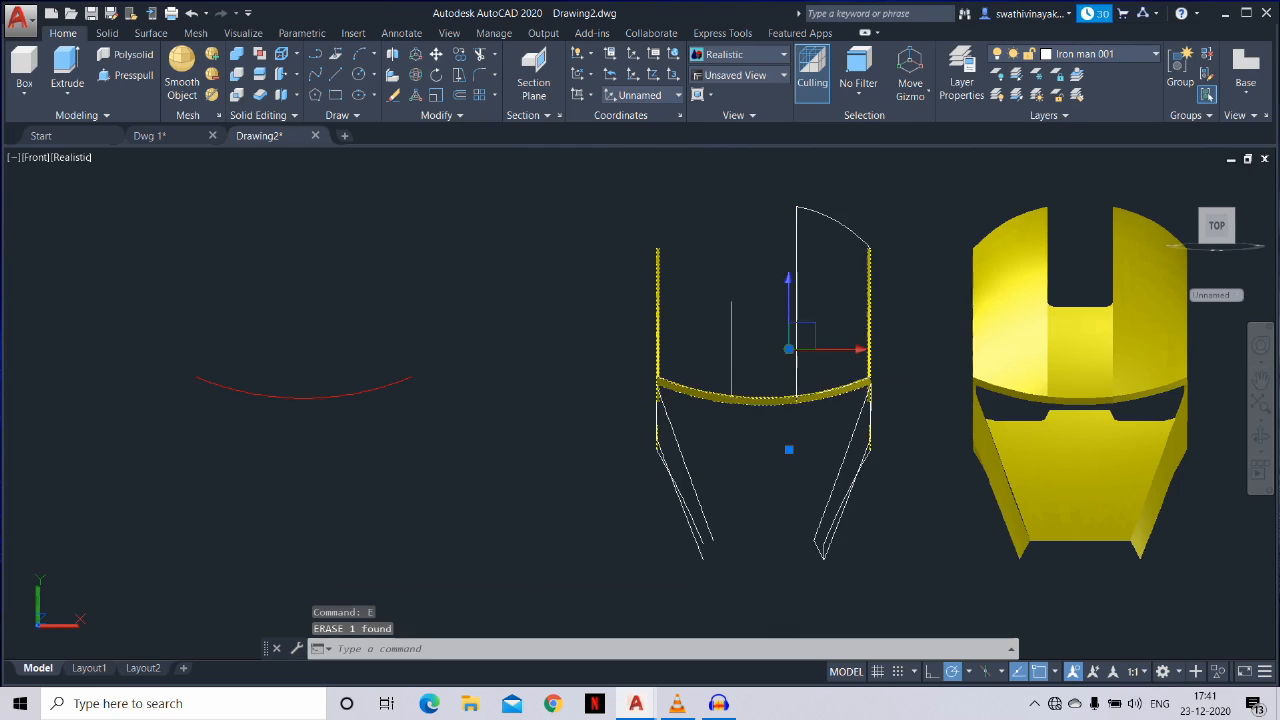
type("e")
key("Return")
Erase all the leftover construction curves where the original faceplate stood
left_click(917, 597)
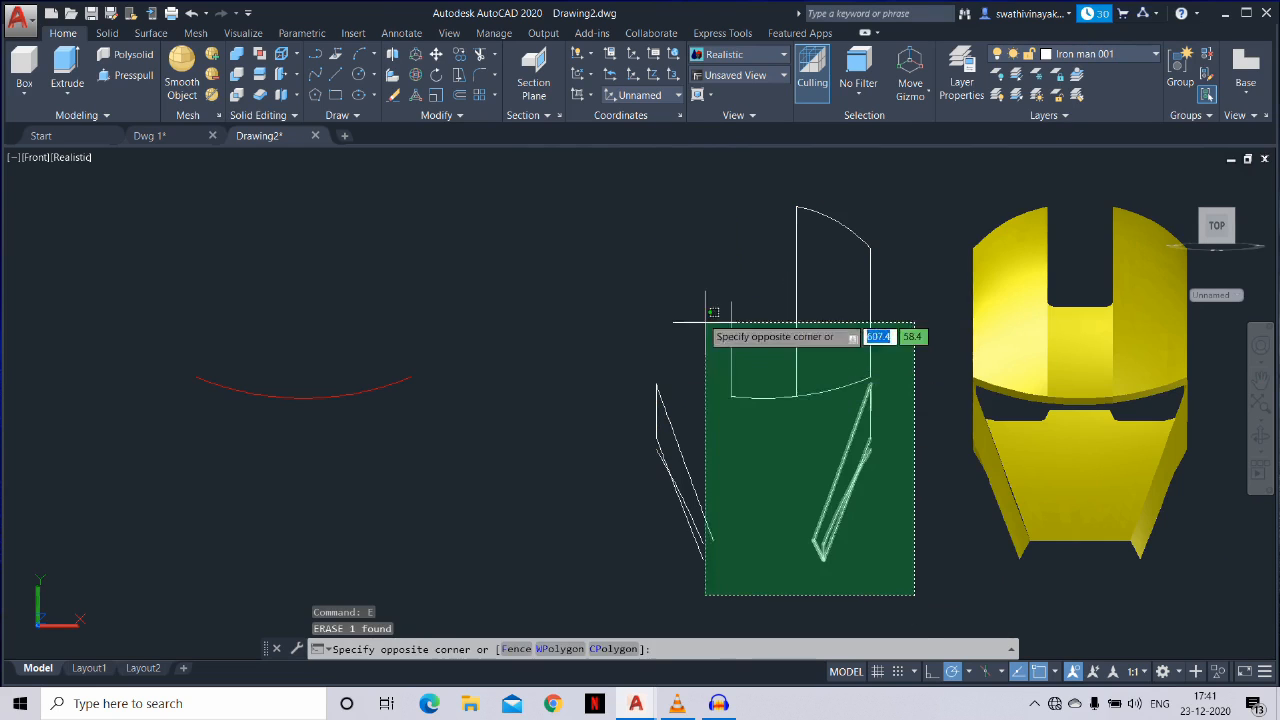
left_click(639, 193)
type("e")
key("Return")
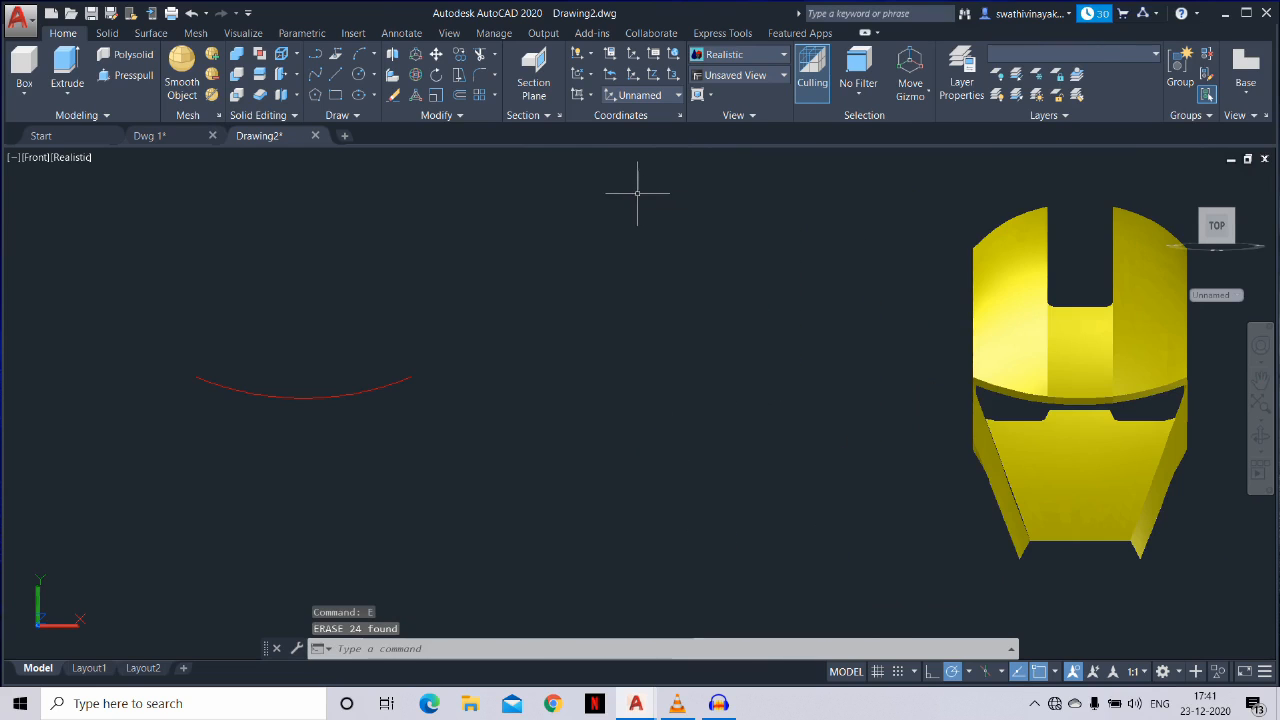
Reset the coordinate system to WCS and show the copied faceplate in SE Isometric view
scroll(655, 305, "down", 3)
middle_click_drag(830, 340, 830, 403)
scroll(834, 400, "up", 2)
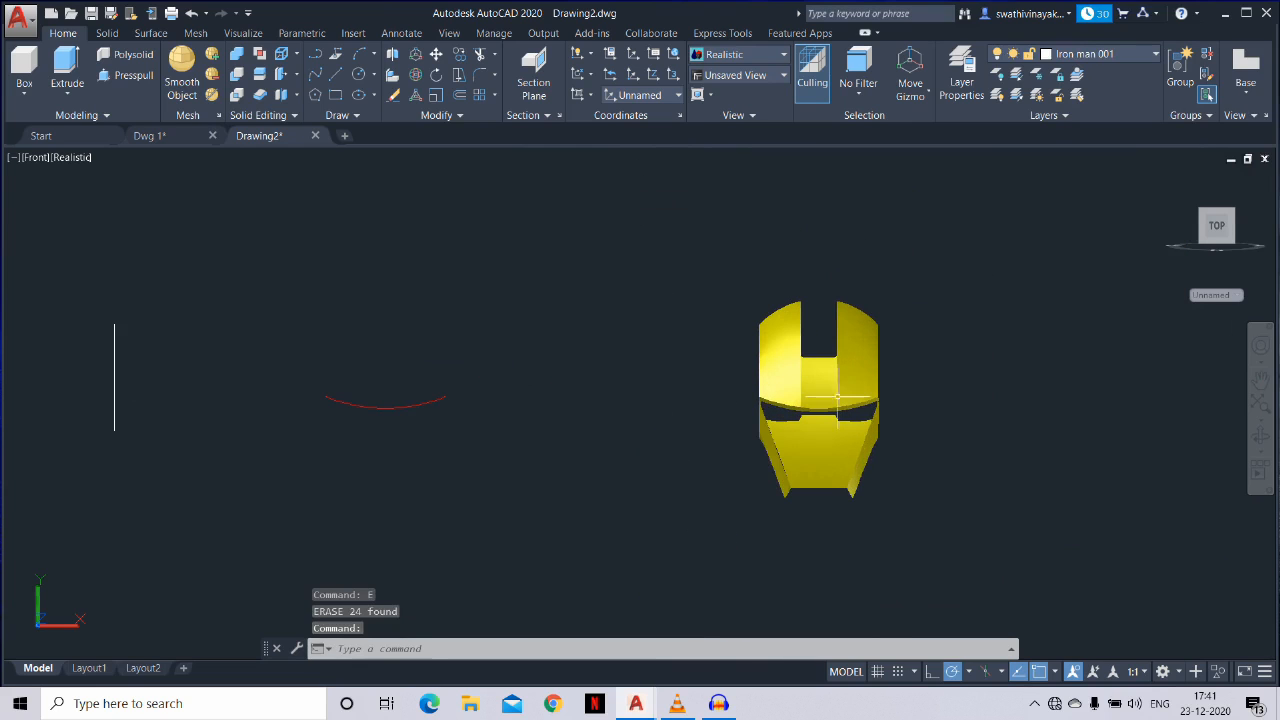
left_click(1214, 320)
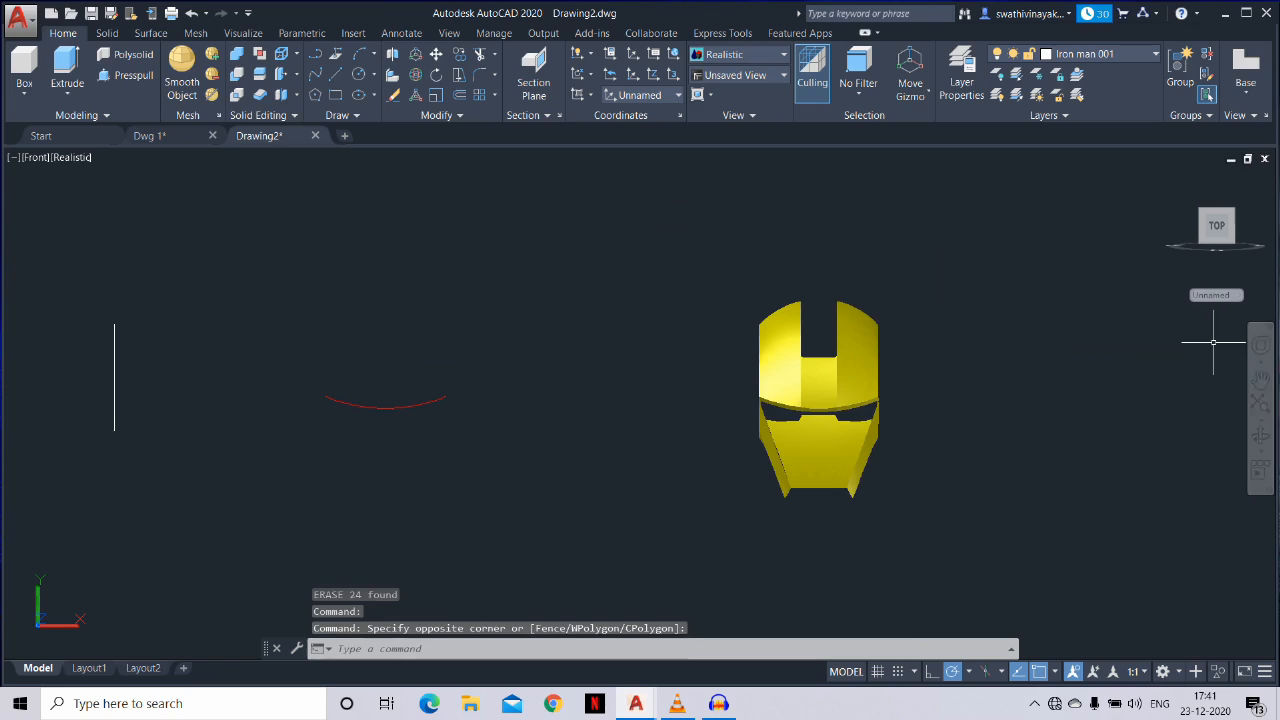
key("Escape")
key("Escape")
key("Escape")
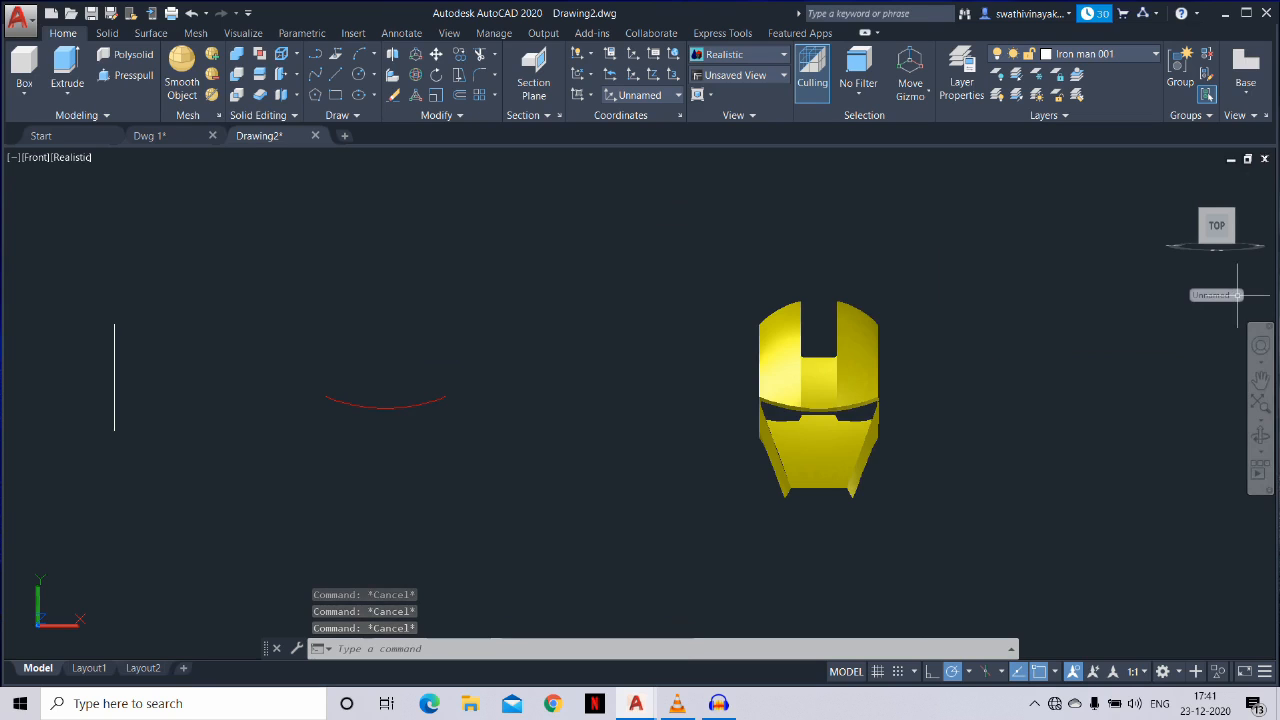
left_click(1212, 295)
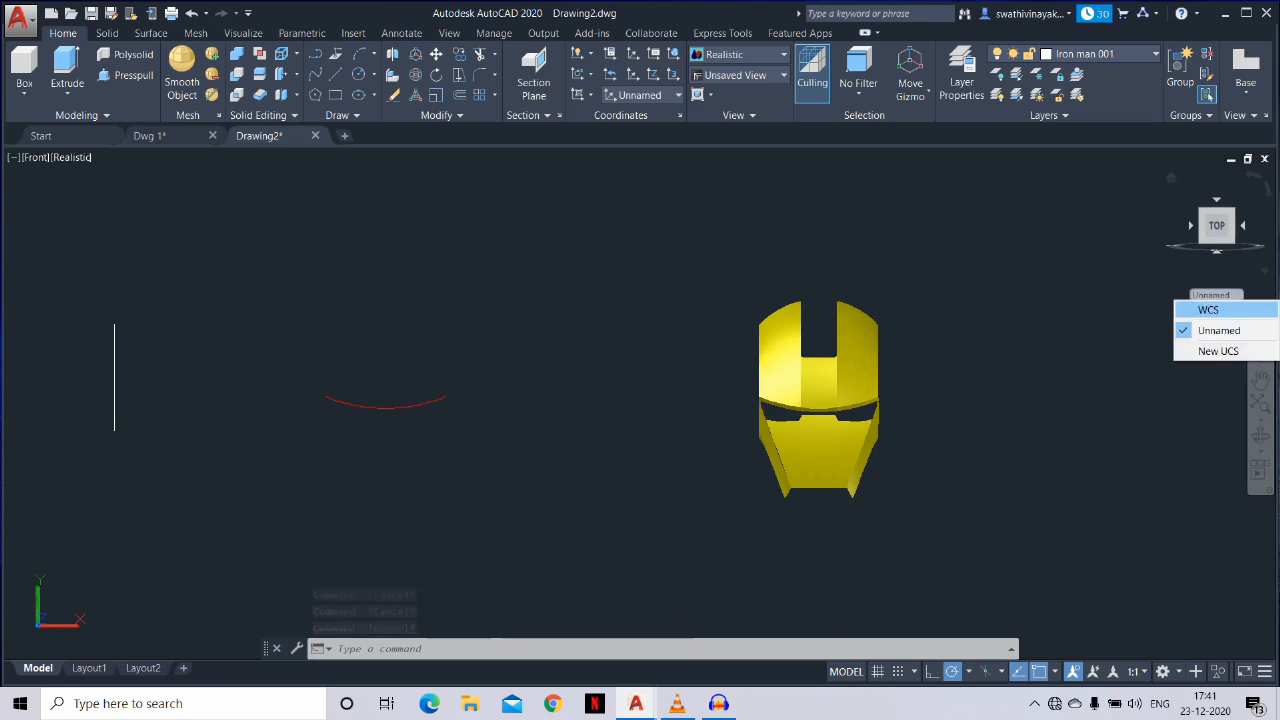
left_click(1215, 306)
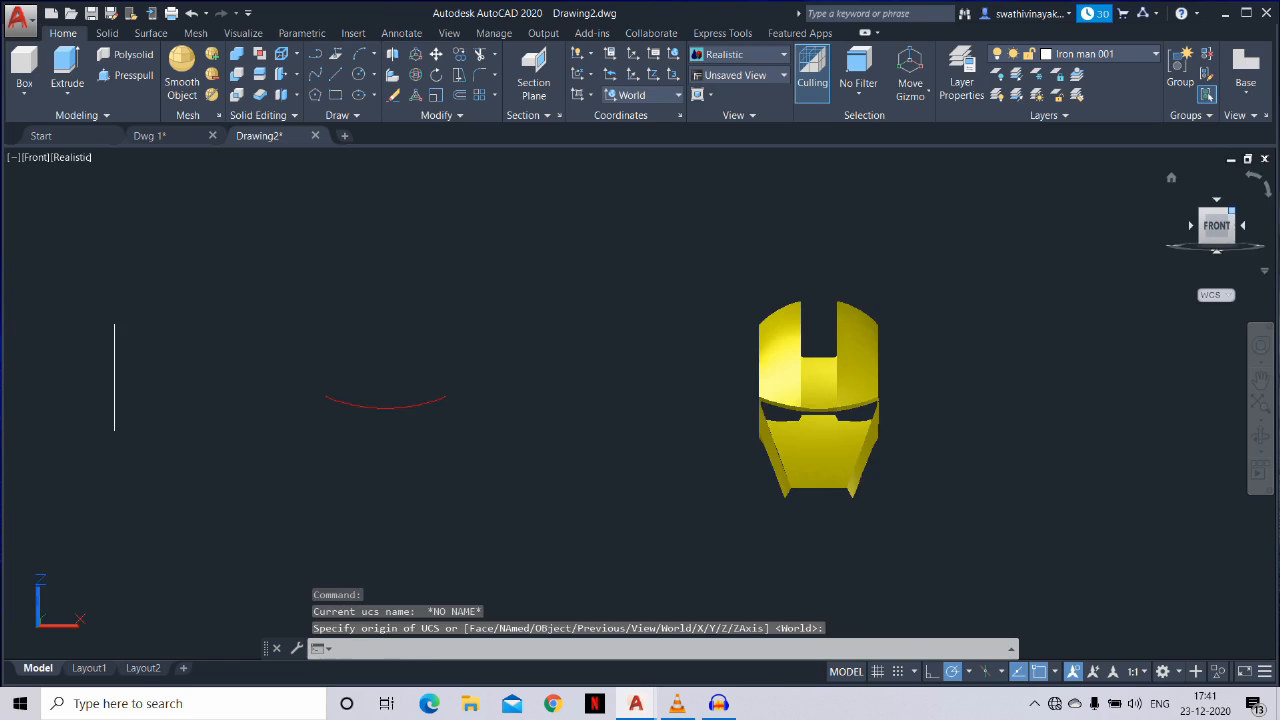
left_click(1232, 211)
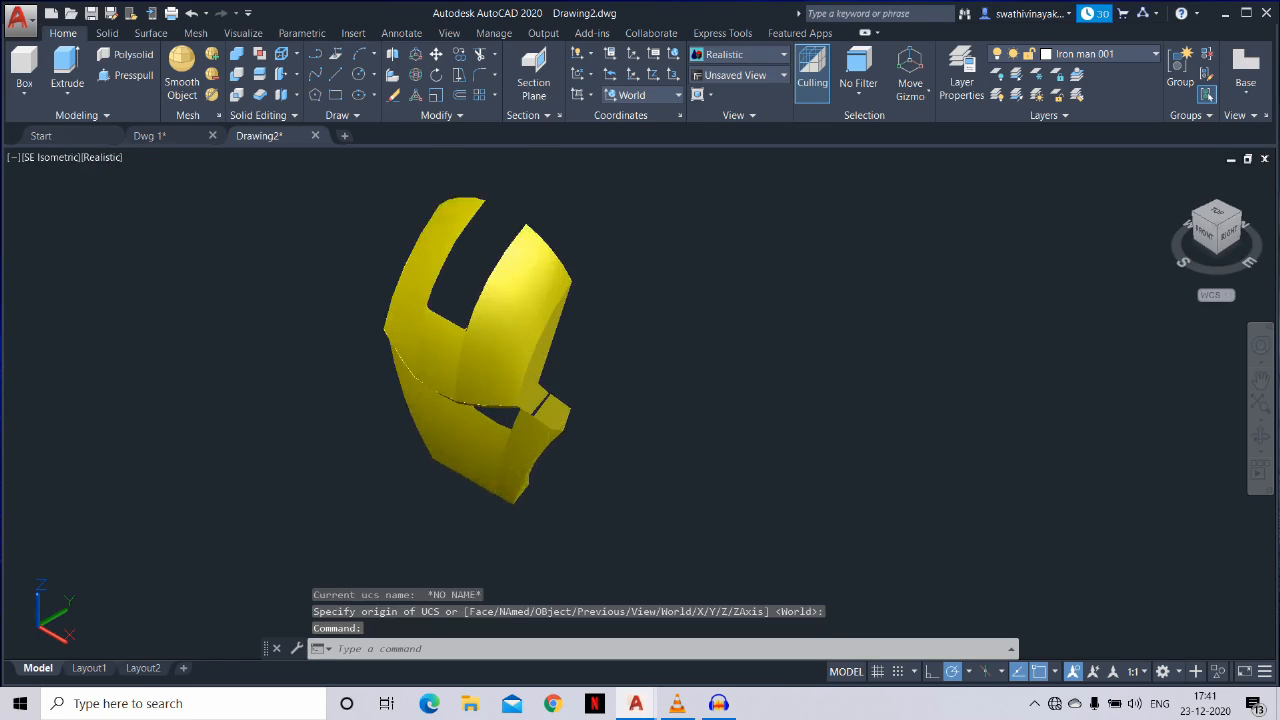